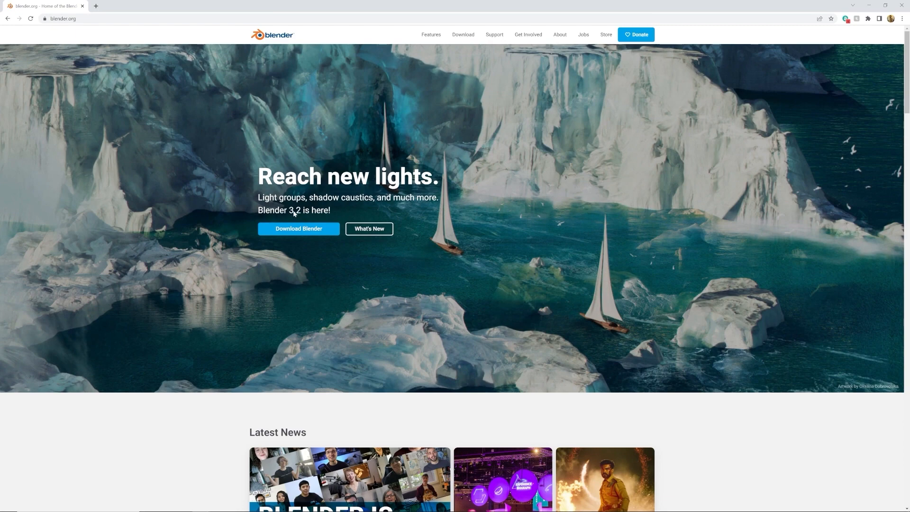
Step: Go to the Blender download from its home page and open the START UP FILE scene from the desktop
{"action": "left_click", "coordinate": [301, 226]}
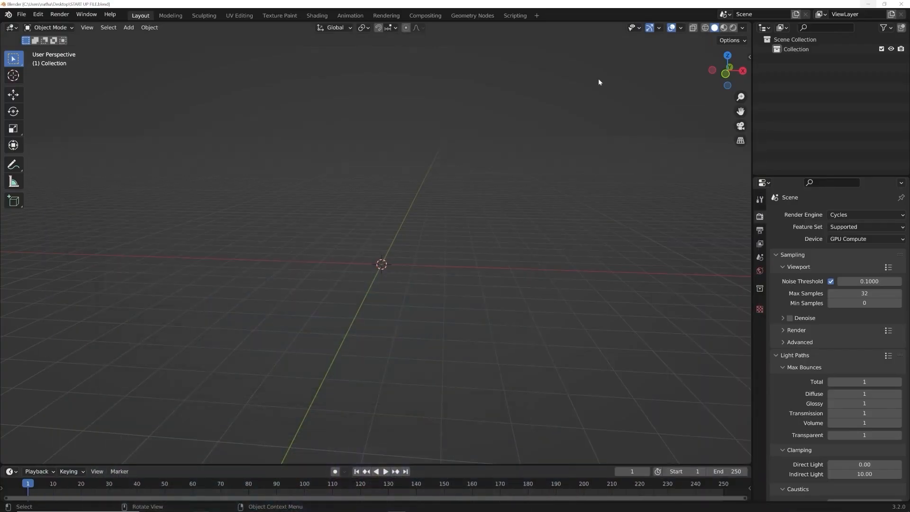
{"action": "left_click", "coordinate": [901, 4]}
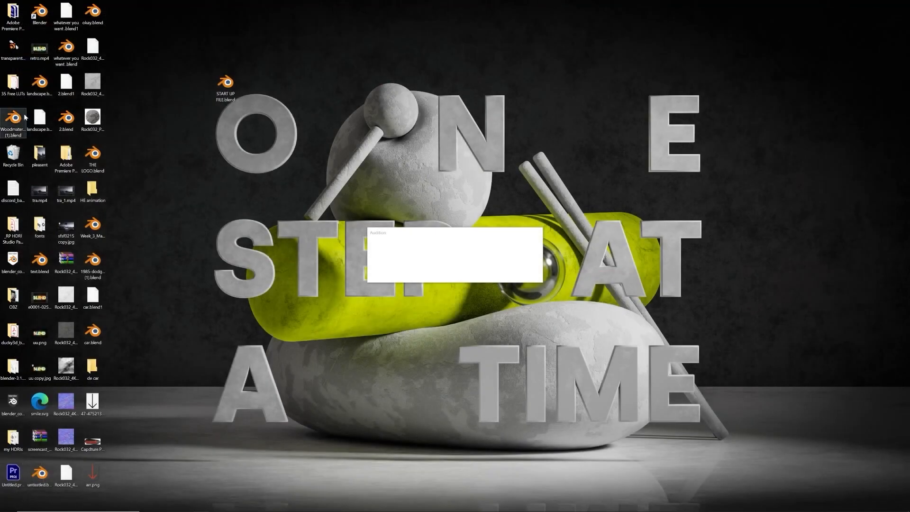
{"action": "double_click", "coordinate": [226, 85]}
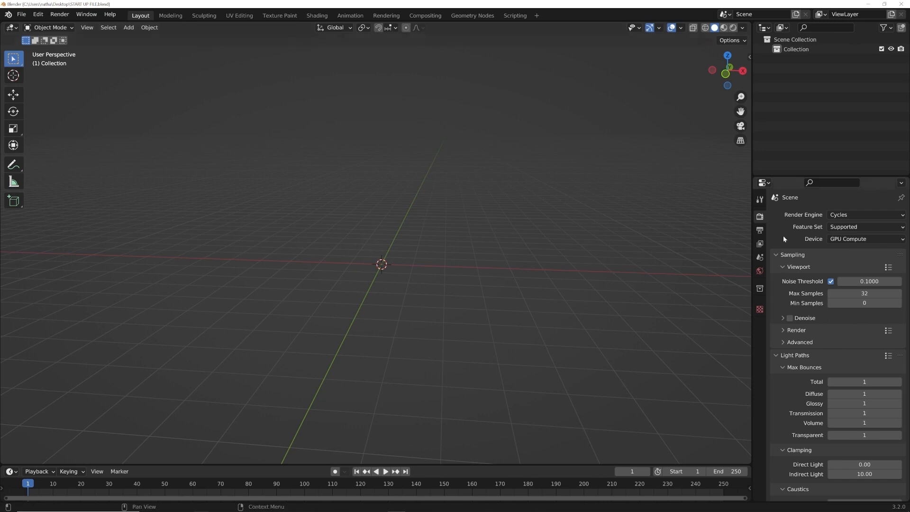
Step: Review the scene's render and output settings and look around the empty scene from several angles
{"action": "scroll", "coordinate": [864, 316], "scroll_direction": "down", "scroll_amount": 4}
{"action": "scroll", "coordinate": [849, 304], "scroll_direction": "up", "scroll_amount": 4}
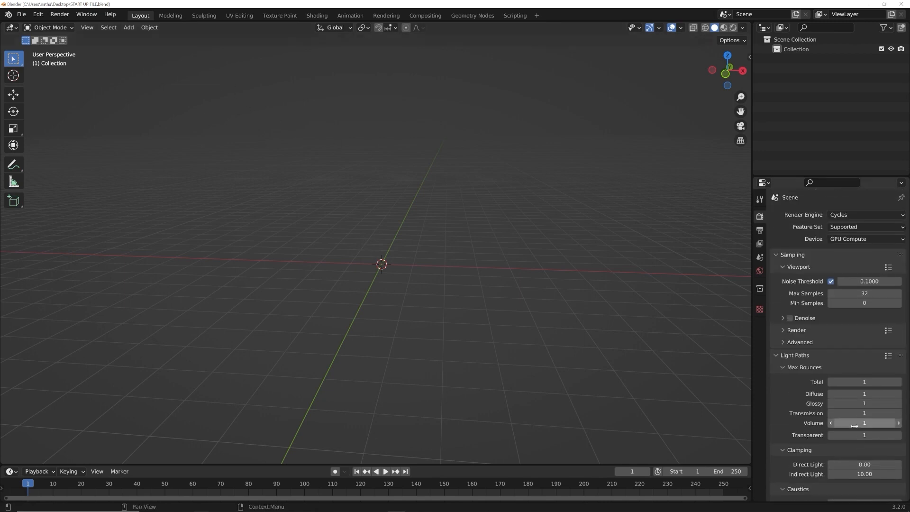
{"action": "left_click", "coordinate": [760, 230]}
{"action": "left_click", "coordinate": [760, 217]}
{"action": "middle_click_drag", "start_coordinate": [384, 265], "coordinate": [416, 266]}
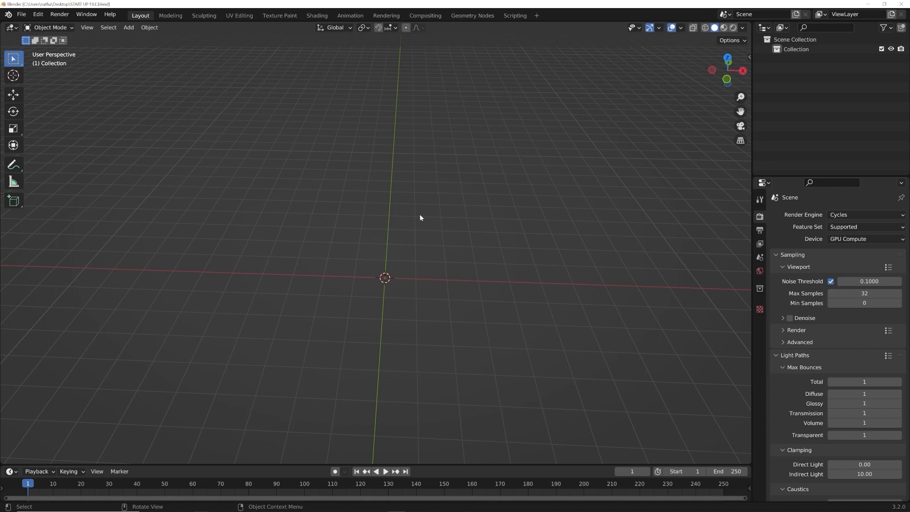
{"action": "mouse_move", "coordinate": [729, 73]}
{"action": "left_mouse_down"}
{"action": "mouse_move", "coordinate": [753, 71]}
{"action": "mouse_move", "coordinate": [695, 71]}
{"action": "mouse_move", "coordinate": [721, 71]}
{"action": "left_mouse_up"}
{"action": "mouse_move", "coordinate": [740, 111]}
{"action": "left_mouse_down"}
{"action": "mouse_move", "coordinate": [671, 109]}
{"action": "mouse_move", "coordinate": [716, 110]}
{"action": "mouse_move", "coordinate": [722, 133]}
{"action": "mouse_move", "coordinate": [739, 110]}
{"action": "left_mouse_up"}
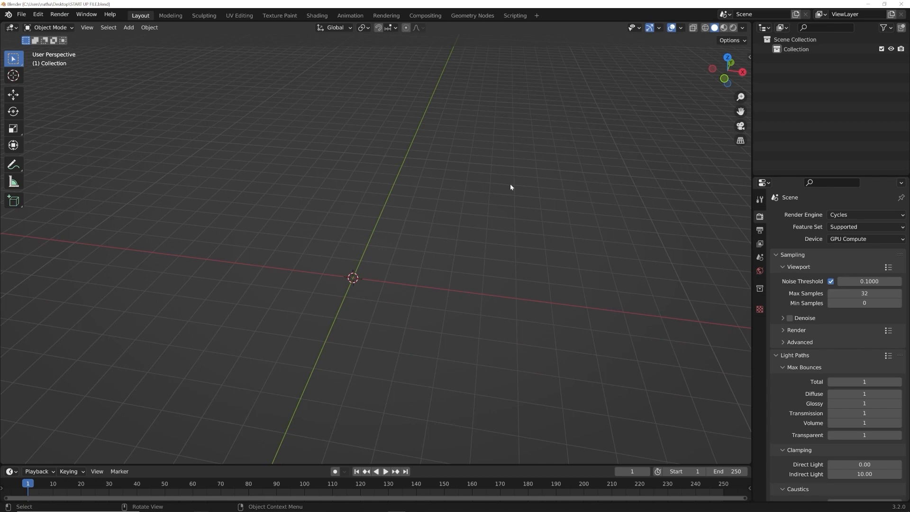
{"action": "left_click_drag", "start_coordinate": [719, 84], "coordinate": [727, 86]}
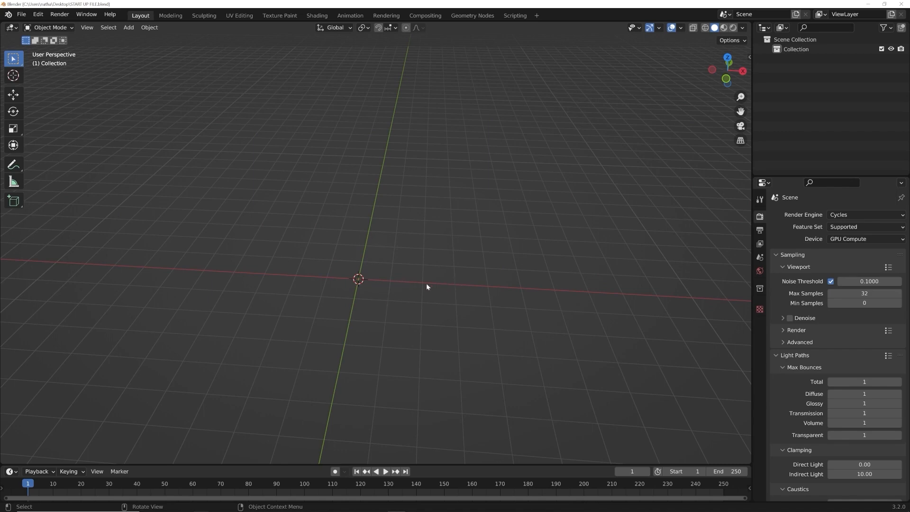
{"action": "middle_click_drag", "start_coordinate": [485, 279], "coordinate": [431, 259]}
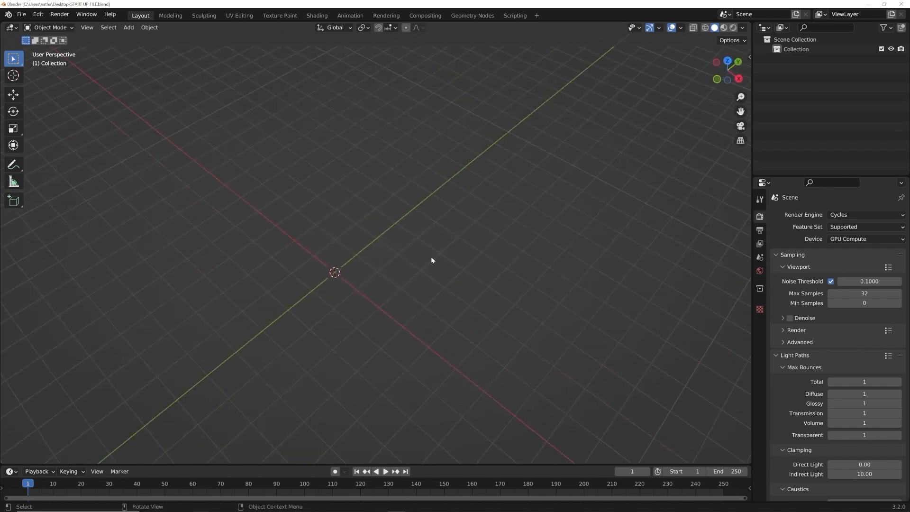
{"action": "middle_click_drag", "start_coordinate": [497, 265], "coordinate": [444, 243]}
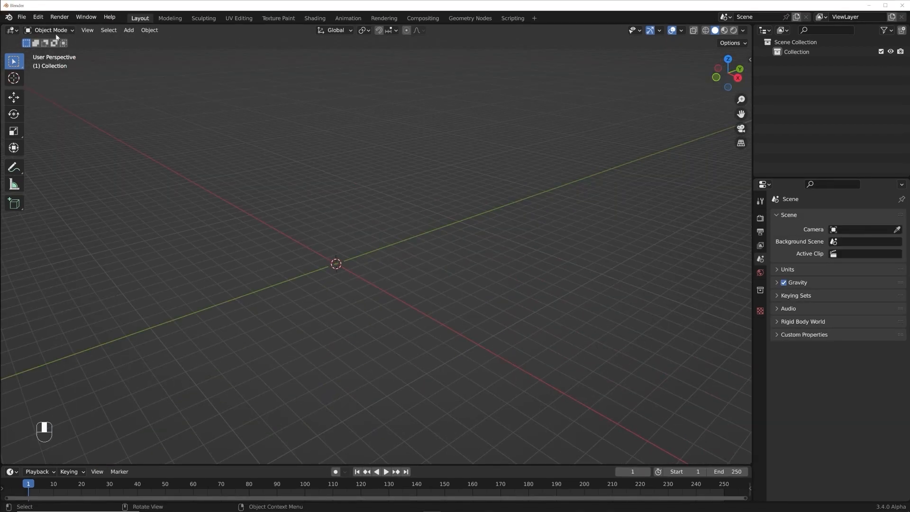
Step: Enable Emulate Numpad and Emulate 3 Button Mouse in the input preferences and close the preferences
{"action": "left_click", "coordinate": [38, 17]}
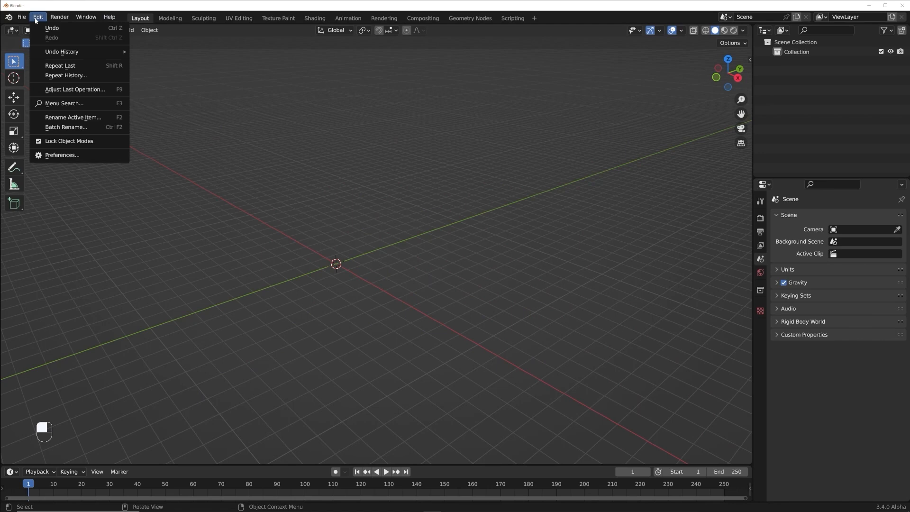
{"action": "left_click", "coordinate": [66, 155]}
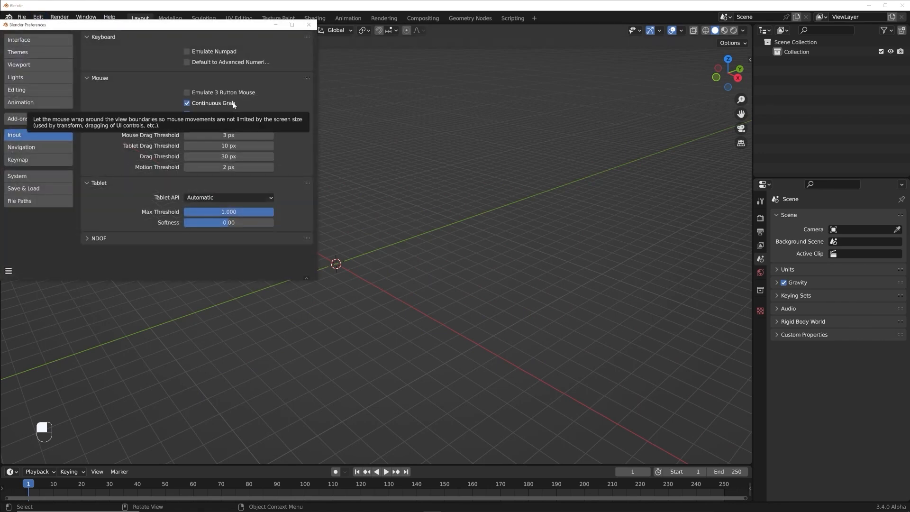
{"action": "left_click", "coordinate": [19, 89]}
{"action": "left_click", "coordinate": [19, 136]}
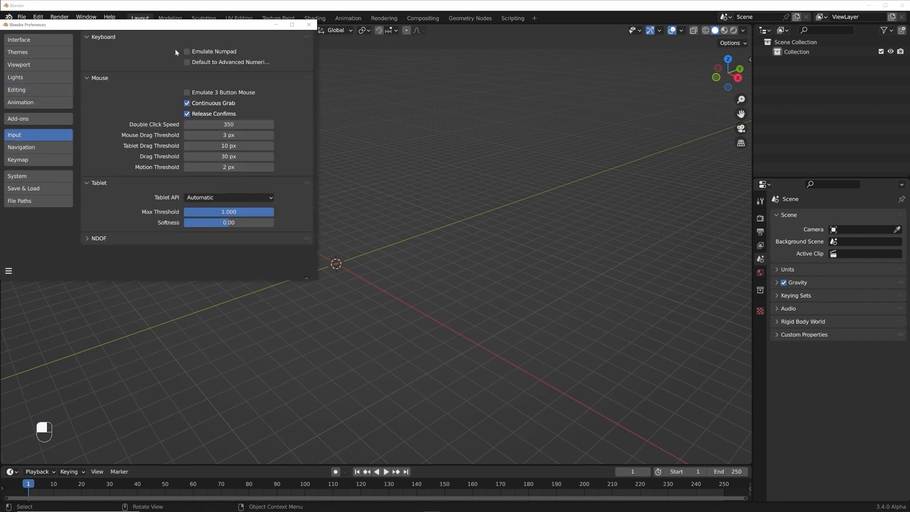
{"action": "left_click", "coordinate": [188, 51]}
{"action": "left_click", "coordinate": [188, 93]}
{"action": "left_click", "coordinate": [308, 25]}
Step: Orbit, pan and zoom around the empty scene to examine the grid and axes from different angles
{"action": "middle_click_drag", "start_coordinate": [308, 49], "coordinate": [381, 219]}
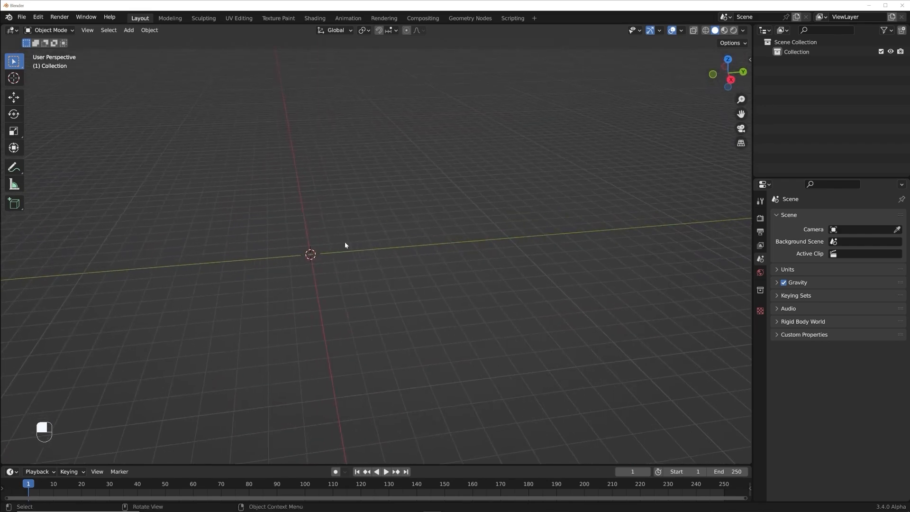
{"action": "middle_click_drag", "start_coordinate": [379, 250], "coordinate": [508, 163], "text": "alt"}
{"action": "left_click_drag", "start_coordinate": [509, 161], "coordinate": [407, 276], "text": "alt+shift"}
{"action": "left_click_drag", "start_coordinate": [341, 278], "coordinate": [471, 197], "text": "alt+shift"}
{"action": "scroll", "coordinate": [406, 192], "scroll_direction": "up", "scroll_amount": 6}
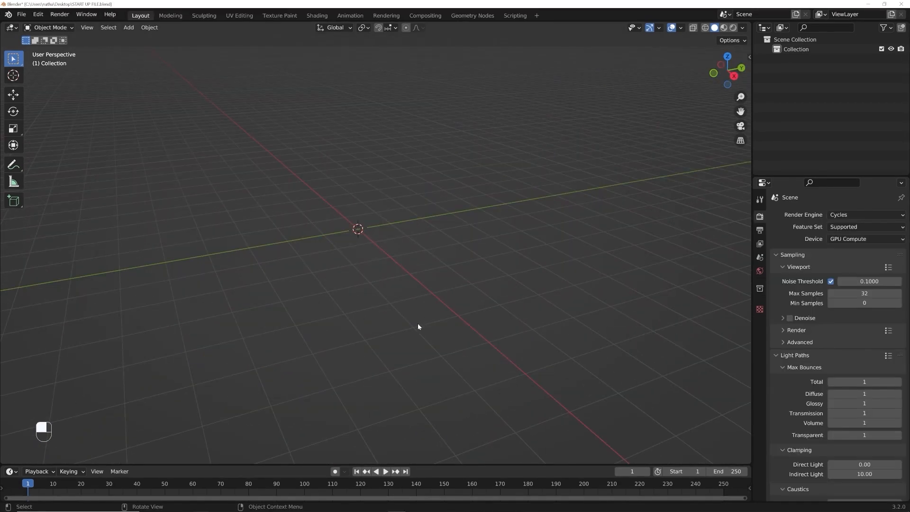
{"action": "middle_click_drag", "start_coordinate": [418, 327], "coordinate": [402, 323]}
{"action": "key", "text": "s"}
{"action": "key", "text": "s"}
{"action": "key", "text": "c"}
{"action": "key", "text": "Escape"}
{"action": "middle_click_drag", "start_coordinate": [401, 328], "coordinate": [15, 457]}
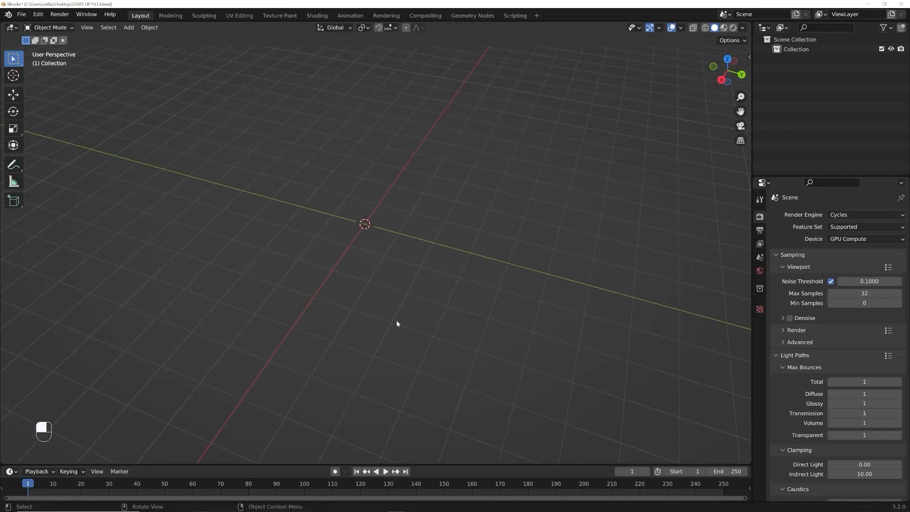
{"action": "middle_click_drag", "start_coordinate": [396, 324], "coordinate": [419, 259]}
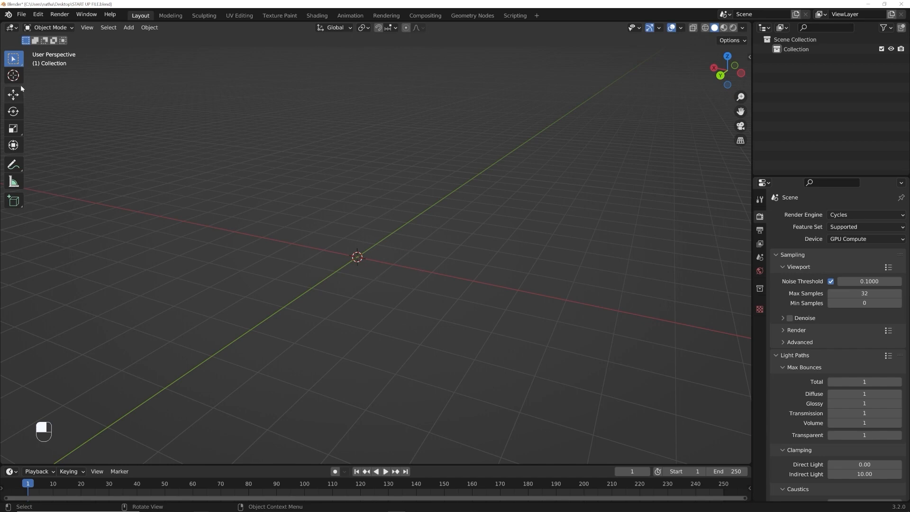
Step: Open the system preferences that hold the Cycles render device settings
{"action": "left_click", "coordinate": [38, 14]}
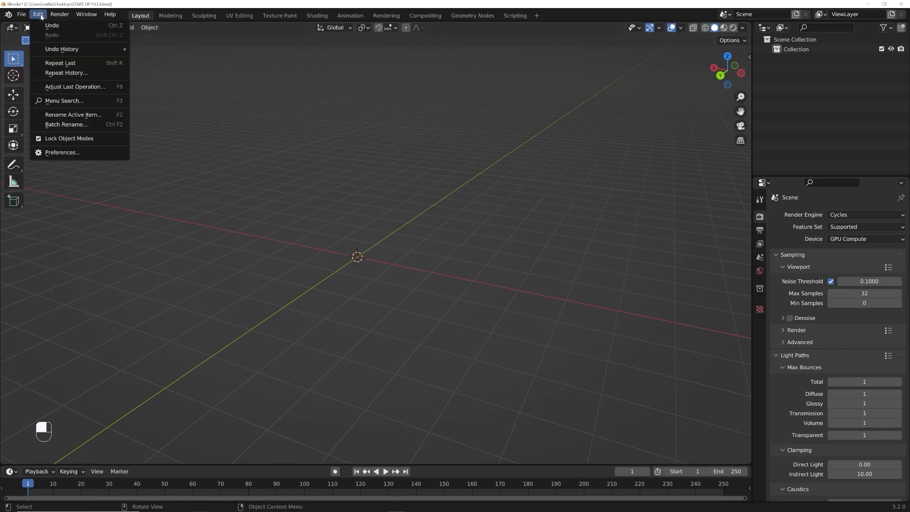
{"action": "left_click", "coordinate": [76, 153]}
{"action": "left_click", "coordinate": [33, 175]}
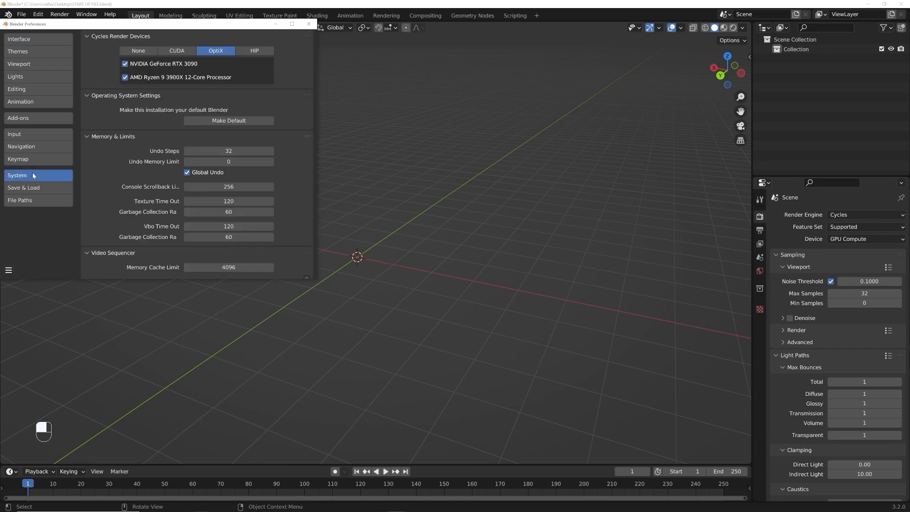
Step: Switch the Cycles render devices back and forth between None and CUDA, ending on CUDA
{"action": "left_click", "coordinate": [143, 51]}
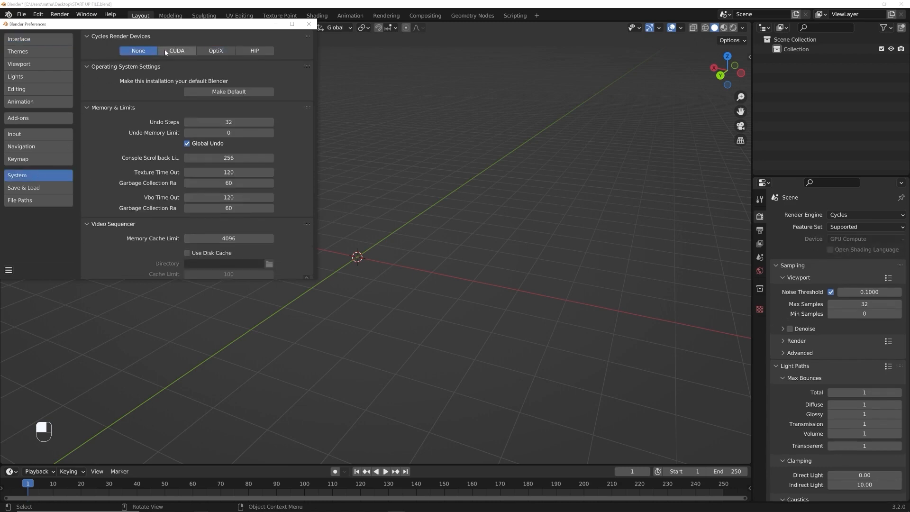
{"action": "left_click", "coordinate": [166, 51]}
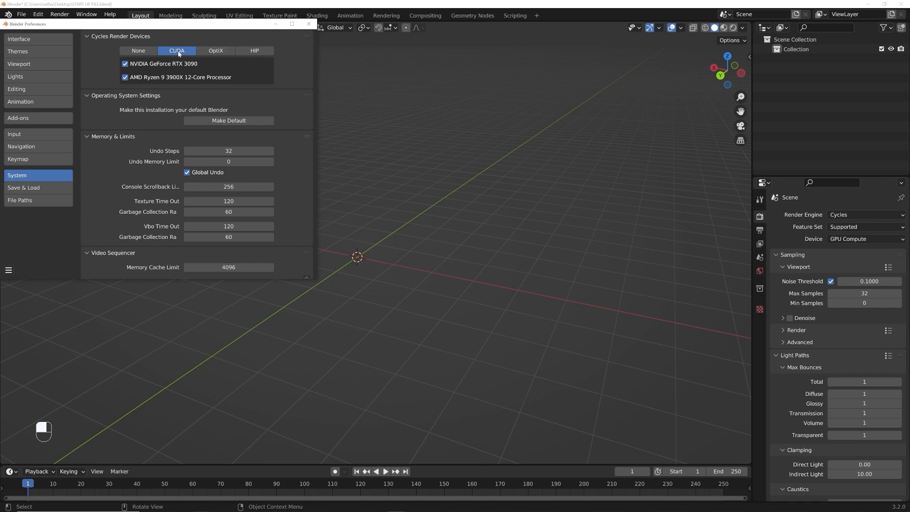
{"action": "left_click", "coordinate": [144, 52]}
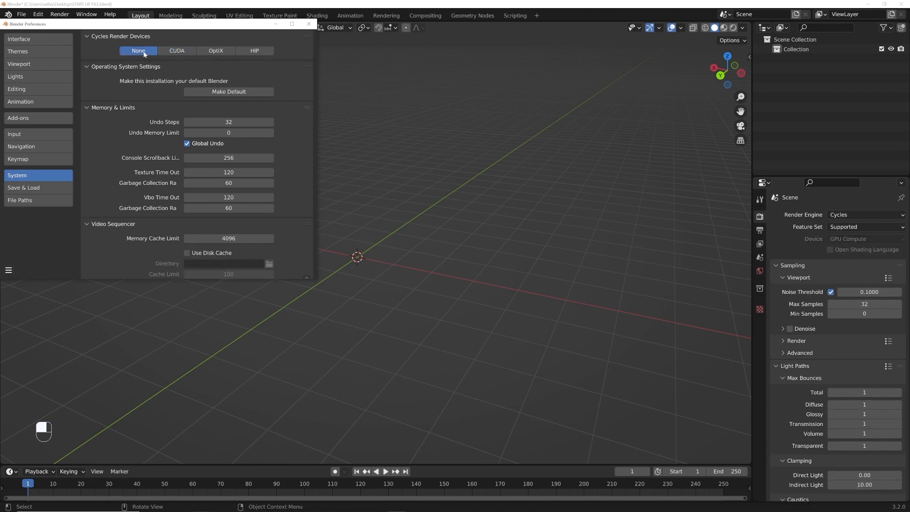
{"action": "left_click", "coordinate": [175, 53]}
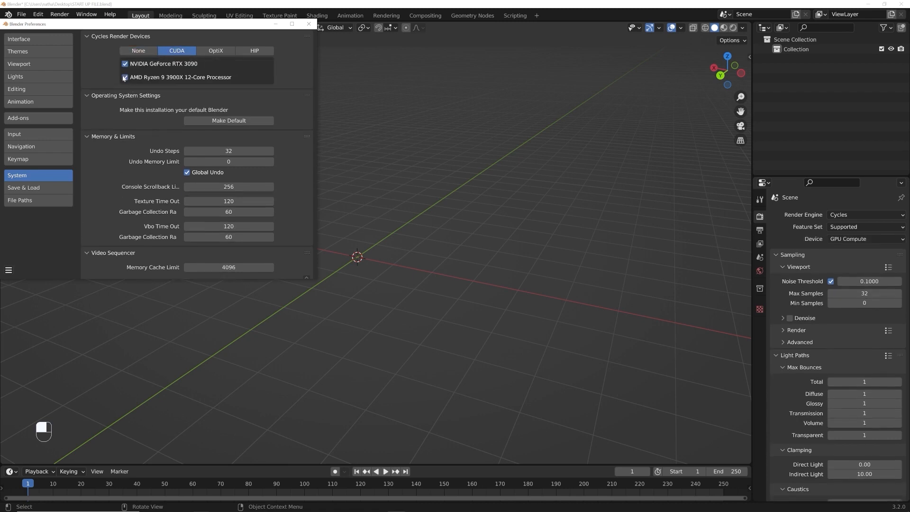
{"action": "left_click", "coordinate": [140, 53]}
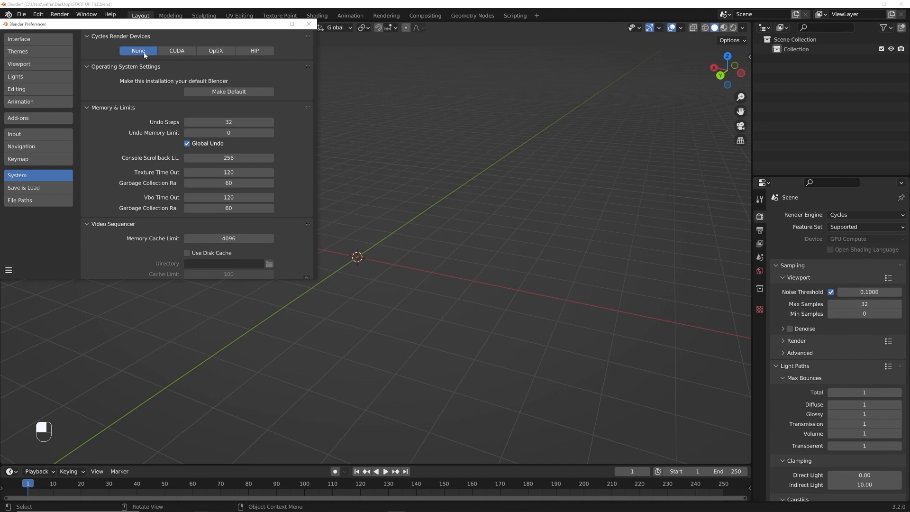
{"action": "left_click", "coordinate": [175, 51]}
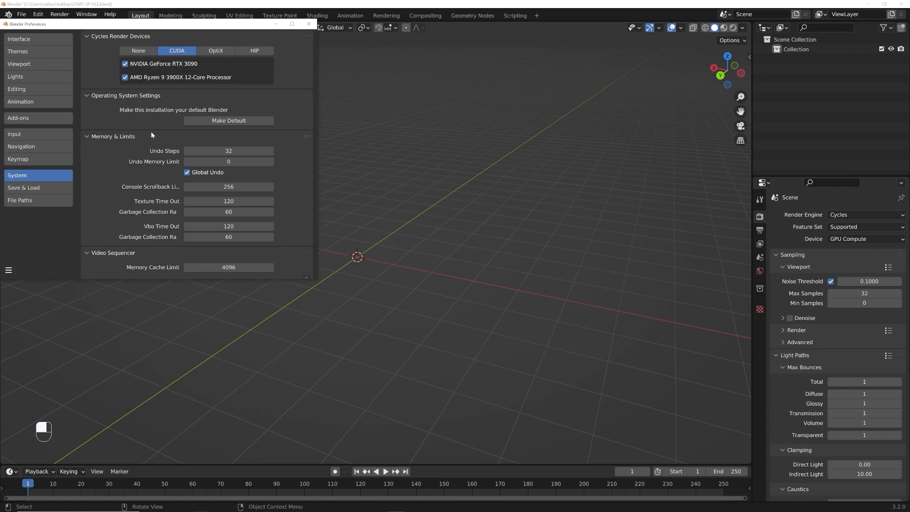
Step: Try toggling the NVIDIA GeForce RTX 3090 and the AMD Ryzen 9 3900X as render devices while switching between CUDA and OptiX
{"action": "left_click", "coordinate": [217, 51]}
{"action": "left_click", "coordinate": [188, 52]}
{"action": "left_click", "coordinate": [125, 63]}
{"action": "left_click", "coordinate": [126, 78]}
{"action": "left_click", "coordinate": [125, 77]}
{"action": "left_click", "coordinate": [125, 64]}
{"action": "left_click", "coordinate": [215, 53]}
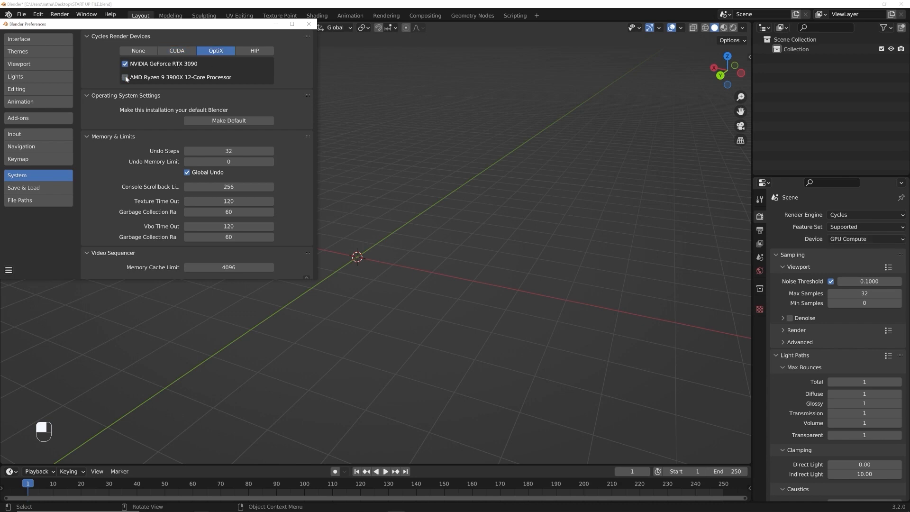
Step: Compare the None and CUDA render device options again, and set the Cycles render devices to OptiX
{"action": "left_click", "coordinate": [168, 53]}
{"action": "left_click", "coordinate": [149, 50]}
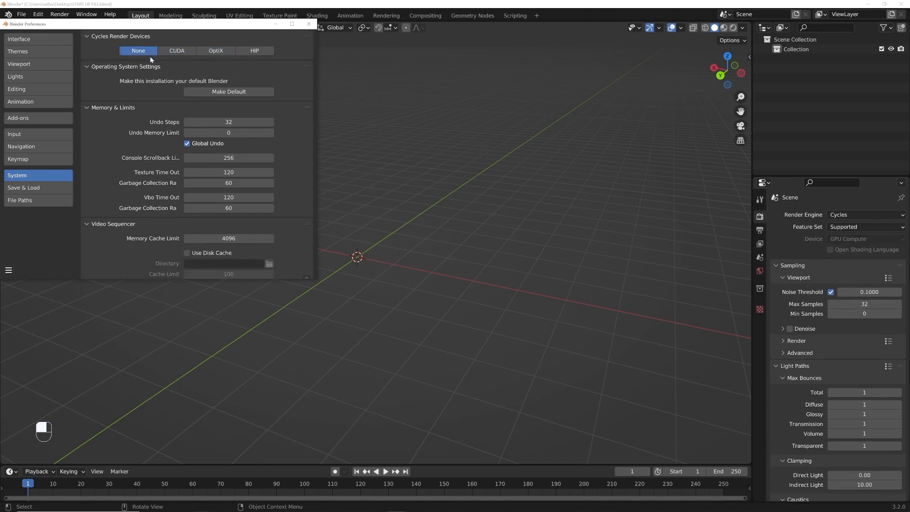
{"action": "left_click", "coordinate": [170, 54]}
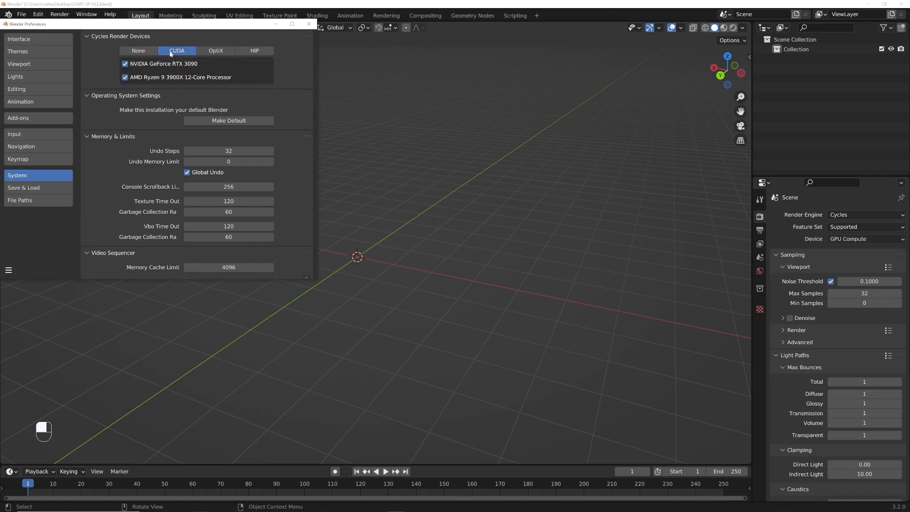
{"action": "left_click", "coordinate": [128, 64]}
{"action": "left_click", "coordinate": [126, 64]}
{"action": "left_click", "coordinate": [221, 52]}
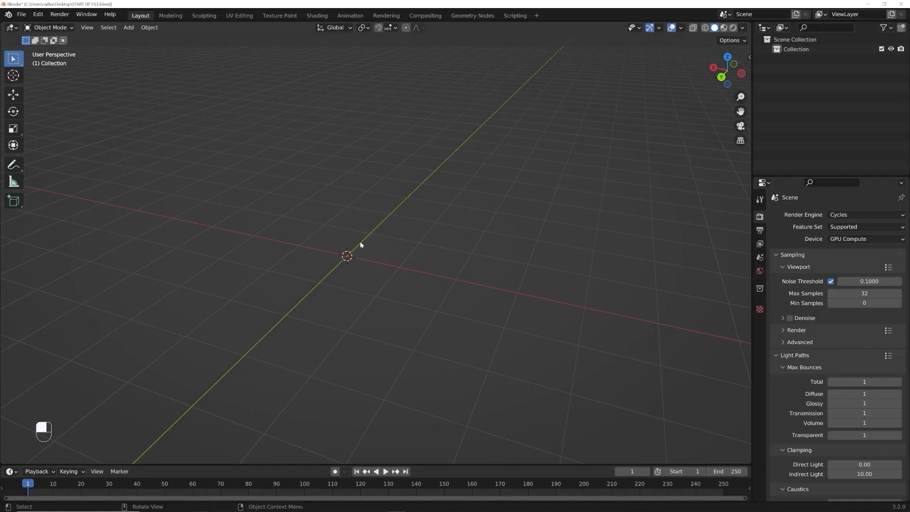
Step: Add an ico sphere mesh at the world origin
{"action": "key", "text": "shift+a"}
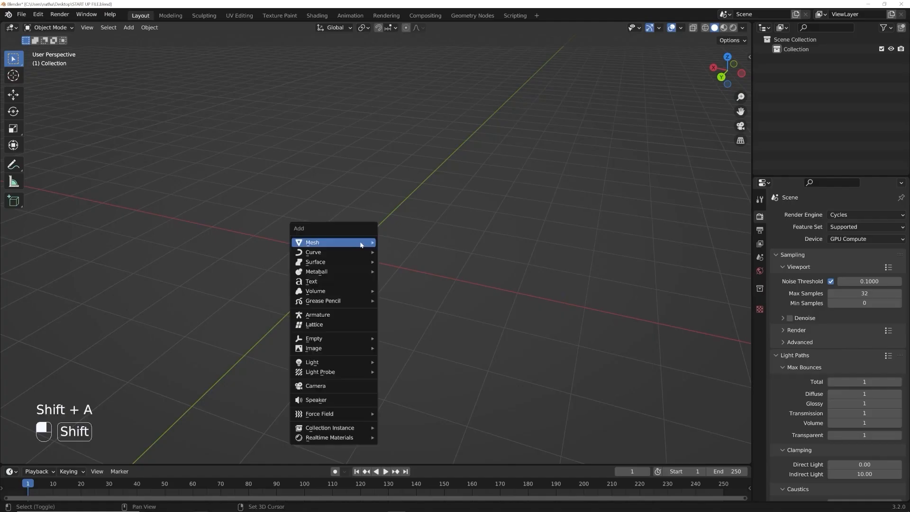
{"action": "key", "text": "shift+a"}
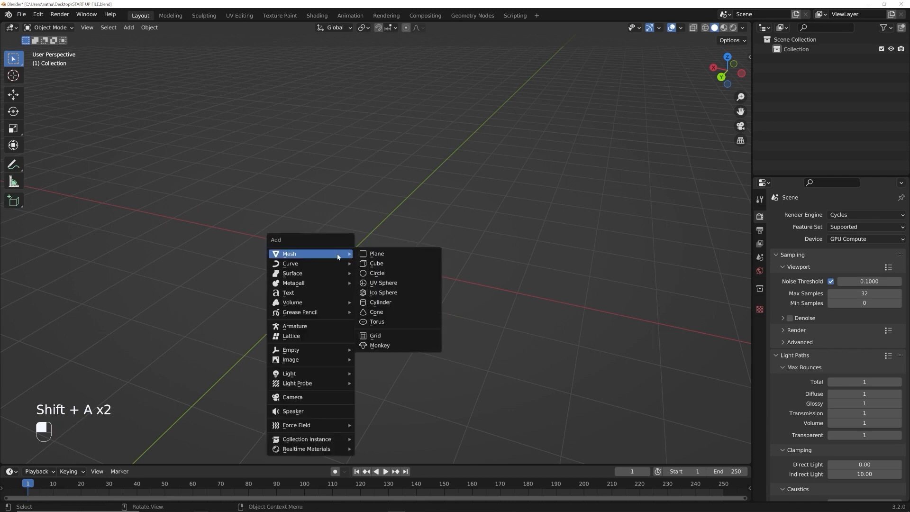
{"action": "key", "text": "shift+a"}
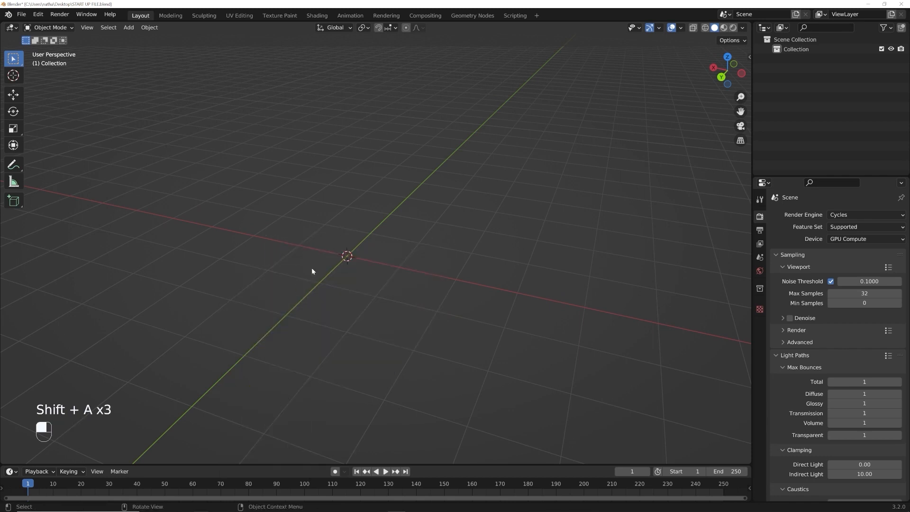
{"action": "key", "text": "shift+a"}
{"action": "mouse_move", "coordinate": [307, 270]}
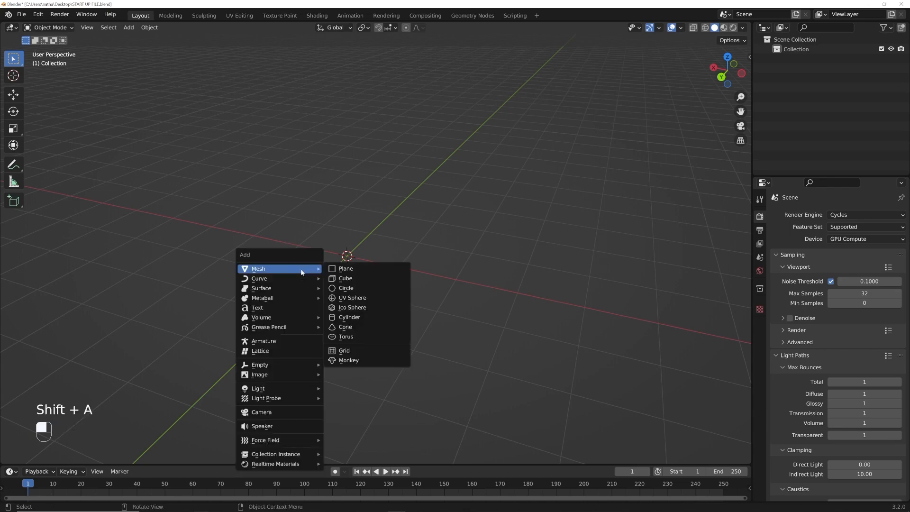
{"action": "left_click", "coordinate": [350, 307]}
{"action": "middle_click_drag", "start_coordinate": [353, 305], "coordinate": [408, 292]}
{"action": "scroll", "coordinate": [424, 295], "scroll_direction": "up", "scroll_amount": 5}
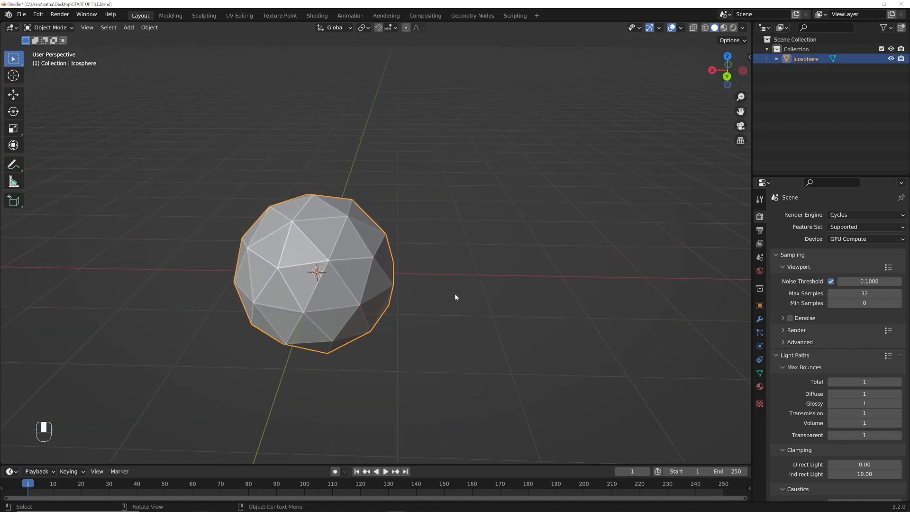
{"action": "scroll", "coordinate": [456, 293], "scroll_direction": "down", "scroll_amount": 2}
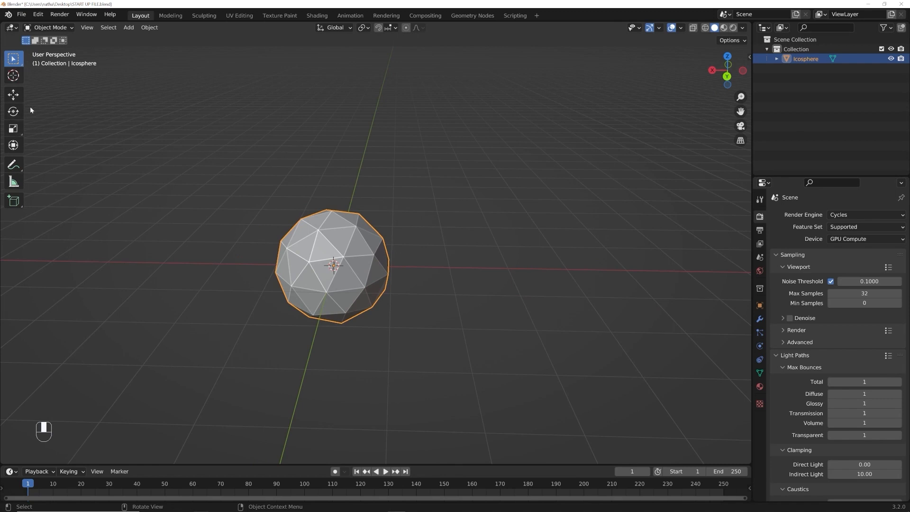
Step: Hide the 3D viewport's toolbar
{"action": "left_click_drag", "start_coordinate": [22, 58], "coordinate": [6, 60]}
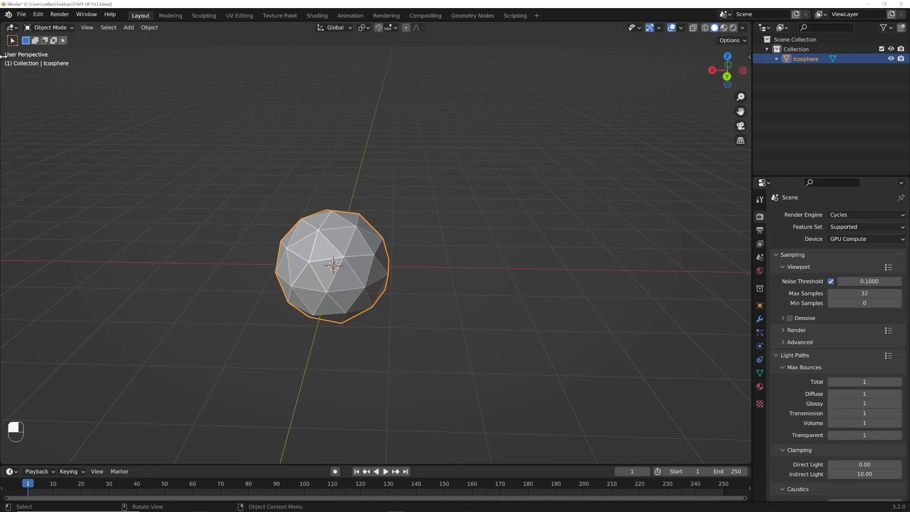
Step: Show the 3D viewport's toolbar again and shift the ico sphere along the X axis with the Move tool
{"action": "left_click_drag", "start_coordinate": [4, 56], "coordinate": [4, 59]}
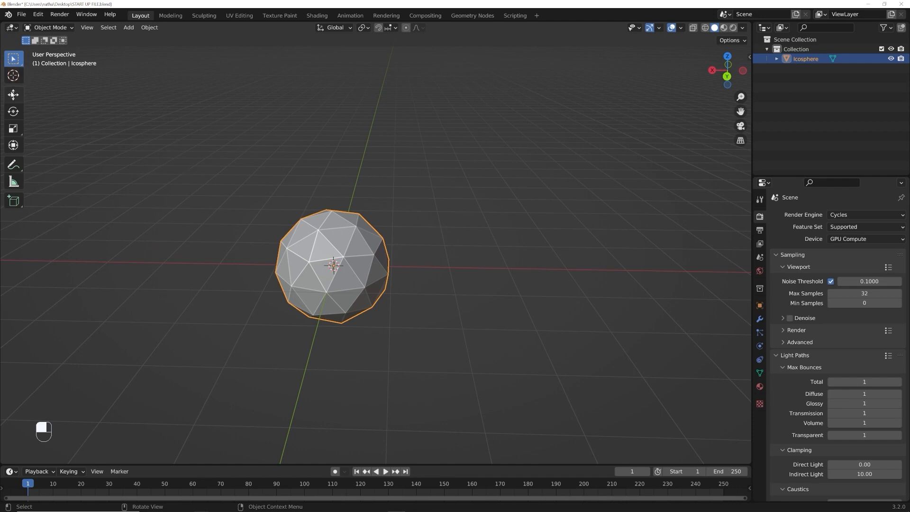
{"action": "left_click", "coordinate": [16, 99]}
{"action": "middle_click_drag", "start_coordinate": [360, 312], "coordinate": [422, 362]}
{"action": "key", "text": "g"}
{"action": "key", "text": "x"}
{"action": "left_click_drag", "start_coordinate": [316, 240], "coordinate": [308, 241]}
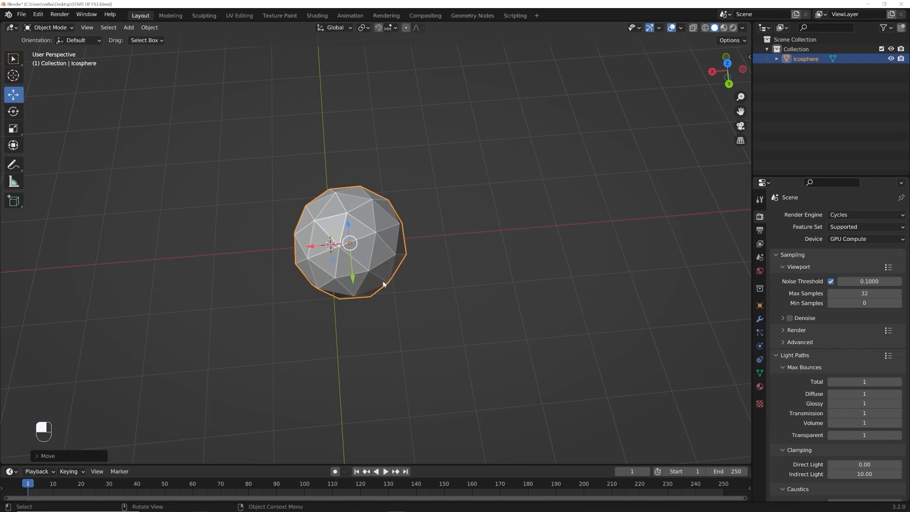
Step: Move the ico sphere along the Y axis, and drag it freely back over the world origin
{"action": "middle_click_drag", "start_coordinate": [384, 284], "coordinate": [378, 263]}
{"action": "left_click_drag", "start_coordinate": [352, 287], "coordinate": [371, 267]}
{"action": "middle_click_drag", "start_coordinate": [372, 282], "coordinate": [371, 265]}
{"action": "mouse_move", "coordinate": [352, 259]}
{"action": "left_mouse_down"}
{"action": "mouse_move", "coordinate": [367, 238]}
{"action": "mouse_move", "coordinate": [629, 263]}
{"action": "mouse_move", "coordinate": [218, 226]}
{"action": "mouse_move", "coordinate": [579, 281]}
{"action": "mouse_move", "coordinate": [258, 272]}
{"action": "mouse_move", "coordinate": [333, 245]}
{"action": "mouse_move", "coordinate": [333, 262]}
{"action": "mouse_move", "coordinate": [609, 153]}
{"action": "mouse_move", "coordinate": [130, 276]}
{"action": "mouse_move", "coordinate": [336, 210]}
{"action": "mouse_move", "coordinate": [338, 250]}
{"action": "left_mouse_up"}
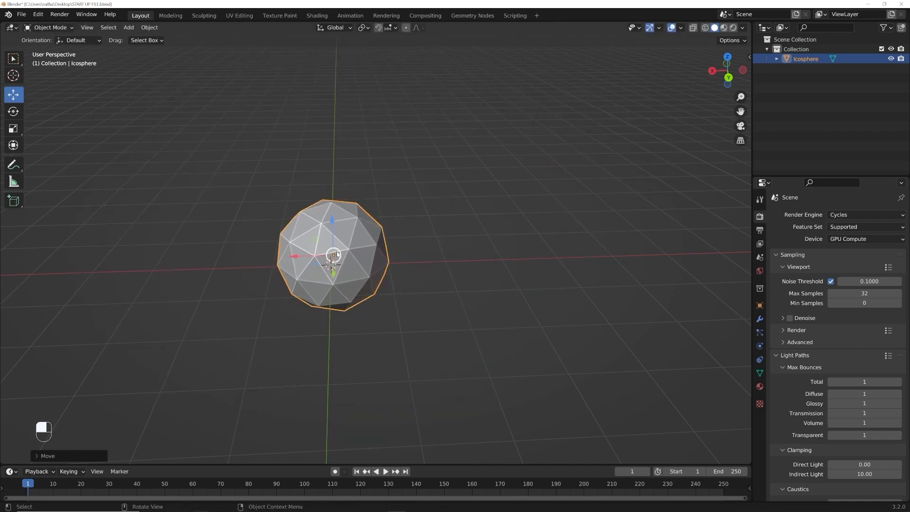
Step: Rotate the ico sphere around several axes with the Rotate tool
{"action": "left_click", "coordinate": [13, 111]}
{"action": "middle_click_drag", "start_coordinate": [340, 286], "coordinate": [335, 262]}
{"action": "left_click_drag", "start_coordinate": [355, 242], "coordinate": [284, 327]}
{"action": "left_click_drag", "start_coordinate": [335, 266], "coordinate": [393, 276]}
{"action": "middle_click_drag", "start_coordinate": [391, 274], "coordinate": [377, 305]}
Step: Try stretching the ico sphere along its individual axes with the Scale tool, and undo the scaling
{"action": "left_click", "coordinate": [14, 128]}
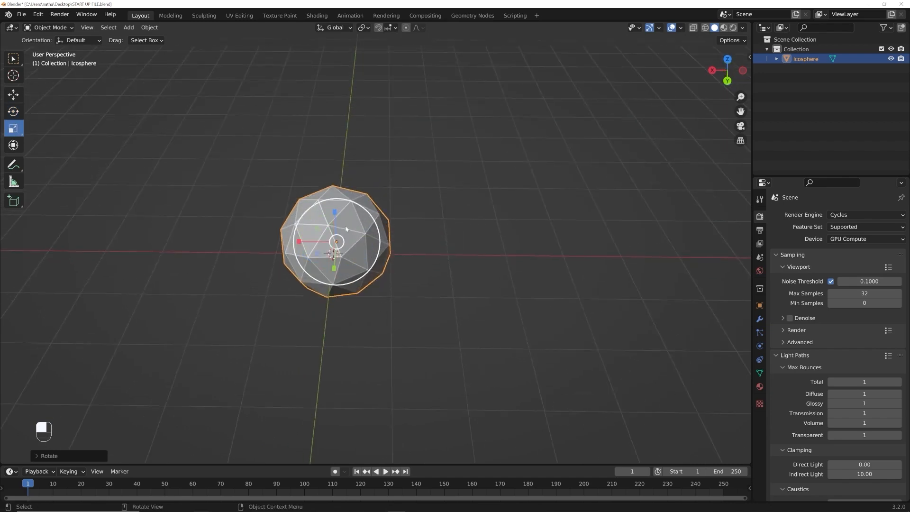
{"action": "left_click_drag", "start_coordinate": [336, 210], "coordinate": [342, 118]}
{"action": "middle_click_drag", "start_coordinate": [377, 169], "coordinate": [478, 175]}
{"action": "left_click_drag", "start_coordinate": [368, 298], "coordinate": [416, 299]}
{"action": "middle_click_drag", "start_coordinate": [409, 297], "coordinate": [353, 275]}
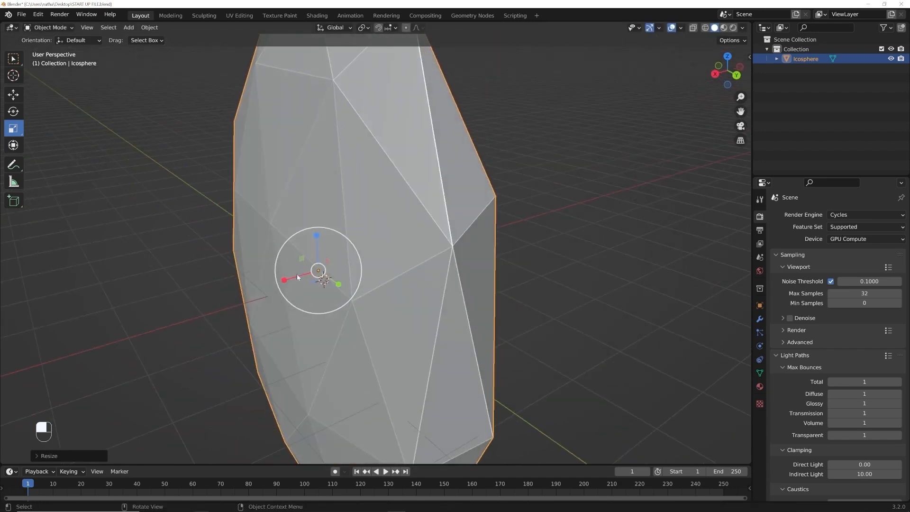
{"action": "left_click_drag", "start_coordinate": [282, 280], "coordinate": [190, 299]}
{"action": "key", "text": "ctrl+z"}
{"action": "key", "text": "ctrl+z"}
{"action": "key", "text": "ctrl+z"}
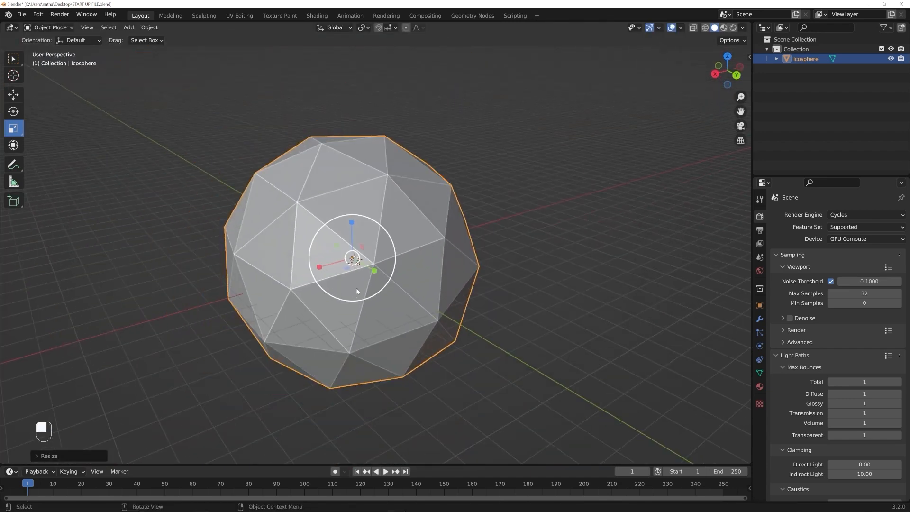
Step: Rotate the ico sphere with the combined Transform tool, try one more transformation and undo it
{"action": "scroll", "coordinate": [377, 292], "scroll_direction": "up", "scroll_amount": 6}
{"action": "middle_click_drag", "start_coordinate": [326, 288], "coordinate": [409, 271], "text": "shift"}
{"action": "middle_click_drag", "start_coordinate": [410, 272], "coordinate": [365, 274]}
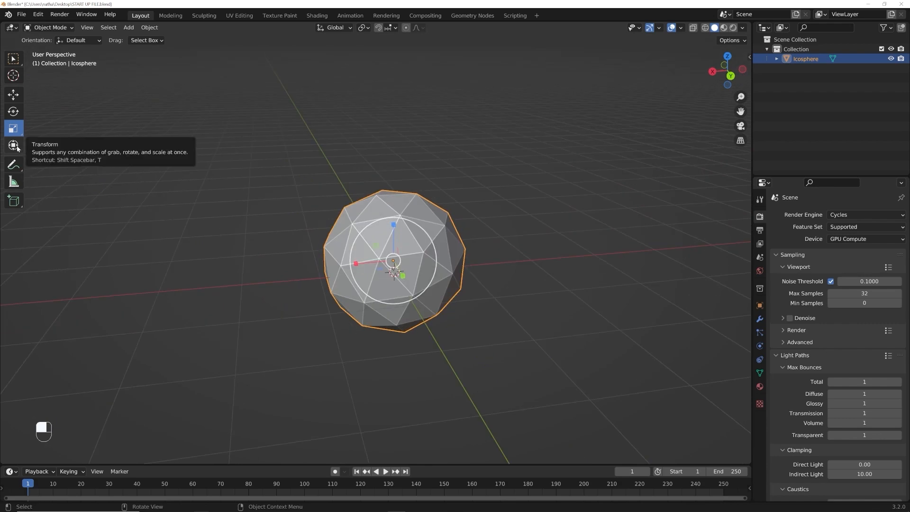
{"action": "left_click", "coordinate": [18, 148]}
{"action": "middle_click_drag", "start_coordinate": [530, 265], "coordinate": [535, 299]}
{"action": "mouse_move", "coordinate": [410, 278]}
{"action": "left_mouse_down"}
{"action": "mouse_move", "coordinate": [417, 284]}
{"action": "mouse_move", "coordinate": [410, 281]}
{"action": "left_mouse_up"}
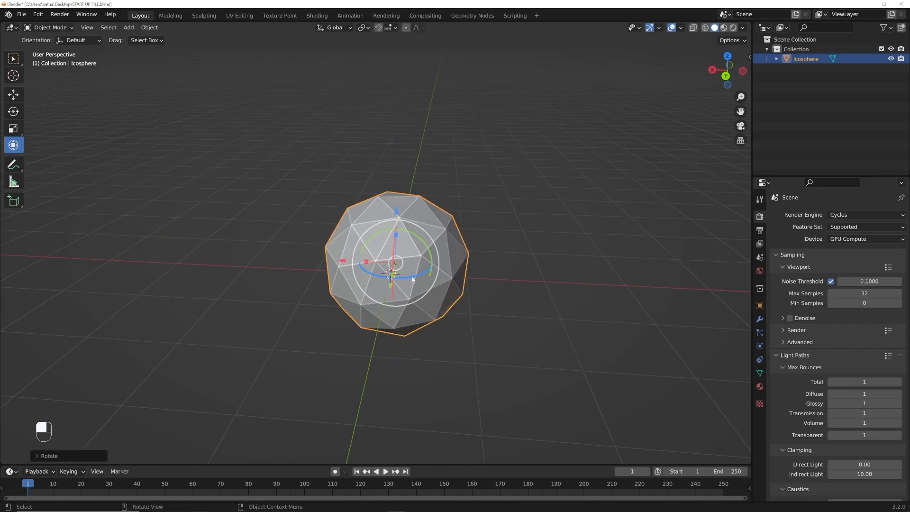
{"action": "middle_click_drag", "start_coordinate": [411, 285], "coordinate": [414, 334]}
{"action": "left_click_drag", "start_coordinate": [402, 299], "coordinate": [421, 317]}
{"action": "middle_click_drag", "start_coordinate": [421, 316], "coordinate": [488, 303]}
{"action": "key", "text": "ctrl+z"}
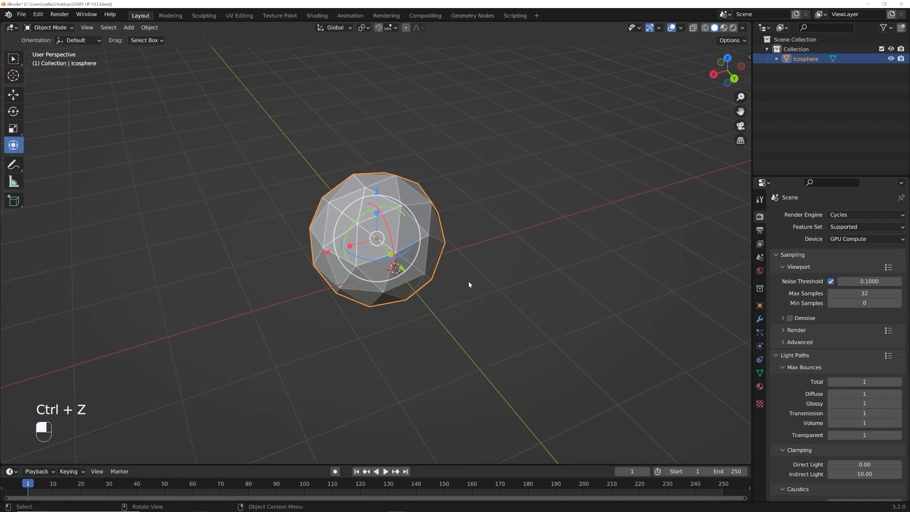
Step: Switch back to the Move tool and keep the ico sphere selected
{"action": "left_click", "coordinate": [506, 303]}
{"action": "left_click", "coordinate": [18, 93]}
{"action": "middle_click_drag", "start_coordinate": [374, 266], "coordinate": [363, 241]}
{"action": "left_click", "coordinate": [363, 241]}
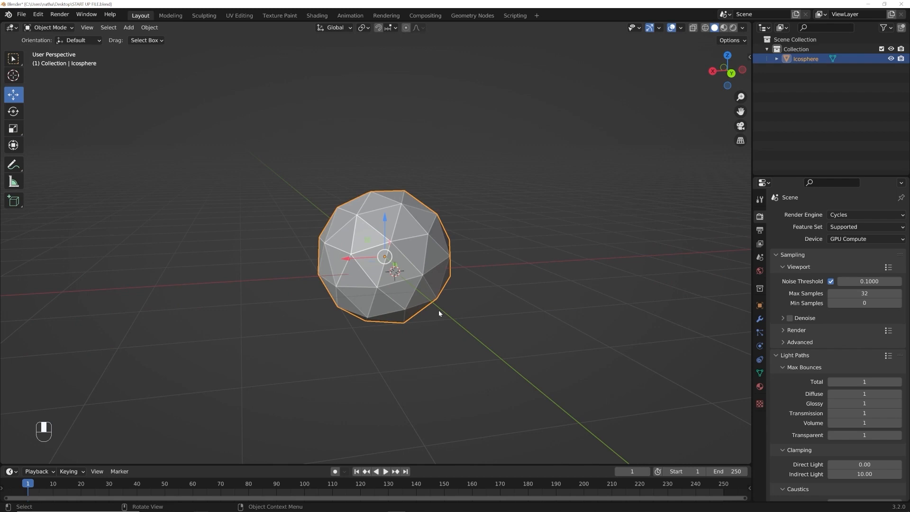
Step: Try rotating the ico sphere in the view plane and with free trackball rotation
{"action": "middle_click_drag", "start_coordinate": [439, 310], "coordinate": [463, 288]}
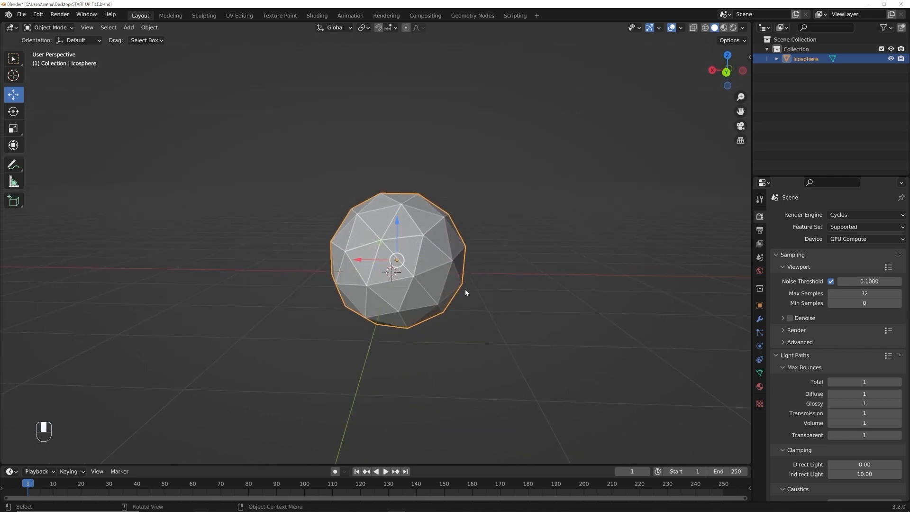
{"action": "key", "text": "r"}
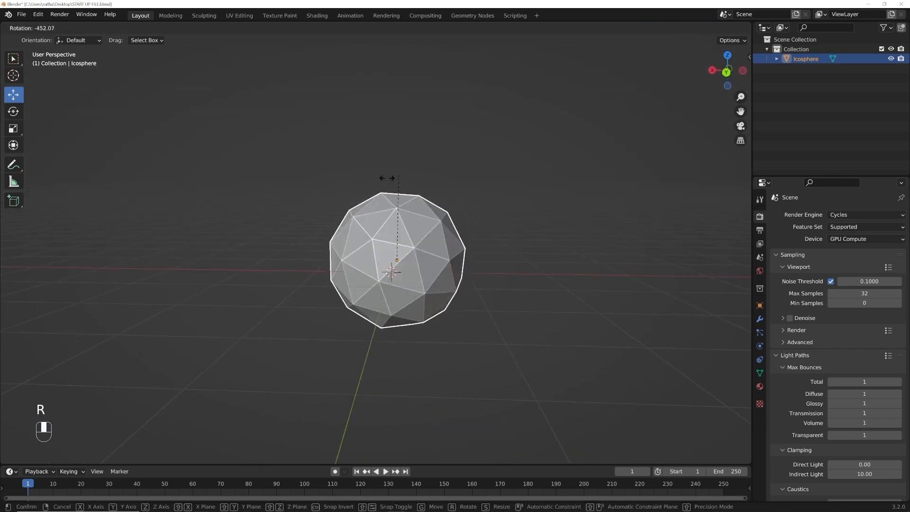
{"action": "left_click", "coordinate": [448, 243]}
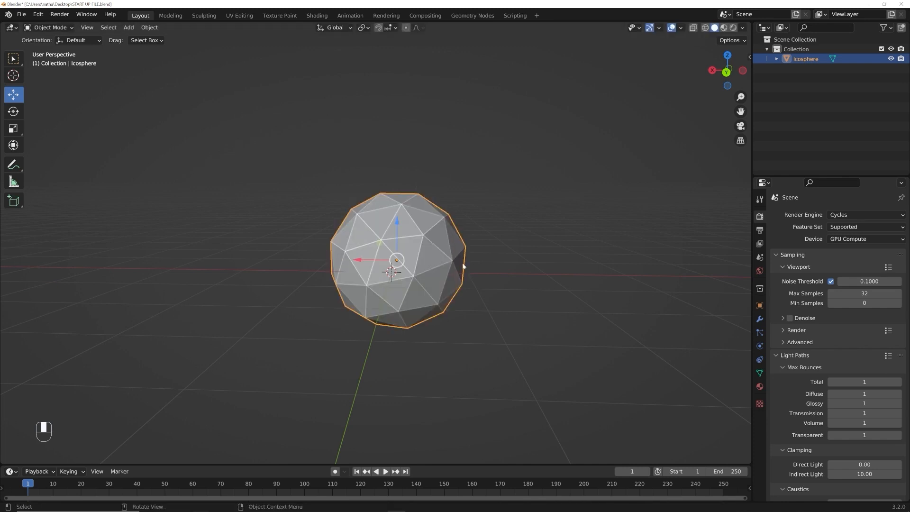
{"action": "key", "text": "r"}
{"action": "key", "text": "r"}
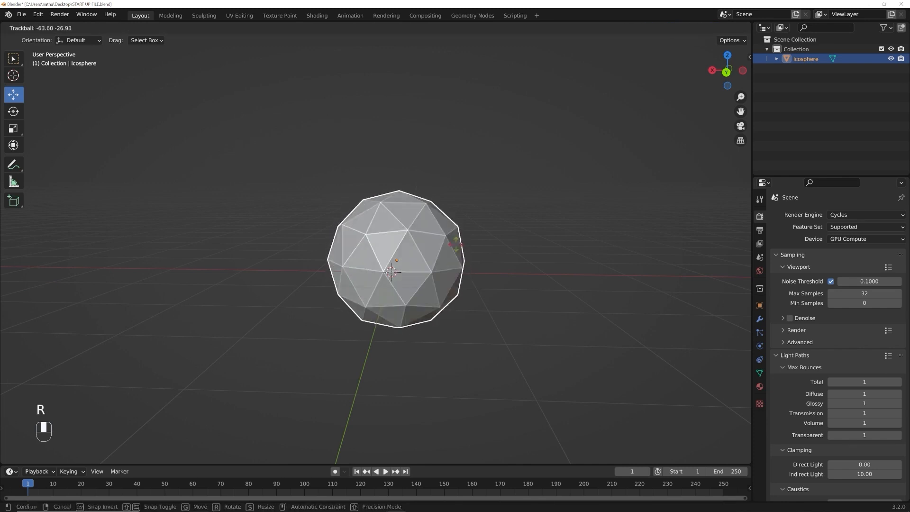
{"action": "left_click", "coordinate": [436, 274]}
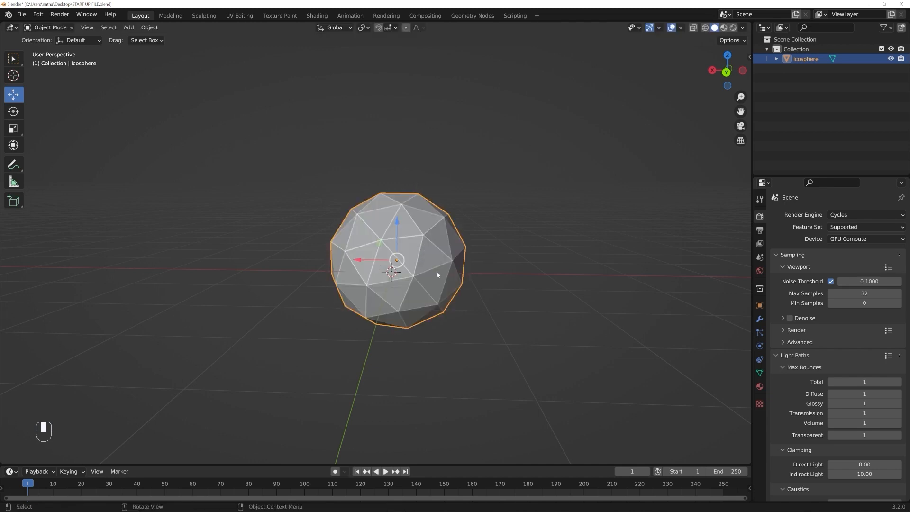
Step: Try scaling the ico sphere uniformly to about 2.1 times its size
{"action": "key", "text": "s"}
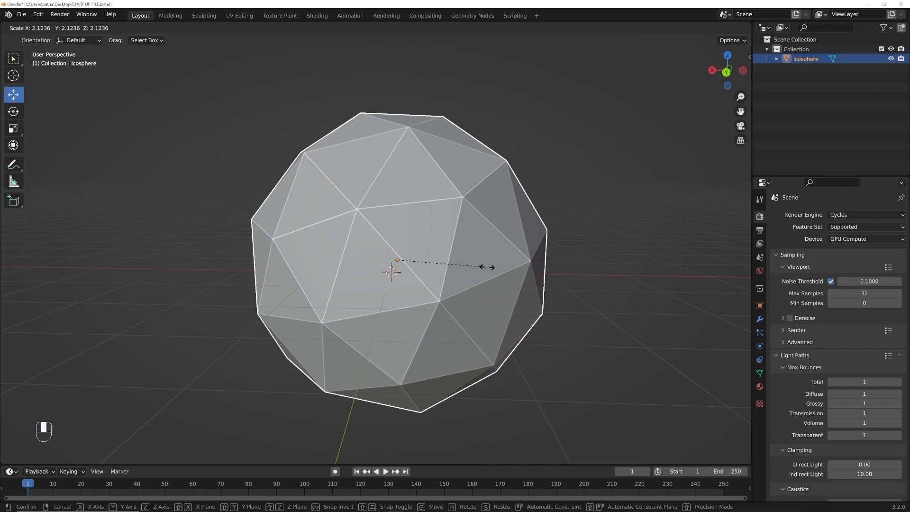
{"action": "left_click", "coordinate": [485, 270]}
{"action": "left_click_drag", "start_coordinate": [715, 74], "coordinate": [729, 79]}
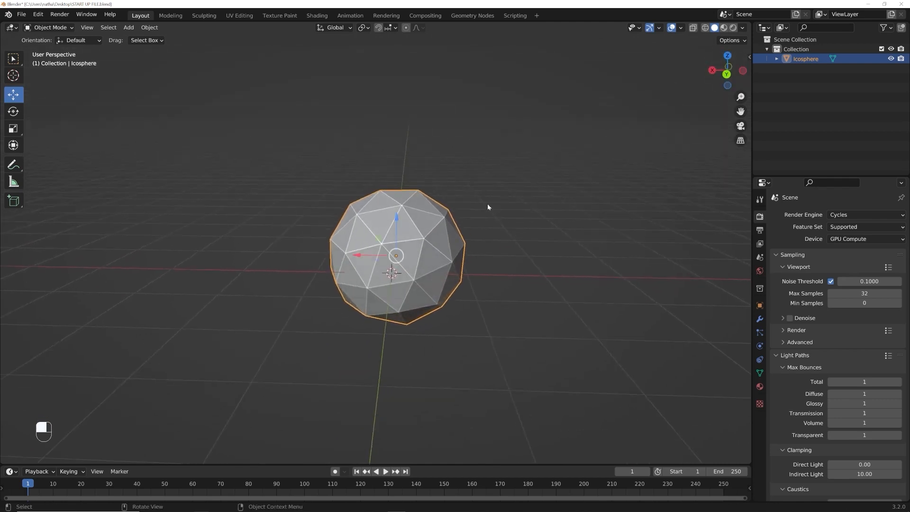
Step: Try scaling the ico sphere along the global Y axis, the Z axis and Y once more
{"action": "key", "text": "s"}
{"action": "key", "text": "y"}
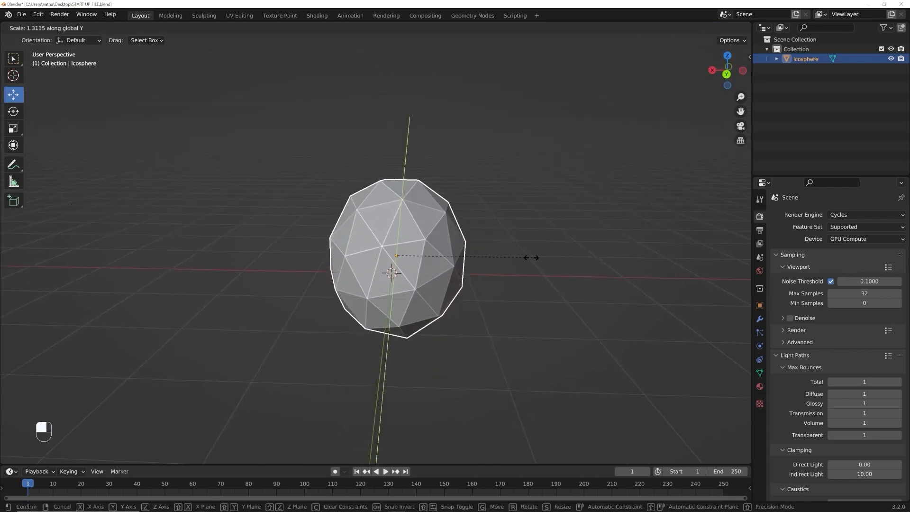
{"action": "key", "text": "z"}
{"action": "right_click", "coordinate": [42, 260]}
{"action": "middle_click_drag", "start_coordinate": [308, 287], "coordinate": [375, 305]}
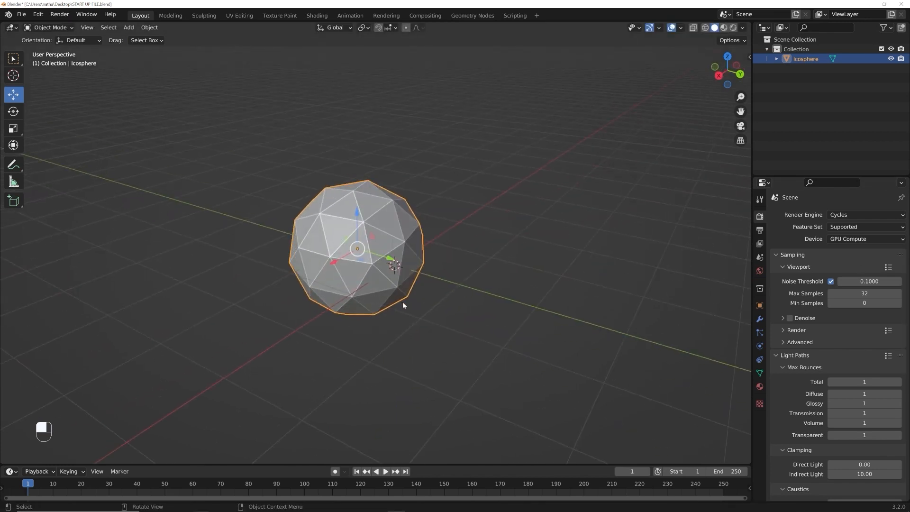
{"action": "key", "text": "s"}
{"action": "key", "text": "y"}
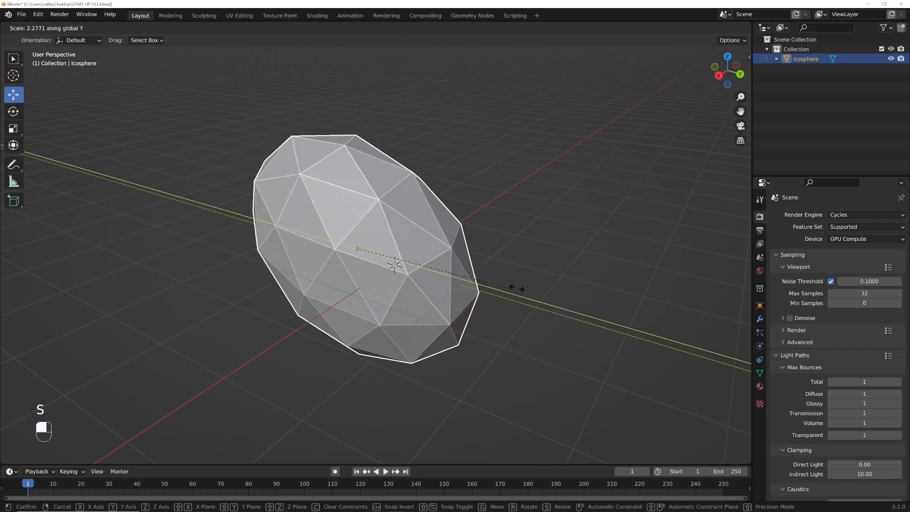
{"action": "right_click", "coordinate": [586, 284]}
{"action": "middle_click_drag", "start_coordinate": [568, 286], "coordinate": [516, 296]}
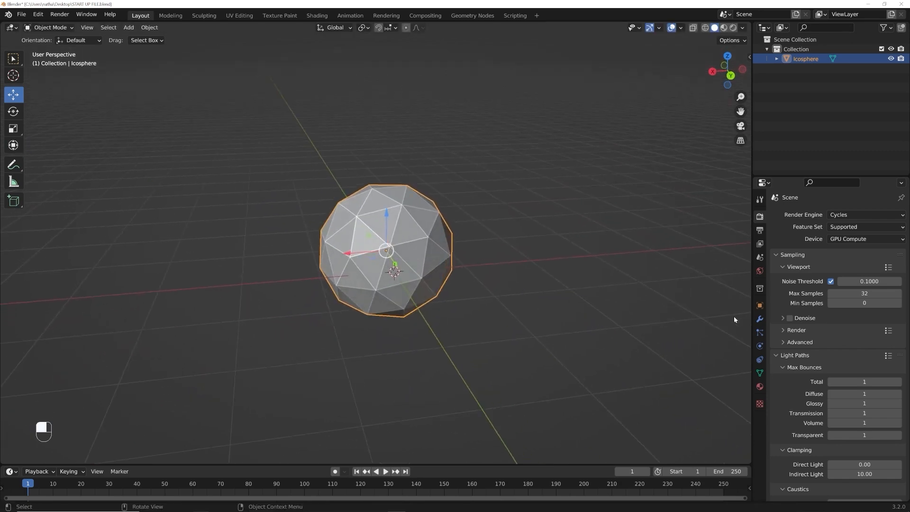
Step: Set the ico sphere's X, Y and Z rotation values to 0 and return to the render properties
{"action": "left_click", "coordinate": [759, 305]}
{"action": "left_click_drag", "start_coordinate": [849, 277], "coordinate": [848, 295]}
{"action": "type", "text": "0"}
{"action": "key", "text": "Return"}
{"action": "middle_click_drag", "start_coordinate": [591, 250], "coordinate": [565, 253]}
{"action": "left_click", "coordinate": [760, 217]}
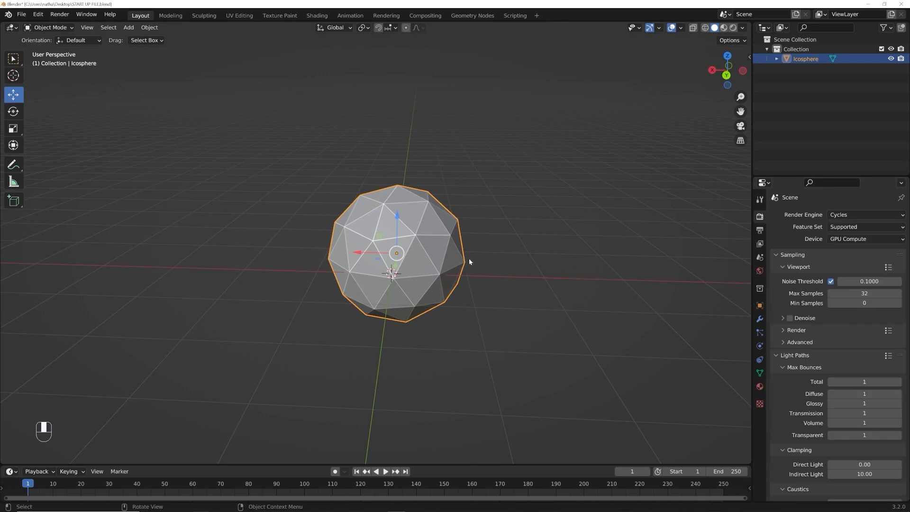
Step: Try stretching the unrotated ico sphere along the global Y axis and along the Z axis
{"action": "key", "text": "s"}
{"action": "key", "text": "y"}
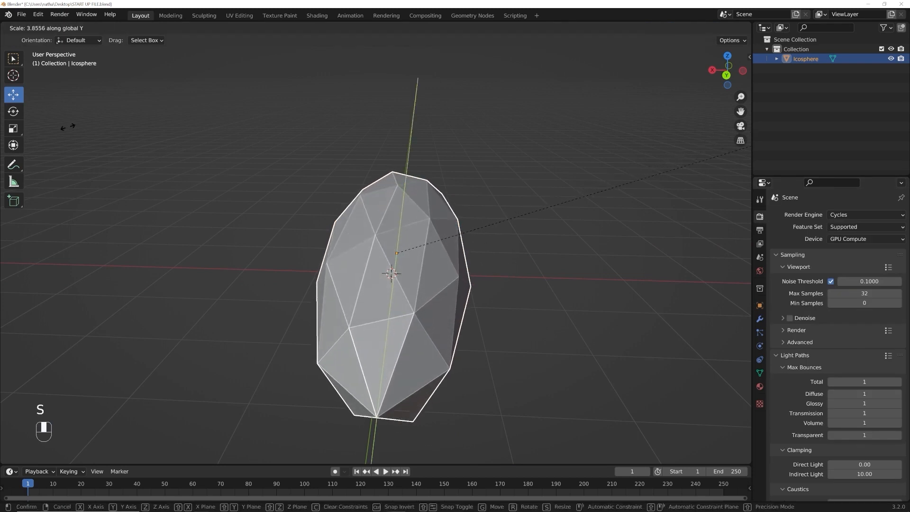
{"action": "right_click", "coordinate": [61, 127]}
{"action": "middle_click_drag", "start_coordinate": [450, 269], "coordinate": [519, 266]}
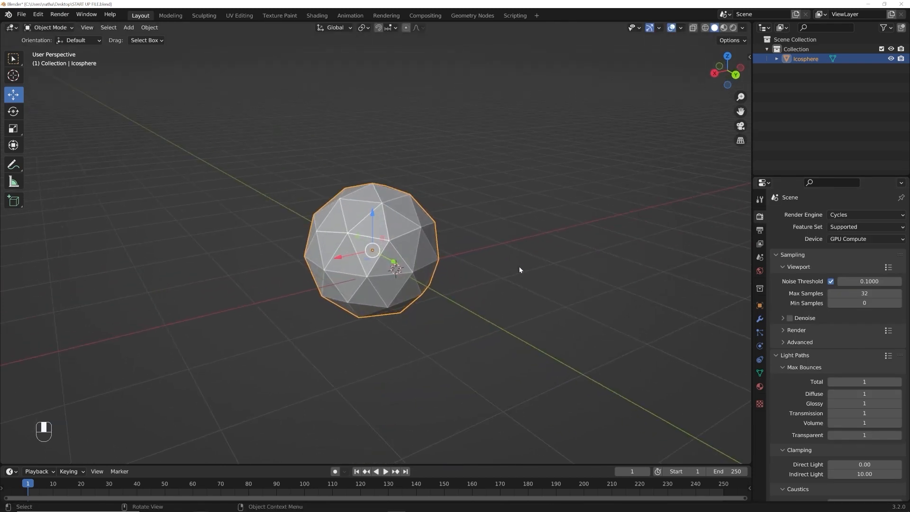
{"action": "key", "text": "s"}
{"action": "key", "text": "z"}
{"action": "right_click", "coordinate": [67, 306]}
{"action": "middle_click_drag", "start_coordinate": [436, 285], "coordinate": [409, 283]}
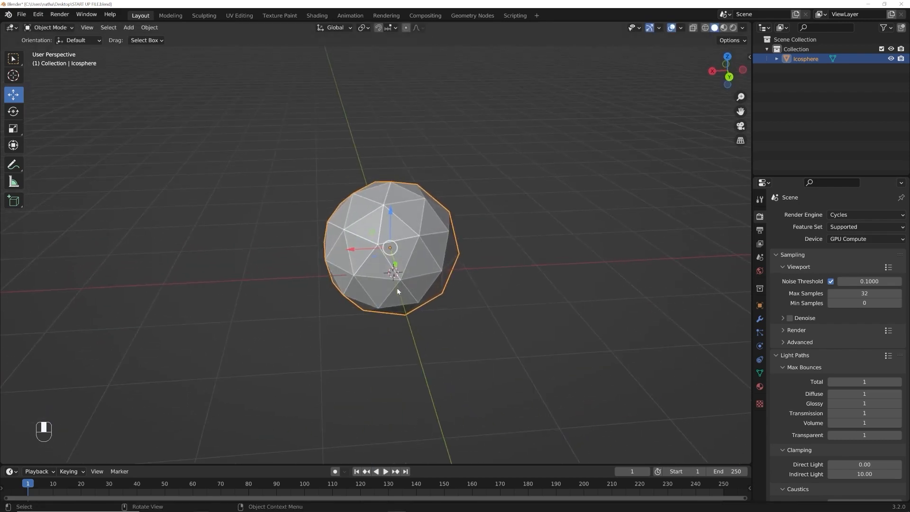
Step: Try a uniform scale and a trackball rotation on the ico sphere
{"action": "key", "text": "s"}
{"action": "right_click", "coordinate": [470, 232]}
{"action": "key", "text": "r"}
{"action": "key", "text": "r"}
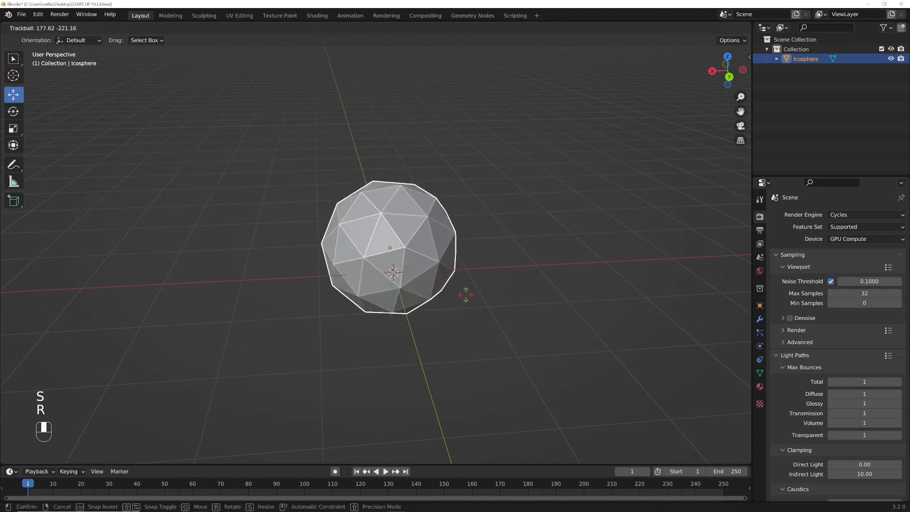
{"action": "left_click", "coordinate": [465, 294]}
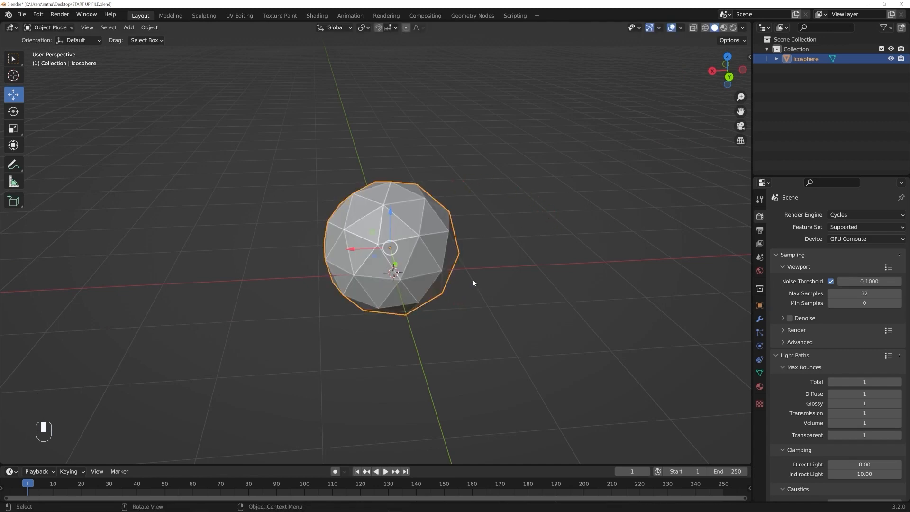
Step: Try a free move of the ico sphere, and nudge it slightly along the X axis with the Move gizmo
{"action": "key", "text": "g"}
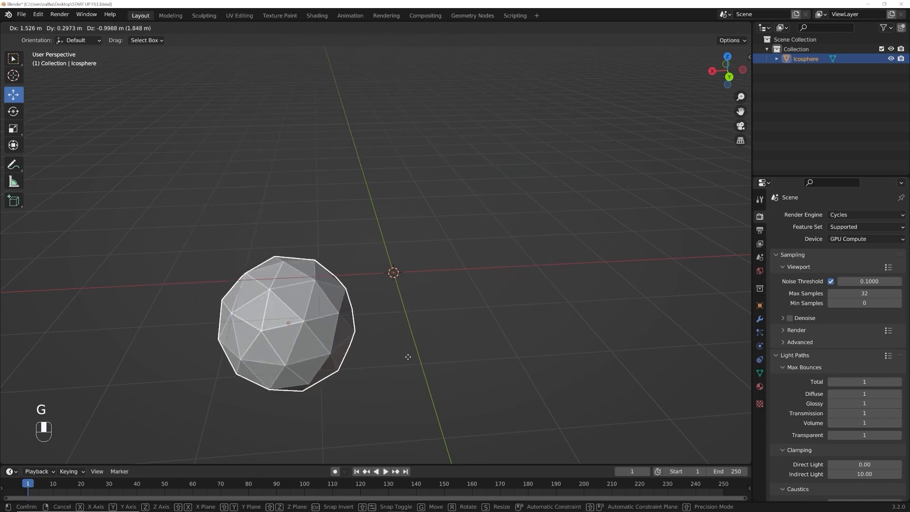
{"action": "right_click", "coordinate": [476, 175]}
{"action": "mouse_move", "coordinate": [343, 251]}
{"action": "left_mouse_down"}
{"action": "mouse_move", "coordinate": [173, 266]}
{"action": "mouse_move", "coordinate": [502, 249]}
{"action": "mouse_move", "coordinate": [344, 254]}
{"action": "left_mouse_up"}
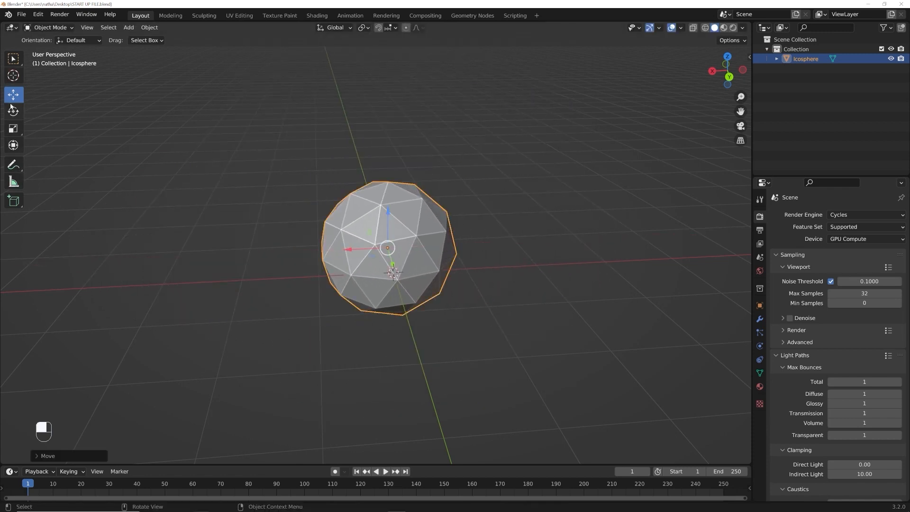
Step: Try moving the ico sphere freely over the world origin from a higher viewing angle
{"action": "middle_click_drag", "start_coordinate": [545, 246], "coordinate": [603, 252]}
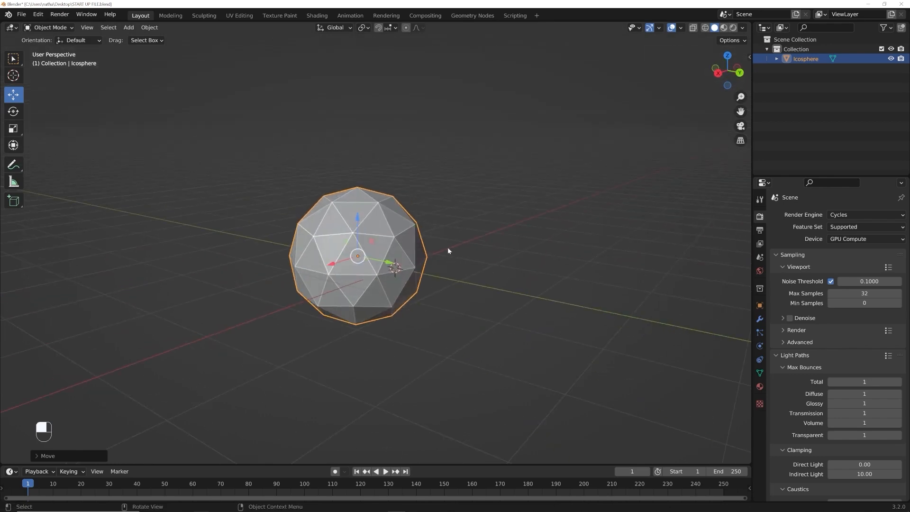
{"action": "middle_click_drag", "start_coordinate": [463, 246], "coordinate": [468, 287]}
{"action": "middle_click_drag", "start_coordinate": [566, 231], "coordinate": [376, 232], "text": "shift"}
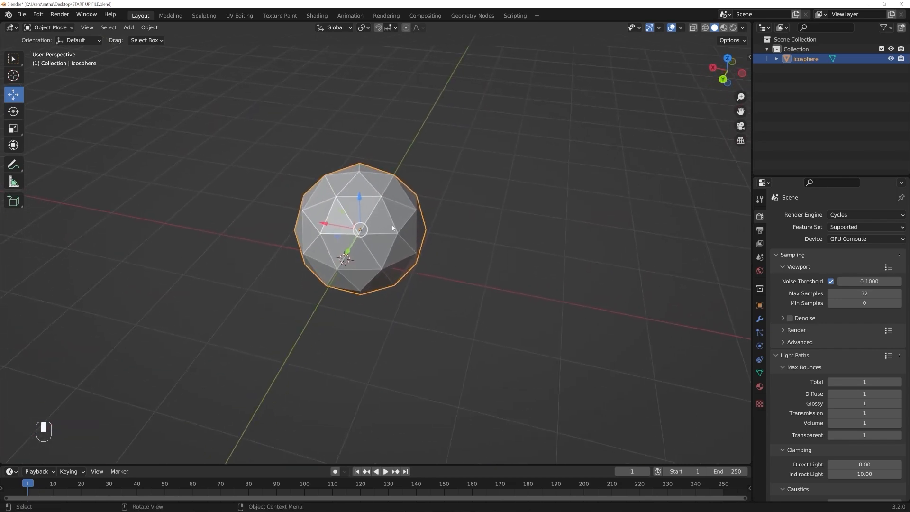
{"action": "key", "text": "g"}
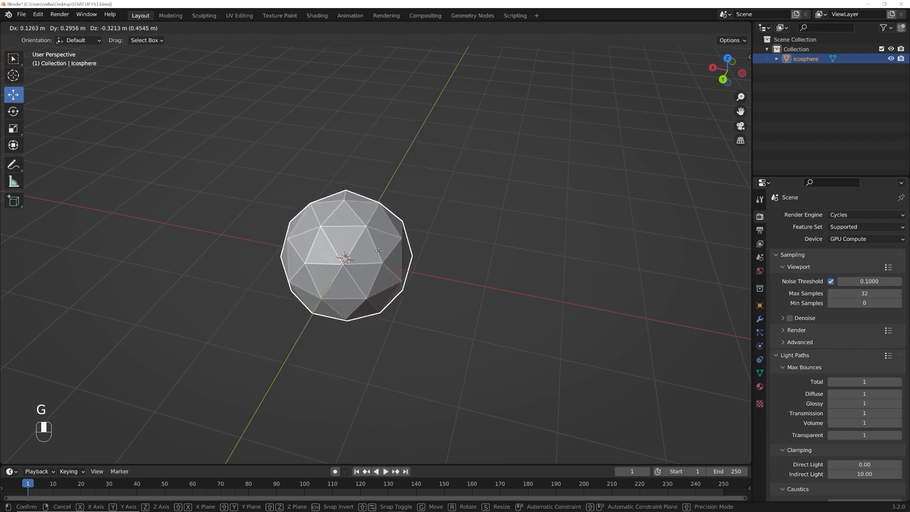
{"action": "left_click", "coordinate": [380, 247]}
Step: Examine the scene by zooming, panning and orbiting around the ico sphere, and deselect it
{"action": "scroll", "coordinate": [381, 256], "scroll_direction": "up", "scroll_amount": 5}
{"action": "scroll", "coordinate": [382, 274], "scroll_direction": "down", "scroll_amount": 5}
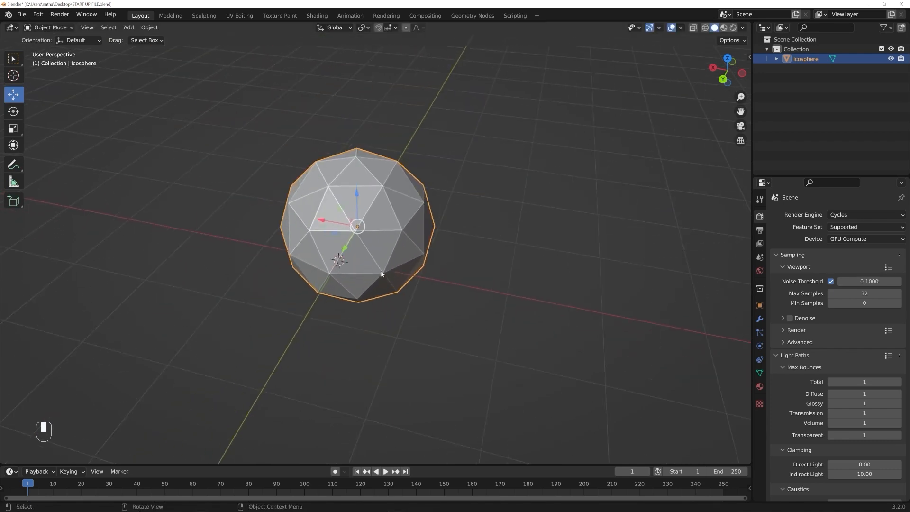
{"action": "scroll", "coordinate": [380, 270], "scroll_direction": "down", "scroll_amount": 5}
{"action": "scroll", "coordinate": [425, 277], "scroll_direction": "up", "scroll_amount": 5}
{"action": "scroll", "coordinate": [401, 267], "scroll_direction": "down", "scroll_amount": 5}
{"action": "middle_click_drag", "start_coordinate": [460, 273], "coordinate": [203, 237], "text": "shift"}
{"action": "middle_click_drag", "start_coordinate": [587, 315], "coordinate": [621, 294]}
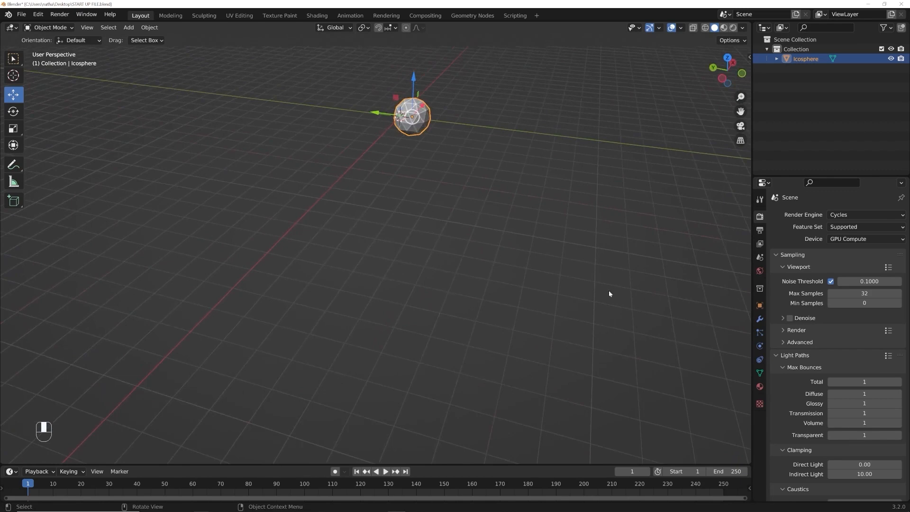
{"action": "middle_click_drag", "start_coordinate": [343, 237], "coordinate": [240, 328]}
{"action": "left_click", "coordinate": [241, 327]}
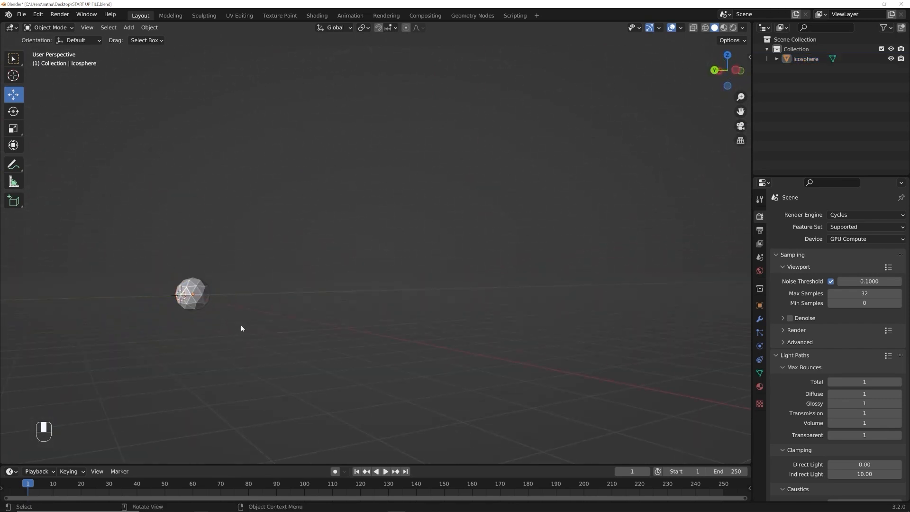
Step: Select the ico sphere and frame the view on it, keeping some of the surrounding scene in sight
{"action": "left_click", "coordinate": [198, 285]}
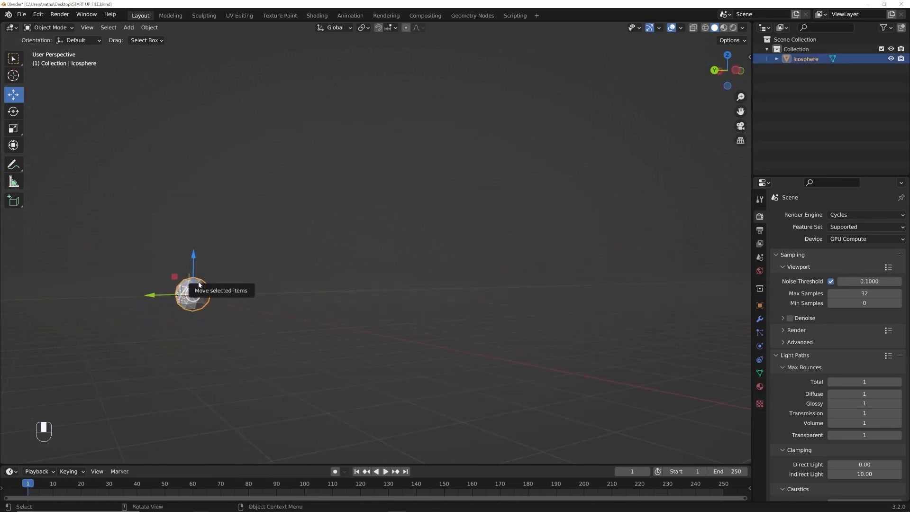
{"action": "key", "text": "KP_Decimal"}
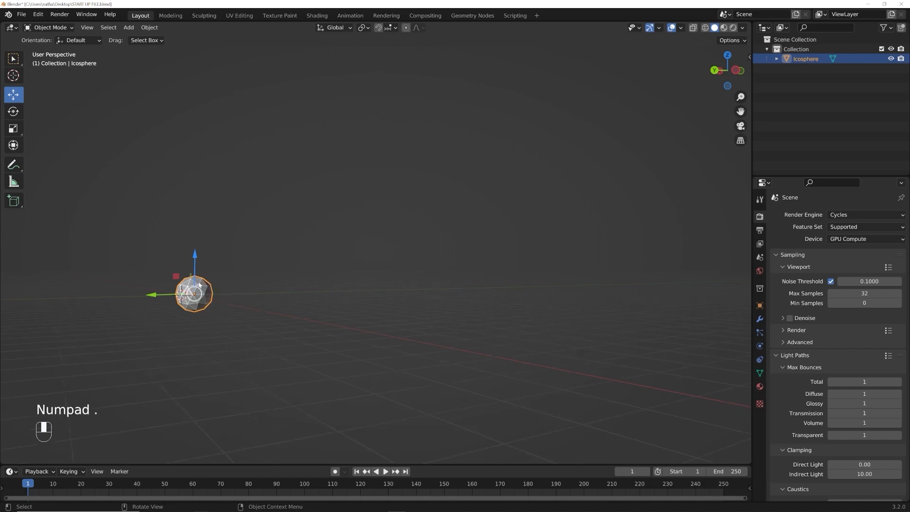
{"action": "scroll", "coordinate": [334, 316], "scroll_direction": "down", "scroll_amount": 14}
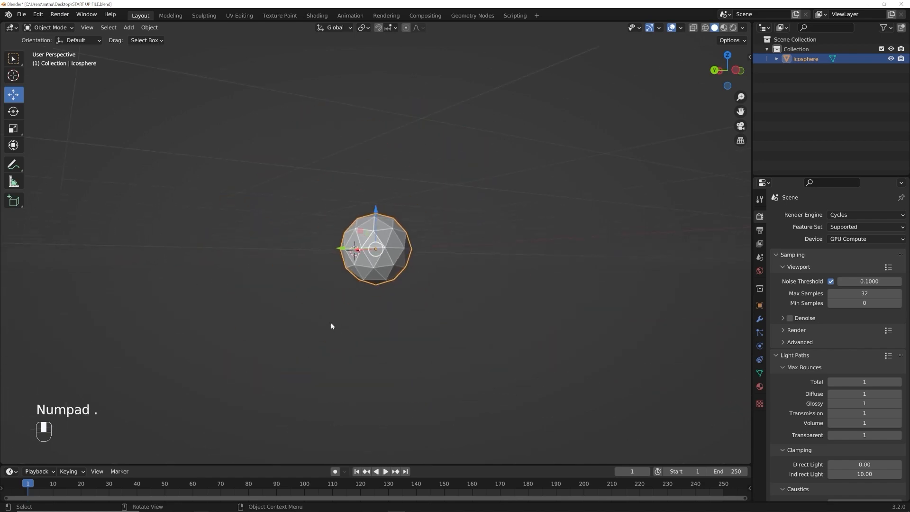
Step: Try moving the ico sphere freely far away from the world origin, and frame the view on it again
{"action": "middle_click_drag", "start_coordinate": [379, 292], "coordinate": [588, 329]}
{"action": "scroll", "coordinate": [382, 335], "scroll_direction": "up", "scroll_amount": 7}
{"action": "key", "text": "g"}
{"action": "left_click", "coordinate": [670, 312]}
{"action": "middle_click_drag", "start_coordinate": [428, 329], "coordinate": [376, 331], "text": "shift"}
{"action": "scroll", "coordinate": [384, 303], "scroll_direction": "up", "scroll_amount": 5}
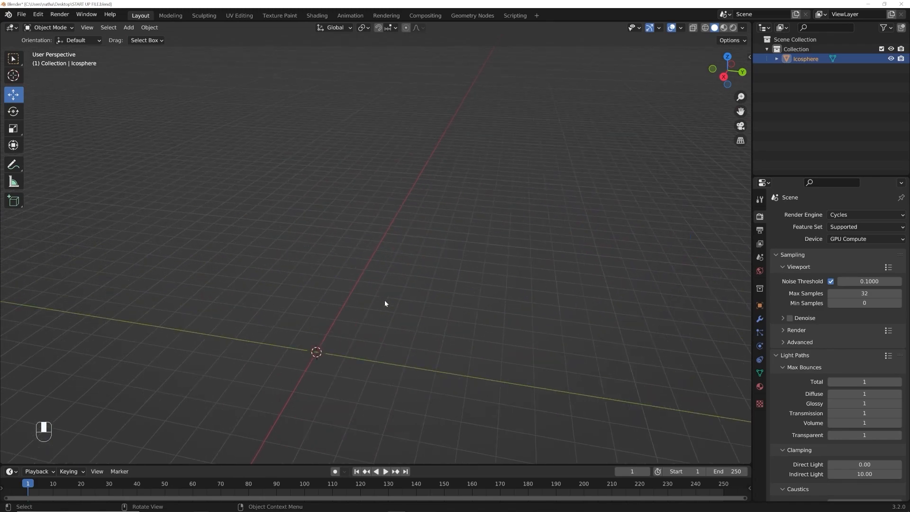
{"action": "key", "text": "KP_Decimal"}
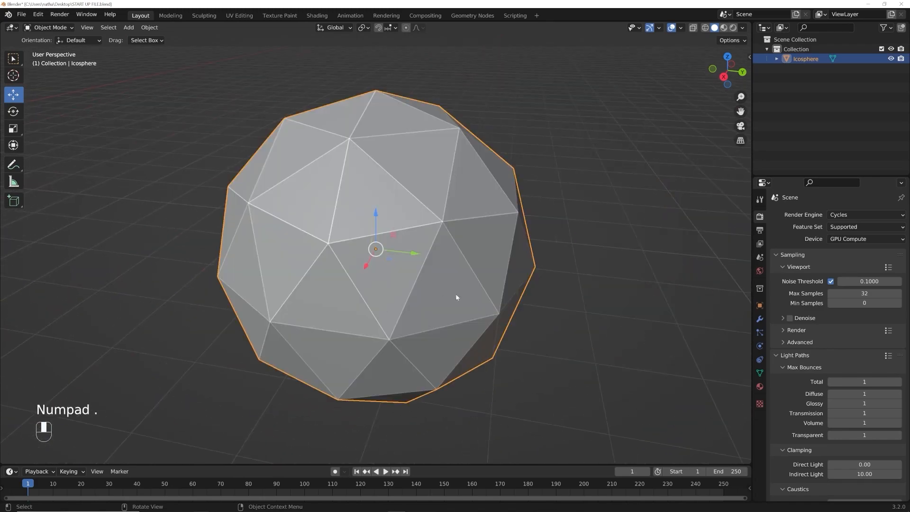
Step: Move the ico sphere back close to the world origin with several free moves from different viewing angles, and frame it
{"action": "middle_click_drag", "start_coordinate": [441, 295], "coordinate": [282, 351]}
{"action": "scroll", "coordinate": [327, 244], "scroll_direction": "down", "scroll_amount": 5}
{"action": "middle_click_drag", "start_coordinate": [327, 244], "coordinate": [262, 352]}
{"action": "key", "text": "g"}
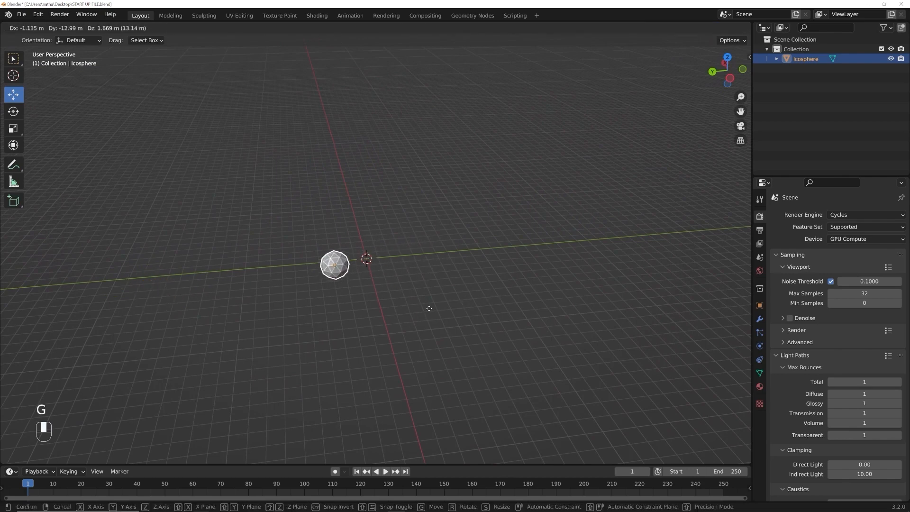
{"action": "left_click", "coordinate": [375, 316]}
{"action": "middle_click_drag", "start_coordinate": [374, 317], "coordinate": [467, 285]}
{"action": "key", "text": "g"}
{"action": "left_click", "coordinate": [369, 347]}
{"action": "middle_click_drag", "start_coordinate": [326, 357], "coordinate": [425, 351]}
{"action": "key", "text": "g"}
{"action": "left_click", "coordinate": [414, 352]}
{"action": "key", "text": "KP_Decimal"}
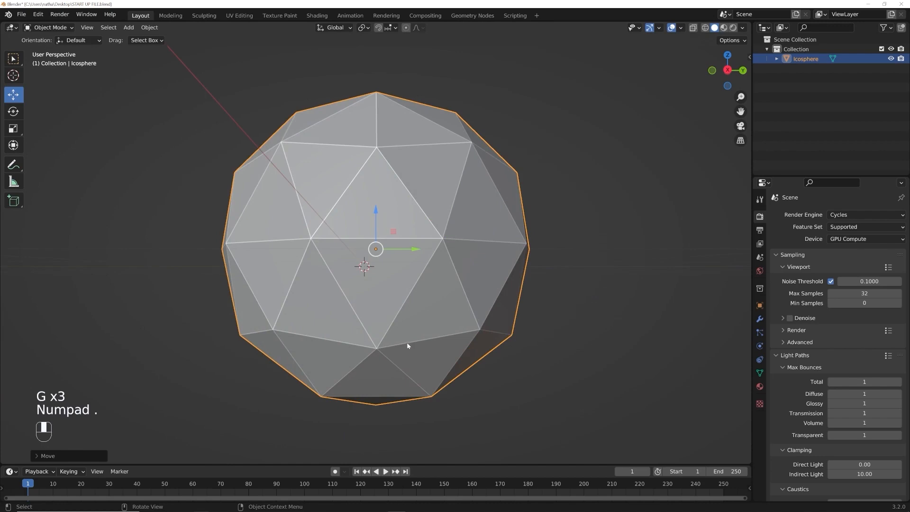
{"action": "middle_click_drag", "start_coordinate": [445, 282], "coordinate": [527, 253]}
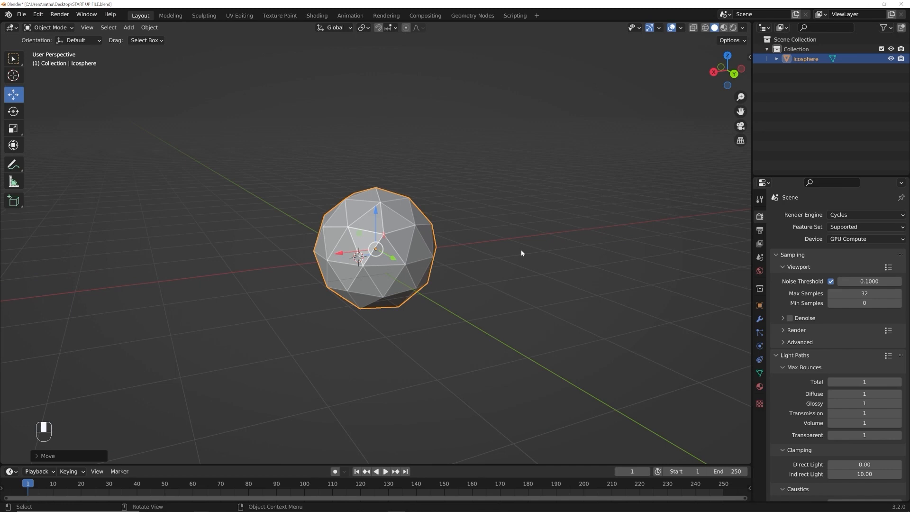
{"action": "key", "text": "grave"}
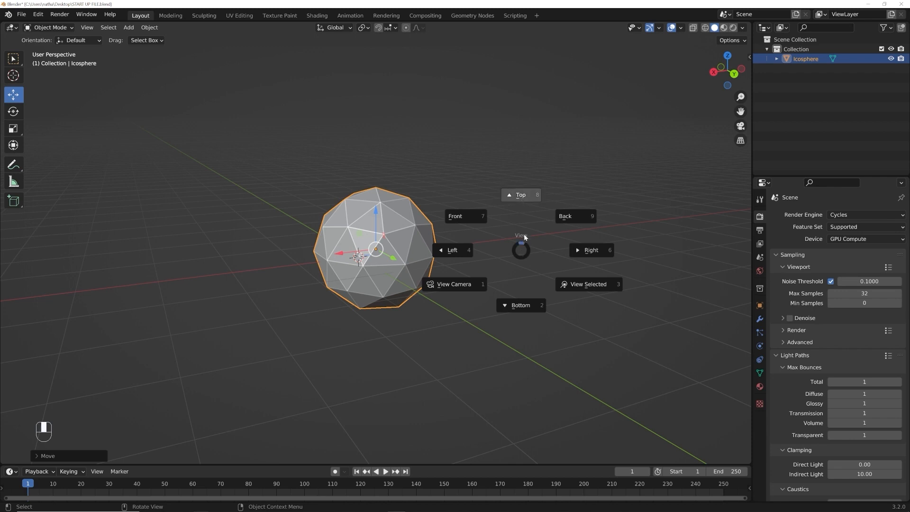
{"action": "left_click", "coordinate": [524, 252]}
{"action": "middle_click_drag", "start_coordinate": [524, 252], "coordinate": [464, 256]}
{"action": "scroll", "coordinate": [407, 410], "scroll_direction": "down", "scroll_amount": 3}
{"action": "scroll", "coordinate": [408, 411], "scroll_direction": "up", "scroll_amount": 5}
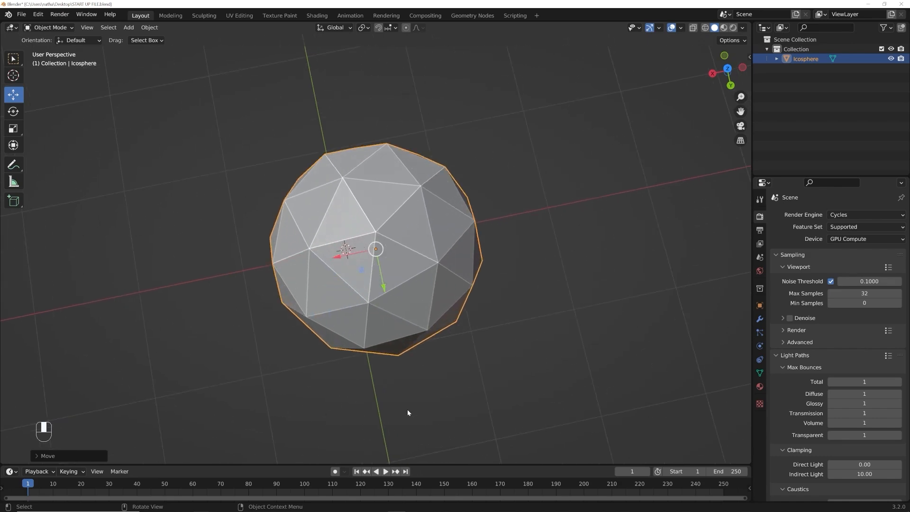
{"action": "scroll", "coordinate": [408, 410], "scroll_direction": "down", "scroll_amount": 3}
{"action": "middle_click_drag", "start_coordinate": [388, 399], "coordinate": [479, 329]}
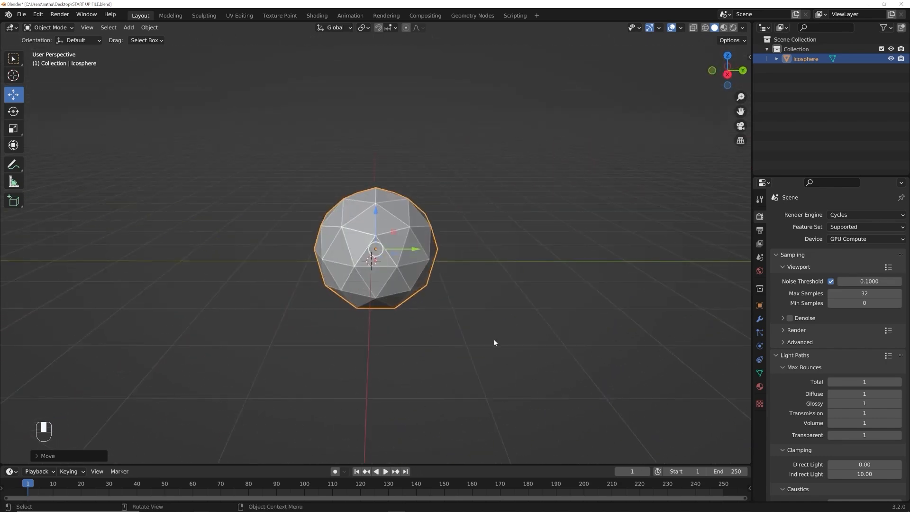
{"action": "left_click", "coordinate": [750, 57]}
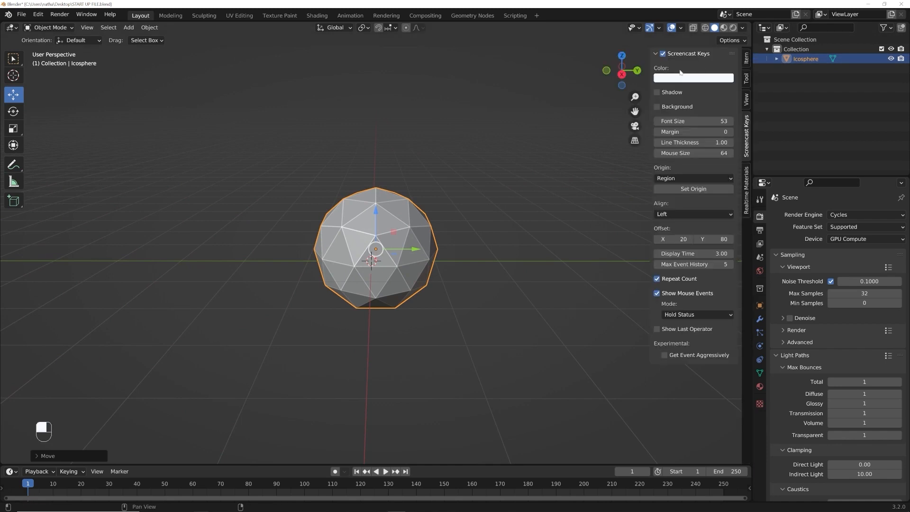
{"action": "left_click_drag", "start_coordinate": [653, 75], "coordinate": [762, 85]}
{"action": "middle_click_drag", "start_coordinate": [410, 185], "coordinate": [403, 266]}
{"action": "middle_click_drag", "start_coordinate": [384, 295], "coordinate": [478, 207]}
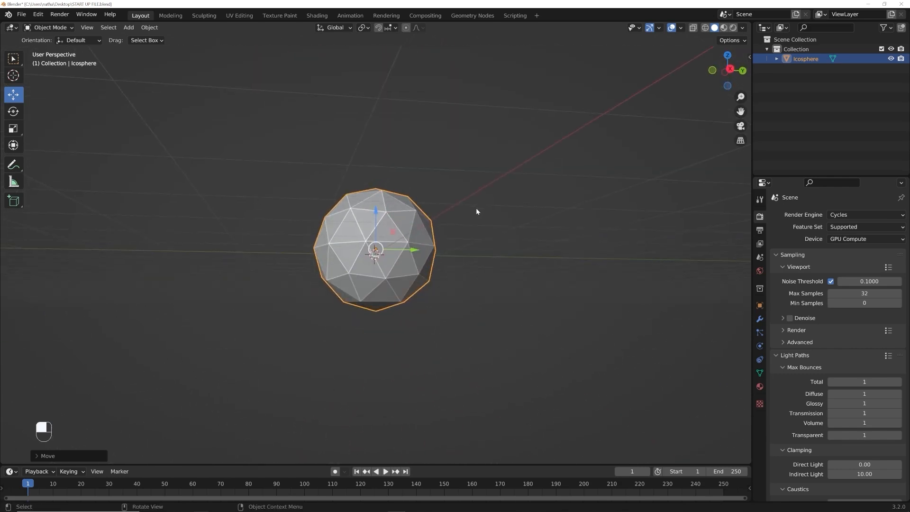
Step: Practise switching between the orthographic views of the ico sphere, going through top, front, left and right
{"action": "key", "text": "grave"}
{"action": "left_click", "coordinate": [474, 151]}
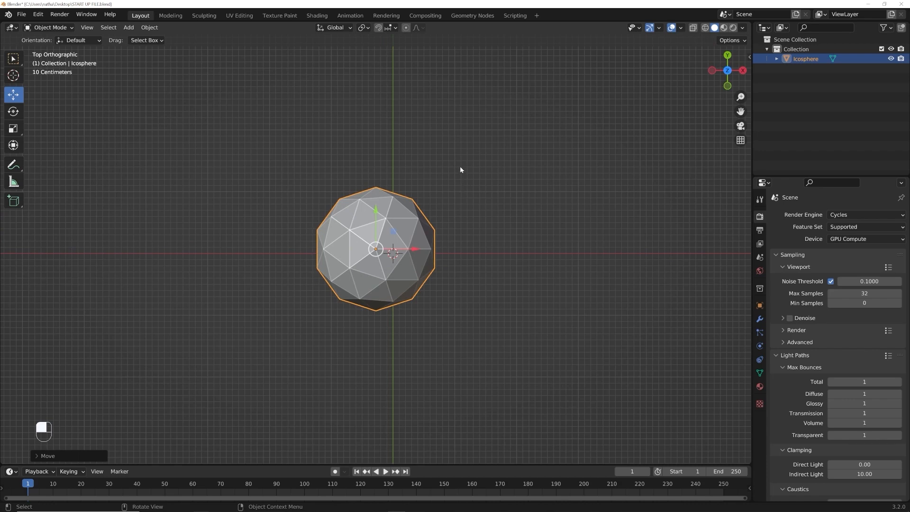
{"action": "key", "text": "grave"}
{"action": "key", "text": "grave"}
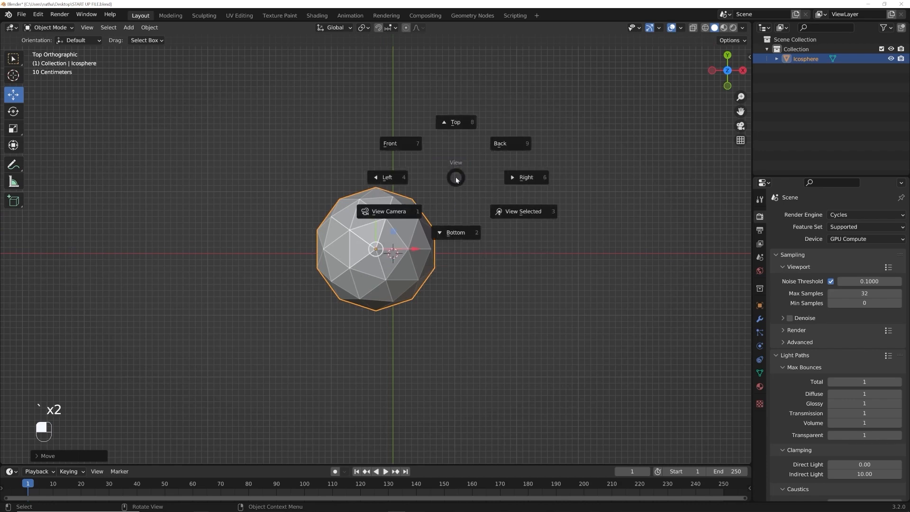
{"action": "left_click", "coordinate": [420, 155]}
{"action": "key", "text": "grave"}
{"action": "left_click", "coordinate": [376, 152]}
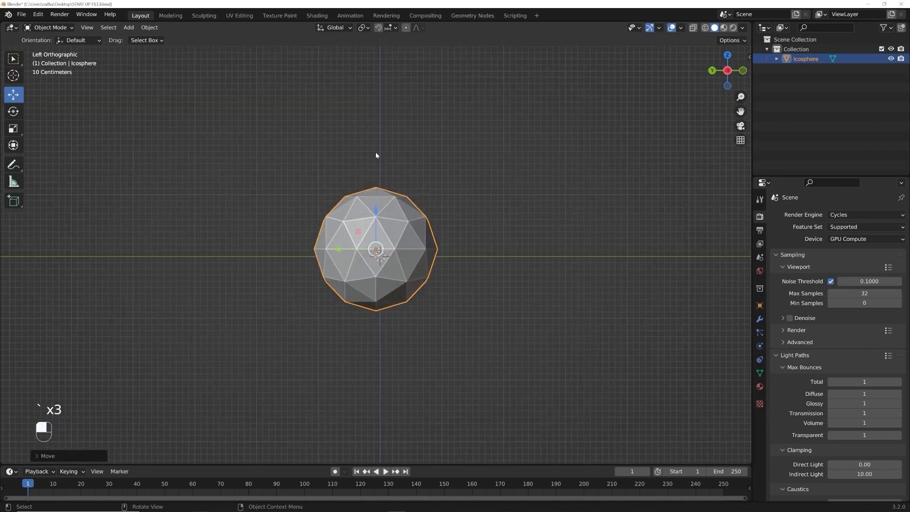
{"action": "key", "text": "grave"}
{"action": "left_click", "coordinate": [451, 157]}
Step: Go through the bottom and left orthographic views and finish in the top view
{"action": "key", "text": "grave"}
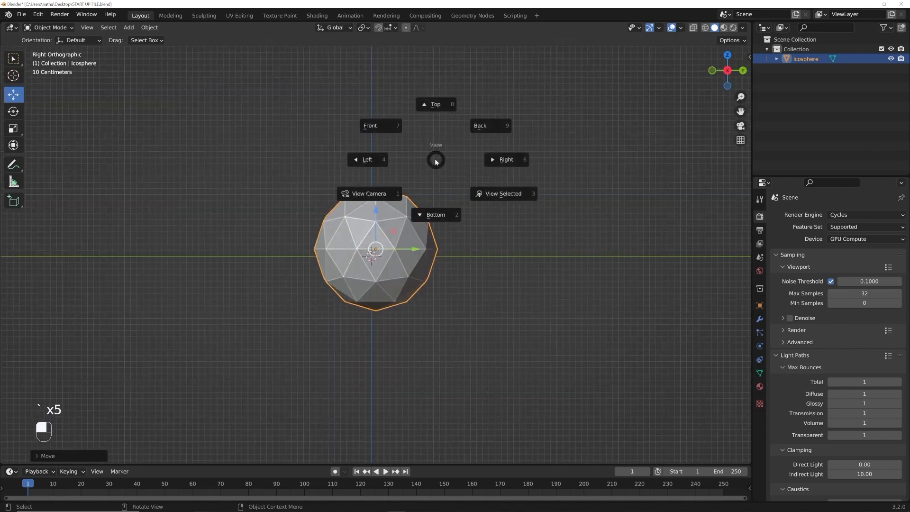
{"action": "left_click", "coordinate": [429, 217]}
{"action": "key", "text": "grave"}
{"action": "left_click", "coordinate": [428, 169]}
{"action": "key", "text": "grave"}
{"action": "left_click", "coordinate": [389, 173]}
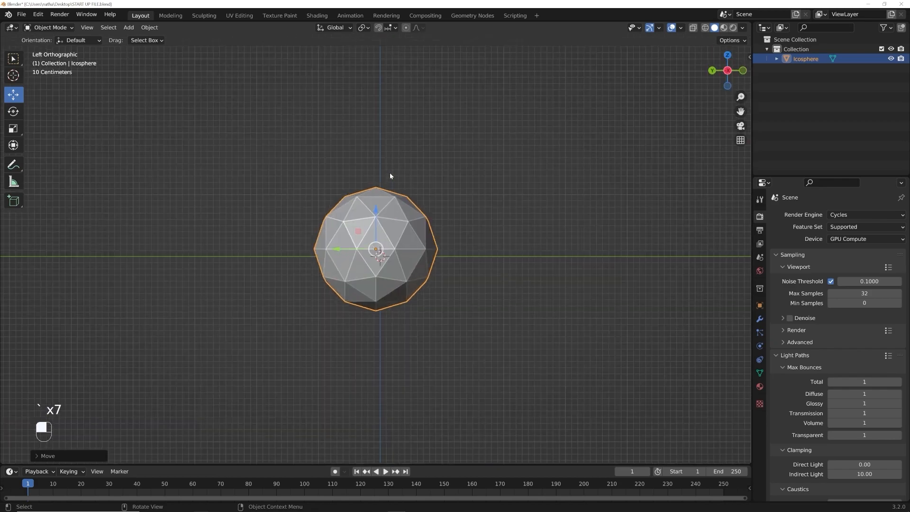
{"action": "key", "text": "grave"}
{"action": "left_click", "coordinate": [402, 124]}
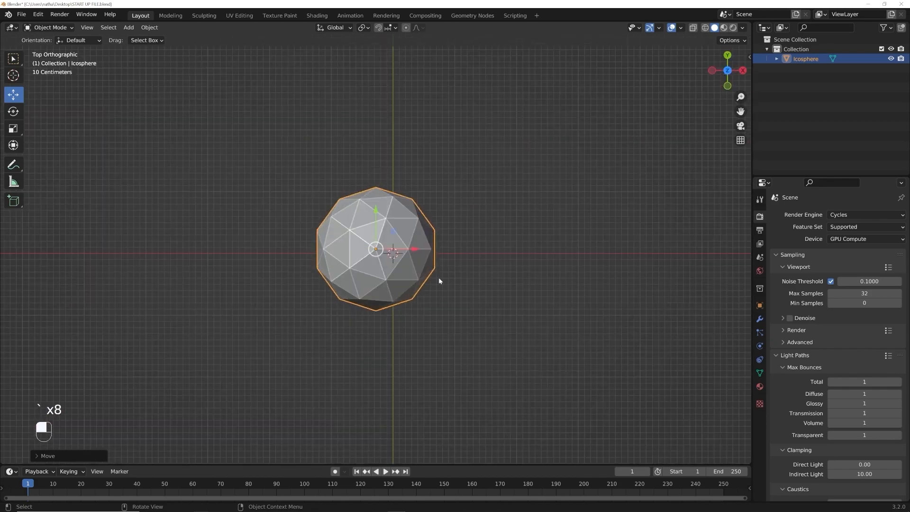
Step: Try a free move of the ico sphere in the top orthographic view
{"action": "scroll", "coordinate": [438, 280], "scroll_direction": "down", "scroll_amount": 5}
{"action": "key", "text": "g"}
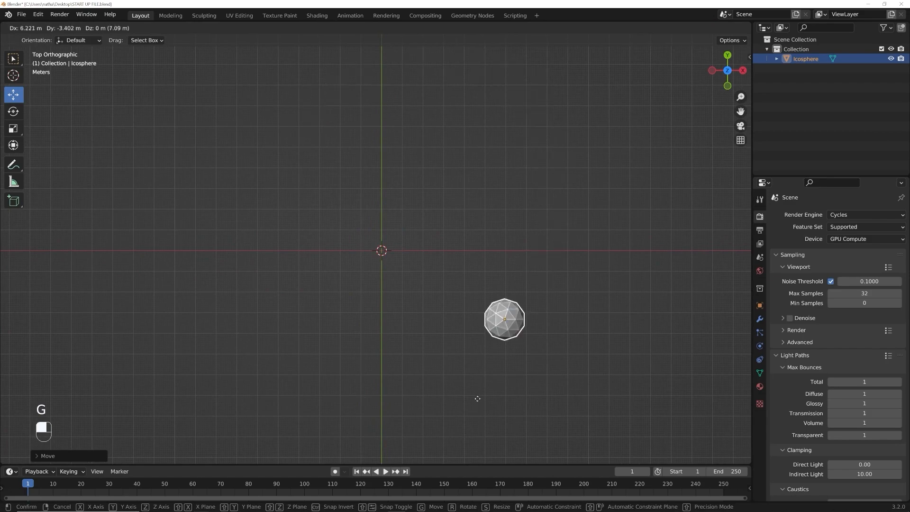
{"action": "left_click", "coordinate": [346, 338]}
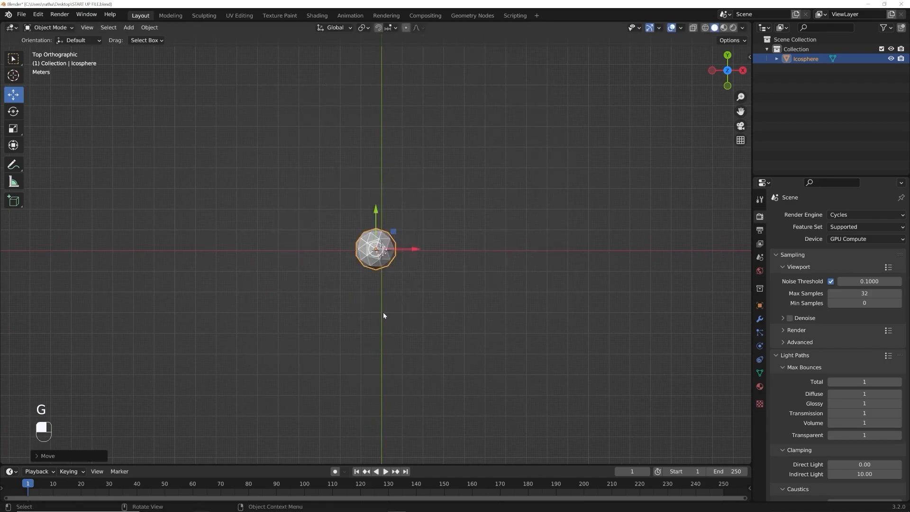
{"action": "scroll", "coordinate": [383, 317], "scroll_direction": "up", "scroll_amount": 4}
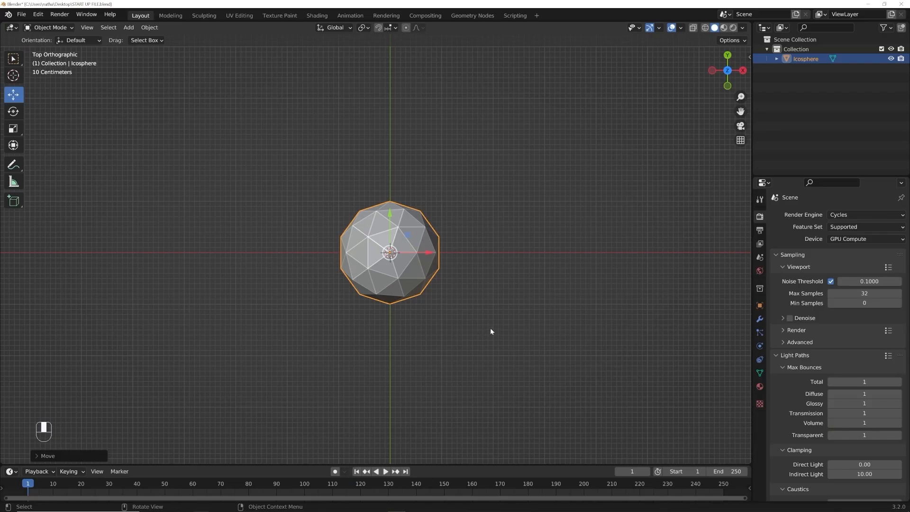
Step: Return from the top view to an angled perspective view and deselect the ico sphere
{"action": "middle_click_drag", "start_coordinate": [491, 331], "coordinate": [517, 284]}
{"action": "scroll", "coordinate": [493, 243], "scroll_direction": "up", "scroll_amount": 3}
{"action": "mouse_move", "coordinate": [303, 506]}
{"action": "left_click", "coordinate": [528, 195]}
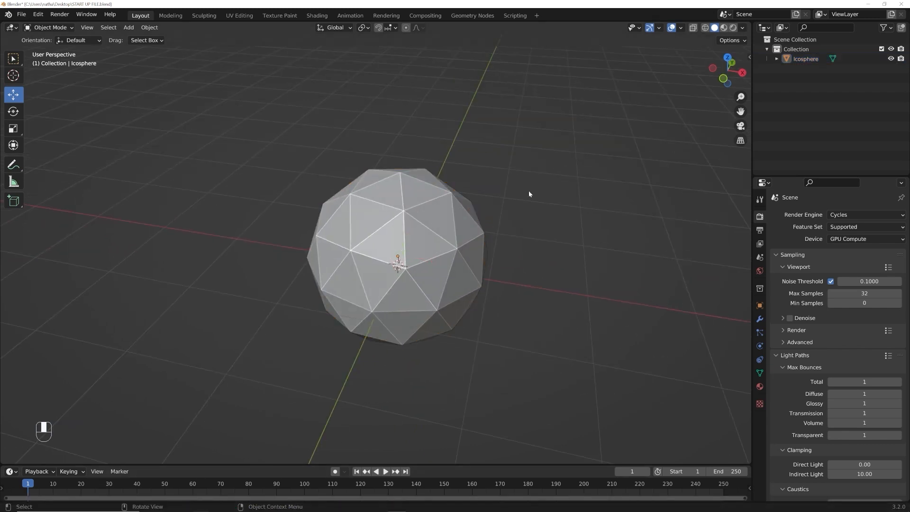
Step: Look up the Emulate Numpad option in the Input preferences, and close the preferences without changing it
{"action": "left_click", "coordinate": [34, 18]}
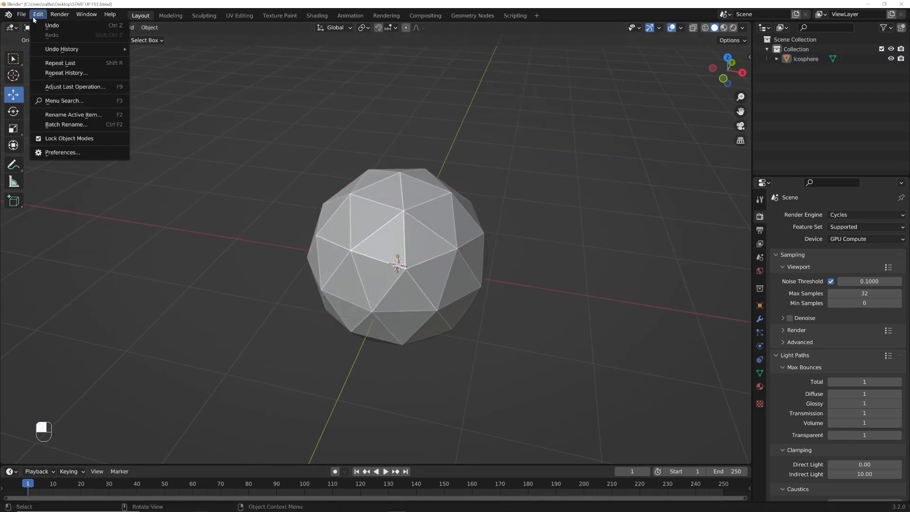
{"action": "left_click", "coordinate": [78, 153]}
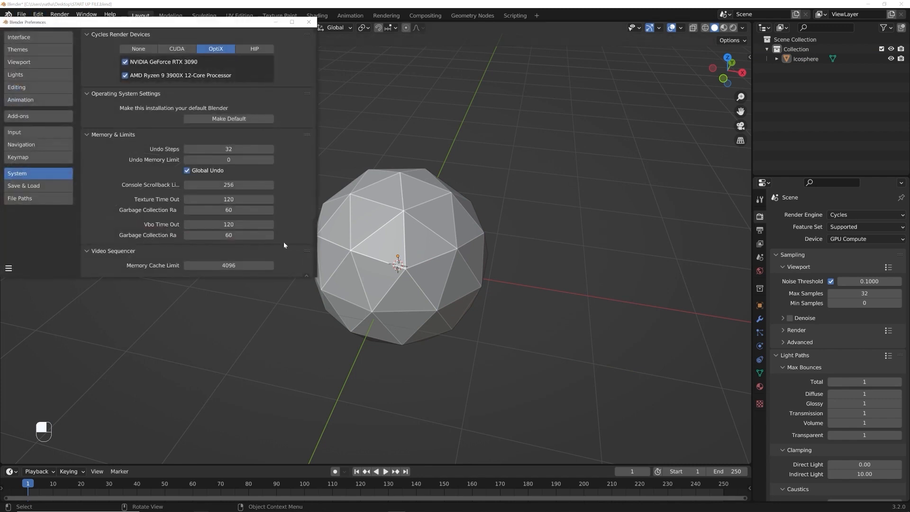
{"action": "left_click", "coordinate": [308, 22]}
{"action": "left_click", "coordinate": [41, 15]}
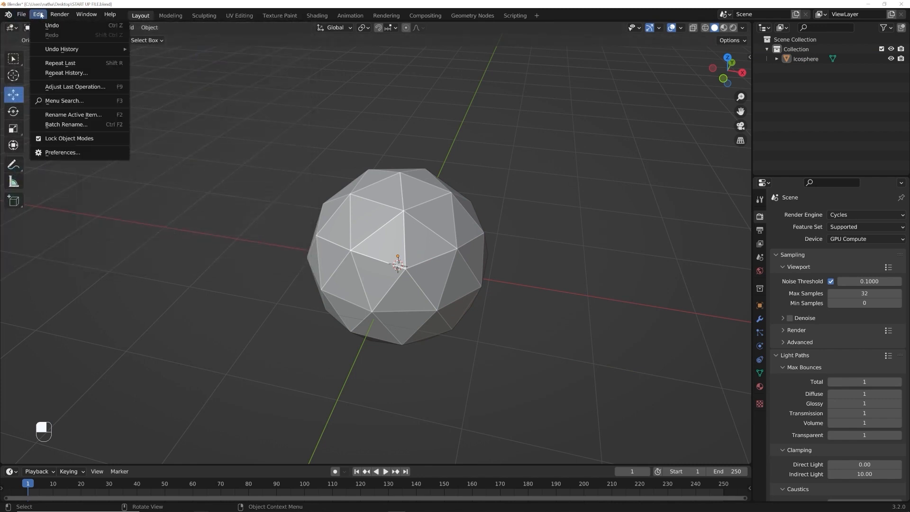
{"action": "left_click", "coordinate": [67, 155]}
{"action": "left_click", "coordinate": [34, 138]}
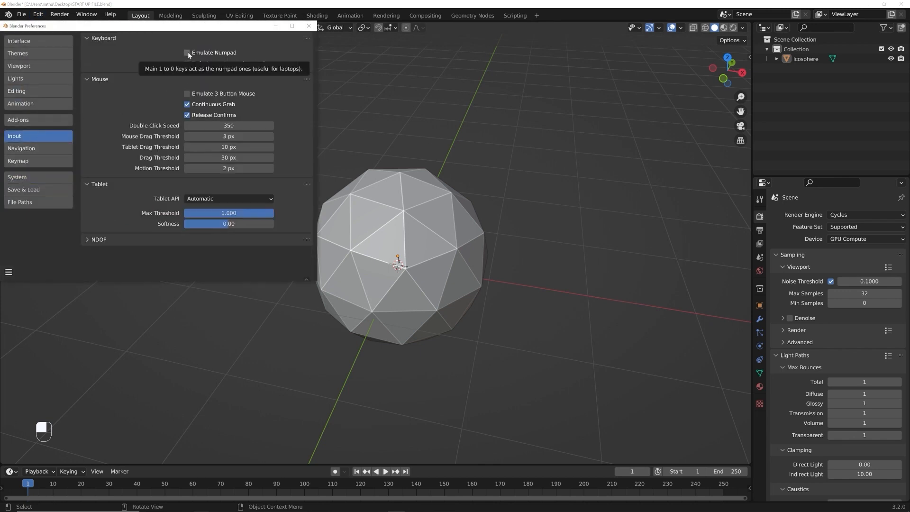
{"action": "left_click", "coordinate": [309, 26]}
Step: Duplicate the ico sphere twice, placing one copy in front and to the left of the original and the other up to its right
{"action": "middle_click_drag", "start_coordinate": [455, 294], "coordinate": [470, 266]}
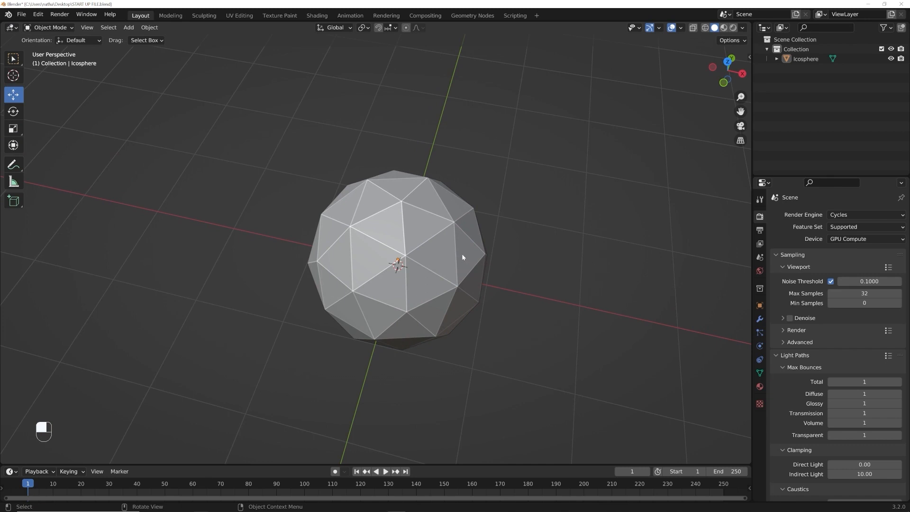
{"action": "middle_click_drag", "start_coordinate": [362, 285], "coordinate": [411, 239]}
{"action": "scroll", "coordinate": [411, 239], "scroll_direction": "down", "scroll_amount": 3}
{"action": "left_click", "coordinate": [412, 236]}
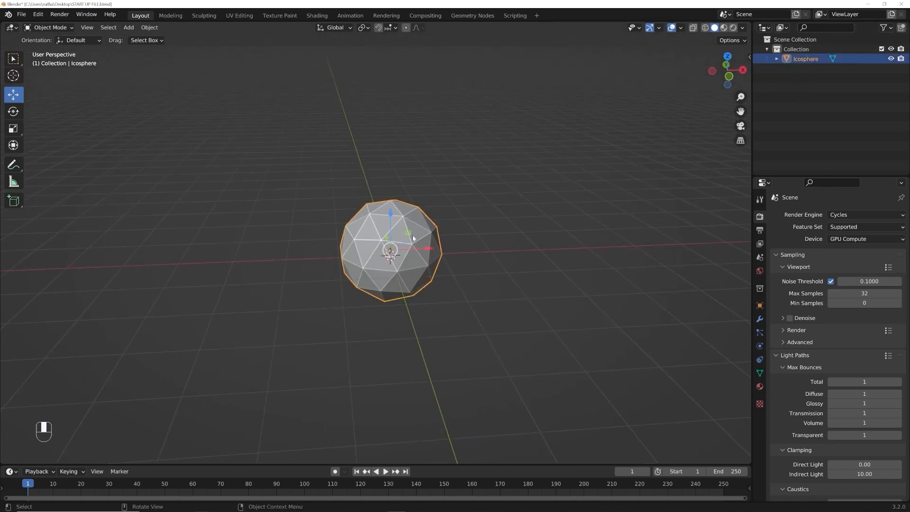
{"action": "key", "text": "shift+d"}
{"action": "left_click", "coordinate": [290, 301]}
{"action": "key", "text": "shift+d"}
{"action": "left_click", "coordinate": [603, 124]}
Step: Add a text object and move it to the left of the central ico sphere
{"action": "key", "text": "shift+a"}
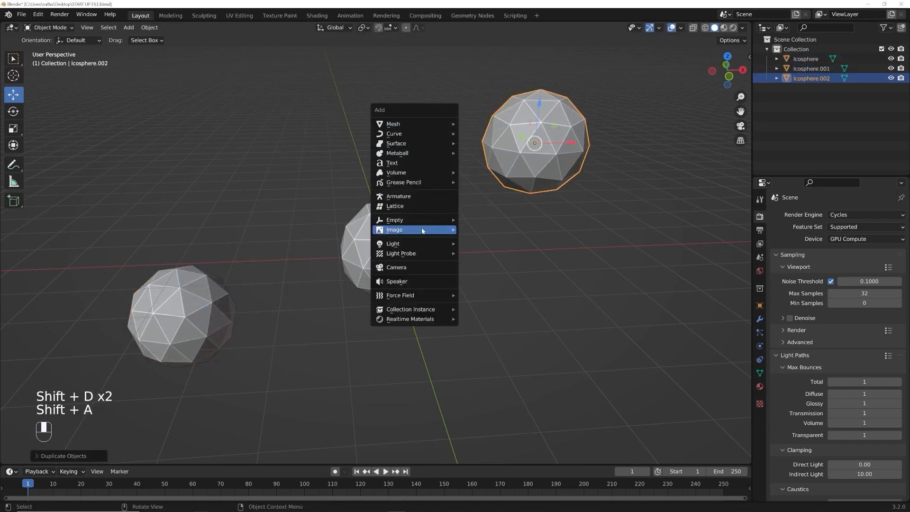
{"action": "left_click", "coordinate": [410, 163]}
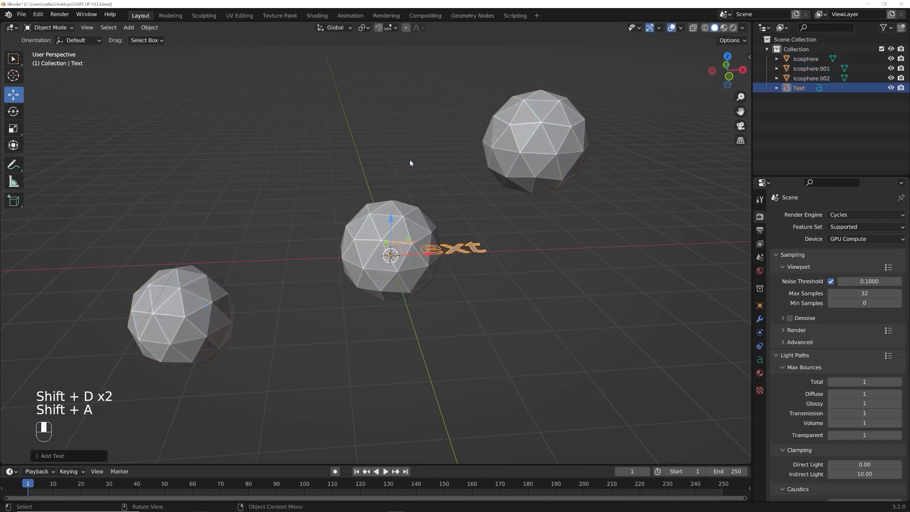
{"action": "key", "text": "g"}
{"action": "left_click", "coordinate": [257, 260]}
Step: Add a Bezier circle curve and move it to the right of the central ico sphere
{"action": "key", "text": "shift+a"}
{"action": "mouse_move", "coordinate": [318, 157]}
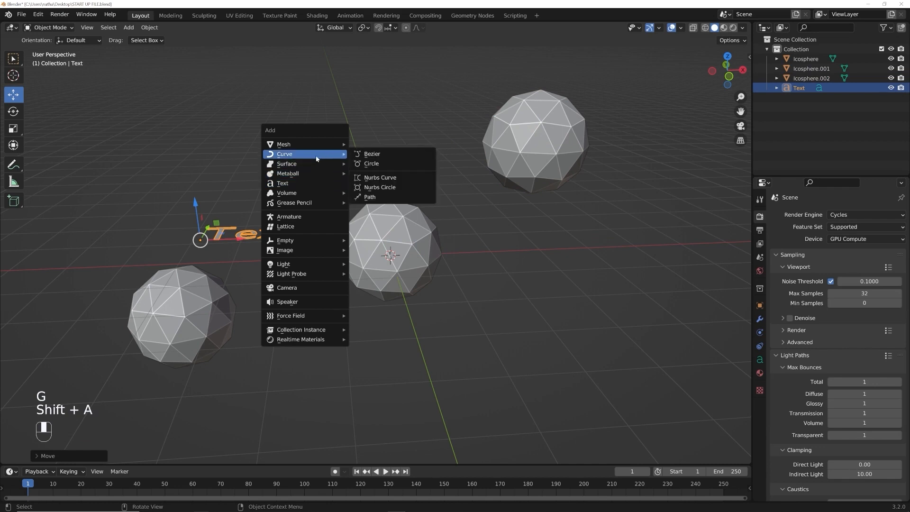
{"action": "left_click", "coordinate": [374, 166]}
{"action": "key", "text": "g"}
{"action": "left_click", "coordinate": [448, 289]}
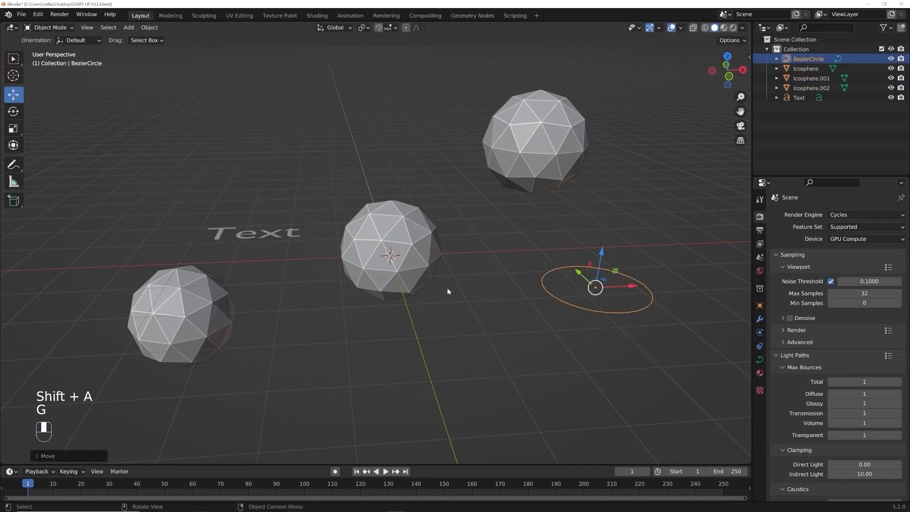
Step: Deselect the Bezier circle and select Icosphere.001 by its name in the scene's object list
{"action": "left_click", "coordinate": [431, 281]}
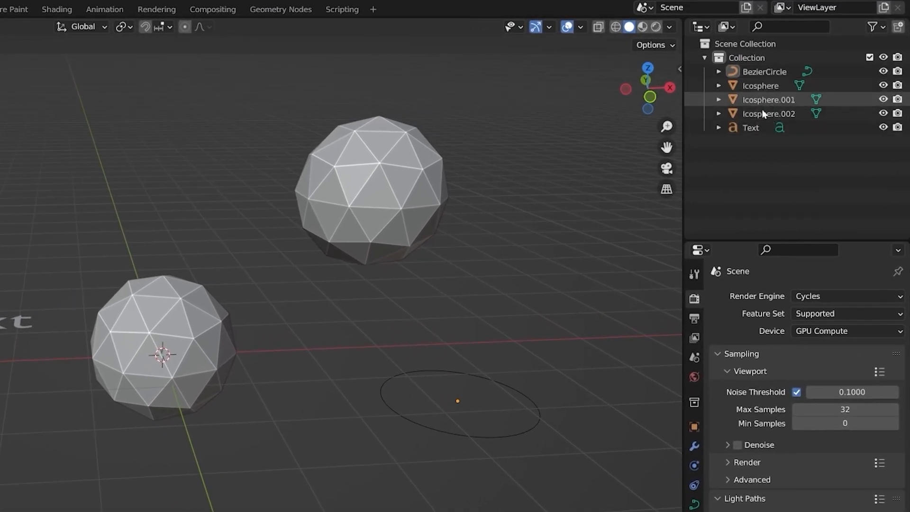
{"action": "left_click", "coordinate": [768, 100]}
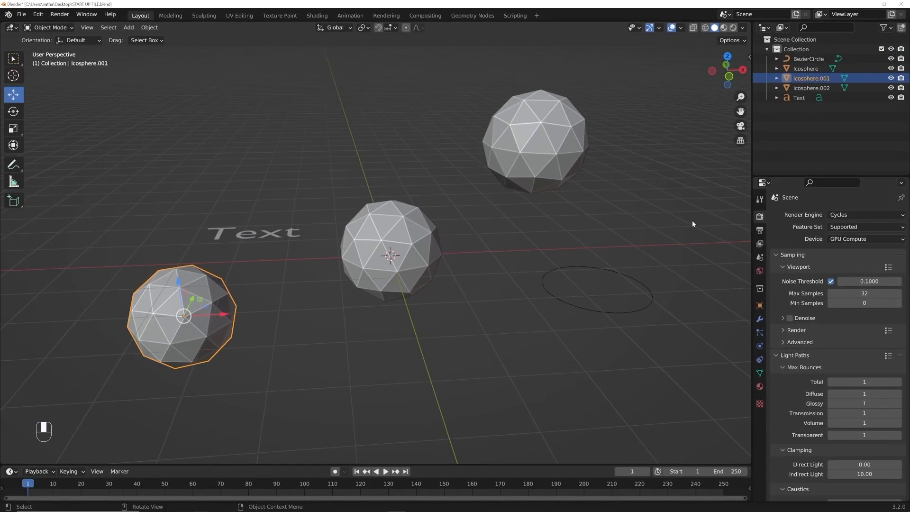
Step: Select the Bezier circle and the text object one after the other by their names in the scene's object list
{"action": "left_click", "coordinate": [806, 58]}
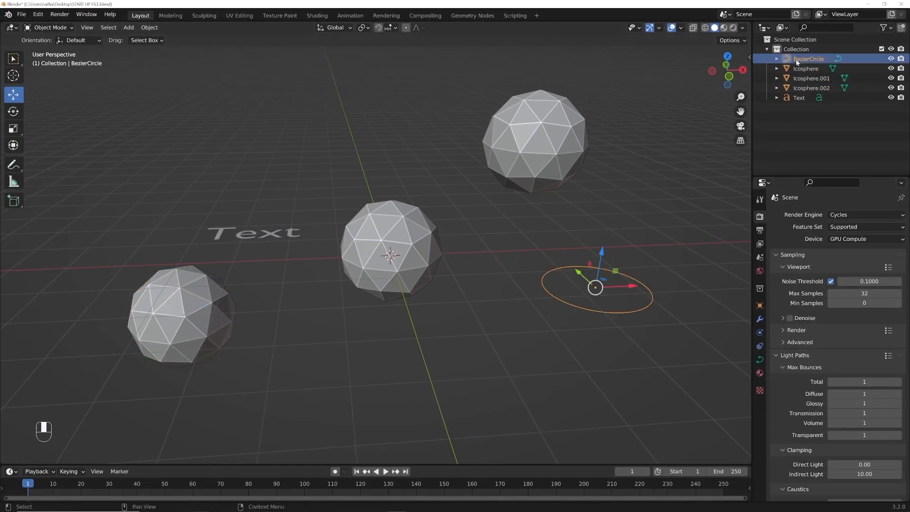
{"action": "left_click", "coordinate": [801, 100]}
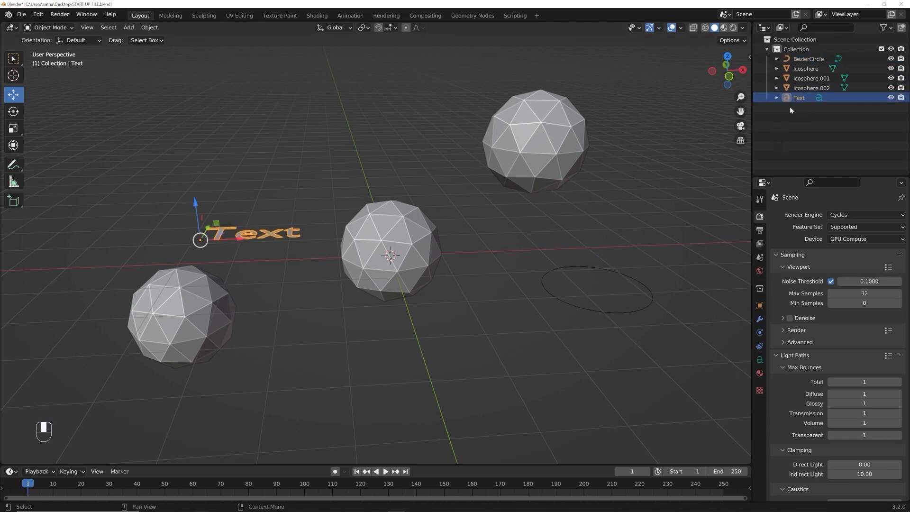
{"action": "middle_click_drag", "start_coordinate": [664, 152], "coordinate": [220, 127]}
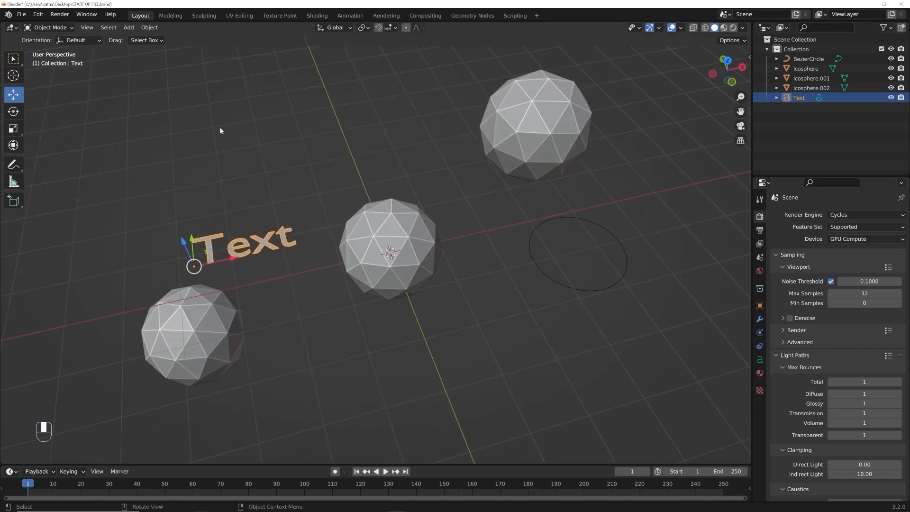
Step: Rename the Icosphere.001 object as "hey" in the scene's object list
{"action": "left_click", "coordinate": [806, 69]}
{"action": "left_click", "coordinate": [813, 79]}
{"action": "double_click", "coordinate": [813, 79]}
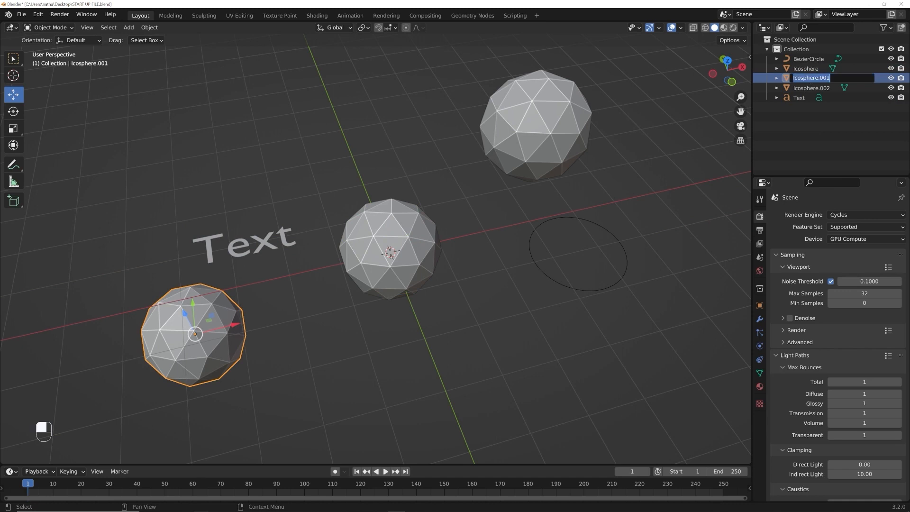
{"action": "type", "text": "he"}
{"action": "key", "text": "Return"}
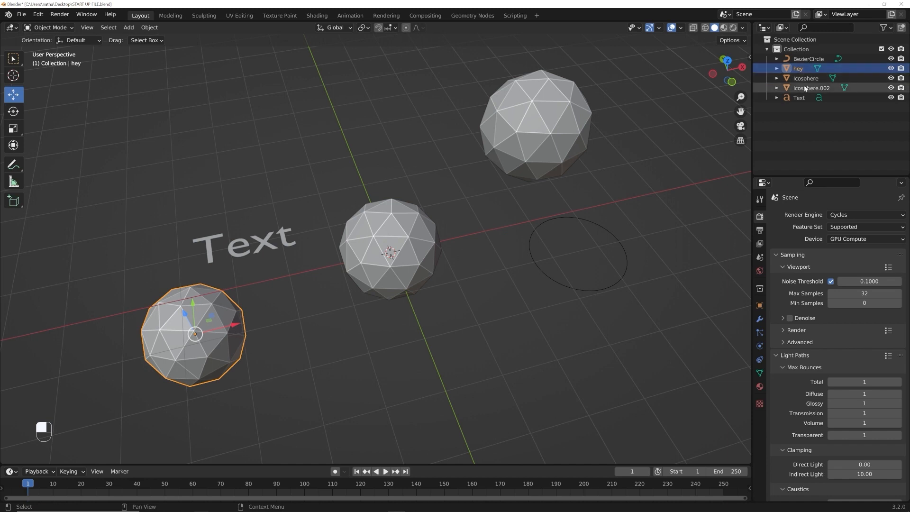
Step: Select the central Icosphere by its name in the scene's object list and clear the selection
{"action": "left_click", "coordinate": [804, 80]}
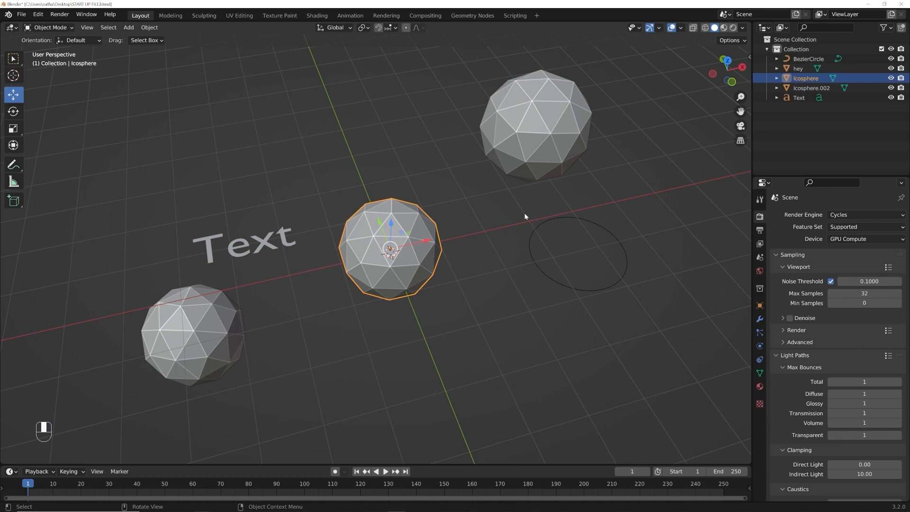
{"action": "middle_click_drag", "start_coordinate": [522, 211], "coordinate": [455, 262]}
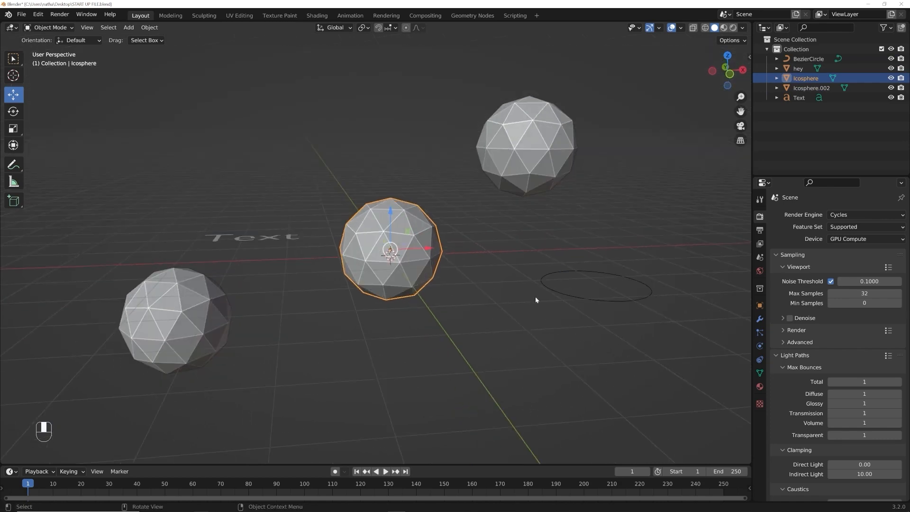
{"action": "left_click", "coordinate": [534, 337]}
{"action": "middle_click_drag", "start_coordinate": [534, 336], "coordinate": [397, 254]}
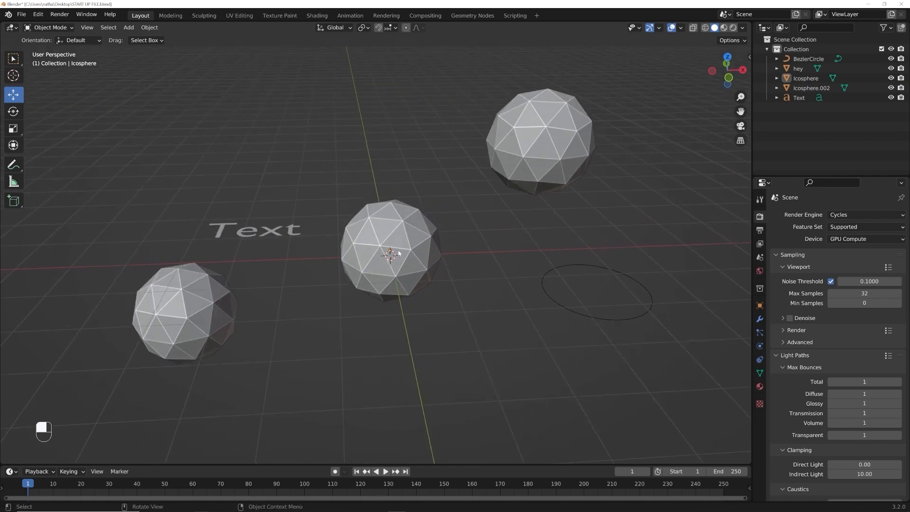
{"action": "left_click", "coordinate": [437, 261]}
{"action": "key", "text": "shift+a"}
{"action": "mouse_move", "coordinate": [424, 287]}
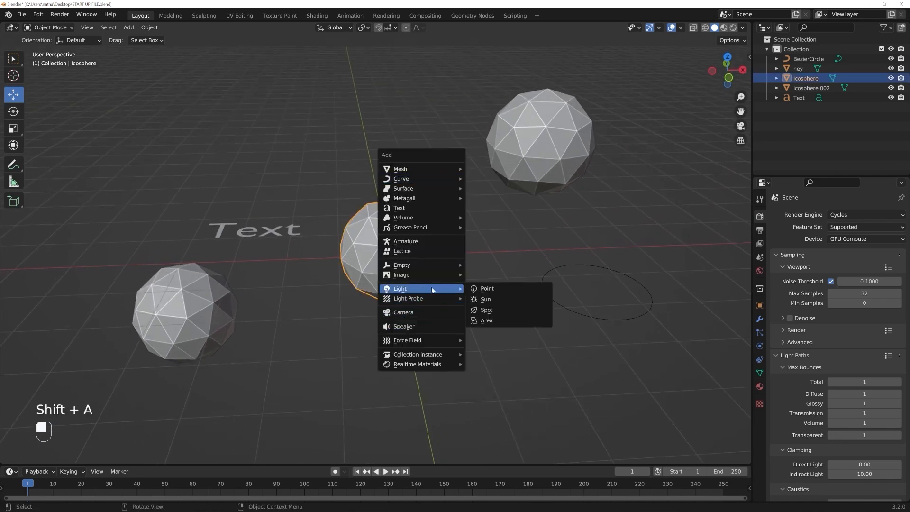
{"action": "left_click", "coordinate": [464, 223]}
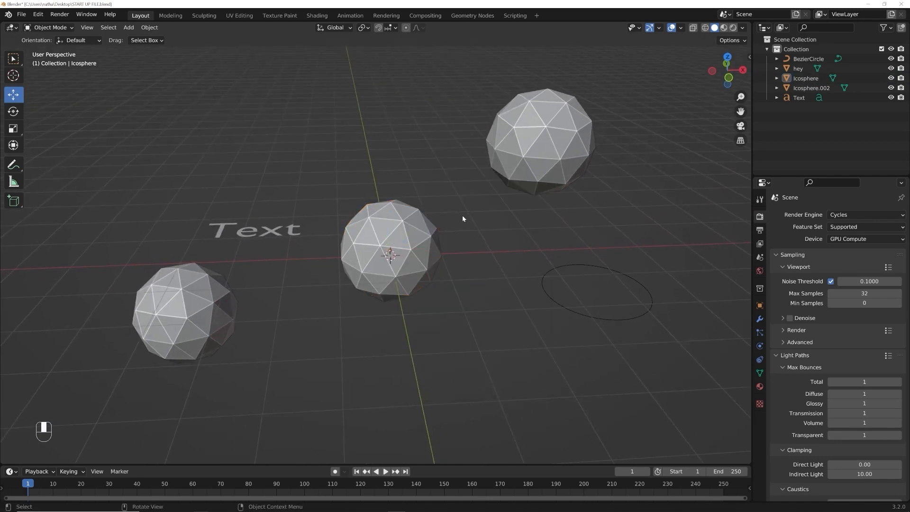
Step: Add a point light and move it above and to the left of the central ico sphere
{"action": "key", "text": "shift+a"}
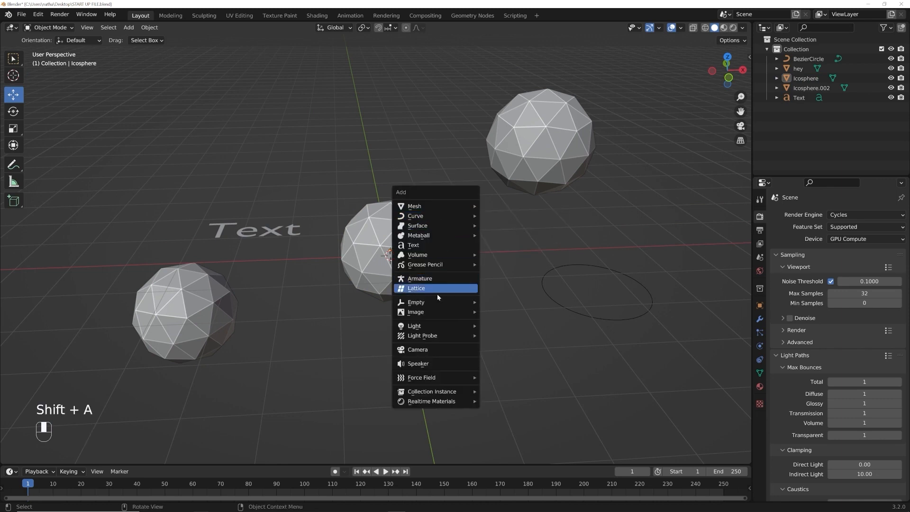
{"action": "mouse_move", "coordinate": [438, 329]}
{"action": "left_click", "coordinate": [498, 325]}
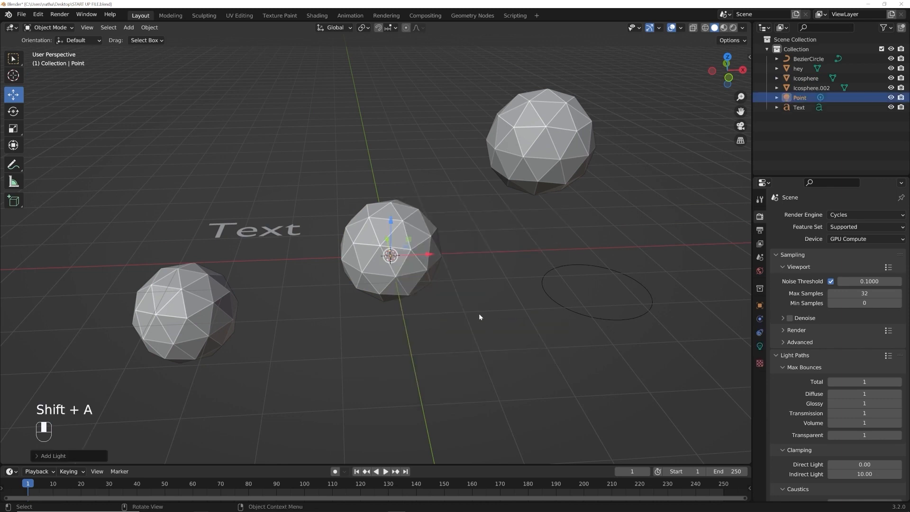
{"action": "middle_click_drag", "start_coordinate": [480, 315], "coordinate": [486, 294]}
{"action": "key", "text": "g"}
{"action": "left_click", "coordinate": [333, 202]}
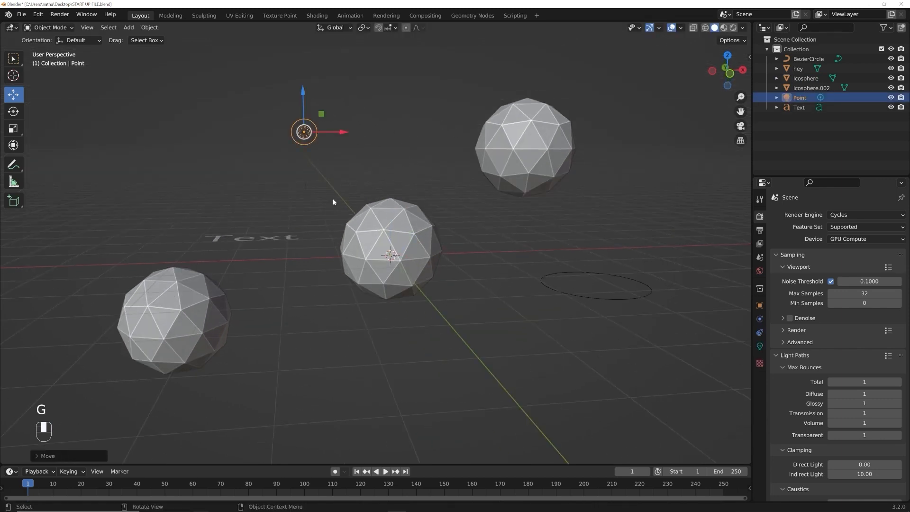
{"action": "left_click", "coordinate": [257, 100]}
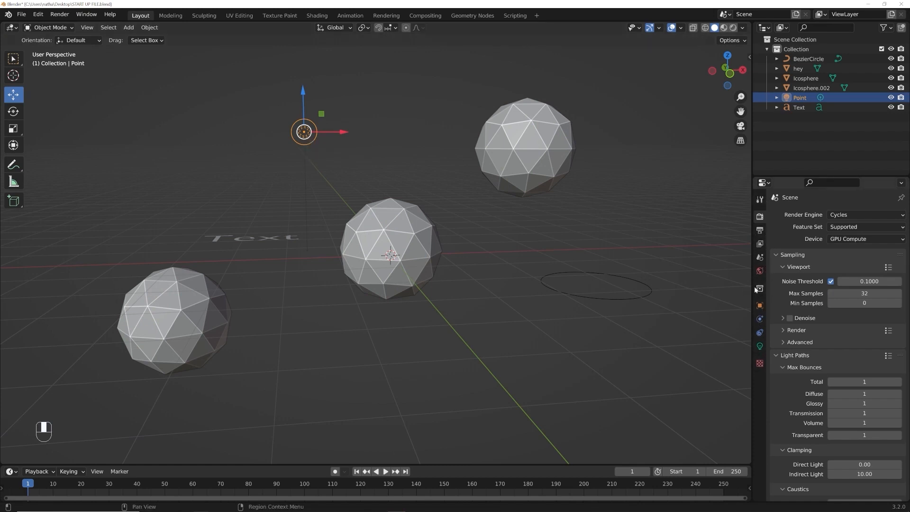
Step: Reselect the point light in the scene, show its light settings and open its power value
{"action": "left_click", "coordinate": [457, 174]}
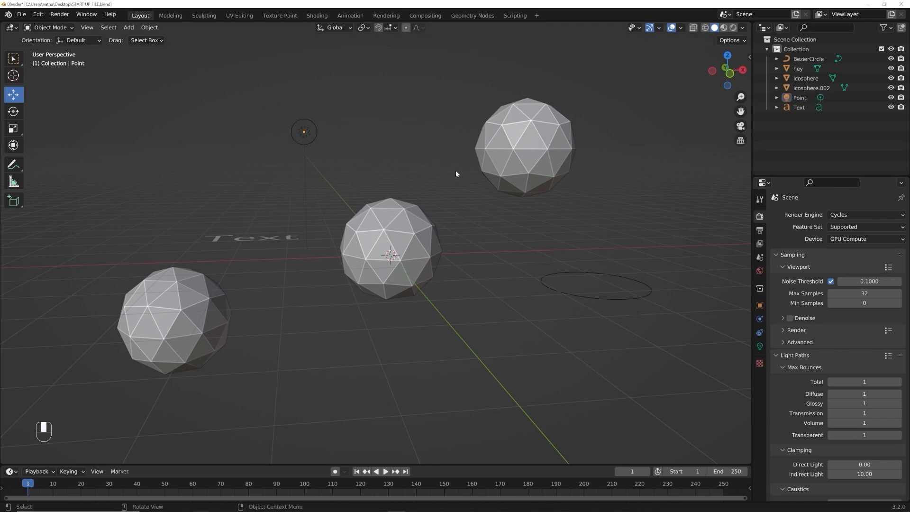
{"action": "left_click", "coordinate": [298, 140]}
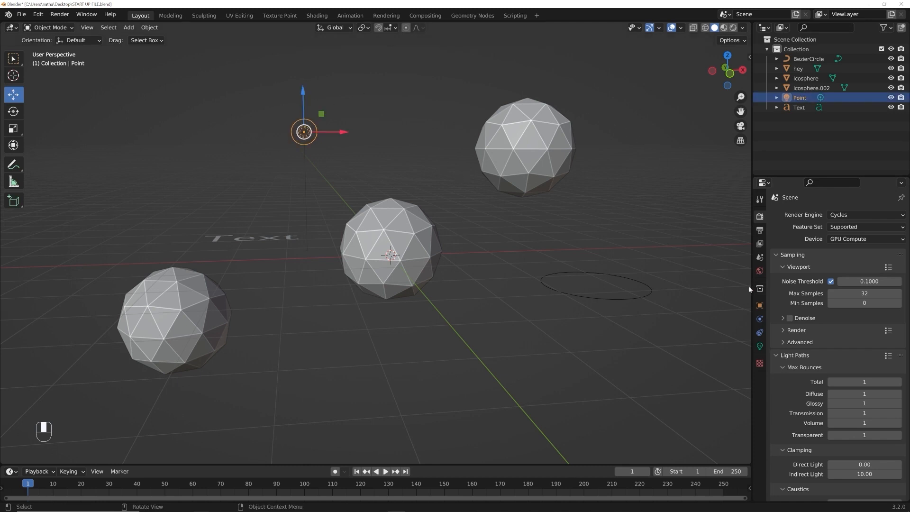
{"action": "left_click", "coordinate": [760, 347]}
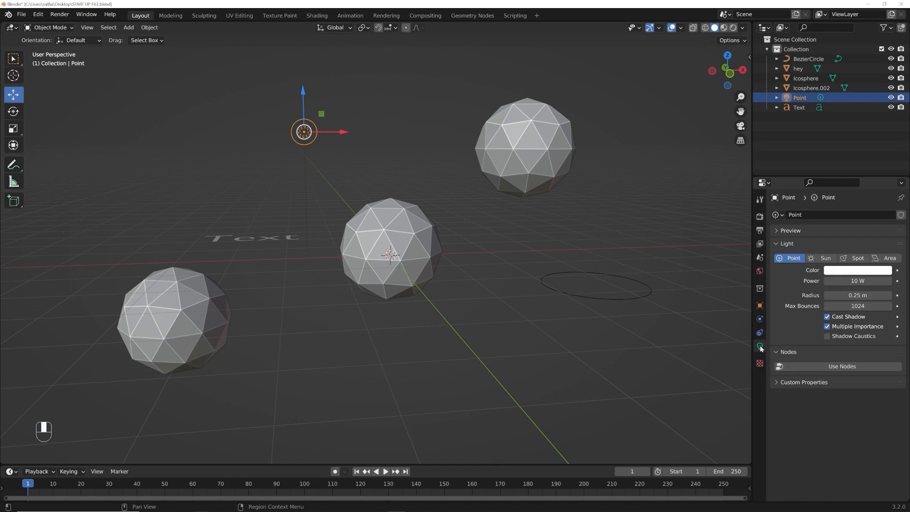
{"action": "left_click", "coordinate": [846, 281]}
{"action": "key", "text": "Escape"}
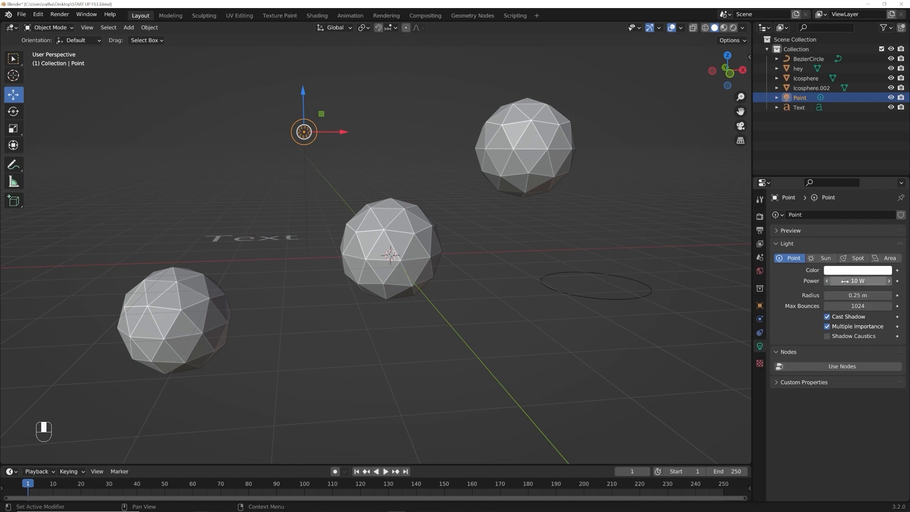
Step: Set the point light's color to light green with HSV values 0.380, 0.848 and 1.000, and show its values as RGB
{"action": "left_click", "coordinate": [851, 271]}
{"action": "mouse_move", "coordinate": [855, 186]}
{"action": "left_mouse_down"}
{"action": "mouse_move", "coordinate": [849, 148]}
{"action": "mouse_move", "coordinate": [869, 196]}
{"action": "mouse_move", "coordinate": [872, 165]}
{"action": "mouse_move", "coordinate": [829, 158]}
{"action": "left_mouse_up"}
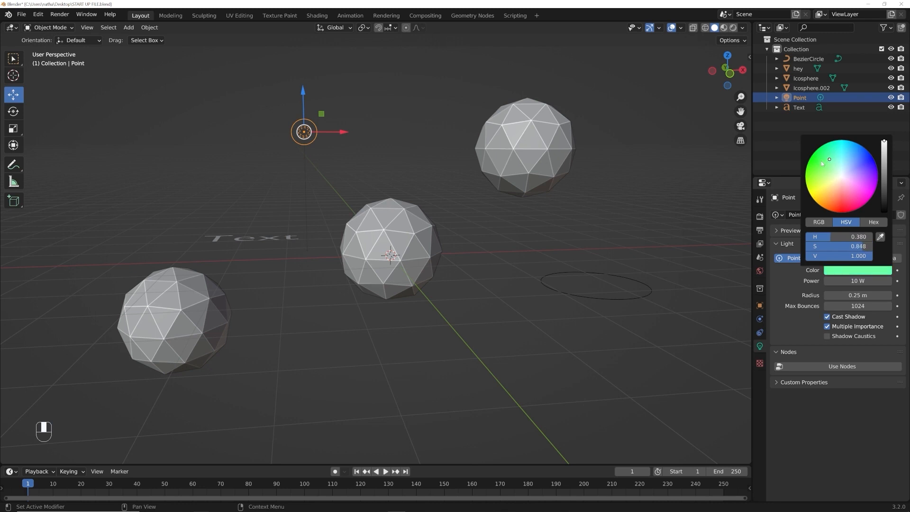
{"action": "left_click", "coordinate": [876, 223]}
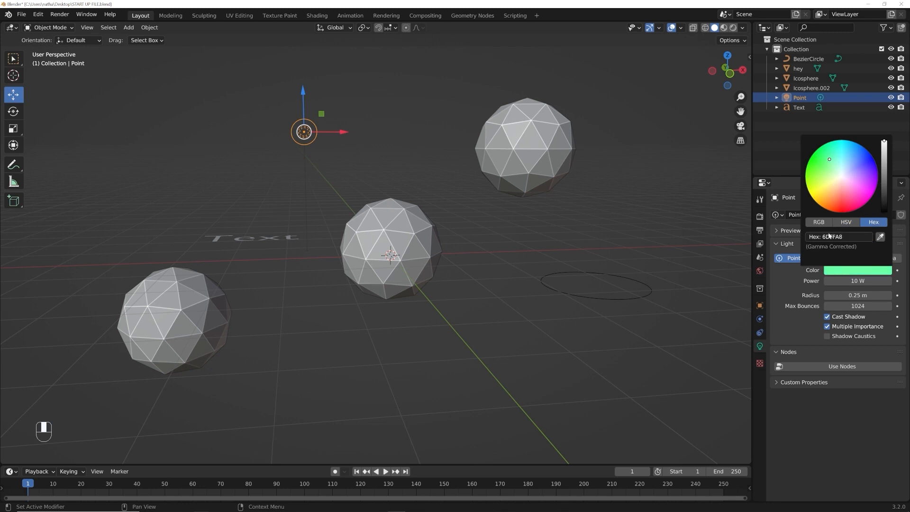
{"action": "left_click", "coordinate": [846, 222]}
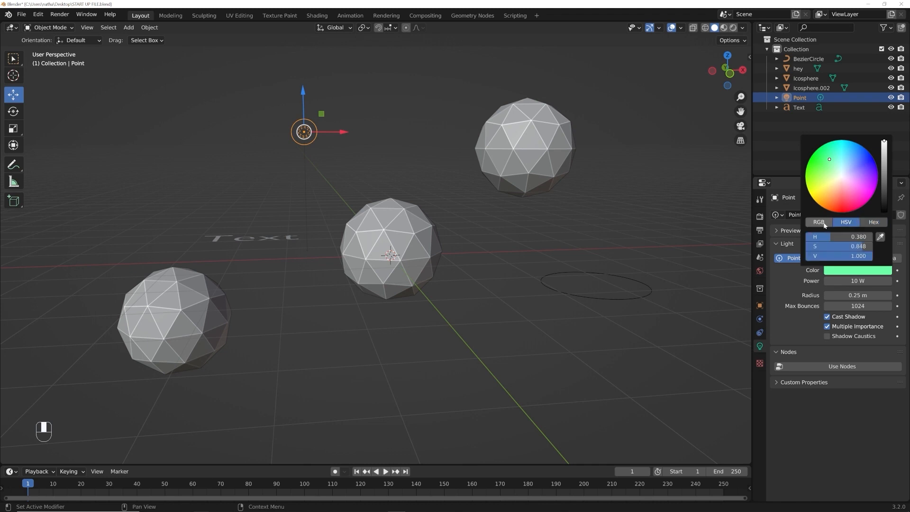
{"action": "left_click", "coordinate": [824, 223]}
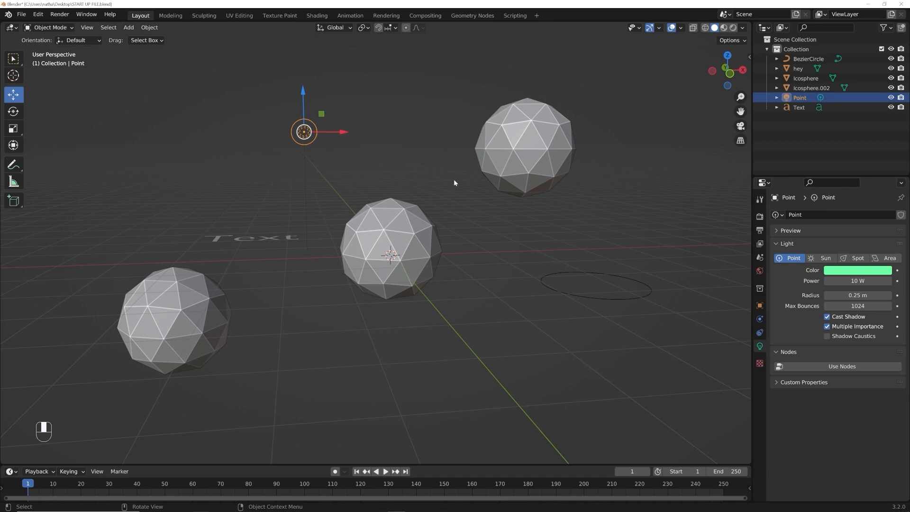
Step: Select the central ico sphere and view the scene in Material Preview shading
{"action": "left_click", "coordinate": [429, 261]}
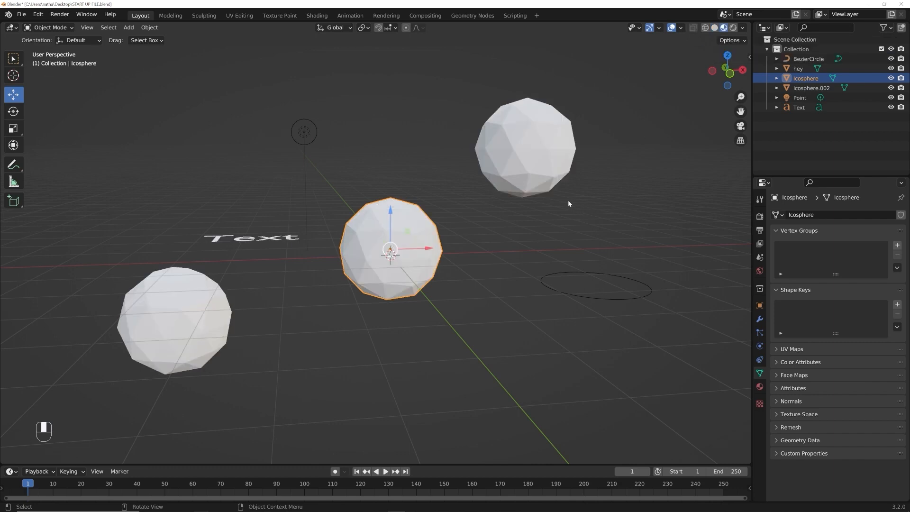
{"action": "mouse_move", "coordinate": [513, 265]}
{"action": "middle_mouse_down"}
{"action": "mouse_move", "coordinate": [510, 374]}
{"action": "mouse_move", "coordinate": [522, 357]}
{"action": "mouse_move", "coordinate": [524, 276]}
{"action": "mouse_move", "coordinate": [470, 283]}
{"action": "mouse_move", "coordinate": [563, 264]}
{"action": "mouse_move", "coordinate": [471, 289]}
{"action": "mouse_move", "coordinate": [466, 281]}
{"action": "middle_mouse_up"}
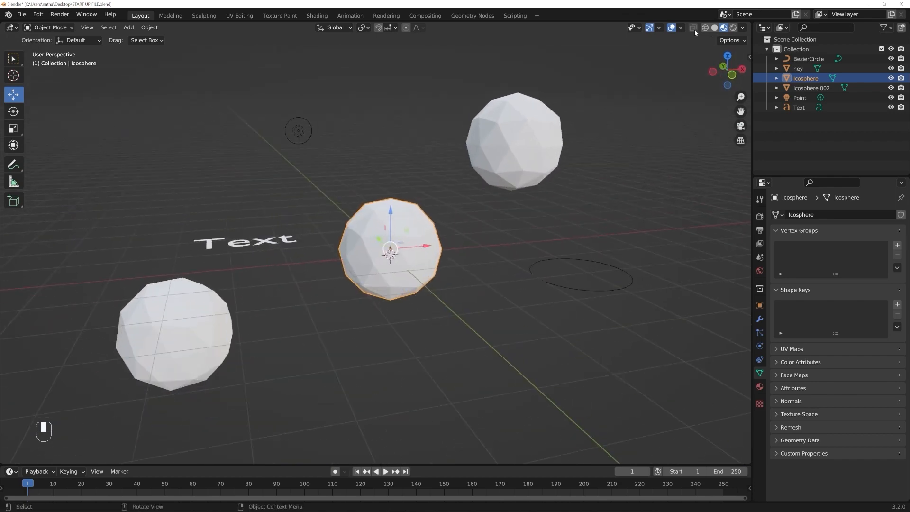
{"action": "scroll", "coordinate": [457, 286], "scroll_direction": "up", "scroll_amount": 3}
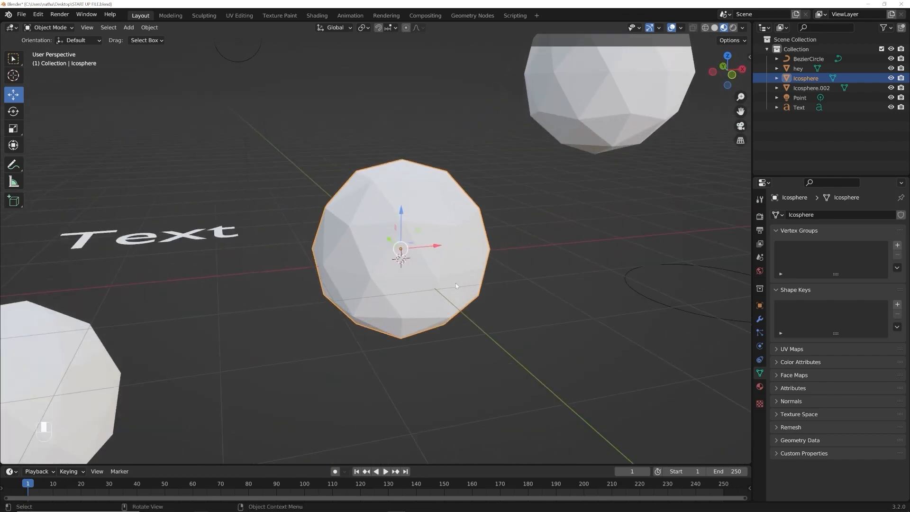
Step: Create a new material on the central ico sphere and rename it "met"
{"action": "left_click", "coordinate": [759, 387]}
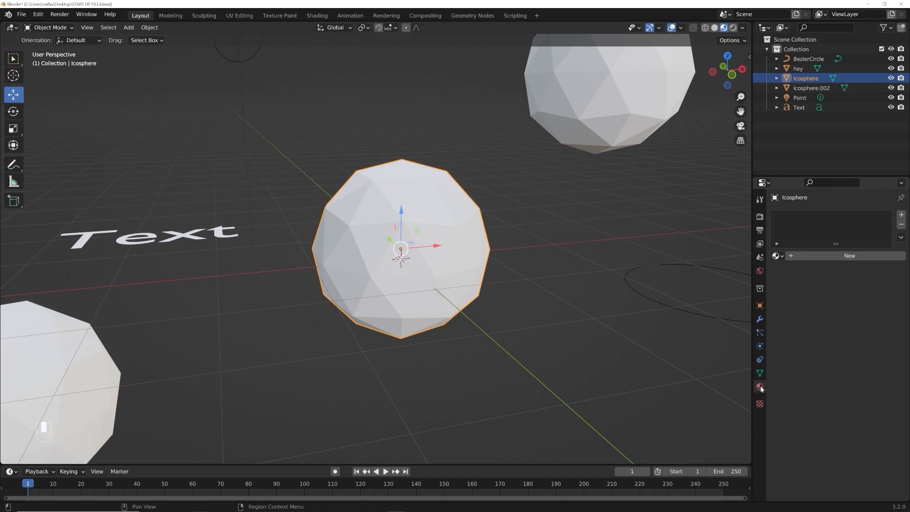
{"action": "left_click", "coordinate": [843, 257]}
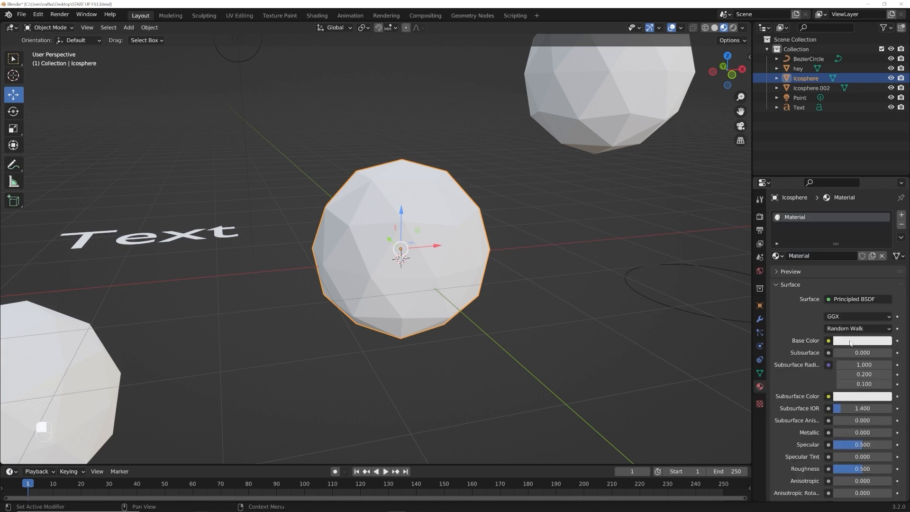
{"action": "scroll", "coordinate": [850, 342], "scroll_direction": "down", "scroll_amount": 1}
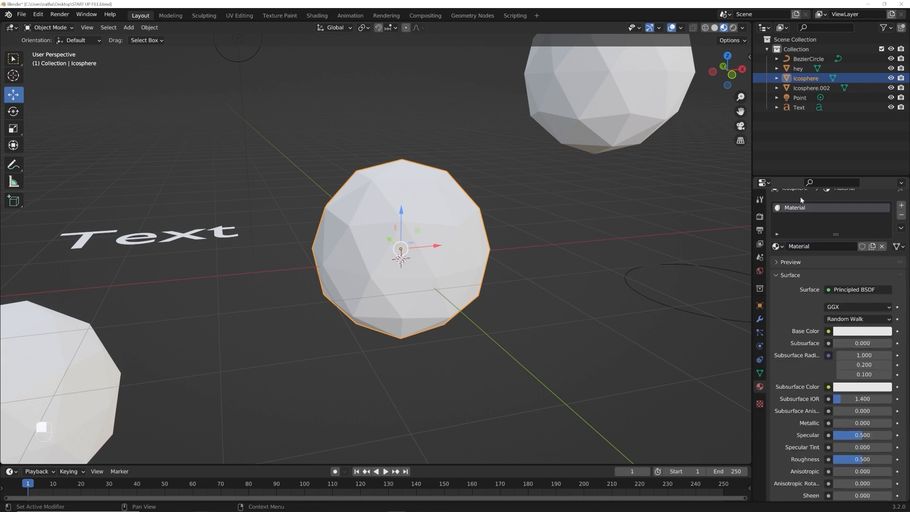
{"action": "scroll", "coordinate": [797, 220], "scroll_direction": "up", "scroll_amount": 1}
{"action": "double_click", "coordinate": [798, 218]}
{"action": "type", "text": "mety"}
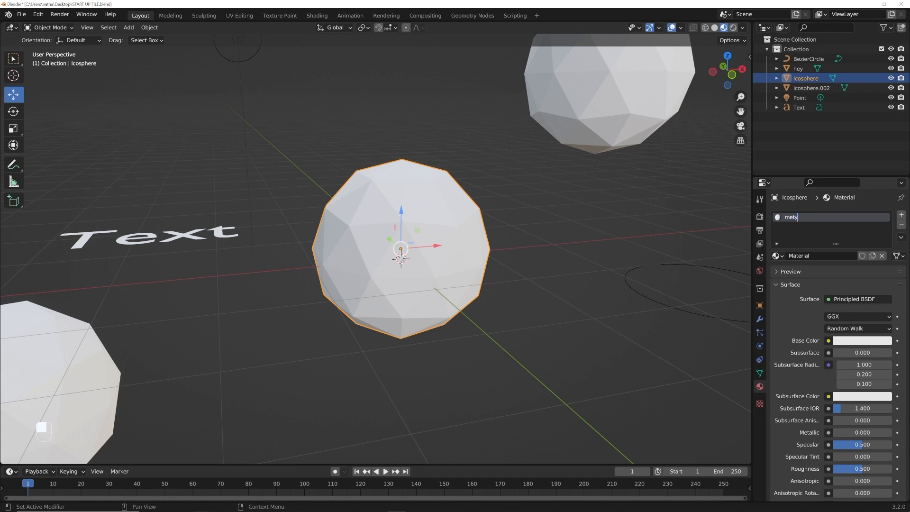
{"action": "key", "text": "BackSpace"}
{"action": "key", "text": "Return"}
Step: Set the met material's Metallic to 1.000 and its Roughness to 0.184
{"action": "scroll", "coordinate": [823, 282], "scroll_direction": "down", "scroll_amount": 8}
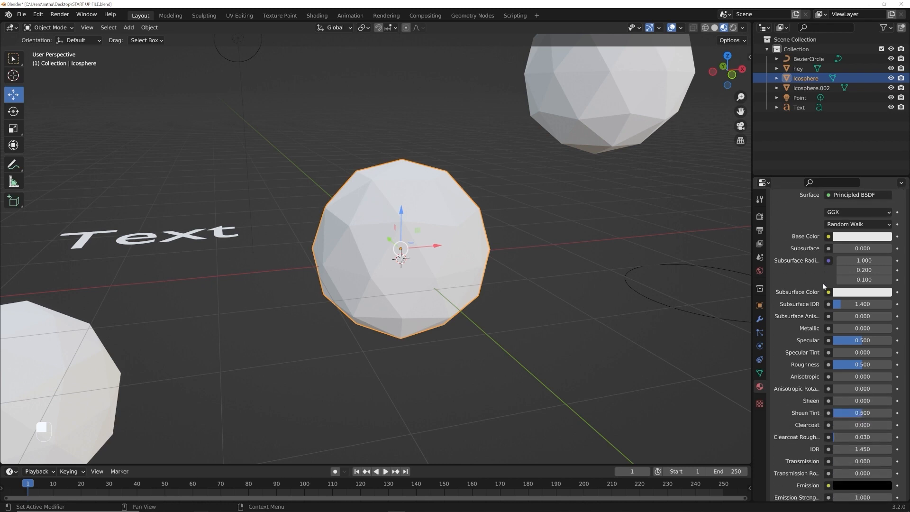
{"action": "scroll", "coordinate": [857, 352], "scroll_direction": "up", "scroll_amount": 3}
{"action": "left_click_drag", "start_coordinate": [831, 332], "coordinate": [893, 332]}
{"action": "left_click_drag", "start_coordinate": [862, 365], "coordinate": [844, 364]}
{"action": "scroll", "coordinate": [857, 341], "scroll_direction": "up", "scroll_amount": 4}
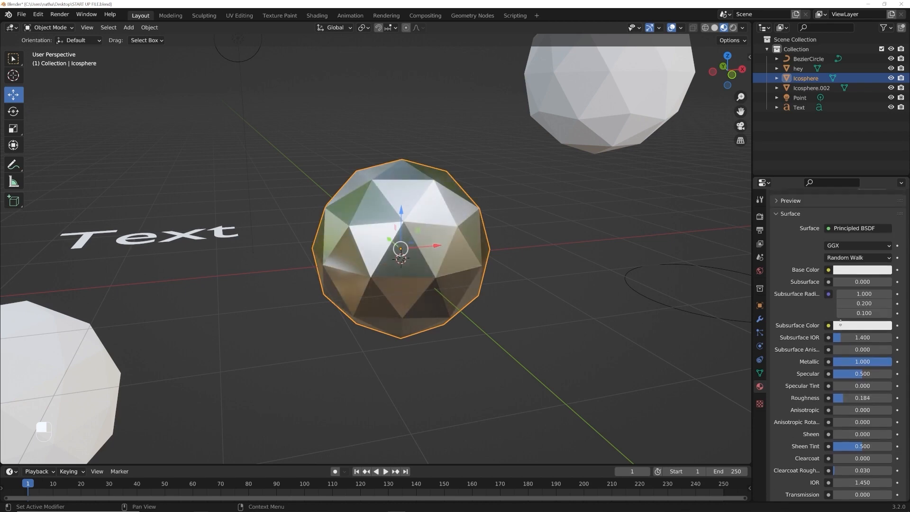
Step: Change the met material's base color to blue and inspect the ico sphere from other angles
{"action": "left_click", "coordinate": [862, 305]}
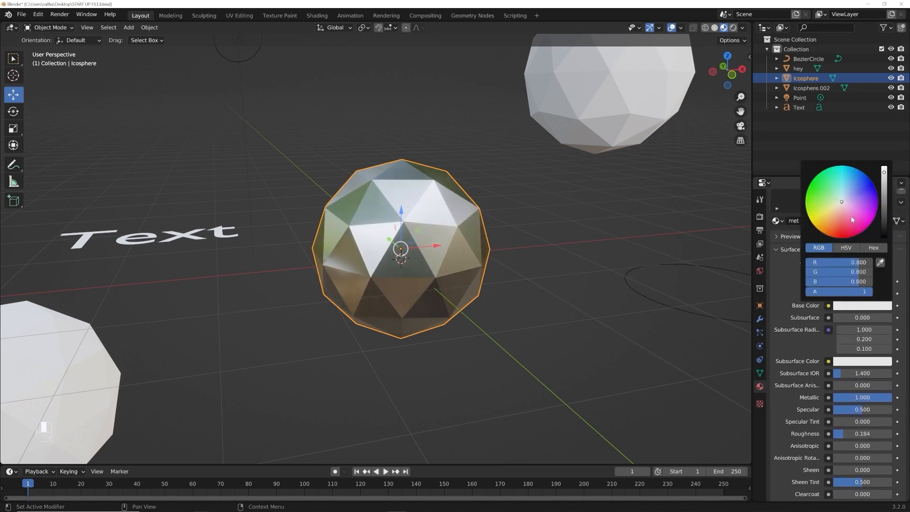
{"action": "left_click", "coordinate": [857, 179]}
{"action": "middle_click_drag", "start_coordinate": [545, 192], "coordinate": [624, 192]}
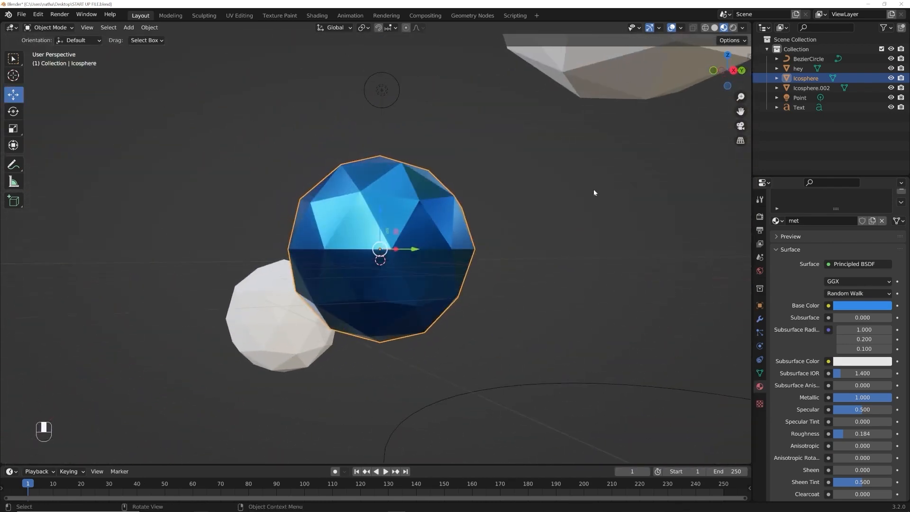
{"action": "middle_click_drag", "start_coordinate": [489, 203], "coordinate": [455, 228]}
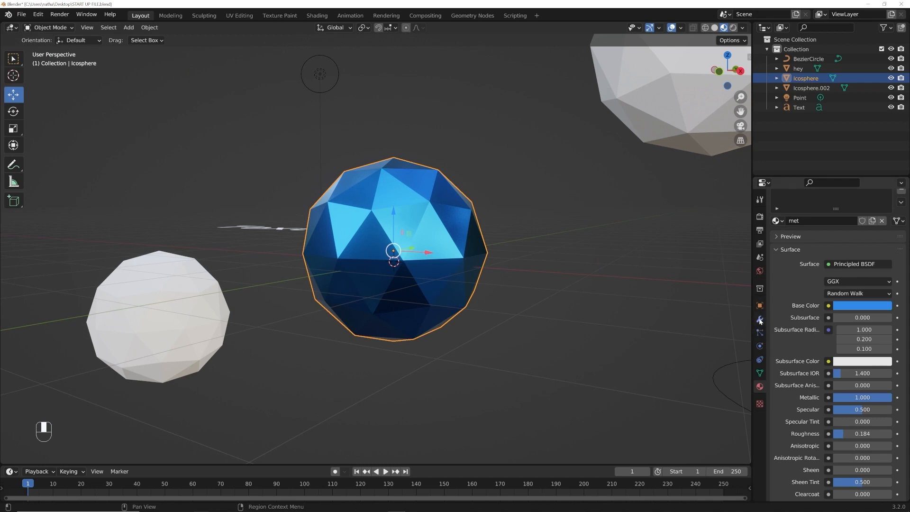
Step: Add a Simple Deform modifier to the central ico sphere and set its Twist angle to 244°
{"action": "left_click", "coordinate": [760, 320]}
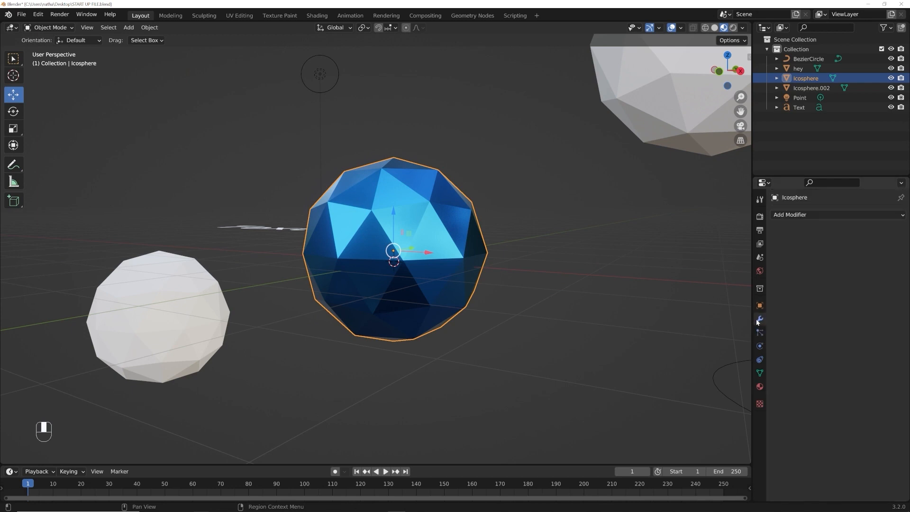
{"action": "left_click", "coordinate": [808, 215]}
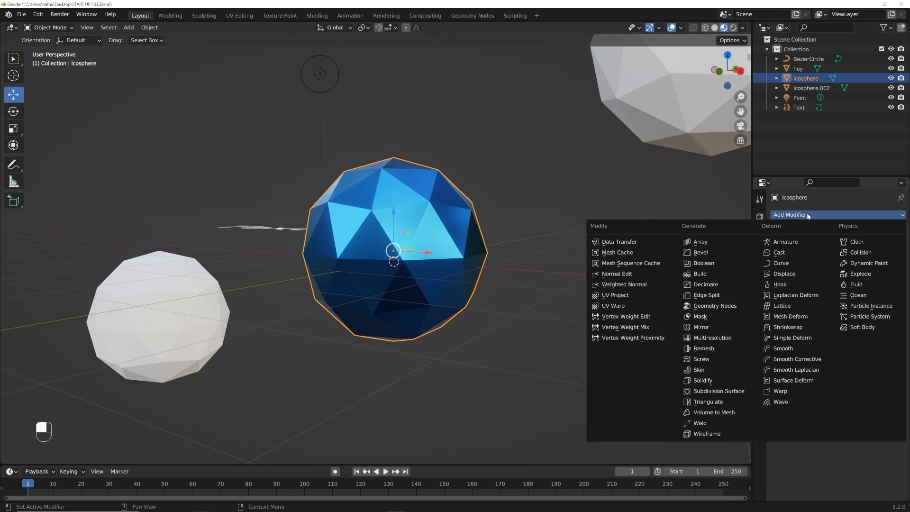
{"action": "left_click", "coordinate": [808, 215]}
{"action": "left_click", "coordinate": [808, 215]}
{"action": "left_click", "coordinate": [796, 339]}
{"action": "left_click_drag", "start_coordinate": [843, 252], "coordinate": [900, 252]}
{"action": "middle_click_drag", "start_coordinate": [278, 273], "coordinate": [112, 294]}
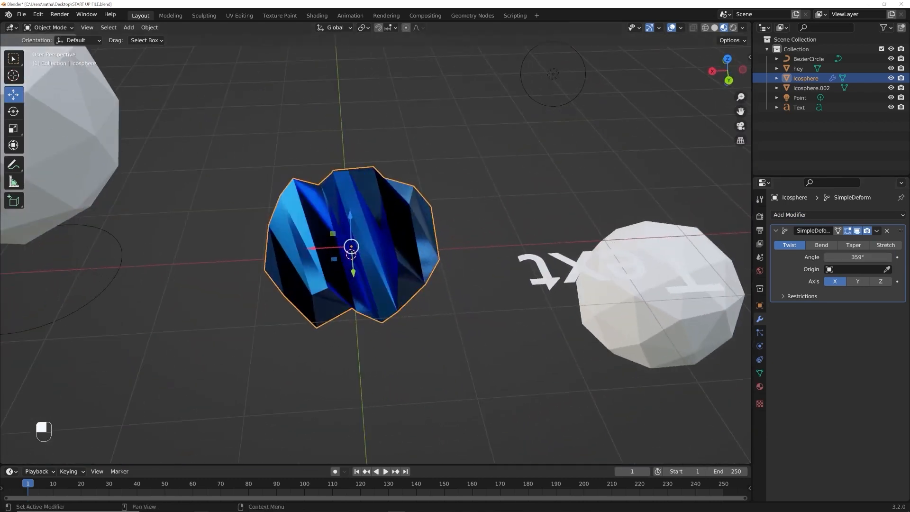
{"action": "left_click_drag", "start_coordinate": [862, 259], "coordinate": [826, 259]}
{"action": "middle_click_drag", "start_coordinate": [366, 252], "coordinate": [551, 198]}
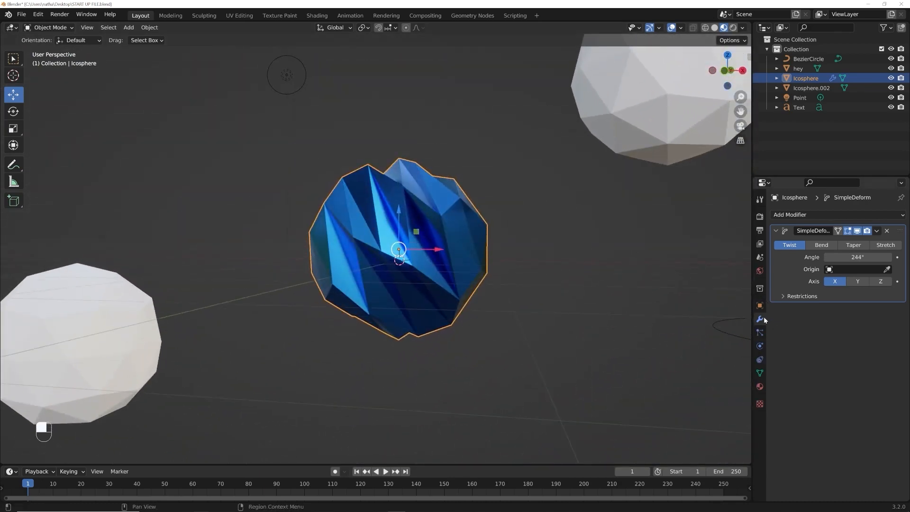
Step: Look through the ico sphere's particle, physics and modifier properties and the scene's world properties
{"action": "left_click", "coordinate": [761, 332]}
{"action": "left_click", "coordinate": [759, 347]}
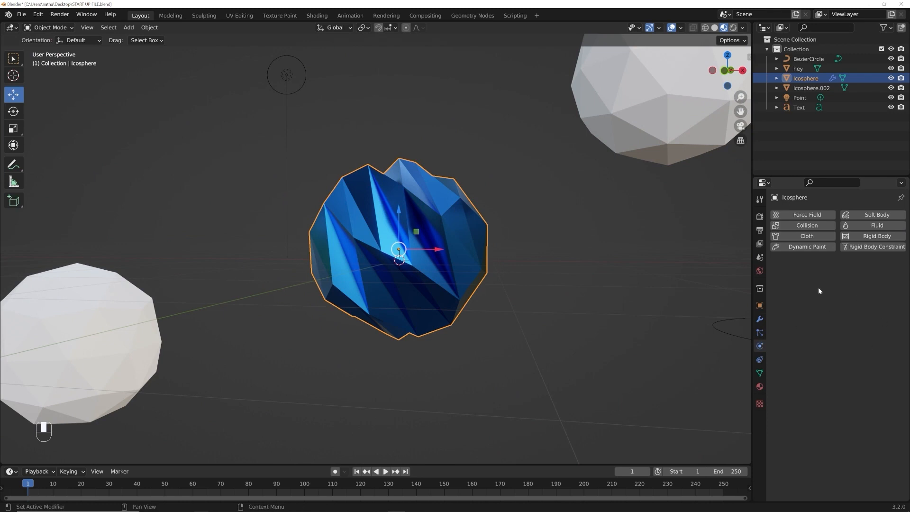
{"action": "left_click", "coordinate": [760, 332]}
{"action": "left_click", "coordinate": [760, 319]}
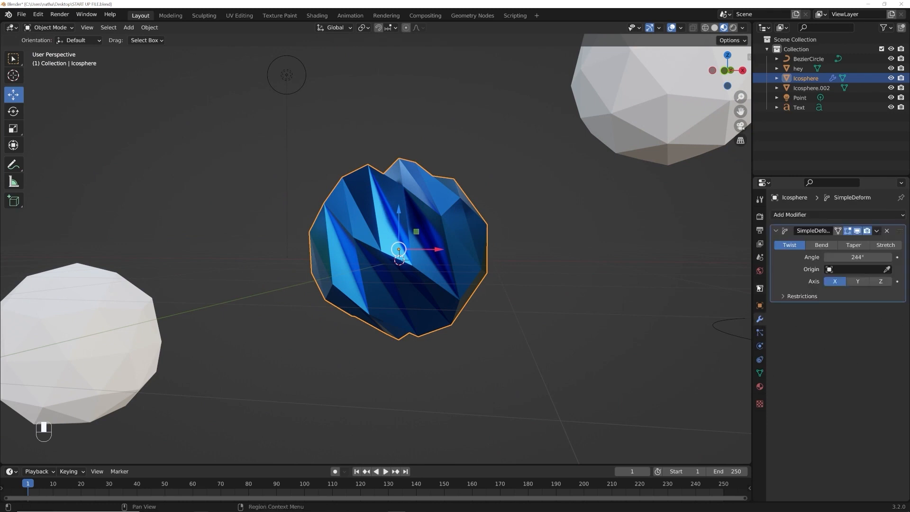
{"action": "left_click", "coordinate": [759, 272]}
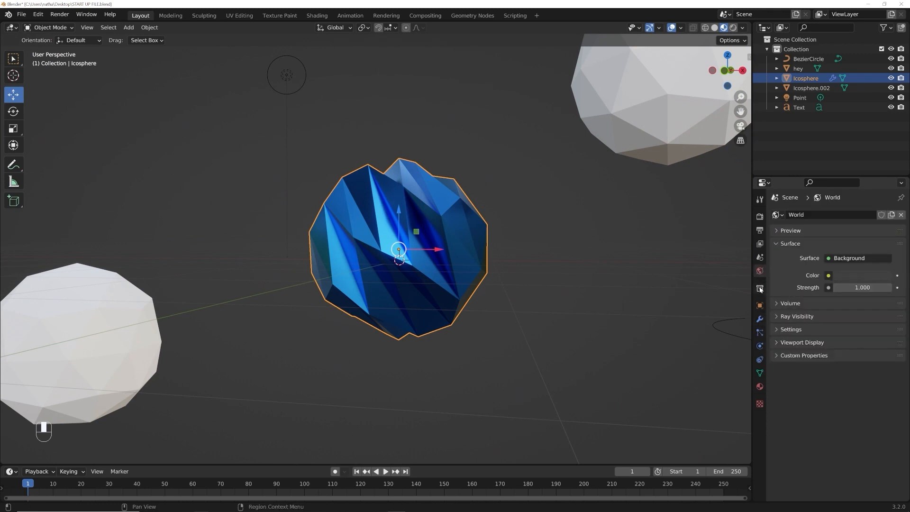
Step: Set the central ico sphere's rotation to -48° on Y and -24° on Z
{"action": "left_click", "coordinate": [760, 305]}
{"action": "mouse_move", "coordinate": [843, 286]}
{"action": "left_mouse_down"}
{"action": "mouse_move", "coordinate": [820, 286]}
{"action": "mouse_move", "coordinate": [857, 295]}
{"action": "mouse_move", "coordinate": [843, 295]}
{"action": "left_mouse_up"}
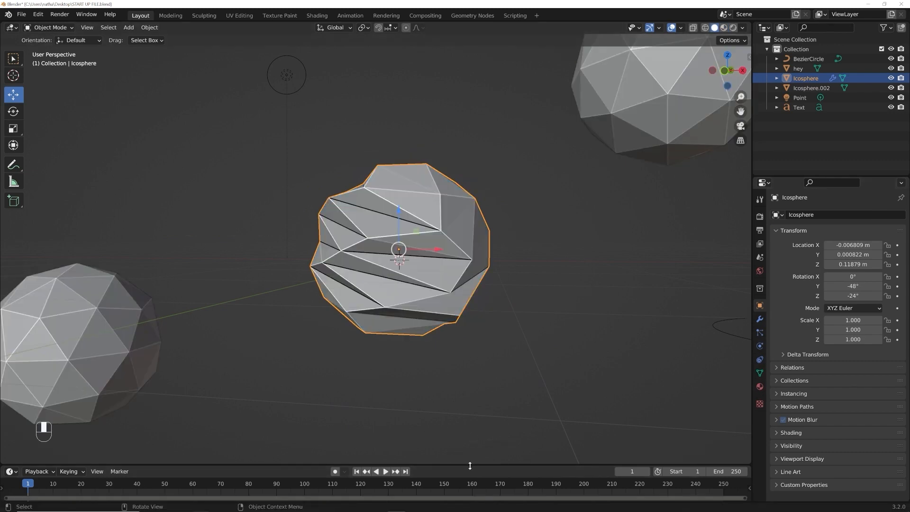
Step: Enlarge the timeline area and play the animation forward and in reverse, stopping at frame 20
{"action": "left_click_drag", "start_coordinate": [470, 466], "coordinate": [479, 424]}
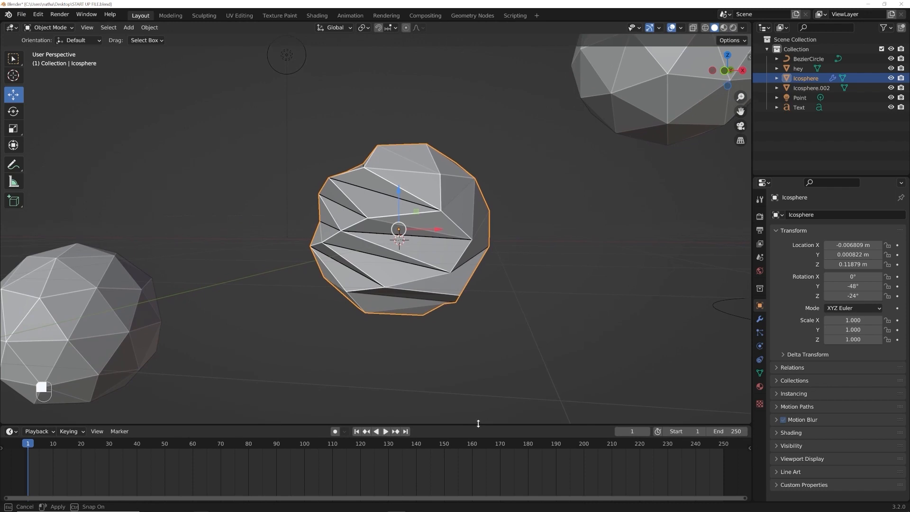
{"action": "middle_click_drag", "start_coordinate": [368, 316], "coordinate": [401, 311]}
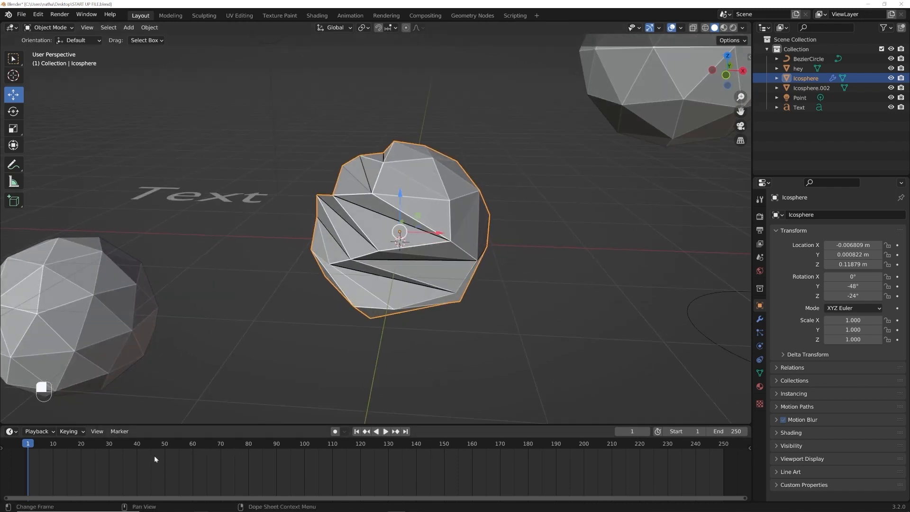
{"action": "left_click", "coordinate": [386, 432]}
{"action": "left_click", "coordinate": [384, 431]}
{"action": "left_click", "coordinate": [376, 432]}
{"action": "left_click", "coordinate": [382, 431]}
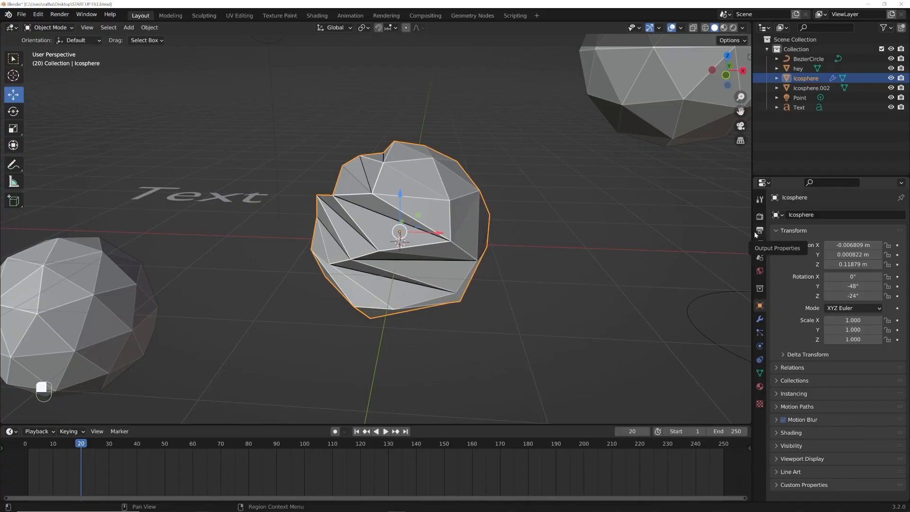
Step: Check the frame rate choices in the output properties and view the render properties
{"action": "left_click", "coordinate": [760, 231]}
{"action": "left_click", "coordinate": [837, 304]}
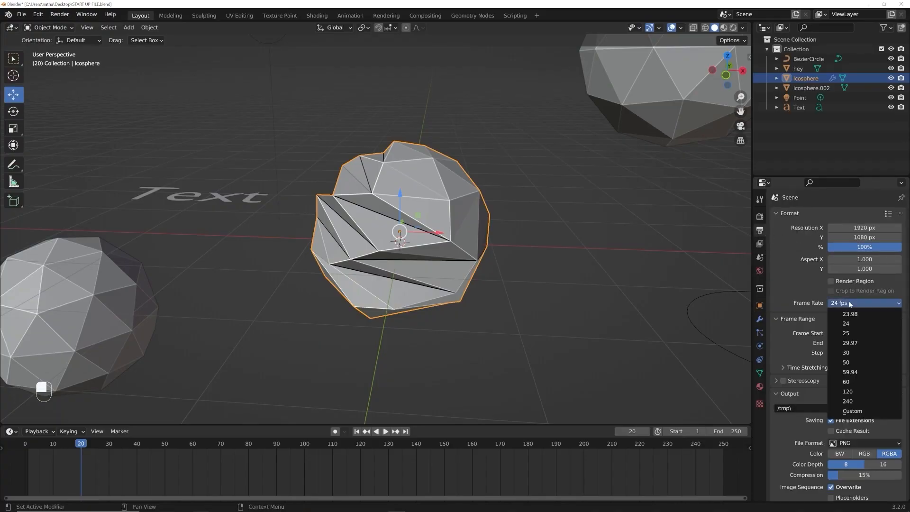
{"action": "left_click", "coordinate": [760, 217]}
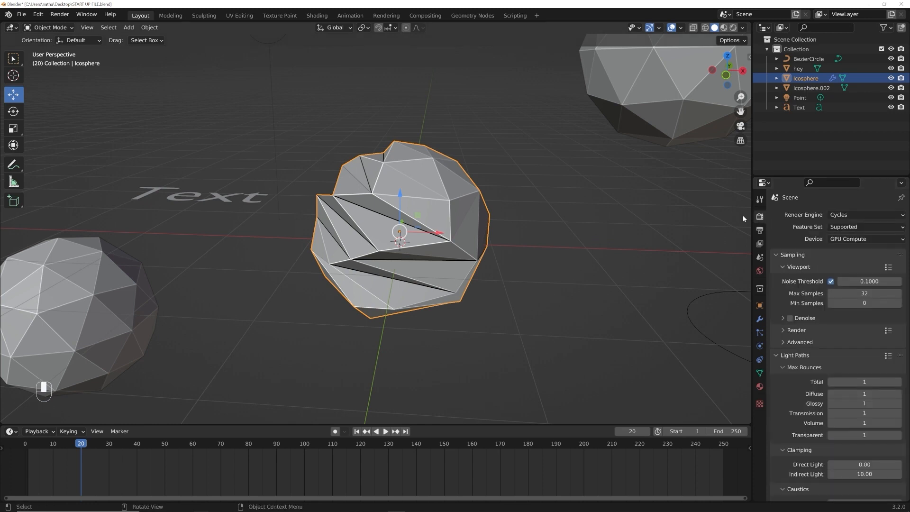
Step: Set the animation's end frame to 500 and fit the longer frame range into the timeline view
{"action": "left_click", "coordinate": [725, 431]}
{"action": "type", "text": "5"}
{"action": "key", "text": "Return"}
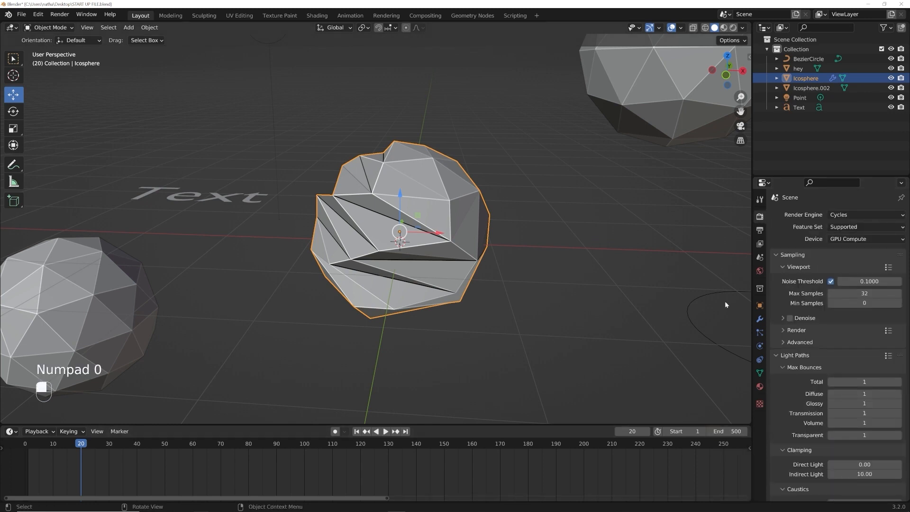
{"action": "left_click_drag", "start_coordinate": [387, 500], "coordinate": [792, 499]}
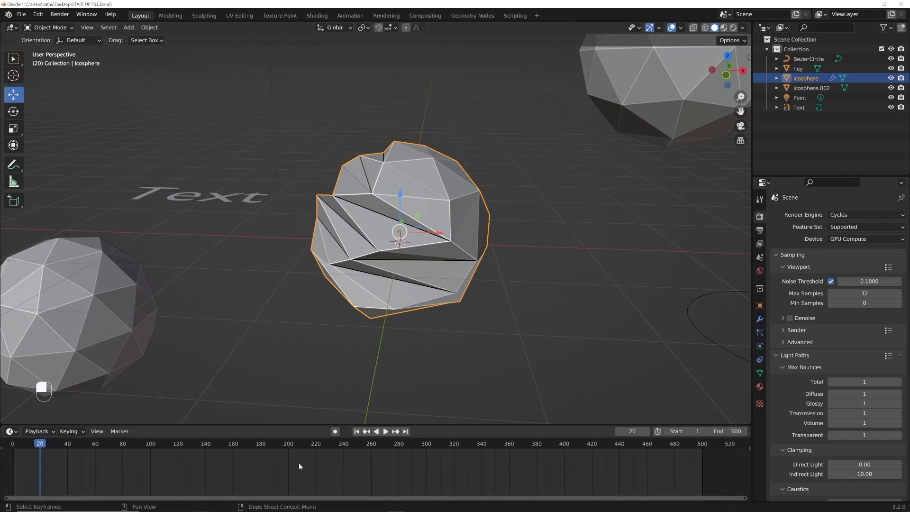
{"action": "middle_click_drag", "start_coordinate": [303, 465], "coordinate": [340, 465]}
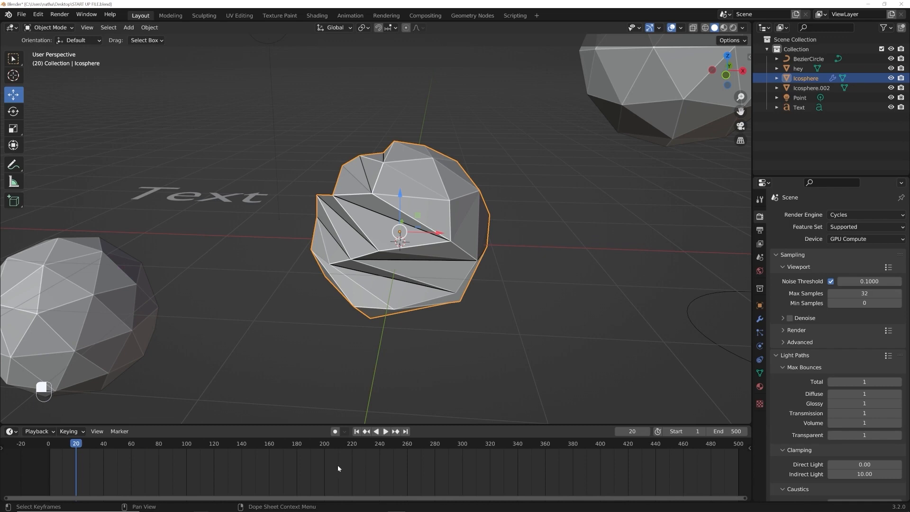
{"action": "scroll", "coordinate": [337, 466], "scroll_direction": "up", "scroll_amount": 1}
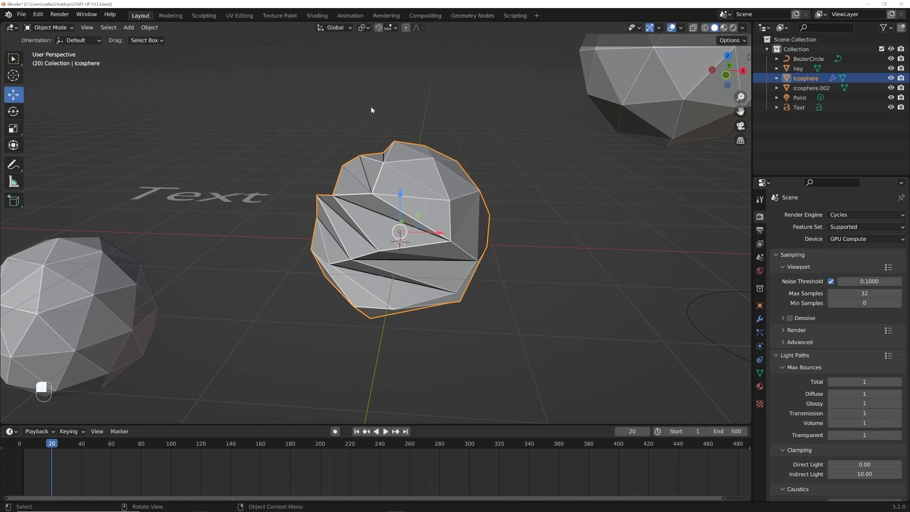
Step: Switch to the Shading workspace and bring the met material's Principled BSDF node into close view
{"action": "left_click", "coordinate": [316, 16]}
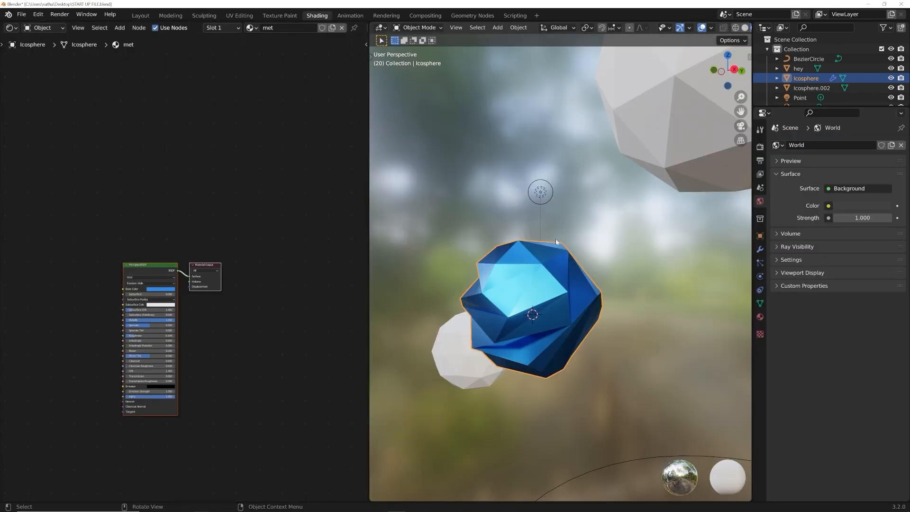
{"action": "mouse_move", "coordinate": [183, 284]}
{"action": "middle_mouse_down"}
{"action": "mouse_move", "coordinate": [284, 296]}
{"action": "mouse_move", "coordinate": [228, 296]}
{"action": "middle_mouse_up"}
{"action": "scroll", "coordinate": [257, 230], "scroll_direction": "up", "scroll_amount": 5}
{"action": "middle_click_drag", "start_coordinate": [278, 234], "coordinate": [213, 252]}
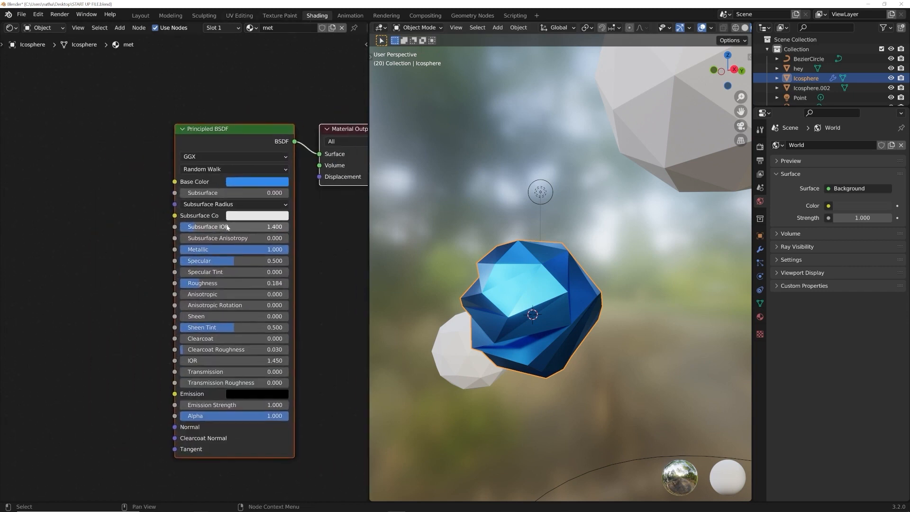
Step: Show the met material's properties and set its Specular to 0.476
{"action": "left_click", "coordinate": [761, 316]}
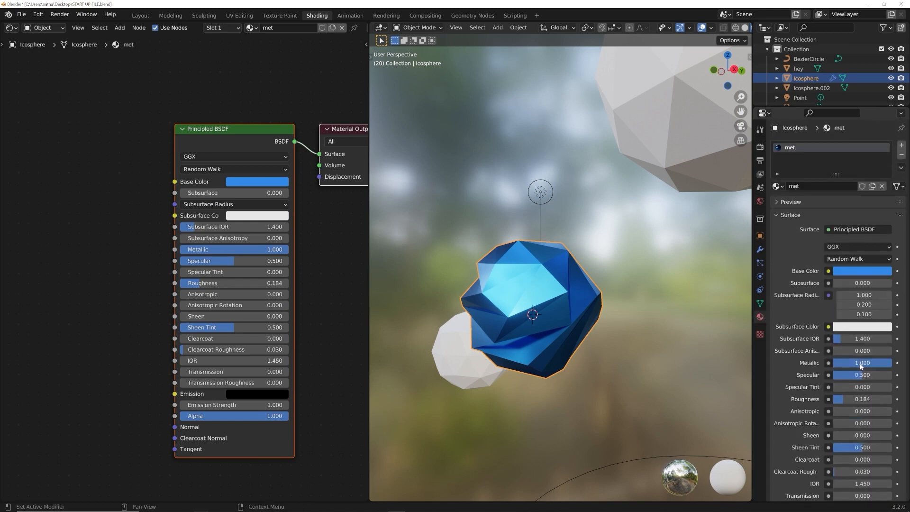
{"action": "mouse_move", "coordinate": [861, 375]}
{"action": "left_mouse_down"}
{"action": "mouse_move", "coordinate": [868, 375]}
{"action": "mouse_move", "coordinate": [859, 374]}
{"action": "left_mouse_up"}
Step: Inspect the twisted ico sphere from other angles and examine its material nodes at different zoom levels
{"action": "middle_click_drag", "start_coordinate": [459, 202], "coordinate": [564, 254]}
{"action": "scroll", "coordinate": [198, 168], "scroll_direction": "down", "scroll_amount": 3}
{"action": "scroll", "coordinate": [240, 188], "scroll_direction": "up", "scroll_amount": 3}
{"action": "mouse_move", "coordinate": [234, 138]}
{"action": "left_mouse_down"}
{"action": "mouse_move", "coordinate": [212, 112]}
{"action": "mouse_move", "coordinate": [223, 150]}
{"action": "left_mouse_up"}
{"action": "middle_click_drag", "start_coordinate": [505, 314], "coordinate": [545, 199]}
{"action": "middle_click_drag", "start_coordinate": [231, 123], "coordinate": [257, 102]}
{"action": "middle_click_drag", "start_coordinate": [182, 89], "coordinate": [231, 119], "text": "shift"}
{"action": "scroll", "coordinate": [231, 117], "scroll_direction": "down", "scroll_amount": 3}
{"action": "scroll", "coordinate": [237, 154], "scroll_direction": "up", "scroll_amount": 3}
{"action": "scroll", "coordinate": [235, 147], "scroll_direction": "down", "scroll_amount": 1}
{"action": "scroll", "coordinate": [236, 147], "scroll_direction": "up", "scroll_amount": 2}
{"action": "scroll", "coordinate": [229, 148], "scroll_direction": "down", "scroll_amount": 8}
{"action": "middle_click_drag", "start_coordinate": [234, 186], "coordinate": [109, 174]}
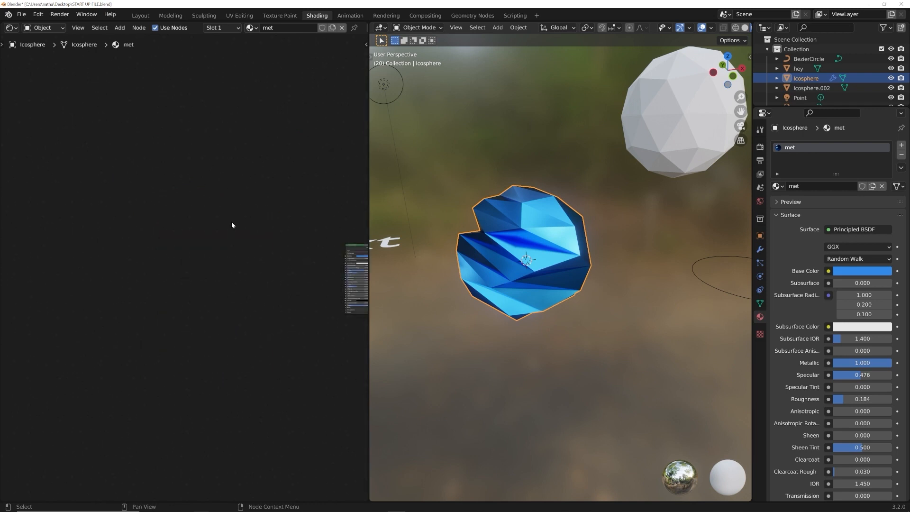
Step: Practice navigating the shader node editor, framing the selected node and all nodes of the met material
{"action": "scroll", "coordinate": [232, 221], "scroll_direction": "down", "scroll_amount": 8}
{"action": "scroll", "coordinate": [214, 273], "scroll_direction": "up", "scroll_amount": 12}
{"action": "key", "text": "KP_Decimal"}
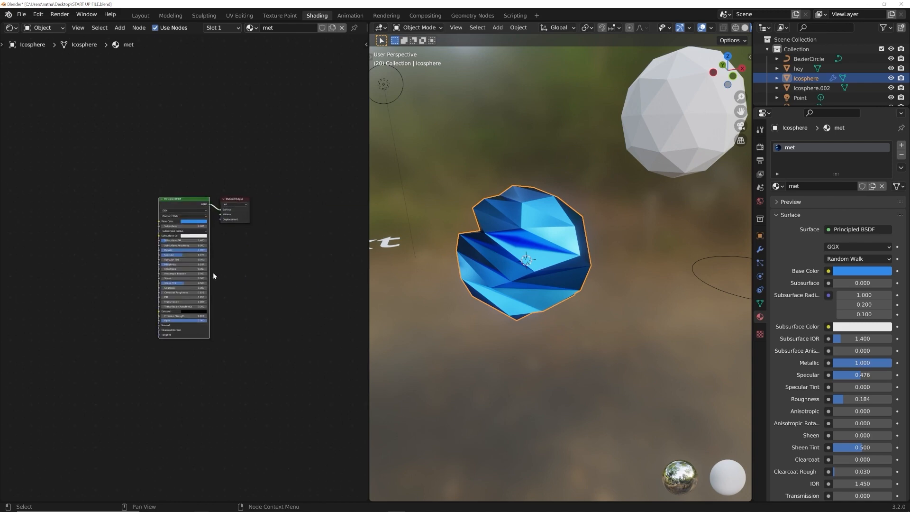
{"action": "scroll", "coordinate": [213, 272], "scroll_direction": "up", "scroll_amount": 12}
{"action": "middle_click_drag", "start_coordinate": [61, 266], "coordinate": [350, 303]}
{"action": "scroll", "coordinate": [164, 272], "scroll_direction": "down", "scroll_amount": 7}
{"action": "middle_click_drag", "start_coordinate": [164, 274], "coordinate": [280, 294]}
{"action": "key", "text": "Home"}
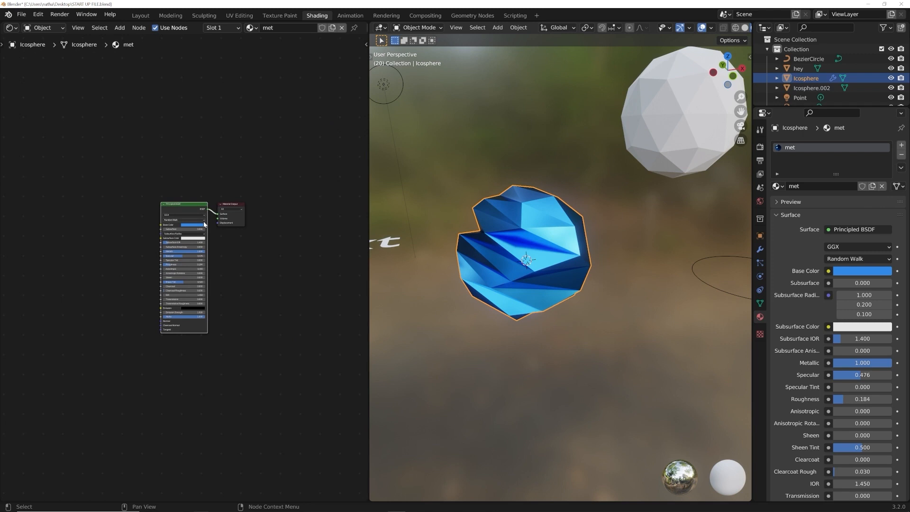
{"action": "middle_click_drag", "start_coordinate": [119, 182], "coordinate": [69, 264]}
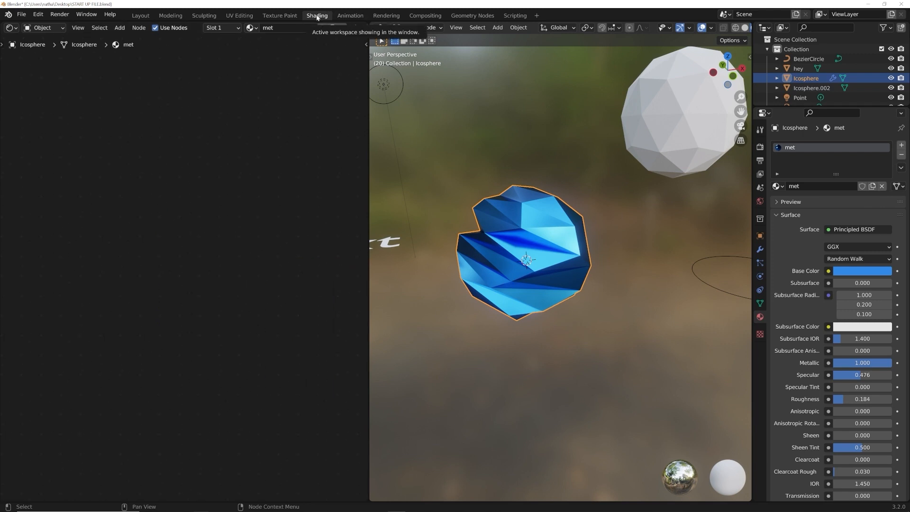
{"action": "scroll", "coordinate": [189, 215], "scroll_direction": "down", "scroll_amount": 8}
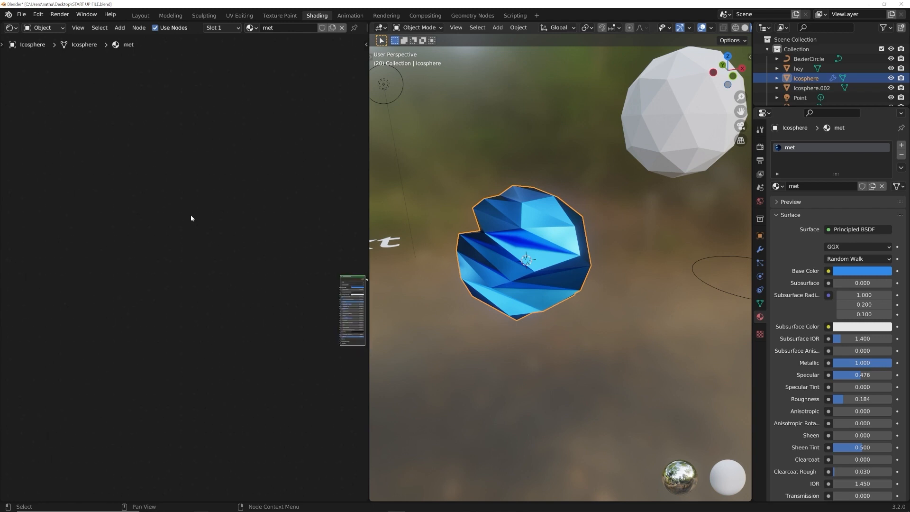
{"action": "middle_click_drag", "start_coordinate": [250, 239], "coordinate": [173, 205]}
{"action": "scroll", "coordinate": [221, 243], "scroll_direction": "up", "scroll_amount": 4}
{"action": "scroll", "coordinate": [220, 243], "scroll_direction": "up", "scroll_amount": 6}
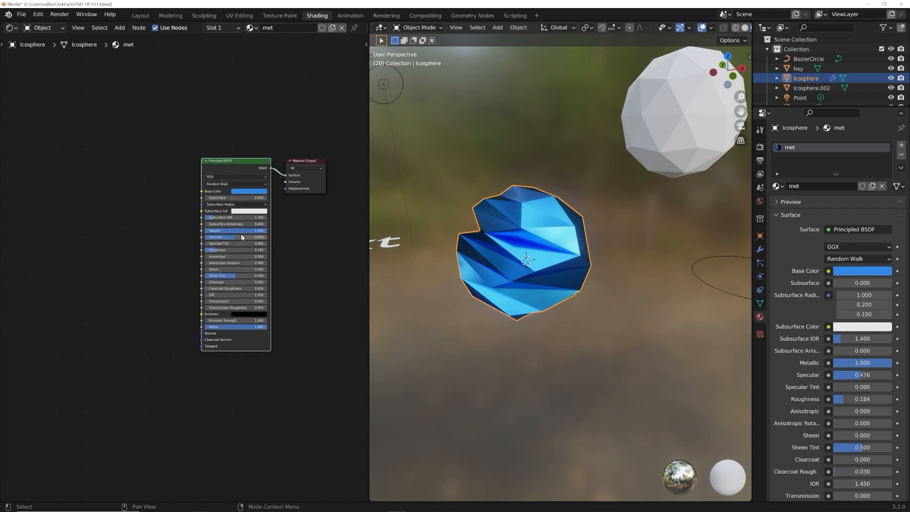
Step: Add an Emission shader node in the empty space beside the met material's Principled BSDF node
{"action": "middle_click_drag", "start_coordinate": [156, 174], "coordinate": [162, 220]}
{"action": "left_click", "coordinate": [140, 215]}
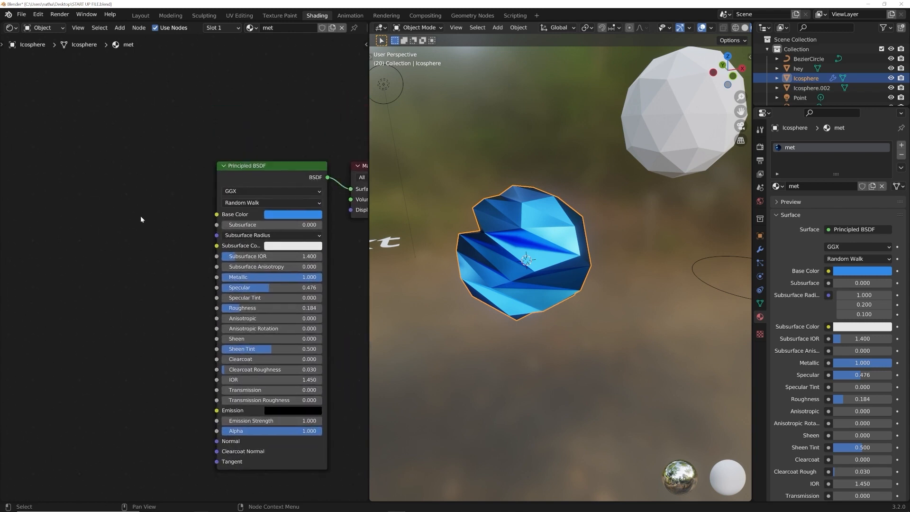
{"action": "middle_click_drag", "start_coordinate": [116, 128], "coordinate": [152, 132]}
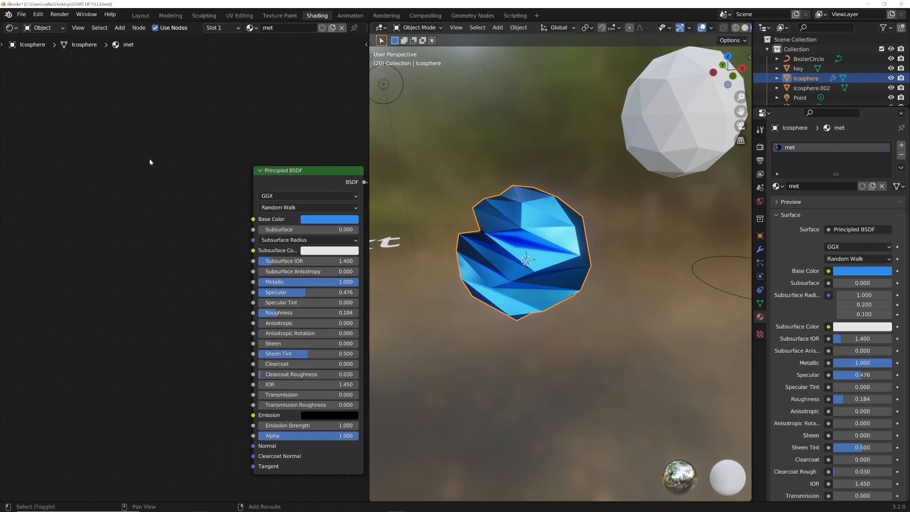
{"action": "key", "text": "shift+a"}
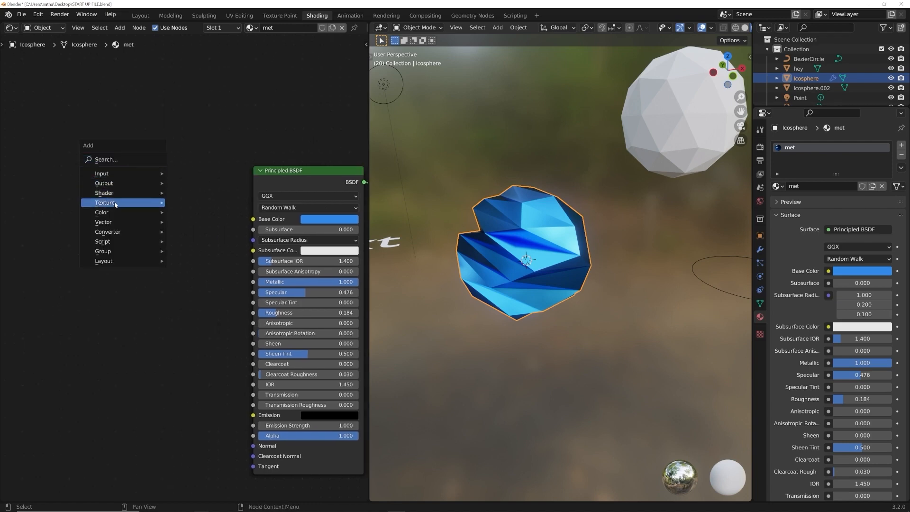
{"action": "mouse_move", "coordinate": [116, 194]}
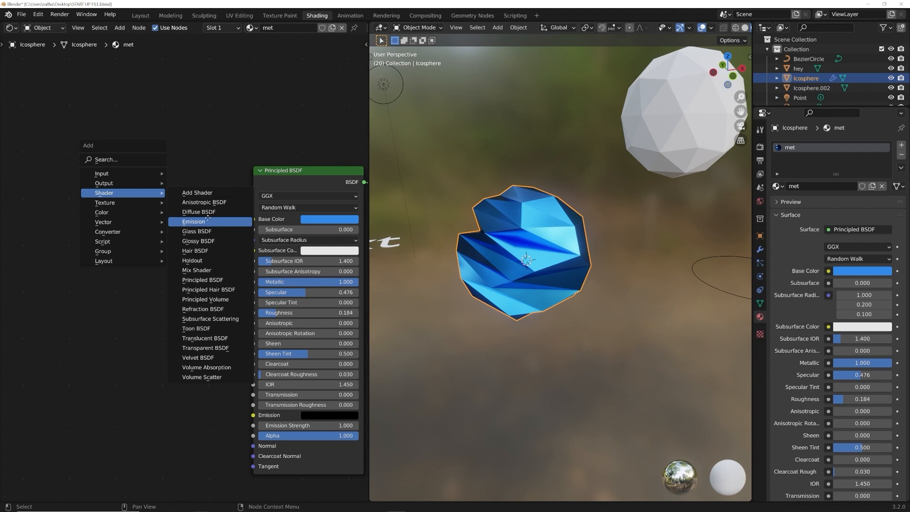
{"action": "left_click", "coordinate": [194, 221]}
{"action": "left_click", "coordinate": [87, 150]}
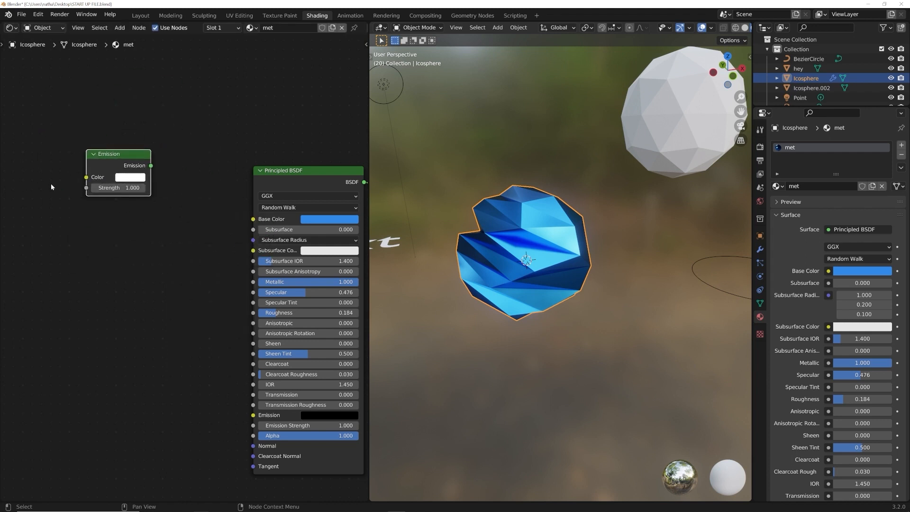
Step: Move the Emission node around with Grab and place it well to the left of the Principled BSDF node
{"action": "key", "text": "g"}
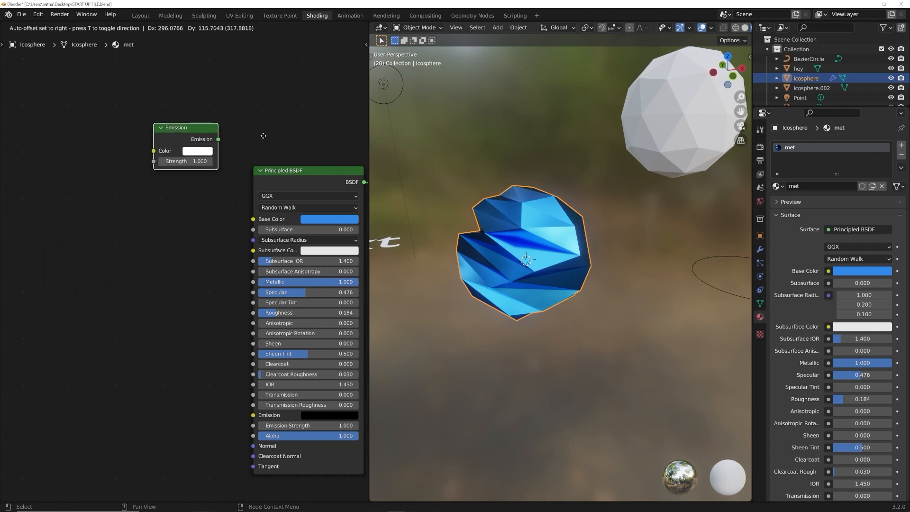
{"action": "left_click", "coordinate": [126, 156]}
{"action": "key", "text": "g"}
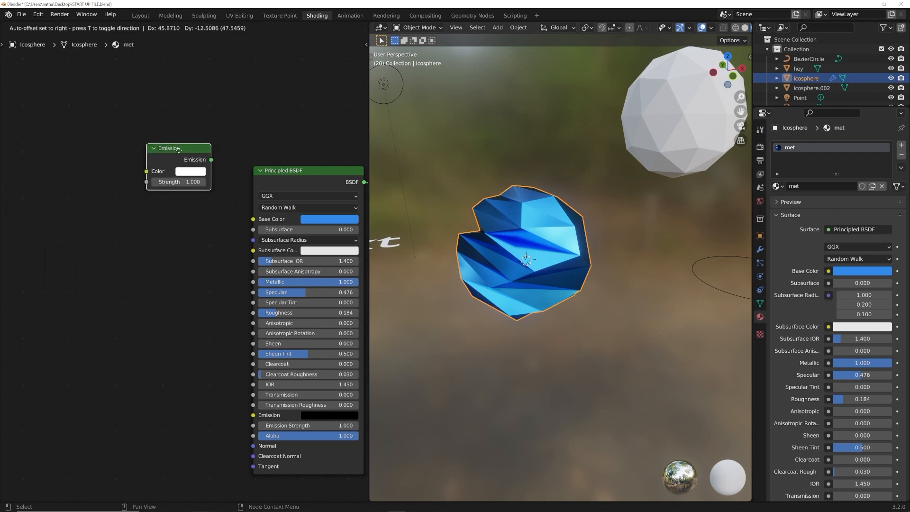
{"action": "right_click", "coordinate": [89, 151]}
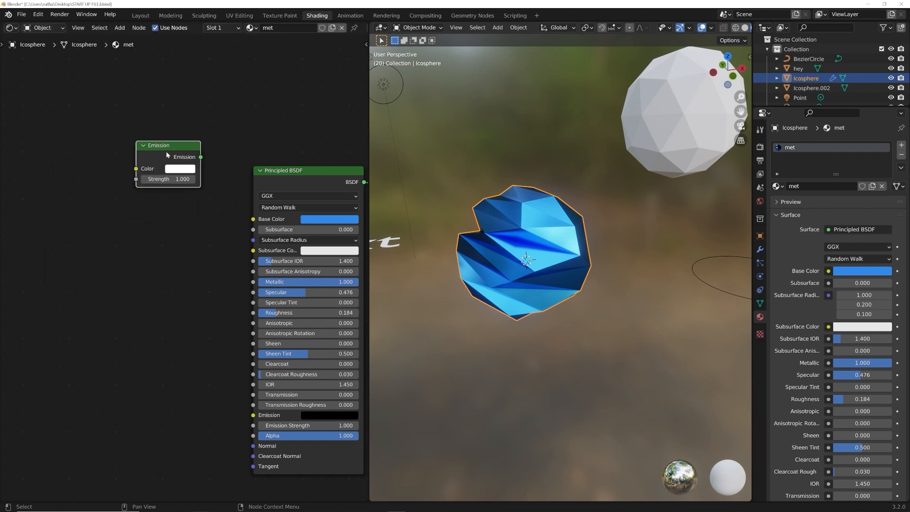
{"action": "key", "text": "g"}
{"action": "left_click", "coordinate": [87, 168]}
Step: Pull a link out of the Emission node's output and release it in empty space
{"action": "left_click_drag", "start_coordinate": [83, 173], "coordinate": [121, 123]}
{"action": "left_click_drag", "start_coordinate": [82, 173], "coordinate": [190, 208]}
{"action": "left_click", "coordinate": [64, 167]}
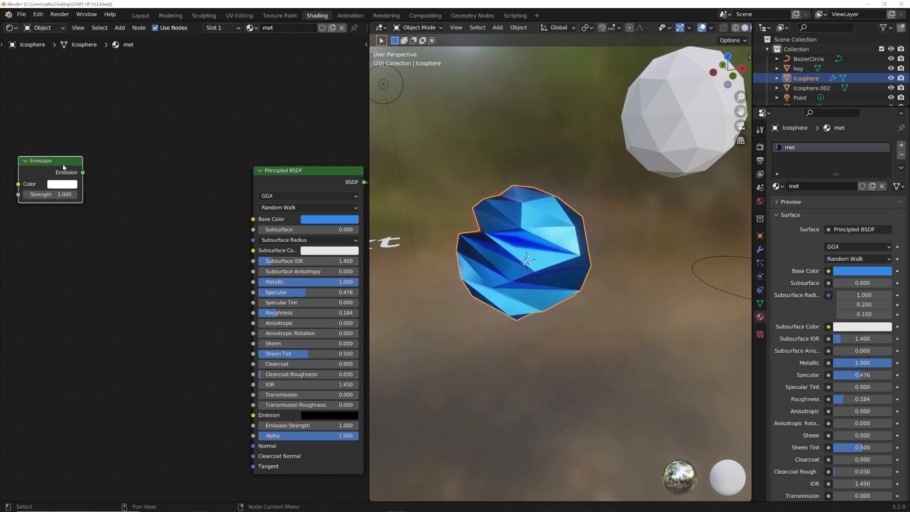
Step: Delete the Emission node from the met material's node tree
{"action": "key", "text": "x"}
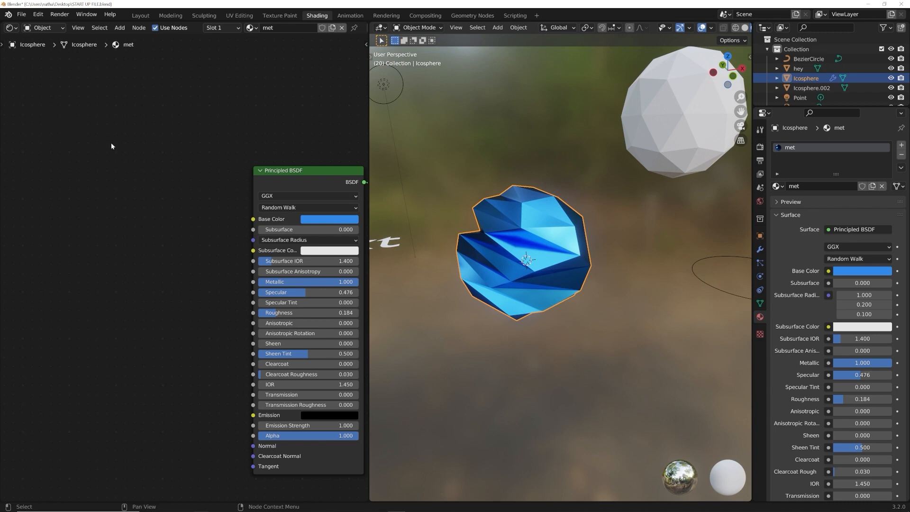
Step: Look through the UV Editing, Sculpting and Compositing workspaces, inspect the icosphere's UV layout, and return to the Layout workspace
{"action": "left_click", "coordinate": [237, 16]}
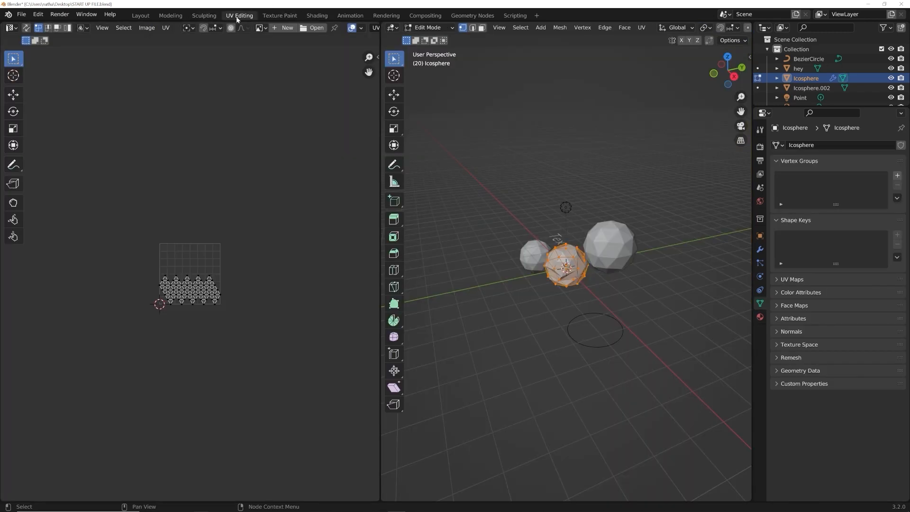
{"action": "scroll", "coordinate": [251, 272], "scroll_direction": "up", "scroll_amount": 8}
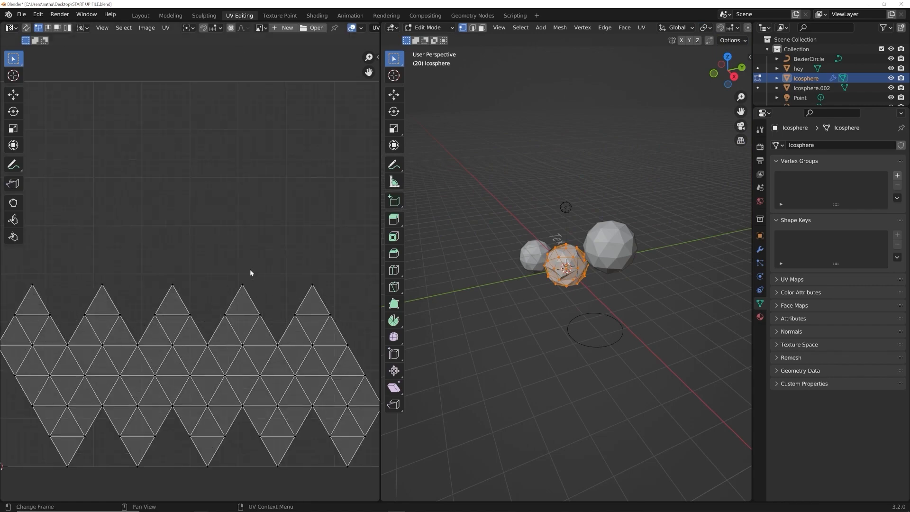
{"action": "left_click", "coordinate": [142, 15]}
{"action": "left_click", "coordinate": [204, 15]}
{"action": "left_click", "coordinate": [441, 16]}
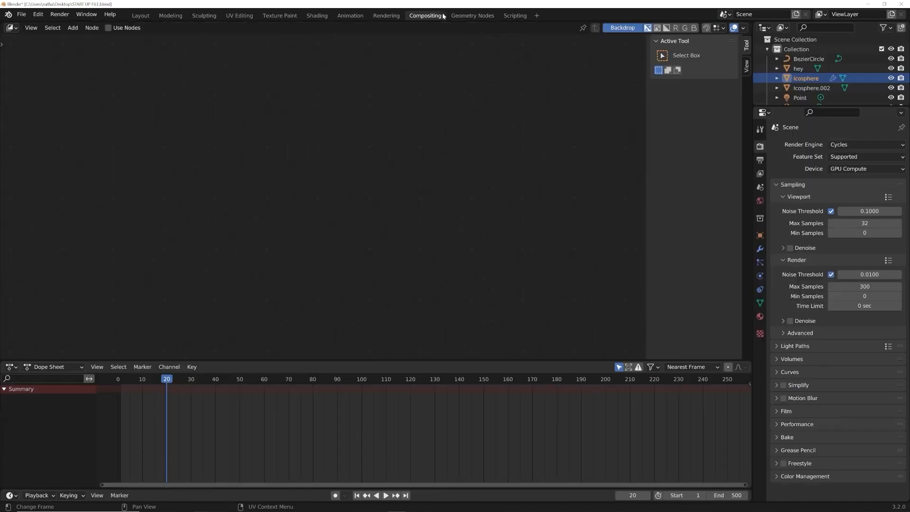
{"action": "left_click", "coordinate": [141, 15]}
{"action": "scroll", "coordinate": [360, 305], "scroll_direction": "down", "scroll_amount": 4}
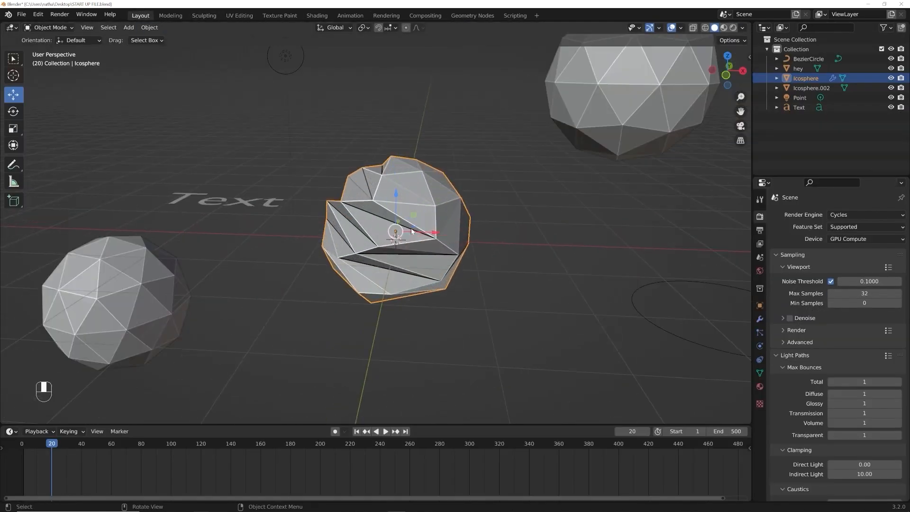
{"action": "scroll", "coordinate": [360, 304], "scroll_direction": "up", "scroll_amount": 4}
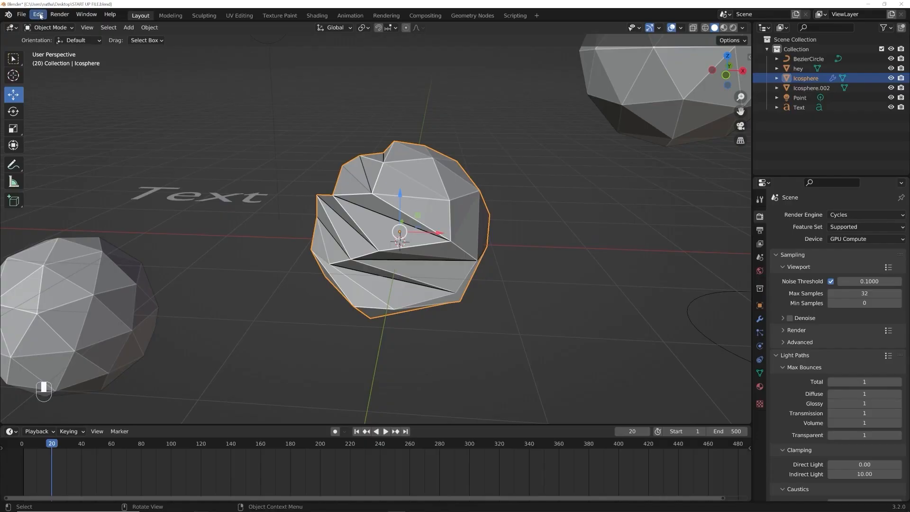
Step: Open the add-on preferences and search the add-ons for "node"
{"action": "left_click", "coordinate": [38, 14]}
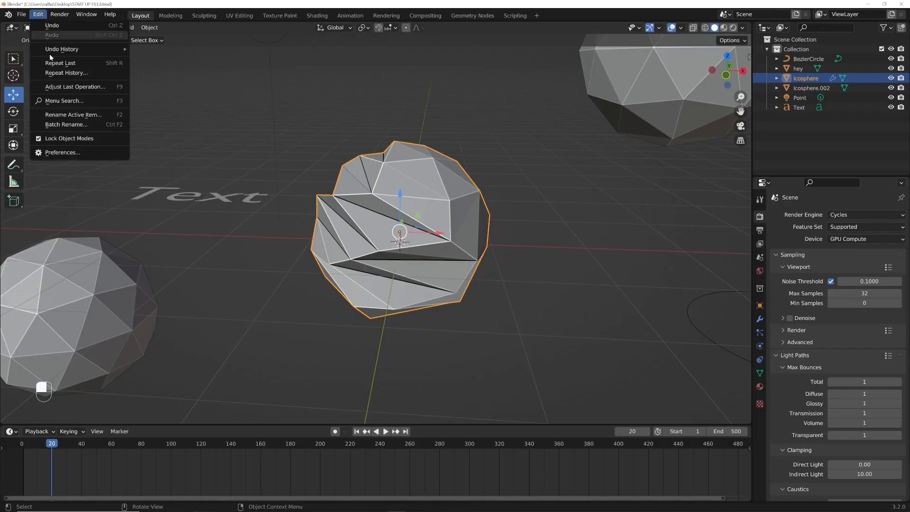
{"action": "left_click", "coordinate": [67, 152]}
{"action": "left_click", "coordinate": [45, 119]}
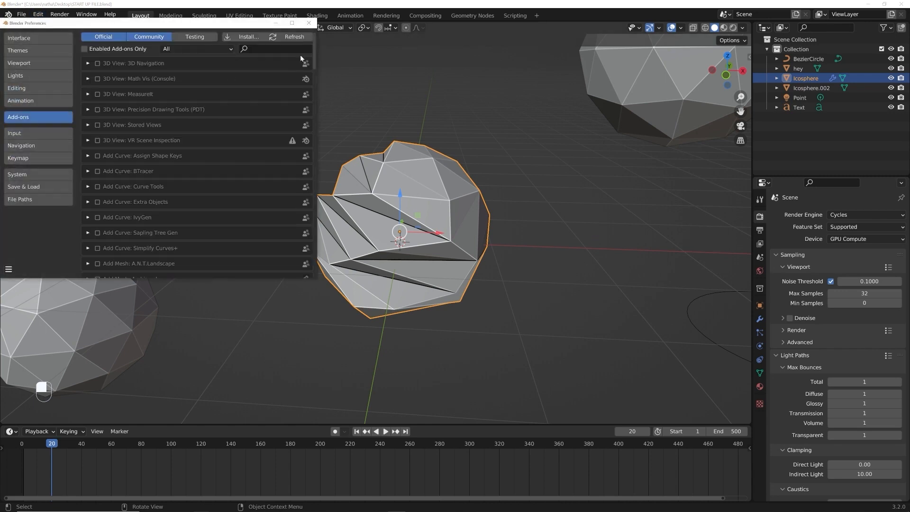
{"action": "type", "text": "node"}
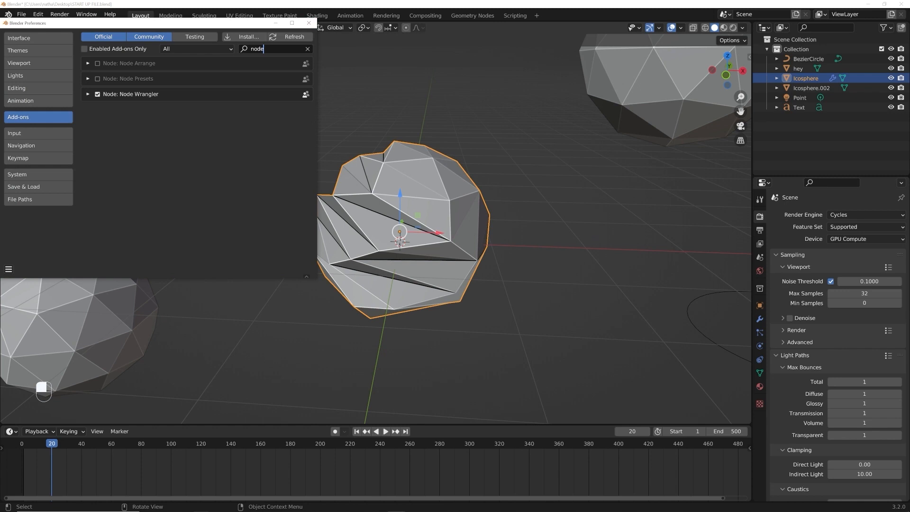
Step: Show the Node Wrangler add-on's details, switch it off and on again, and close the preferences with the search cleared
{"action": "left_click", "coordinate": [87, 95]}
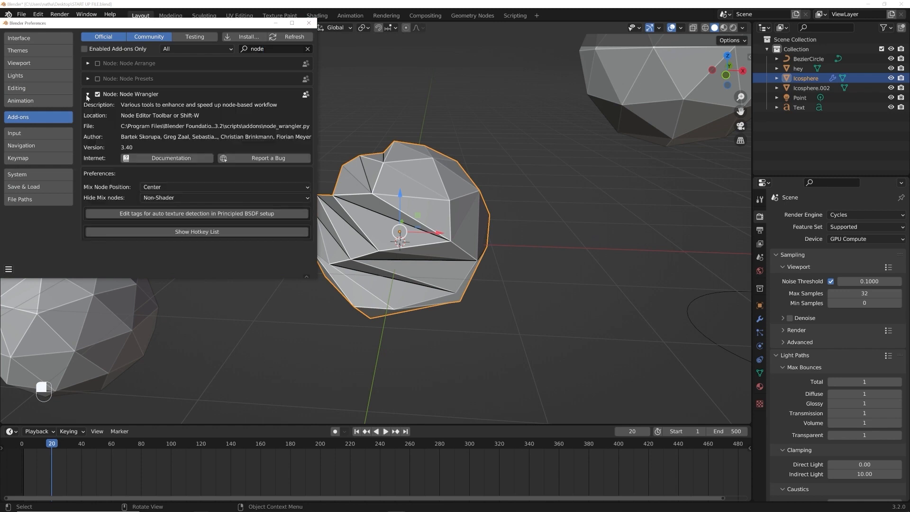
{"action": "left_click", "coordinate": [88, 95]}
{"action": "left_click", "coordinate": [88, 95]}
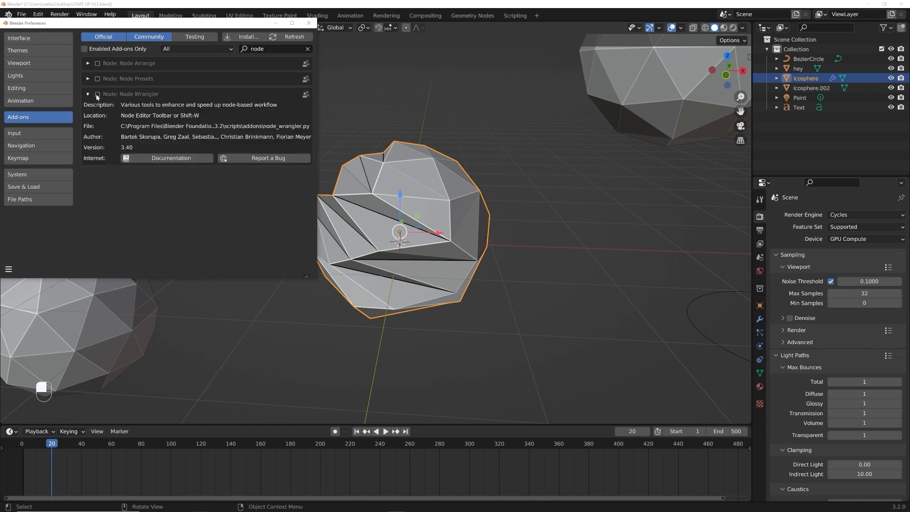
{"action": "left_click", "coordinate": [88, 95]}
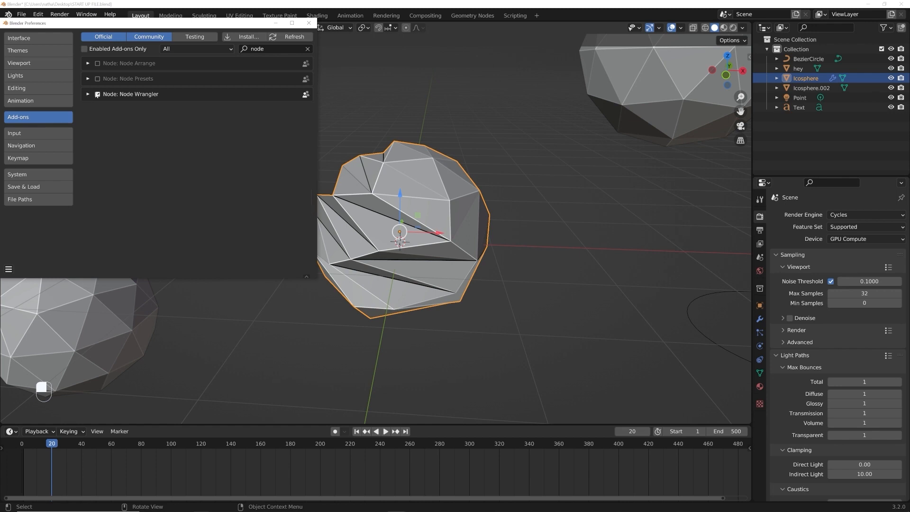
{"action": "left_click", "coordinate": [307, 50]}
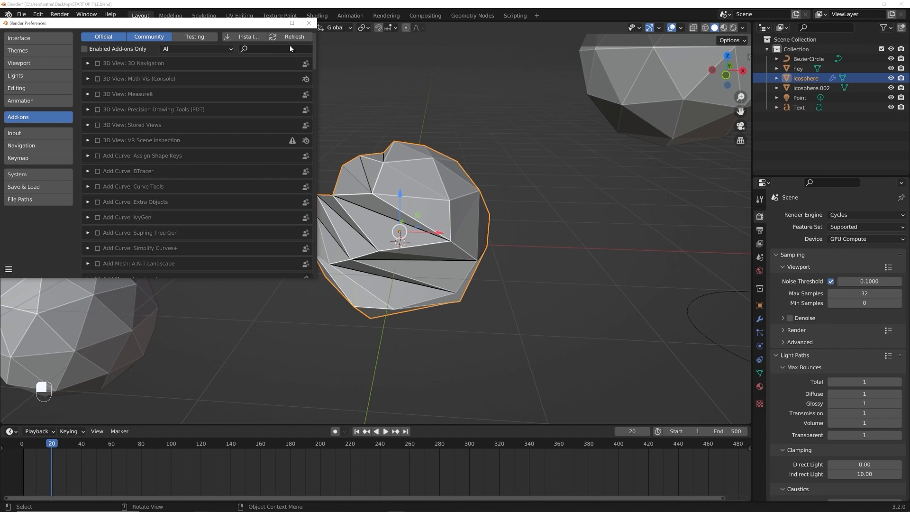
{"action": "left_click", "coordinate": [308, 22]}
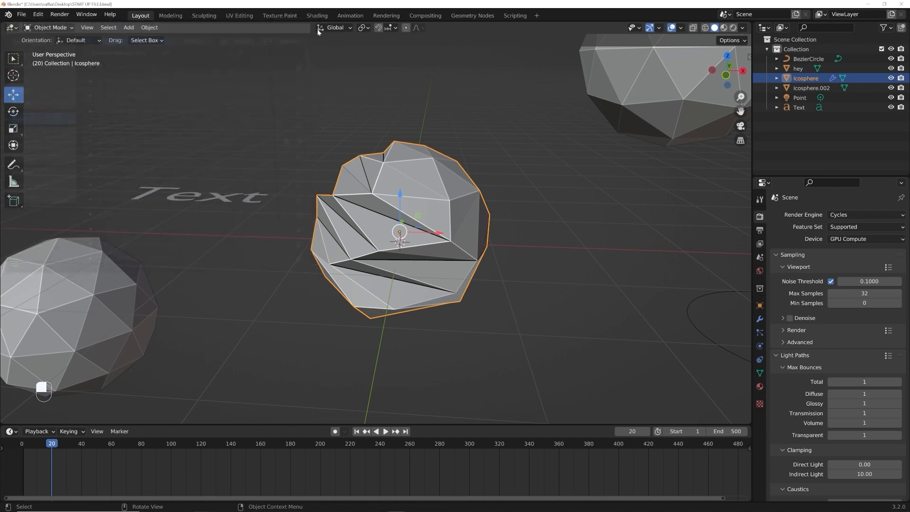
Step: Show the 3D viewport's sidebar
{"action": "key", "text": "n"}
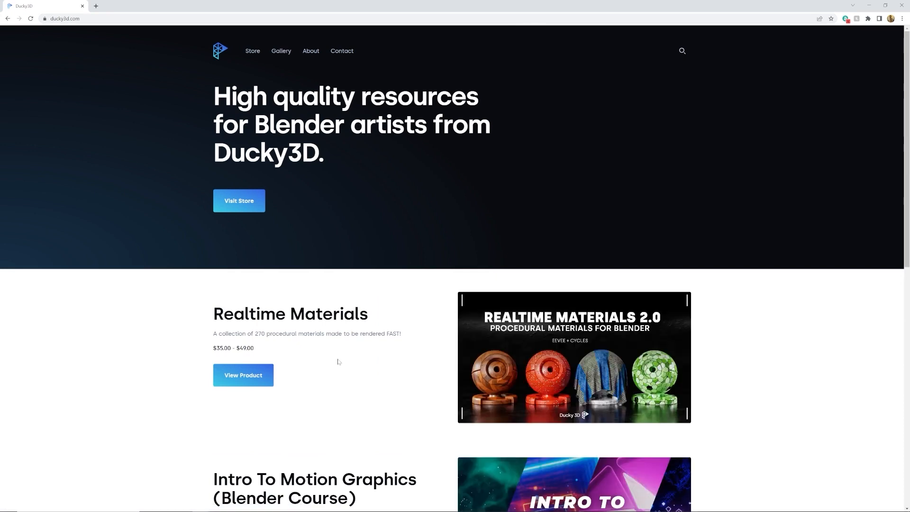
Step: Switch to the browser and request the Realtime Materials free add-on from the Ducky3D store through Gumroad at a price of $0
{"action": "scroll", "coordinate": [339, 338], "scroll_direction": "down", "scroll_amount": 10}
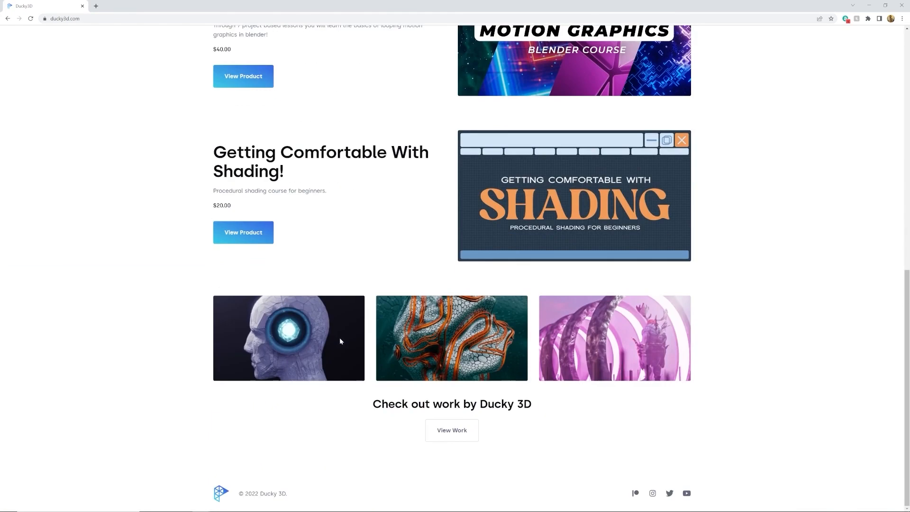
{"action": "scroll", "coordinate": [325, 241], "scroll_direction": "up", "scroll_amount": 10}
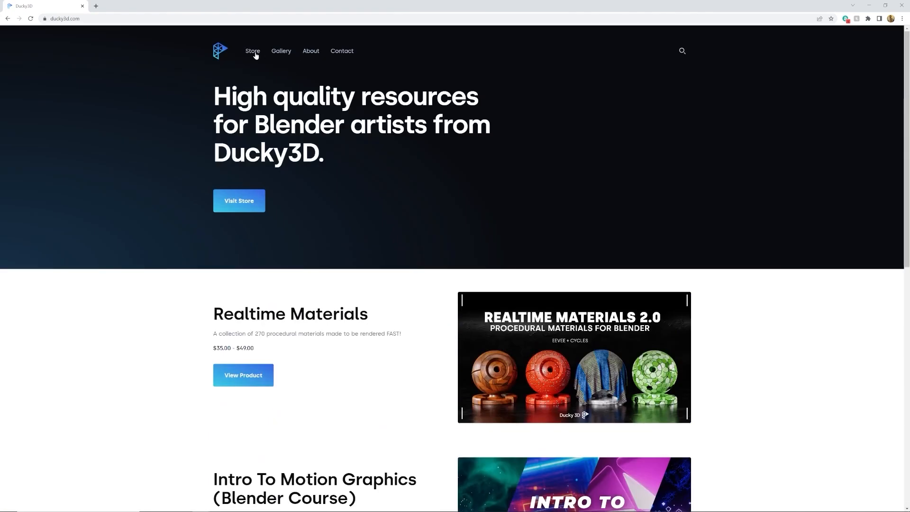
{"action": "left_click", "coordinate": [260, 52]}
{"action": "scroll", "coordinate": [328, 240], "scroll_direction": "down", "scroll_amount": 1}
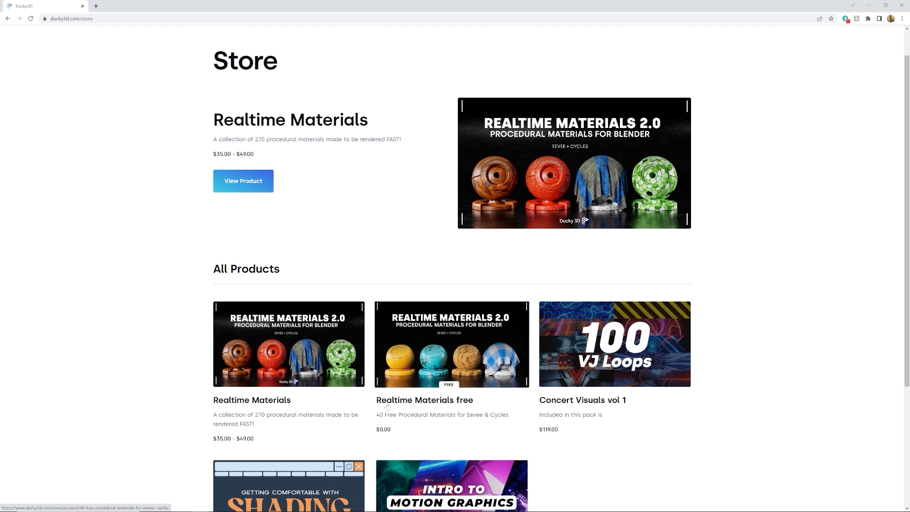
{"action": "left_click", "coordinate": [411, 366]}
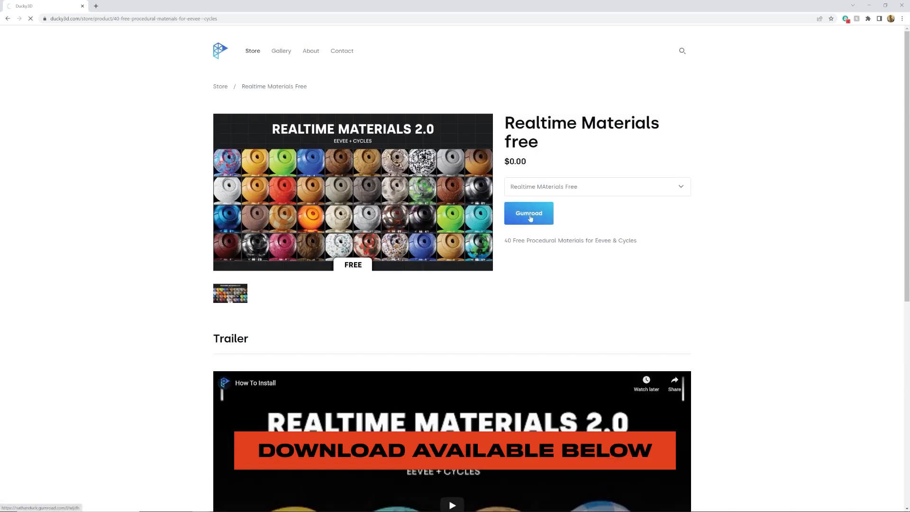
{"action": "left_click", "coordinate": [530, 216]}
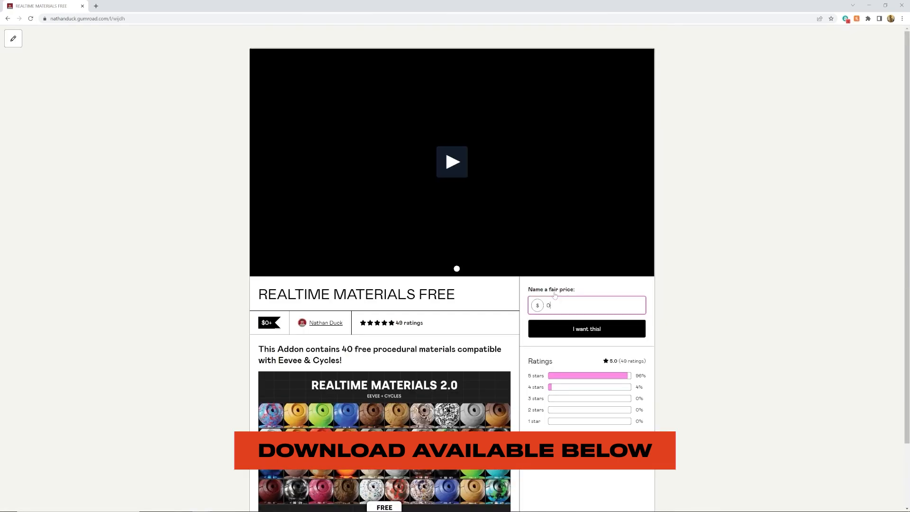
{"action": "left_click", "coordinate": [577, 329]}
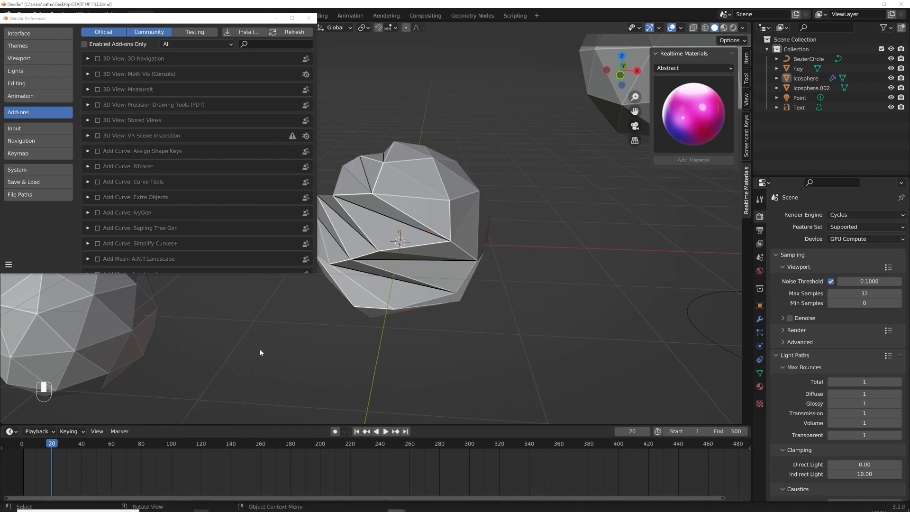
Step: In Blender's add-on preferences, pick Realtime_Materials_Free.zip from the Addon folder as the install file, and cancel the file selection
{"action": "left_click", "coordinate": [238, 32]}
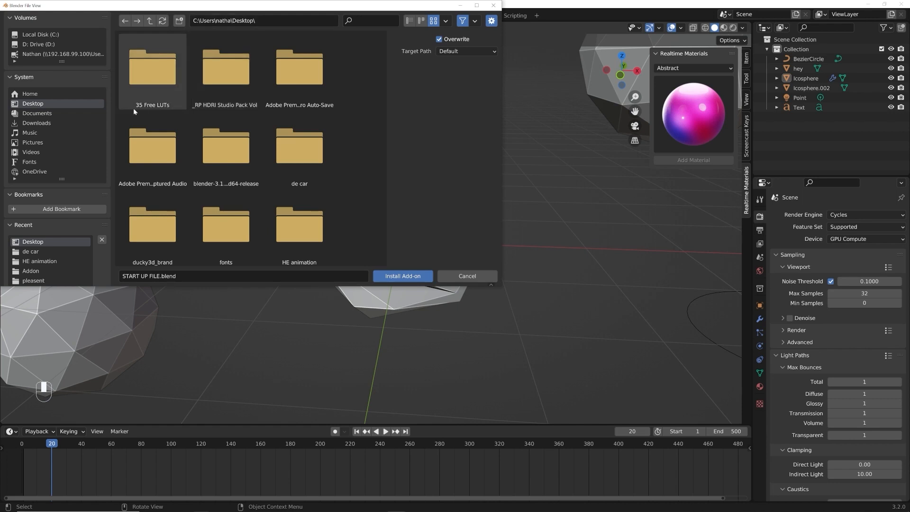
{"action": "scroll", "coordinate": [83, 150], "scroll_direction": "down", "scroll_amount": 3}
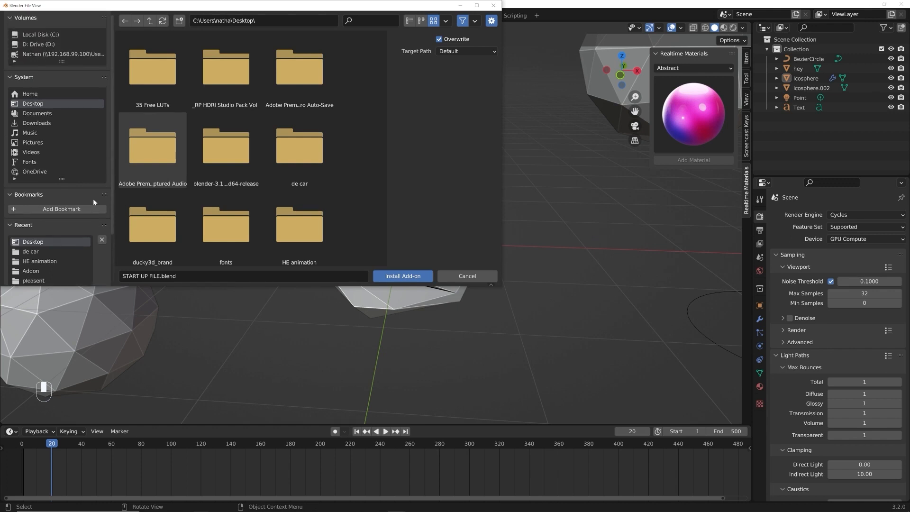
{"action": "left_click", "coordinate": [71, 213]}
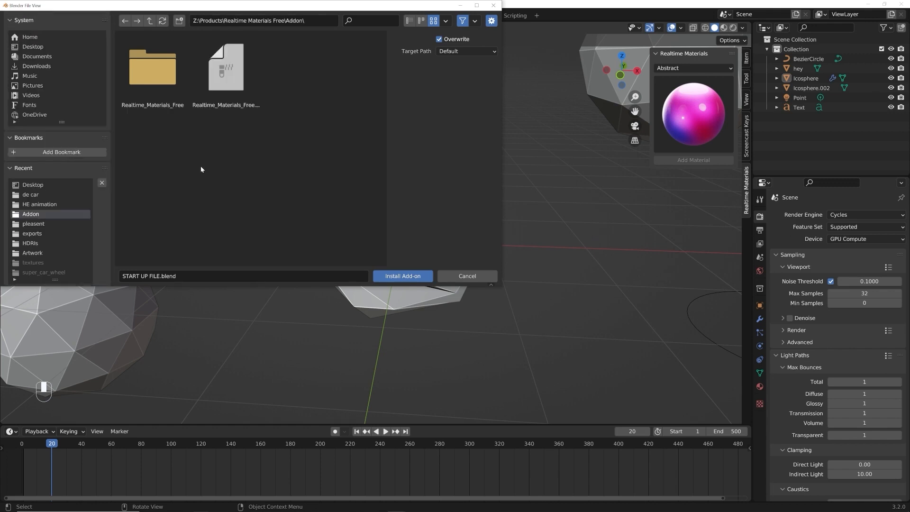
{"action": "left_click", "coordinate": [242, 104]}
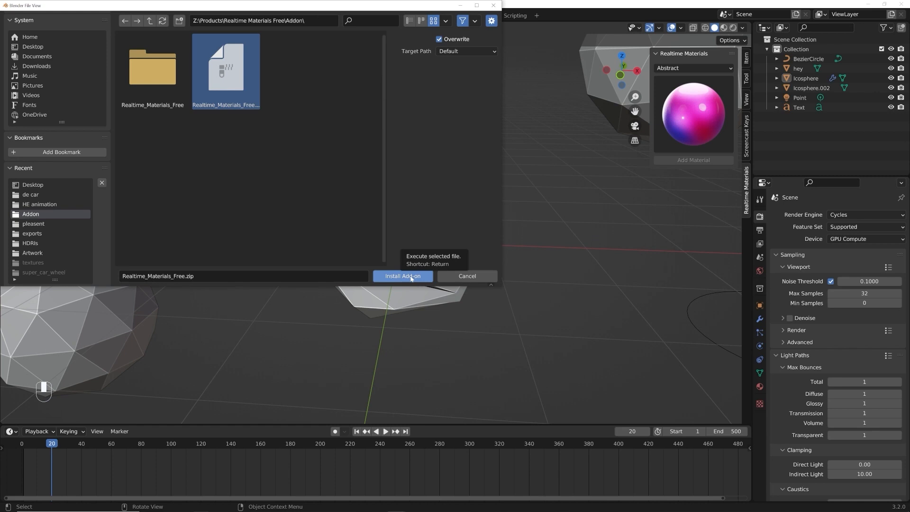
{"action": "left_click", "coordinate": [451, 274]}
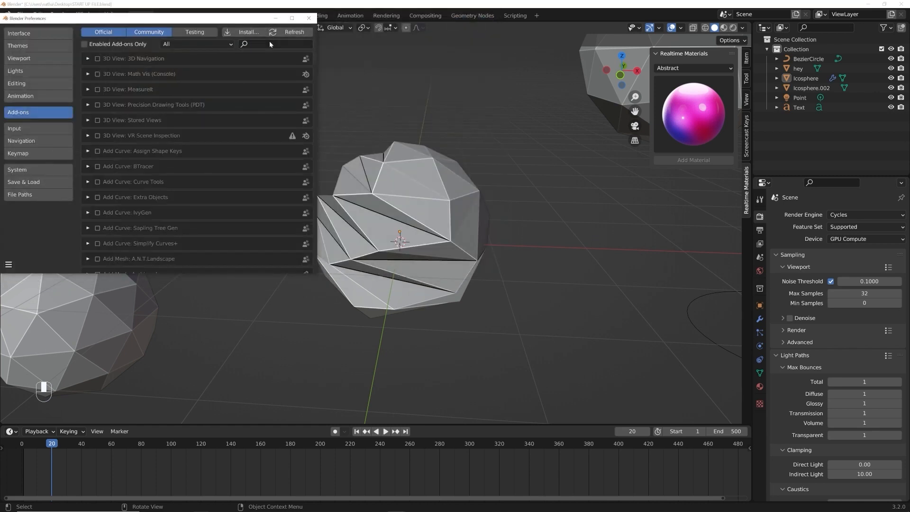
Step: Search the add-ons for "real", disable Realtime Materials, enable Realtime Materials Free, and close the preferences
{"action": "type", "text": "real"}
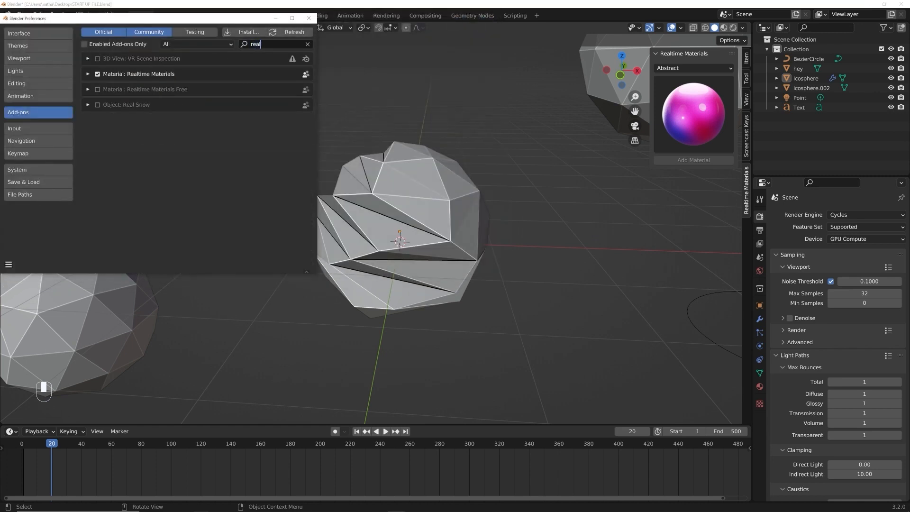
{"action": "left_click", "coordinate": [97, 74]}
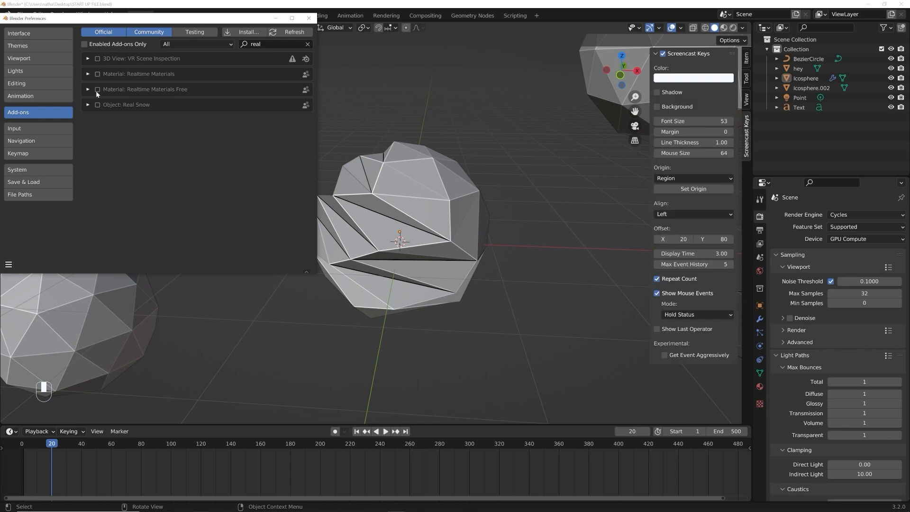
{"action": "left_click", "coordinate": [96, 89]}
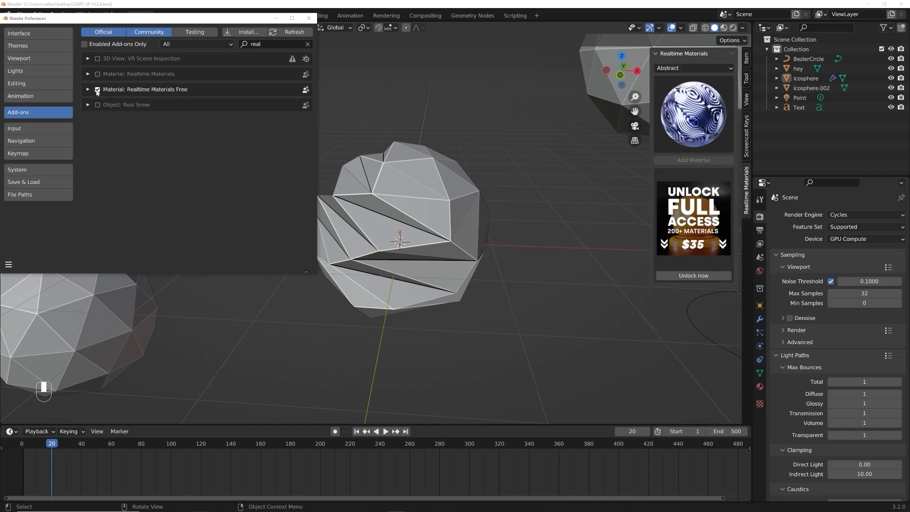
{"action": "left_click", "coordinate": [308, 18]}
Step: Look through the material previews of the Abstract and Paint categories in Realtime Materials
{"action": "left_click", "coordinate": [694, 113]}
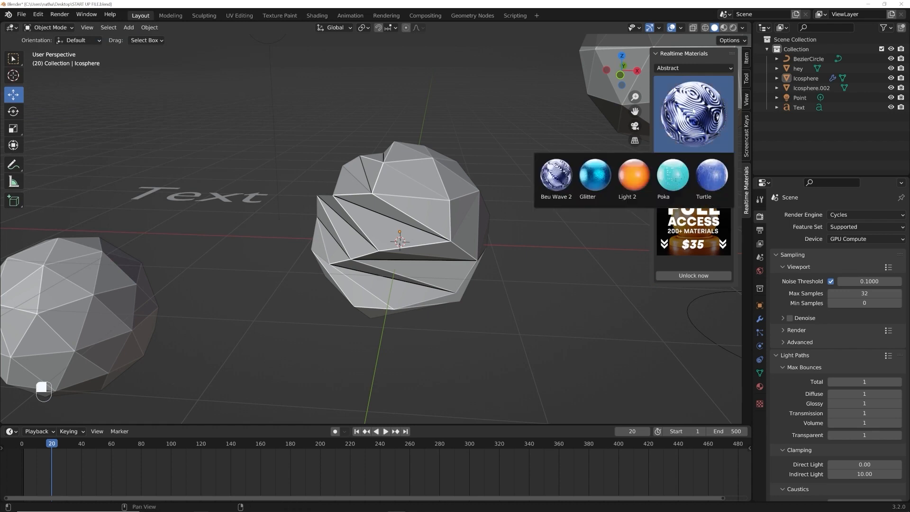
{"action": "left_click", "coordinate": [693, 67]}
{"action": "left_click", "coordinate": [680, 143]}
{"action": "left_click", "coordinate": [685, 108]}
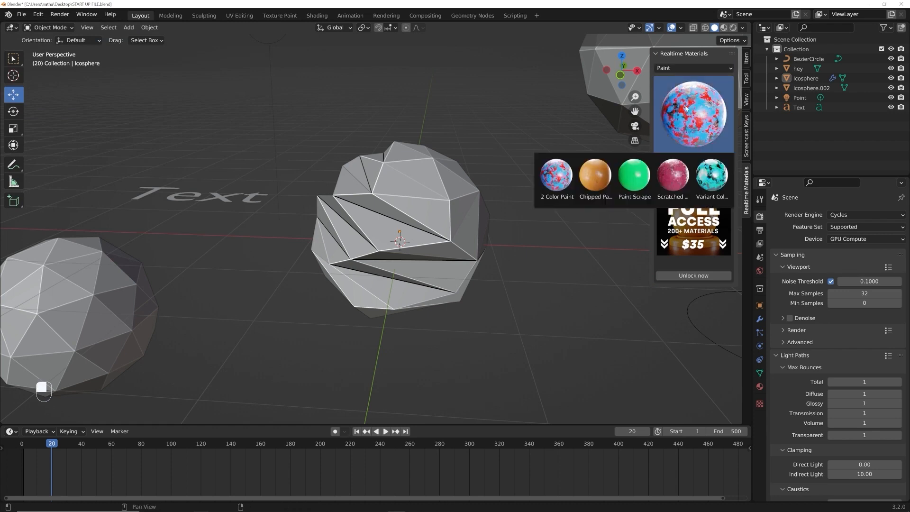
Step: Switch the Realtime Materials category to Exterior and choose the red cracked material from its previews
{"action": "left_click", "coordinate": [691, 67]}
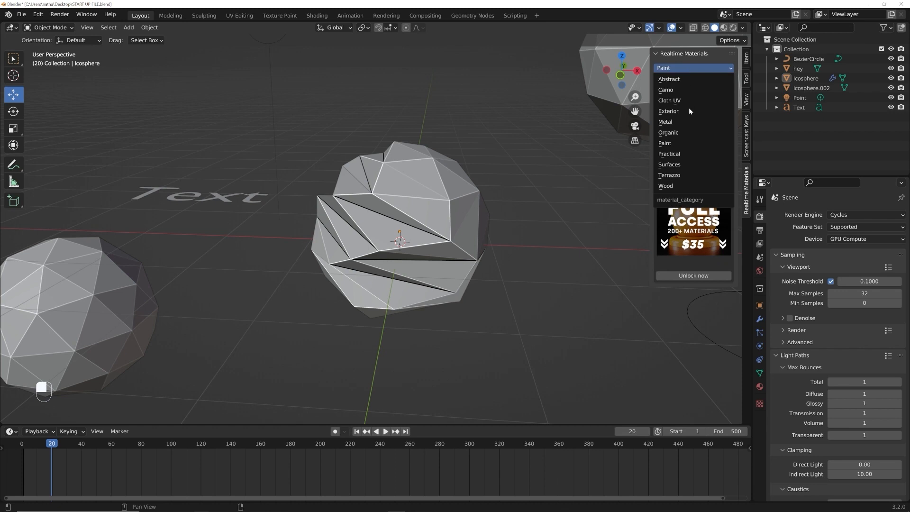
{"action": "left_click", "coordinate": [690, 105]}
{"action": "left_click", "coordinate": [689, 104]}
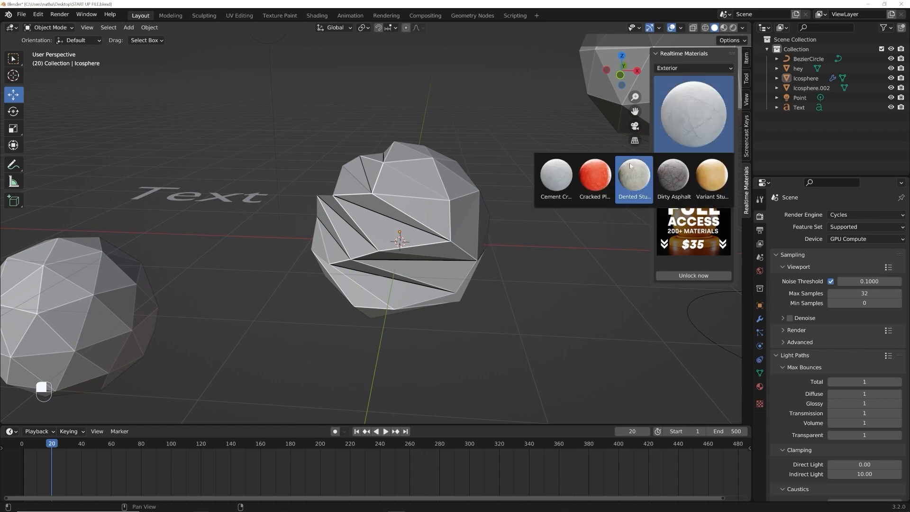
{"action": "left_click", "coordinate": [594, 174]}
{"action": "left_click", "coordinate": [689, 117]}
{"action": "left_click", "coordinate": [688, 117]}
Step: Browse the material previews of other Realtime Materials categories, including Wood and Surfaces
{"action": "left_click", "coordinate": [693, 68]}
{"action": "left_click", "coordinate": [684, 190]}
{"action": "left_click", "coordinate": [676, 107]}
{"action": "left_click", "coordinate": [693, 68]}
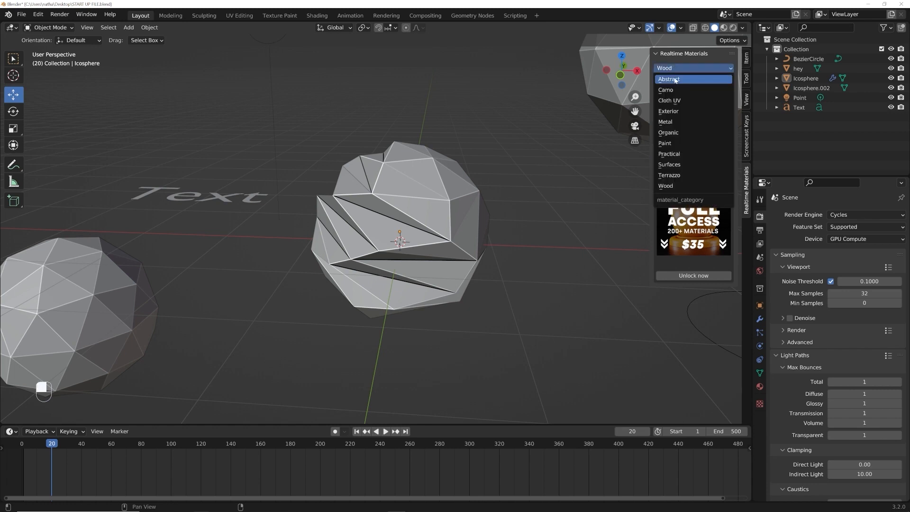
{"action": "left_click", "coordinate": [682, 175]}
{"action": "left_click", "coordinate": [684, 142]}
{"action": "left_click", "coordinate": [693, 68]}
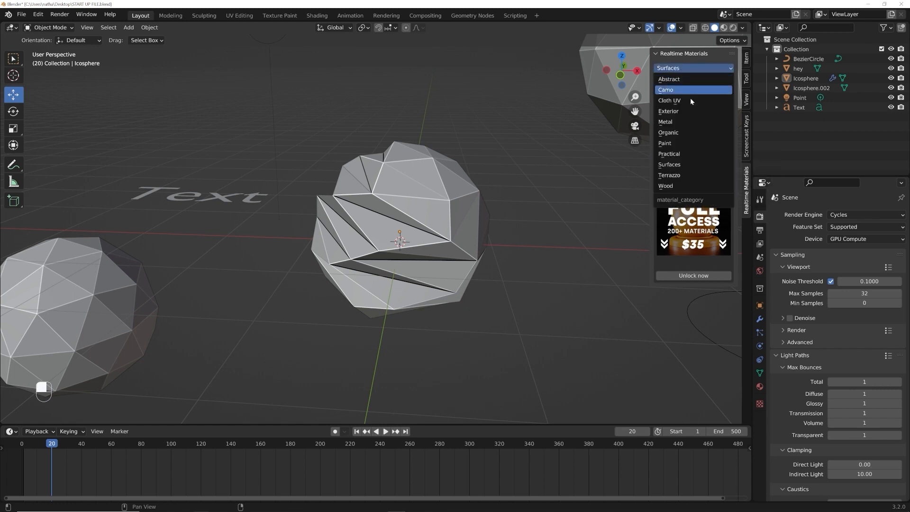
{"action": "left_click", "coordinate": [683, 122]}
{"action": "left_click", "coordinate": [667, 117]}
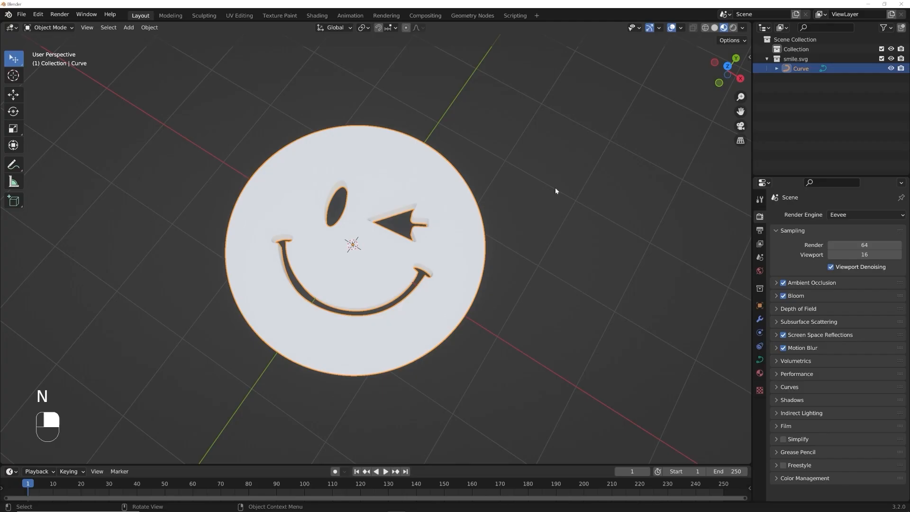
Step: Bring up the Realtime Materials settings for the smiley curve and keep the Surfaces category
{"action": "key", "text": "n"}
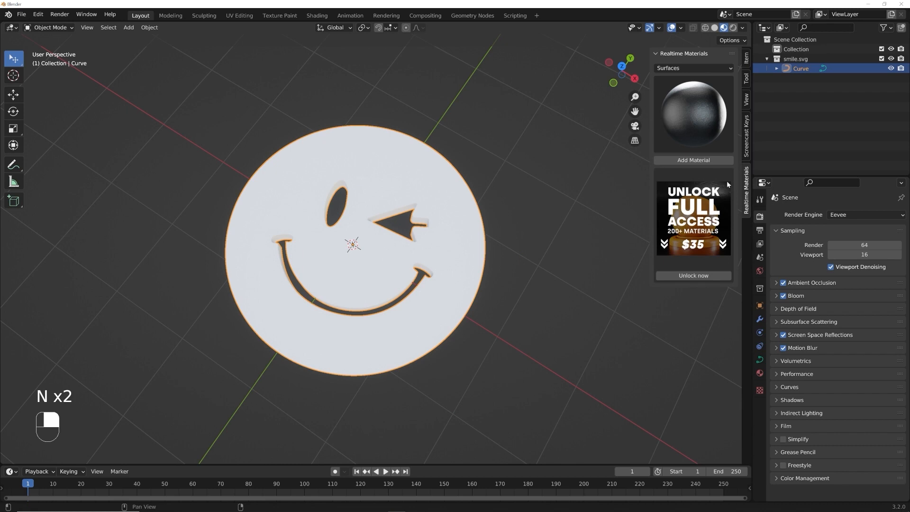
{"action": "left_click", "coordinate": [745, 122]}
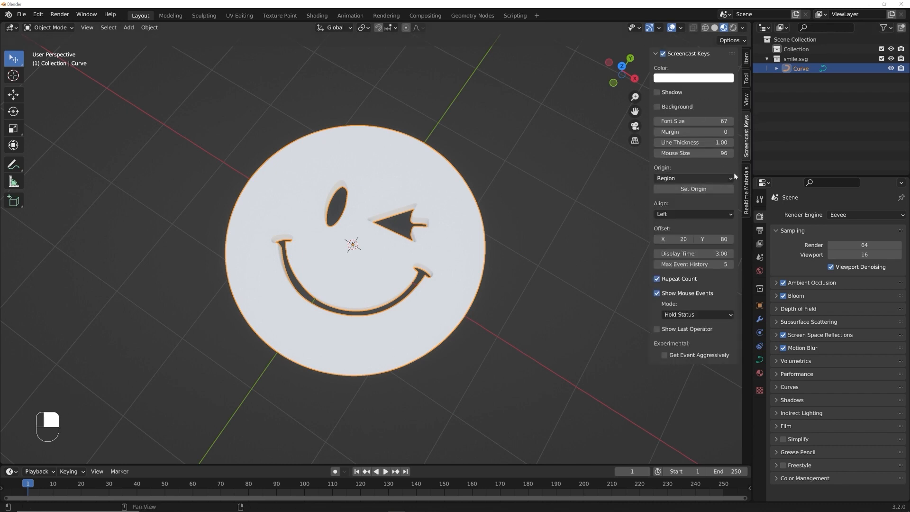
{"action": "left_click", "coordinate": [747, 190]}
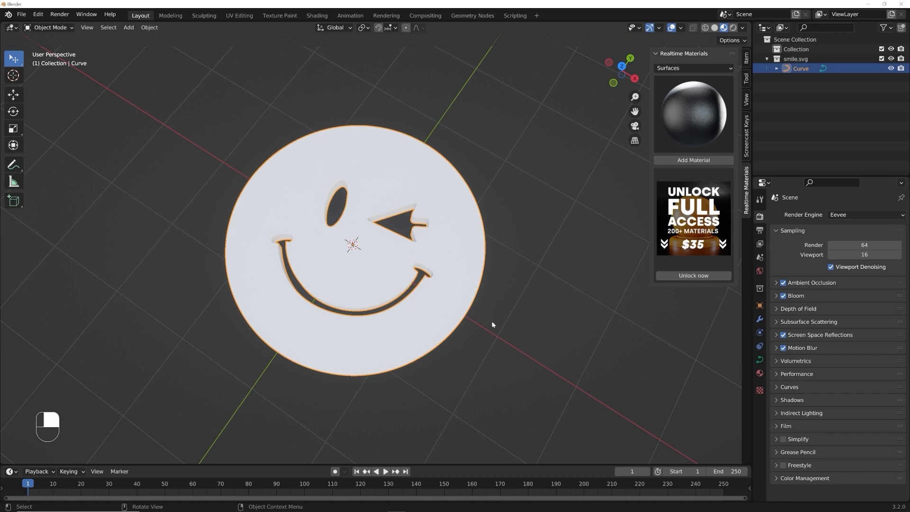
{"action": "left_click", "coordinate": [692, 102]}
{"action": "left_click", "coordinate": [691, 99]}
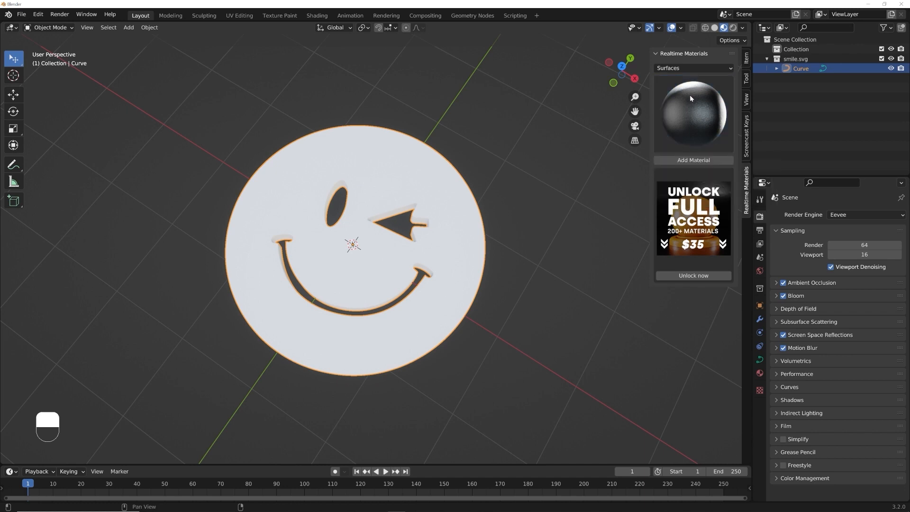
{"action": "left_click", "coordinate": [694, 69]}
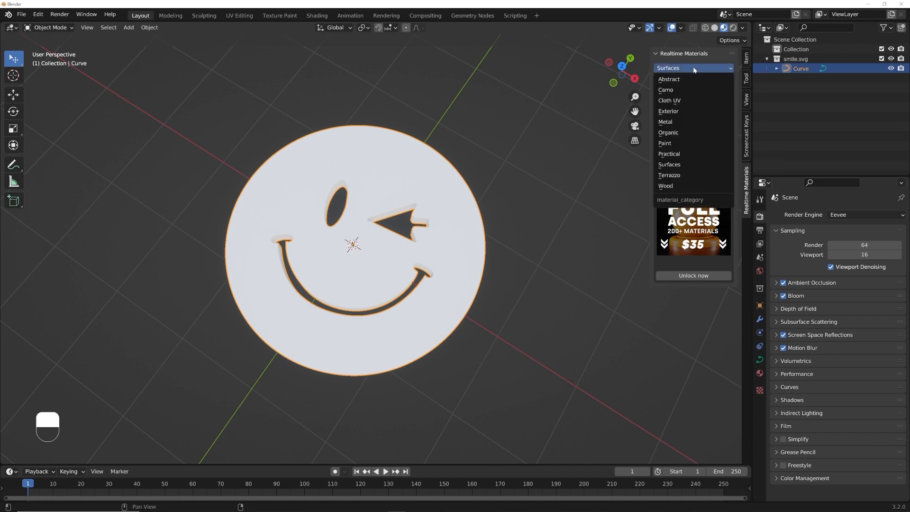
{"action": "left_click", "coordinate": [680, 166]}
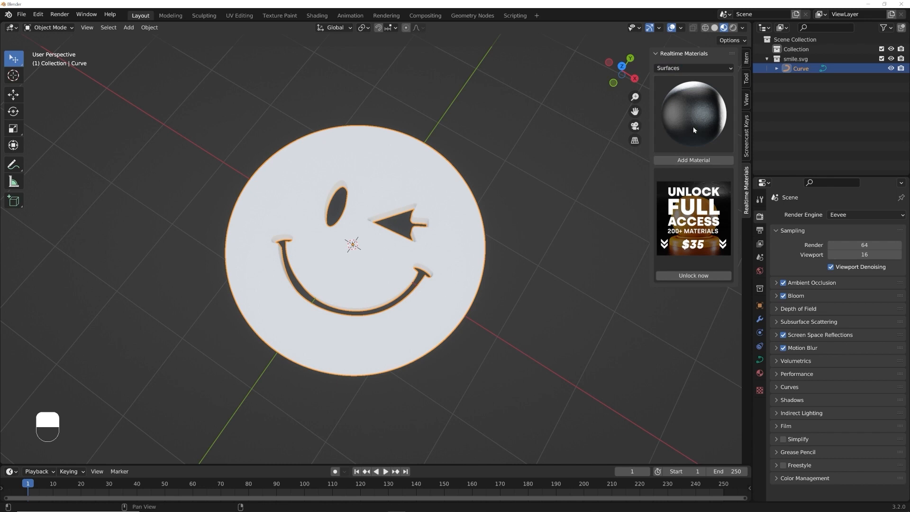
Step: Add the Galvanised steel material from the Metal category of Realtime Materials to the smiley curve
{"action": "left_click", "coordinate": [692, 68]}
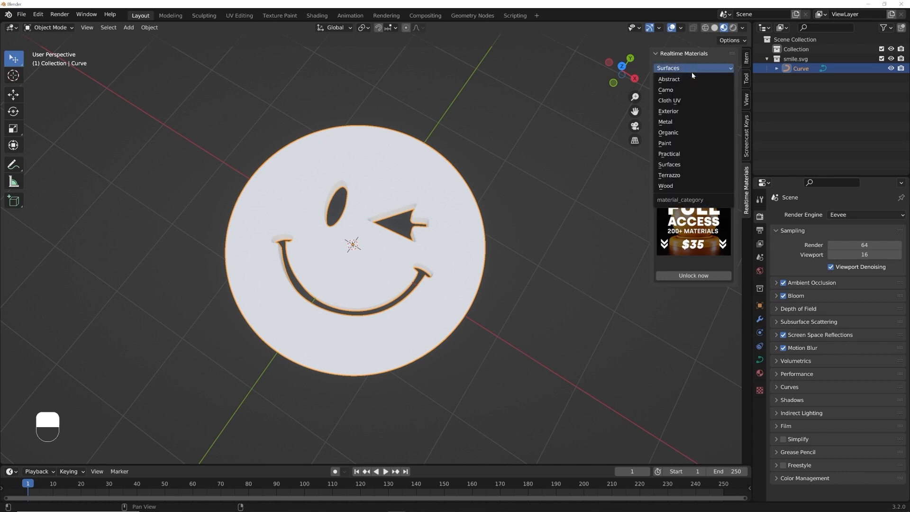
{"action": "left_click", "coordinate": [683, 124]}
{"action": "left_click", "coordinate": [688, 121]}
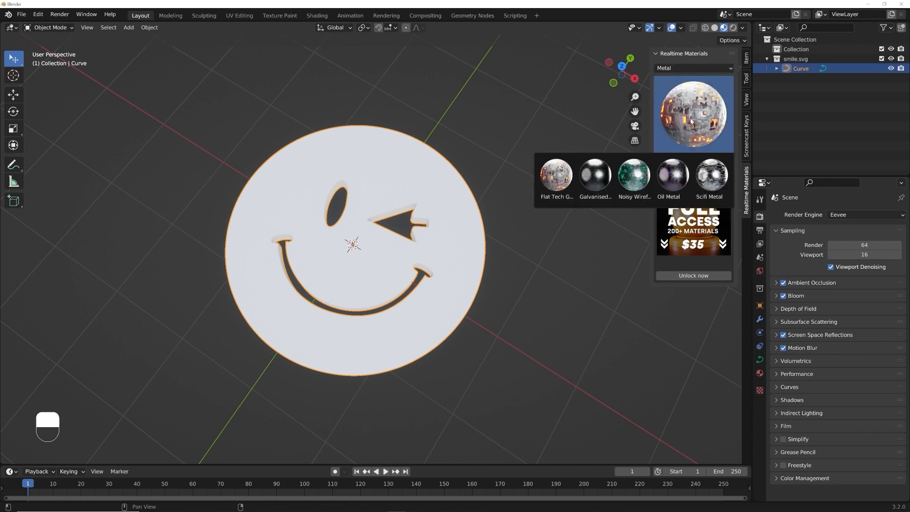
{"action": "left_click", "coordinate": [687, 121]}
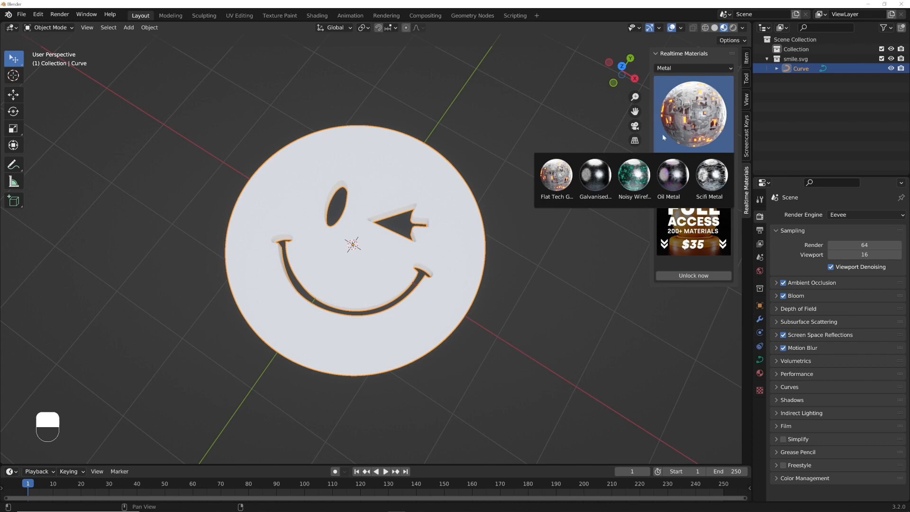
{"action": "left_click", "coordinate": [590, 188]}
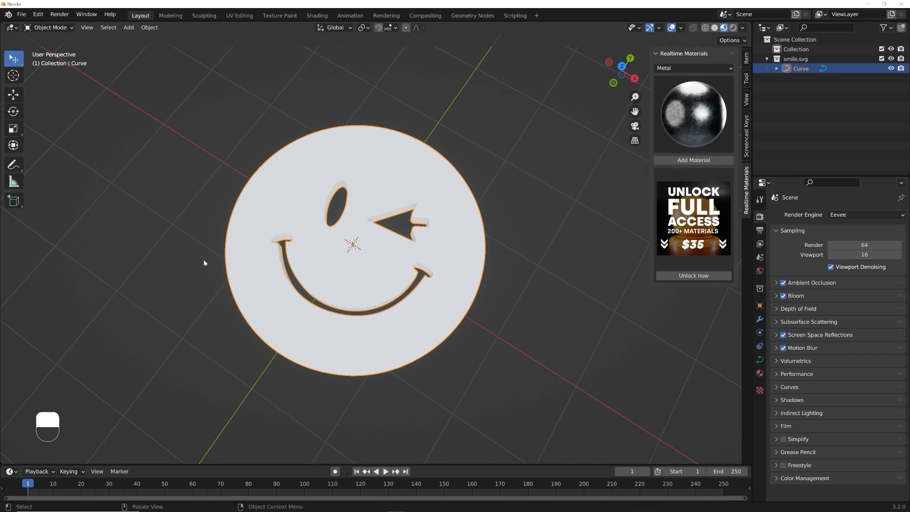
{"action": "left_click", "coordinate": [695, 161]}
Step: Set the Galvanised steel material's Shape to 200
{"action": "middle_click_drag", "start_coordinate": [384, 246], "coordinate": [400, 349]}
{"action": "scroll", "coordinate": [405, 347], "scroll_direction": "up", "scroll_amount": 5}
{"action": "scroll", "coordinate": [405, 347], "scroll_direction": "down", "scroll_amount": 5}
{"action": "middle_click_drag", "start_coordinate": [468, 295], "coordinate": [433, 277]}
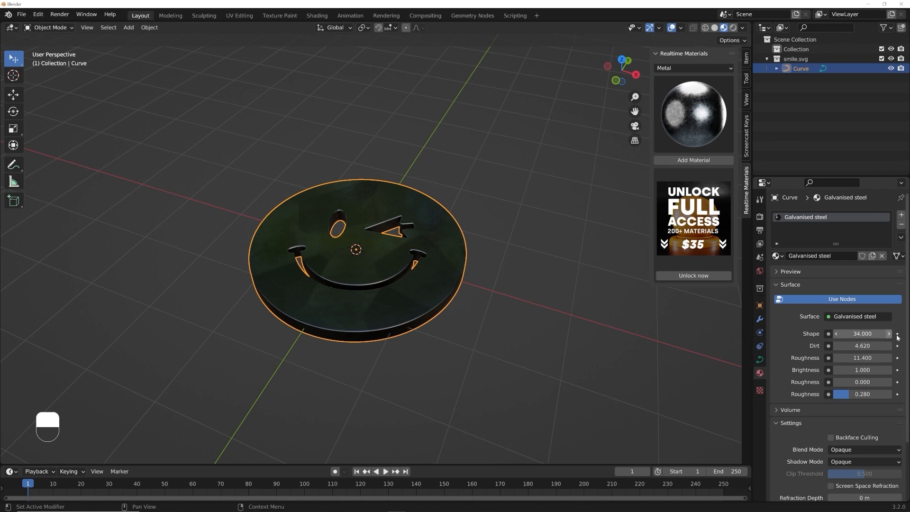
{"action": "left_click", "coordinate": [861, 334]}
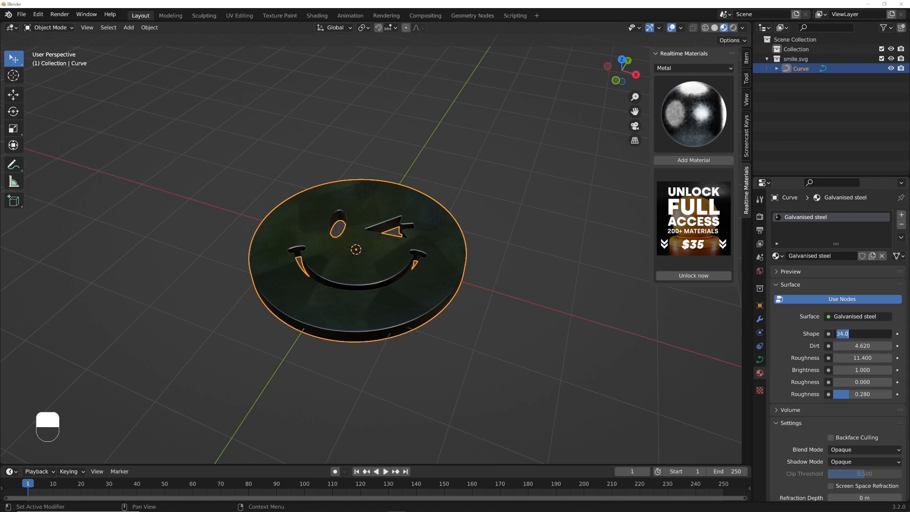
{"action": "type", "text": "00"}
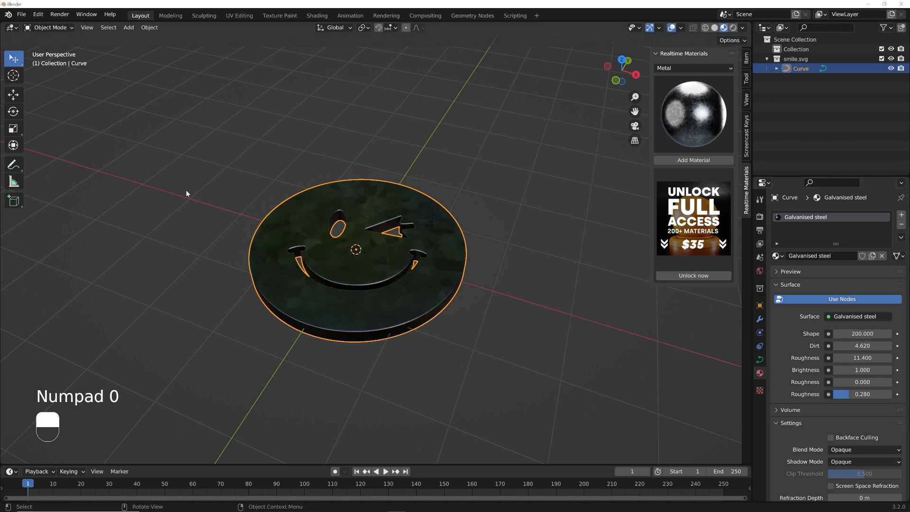
Step: Try applying the smiley curve's scale, and undo it
{"action": "middle_click_drag", "start_coordinate": [266, 160], "coordinate": [272, 267]}
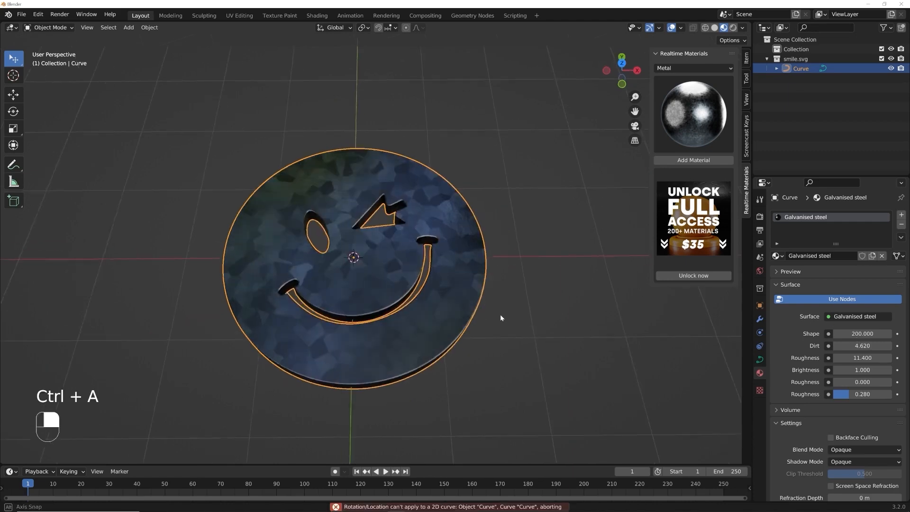
{"action": "key", "text": "ctrl+a"}
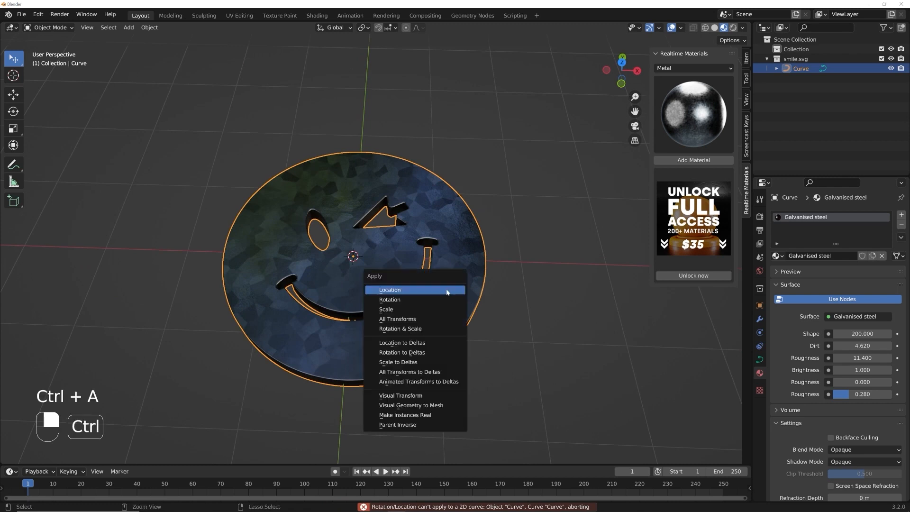
{"action": "left_click", "coordinate": [401, 309]}
{"action": "key", "text": "ctrl+z"}
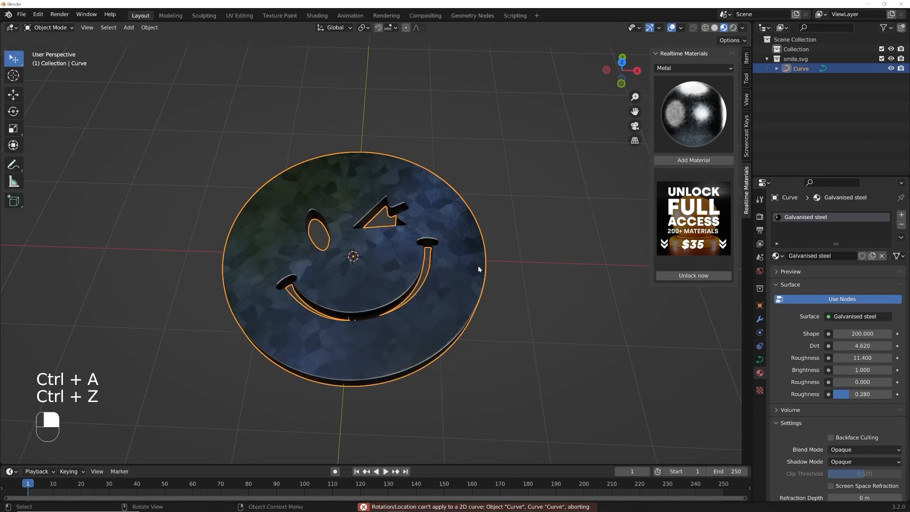
Step: Apply the smiley curve's scale
{"action": "middle_click_drag", "start_coordinate": [433, 274], "coordinate": [328, 337]}
{"action": "middle_click_drag", "start_coordinate": [291, 274], "coordinate": [466, 286]}
{"action": "key", "text": "ctrl+a"}
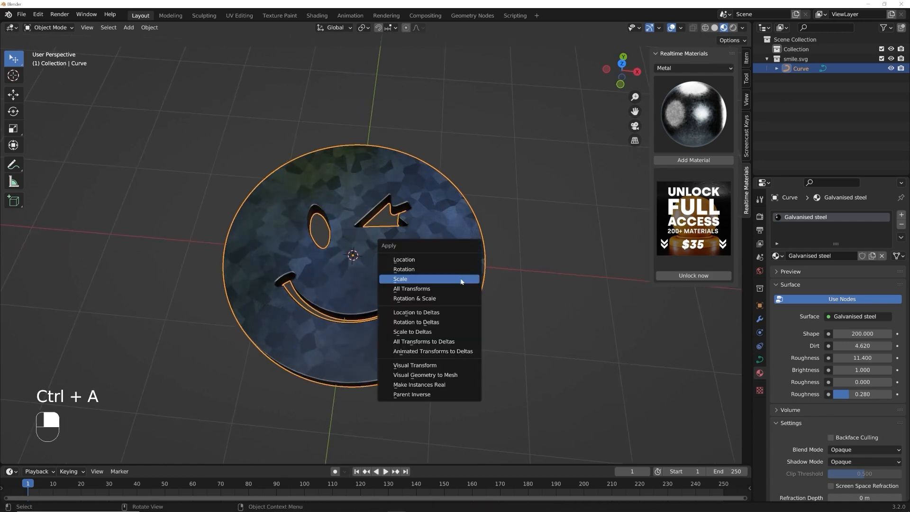
{"action": "left_click", "coordinate": [461, 280]}
Step: Set the Galvanised steel material's Shape to 50
{"action": "left_click", "coordinate": [853, 334]}
{"action": "type", "text": "50"}
{"action": "key", "text": "Return"}
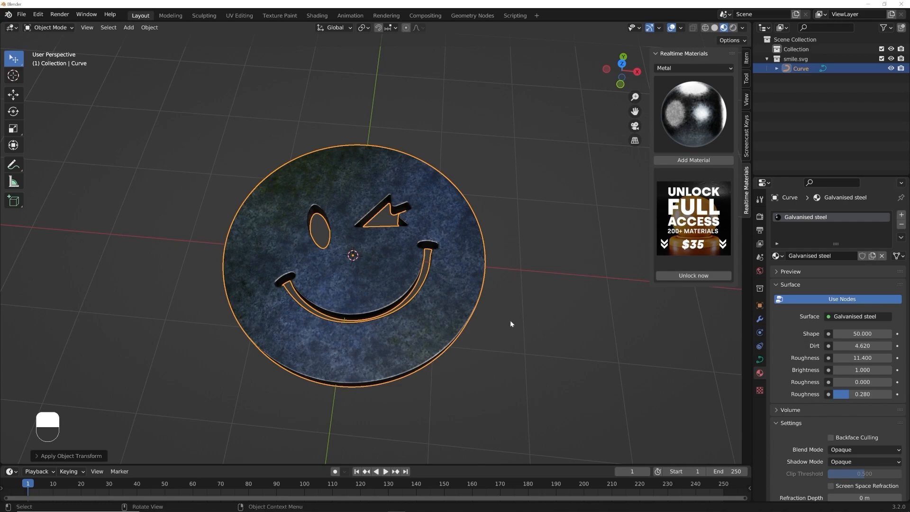
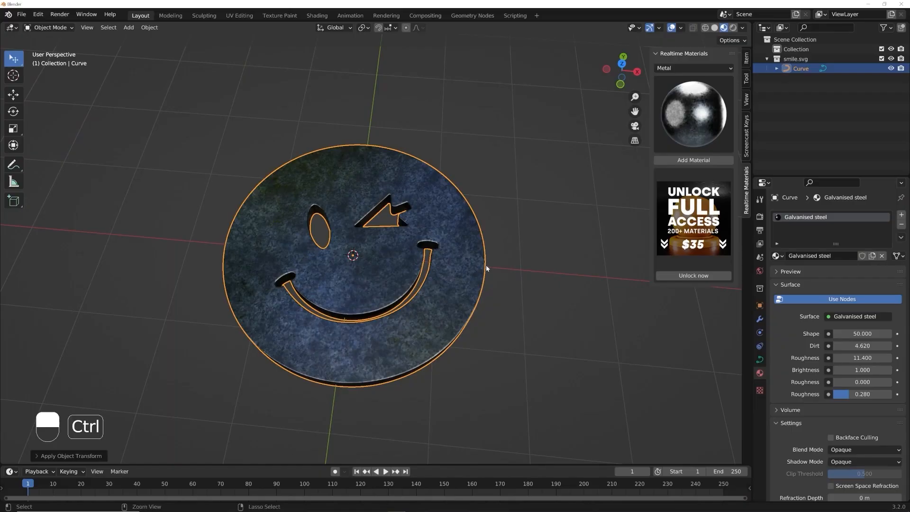
Step: Apply the smiley curve's scale again and set the Galvanised steel material's Shape to 30
{"action": "key", "text": "ctrl+a"}
{"action": "left_click", "coordinate": [487, 266]}
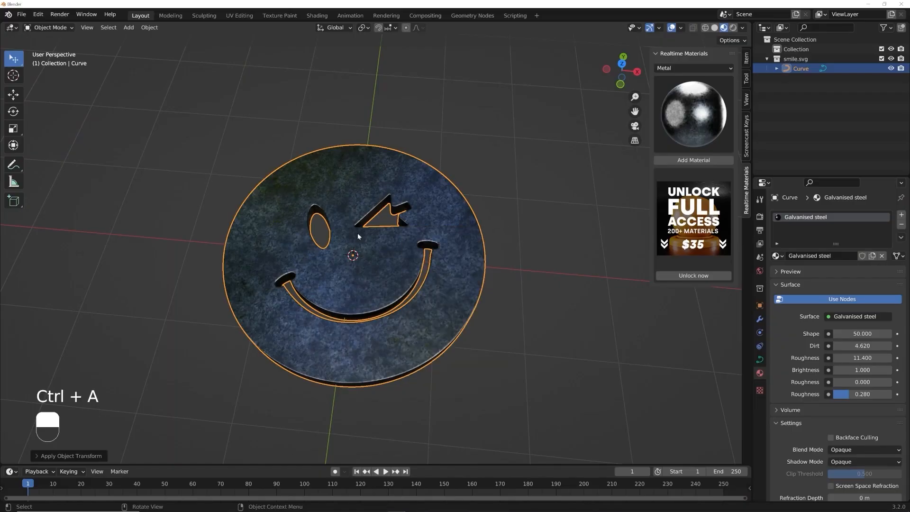
{"action": "double_click", "coordinate": [860, 333]}
{"action": "type", "text": "30"}
{"action": "key", "text": "Return"}
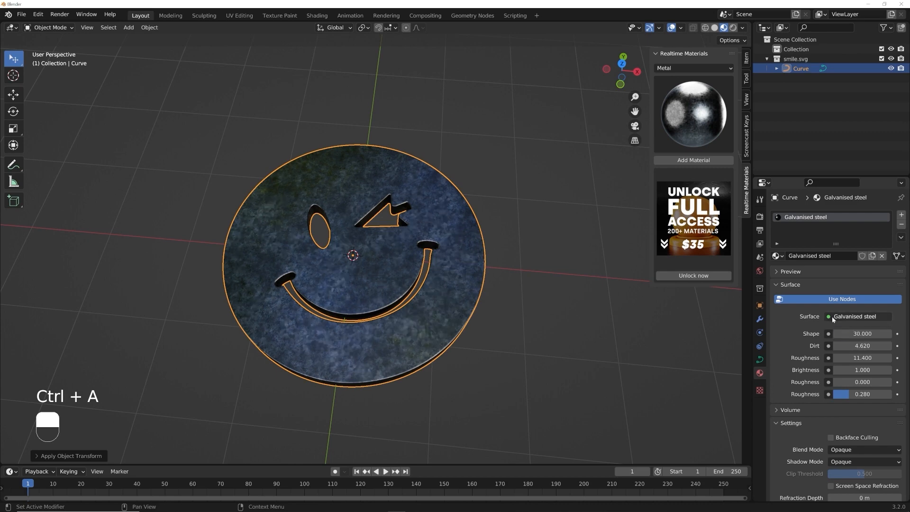
Step: Lower the last of the Galvanised steel material's Roughness values to 0
{"action": "middle_click_drag", "start_coordinate": [553, 398], "coordinate": [504, 318]}
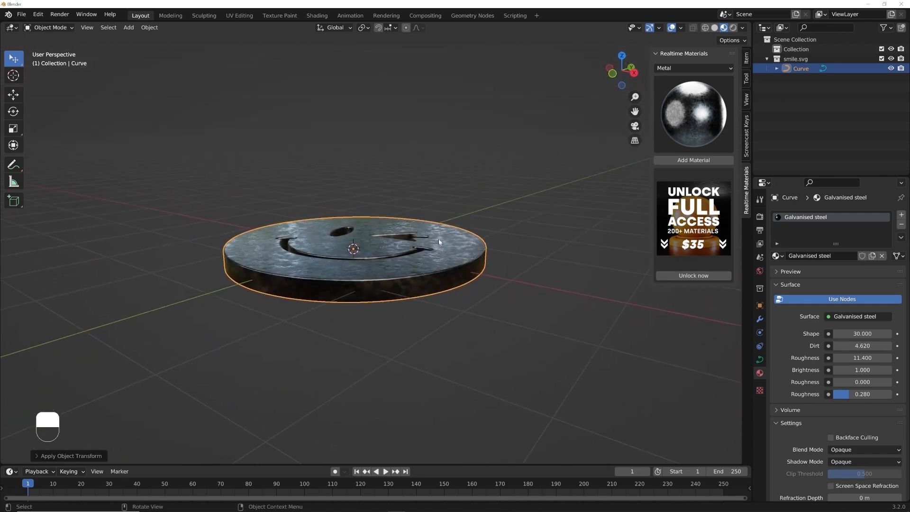
{"action": "scroll", "coordinate": [363, 237], "scroll_direction": "up", "scroll_amount": 4}
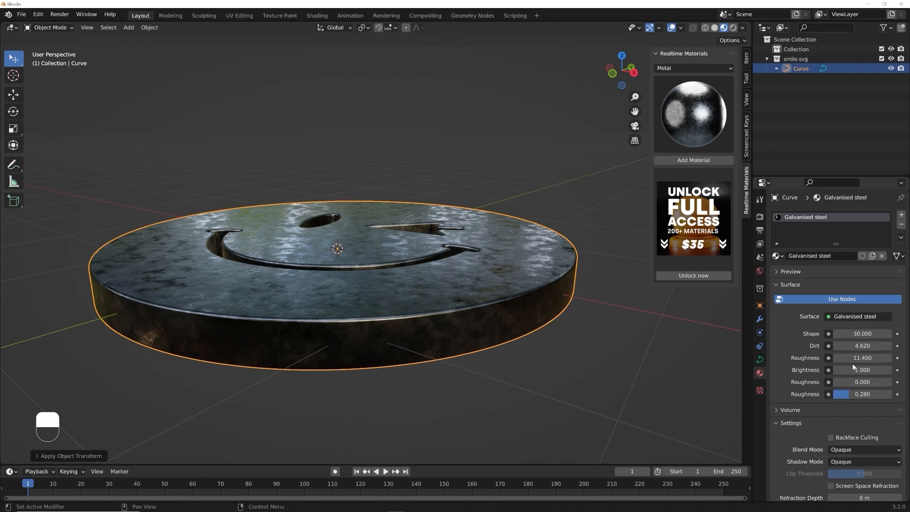
{"action": "mouse_move", "coordinate": [860, 382]}
{"action": "left_mouse_down"}
{"action": "mouse_move", "coordinate": [892, 382]}
{"action": "mouse_move", "coordinate": [833, 383]}
{"action": "mouse_move", "coordinate": [849, 396]}
{"action": "left_mouse_up"}
{"action": "middle_click_drag", "start_coordinate": [532, 341], "coordinate": [547, 402]}
{"action": "mouse_move", "coordinate": [536, 337]}
{"action": "middle_mouse_down"}
{"action": "mouse_move", "coordinate": [517, 309]}
{"action": "mouse_move", "coordinate": [538, 337]}
{"action": "middle_mouse_up"}
{"action": "scroll", "coordinate": [540, 332], "scroll_direction": "up", "scroll_amount": 4}
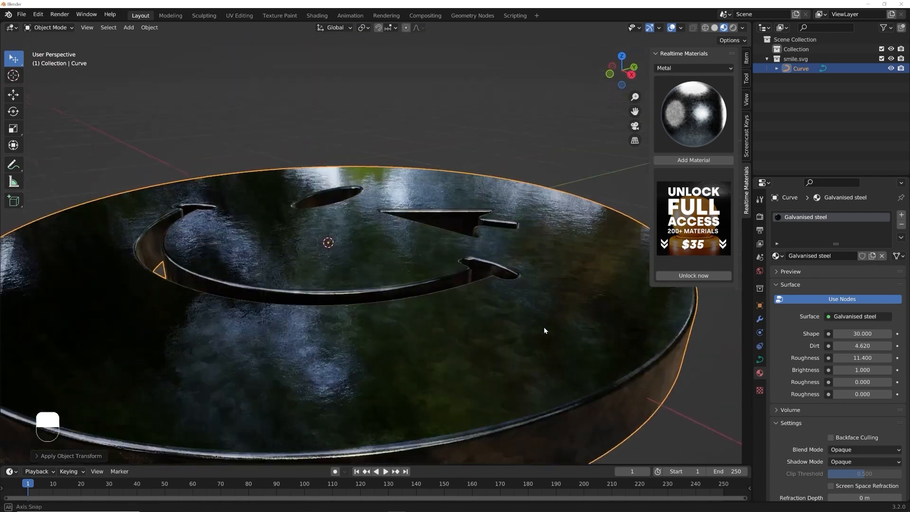
Step: Set the Galvanised steel material's three Roughness values, in listed order, to 4.8, 1 and 0.232
{"action": "left_click_drag", "start_coordinate": [848, 382], "coordinate": [891, 382]}
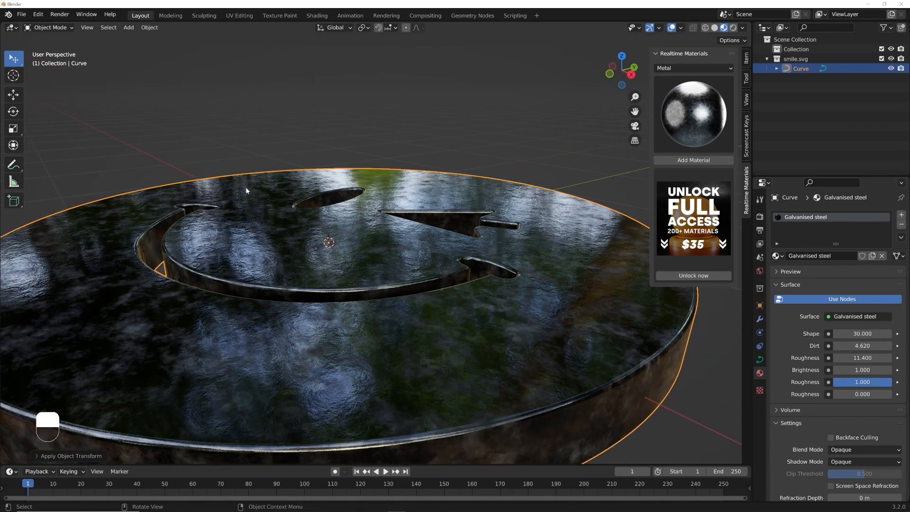
{"action": "left_click_drag", "start_coordinate": [866, 394], "coordinate": [840, 393]}
{"action": "mouse_move", "coordinate": [863, 358]}
{"action": "left_mouse_down"}
{"action": "mouse_move", "coordinate": [848, 358]}
{"action": "mouse_move", "coordinate": [886, 358]}
{"action": "mouse_move", "coordinate": [829, 358]}
{"action": "left_mouse_up"}
{"action": "left_click_drag", "start_coordinate": [862, 394], "coordinate": [868, 394]}
{"action": "middle_click_drag", "start_coordinate": [556, 341], "coordinate": [401, 302]}
{"action": "scroll", "coordinate": [397, 281], "scroll_direction": "down", "scroll_amount": 4}
{"action": "scroll", "coordinate": [399, 335], "scroll_direction": "down", "scroll_amount": 3}
{"action": "scroll", "coordinate": [412, 289], "scroll_direction": "up", "scroll_amount": 5}
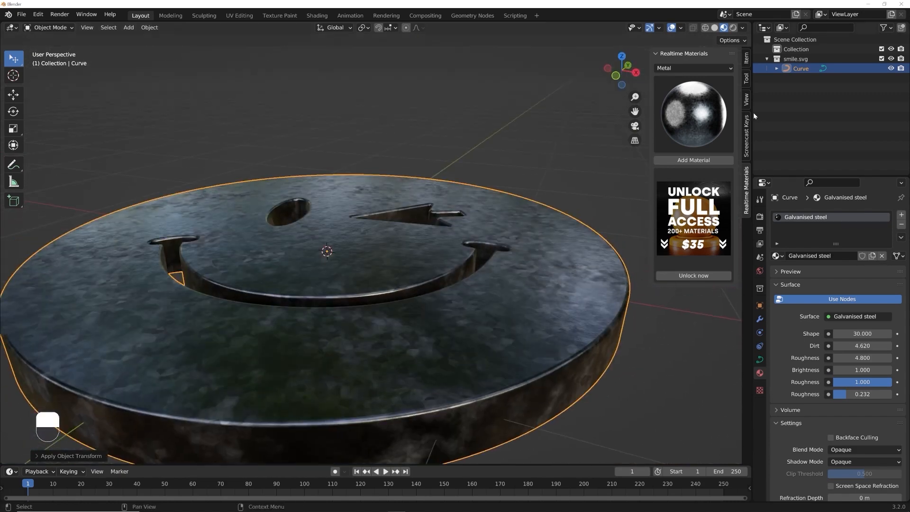
Step: Replace the smiley curve's material with Surface 2 from the Surfaces category of Realtime Materials
{"action": "left_click", "coordinate": [677, 69]}
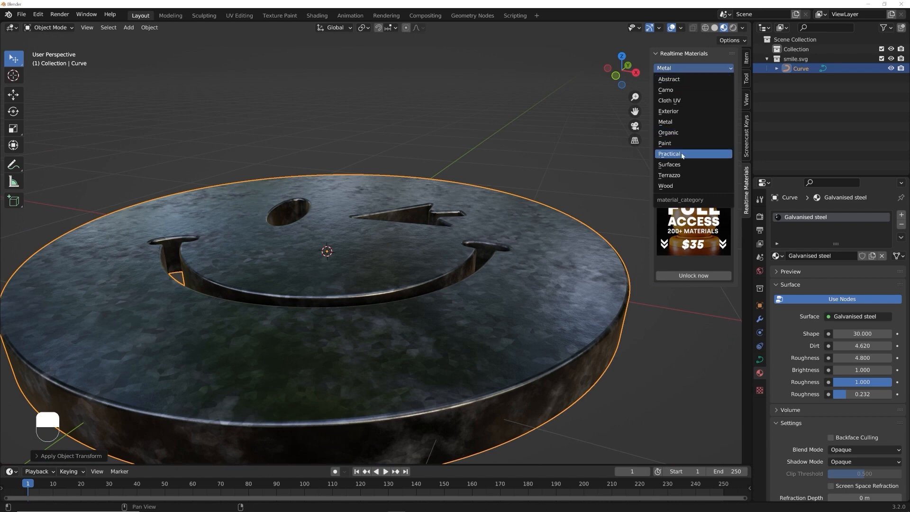
{"action": "left_click", "coordinate": [682, 154]}
{"action": "left_click", "coordinate": [682, 68]}
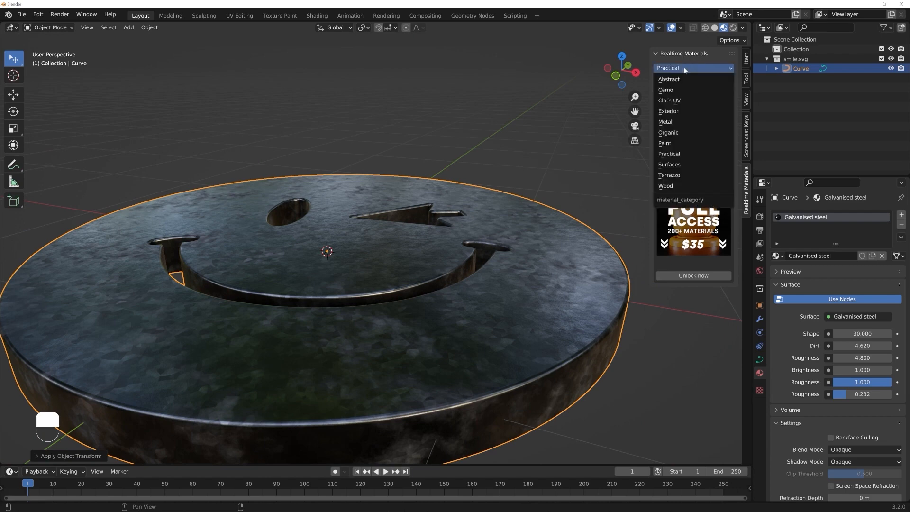
{"action": "left_click", "coordinate": [669, 164]}
{"action": "left_click", "coordinate": [671, 121]}
{"action": "left_click", "coordinate": [673, 175]}
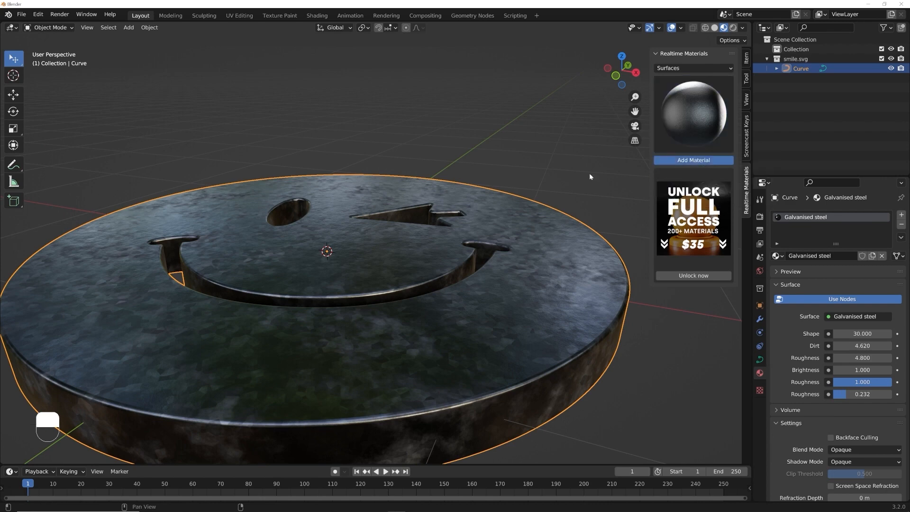
{"action": "left_click", "coordinate": [655, 162]}
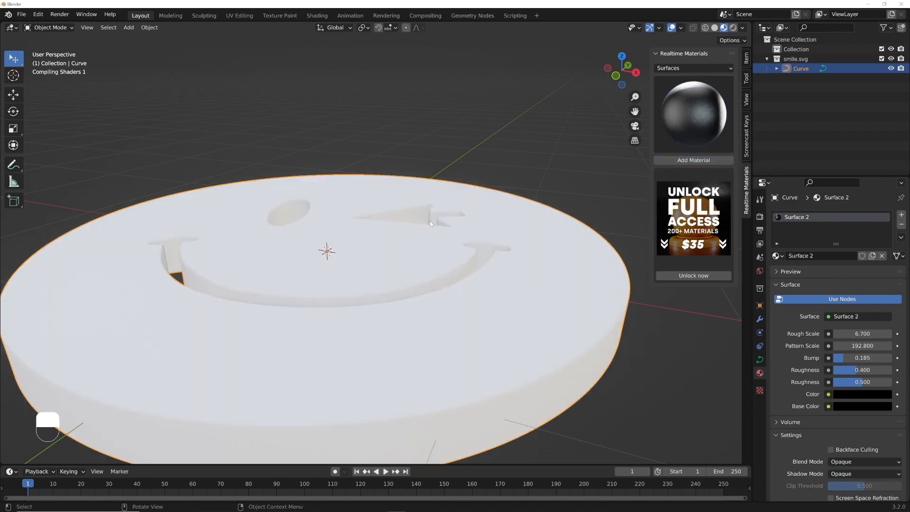
Step: Set the second Roughness value of the Surface 2 material to 0.144
{"action": "scroll", "coordinate": [340, 266], "scroll_direction": "down", "scroll_amount": 4}
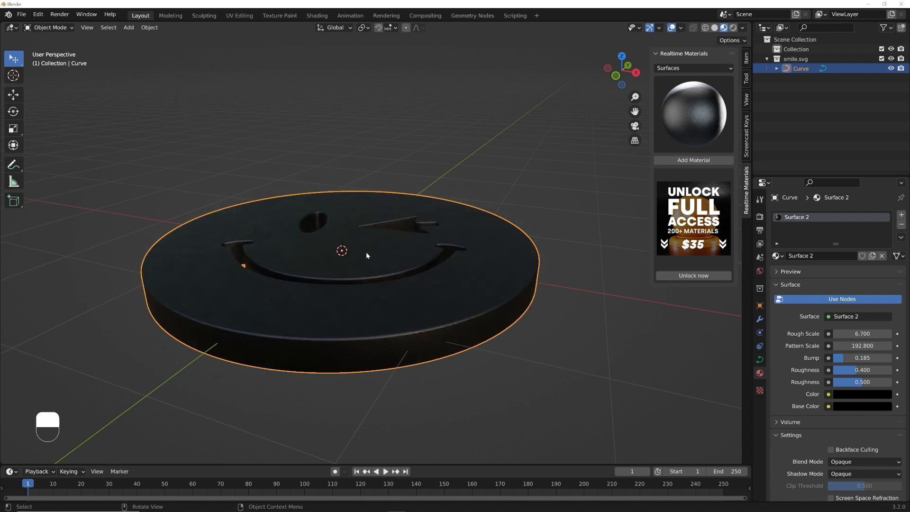
{"action": "middle_click_drag", "start_coordinate": [366, 252], "coordinate": [389, 343]}
{"action": "middle_click_drag", "start_coordinate": [496, 355], "coordinate": [255, 348]}
{"action": "middle_click_drag", "start_coordinate": [250, 292], "coordinate": [262, 308]}
{"action": "left_click_drag", "start_coordinate": [869, 382], "coordinate": [851, 382]}
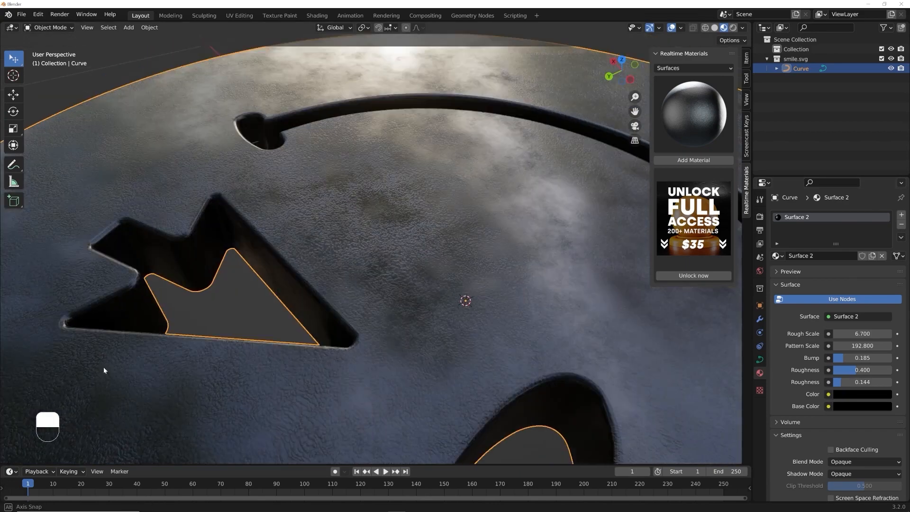
Step: Examine the Surface 2 material on the smiley curve from close up and from a distance
{"action": "middle_click_drag", "start_coordinate": [104, 367], "coordinate": [227, 361]}
{"action": "scroll", "coordinate": [300, 357], "scroll_direction": "down", "scroll_amount": 5}
{"action": "middle_click_drag", "start_coordinate": [374, 342], "coordinate": [448, 325]}
{"action": "scroll", "coordinate": [345, 313], "scroll_direction": "down", "scroll_amount": 6}
{"action": "scroll", "coordinate": [417, 368], "scroll_direction": "up", "scroll_amount": 5}
{"action": "scroll", "coordinate": [447, 299], "scroll_direction": "up", "scroll_amount": 3}
{"action": "scroll", "coordinate": [448, 299], "scroll_direction": "down", "scroll_amount": 5}
{"action": "left_click", "coordinate": [448, 325]}
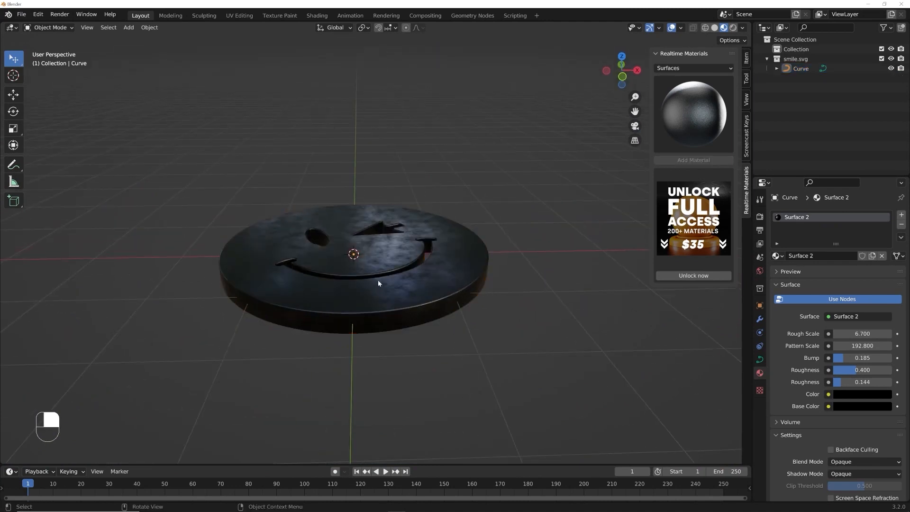
Step: Set the Rough Scale of the smiley curve's Surface 2 material to 2.750
{"action": "left_click", "coordinate": [376, 270]}
{"action": "left_click_drag", "start_coordinate": [863, 333], "coordinate": [818, 334], "text": "shift"}
{"action": "scroll", "coordinate": [422, 296], "scroll_direction": "up", "scroll_amount": 4}
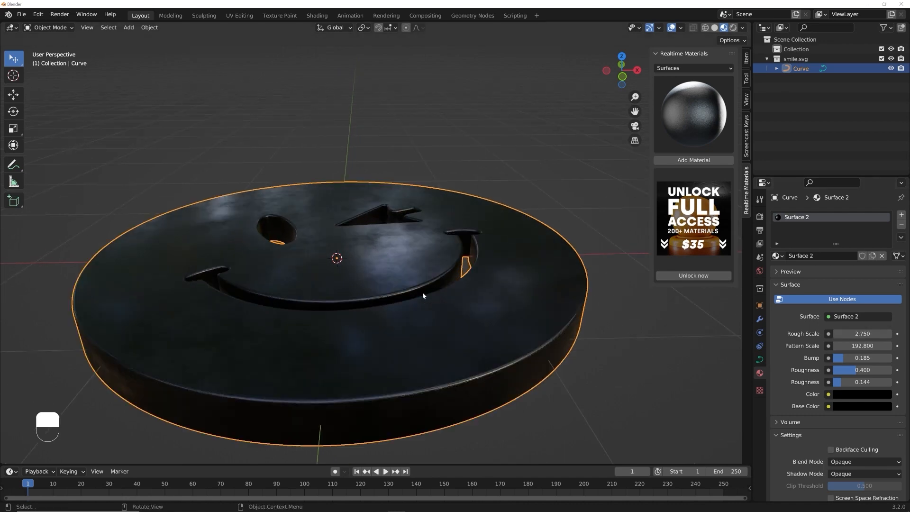
{"action": "scroll", "coordinate": [350, 281], "scroll_direction": "down", "scroll_amount": 3}
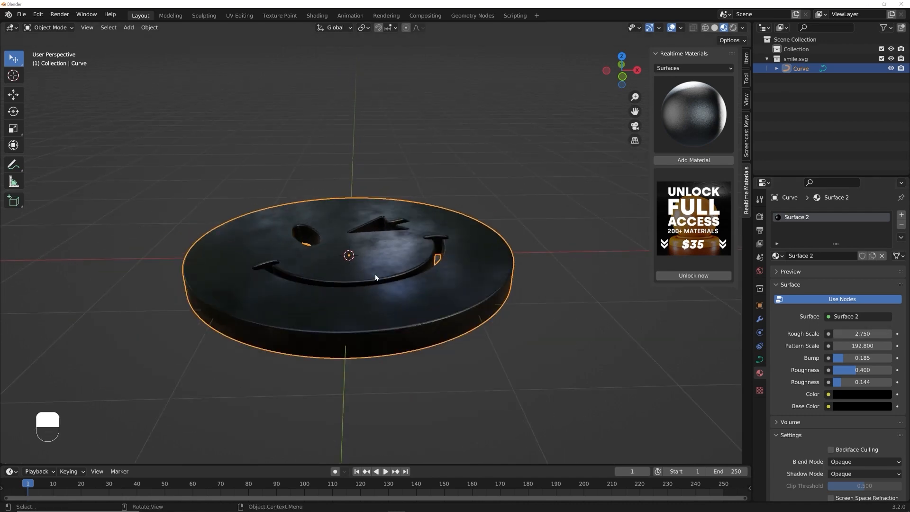
Step: Rotate the smiley curve about the global X axis so that it stands upright
{"action": "key", "text": "r"}
{"action": "key", "text": "x"}
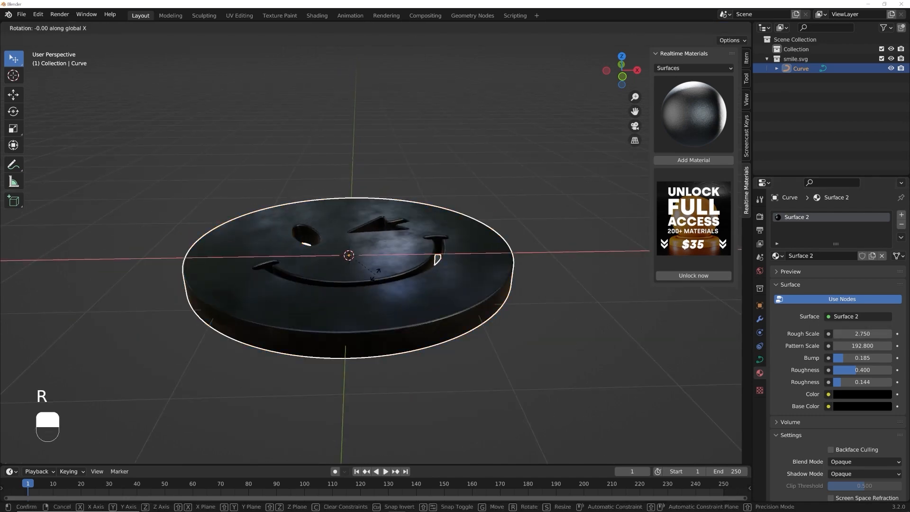
{"action": "left_click", "coordinate": [383, 263]}
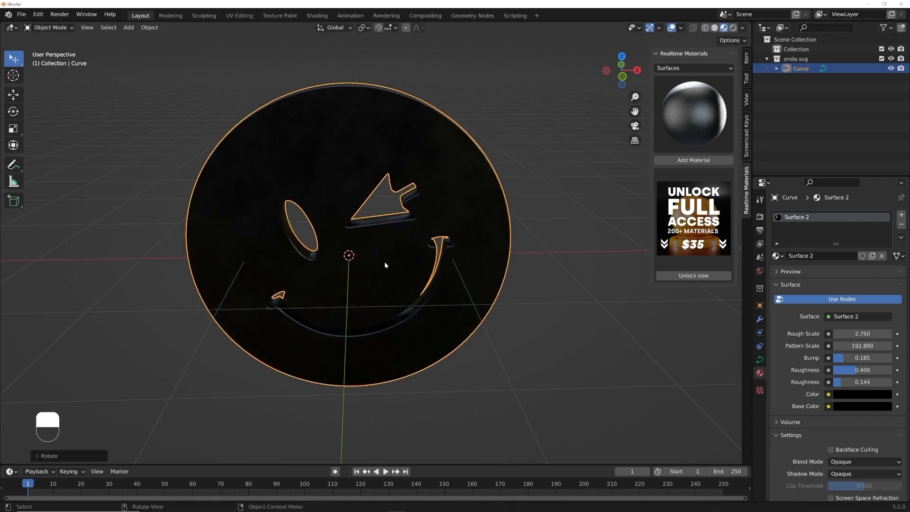
{"action": "middle_click_drag", "start_coordinate": [575, 298], "coordinate": [505, 301]}
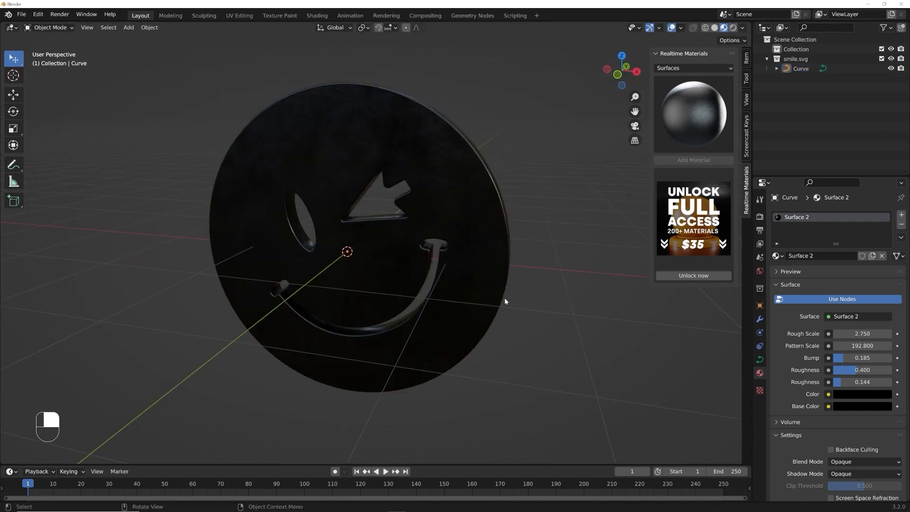
{"action": "left_click", "coordinate": [484, 281]}
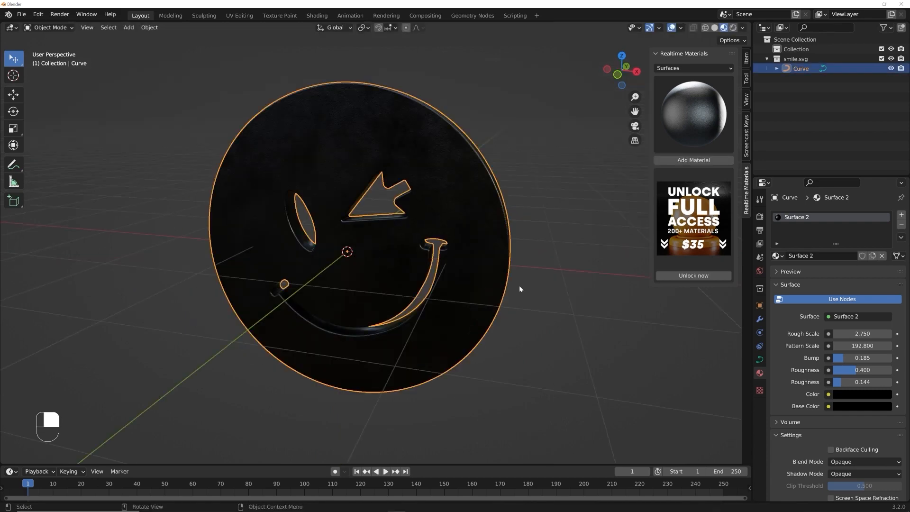
{"action": "key", "text": "r"}
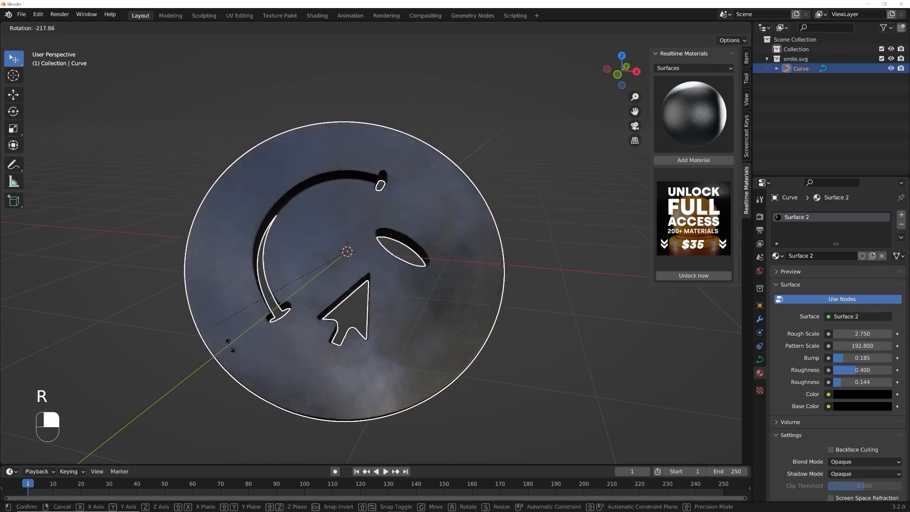
{"action": "right_click", "coordinate": [449, 324]}
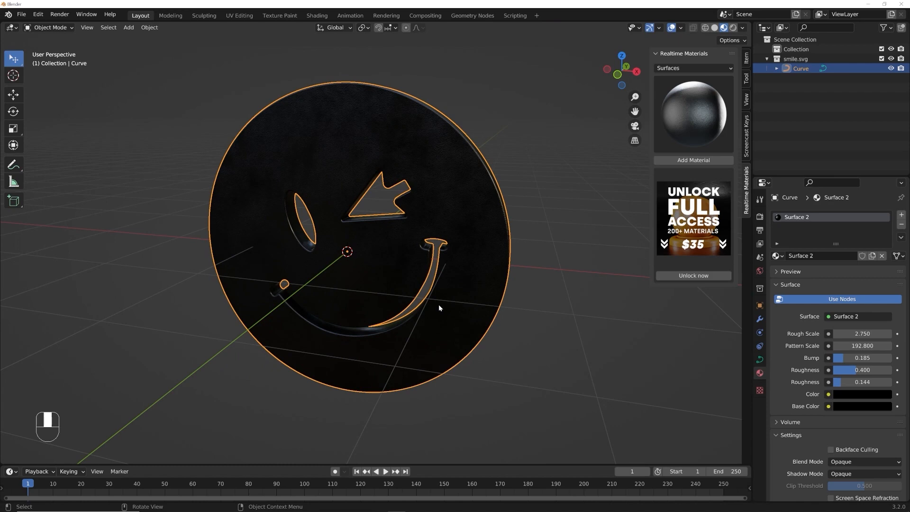
Step: Try scaling the smiley curve by a factor of 2 and undo the resize
{"action": "scroll", "coordinate": [525, 264], "scroll_direction": "down", "scroll_amount": 5}
{"action": "left_click", "coordinate": [534, 265]}
{"action": "left_click", "coordinate": [321, 239]}
{"action": "scroll", "coordinate": [421, 278], "scroll_direction": "up", "scroll_amount": 4}
{"action": "key", "text": "s"}
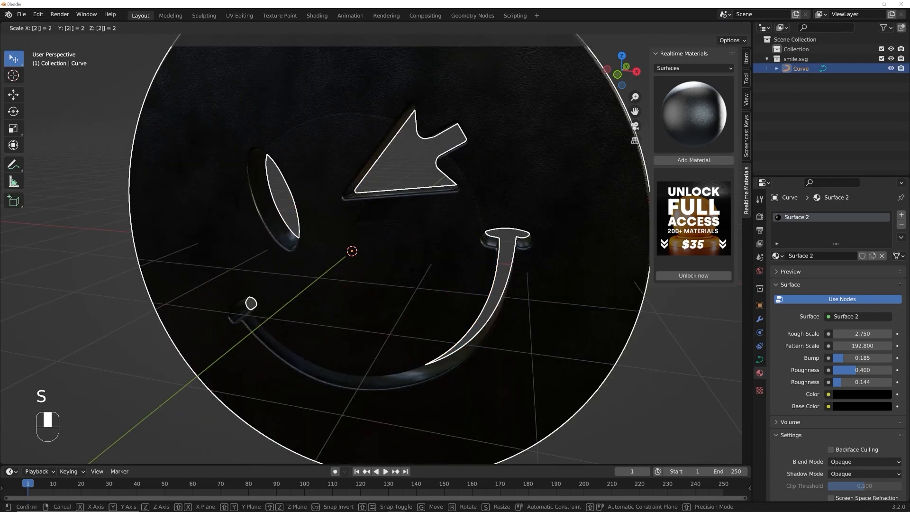
{"action": "left_click", "coordinate": [417, 271]}
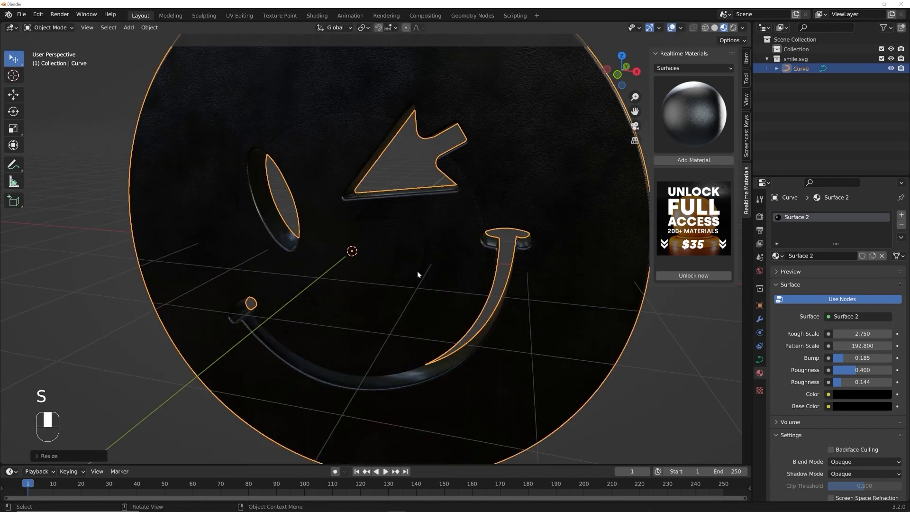
{"action": "key", "text": "ctrl+z"}
{"action": "key", "text": "r"}
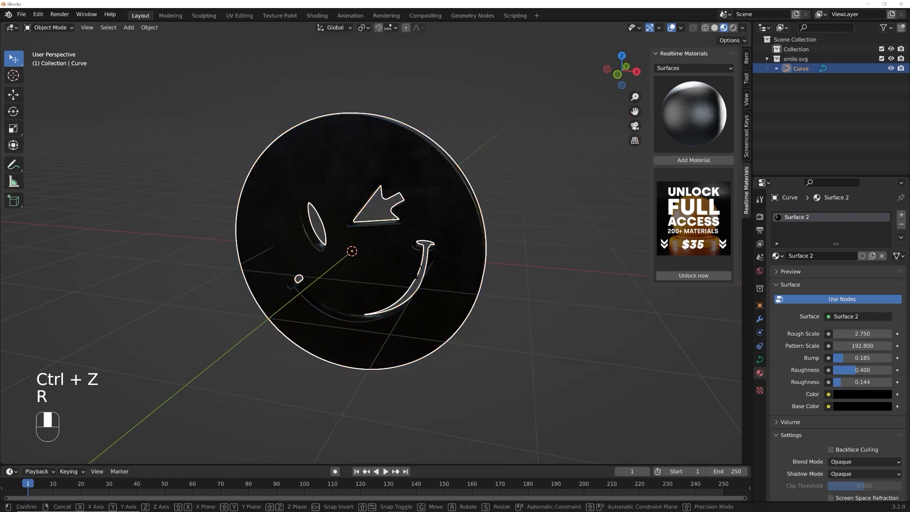
{"action": "left_click", "coordinate": [418, 274]}
{"action": "key", "text": "ctrl+z"}
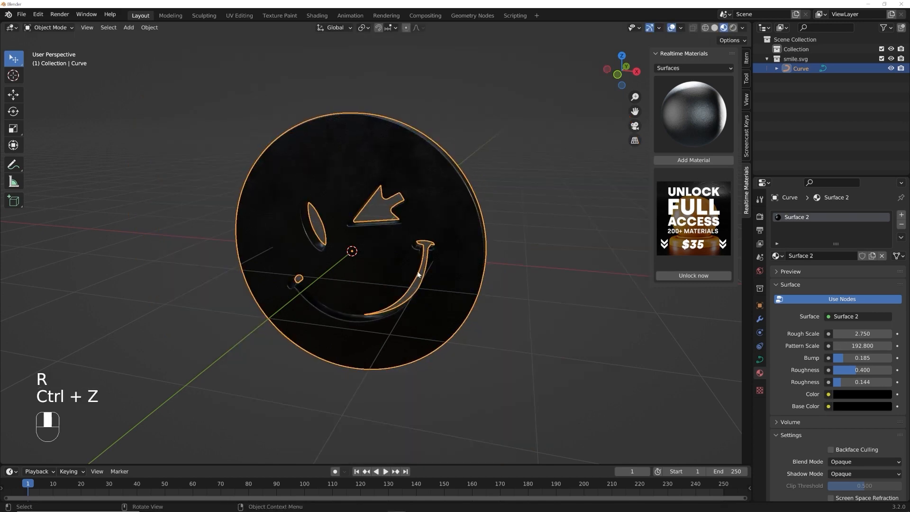
Step: Deselect the smiley curve and examine how its surface reflects light from the front, the sides and close up
{"action": "left_click", "coordinate": [551, 244]}
{"action": "middle_click_drag", "start_coordinate": [551, 243], "coordinate": [541, 266]}
{"action": "scroll", "coordinate": [485, 272], "scroll_direction": "up", "scroll_amount": 6}
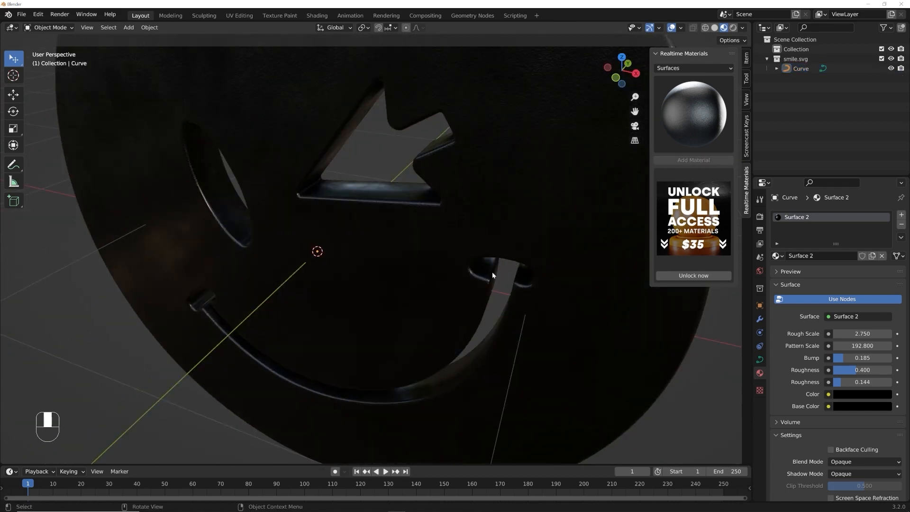
{"action": "scroll", "coordinate": [423, 302], "scroll_direction": "down", "scroll_amount": 6}
{"action": "middle_click_drag", "start_coordinate": [423, 303], "coordinate": [352, 273]}
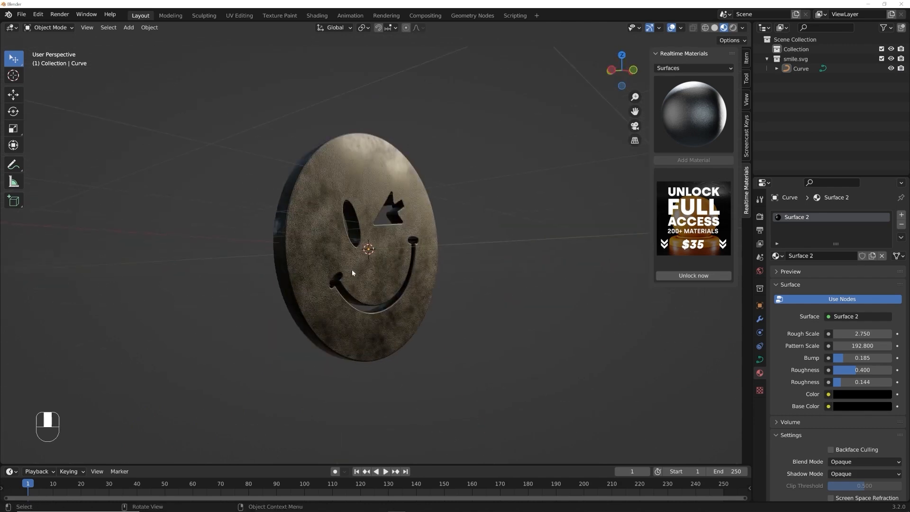
{"action": "scroll", "coordinate": [357, 272], "scroll_direction": "up", "scroll_amount": 5}
{"action": "middle_click_drag", "start_coordinate": [507, 272], "coordinate": [453, 278]}
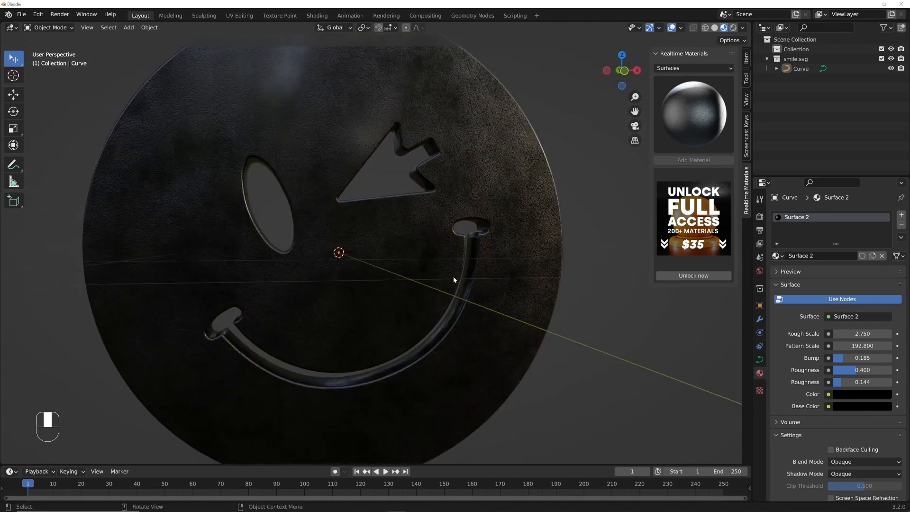
{"action": "scroll", "coordinate": [433, 284], "scroll_direction": "down", "scroll_amount": 5}
{"action": "scroll", "coordinate": [433, 284], "scroll_direction": "up", "scroll_amount": 5}
{"action": "middle_click_drag", "start_coordinate": [209, 198], "coordinate": [426, 261]}
{"action": "scroll", "coordinate": [368, 311], "scroll_direction": "down", "scroll_amount": 5}
{"action": "scroll", "coordinate": [440, 311], "scroll_direction": "up", "scroll_amount": 3}
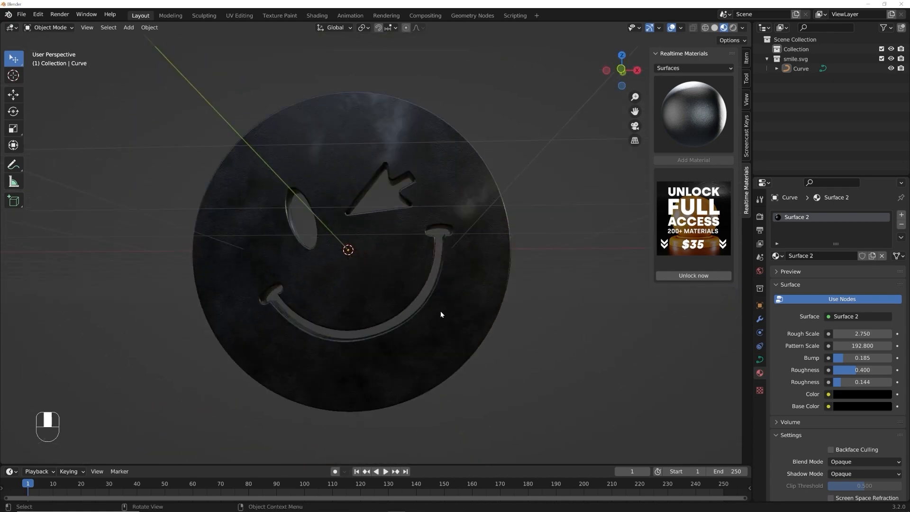
{"action": "scroll", "coordinate": [441, 314], "scroll_direction": "up", "scroll_amount": 2}
{"action": "scroll", "coordinate": [288, 274], "scroll_direction": "down", "scroll_amount": 3}
{"action": "middle_click_drag", "start_coordinate": [305, 260], "coordinate": [356, 286]}
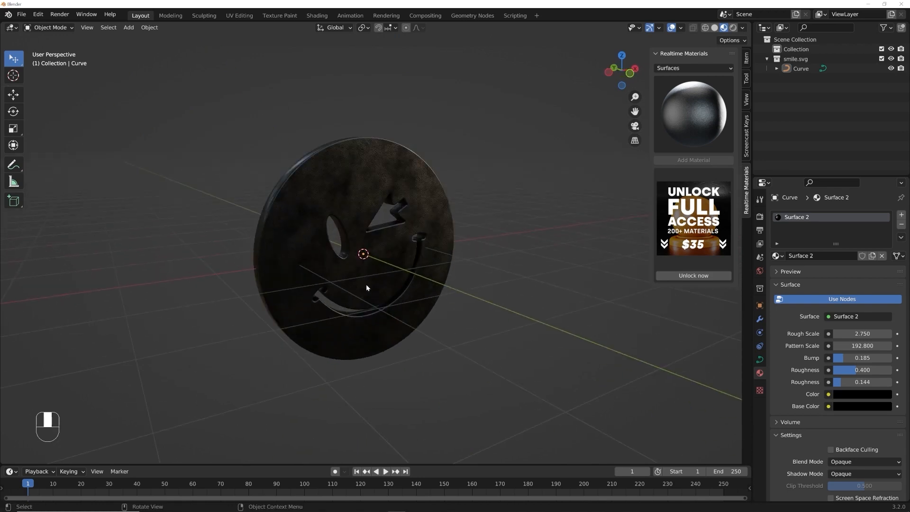
Step: Add a mesh plane at the 3D cursor and rotate it 90° about the X axis
{"action": "middle_click_drag", "start_coordinate": [442, 263], "coordinate": [464, 258]}
{"action": "key", "text": "shift+a"}
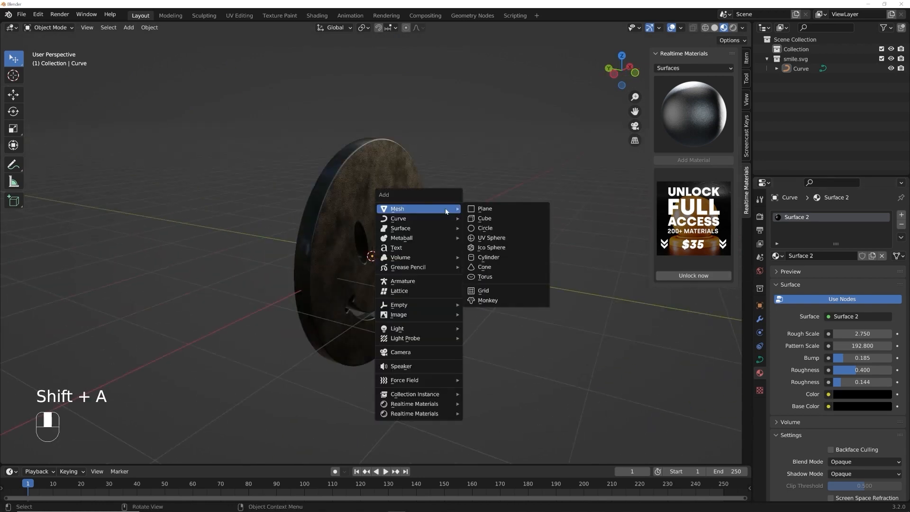
{"action": "key", "text": "shift+a"}
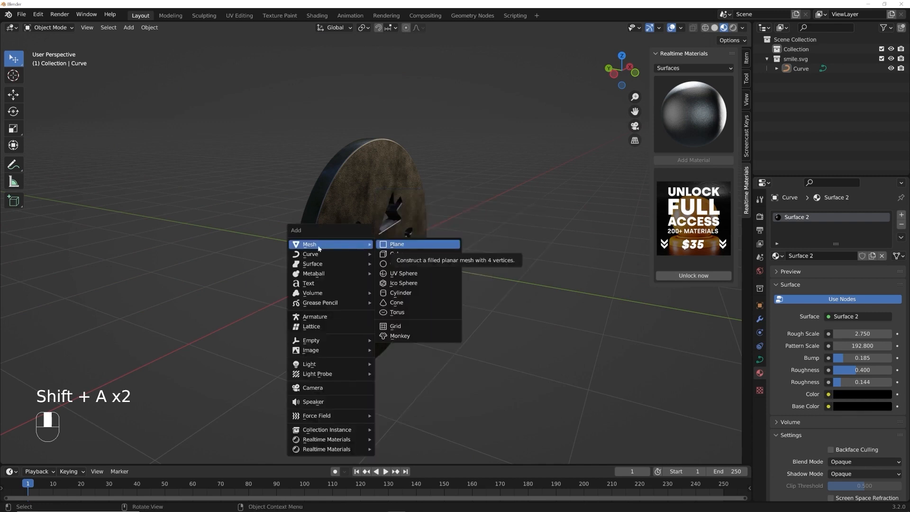
{"action": "left_click", "coordinate": [416, 245]}
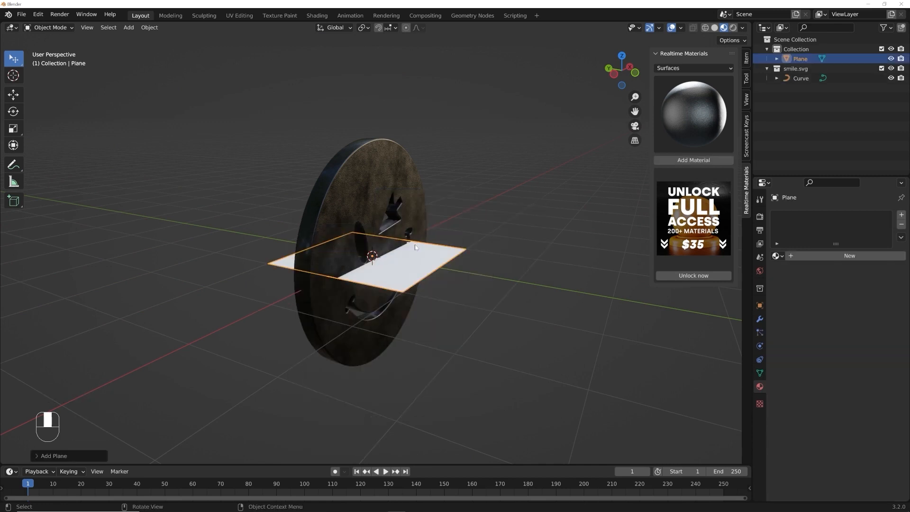
{"action": "key", "text": "r"}
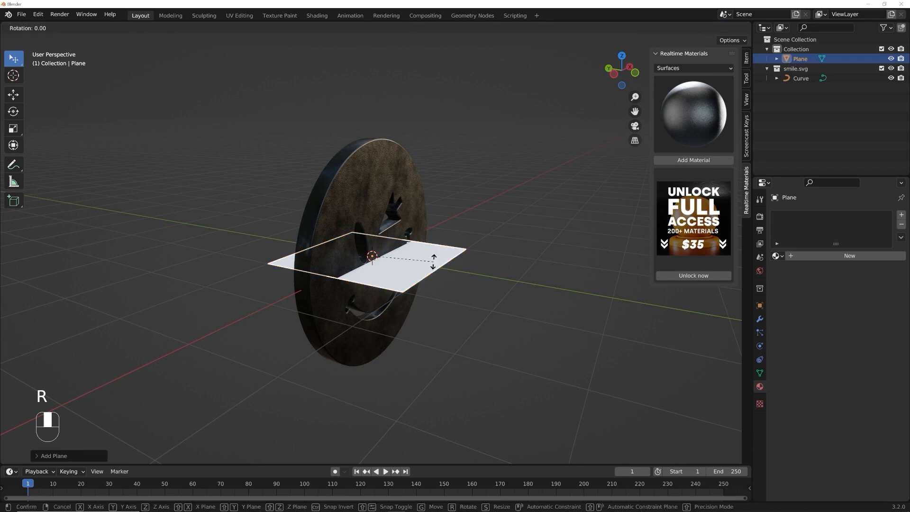
{"action": "type", "text": "x90"}
{"action": "key", "text": "Return"}
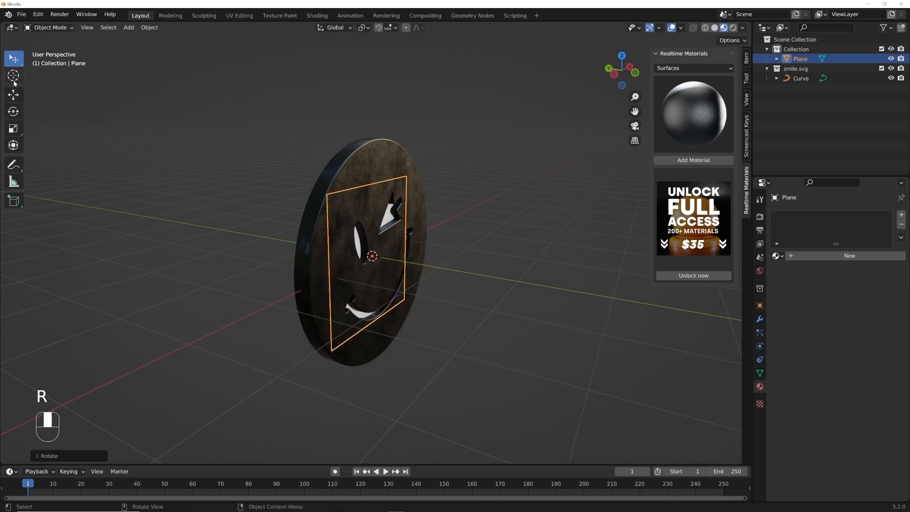
Step: Move the plane along the Y axis until it is well behind the smiley curve
{"action": "left_click", "coordinate": [15, 95]}
{"action": "middle_click_drag", "start_coordinate": [187, 191], "coordinate": [242, 197]}
{"action": "scroll", "coordinate": [356, 234], "scroll_direction": "down", "scroll_amount": 3}
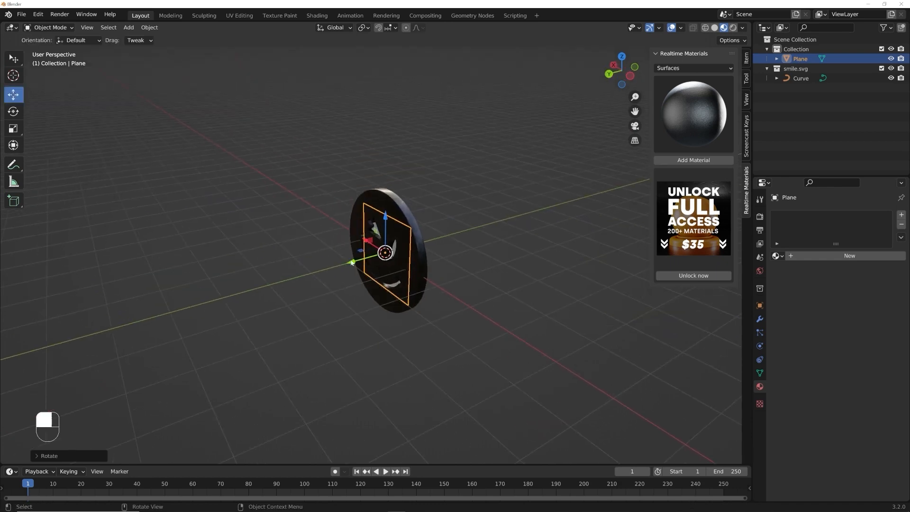
{"action": "scroll", "coordinate": [356, 258], "scroll_direction": "down", "scroll_amount": 4}
{"action": "scroll", "coordinate": [356, 258], "scroll_direction": "up", "scroll_amount": 3}
{"action": "scroll", "coordinate": [355, 257], "scroll_direction": "down", "scroll_amount": 3}
{"action": "scroll", "coordinate": [356, 255], "scroll_direction": "up", "scroll_amount": 3}
{"action": "scroll", "coordinate": [355, 259], "scroll_direction": "down", "scroll_amount": 3}
{"action": "left_click_drag", "start_coordinate": [342, 256], "coordinate": [141, 297]}
Step: Scale the plane up about 15 times so it forms a backdrop behind the smiley curve
{"action": "middle_click_drag", "start_coordinate": [356, 275], "coordinate": [417, 268]}
{"action": "scroll", "coordinate": [430, 273], "scroll_direction": "up", "scroll_amount": 5}
{"action": "scroll", "coordinate": [416, 267], "scroll_direction": "down", "scroll_amount": 2}
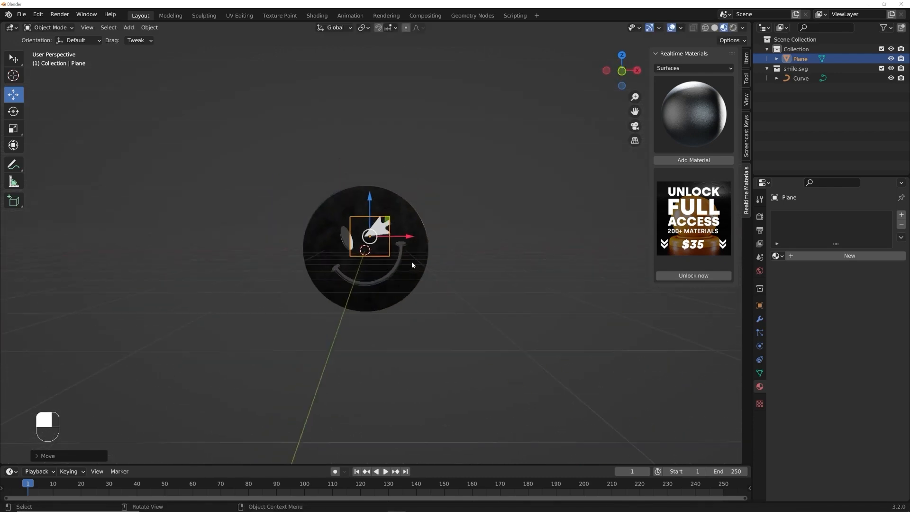
{"action": "key", "text": "s"}
{"action": "right_click", "coordinate": [294, 284]}
{"action": "key", "text": "s"}
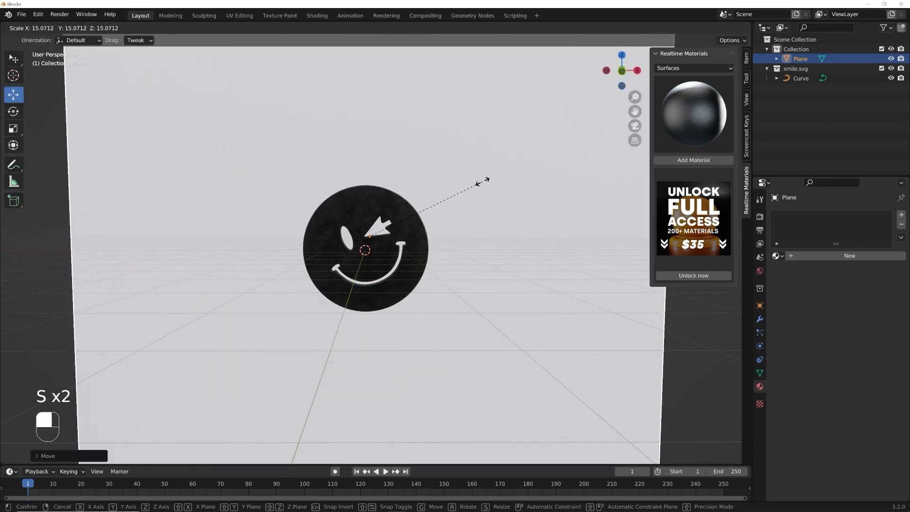
{"action": "left_click", "coordinate": [494, 217]}
{"action": "middle_click_drag", "start_coordinate": [495, 216], "coordinate": [526, 237]}
{"action": "scroll", "coordinate": [455, 237], "scroll_direction": "down", "scroll_amount": 6}
{"action": "scroll", "coordinate": [484, 264], "scroll_direction": "up", "scroll_amount": 2}
{"action": "scroll", "coordinate": [495, 267], "scroll_direction": "up", "scroll_amount": 2}
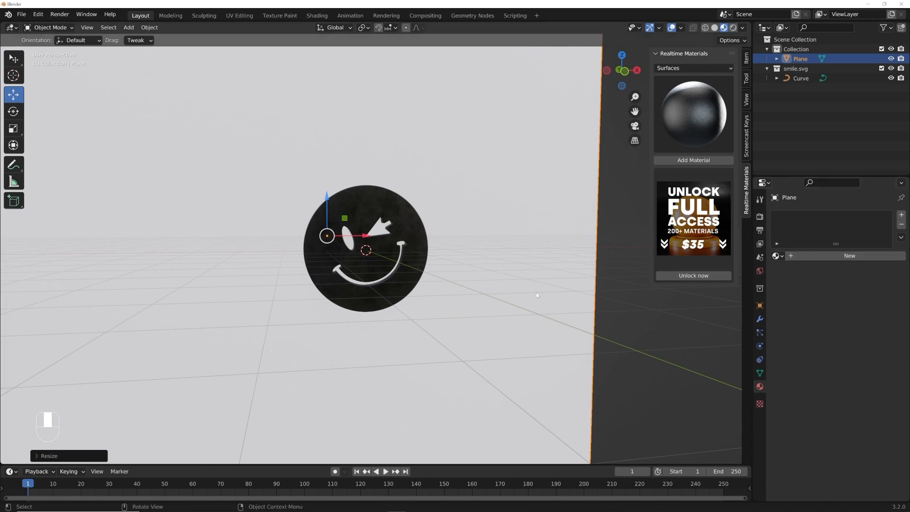
{"action": "scroll", "coordinate": [513, 286], "scroll_direction": "up", "scroll_amount": 1}
{"action": "scroll", "coordinate": [513, 286], "scroll_direction": "down", "scroll_amount": 5}
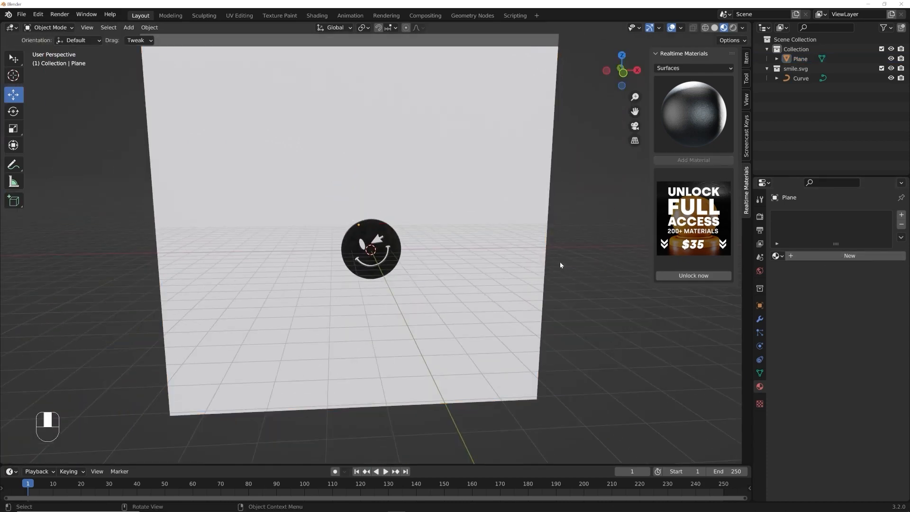
Step: Create a new material on the backdrop plane and set its Base Color to black
{"action": "scroll", "coordinate": [479, 154], "scroll_direction": "up", "scroll_amount": 3}
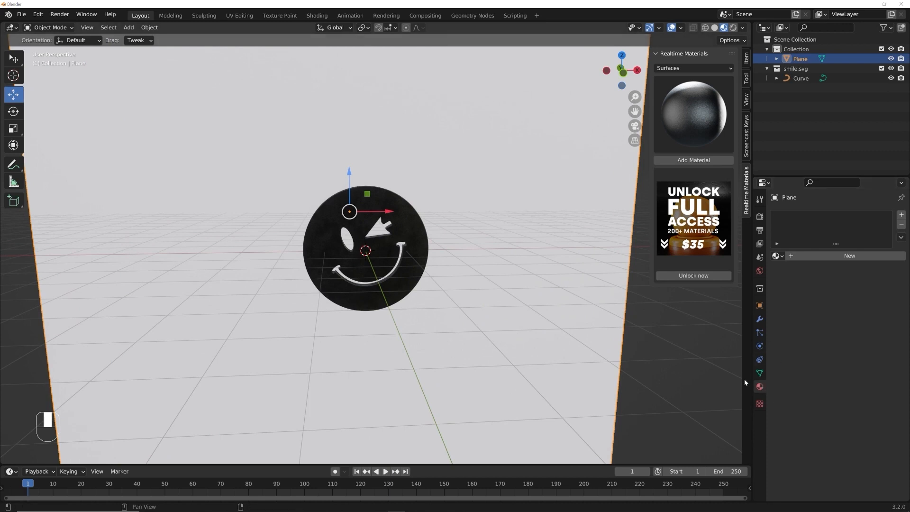
{"action": "left_click", "coordinate": [860, 256]}
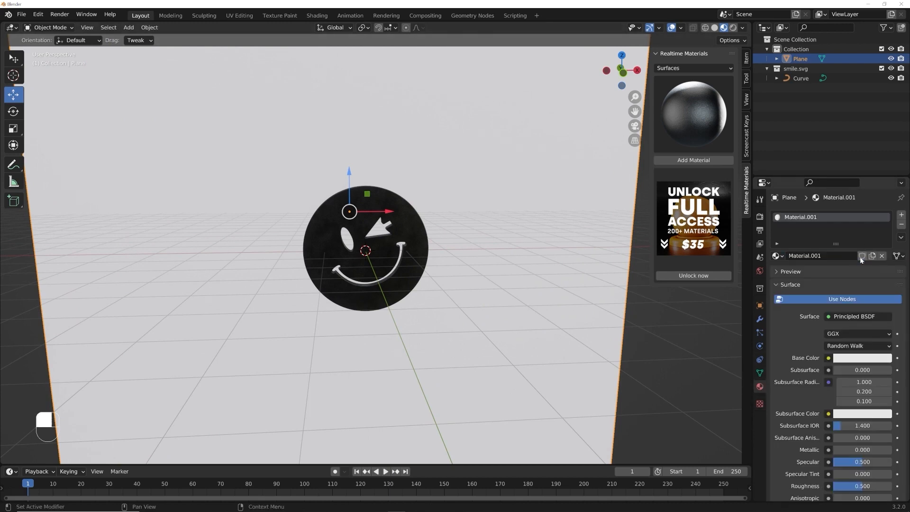
{"action": "left_click", "coordinate": [837, 358]}
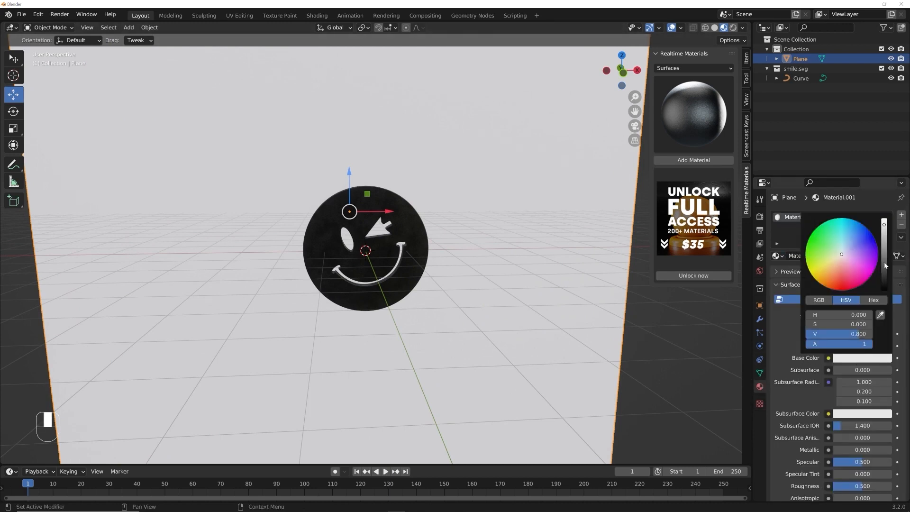
{"action": "left_click_drag", "start_coordinate": [885, 266], "coordinate": [884, 289]}
{"action": "middle_click_drag", "start_coordinate": [678, 368], "coordinate": [506, 300]}
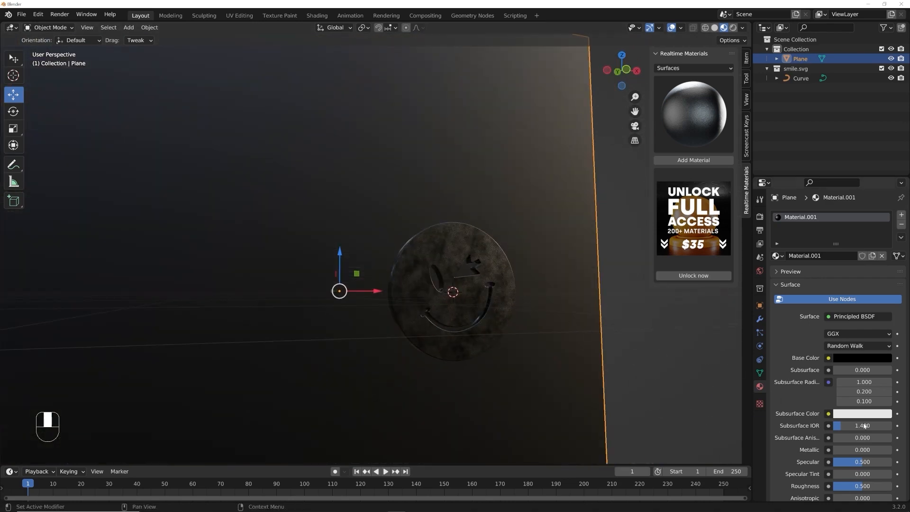
Step: Lower the Specular value of the backdrop plane's material to 0.156
{"action": "scroll", "coordinate": [864, 418], "scroll_direction": "down", "scroll_amount": 3}
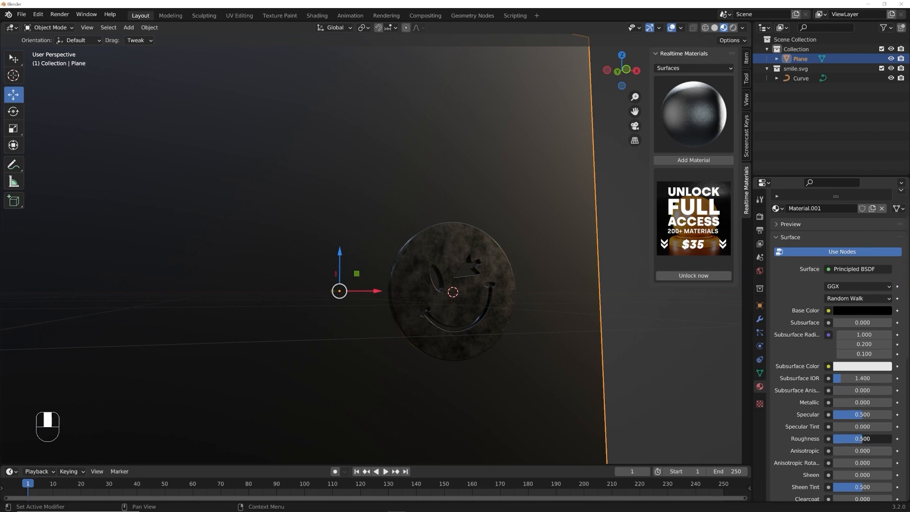
{"action": "key", "text": "ctrl+z"}
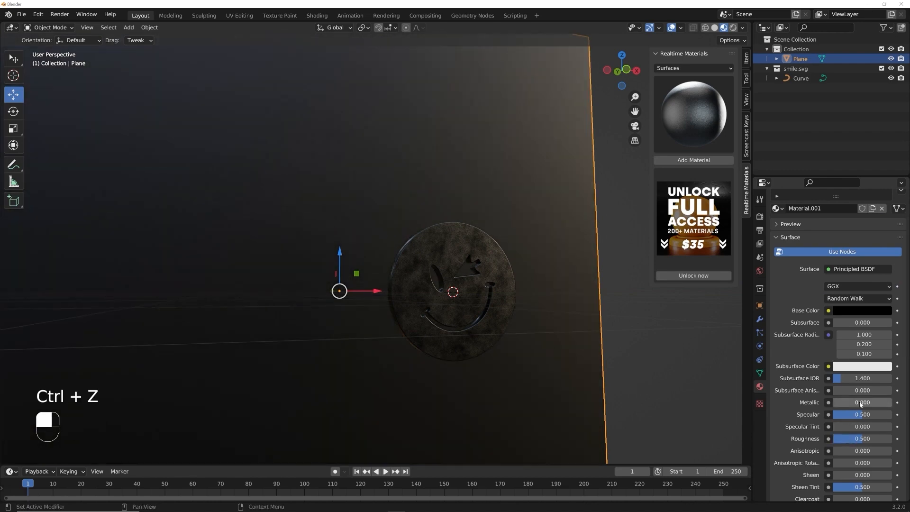
{"action": "left_click_drag", "start_coordinate": [872, 415], "coordinate": [832, 414]}
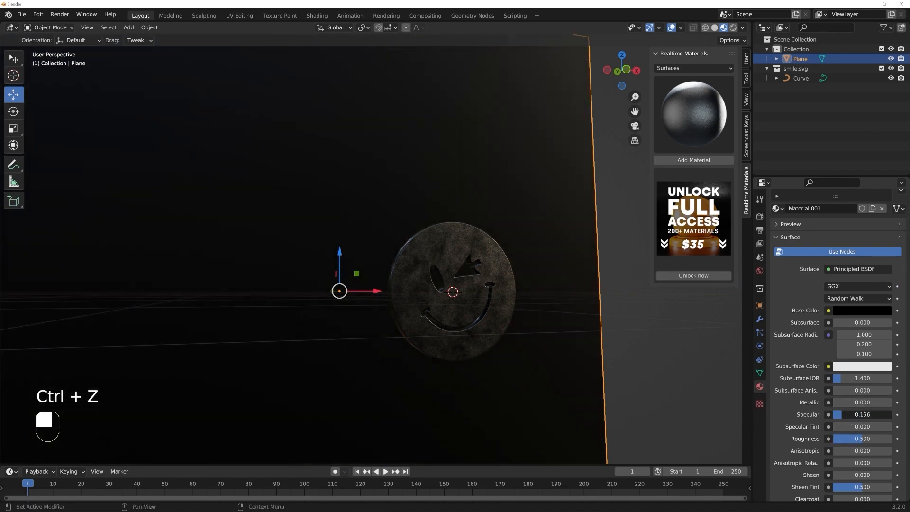
Step: Scale the backdrop plane up further so it covers more of the area behind the smiley curve
{"action": "middle_click_drag", "start_coordinate": [616, 336], "coordinate": [574, 334]}
{"action": "scroll", "coordinate": [571, 335], "scroll_direction": "down", "scroll_amount": 6}
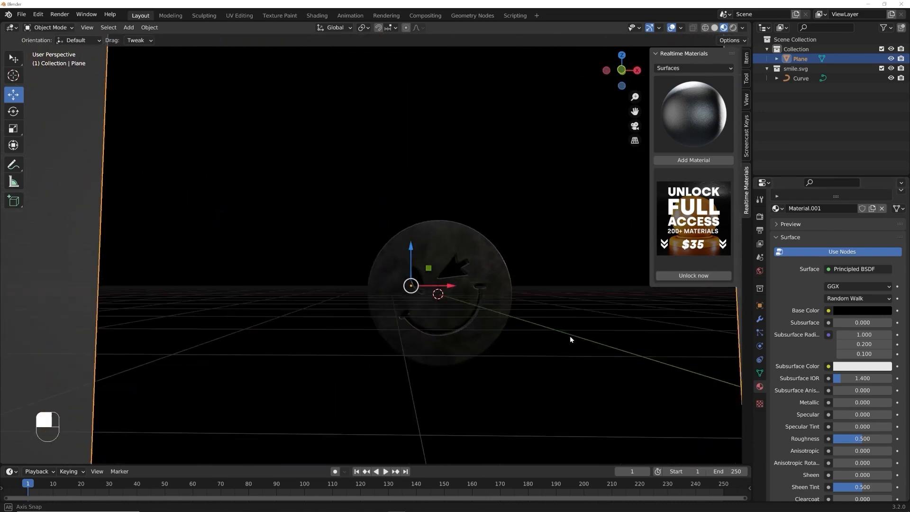
{"action": "key", "text": "s"}
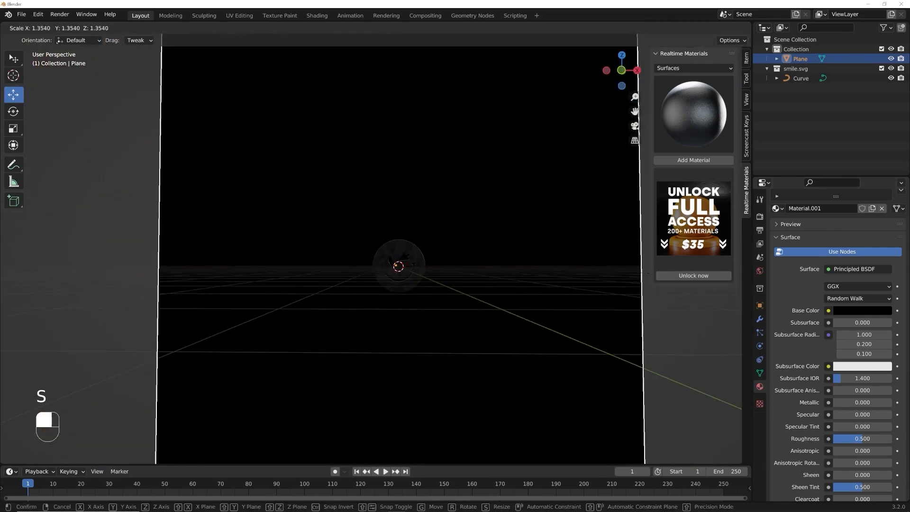
{"action": "left_click", "coordinate": [696, 279]}
Step: Examine the smiley curve against the enlarged black backdrop from angled viewpoints and from the front view, near and far
{"action": "middle_click_drag", "start_coordinate": [491, 286], "coordinate": [500, 309]}
{"action": "scroll", "coordinate": [499, 308], "scroll_direction": "up", "scroll_amount": 7}
{"action": "middle_click_drag", "start_coordinate": [567, 333], "coordinate": [536, 333]}
{"action": "scroll", "coordinate": [537, 333], "scroll_direction": "down", "scroll_amount": 7}
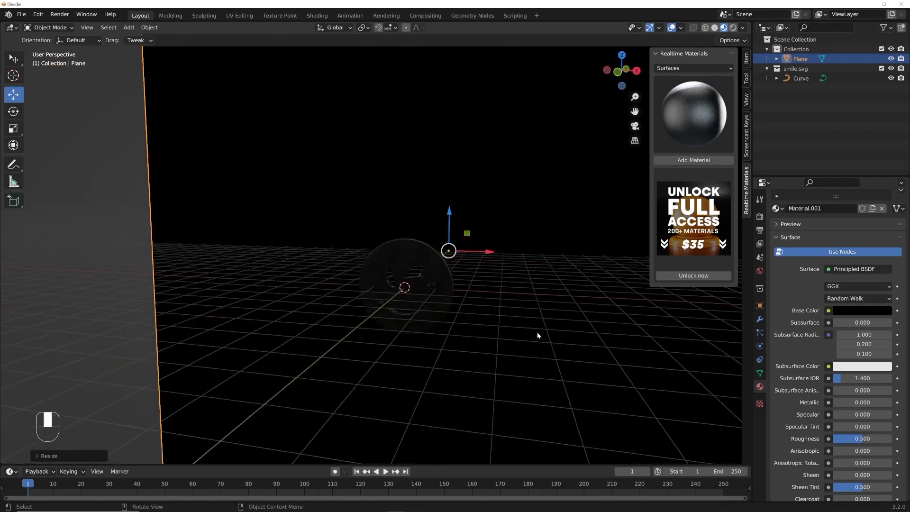
{"action": "scroll", "coordinate": [501, 327], "scroll_direction": "up", "scroll_amount": 7}
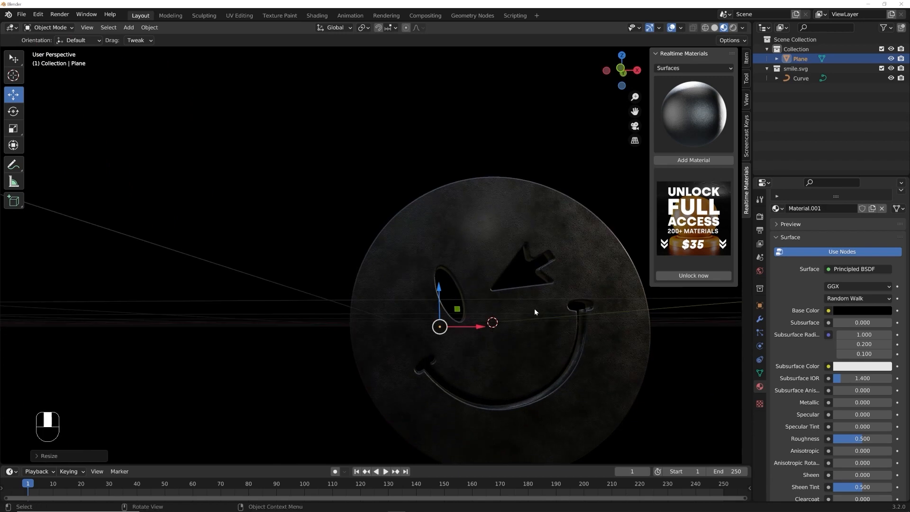
{"action": "key", "text": "grave"}
{"action": "left_click", "coordinate": [468, 275]}
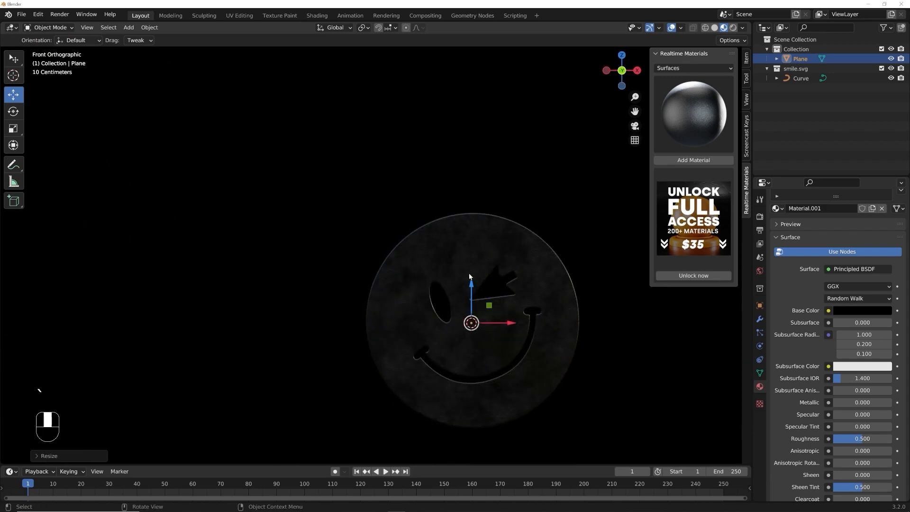
{"action": "scroll", "coordinate": [476, 293], "scroll_direction": "down", "scroll_amount": 4}
{"action": "scroll", "coordinate": [459, 308], "scroll_direction": "up", "scroll_amount": 9}
{"action": "middle_click_drag", "start_coordinate": [463, 315], "coordinate": [503, 316], "text": "shift"}
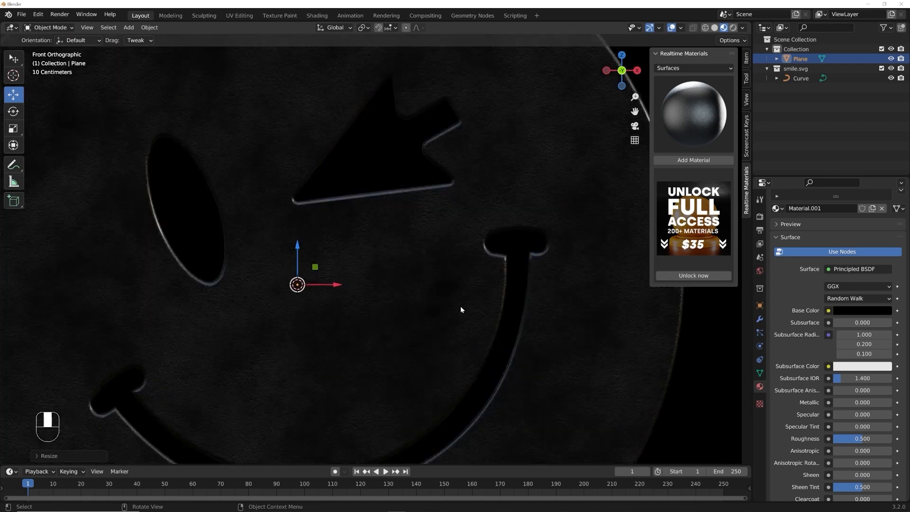
{"action": "scroll", "coordinate": [518, 274], "scroll_direction": "down", "scroll_amount": 2}
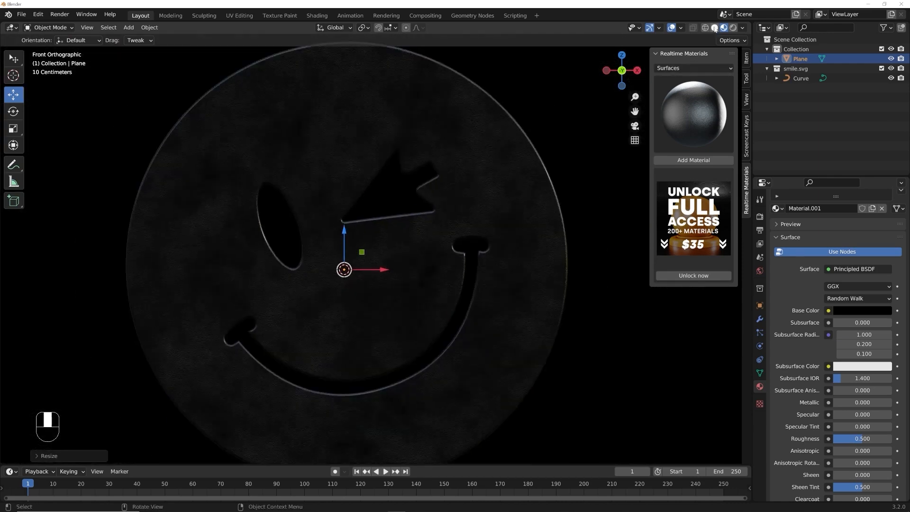
Step: Switch the viewport to solid shading and view the smiley from the left and right before returning to the front view
{"action": "left_click", "coordinate": [715, 29]}
{"action": "scroll", "coordinate": [444, 274], "scroll_direction": "down", "scroll_amount": 5}
{"action": "scroll", "coordinate": [445, 275], "scroll_direction": "up", "scroll_amount": 4}
{"action": "scroll", "coordinate": [477, 271], "scroll_direction": "down", "scroll_amount": 4}
{"action": "key", "text": "grave"}
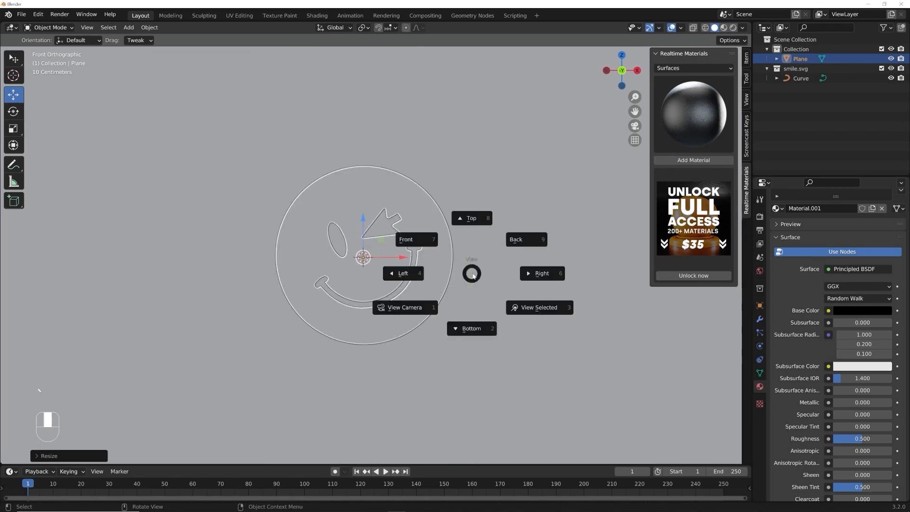
{"action": "left_click", "coordinate": [413, 275]}
{"action": "key", "text": "grave"}
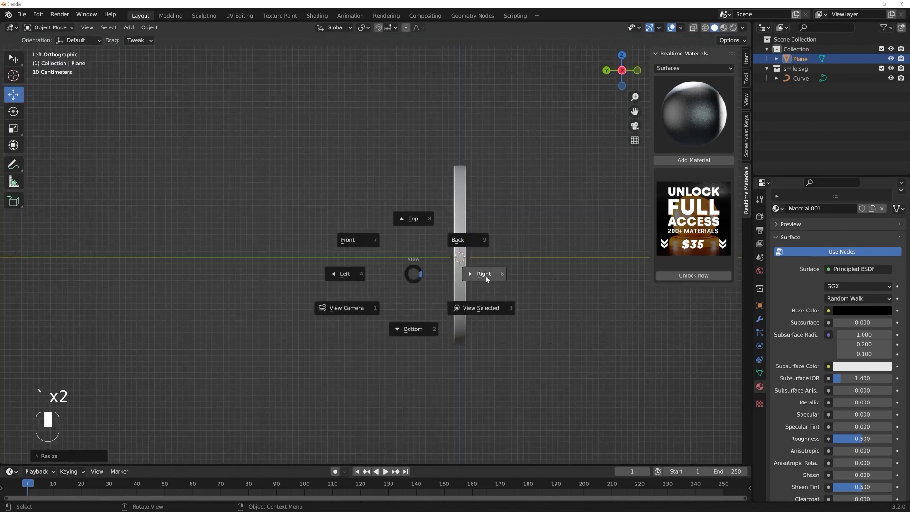
{"action": "left_click", "coordinate": [500, 276]}
{"action": "key", "text": "grave"}
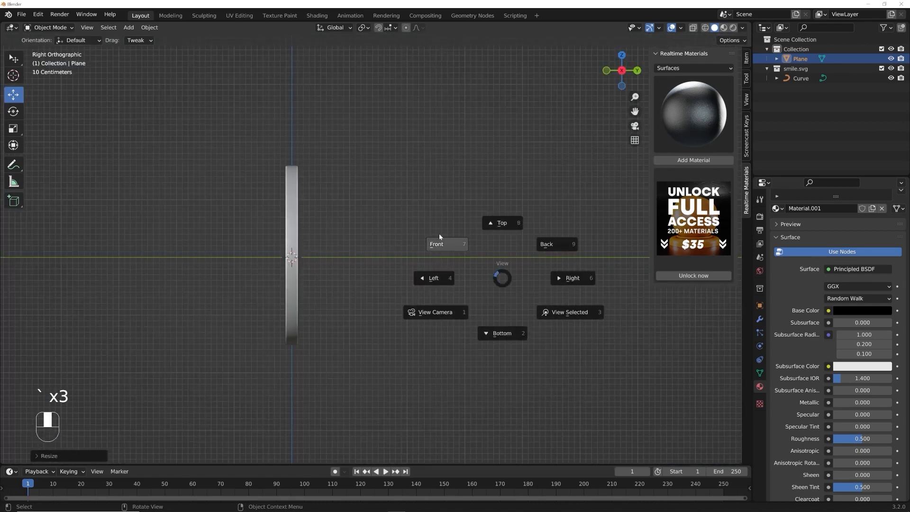
{"action": "left_click", "coordinate": [444, 246]}
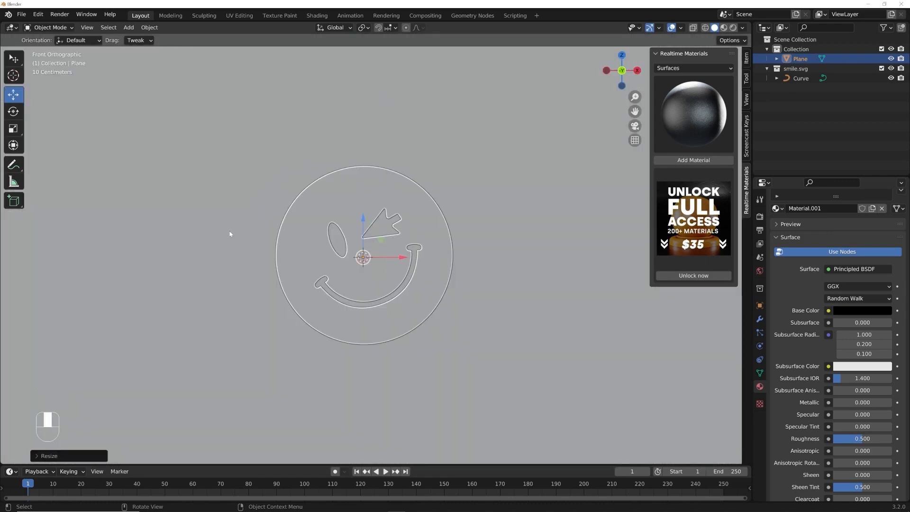
Step: Add a camera, move it along the Y axis out in front of the smiley, and look through it
{"action": "key", "text": "shift+a"}
{"action": "mouse_move", "coordinate": [451, 177]}
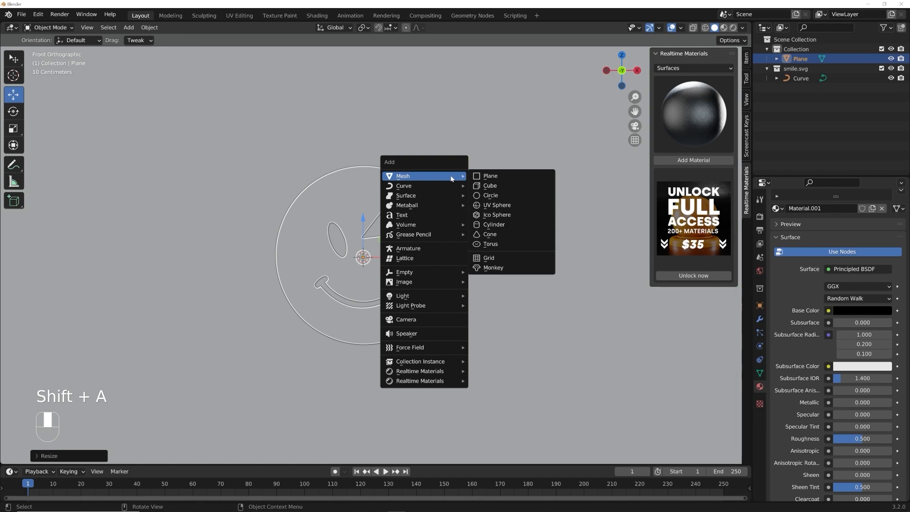
{"action": "left_click", "coordinate": [426, 319]}
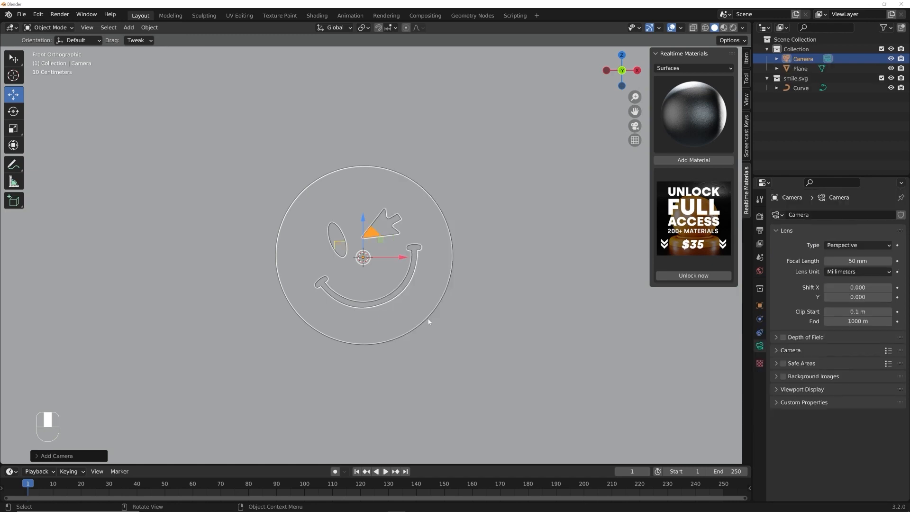
{"action": "middle_click_drag", "start_coordinate": [426, 319], "coordinate": [491, 278]}
{"action": "scroll", "coordinate": [448, 272], "scroll_direction": "down", "scroll_amount": 4}
{"action": "left_click_drag", "start_coordinate": [376, 258], "coordinate": [153, 269]}
{"action": "key", "text": "KP_0"}
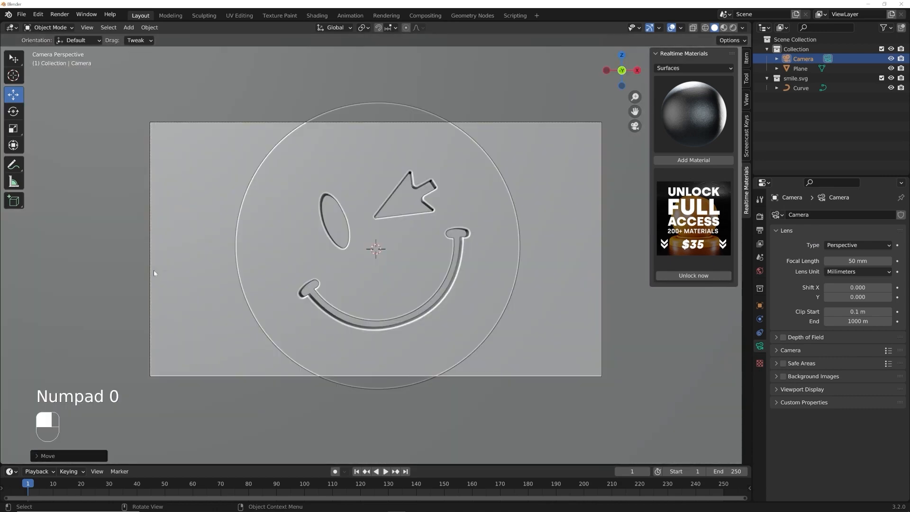
Step: Move the camera closer to the smiley along the Y axis and look through it again
{"action": "middle_click_drag", "start_coordinate": [154, 273], "coordinate": [303, 302]}
{"action": "scroll", "coordinate": [302, 302], "scroll_direction": "down", "scroll_amount": 7}
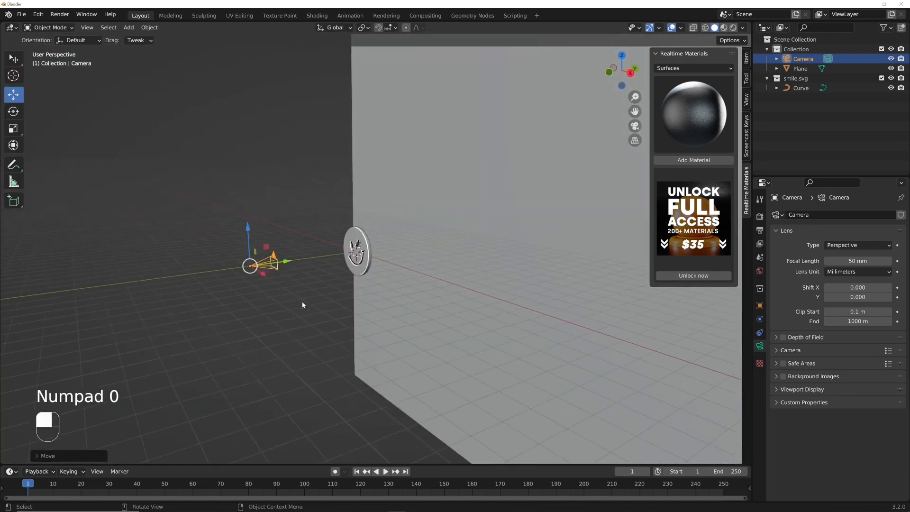
{"action": "mouse_move", "coordinate": [311, 262]}
{"action": "left_mouse_down"}
{"action": "mouse_move", "coordinate": [359, 237]}
{"action": "mouse_move", "coordinate": [360, 246]}
{"action": "mouse_move", "coordinate": [300, 248]}
{"action": "left_mouse_up"}
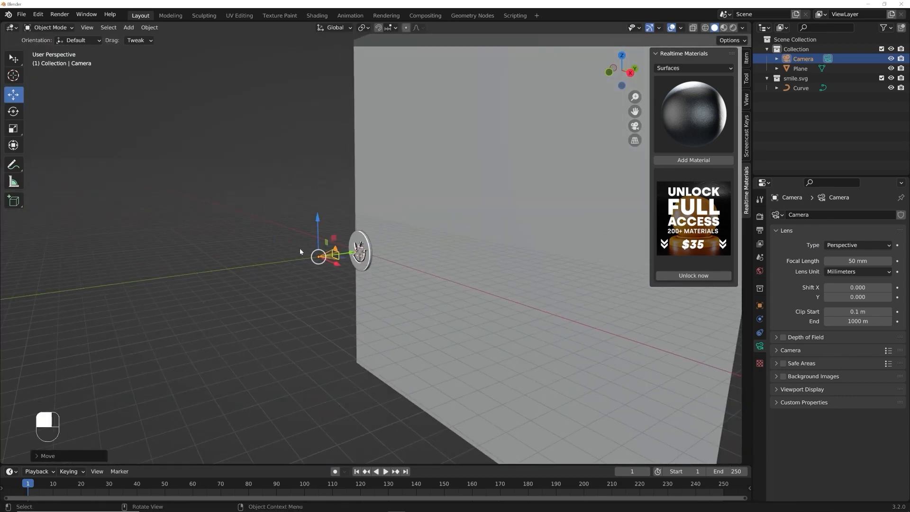
{"action": "key", "text": "KP_0"}
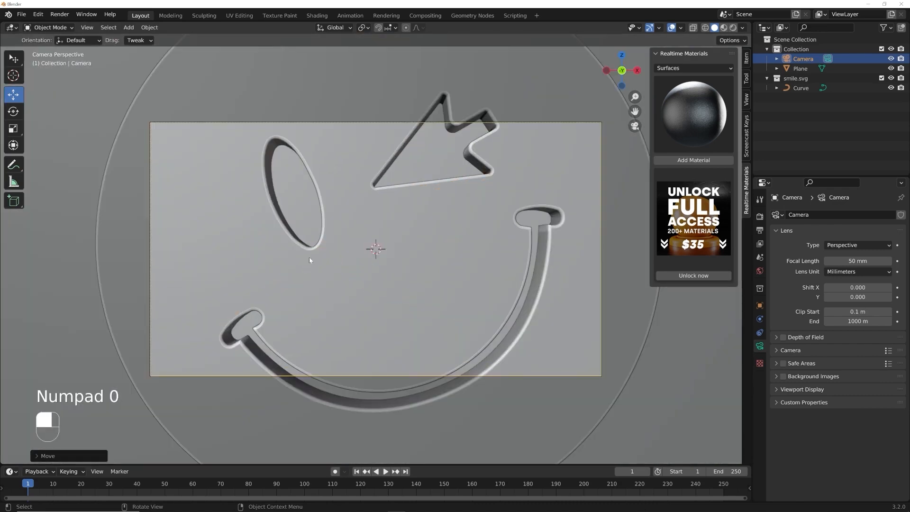
Step: Move the camera back along its local Z axis until the whole smiley fits inside the frame
{"action": "key", "text": "g"}
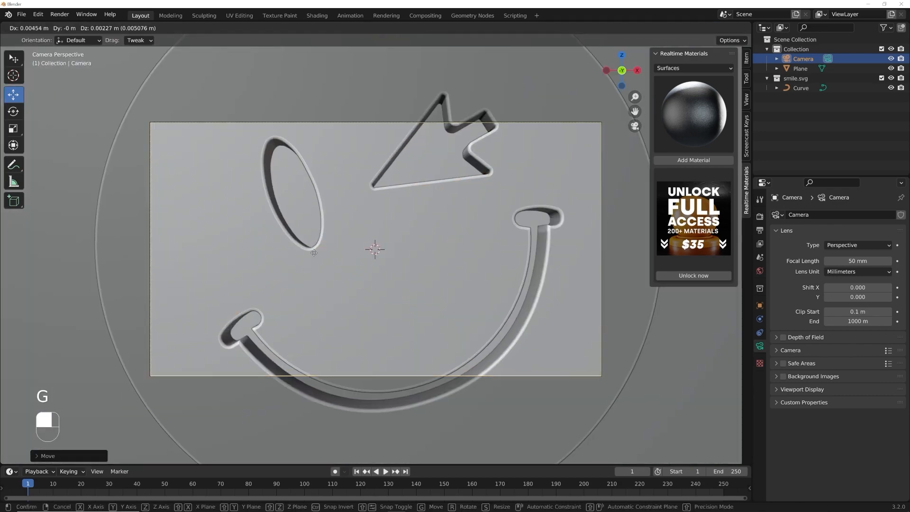
{"action": "left_click", "coordinate": [326, 379]}
{"action": "key", "text": "g"}
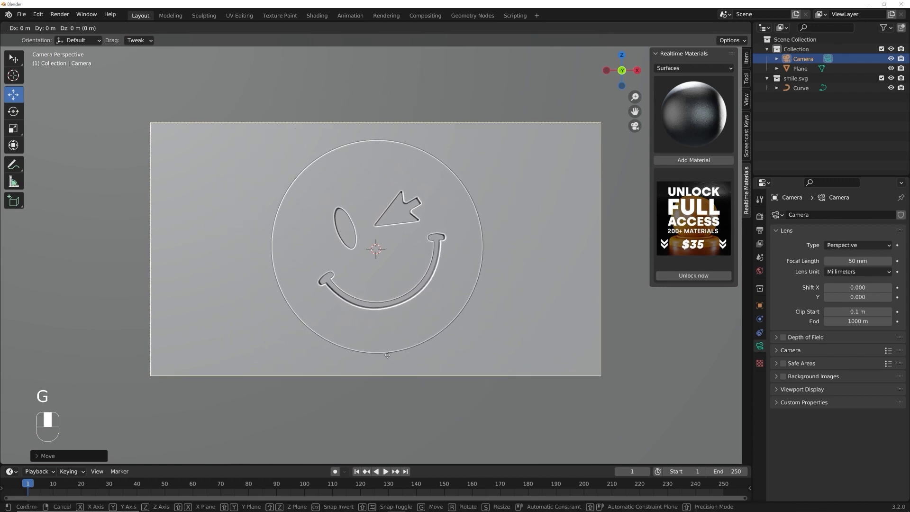
{"action": "key", "text": "g"}
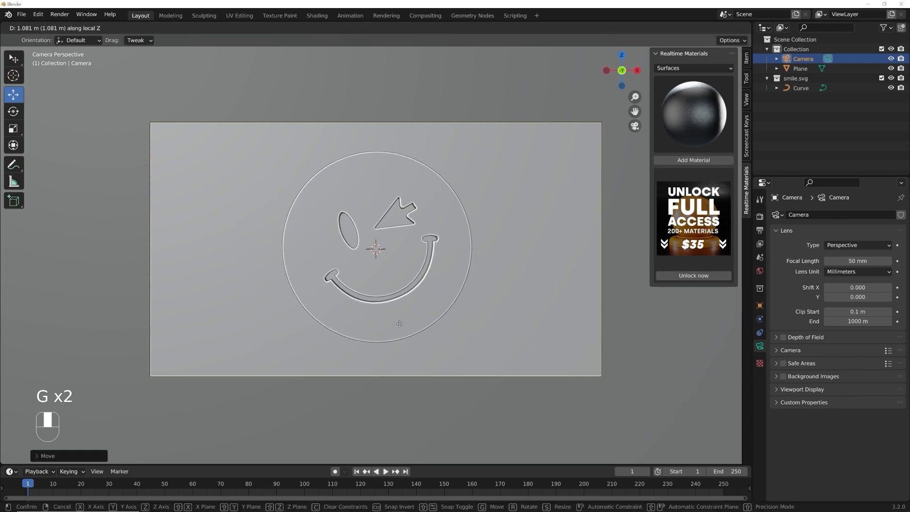
{"action": "left_click", "coordinate": [372, 335]}
Step: Check the camera framing in Material Preview shading, then return to solid shading
{"action": "scroll", "coordinate": [371, 335], "scroll_direction": "up", "scroll_amount": 2}
{"action": "left_click", "coordinate": [723, 27]}
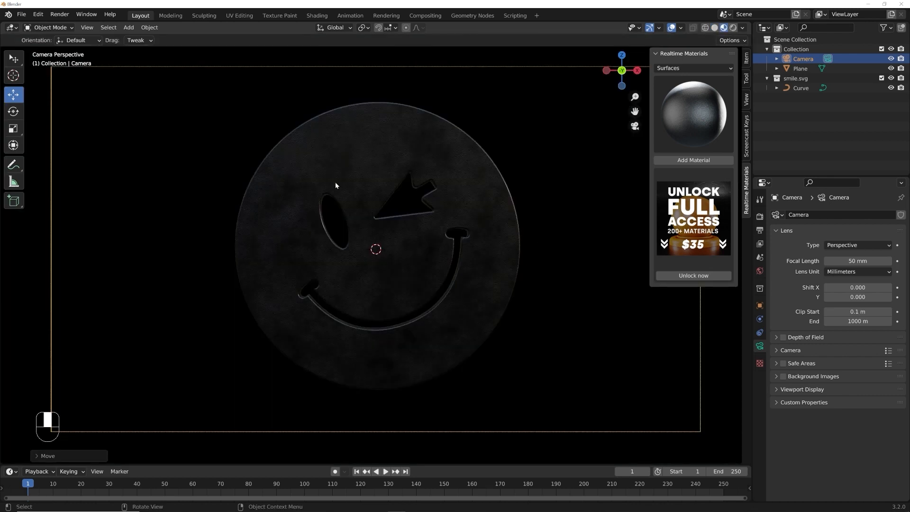
{"action": "left_click", "coordinate": [714, 27]}
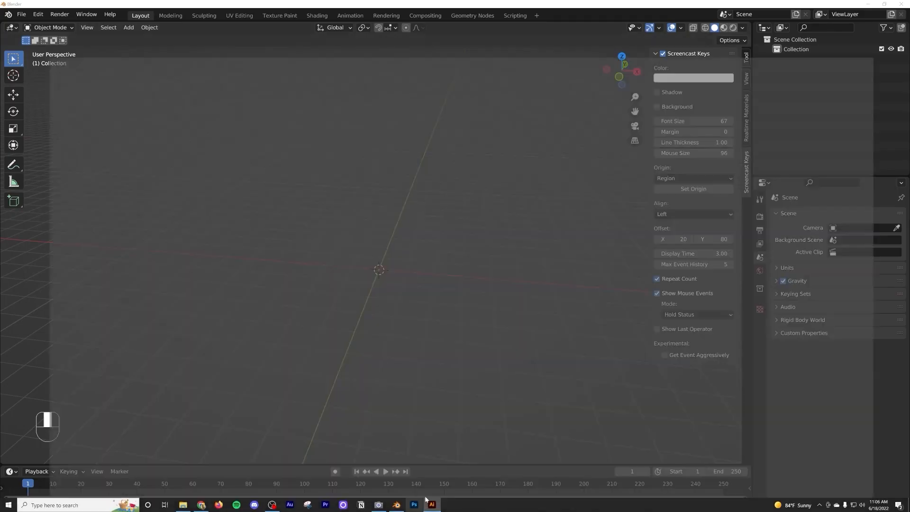
Step: Switch to Illustrator and save a copy of the logo to the Desktop as smile.svg with the SVG 1.1 profile, replacing the existing file
{"action": "left_click", "coordinate": [431, 504]}
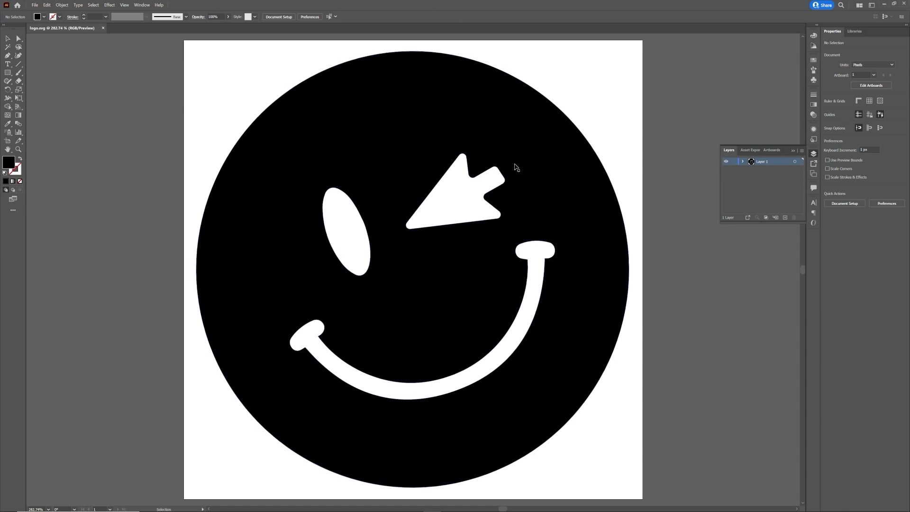
{"action": "left_click", "coordinate": [558, 182]}
{"action": "left_click", "coordinate": [651, 133]}
{"action": "left_click", "coordinate": [36, 6]}
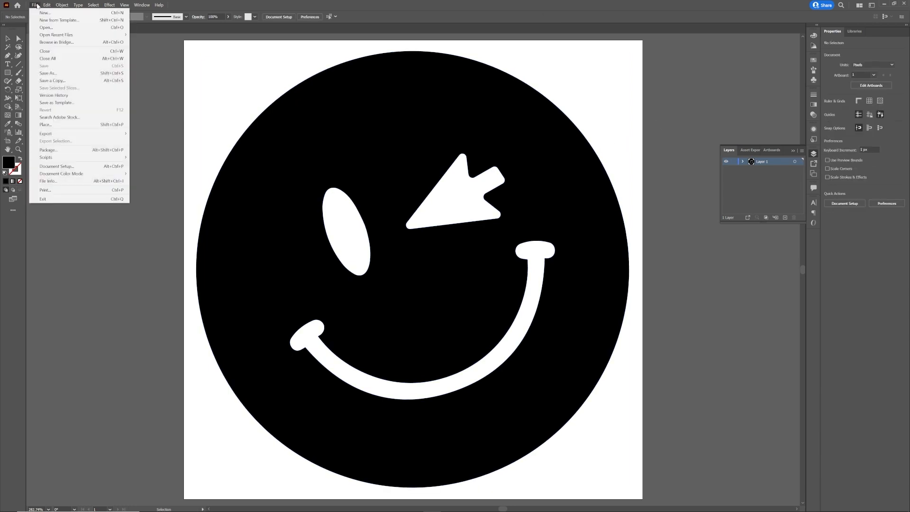
{"action": "left_click", "coordinate": [68, 81]}
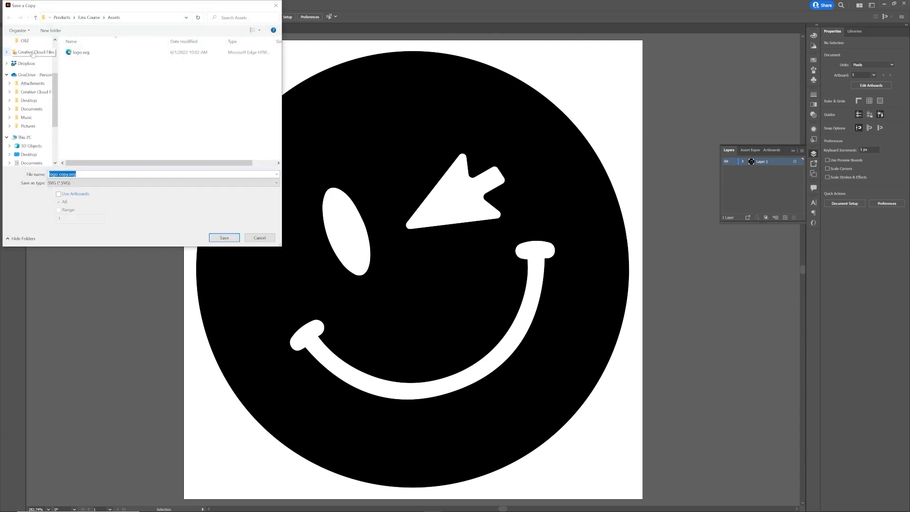
{"action": "left_click", "coordinate": [29, 54]}
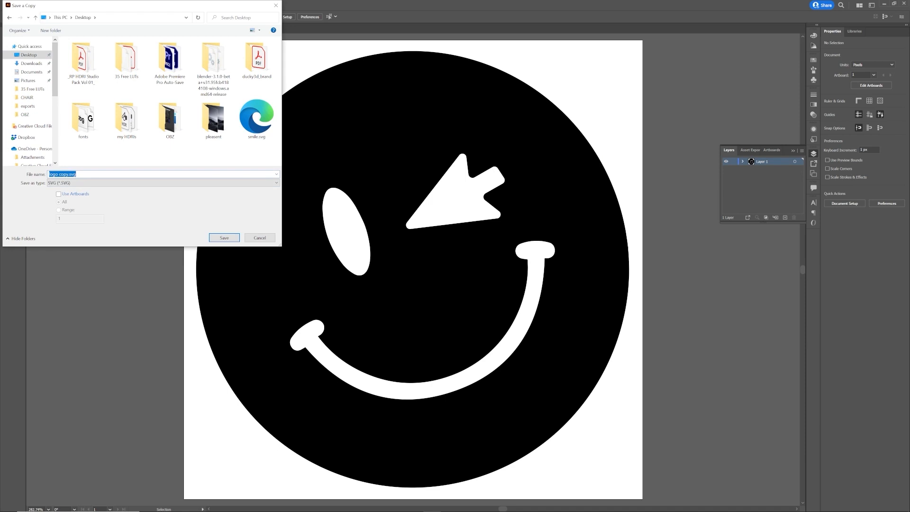
{"action": "type", "text": "smile"}
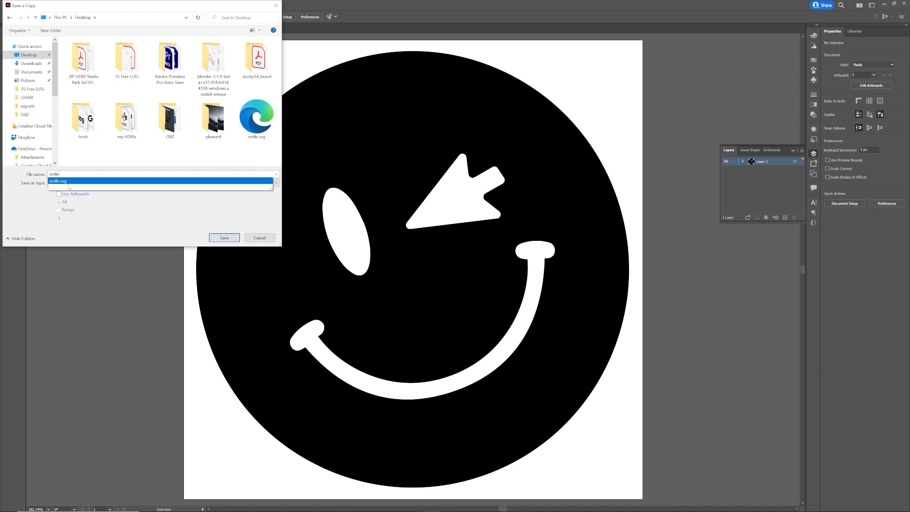
{"action": "left_click", "coordinate": [224, 238]}
{"action": "left_click", "coordinate": [463, 283]}
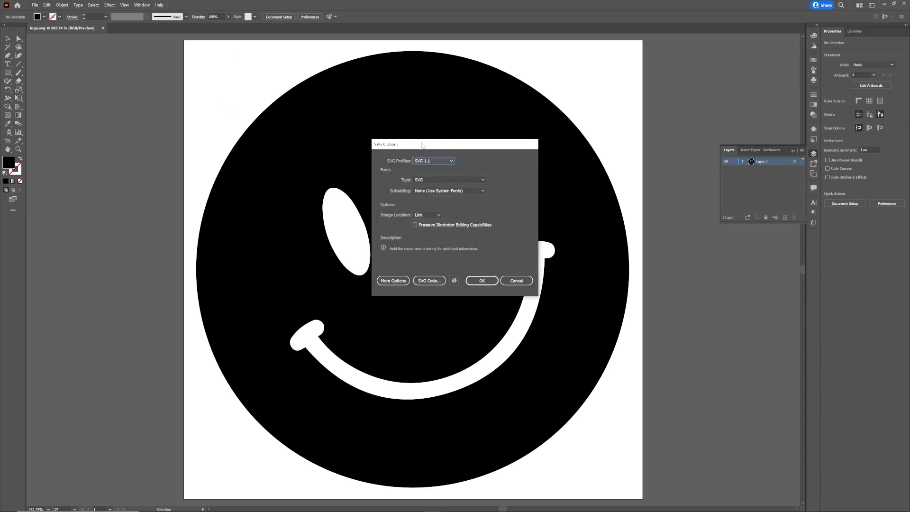
{"action": "left_click", "coordinate": [482, 281]}
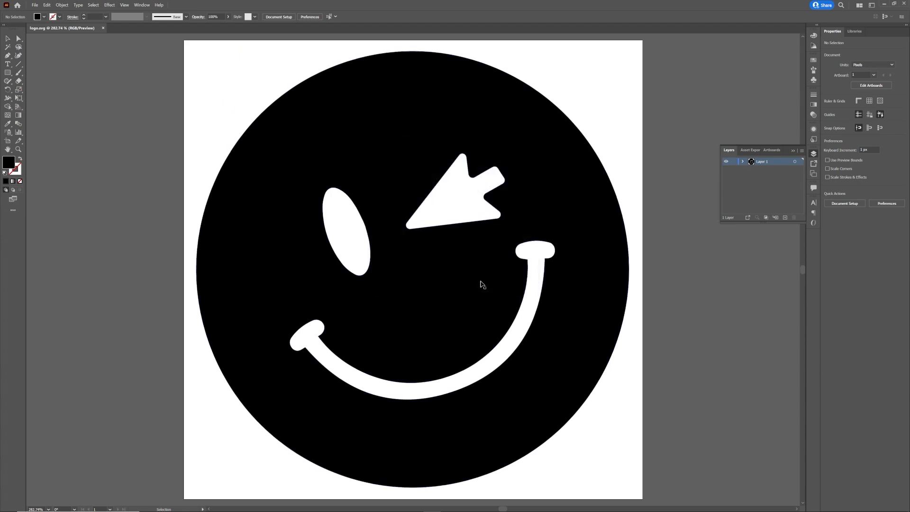
Step: Switch to Blender and import smile.svg from the Desktop as Scalable Vector Graphics
{"action": "mouse_move", "coordinate": [368, 511]}
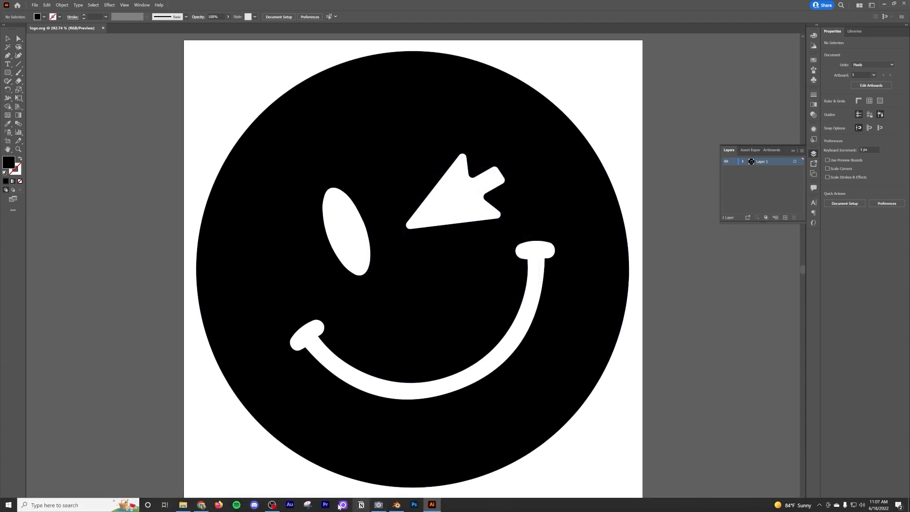
{"action": "left_click", "coordinate": [396, 505]}
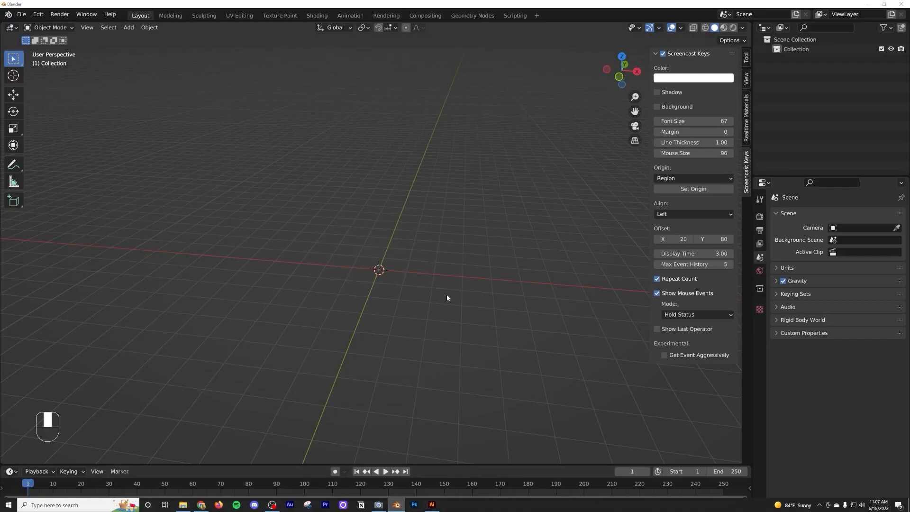
{"action": "left_click", "coordinate": [746, 57]}
{"action": "left_click", "coordinate": [22, 15]}
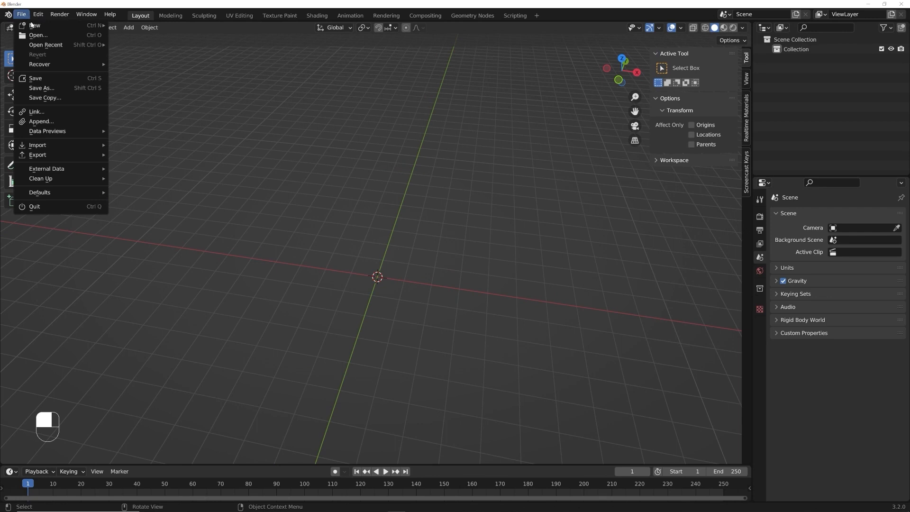
{"action": "mouse_move", "coordinate": [67, 149]}
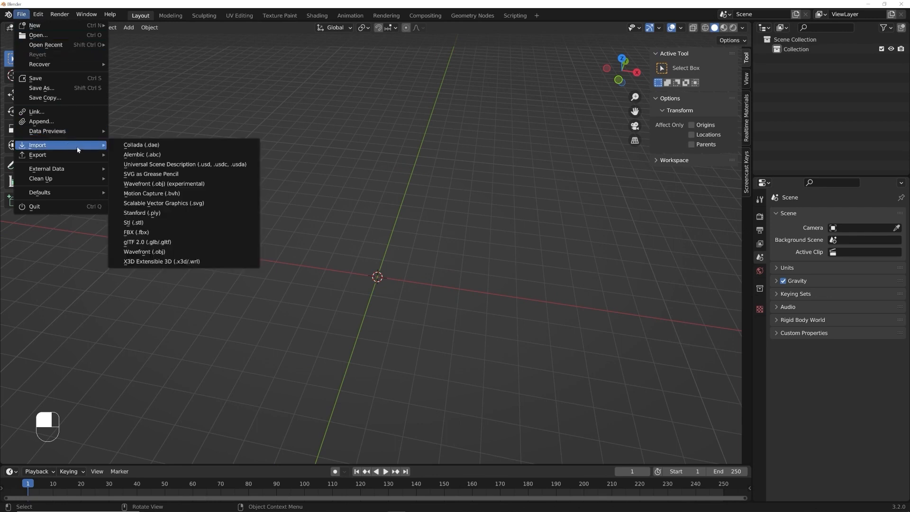
{"action": "left_click", "coordinate": [21, 15]}
{"action": "left_click", "coordinate": [22, 15]}
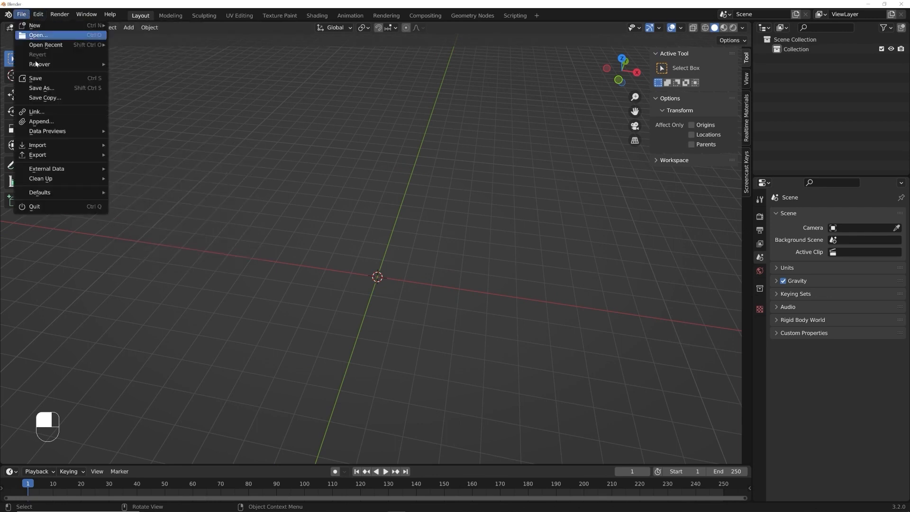
{"action": "mouse_move", "coordinate": [48, 145]}
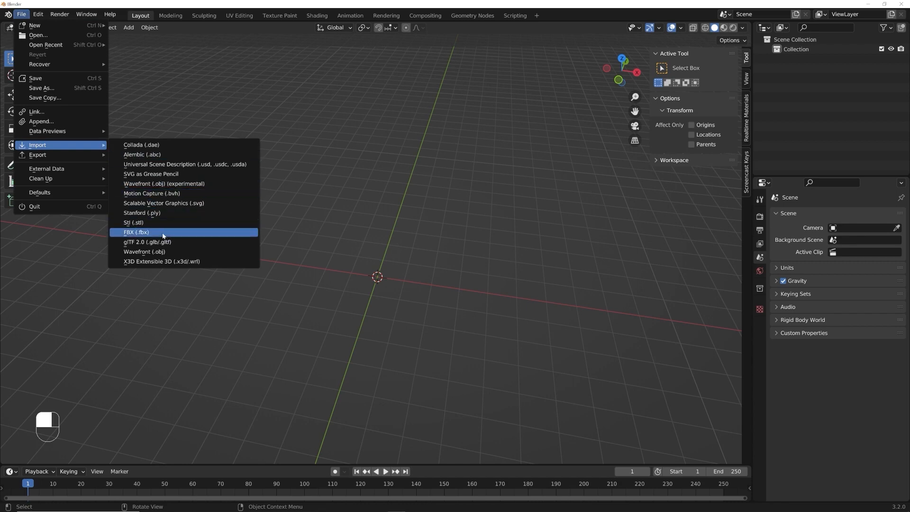
{"action": "left_click", "coordinate": [173, 204]}
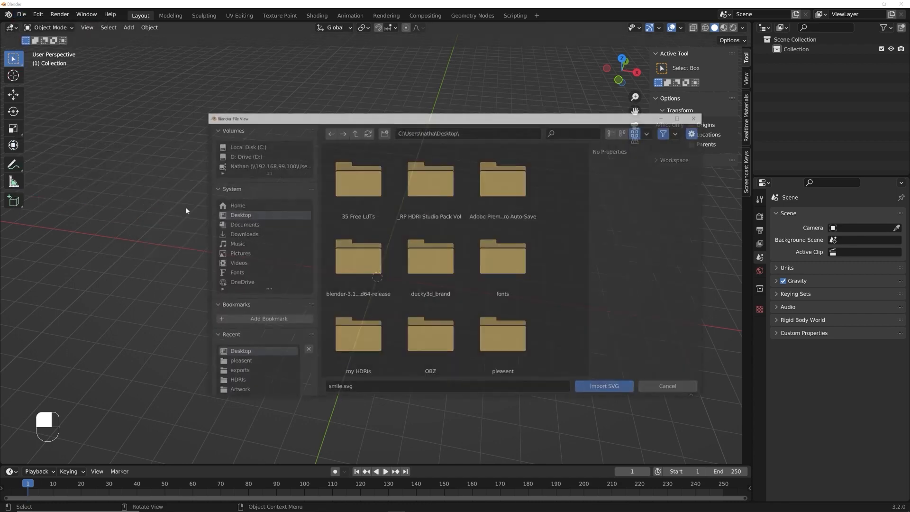
{"action": "scroll", "coordinate": [483, 283], "scroll_direction": "down", "scroll_amount": 2}
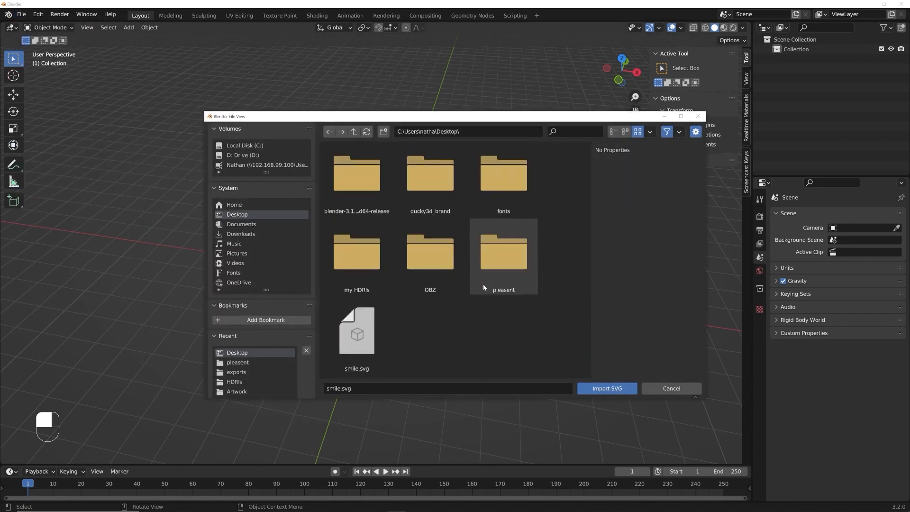
{"action": "double_click", "coordinate": [365, 338]}
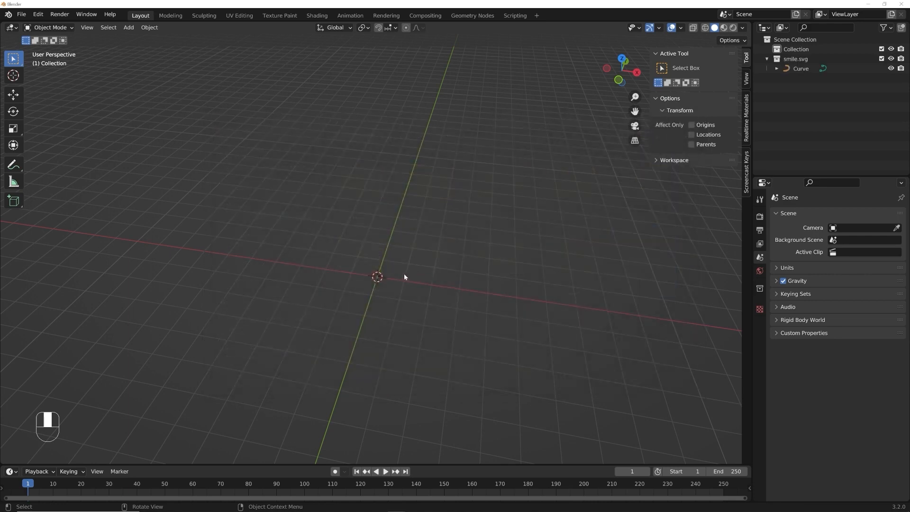
Step: Select the imported smiley curve at the world origin, frame it, and examine its size relative to the grid
{"action": "left_click_drag", "start_coordinate": [404, 261], "coordinate": [327, 335]}
{"action": "scroll", "coordinate": [421, 306], "scroll_direction": "up", "scroll_amount": 9}
{"action": "key", "text": "KP_Decimal"}
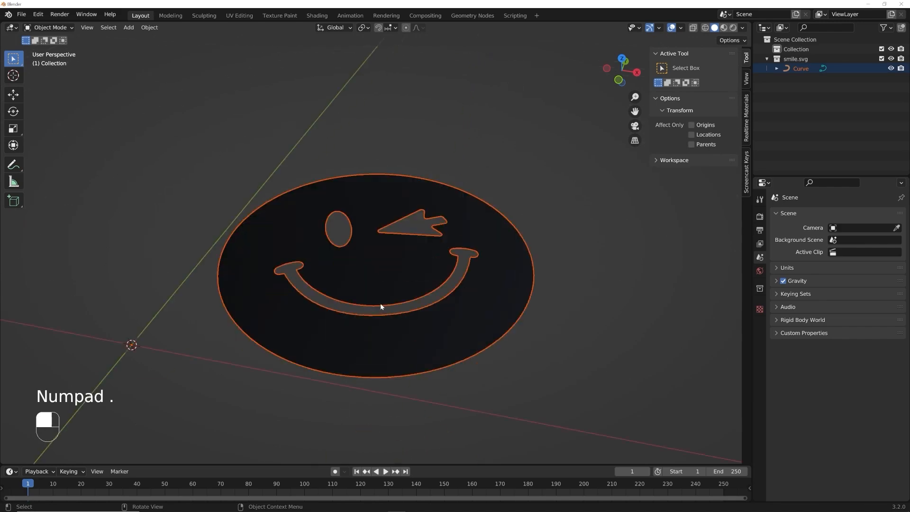
{"action": "scroll", "coordinate": [378, 303], "scroll_direction": "down", "scroll_amount": 7}
{"action": "scroll", "coordinate": [386, 311], "scroll_direction": "down", "scroll_amount": 10}
{"action": "left_click", "coordinate": [406, 268]}
{"action": "middle_click_drag", "start_coordinate": [407, 267], "coordinate": [486, 335], "text": "shift"}
{"action": "middle_click_drag", "start_coordinate": [374, 337], "coordinate": [452, 311]}
{"action": "mouse_move", "coordinate": [238, 325]}
{"action": "middle_mouse_down"}
{"action": "mouse_move", "coordinate": [408, 307]}
{"action": "mouse_move", "coordinate": [434, 392]}
{"action": "mouse_move", "coordinate": [244, 310]}
{"action": "middle_mouse_up"}
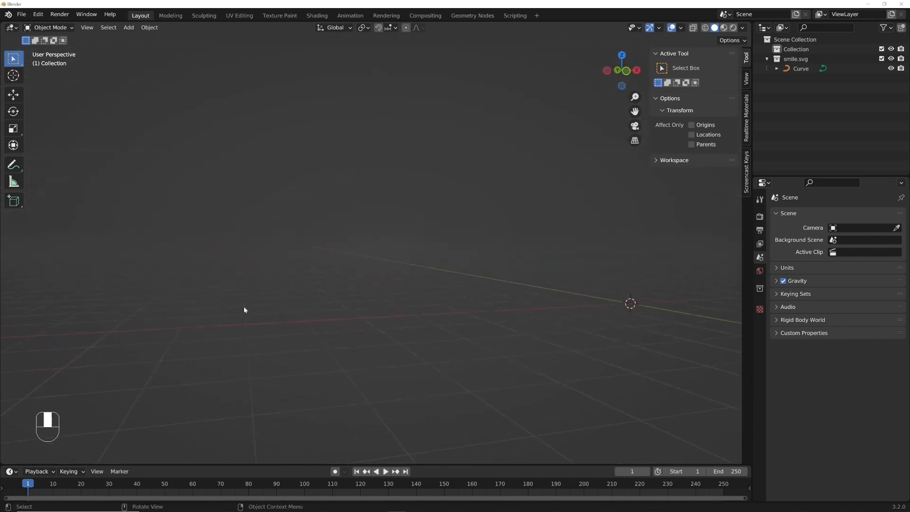
{"action": "middle_click_drag", "start_coordinate": [621, 288], "coordinate": [675, 266]}
{"action": "left_click_drag", "start_coordinate": [677, 259], "coordinate": [609, 308]}
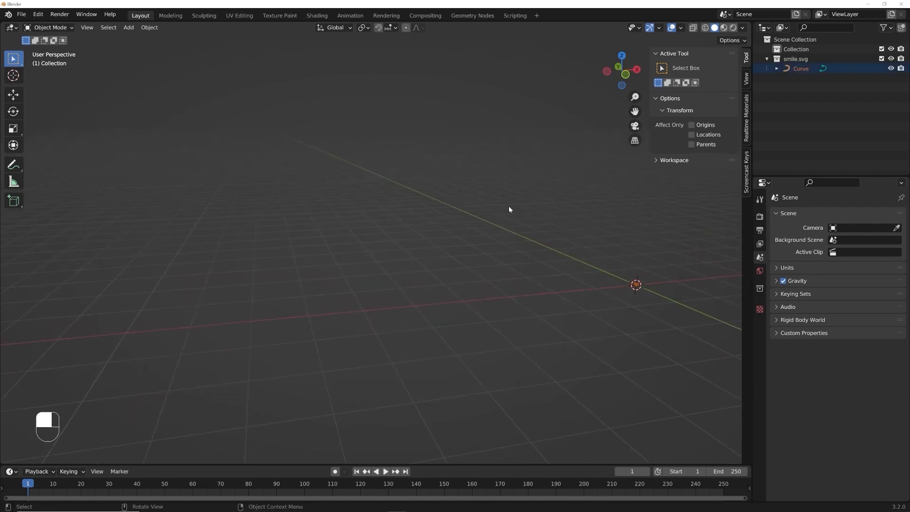
{"action": "key", "text": "KP_Decimal"}
{"action": "middle_click_drag", "start_coordinate": [508, 205], "coordinate": [421, 251]}
{"action": "scroll", "coordinate": [417, 306], "scroll_direction": "down", "scroll_amount": 5}
Step: Add a UV sphere at the origin, compare the smiley's size with it in wireframe shading, and delete the sphere
{"action": "key", "text": "shift+a"}
{"action": "left_click", "coordinate": [456, 277]}
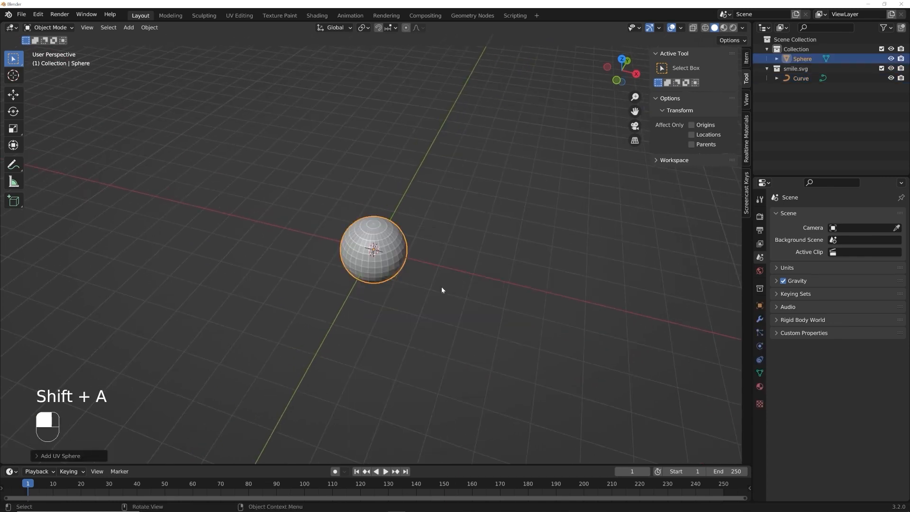
{"action": "scroll", "coordinate": [432, 283], "scroll_direction": "up", "scroll_amount": 5}
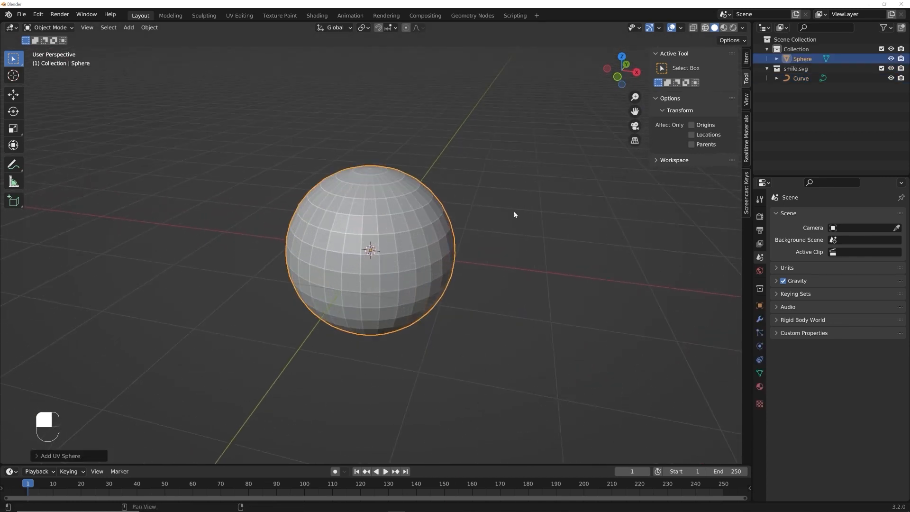
{"action": "key", "text": "shift+z"}
{"action": "scroll", "coordinate": [408, 317], "scroll_direction": "up", "scroll_amount": 8}
{"action": "scroll", "coordinate": [414, 308], "scroll_direction": "down", "scroll_amount": 8}
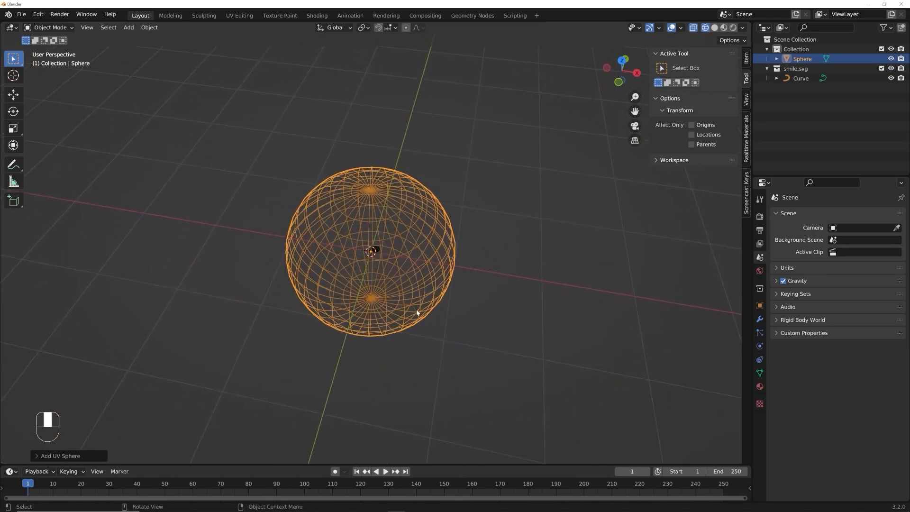
{"action": "key", "text": "Delete"}
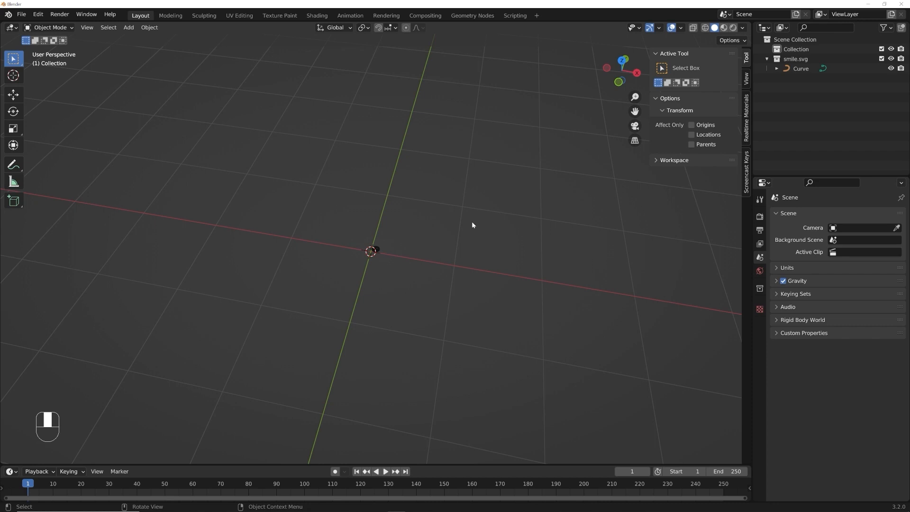
Step: Select the tiny smiley curve at the origin and scale it up repeatedly until it spans several grid squares
{"action": "left_click_drag", "start_coordinate": [405, 231], "coordinate": [299, 354]}
{"action": "left_click", "coordinate": [408, 280]}
{"action": "scroll", "coordinate": [412, 272], "scroll_direction": "up", "scroll_amount": 1}
{"action": "left_click_drag", "start_coordinate": [455, 180], "coordinate": [316, 352]}
{"action": "middle_click_drag", "start_coordinate": [340, 342], "coordinate": [393, 317]}
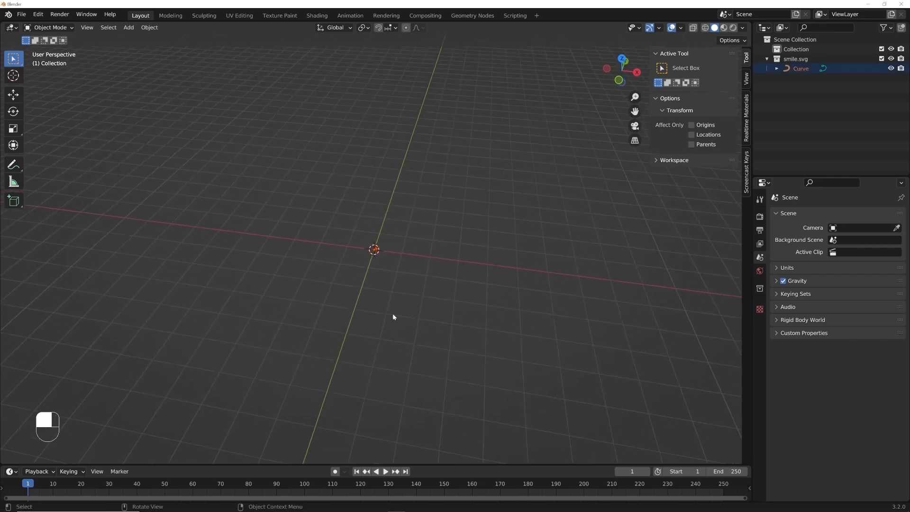
{"action": "key", "text": "s"}
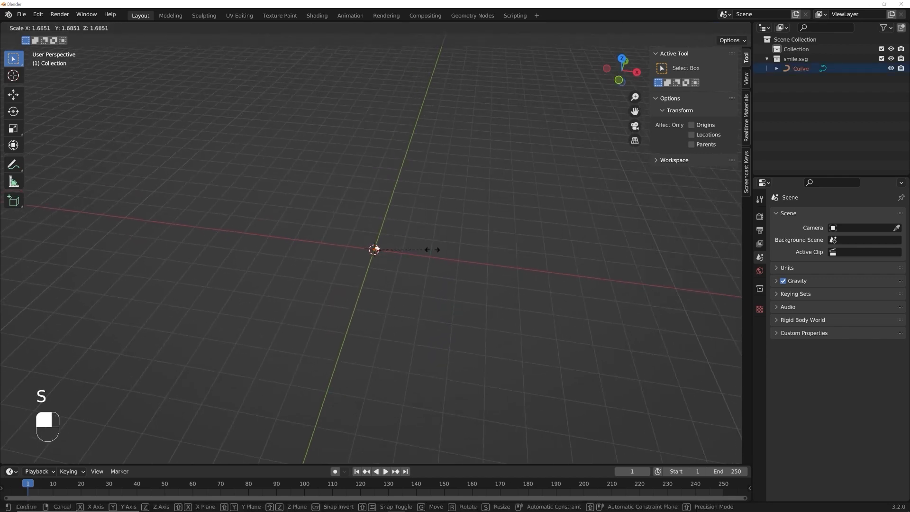
{"action": "left_click", "coordinate": [33, 275]}
{"action": "key", "text": "s"}
{"action": "key", "text": "s"}
{"action": "left_click", "coordinate": [686, 284]}
{"action": "middle_click_drag", "start_coordinate": [686, 283], "coordinate": [427, 299], "text": "shift"}
{"action": "key", "text": "s"}
{"action": "left_click", "coordinate": [445, 299]}
{"action": "left_click", "coordinate": [427, 247]}
{"action": "mouse_move", "coordinate": [428, 246]}
{"action": "middle_mouse_down"}
{"action": "mouse_move", "coordinate": [413, 241]}
{"action": "mouse_move", "coordinate": [413, 294]}
{"action": "mouse_move", "coordinate": [414, 240]}
{"action": "middle_mouse_up"}
Step: Add an ico sphere at the origin as a size reference for the smiley
{"action": "key", "text": "shift+a"}
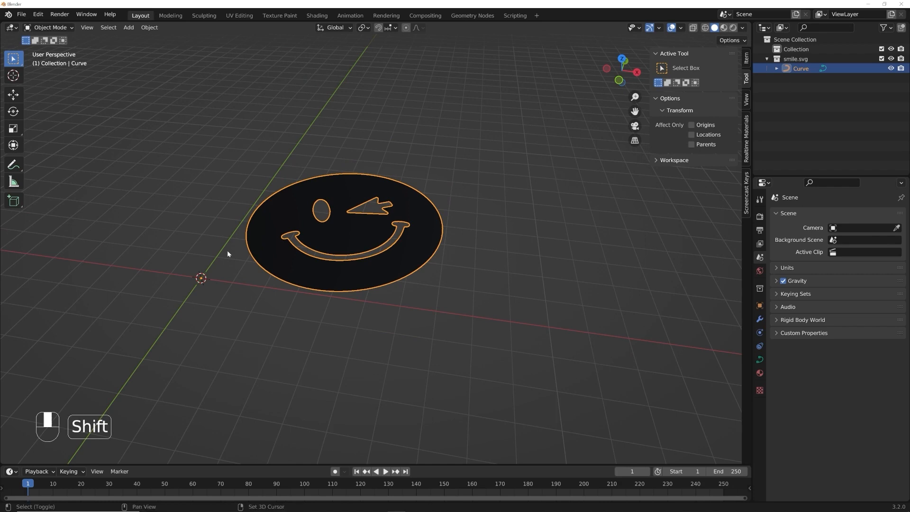
{"action": "key", "text": "shift+a"}
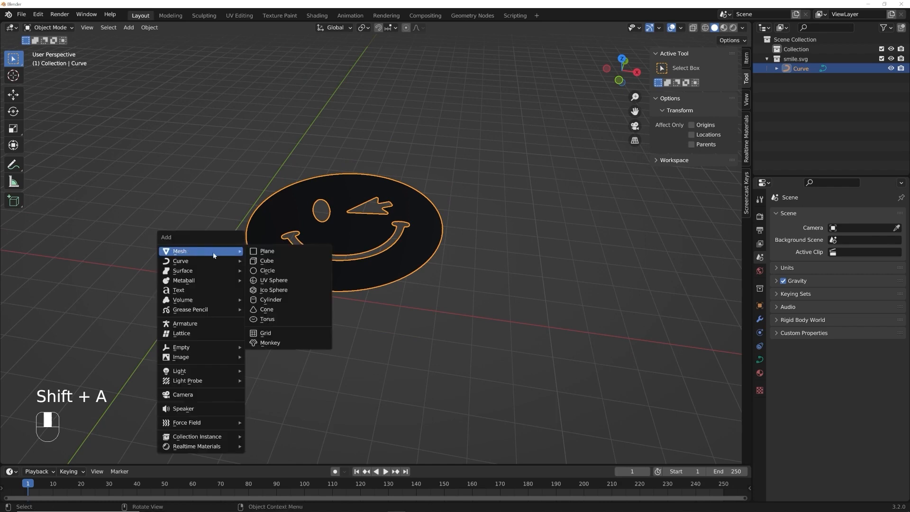
{"action": "left_click", "coordinate": [279, 289]}
{"action": "middle_click_drag", "start_coordinate": [291, 291], "coordinate": [312, 321]}
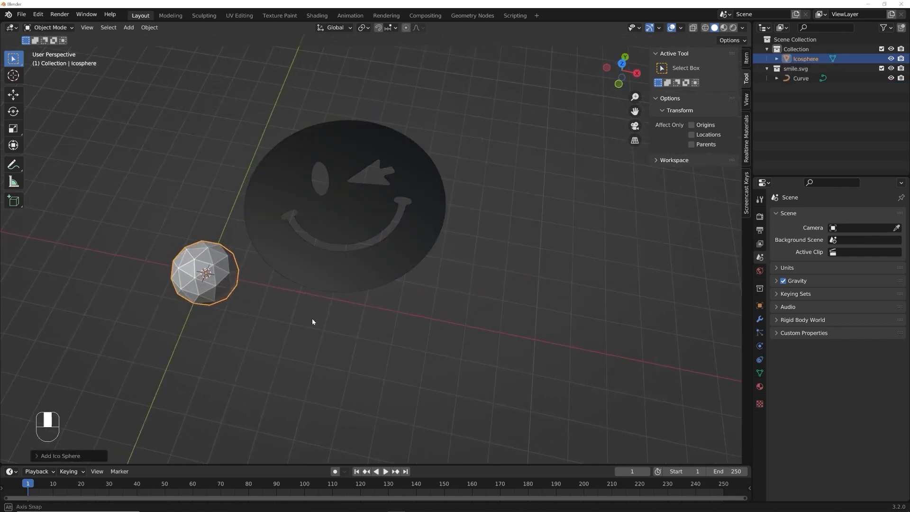
Step: Scale the smiley curve down until it is only slightly larger than the ico sphere
{"action": "left_click", "coordinate": [351, 282]}
{"action": "key", "text": "s"}
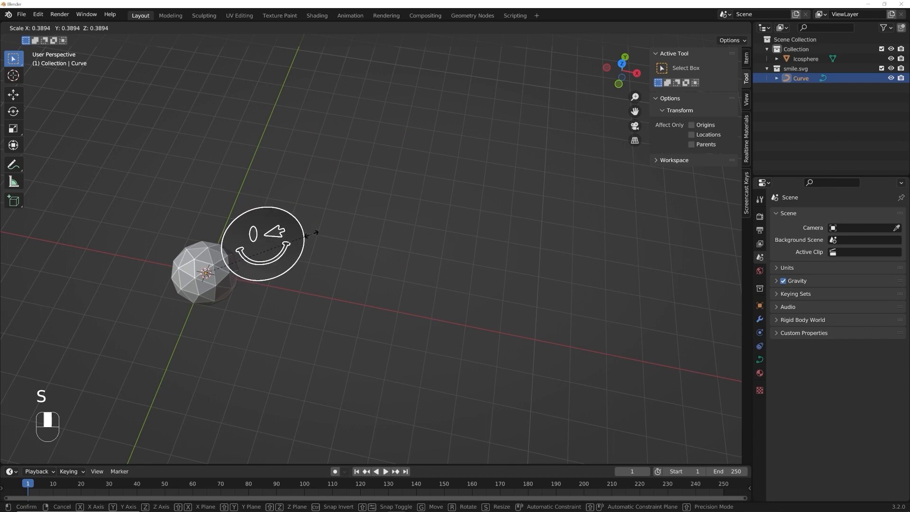
{"action": "right_click", "coordinate": [312, 234]}
{"action": "key", "text": "s"}
{"action": "left_click", "coordinate": [311, 237]}
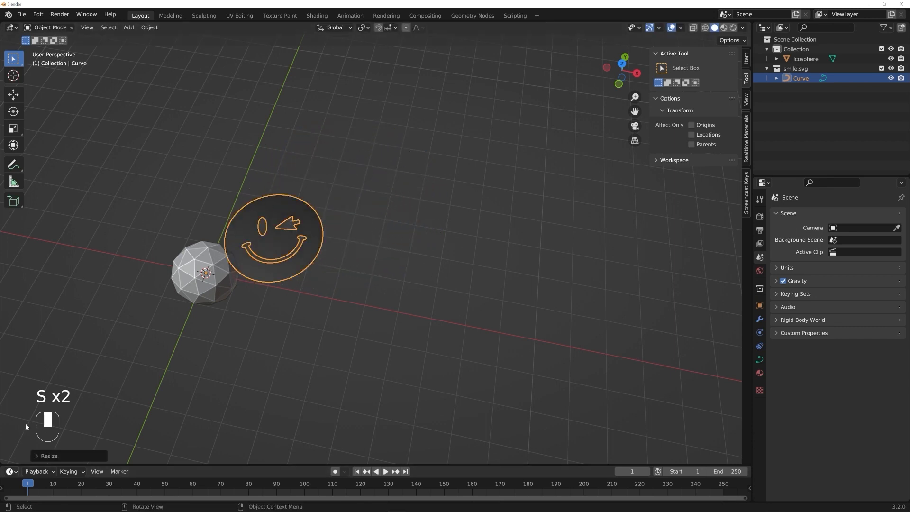
{"action": "key", "text": "s"}
{"action": "left_click", "coordinate": [402, 233]}
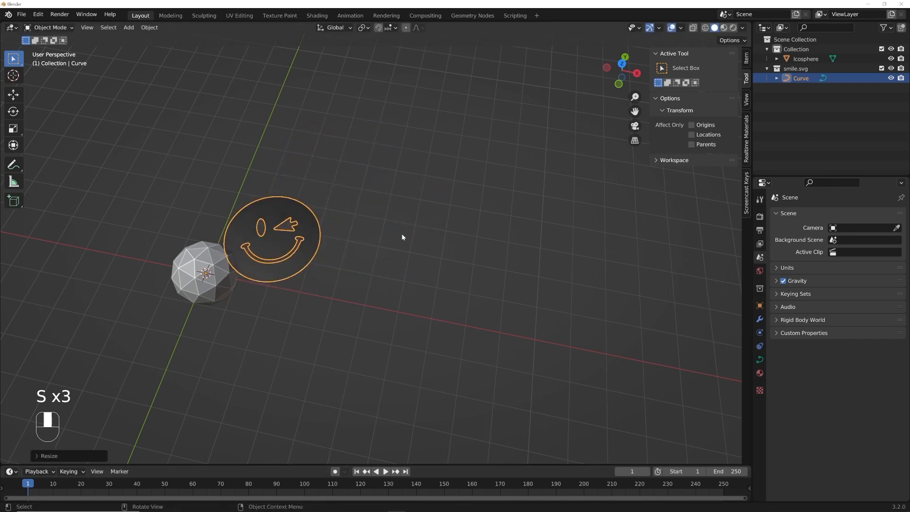
Step: Delete the ico sphere used as a size reference
{"action": "left_click", "coordinate": [195, 295]}
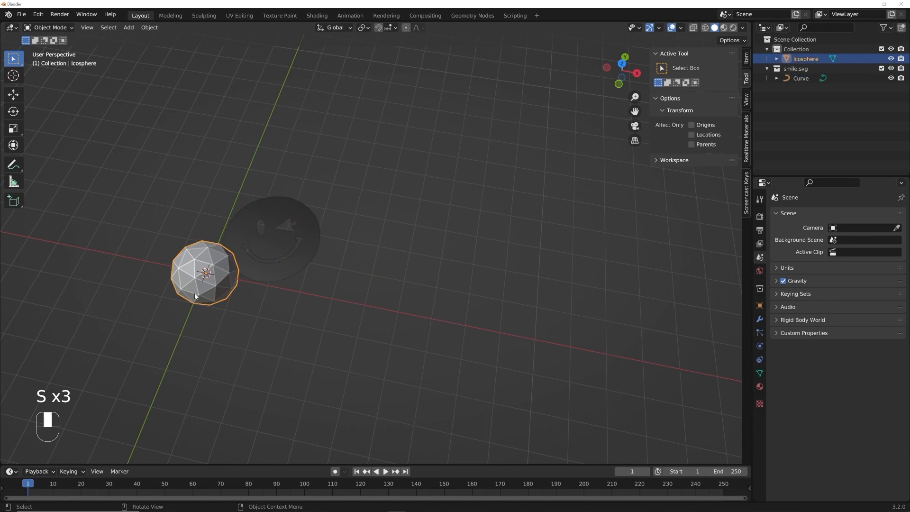
{"action": "key", "text": "Delete"}
{"action": "middle_click_drag", "start_coordinate": [240, 218], "coordinate": [365, 271], "text": "shift"}
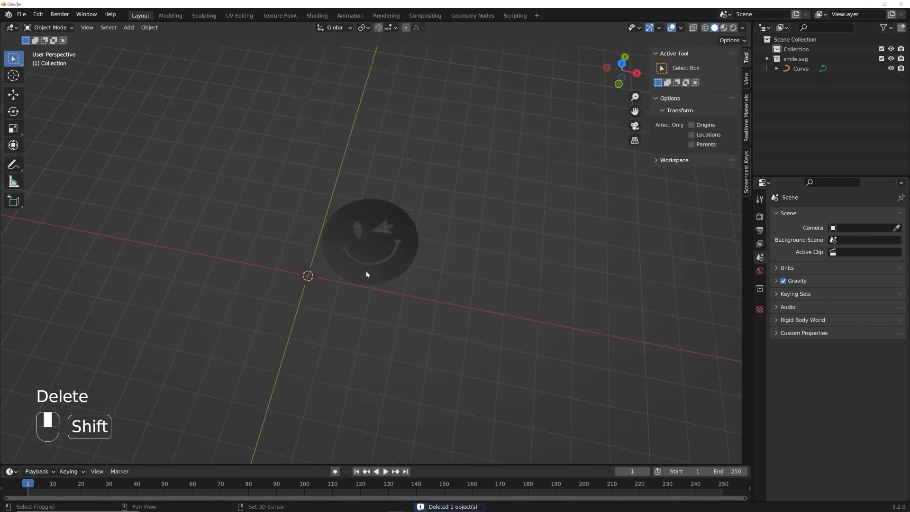
Step: Select the smiley curve, try rotating it freely about its off-centre origin, and cancel the rotation
{"action": "left_click", "coordinate": [366, 271]}
{"action": "scroll", "coordinate": [377, 282], "scroll_direction": "up", "scroll_amount": 5}
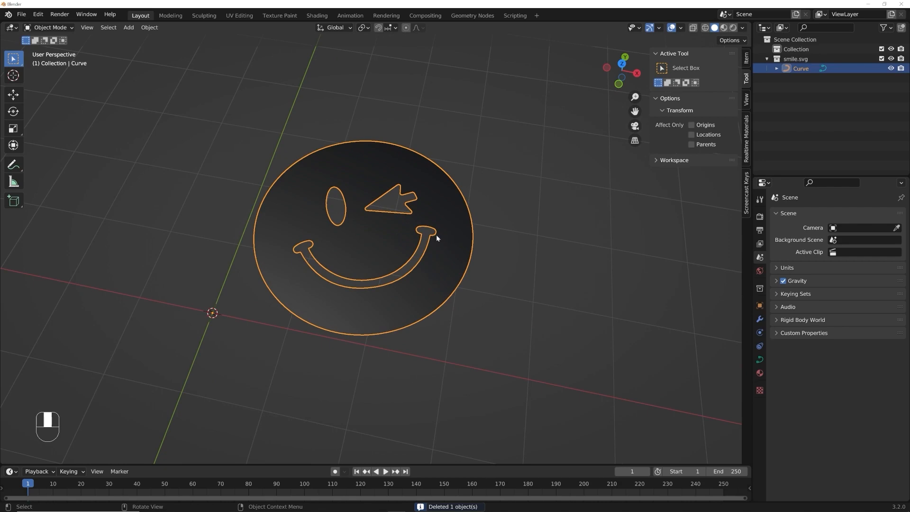
{"action": "mouse_move", "coordinate": [366, 280]}
{"action": "middle_mouse_down"}
{"action": "mouse_move", "coordinate": [349, 289]}
{"action": "mouse_move", "coordinate": [362, 285]}
{"action": "middle_mouse_up"}
{"action": "scroll", "coordinate": [362, 284], "scroll_direction": "down", "scroll_amount": 2}
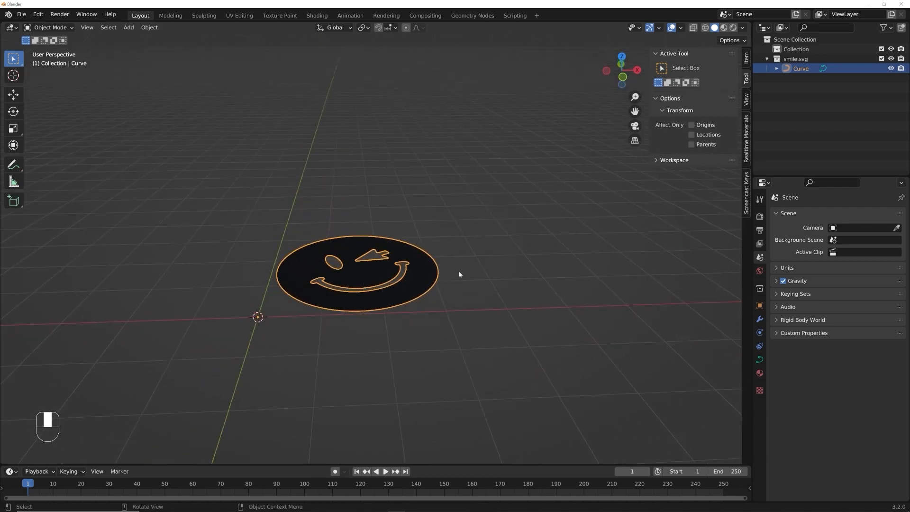
{"action": "key", "text": "r"}
{"action": "key", "text": "r"}
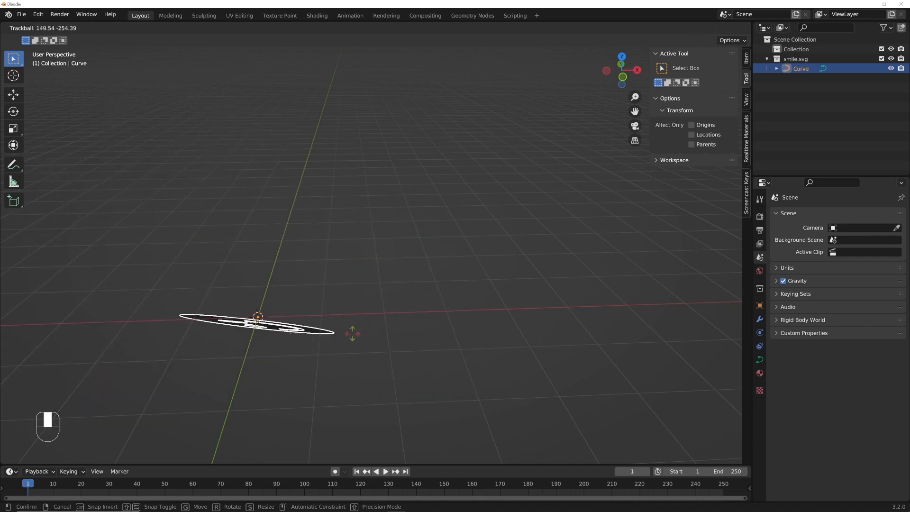
{"action": "right_click", "coordinate": [282, 313]}
{"action": "scroll", "coordinate": [259, 318], "scroll_direction": "up", "scroll_amount": 5}
{"action": "middle_click_drag", "start_coordinate": [258, 318], "coordinate": [429, 295], "text": "shift"}
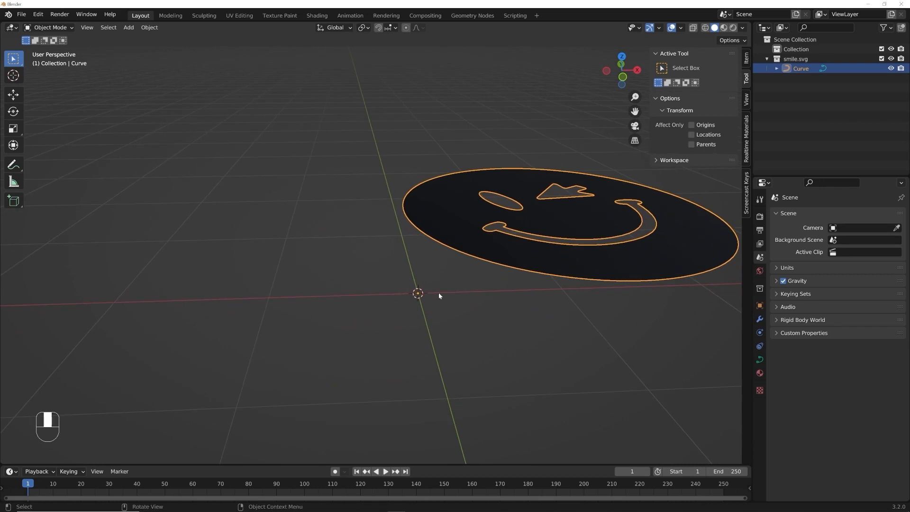
{"action": "scroll", "coordinate": [438, 289], "scroll_direction": "down", "scroll_amount": 5}
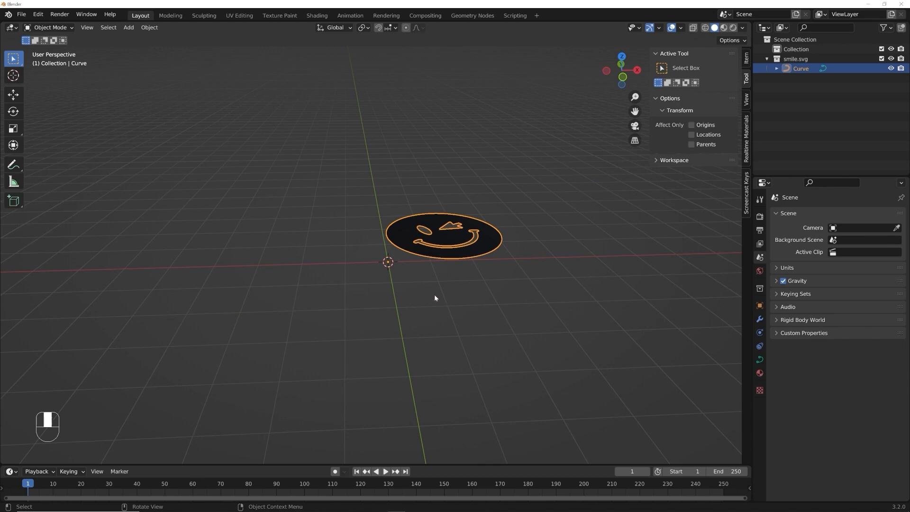
Step: Switch to the top orthographic view with the whole smiley and its origin in sight
{"action": "key", "text": "grave"}
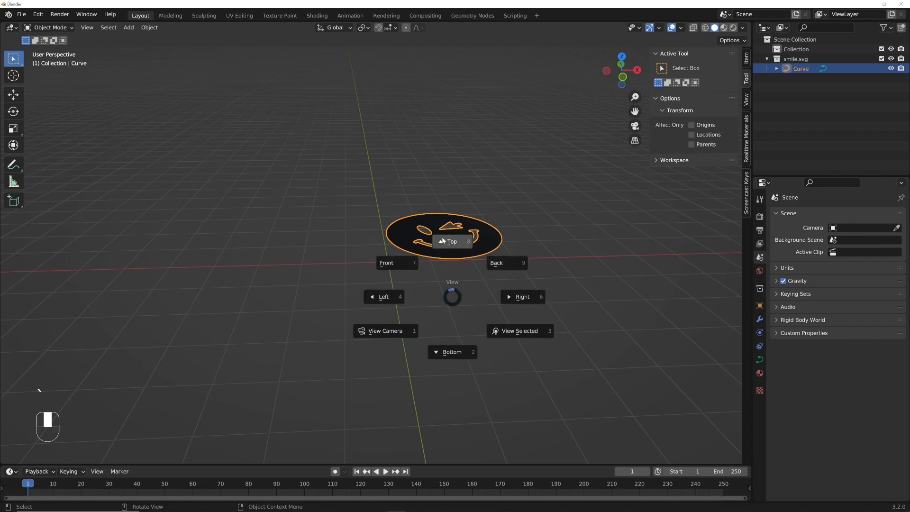
{"action": "left_click", "coordinate": [397, 297]}
{"action": "key", "text": "grave"}
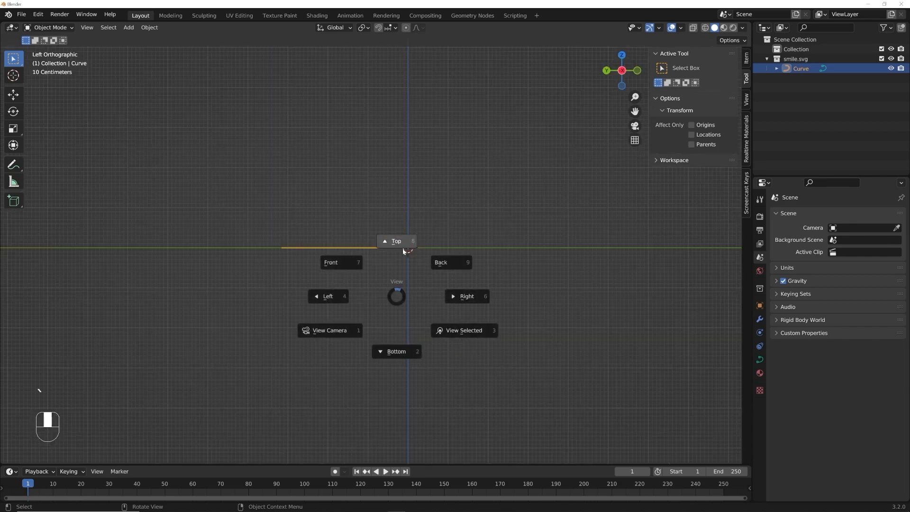
{"action": "left_click", "coordinate": [402, 247]}
{"action": "key", "text": "grave"}
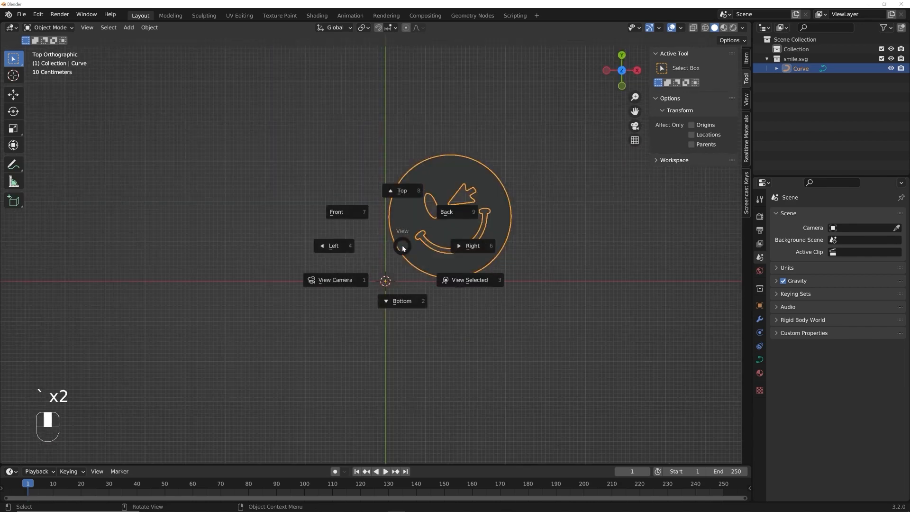
{"action": "left_click", "coordinate": [390, 192]}
{"action": "scroll", "coordinate": [436, 241], "scroll_direction": "up", "scroll_amount": 5}
{"action": "middle_click_drag", "start_coordinate": [517, 213], "coordinate": [435, 254], "text": "shift"}
{"action": "scroll", "coordinate": [441, 232], "scroll_direction": "down", "scroll_amount": 2}
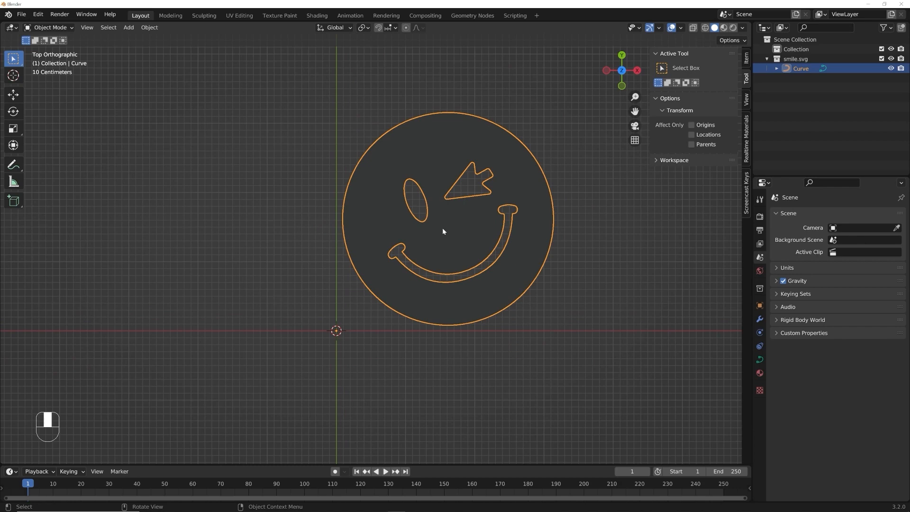
Step: Enter Edit Mode on the smiley curve and select all of its control points
{"action": "key", "text": "Tab"}
{"action": "key", "text": "a"}
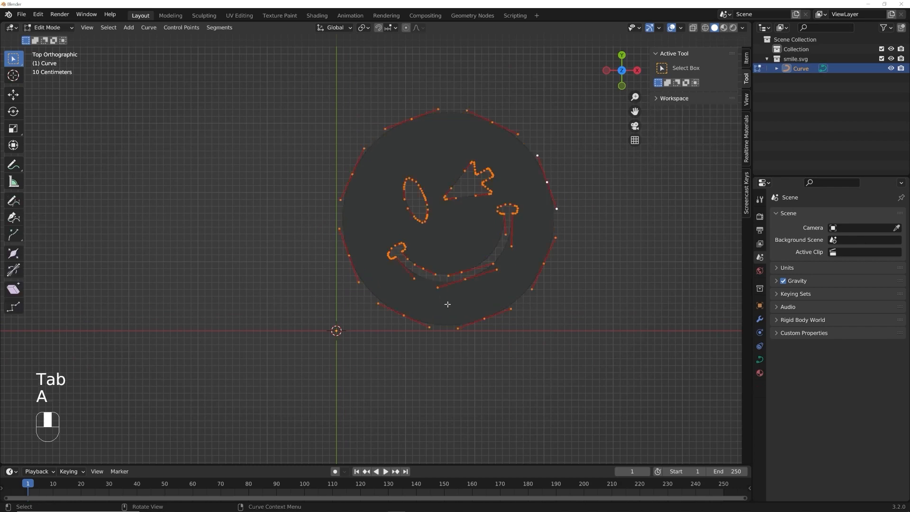
{"action": "key", "text": "a"}
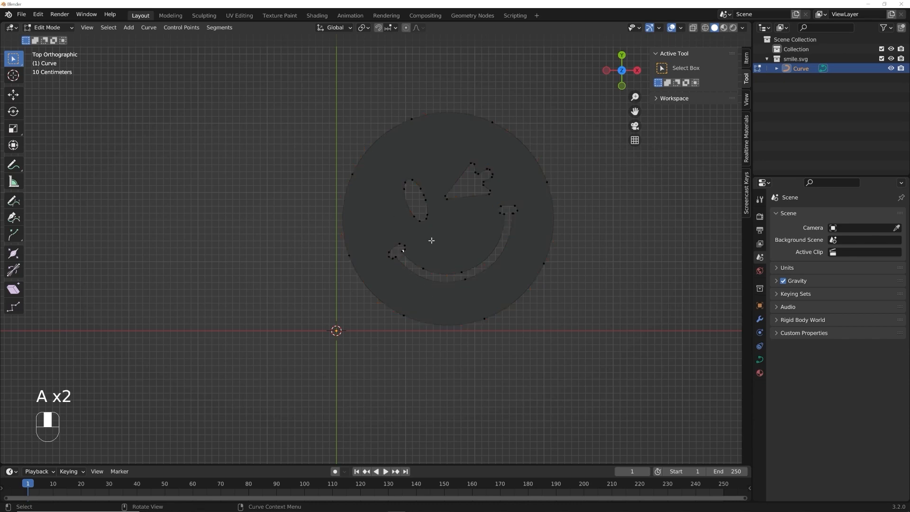
{"action": "key", "text": "a"}
Step: Try moving a single control point on the edge of the smiley's oval eye, and cancel the move
{"action": "scroll", "coordinate": [473, 235], "scroll_direction": "up", "scroll_amount": 3}
{"action": "scroll", "coordinate": [473, 235], "scroll_direction": "up", "scroll_amount": 6}
{"action": "middle_click_drag", "start_coordinate": [514, 276], "coordinate": [419, 279], "text": "shift"}
{"action": "middle_click_drag", "start_coordinate": [550, 185], "coordinate": [469, 367], "text": "shift"}
{"action": "middle_click_drag", "start_coordinate": [450, 179], "coordinate": [416, 219], "text": "shift"}
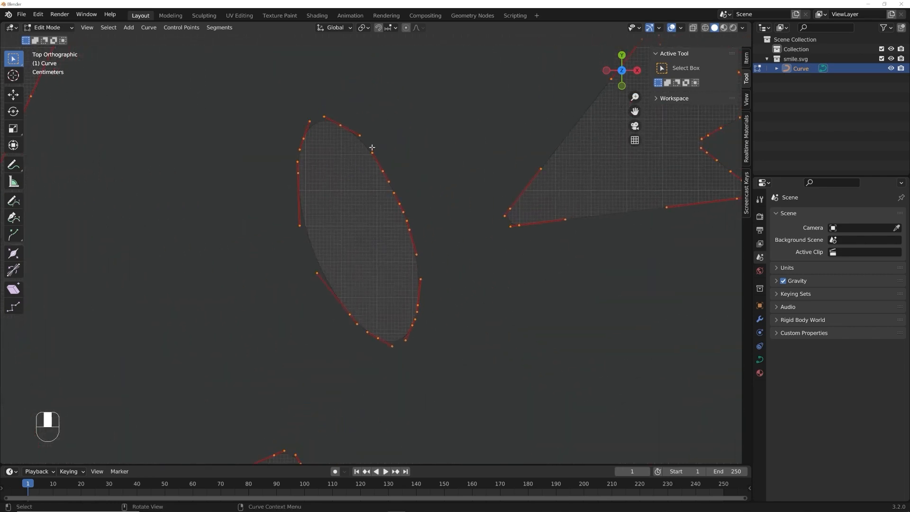
{"action": "left_click", "coordinate": [409, 230]}
{"action": "key", "text": "g"}
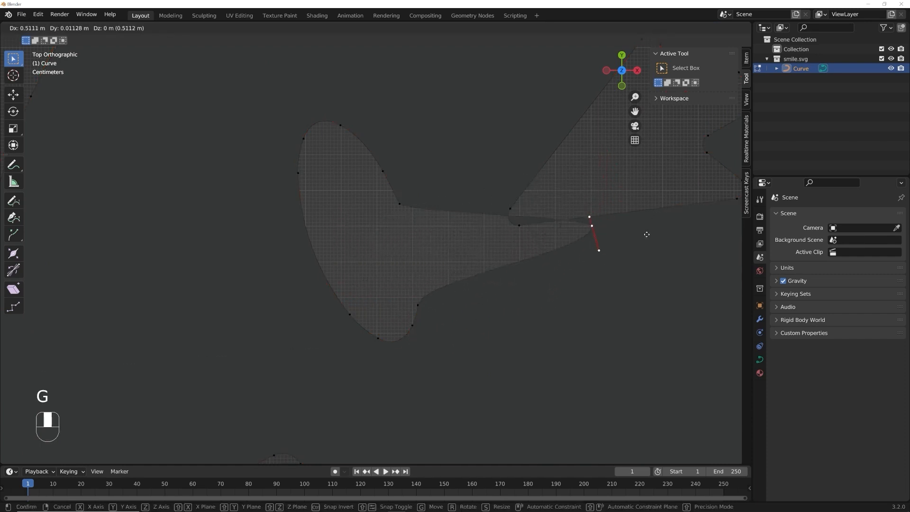
{"action": "right_click", "coordinate": [467, 264]}
Step: Move all control points of the smiley so the face is centred on its origin, and return to Object Mode
{"action": "scroll", "coordinate": [452, 271], "scroll_direction": "down", "scroll_amount": 5}
{"action": "scroll", "coordinate": [445, 280], "scroll_direction": "up", "scroll_amount": 2}
{"action": "key", "text": "a"}
{"action": "scroll", "coordinate": [447, 293], "scroll_direction": "down", "scroll_amount": 5}
{"action": "scroll", "coordinate": [447, 294], "scroll_direction": "up", "scroll_amount": 4}
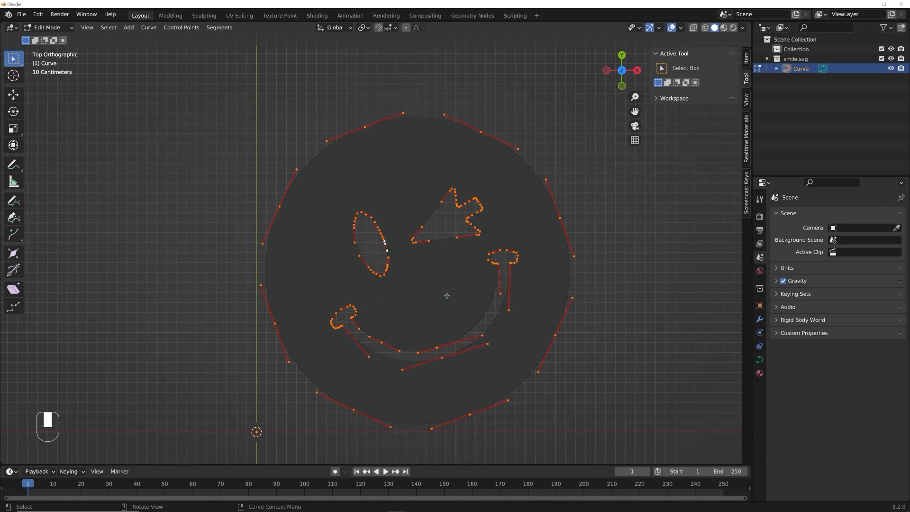
{"action": "scroll", "coordinate": [447, 296], "scroll_direction": "down", "scroll_amount": 1}
{"action": "middle_click_drag", "start_coordinate": [465, 319], "coordinate": [543, 259], "text": "shift"}
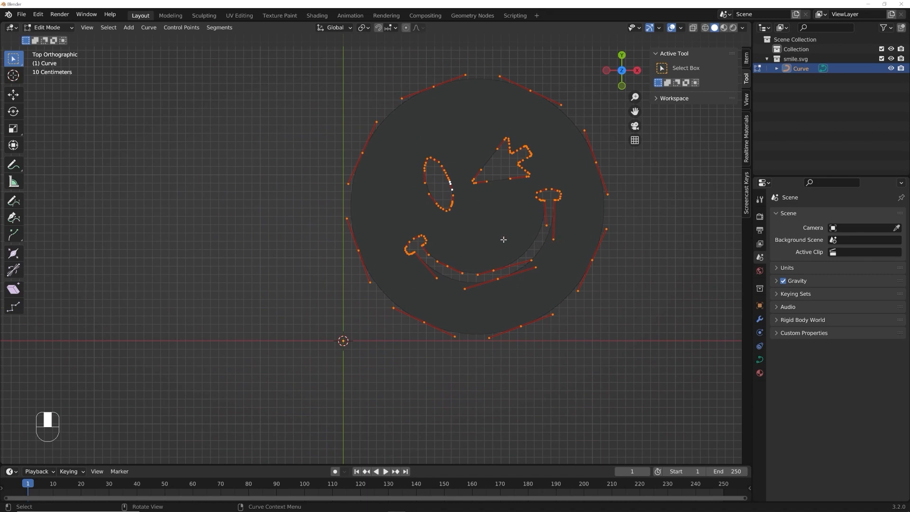
{"action": "left_click", "coordinate": [14, 95]}
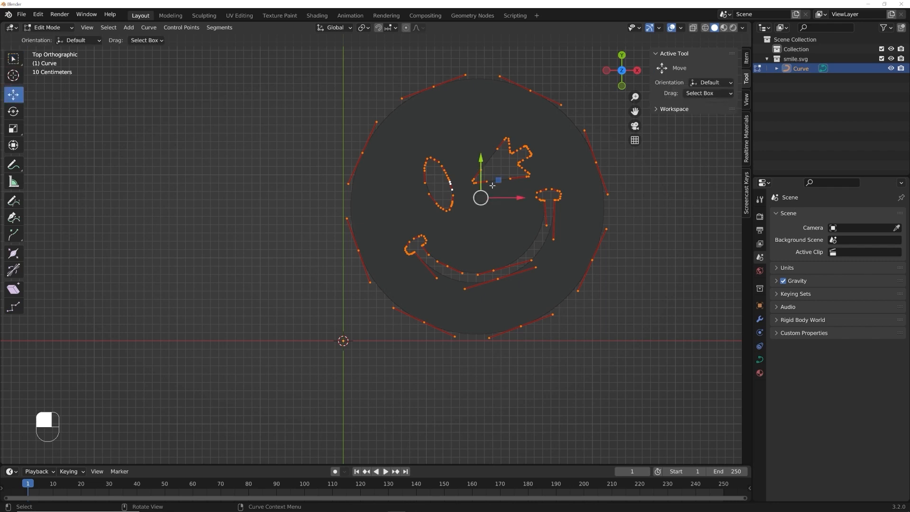
{"action": "left_click_drag", "start_coordinate": [520, 196], "coordinate": [505, 217]}
{"action": "middle_click_drag", "start_coordinate": [506, 217], "coordinate": [528, 159], "text": "shift"}
{"action": "key", "text": "g"}
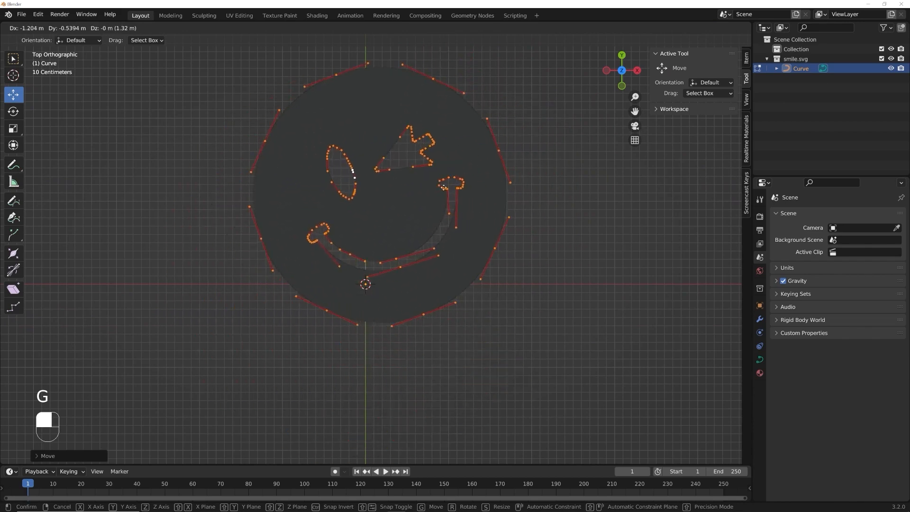
{"action": "left_click", "coordinate": [503, 213]}
{"action": "key", "text": "g"}
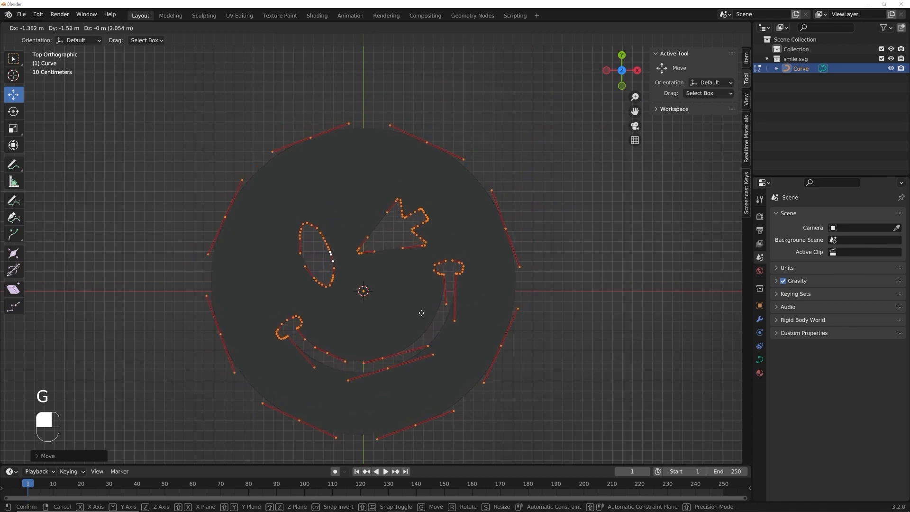
{"action": "left_click", "coordinate": [417, 317]}
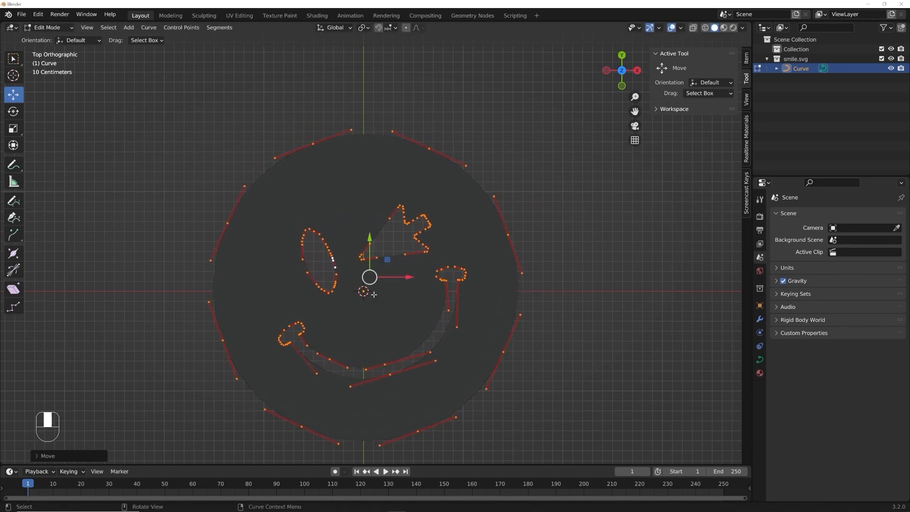
{"action": "key", "text": "Tab"}
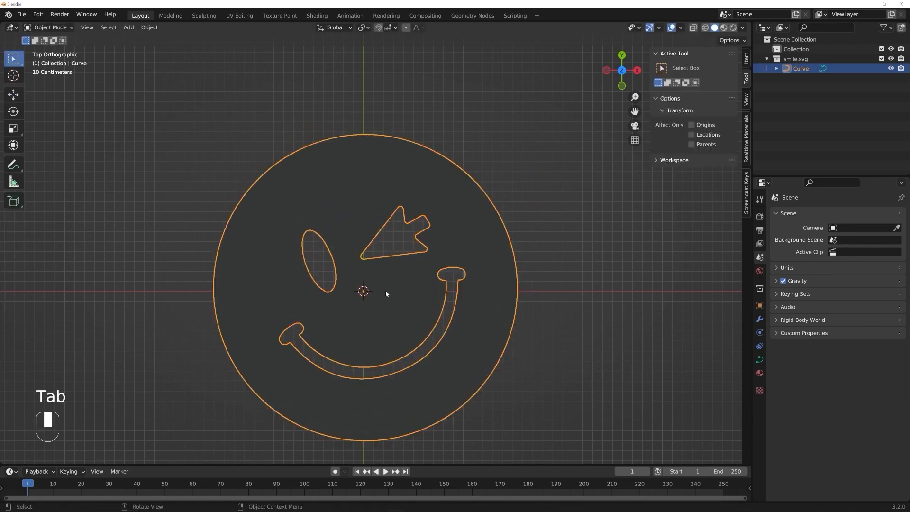
Step: Try rotating the smiley freely about its centred origin, and cancel the rotation
{"action": "middle_click_drag", "start_coordinate": [423, 302], "coordinate": [506, 242]}
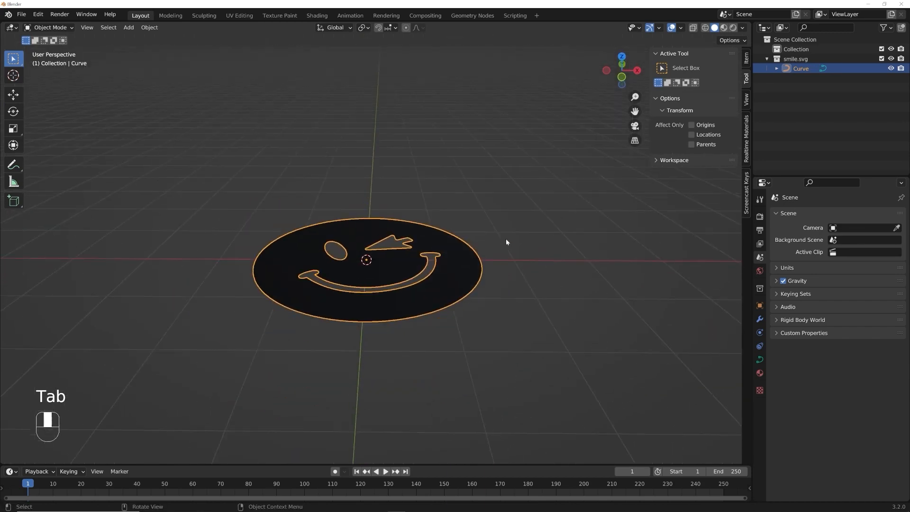
{"action": "key", "text": "r"}
{"action": "key", "text": "r"}
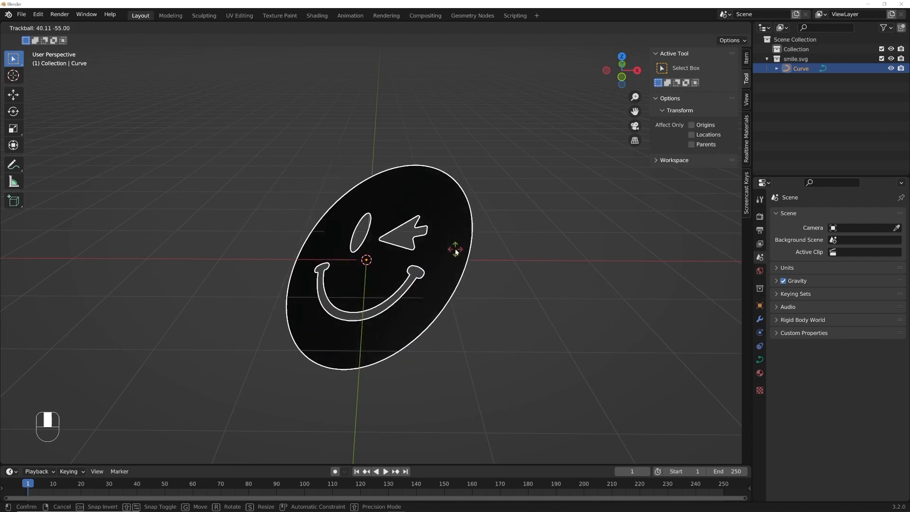
{"action": "left_click", "coordinate": [444, 252]}
{"action": "left_click", "coordinate": [491, 275]}
{"action": "middle_click_drag", "start_coordinate": [463, 278], "coordinate": [370, 191]}
{"action": "left_click", "coordinate": [433, 284]}
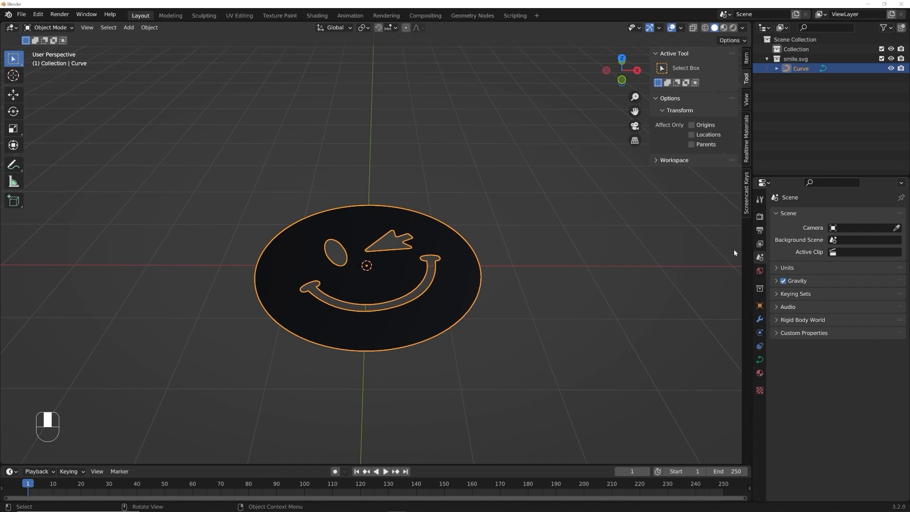
Step: Remove the SVGMat material slot from the smiley curve
{"action": "left_click", "coordinate": [760, 373]}
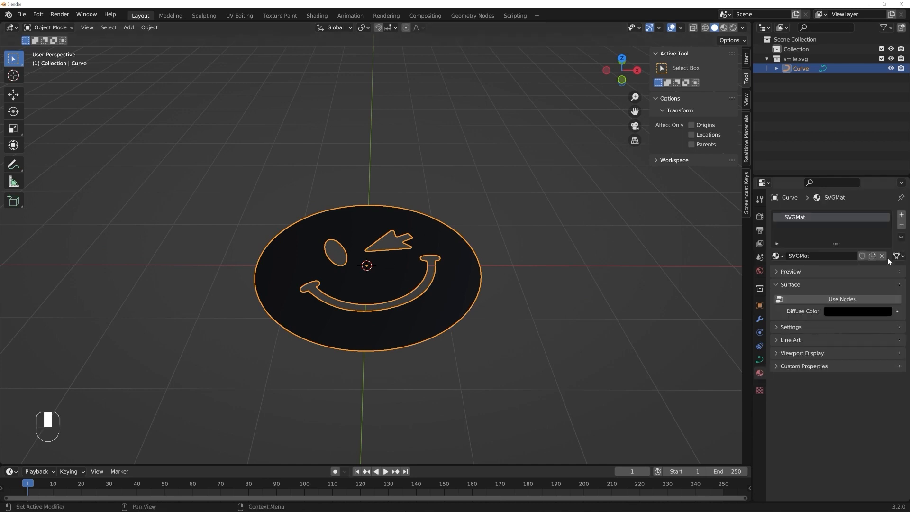
{"action": "left_click", "coordinate": [902, 225]}
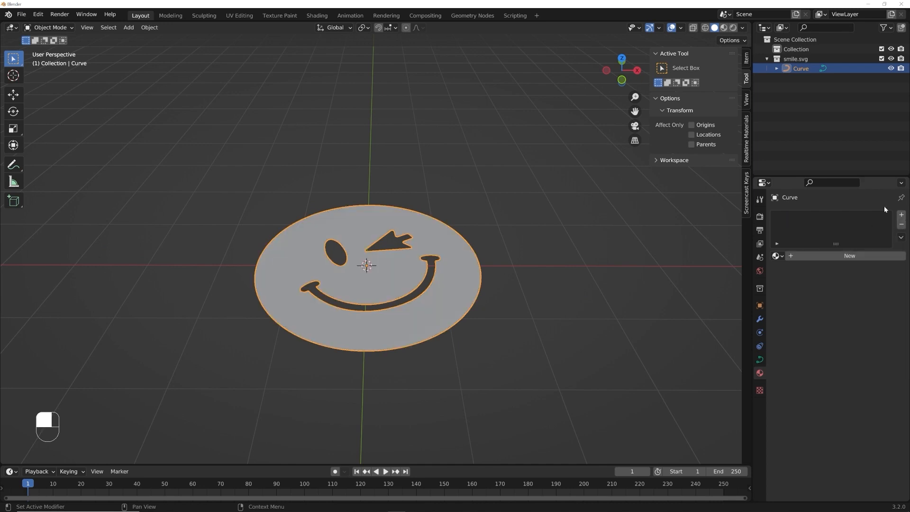
{"action": "middle_click_drag", "start_coordinate": [548, 286], "coordinate": [526, 277]}
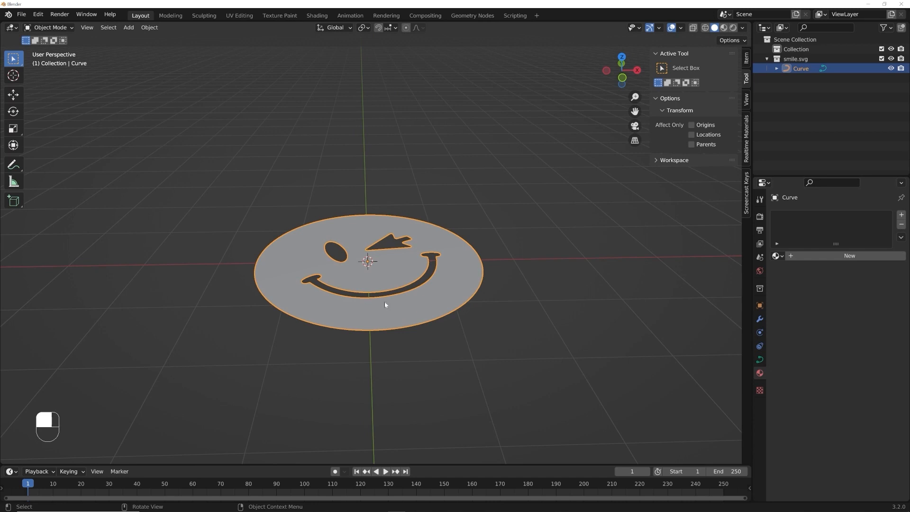
{"action": "middle_click_drag", "start_coordinate": [437, 261], "coordinate": [458, 214]}
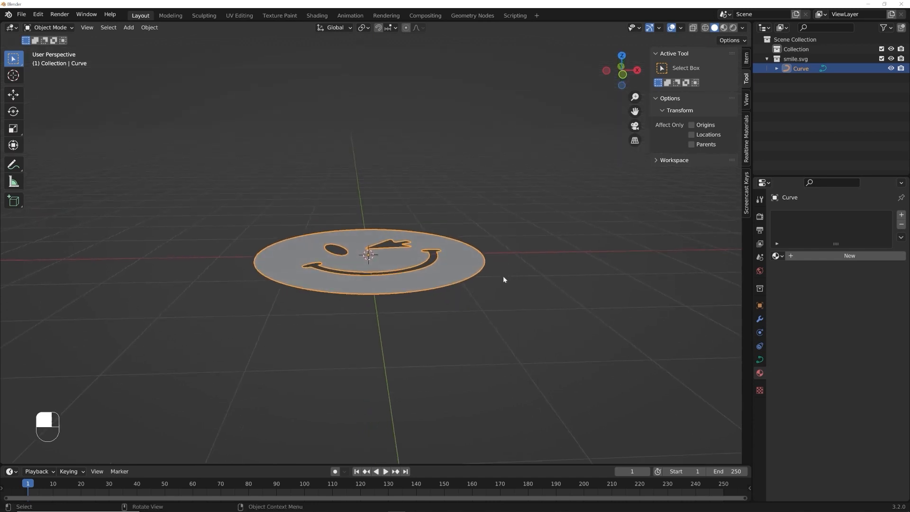
Step: Open the smiley curve's Geometry settings with the extrude and bevel values
{"action": "left_click", "coordinate": [759, 361]}
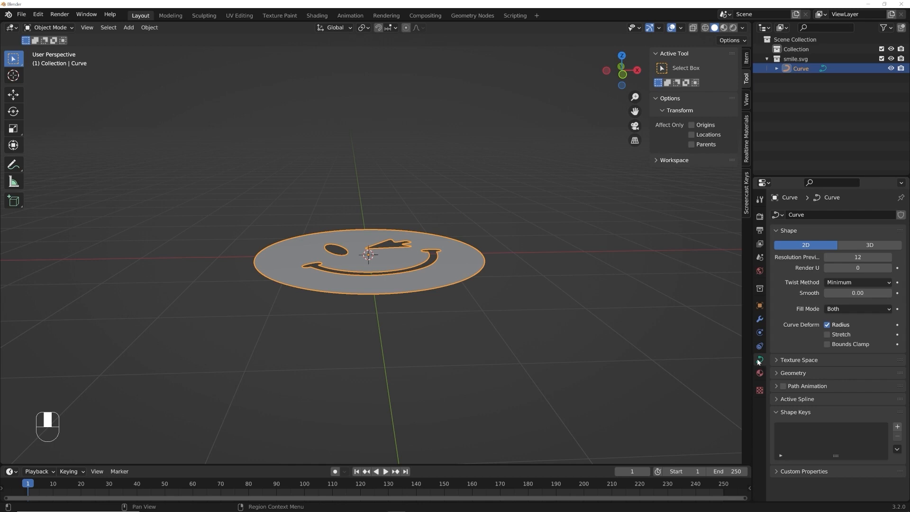
{"action": "left_click", "coordinate": [802, 375]}
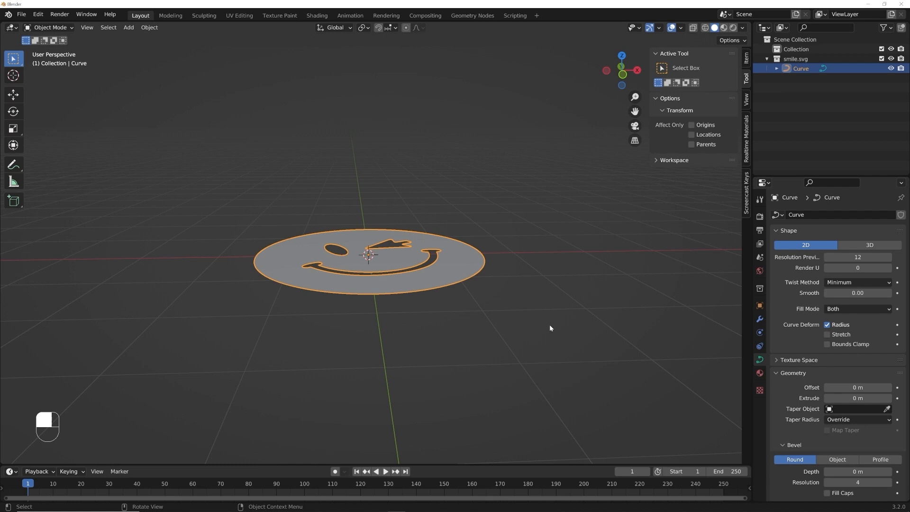
{"action": "middle_click_drag", "start_coordinate": [471, 317], "coordinate": [479, 337]}
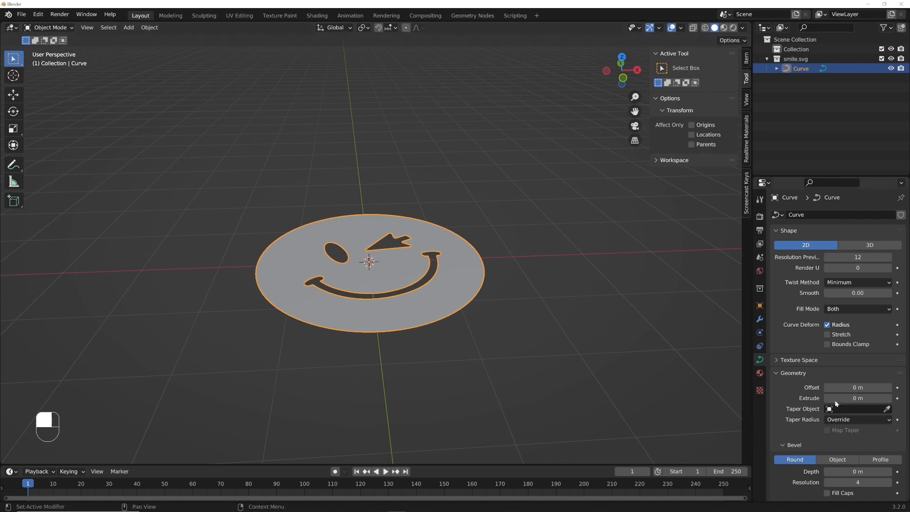
{"action": "scroll", "coordinate": [786, 392], "scroll_direction": "down", "scroll_amount": 4}
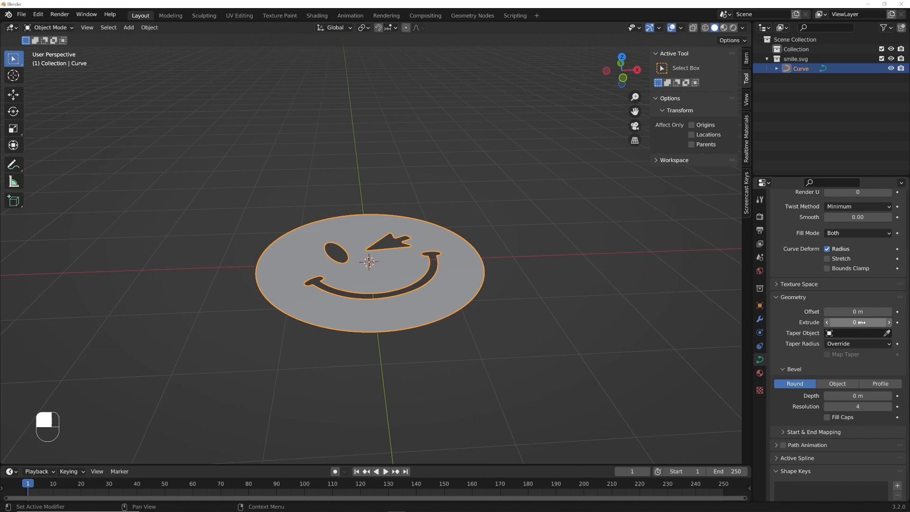
Step: Undo a first extrusion of 0.39 m and set the smiley curve's extrusion to 0.003 m
{"action": "left_click_drag", "start_coordinate": [861, 320], "coordinate": [793, 327]}
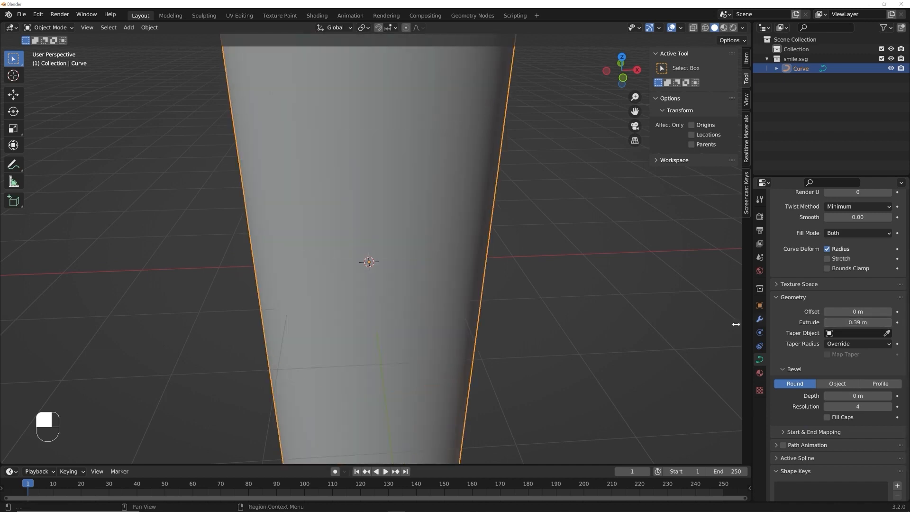
{"action": "key", "text": "ctrl+z"}
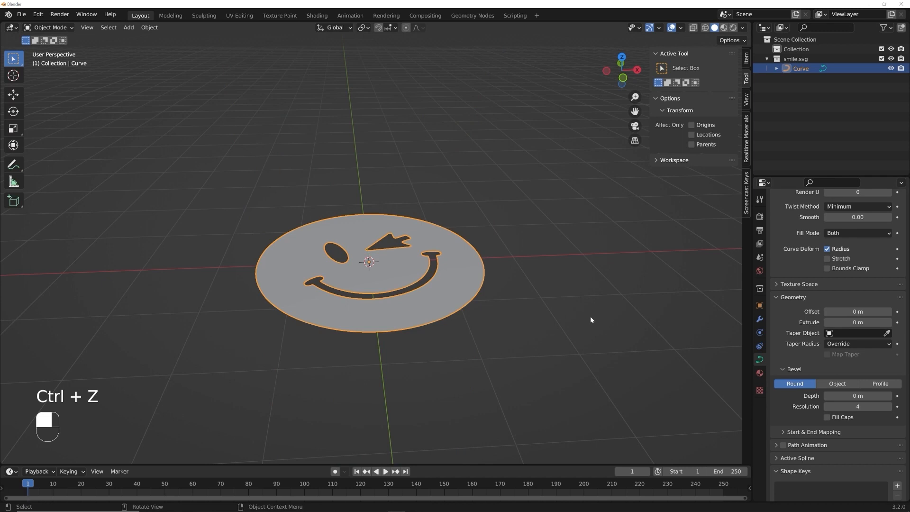
{"action": "left_click_drag", "start_coordinate": [843, 322], "coordinate": [851, 322], "text": "shift"}
{"action": "left_click", "coordinate": [852, 323]}
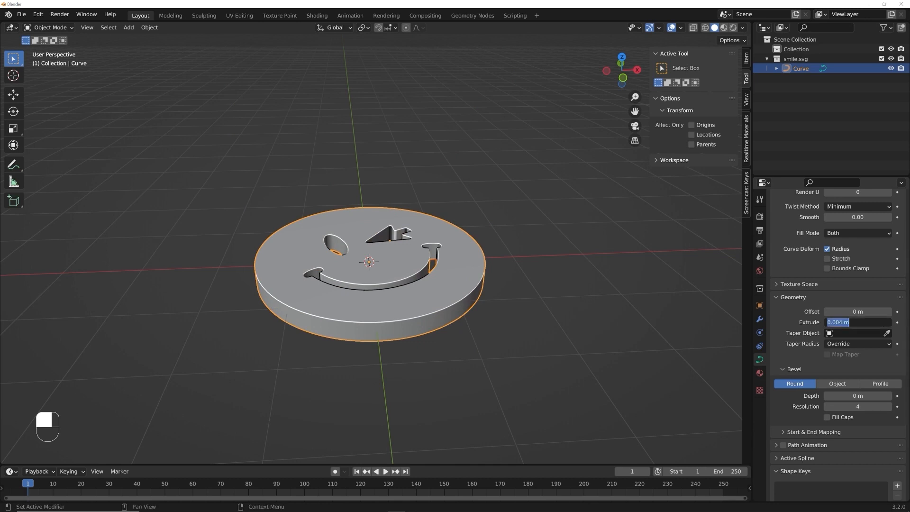
{"action": "left_click", "coordinate": [852, 322]}
{"action": "key", "text": "ctrl+a"}
{"action": "left_click", "coordinate": [578, 331]}
{"action": "mouse_move", "coordinate": [876, 324]}
{"action": "left_mouse_down", "text": "shift"}
{"action": "mouse_move", "coordinate": [849, 324]}
{"action": "mouse_move", "coordinate": [867, 324]}
{"action": "left_mouse_up", "text": "shift"}
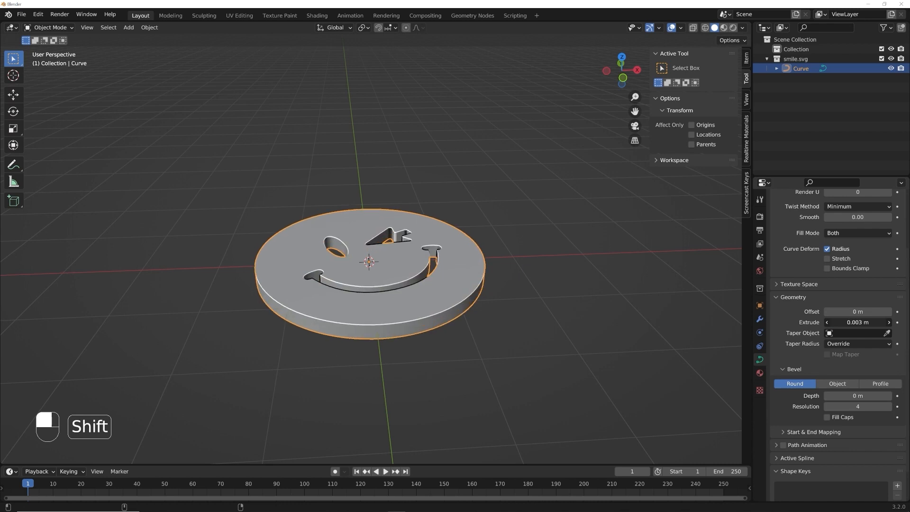
{"action": "left_click_drag", "start_coordinate": [867, 324], "coordinate": [861, 324], "text": "shift"}
Step: Deselect the smiley and examine its extruded thickness and the eye and mouth cut-outs from several angles
{"action": "middle_click_drag", "start_coordinate": [308, 327], "coordinate": [341, 297]}
{"action": "left_click", "coordinate": [405, 311]}
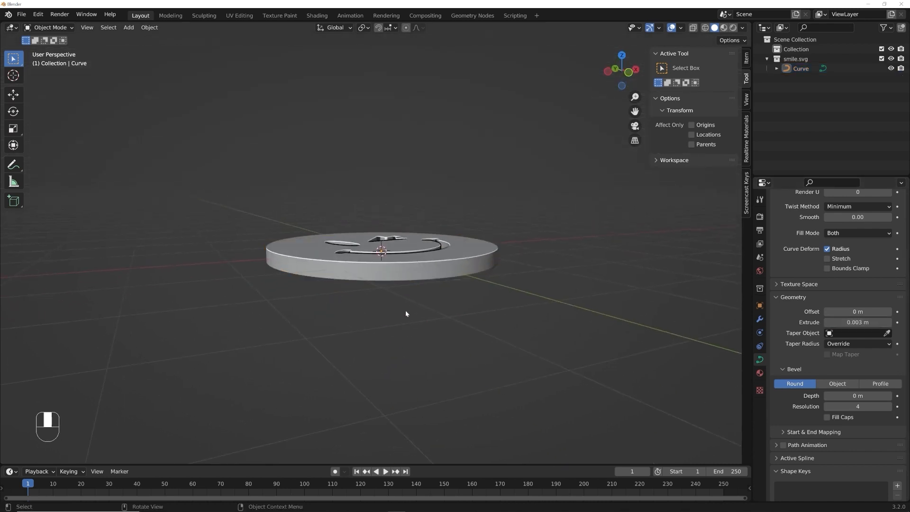
{"action": "scroll", "coordinate": [474, 311], "scroll_direction": "up", "scroll_amount": 5}
{"action": "left_click", "coordinate": [858, 323]}
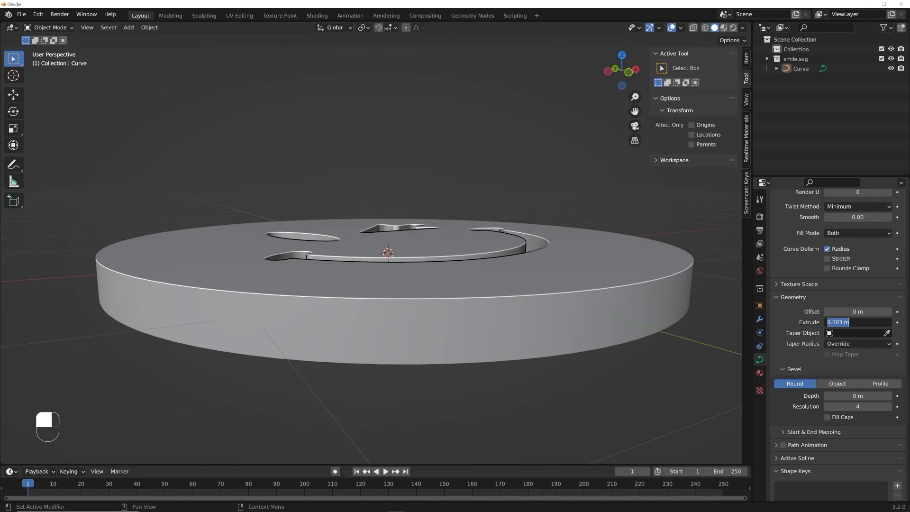
{"action": "left_click", "coordinate": [611, 376]}
{"action": "middle_click_drag", "start_coordinate": [606, 342], "coordinate": [546, 385]}
{"action": "scroll", "coordinate": [541, 388], "scroll_direction": "up", "scroll_amount": 5}
{"action": "scroll", "coordinate": [544, 341], "scroll_direction": "down", "scroll_amount": 5}
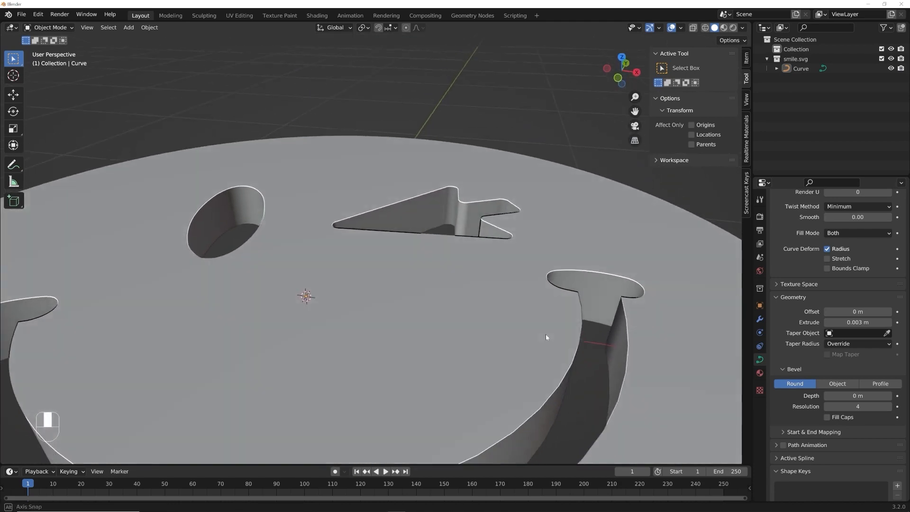
{"action": "middle_click_drag", "start_coordinate": [290, 380], "coordinate": [329, 378]}
{"action": "scroll", "coordinate": [413, 350], "scroll_direction": "down", "scroll_amount": 3}
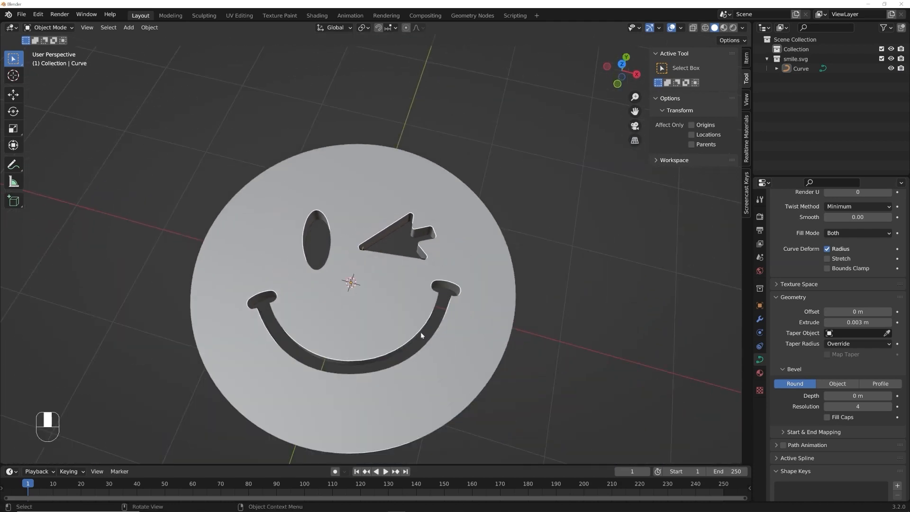
Step: Set both the preview and render resolution of the smiley curve to 64, and check the mouth's edges up close
{"action": "scroll", "coordinate": [433, 370], "scroll_direction": "up", "scroll_amount": 4}
{"action": "middle_click_drag", "start_coordinate": [433, 370], "coordinate": [442, 239], "text": "shift"}
{"action": "scroll", "coordinate": [447, 221], "scroll_direction": "up", "scroll_amount": 4}
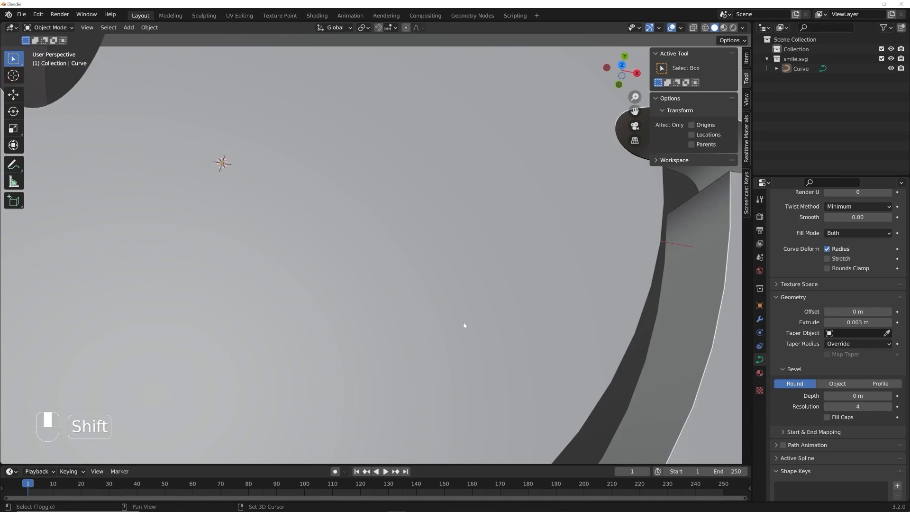
{"action": "middle_click_drag", "start_coordinate": [451, 319], "coordinate": [485, 217], "text": "shift"}
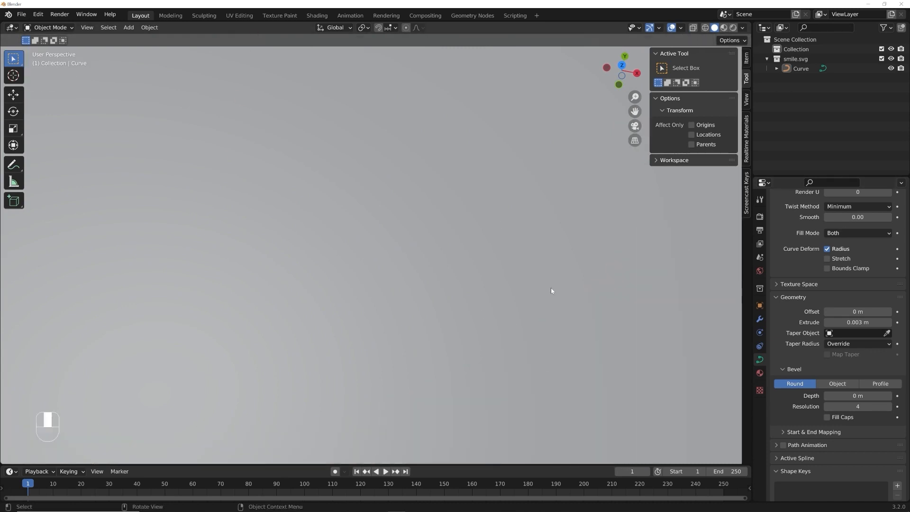
{"action": "scroll", "coordinate": [870, 283], "scroll_direction": "up", "scroll_amount": 3}
{"action": "scroll", "coordinate": [870, 283], "scroll_direction": "up", "scroll_amount": 1}
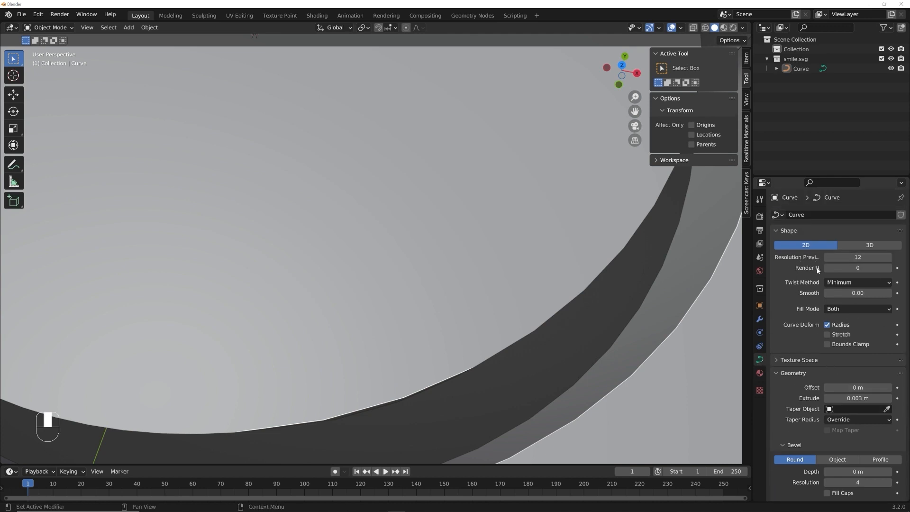
{"action": "left_click_drag", "start_coordinate": [853, 257], "coordinate": [882, 268]}
{"action": "scroll", "coordinate": [449, 296], "scroll_direction": "down", "scroll_amount": 5}
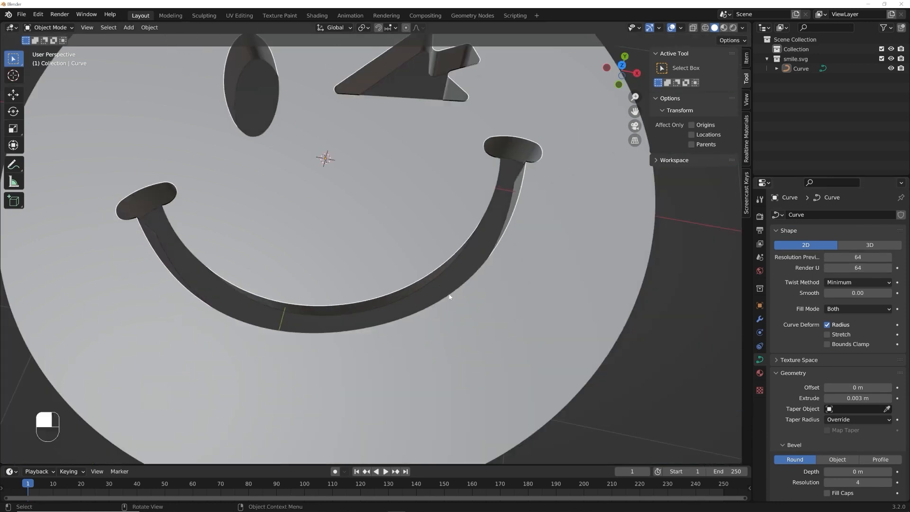
{"action": "scroll", "coordinate": [325, 248], "scroll_direction": "down", "scroll_amount": 2}
{"action": "scroll", "coordinate": [325, 248], "scroll_direction": "up", "scroll_amount": 3}
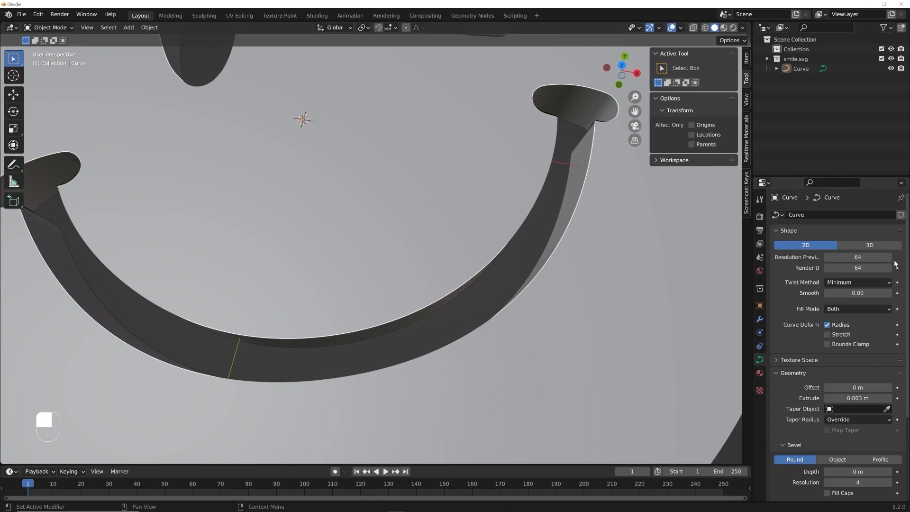
Step: Lower the curve's preview resolution to 1, raise it to 2, and inspect the faceted outline
{"action": "scroll", "coordinate": [563, 228], "scroll_direction": "down", "scroll_amount": 4}
{"action": "scroll", "coordinate": [717, 245], "scroll_direction": "up", "scroll_amount": 1}
{"action": "double_click", "coordinate": [857, 257]}
{"action": "type", "text": "1"}
{"action": "key", "text": "Return"}
{"action": "mouse_move", "coordinate": [858, 257]}
{"action": "left_mouse_down"}
{"action": "mouse_move", "coordinate": [876, 257]}
{"action": "mouse_move", "coordinate": [862, 257]}
{"action": "left_mouse_up"}
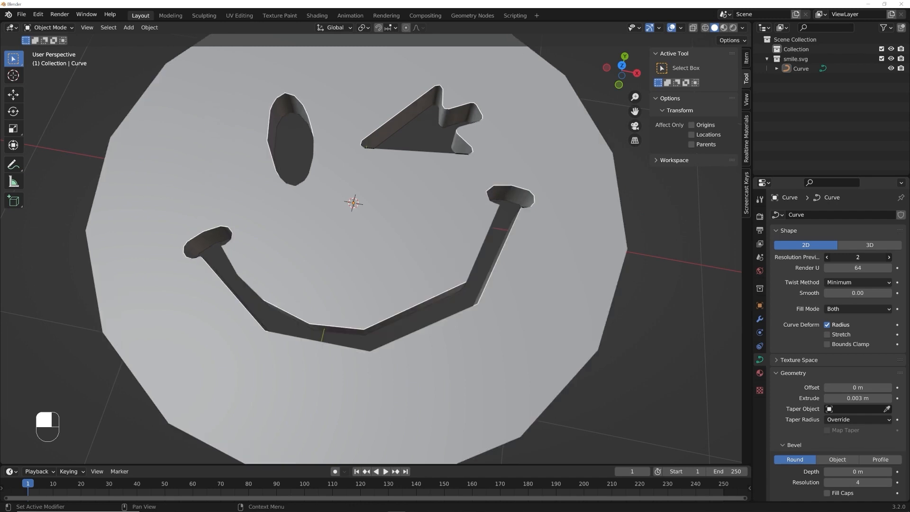
{"action": "scroll", "coordinate": [442, 251], "scroll_direction": "down", "scroll_amount": 4}
{"action": "scroll", "coordinate": [442, 251], "scroll_direction": "up", "scroll_amount": 4}
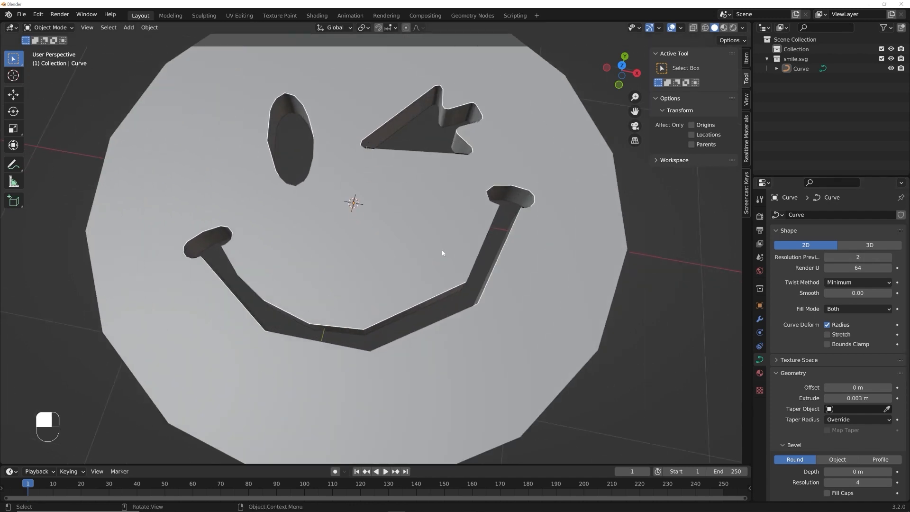
Step: Set the smiley curve's preview resolution to 64 to smooth its outlines
{"action": "middle_click_drag", "start_coordinate": [380, 308], "coordinate": [382, 275]}
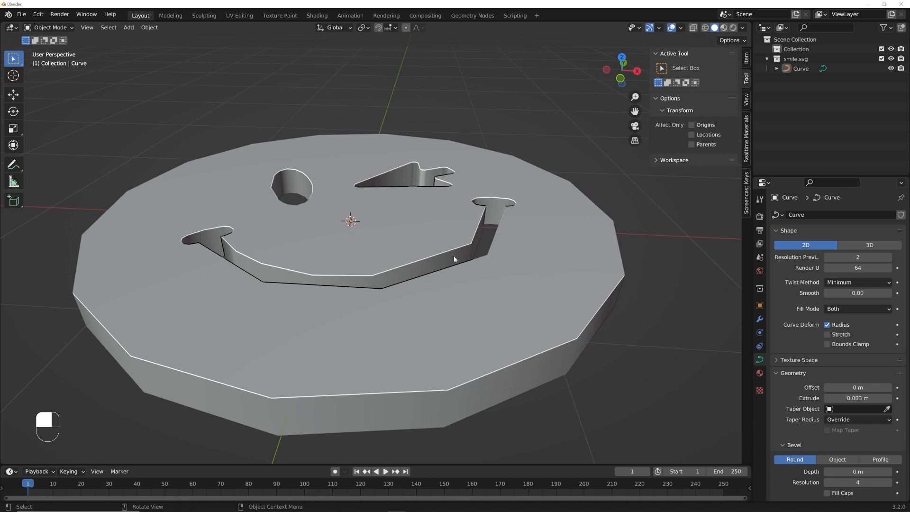
{"action": "left_click_drag", "start_coordinate": [861, 258], "coordinate": [893, 257]}
{"action": "middle_click_drag", "start_coordinate": [571, 232], "coordinate": [572, 275]}
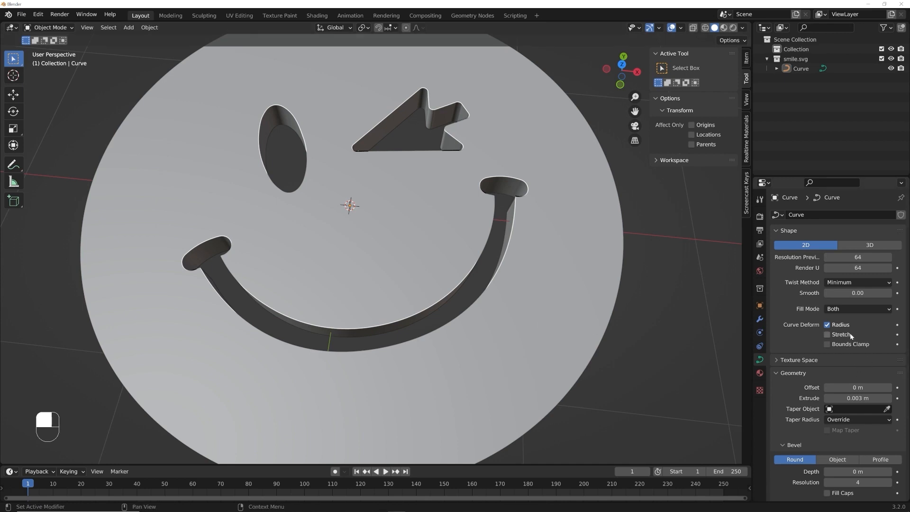
Step: Examine the curve's bevel settings and the unbevelled edges around the smiley's face cutouts and rim
{"action": "scroll", "coordinate": [852, 332], "scroll_direction": "down", "scroll_amount": 4}
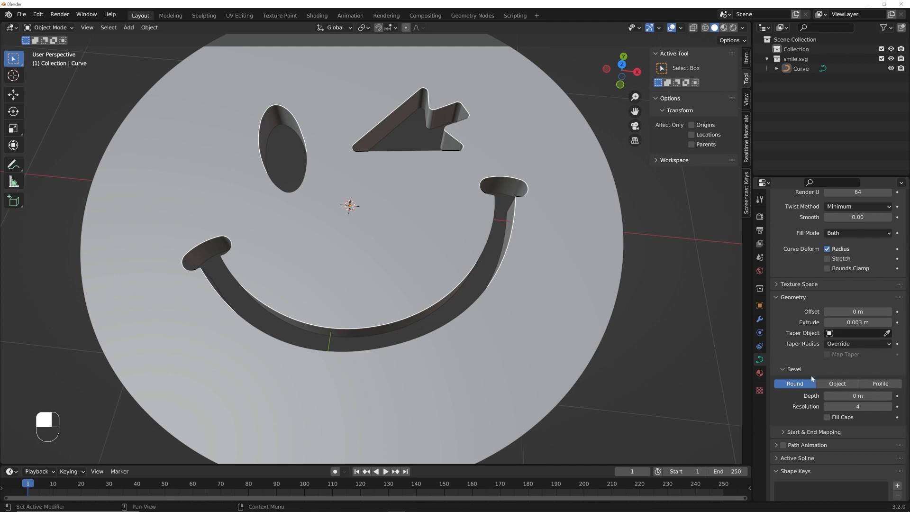
{"action": "left_click", "coordinate": [791, 370]}
{"action": "left_click", "coordinate": [792, 384]}
{"action": "scroll", "coordinate": [846, 368], "scroll_direction": "down", "scroll_amount": 3}
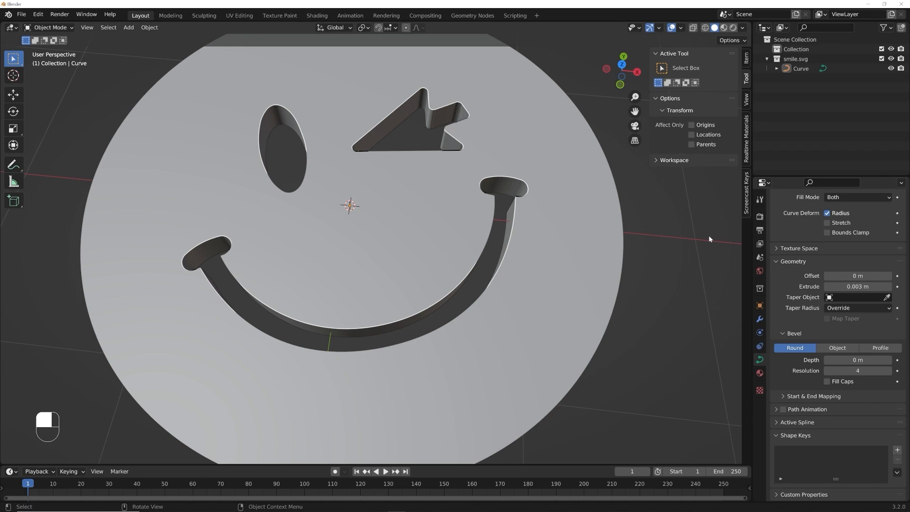
{"action": "scroll", "coordinate": [544, 335], "scroll_direction": "up", "scroll_amount": 8}
{"action": "middle_click_drag", "start_coordinate": [544, 336], "coordinate": [564, 390]}
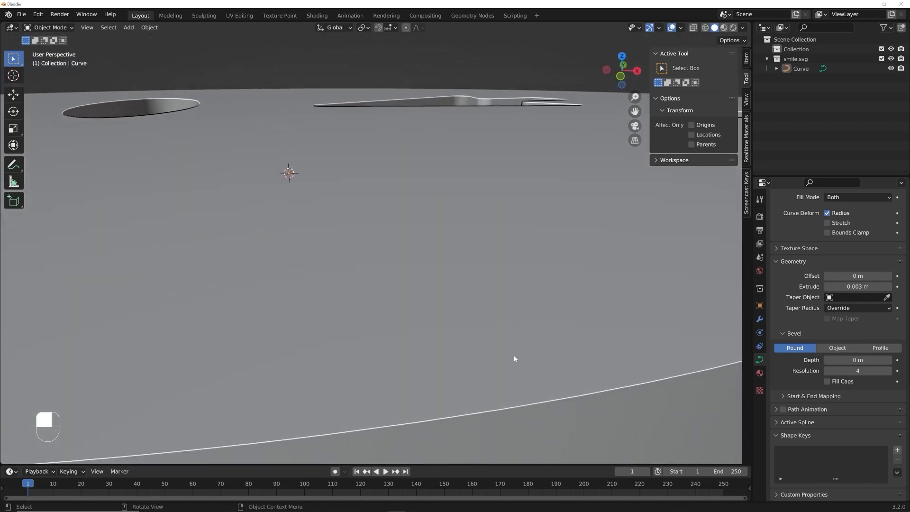
{"action": "scroll", "coordinate": [392, 272], "scroll_direction": "down", "scroll_amount": 6}
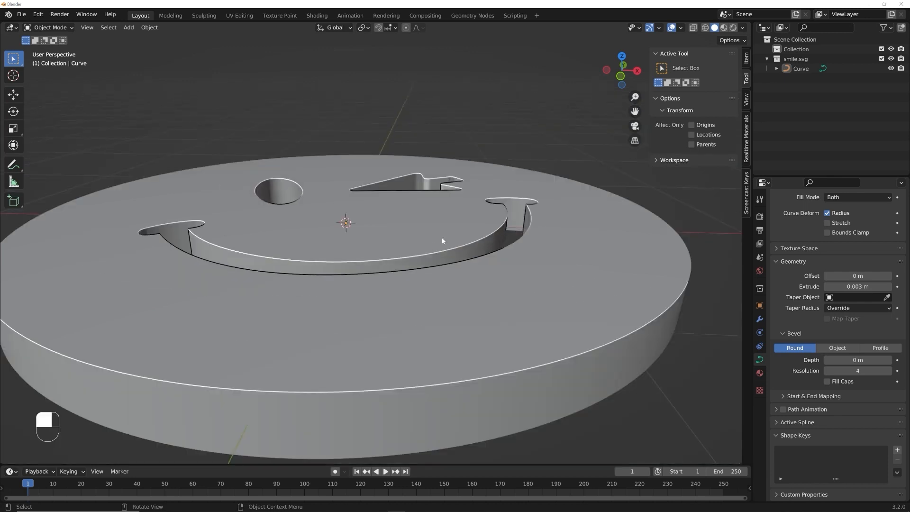
{"action": "scroll", "coordinate": [477, 280], "scroll_direction": "up", "scroll_amount": 2}
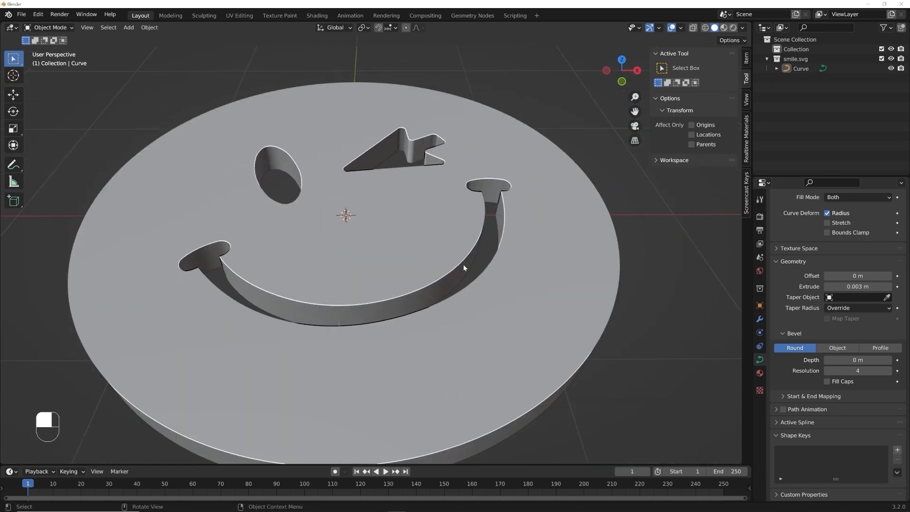
{"action": "scroll", "coordinate": [473, 274], "scroll_direction": "up", "scroll_amount": 1}
{"action": "middle_click_drag", "start_coordinate": [473, 274], "coordinate": [468, 300]}
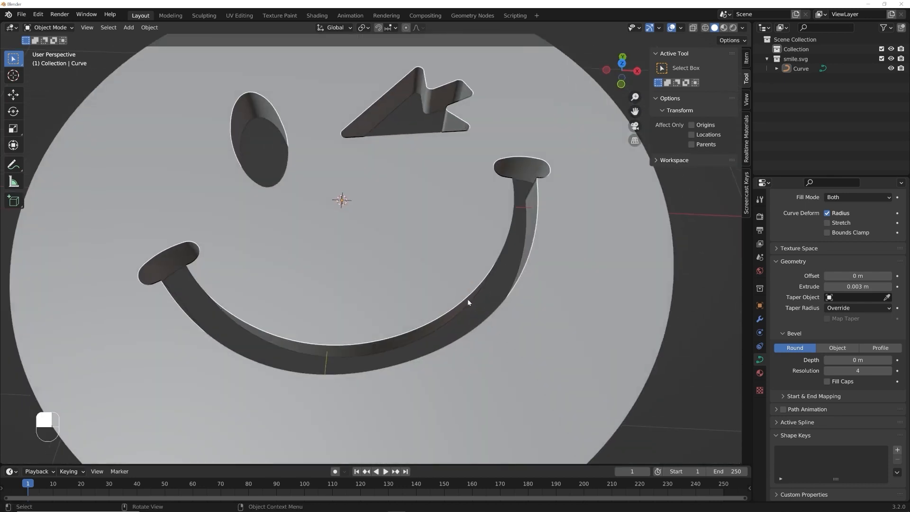
Step: Try a bevel depth of 0.0001 m on the smiley curve and increase it to 0.0005 m
{"action": "left_click", "coordinate": [862, 361]}
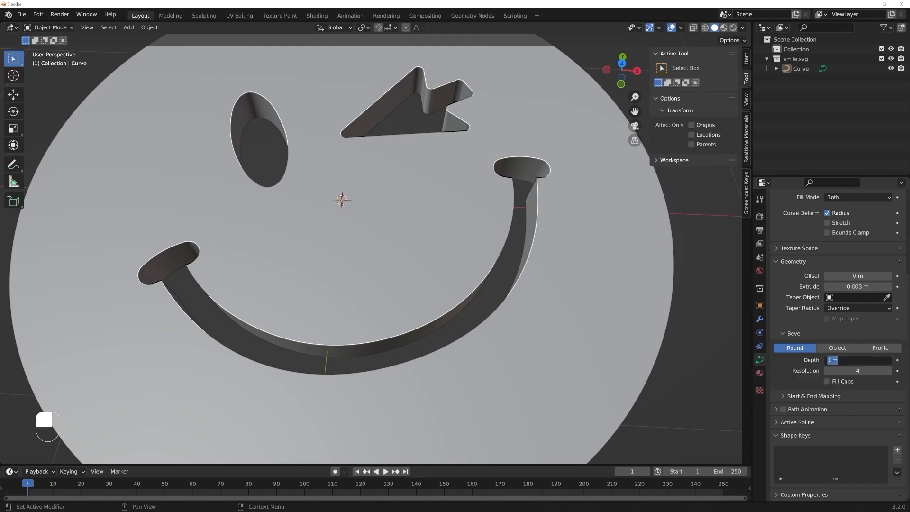
{"action": "type", "text": "0.0001"}
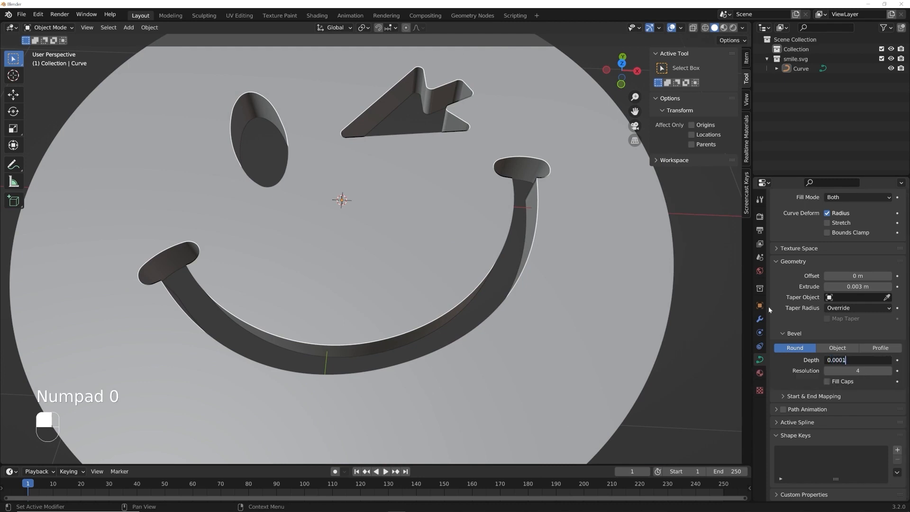
{"action": "key", "text": "Return"}
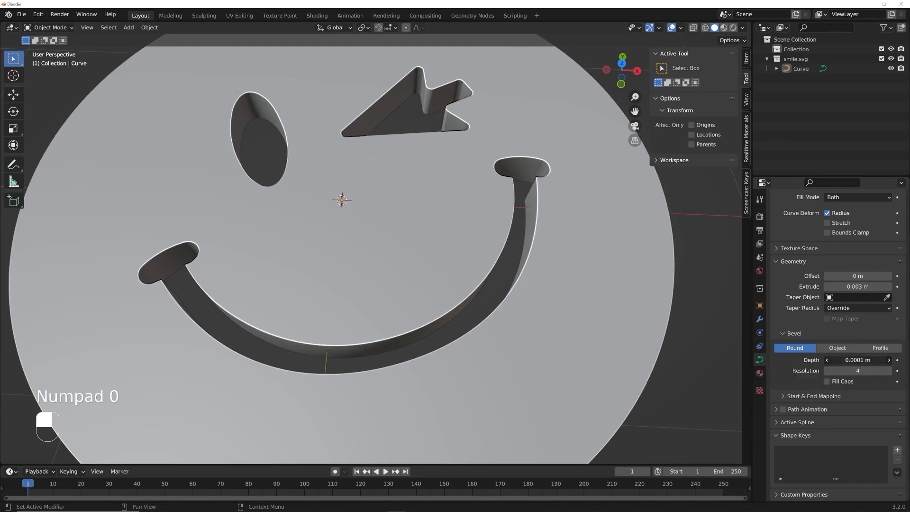
{"action": "left_click", "coordinate": [846, 360]}
{"action": "type", "text": "0.0005"}
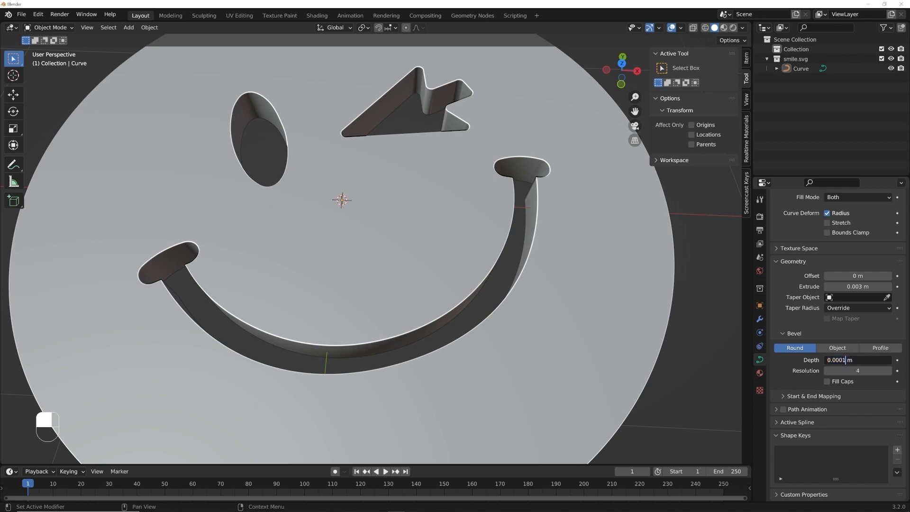
{"action": "key", "text": "Return"}
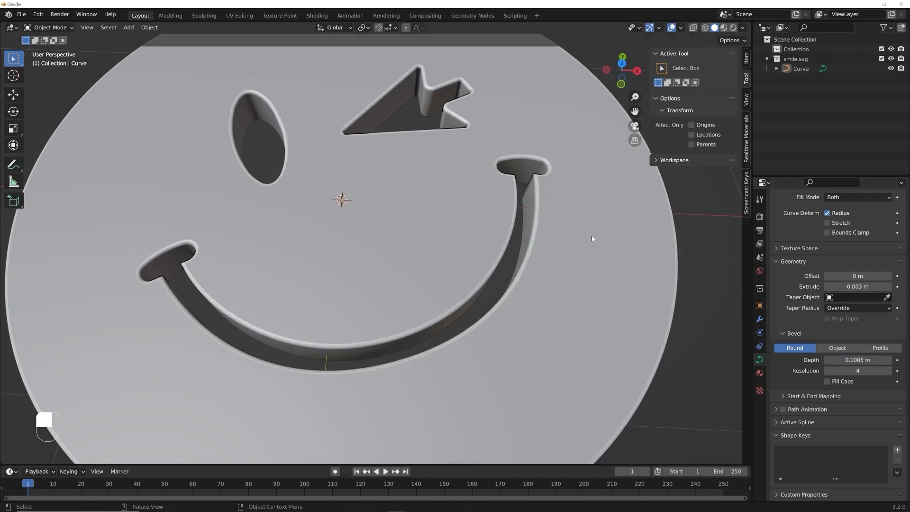
Step: Inspect the rounded edges of the smiley's mouth, eyes and rim up close and from different angles
{"action": "middle_click_drag", "start_coordinate": [592, 235], "coordinate": [579, 279]}
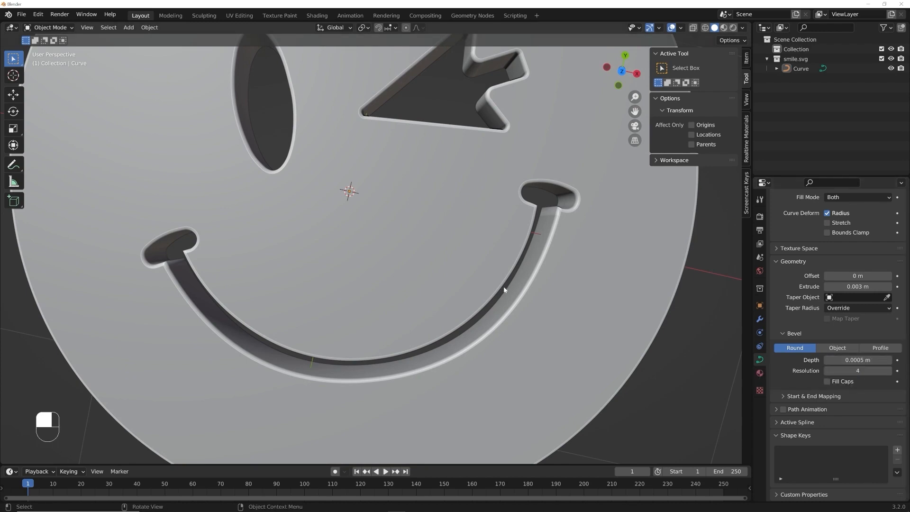
{"action": "scroll", "coordinate": [417, 288], "scroll_direction": "down", "scroll_amount": 8}
{"action": "middle_click_drag", "start_coordinate": [417, 288], "coordinate": [433, 339]}
{"action": "scroll", "coordinate": [547, 314], "scroll_direction": "up", "scroll_amount": 5}
{"action": "middle_click_drag", "start_coordinate": [547, 314], "coordinate": [516, 256]}
{"action": "scroll", "coordinate": [531, 321], "scroll_direction": "down", "scroll_amount": 4}
{"action": "scroll", "coordinate": [532, 319], "scroll_direction": "up", "scroll_amount": 4}
{"action": "scroll", "coordinate": [526, 276], "scroll_direction": "down", "scroll_amount": 5}
Step: Try to rotate the smiley curve freely with trackball rotation
{"action": "left_click", "coordinate": [414, 267]}
{"action": "middle_click_drag", "start_coordinate": [454, 309], "coordinate": [471, 262]}
{"action": "scroll", "coordinate": [471, 262], "scroll_direction": "up", "scroll_amount": 4}
{"action": "key", "text": "r"}
{"action": "key", "text": "r"}
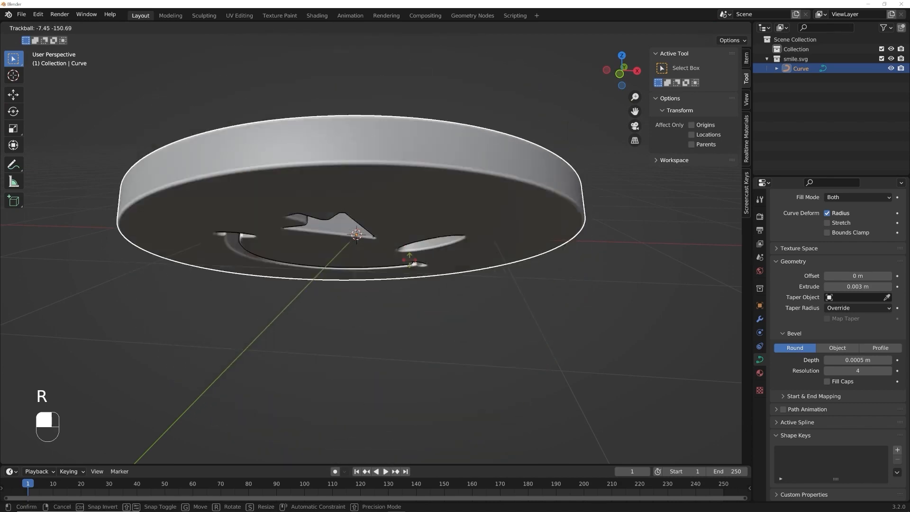
{"action": "right_click", "coordinate": [426, 275]}
Step: Inspect the bevelled smiley disc from above and from its side
{"action": "middle_click_drag", "start_coordinate": [435, 280], "coordinate": [445, 306]}
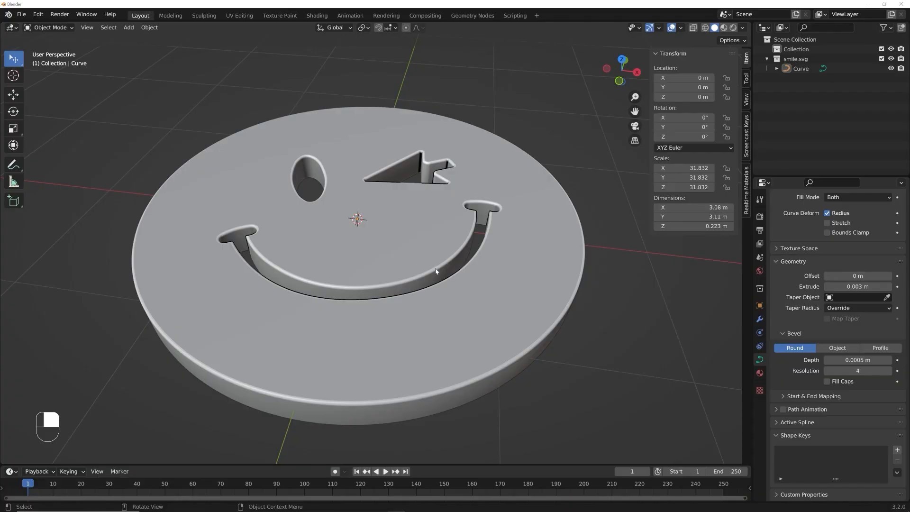
{"action": "middle_click_drag", "start_coordinate": [435, 261], "coordinate": [434, 282]}
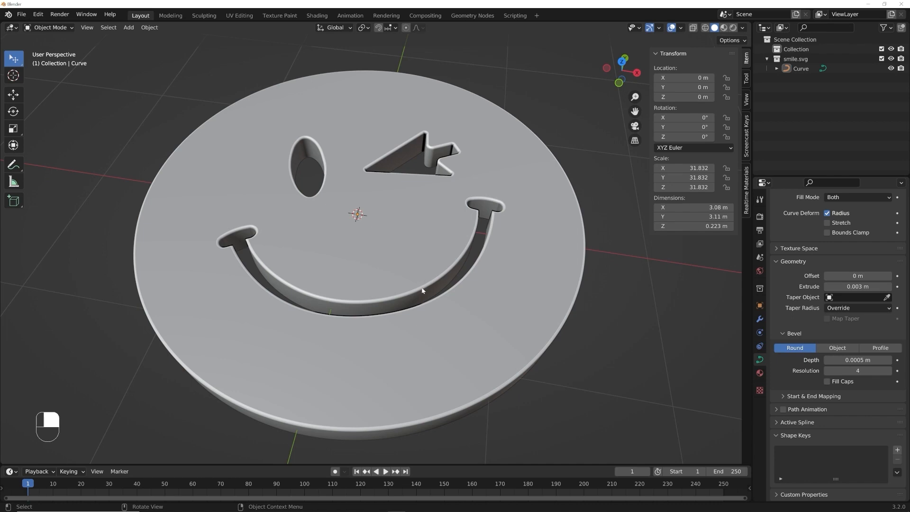
{"action": "scroll", "coordinate": [423, 285], "scroll_direction": "down", "scroll_amount": 3}
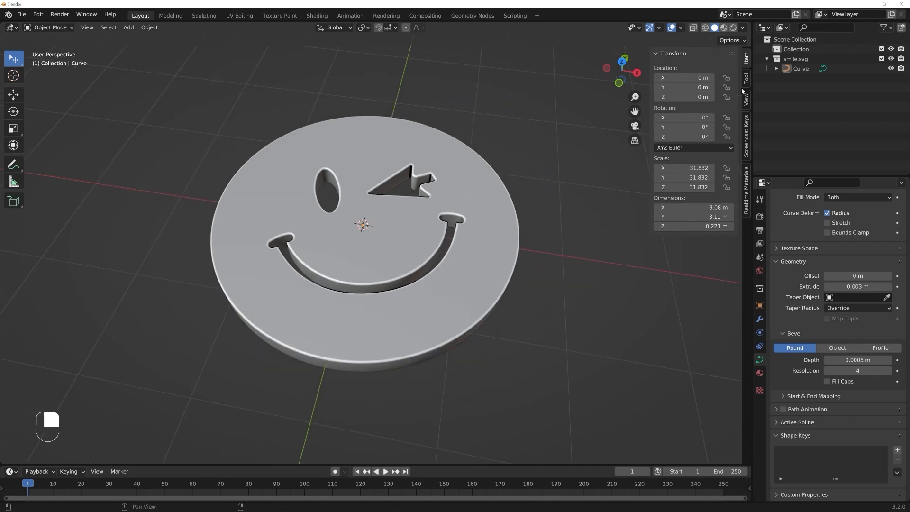
{"action": "middle_click_drag", "start_coordinate": [454, 256], "coordinate": [471, 205]}
{"action": "scroll", "coordinate": [460, 214], "scroll_direction": "up", "scroll_amount": 4}
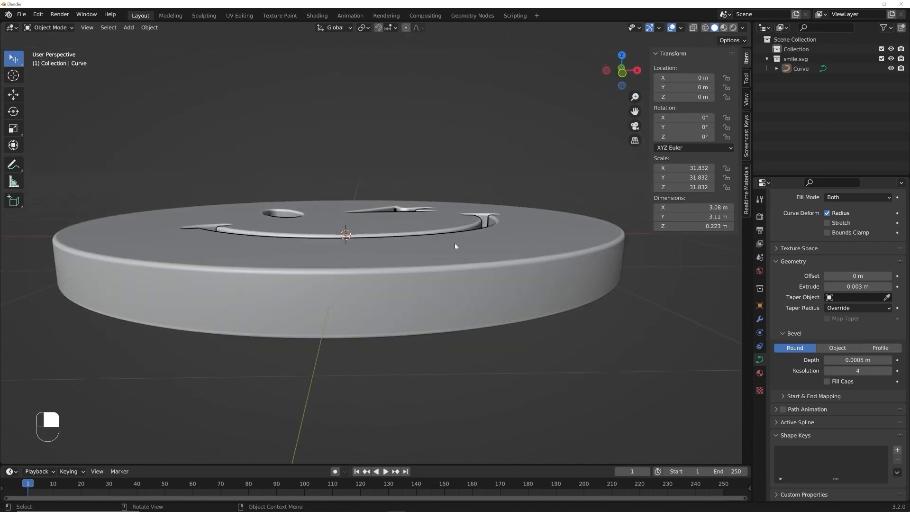
{"action": "middle_click_drag", "start_coordinate": [454, 240], "coordinate": [450, 286]}
{"action": "scroll", "coordinate": [451, 286], "scroll_direction": "down", "scroll_amount": 2}
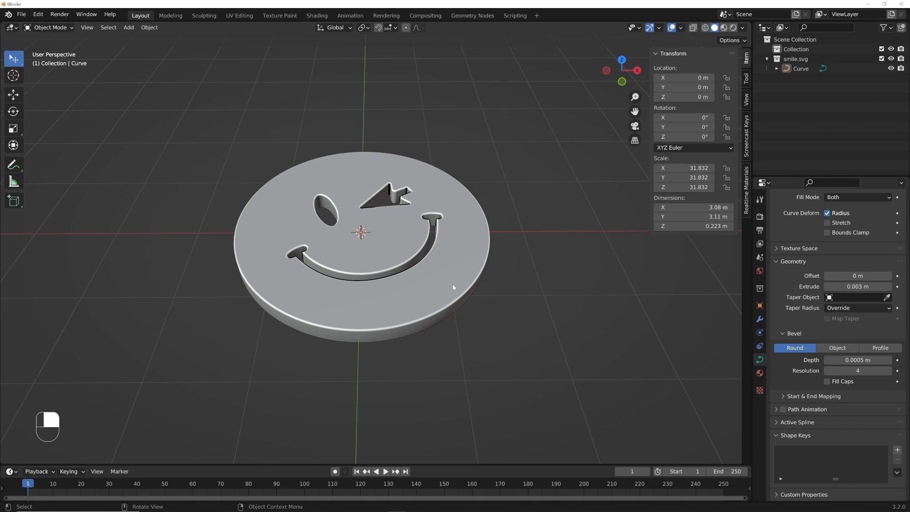
Step: Change the scene's render engine to Eevee
{"action": "left_click", "coordinate": [759, 217]}
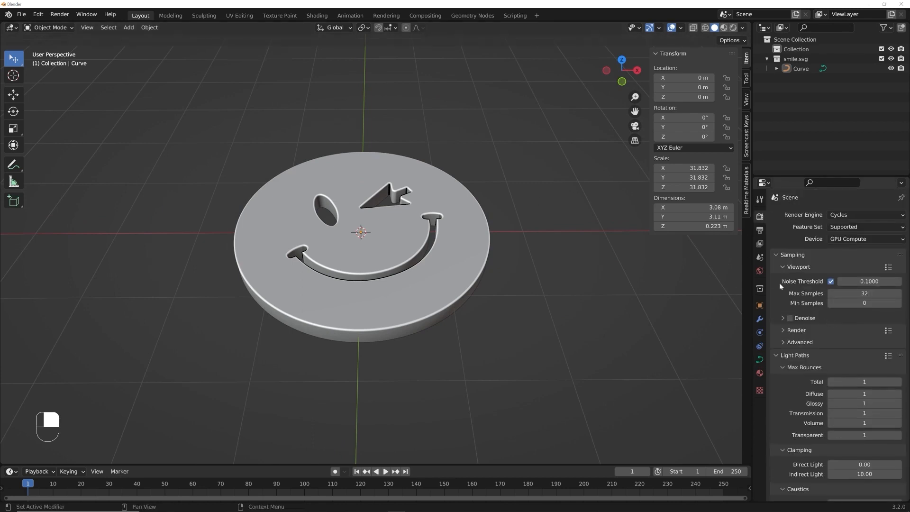
{"action": "left_click", "coordinate": [760, 230]}
{"action": "left_click", "coordinate": [760, 217]}
{"action": "left_click", "coordinate": [851, 216]}
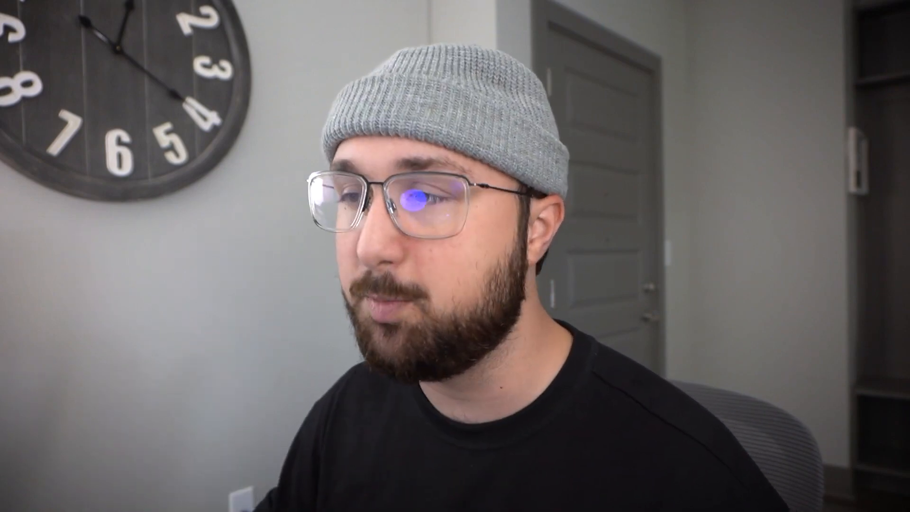
{"action": "left_click", "coordinate": [845, 214]}
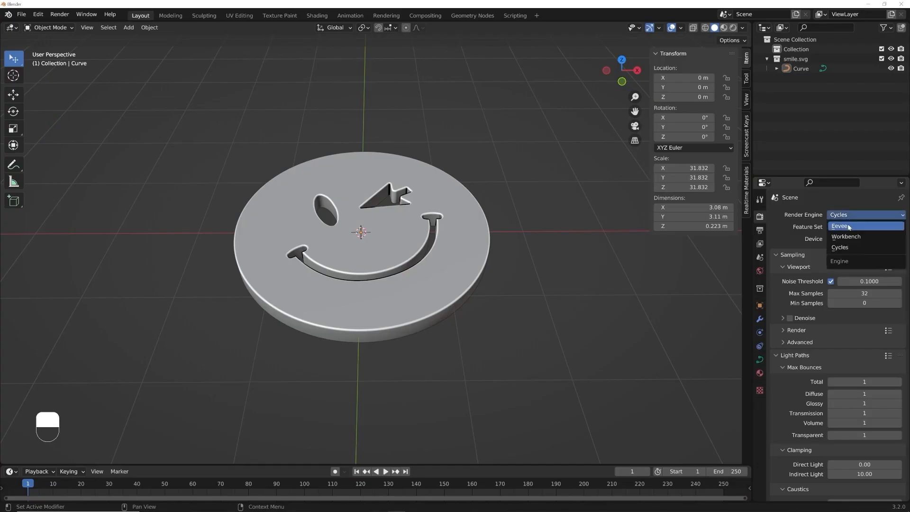
{"action": "left_click", "coordinate": [839, 215]}
{"action": "left_click", "coordinate": [839, 216]}
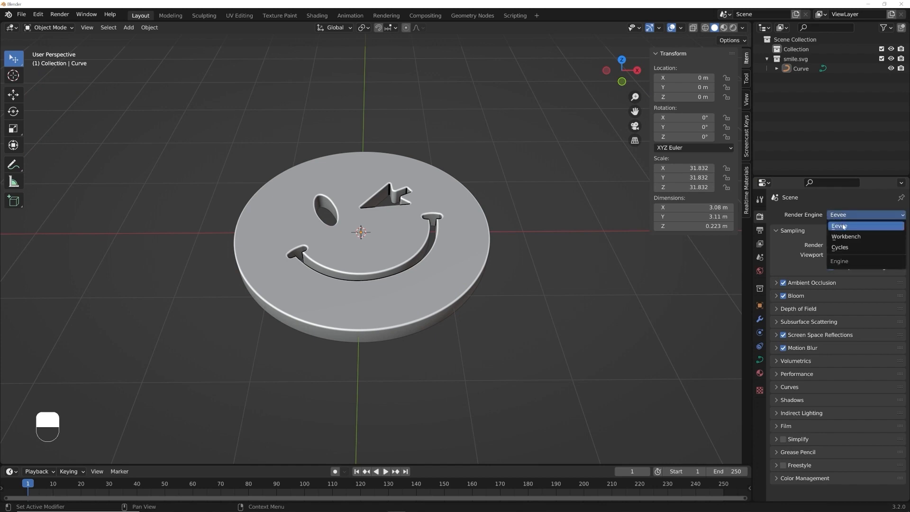
{"action": "left_click", "coordinate": [837, 219]}
{"action": "left_click", "coordinate": [784, 348]}
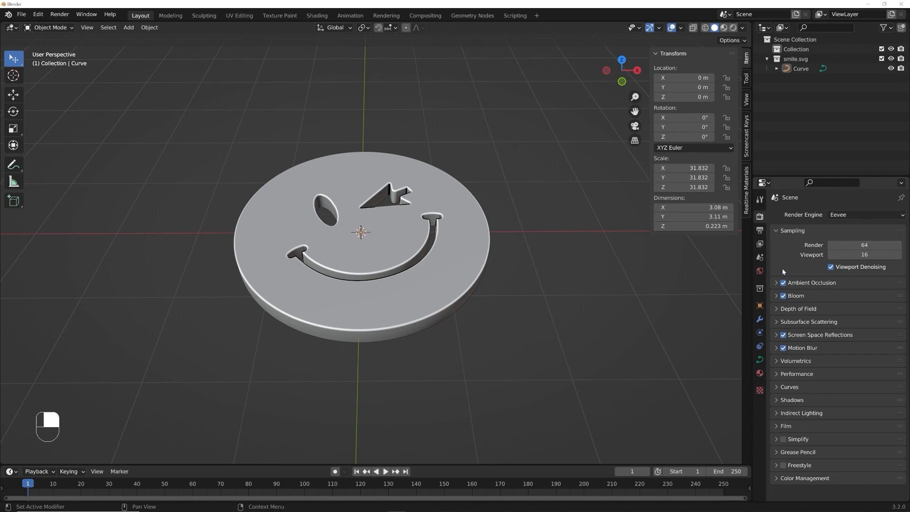
Step: Display the smiley in Material Preview viewport shading
{"action": "mouse_move", "coordinate": [512, 280]}
{"action": "middle_mouse_down"}
{"action": "mouse_move", "coordinate": [507, 254]}
{"action": "mouse_move", "coordinate": [507, 285]}
{"action": "middle_mouse_up"}
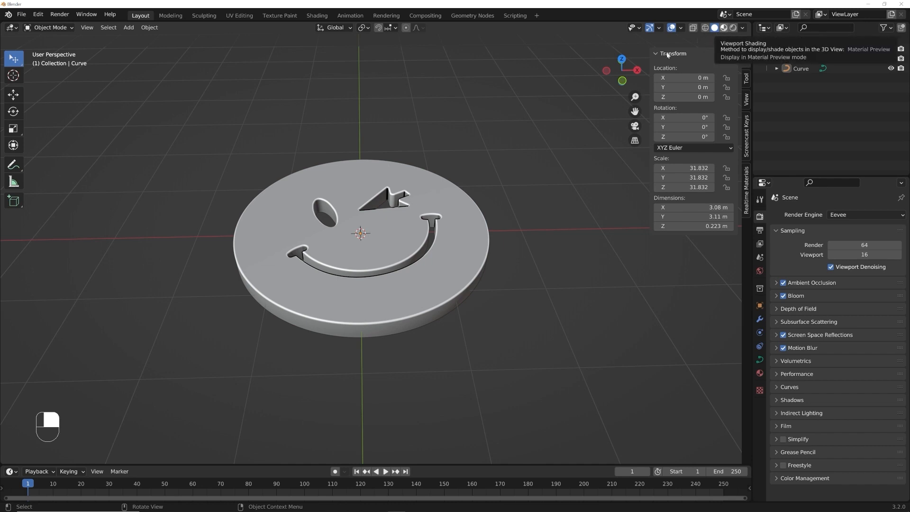
{"action": "middle_click_drag", "start_coordinate": [531, 114], "coordinate": [507, 227]}
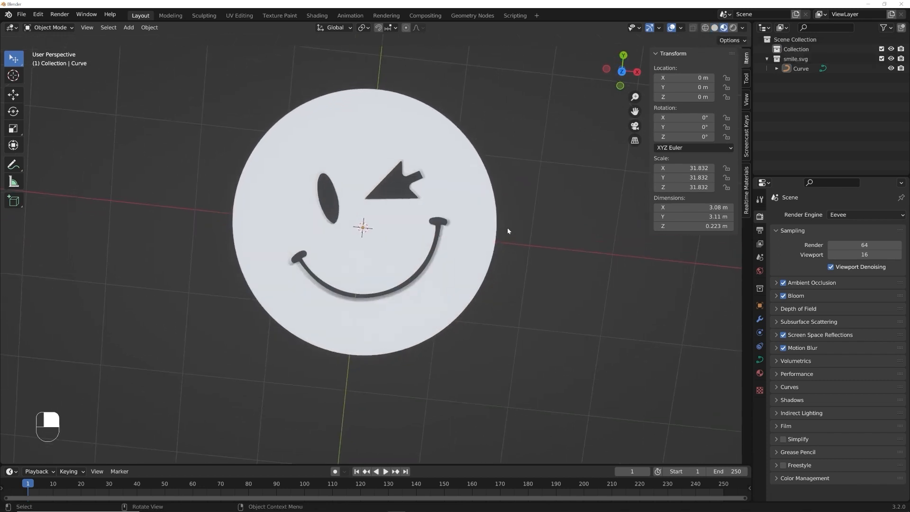
{"action": "middle_click_drag", "start_coordinate": [499, 261], "coordinate": [484, 246]}
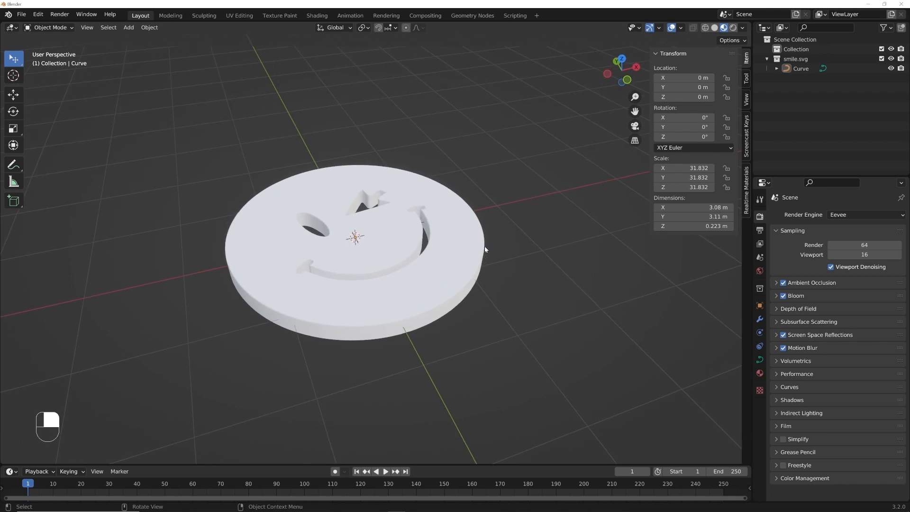
Step: Raise the Material Preview world opacity to 1.000 and look around at the HDRI surroundings
{"action": "left_click", "coordinate": [742, 28]}
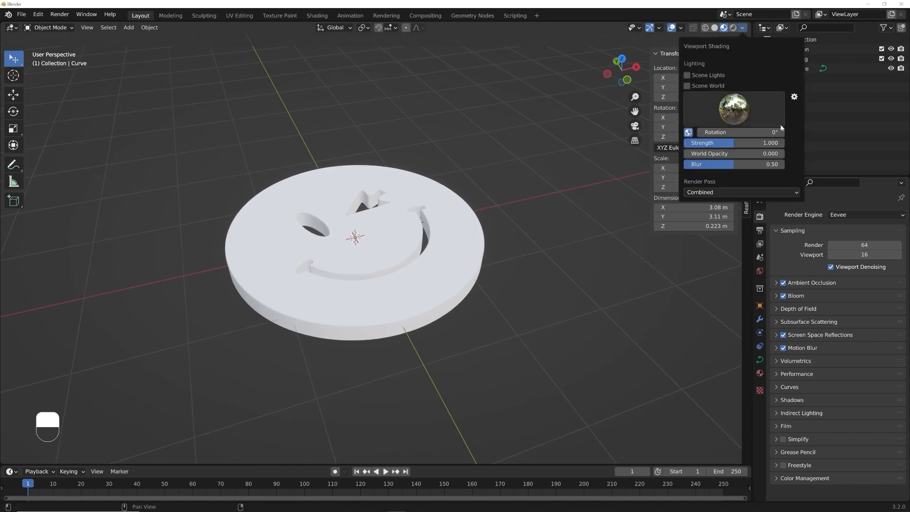
{"action": "left_click_drag", "start_coordinate": [701, 155], "coordinate": [787, 155]}
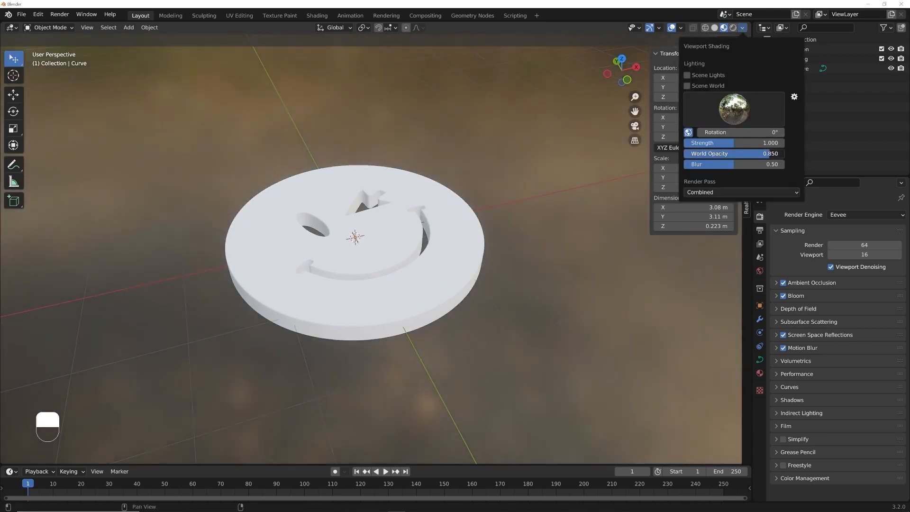
{"action": "middle_click_drag", "start_coordinate": [434, 242], "coordinate": [268, 167]}
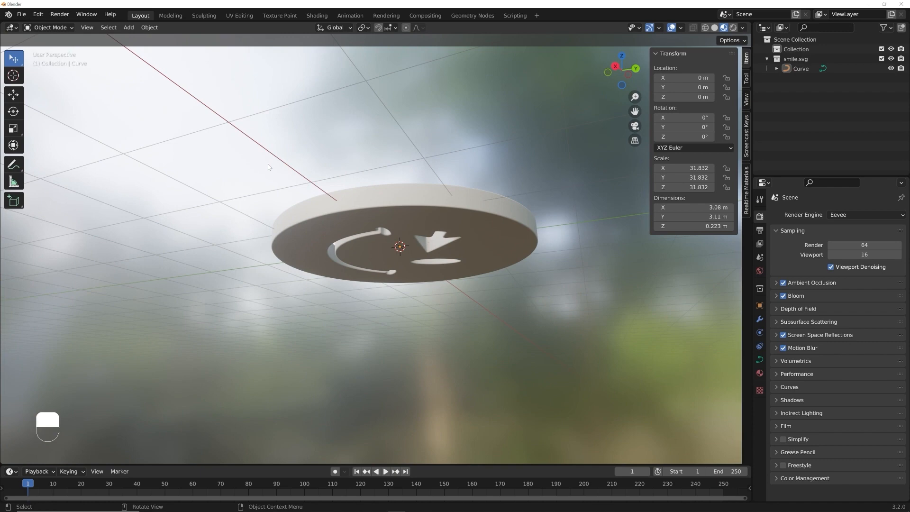
{"action": "mouse_move", "coordinate": [475, 288]}
{"action": "middle_mouse_down"}
{"action": "mouse_move", "coordinate": [473, 342]}
{"action": "mouse_move", "coordinate": [474, 266]}
{"action": "middle_mouse_up"}
Step: Lower the Material Preview world opacity fully to hide the HDRI background
{"action": "left_click", "coordinate": [742, 27]}
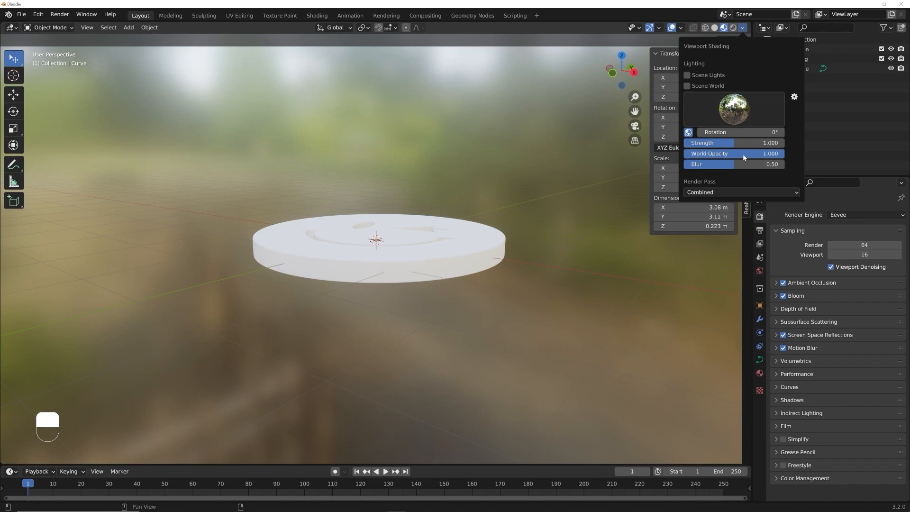
{"action": "left_click_drag", "start_coordinate": [779, 155], "coordinate": [684, 154]}
{"action": "middle_click_drag", "start_coordinate": [462, 128], "coordinate": [440, 181]}
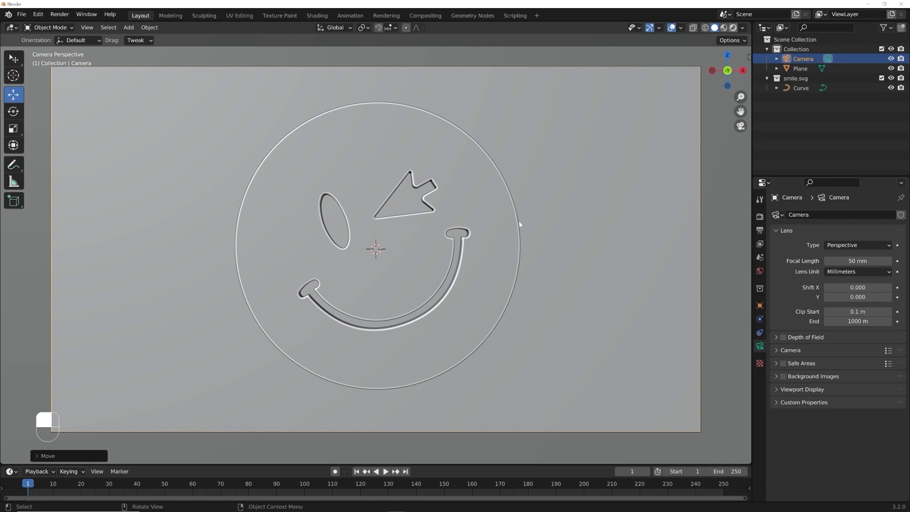
Step: Show the scene in Rendered shading and view the smiley and backdrop plane from outside the camera
{"action": "scroll", "coordinate": [428, 255], "scroll_direction": "down", "scroll_amount": 2}
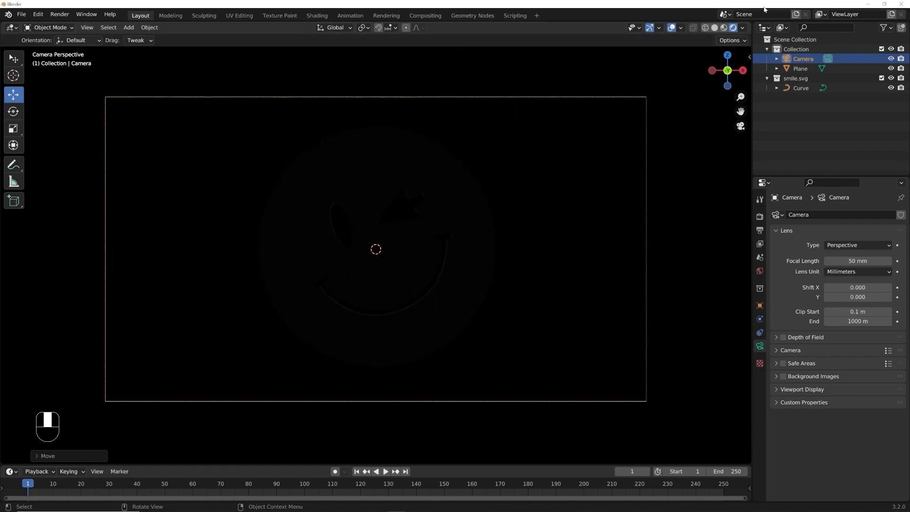
{"action": "middle_click_drag", "start_coordinate": [568, 199], "coordinate": [434, 327]}
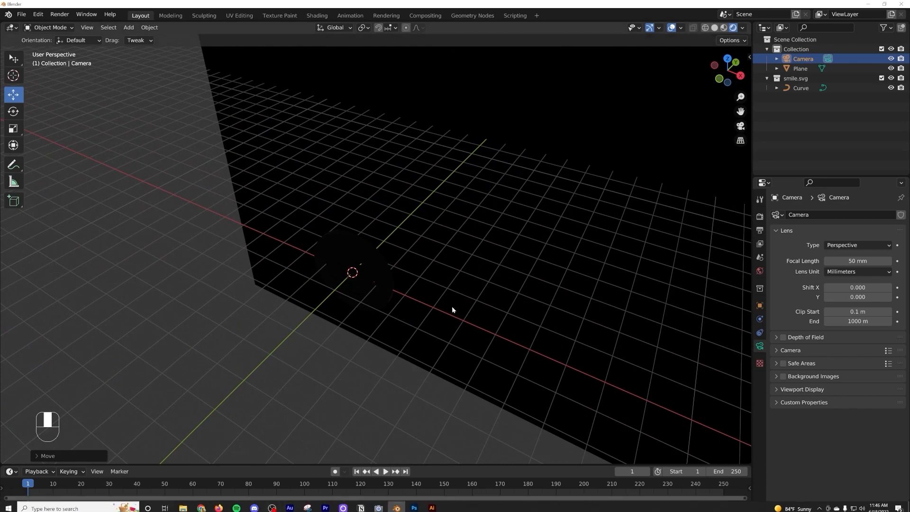
Step: Add an area light at the centre of the scene and set its power to 500 W
{"action": "middle_click_drag", "start_coordinate": [396, 297], "coordinate": [445, 278]}
{"action": "key", "text": "shift+a"}
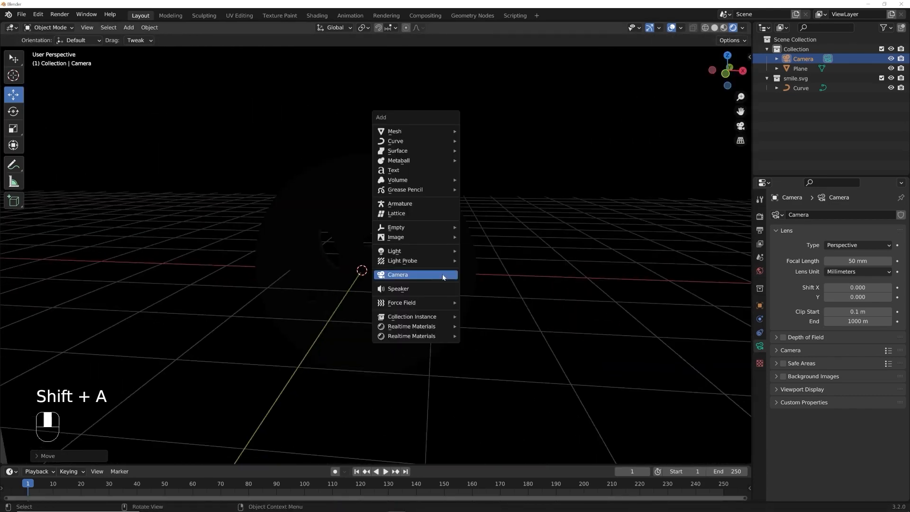
{"action": "mouse_move", "coordinate": [415, 253]}
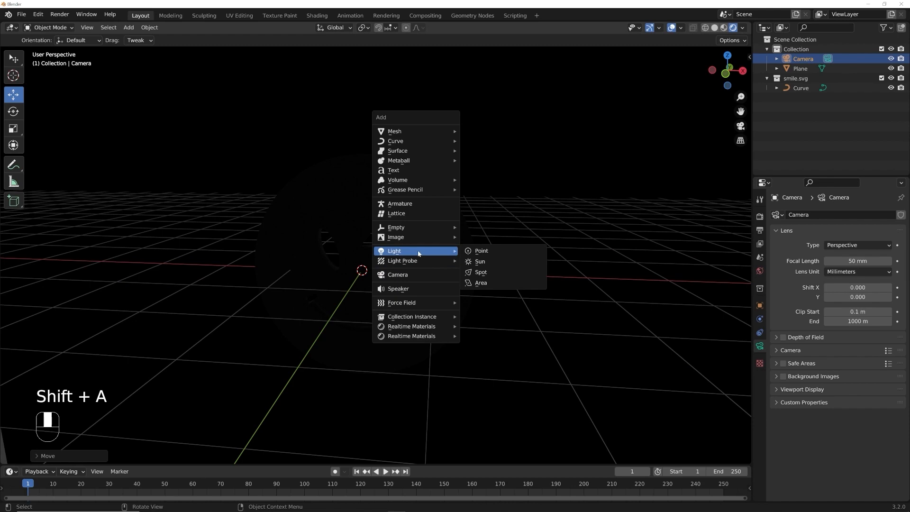
{"action": "left_click", "coordinate": [480, 282]}
{"action": "middle_click_drag", "start_coordinate": [445, 297], "coordinate": [651, 279]}
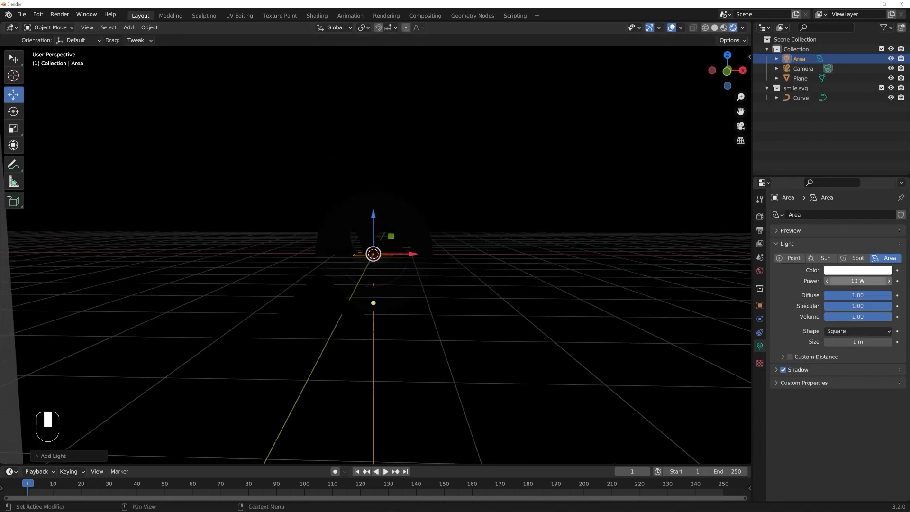
{"action": "left_click", "coordinate": [852, 281]}
{"action": "type", "text": "500"}
{"action": "key", "text": "Return"}
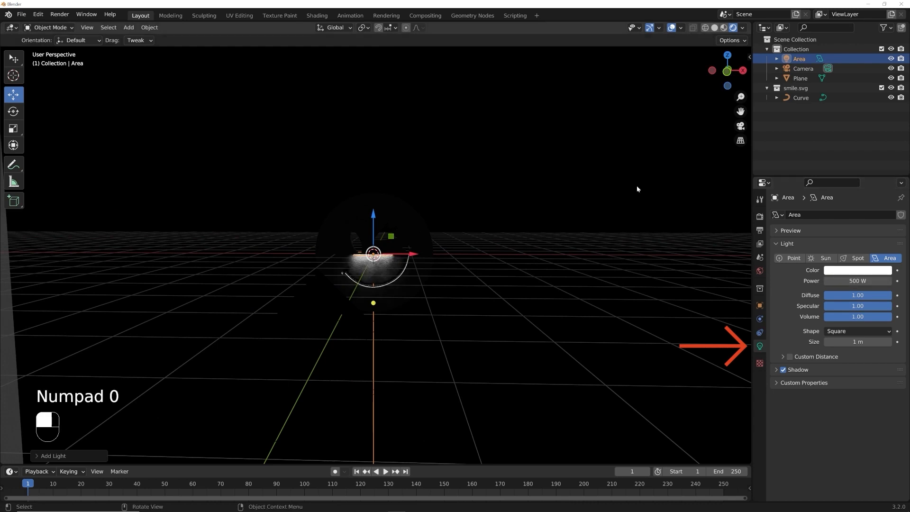
Step: Rotate the area light 90° about the Y axis
{"action": "scroll", "coordinate": [420, 246], "scroll_direction": "up", "scroll_amount": 6}
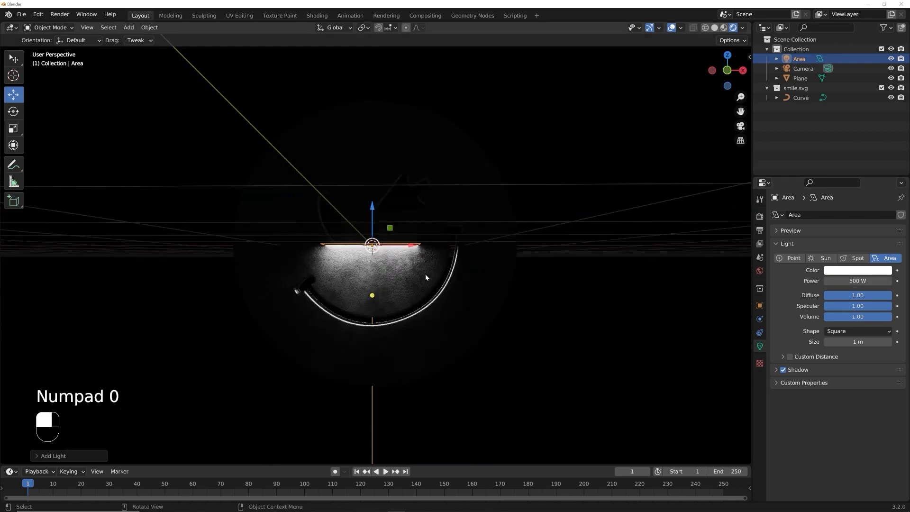
{"action": "middle_click_drag", "start_coordinate": [441, 245], "coordinate": [441, 249]}
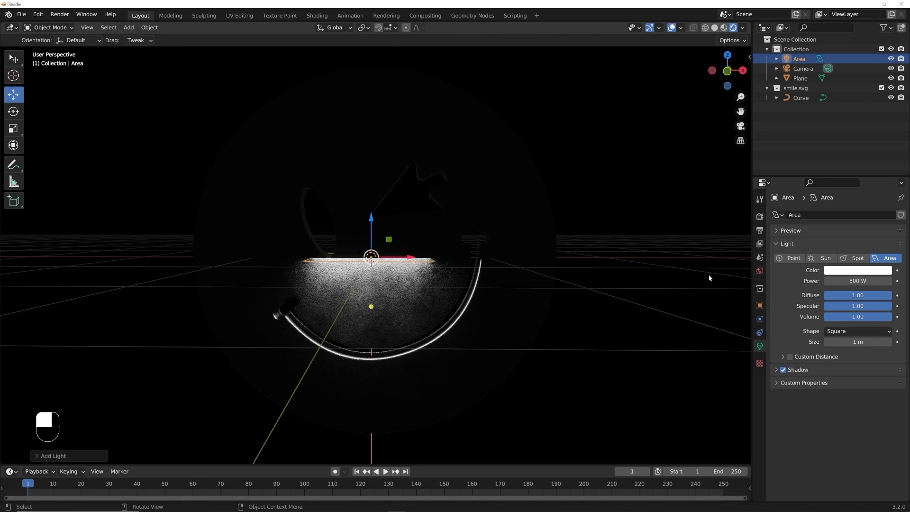
{"action": "left_click", "coordinate": [760, 306]}
{"action": "left_click_drag", "start_coordinate": [860, 297], "coordinate": [10, 302]}
{"action": "key", "text": "ctrl+z"}
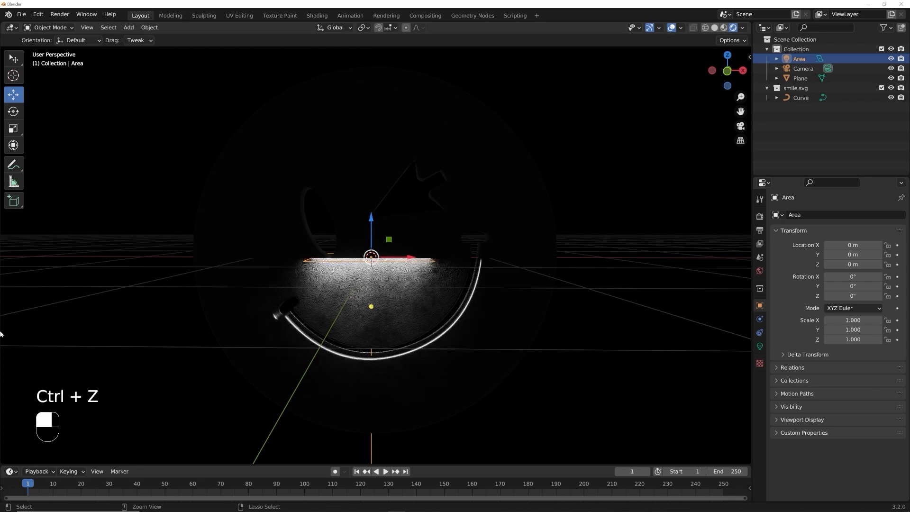
{"action": "left_click_drag", "start_coordinate": [853, 286], "coordinate": [547, 287]}
{"action": "left_click", "coordinate": [853, 287]}
{"action": "key", "text": "Return"}
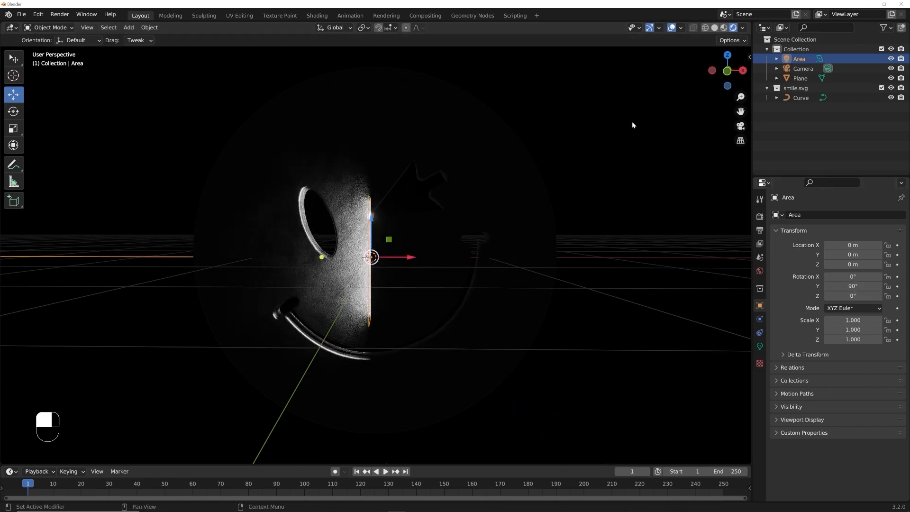
Step: Move the area light along X beside the smiley to about 3.8 m and scale it up to about 3.07
{"action": "key", "text": "g"}
{"action": "key", "text": "x"}
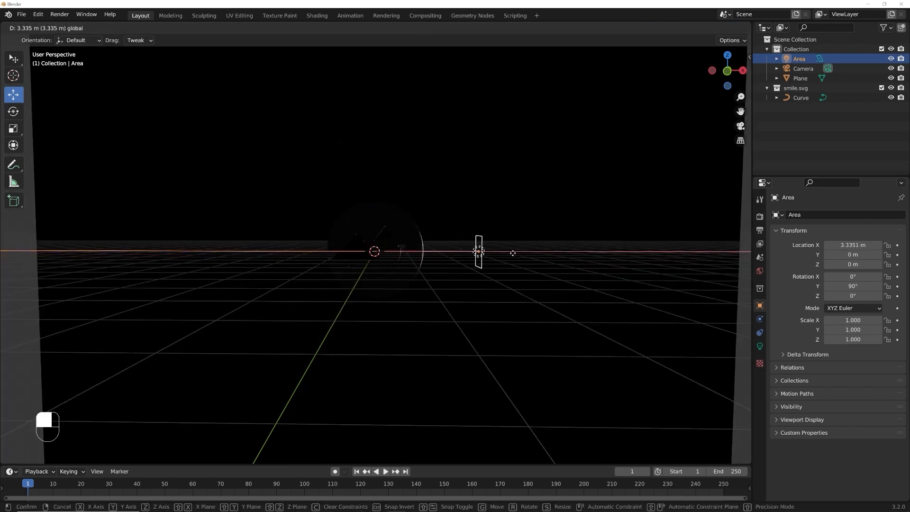
{"action": "left_click", "coordinate": [498, 263]}
{"action": "scroll", "coordinate": [499, 267], "scroll_direction": "up", "scroll_amount": 5}
{"action": "scroll", "coordinate": [650, 249], "scroll_direction": "down", "scroll_amount": 2}
{"action": "key", "text": "s"}
{"action": "left_click", "coordinate": [65, 360]}
{"action": "left_click_drag", "start_coordinate": [574, 249], "coordinate": [638, 254]}
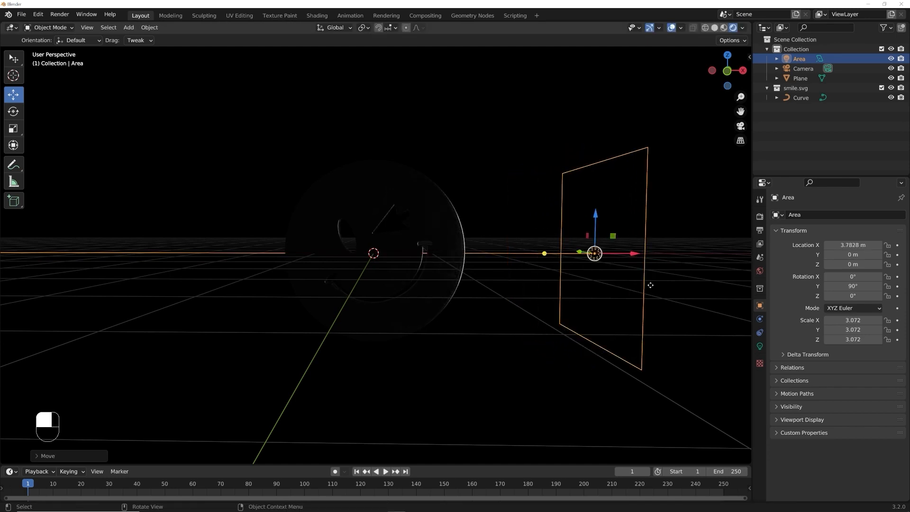
Step: Set the power of the area light beside the smiley to 2000 W
{"action": "left_click", "coordinate": [760, 345]}
{"action": "left_click", "coordinate": [848, 281]}
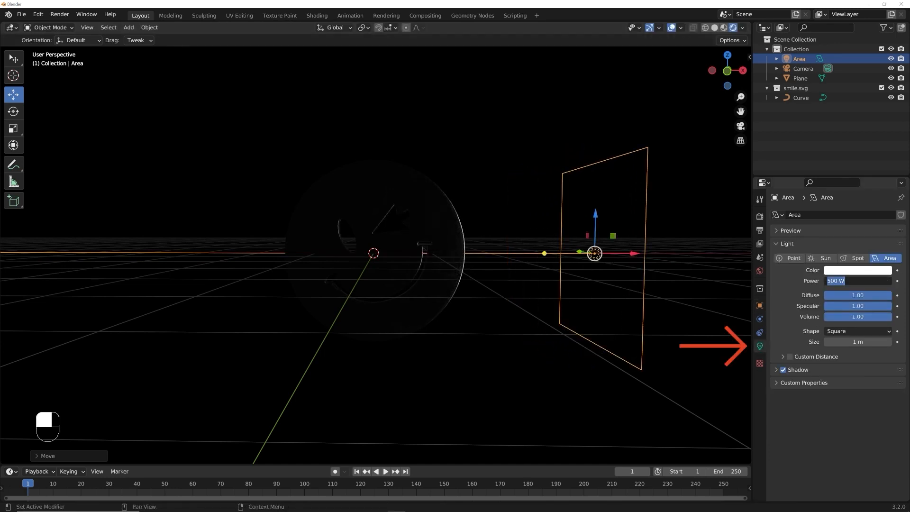
{"action": "type", "text": "2000"}
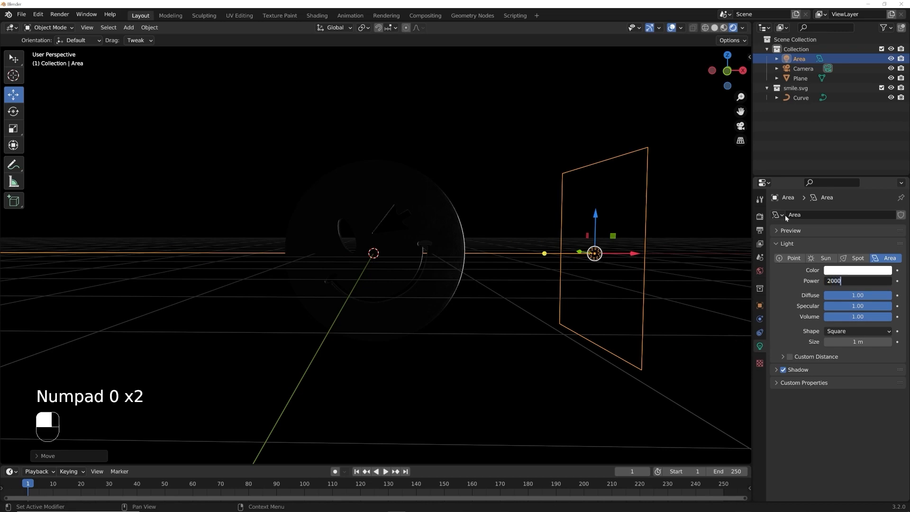
{"action": "key", "text": "Return"}
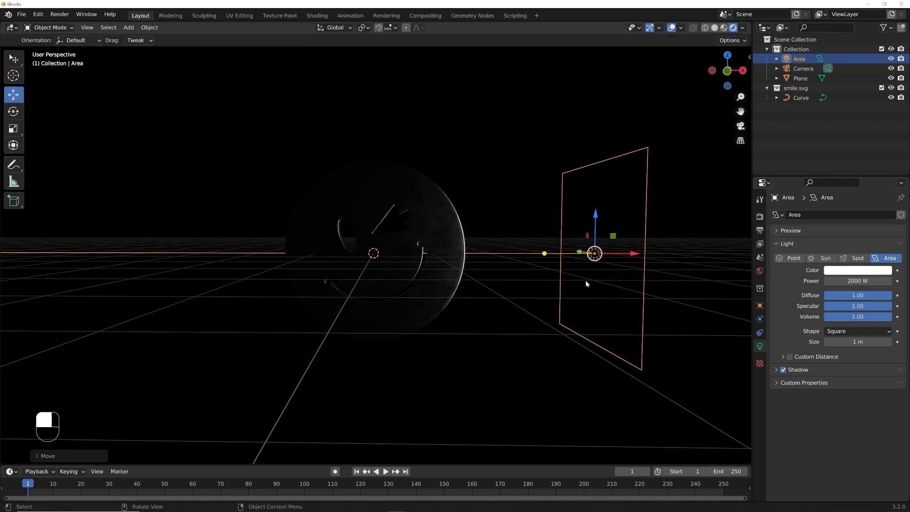
Step: Duplicate the area light and move the copy along X to the opposite side of the smiley, at about -3.2 m
{"action": "left_click", "coordinate": [564, 313]}
{"action": "left_click", "coordinate": [595, 254]}
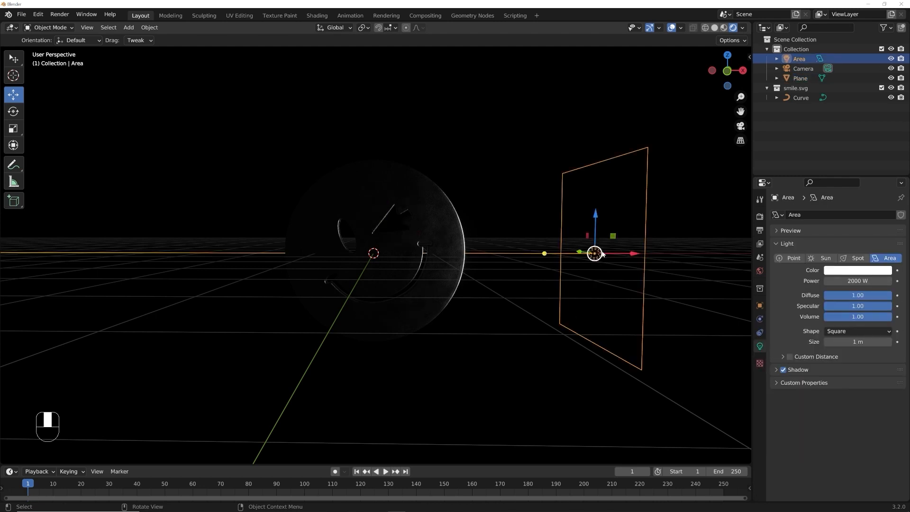
{"action": "key", "text": "shift+d"}
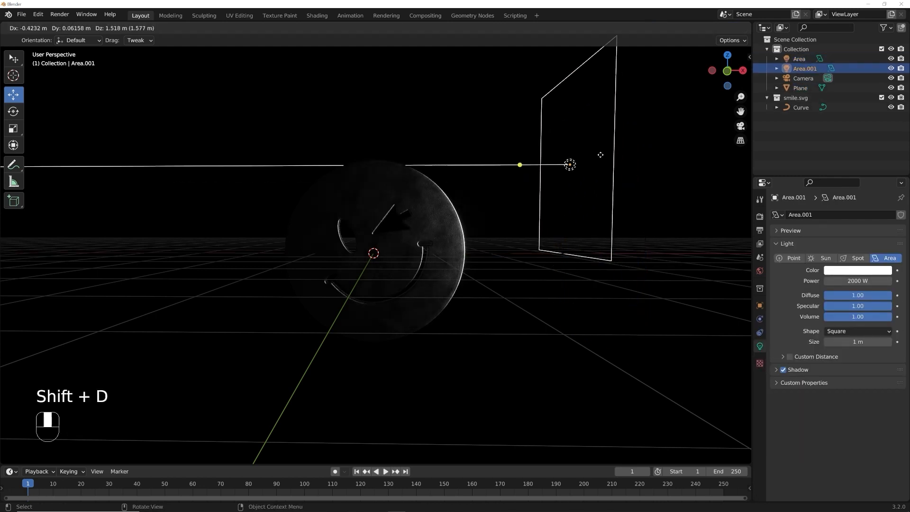
{"action": "right_click", "coordinate": [620, 183]}
{"action": "left_click_drag", "start_coordinate": [634, 254], "coordinate": [194, 264]}
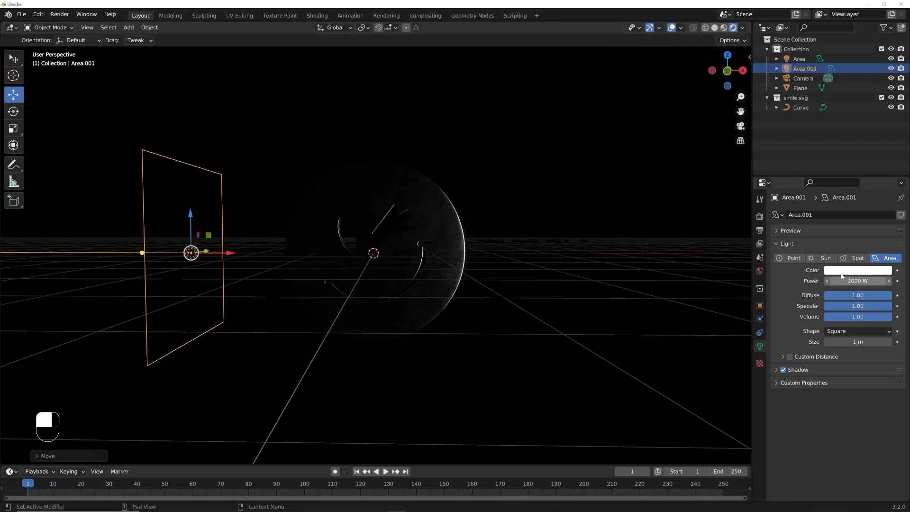
Step: Set the duplicated area light's Y rotation to -90° so it faces the smiley
{"action": "left_click", "coordinate": [760, 306]}
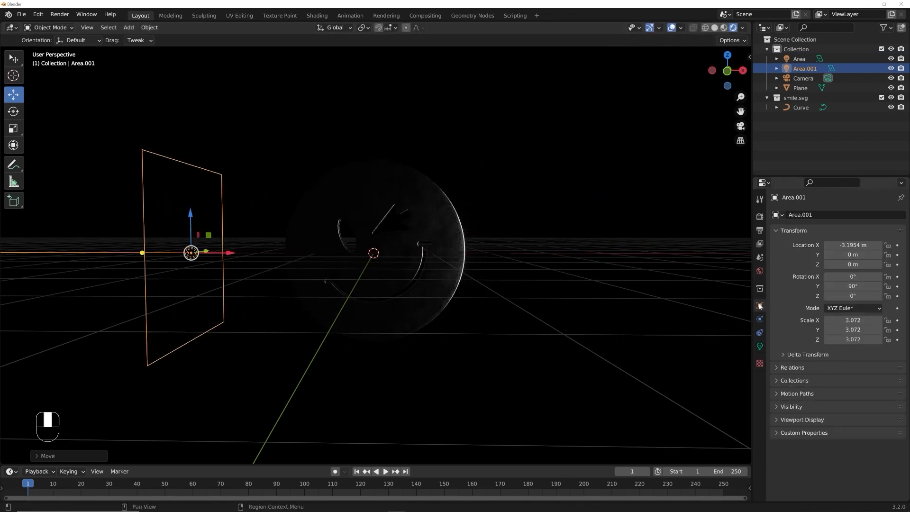
{"action": "left_click", "coordinate": [850, 288]}
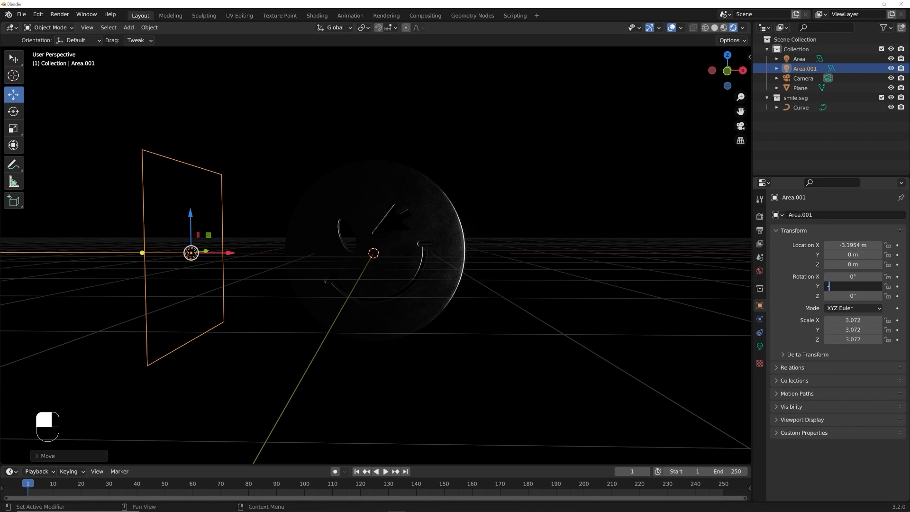
{"action": "key", "text": "Return"}
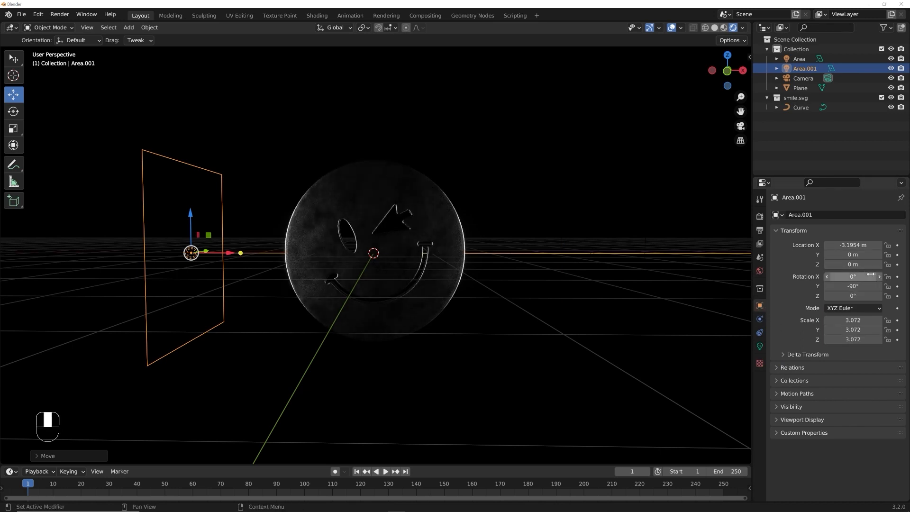
Step: Look through the camera, select the smiley curve and show its Surface 2 material settings
{"action": "key", "text": "KP_0"}
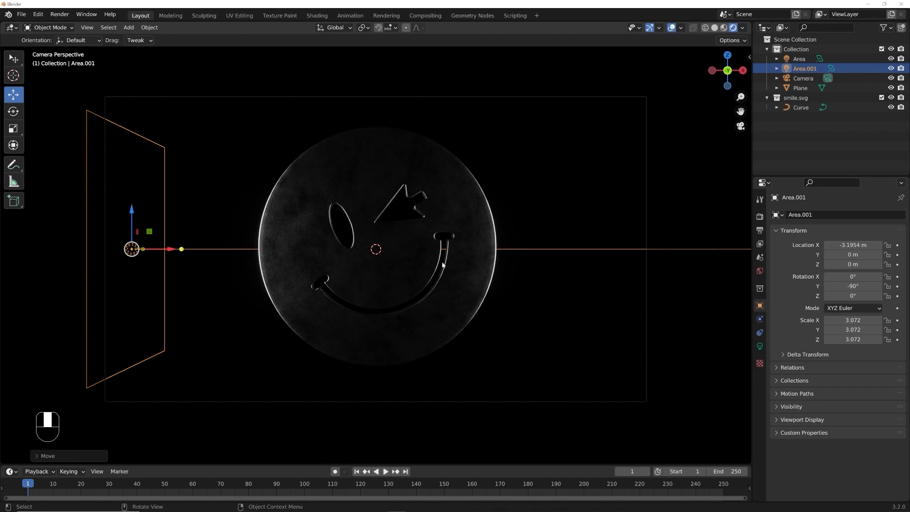
{"action": "left_click", "coordinate": [462, 233]}
{"action": "left_click", "coordinate": [288, 276]}
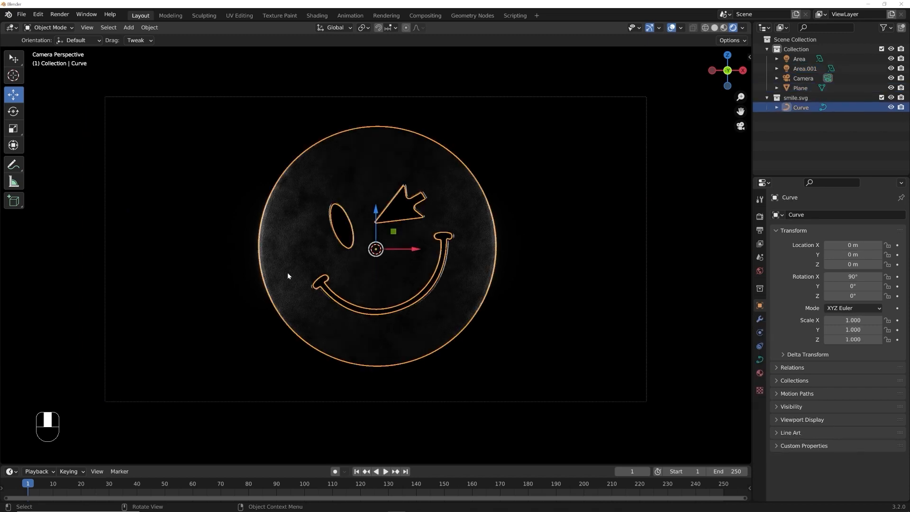
{"action": "scroll", "coordinate": [395, 150], "scroll_direction": "up", "scroll_amount": 5}
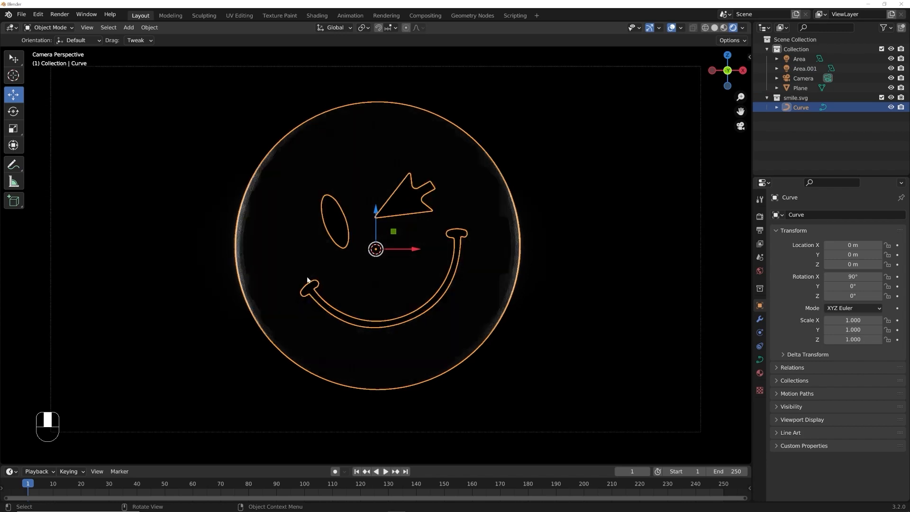
{"action": "left_click", "coordinate": [760, 374]}
{"action": "scroll", "coordinate": [420, 326], "scroll_direction": "down", "scroll_amount": 5}
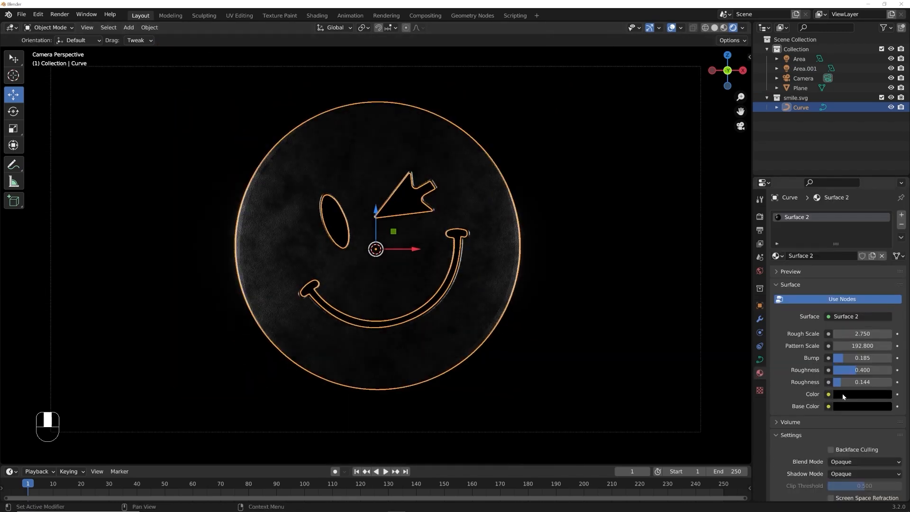
Step: Try a lighter grey for both the Color and Base Color of the smiley's material
{"action": "left_click", "coordinate": [841, 395]}
{"action": "left_click_drag", "start_coordinate": [885, 288], "coordinate": [884, 258]}
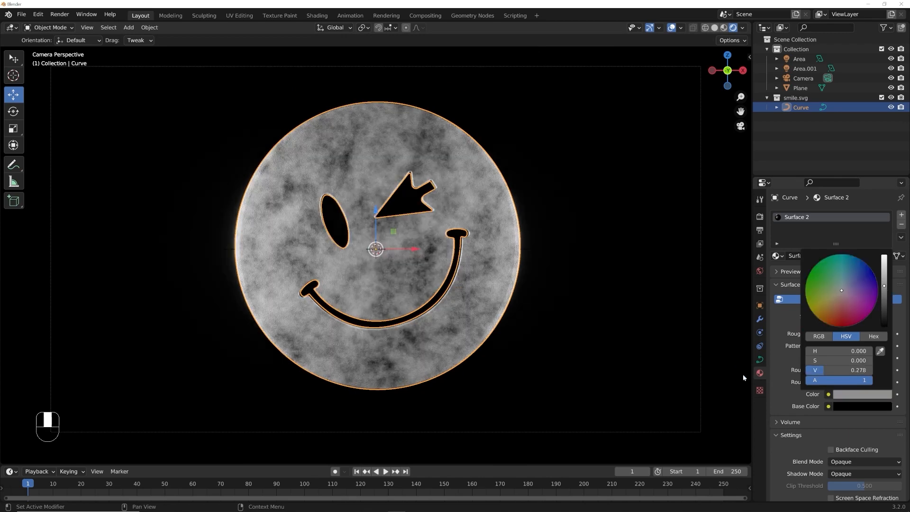
{"action": "left_click", "coordinate": [857, 405]}
{"action": "left_click_drag", "start_coordinate": [884, 337], "coordinate": [883, 269]}
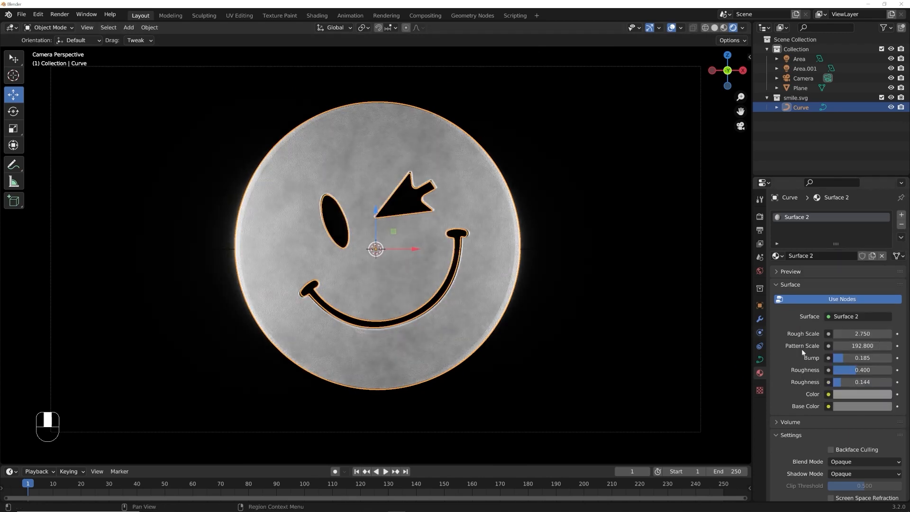
Step: Darken the Color and Base Color of the smiley's material to a near-black grey
{"action": "left_click", "coordinate": [872, 397]}
{"action": "left_click", "coordinate": [884, 326]}
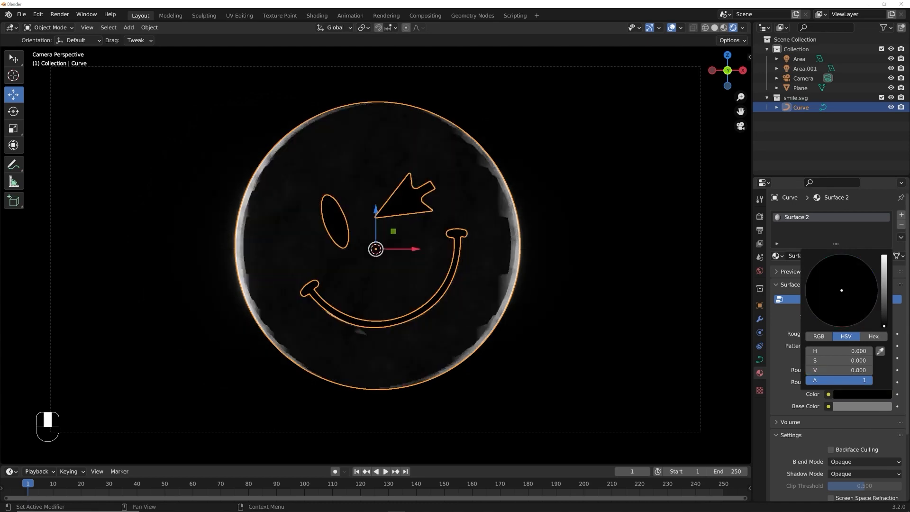
{"action": "left_click", "coordinate": [862, 408]}
{"action": "left_click", "coordinate": [884, 337]}
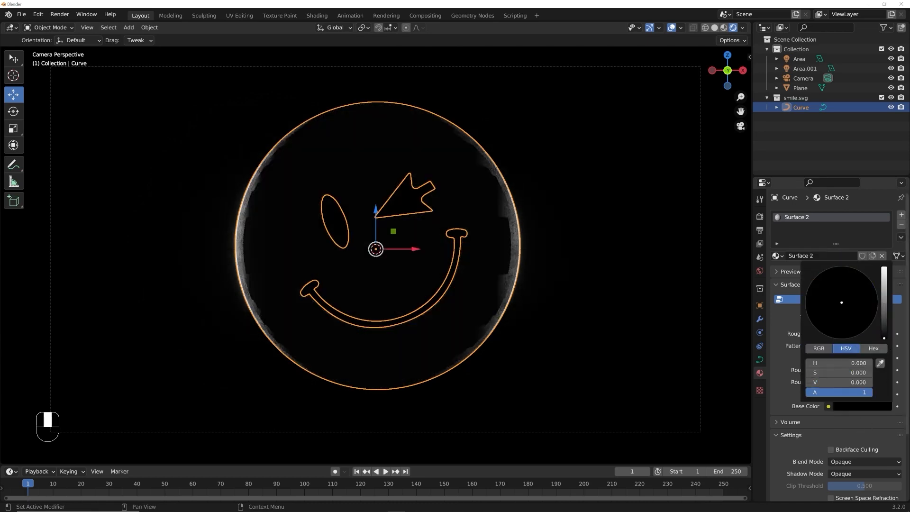
{"action": "left_click", "coordinate": [884, 329]}
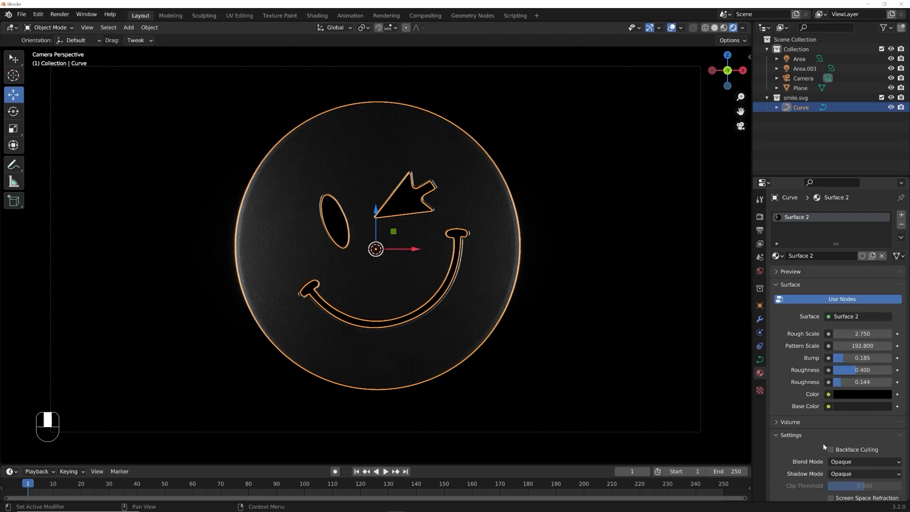
{"action": "left_click", "coordinate": [863, 394]}
{"action": "left_click", "coordinate": [884, 327]}
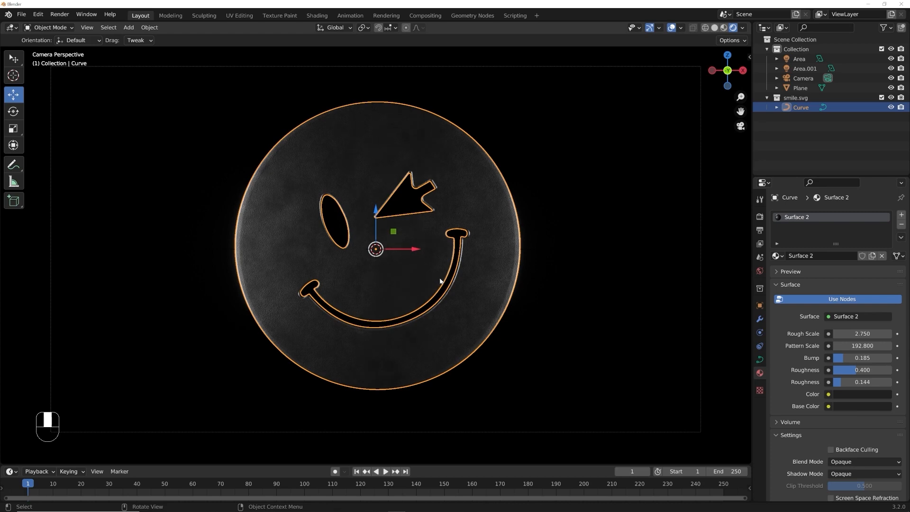
Step: Try a free trackball rotation of the smiley to test the lighting, and undo it
{"action": "key", "text": "r"}
{"action": "key", "text": "r"}
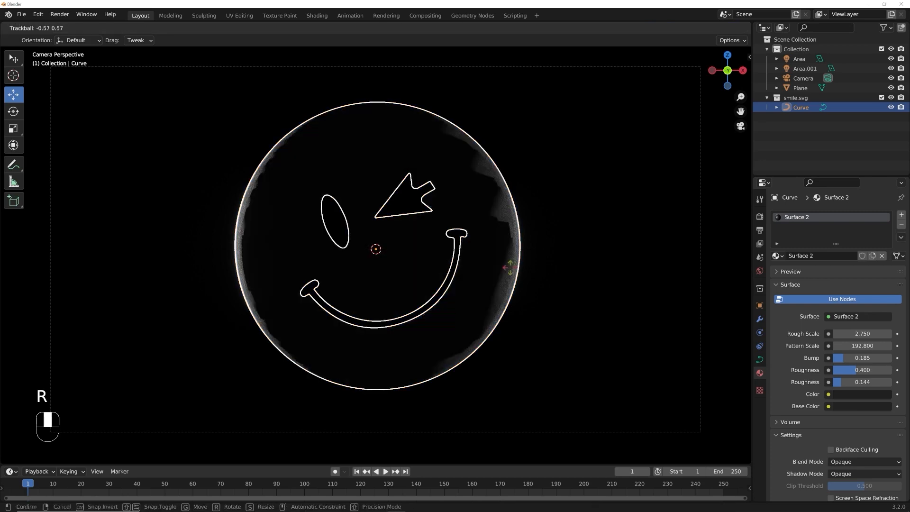
{"action": "left_click", "coordinate": [528, 259]}
{"action": "left_click", "coordinate": [454, 291]}
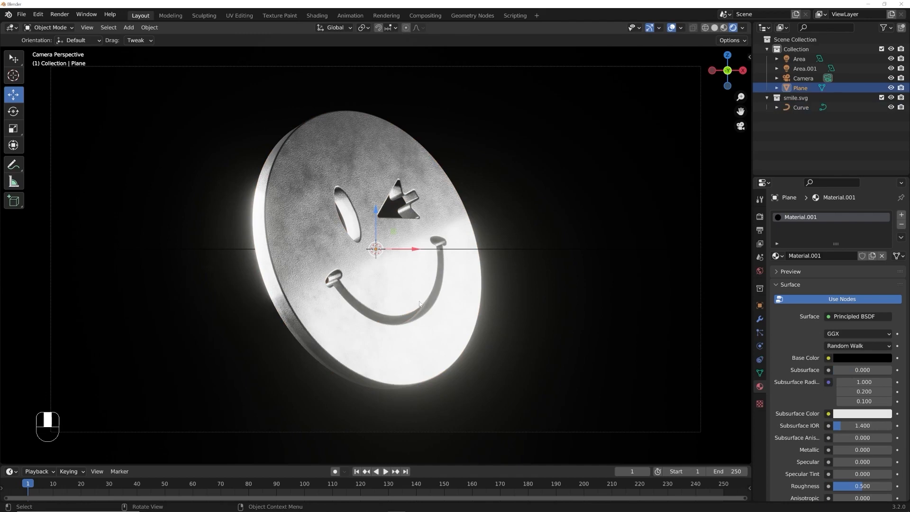
{"action": "key", "text": "ctrl+z"}
{"action": "key", "text": "ctrl+z"}
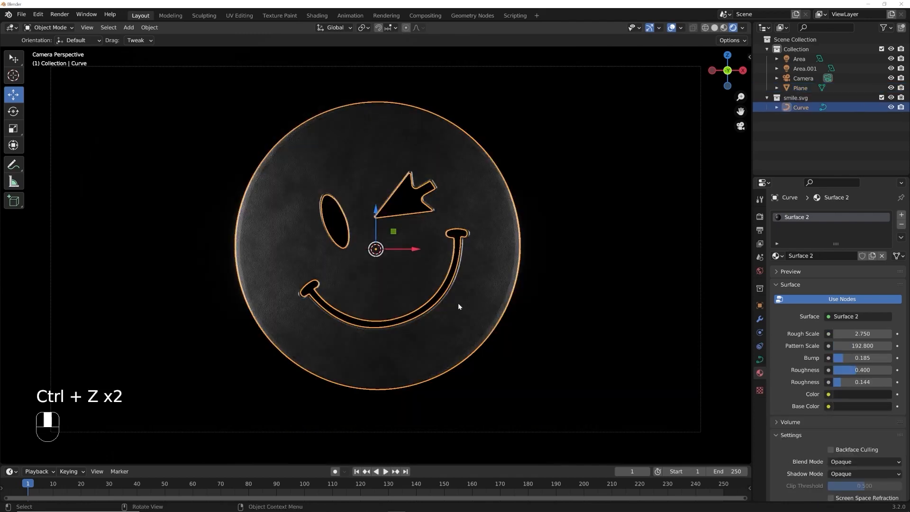
Step: Add a third area light, raise it along Z above the smiley and scale it up
{"action": "key", "text": "shift+a"}
{"action": "key", "text": "shift+a"}
{"action": "mouse_move", "coordinate": [412, 312]}
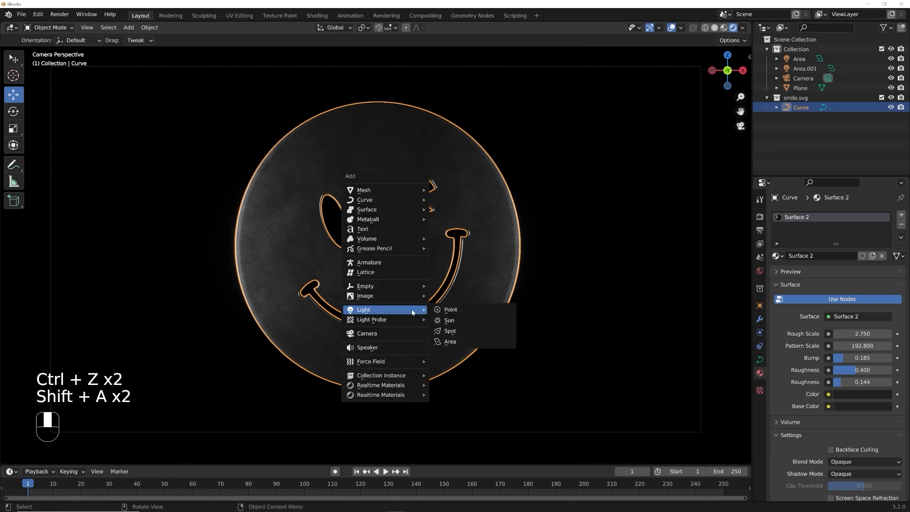
{"action": "left_click", "coordinate": [477, 344]}
{"action": "scroll", "coordinate": [465, 333], "scroll_direction": "down", "scroll_amount": 5}
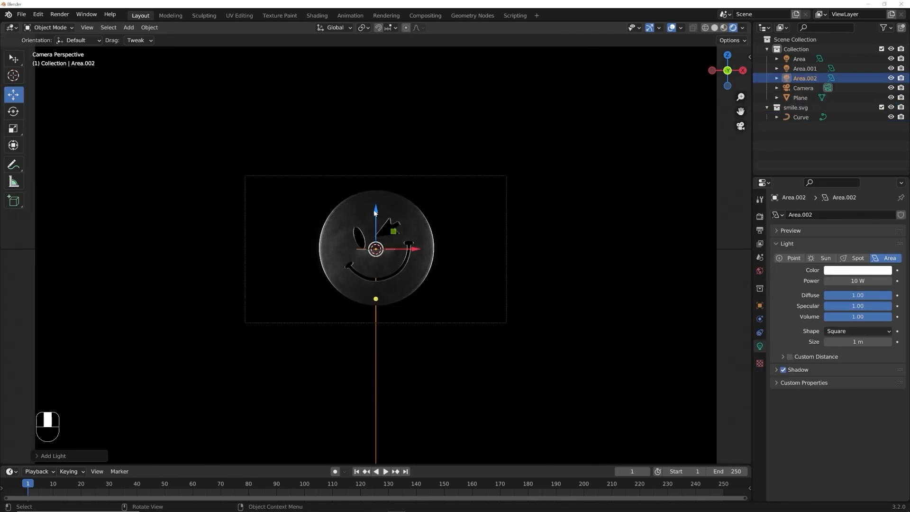
{"action": "left_click_drag", "start_coordinate": [375, 209], "coordinate": [403, 114]}
{"action": "key", "text": "s"}
{"action": "left_click", "coordinate": [488, 121]}
{"action": "scroll", "coordinate": [468, 222], "scroll_direction": "up", "scroll_amount": 3}
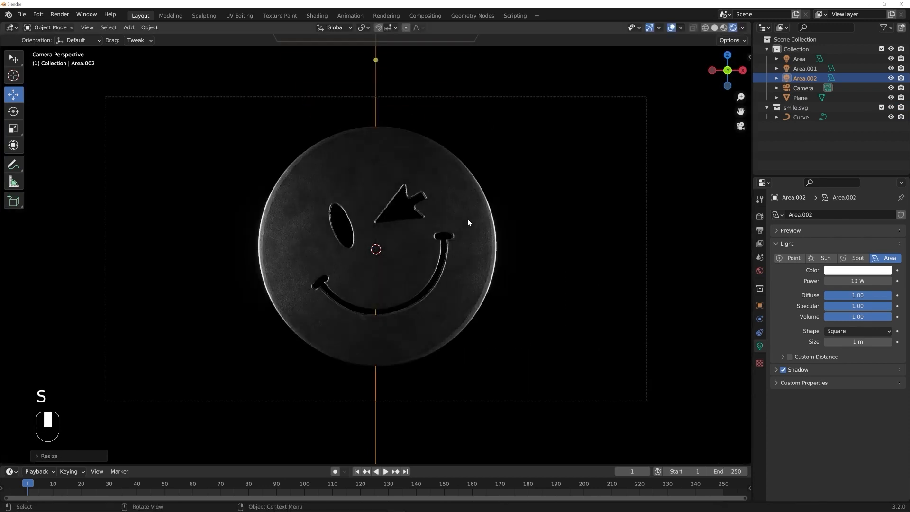
Step: Set the power of the area light above the smiley to 1000 W
{"action": "left_click", "coordinate": [856, 281]}
{"action": "type", "text": "1000"}
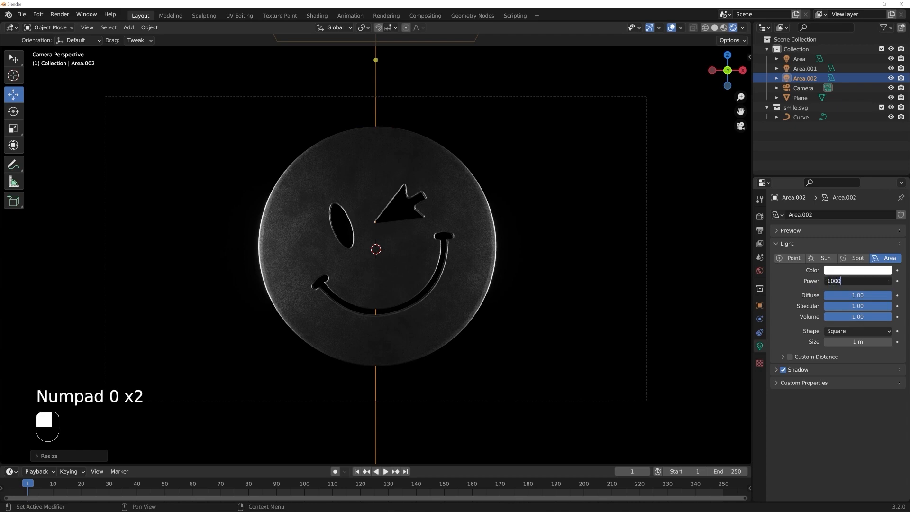
{"action": "key", "text": "Return"}
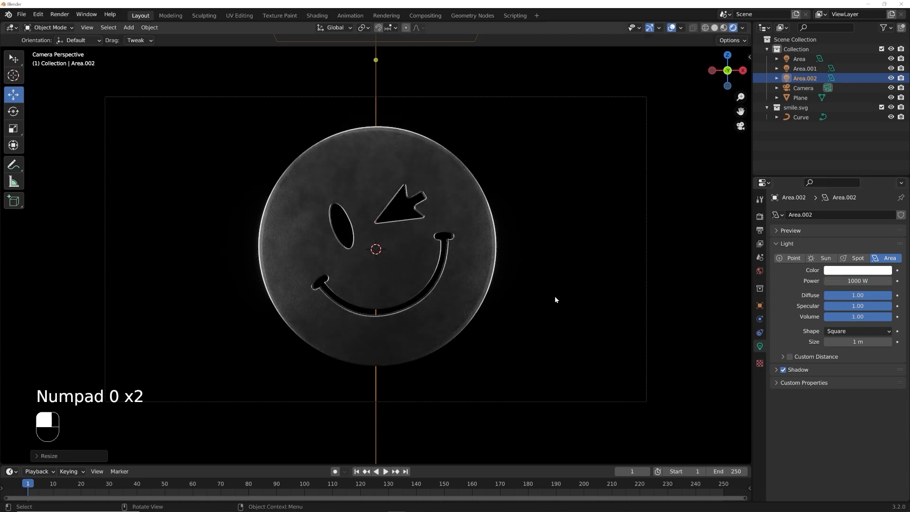
Step: Turn the smiley with a free trackball rotation so its face catches the side light
{"action": "left_click", "coordinate": [805, 69]}
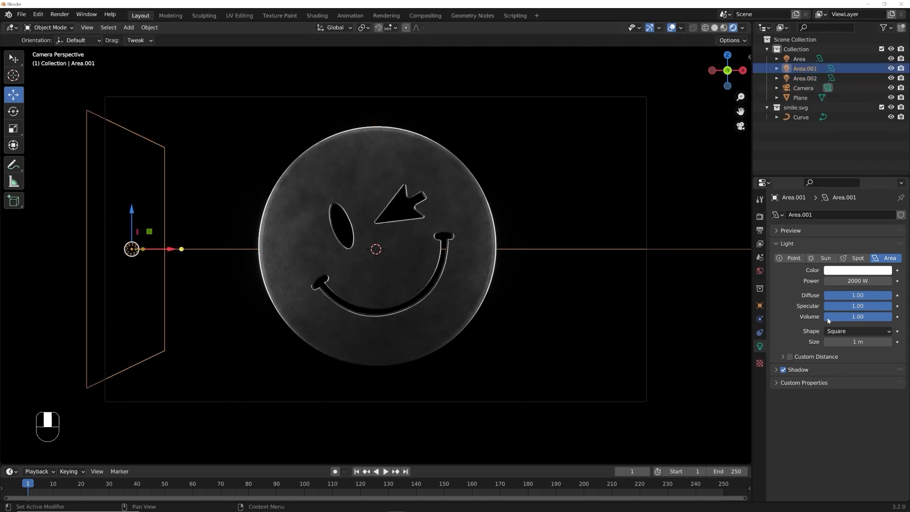
{"action": "left_click", "coordinate": [489, 277]}
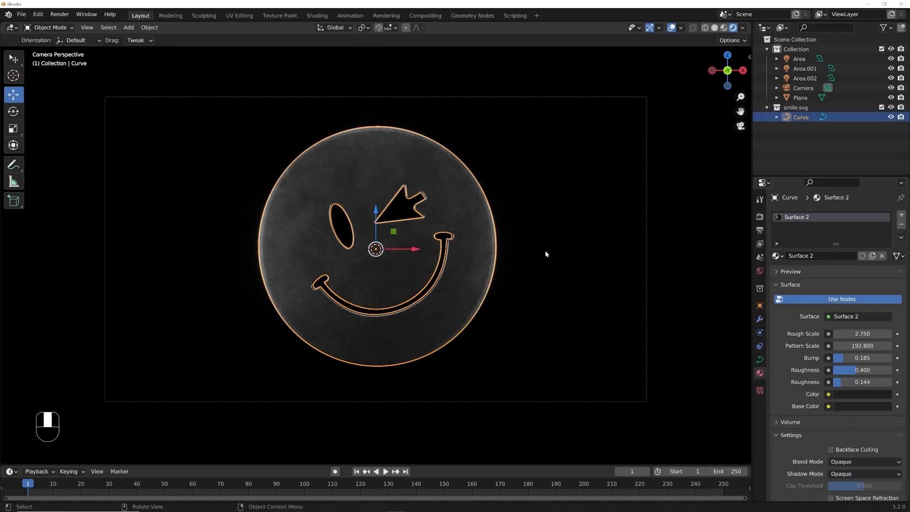
{"action": "key", "text": "r"}
{"action": "key", "text": "r"}
{"action": "left_click", "coordinate": [198, 248]}
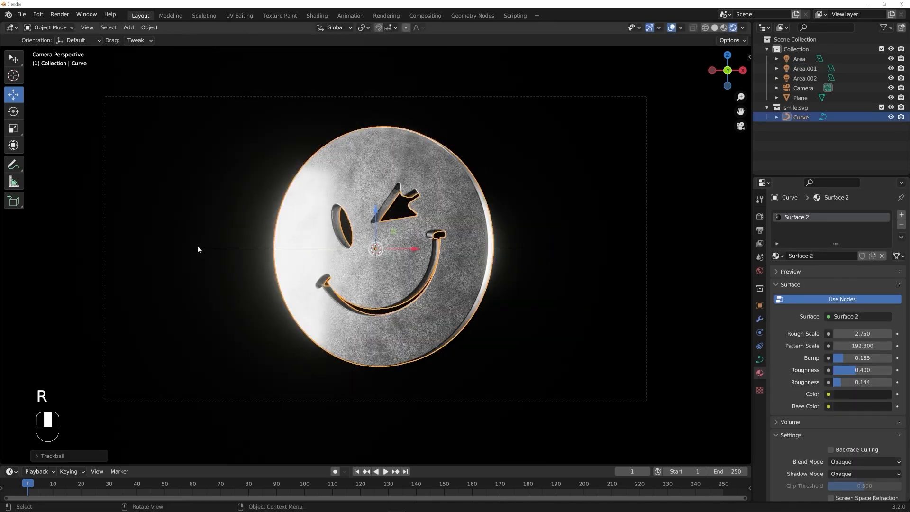
{"action": "left_click", "coordinate": [220, 248]}
{"action": "left_click", "coordinate": [219, 250]}
{"action": "left_click", "coordinate": [219, 251]}
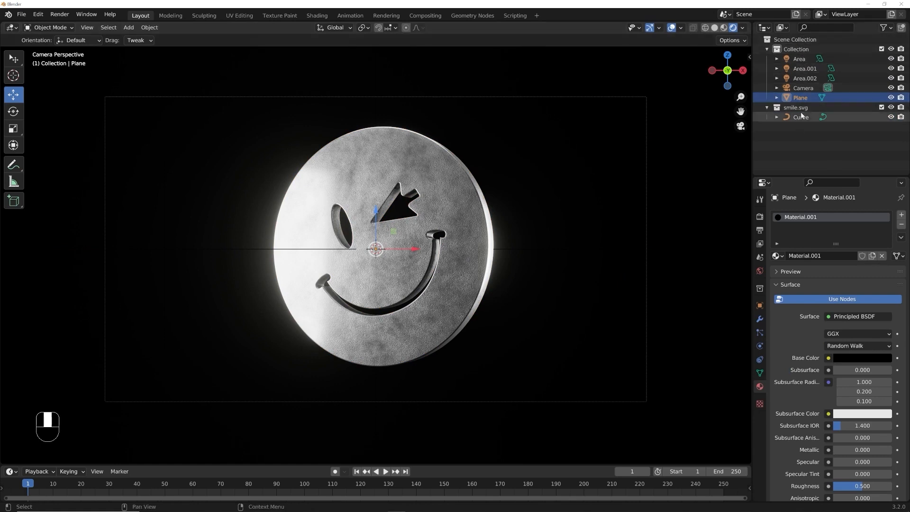
Step: Change the colour of the area light on the smiley's left, Area.001, to a saturated orange
{"action": "left_click", "coordinate": [805, 68]}
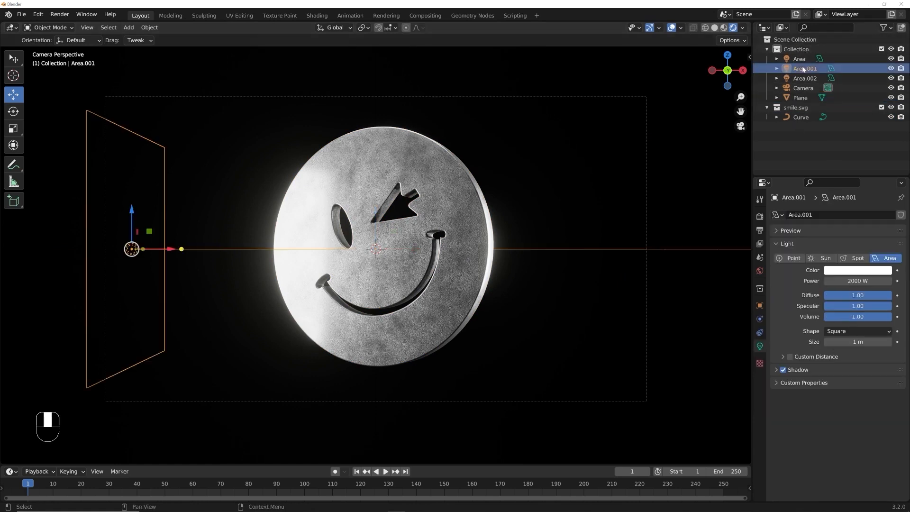
{"action": "left_click", "coordinate": [835, 271]}
{"action": "left_click", "coordinate": [830, 210]}
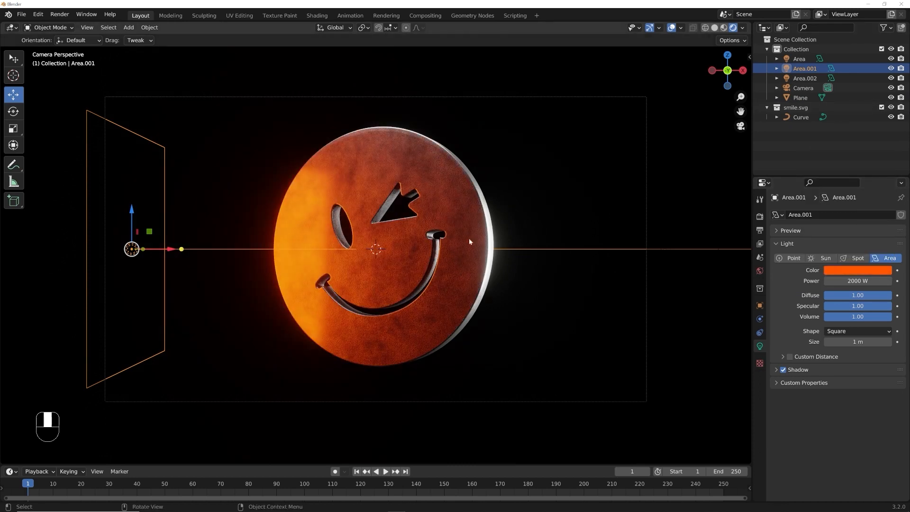
Step: Set the right-hand area light's colour to a saturated orange-red with hue 0.014, saturation 1 and value 1
{"action": "left_click", "coordinate": [823, 78]}
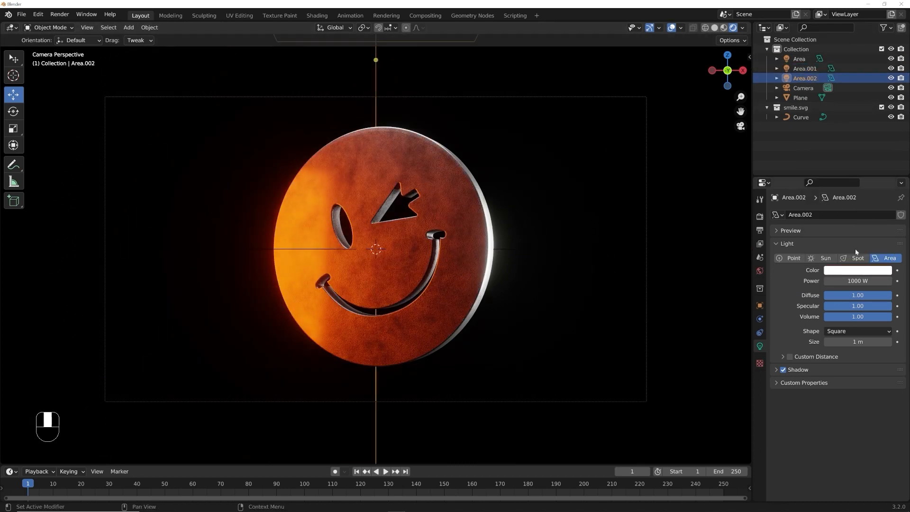
{"action": "left_click", "coordinate": [799, 59]}
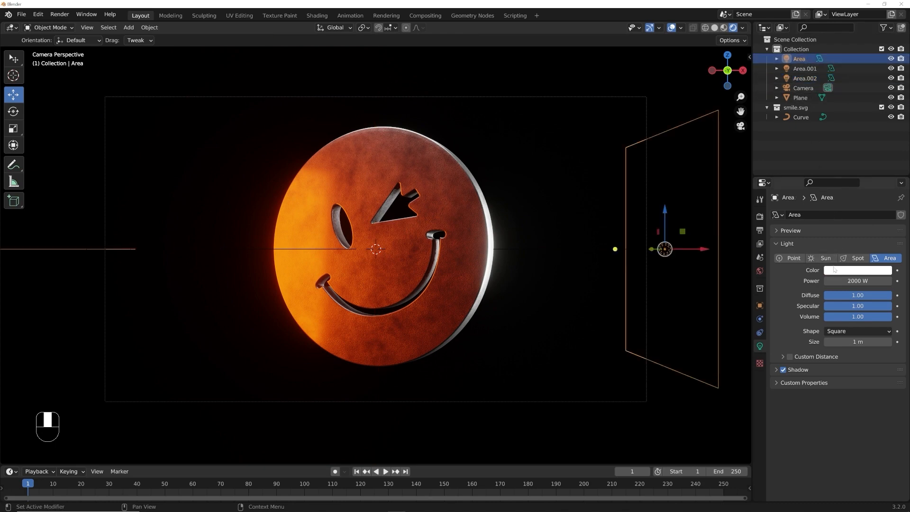
{"action": "left_click", "coordinate": [853, 270]}
{"action": "left_click_drag", "start_coordinate": [827, 155], "coordinate": [827, 209]}
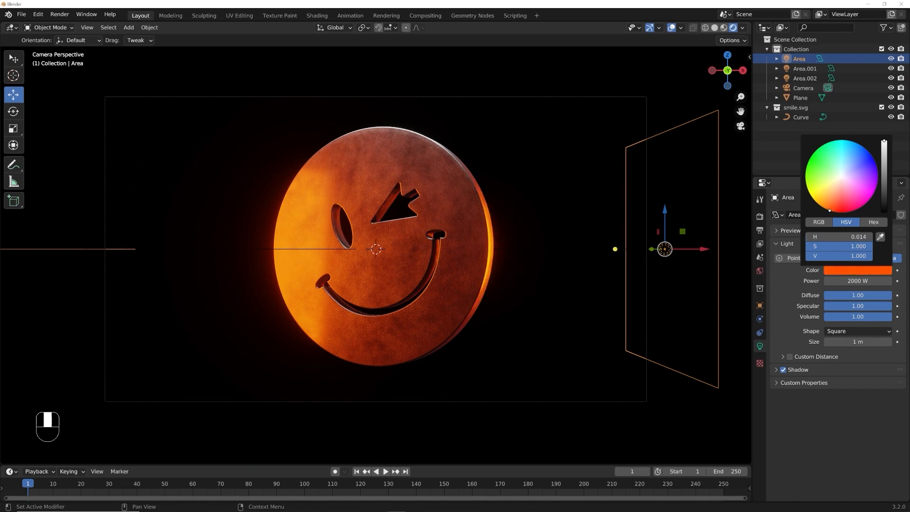
Step: Try another free trackball rotation of the smiley to check the orange lighting, and discard it
{"action": "left_click", "coordinate": [427, 193]}
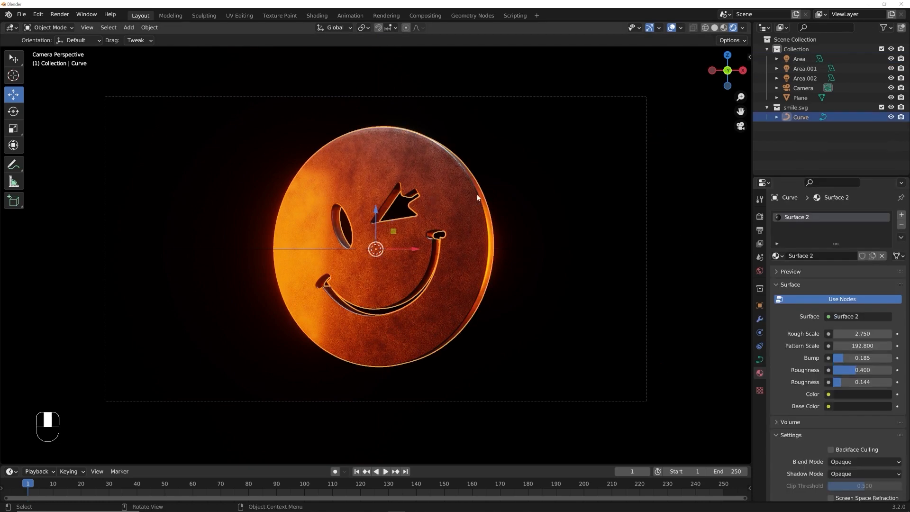
{"action": "key", "text": "r"}
{"action": "key", "text": "r"}
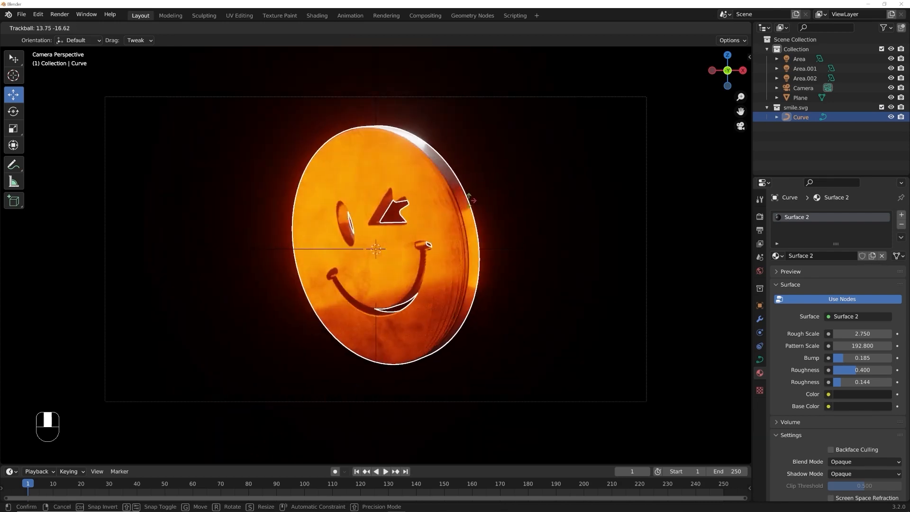
{"action": "left_click", "coordinate": [473, 200]}
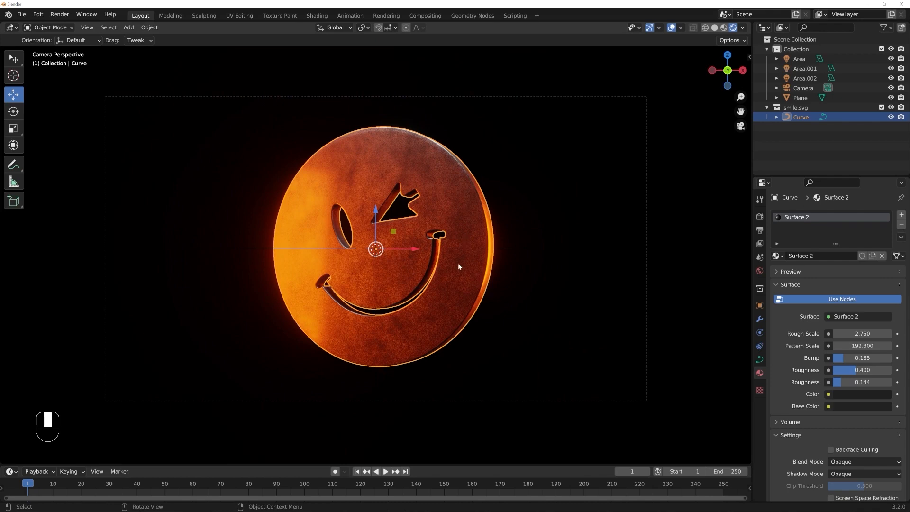
Step: Reset the smiley's X, Y and Z rotation to 0°
{"action": "left_click", "coordinate": [760, 306]}
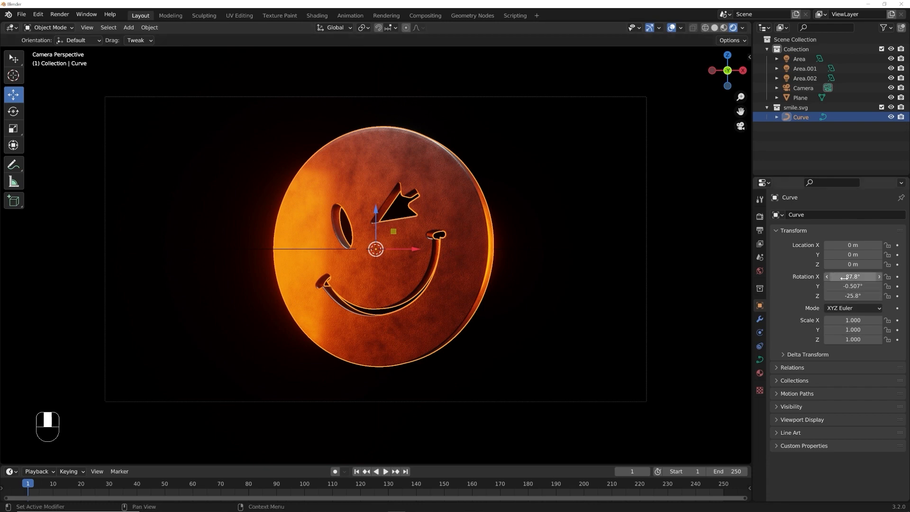
{"action": "left_click_drag", "start_coordinate": [853, 276], "coordinate": [853, 296]}
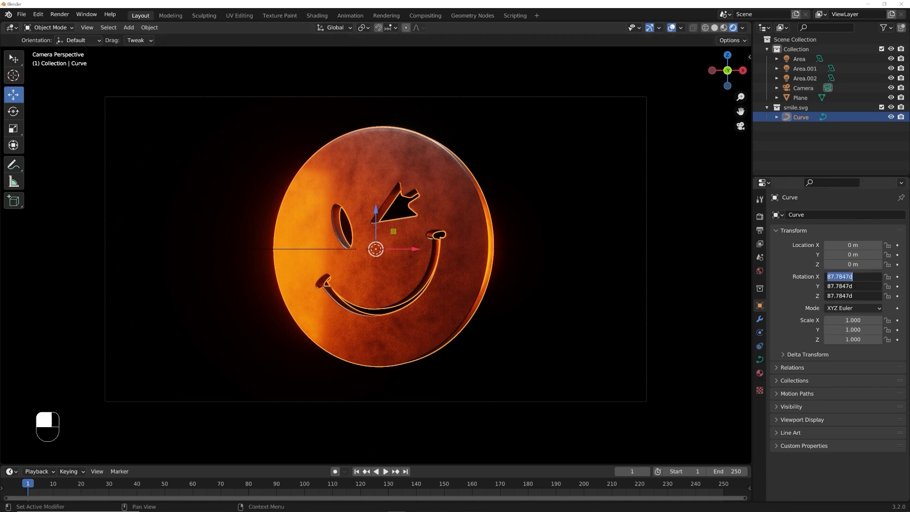
{"action": "type", "text": "0"}
{"action": "key", "text": "Return"}
{"action": "scroll", "coordinate": [435, 258], "scroll_direction": "up", "scroll_amount": 5}
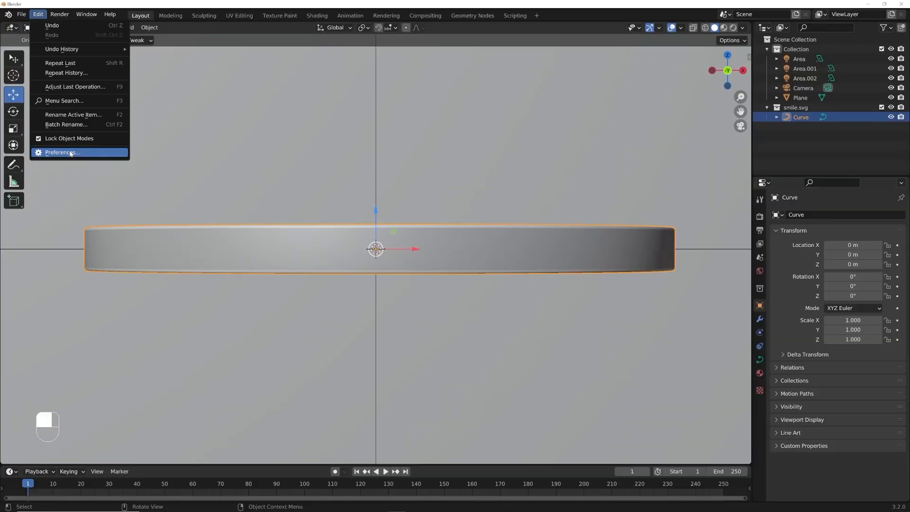
Step: Set the default F-curve interpolation to Linear in the animation preferences and close the preferences
{"action": "left_click", "coordinate": [69, 150]}
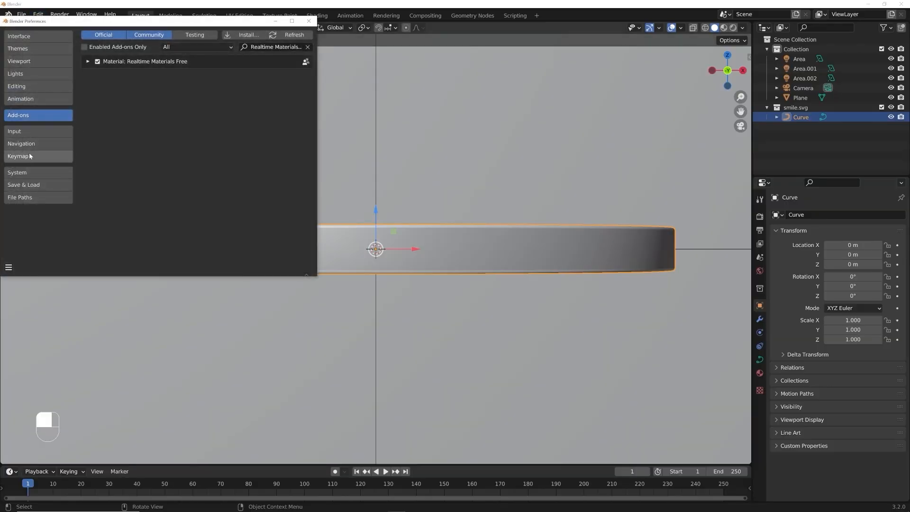
{"action": "left_click", "coordinate": [29, 100]}
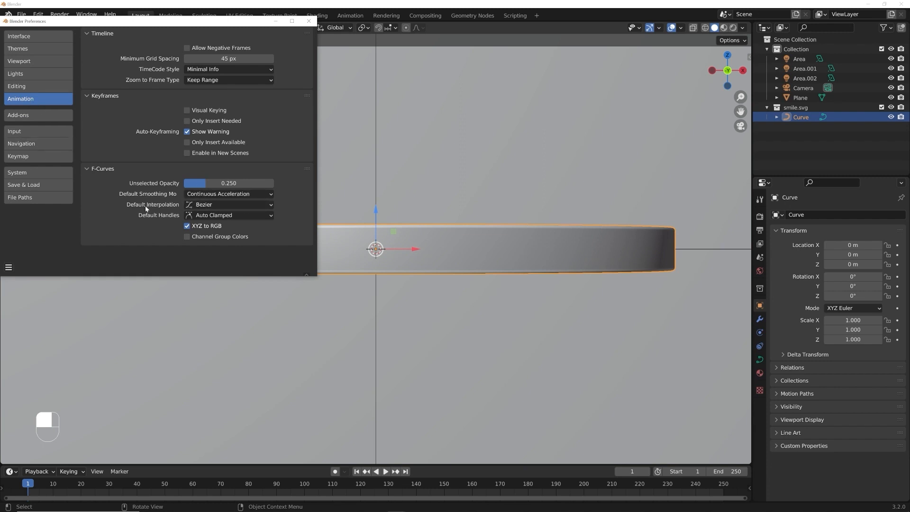
{"action": "left_click", "coordinate": [186, 207]}
{"action": "left_click", "coordinate": [130, 143]}
{"action": "left_click", "coordinate": [224, 206]}
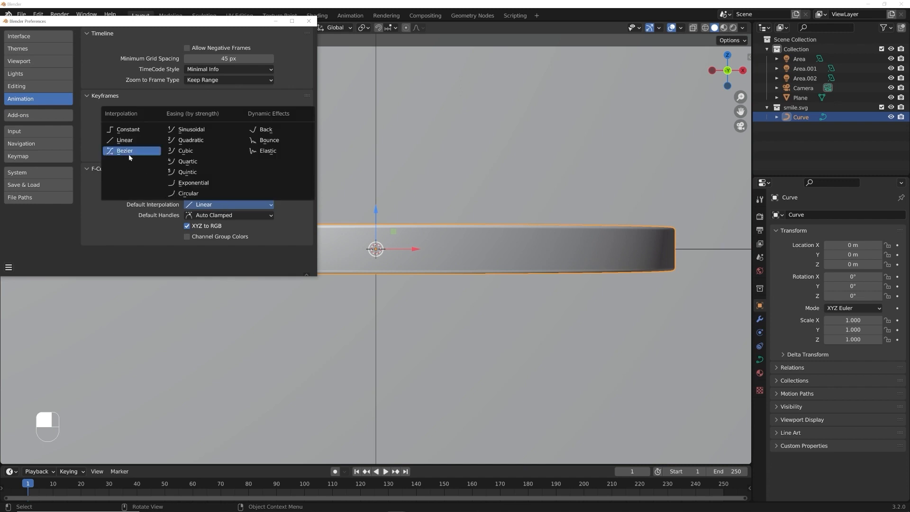
{"action": "left_click", "coordinate": [113, 152]}
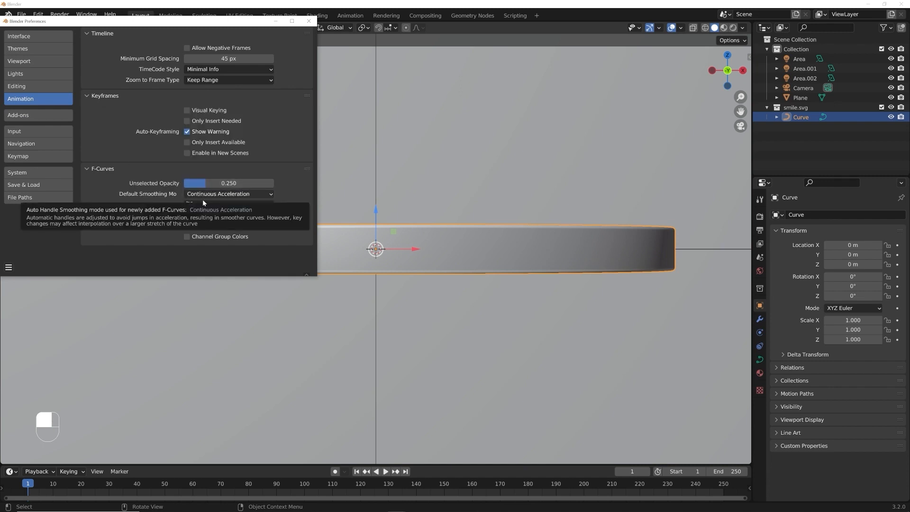
{"action": "left_click", "coordinate": [204, 206]}
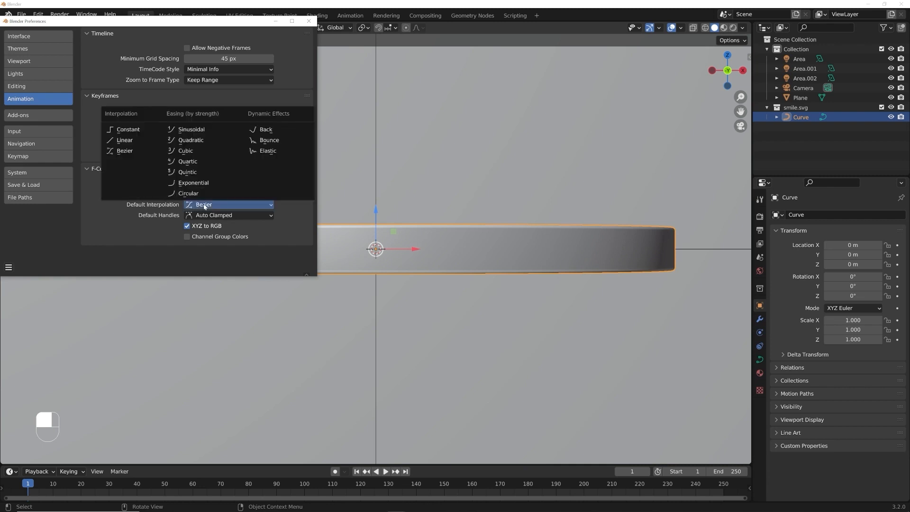
{"action": "left_click", "coordinate": [124, 142]}
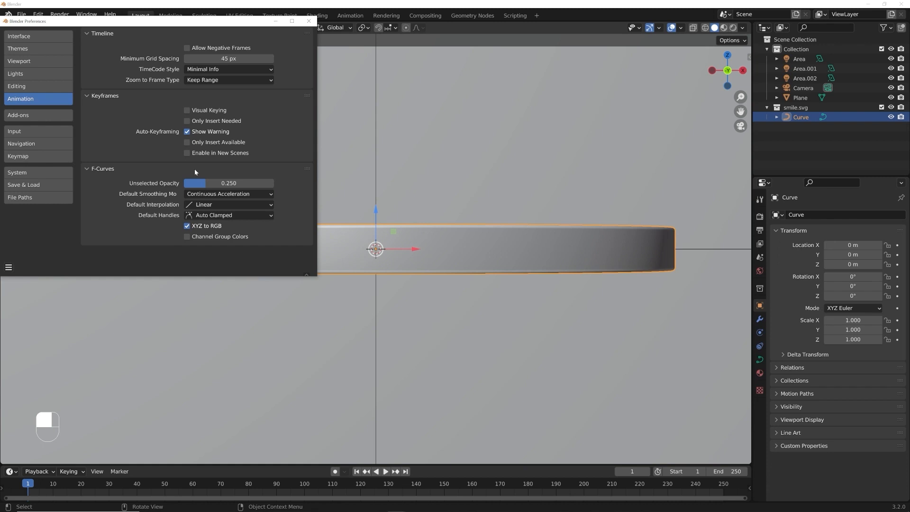
{"action": "left_click", "coordinate": [309, 21]}
Step: Enlarge the timeline area and set the animation's end frame to 120
{"action": "scroll", "coordinate": [298, 120], "scroll_direction": "down", "scroll_amount": 4}
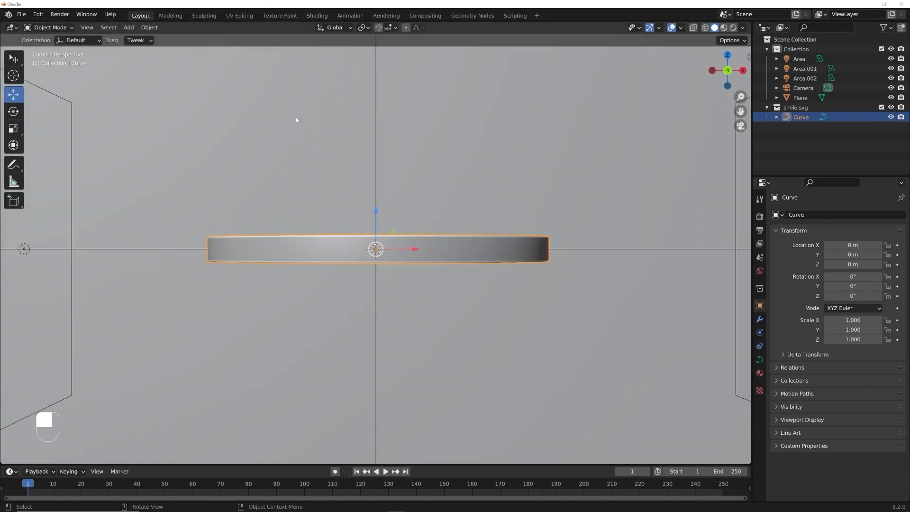
{"action": "scroll", "coordinate": [297, 120], "scroll_direction": "up", "scroll_amount": 3}
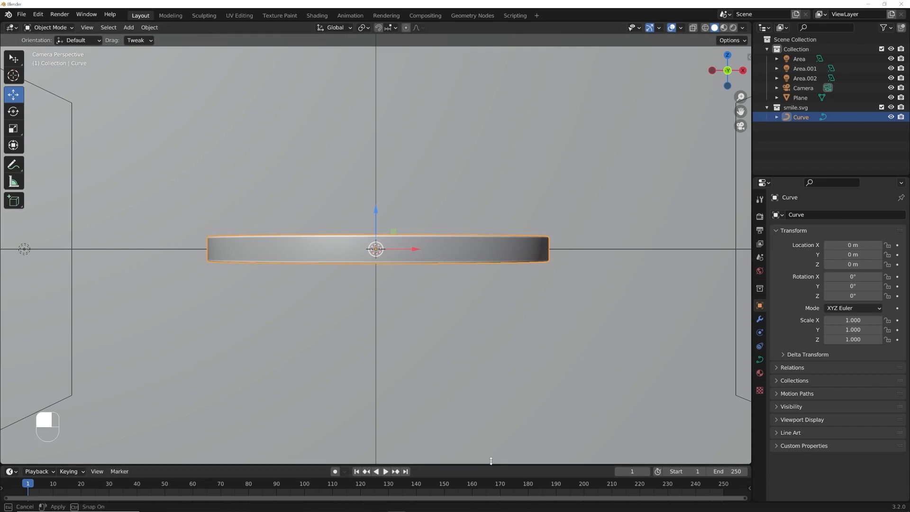
{"action": "left_click_drag", "start_coordinate": [487, 465], "coordinate": [269, 448]}
{"action": "mouse_move", "coordinate": [469, 448]}
{"action": "left_mouse_down"}
{"action": "mouse_move", "coordinate": [471, 426]}
{"action": "mouse_move", "coordinate": [472, 449]}
{"action": "left_mouse_up"}
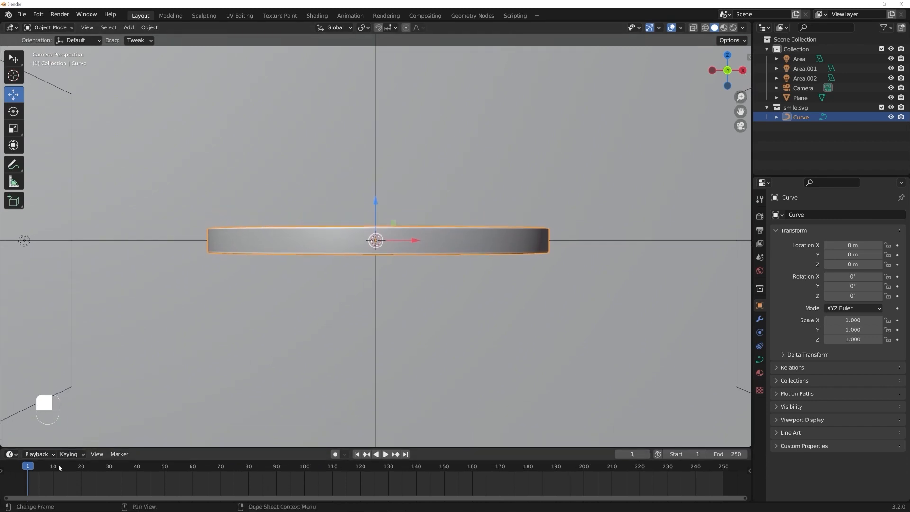
{"action": "left_click_drag", "start_coordinate": [185, 464], "coordinate": [304, 483]}
{"action": "left_click", "coordinate": [728, 454]}
{"action": "type", "text": "120"}
{"action": "key", "text": "Return"}
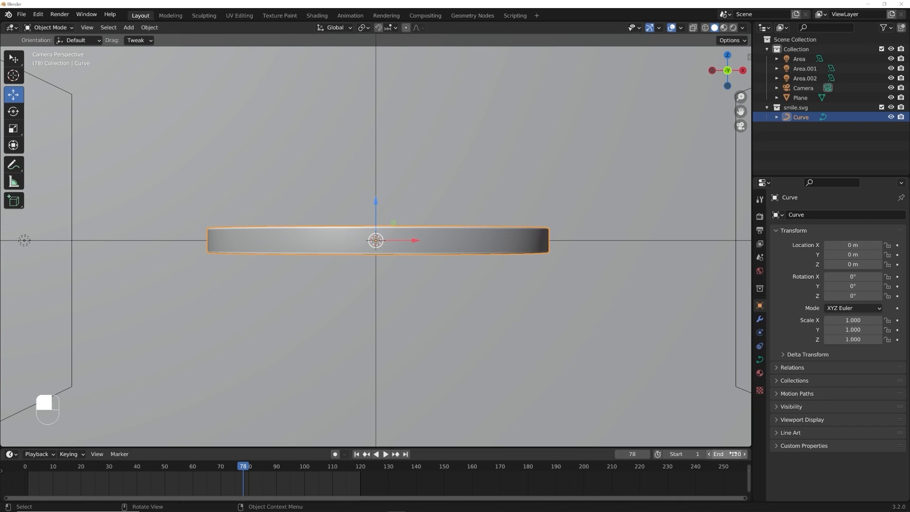
{"action": "middle_click_drag", "start_coordinate": [322, 477], "coordinate": [463, 476]}
{"action": "scroll", "coordinate": [448, 482], "scroll_direction": "up", "scroll_amount": 2}
{"action": "scroll", "coordinate": [449, 482], "scroll_direction": "down", "scroll_amount": 3}
{"action": "scroll", "coordinate": [448, 482], "scroll_direction": "up", "scroll_amount": 3}
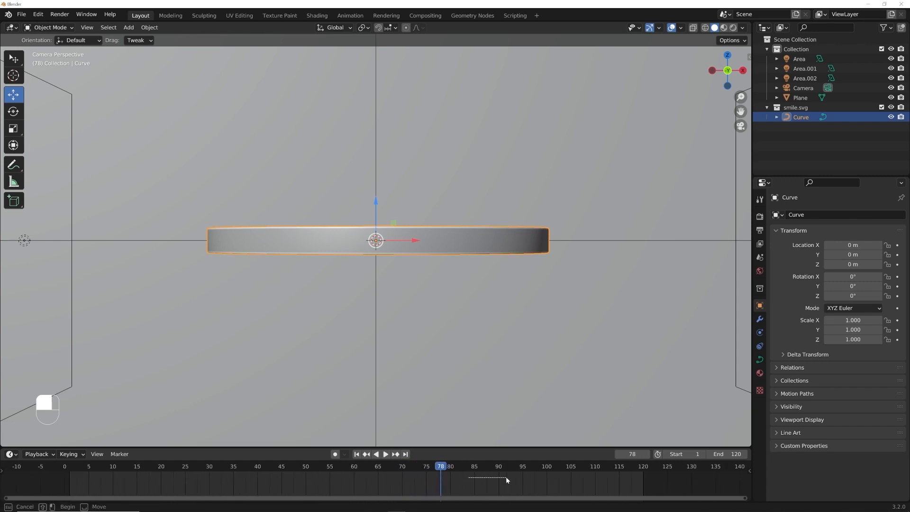
{"action": "middle_click_drag", "start_coordinate": [352, 482], "coordinate": [379, 483]}
{"action": "scroll", "coordinate": [379, 483], "scroll_direction": "up", "scroll_amount": 2}
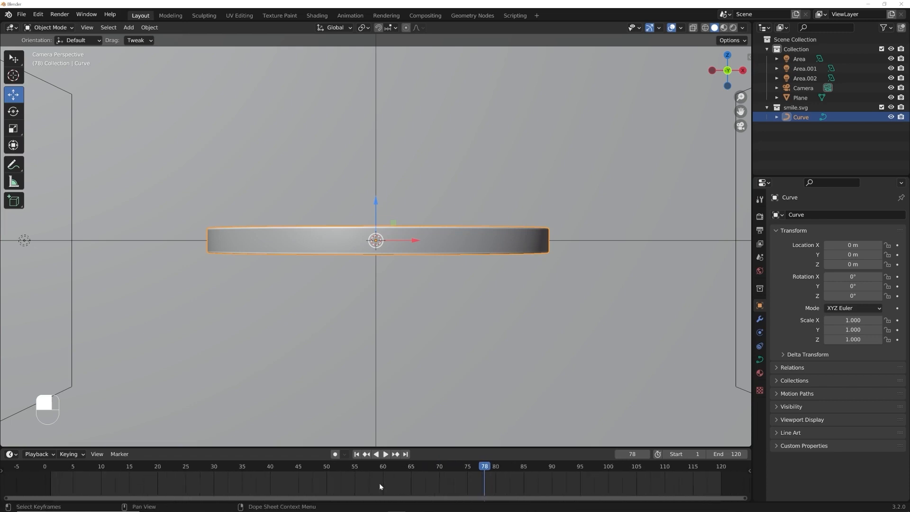
Step: Return to the first frame and re-enter 0° for the smiley's X, Y and Z rotation
{"action": "left_click", "coordinate": [359, 456]}
{"action": "mouse_move", "coordinate": [853, 276]}
{"action": "left_mouse_down"}
{"action": "mouse_move", "coordinate": [881, 286]}
{"action": "mouse_move", "coordinate": [825, 296]}
{"action": "mouse_move", "coordinate": [863, 296]}
{"action": "mouse_move", "coordinate": [849, 276]}
{"action": "left_mouse_up"}
{"action": "type", "text": "0"}
{"action": "key", "text": "Return"}
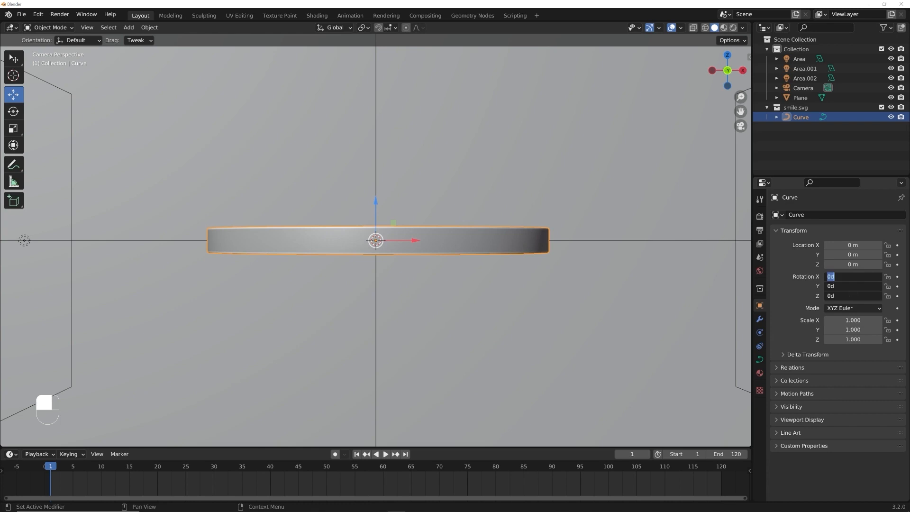
{"action": "key", "text": "Return"}
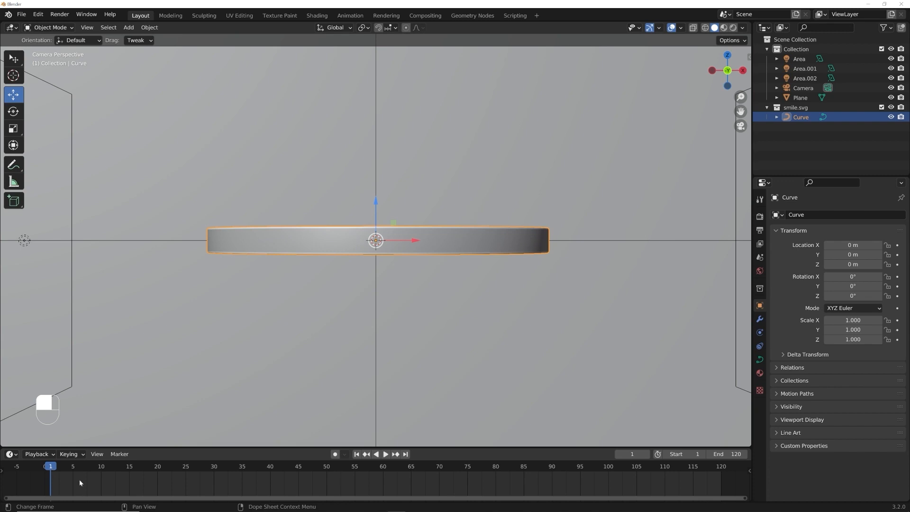
Step: Insert a keyframe for the smiley's X rotation of 0° at frame 0
{"action": "left_click", "coordinate": [407, 454]}
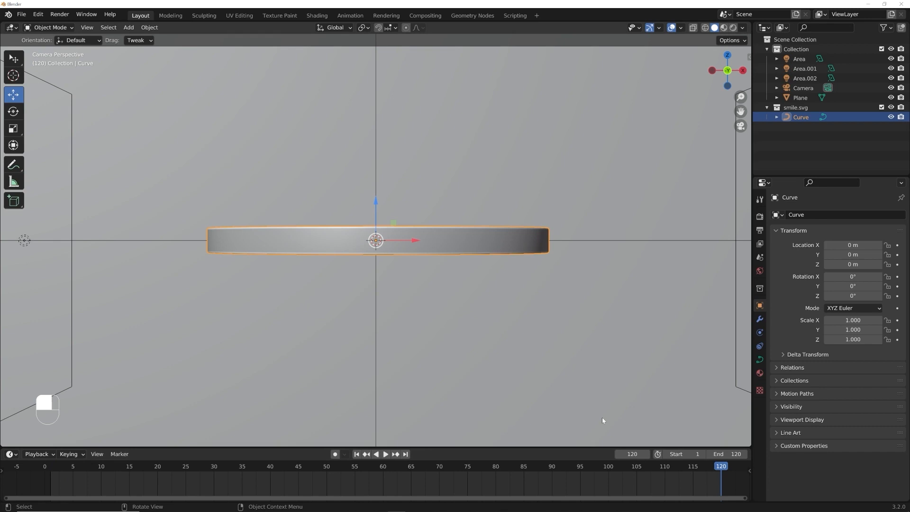
{"action": "left_click", "coordinate": [357, 453]}
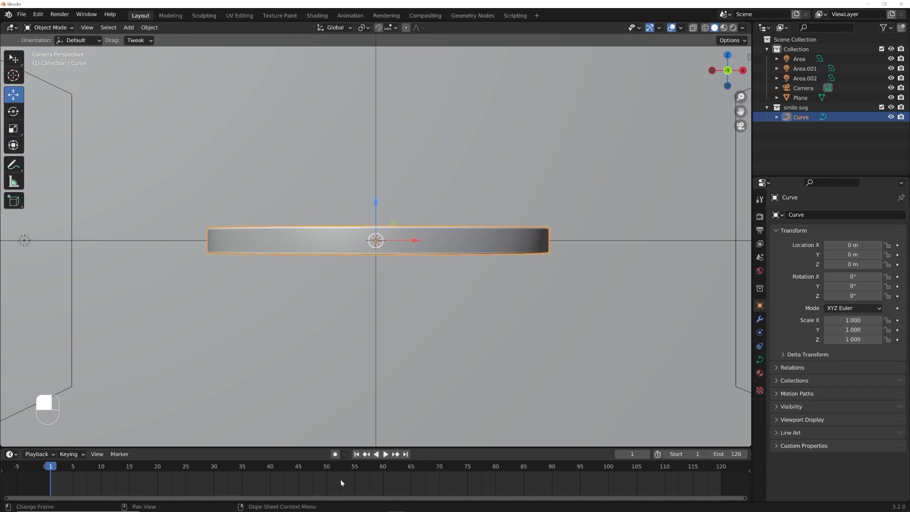
{"action": "key", "text": "Left"}
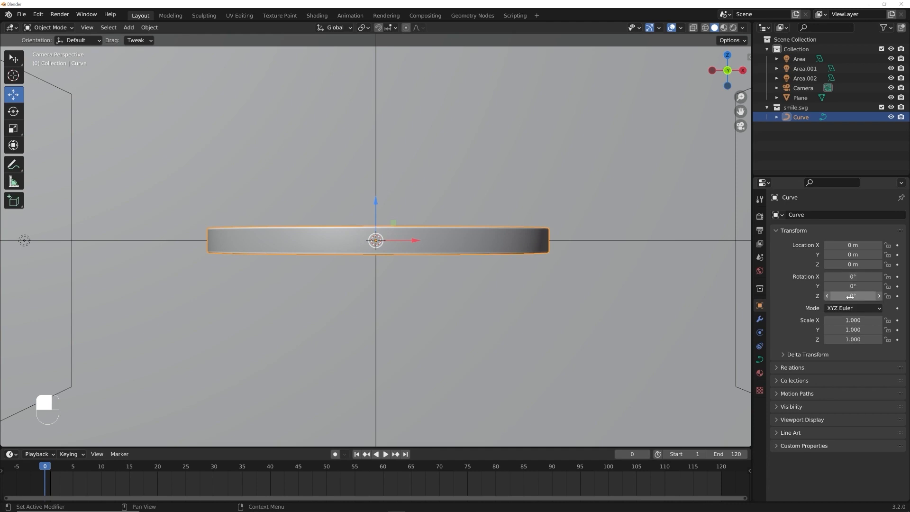
{"action": "left_click", "coordinate": [896, 278]}
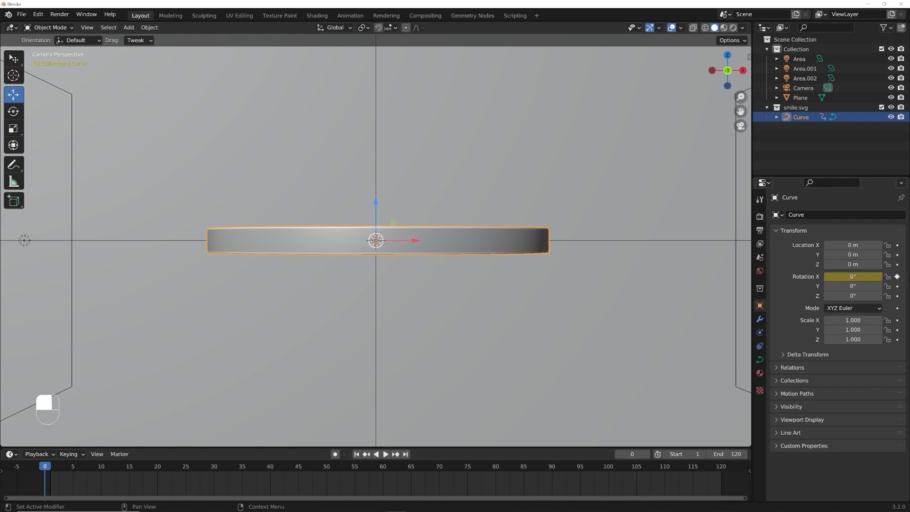
Step: Keyframe the smiley's Z rotation of 0° at frame 0, and its X rotation of 360° and Z rotation of -360° at frame 120
{"action": "left_click", "coordinate": [896, 296]}
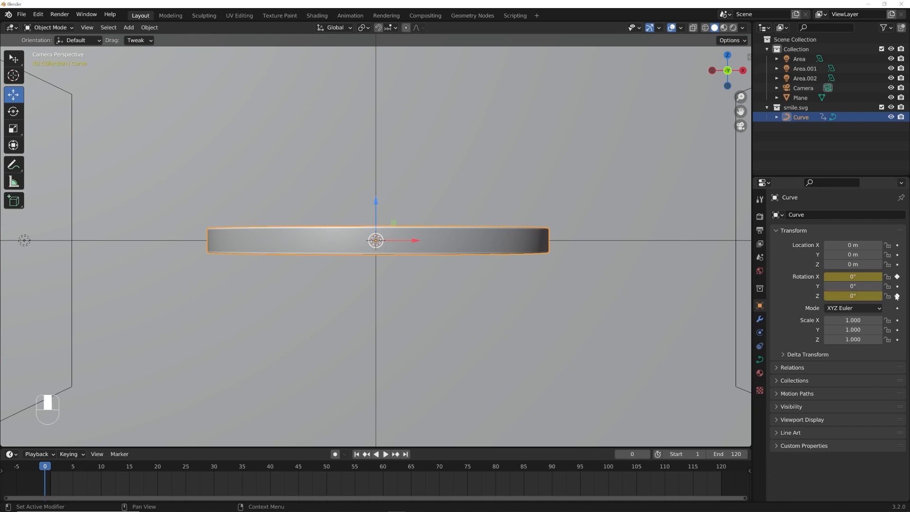
{"action": "left_click", "coordinate": [406, 455]}
{"action": "left_click", "coordinate": [853, 276]}
{"action": "type", "text": "360"}
{"action": "key", "text": "Tab"}
{"action": "key", "text": "Tab"}
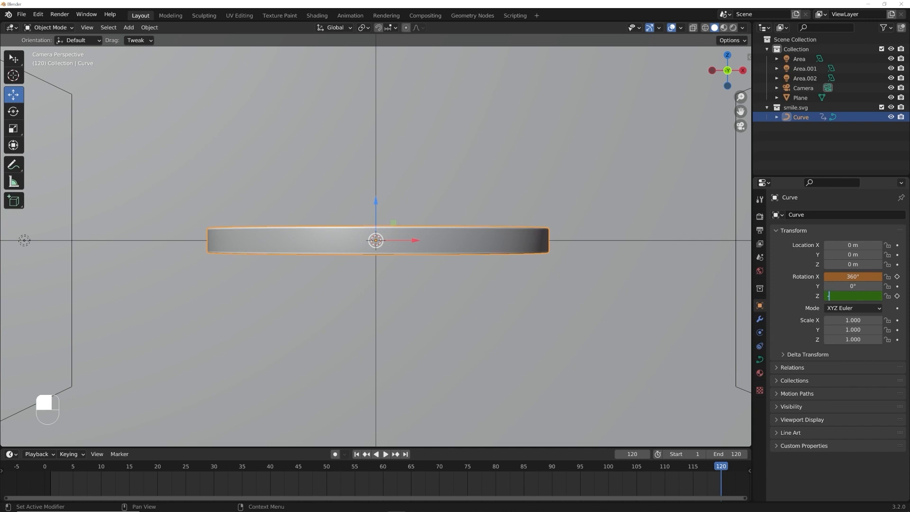
{"action": "key", "text": "Return"}
{"action": "left_click", "coordinate": [898, 276]}
{"action": "left_click", "coordinate": [897, 296]}
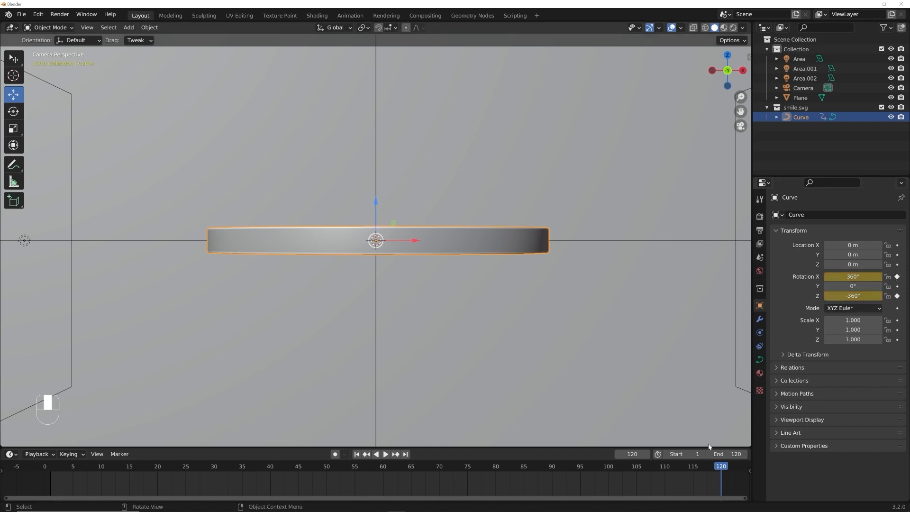
Step: Show the keyframes in the timeline, preview the X and Z rotation animation, and return to the first frame
{"action": "left_click_drag", "start_coordinate": [749, 483], "coordinate": [751, 465]}
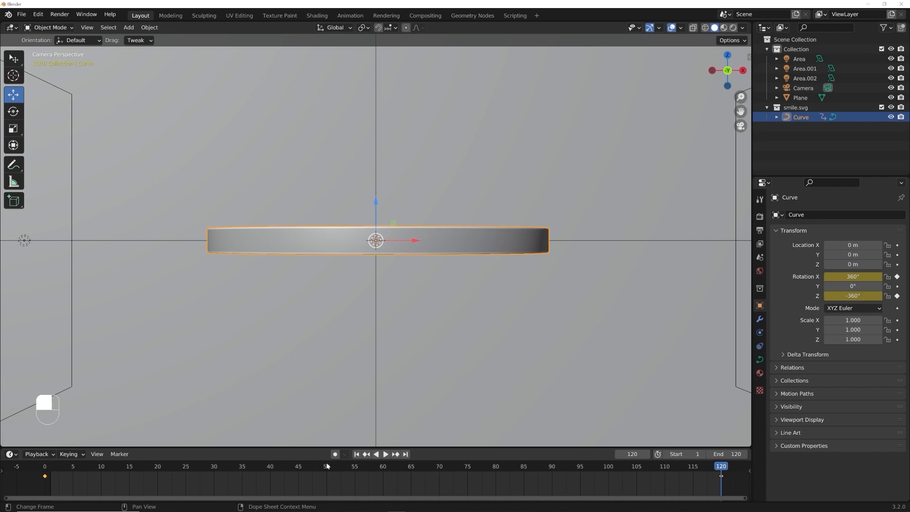
{"action": "left_click", "coordinate": [357, 454]}
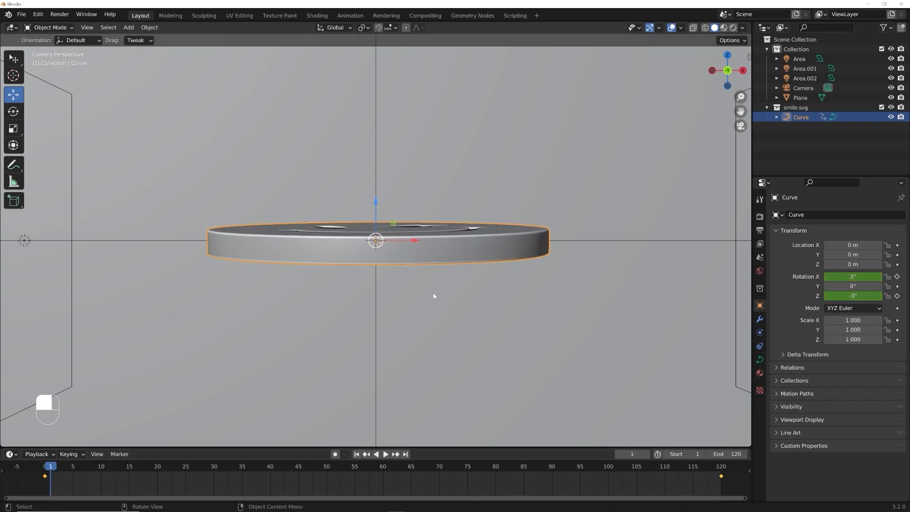
{"action": "key", "text": "space"}
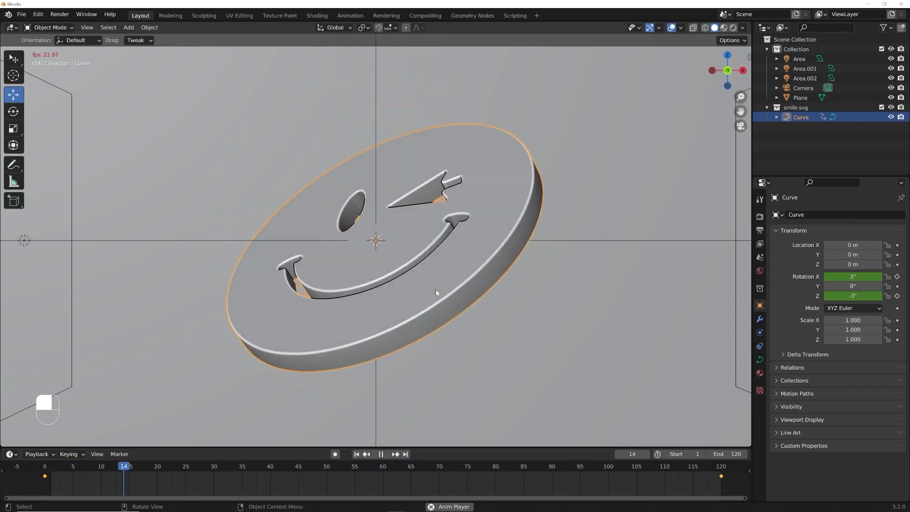
{"action": "key", "text": "space"}
{"action": "left_click", "coordinate": [356, 454]}
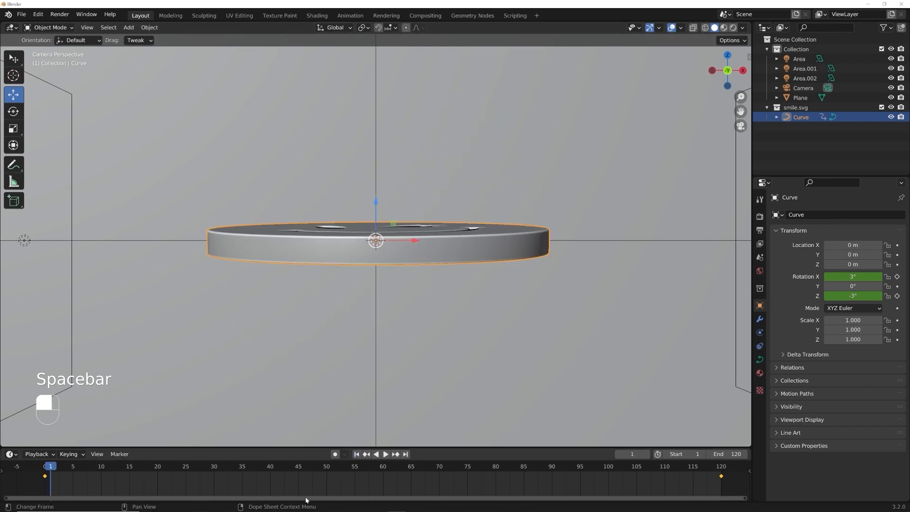
Step: Go to frame 0, clear the smiley's rotation keyframes, and insert new keyframes for its X and Y rotation of 0°
{"action": "key", "text": "Left"}
{"action": "right_click", "coordinate": [828, 296]}
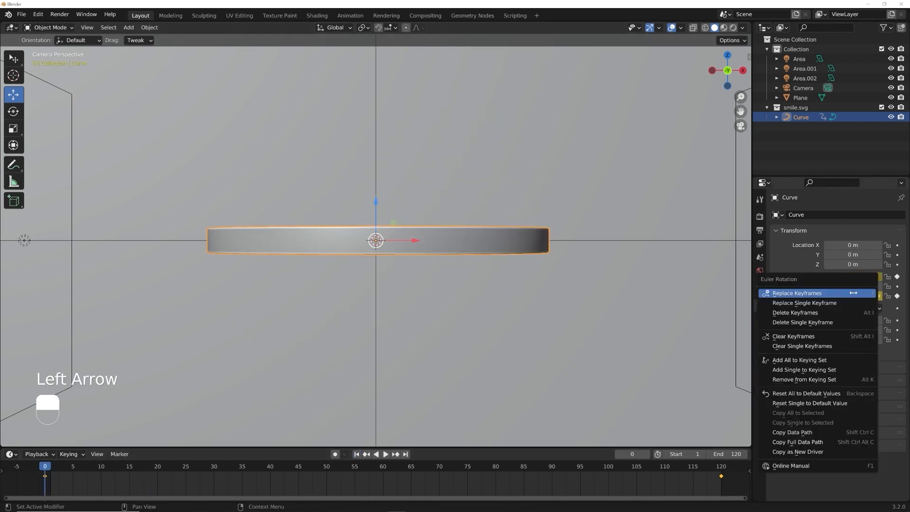
{"action": "left_click", "coordinate": [827, 336]}
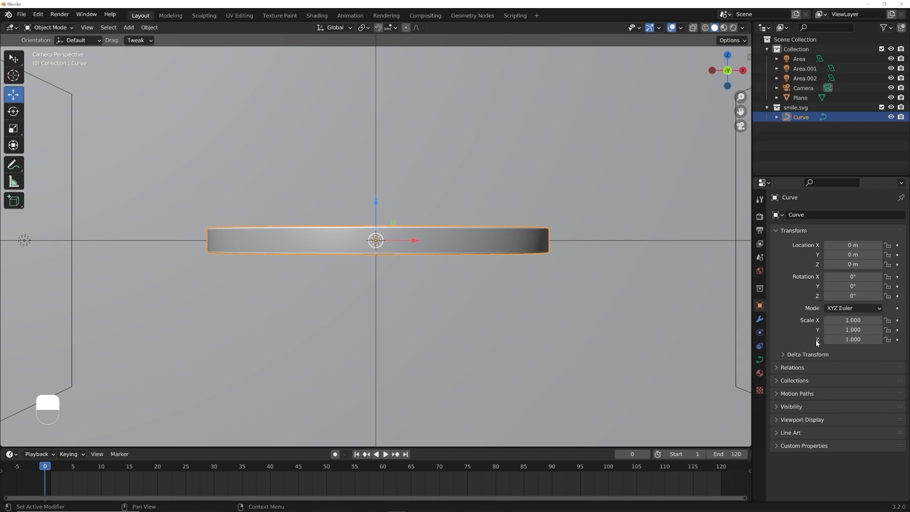
{"action": "left_click", "coordinate": [897, 276]}
{"action": "left_click", "coordinate": [897, 287]}
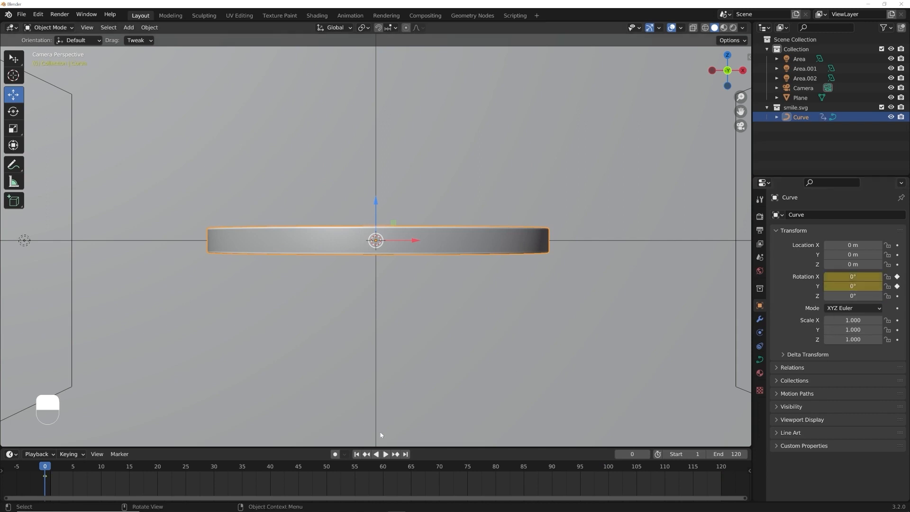
Step: At frame 120, set the smiley's X and Y rotation to 360° and keyframe both
{"action": "left_click", "coordinate": [405, 454]}
{"action": "left_click_drag", "start_coordinate": [852, 276], "coordinate": [853, 286]}
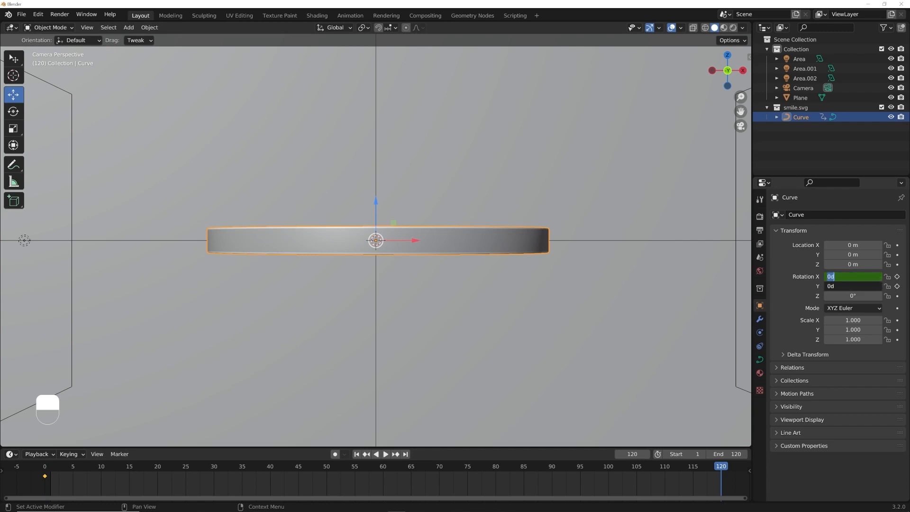
{"action": "type", "text": "360"}
{"action": "key", "text": "Return"}
{"action": "left_click", "coordinate": [897, 276]}
{"action": "left_click", "coordinate": [897, 287]}
Step: Preview the X and Y rotation animation and return to the first frame
{"action": "key", "text": "space"}
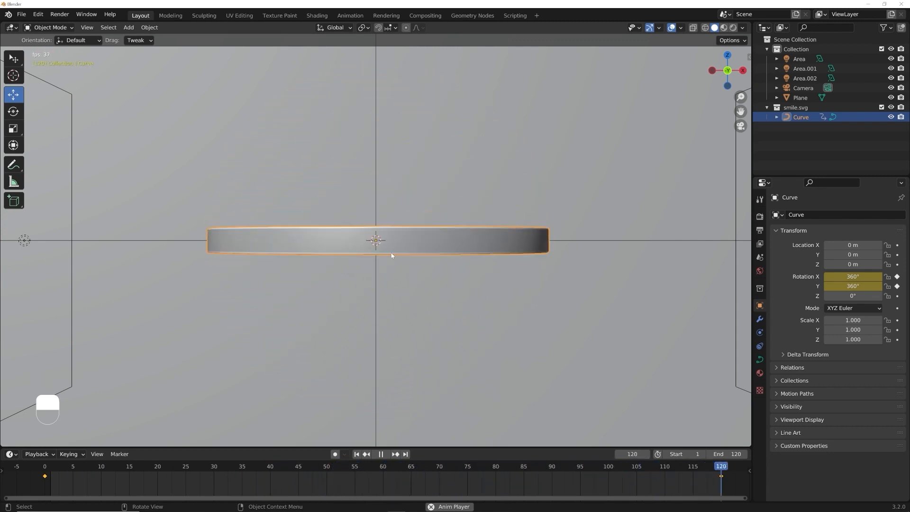
{"action": "key", "text": "space"}
{"action": "left_click", "coordinate": [357, 454]}
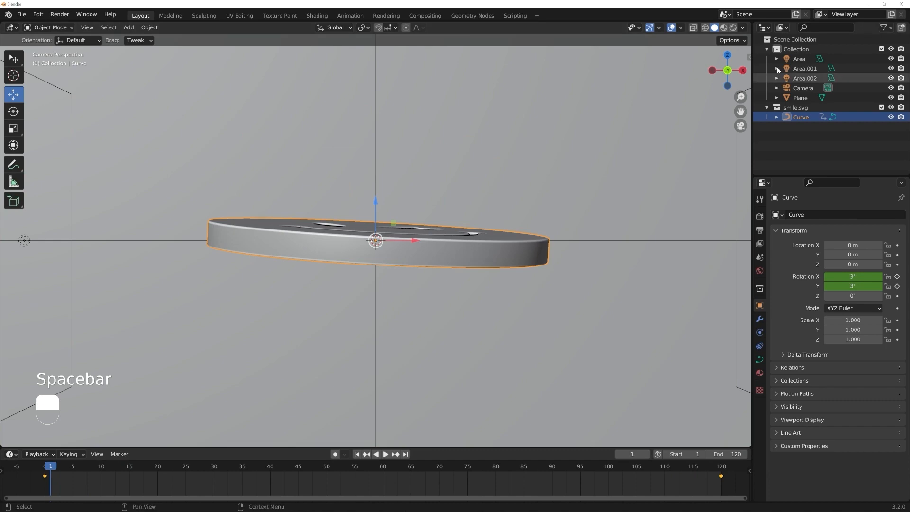
Step: Switch the viewport to rendered shading, hide overlays and gizmos, and preview the animation before returning to the first frame
{"action": "left_click", "coordinate": [733, 28]}
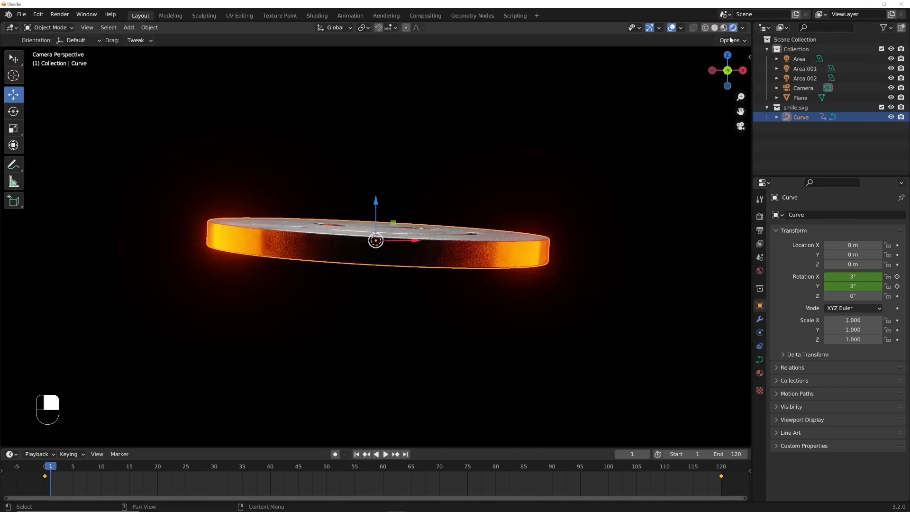
{"action": "left_click", "coordinate": [671, 28]}
{"action": "key", "text": "space"}
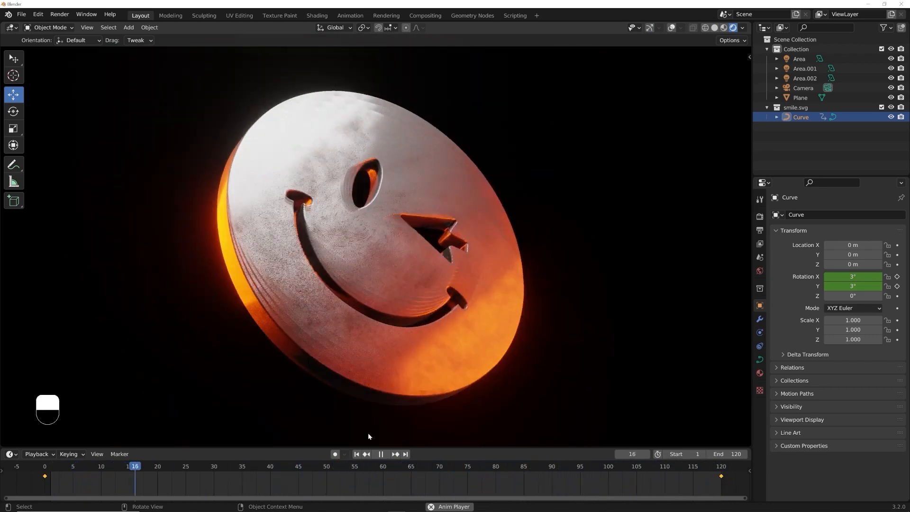
{"action": "key", "text": "space"}
{"action": "left_click", "coordinate": [357, 454]}
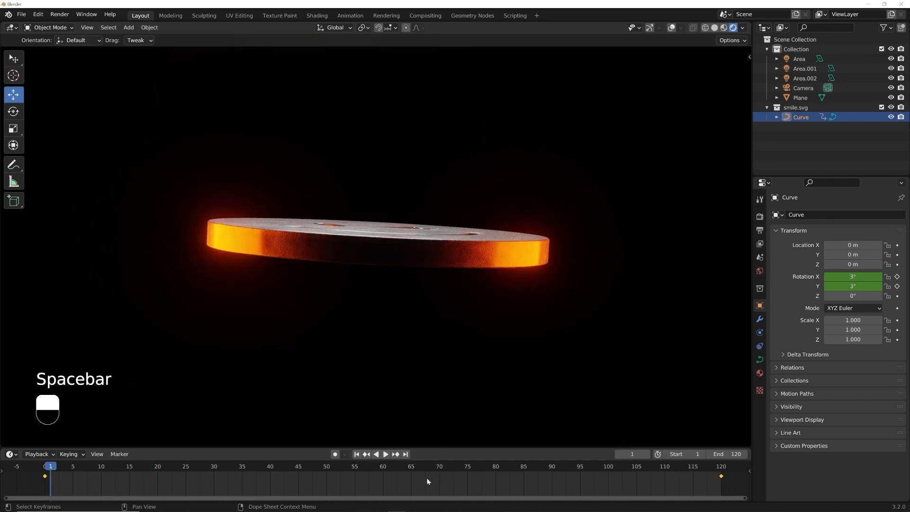
Step: Set the animation's end frame to 240
{"action": "scroll", "coordinate": [426, 477], "scroll_direction": "down", "scroll_amount": 4}
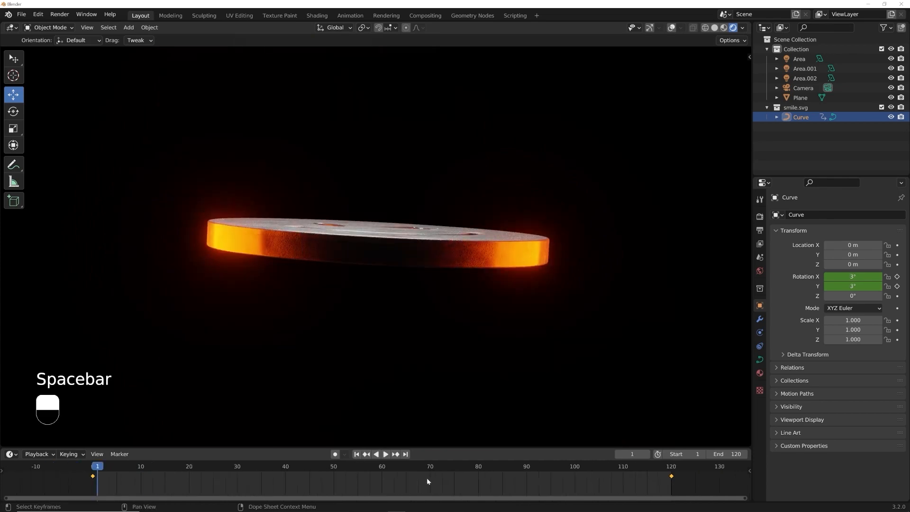
{"action": "double_click", "coordinate": [728, 454]}
{"action": "type", "text": "240"}
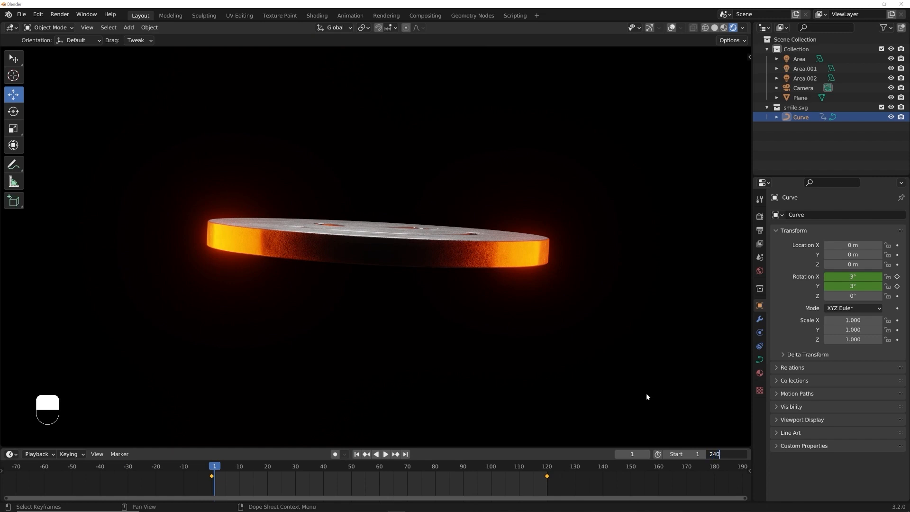
{"action": "key", "text": "Return"}
Step: Move the smiley's rotation keyframes from frame 120 to frame 240
{"action": "middle_click_drag", "start_coordinate": [428, 467], "coordinate": [194, 476]}
{"action": "scroll", "coordinate": [334, 476], "scroll_direction": "down", "scroll_amount": 1}
{"action": "left_click", "coordinate": [322, 473]}
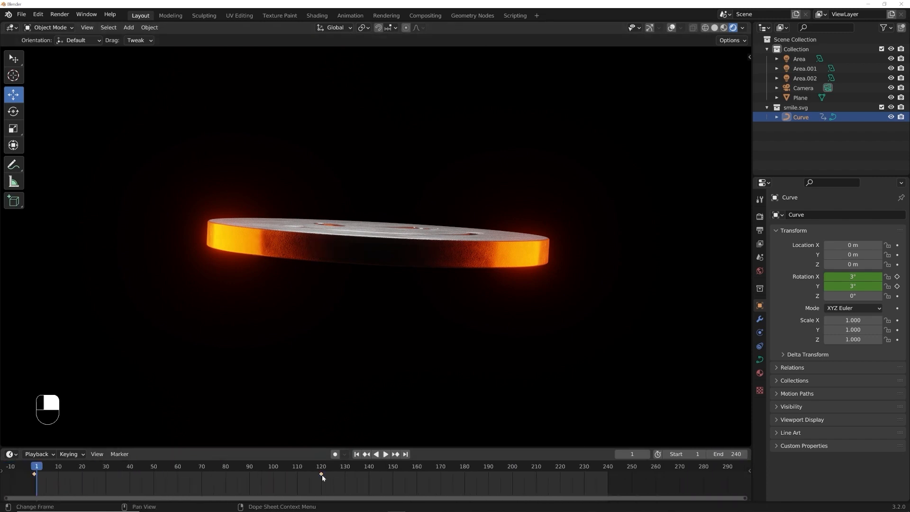
{"action": "left_click_drag", "start_coordinate": [321, 477], "coordinate": [632, 477]}
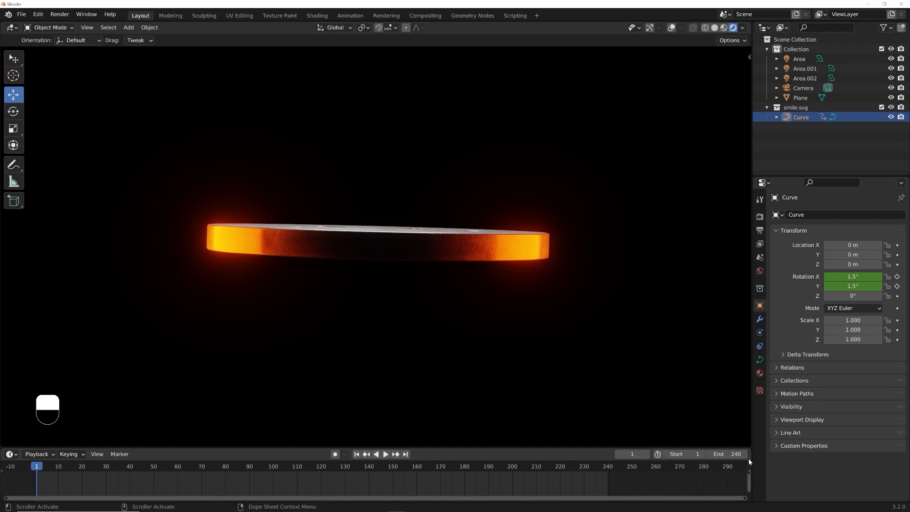
Step: Play back the slowed rotation in several stretches and examine the smiley's surface texture up close
{"action": "left_click", "coordinate": [386, 454]}
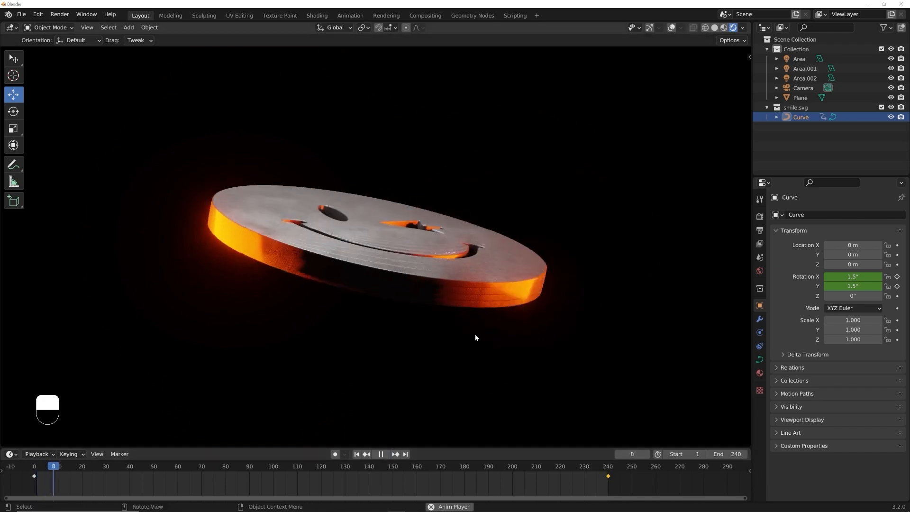
{"action": "key", "text": "space"}
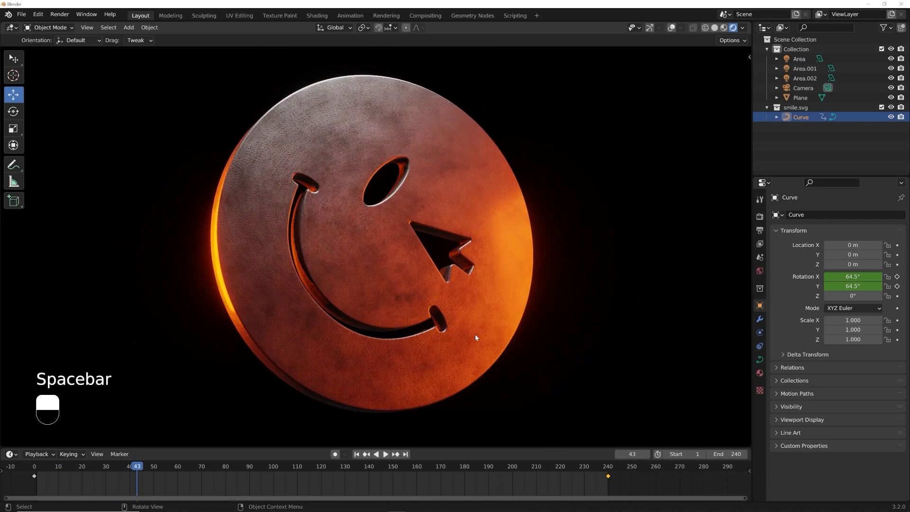
{"action": "key", "text": "space"}
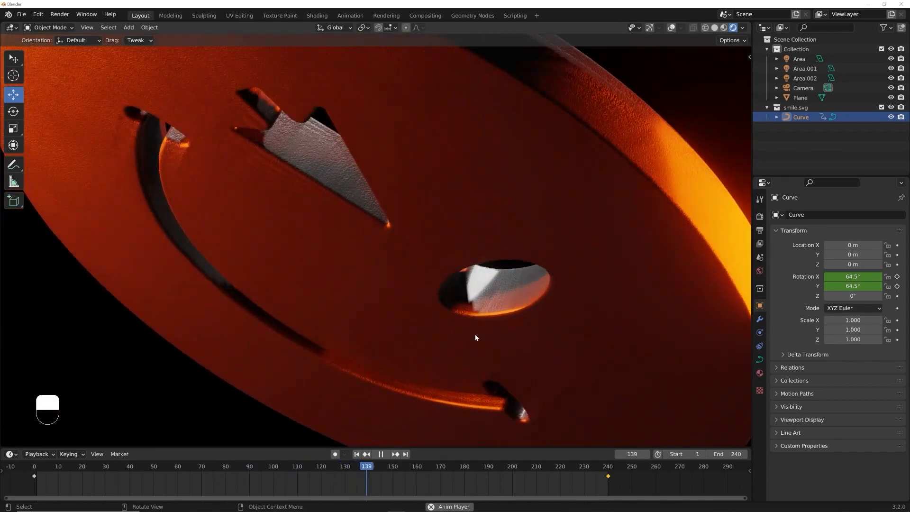
{"action": "key", "text": "space"}
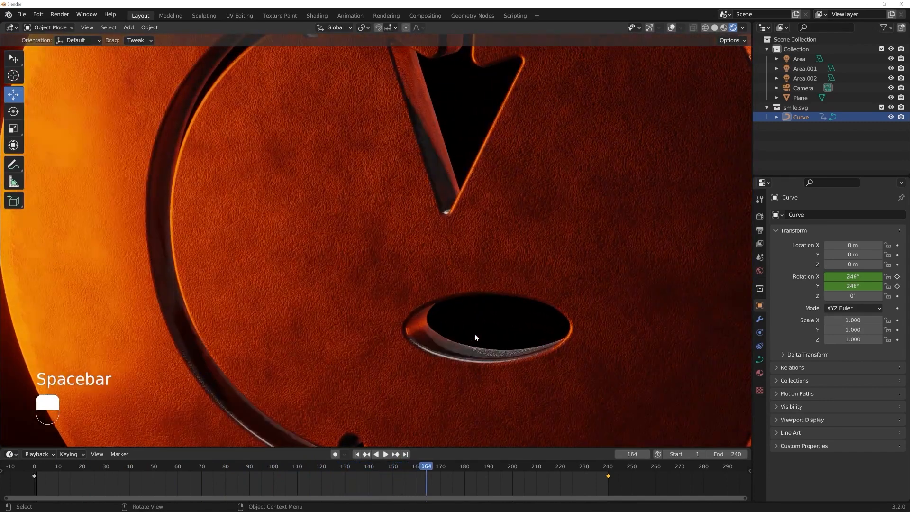
{"action": "left_click", "coordinate": [355, 454]}
{"action": "key", "text": "space"}
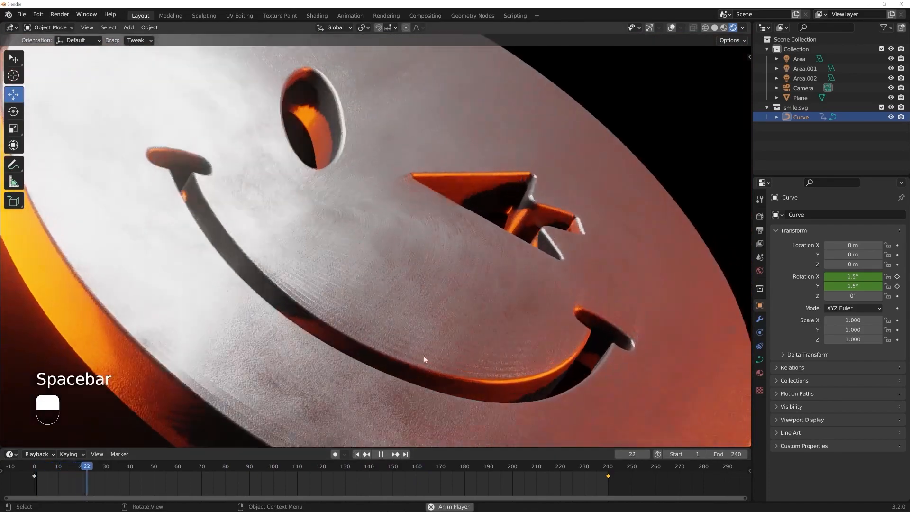
{"action": "key", "text": "space"}
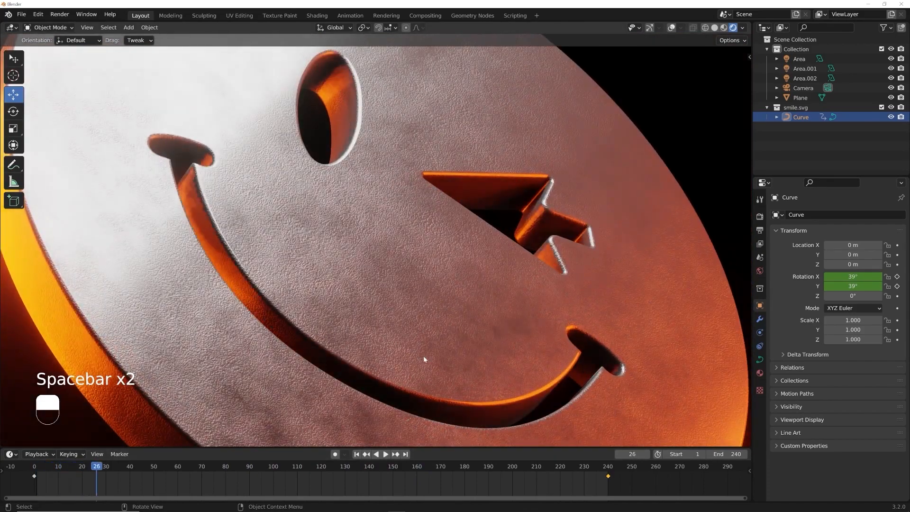
{"action": "scroll", "coordinate": [421, 354], "scroll_direction": "up", "scroll_amount": 5}
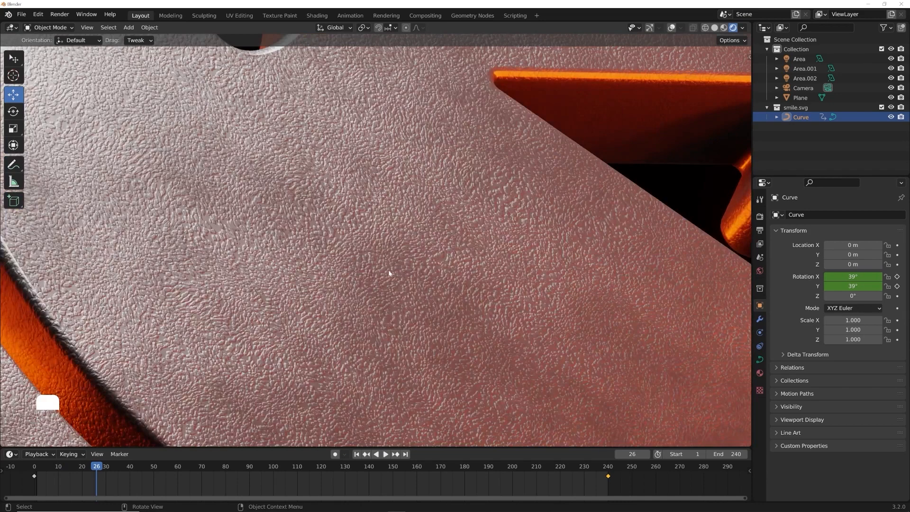
{"action": "scroll", "coordinate": [388, 269], "scroll_direction": "down", "scroll_amount": 6}
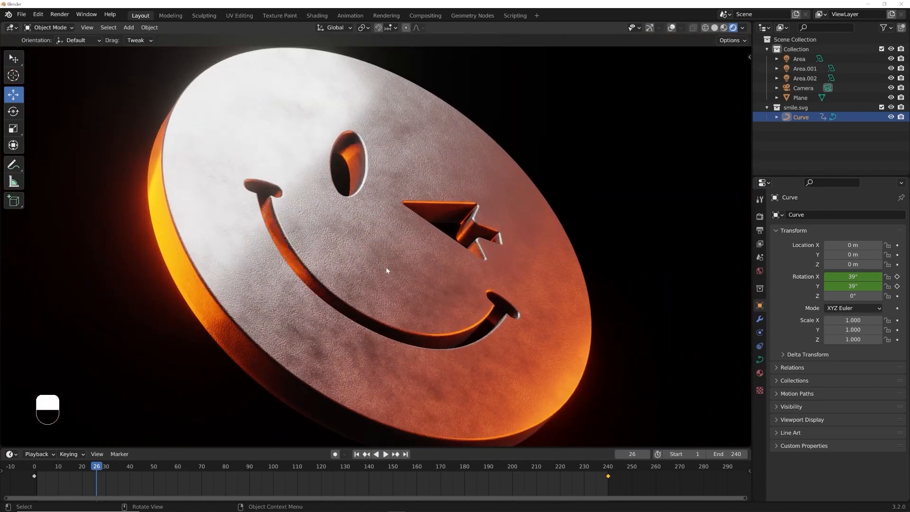
{"action": "scroll", "coordinate": [386, 270], "scroll_direction": "down", "scroll_amount": 3}
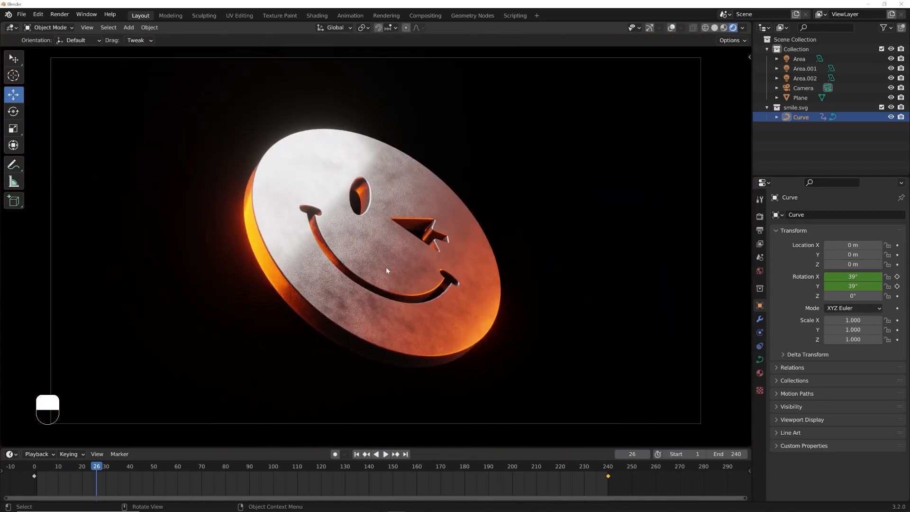
Step: Preview the animation within the full camera frame and move the playhead to frame 36
{"action": "key", "text": "space"}
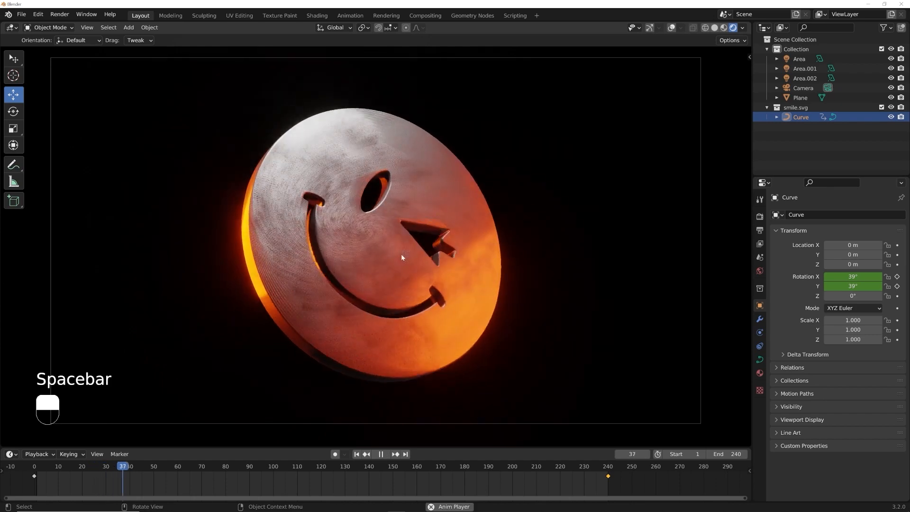
{"action": "key", "text": "space"}
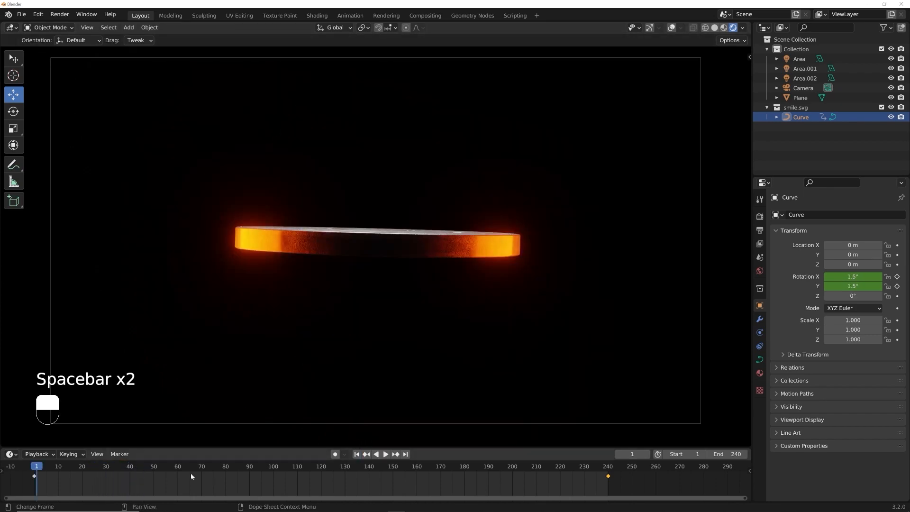
{"action": "mouse_move", "coordinate": [129, 468]}
{"action": "left_mouse_down"}
{"action": "mouse_move", "coordinate": [168, 467]}
{"action": "mouse_move", "coordinate": [120, 469]}
{"action": "left_mouse_up"}
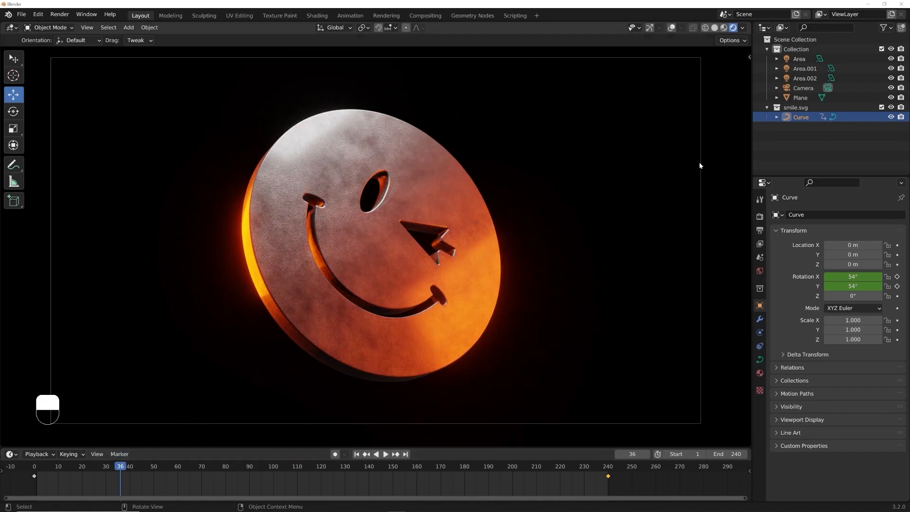
{"action": "left_click", "coordinate": [802, 88]}
{"action": "key", "text": "g"}
{"action": "key", "text": "z"}
{"action": "key", "text": "z"}
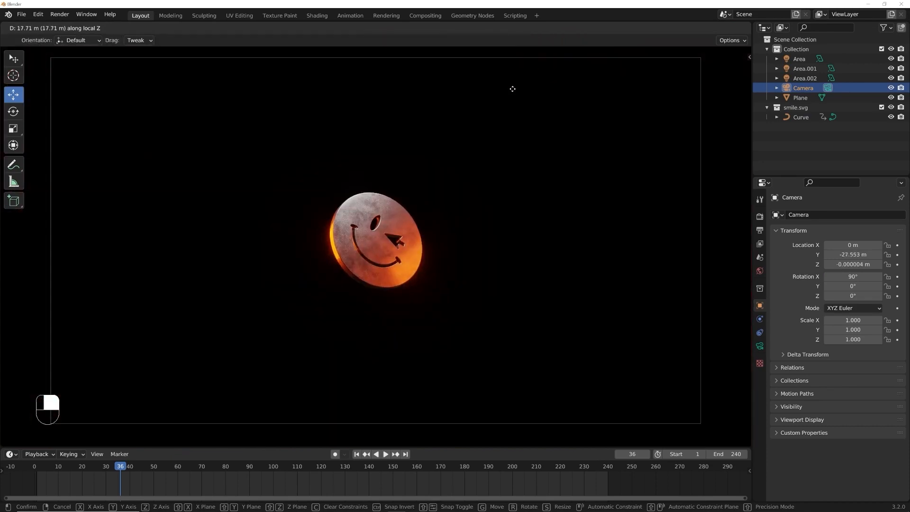
{"action": "right_click", "coordinate": [506, 154]}
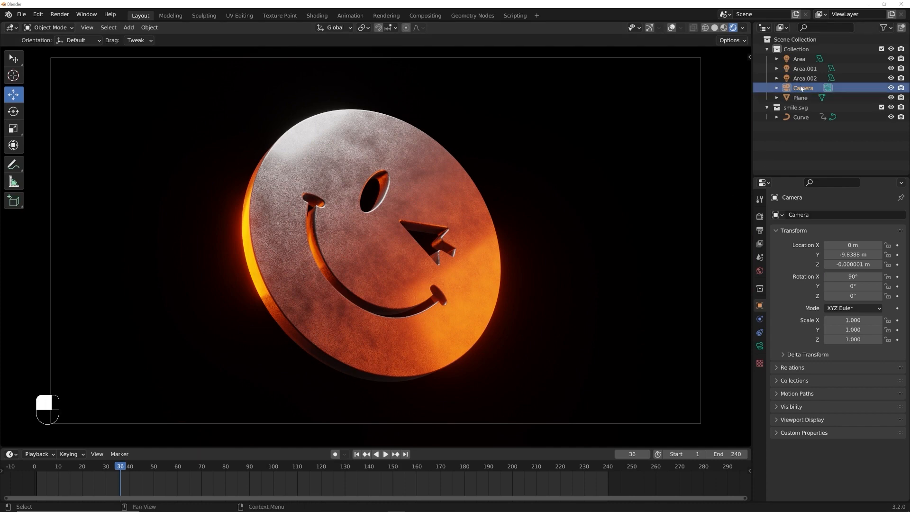
Step: Set the camera's focal length to 129 mm and preview the smiley's rotation in two short playbacks, stopping at frame 90
{"action": "left_click", "coordinate": [760, 345]}
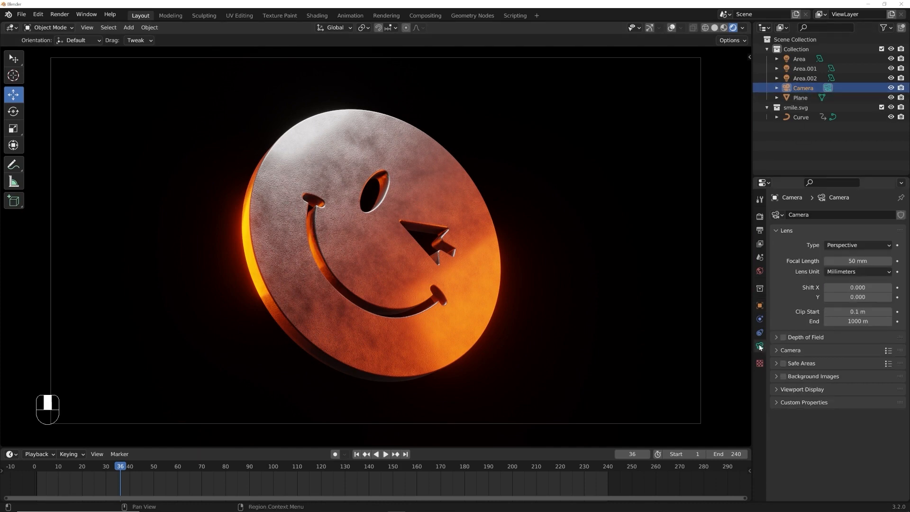
{"action": "left_click_drag", "start_coordinate": [841, 261], "coordinate": [901, 261]}
{"action": "key", "text": "space"}
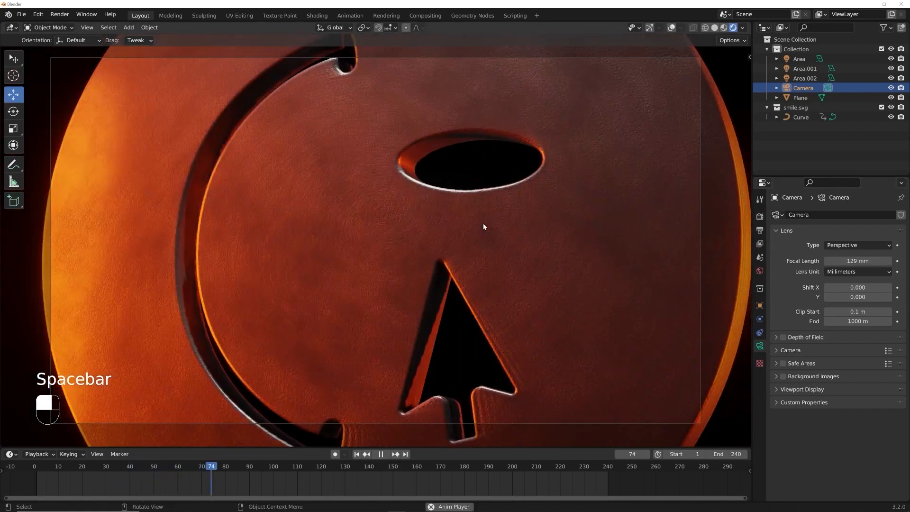
{"action": "key", "text": "space"}
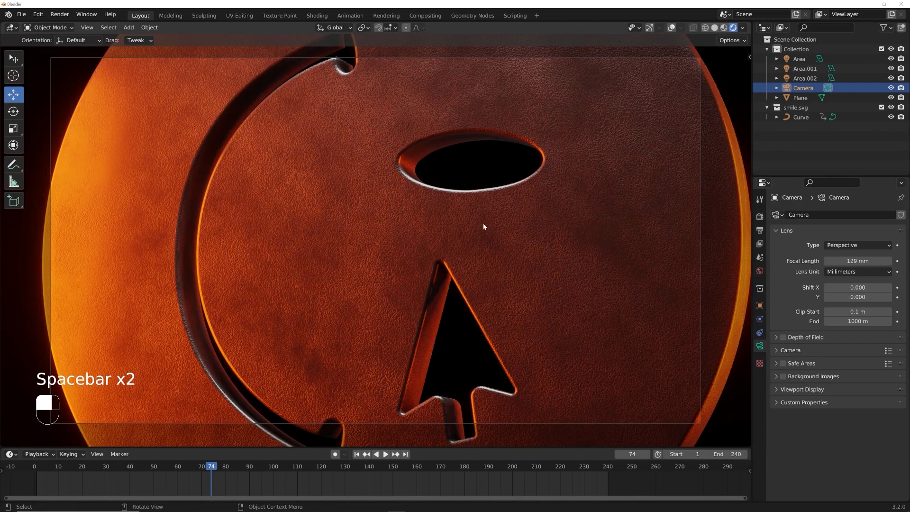
{"action": "key", "text": "space"}
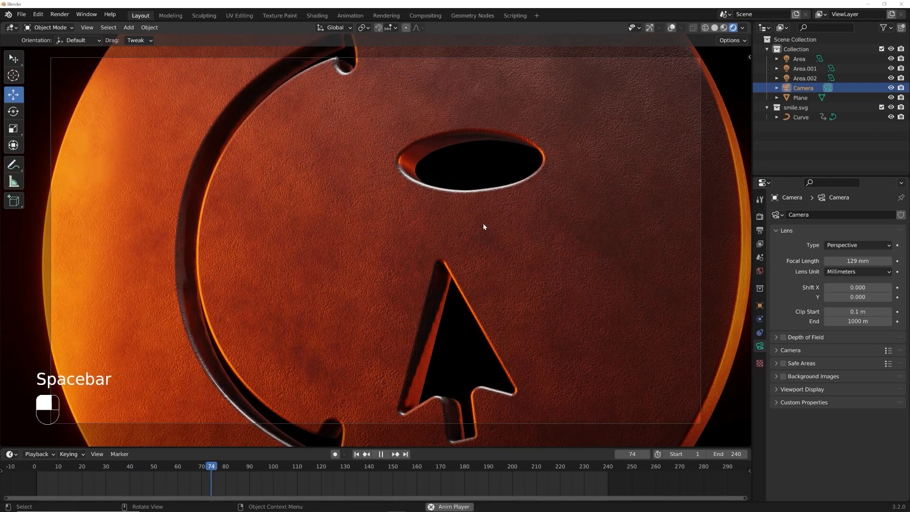
{"action": "key", "text": "space"}
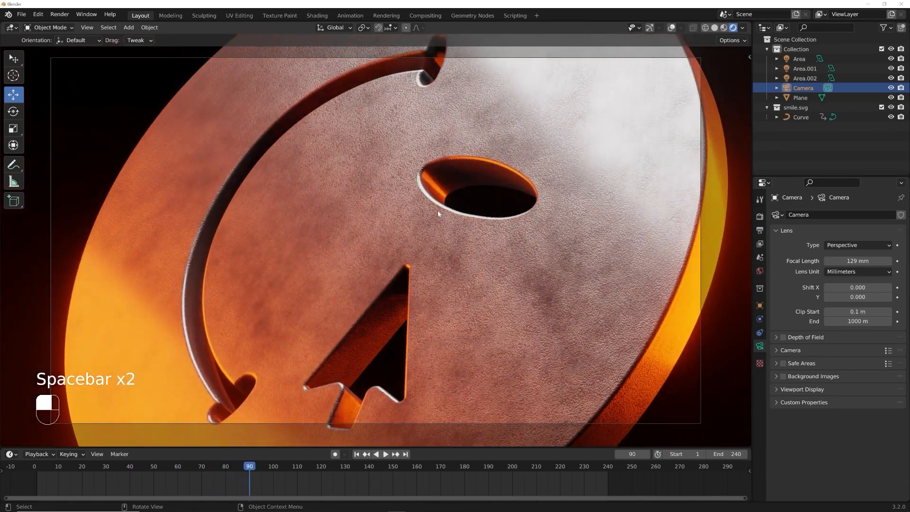
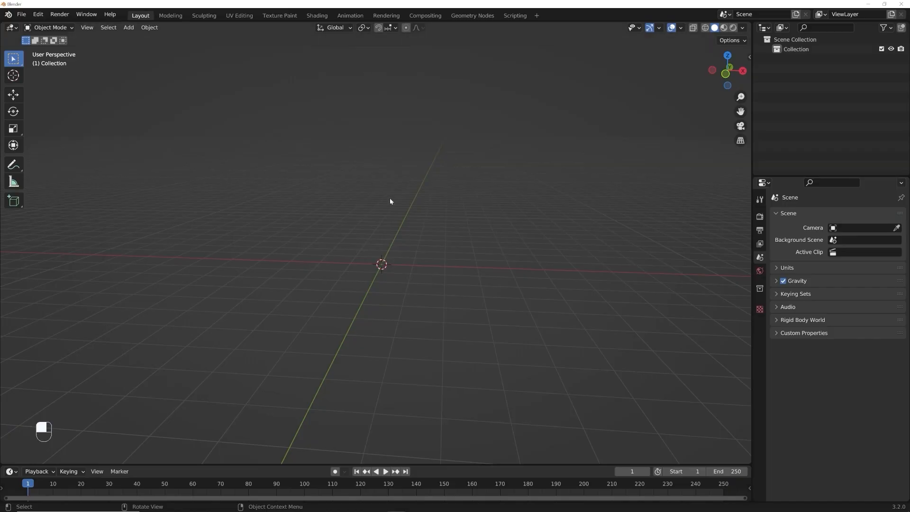
Step: Add a mesh plane at the origin of the empty scene and scale it by a factor of 5
{"action": "middle_click_drag", "start_coordinate": [390, 199], "coordinate": [399, 221]}
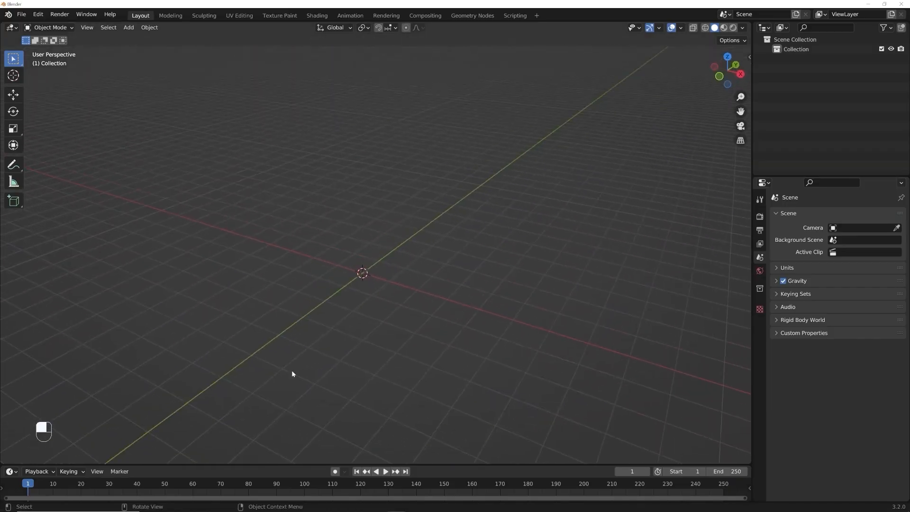
{"action": "middle_click_drag", "start_coordinate": [372, 292], "coordinate": [368, 281]}
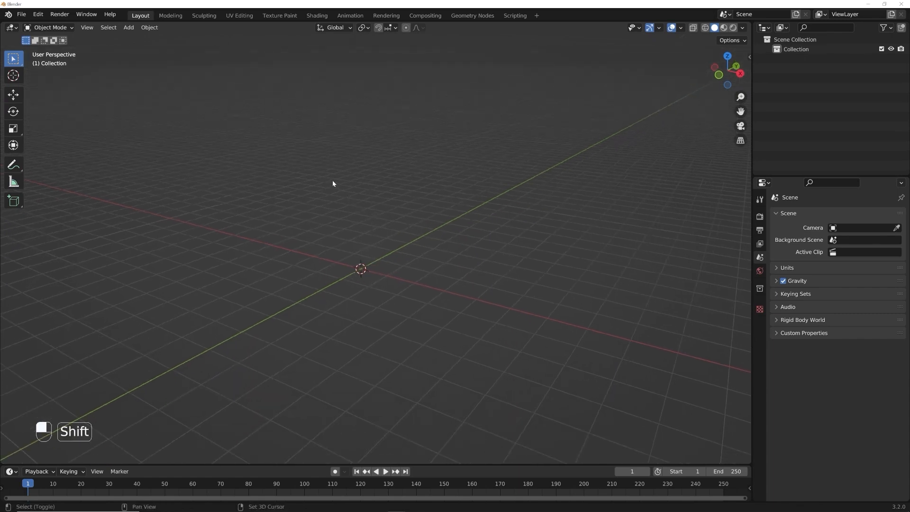
{"action": "key", "text": "shift+a"}
{"action": "mouse_move", "coordinate": [306, 66]}
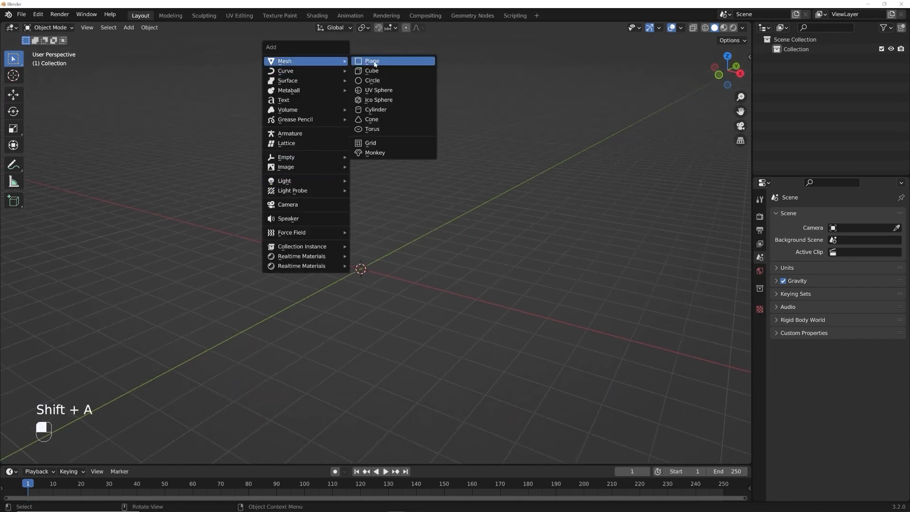
{"action": "left_click", "coordinate": [370, 61]}
{"action": "key", "text": "s"}
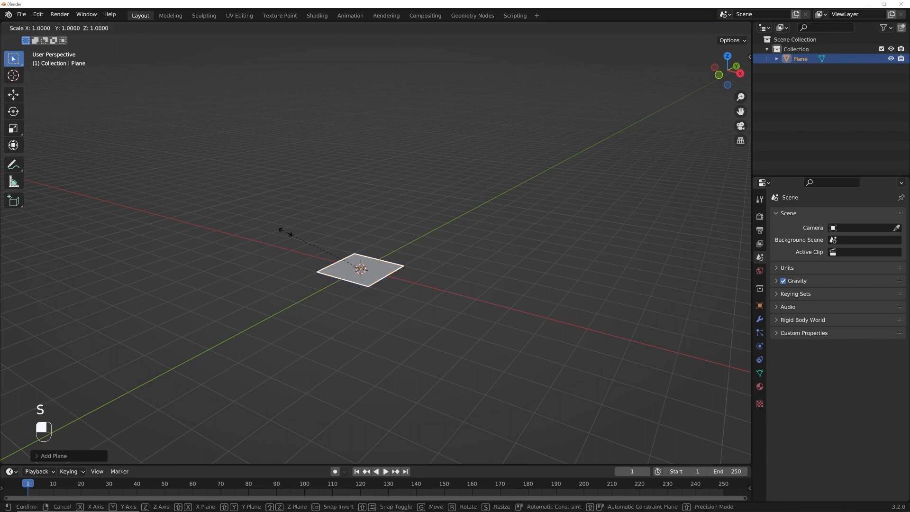
{"action": "key", "text": "5"}
{"action": "left_click", "coordinate": [287, 233]}
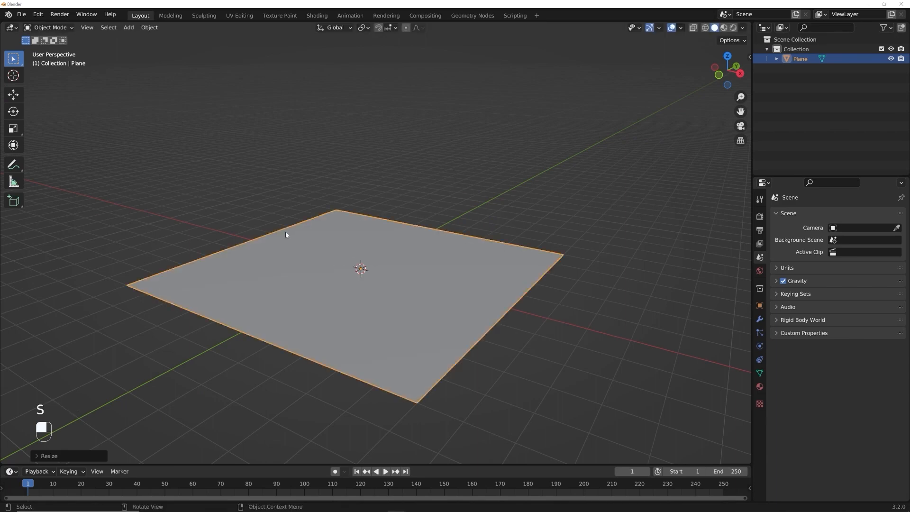
Step: Apply the scale of the enlarged plane
{"action": "middle_click_drag", "start_coordinate": [322, 285], "coordinate": [373, 287]}
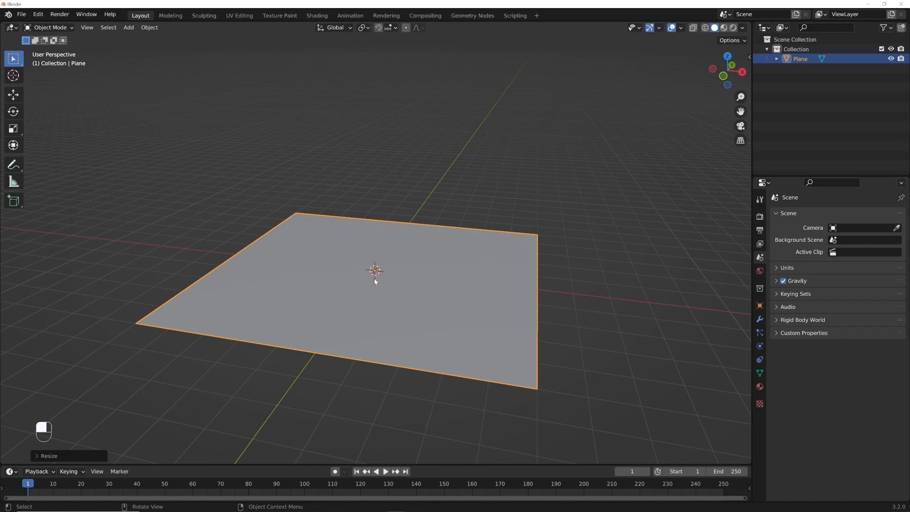
{"action": "key", "text": "ctrl+a"}
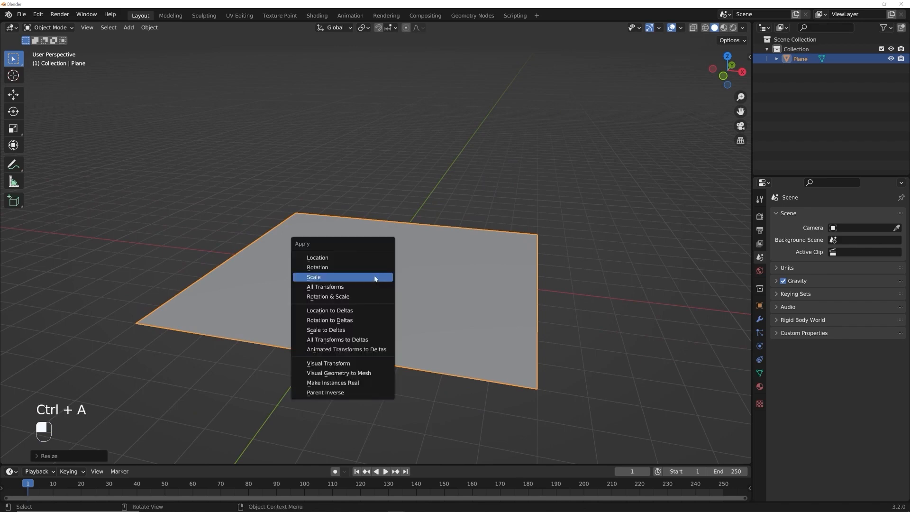
{"action": "left_click", "coordinate": [375, 279]}
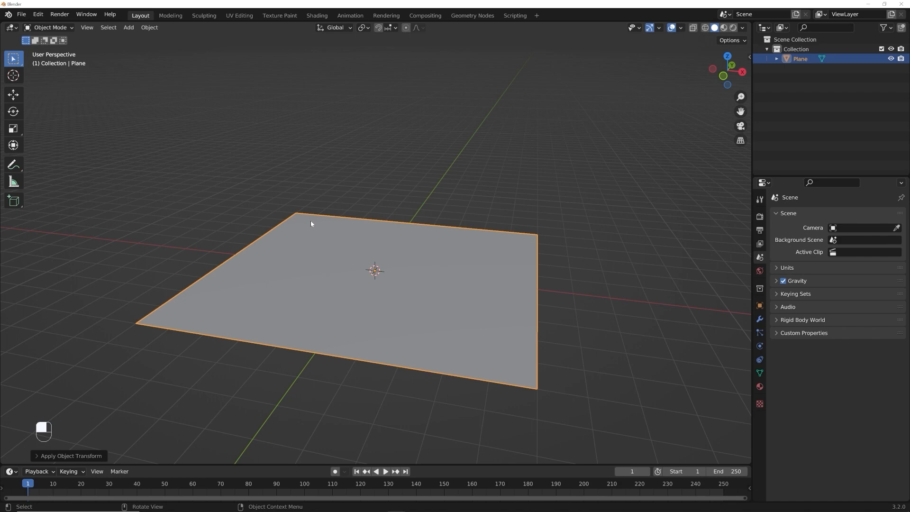
{"action": "middle_click_drag", "start_coordinate": [347, 287], "coordinate": [377, 318]}
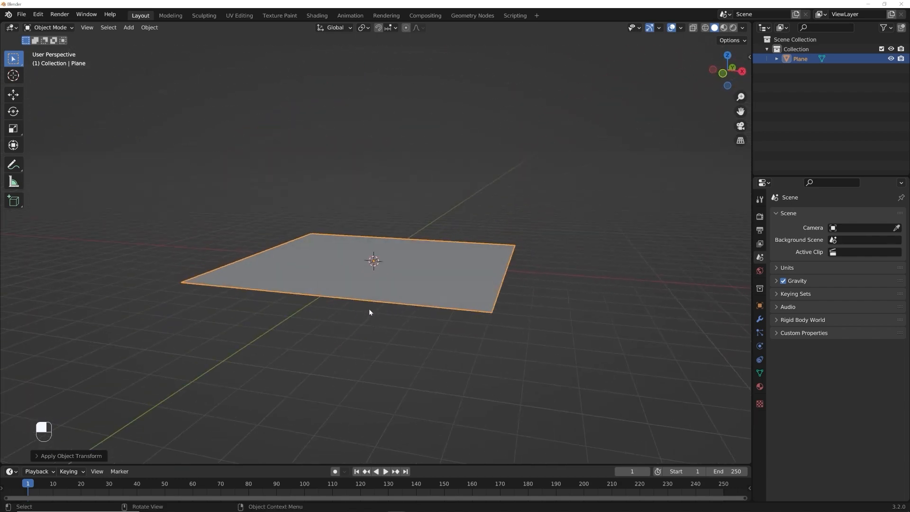
{"action": "middle_click_drag", "start_coordinate": [364, 311], "coordinate": [378, 325]}
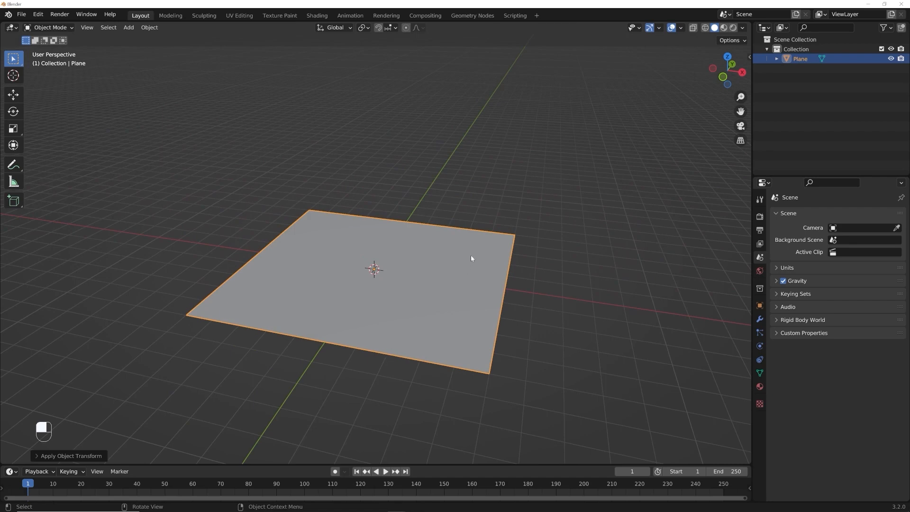
{"action": "key", "text": "ctrl+a"}
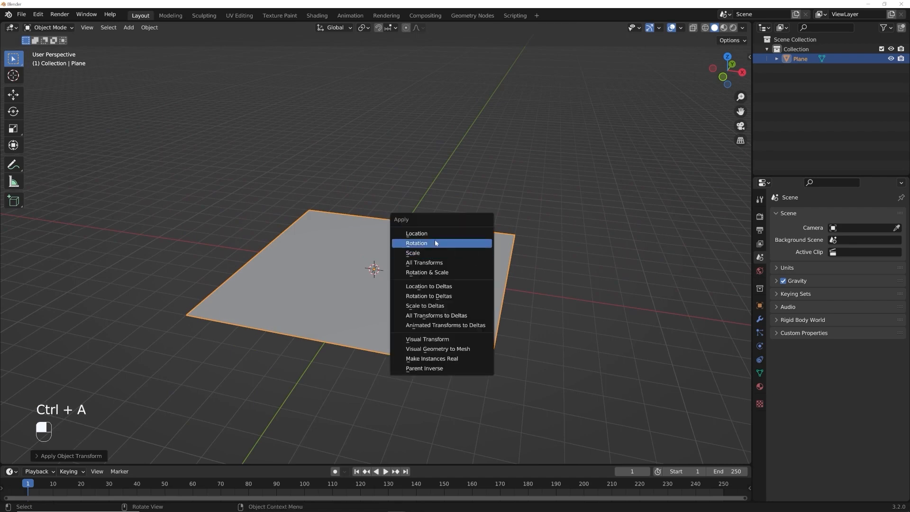
{"action": "left_click", "coordinate": [424, 253]}
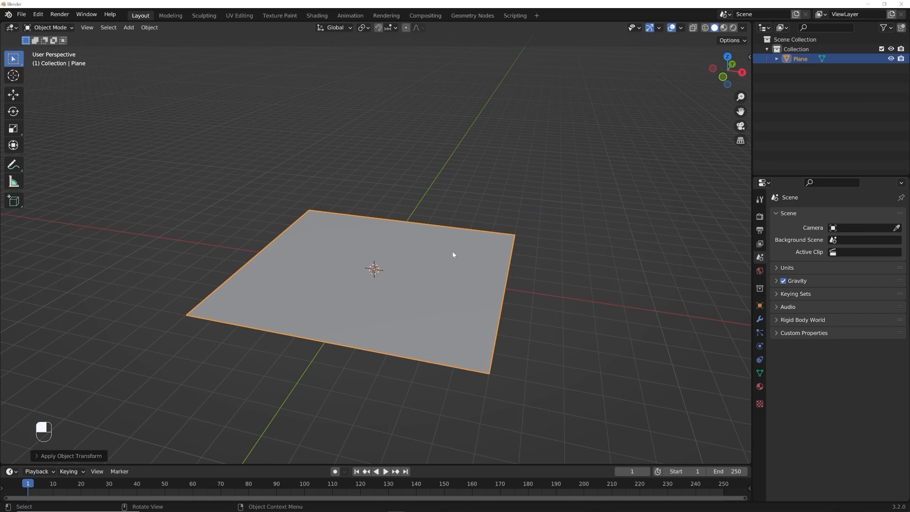
Step: Subdivide the plane in Edit Mode with 100 cuts
{"action": "scroll", "coordinate": [445, 252], "scroll_direction": "up", "scroll_amount": 2}
{"action": "key", "text": "Tab"}
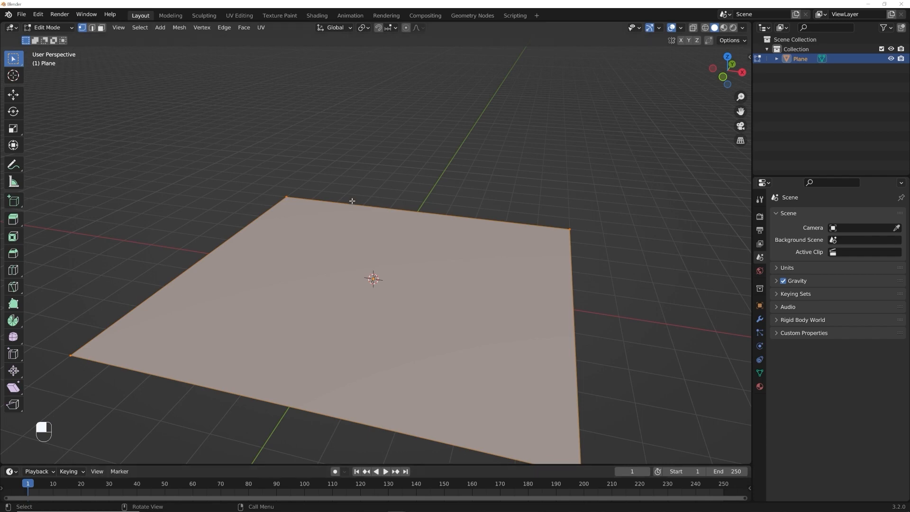
{"action": "right_click", "coordinate": [353, 203]}
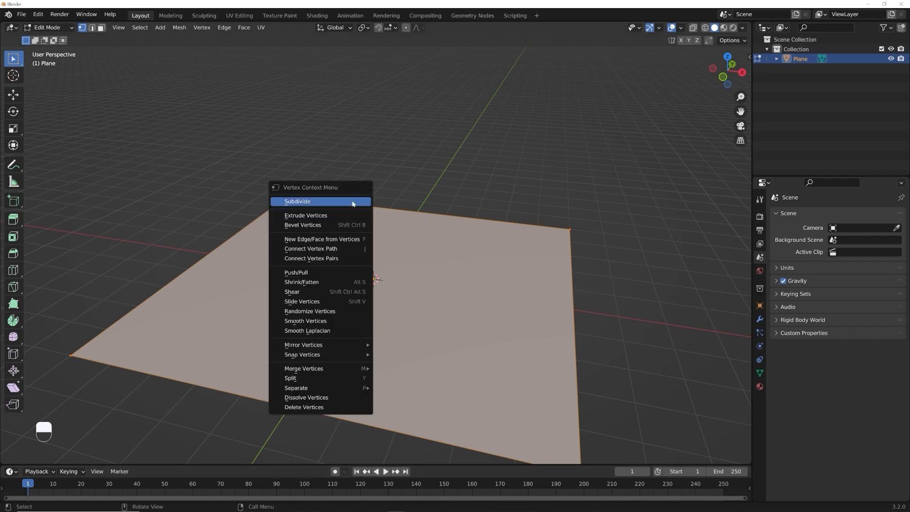
{"action": "left_click", "coordinate": [353, 202]}
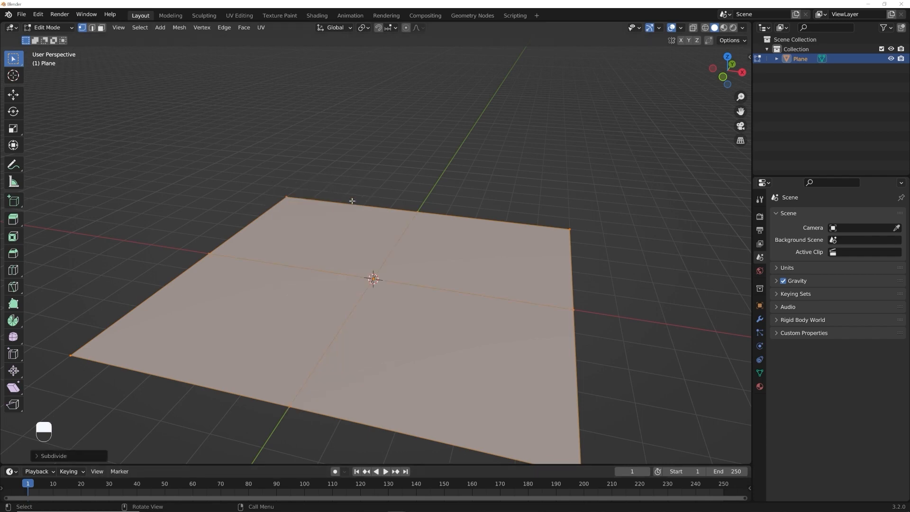
{"action": "left_click", "coordinate": [38, 457]}
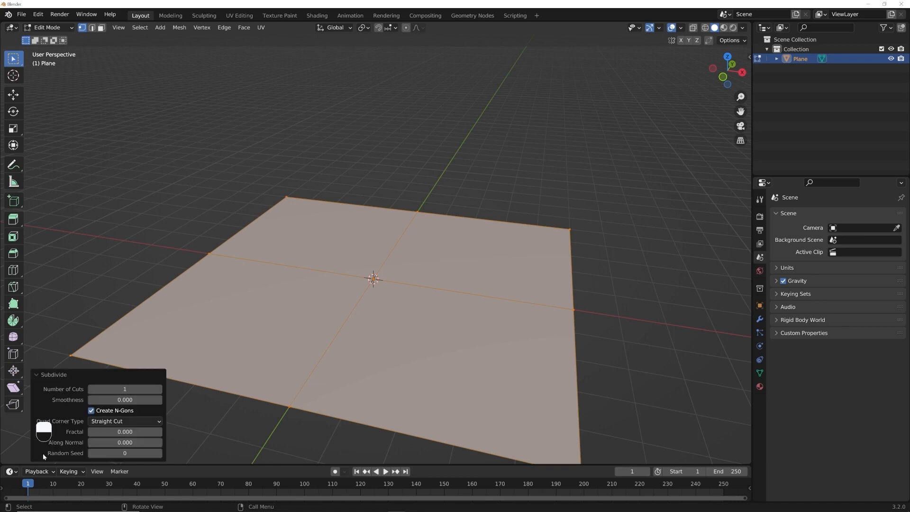
{"action": "left_click", "coordinate": [122, 389]}
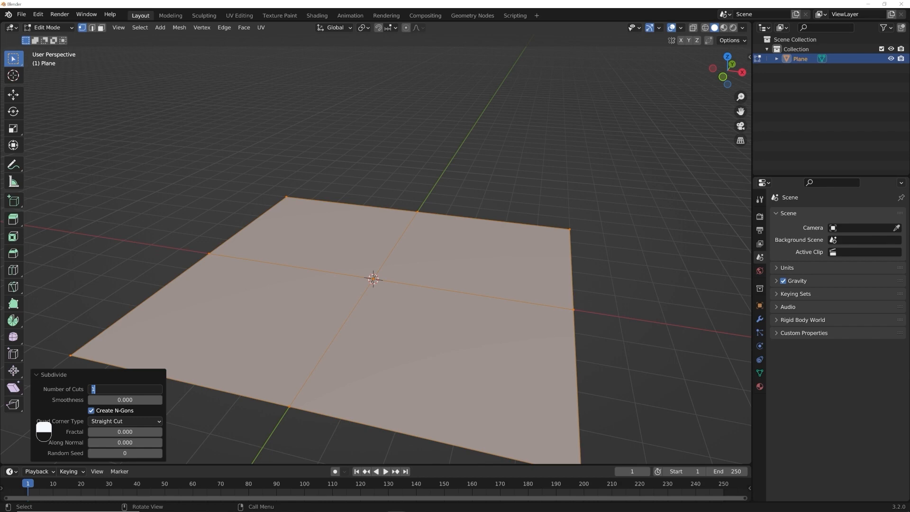
{"action": "type", "text": "100"}
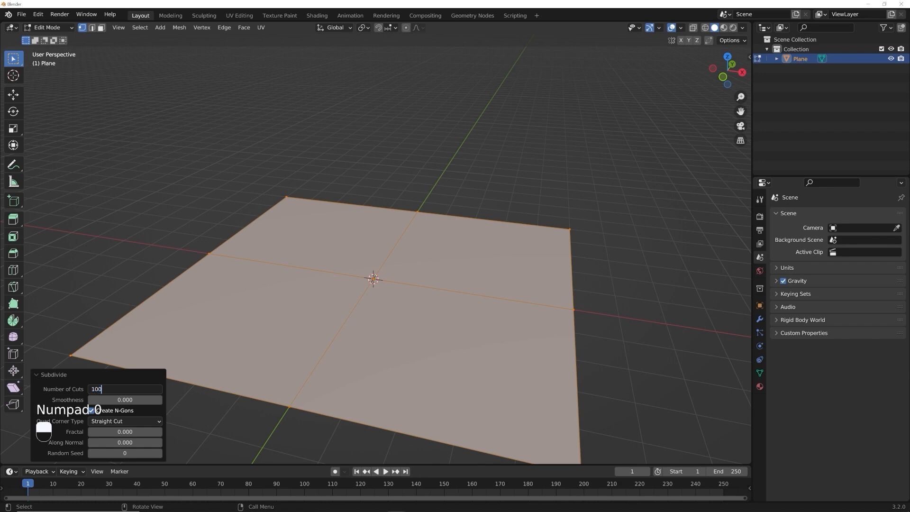
{"action": "key", "text": "Return"}
{"action": "left_click", "coordinate": [53, 375]}
Step: Examine the subdivided grid up close and try a first UV unwrap of the plane
{"action": "middle_click_drag", "start_coordinate": [374, 380], "coordinate": [420, 310]}
{"action": "key", "text": "Tab"}
{"action": "key", "text": "Tab"}
{"action": "scroll", "coordinate": [386, 303], "scroll_direction": "up", "scroll_amount": 5}
{"action": "scroll", "coordinate": [388, 374], "scroll_direction": "down", "scroll_amount": 6}
{"action": "scroll", "coordinate": [420, 321], "scroll_direction": "up", "scroll_amount": 6}
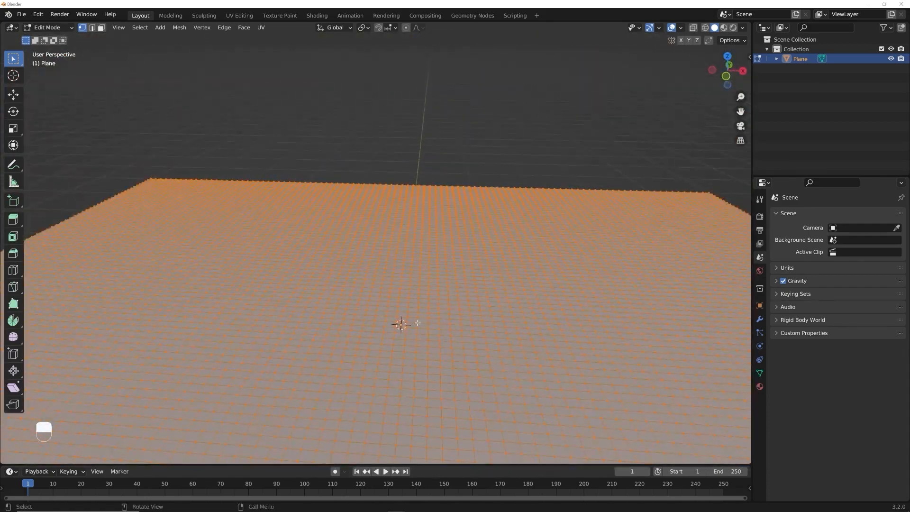
{"action": "scroll", "coordinate": [417, 321], "scroll_direction": "down", "scroll_amount": 4}
{"action": "key", "text": "u"}
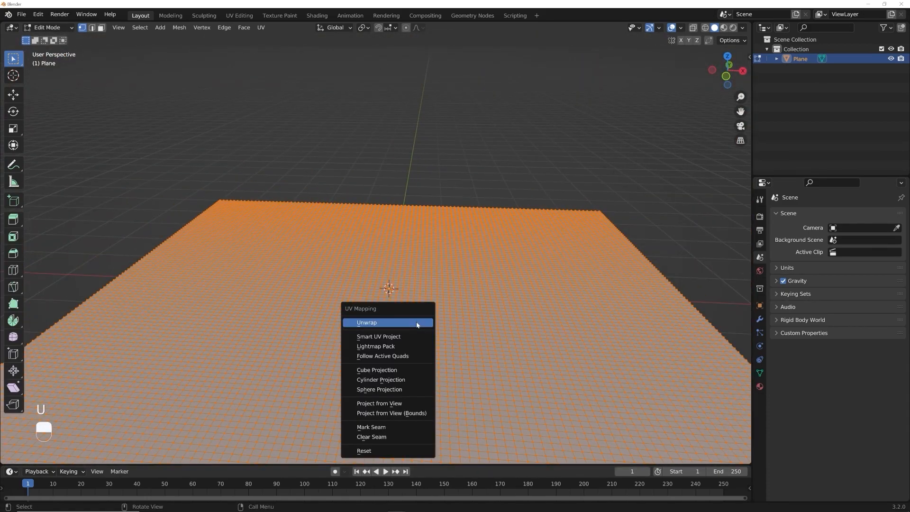
{"action": "left_click", "coordinate": [417, 323]}
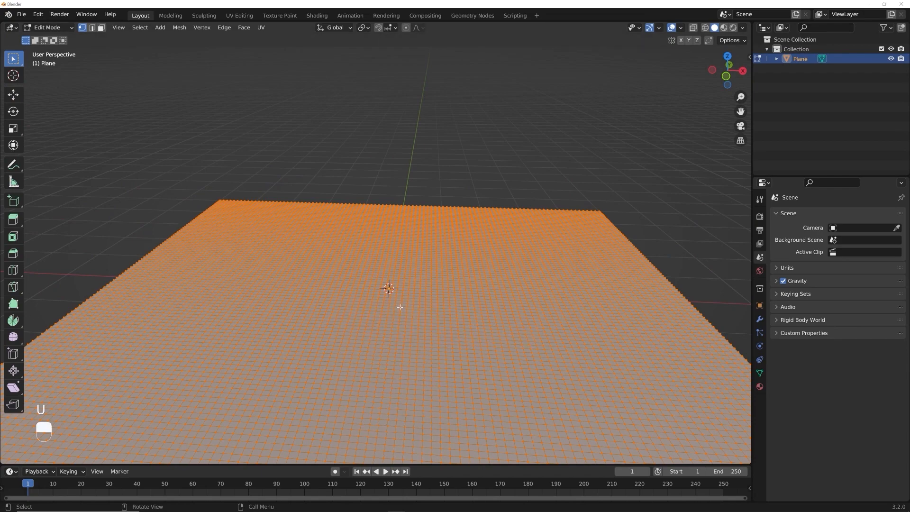
Step: Select all of the plane's geometry, unwrap it with the standard Unwrap method, and return to Object Mode
{"action": "key", "text": "Tab"}
{"action": "scroll", "coordinate": [393, 306], "scroll_direction": "down", "scroll_amount": 4}
{"action": "key", "text": "Tab"}
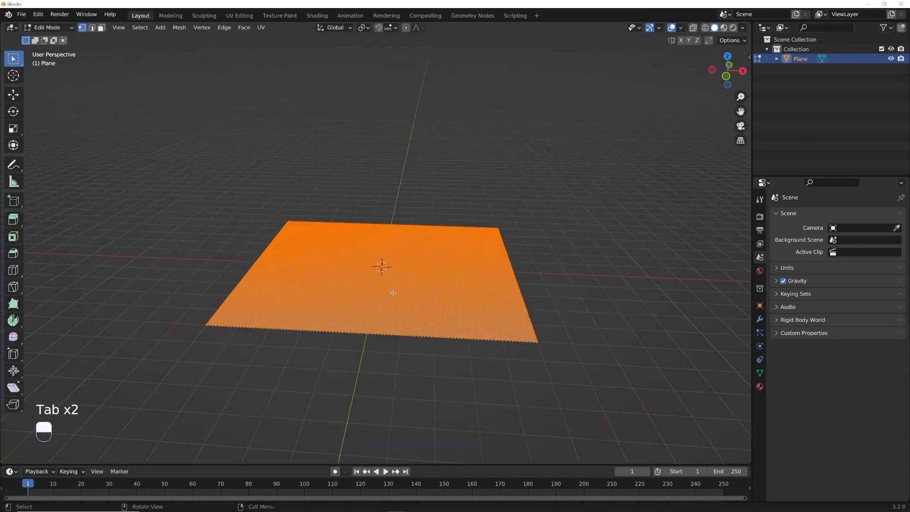
{"action": "scroll", "coordinate": [393, 292], "scroll_direction": "up", "scroll_amount": 4}
{"action": "key", "text": "a"}
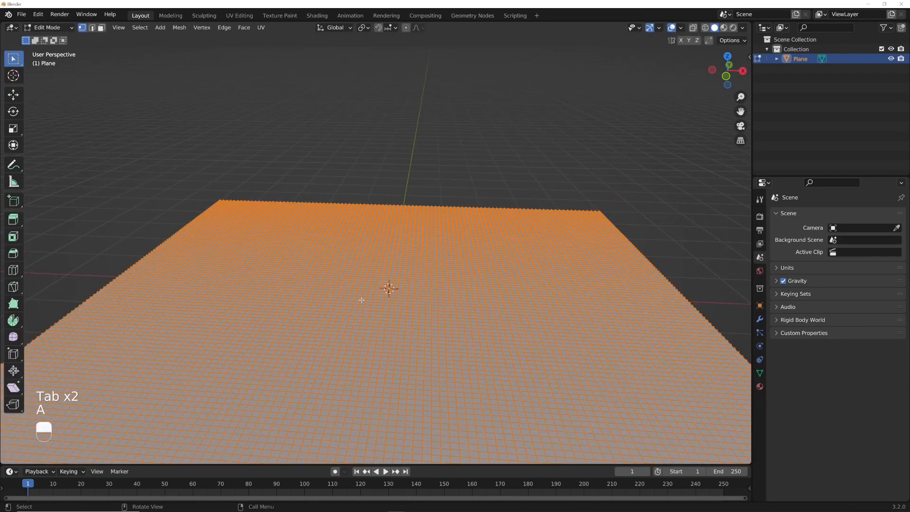
{"action": "key", "text": "u"}
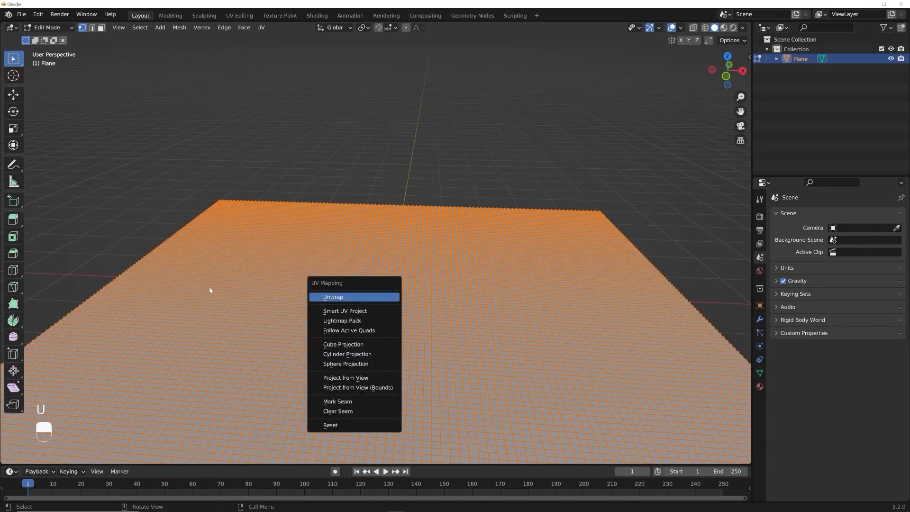
{"action": "key", "text": "Return"}
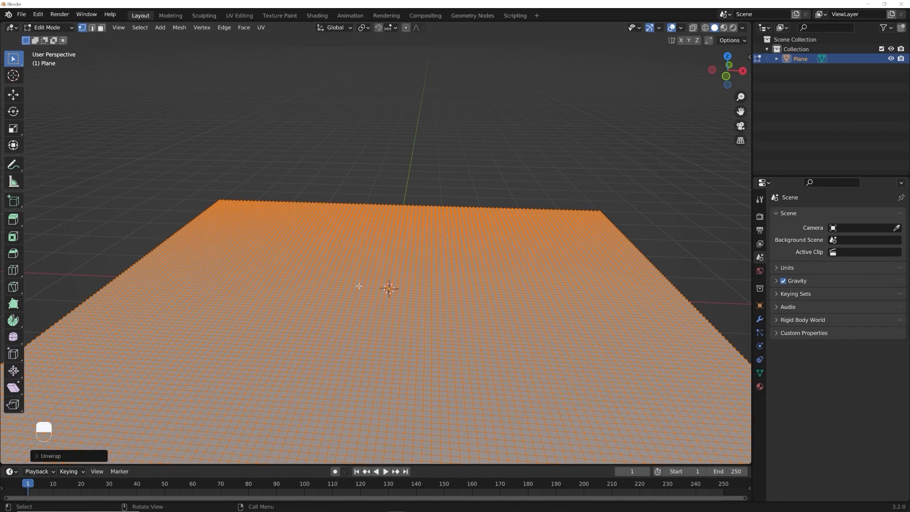
{"action": "key", "text": "Tab"}
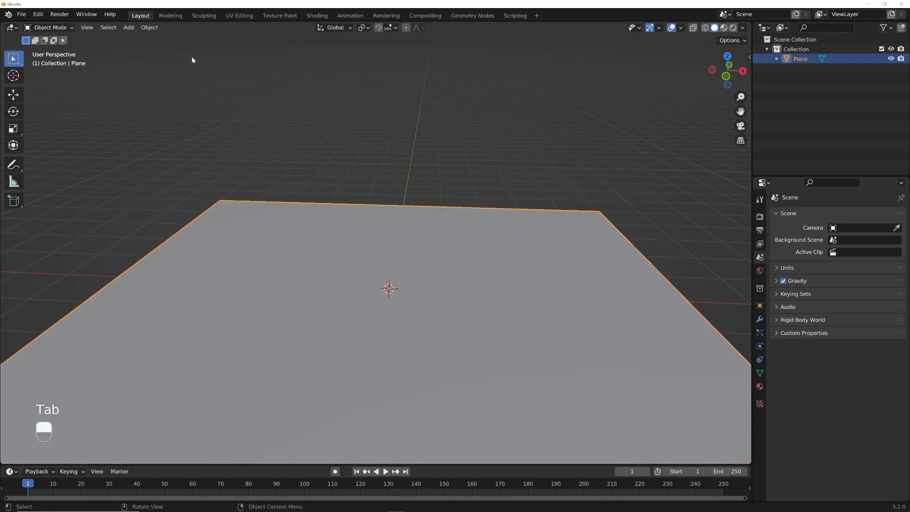
Step: Examine the plane's unwrapped grid in the UV Editing workspace and return to the Layout workspace
{"action": "left_click", "coordinate": [241, 16]}
{"action": "scroll", "coordinate": [240, 299], "scroll_direction": "up", "scroll_amount": 10}
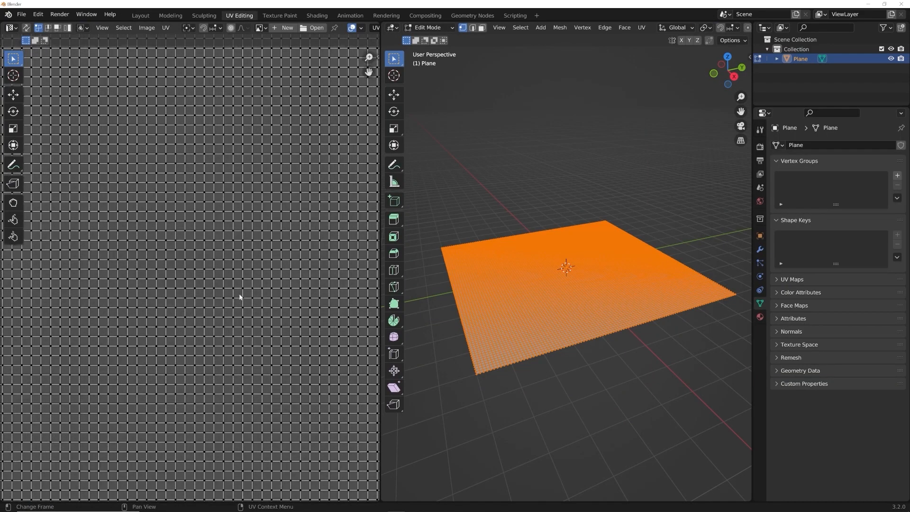
{"action": "scroll", "coordinate": [182, 289], "scroll_direction": "down", "scroll_amount": 5}
{"action": "scroll", "coordinate": [185, 292], "scroll_direction": "up", "scroll_amount": 8}
{"action": "scroll", "coordinate": [189, 294], "scroll_direction": "down", "scroll_amount": 6}
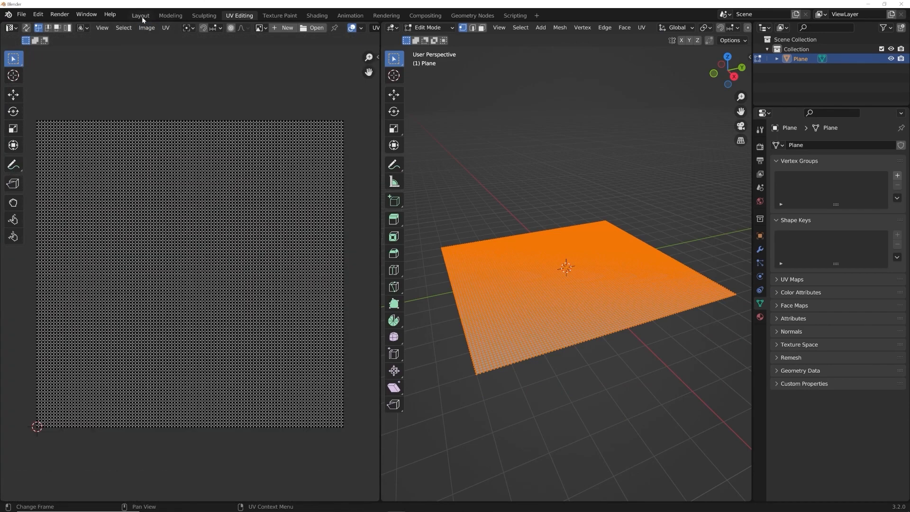
{"action": "left_click", "coordinate": [140, 16]}
{"action": "middle_click_drag", "start_coordinate": [376, 295], "coordinate": [383, 316]}
{"action": "scroll", "coordinate": [383, 314], "scroll_direction": "down", "scroll_amount": 2}
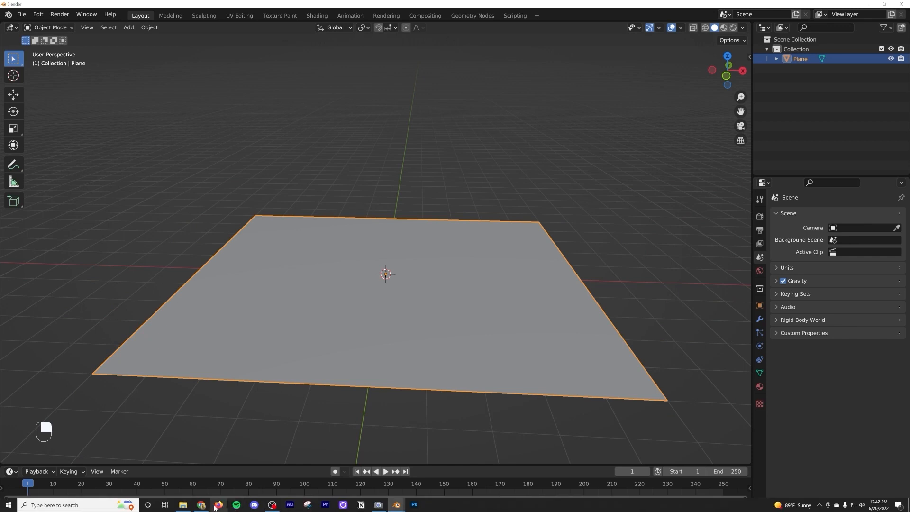
Step: Switch to the web browser, open the ambientCG website and bring up its full asset list from the home page
{"action": "left_click", "coordinate": [222, 505]}
{"action": "left_click", "coordinate": [728, 75]}
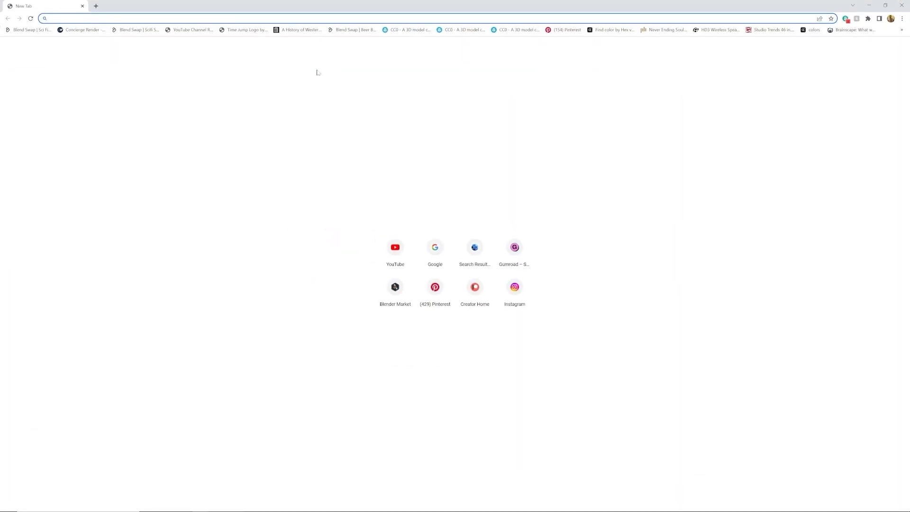
{"action": "type", "text": "am"}
{"action": "key", "text": "Return"}
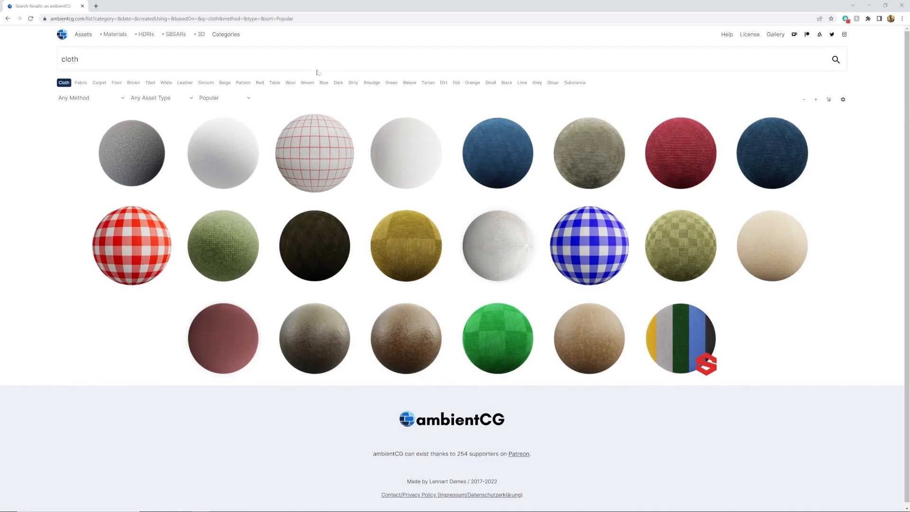
{"action": "left_click", "coordinate": [63, 34]}
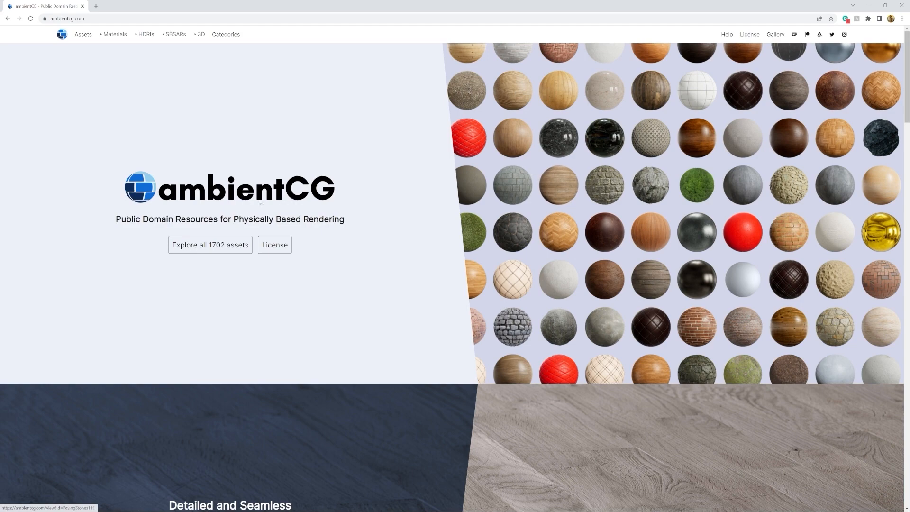
{"action": "left_click", "coordinate": [210, 246]}
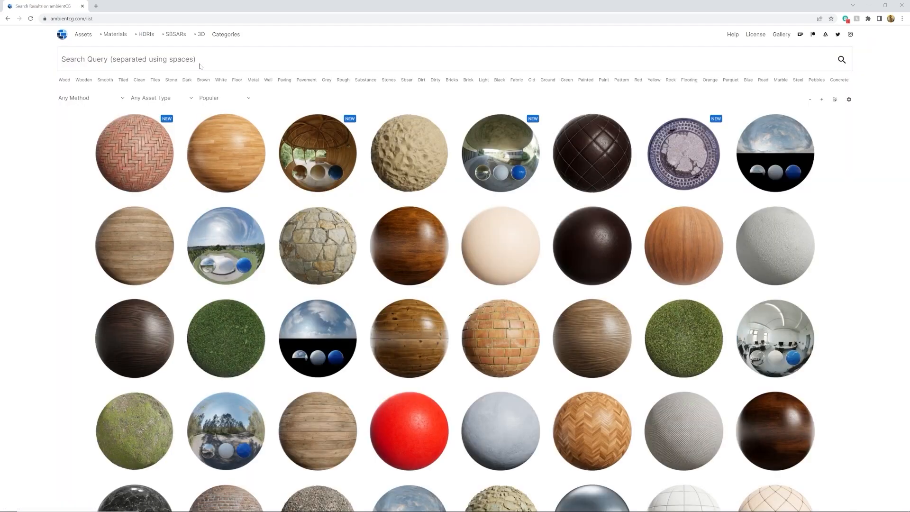
Step: Search the ambientCG assets for rock
{"action": "left_click", "coordinate": [199, 66]}
{"action": "type", "text": "rock"}
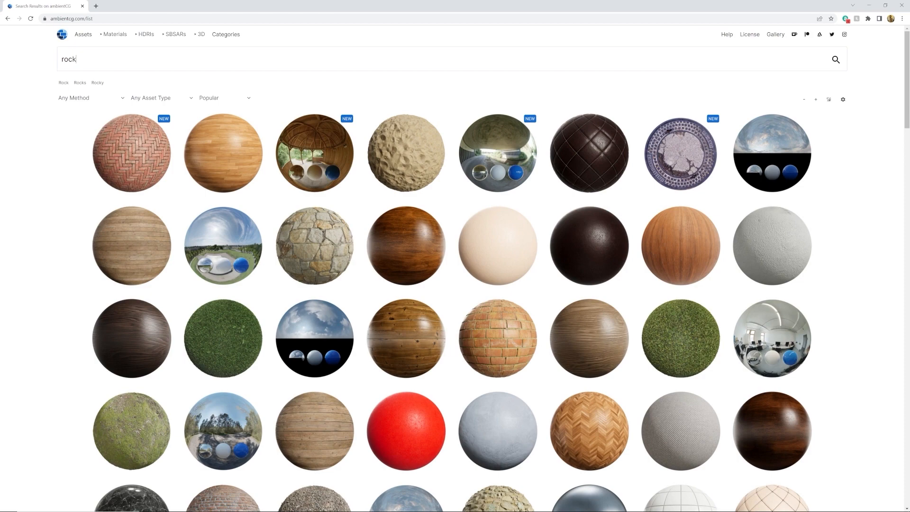
{"action": "key", "text": "Return"}
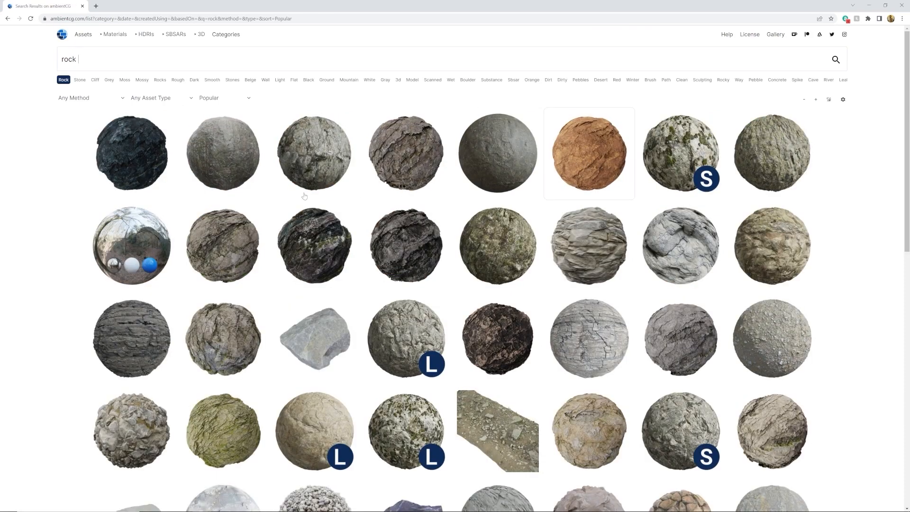
Step: Look through the rock materials for a suitable texture, including a closer look at Rock 030
{"action": "scroll", "coordinate": [285, 253], "scroll_direction": "down", "scroll_amount": 10}
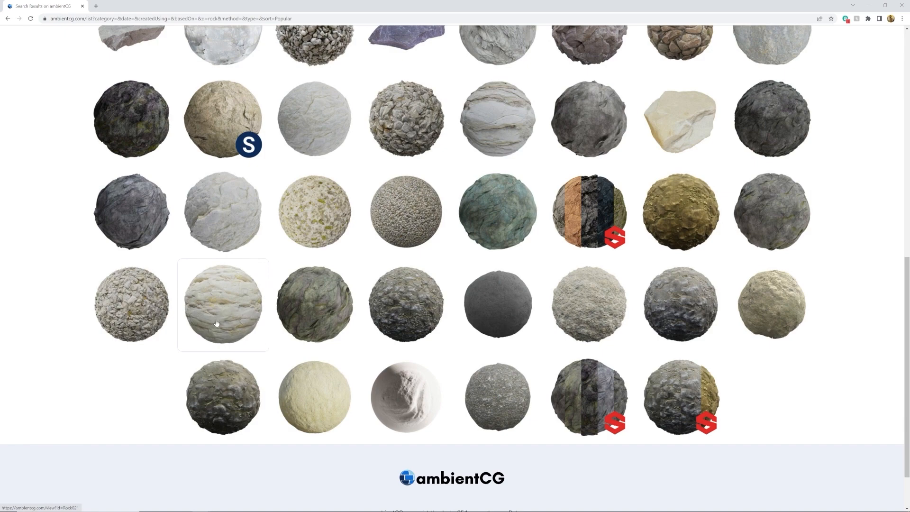
{"action": "scroll", "coordinate": [216, 324], "scroll_direction": "up", "scroll_amount": 5}
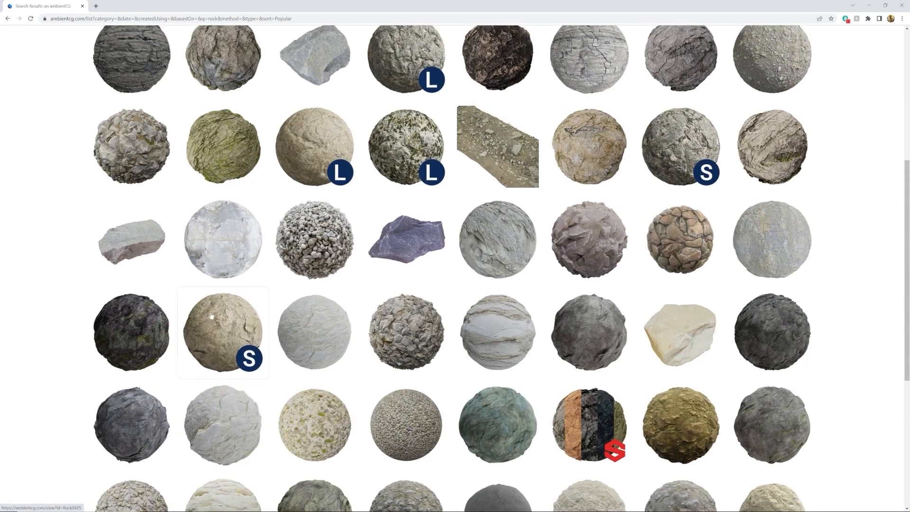
{"action": "scroll", "coordinate": [211, 315], "scroll_direction": "up", "scroll_amount": 3}
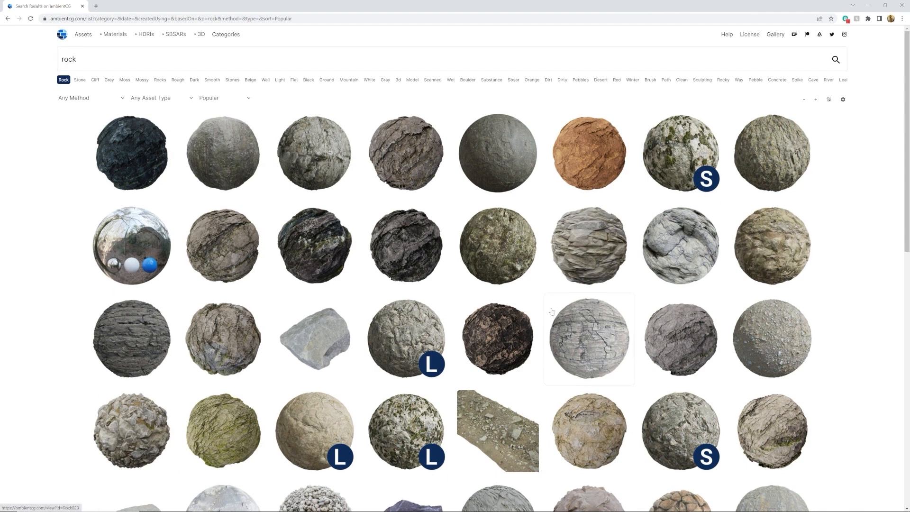
{"action": "mouse_move", "coordinate": [559, 314]}
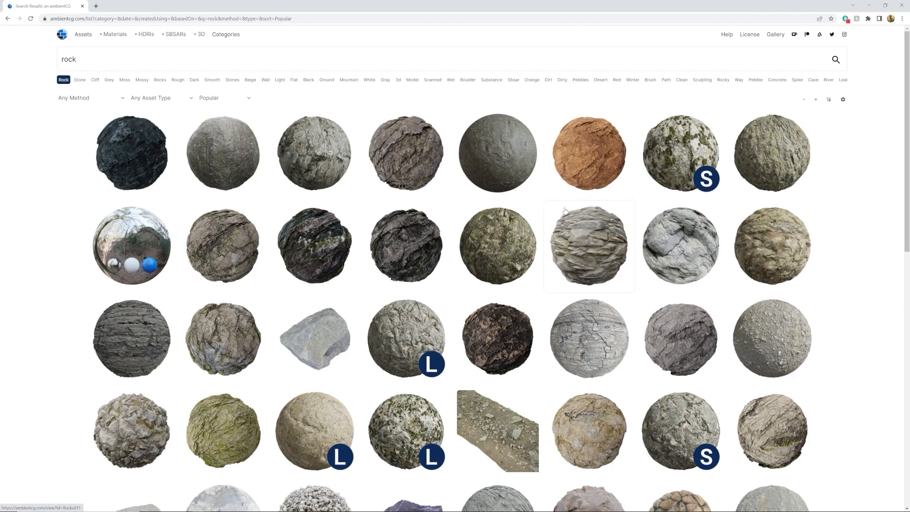
{"action": "mouse_move", "coordinate": [559, 215]}
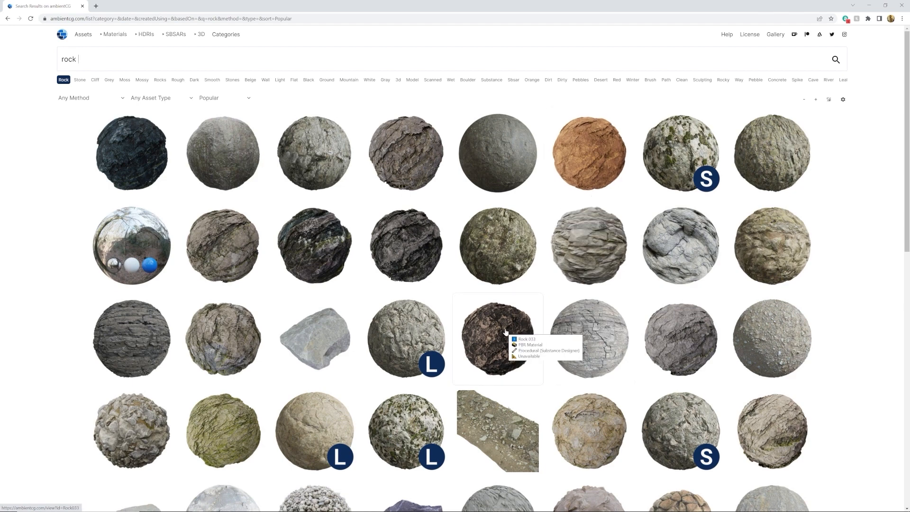
{"action": "mouse_move", "coordinate": [424, 294]}
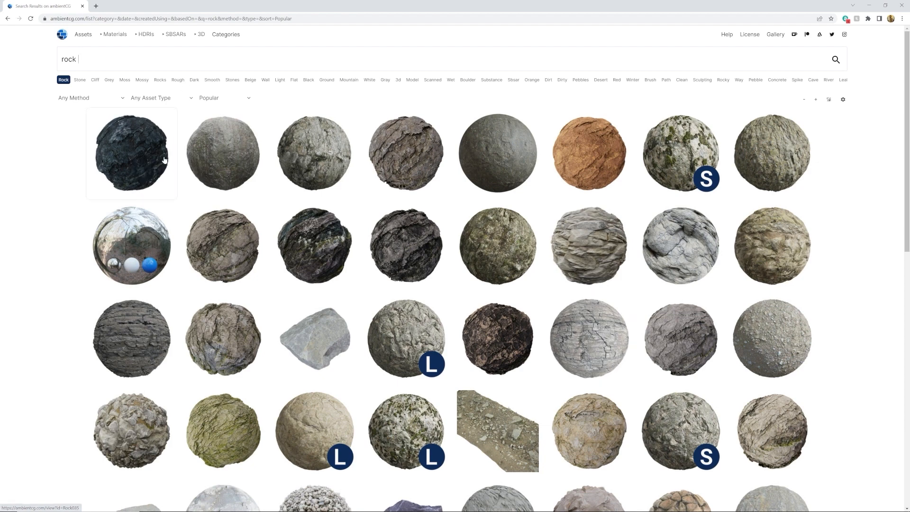
{"action": "mouse_move", "coordinate": [403, 155]}
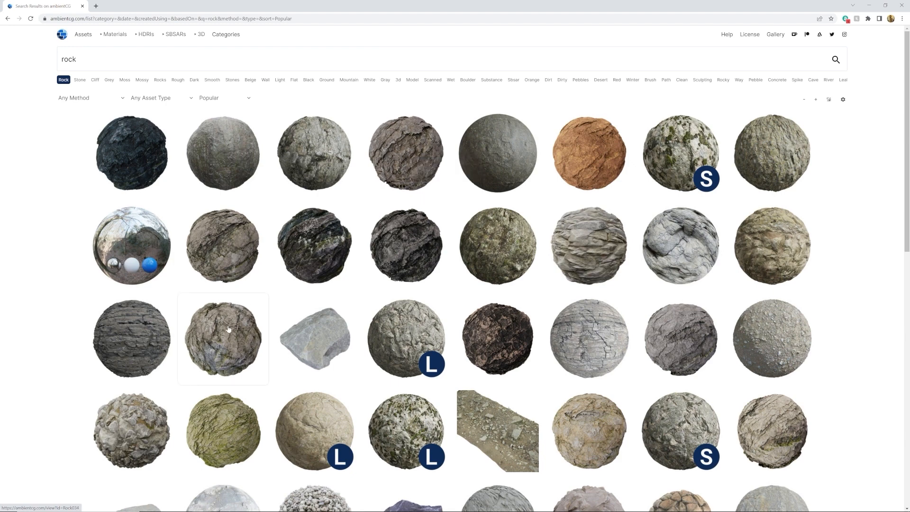
{"action": "left_click", "coordinate": [429, 138]}
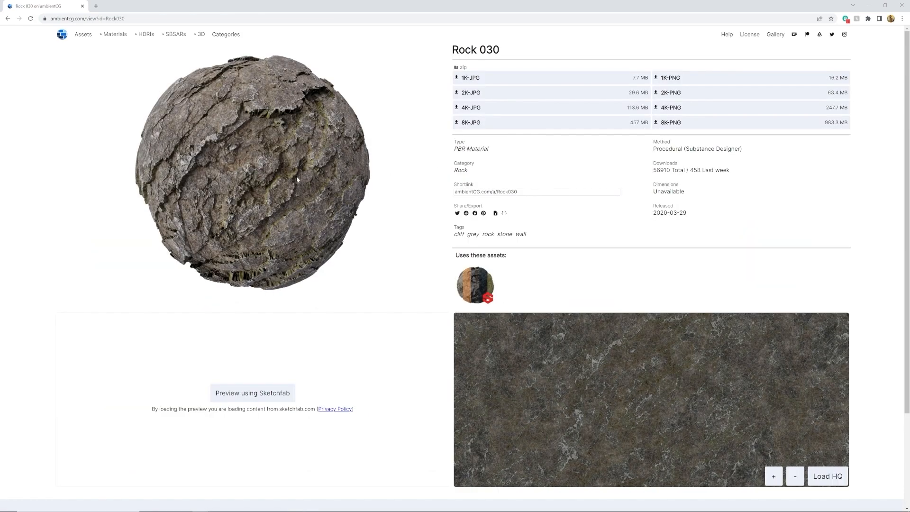
{"action": "left_click", "coordinate": [8, 20]}
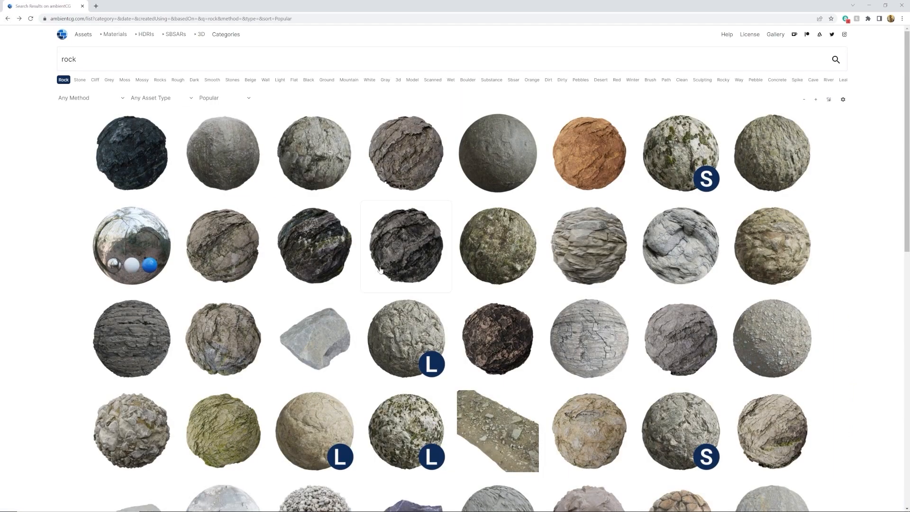
{"action": "scroll", "coordinate": [332, 228], "scroll_direction": "down", "scroll_amount": 2}
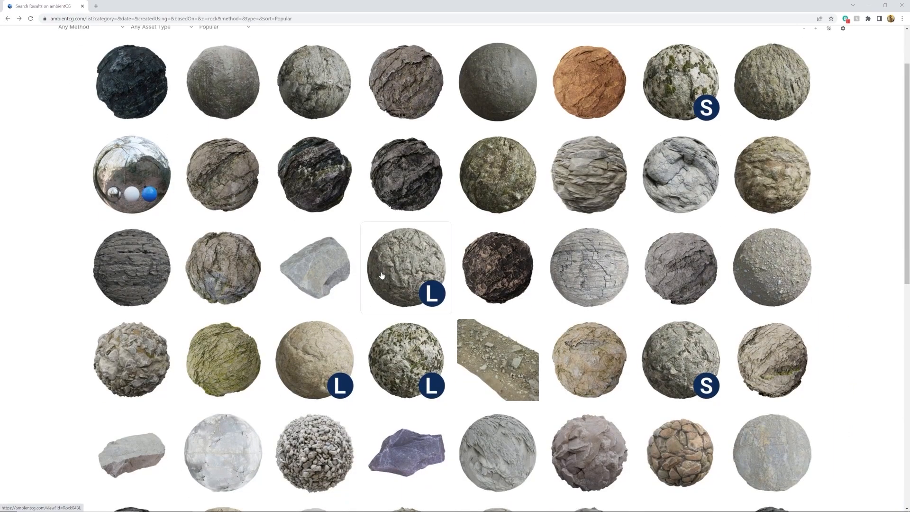
{"action": "scroll", "coordinate": [381, 276], "scroll_direction": "down", "scroll_amount": 2}
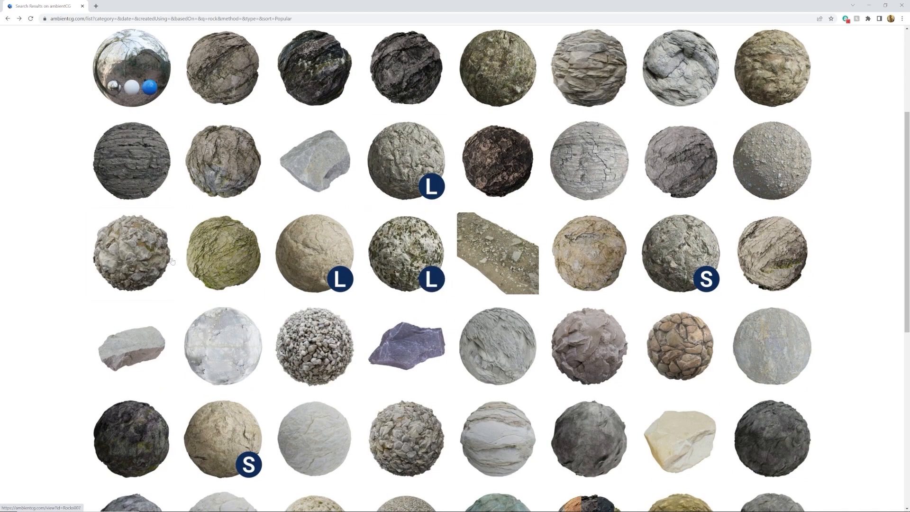
{"action": "scroll", "coordinate": [312, 279], "scroll_direction": "down", "scroll_amount": 3}
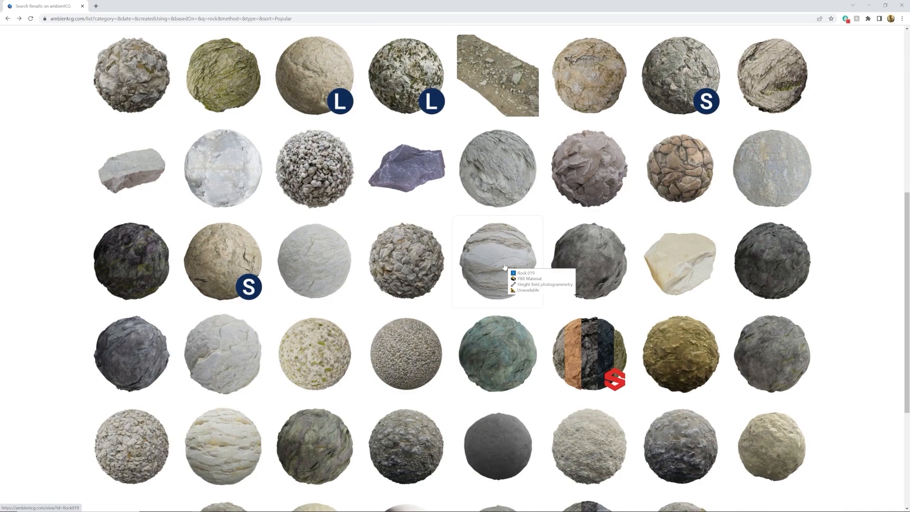
{"action": "scroll", "coordinate": [505, 267], "scroll_direction": "up", "scroll_amount": 3}
Step: Download the Rock 032 material as 4K-PNG and place the downloaded zip file on the desktop
{"action": "left_click", "coordinate": [675, 171]}
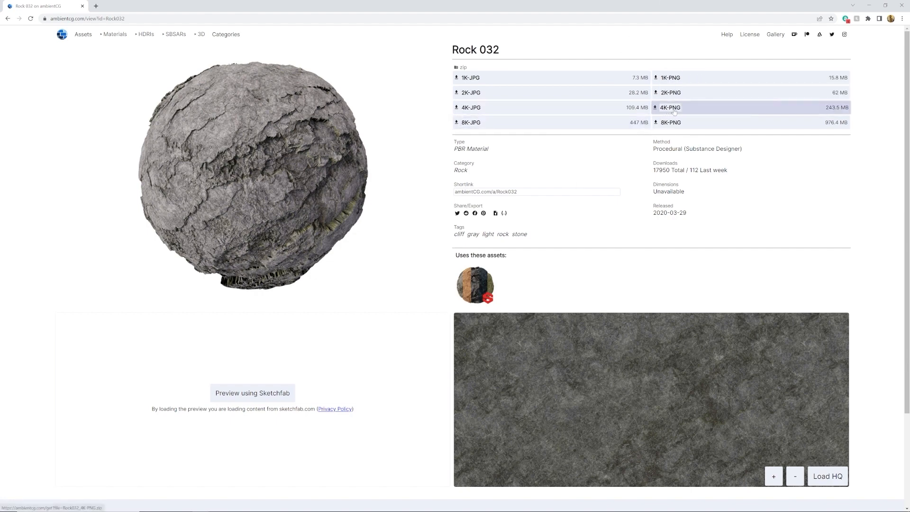
{"action": "left_click", "coordinate": [471, 123]}
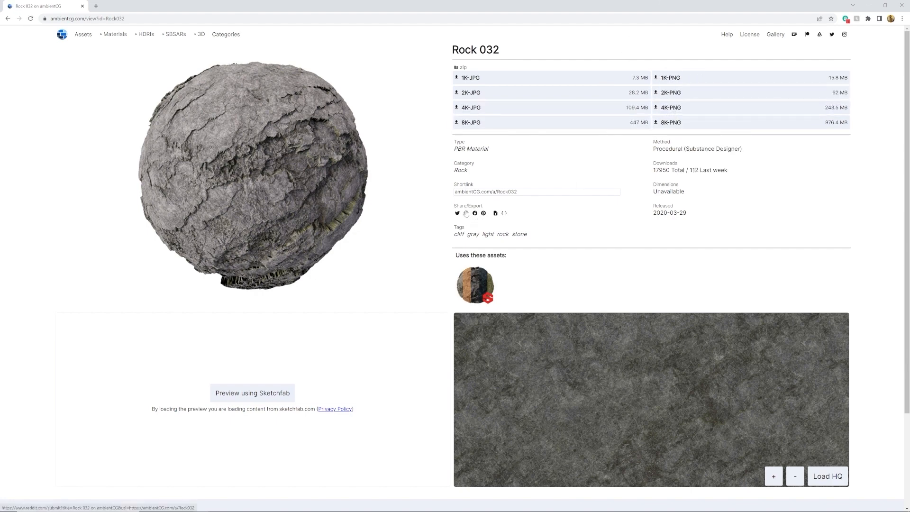
{"action": "left_click", "coordinate": [885, 6]}
{"action": "left_click_drag", "start_coordinate": [355, 75], "coordinate": [546, 27]}
{"action": "left_click_drag", "start_coordinate": [263, 506], "coordinate": [75, 279]}
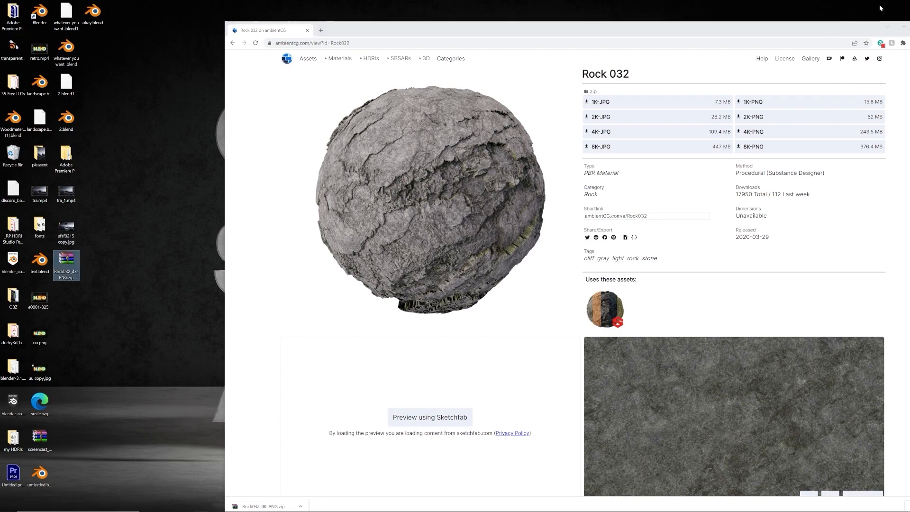
Step: Close the browser and extract the Rock032 4K-PNG archive onto the desktop
{"action": "left_click", "coordinate": [904, 26]}
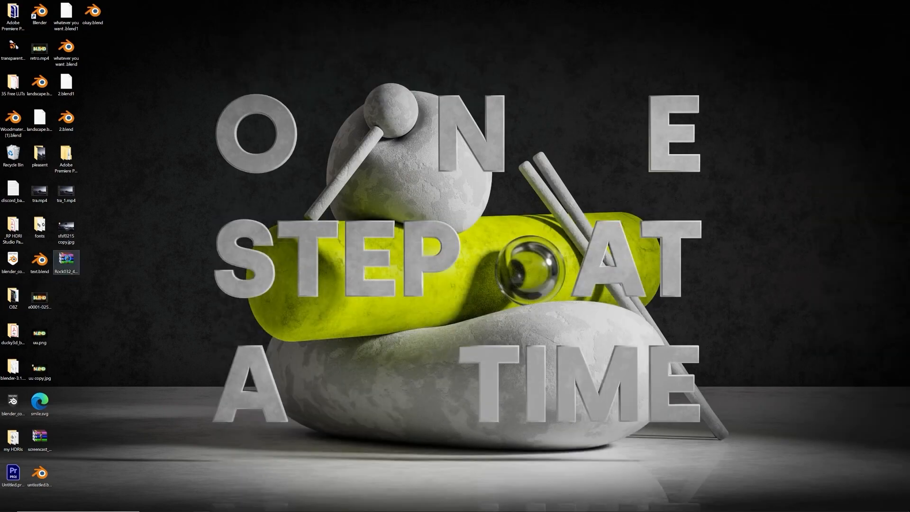
{"action": "right_click", "coordinate": [68, 261]}
{"action": "left_click", "coordinate": [49, 303]}
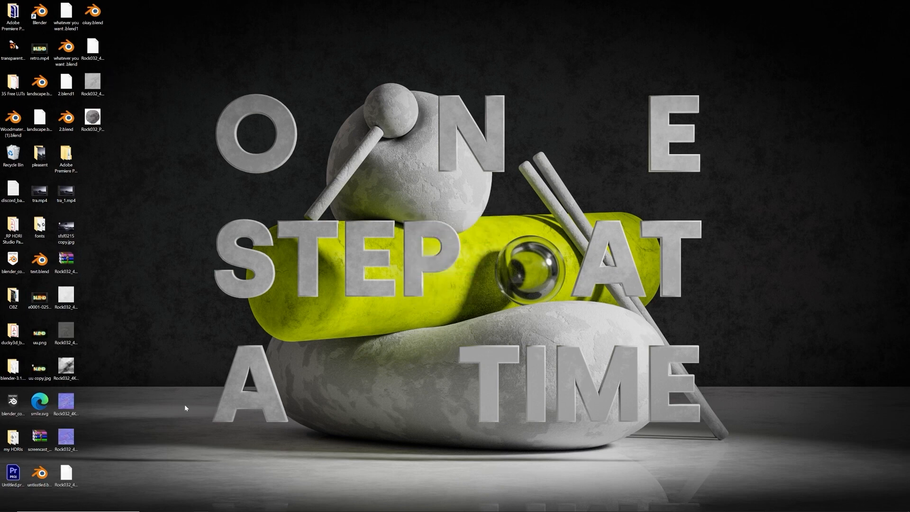
Step: View the extracted colour map and displacement map of Rock 032 in the image viewer
{"action": "double_click", "coordinate": [64, 338]}
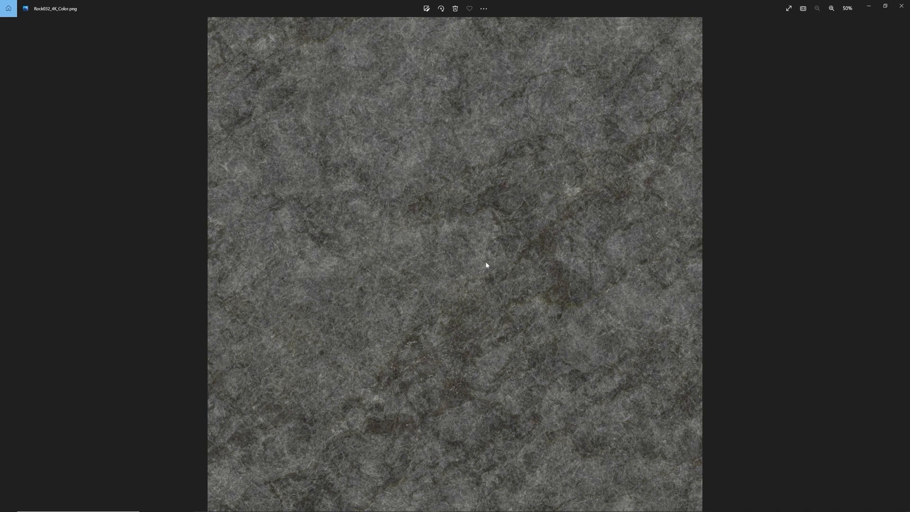
{"action": "left_click", "coordinate": [901, 6]}
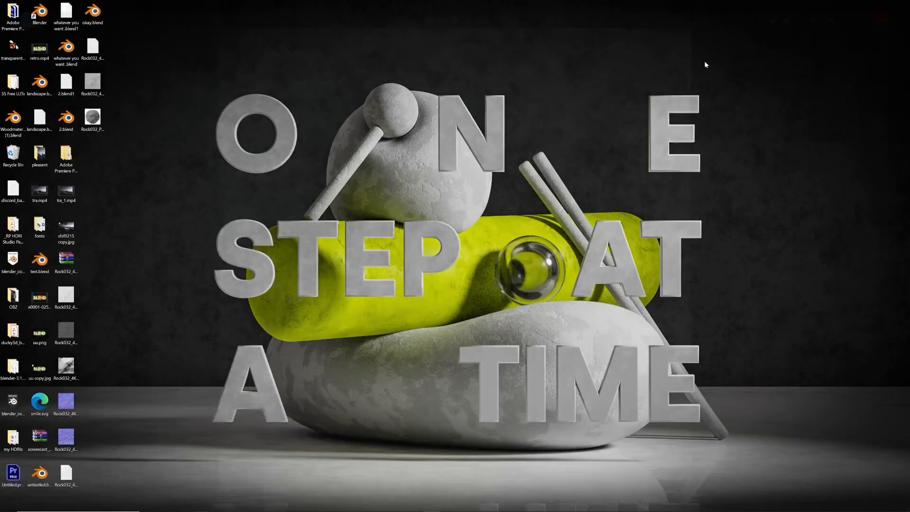
{"action": "double_click", "coordinate": [67, 367]}
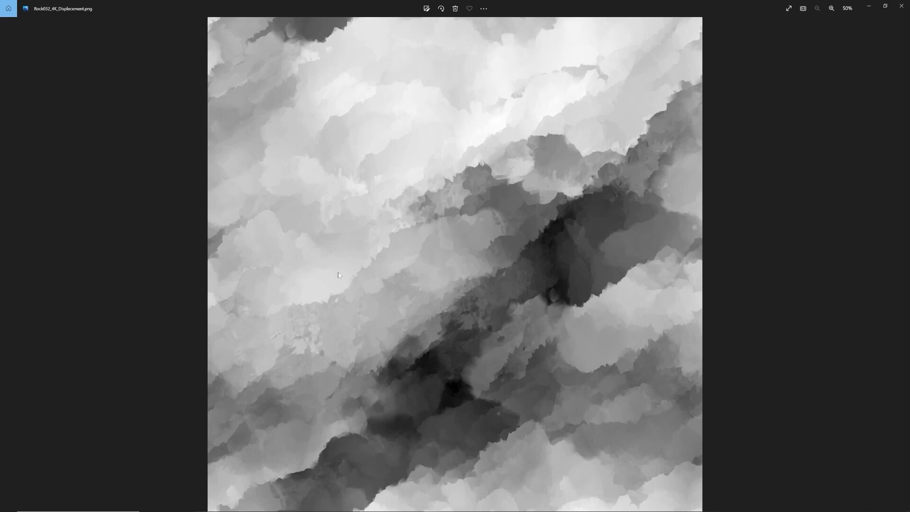
{"action": "left_click", "coordinate": [900, 6]}
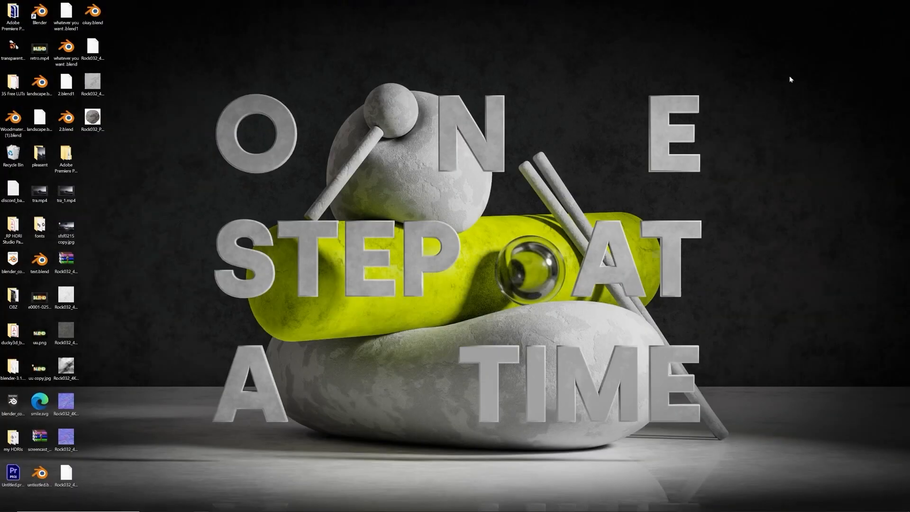
Step: Examine the Rock032_4K_NormalDX.png normal map at several magnifications and close the image viewer
{"action": "double_click", "coordinate": [69, 405]}
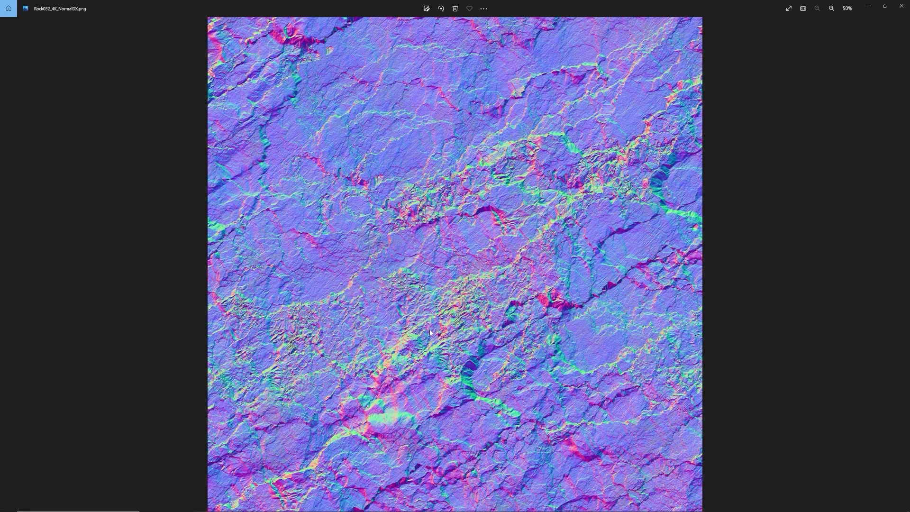
{"action": "left_click", "coordinate": [830, 9]}
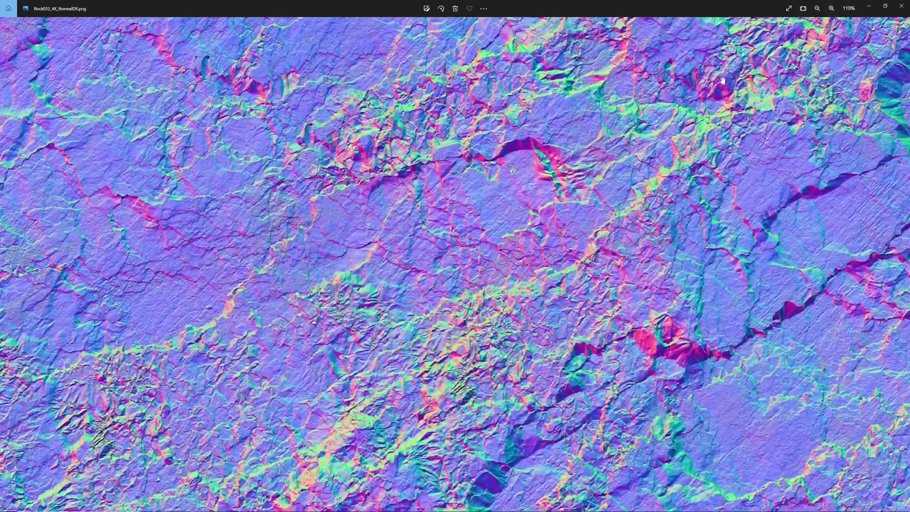
{"action": "left_click", "coordinate": [833, 12]}
{"action": "left_click", "coordinate": [832, 11]}
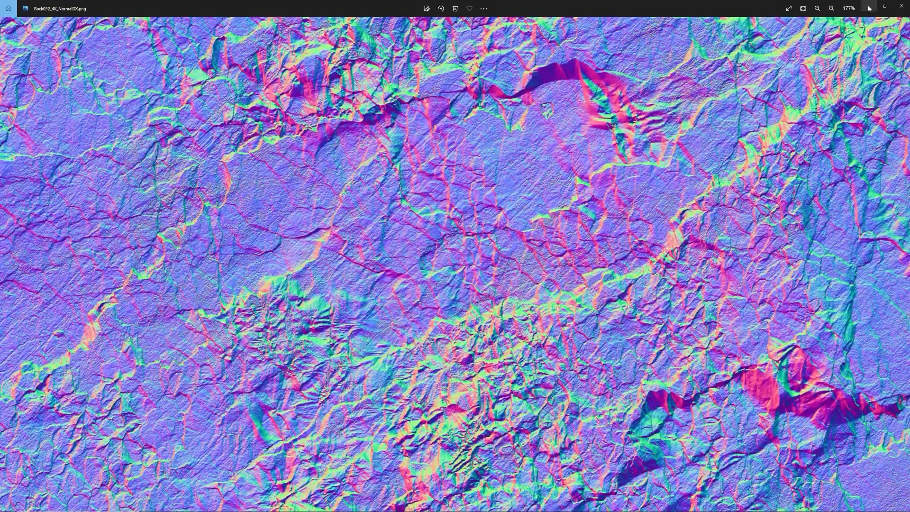
{"action": "left_click", "coordinate": [817, 8]}
{"action": "left_click", "coordinate": [817, 8]}
{"action": "left_click", "coordinate": [817, 8]}
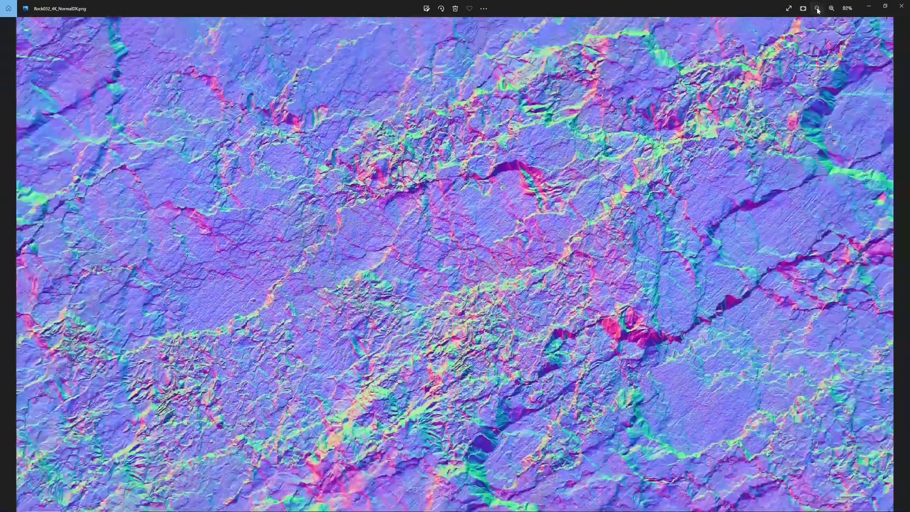
{"action": "left_click", "coordinate": [902, 6]}
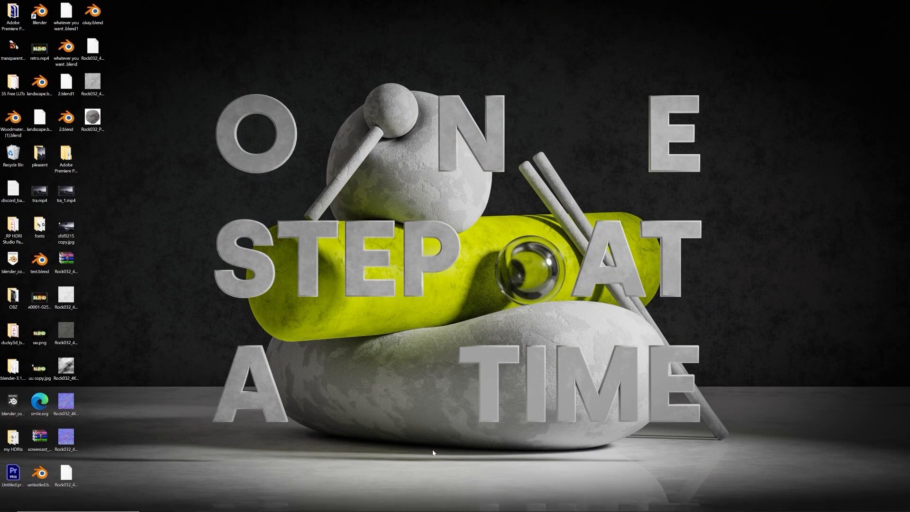
Step: Switch back to the Blender window that contains the subdivided plane
{"action": "mouse_move", "coordinate": [397, 504]}
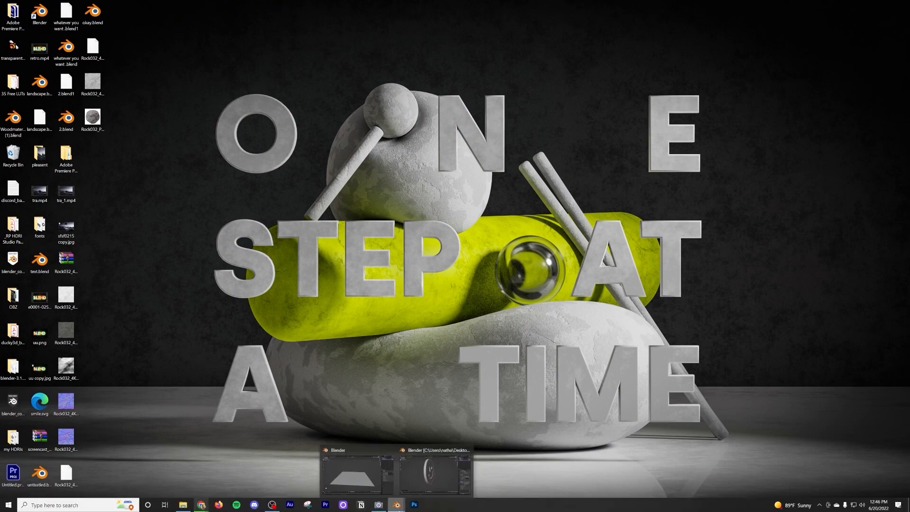
{"action": "left_click", "coordinate": [348, 474]}
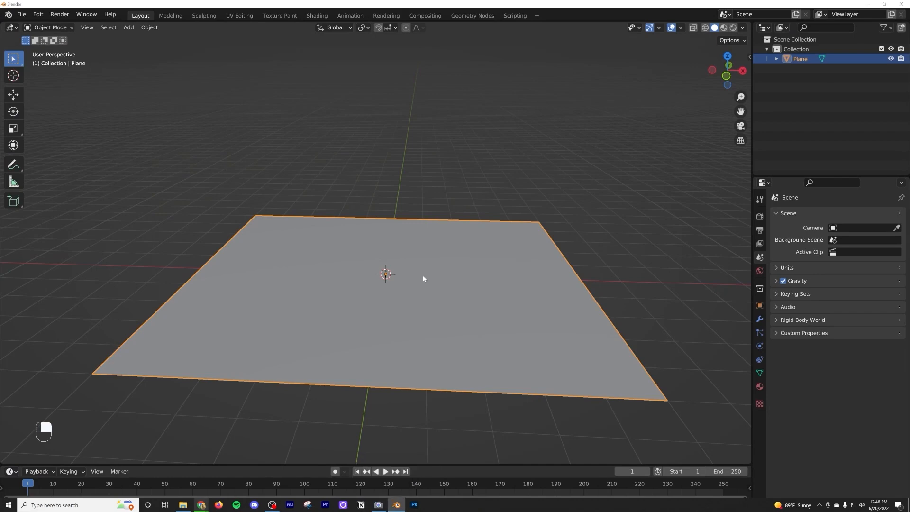
{"action": "scroll", "coordinate": [446, 305], "scroll_direction": "up", "scroll_amount": 3}
{"action": "middle_click_drag", "start_coordinate": [446, 304], "coordinate": [447, 273]}
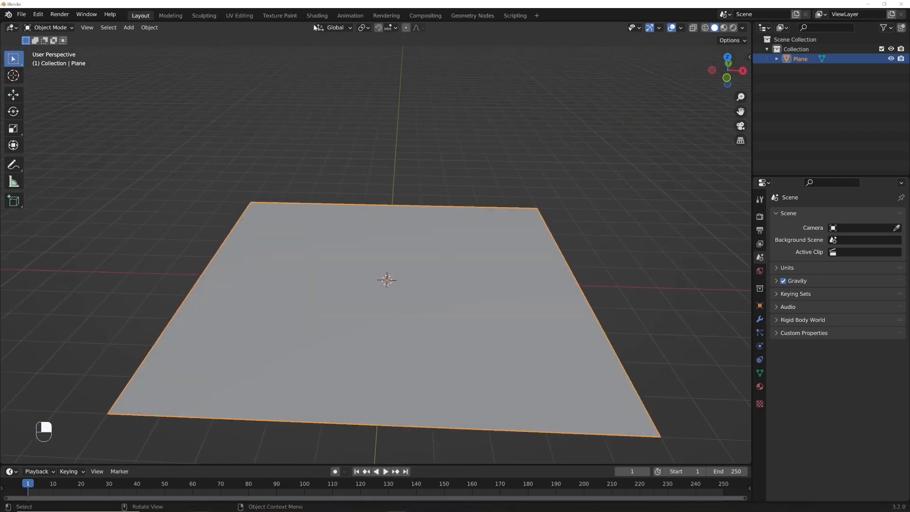
Step: Switch to the Shading workspace and reduce the viewport preview's world opacity to zero to hide the HDRI background
{"action": "left_click", "coordinate": [314, 18]}
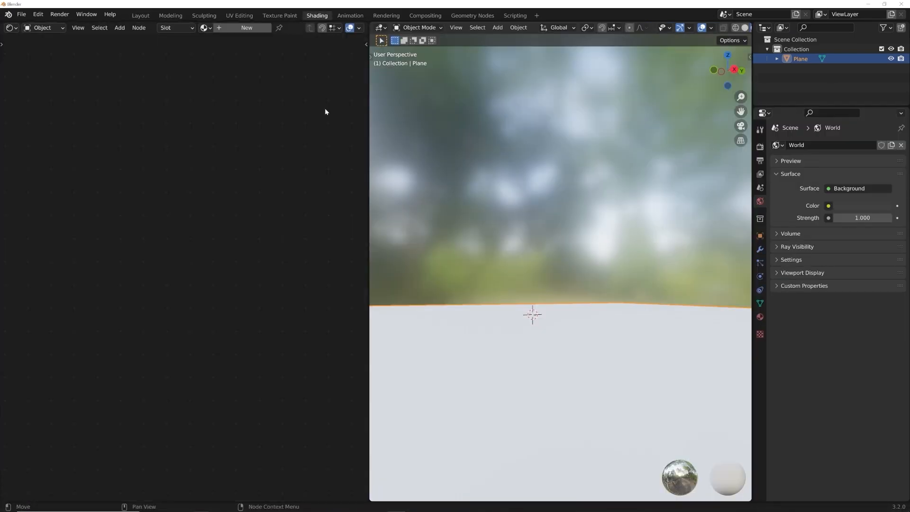
{"action": "mouse_move", "coordinate": [388, 260]}
{"action": "middle_mouse_down"}
{"action": "mouse_move", "coordinate": [564, 278]}
{"action": "mouse_move", "coordinate": [565, 307]}
{"action": "middle_mouse_up"}
{"action": "scroll", "coordinate": [744, 30], "scroll_direction": "down", "scroll_amount": 3}
{"action": "left_click", "coordinate": [743, 29]}
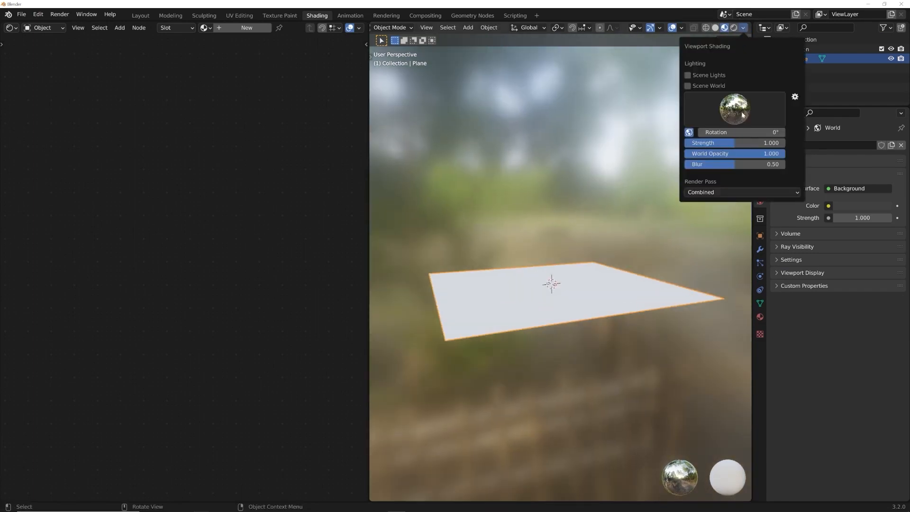
{"action": "left_click_drag", "start_coordinate": [743, 157], "coordinate": [689, 157]}
{"action": "middle_click_drag", "start_coordinate": [566, 168], "coordinate": [553, 223]}
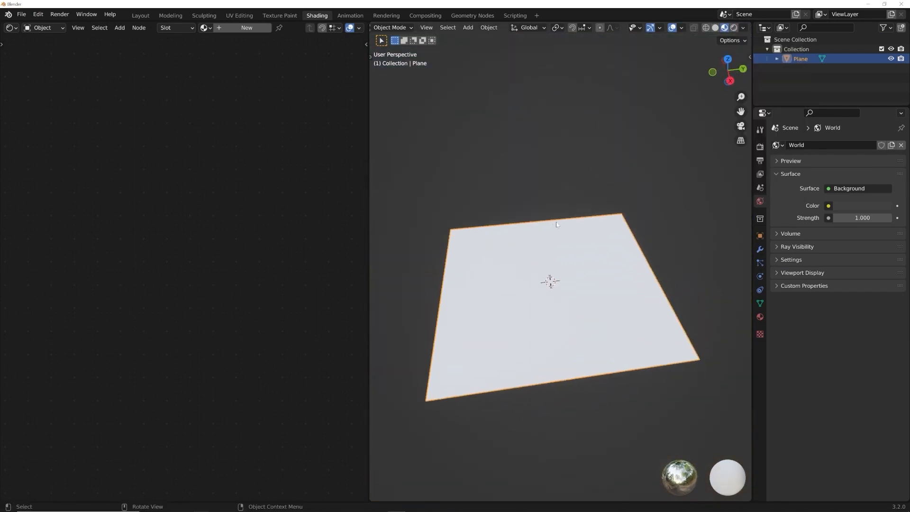
{"action": "scroll", "coordinate": [554, 217], "scroll_direction": "up", "scroll_amount": 2}
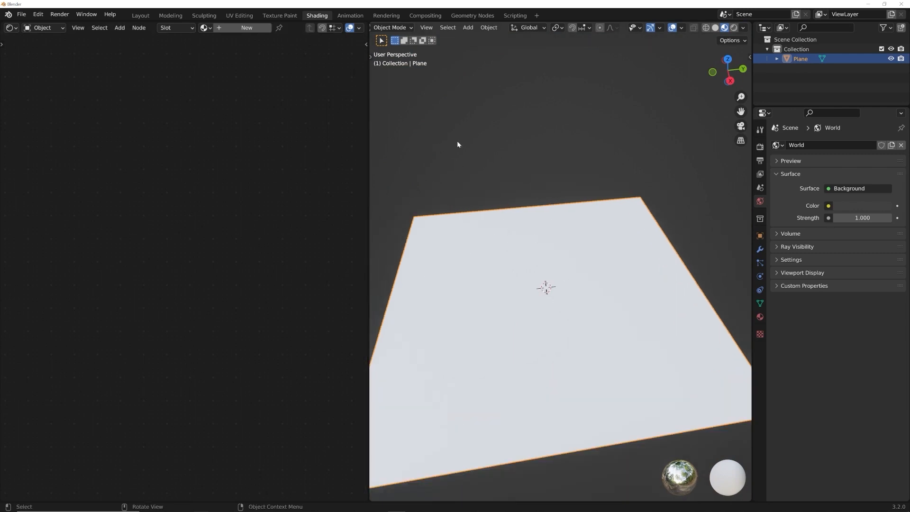
Step: Create a new node-based material on the plane and bring its Principled BSDF and Material Output nodes into view
{"action": "left_click", "coordinate": [246, 28]}
{"action": "scroll", "coordinate": [236, 301], "scroll_direction": "up", "scroll_amount": 2}
{"action": "middle_click_drag", "start_coordinate": [236, 301], "coordinate": [333, 229]}
{"action": "key", "text": "Home"}
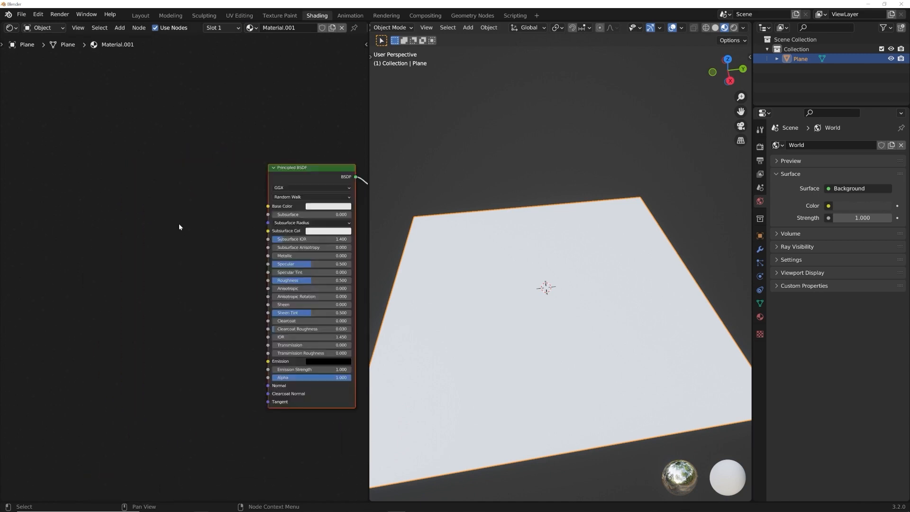
{"action": "middle_click_drag", "start_coordinate": [157, 145], "coordinate": [233, 187]}
{"action": "left_click", "coordinate": [231, 189]}
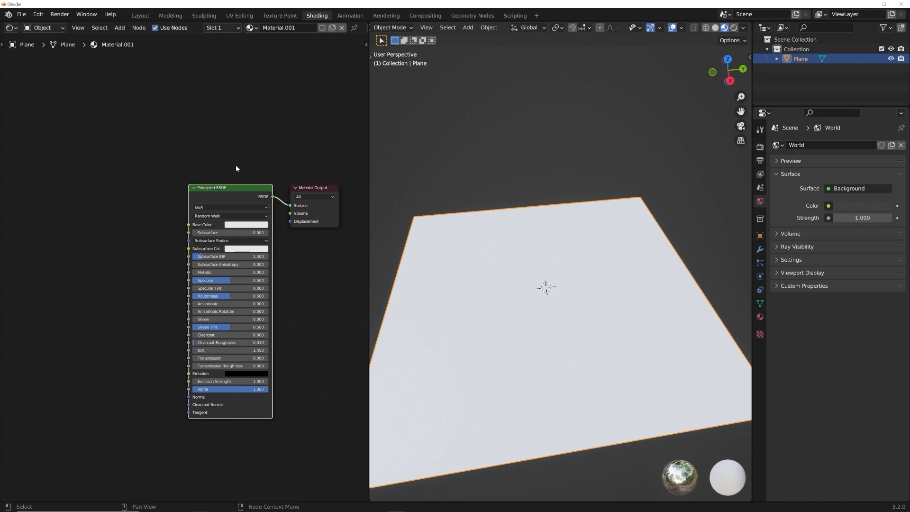
Step: Search the add-on preferences for "node", check whether Node Wrangler is enabled, and close the preferences
{"action": "left_click", "coordinate": [37, 17]}
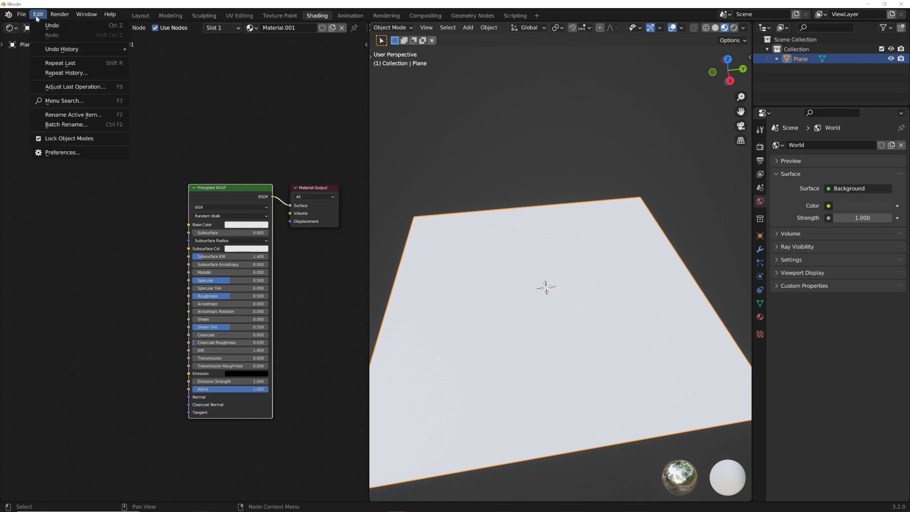
{"action": "left_click", "coordinate": [71, 154]}
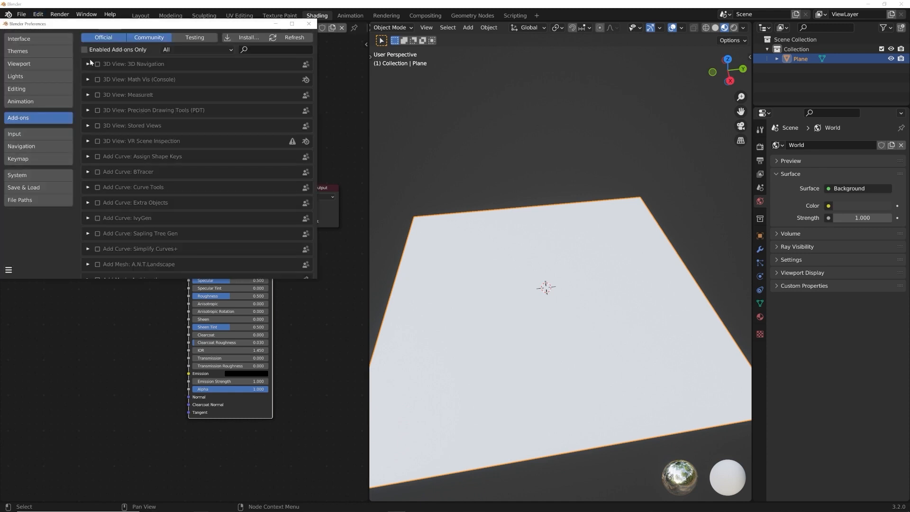
{"action": "left_click", "coordinate": [37, 106]}
{"action": "left_click", "coordinate": [30, 118]}
{"action": "left_click", "coordinate": [261, 49]}
{"action": "type", "text": "node"}
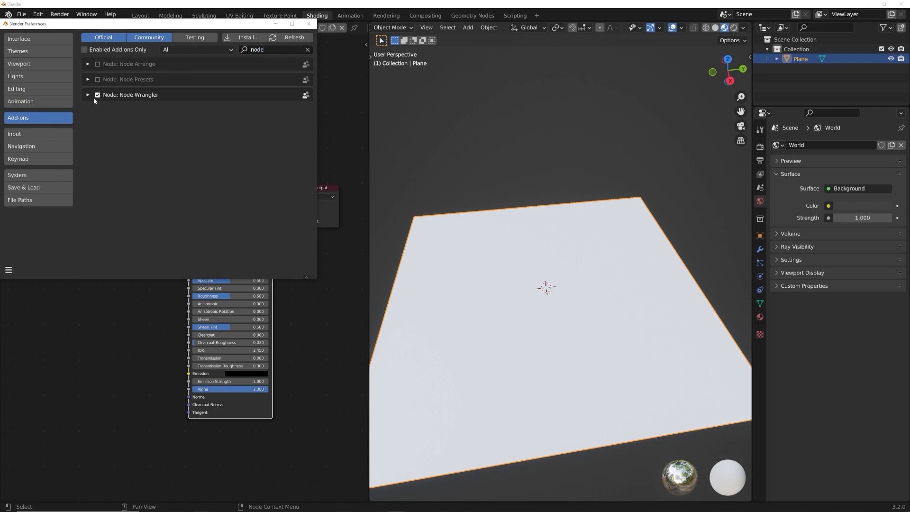
{"action": "left_click", "coordinate": [308, 24]}
Step: Add a Node Wrangler texture setup to the Principled BSDF's base colour and place its nodes above and beside the shader
{"action": "middle_click_drag", "start_coordinate": [226, 195], "coordinate": [284, 197]}
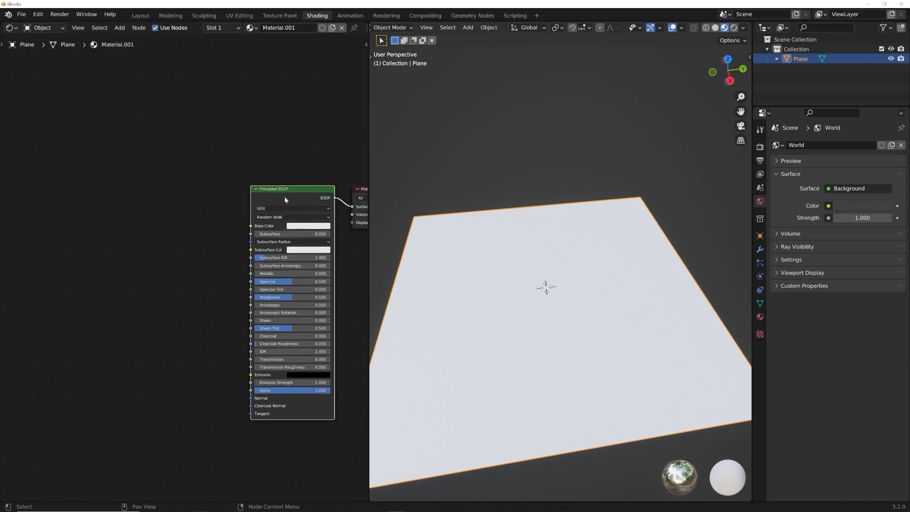
{"action": "left_click", "coordinate": [253, 154]}
{"action": "left_click", "coordinate": [277, 190]}
{"action": "key", "text": "ctrl+t"}
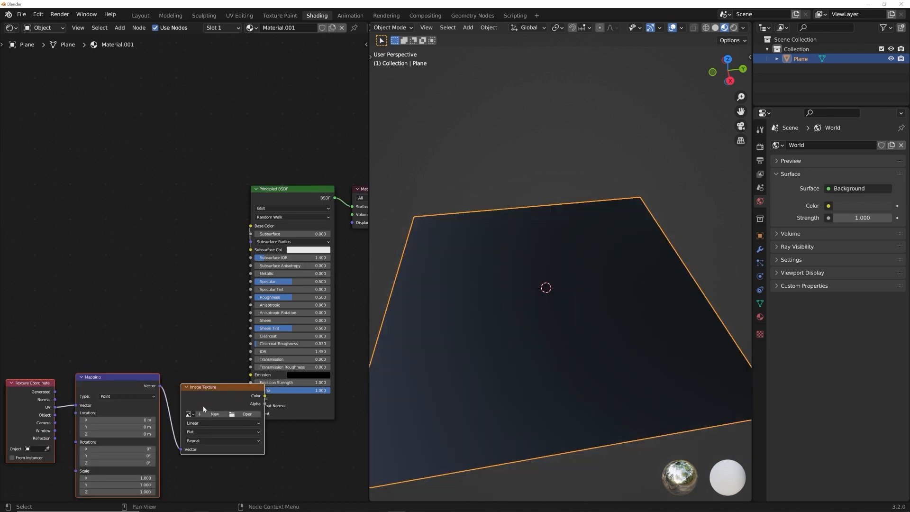
{"action": "left_click_drag", "start_coordinate": [195, 384], "coordinate": [150, 121]}
{"action": "scroll", "coordinate": [284, 229], "scroll_direction": "up", "scroll_amount": 2}
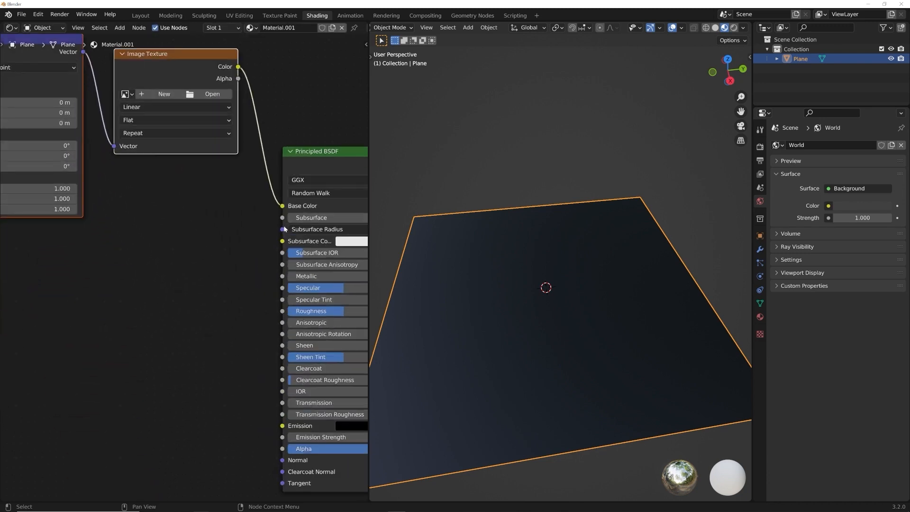
{"action": "middle_click_drag", "start_coordinate": [284, 207], "coordinate": [257, 232]}
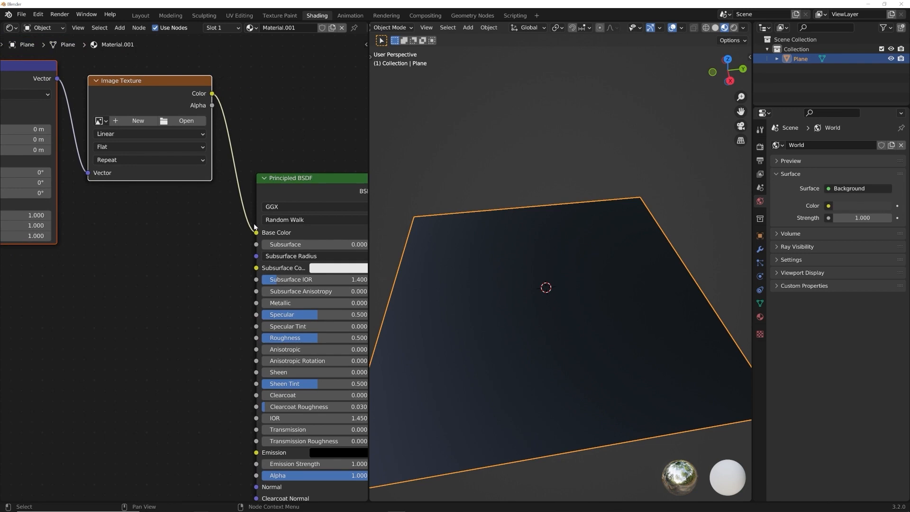
Step: Load Rock032_4K_Color.png from the desktop into the Image Texture node
{"action": "left_click", "coordinate": [190, 122]}
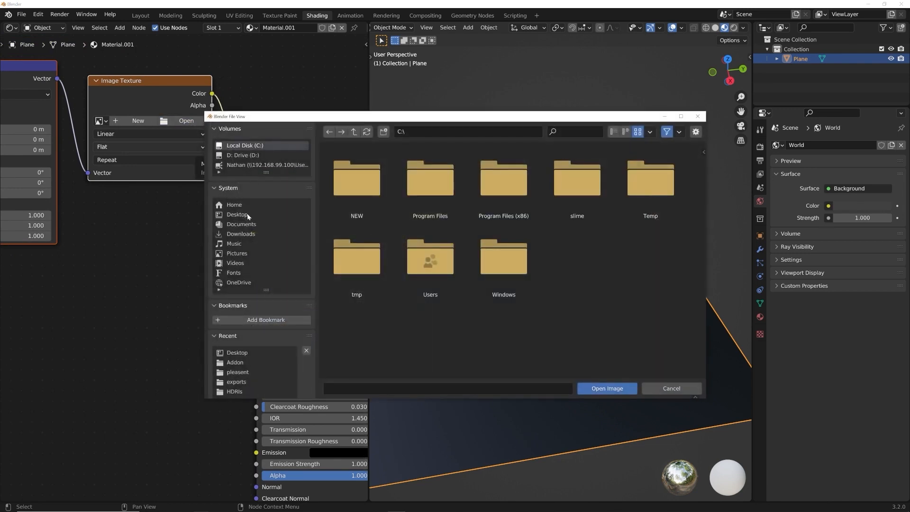
{"action": "scroll", "coordinate": [565, 306], "scroll_direction": "down", "scroll_amount": 2}
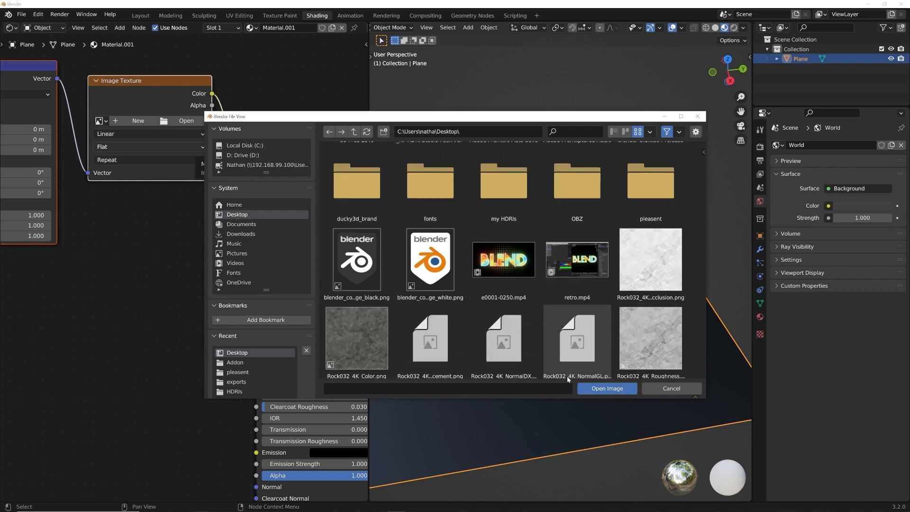
{"action": "scroll", "coordinate": [568, 379], "scroll_direction": "down", "scroll_amount": 2}
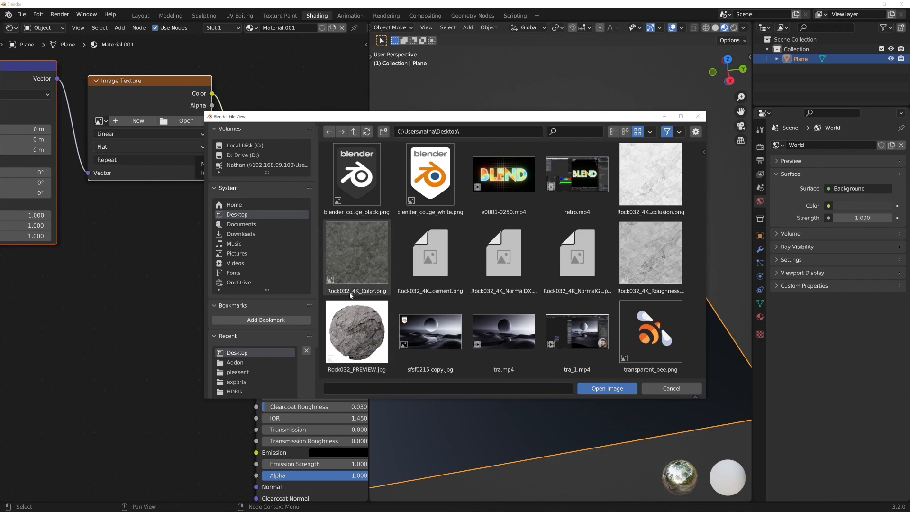
{"action": "double_click", "coordinate": [354, 272]}
{"action": "middle_click_drag", "start_coordinate": [579, 315], "coordinate": [566, 342]}
{"action": "scroll", "coordinate": [565, 339], "scroll_direction": "down", "scroll_amount": 5}
Step: Try a scale of 6.8 on all three axes in the Mapping node
{"action": "middle_click_drag", "start_coordinate": [39, 212], "coordinate": [283, 229]}
{"action": "scroll", "coordinate": [284, 229], "scroll_direction": "up", "scroll_amount": 2}
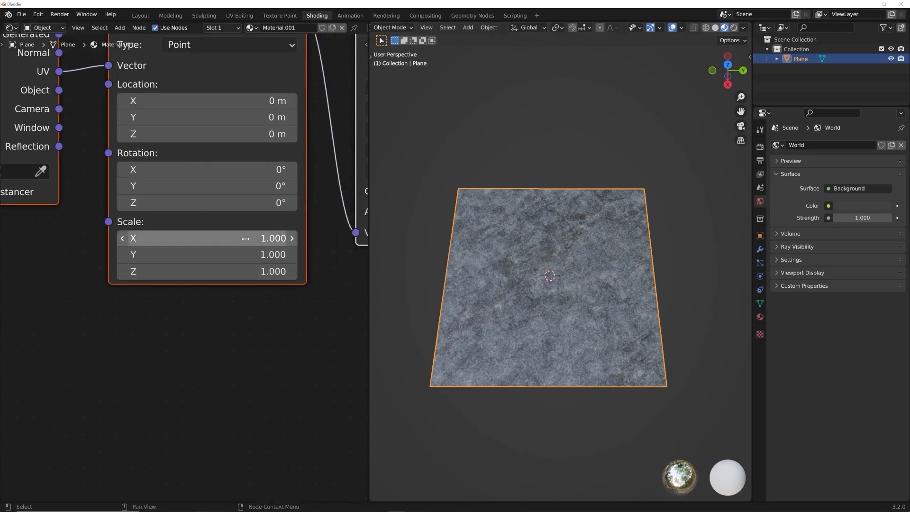
{"action": "left_click_drag", "start_coordinate": [246, 238], "coordinate": [311, 271]}
Step: Examine how the scaled rock texture repeats across the plane from several distances and angles
{"action": "scroll", "coordinate": [533, 264], "scroll_direction": "up", "scroll_amount": 6}
{"action": "scroll", "coordinate": [533, 263], "scroll_direction": "down", "scroll_amount": 7}
{"action": "middle_click_drag", "start_coordinate": [532, 264], "coordinate": [558, 255]}
{"action": "scroll", "coordinate": [573, 319], "scroll_direction": "up", "scroll_amount": 6}
{"action": "middle_click_drag", "start_coordinate": [573, 319], "coordinate": [566, 350]}
{"action": "scroll", "coordinate": [563, 353], "scroll_direction": "down", "scroll_amount": 3}
{"action": "scroll", "coordinate": [572, 337], "scroll_direction": "down", "scroll_amount": 4}
{"action": "scroll", "coordinate": [582, 240], "scroll_direction": "up", "scroll_amount": 3}
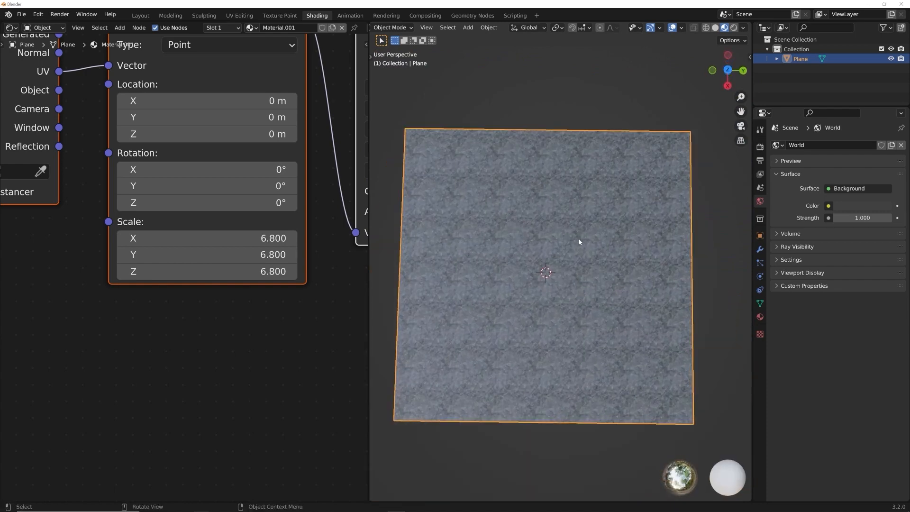
{"action": "scroll", "coordinate": [578, 244], "scroll_direction": "up", "scroll_amount": 1}
{"action": "scroll", "coordinate": [578, 250], "scroll_direction": "up", "scroll_amount": 1}
{"action": "scroll", "coordinate": [531, 265], "scroll_direction": "down", "scroll_amount": 3}
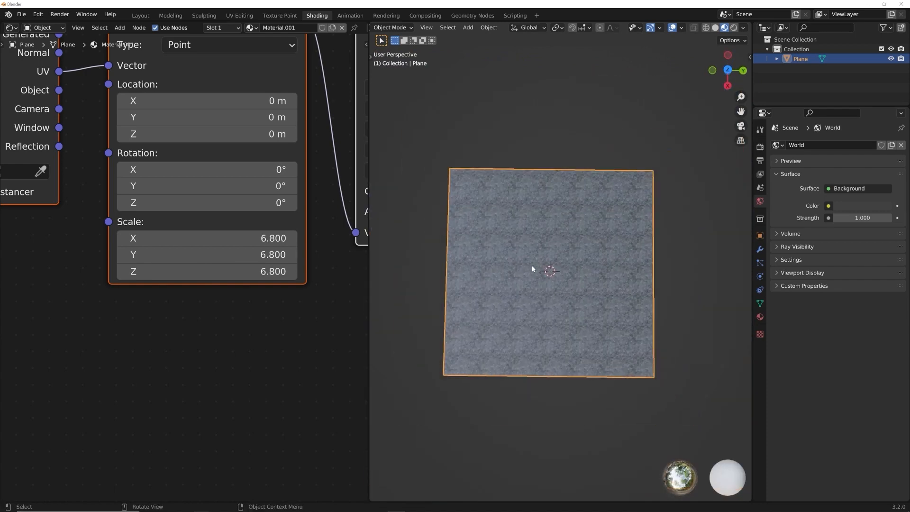
{"action": "middle_click_drag", "start_coordinate": [532, 266], "coordinate": [565, 264]}
{"action": "scroll", "coordinate": [562, 318], "scroll_direction": "up", "scroll_amount": 2}
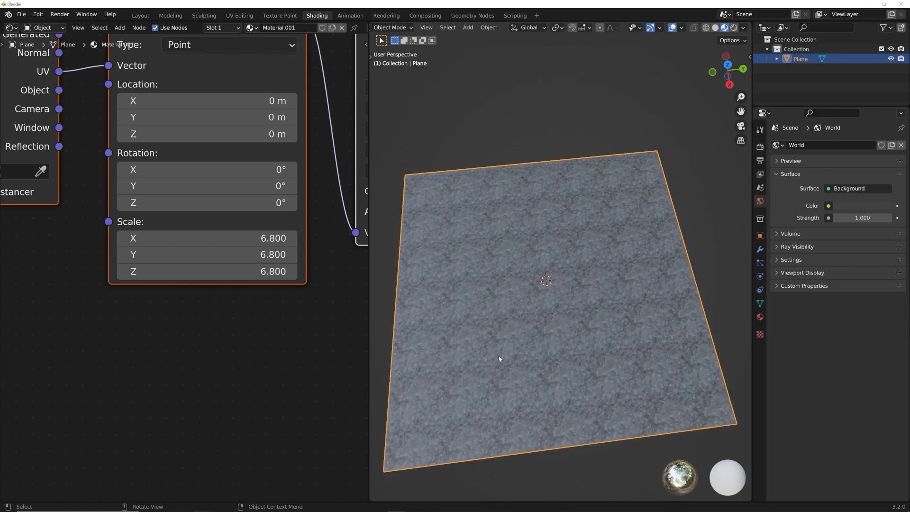
{"action": "scroll", "coordinate": [573, 370], "scroll_direction": "up", "scroll_amount": 2}
{"action": "middle_click_drag", "start_coordinate": [575, 371], "coordinate": [635, 265]}
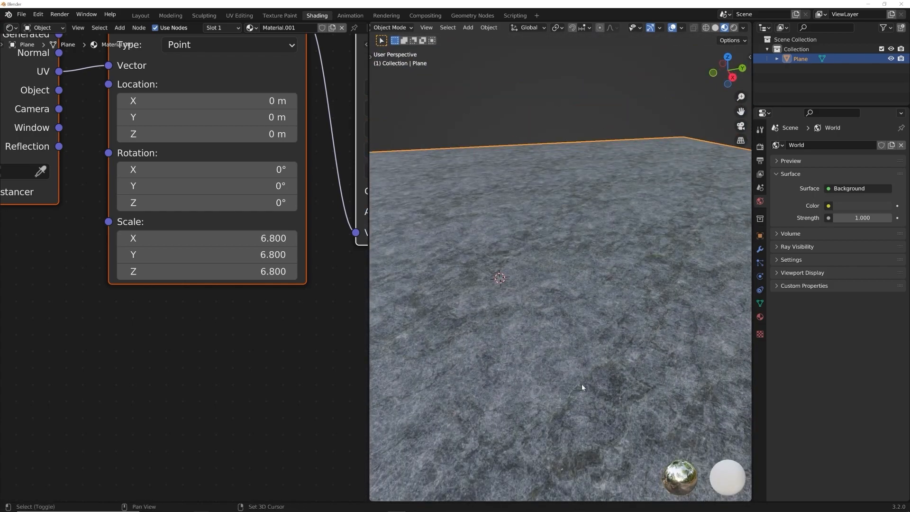
{"action": "scroll", "coordinate": [588, 287], "scroll_direction": "up", "scroll_amount": 2}
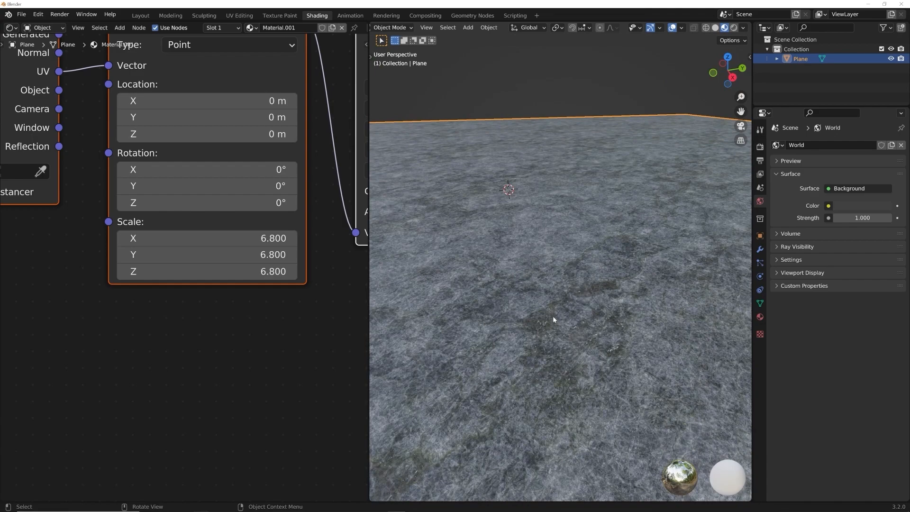
{"action": "scroll", "coordinate": [555, 312], "scroll_direction": "down", "scroll_amount": 10}
{"action": "scroll", "coordinate": [562, 340], "scroll_direction": "up", "scroll_amount": 4}
{"action": "mouse_move", "coordinate": [573, 304]}
{"action": "middle_mouse_down"}
{"action": "mouse_move", "coordinate": [566, 353]}
{"action": "mouse_move", "coordinate": [565, 309]}
{"action": "middle_mouse_up"}
{"action": "scroll", "coordinate": [566, 353], "scroll_direction": "down", "scroll_amount": 2}
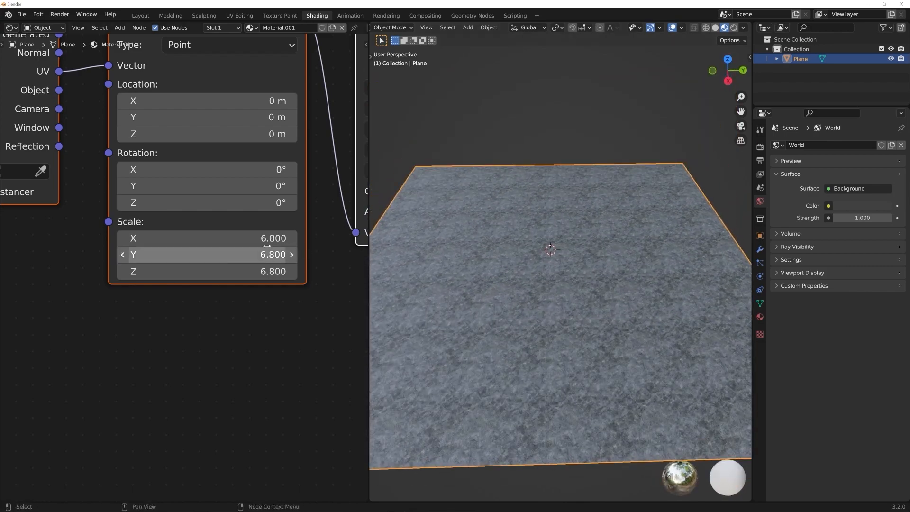
Step: Set the Mapping node's X, Y and Z scale back to 1
{"action": "left_click_drag", "start_coordinate": [256, 238], "coordinate": [256, 271]}
{"action": "type", "text": "1"}
{"action": "key", "text": "Return"}
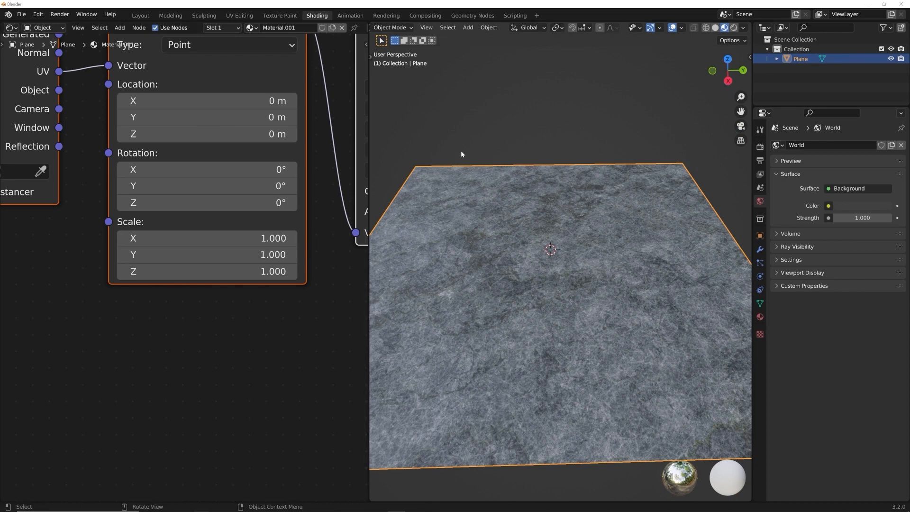
Step: Duplicate the Rock032_4K_Color.png texture node, place the copy below it, and connect the Mapping vector to the copy
{"action": "scroll", "coordinate": [280, 203], "scroll_direction": "down", "scroll_amount": 7}
{"action": "middle_click_drag", "start_coordinate": [279, 202], "coordinate": [89, 238]}
{"action": "left_click", "coordinate": [204, 141]}
{"action": "middle_click_drag", "start_coordinate": [232, 183], "coordinate": [291, 163]}
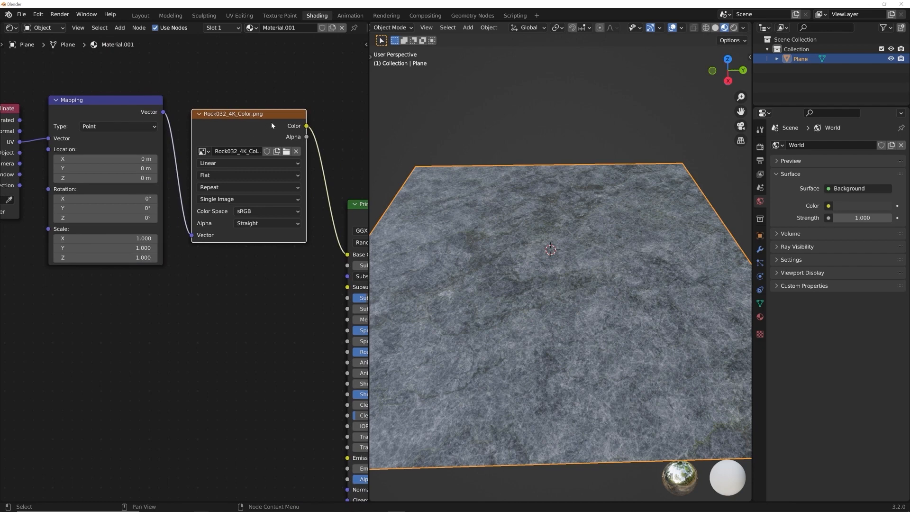
{"action": "key", "text": "shift+d"}
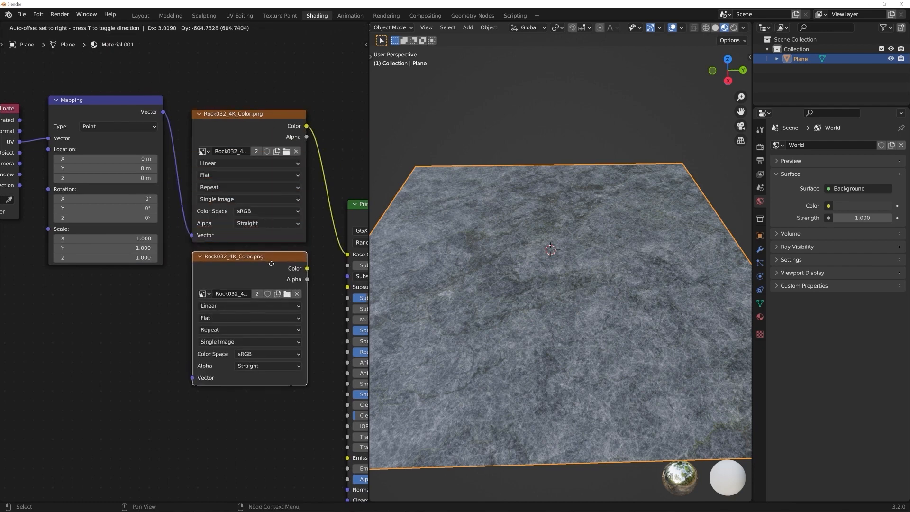
{"action": "left_click", "coordinate": [271, 265]}
{"action": "left_click_drag", "start_coordinate": [164, 112], "coordinate": [193, 378]}
Step: Move the Texture Coordinate and Mapping nodes together away from the two image textures and down to their level
{"action": "middle_click_drag", "start_coordinate": [155, 245], "coordinate": [269, 282]}
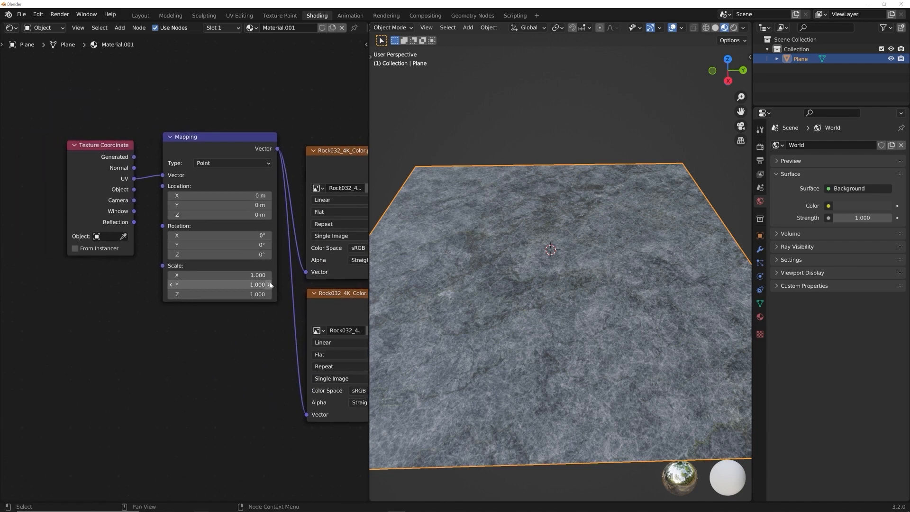
{"action": "left_click_drag", "start_coordinate": [217, 99], "coordinate": [78, 203]}
{"action": "middle_click_drag", "start_coordinate": [174, 217], "coordinate": [202, 176]}
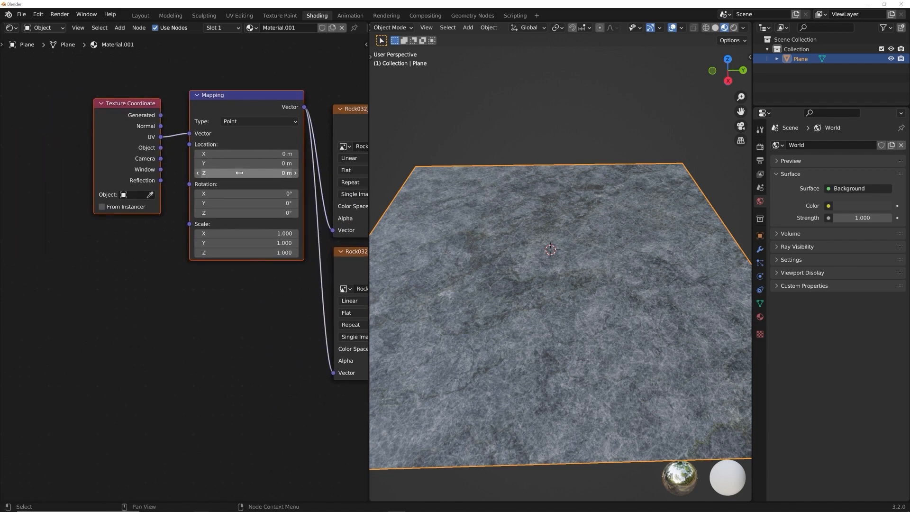
{"action": "key", "text": "g"}
{"action": "left_click", "coordinate": [179, 314]}
{"action": "scroll", "coordinate": [179, 313], "scroll_direction": "up", "scroll_amount": 6}
{"action": "scroll", "coordinate": [179, 313], "scroll_direction": "down", "scroll_amount": 4}
{"action": "middle_click_drag", "start_coordinate": [179, 313], "coordinate": [215, 271]}
{"action": "key", "text": "g"}
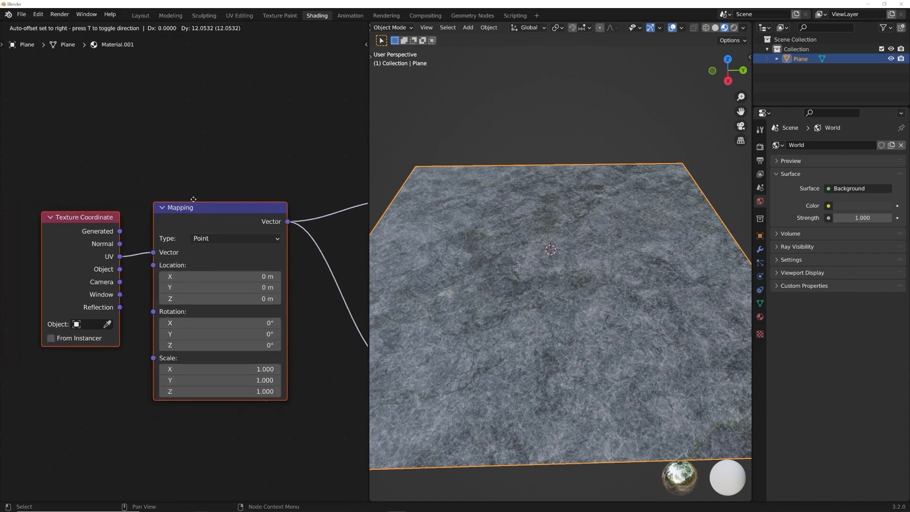
{"action": "left_click_drag", "start_coordinate": [194, 199], "coordinate": [203, 188]}
{"action": "middle_click_drag", "start_coordinate": [263, 203], "coordinate": [173, 208]}
{"action": "left_click", "coordinate": [191, 174]}
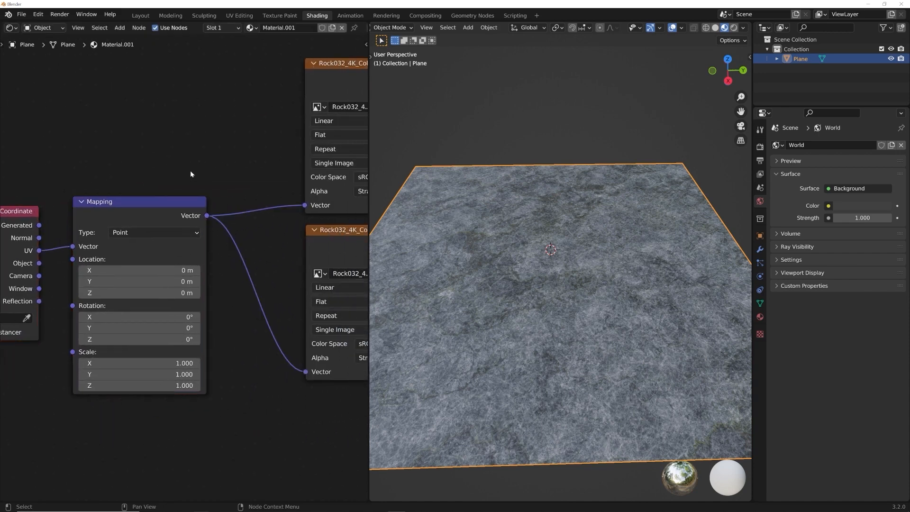
Step: Examine the plane's UV grid over the rock colour map in the UV Editing workspace
{"action": "scroll", "coordinate": [531, 295], "scroll_direction": "down", "scroll_amount": 4}
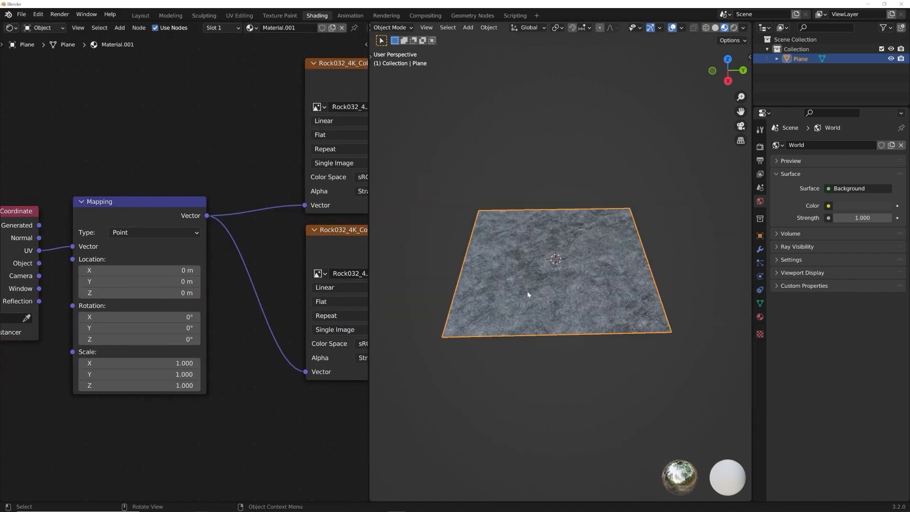
{"action": "middle_click_drag", "start_coordinate": [528, 291], "coordinate": [533, 298]}
{"action": "scroll", "coordinate": [533, 297], "scroll_direction": "up", "scroll_amount": 1}
{"action": "scroll", "coordinate": [533, 297], "scroll_direction": "up", "scroll_amount": 2}
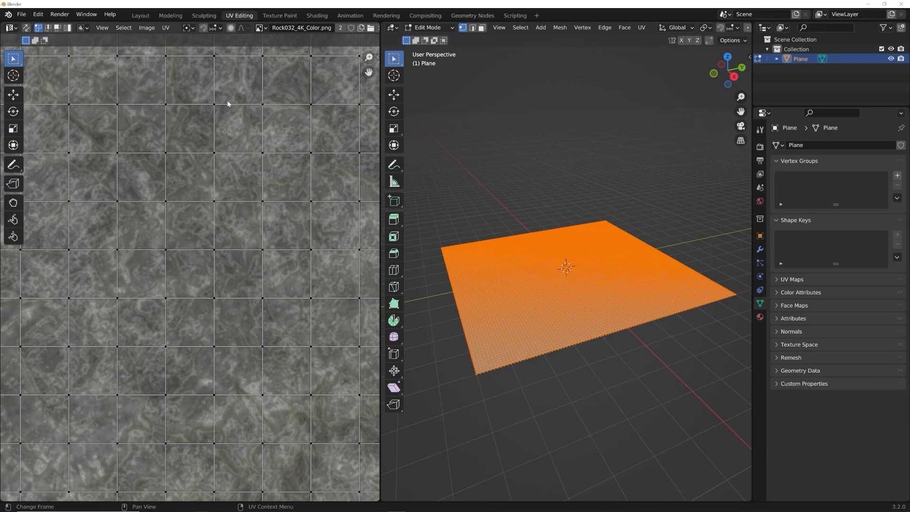
{"action": "scroll", "coordinate": [554, 299], "scroll_direction": "up", "scroll_amount": 3}
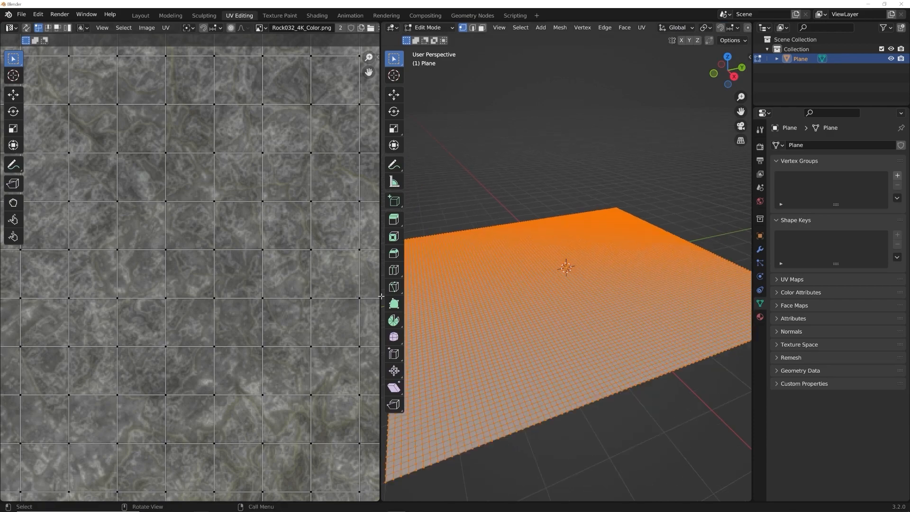
{"action": "scroll", "coordinate": [194, 282], "scroll_direction": "down", "scroll_amount": 5}
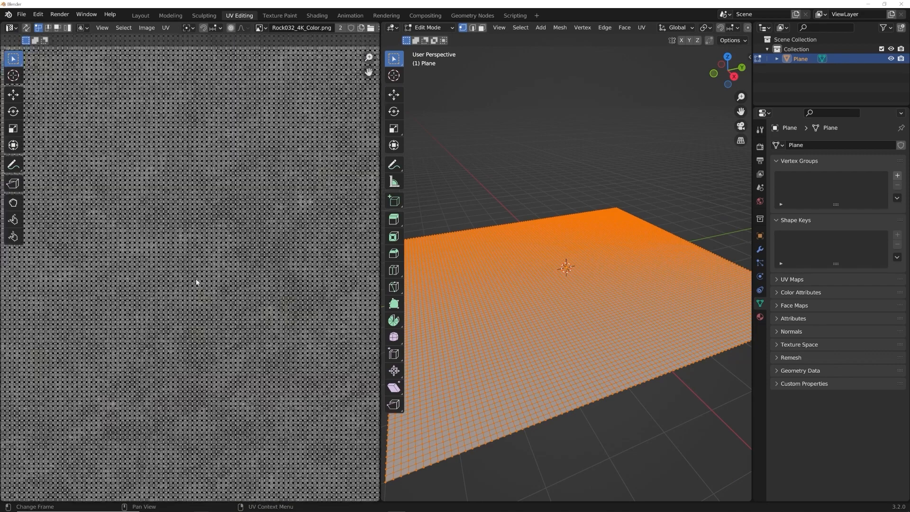
{"action": "scroll", "coordinate": [256, 225], "scroll_direction": "up", "scroll_amount": 2}
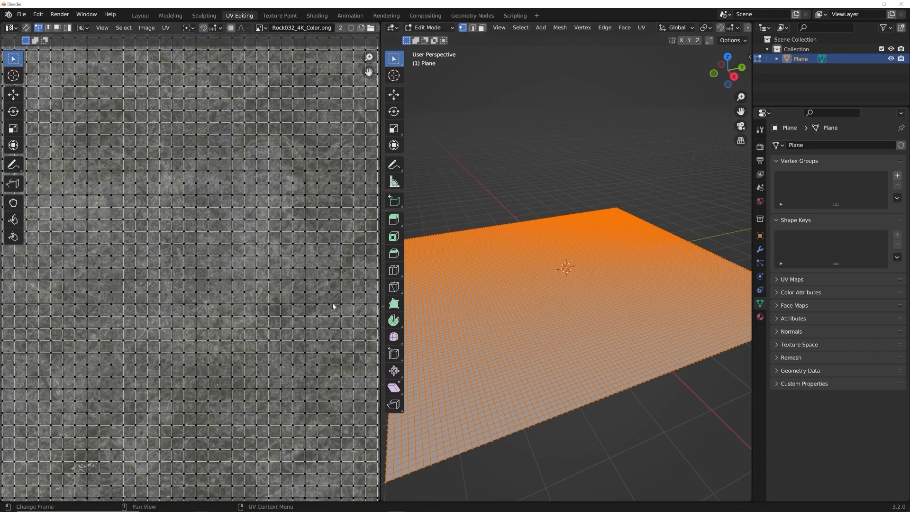
Step: Inspect how individual UV faces of the plane line up with the rock colour map, and return to Object Mode
{"action": "scroll", "coordinate": [275, 300], "scroll_direction": "up", "scroll_amount": 5}
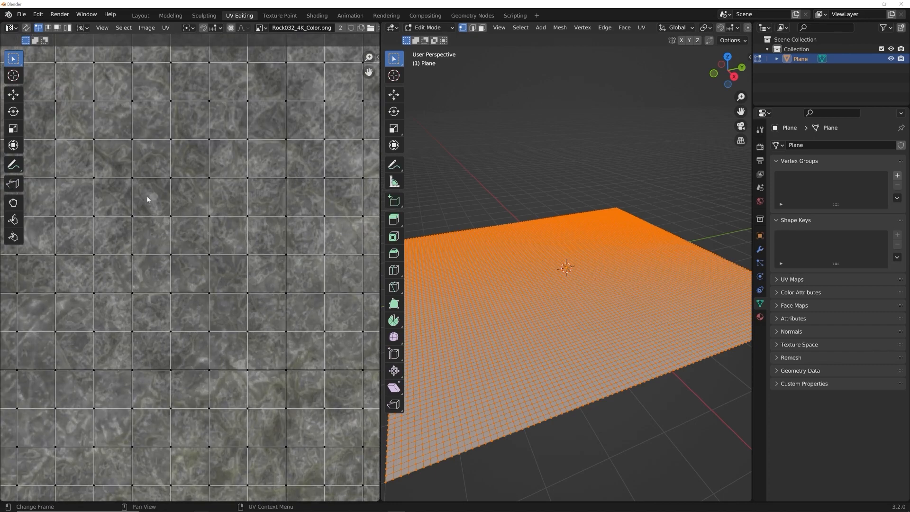
{"action": "scroll", "coordinate": [191, 238], "scroll_direction": "down", "scroll_amount": 10}
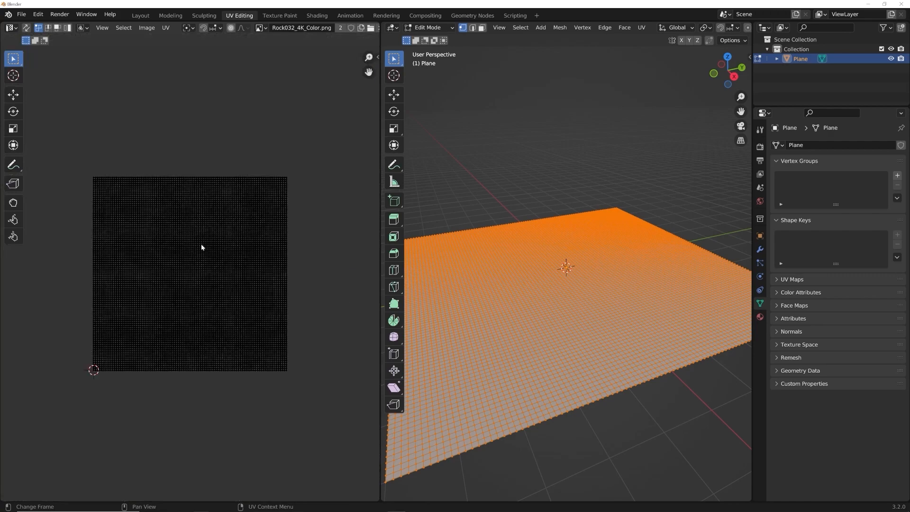
{"action": "scroll", "coordinate": [100, 158], "scroll_direction": "up", "scroll_amount": 1}
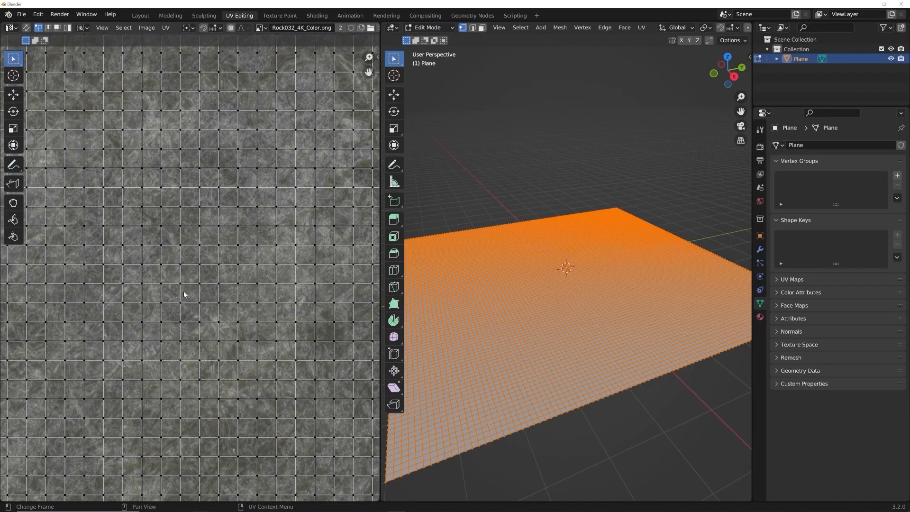
{"action": "key", "text": "Tab"}
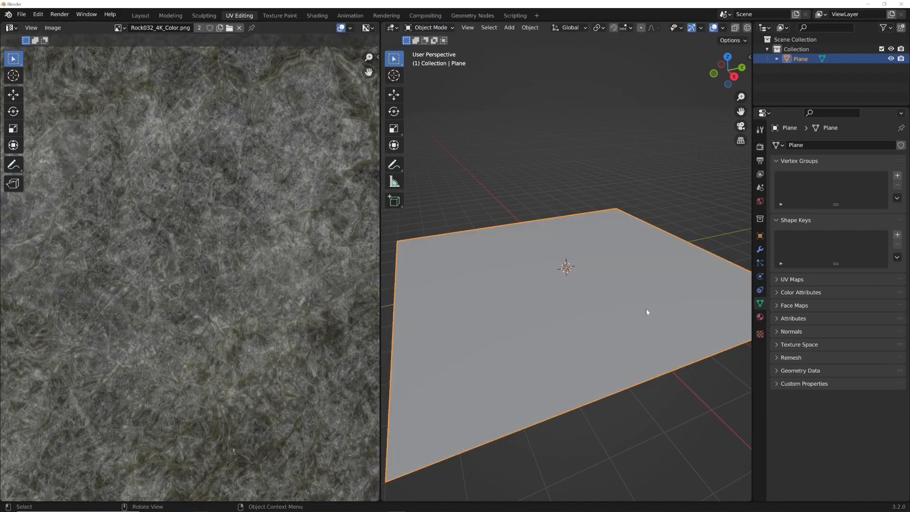
Step: Add a UV sphere and move it up so that it floats above the plane
{"action": "scroll", "coordinate": [657, 316], "scroll_direction": "down", "scroll_amount": 2}
{"action": "key", "text": "shift+a"}
{"action": "mouse_move", "coordinate": [548, 188]}
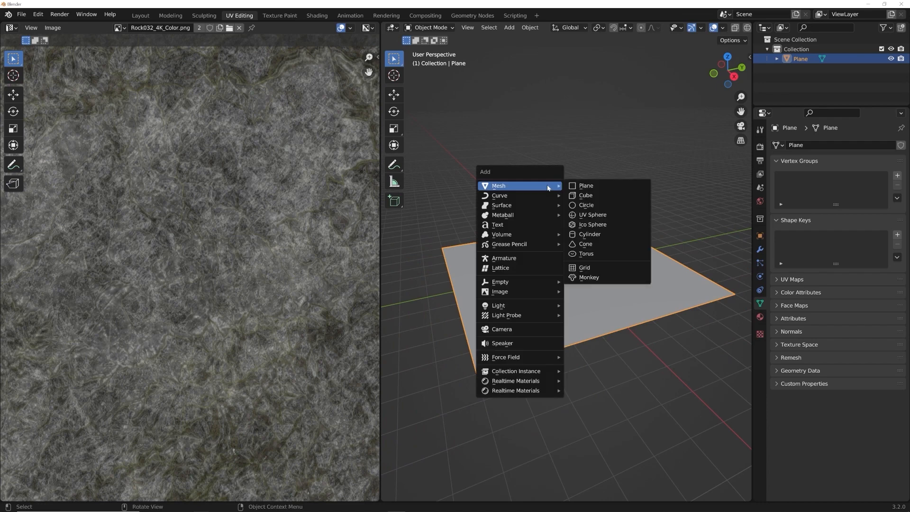
{"action": "left_click", "coordinate": [606, 217]}
{"action": "middle_click_drag", "start_coordinate": [605, 222], "coordinate": [596, 265]}
{"action": "key", "text": "g"}
{"action": "left_click", "coordinate": [593, 211]}
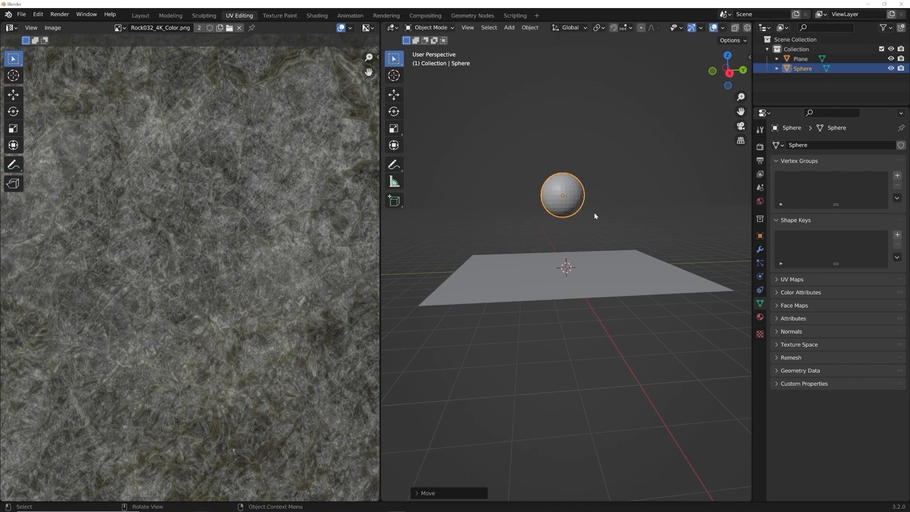
{"action": "scroll", "coordinate": [604, 199], "scroll_direction": "up", "scroll_amount": 3}
{"action": "middle_click_drag", "start_coordinate": [617, 184], "coordinate": [621, 327]}
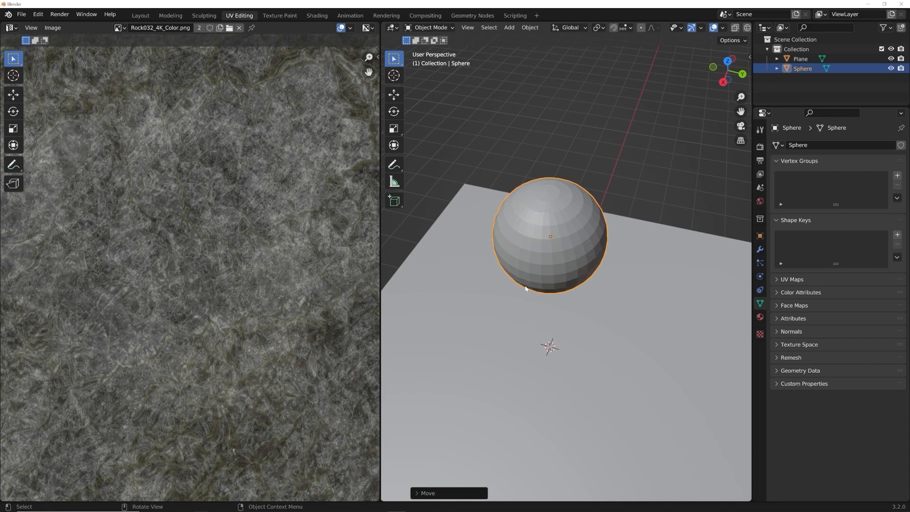
{"action": "middle_click_drag", "start_coordinate": [530, 291], "coordinate": [585, 256]}
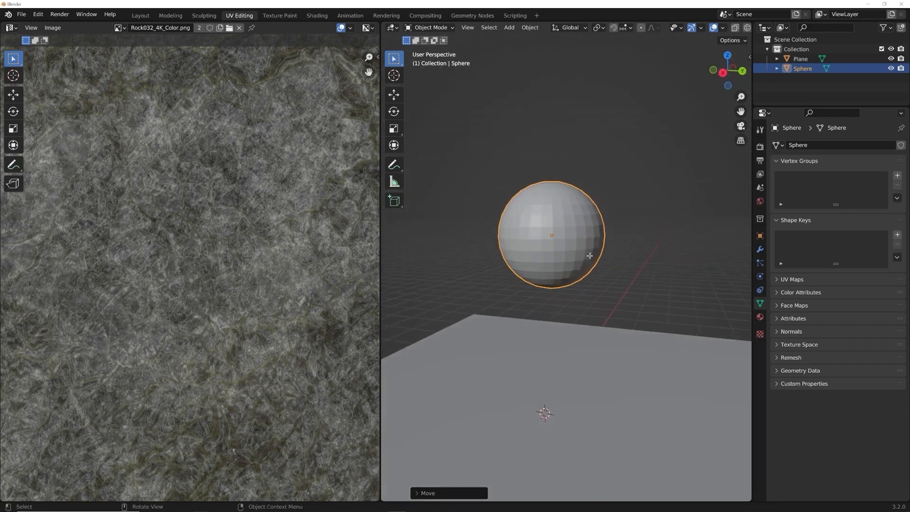
Step: Unwrap the sphere with Sphere Projection and examine the UV layout it produces
{"action": "key", "text": "Tab"}
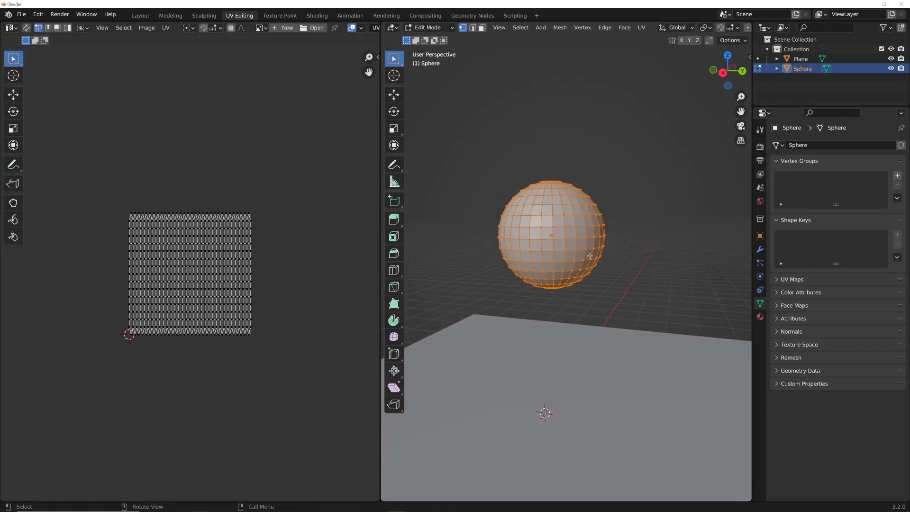
{"action": "key", "text": "u"}
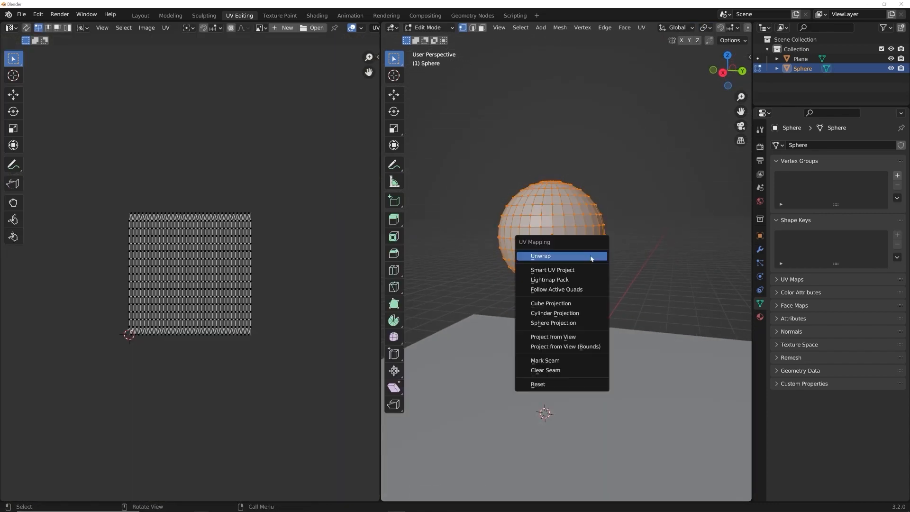
{"action": "left_click", "coordinate": [567, 326]}
{"action": "scroll", "coordinate": [296, 335], "scroll_direction": "up", "scroll_amount": 3}
{"action": "scroll", "coordinate": [257, 214], "scroll_direction": "down", "scroll_amount": 2}
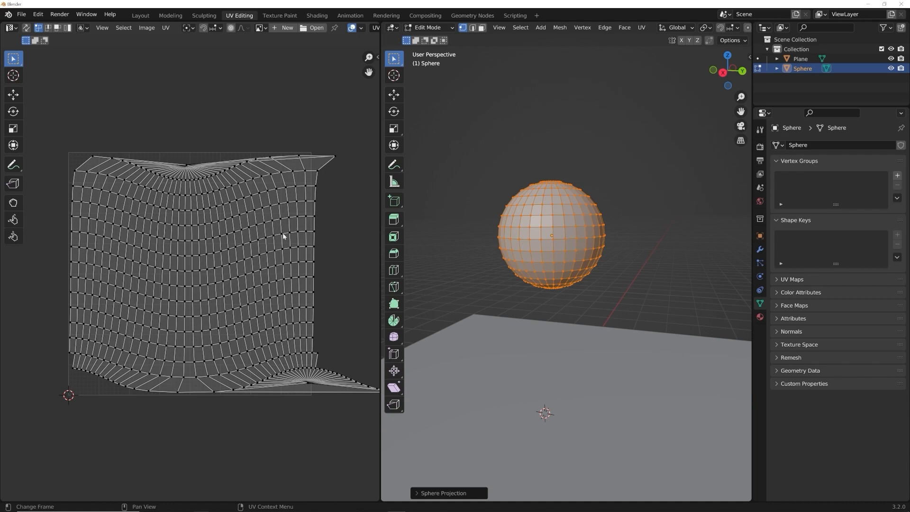
{"action": "scroll", "coordinate": [283, 235], "scroll_direction": "up", "scroll_amount": 5}
{"action": "scroll", "coordinate": [283, 243], "scroll_direction": "down", "scroll_amount": 5}
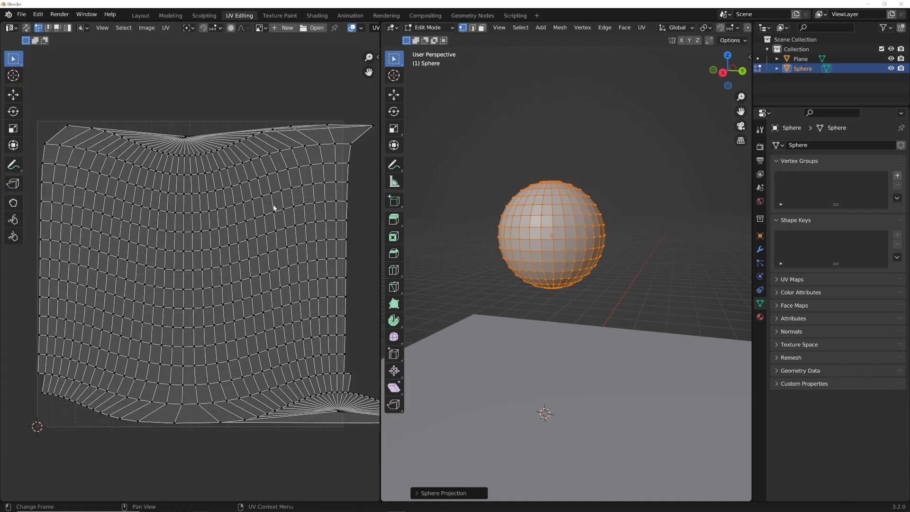
{"action": "scroll", "coordinate": [294, 232], "scroll_direction": "up", "scroll_amount": 5}
{"action": "scroll", "coordinate": [299, 242], "scroll_direction": "down", "scroll_amount": 5}
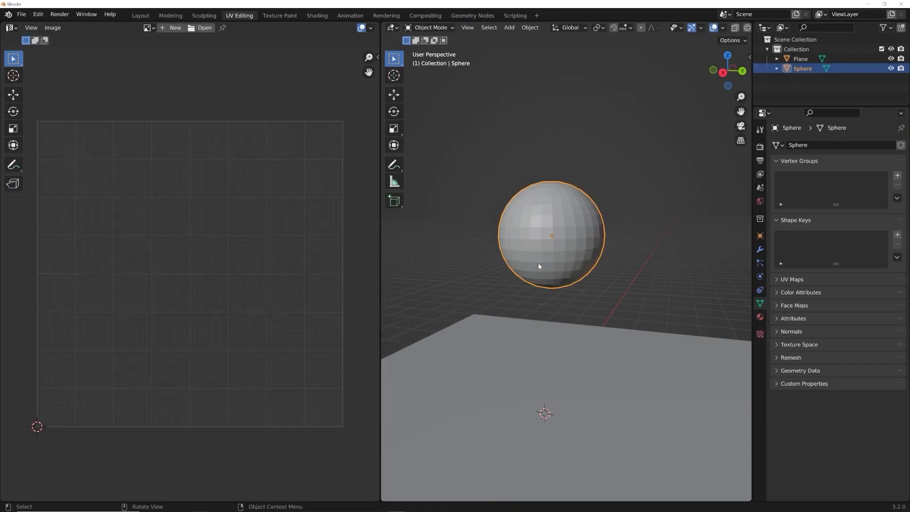
Step: Delete the demonstration sphere in Object Mode so that only the plane remains
{"action": "key", "text": "Delete"}
{"action": "scroll", "coordinate": [530, 264], "scroll_direction": "down", "scroll_amount": 3}
{"action": "middle_click_drag", "start_coordinate": [556, 248], "coordinate": [553, 302]}
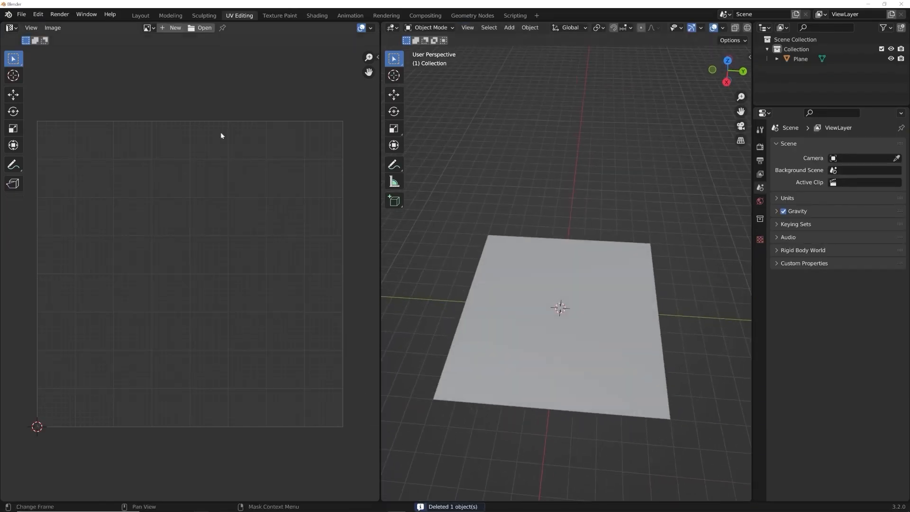
Step: Return to the Shading workspace, select the plane, and space its two Rock032_4K_Color.png texture nodes further apart vertically
{"action": "left_click", "coordinate": [317, 16]}
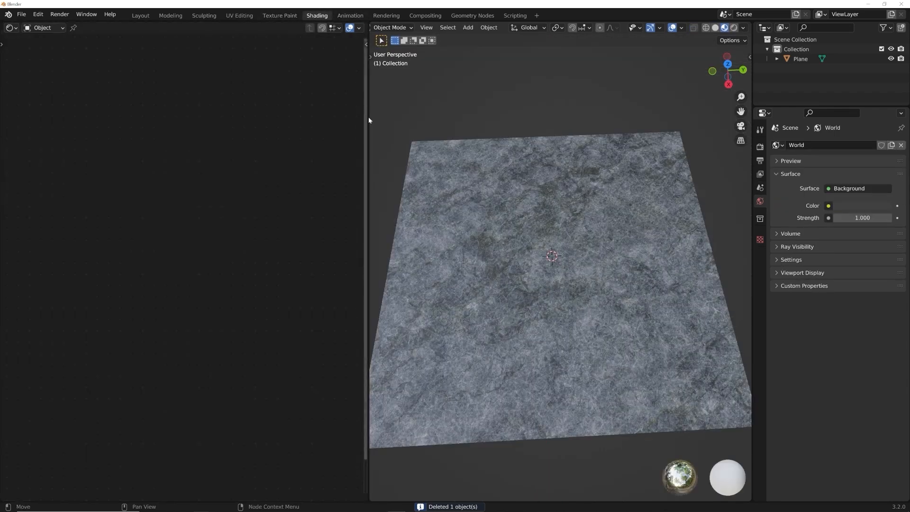
{"action": "left_click", "coordinate": [573, 281]}
{"action": "middle_click_drag", "start_coordinate": [244, 294], "coordinate": [131, 297]}
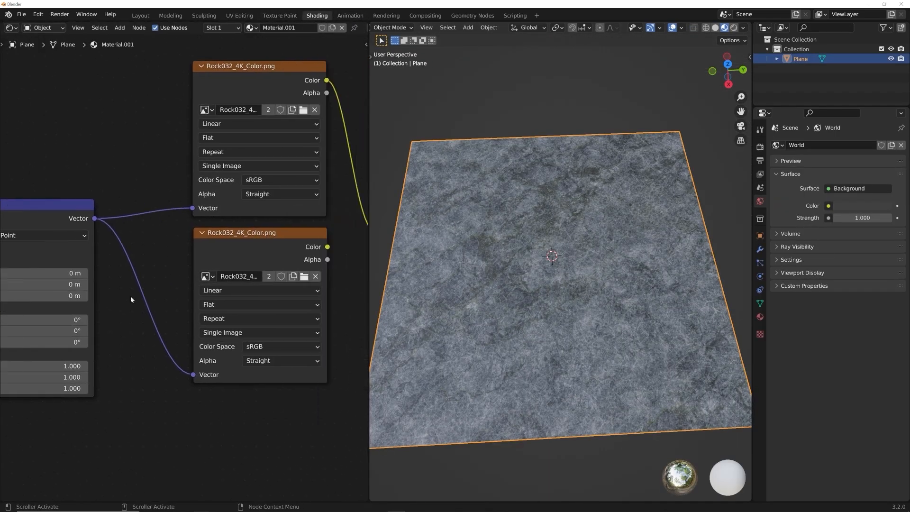
{"action": "scroll", "coordinate": [243, 297], "scroll_direction": "up", "scroll_amount": 1}
{"action": "middle_click_drag", "start_coordinate": [278, 292], "coordinate": [209, 296]}
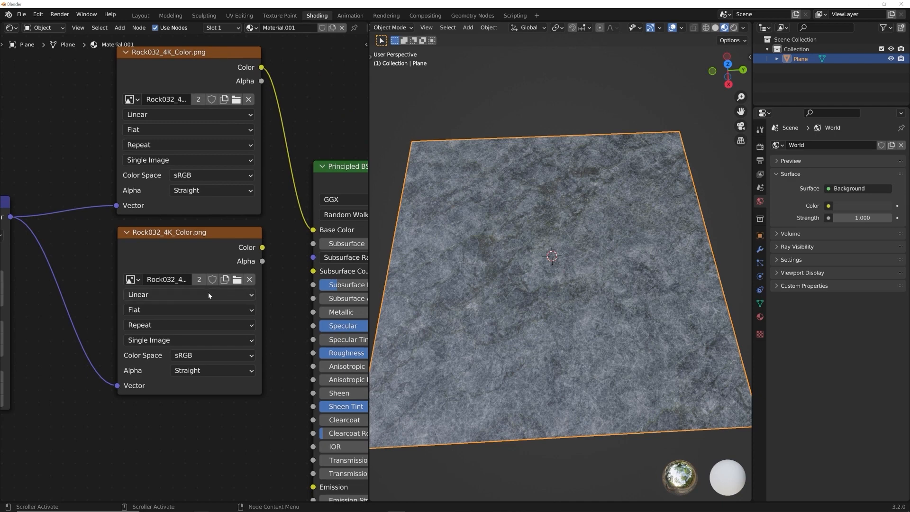
{"action": "left_click_drag", "start_coordinate": [188, 253], "coordinate": [185, 257]}
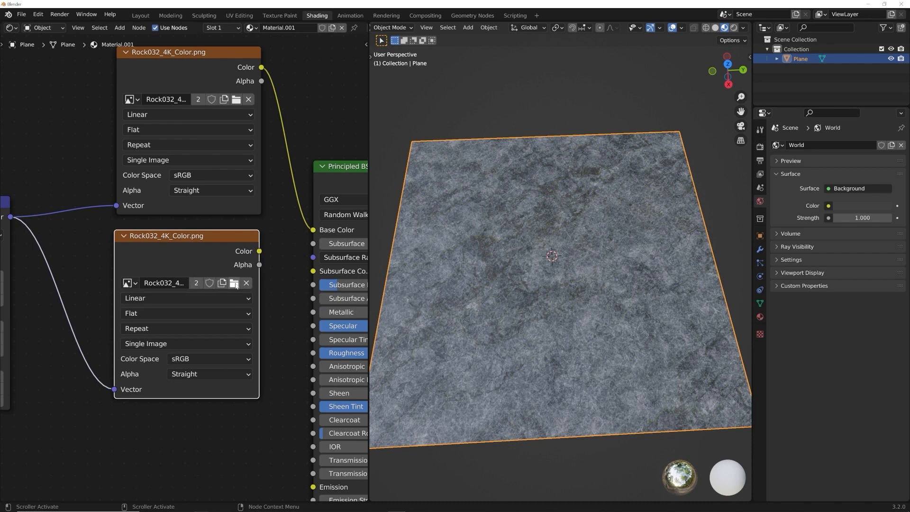
{"action": "left_click_drag", "start_coordinate": [200, 262], "coordinate": [201, 282]}
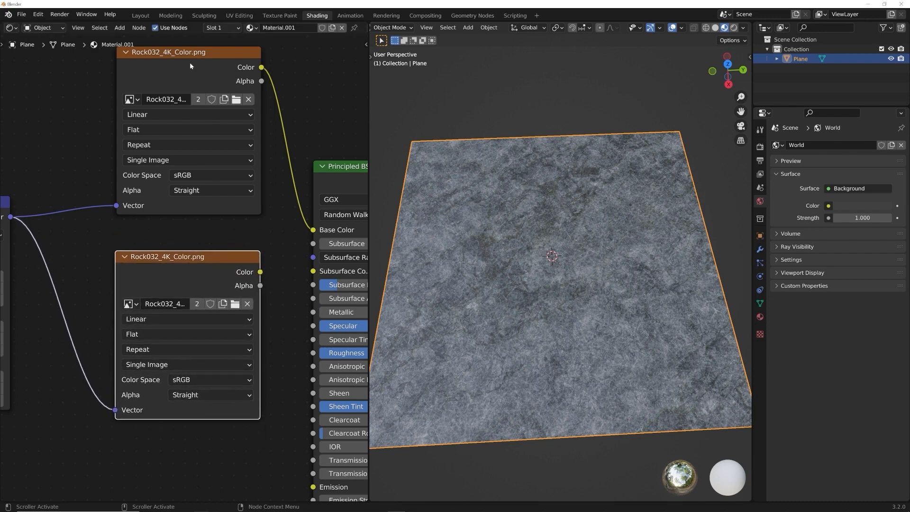
{"action": "left_click_drag", "start_coordinate": [191, 64], "coordinate": [192, 67]}
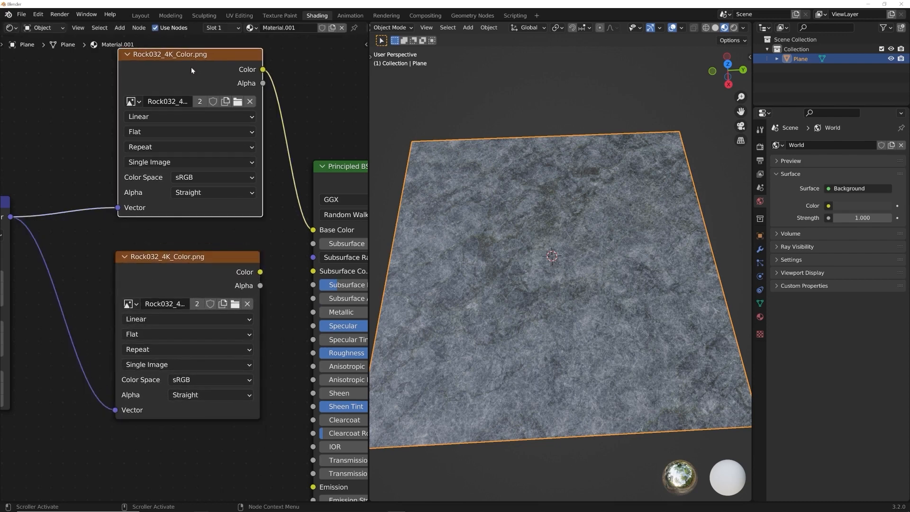
Step: Make the lower texture node's image a single-user copy and load Rock032_4K_Roughness.png into it
{"action": "left_click", "coordinate": [196, 304]}
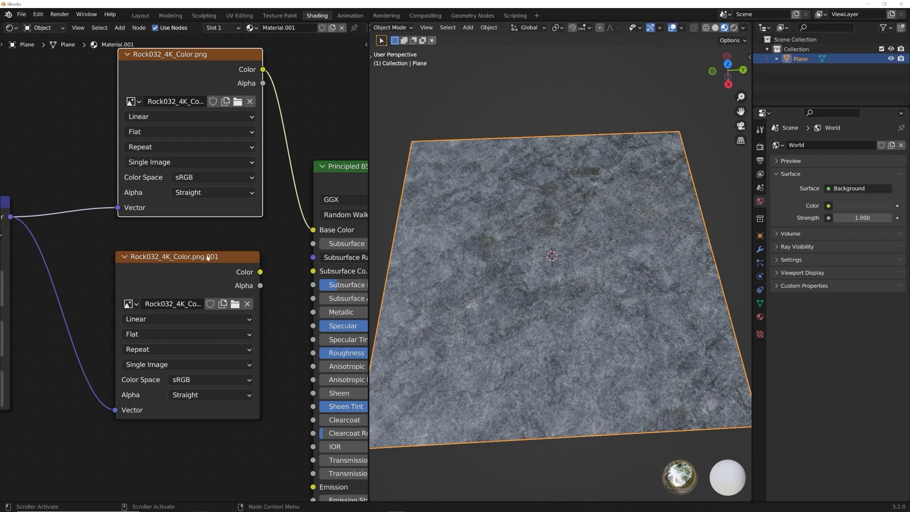
{"action": "left_click", "coordinate": [235, 306]}
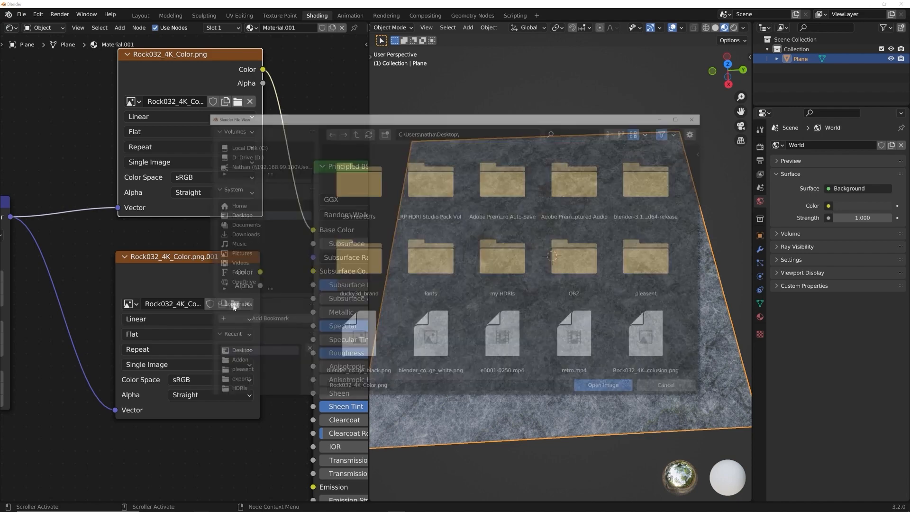
{"action": "scroll", "coordinate": [628, 290], "scroll_direction": "down", "scroll_amount": 3}
{"action": "scroll", "coordinate": [628, 290], "scroll_direction": "down", "scroll_amount": 2}
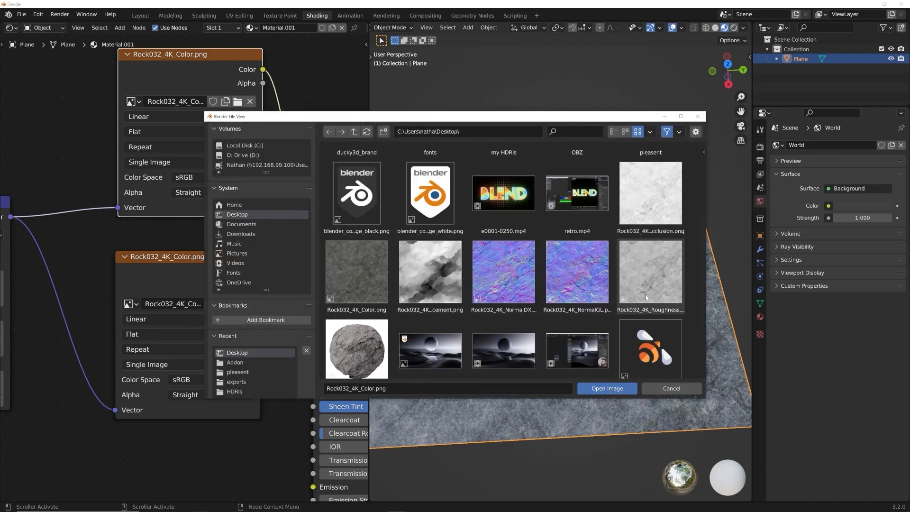
{"action": "double_click", "coordinate": [653, 276]}
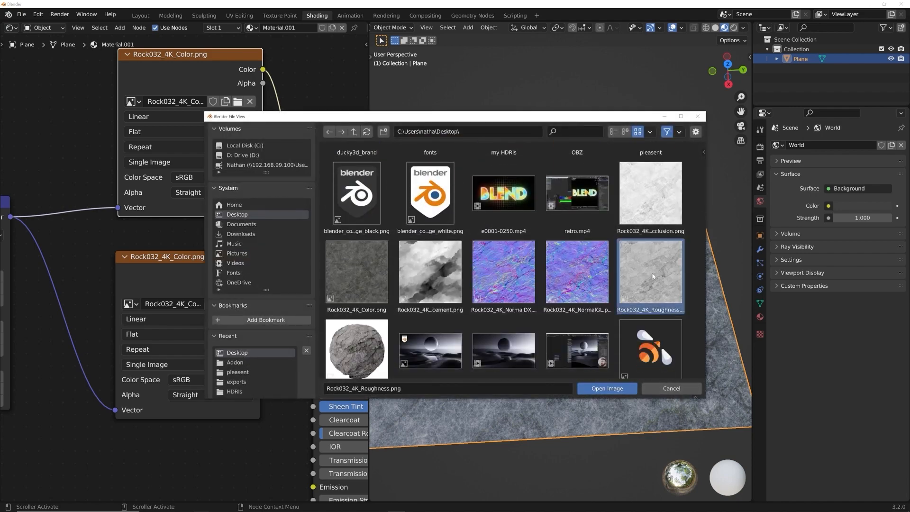
{"action": "middle_click_drag", "start_coordinate": [636, 274], "coordinate": [622, 258]}
{"action": "middle_click_drag", "start_coordinate": [495, 236], "coordinate": [511, 257]}
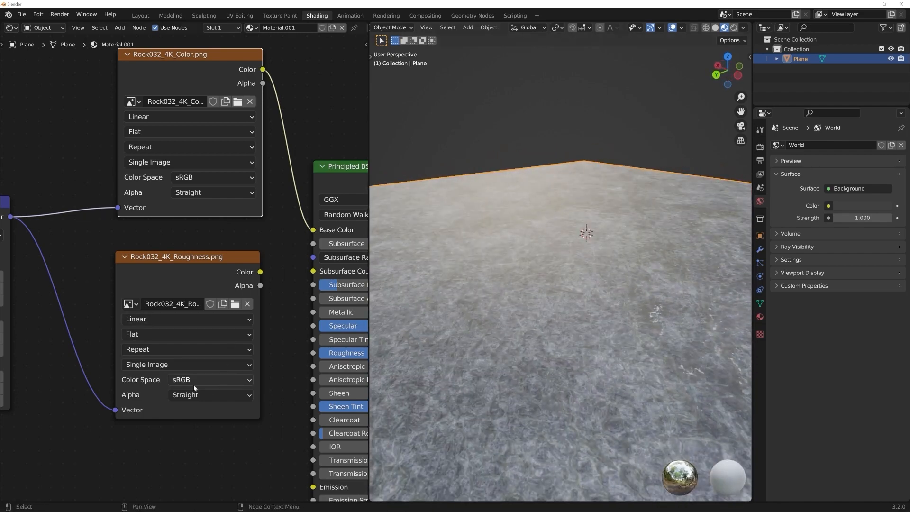
Step: Set the roughness texture's color space to Non-Color and connect its Color output to the Principled BSDF's Roughness input
{"action": "left_click", "coordinate": [205, 381]}
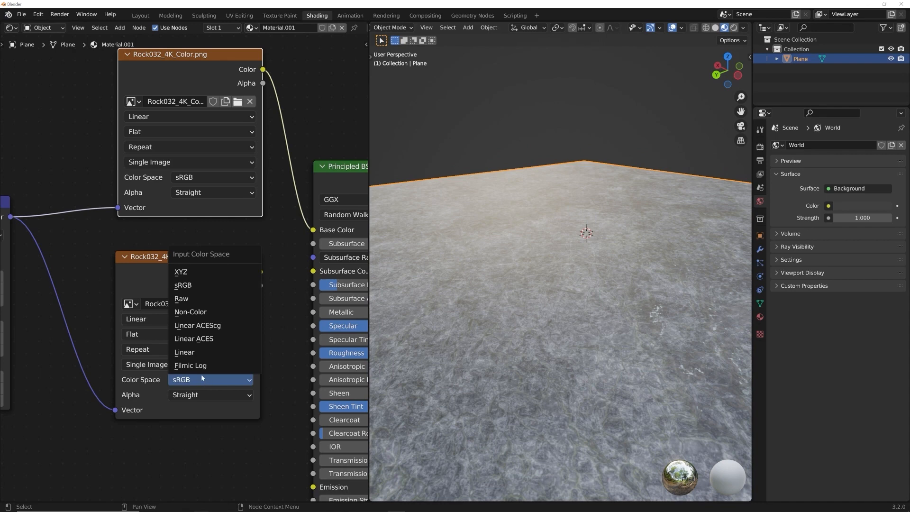
{"action": "left_click", "coordinate": [200, 313]}
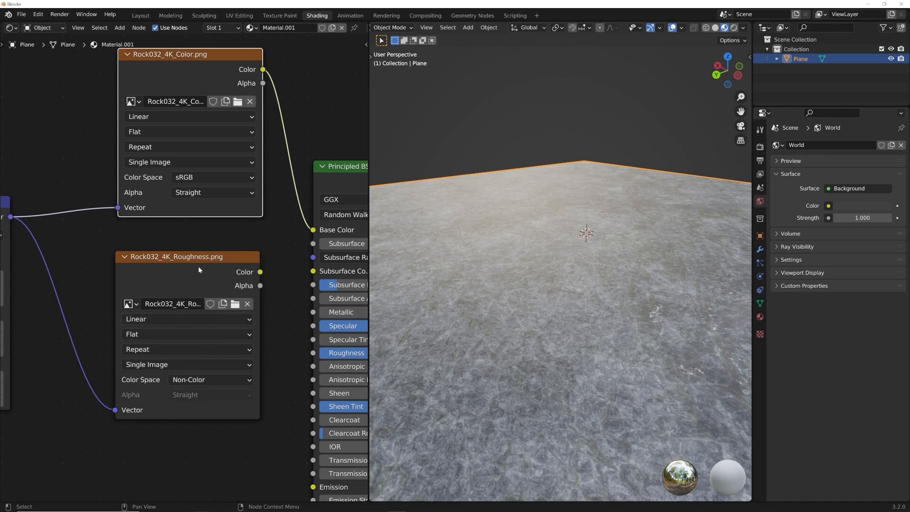
{"action": "left_click_drag", "start_coordinate": [194, 269], "coordinate": [146, 270]}
{"action": "left_click_drag", "start_coordinate": [212, 272], "coordinate": [313, 353]}
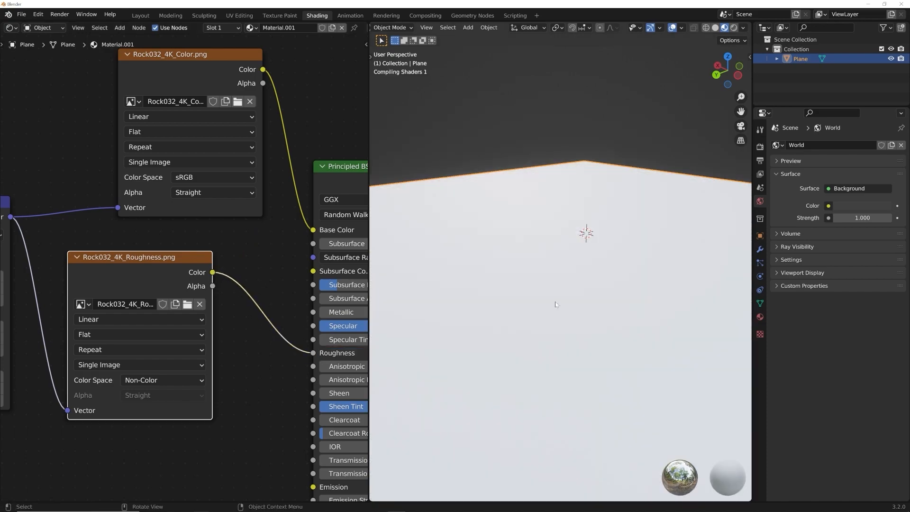
{"action": "middle_click_drag", "start_coordinate": [603, 288], "coordinate": [631, 282]}
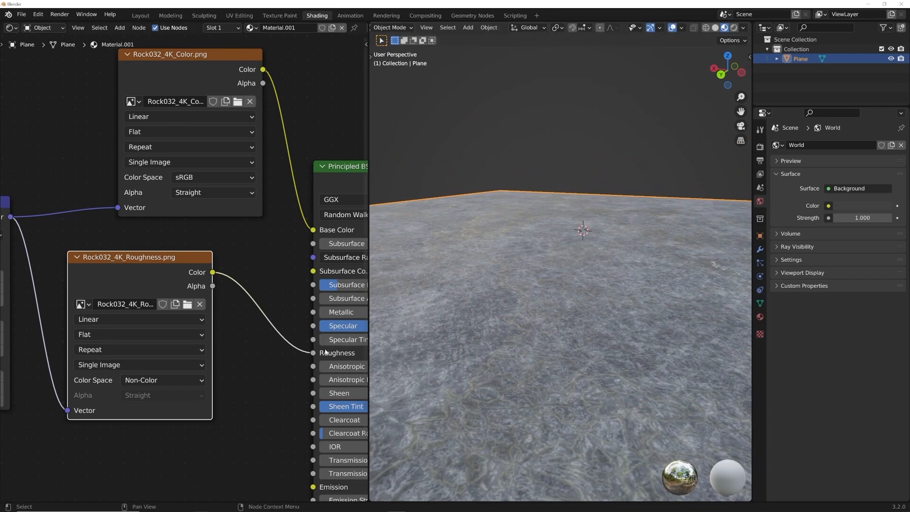
Step: Compare the plane's surface with the roughness map disconnected from the Principled BSDF, and reconnect the map to Roughness
{"action": "left_click_drag", "start_coordinate": [313, 352], "coordinate": [267, 342]}
{"action": "middle_click_drag", "start_coordinate": [649, 307], "coordinate": [610, 309]}
{"action": "middle_click_drag", "start_coordinate": [317, 301], "coordinate": [288, 300]}
{"action": "mouse_move", "coordinate": [344, 356]}
{"action": "left_mouse_down"}
{"action": "mouse_move", "coordinate": [327, 356]}
{"action": "mouse_move", "coordinate": [353, 356]}
{"action": "mouse_move", "coordinate": [300, 354]}
{"action": "mouse_move", "coordinate": [356, 355]}
{"action": "left_mouse_up"}
{"action": "mouse_move", "coordinate": [184, 274]}
{"action": "left_mouse_down"}
{"action": "mouse_move", "coordinate": [244, 256]}
{"action": "mouse_move", "coordinate": [283, 353]}
{"action": "left_mouse_up"}
{"action": "middle_click_drag", "start_coordinate": [567, 270], "coordinate": [484, 297]}
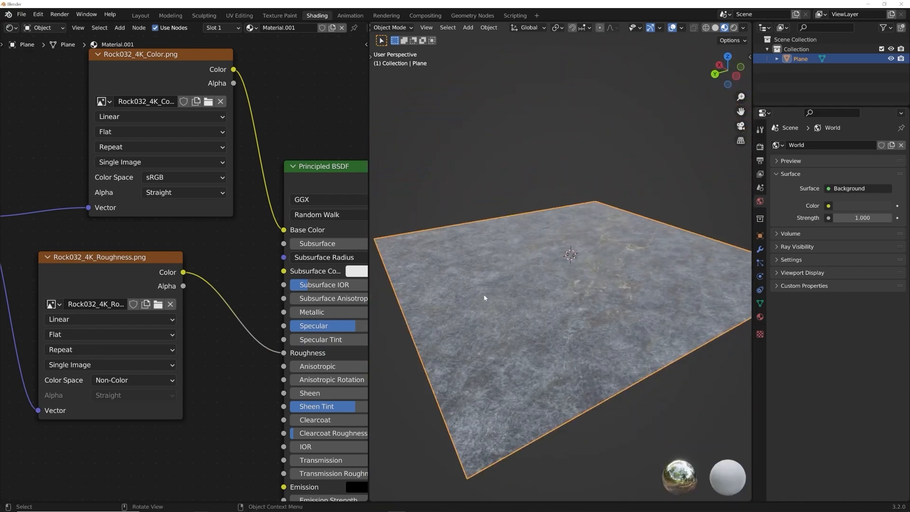
{"action": "middle_click_drag", "start_coordinate": [554, 291], "coordinate": [552, 302]}
Step: Shift the roughness texture node closer to Mapping, duplicate it below, and connect the Mapping vector to the copy
{"action": "scroll", "coordinate": [164, 294], "scroll_direction": "down", "scroll_amount": 4}
{"action": "middle_click_drag", "start_coordinate": [142, 290], "coordinate": [257, 262]}
{"action": "left_click_drag", "start_coordinate": [237, 243], "coordinate": [220, 233]}
{"action": "middle_click_drag", "start_coordinate": [258, 241], "coordinate": [257, 219]}
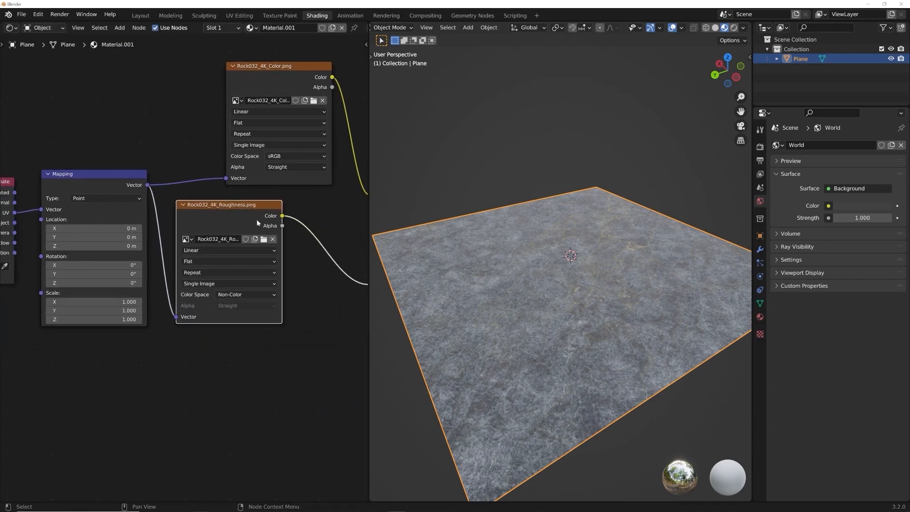
{"action": "scroll", "coordinate": [236, 221], "scroll_direction": "up", "scroll_amount": 1}
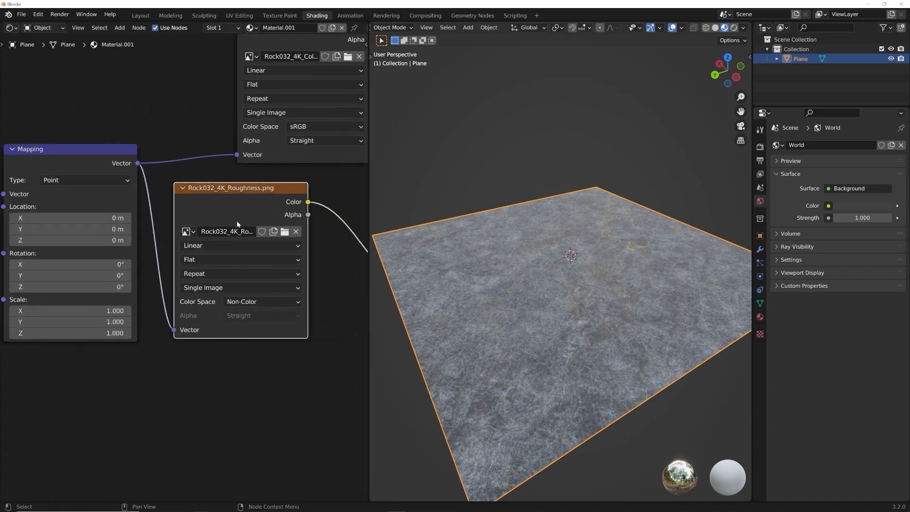
{"action": "key", "text": "shift+d"}
{"action": "left_click", "coordinate": [215, 356]}
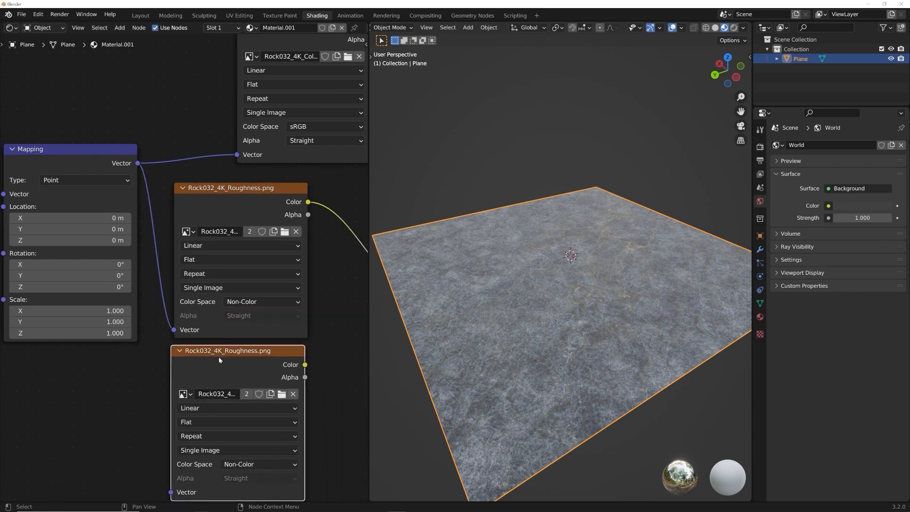
{"action": "middle_click_drag", "start_coordinate": [161, 245], "coordinate": [232, 208]}
{"action": "left_click_drag", "start_coordinate": [209, 126], "coordinate": [242, 455]}
Step: Make the duplicated roughness node's image a single-user copy and load Rock032_4K_NormalDX.png into it
{"action": "middle_click_drag", "start_coordinate": [290, 420], "coordinate": [186, 369]}
{"action": "middle_click_drag", "start_coordinate": [304, 333], "coordinate": [240, 342]}
{"action": "left_click", "coordinate": [150, 314]}
{"action": "left_click", "coordinate": [185, 315]}
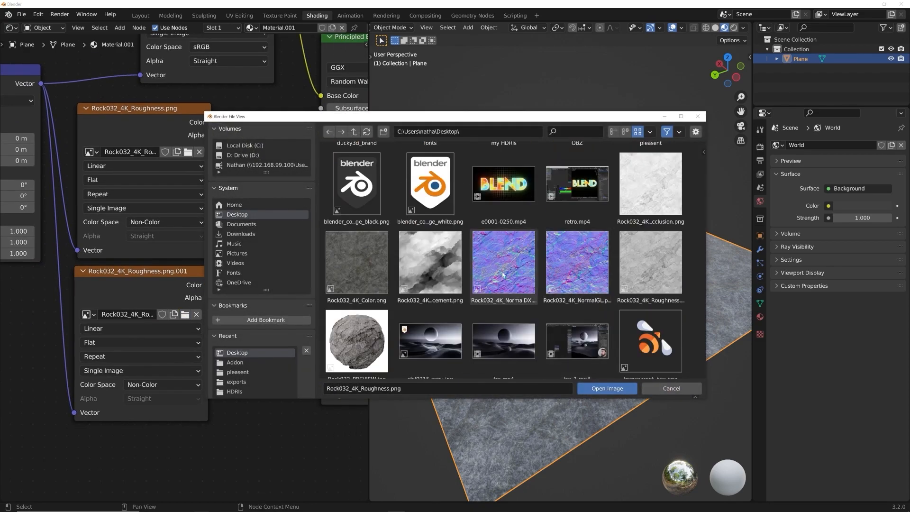
{"action": "double_click", "coordinate": [516, 265]}
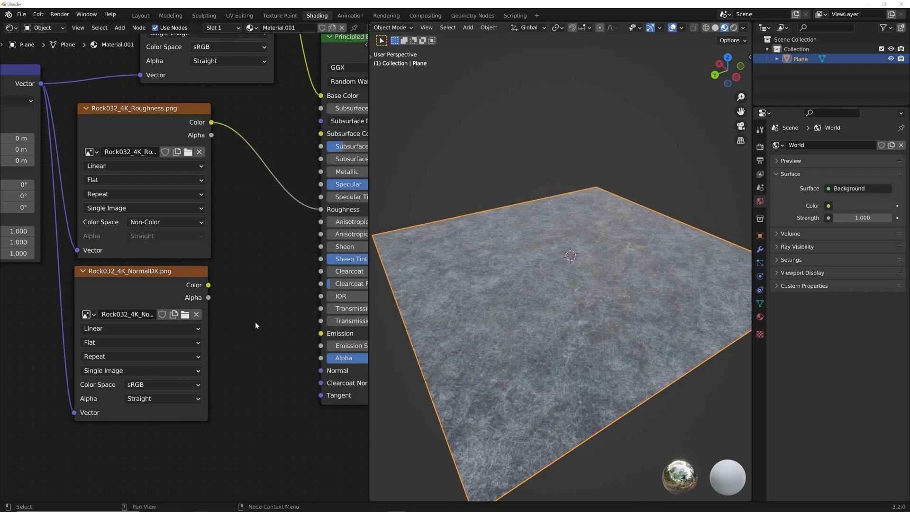
Step: Add a Bump node between the Rock032_4K_NormalDX.png texture and the Principled BSDF, shifting the texture node to make room
{"action": "key", "text": "shift+a"}
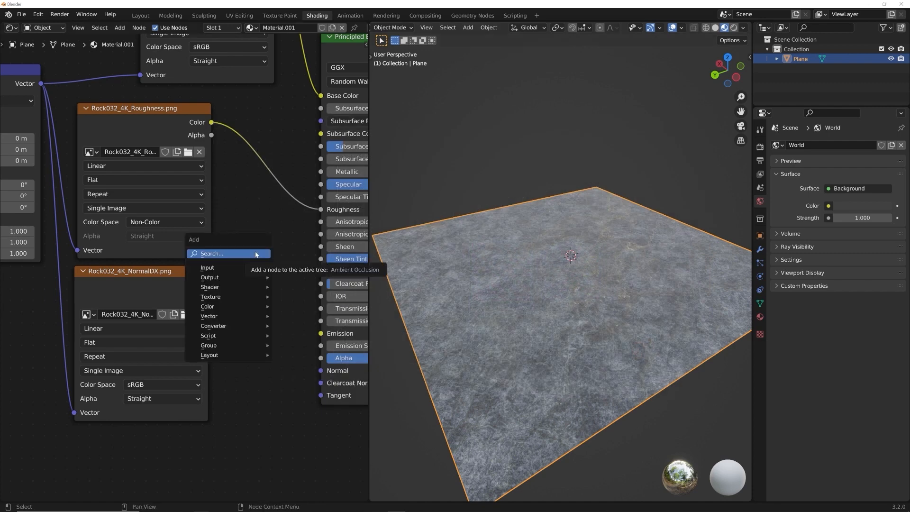
{"action": "left_click", "coordinate": [255, 254]}
{"action": "type", "text": "node"}
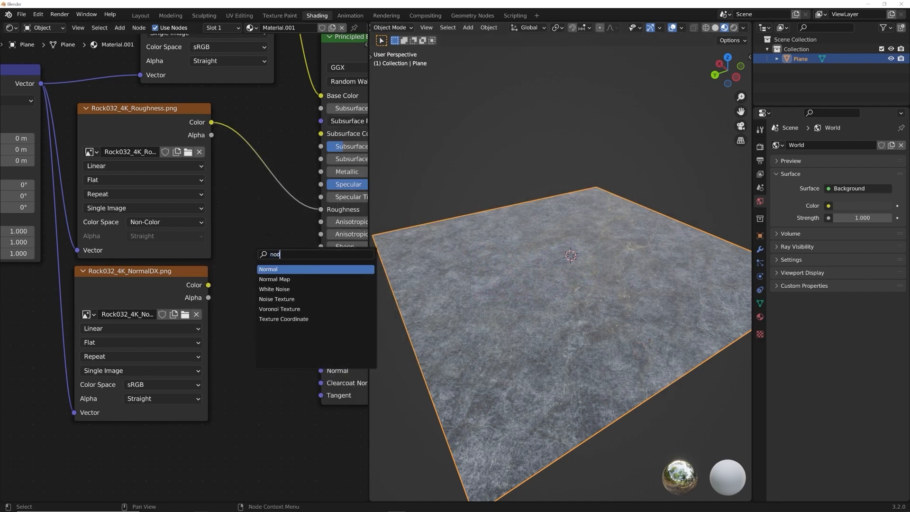
{"action": "key", "text": "BackSpace"}
{"action": "key", "text": "BackSpace"}
{"action": "key", "text": "BackSpace"}
{"action": "key", "text": "BackSpace"}
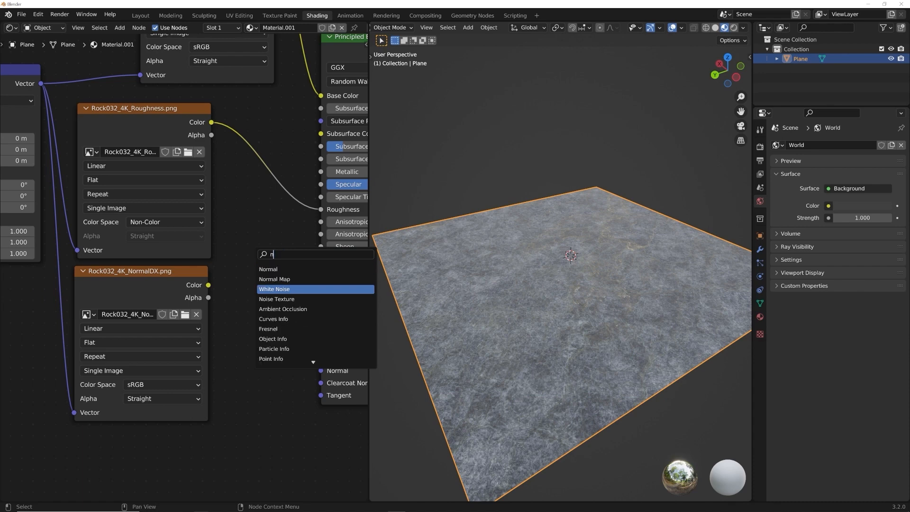
{"action": "type", "text": "bum"}
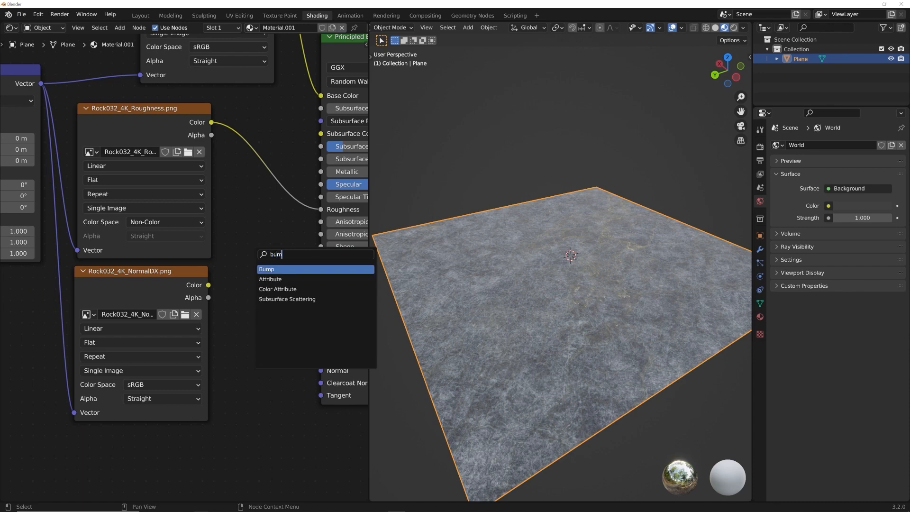
{"action": "key", "text": "Return"}
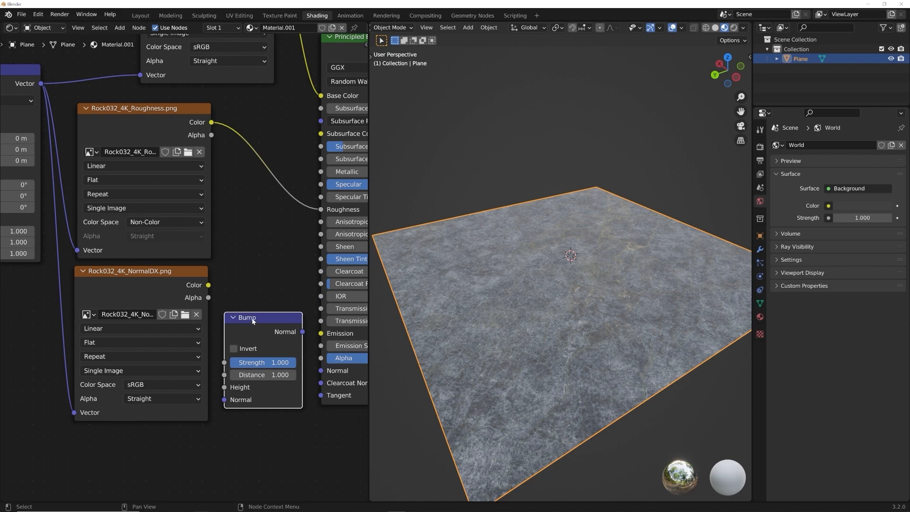
{"action": "middle_click_drag", "start_coordinate": [248, 269], "coordinate": [271, 224]}
{"action": "left_click_drag", "start_coordinate": [235, 233], "coordinate": [189, 236]}
{"action": "left_click_drag", "start_coordinate": [282, 274], "coordinate": [265, 272]}
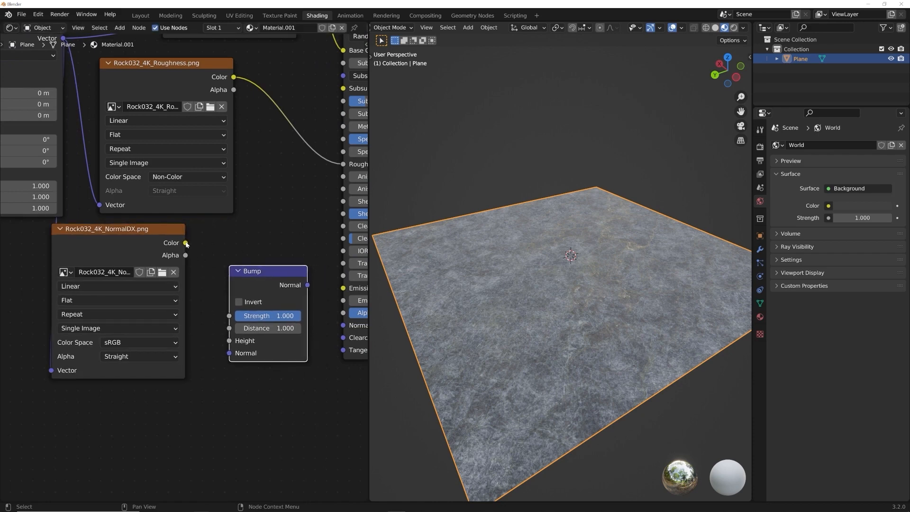
Step: Connect the NormalDX texture's Color to the Bump node's Height, and the Bump's Normal output to the Principled BSDF's Normal
{"action": "left_click_drag", "start_coordinate": [185, 243], "coordinate": [192, 291]}
{"action": "left_click", "coordinate": [129, 342]}
{"action": "left_click_drag", "start_coordinate": [184, 244], "coordinate": [229, 341]}
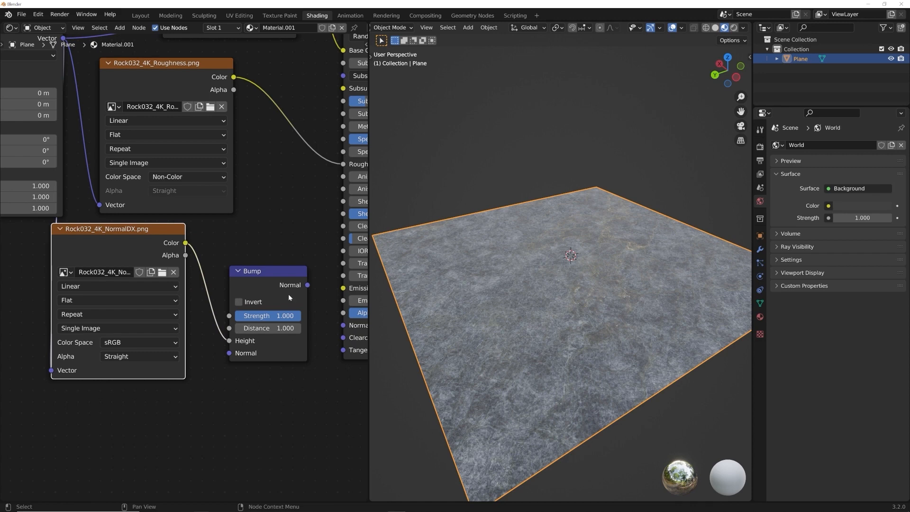
{"action": "left_click_drag", "start_coordinate": [308, 284], "coordinate": [313, 231]}
{"action": "middle_click_drag", "start_coordinate": [289, 245], "coordinate": [175, 246]}
{"action": "mouse_move", "coordinate": [194, 286]}
{"action": "left_mouse_down"}
{"action": "mouse_move", "coordinate": [211, 322]}
{"action": "mouse_move", "coordinate": [229, 327]}
{"action": "left_mouse_up"}
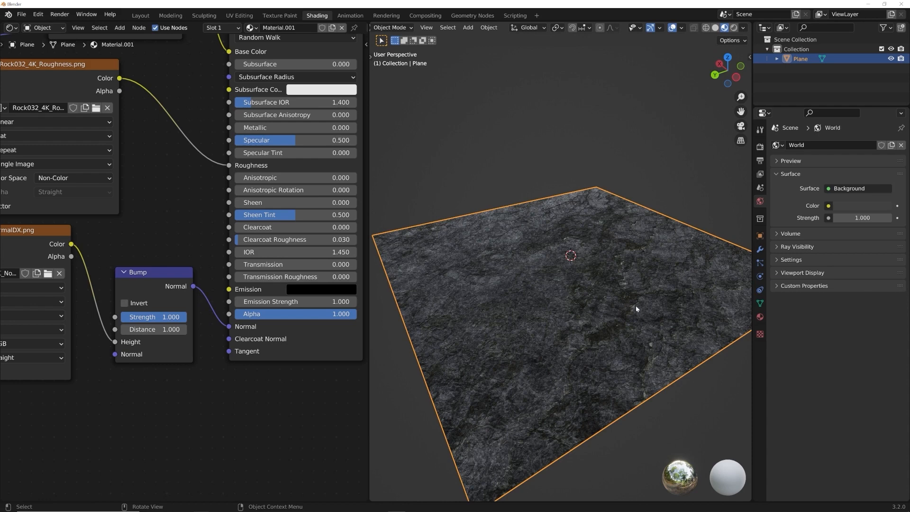
Step: Set the Bump node's Distance to 0.1 and reduce its Strength to about 0.533
{"action": "middle_click_drag", "start_coordinate": [632, 309], "coordinate": [593, 280]}
{"action": "scroll", "coordinate": [183, 266], "scroll_direction": "up", "scroll_amount": 1}
{"action": "double_click", "coordinate": [152, 329]}
{"action": "type", "text": "0.1"}
{"action": "key", "text": "Return"}
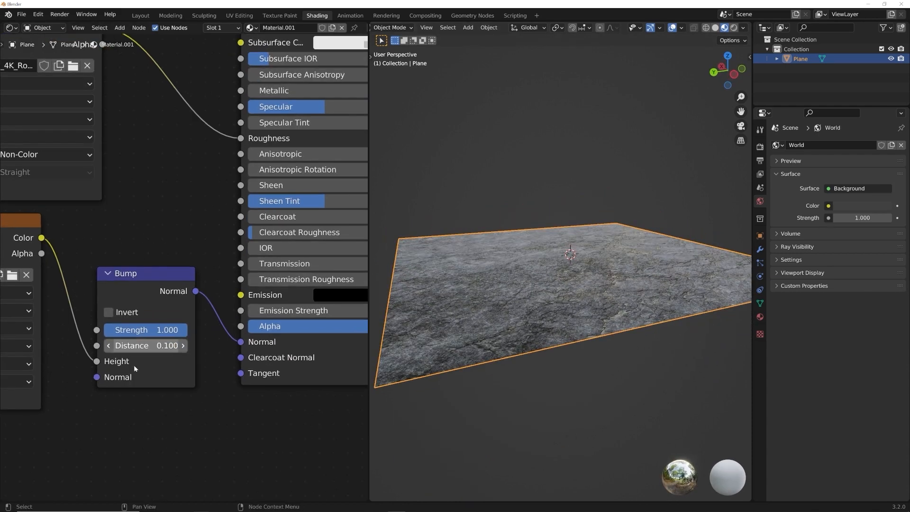
{"action": "left_click_drag", "start_coordinate": [171, 329], "coordinate": [154, 330]}
{"action": "middle_click_drag", "start_coordinate": [574, 283], "coordinate": [622, 307]}
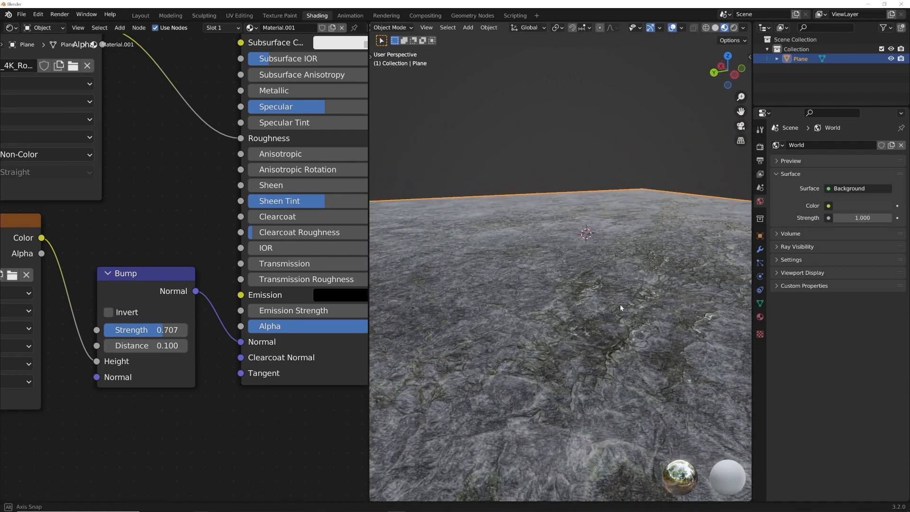
{"action": "mouse_move", "coordinate": [173, 334]}
{"action": "left_mouse_down"}
{"action": "mouse_move", "coordinate": [140, 334]}
{"action": "mouse_move", "coordinate": [166, 334]}
{"action": "left_mouse_up"}
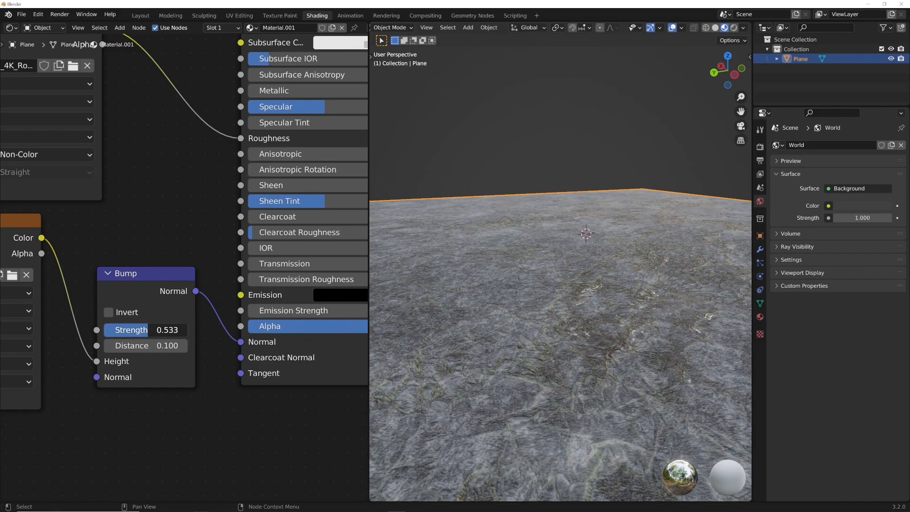
Step: Examine the bump-mapped rock surface of the plane from several angles and distances
{"action": "middle_click_drag", "start_coordinate": [612, 341], "coordinate": [612, 382]}
{"action": "scroll", "coordinate": [612, 374], "scroll_direction": "down", "scroll_amount": 6}
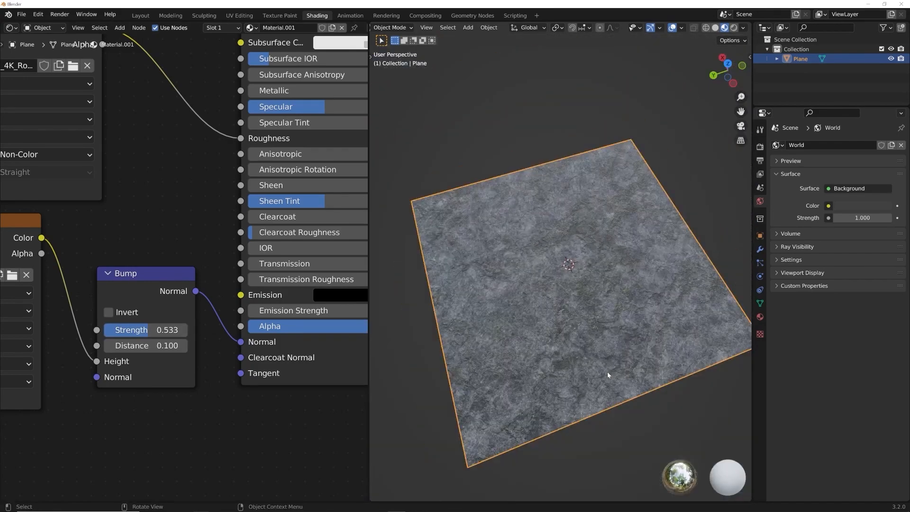
{"action": "middle_click_drag", "start_coordinate": [599, 371], "coordinate": [590, 340]}
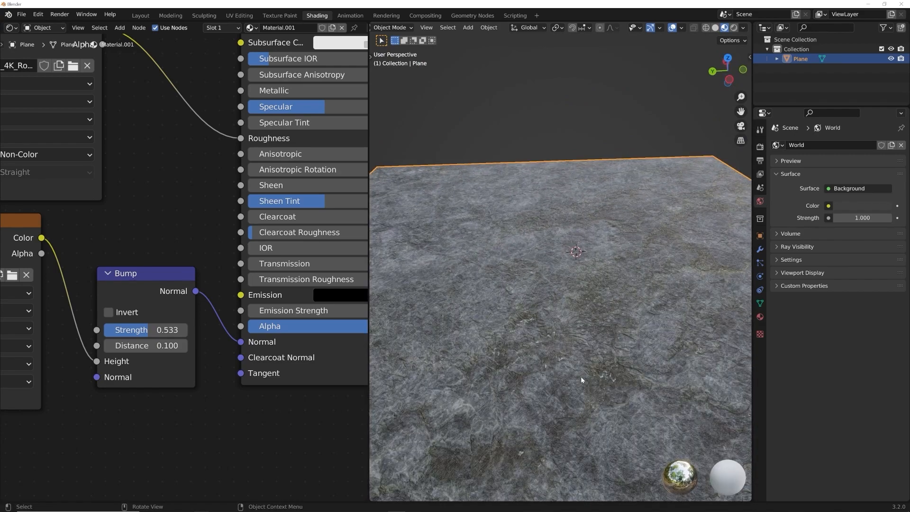
{"action": "middle_click_drag", "start_coordinate": [566, 369], "coordinate": [551, 331]}
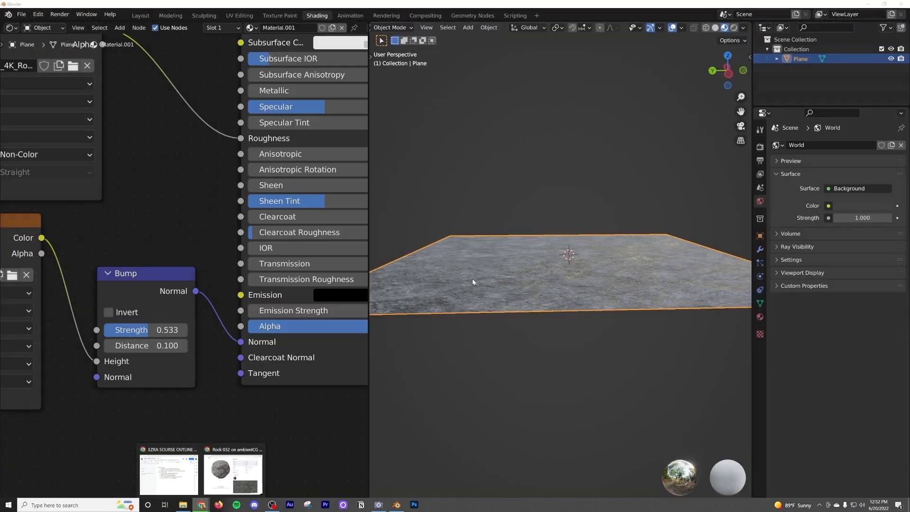
{"action": "middle_click_drag", "start_coordinate": [572, 258], "coordinate": [477, 340]}
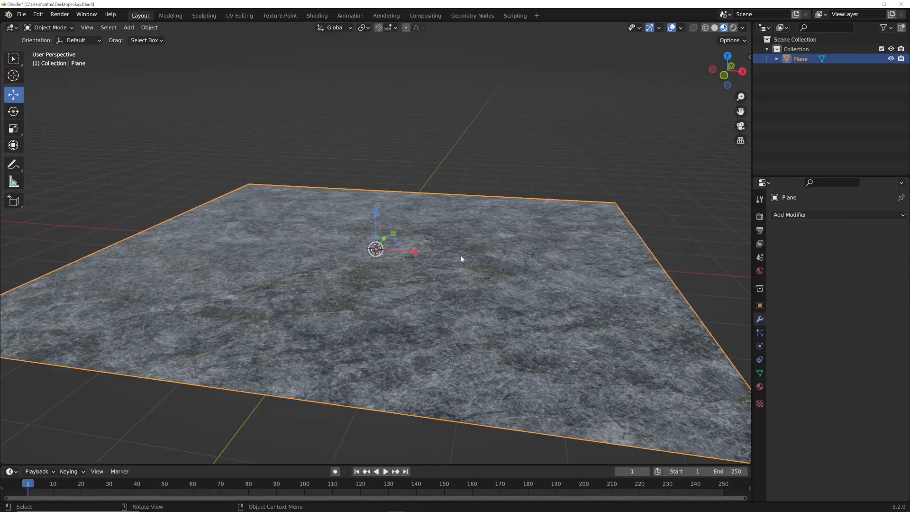
{"action": "mouse_move", "coordinate": [460, 255]}
{"action": "middle_mouse_down"}
{"action": "mouse_move", "coordinate": [442, 288]}
{"action": "mouse_move", "coordinate": [468, 262]}
{"action": "middle_mouse_up"}
{"action": "scroll", "coordinate": [442, 288], "scroll_direction": "down", "scroll_amount": 5}
{"action": "scroll", "coordinate": [431, 294], "scroll_direction": "up", "scroll_amount": 10}
{"action": "scroll", "coordinate": [467, 263], "scroll_direction": "down", "scroll_amount": 5}
{"action": "scroll", "coordinate": [455, 264], "scroll_direction": "up", "scroll_amount": 3}
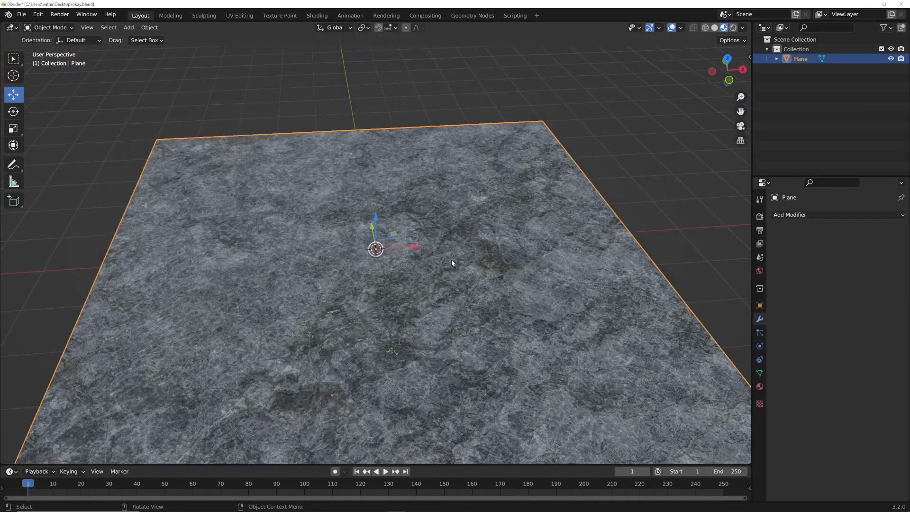
{"action": "scroll", "coordinate": [469, 246], "scroll_direction": "down", "scroll_amount": 4}
{"action": "middle_click_drag", "start_coordinate": [469, 246], "coordinate": [419, 292]}
{"action": "scroll", "coordinate": [417, 281], "scroll_direction": "up", "scroll_amount": 2}
{"action": "scroll", "coordinate": [419, 292], "scroll_direction": "up", "scroll_amount": 2}
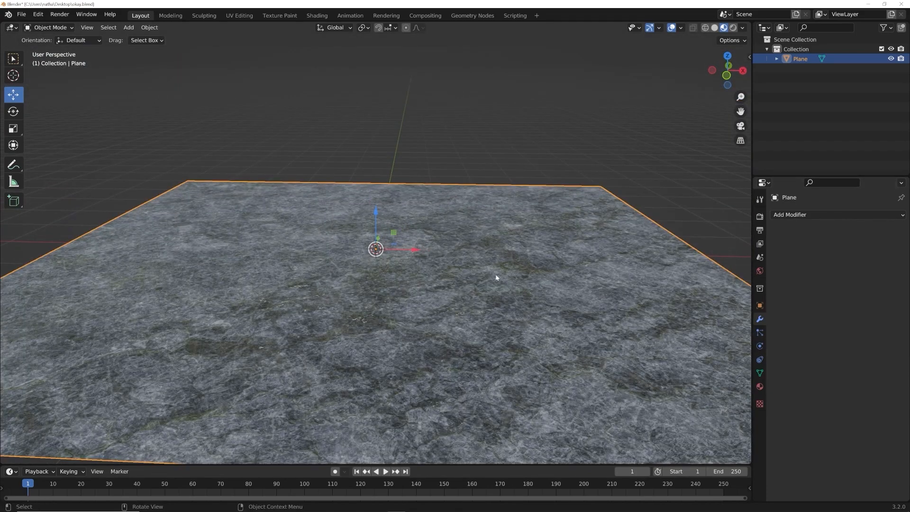
Step: Add a Displace modifier to the plane
{"action": "scroll", "coordinate": [496, 277], "scroll_direction": "down", "scroll_amount": 4}
{"action": "middle_click_drag", "start_coordinate": [544, 249], "coordinate": [738, 315]}
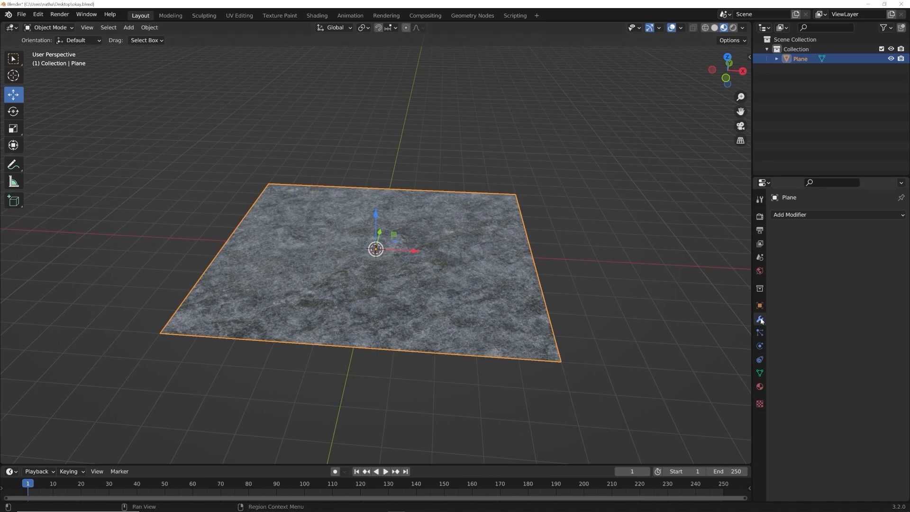
{"action": "scroll", "coordinate": [541, 295], "scroll_direction": "up", "scroll_amount": 3}
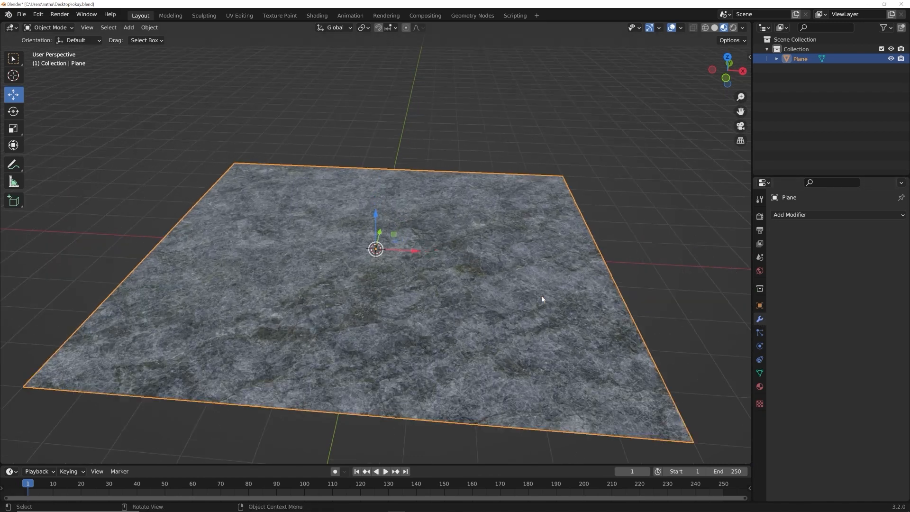
{"action": "left_click", "coordinate": [819, 214]}
{"action": "left_click", "coordinate": [819, 214]}
{"action": "left_click", "coordinate": [805, 215]}
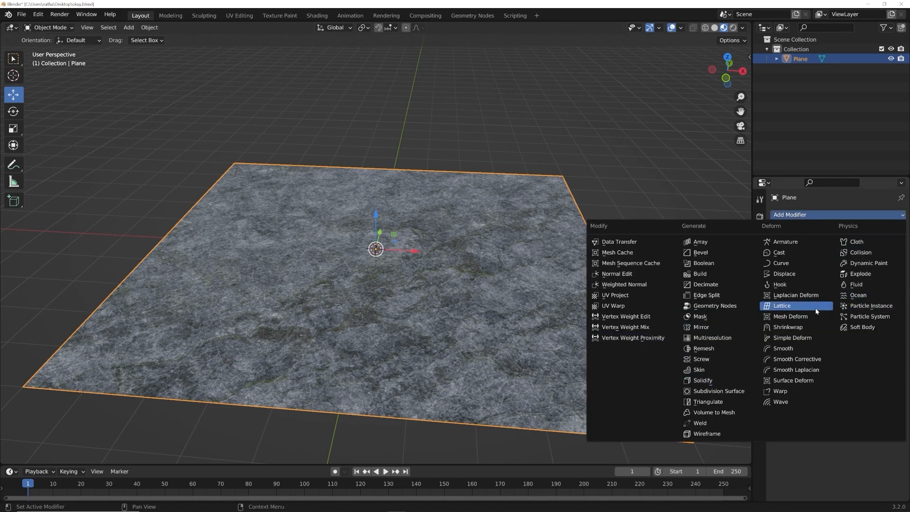
{"action": "left_click", "coordinate": [786, 274]}
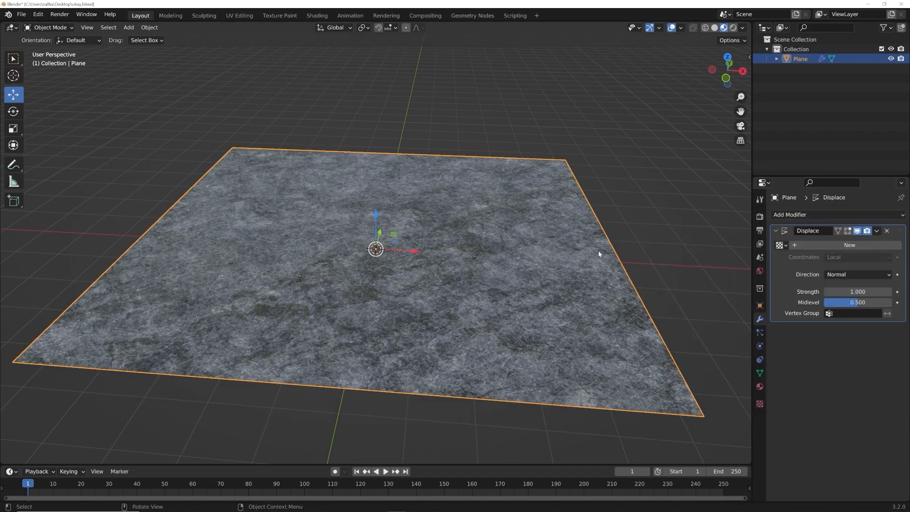
Step: Create a new image texture for the Displace modifier and load Rock032_4K_Displacement.png into it
{"action": "mouse_move", "coordinate": [535, 275]}
{"action": "middle_mouse_down"}
{"action": "mouse_move", "coordinate": [536, 242]}
{"action": "mouse_move", "coordinate": [539, 274]}
{"action": "middle_mouse_up"}
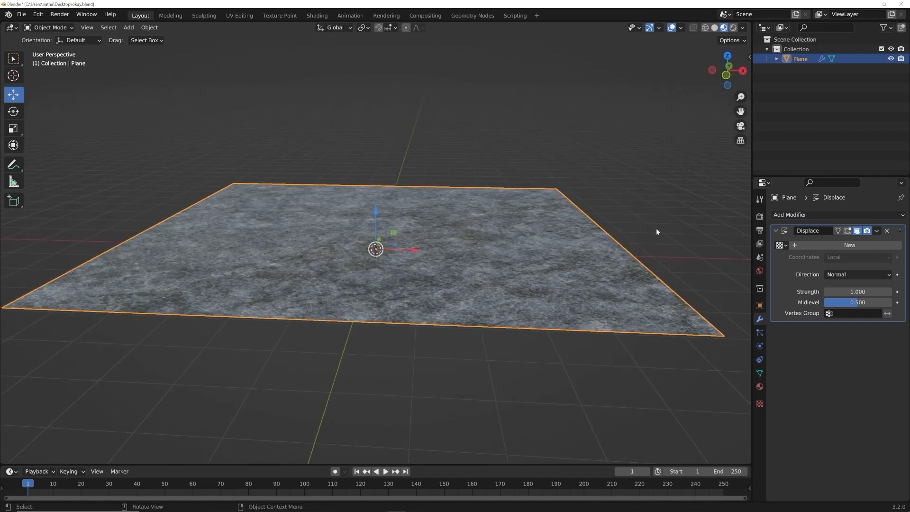
{"action": "left_click", "coordinate": [859, 247]}
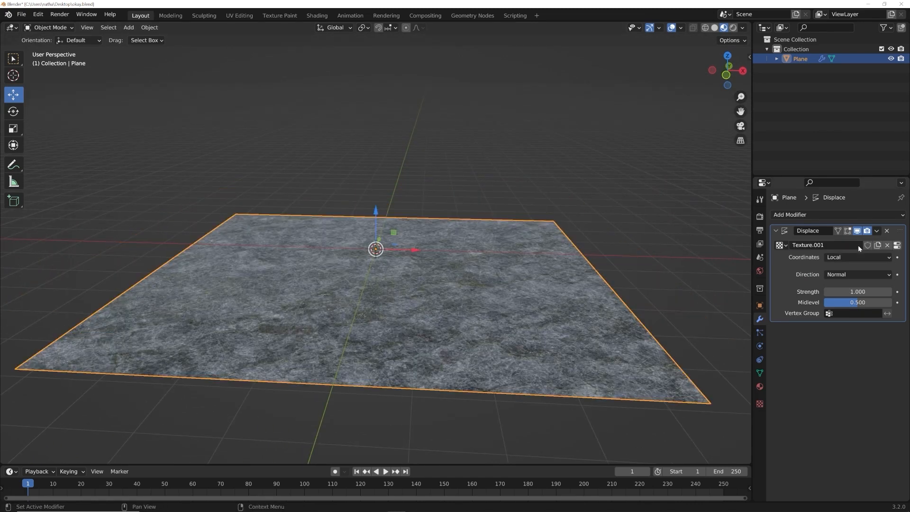
{"action": "left_click", "coordinate": [897, 245]}
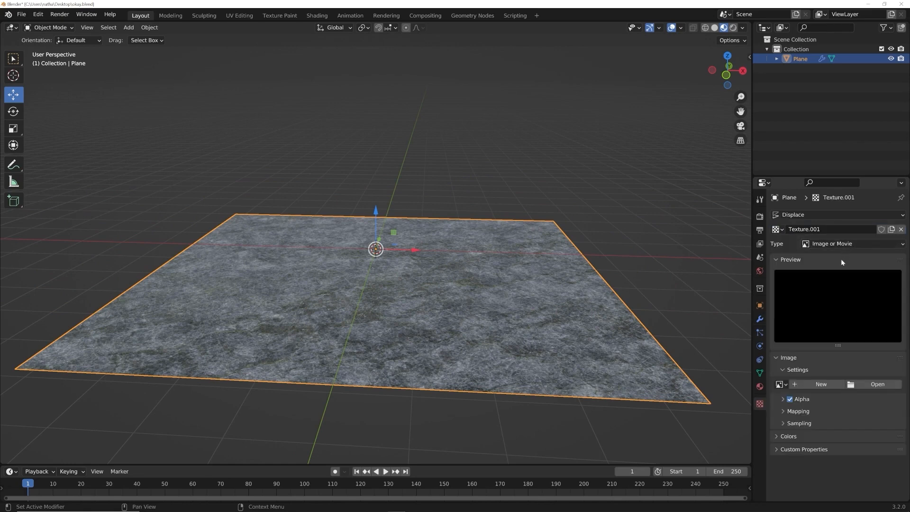
{"action": "left_click", "coordinate": [865, 384]}
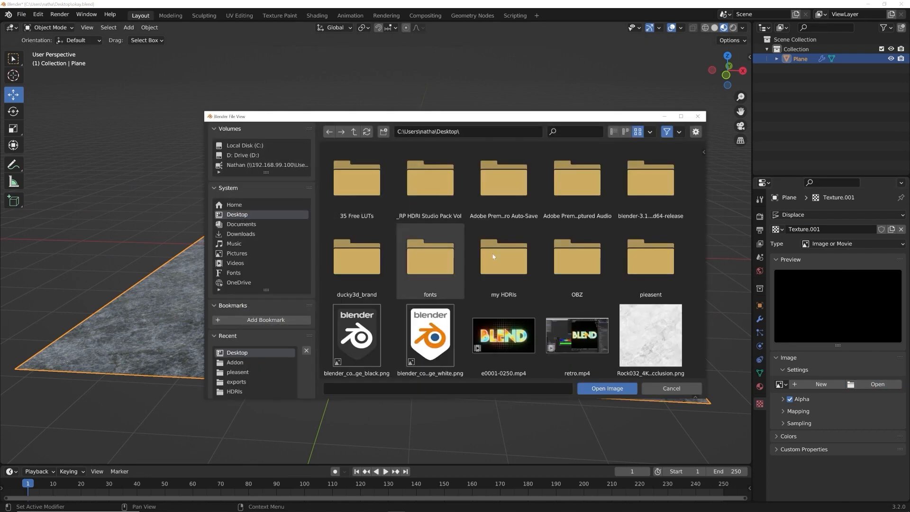
{"action": "scroll", "coordinate": [563, 268], "scroll_direction": "down", "scroll_amount": 3}
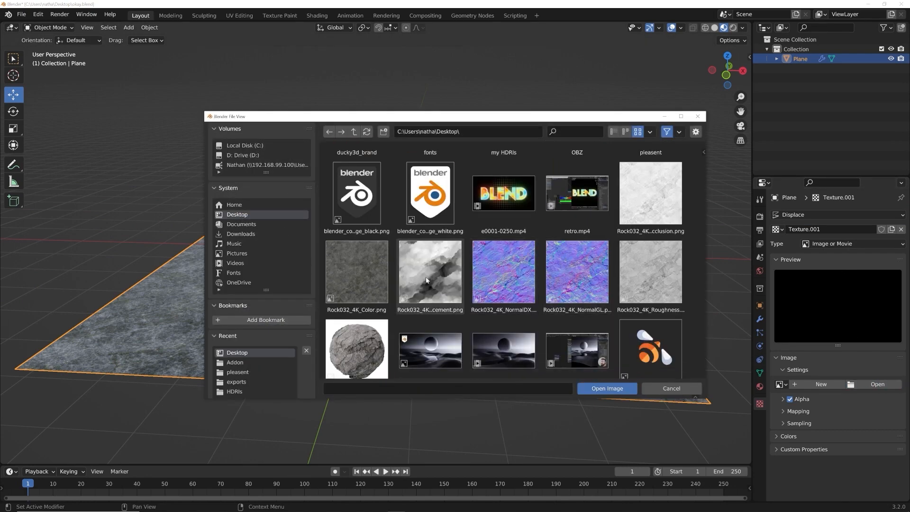
{"action": "double_click", "coordinate": [427, 280]}
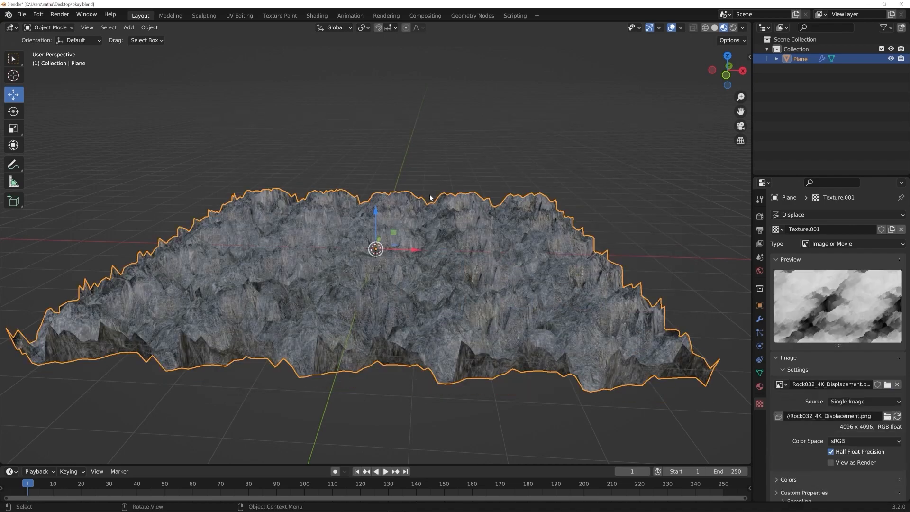
Step: Inspect the displaced plane from above and in the Shading workspace, bringing the Texture Coordinate and Mapping nodes into view
{"action": "middle_click_drag", "start_coordinate": [428, 188], "coordinate": [422, 257]}
{"action": "scroll", "coordinate": [422, 258], "scroll_direction": "down", "scroll_amount": 5}
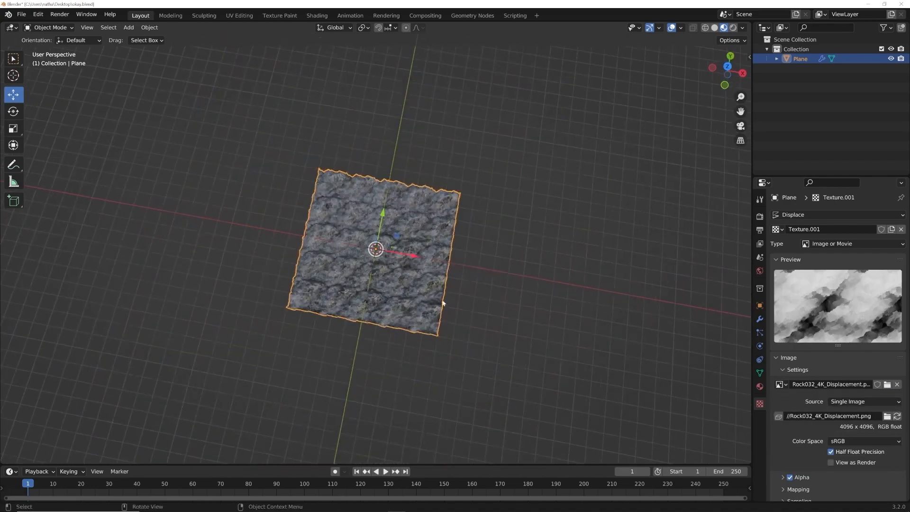
{"action": "scroll", "coordinate": [450, 302], "scroll_direction": "up", "scroll_amount": 7}
{"action": "middle_click_drag", "start_coordinate": [451, 303], "coordinate": [396, 223]}
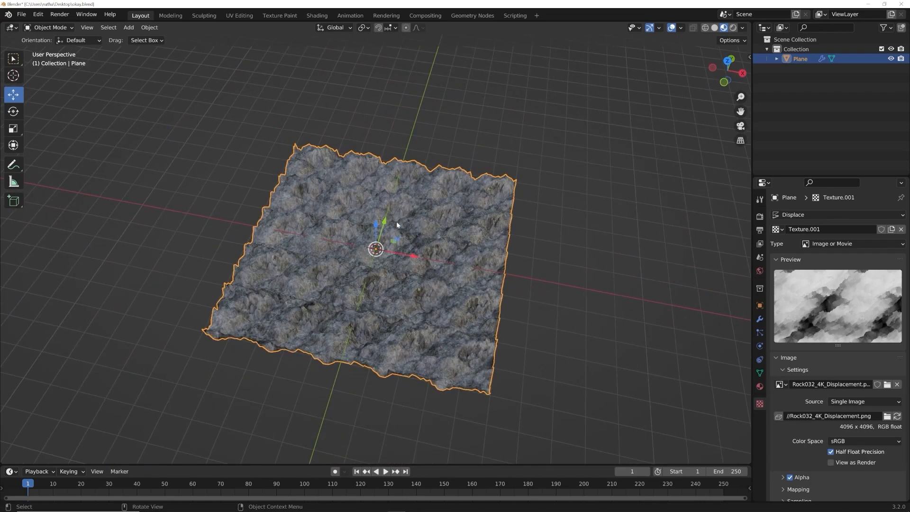
{"action": "left_click", "coordinate": [316, 15]}
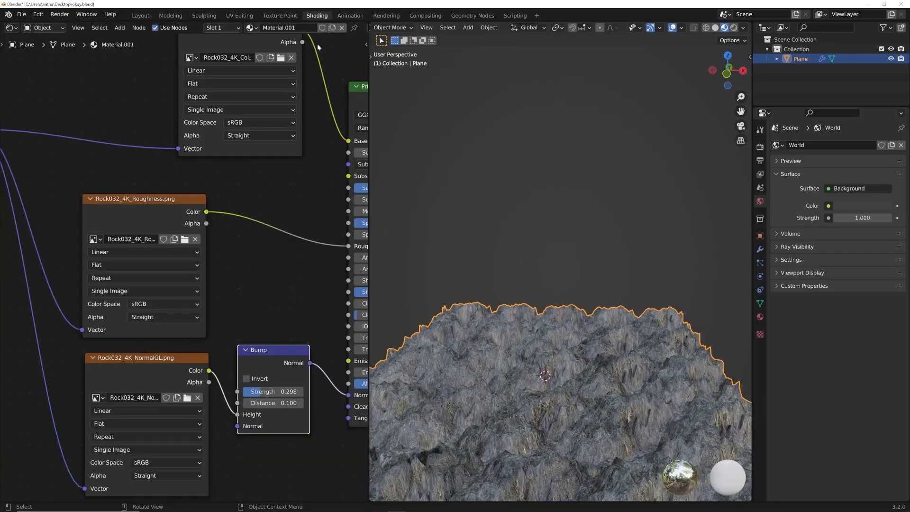
{"action": "scroll", "coordinate": [544, 348], "scroll_direction": "up", "scroll_amount": 4}
{"action": "key", "text": "KP_Decimal"}
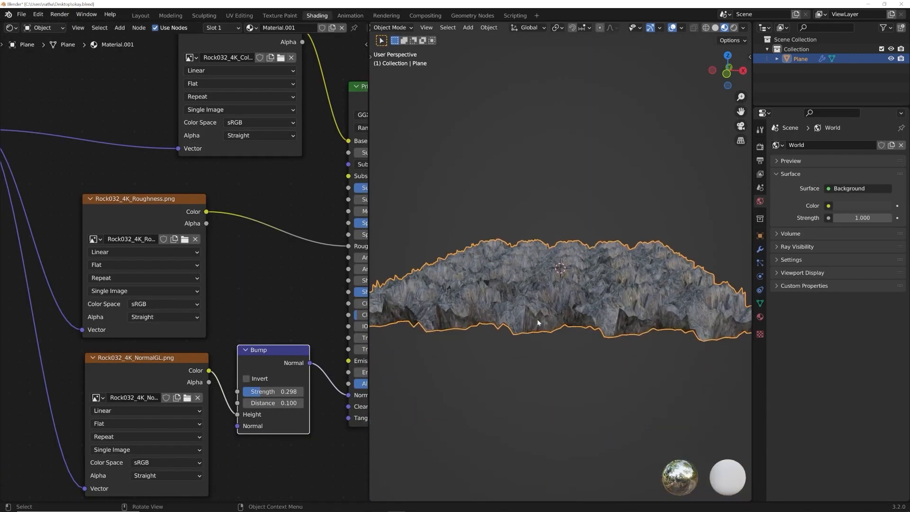
{"action": "middle_click_drag", "start_coordinate": [582, 286], "coordinate": [581, 322]}
{"action": "scroll", "coordinate": [60, 313], "scroll_direction": "down", "scroll_amount": 2}
{"action": "middle_click_drag", "start_coordinate": [60, 313], "coordinate": [241, 335]}
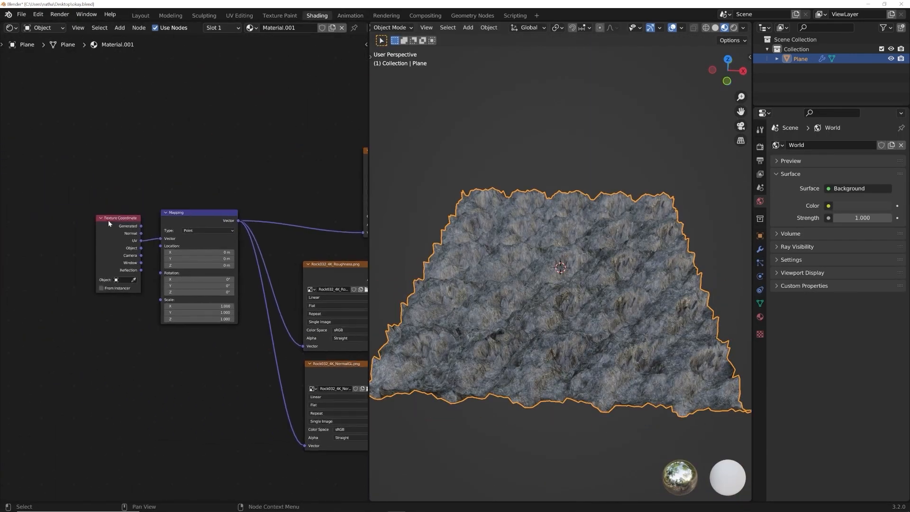
Step: Reposition the Texture Coordinate node beside the Mapping node and inspect how the texture follows the displaced surface
{"action": "left_click_drag", "start_coordinate": [112, 219], "coordinate": [40, 230]}
{"action": "scroll", "coordinate": [76, 256], "scroll_direction": "up", "scroll_amount": 3}
{"action": "middle_click_drag", "start_coordinate": [118, 269], "coordinate": [176, 269]}
{"action": "left_click_drag", "start_coordinate": [81, 216], "coordinate": [128, 205]}
{"action": "middle_click_drag", "start_coordinate": [340, 243], "coordinate": [161, 246]}
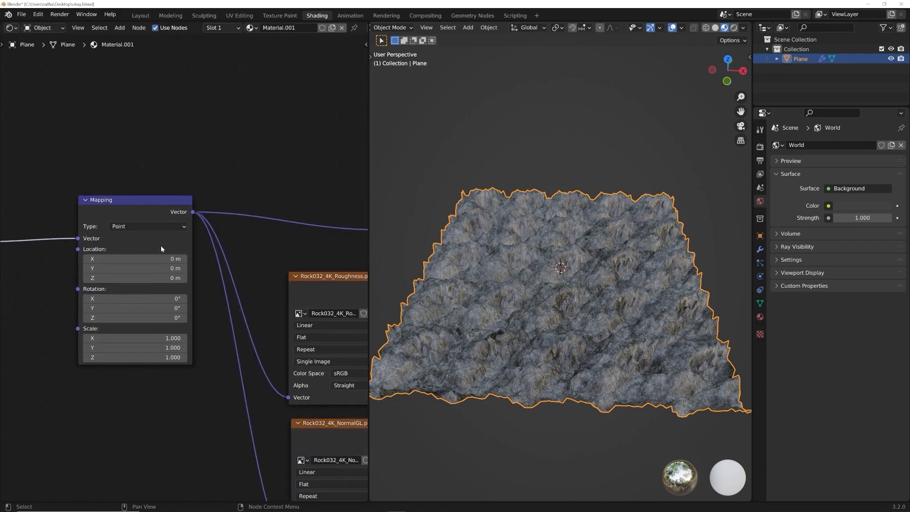
{"action": "middle_click_drag", "start_coordinate": [565, 353], "coordinate": [647, 361]}
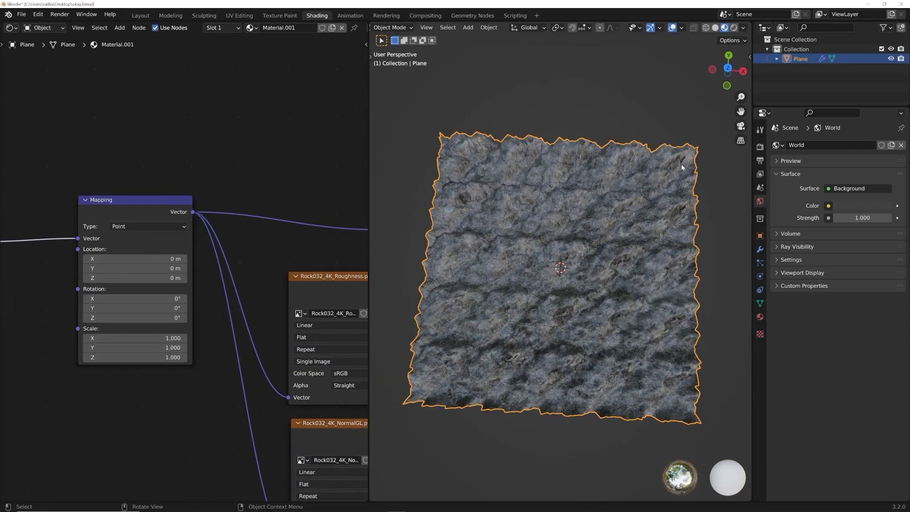
{"action": "scroll", "coordinate": [631, 363], "scroll_direction": "up", "scroll_amount": 3}
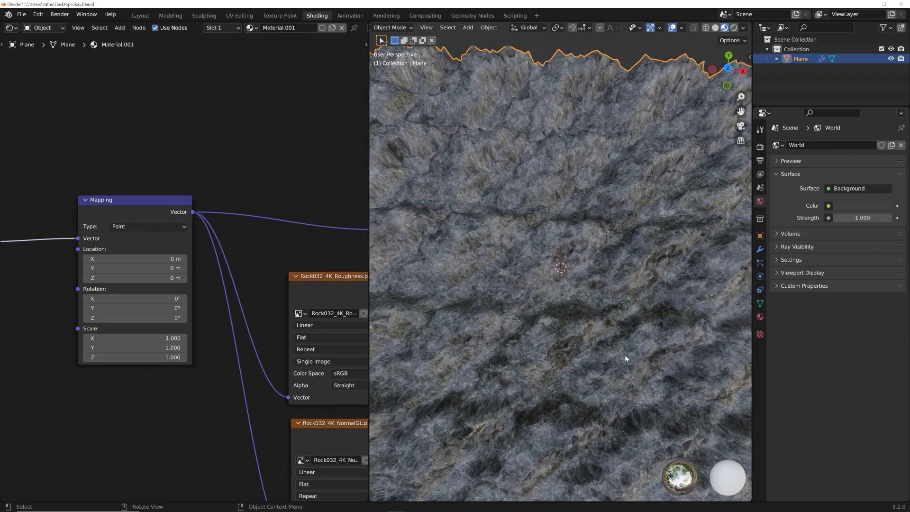
Step: Return to the Layout workspace and set the Displace modifier's texture coordinates to UV
{"action": "middle_click_drag", "start_coordinate": [625, 355], "coordinate": [618, 291]}
{"action": "left_click", "coordinate": [759, 249]}
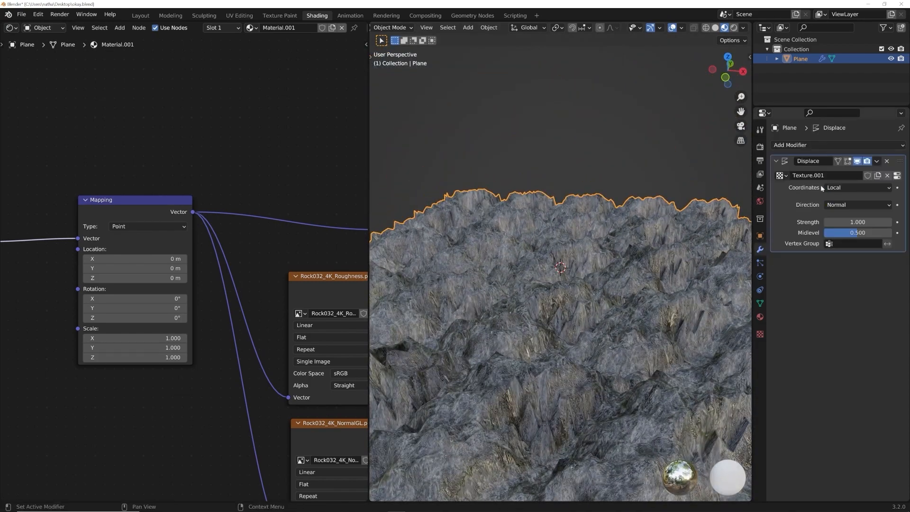
{"action": "left_click", "coordinate": [138, 16]}
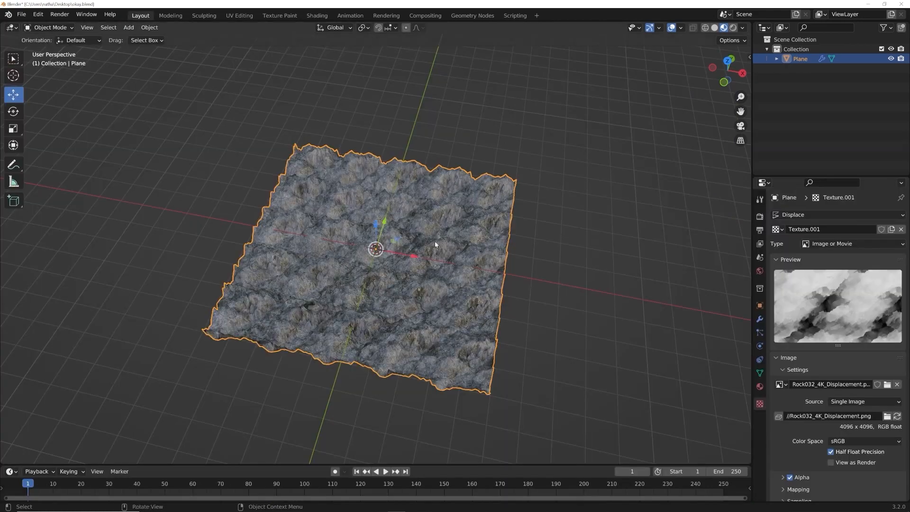
{"action": "scroll", "coordinate": [434, 240], "scroll_direction": "up", "scroll_amount": 3}
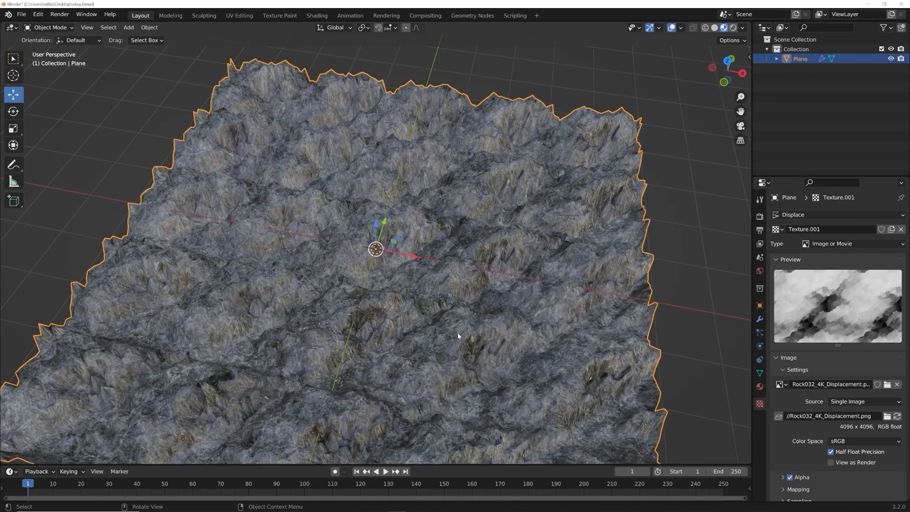
{"action": "left_click", "coordinate": [760, 318]}
{"action": "middle_click_drag", "start_coordinate": [466, 315], "coordinate": [484, 263]}
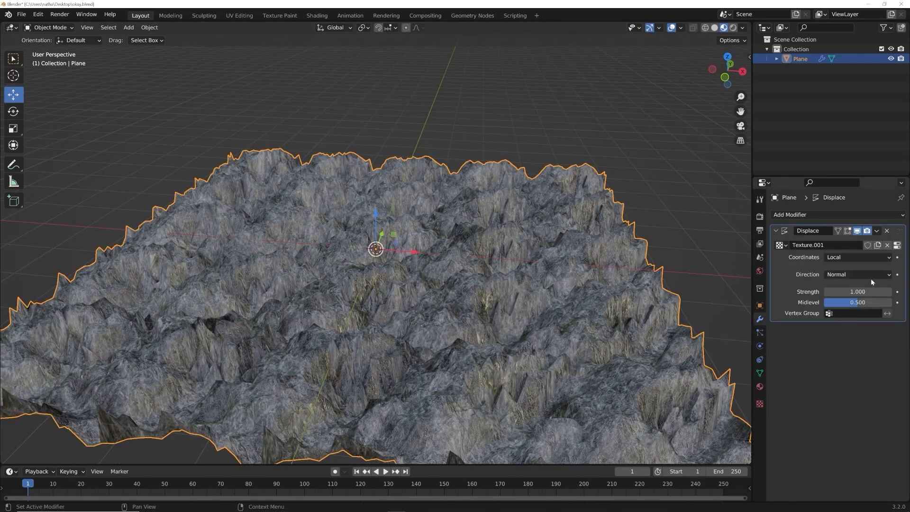
{"action": "left_click", "coordinate": [854, 257]}
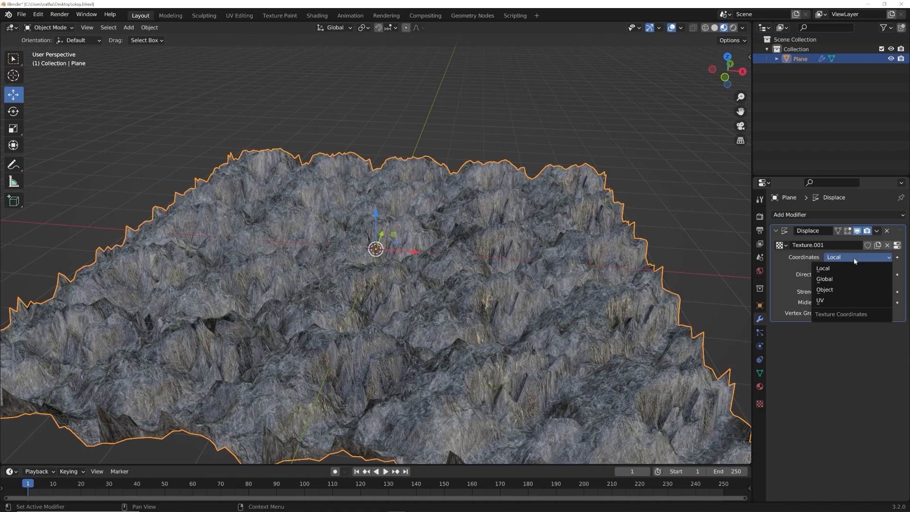
{"action": "left_click", "coordinate": [824, 302]}
{"action": "middle_click_drag", "start_coordinate": [485, 272], "coordinate": [491, 217]}
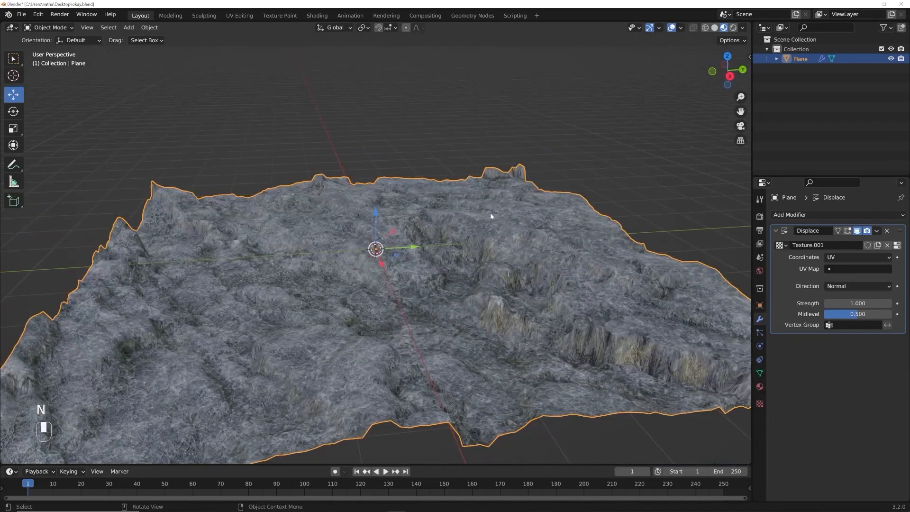
{"action": "scroll", "coordinate": [517, 240], "scroll_direction": "up", "scroll_amount": 3}
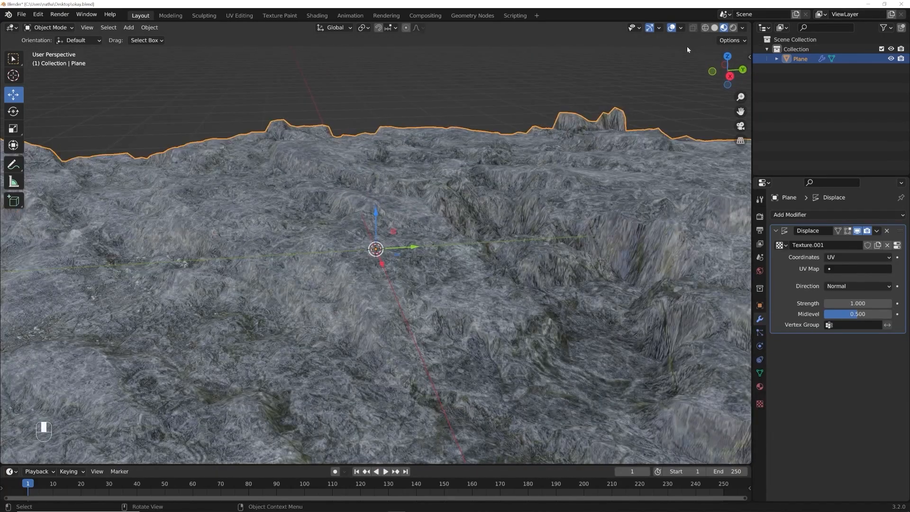
Step: Examine the displaced plane's geometry in solid shading from several angles, checking its mesh in Edit Mode as well
{"action": "left_click", "coordinate": [715, 29]}
{"action": "mouse_move", "coordinate": [527, 186]}
{"action": "middle_mouse_down"}
{"action": "mouse_move", "coordinate": [503, 249]}
{"action": "mouse_move", "coordinate": [460, 234]}
{"action": "mouse_move", "coordinate": [500, 217]}
{"action": "middle_mouse_up"}
{"action": "scroll", "coordinate": [493, 256], "scroll_direction": "down", "scroll_amount": 10}
{"action": "scroll", "coordinate": [461, 234], "scroll_direction": "up", "scroll_amount": 8}
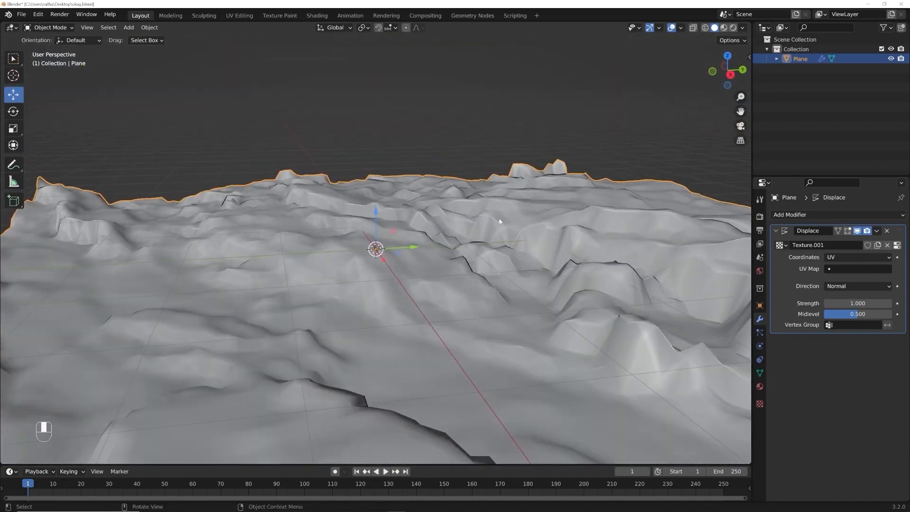
{"action": "key", "text": "Tab"}
{"action": "middle_click_drag", "start_coordinate": [448, 233], "coordinate": [445, 323]}
{"action": "key", "text": "Tab"}
{"action": "scroll", "coordinate": [452, 272], "scroll_direction": "down", "scroll_amount": 6}
{"action": "middle_click_drag", "start_coordinate": [471, 292], "coordinate": [484, 268]}
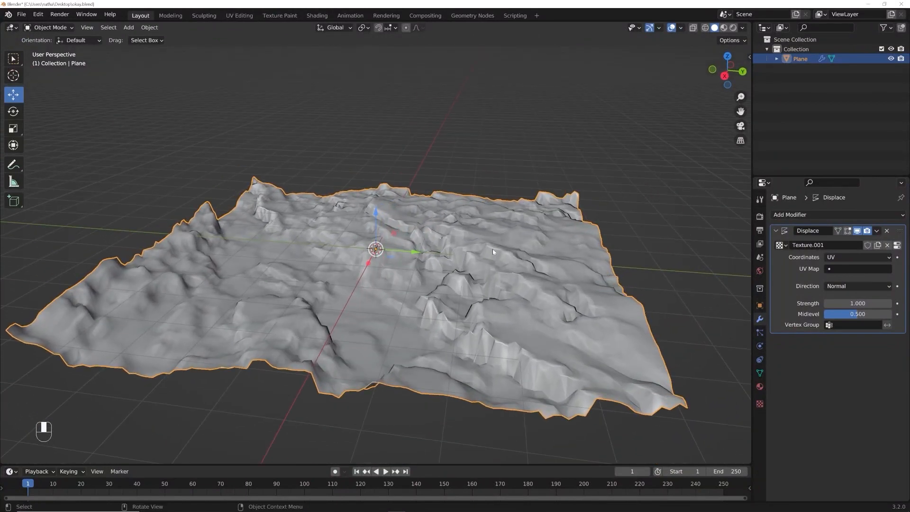
{"action": "left_click", "coordinate": [797, 216]}
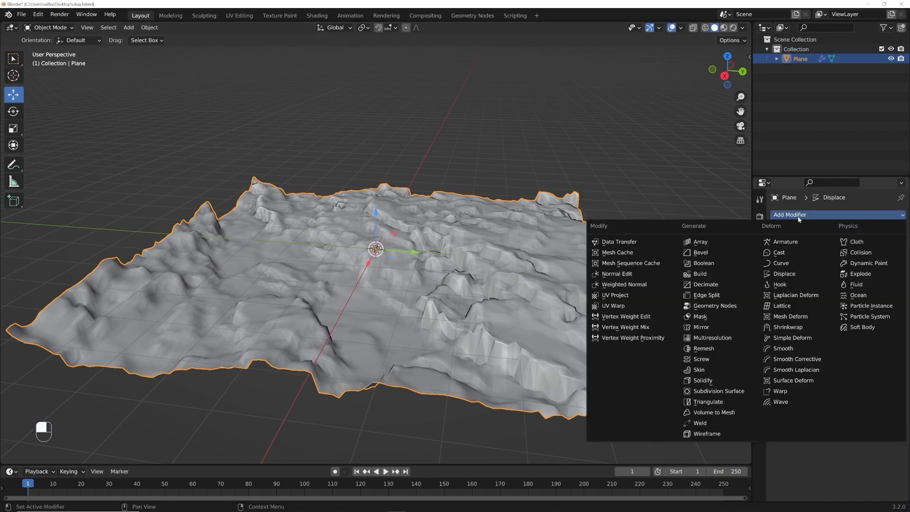
{"action": "key", "text": "grave"}
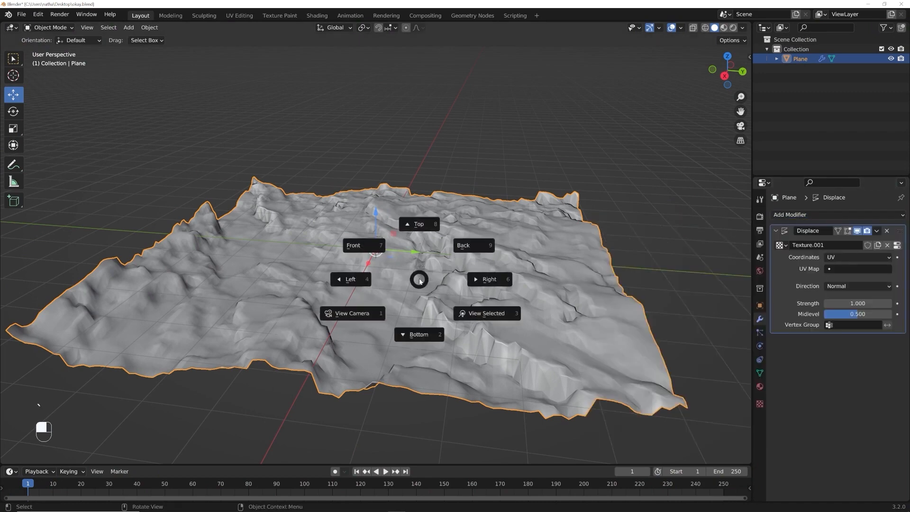
{"action": "key", "text": "Tab"}
{"action": "middle_click_drag", "start_coordinate": [419, 279], "coordinate": [483, 223]}
{"action": "key", "text": "Tab"}
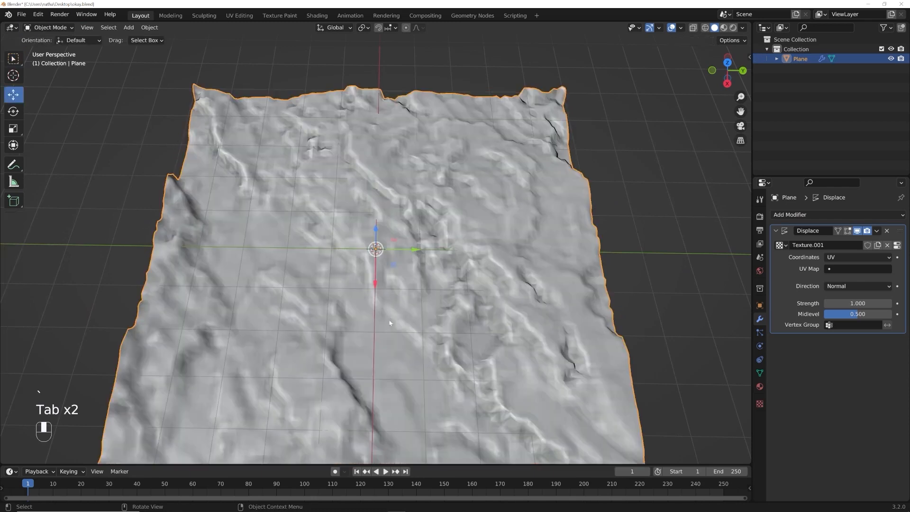
Step: Add a Subdivision Surface modifier to the plane and place it above the Displace modifier in the stack
{"action": "left_click", "coordinate": [787, 215]}
{"action": "left_click", "coordinate": [787, 215]}
{"action": "left_click", "coordinate": [786, 215]}
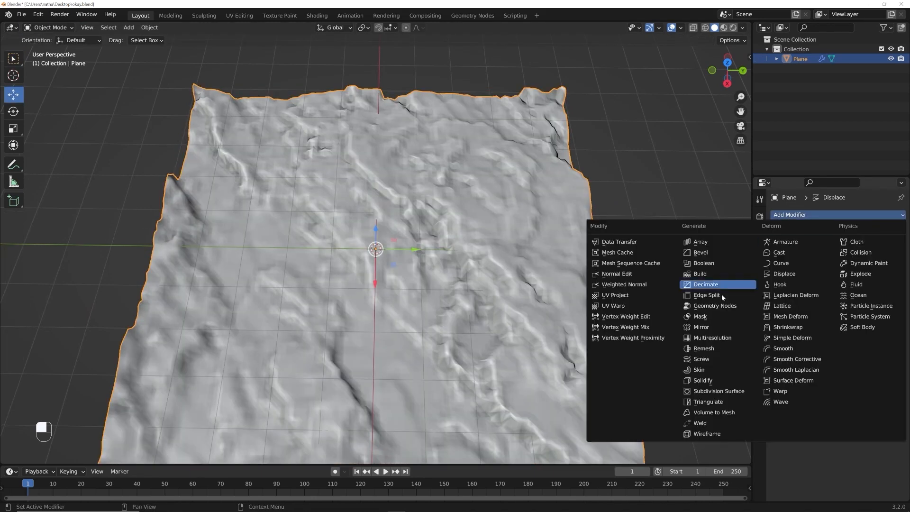
{"action": "left_click", "coordinate": [705, 391]}
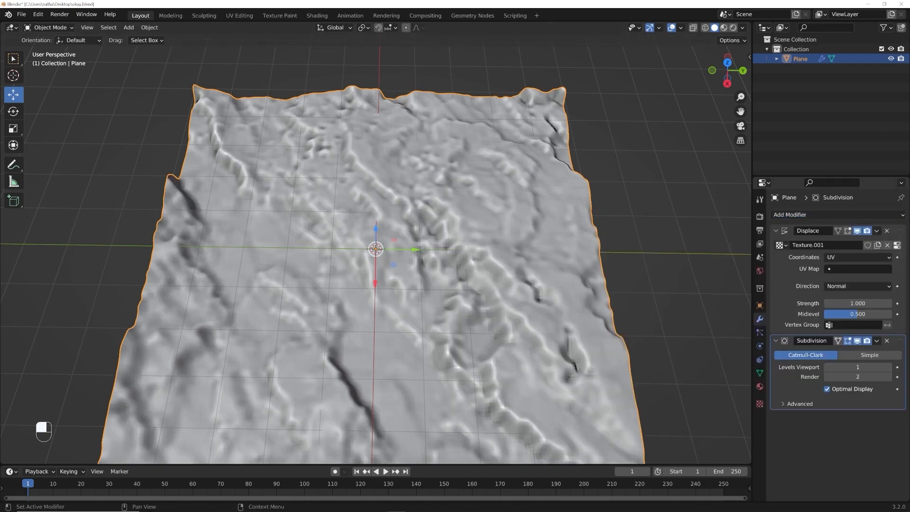
{"action": "left_click_drag", "start_coordinate": [900, 341], "coordinate": [886, 228]}
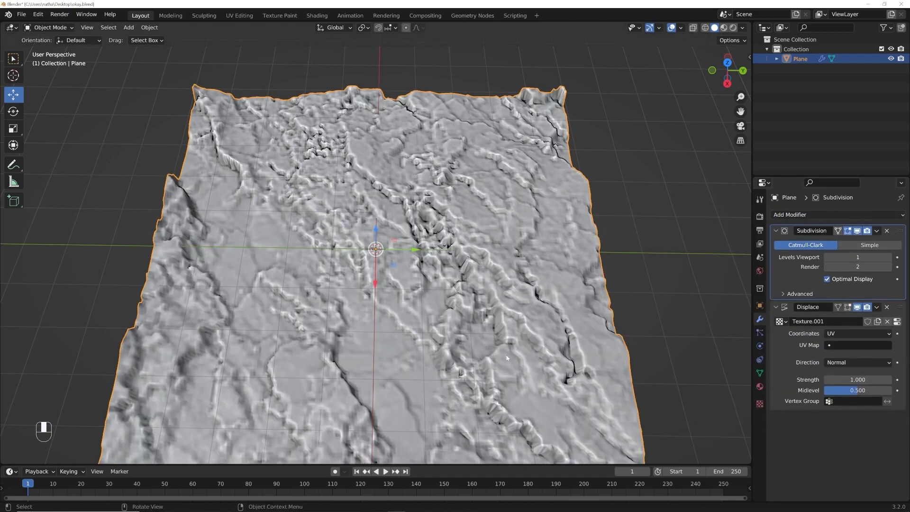
{"action": "middle_click_drag", "start_coordinate": [493, 379], "coordinate": [511, 326]}
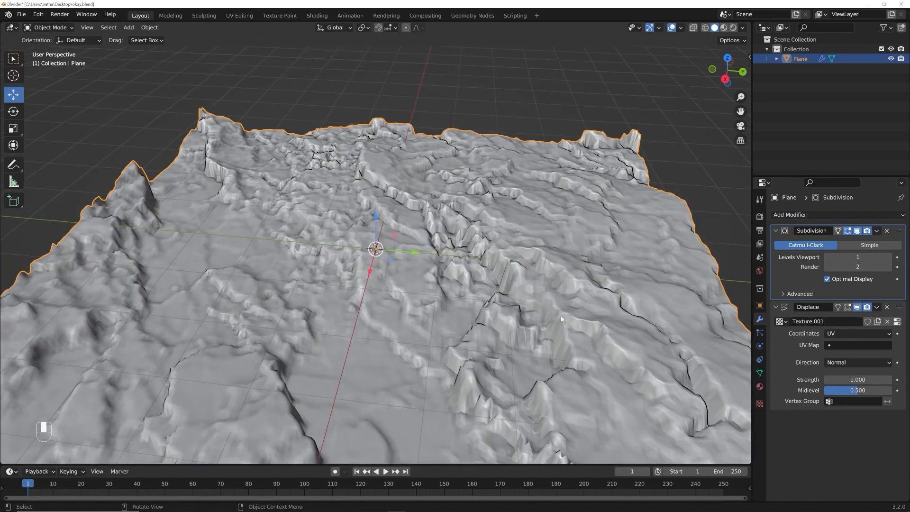
Step: Raise the Subdivision modifier's viewport level to 2 and apply Shade Smooth to the plane
{"action": "left_click", "coordinate": [888, 257]}
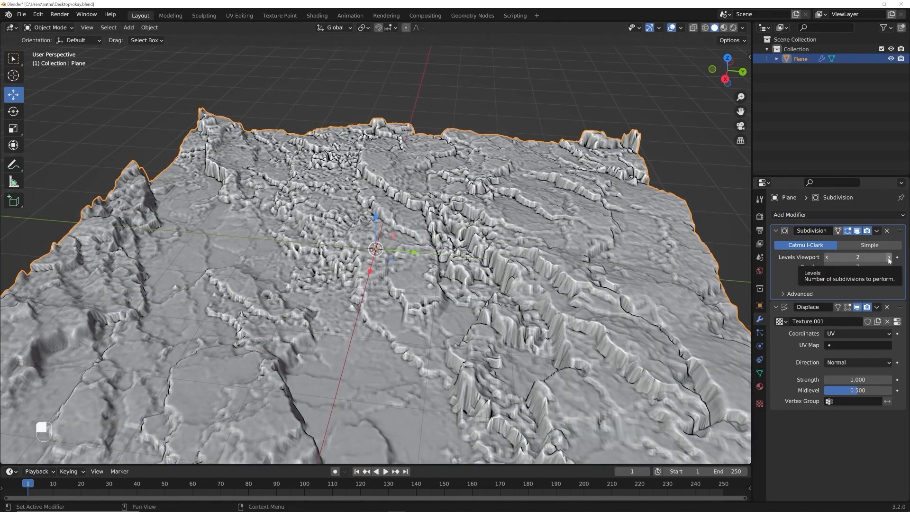
{"action": "middle_click_drag", "start_coordinate": [526, 284], "coordinate": [567, 254]}
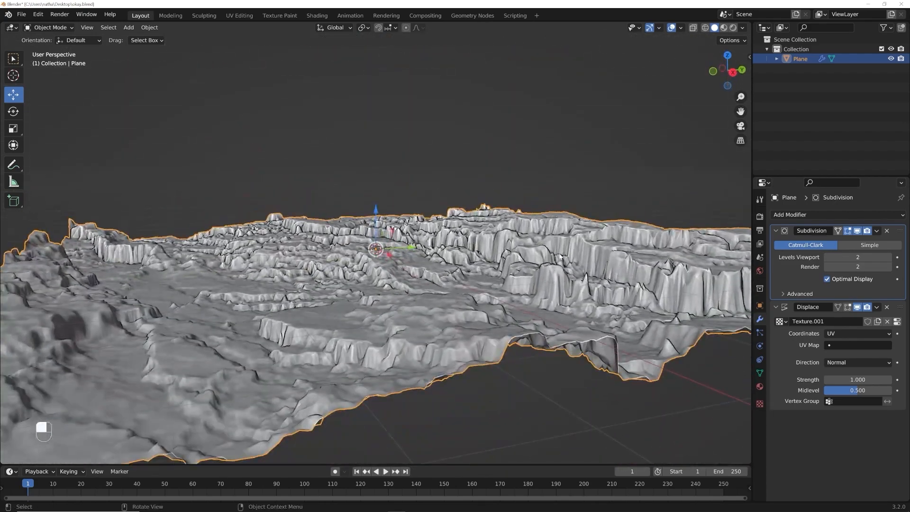
{"action": "right_click", "coordinate": [441, 229]}
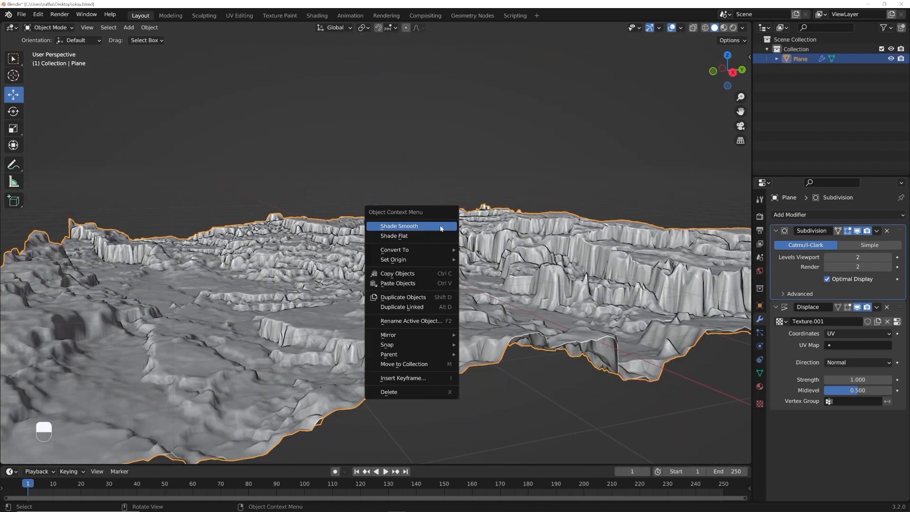
{"action": "left_click", "coordinate": [441, 227]}
{"action": "right_click", "coordinate": [474, 252]}
{"action": "mouse_move", "coordinate": [474, 252]}
{"action": "middle_mouse_down"}
{"action": "mouse_move", "coordinate": [474, 314]}
{"action": "mouse_move", "coordinate": [502, 258]}
{"action": "middle_mouse_up"}
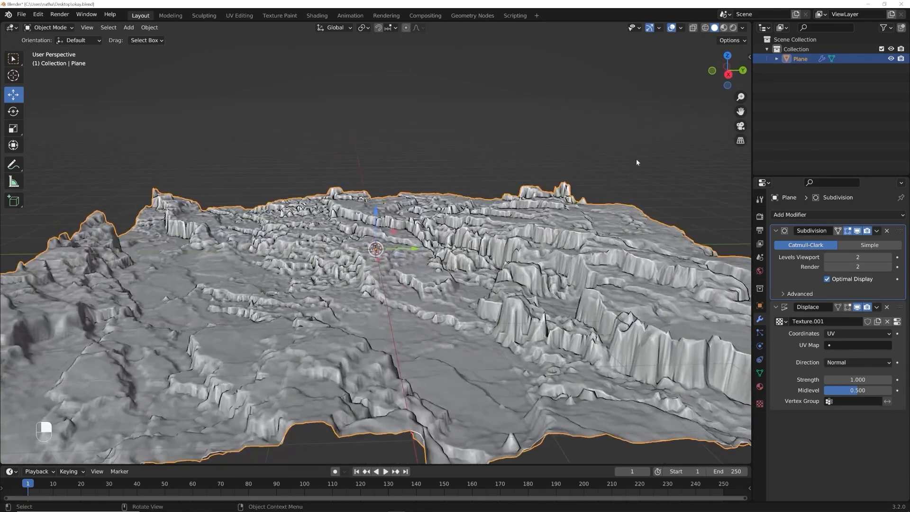
Step: Return the viewport to material preview and set the Displace modifier's strength to 0.4
{"action": "left_click", "coordinate": [724, 28]}
{"action": "middle_click_drag", "start_coordinate": [569, 204], "coordinate": [323, 280]}
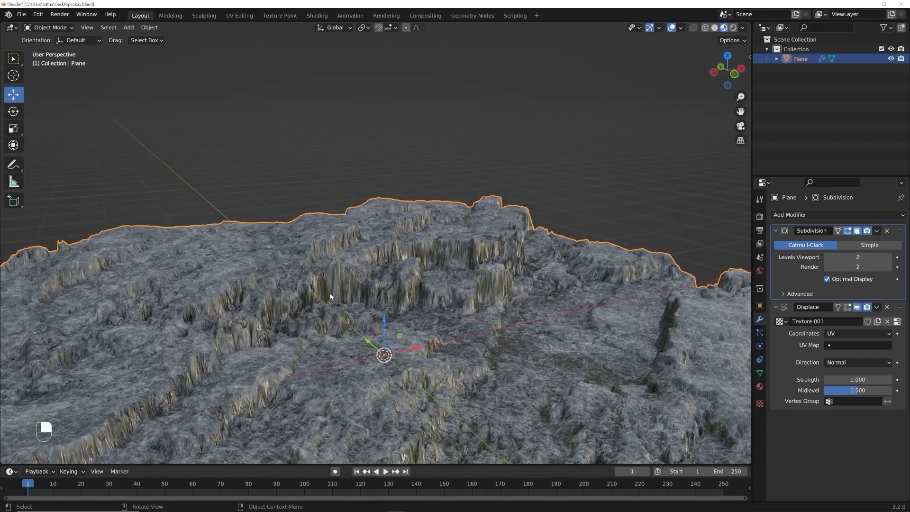
{"action": "left_click", "coordinate": [856, 380]}
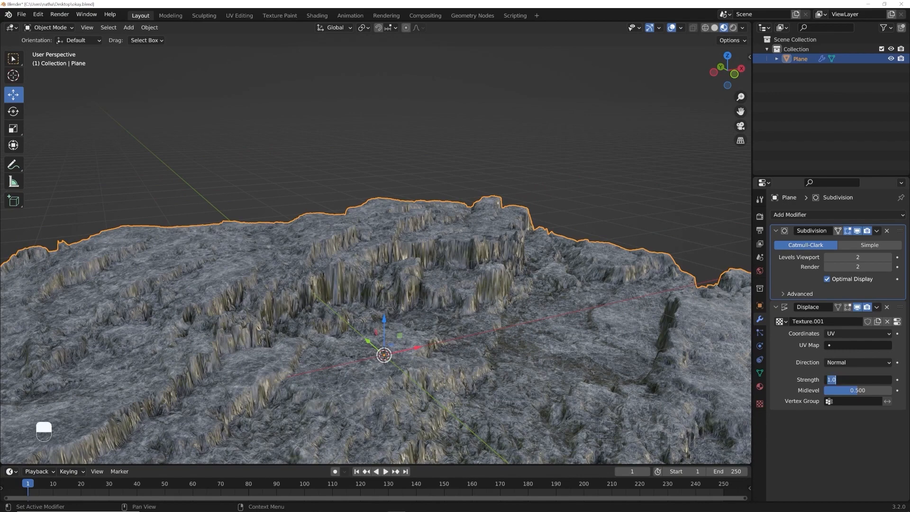
{"action": "key", "text": "BackSpace"}
{"action": "type", "text": "0.4"}
{"action": "key", "text": "Return"}
{"action": "middle_click_drag", "start_coordinate": [732, 209], "coordinate": [587, 293]}
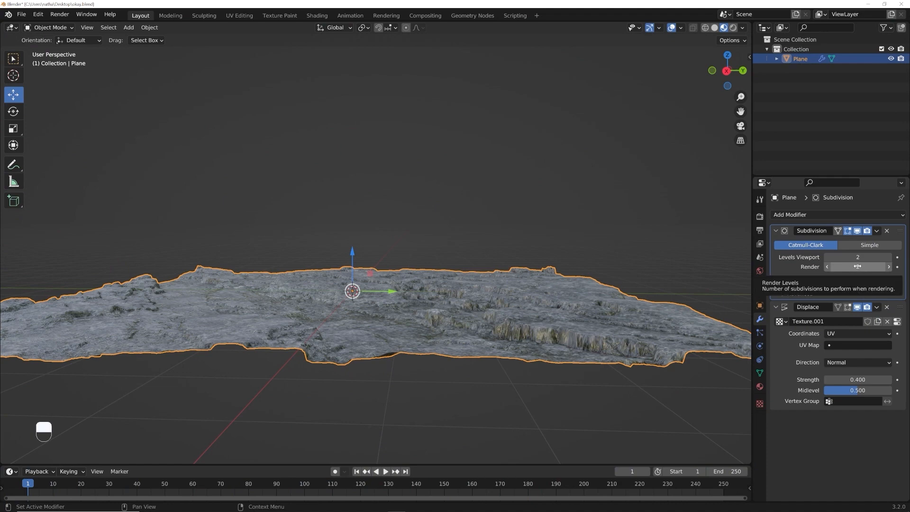
{"action": "middle_click_drag", "start_coordinate": [430, 311], "coordinate": [438, 319]}
{"action": "scroll", "coordinate": [439, 320], "scroll_direction": "up", "scroll_amount": 4}
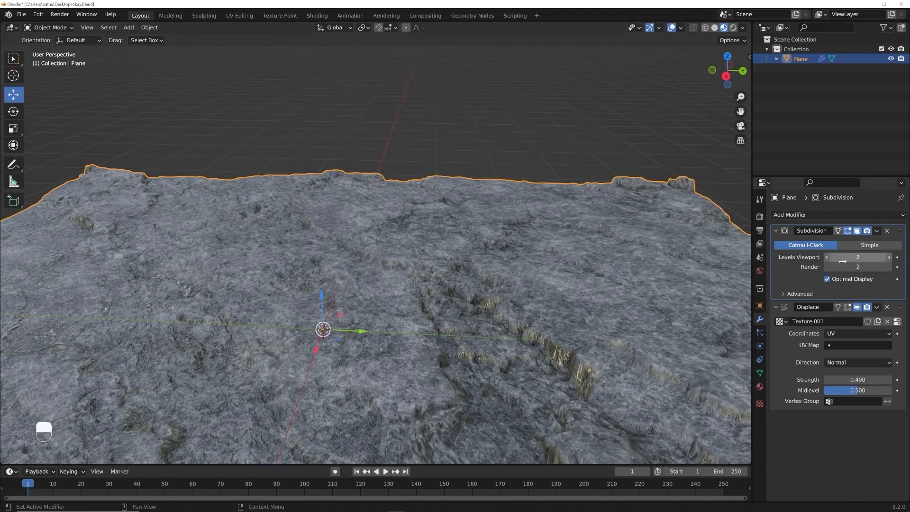
Step: Compare the terrain's detail at Subdivision viewport levels 0 and 2
{"action": "left_click", "coordinate": [828, 257]}
{"action": "left_click", "coordinate": [828, 257]}
{"action": "middle_click_drag", "start_coordinate": [531, 285], "coordinate": [447, 181]}
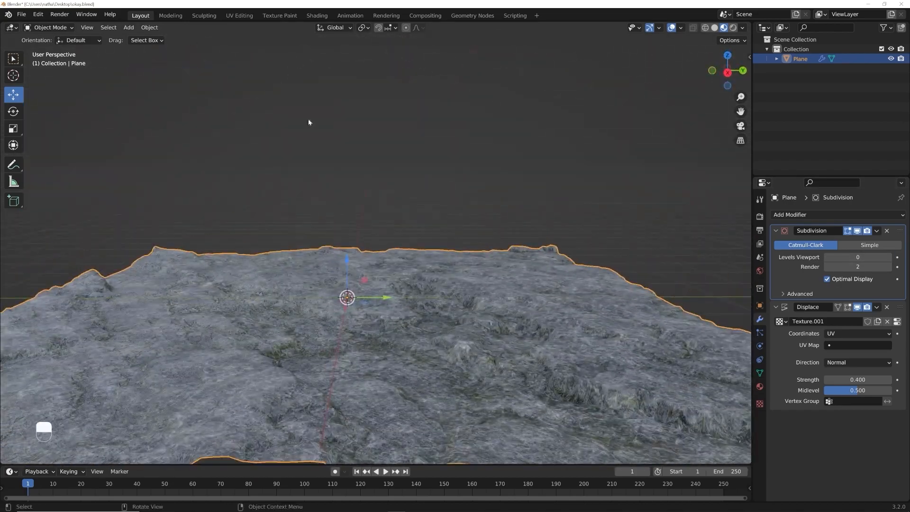
{"action": "left_click", "coordinate": [60, 14]}
{"action": "left_click", "coordinate": [889, 258]}
{"action": "left_click", "coordinate": [889, 258]}
{"action": "mouse_move", "coordinate": [530, 291]}
{"action": "middle_mouse_down"}
{"action": "mouse_move", "coordinate": [507, 343]}
{"action": "mouse_move", "coordinate": [519, 267]}
{"action": "mouse_move", "coordinate": [539, 252]}
{"action": "mouse_move", "coordinate": [545, 285]}
{"action": "middle_mouse_up"}
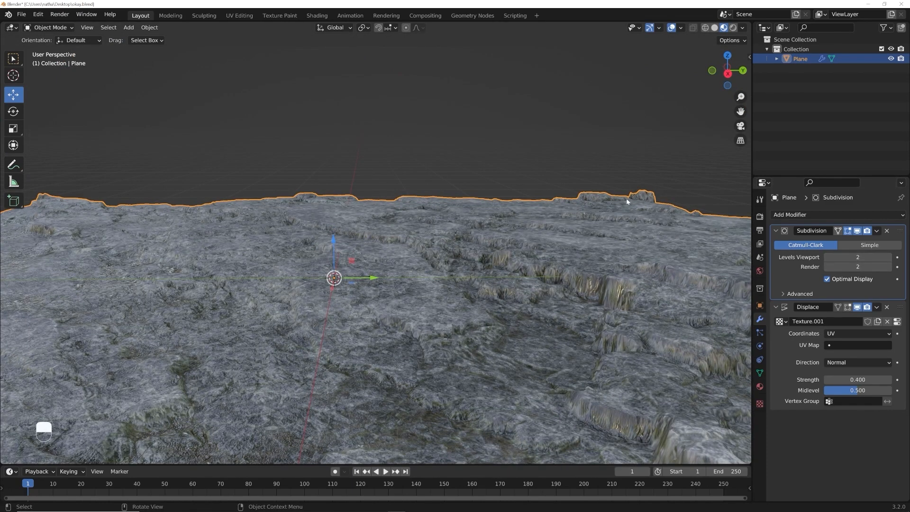
Step: Set the Subdivision modifier's viewport level to 0, keeping the render level at 2
{"action": "left_click", "coordinate": [828, 257]}
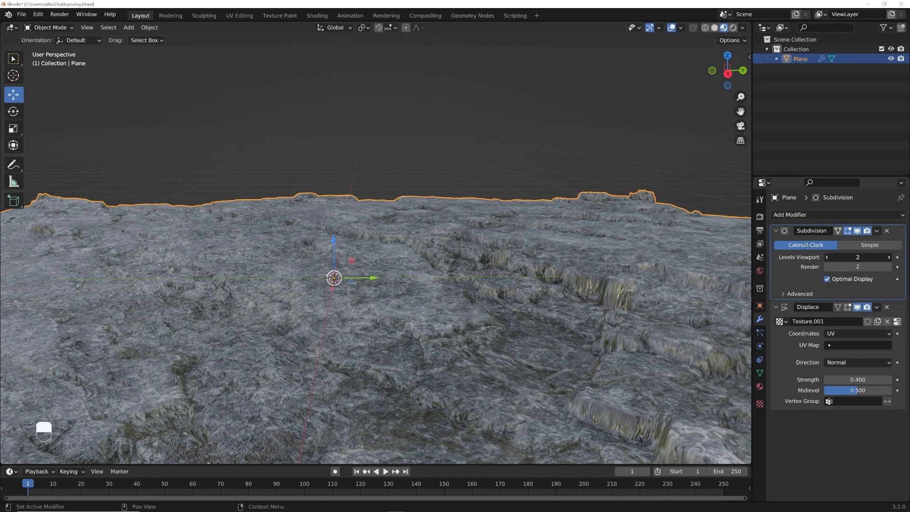
{"action": "left_click", "coordinate": [827, 258]}
{"action": "middle_click_drag", "start_coordinate": [539, 279], "coordinate": [471, 284]}
{"action": "scroll", "coordinate": [504, 291], "scroll_direction": "down", "scroll_amount": 6}
{"action": "scroll", "coordinate": [495, 256], "scroll_direction": "up", "scroll_amount": 5}
{"action": "scroll", "coordinate": [458, 283], "scroll_direction": "down", "scroll_amount": 6}
Step: Add a new 2 m plane at the centre of the terrain and rotate it 90° about the X axis
{"action": "key", "text": "grave"}
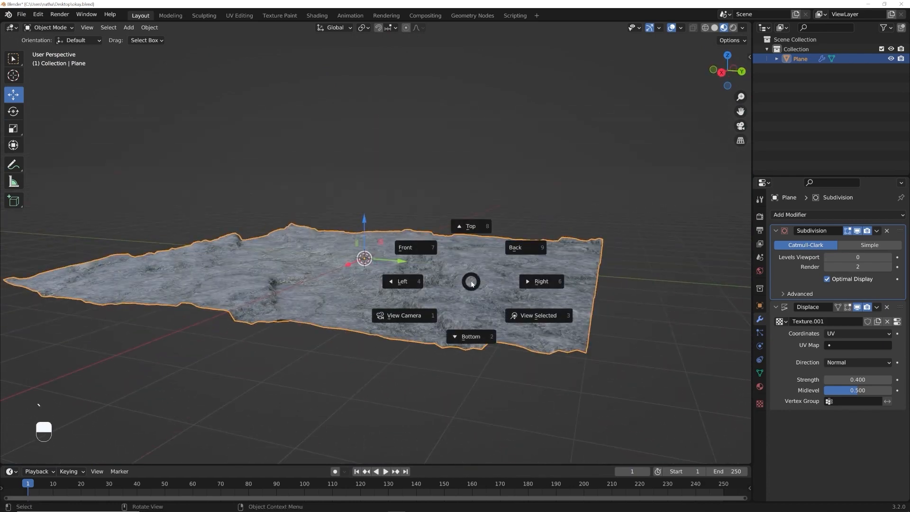
{"action": "left_click", "coordinate": [404, 246]}
{"action": "middle_click_drag", "start_coordinate": [405, 246], "coordinate": [418, 255]}
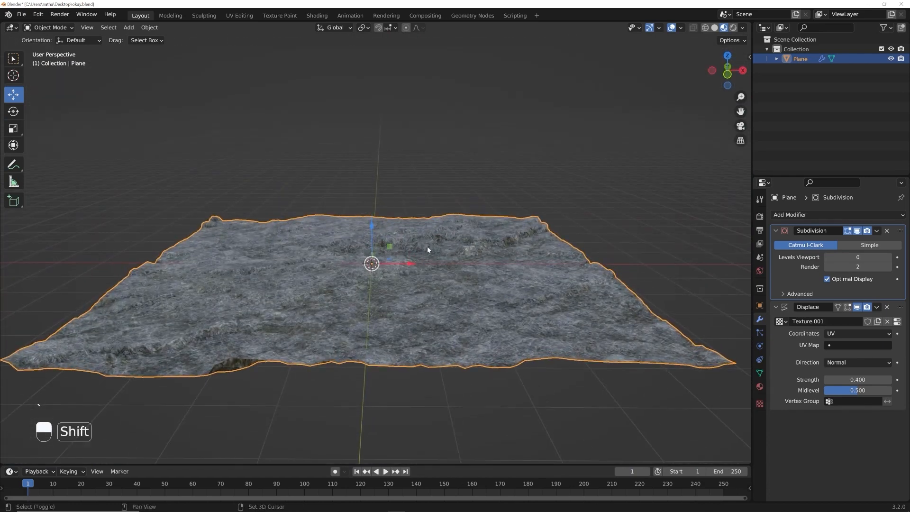
{"action": "middle_click_drag", "start_coordinate": [428, 250], "coordinate": [425, 287], "text": "shift"}
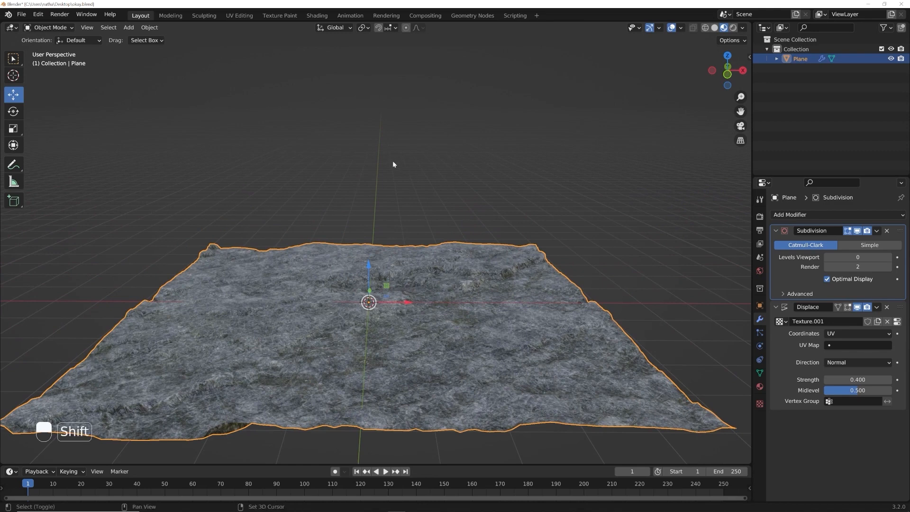
{"action": "key", "text": "shift+a"}
{"action": "mouse_move", "coordinate": [394, 163]}
{"action": "left_click", "coordinate": [433, 162]}
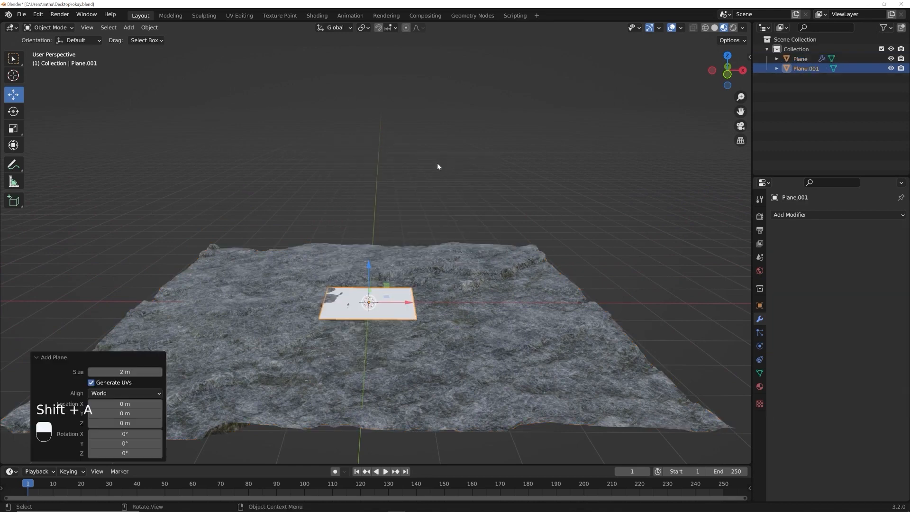
{"action": "key", "text": "r"}
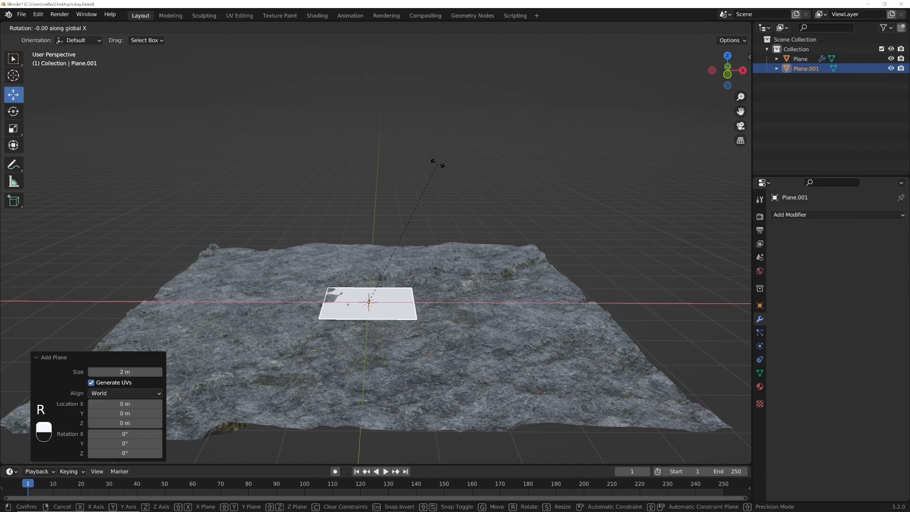
{"action": "key", "text": "x"}
{"action": "key", "text": "9"}
{"action": "key", "text": "0"}
{"action": "key", "text": "Return"}
{"action": "middle_click_drag", "start_coordinate": [436, 166], "coordinate": [389, 281]}
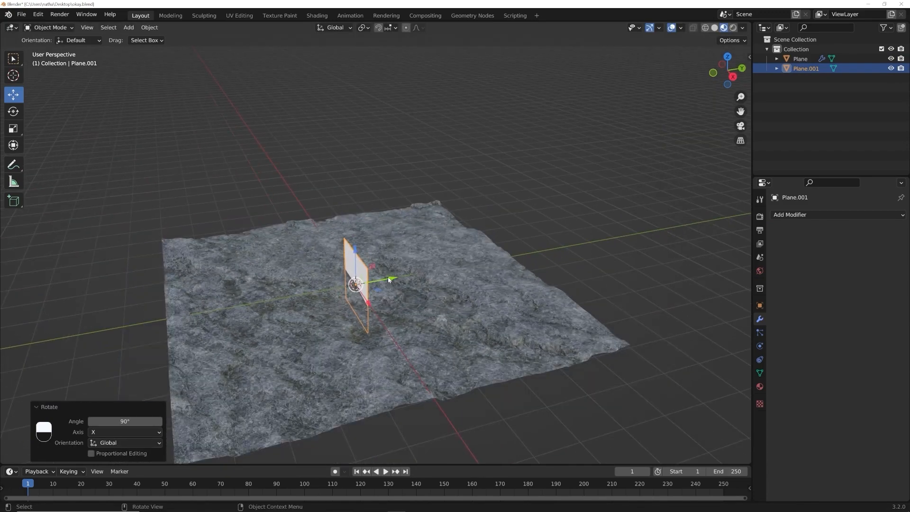
Step: Move the upright plane about 5.16 m along the Y axis to the terrain's far edge and focus on it
{"action": "key", "text": "g"}
{"action": "key", "text": "y"}
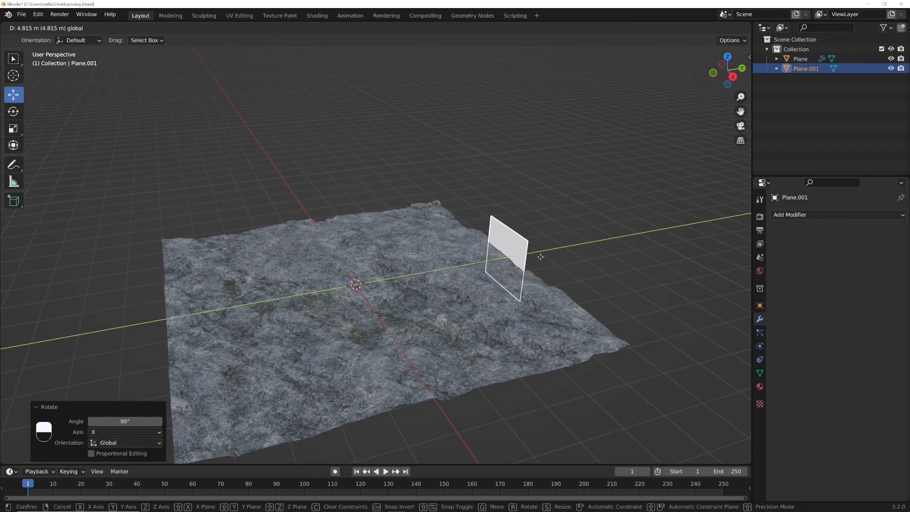
{"action": "left_click", "coordinate": [550, 257]}
{"action": "key", "text": "KP_Decimal"}
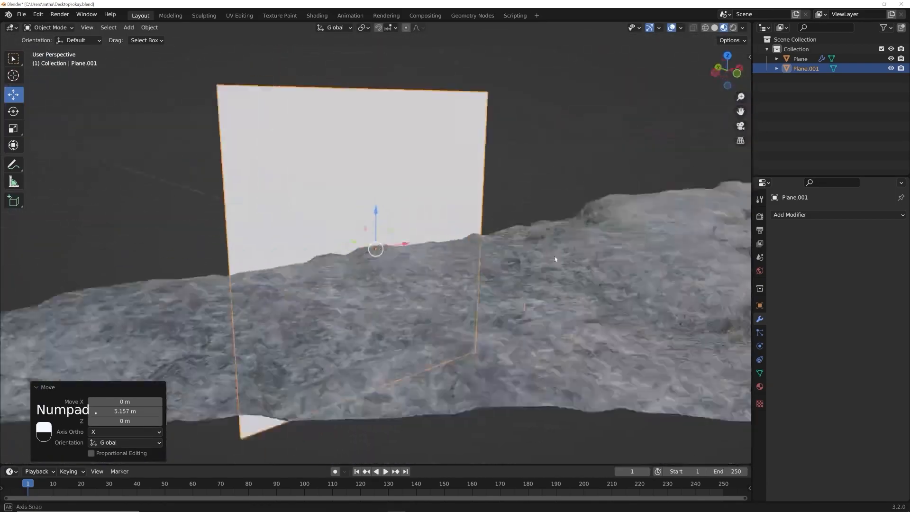
Step: Scale the upright plane up about 3.17 times and raise it about 1.56 m along the Z axis
{"action": "scroll", "coordinate": [555, 259], "scroll_direction": "down", "scroll_amount": 5}
{"action": "middle_click_drag", "start_coordinate": [545, 270], "coordinate": [372, 254]}
{"action": "scroll", "coordinate": [384, 230], "scroll_direction": "down", "scroll_amount": 4}
{"action": "middle_click_drag", "start_coordinate": [407, 280], "coordinate": [468, 263]}
{"action": "scroll", "coordinate": [468, 263], "scroll_direction": "up", "scroll_amount": 1}
{"action": "key", "text": "s"}
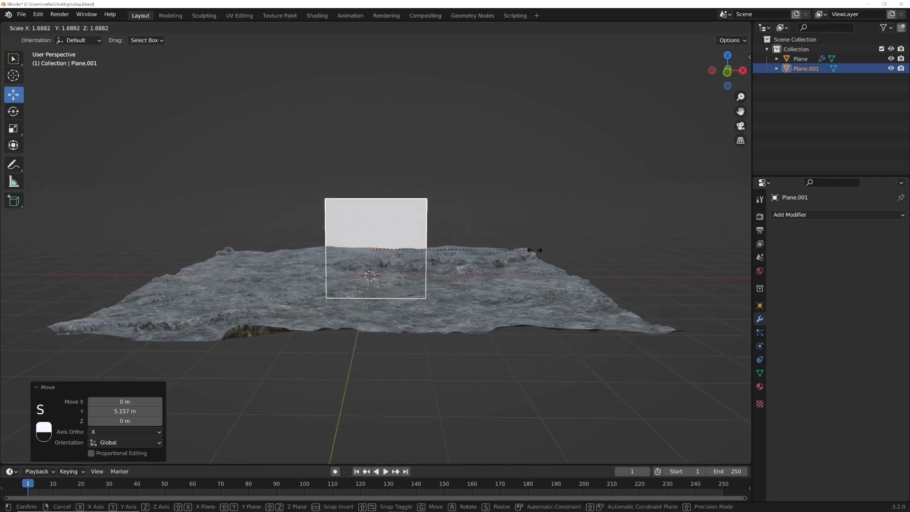
{"action": "left_click", "coordinate": [672, 243]}
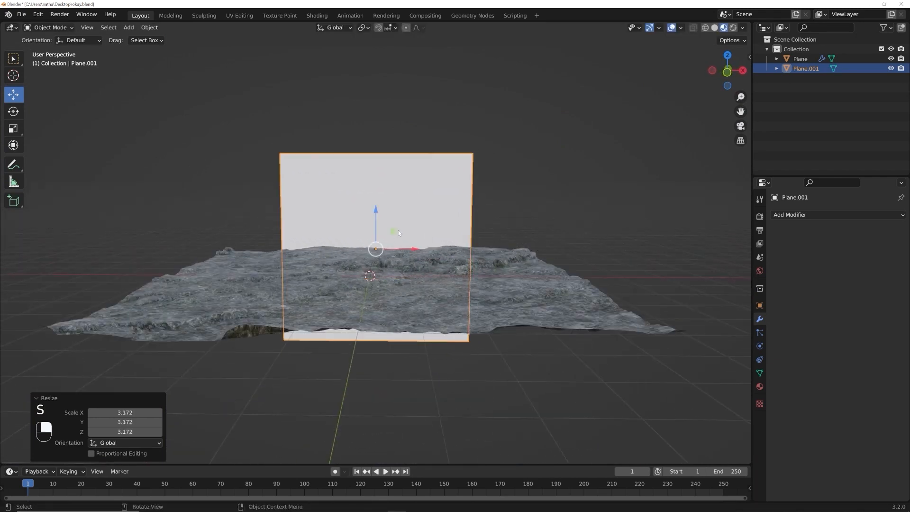
{"action": "left_click_drag", "start_coordinate": [377, 214], "coordinate": [384, 157]}
{"action": "middle_click_drag", "start_coordinate": [383, 157], "coordinate": [387, 184], "text": "shift"}
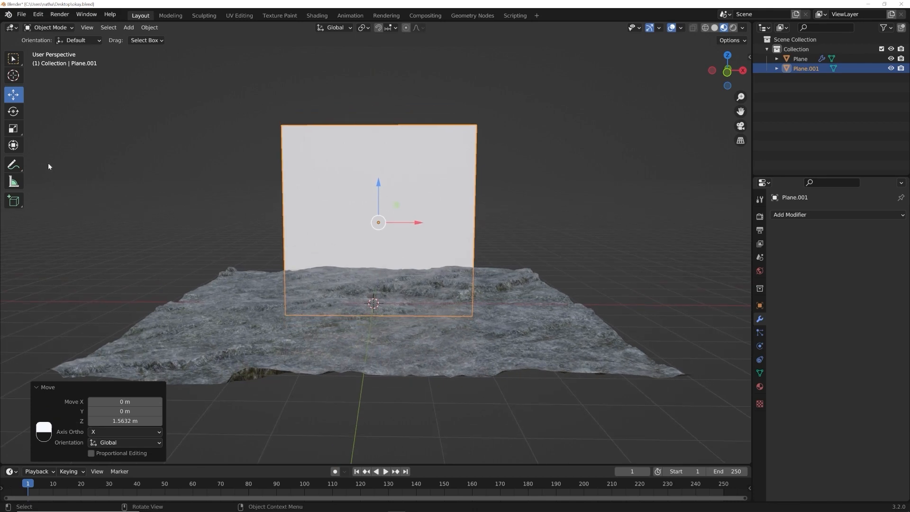
Step: Stretch the upright plane about 4.45 times along the X axis so it extends beyond both sides of the terrain
{"action": "left_click", "coordinate": [13, 129]}
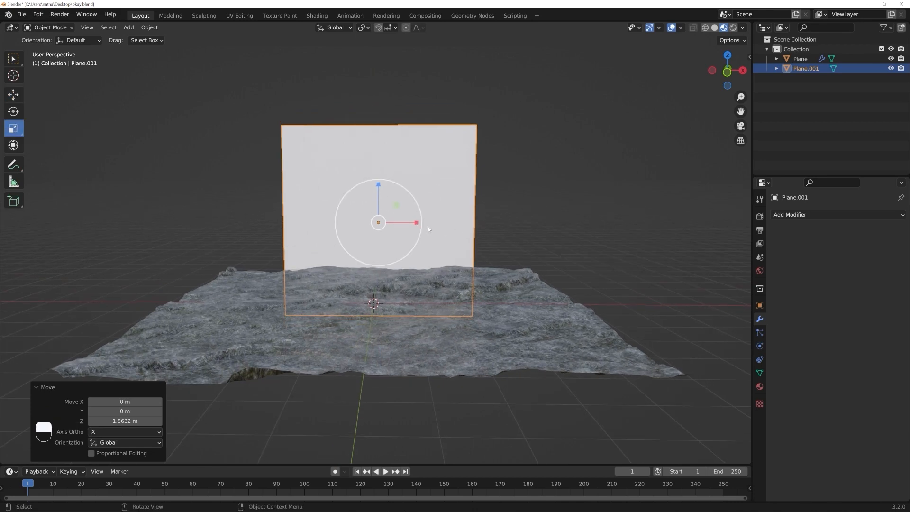
{"action": "left_click_drag", "start_coordinate": [417, 224], "coordinate": [557, 224]}
{"action": "scroll", "coordinate": [475, 247], "scroll_direction": "down", "scroll_amount": 4}
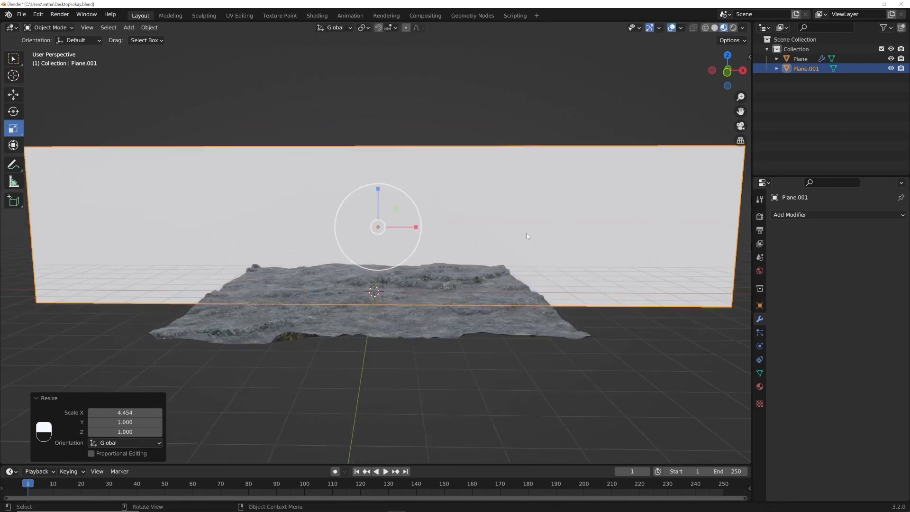
{"action": "middle_click_drag", "start_coordinate": [482, 253], "coordinate": [417, 298]}
{"action": "left_click", "coordinate": [419, 308]}
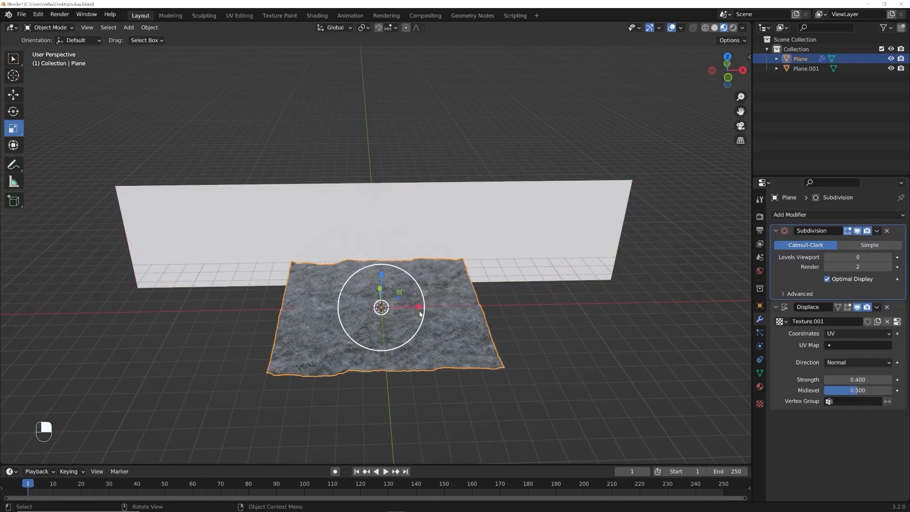
{"action": "middle_click_drag", "start_coordinate": [320, 271], "coordinate": [419, 315]}
{"action": "left_click", "coordinate": [410, 301]}
{"action": "key", "text": "ctrl+z"}
{"action": "key", "text": "ctrl+z"}
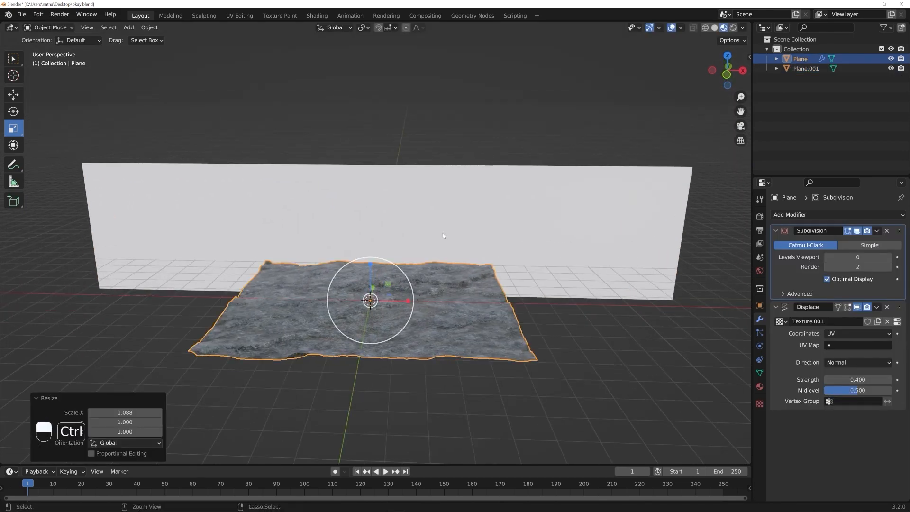
Step: Stretch the upright plane by a further factor of about 1.04 along X and apply its scale
{"action": "left_click_drag", "start_coordinate": [416, 232], "coordinate": [420, 232]}
{"action": "middle_click_drag", "start_coordinate": [421, 233], "coordinate": [471, 229]}
{"action": "key", "text": "ctrl+a"}
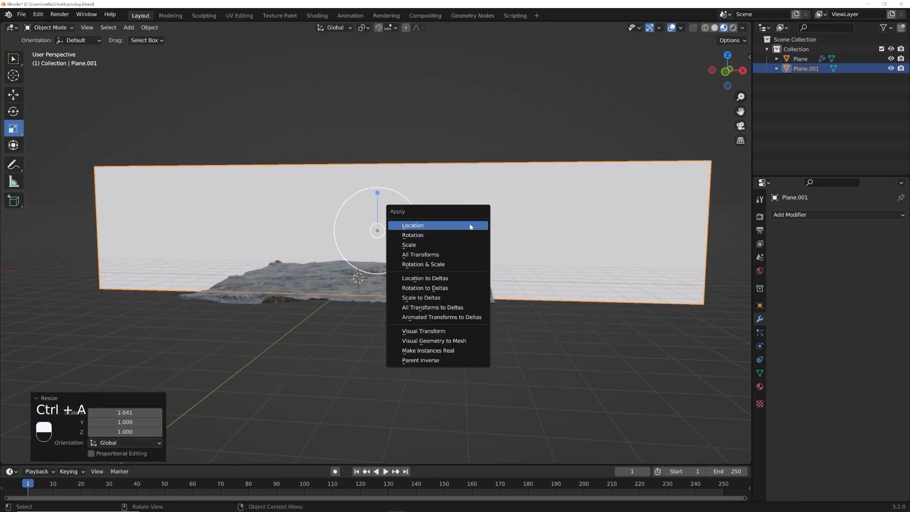
{"action": "left_click", "coordinate": [445, 245]}
{"action": "scroll", "coordinate": [480, 327], "scroll_direction": "up", "scroll_amount": 3}
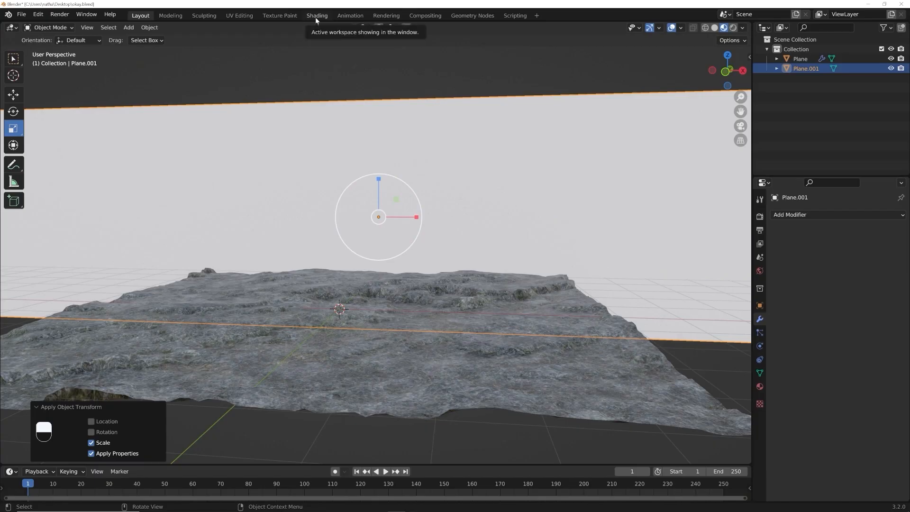
Step: Create a new material for the upright plane in the Shading workspace and delete its Principled BSDF node
{"action": "left_click", "coordinate": [316, 16]}
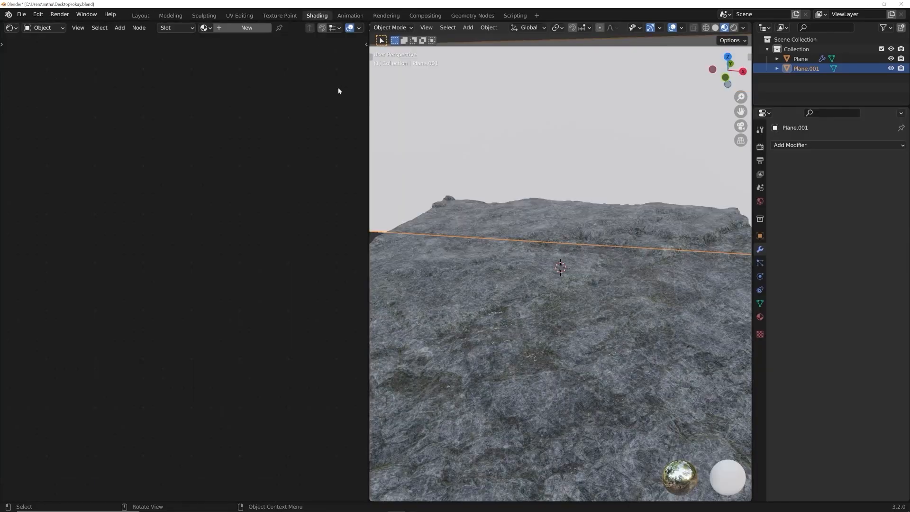
{"action": "scroll", "coordinate": [487, 189], "scroll_direction": "down", "scroll_amount": 5}
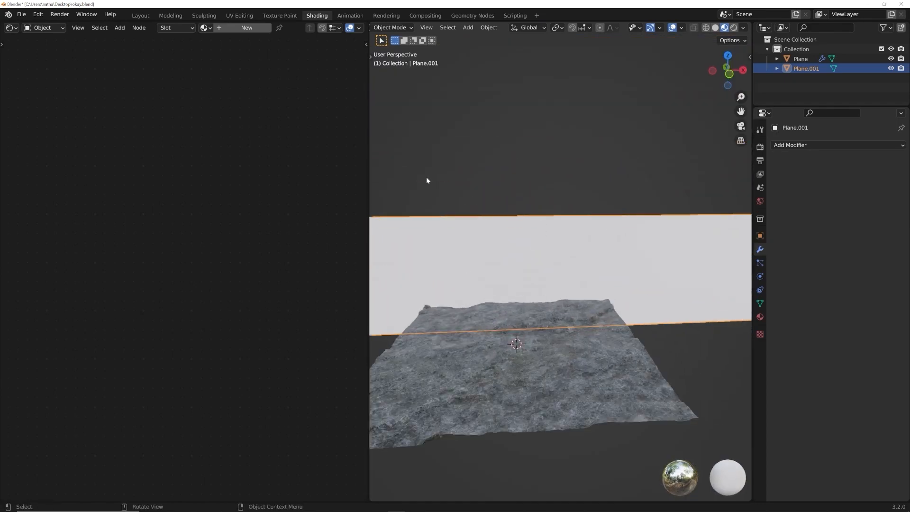
{"action": "left_click", "coordinate": [250, 30]}
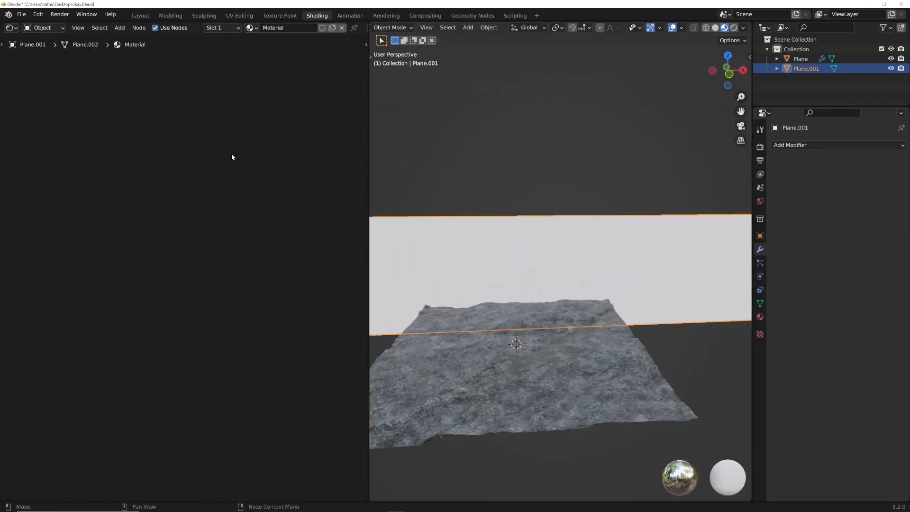
{"action": "key", "text": "Home"}
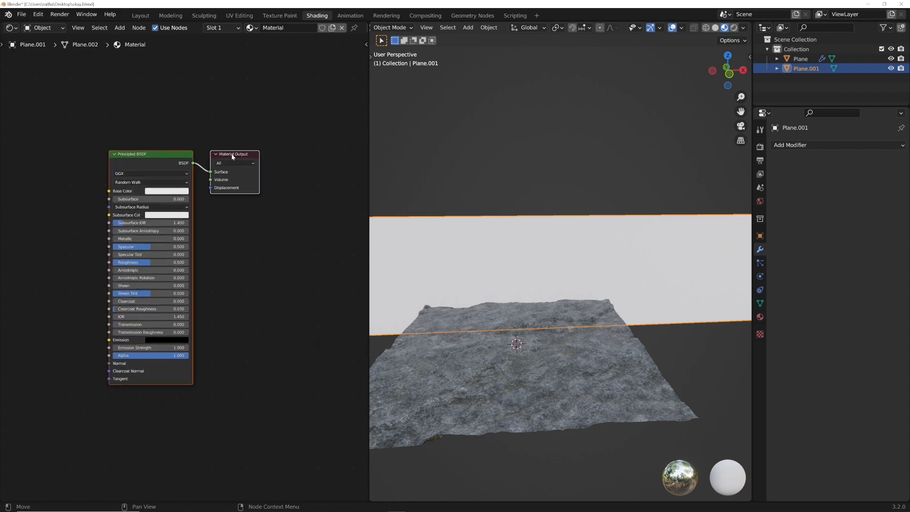
{"action": "middle_click_drag", "start_coordinate": [217, 173], "coordinate": [297, 261]}
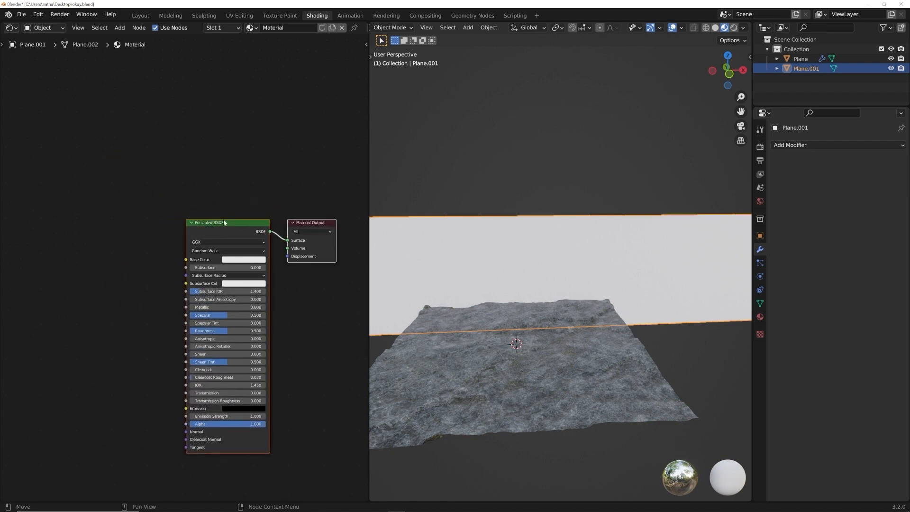
{"action": "key", "text": "x"}
{"action": "scroll", "coordinate": [235, 239], "scroll_direction": "up", "scroll_amount": 5}
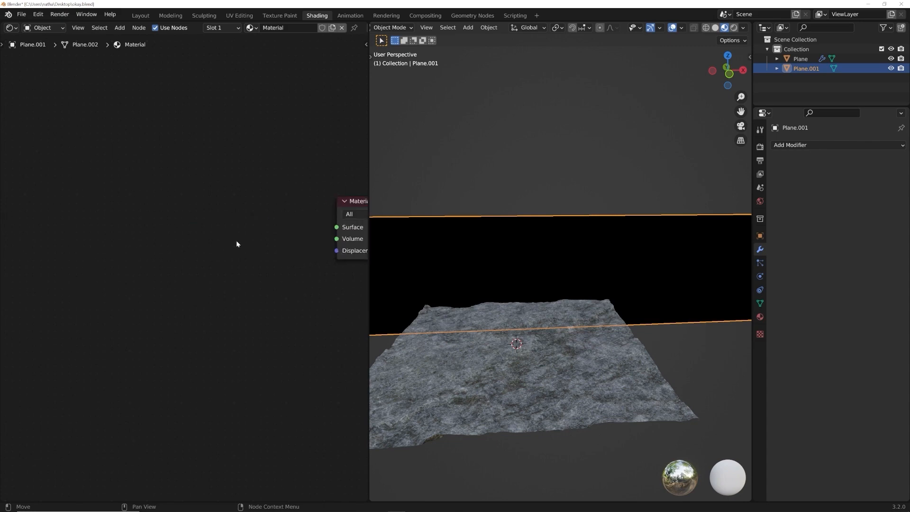
Step: Add a Mix Shader node and connect its output to the Material Output's Surface input
{"action": "middle_click_drag", "start_coordinate": [235, 240], "coordinate": [172, 239]}
{"action": "key", "text": "shift+a"}
{"action": "left_click", "coordinate": [175, 215]}
{"action": "key", "text": "Escape"}
{"action": "key", "text": "shift+a"}
{"action": "left_click", "coordinate": [167, 218]}
{"action": "type", "text": "mix"}
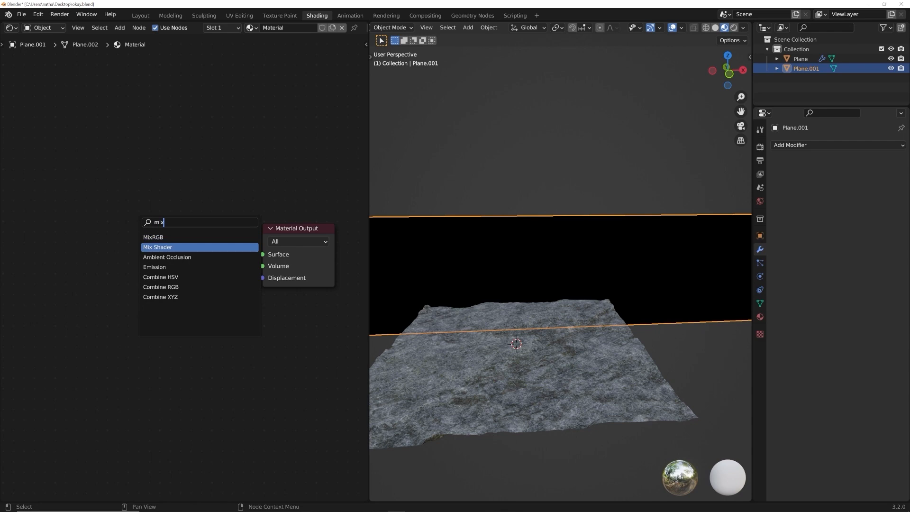
{"action": "left_click", "coordinate": [173, 247]}
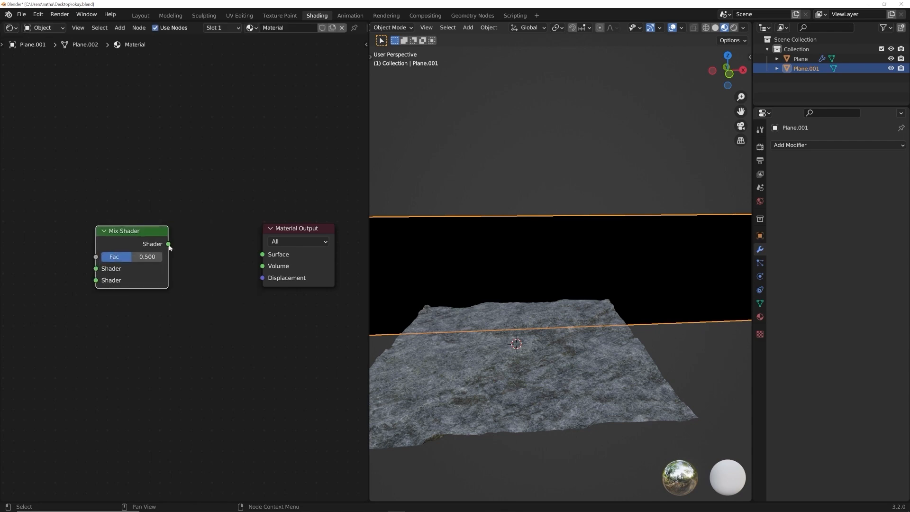
{"action": "left_click_drag", "start_coordinate": [261, 256], "coordinate": [262, 255]}
Step: Add an Emission node and connect it to the Mix Shader's second Shader input
{"action": "middle_click_drag", "start_coordinate": [175, 236], "coordinate": [305, 245]}
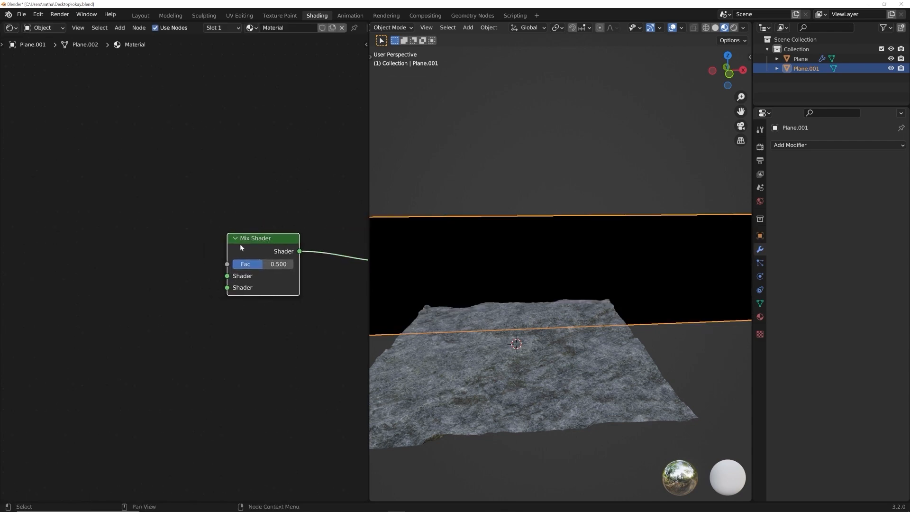
{"action": "middle_click_drag", "start_coordinate": [229, 245], "coordinate": [249, 249]}
{"action": "key", "text": "shift+a"}
{"action": "type", "text": "emi"}
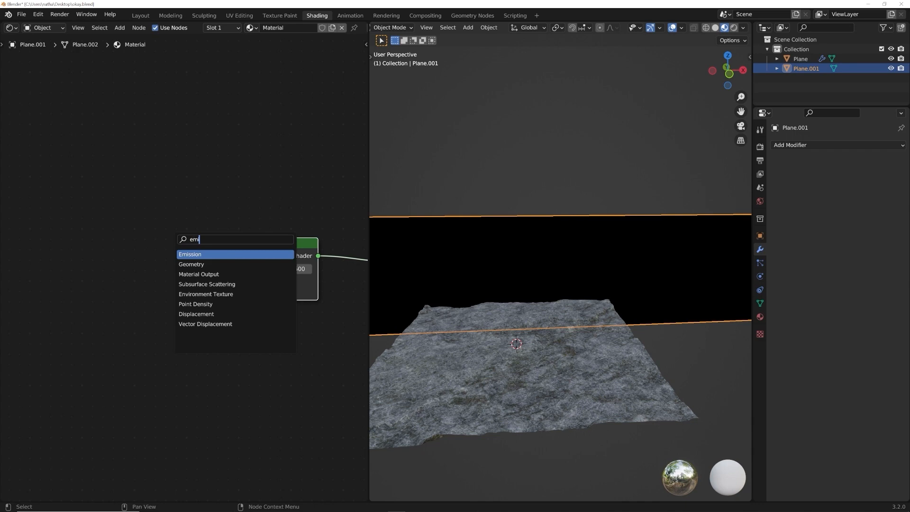
{"action": "key", "text": "Return"}
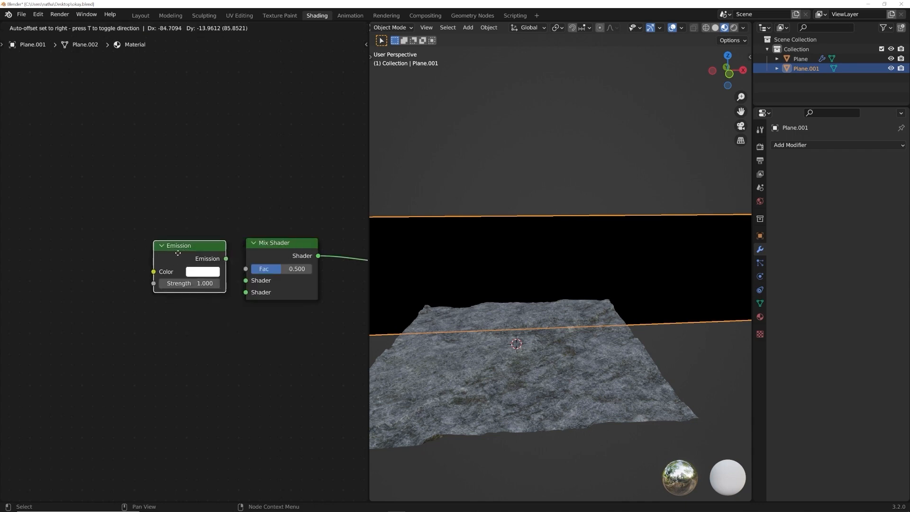
{"action": "left_click_drag", "start_coordinate": [195, 306], "coordinate": [245, 292]}
{"action": "scroll", "coordinate": [168, 301], "scroll_direction": "up", "scroll_amount": 2}
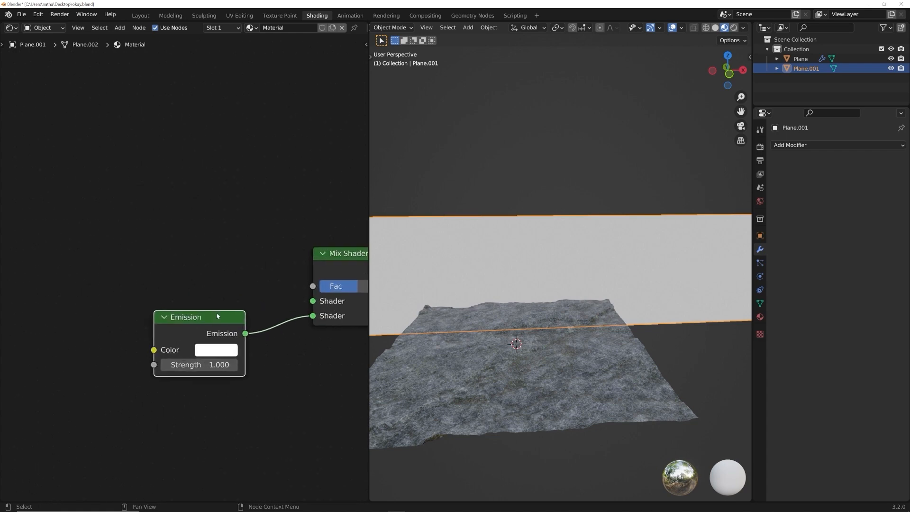
Step: Duplicate the Emission node, make the copy black with strength 0, and connect it to the Mix Shader's first Shader input
{"action": "key", "text": "shift+d"}
{"action": "left_click", "coordinate": [207, 251]}
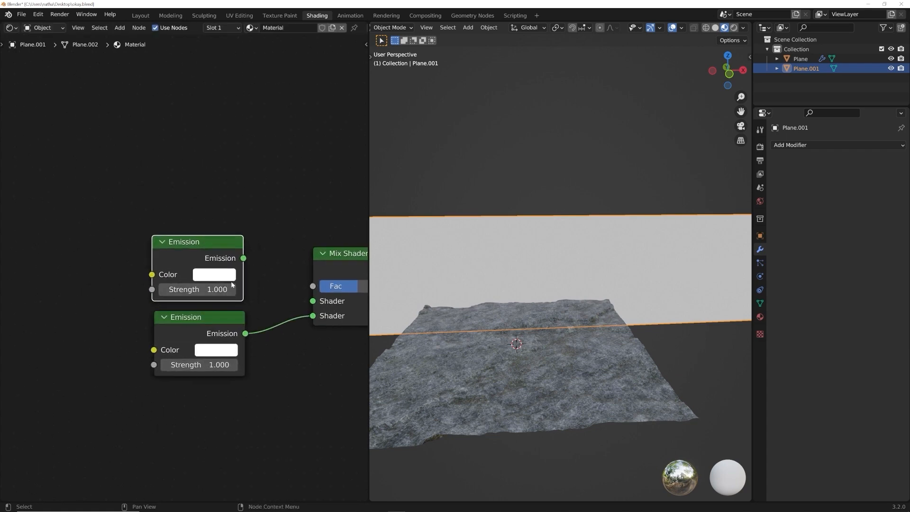
{"action": "left_click", "coordinate": [229, 273]}
{"action": "left_click_drag", "start_coordinate": [256, 242], "coordinate": [200, 242]}
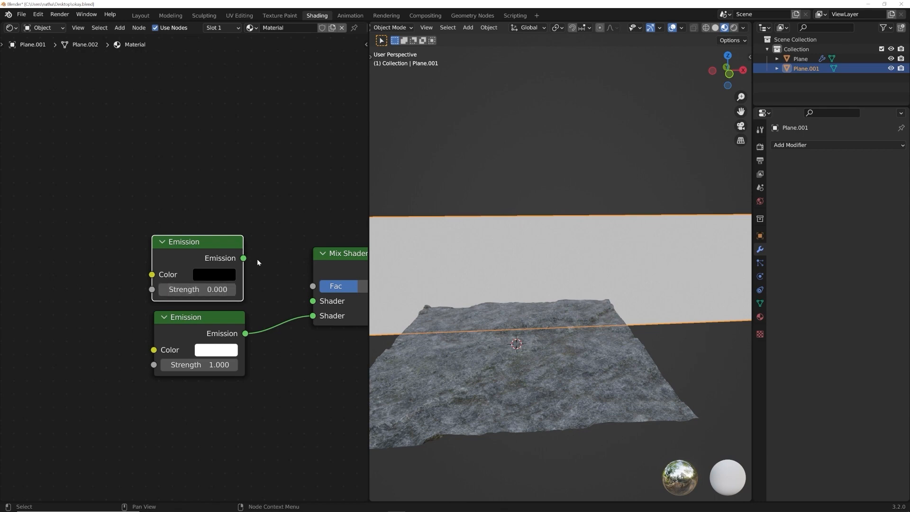
{"action": "left_click_drag", "start_coordinate": [243, 258], "coordinate": [313, 301]}
Step: Move the Mix Shader node higher and line up the two Emission nodes beside it
{"action": "middle_click_drag", "start_coordinate": [262, 291], "coordinate": [243, 326]}
{"action": "middle_click_drag", "start_coordinate": [316, 304], "coordinate": [237, 317]}
{"action": "left_click_drag", "start_coordinate": [276, 298], "coordinate": [278, 236]}
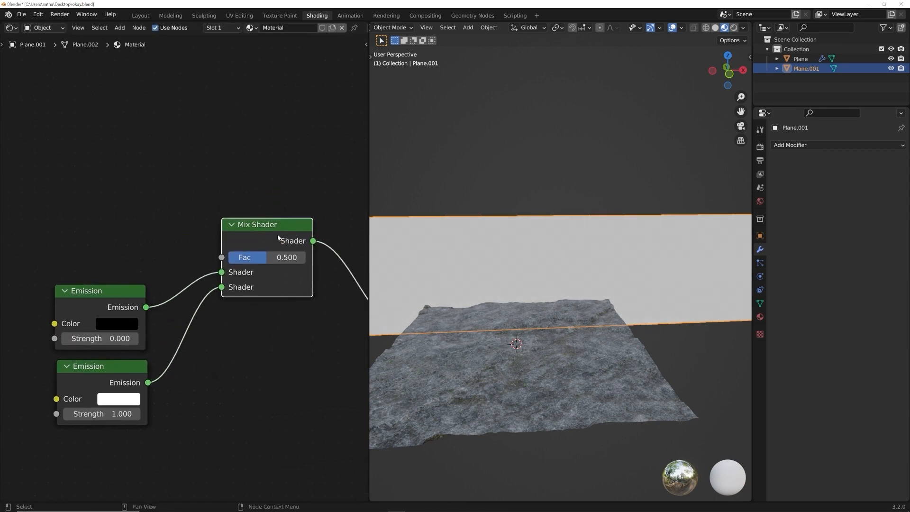
{"action": "middle_click_drag", "start_coordinate": [264, 252], "coordinate": [317, 256]}
{"action": "mouse_move", "coordinate": [146, 296]}
{"action": "left_mouse_down"}
{"action": "mouse_move", "coordinate": [182, 163]}
{"action": "mouse_move", "coordinate": [261, 148]}
{"action": "mouse_move", "coordinate": [152, 281]}
{"action": "mouse_move", "coordinate": [155, 294]}
{"action": "left_mouse_up"}
{"action": "mouse_move", "coordinate": [156, 364]}
{"action": "left_mouse_down"}
{"action": "mouse_move", "coordinate": [154, 406]}
{"action": "mouse_move", "coordinate": [180, 367]}
{"action": "mouse_move", "coordinate": [159, 363]}
{"action": "left_mouse_up"}
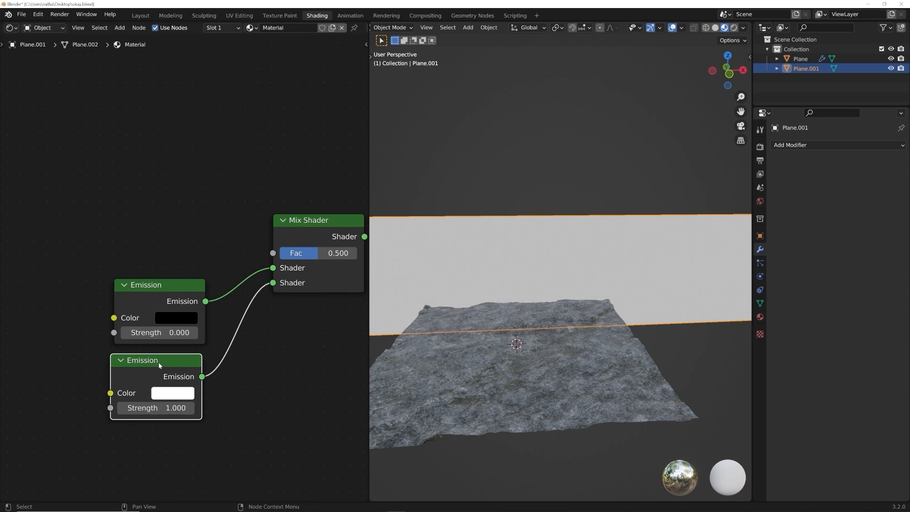
{"action": "mouse_move", "coordinate": [169, 408]}
{"action": "left_mouse_down"}
{"action": "mouse_move", "coordinate": [218, 408]}
{"action": "mouse_move", "coordinate": [142, 408]}
{"action": "mouse_move", "coordinate": [167, 408]}
{"action": "left_mouse_up"}
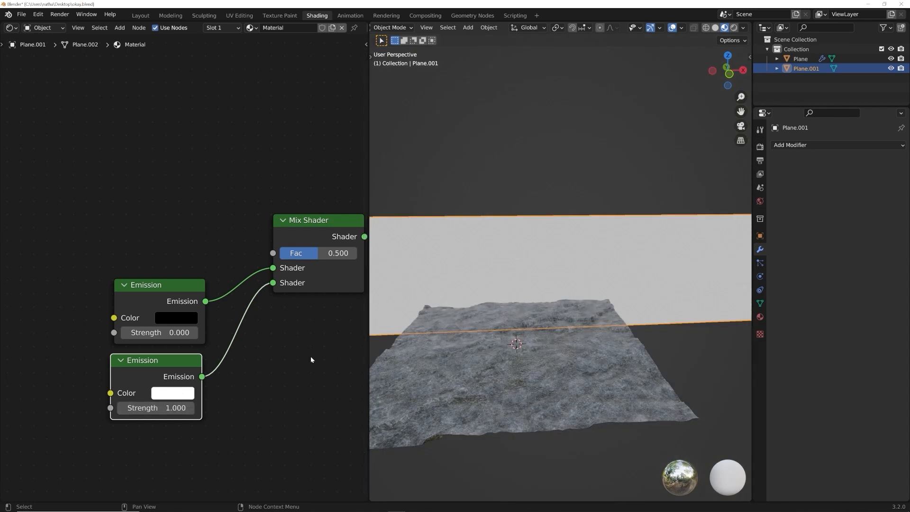
{"action": "middle_click_drag", "start_coordinate": [283, 313], "coordinate": [242, 332]}
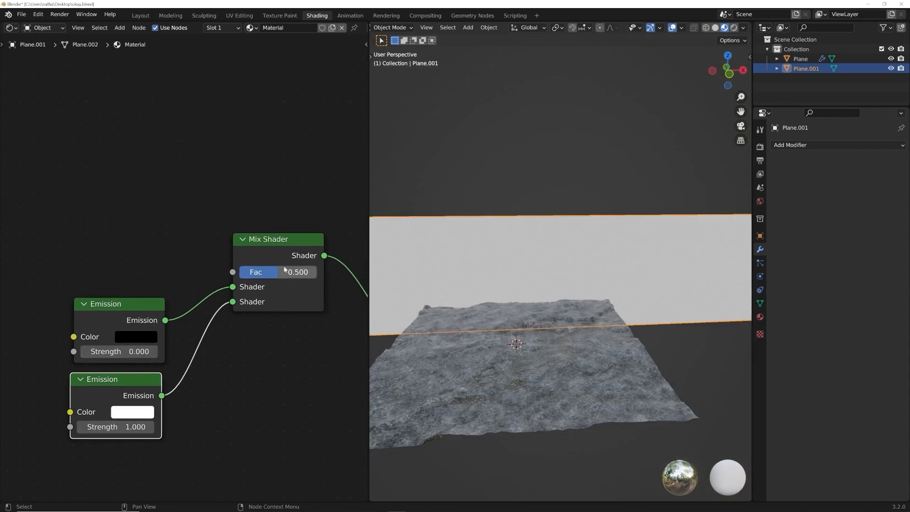
Step: Test the Mix Shader factor at 0 and 1, leaving it at 1, and adjust the spacing of the Emission nodes
{"action": "scroll", "coordinate": [286, 270], "scroll_direction": "up", "scroll_amount": 2}
{"action": "left_click_drag", "start_coordinate": [294, 275], "coordinate": [246, 275]}
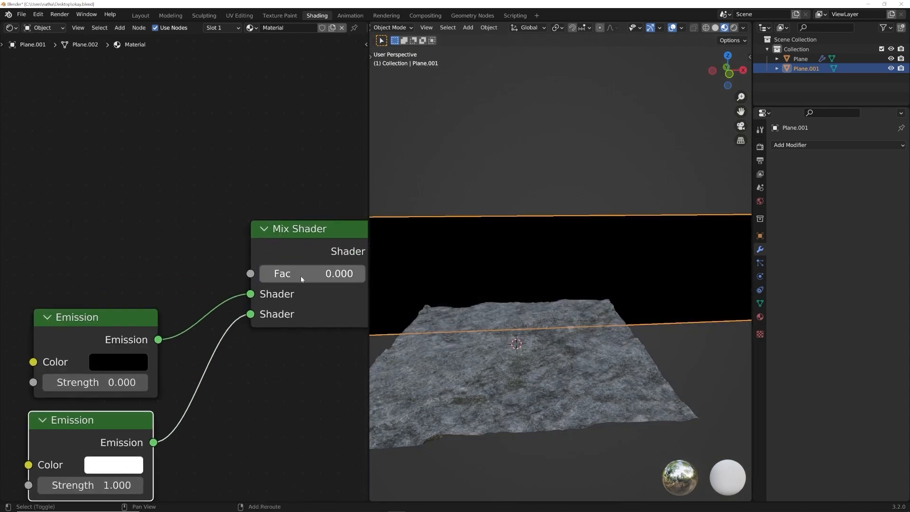
{"action": "middle_click_drag", "start_coordinate": [294, 275], "coordinate": [209, 276]}
{"action": "middle_click_drag", "start_coordinate": [47, 327], "coordinate": [143, 310]}
{"action": "left_click_drag", "start_coordinate": [81, 306], "coordinate": [63, 268]}
{"action": "middle_click_drag", "start_coordinate": [268, 254], "coordinate": [226, 258]}
{"action": "left_click_drag", "start_coordinate": [225, 257], "coordinate": [333, 260]}
{"action": "middle_click_drag", "start_coordinate": [89, 400], "coordinate": [198, 371]}
{"action": "left_click_drag", "start_coordinate": [164, 407], "coordinate": [154, 388]}
{"action": "middle_click_drag", "start_coordinate": [251, 323], "coordinate": [154, 341]}
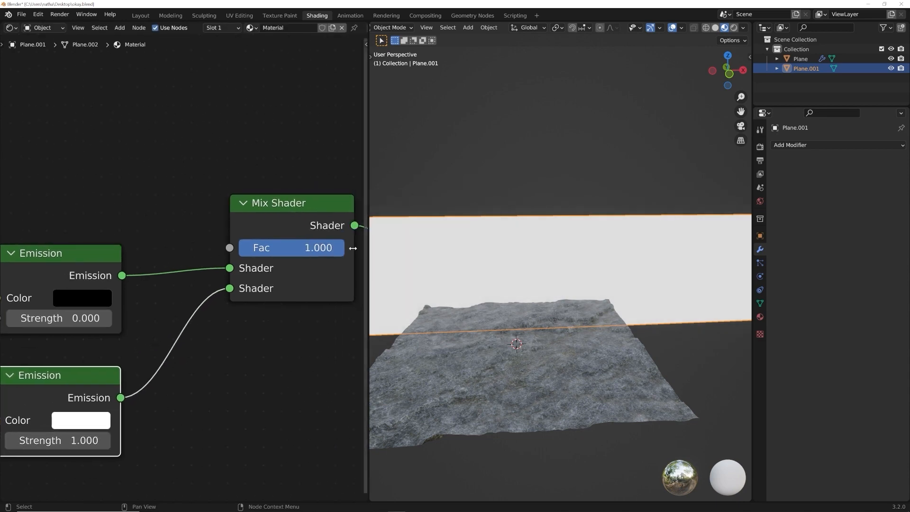
Step: Preview the blend between the two Emission shaders with the Mix Shader factor at 0 and at 0.554
{"action": "left_click_drag", "start_coordinate": [324, 251], "coordinate": [249, 250]}
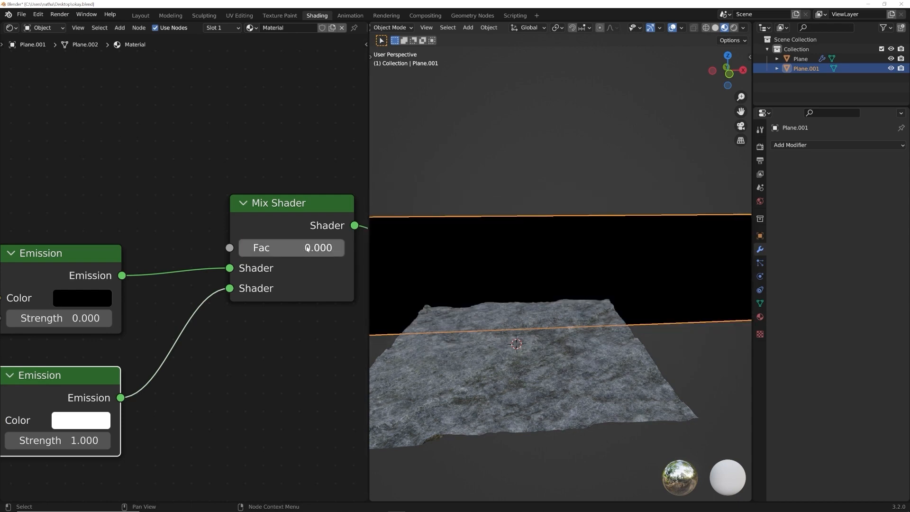
{"action": "mouse_move", "coordinate": [308, 249]}
{"action": "left_mouse_down"}
{"action": "mouse_move", "coordinate": [383, 248]}
{"action": "mouse_move", "coordinate": [294, 249]}
{"action": "left_mouse_up"}
{"action": "left_click", "coordinate": [231, 248]}
{"action": "left_click_drag", "start_coordinate": [177, 100], "coordinate": [182, 108]}
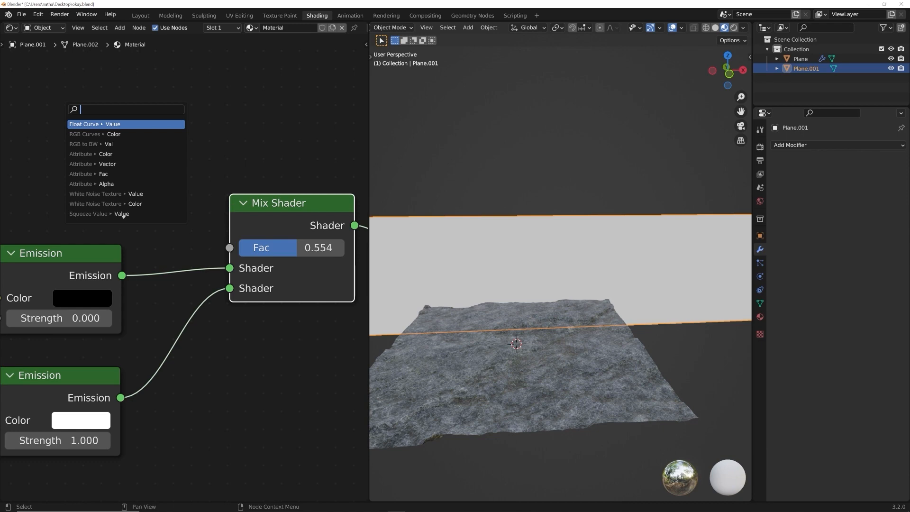
Step: Move the Mix Shader node above the Emission nodes, then add a ColorRamp and connect its Color output to the Mix Shader's Fac
{"action": "left_click_drag", "start_coordinate": [278, 203], "coordinate": [276, 77]}
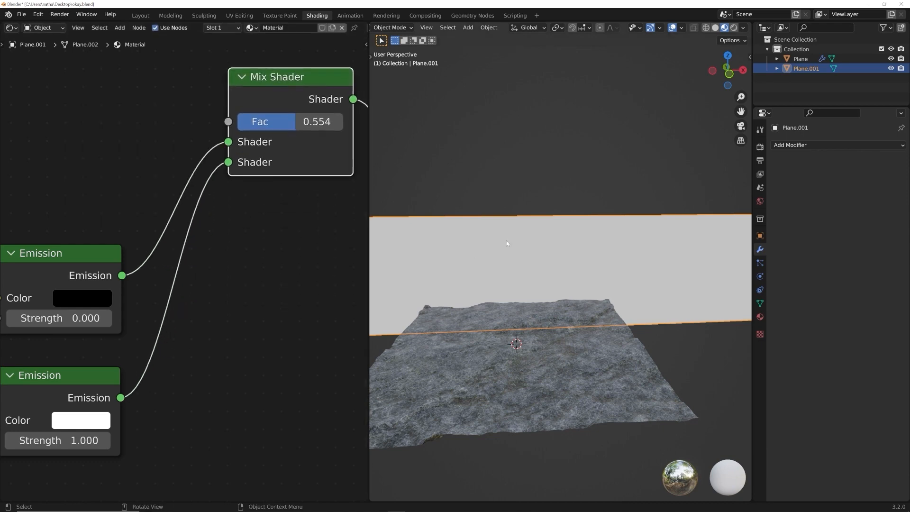
{"action": "middle_click_drag", "start_coordinate": [286, 220], "coordinate": [298, 289], "text": "shift"}
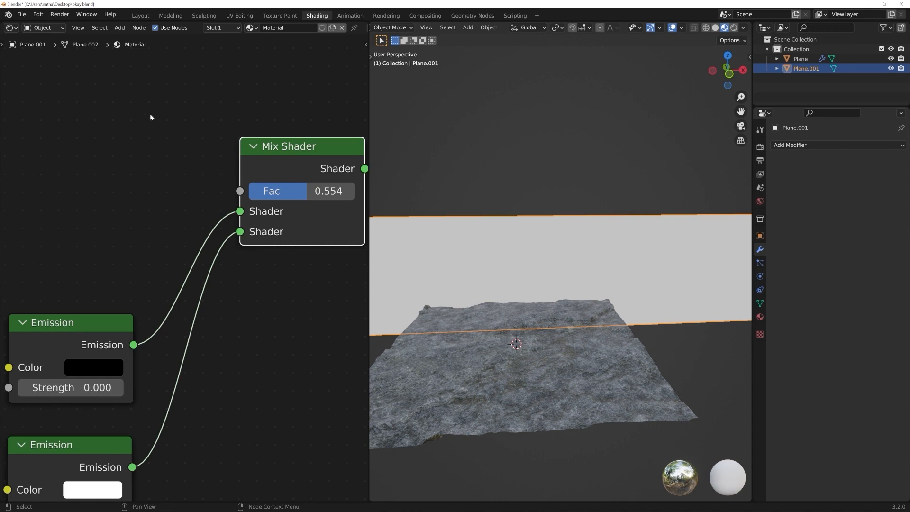
{"action": "scroll", "coordinate": [154, 123], "scroll_direction": "down", "scroll_amount": 2}
{"action": "key", "text": "shift+a"}
{"action": "type", "text": "col"}
{"action": "key", "text": "Return"}
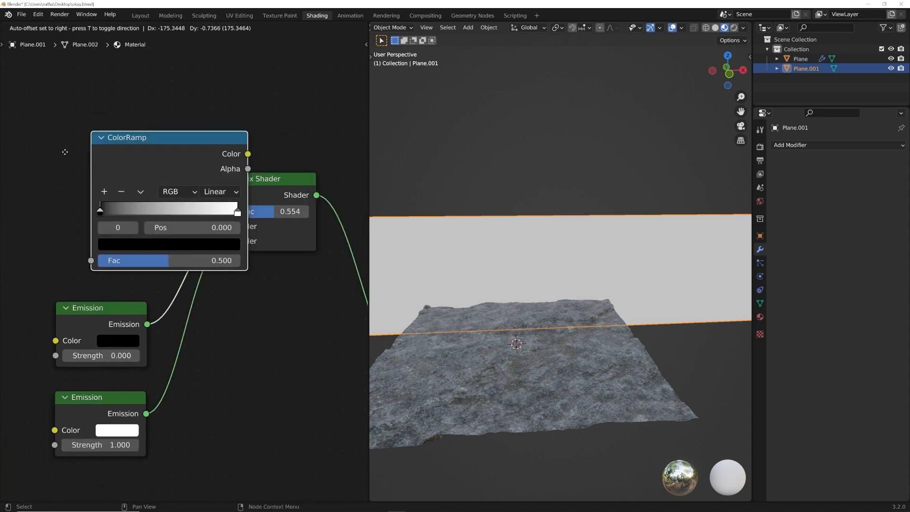
{"action": "left_click", "coordinate": [32, 155]}
{"action": "left_click_drag", "start_coordinate": [157, 157], "coordinate": [226, 211]}
Step: Add a Gradient Texture node before the ColorRamp and connect its Color output to the ColorRamp's Fac
{"action": "middle_click_drag", "start_coordinate": [186, 213], "coordinate": [11, 231]}
{"action": "key", "text": "shift+a"}
{"action": "left_click", "coordinate": [124, 207]}
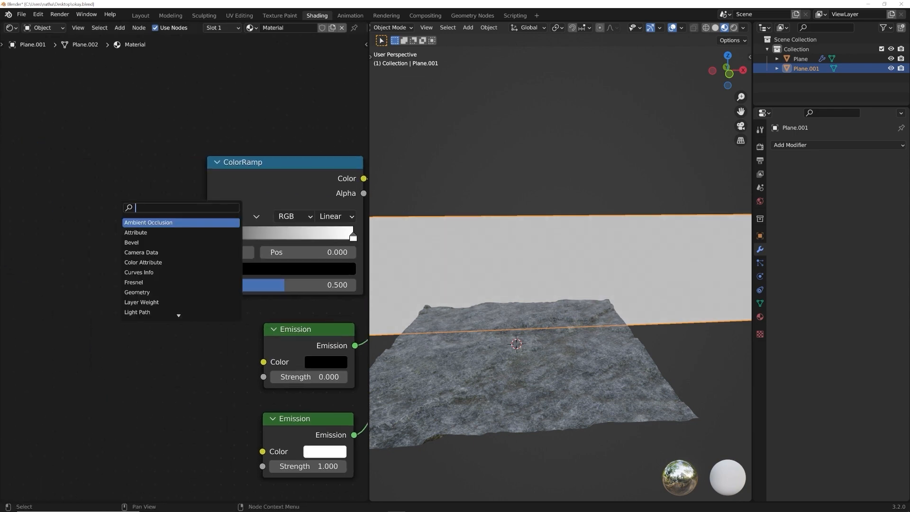
{"action": "type", "text": "gra"}
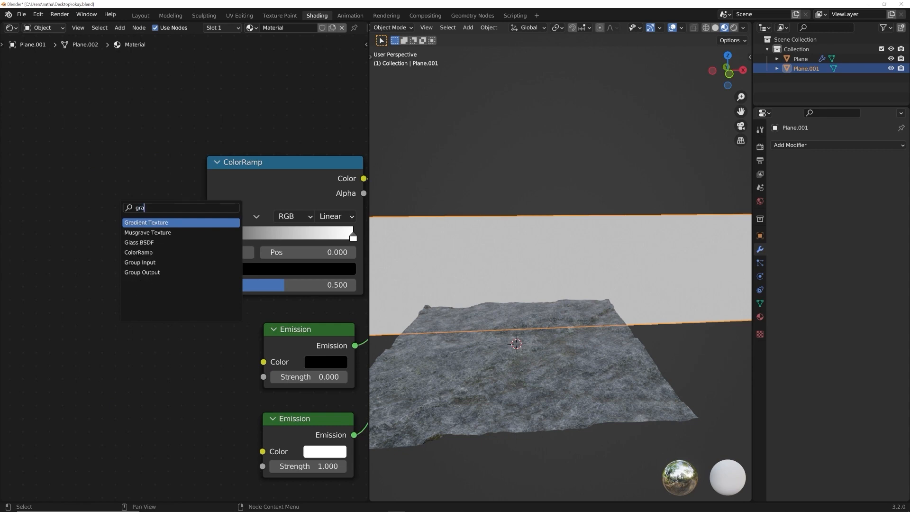
{"action": "key", "text": "Return"}
{"action": "left_click", "coordinate": [77, 214]}
{"action": "left_click_drag", "start_coordinate": [152, 222], "coordinate": [134, 135]}
{"action": "left_click_drag", "start_coordinate": [204, 288], "coordinate": [204, 287]}
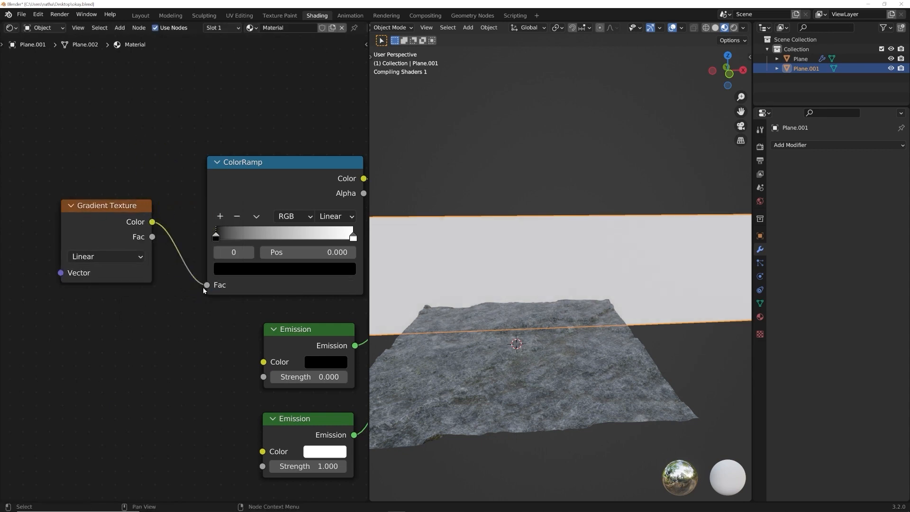
Step: Add Mapping and Texture Coordinate nodes to the Gradient Texture and drive the Mapping vector with the Object coordinates
{"action": "middle_click_drag", "start_coordinate": [75, 218], "coordinate": [183, 232]}
{"action": "scroll", "coordinate": [184, 231], "scroll_direction": "down", "scroll_amount": 1}
{"action": "left_click", "coordinate": [208, 224]}
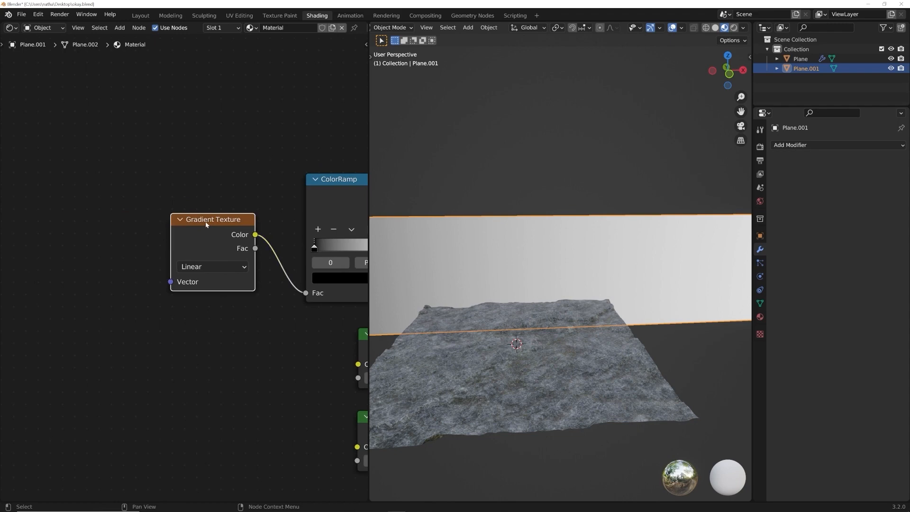
{"action": "middle_click_drag", "start_coordinate": [200, 216], "coordinate": [271, 212]}
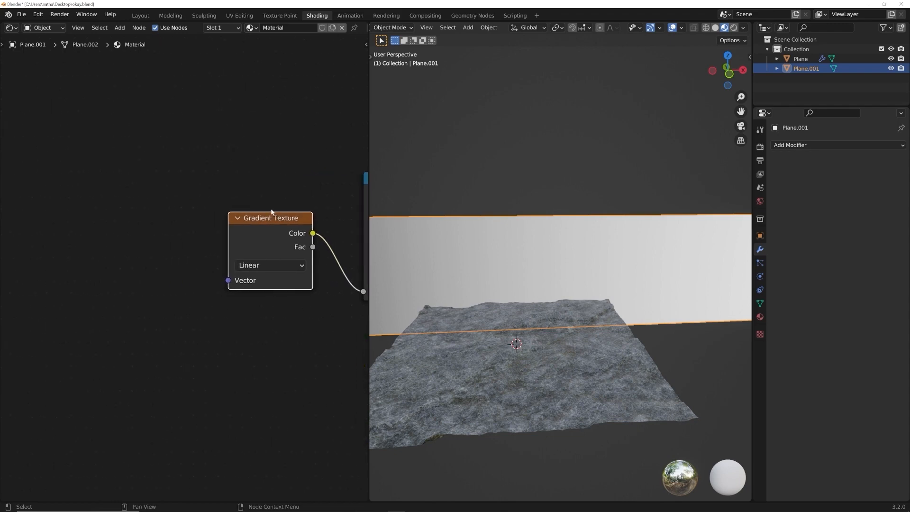
{"action": "key", "text": "ctrl+t"}
{"action": "middle_click_drag", "start_coordinate": [155, 249], "coordinate": [230, 249]}
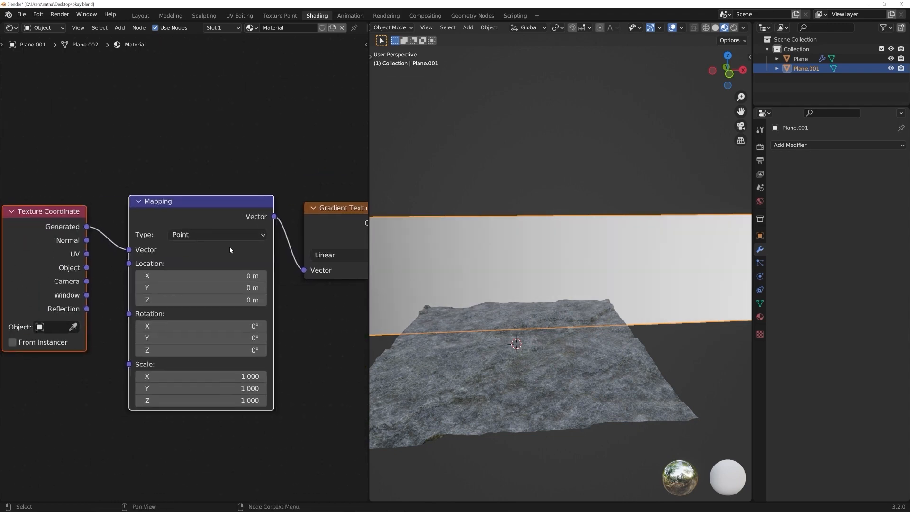
{"action": "left_click_drag", "start_coordinate": [88, 269], "coordinate": [108, 126]}
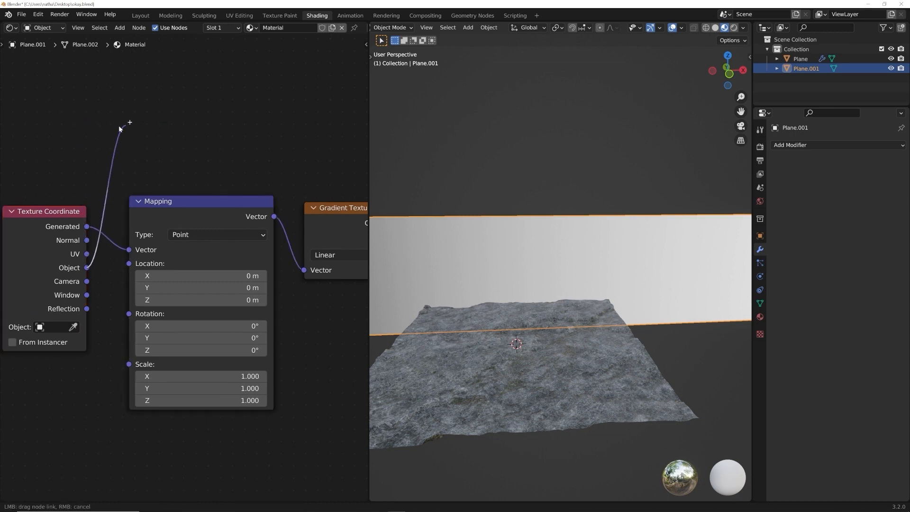
{"action": "left_click_drag", "start_coordinate": [126, 247], "coordinate": [129, 250]}
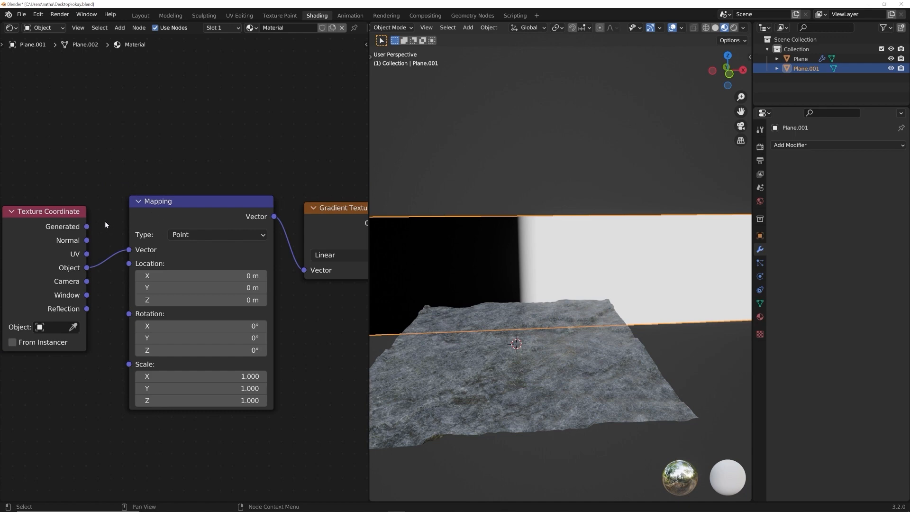
Step: Set the Mapping node's Z rotation to 90° so the gradient runs vertically on the backdrop plane
{"action": "scroll", "coordinate": [263, 275], "scroll_direction": "down", "scroll_amount": 6}
{"action": "middle_click_drag", "start_coordinate": [352, 268], "coordinate": [246, 273]}
{"action": "scroll", "coordinate": [528, 266], "scroll_direction": "up", "scroll_amount": 5}
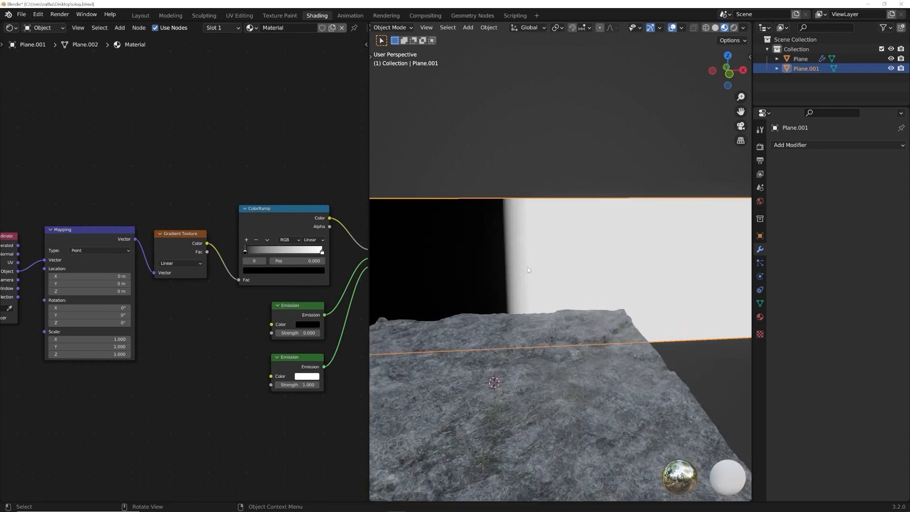
{"action": "middle_click_drag", "start_coordinate": [142, 344], "coordinate": [240, 326]}
{"action": "scroll", "coordinate": [185, 317], "scroll_direction": "up", "scroll_amount": 6}
{"action": "left_click_drag", "start_coordinate": [176, 333], "coordinate": [178, 335]}
{"action": "type", "text": "90"}
{"action": "key", "text": "Return"}
{"action": "left_click_drag", "start_coordinate": [166, 332], "coordinate": [182, 332]}
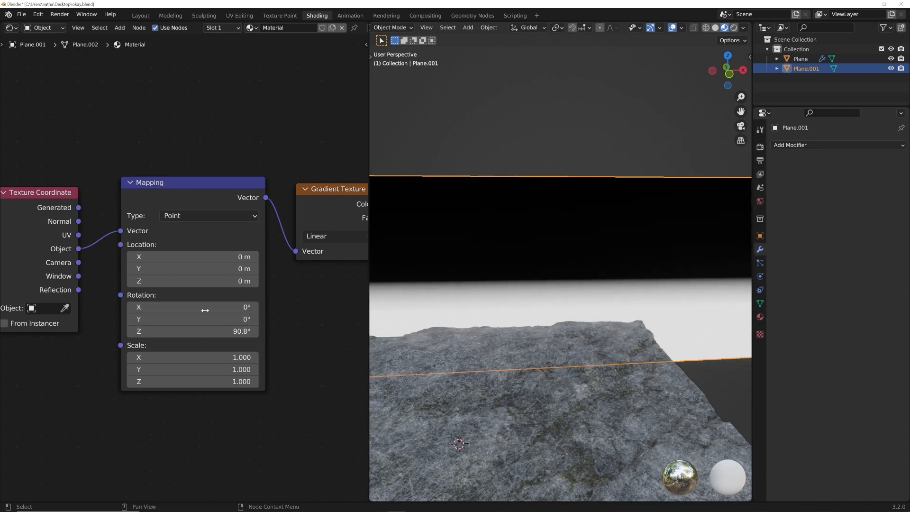
{"action": "mouse_move", "coordinate": [222, 257]}
{"action": "left_mouse_down"}
{"action": "mouse_move", "coordinate": [251, 256]}
{"action": "mouse_move", "coordinate": [223, 256]}
{"action": "left_mouse_up"}
{"action": "key", "text": "ctrl+z"}
{"action": "key", "text": "ctrl+z"}
Step: Set the ColorRamp interpolation to B-Spline and move its black stop to position 0.526
{"action": "scroll", "coordinate": [250, 290], "scroll_direction": "down", "scroll_amount": 3}
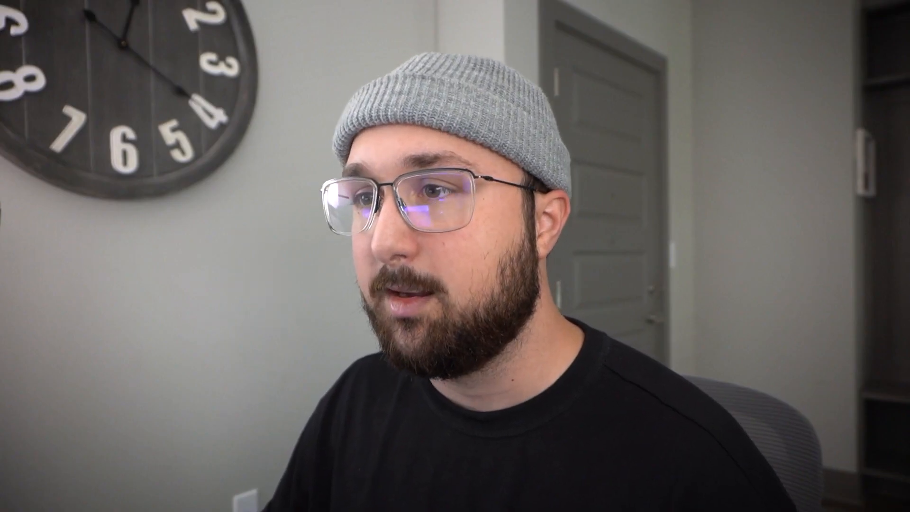
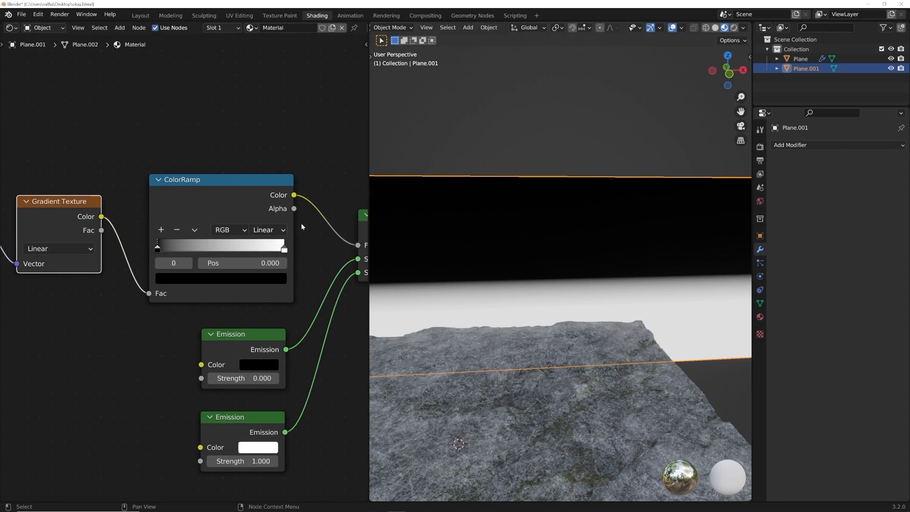
{"action": "left_click", "coordinate": [265, 230]}
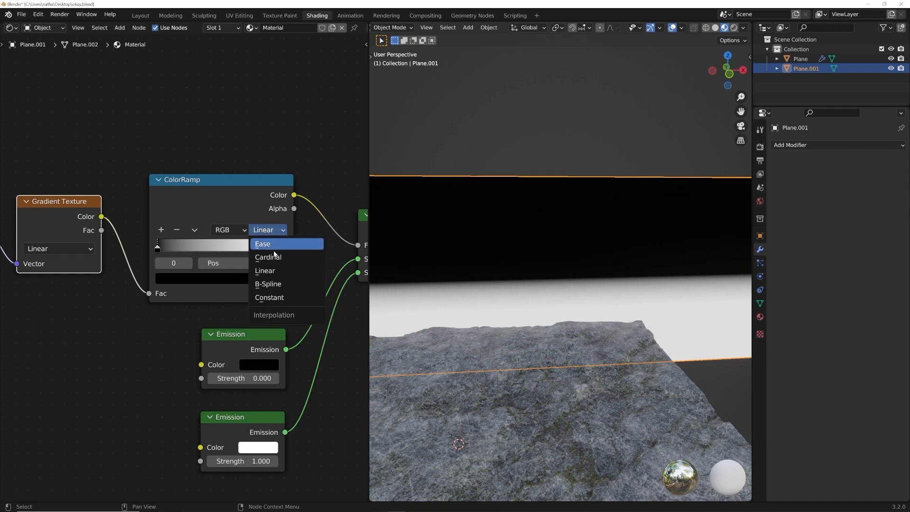
{"action": "left_click", "coordinate": [277, 285]}
{"action": "left_click_drag", "start_coordinate": [161, 248], "coordinate": [235, 253]}
{"action": "scroll", "coordinate": [593, 314], "scroll_direction": "up", "scroll_amount": 2}
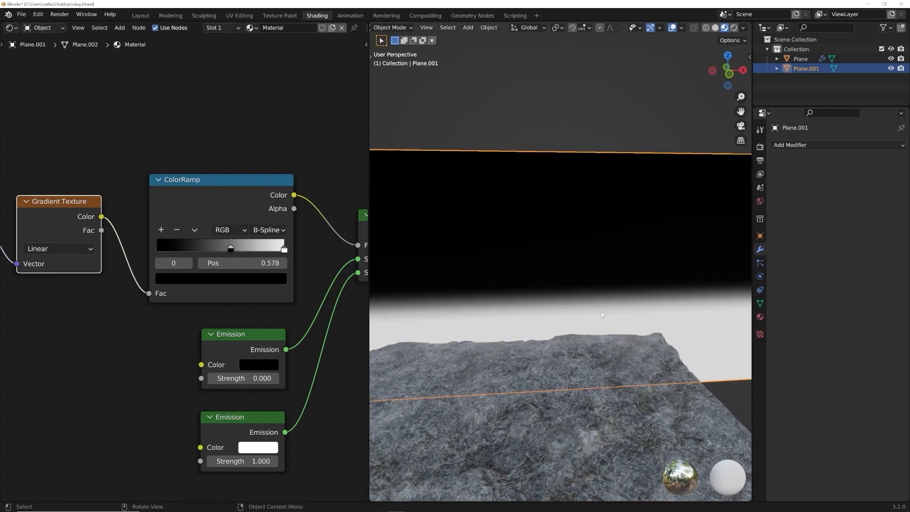
{"action": "scroll", "coordinate": [659, 299], "scroll_direction": "down", "scroll_amount": 1}
{"action": "left_click_drag", "start_coordinate": [231, 249], "coordinate": [209, 259]}
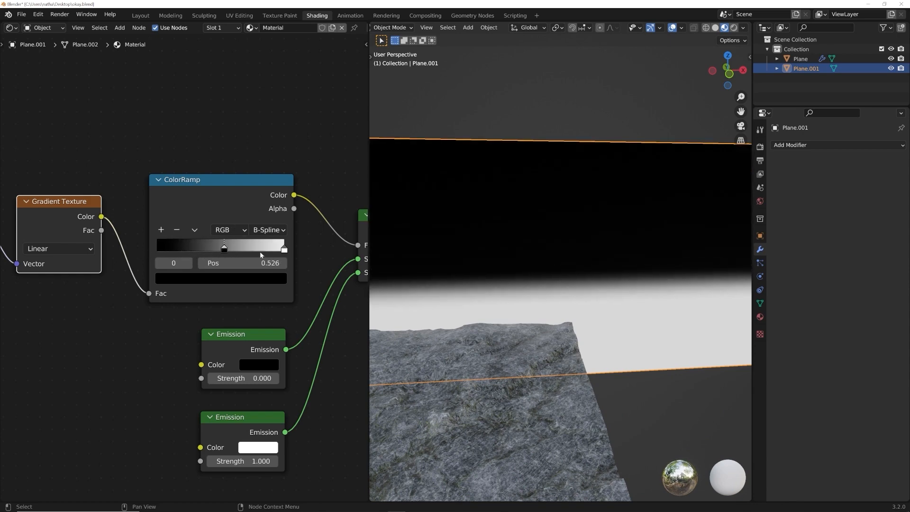
Step: Soften and reposition the gradient by setting the Mapping node's Y scale to 0.160 and X location to 0.46 m
{"action": "scroll", "coordinate": [583, 294], "scroll_direction": "down", "scroll_amount": 1}
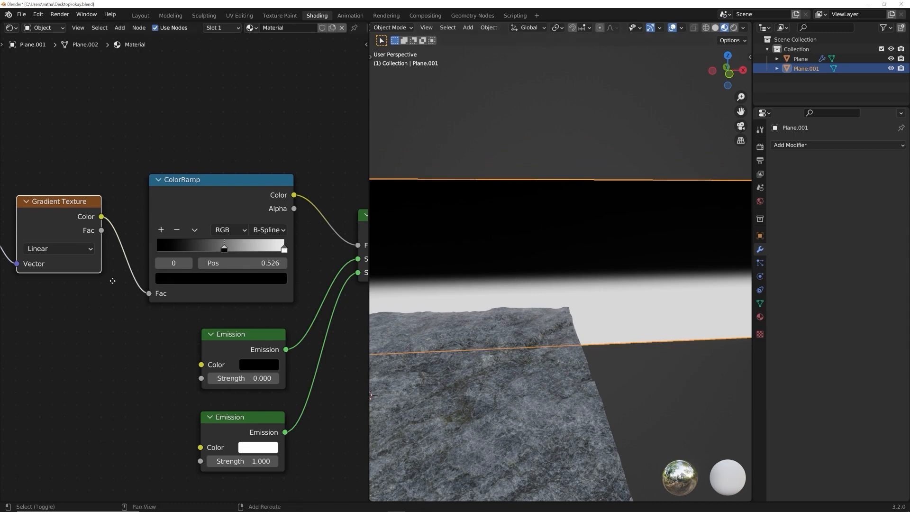
{"action": "middle_click_drag", "start_coordinate": [112, 280], "coordinate": [268, 264]}
{"action": "middle_click_drag", "start_coordinate": [165, 274], "coordinate": [319, 248]}
{"action": "scroll", "coordinate": [247, 317], "scroll_direction": "up", "scroll_amount": 1}
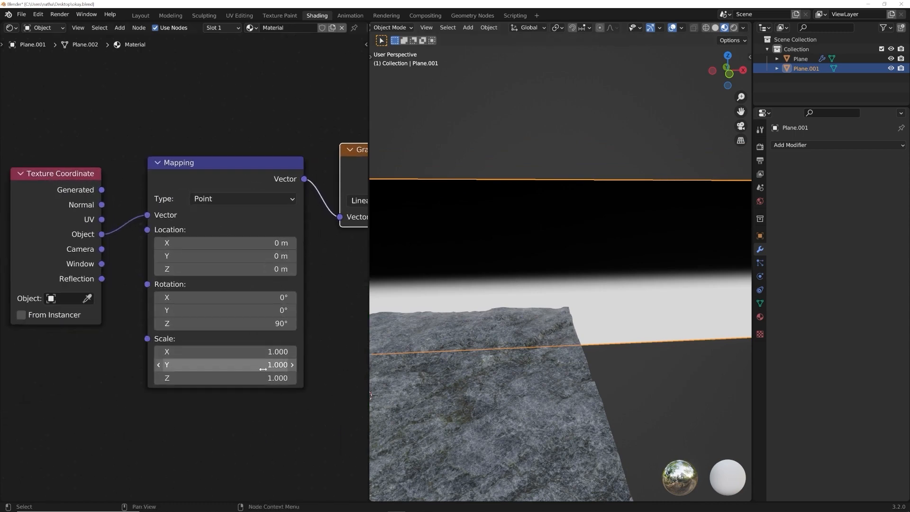
{"action": "mouse_move", "coordinate": [237, 378]}
{"action": "left_mouse_down"}
{"action": "mouse_move", "coordinate": [285, 378]}
{"action": "mouse_move", "coordinate": [228, 368]}
{"action": "left_mouse_up"}
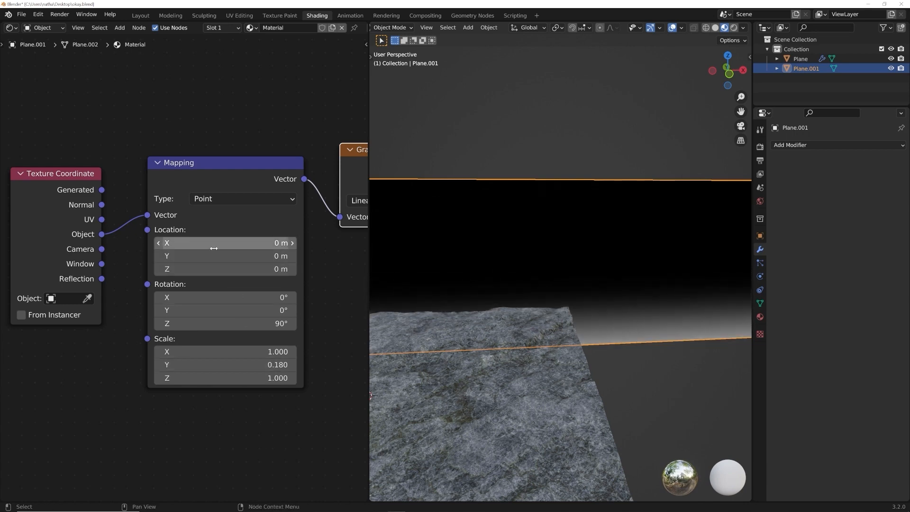
{"action": "left_click_drag", "start_coordinate": [227, 243], "coordinate": [256, 243]}
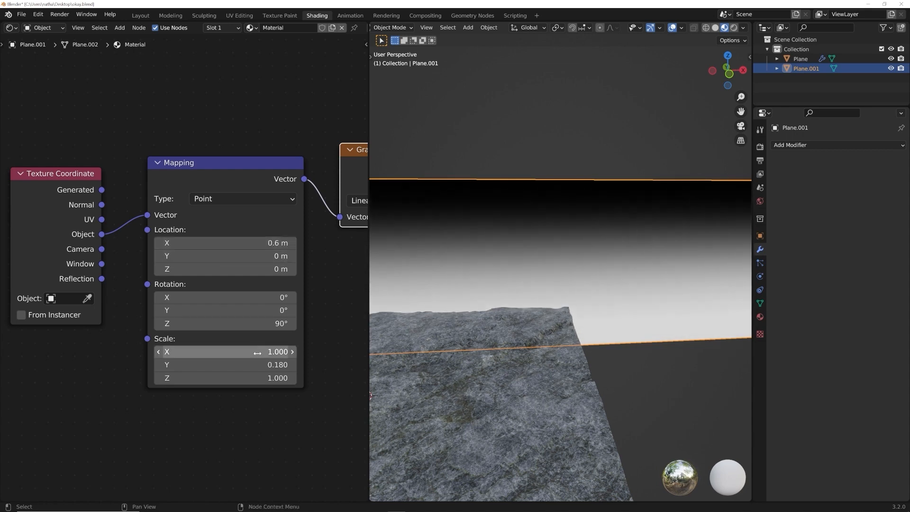
{"action": "left_click_drag", "start_coordinate": [227, 365], "coordinate": [262, 364]}
{"action": "left_click_drag", "start_coordinate": [263, 242], "coordinate": [256, 243]}
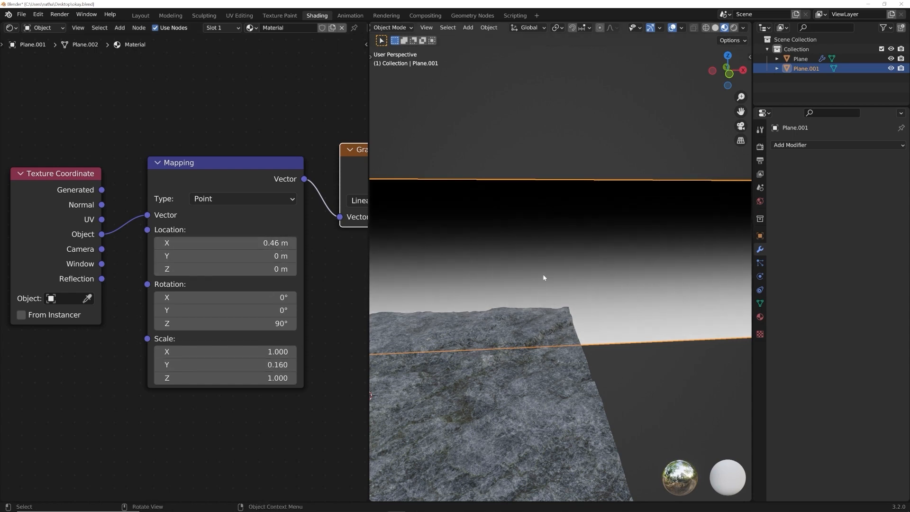
Step: Tint the white Emission node light blue with hue 0.601, saturation 0.296 and value 1.000, and raise its strength
{"action": "scroll", "coordinate": [182, 263], "scroll_direction": "down", "scroll_amount": 4}
{"action": "middle_click_drag", "start_coordinate": [334, 275], "coordinate": [38, 270]}
{"action": "scroll", "coordinate": [187, 274], "scroll_direction": "up", "scroll_amount": 5}
{"action": "middle_click_drag", "start_coordinate": [191, 421], "coordinate": [234, 370]}
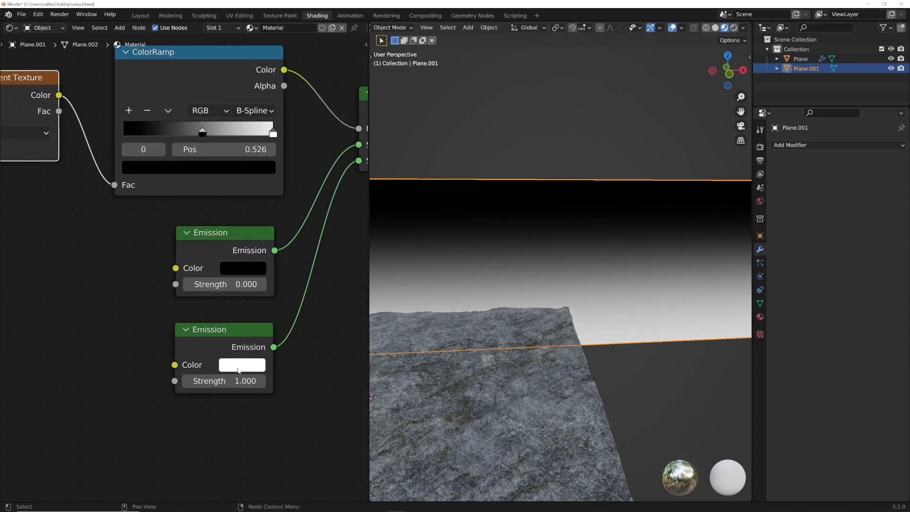
{"action": "left_click", "coordinate": [235, 368]}
{"action": "left_click", "coordinate": [284, 206]}
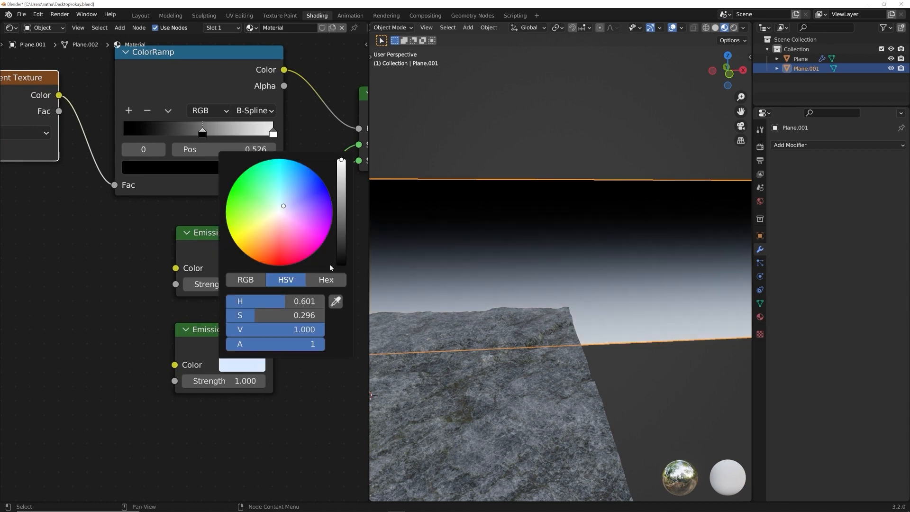
{"action": "left_click_drag", "start_coordinate": [223, 381], "coordinate": [249, 381]}
{"action": "scroll", "coordinate": [579, 299], "scroll_direction": "down", "scroll_amount": 4}
{"action": "middle_click_drag", "start_coordinate": [587, 328], "coordinate": [562, 327]}
{"action": "scroll", "coordinate": [559, 328], "scroll_direction": "up", "scroll_amount": 4}
Step: Switch to the Layout workspace, deselect all objects and show the scene in solid shading
{"action": "left_click", "coordinate": [465, 378], "text": "shift"}
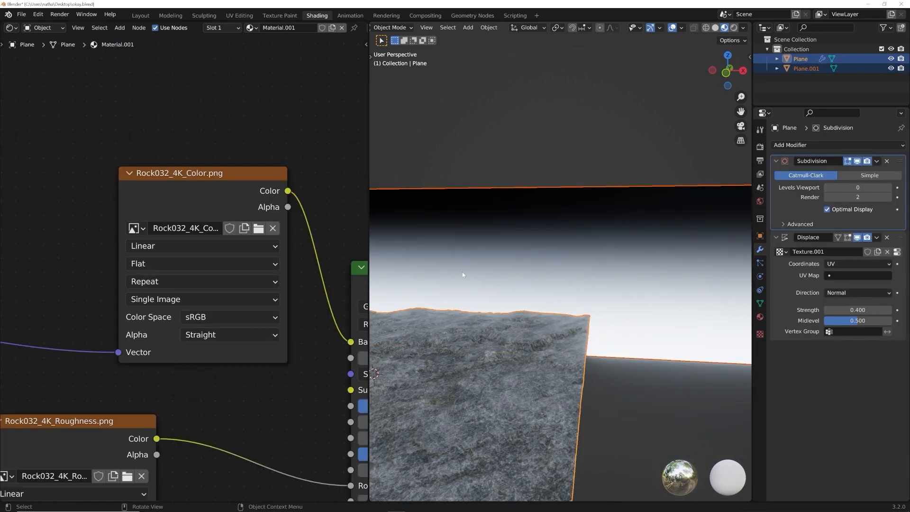
{"action": "left_click", "coordinate": [140, 16]}
{"action": "left_click", "coordinate": [425, 72]}
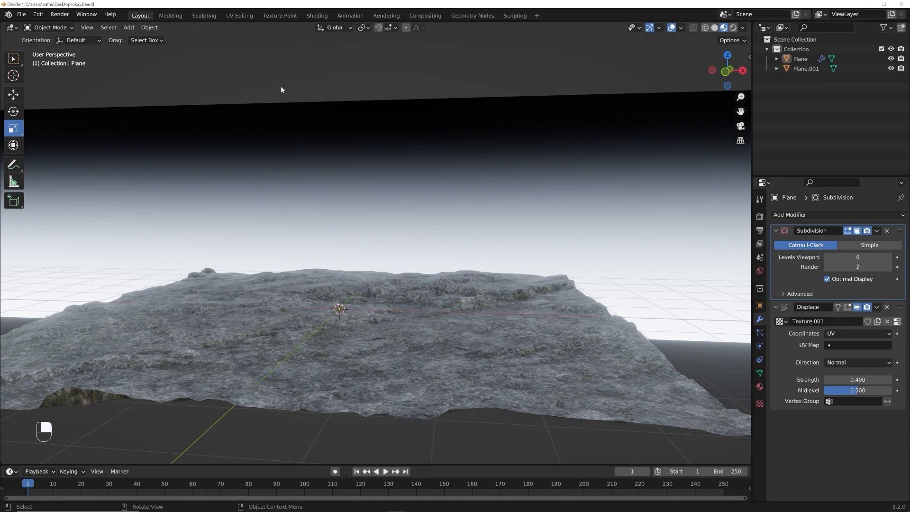
{"action": "left_click", "coordinate": [714, 30]}
{"action": "mouse_move", "coordinate": [482, 183]}
{"action": "middle_mouse_down"}
{"action": "mouse_move", "coordinate": [548, 222]}
{"action": "mouse_move", "coordinate": [554, 237]}
{"action": "mouse_move", "coordinate": [500, 236]}
{"action": "middle_mouse_up"}
{"action": "scroll", "coordinate": [557, 254], "scroll_direction": "down", "scroll_amount": 6}
{"action": "scroll", "coordinate": [493, 237], "scroll_direction": "up", "scroll_amount": 3}
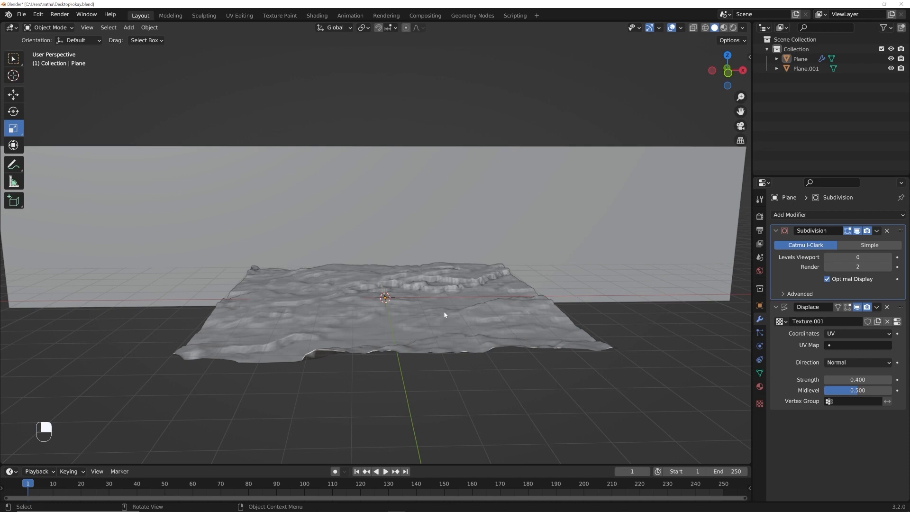
Step: Launch a second Blender session with an empty scene and view its grid from the front
{"action": "mouse_move", "coordinate": [397, 506]}
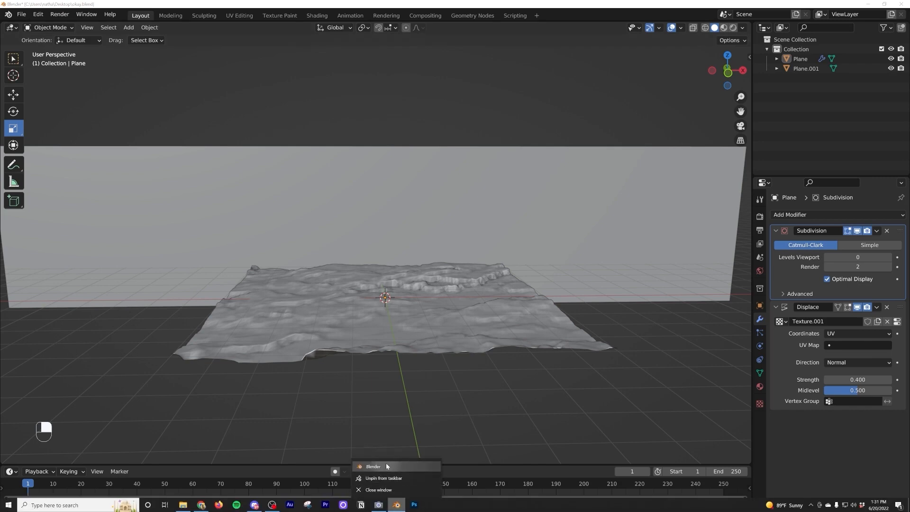
{"action": "left_click", "coordinate": [386, 462]}
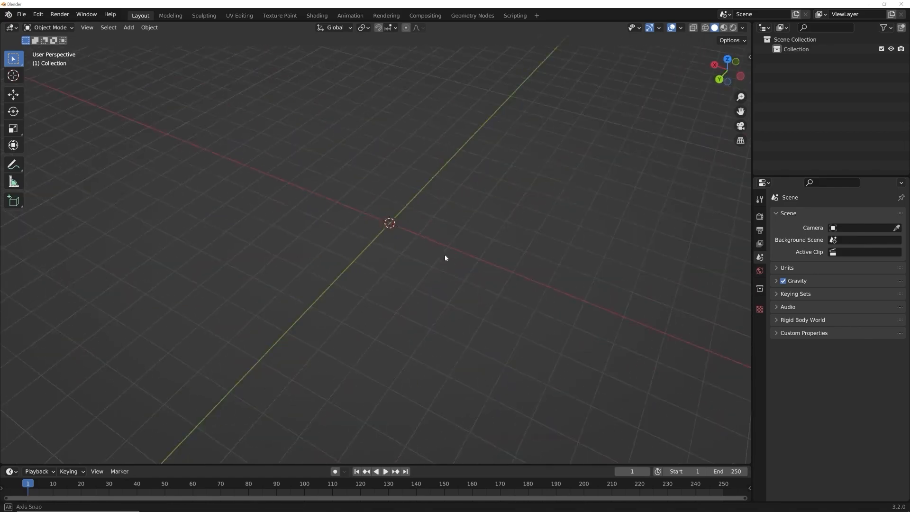
{"action": "middle_click_drag", "start_coordinate": [445, 256], "coordinate": [276, 264]}
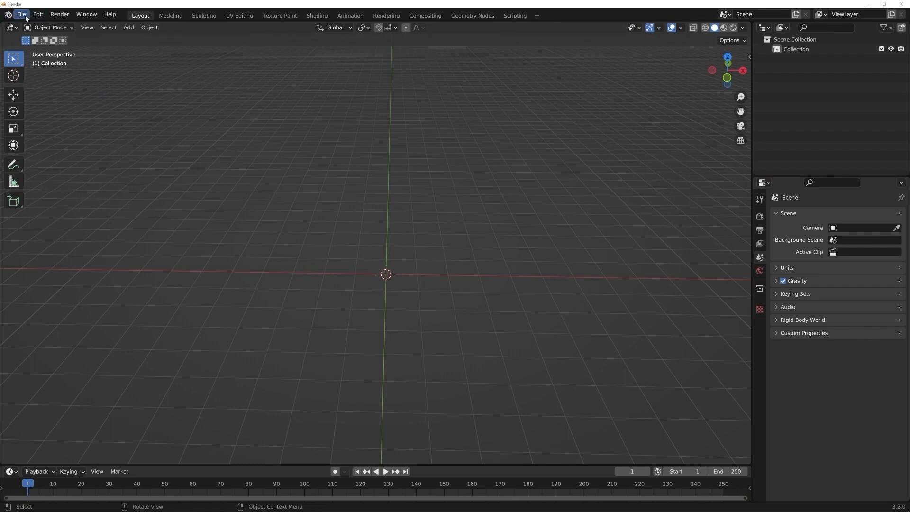
Step: Import smile.svg from the Desktop as a Scalable Vector Graphics file
{"action": "left_click", "coordinate": [22, 14]}
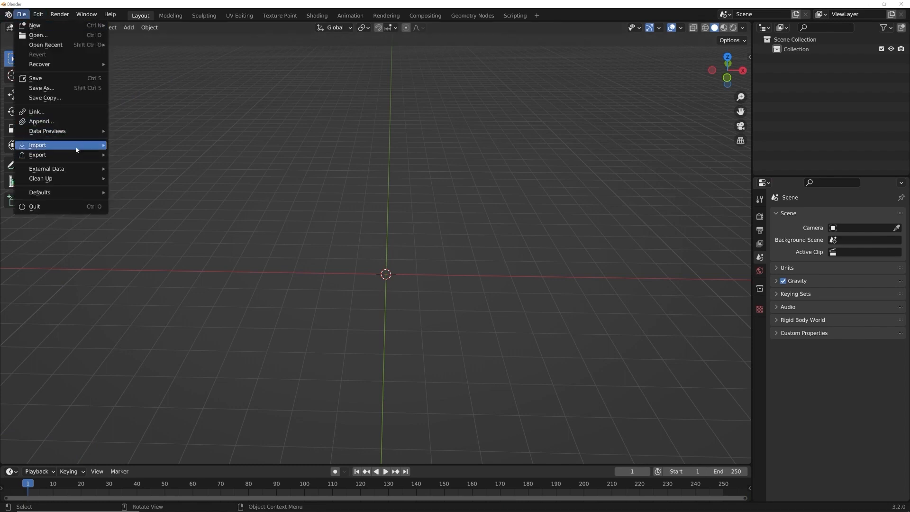
{"action": "mouse_move", "coordinate": [76, 145]}
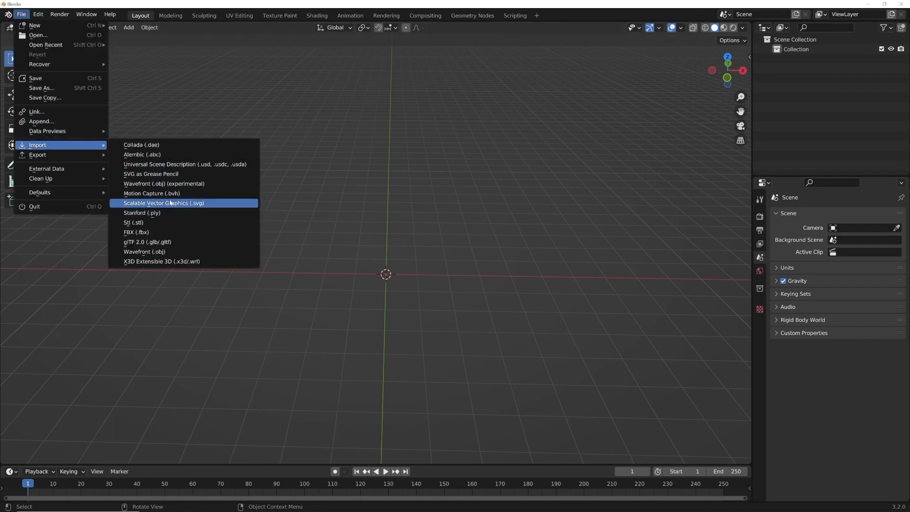
{"action": "left_click", "coordinate": [166, 203]}
{"action": "left_click", "coordinate": [239, 213]}
{"action": "scroll", "coordinate": [427, 265], "scroll_direction": "down", "scroll_amount": 2}
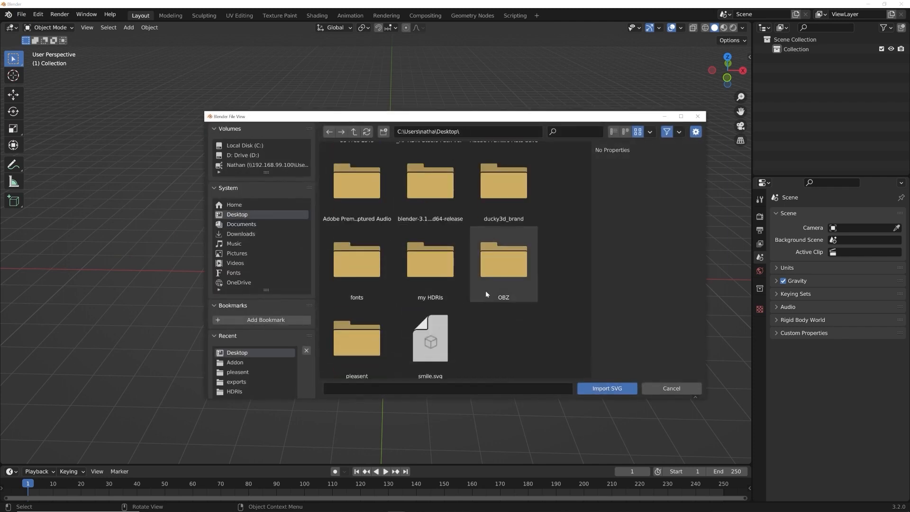
{"action": "double_click", "coordinate": [427, 342]}
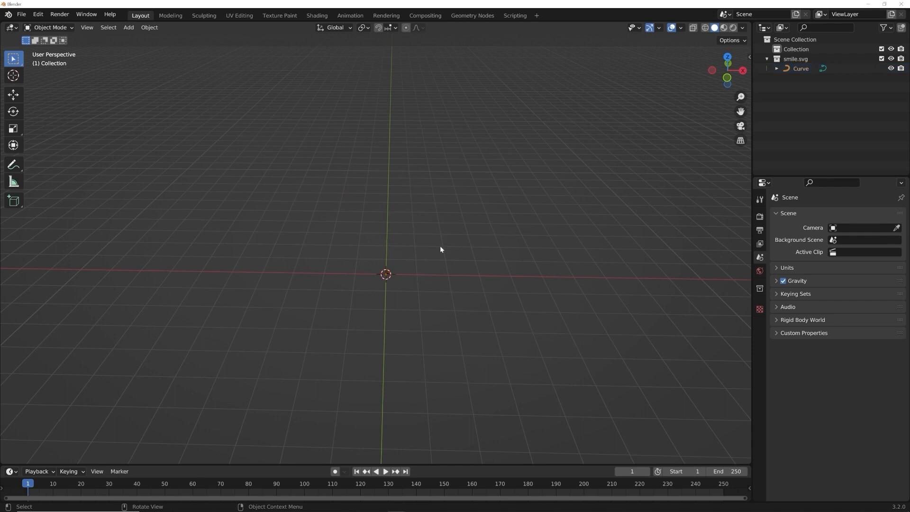
Step: Select the imported smiley curve and scale it up uniformly until its face is clearly readable beside the origin
{"action": "key", "text": "s"}
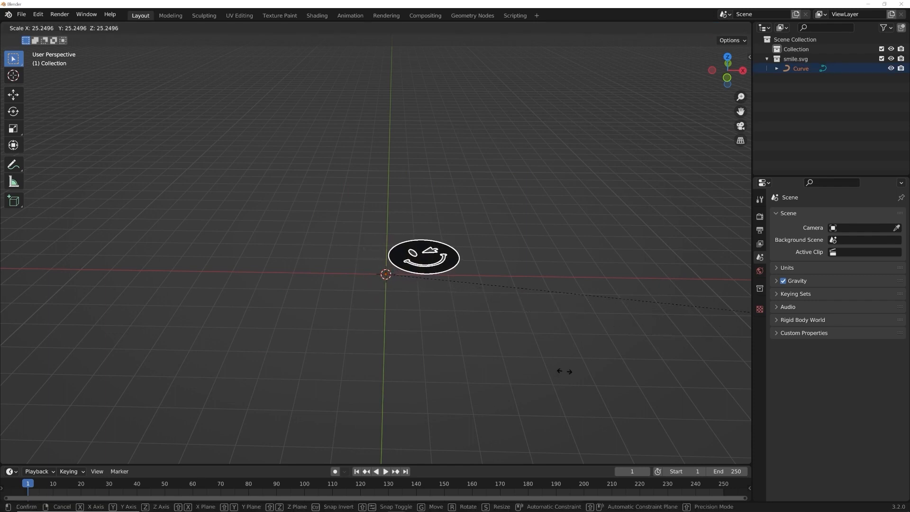
{"action": "left_click", "coordinate": [654, 365]}
{"action": "key", "text": "s"}
{"action": "left_click", "coordinate": [542, 307]}
{"action": "left_click", "coordinate": [540, 293]}
{"action": "left_click", "coordinate": [454, 260]}
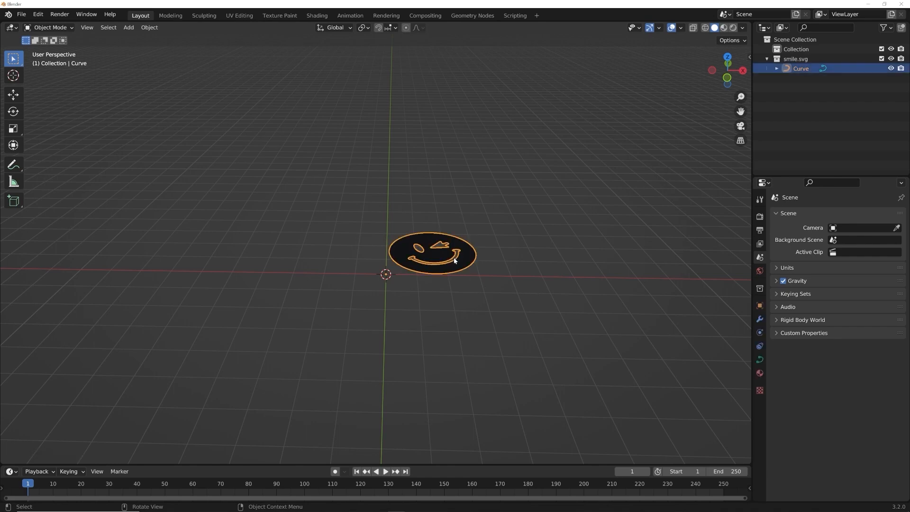
Step: In top view, move all of the smiley's control points about -1.57 m in X and -1.5 m in Y in Edit Mode
{"action": "key", "text": "grave"}
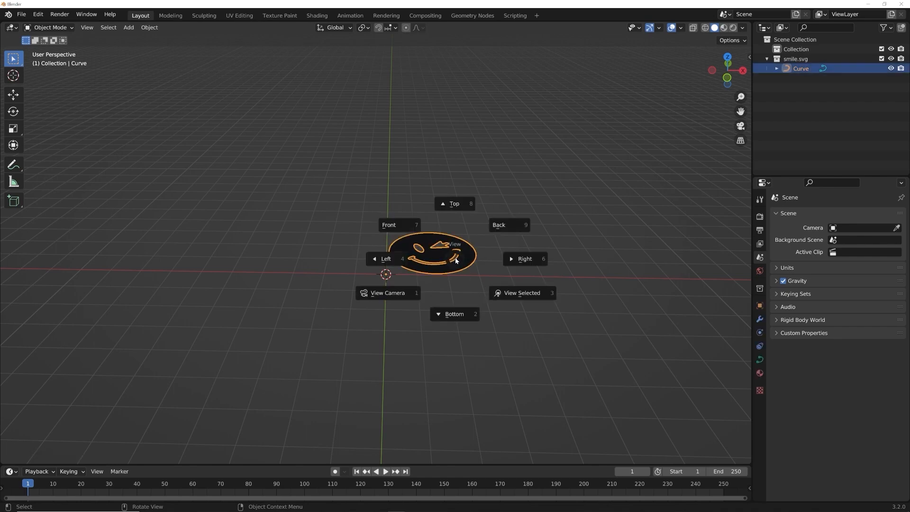
{"action": "left_click", "coordinate": [456, 205]}
{"action": "scroll", "coordinate": [464, 238], "scroll_direction": "up", "scroll_amount": 4}
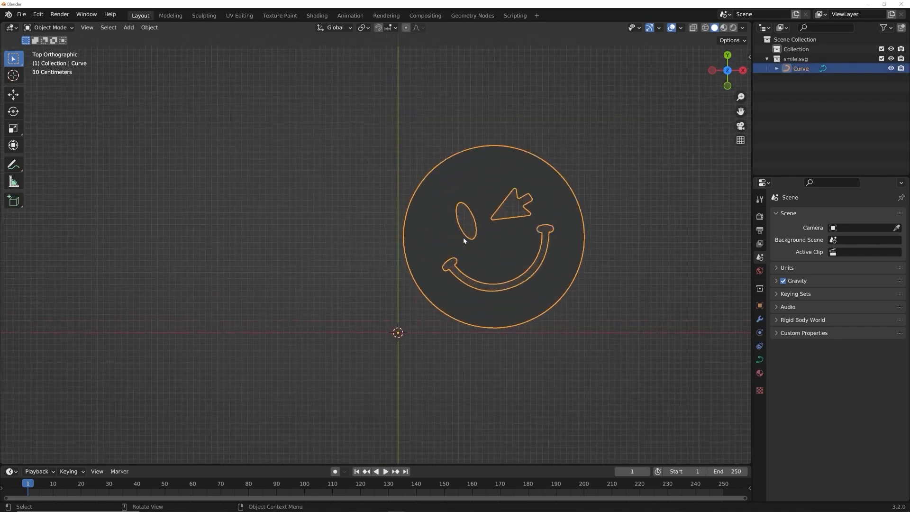
{"action": "key", "text": "Tab"}
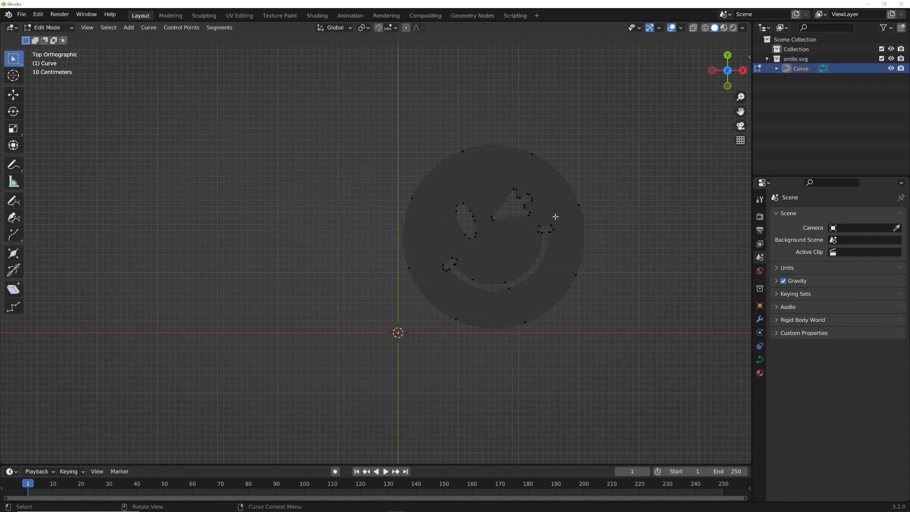
{"action": "key", "text": "a"}
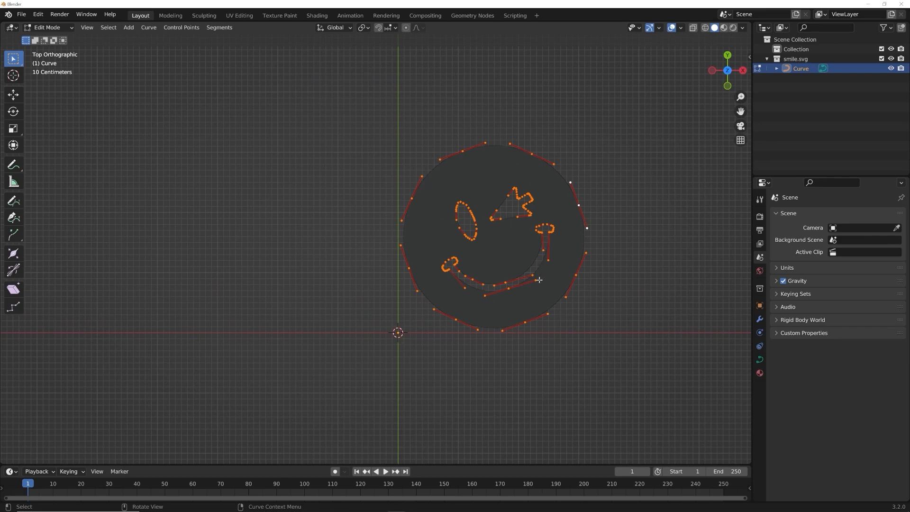
{"action": "key", "text": "g"}
{"action": "scroll", "coordinate": [450, 360], "scroll_direction": "up", "scroll_amount": 2}
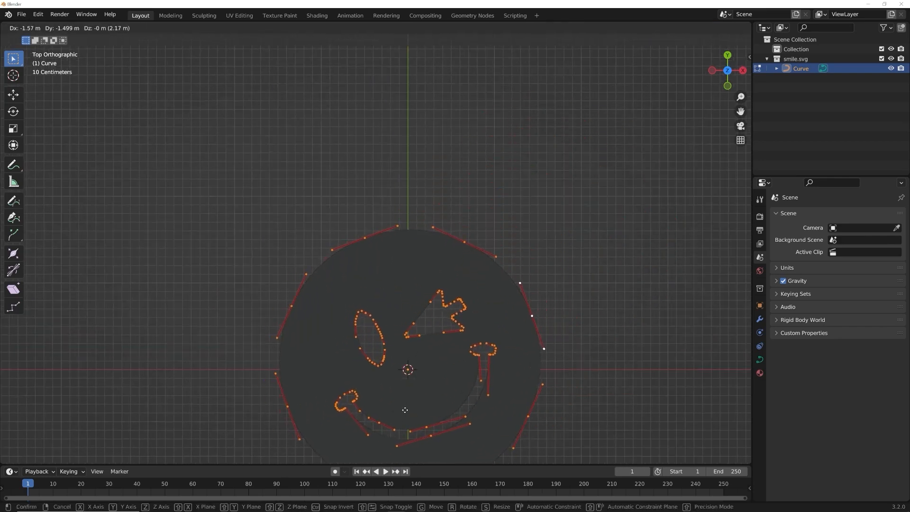
{"action": "left_click", "coordinate": [404, 409]}
{"action": "scroll", "coordinate": [467, 386], "scroll_direction": "up", "scroll_amount": 1}
{"action": "middle_click_drag", "start_coordinate": [469, 384], "coordinate": [485, 266], "text": "shift"}
{"action": "key", "text": "Tab"}
{"action": "middle_click_drag", "start_coordinate": [505, 326], "coordinate": [503, 293]}
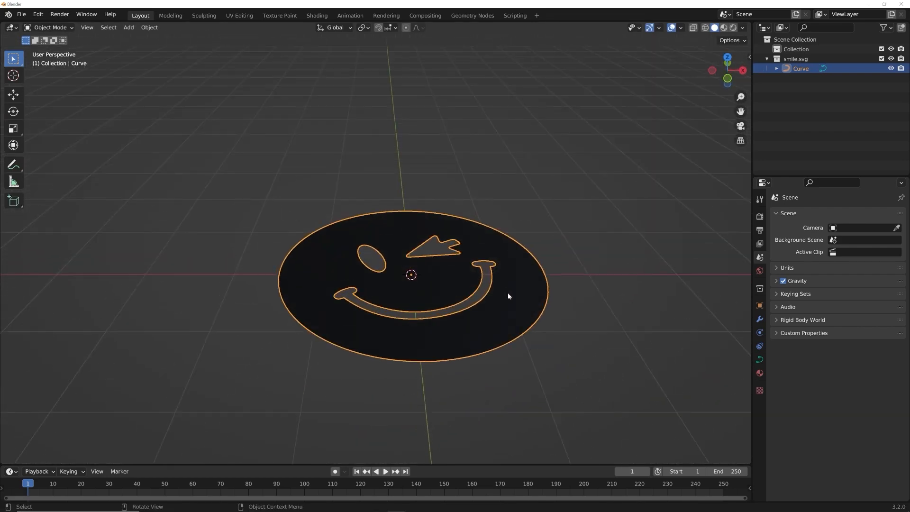
Step: Give the smiley curve thickness with a geometry Extrude of 0.003 m
{"action": "left_click", "coordinate": [759, 360]}
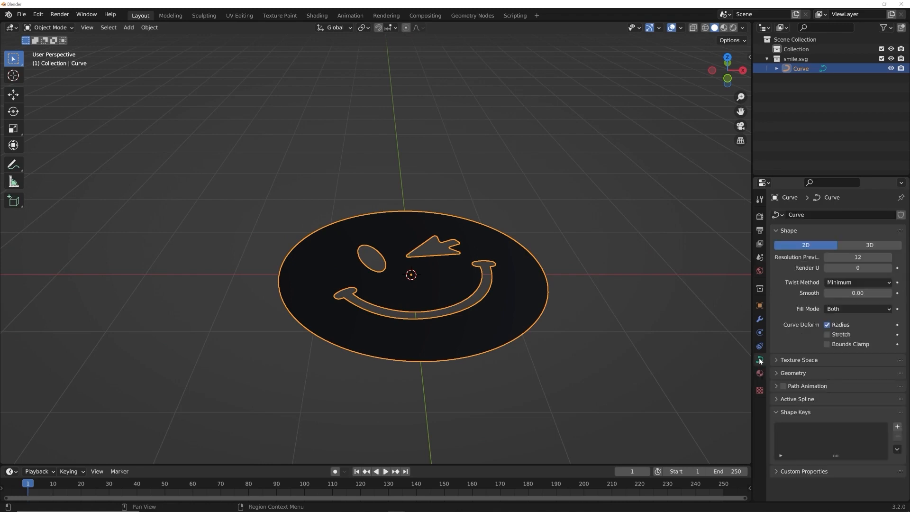
{"action": "left_click", "coordinate": [788, 374]}
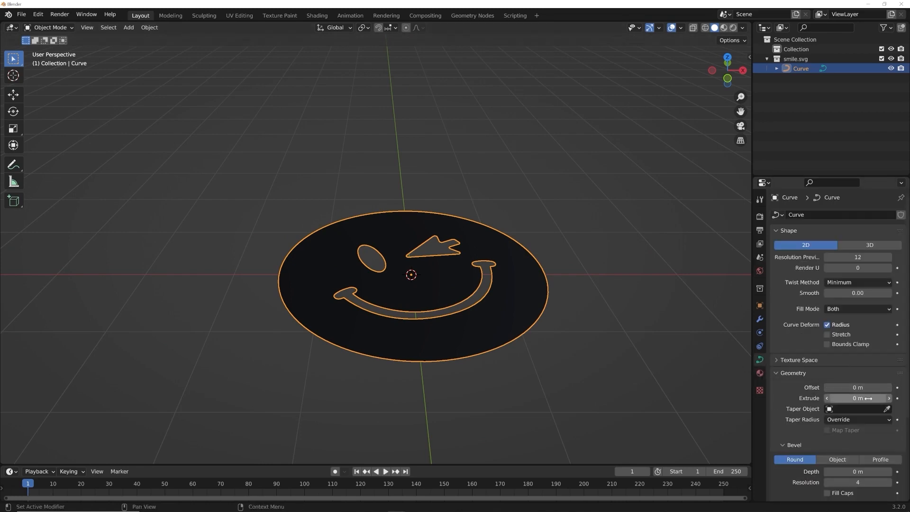
{"action": "left_click_drag", "start_coordinate": [868, 398], "coordinate": [885, 398]}
{"action": "mouse_move", "coordinate": [619, 341]}
{"action": "middle_mouse_down"}
{"action": "mouse_move", "coordinate": [629, 321]}
{"action": "mouse_move", "coordinate": [626, 337]}
{"action": "middle_mouse_up"}
Step: Round the smiley's edges with a bevel depth of 0.0005 m, deselect it and inspect the rounded edges
{"action": "scroll", "coordinate": [868, 387], "scroll_direction": "down", "scroll_amount": 3}
{"action": "left_click", "coordinate": [855, 415]}
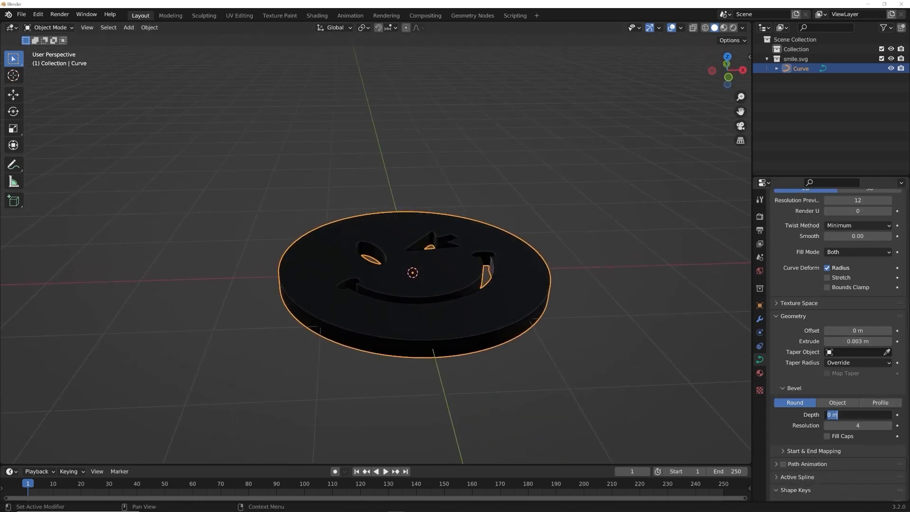
{"action": "type", "text": "0.0005"}
{"action": "key", "text": "Return"}
{"action": "left_click", "coordinate": [556, 205]}
{"action": "middle_click_drag", "start_coordinate": [557, 205], "coordinate": [548, 282]}
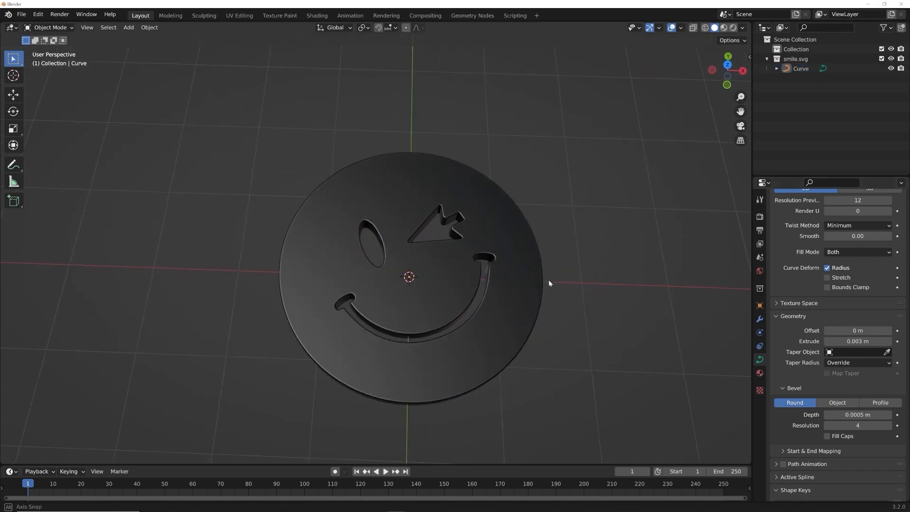
{"action": "scroll", "coordinate": [522, 310], "scroll_direction": "up", "scroll_amount": 5}
{"action": "middle_click_drag", "start_coordinate": [521, 310], "coordinate": [447, 357]}
{"action": "scroll", "coordinate": [516, 267], "scroll_direction": "down", "scroll_amount": 2}
{"action": "middle_click_drag", "start_coordinate": [477, 288], "coordinate": [477, 222]}
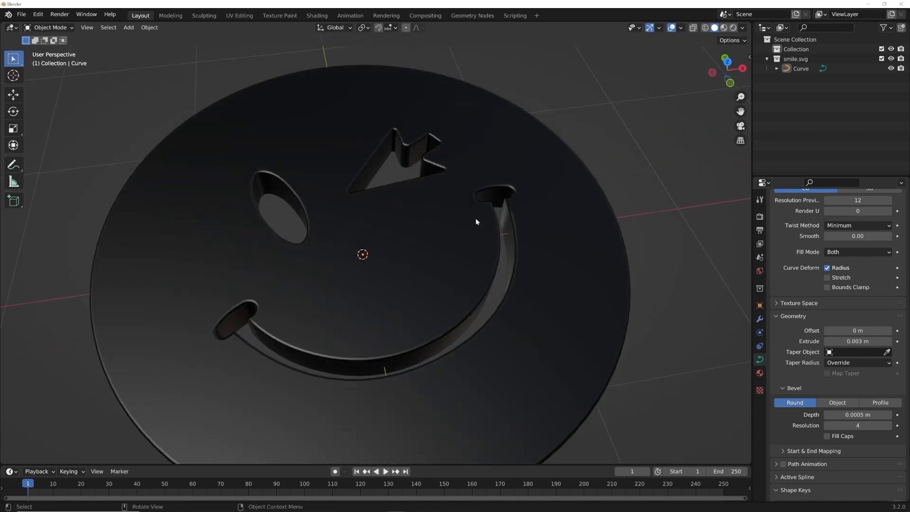
Step: Remove the black SVGMat material from the smiley curve
{"action": "left_click", "coordinate": [759, 374]}
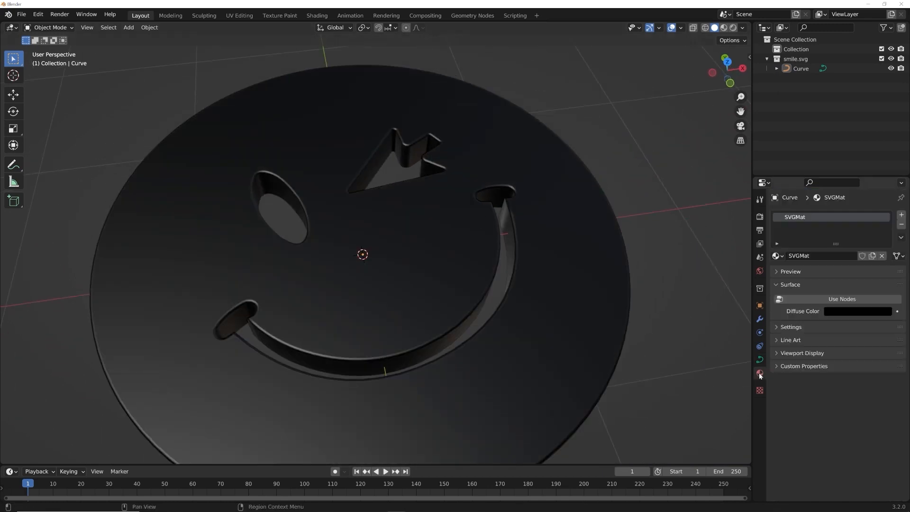
{"action": "left_click", "coordinate": [901, 225]}
{"action": "middle_click_drag", "start_coordinate": [607, 289], "coordinate": [469, 287]}
Step: Save the smiley scene to the Desktop as THE LOGO.blend
{"action": "left_click", "coordinate": [21, 18]}
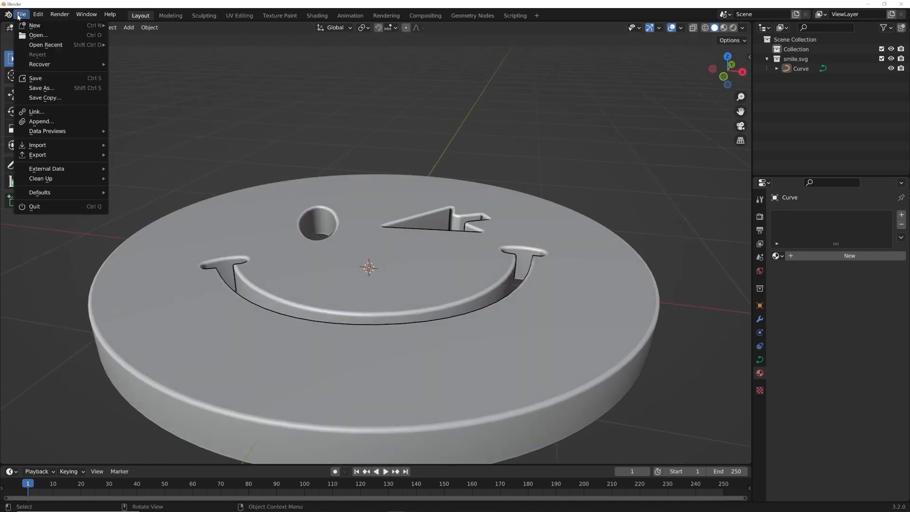
{"action": "left_click", "coordinate": [49, 90]}
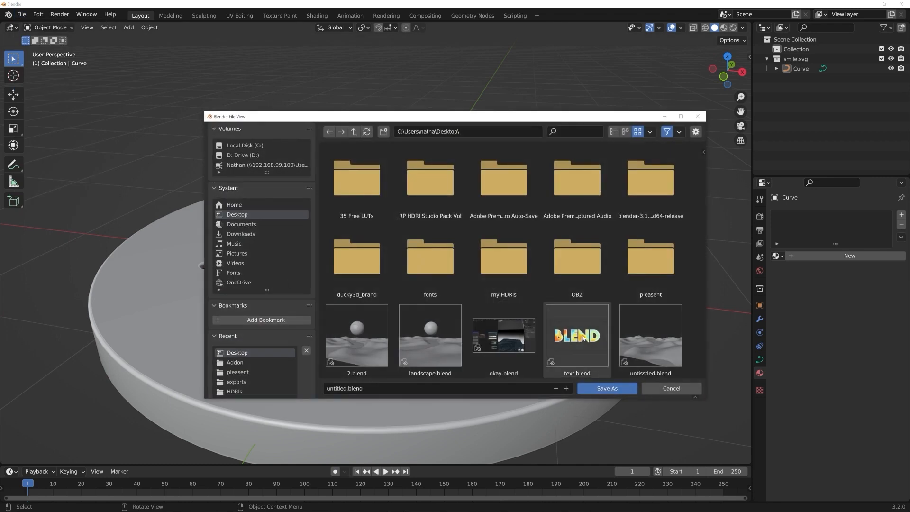
{"action": "scroll", "coordinate": [589, 335], "scroll_direction": "down", "scroll_amount": 2}
{"action": "scroll", "coordinate": [557, 336], "scroll_direction": "up", "scroll_amount": 2}
{"action": "left_click", "coordinate": [360, 388]}
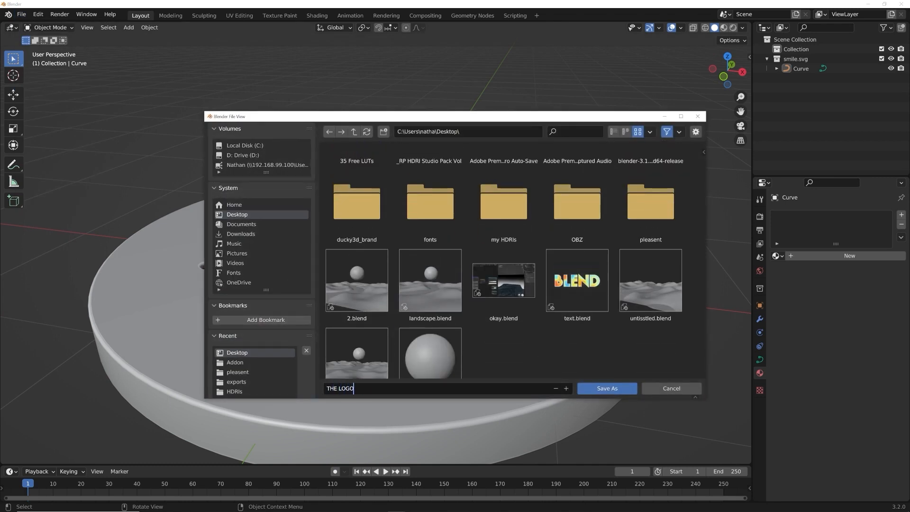
{"action": "type", "text": "THE LOGO"}
{"action": "key", "text": "Return"}
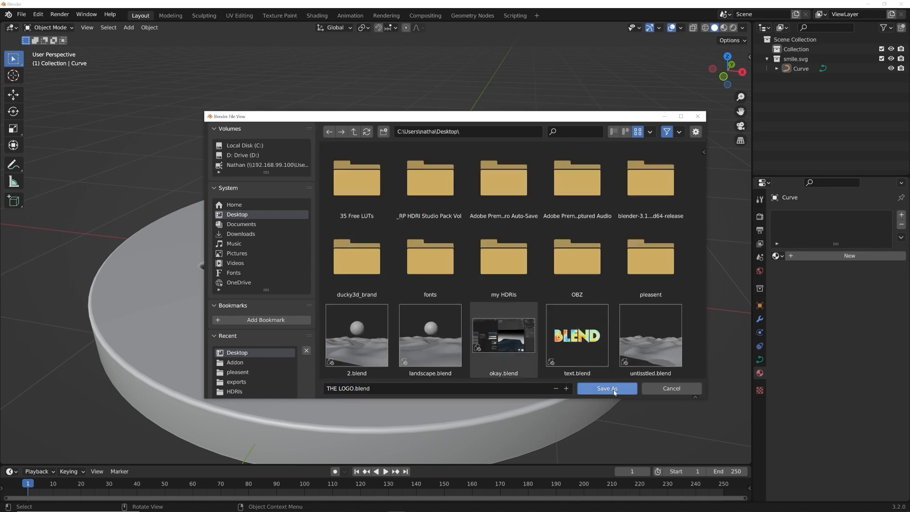
{"action": "left_click", "coordinate": [611, 388]}
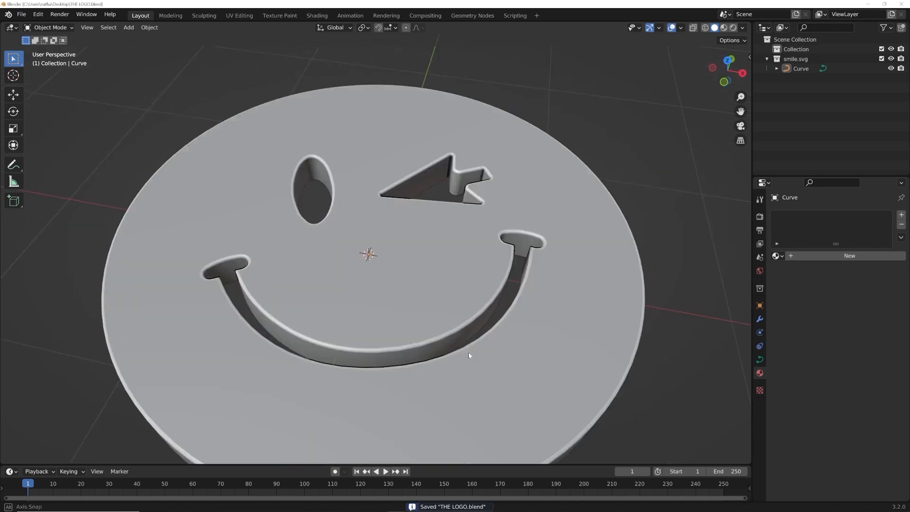
{"action": "middle_click_drag", "start_coordinate": [467, 355], "coordinate": [454, 349]}
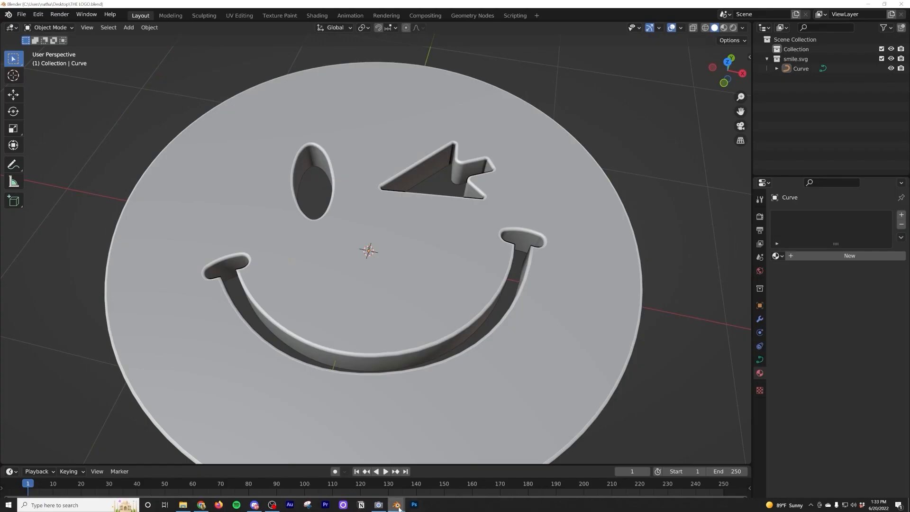
Step: Switch back to the Blender session holding the rocky landscape and backdrop
{"action": "mouse_move", "coordinate": [396, 505]}
{"action": "left_click", "coordinate": [352, 481]}
{"action": "middle_click_drag", "start_coordinate": [412, 398], "coordinate": [437, 367]}
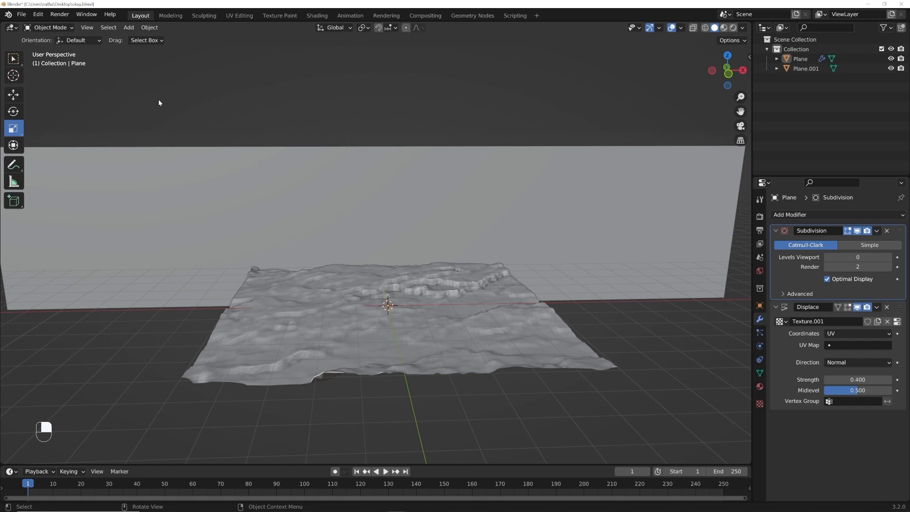
Step: Start appending from THE LOGO.blend and choose the Curve object in its Object folder
{"action": "left_click", "coordinate": [20, 15]}
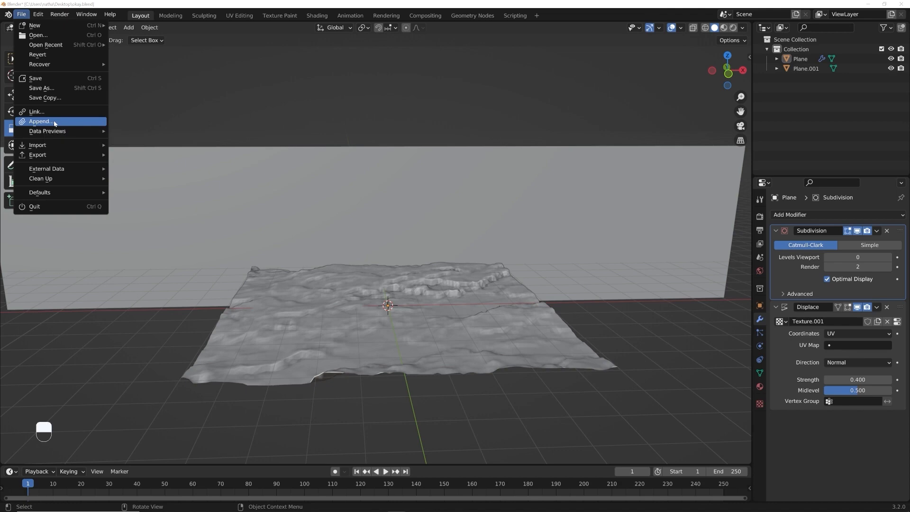
{"action": "left_click", "coordinate": [55, 122]}
{"action": "scroll", "coordinate": [494, 258], "scroll_direction": "down", "scroll_amount": 6}
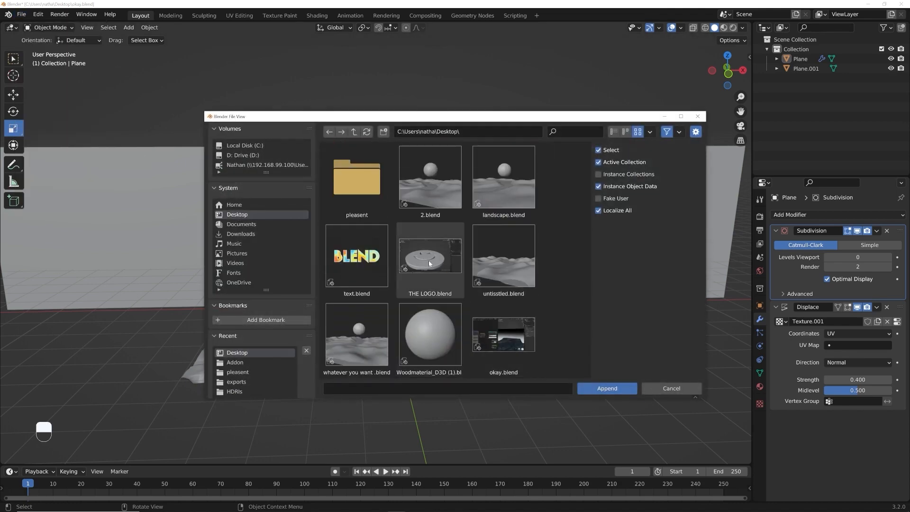
{"action": "double_click", "coordinate": [429, 264]}
{"action": "scroll", "coordinate": [428, 263], "scroll_direction": "down", "scroll_amount": 1}
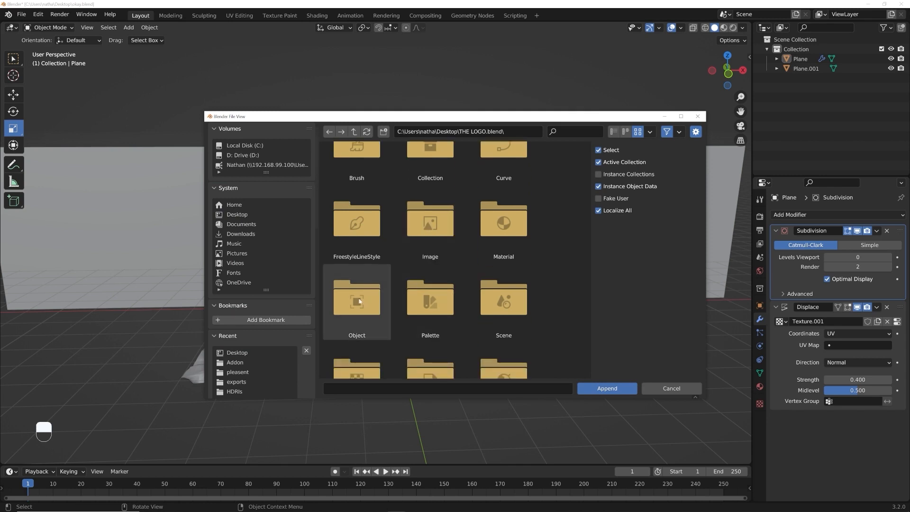
{"action": "double_click", "coordinate": [360, 307]}
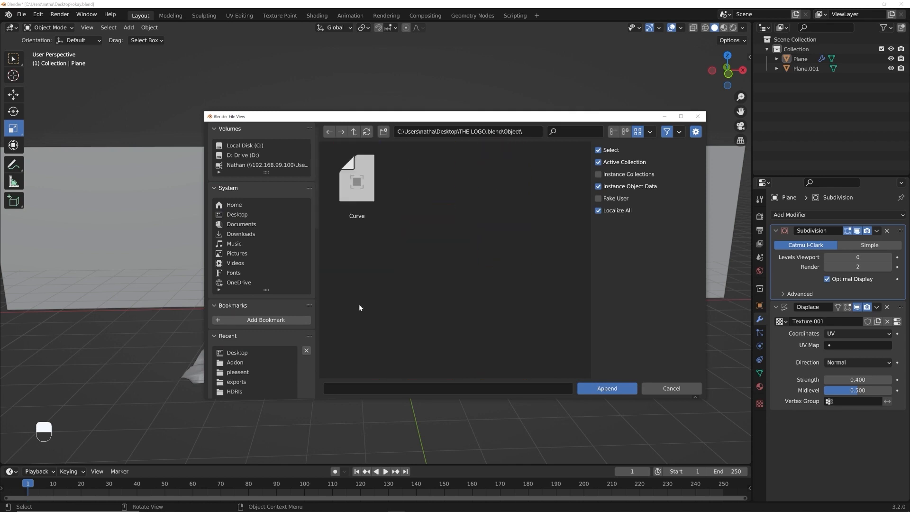
{"action": "left_click", "coordinate": [352, 196]}
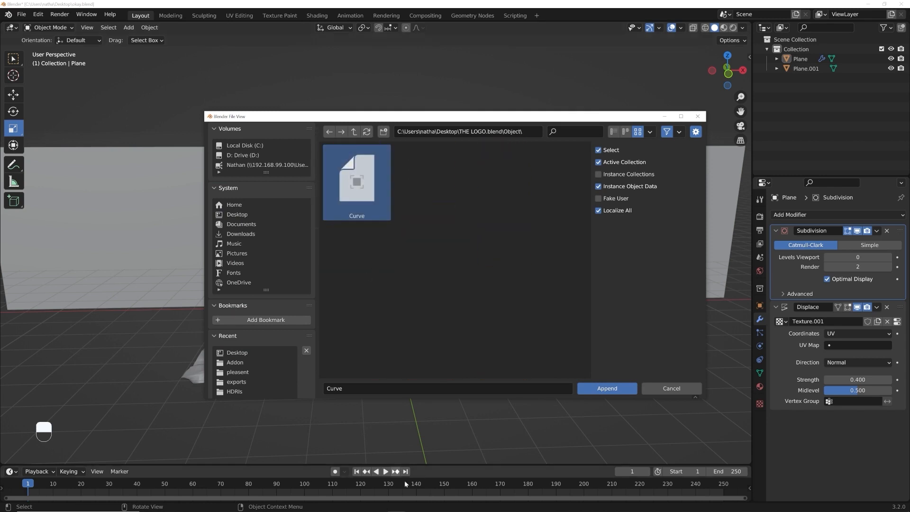
Step: Check the smiley object's name in the THE LOGO.blend session, minimize that session and return to the append file browser
{"action": "mouse_move", "coordinate": [396, 505]}
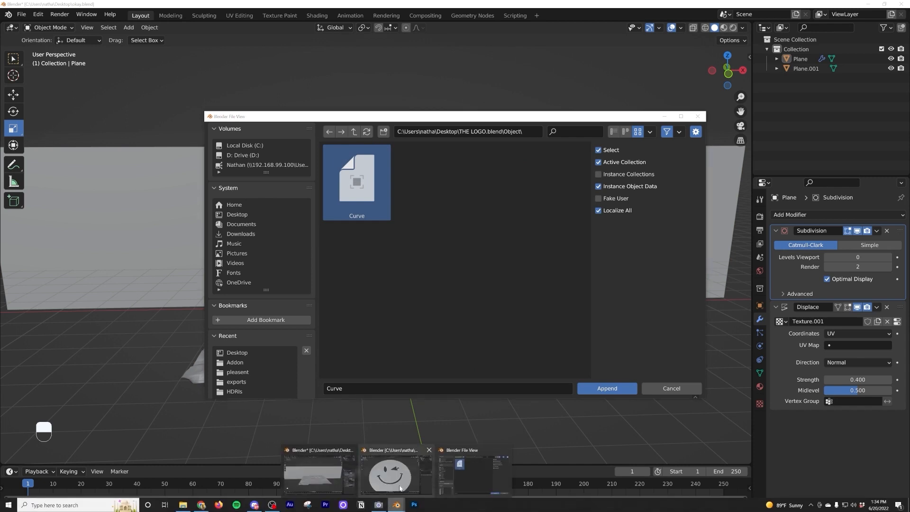
{"action": "left_click", "coordinate": [394, 474]}
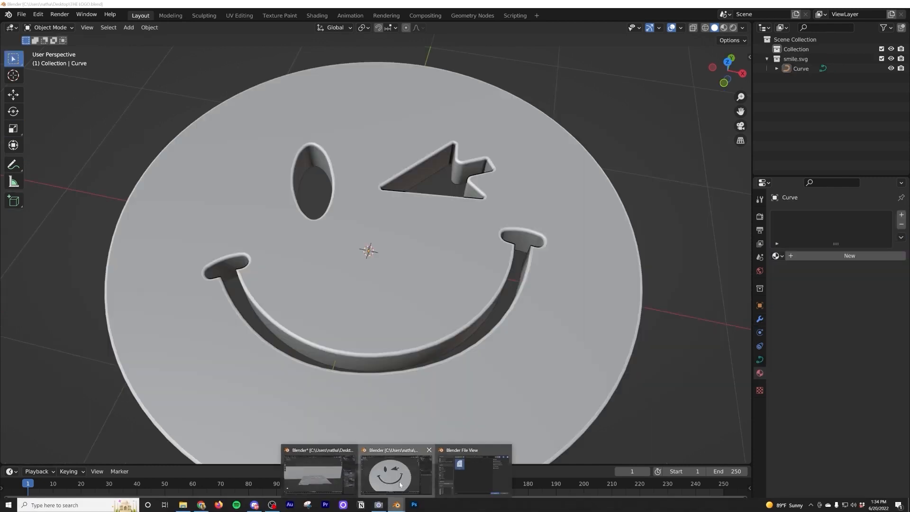
{"action": "left_click", "coordinate": [800, 70]}
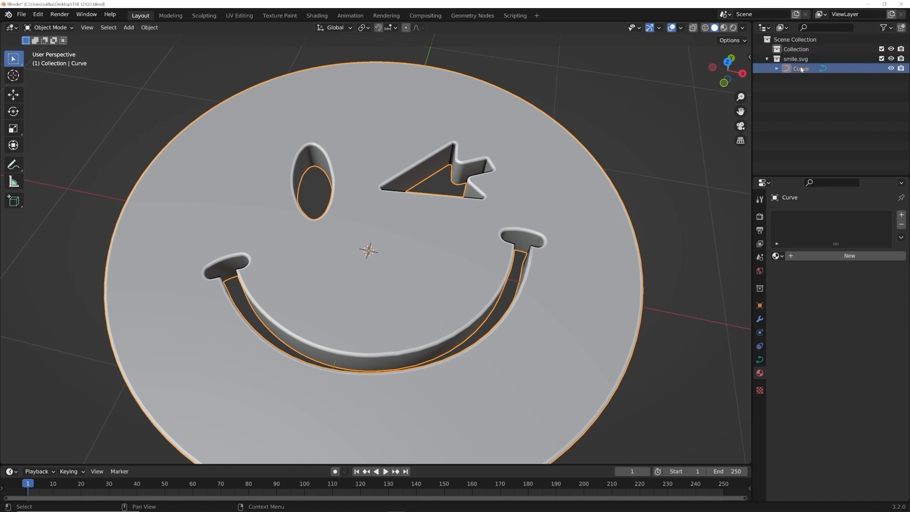
{"action": "left_click", "coordinate": [808, 90]}
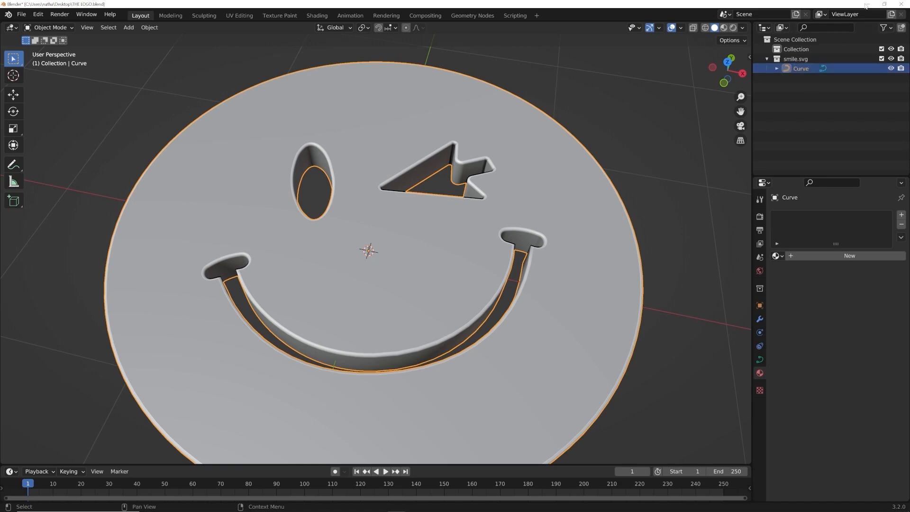
{"action": "left_click", "coordinate": [870, 5]}
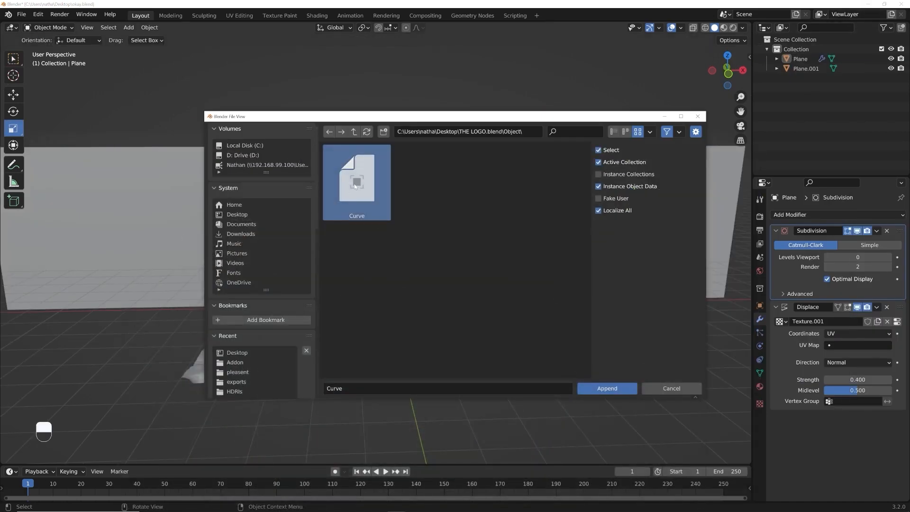
Step: Append the Curve object from THE LOGO.blend into the rocky landscape scene
{"action": "double_click", "coordinate": [355, 186]}
{"action": "middle_click_drag", "start_coordinate": [353, 187], "coordinate": [460, 290]}
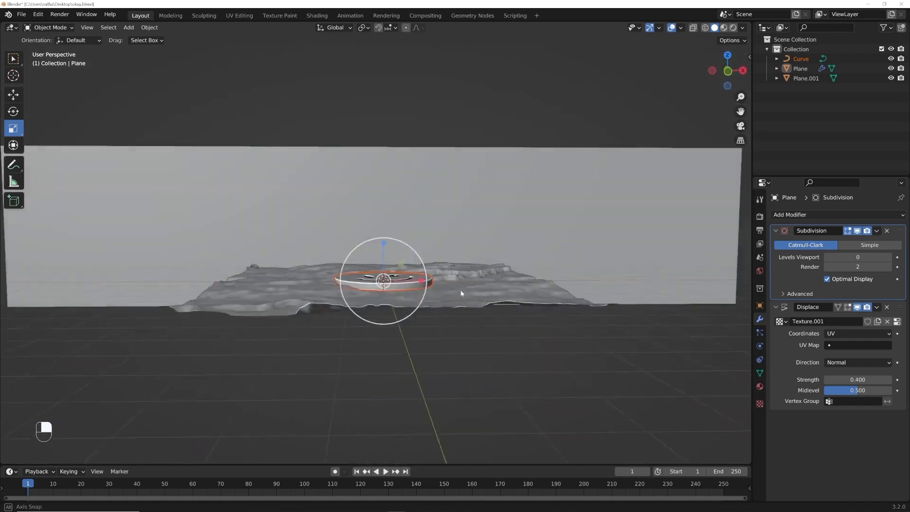
{"action": "scroll", "coordinate": [452, 326], "scroll_direction": "up", "scroll_amount": 3}
Step: Stand the appended smiley upright by rotating it 90° about the X axis
{"action": "left_click", "coordinate": [455, 323]}
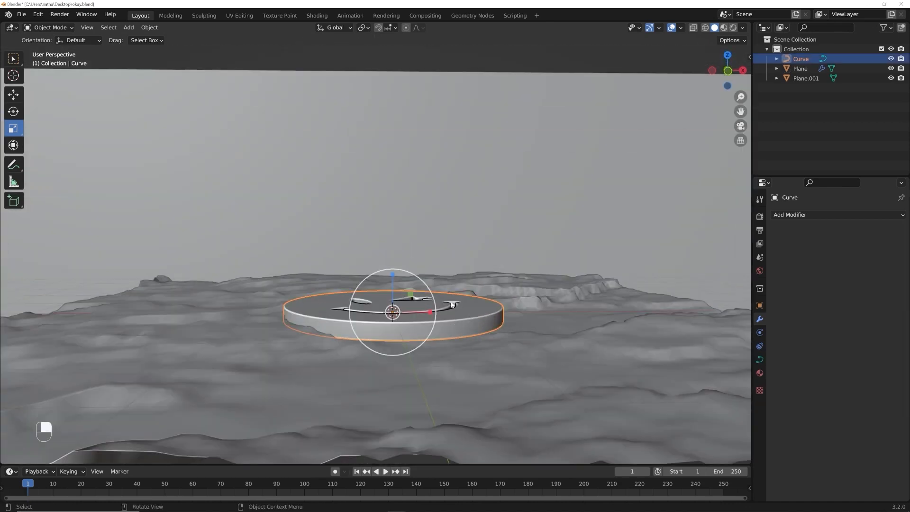
{"action": "key", "text": "r"}
{"action": "key", "text": "x"}
{"action": "key", "text": "9"}
{"action": "key", "text": "0"}
{"action": "key", "text": "Return"}
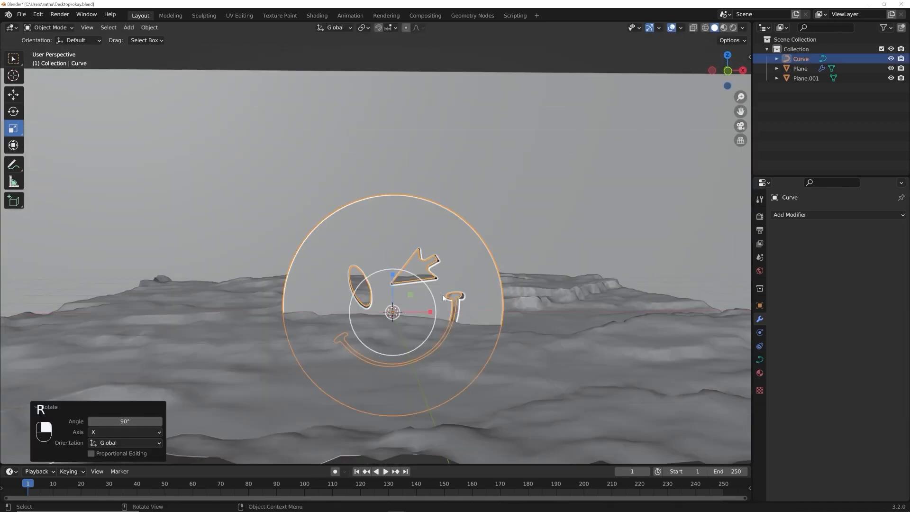
Step: Scale the smiley down to about 0.73 and raise it about 1.13 m along Z above the rocks
{"action": "scroll", "coordinate": [436, 299], "scroll_direction": "down", "scroll_amount": 7}
{"action": "scroll", "coordinate": [479, 280], "scroll_direction": "up", "scroll_amount": 7}
{"action": "key", "text": "s"}
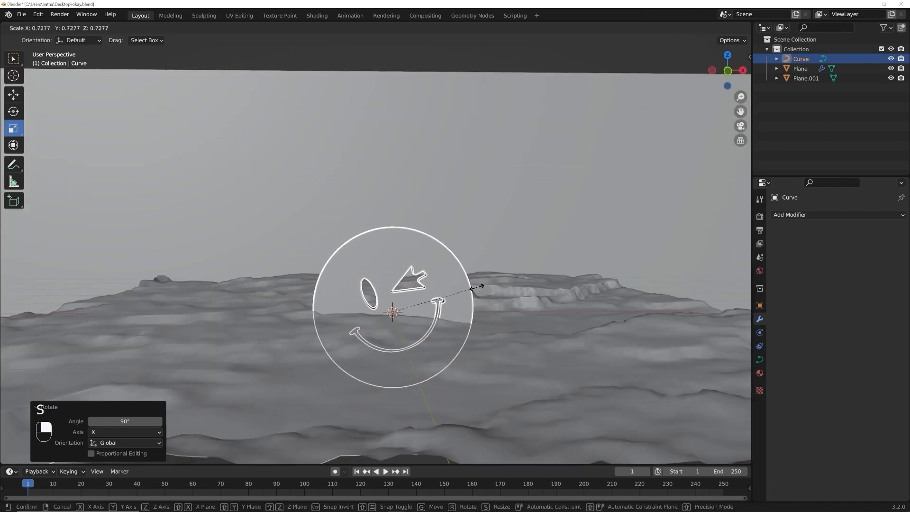
{"action": "left_click", "coordinate": [475, 287]}
{"action": "left_click", "coordinate": [13, 92]}
{"action": "left_click_drag", "start_coordinate": [393, 275], "coordinate": [393, 173]}
{"action": "middle_click_drag", "start_coordinate": [481, 253], "coordinate": [452, 268]}
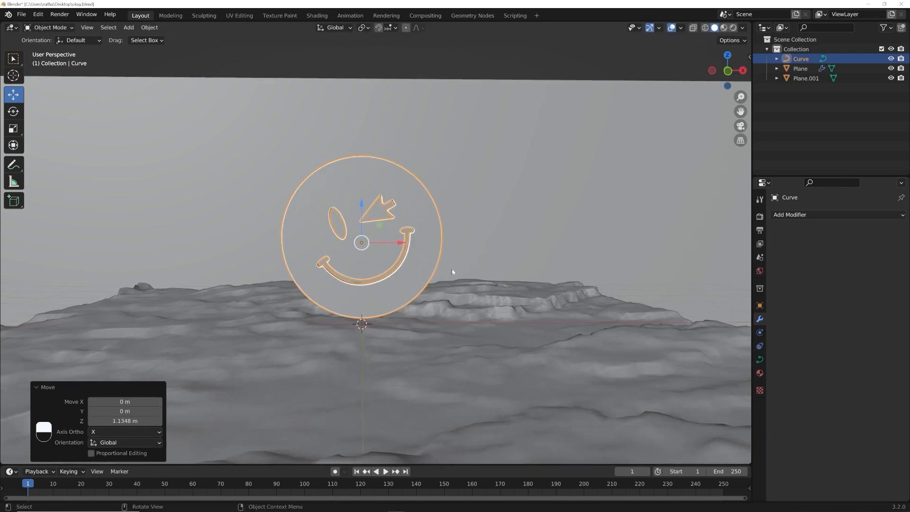
Step: Tilt the smiley slightly with a trackball rotation of about -10.9° and 13.8°
{"action": "key", "text": "r"}
{"action": "key", "text": "r"}
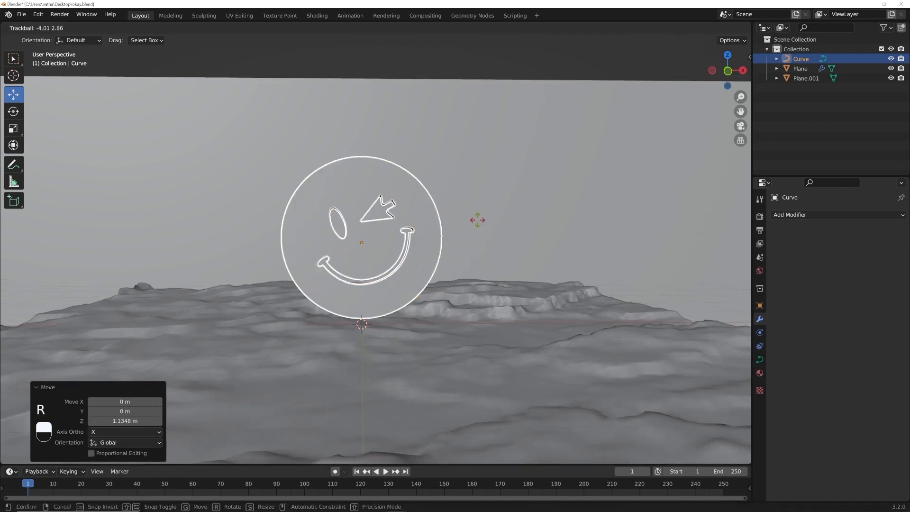
{"action": "left_click", "coordinate": [481, 217]}
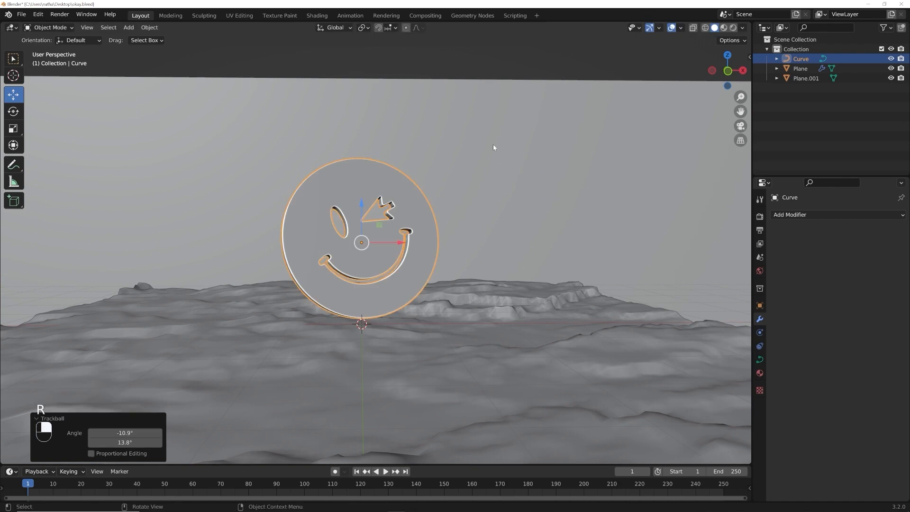
{"action": "left_click", "coordinate": [475, 72]}
{"action": "middle_click_drag", "start_coordinate": [473, 248], "coordinate": [447, 262]}
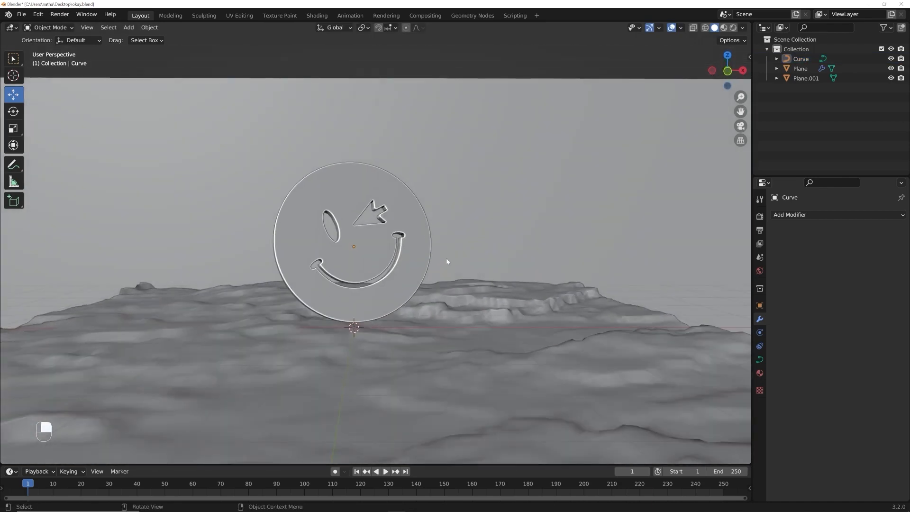
Step: Centre the view on the smiley and examine it against the rocks and backdrop in Material Preview shading
{"action": "left_click", "coordinate": [353, 242]}
{"action": "key", "text": "KP_Decimal"}
{"action": "scroll", "coordinate": [352, 238], "scroll_direction": "down", "scroll_amount": 3}
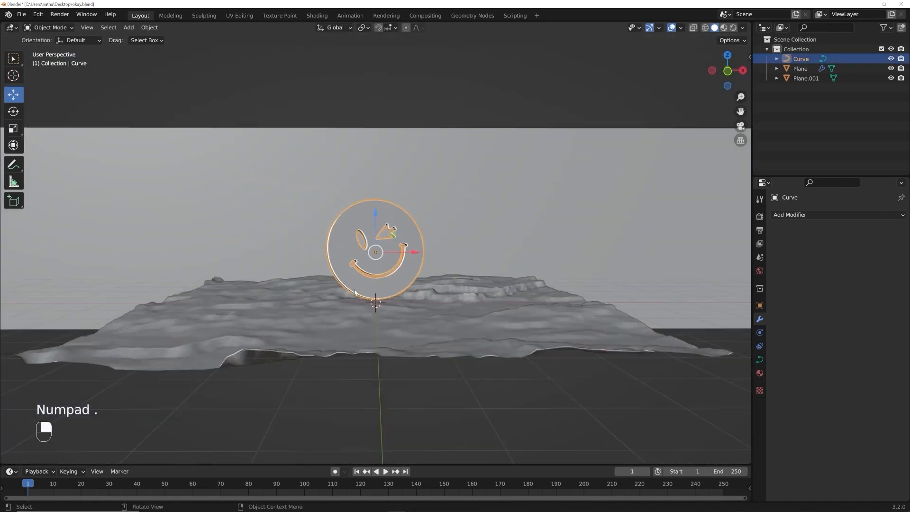
{"action": "middle_click_drag", "start_coordinate": [355, 292], "coordinate": [498, 302]}
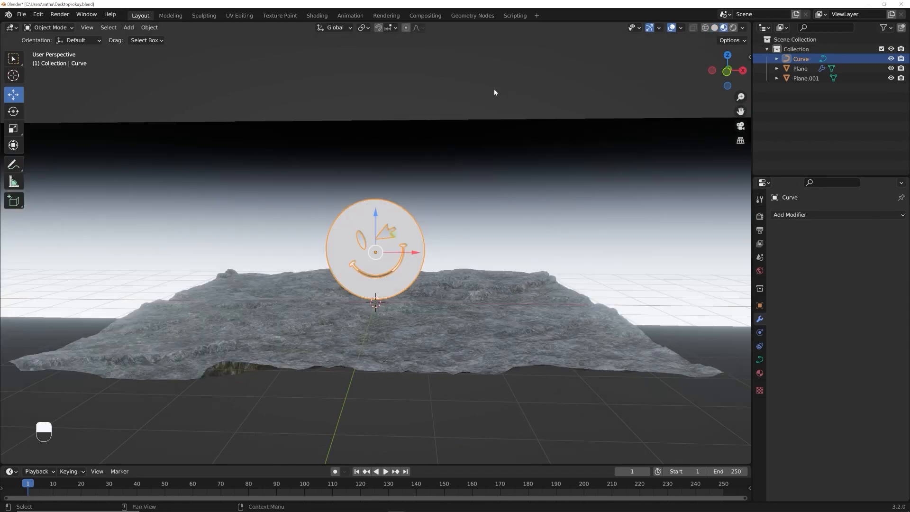
{"action": "left_click", "coordinate": [492, 96]}
{"action": "scroll", "coordinate": [398, 267], "scroll_direction": "up", "scroll_amount": 4}
{"action": "left_click", "coordinate": [385, 283]}
{"action": "middle_click_drag", "start_coordinate": [384, 283], "coordinate": [466, 325]}
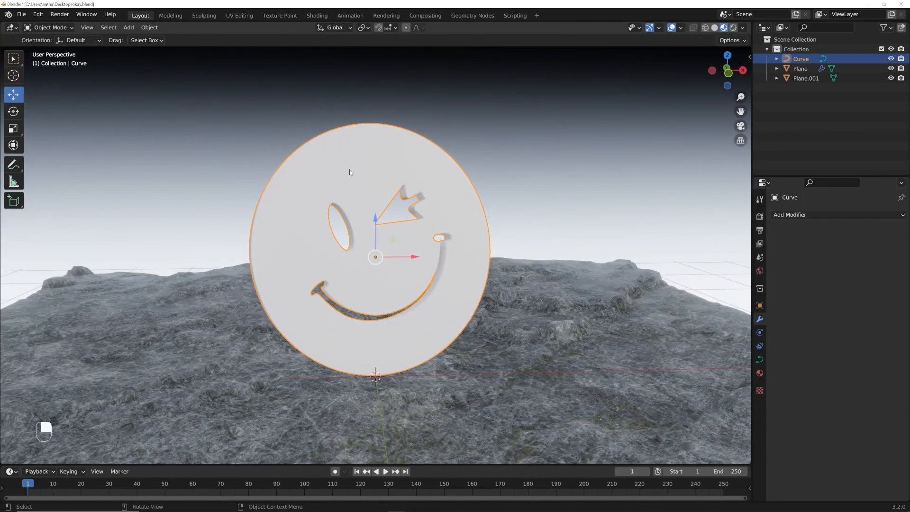
Step: Add a new material to the smiley and set its Metallic to 1.000
{"action": "left_click", "coordinate": [365, 190]}
{"action": "left_click", "coordinate": [413, 214]}
{"action": "left_click", "coordinate": [759, 373]}
{"action": "left_click", "coordinate": [827, 259]}
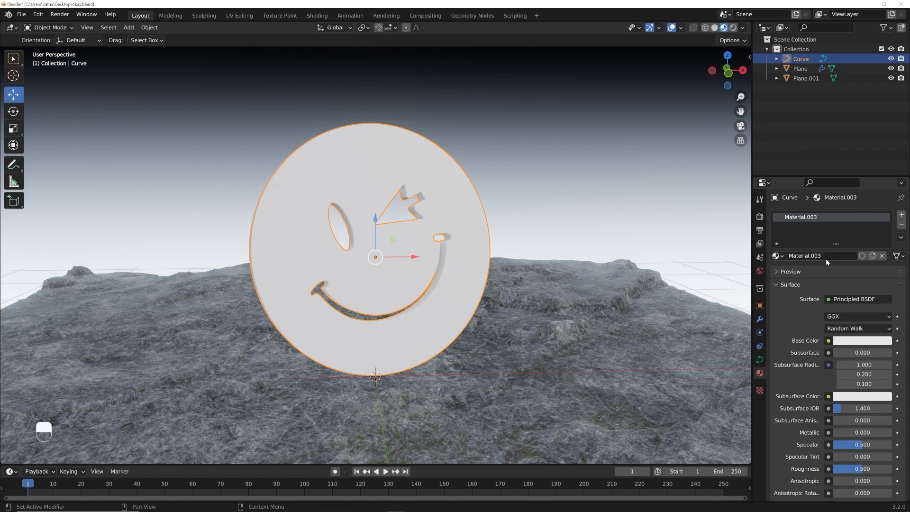
{"action": "left_click_drag", "start_coordinate": [853, 432], "coordinate": [891, 432]}
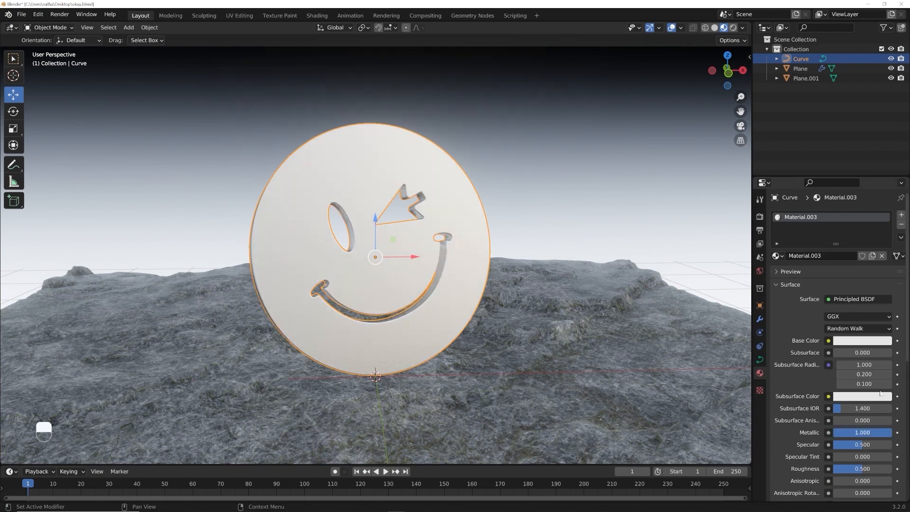
Step: Darken the smiley material's Base Color to a value of 0.150 and set its Roughness to 0.392
{"action": "left_click", "coordinate": [862, 342]}
{"action": "left_click_drag", "start_coordinate": [884, 219], "coordinate": [883, 242]}
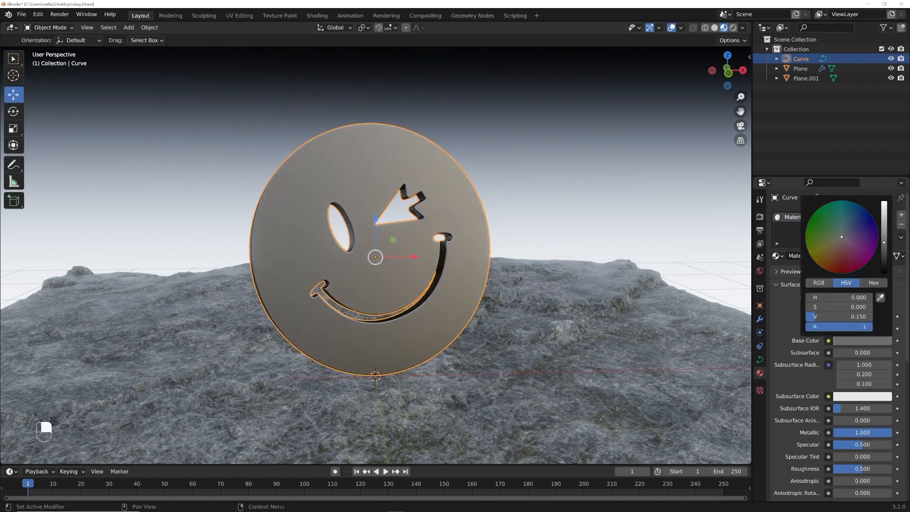
{"action": "left_click_drag", "start_coordinate": [860, 469], "coordinate": [831, 469]}
{"action": "middle_click_drag", "start_coordinate": [516, 427], "coordinate": [540, 403]}
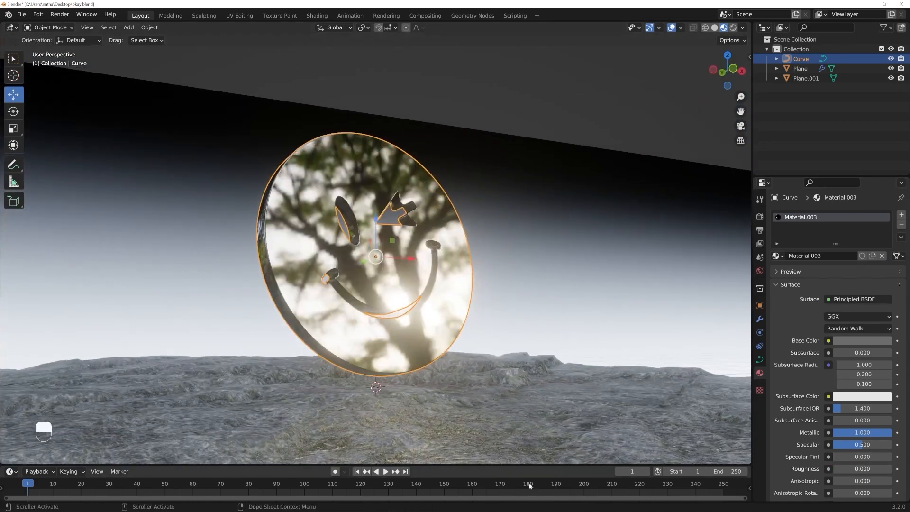
{"action": "left_click_drag", "start_coordinate": [870, 471], "coordinate": [856, 469]}
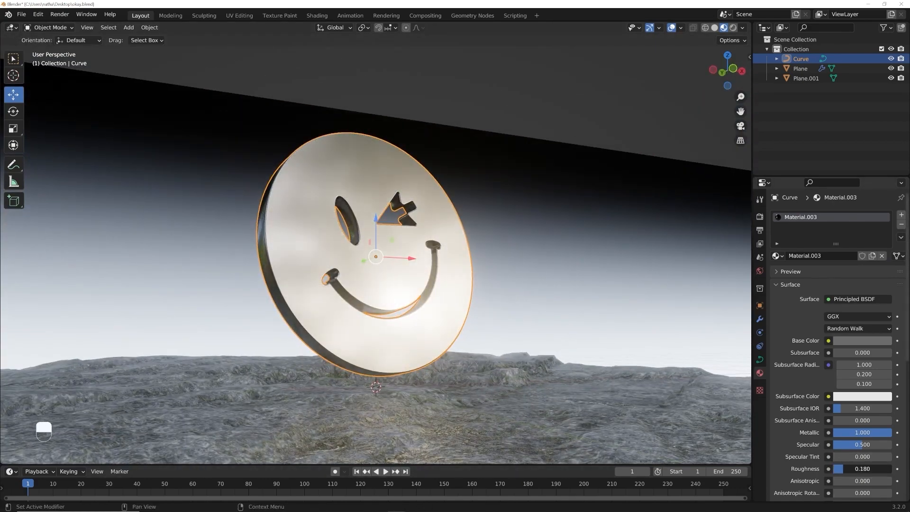
{"action": "left_click", "coordinate": [600, 185]}
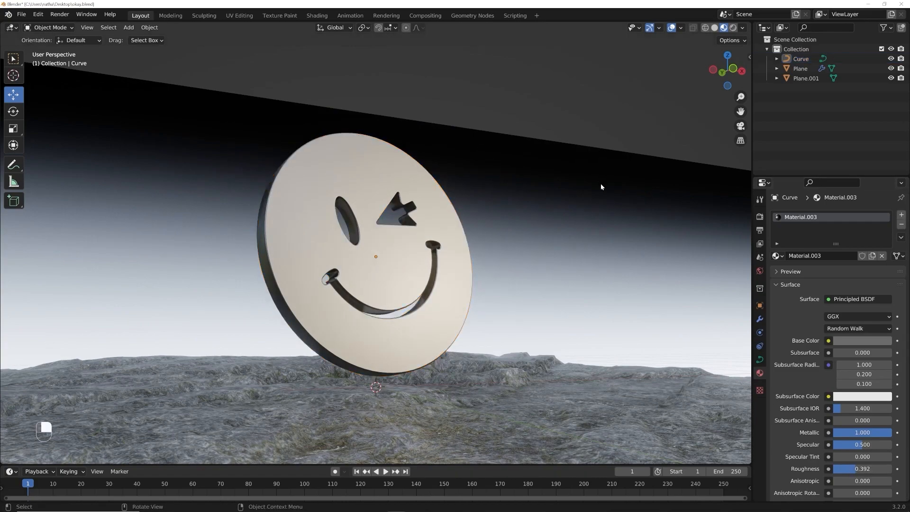
Step: Switch the render engine to Eevee and examine the smiley scene from several angles
{"action": "middle_click_drag", "start_coordinate": [600, 185], "coordinate": [518, 262]}
{"action": "scroll", "coordinate": [512, 269], "scroll_direction": "down", "scroll_amount": 5}
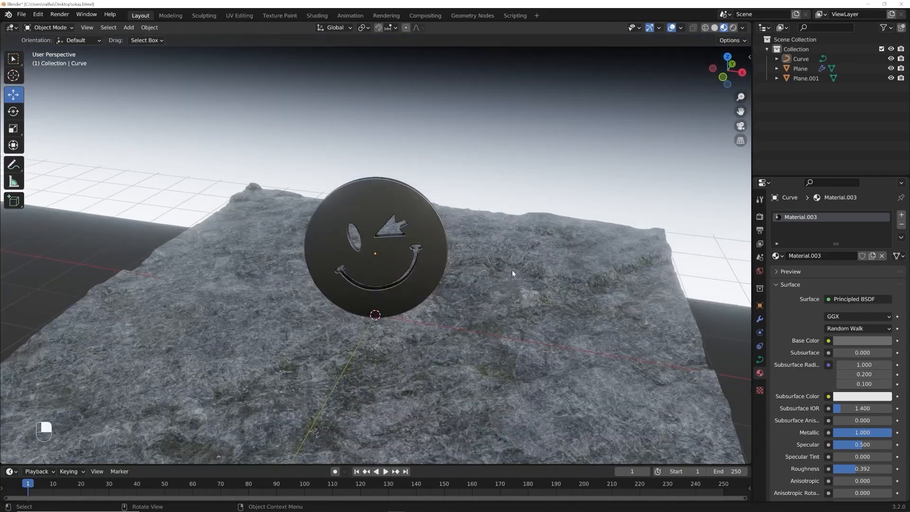
{"action": "scroll", "coordinate": [503, 271], "scroll_direction": "up", "scroll_amount": 5}
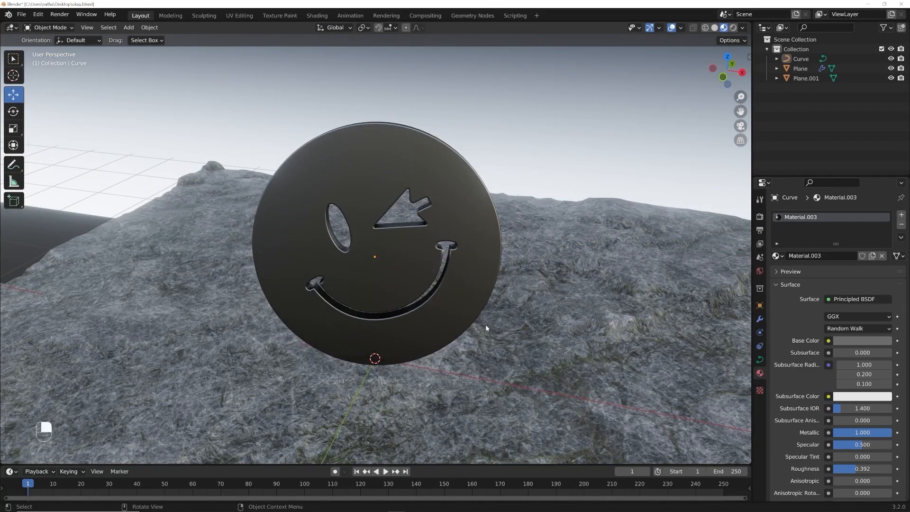
{"action": "middle_click_drag", "start_coordinate": [485, 322], "coordinate": [496, 311]}
{"action": "scroll", "coordinate": [474, 315], "scroll_direction": "down", "scroll_amount": 4}
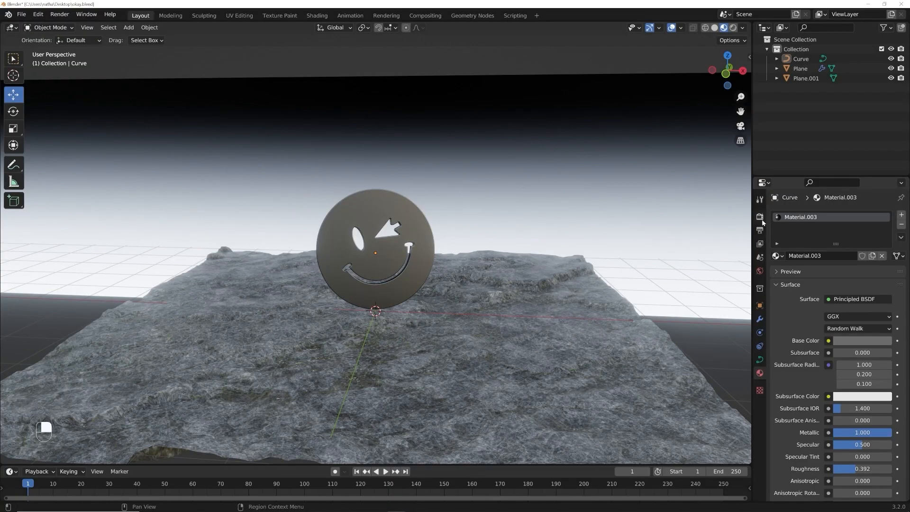
{"action": "left_click", "coordinate": [760, 217]}
{"action": "left_click", "coordinate": [848, 215]}
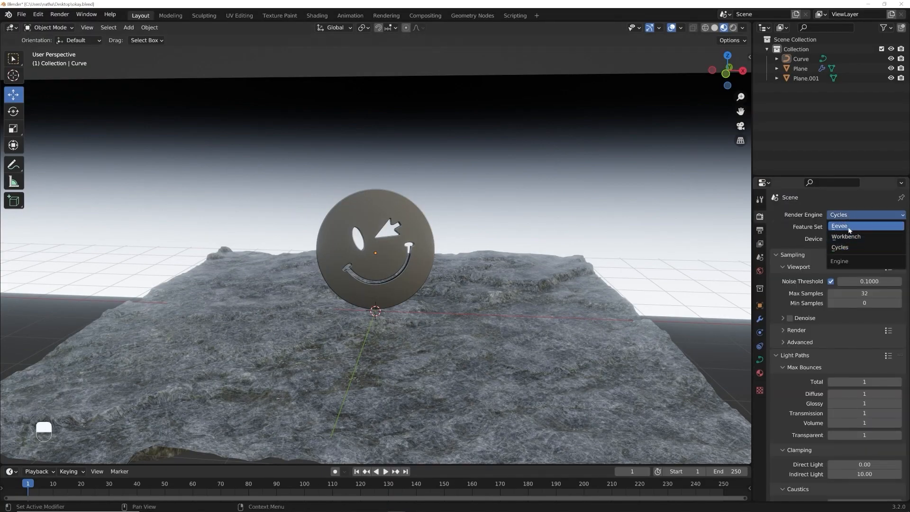
{"action": "left_click", "coordinate": [839, 226]}
{"action": "middle_click_drag", "start_coordinate": [438, 307], "coordinate": [514, 300]}
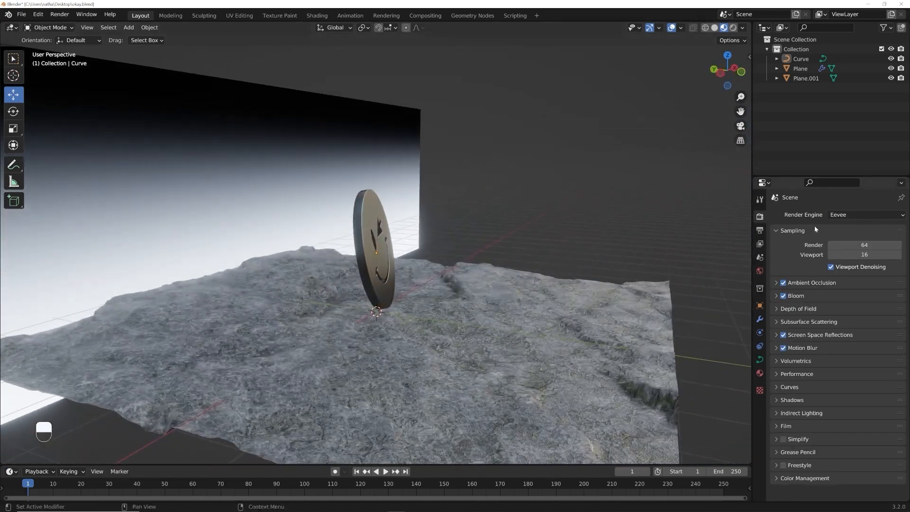
{"action": "middle_click_drag", "start_coordinate": [626, 281], "coordinate": [538, 270]}
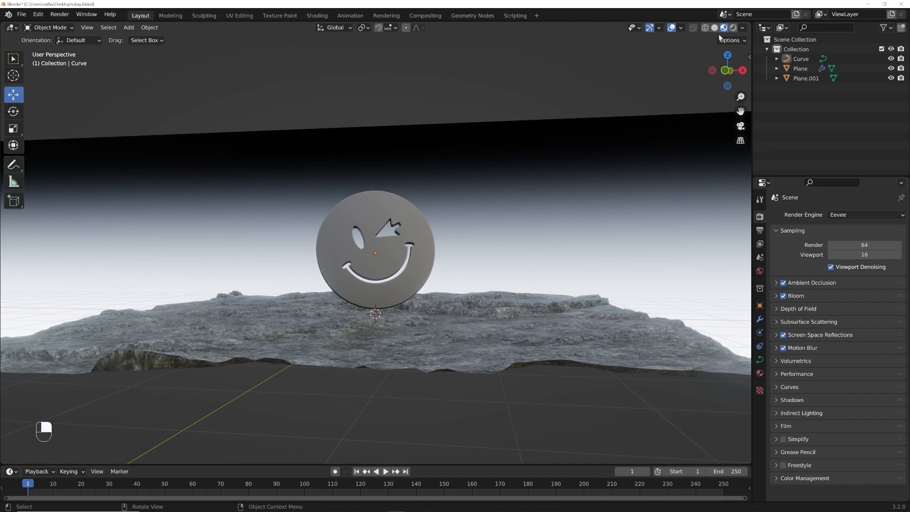
{"action": "middle_click_drag", "start_coordinate": [536, 162], "coordinate": [502, 255]}
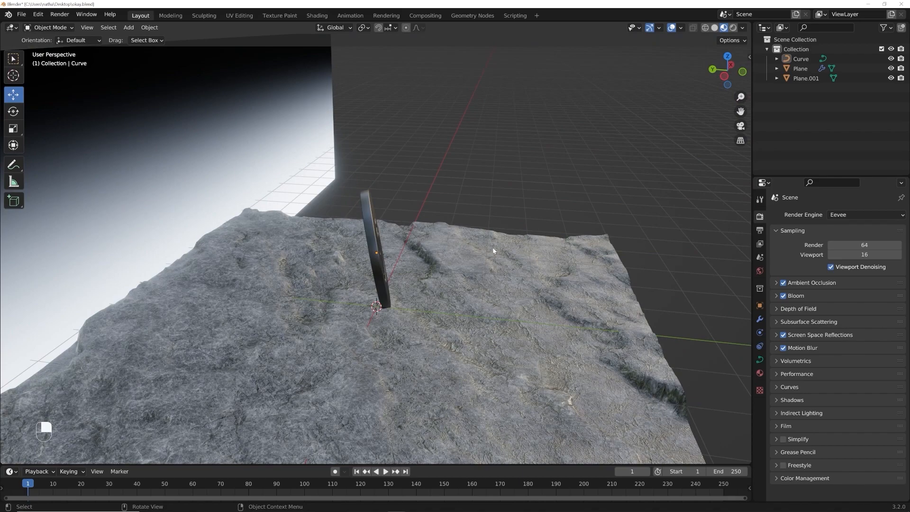
{"action": "middle_click_drag", "start_coordinate": [531, 322], "coordinate": [459, 318]}
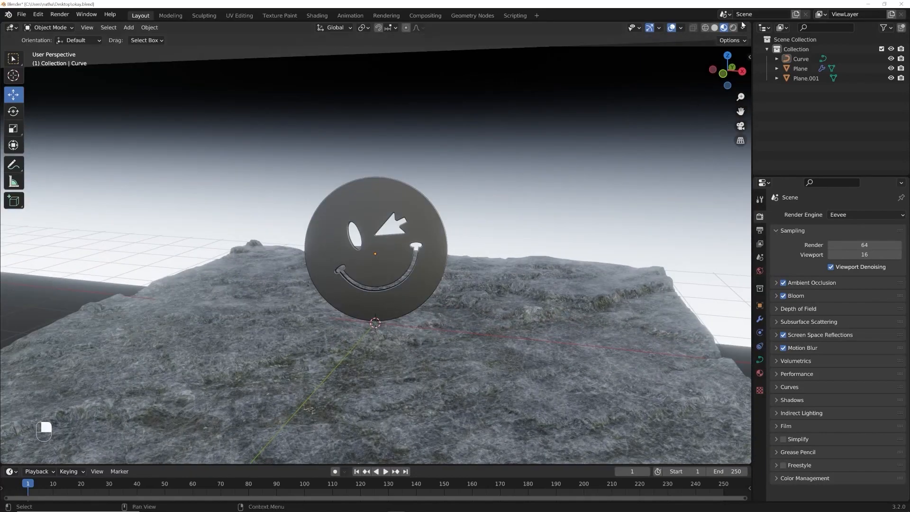
Step: Set the render engine to Cycles and preview the scene in Rendered shading with Scene World disabled
{"action": "left_click", "coordinate": [845, 215]}
{"action": "left_click", "coordinate": [848, 248]}
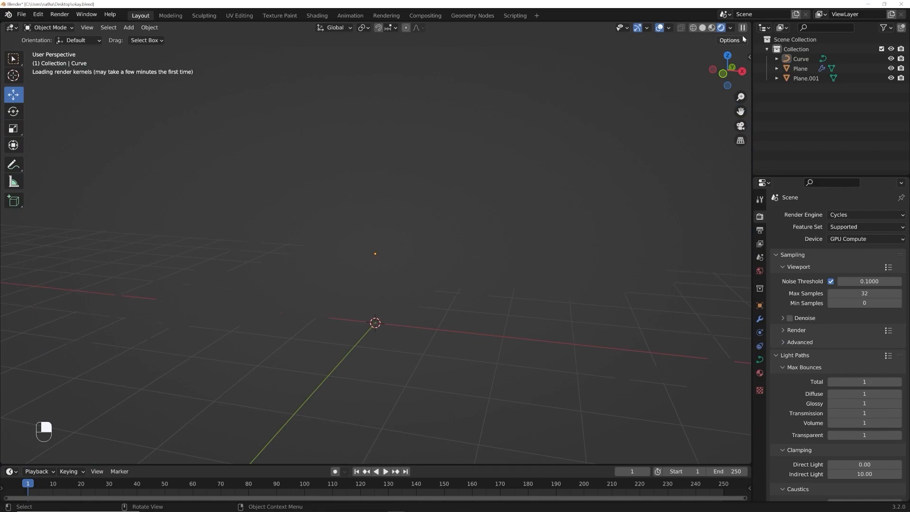
{"action": "left_click", "coordinate": [731, 29]}
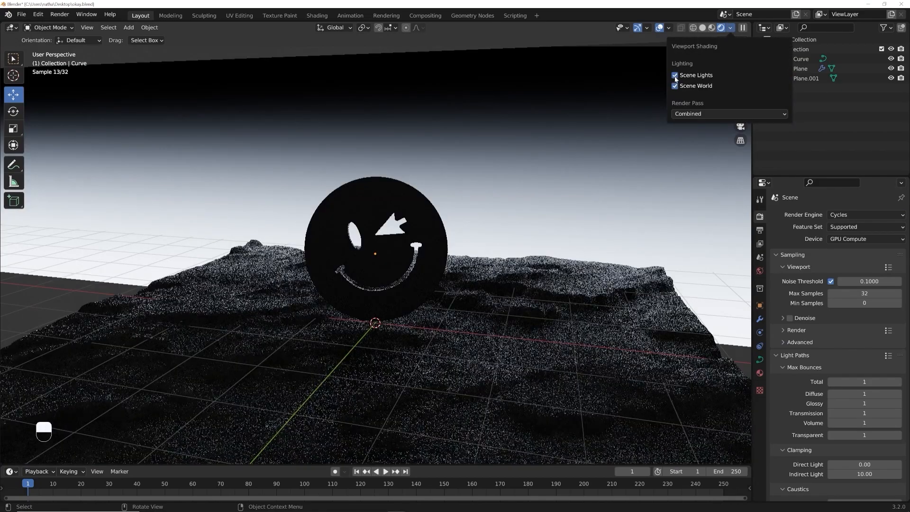
{"action": "left_click", "coordinate": [675, 86]}
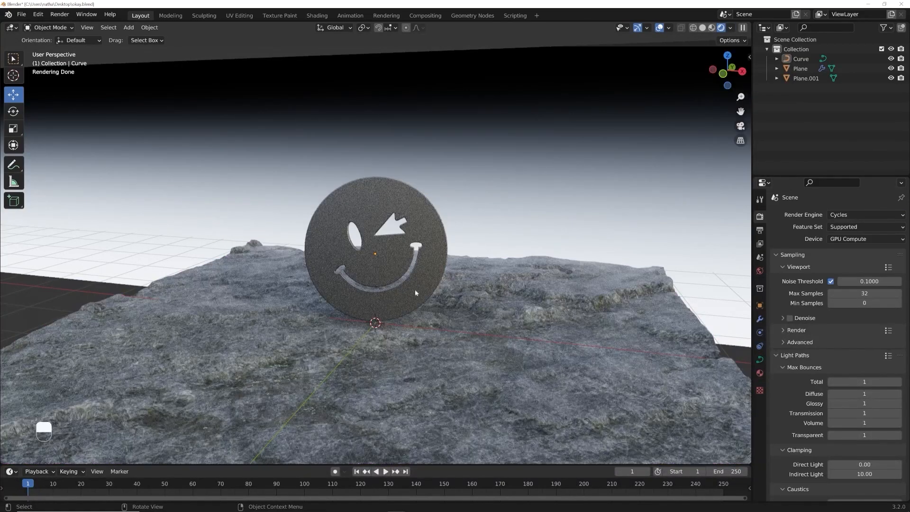
{"action": "middle_click_drag", "start_coordinate": [416, 292], "coordinate": [493, 314]}
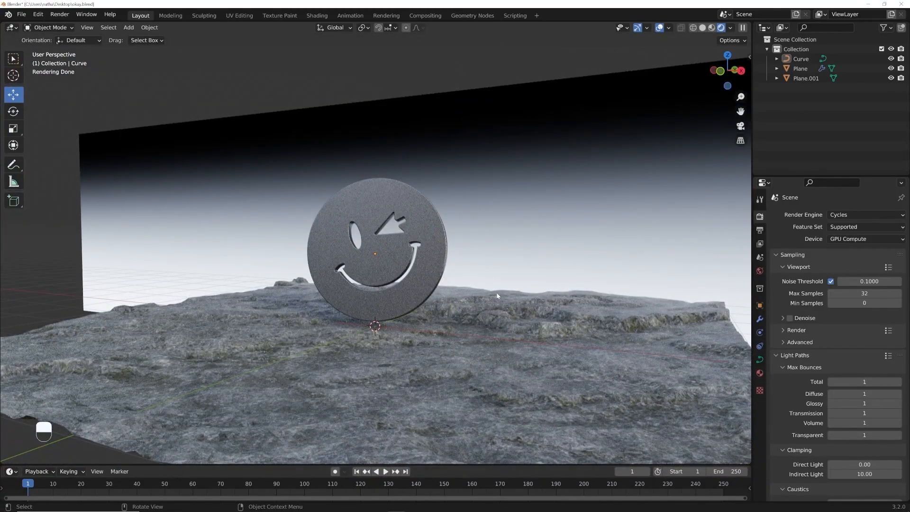
{"action": "middle_click_drag", "start_coordinate": [435, 290], "coordinate": [408, 308]}
{"action": "scroll", "coordinate": [427, 311], "scroll_direction": "up", "scroll_amount": 3}
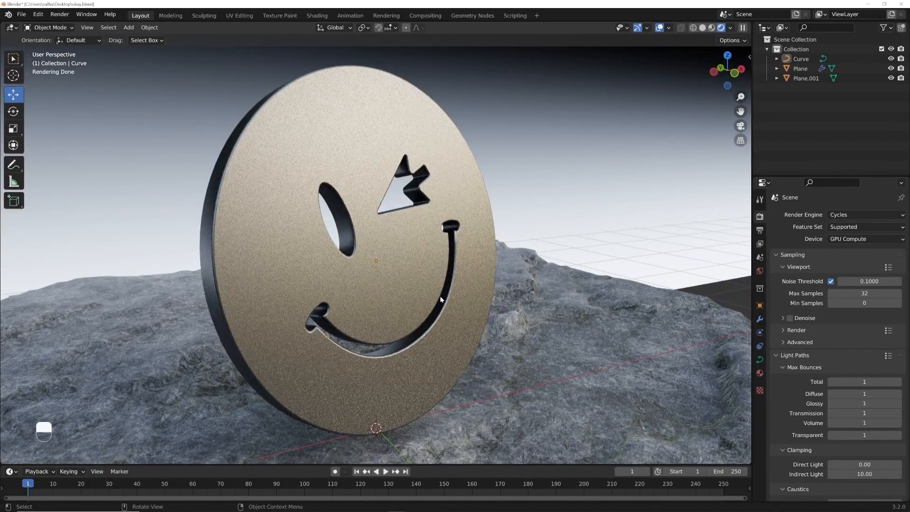
{"action": "scroll", "coordinate": [436, 297], "scroll_direction": "down", "scroll_amount": 4}
{"action": "middle_click_drag", "start_coordinate": [443, 331], "coordinate": [455, 313]}
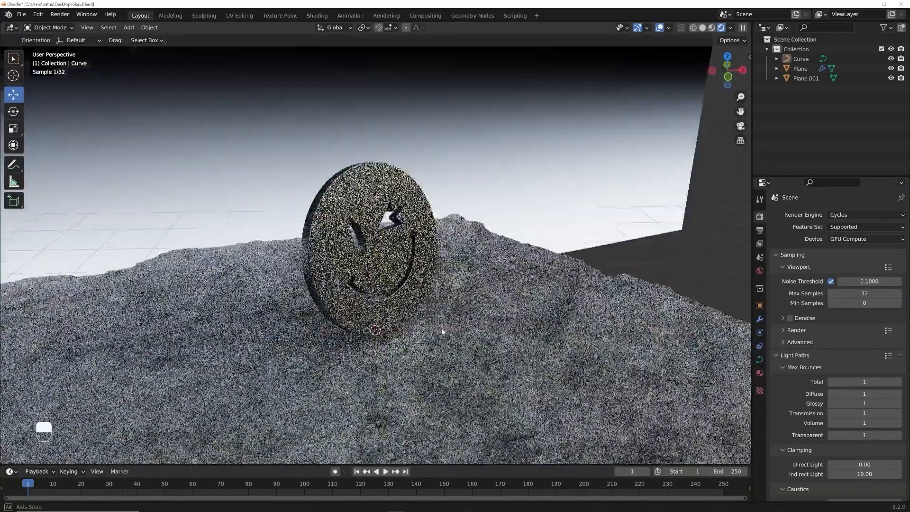
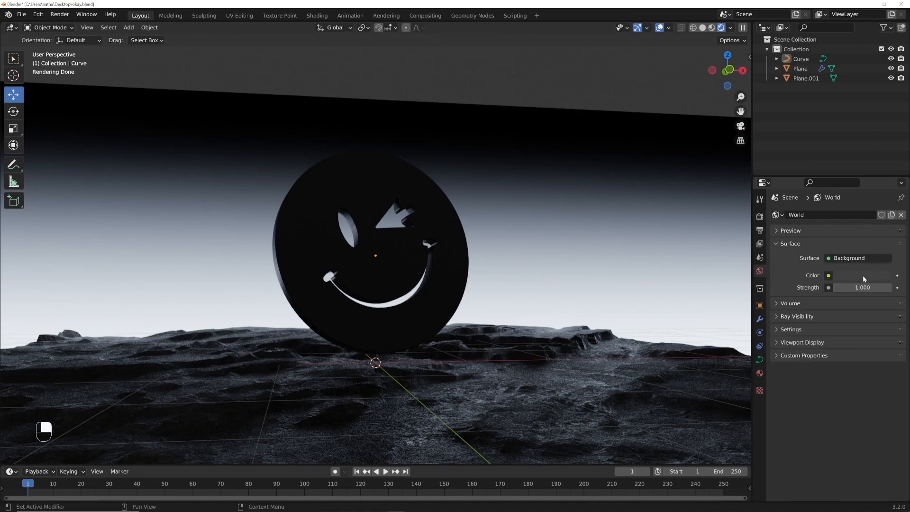
Step: Set the World background color to black and hide the viewport overlays and gizmos
{"action": "left_click_drag", "start_coordinate": [853, 251], "coordinate": [806, 251]}
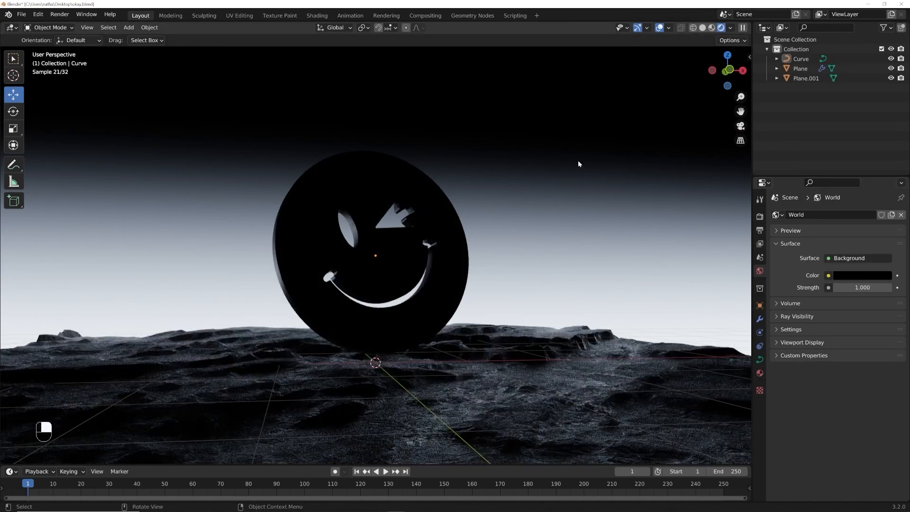
{"action": "middle_click_drag", "start_coordinate": [600, 231], "coordinate": [594, 209], "text": "shift"}
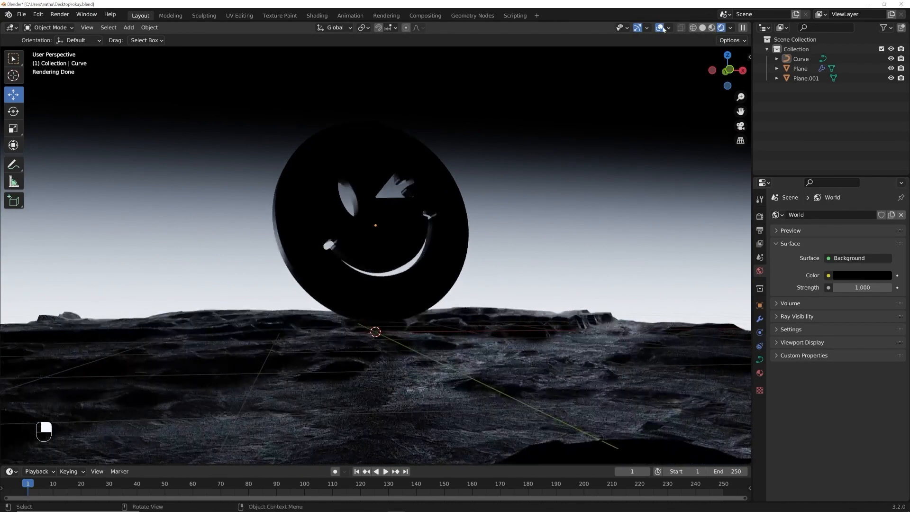
{"action": "left_click", "coordinate": [660, 27]}
{"action": "middle_click_drag", "start_coordinate": [573, 130], "coordinate": [551, 164]}
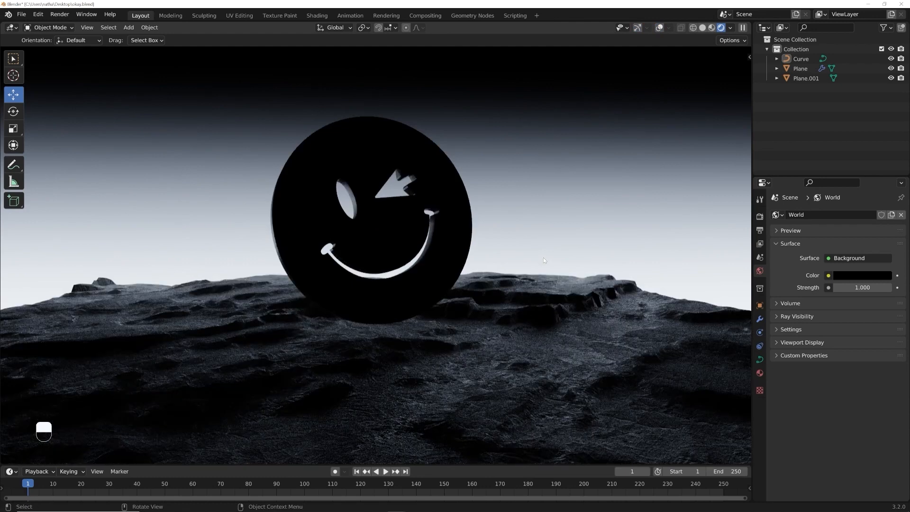
Step: Try a viewport subdivision level of 2 on the rocky plane and return it to 0
{"action": "left_click", "coordinate": [593, 360]}
{"action": "left_click", "coordinate": [759, 320]}
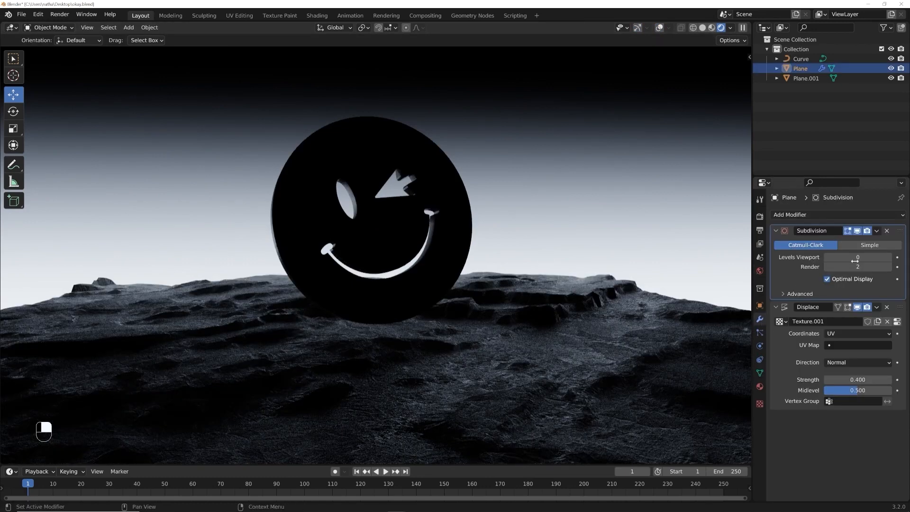
{"action": "type", "text": "2"}
{"action": "key", "text": "Return"}
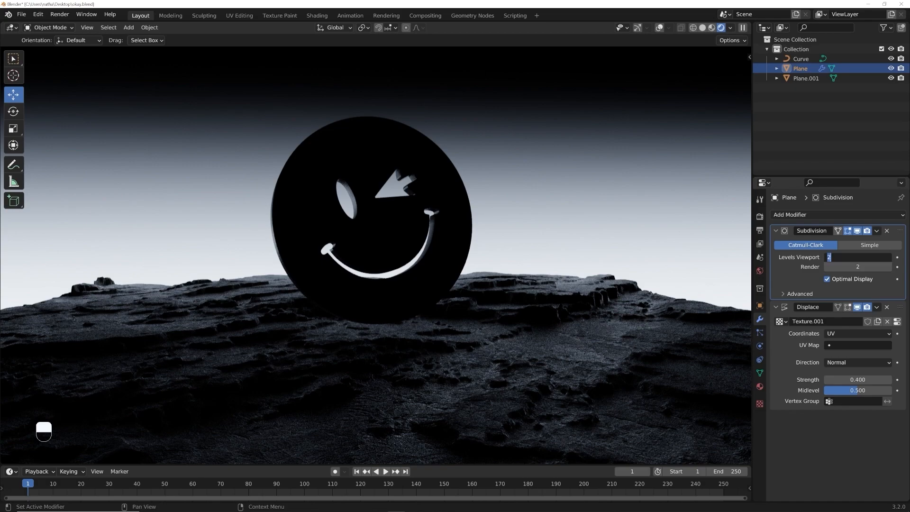
{"action": "type", "text": "0"}
{"action": "key", "text": "Return"}
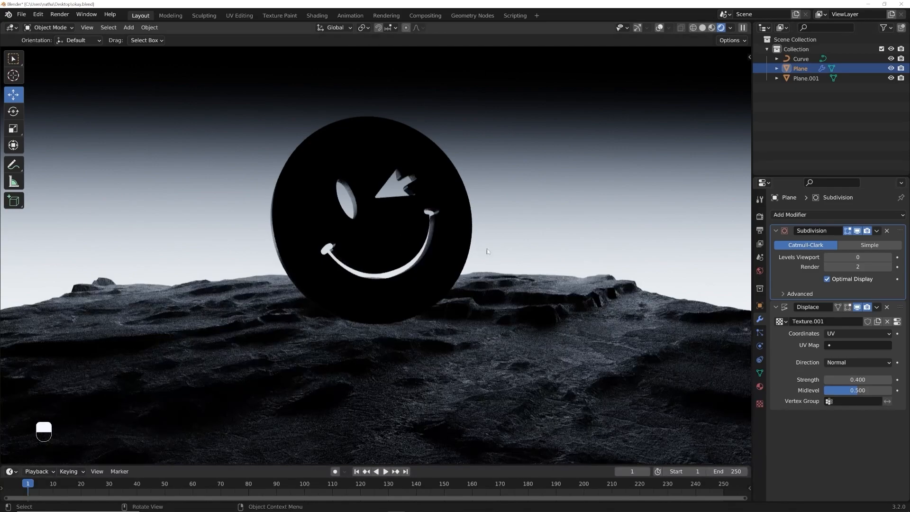
Step: Add a Spot light to the scene
{"action": "scroll", "coordinate": [476, 246], "scroll_direction": "down", "scroll_amount": 4}
{"action": "scroll", "coordinate": [454, 242], "scroll_direction": "up", "scroll_amount": 3}
{"action": "middle_click_drag", "start_coordinate": [453, 244], "coordinate": [452, 261], "text": "shift"}
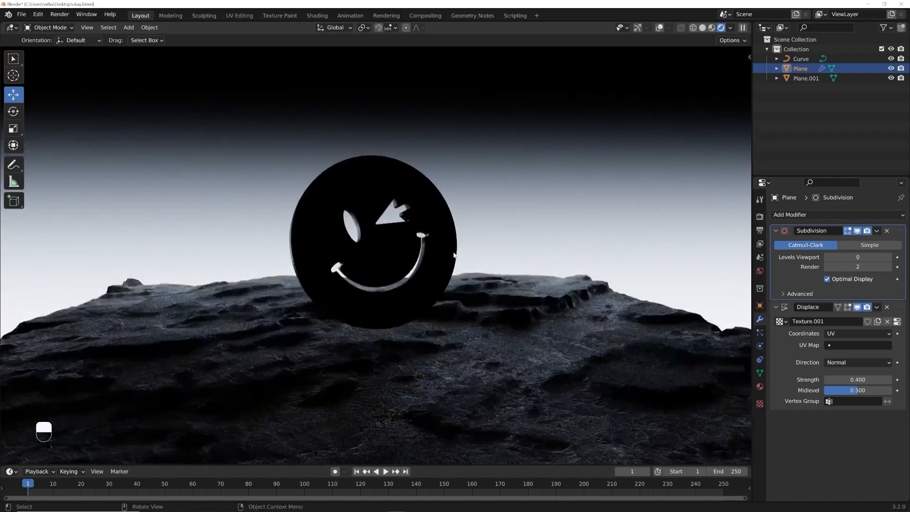
{"action": "scroll", "coordinate": [454, 255], "scroll_direction": "down", "scroll_amount": 3}
{"action": "scroll", "coordinate": [403, 265], "scroll_direction": "up", "scroll_amount": 3}
{"action": "key", "text": "shift+a"}
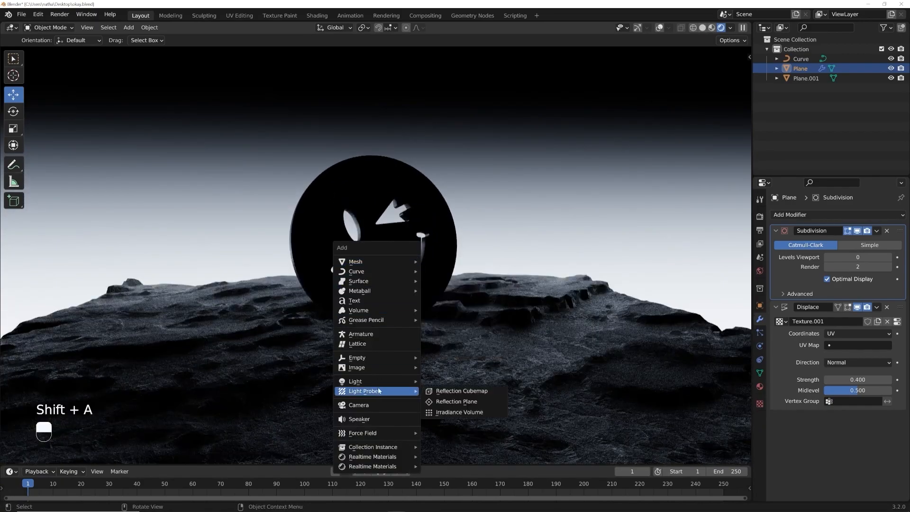
{"action": "mouse_move", "coordinate": [398, 382]}
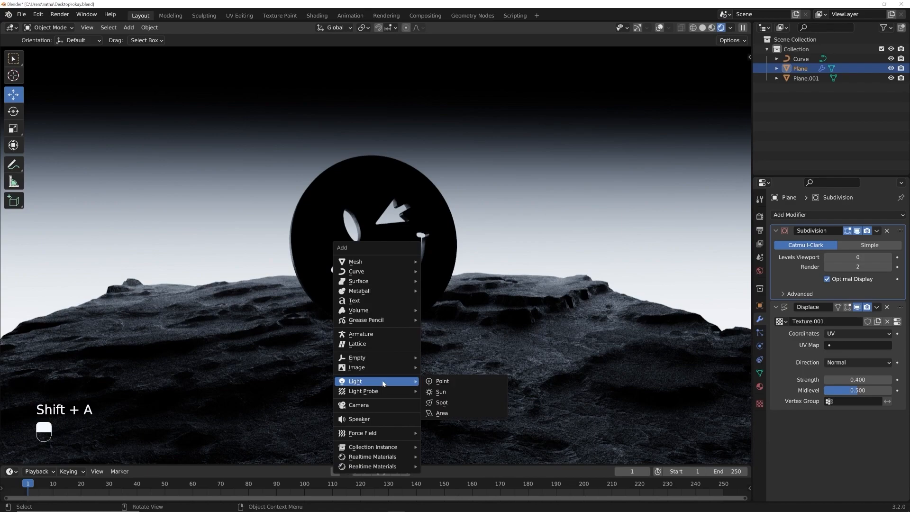
{"action": "left_click", "coordinate": [451, 400]}
{"action": "key", "text": "KP_0"}
{"action": "middle_click_drag", "start_coordinate": [479, 335], "coordinate": [691, 59]}
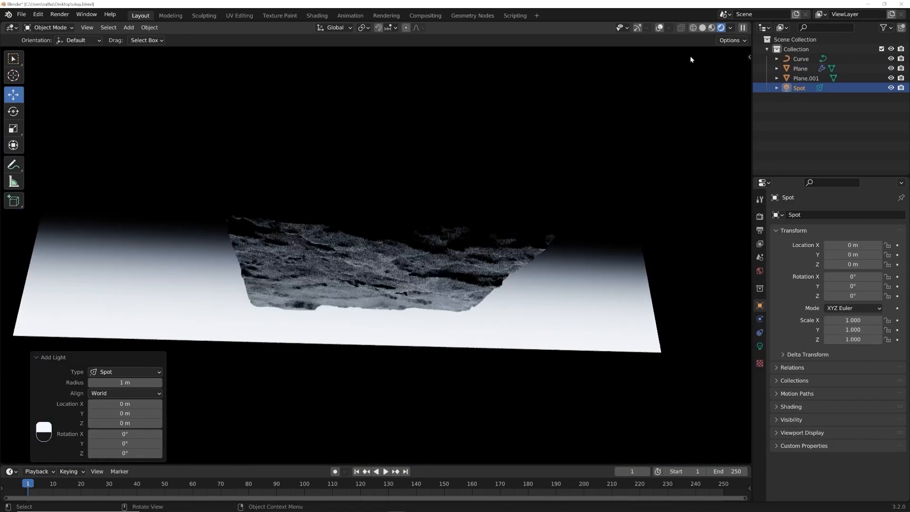
Step: Turn the viewport overlays and gizmos back on and scale the spot light down to about 0.405
{"action": "left_click", "coordinate": [658, 28]}
{"action": "middle_click_drag", "start_coordinate": [455, 417], "coordinate": [456, 364]}
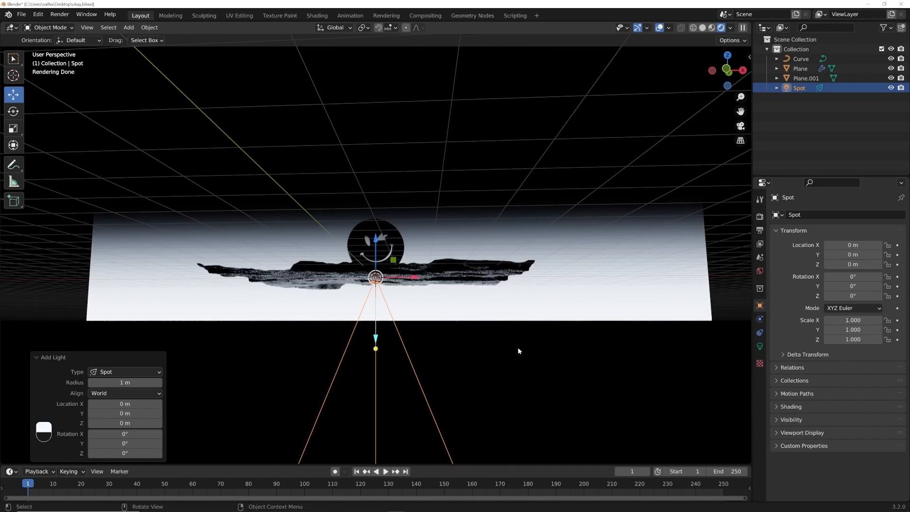
{"action": "key", "text": "s"}
{"action": "left_click", "coordinate": [410, 333]}
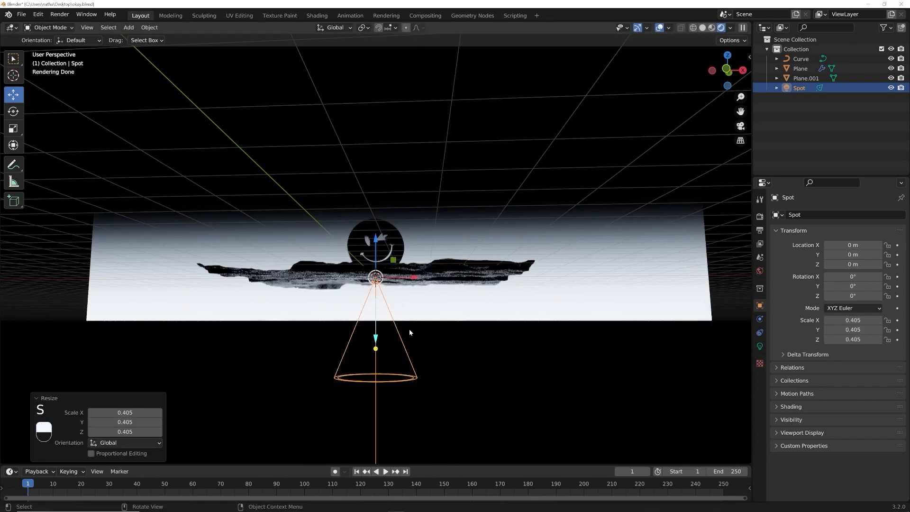
Step: Move the spot light up and in front of the smiley on its right side, to about X 8.2, Y -3.8, Z 7.6 m
{"action": "scroll", "coordinate": [409, 329], "scroll_direction": "up", "scroll_amount": 2}
{"action": "middle_click_drag", "start_coordinate": [413, 317], "coordinate": [413, 366], "text": "shift"}
{"action": "key", "text": "g"}
{"action": "left_click", "coordinate": [418, 149]}
{"action": "middle_click_drag", "start_coordinate": [418, 150], "coordinate": [429, 269], "text": "shift"}
{"action": "key", "text": "g"}
{"action": "left_click", "coordinate": [425, 247]}
{"action": "scroll", "coordinate": [406, 245], "scroll_direction": "down", "scroll_amount": 2}
{"action": "key", "text": "g"}
{"action": "left_click", "coordinate": [556, 225]}
{"action": "middle_click_drag", "start_coordinate": [556, 224], "coordinate": [441, 303]}
{"action": "key", "text": "g"}
{"action": "left_click", "coordinate": [407, 318]}
{"action": "key", "text": "g"}
{"action": "left_click", "coordinate": [351, 306]}
{"action": "middle_click_drag", "start_coordinate": [352, 307], "coordinate": [453, 297], "text": "shift"}
{"action": "key", "text": "g"}
{"action": "left_click", "coordinate": [421, 283]}
{"action": "key", "text": "g"}
{"action": "left_click", "coordinate": [472, 306]}
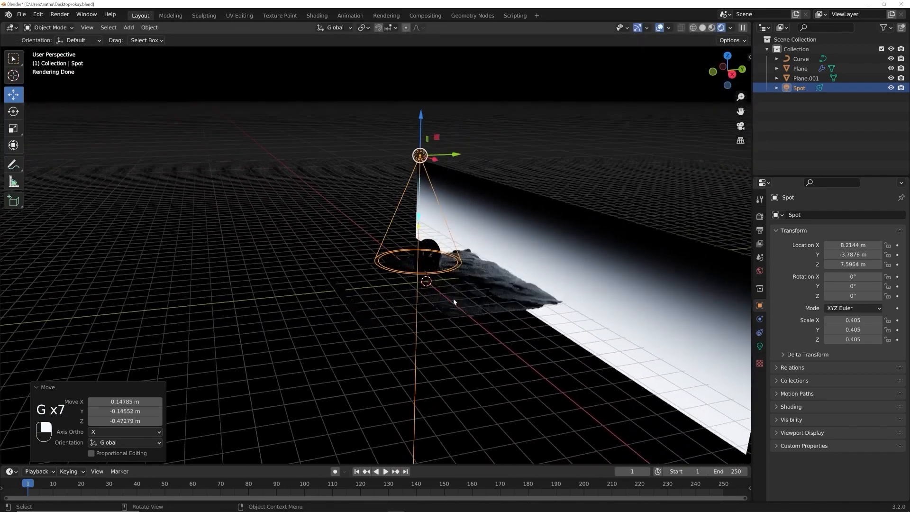
Step: Rotate the spot light to point at the smiley and move it out to about X 9.57, Y -3.91, Z 8.23 m
{"action": "key", "text": "r"}
{"action": "key", "text": "r"}
{"action": "left_click", "coordinate": [454, 288]}
{"action": "middle_click_drag", "start_coordinate": [454, 288], "coordinate": [478, 191]}
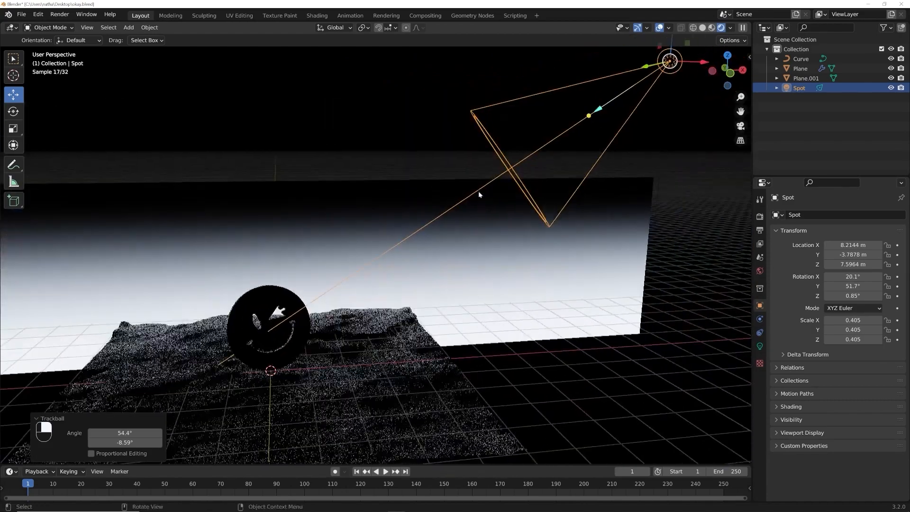
{"action": "middle_click_drag", "start_coordinate": [440, 271], "coordinate": [413, 282]}
{"action": "key", "text": "g"}
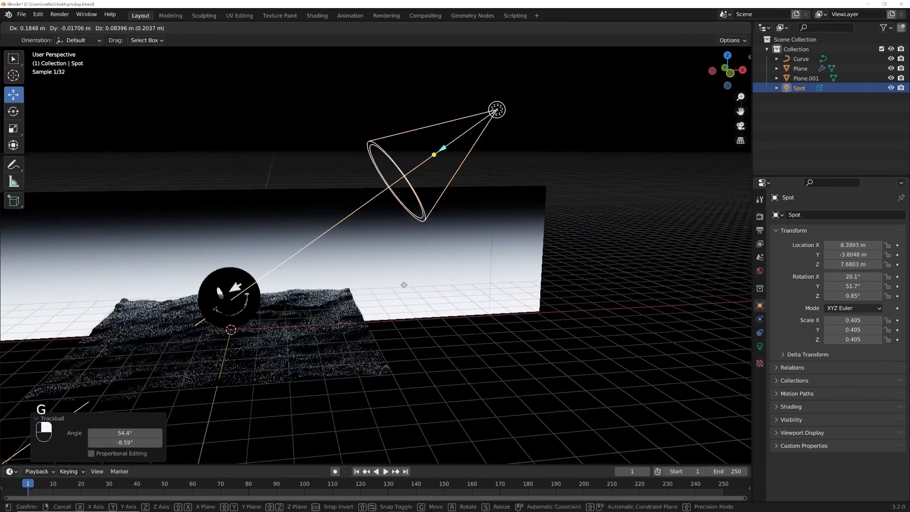
{"action": "left_click", "coordinate": [434, 269]}
{"action": "middle_click_drag", "start_coordinate": [326, 323], "coordinate": [382, 300], "text": "shift"}
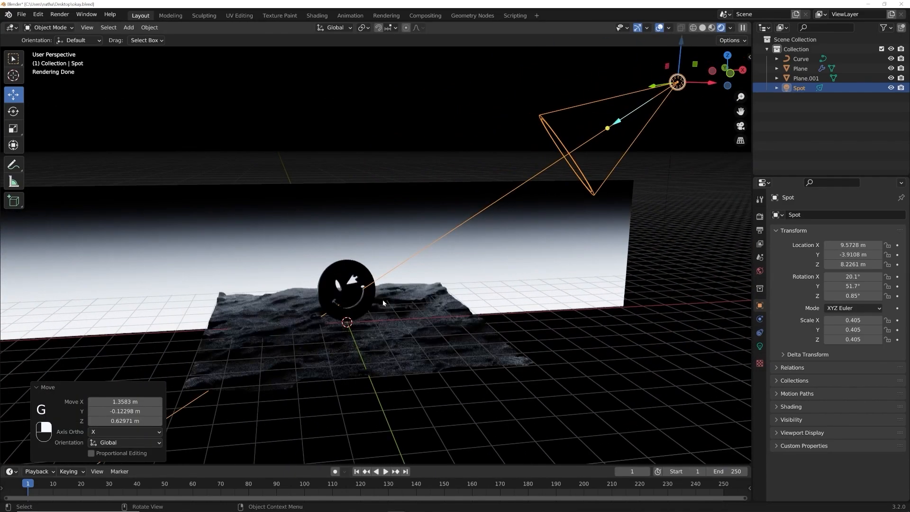
Step: Frame the smiley in the viewport and set the spot light's Power to 10000 W
{"action": "left_click", "coordinate": [354, 295]}
{"action": "key", "text": "KP_Decimal"}
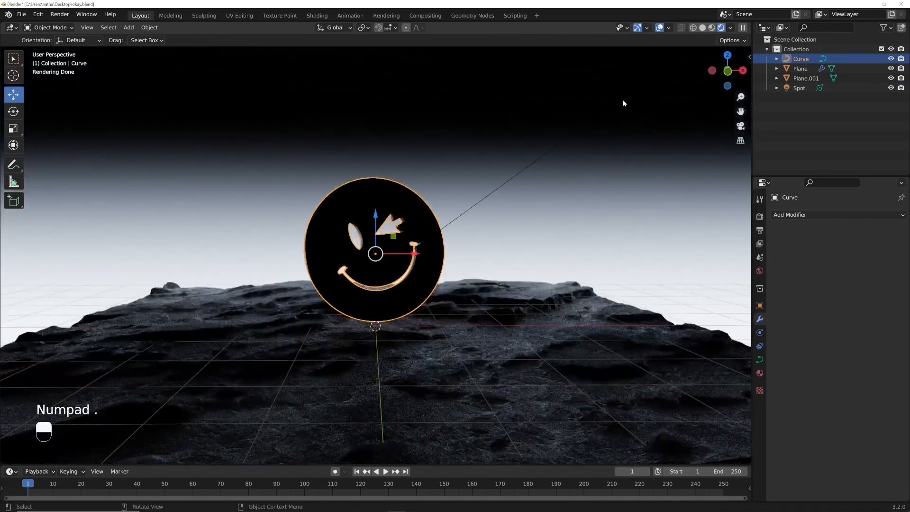
{"action": "left_click", "coordinate": [561, 157]}
{"action": "left_click", "coordinate": [553, 148]}
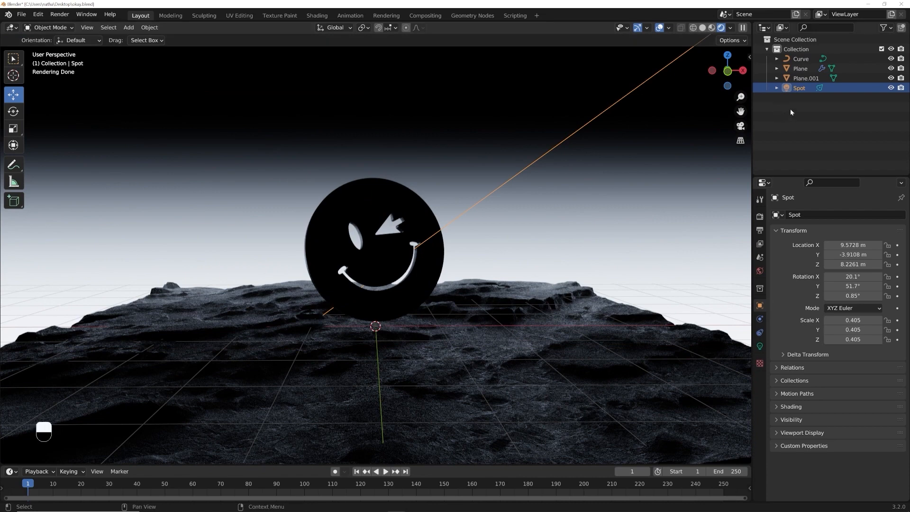
{"action": "left_click", "coordinate": [759, 347]}
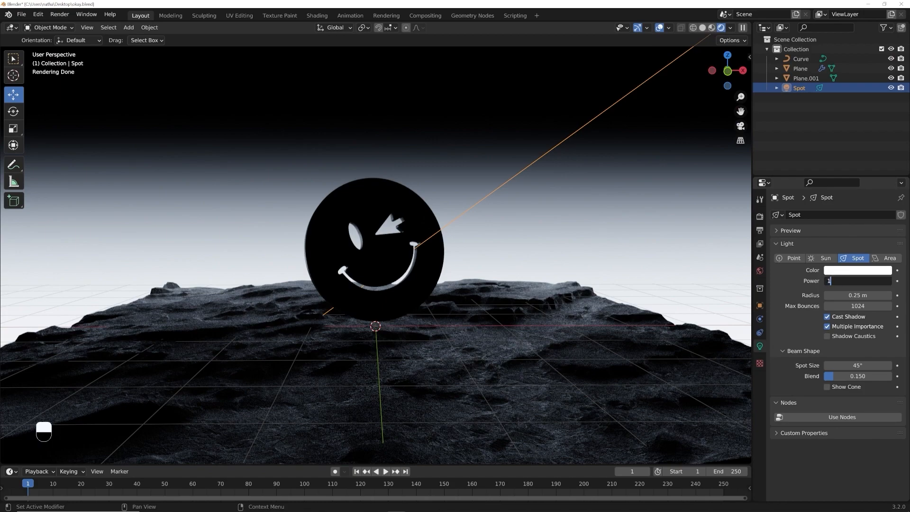
{"action": "key", "text": "Return"}
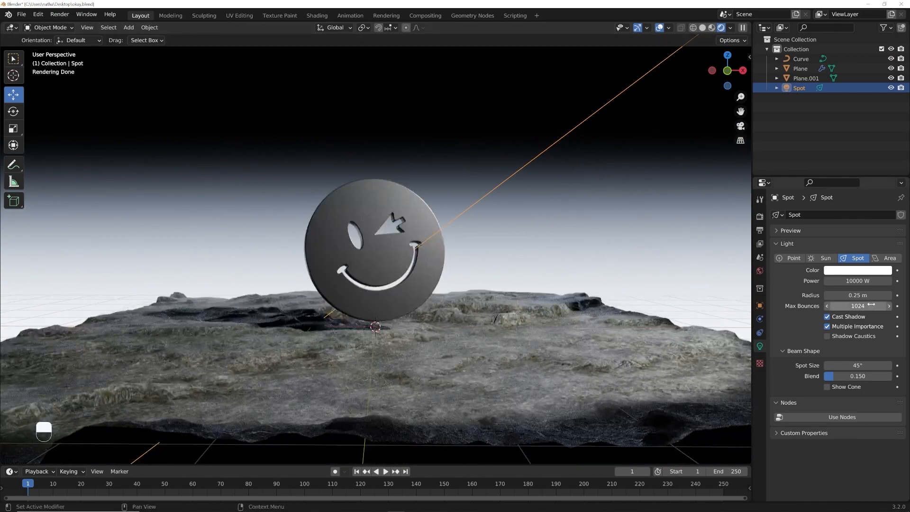
Step: Reduce the spot light's Radius to 0 m and examine its shadow on the rocks
{"action": "left_click_drag", "start_coordinate": [872, 300], "coordinate": [864, 297]}
{"action": "middle_click_drag", "start_coordinate": [234, 405], "coordinate": [330, 395]}
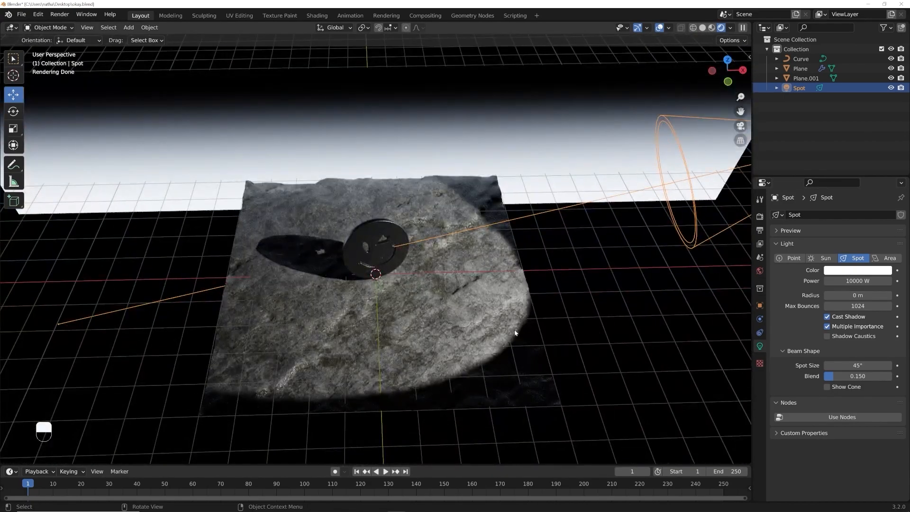
{"action": "scroll", "coordinate": [423, 371], "scroll_direction": "up", "scroll_amount": 6}
{"action": "middle_click_drag", "start_coordinate": [422, 372], "coordinate": [443, 311]}
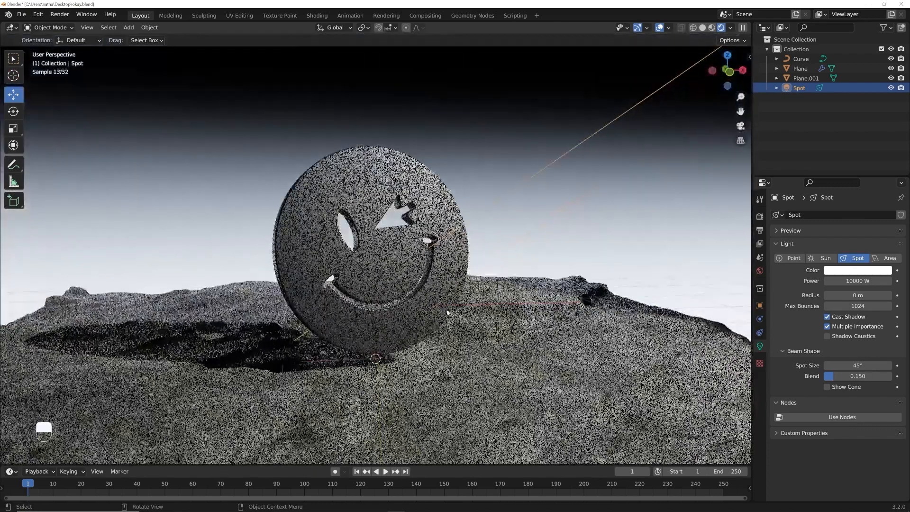
Step: Narrow the Spot Size to about 8.7° and rotate the spot light to aim its beam at the smiley
{"action": "left_click_drag", "start_coordinate": [857, 365], "coordinate": [838, 365]}
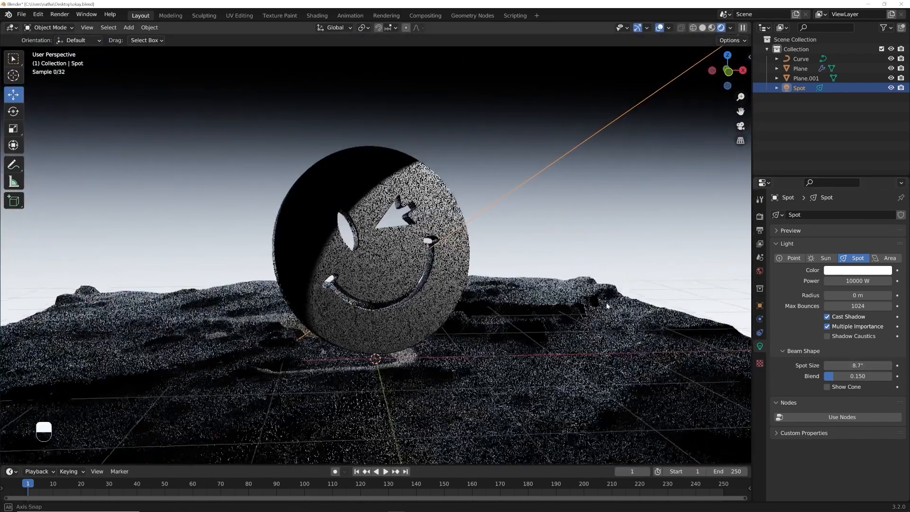
{"action": "key", "text": "r"}
{"action": "key", "text": "r"}
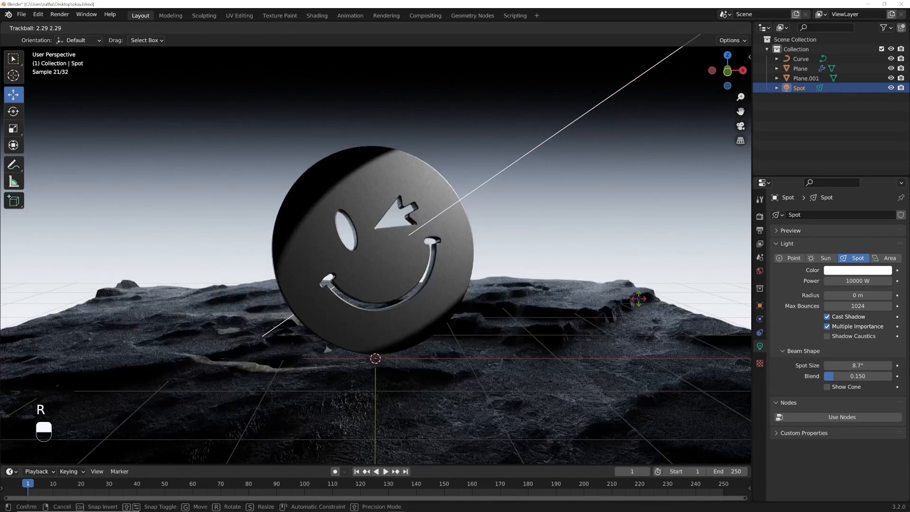
{"action": "left_click", "coordinate": [612, 246]}
{"action": "middle_click_drag", "start_coordinate": [612, 246], "coordinate": [476, 299]}
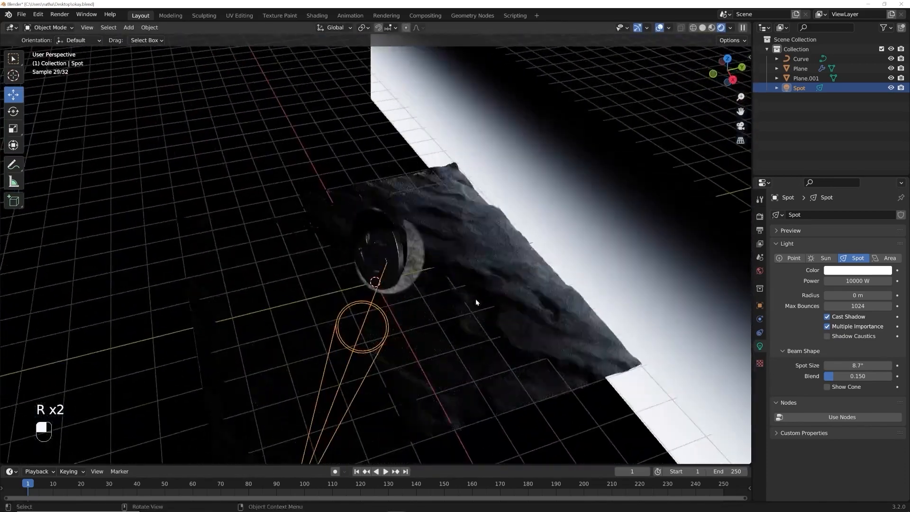
{"action": "key", "text": "r"}
{"action": "key", "text": "r"}
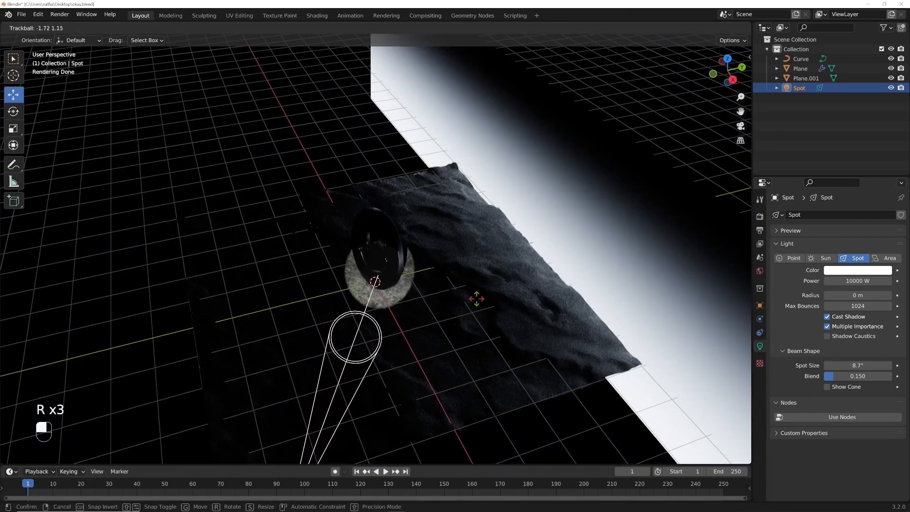
{"action": "left_click", "coordinate": [473, 298]}
{"action": "mouse_move", "coordinate": [472, 297]}
{"action": "middle_mouse_down"}
{"action": "mouse_move", "coordinate": [522, 302]}
{"action": "mouse_move", "coordinate": [490, 297]}
{"action": "middle_mouse_up"}
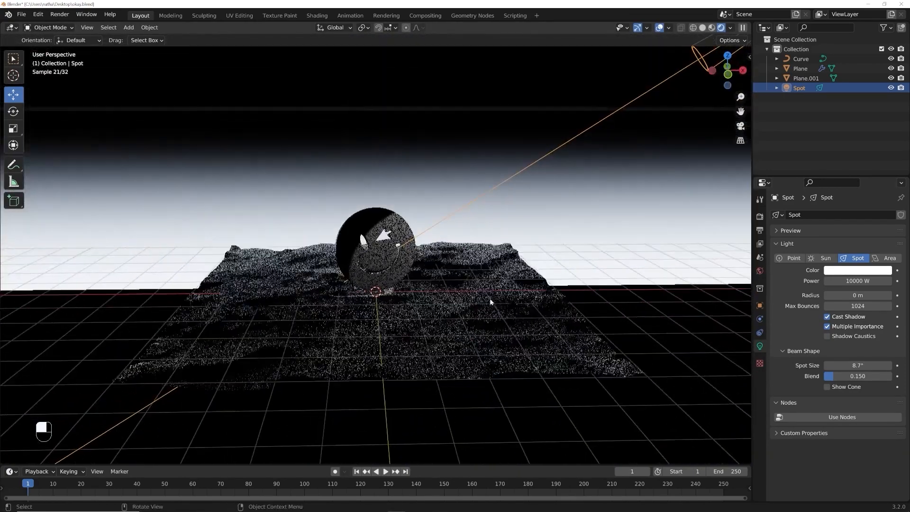
Step: Widen the Spot Size to about 16.2° and raise the light's Radius to 0.43 m
{"action": "scroll", "coordinate": [490, 298], "scroll_direction": "up", "scroll_amount": 6}
{"action": "left_click_drag", "start_coordinate": [857, 365], "coordinate": [882, 366], "text": "shift"}
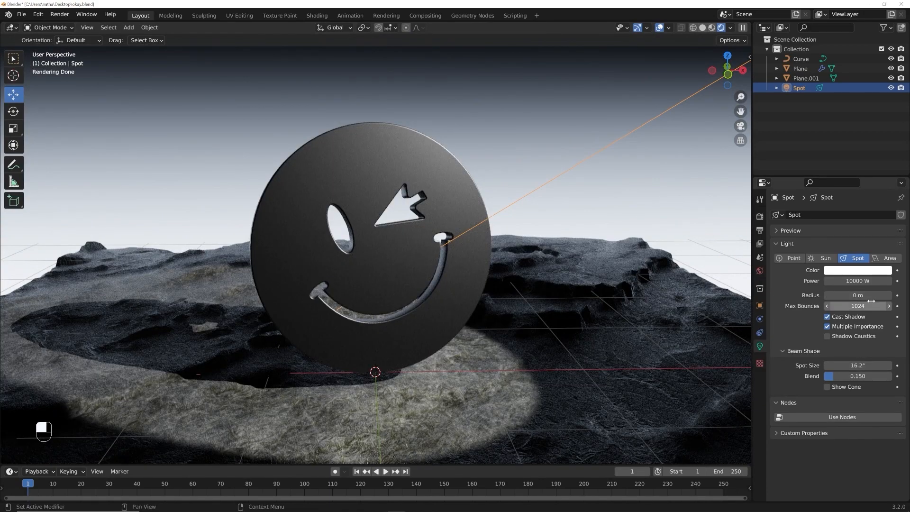
{"action": "left_click_drag", "start_coordinate": [858, 297], "coordinate": [878, 296]}
{"action": "mouse_move", "coordinate": [466, 306]}
{"action": "middle_mouse_down"}
{"action": "mouse_move", "coordinate": [467, 291]}
{"action": "mouse_move", "coordinate": [474, 305]}
{"action": "middle_mouse_up"}
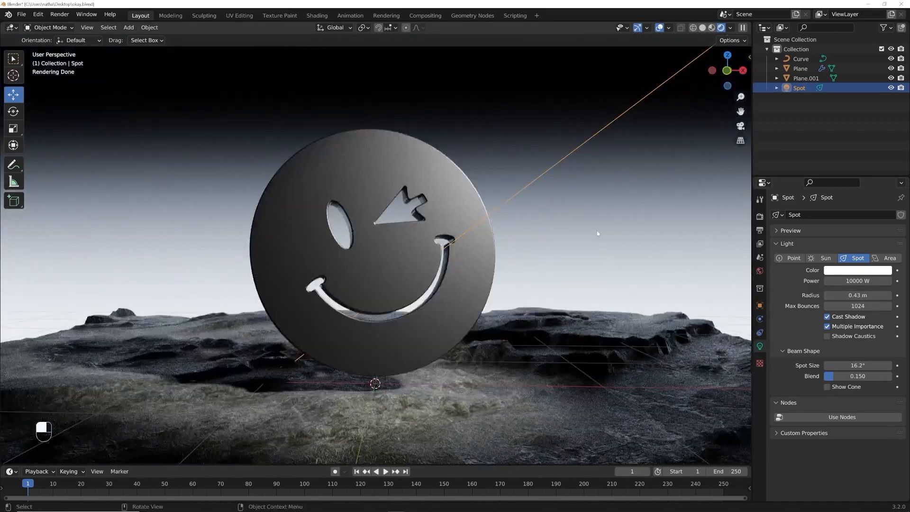
Step: Tint the spot light pale blue with hue 0.595, saturation 0.310 and value 1.000
{"action": "left_click", "coordinate": [834, 269]}
{"action": "left_click", "coordinate": [844, 172]}
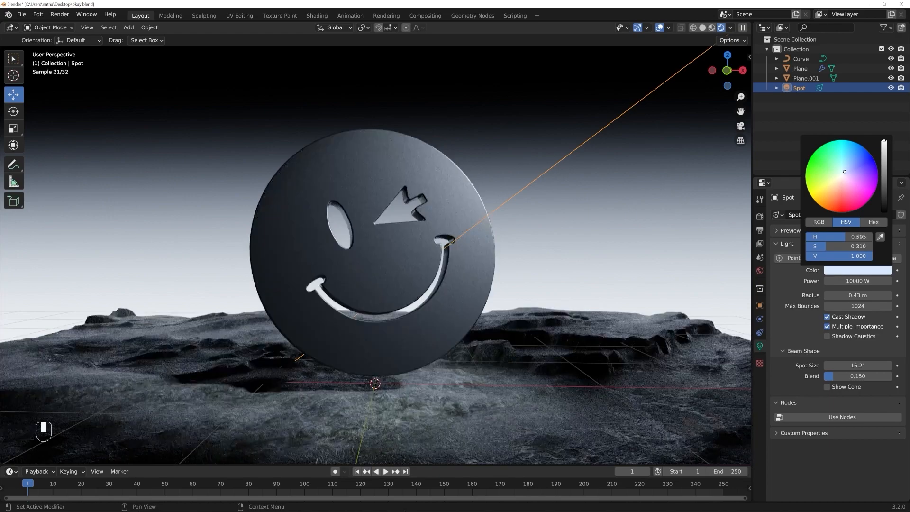
{"action": "scroll", "coordinate": [301, 263], "scroll_direction": "down", "scroll_amount": 2}
{"action": "scroll", "coordinate": [300, 267], "scroll_direction": "down", "scroll_amount": 2}
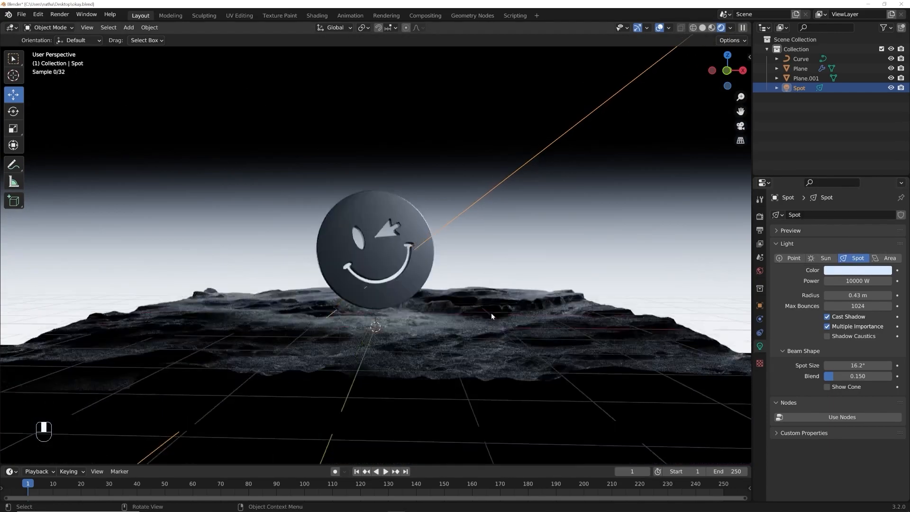
Step: Set the spot light's Power to 20000 W and narrow its Spot Size to about 13.6°
{"action": "scroll", "coordinate": [491, 312], "scroll_direction": "up", "scroll_amount": 3}
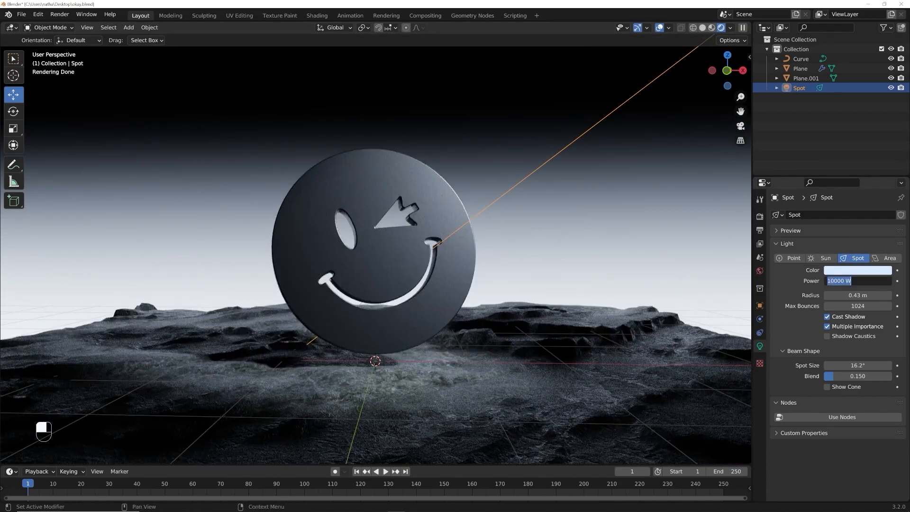
{"action": "type", "text": "20000"}
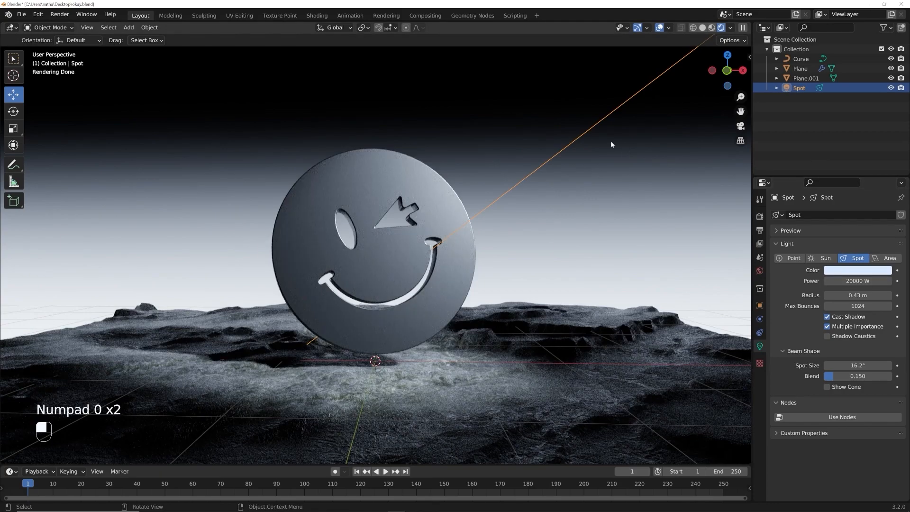
{"action": "scroll", "coordinate": [377, 311], "scroll_direction": "down", "scroll_amount": 3}
{"action": "scroll", "coordinate": [405, 322], "scroll_direction": "up", "scroll_amount": 4}
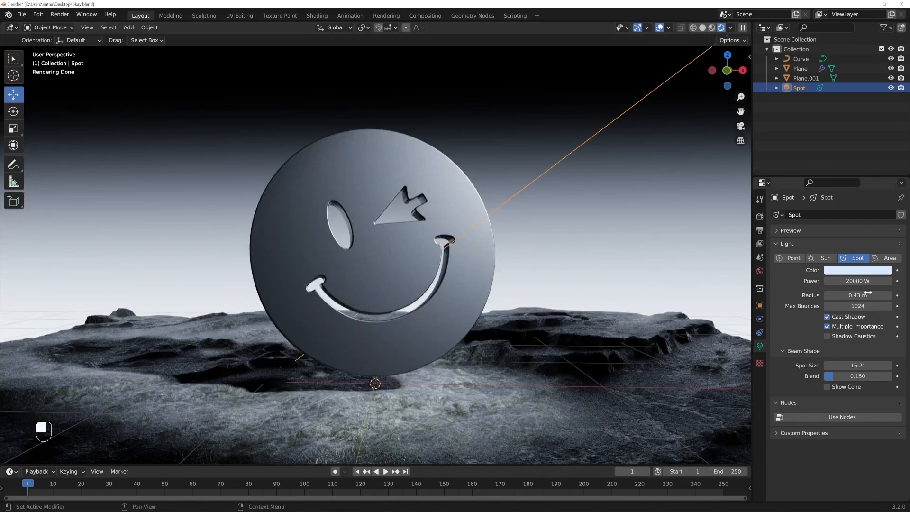
{"action": "mouse_move", "coordinate": [861, 365]}
{"action": "left_mouse_down"}
{"action": "mouse_move", "coordinate": [853, 365]}
{"action": "mouse_move", "coordinate": [881, 365]}
{"action": "mouse_move", "coordinate": [850, 365]}
{"action": "left_mouse_up"}
{"action": "scroll", "coordinate": [411, 235], "scroll_direction": "down", "scroll_amount": 3}
{"action": "middle_click_drag", "start_coordinate": [411, 235], "coordinate": [468, 268]}
{"action": "scroll", "coordinate": [462, 318], "scroll_direction": "down", "scroll_amount": 2}
{"action": "scroll", "coordinate": [470, 276], "scroll_direction": "up", "scroll_amount": 6}
{"action": "scroll", "coordinate": [468, 268], "scroll_direction": "down", "scroll_amount": 7}
{"action": "scroll", "coordinate": [468, 271], "scroll_direction": "up", "scroll_amount": 4}
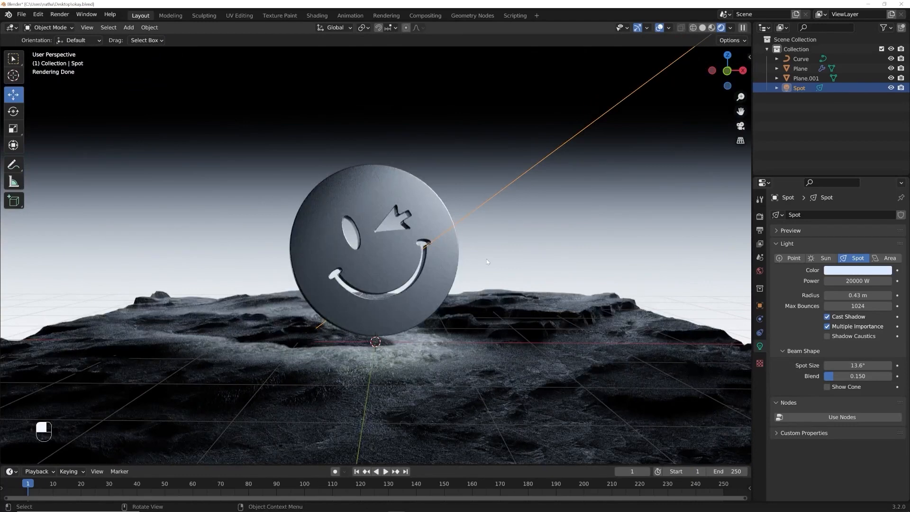
Step: Switch to Solid shading and make a linked duplicate of the rocky plane, leaving it at the original's position
{"action": "left_click", "coordinate": [702, 31]}
{"action": "key", "text": "Delete"}
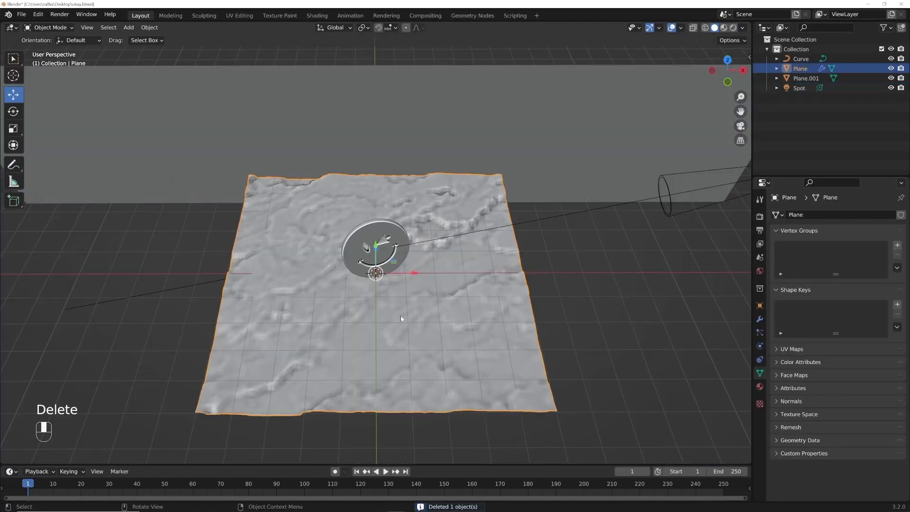
{"action": "key", "text": "alt+d"}
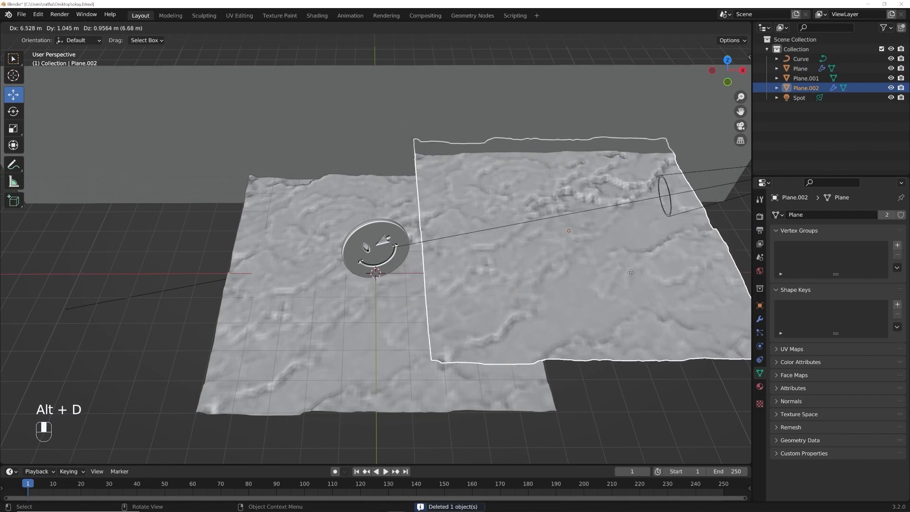
{"action": "right_click", "coordinate": [459, 298]}
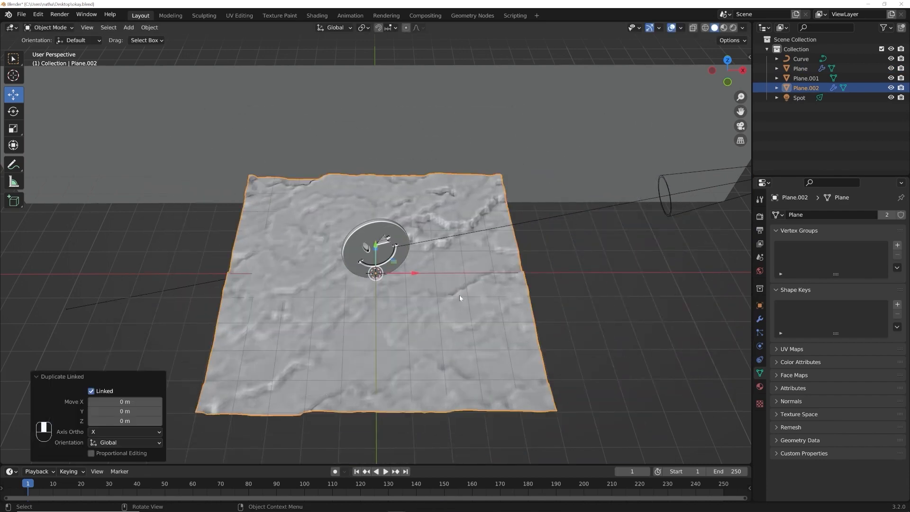
Step: Move the linked duplicate about 10 m along negative X, and place another linked duplicate of the centre plane on the opposite side
{"action": "left_click_drag", "start_coordinate": [417, 275], "coordinate": [117, 299]}
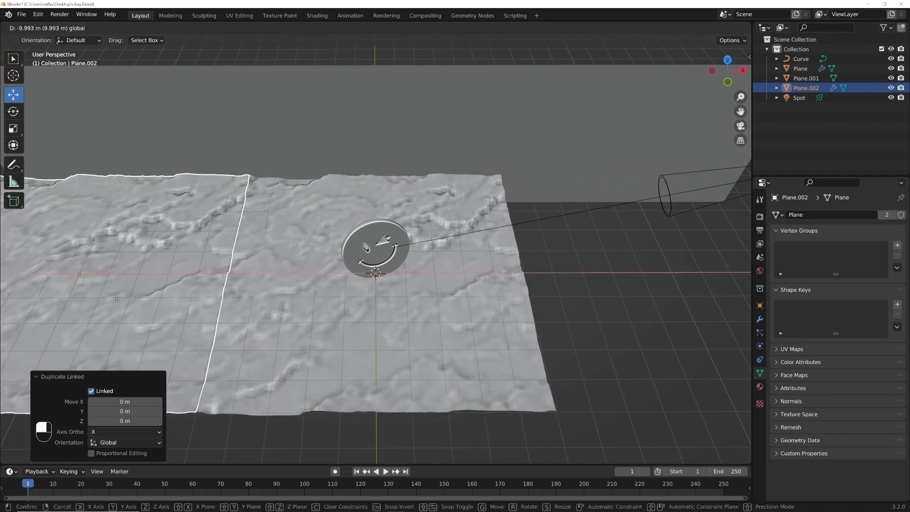
{"action": "left_click", "coordinate": [117, 299]}
{"action": "left_click", "coordinate": [394, 350]}
{"action": "key", "text": "alt+d"}
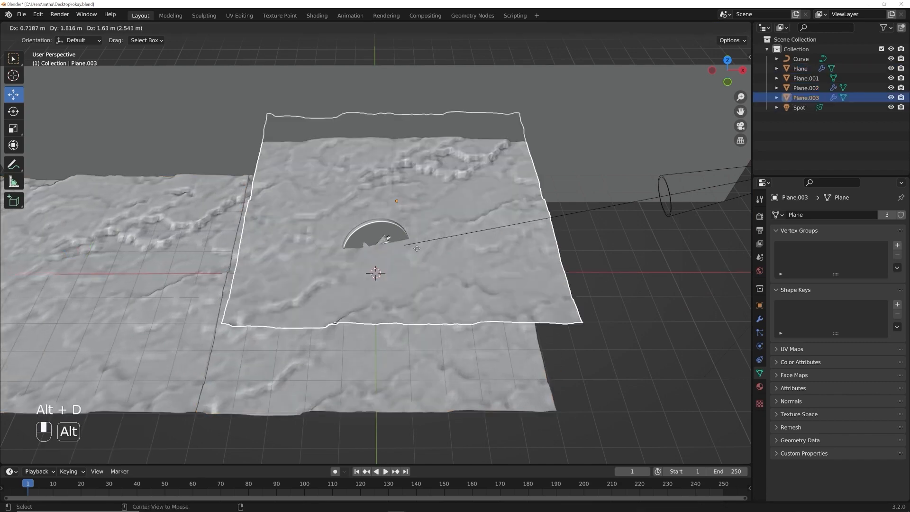
{"action": "right_click", "coordinate": [407, 270]}
{"action": "left_click_drag", "start_coordinate": [414, 275], "coordinate": [717, 275]}
Step: Make a linked duplicate of the centre plane and move it along negative Y so it adjoins the front edge, away from the backdrop
{"action": "left_click", "coordinate": [461, 350]}
{"action": "middle_click_drag", "start_coordinate": [462, 350], "coordinate": [405, 339]}
{"action": "key", "text": "alt+d"}
{"action": "right_click", "coordinate": [405, 339]}
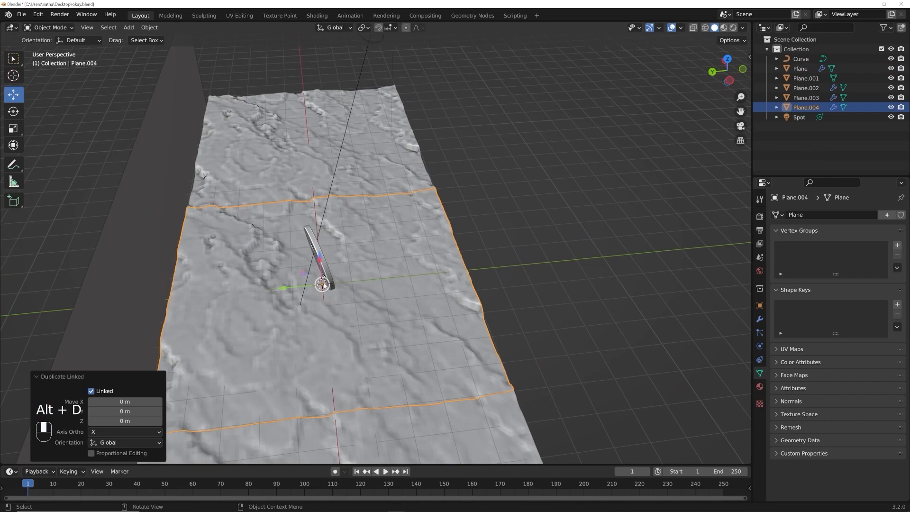
{"action": "left_click_drag", "start_coordinate": [283, 290], "coordinate": [572, 287]}
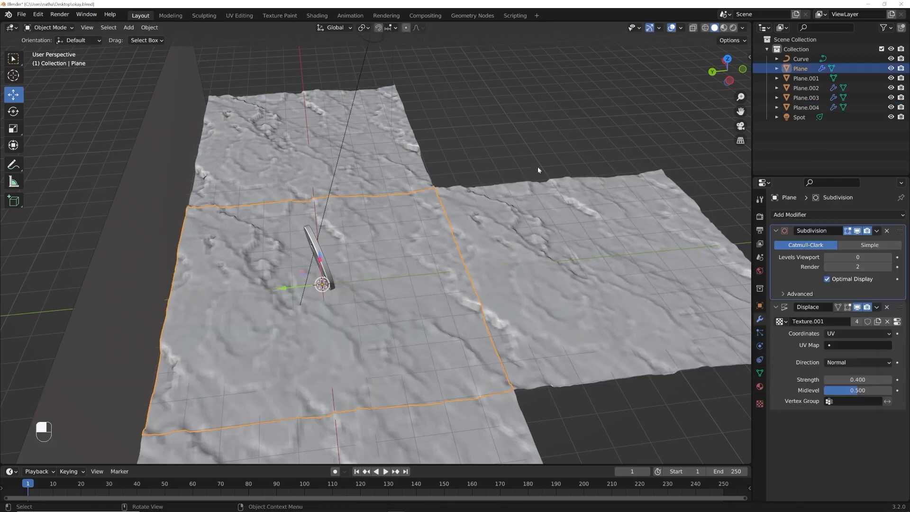
{"action": "left_click", "coordinate": [538, 168]}
Step: Examine the tiled terrain from several angles, checking the seams between the planes and the coverage around the logo
{"action": "middle_click_drag", "start_coordinate": [605, 251], "coordinate": [487, 338]}
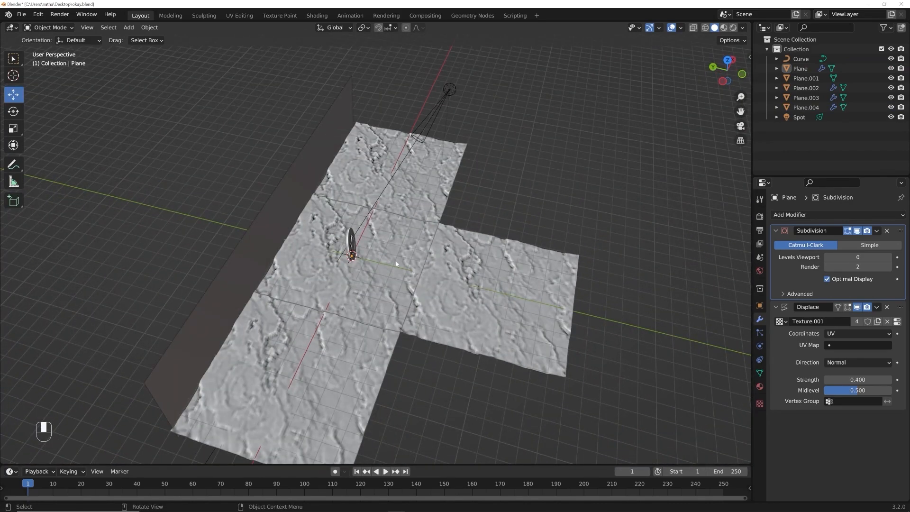
{"action": "middle_click_drag", "start_coordinate": [521, 294], "coordinate": [434, 295]}
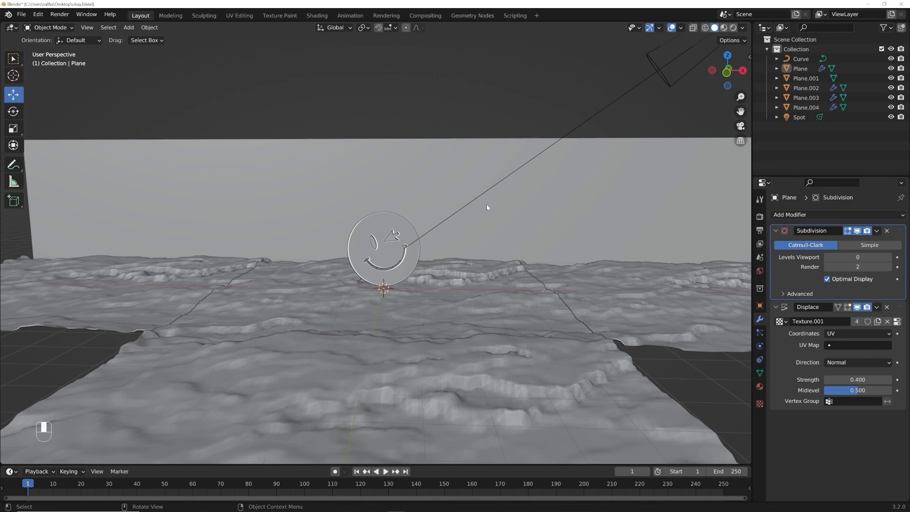
{"action": "middle_click_drag", "start_coordinate": [487, 207], "coordinate": [553, 297]}
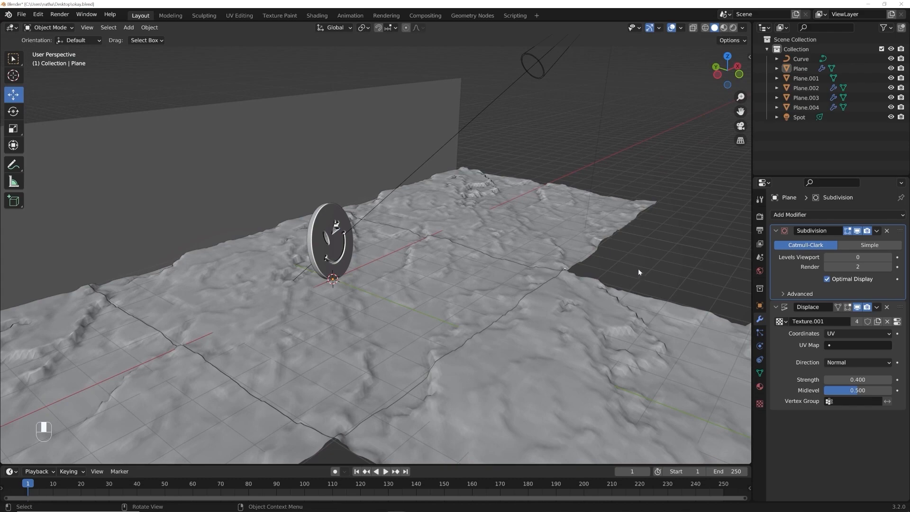
{"action": "middle_click_drag", "start_coordinate": [565, 251], "coordinate": [471, 329]}
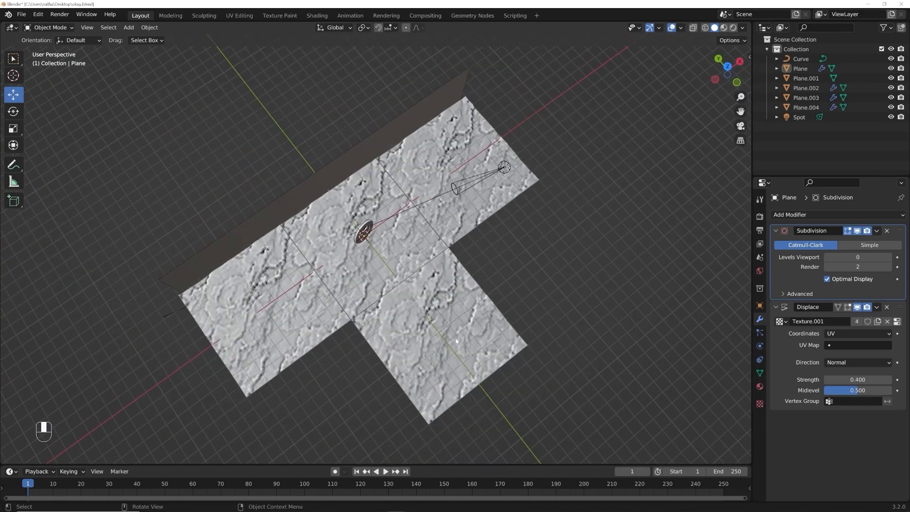
{"action": "scroll", "coordinate": [455, 341], "scroll_direction": "up", "scroll_amount": 6}
{"action": "middle_click_drag", "start_coordinate": [548, 306], "coordinate": [503, 293]}
{"action": "scroll", "coordinate": [503, 293], "scroll_direction": "up", "scroll_amount": 1}
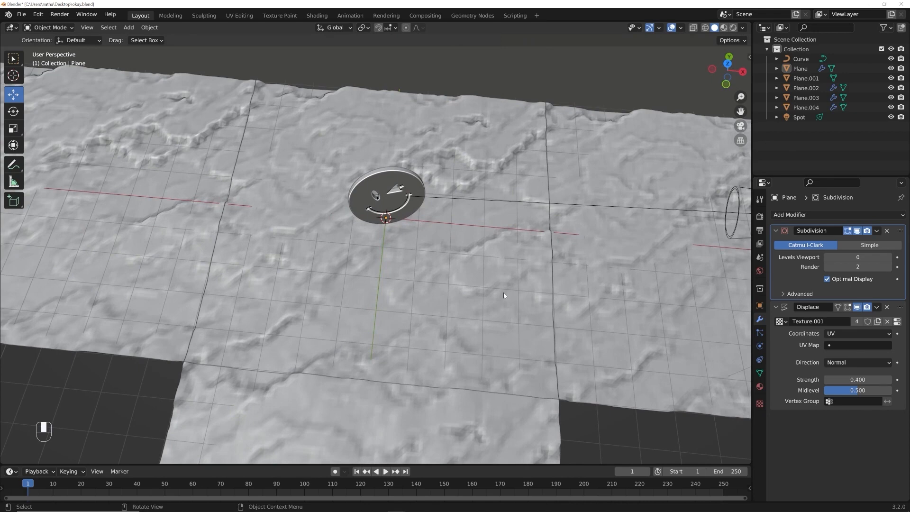
{"action": "left_click", "coordinate": [591, 342]}
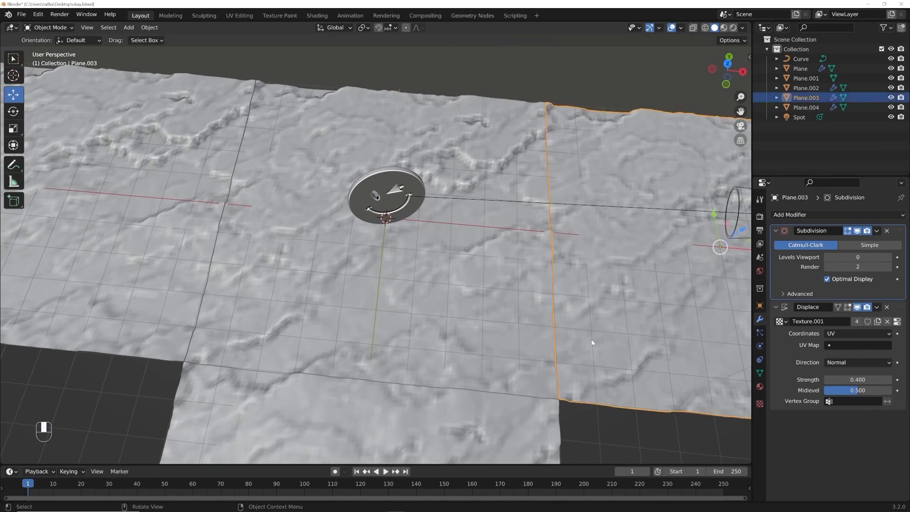
{"action": "left_click", "coordinate": [579, 411]}
{"action": "middle_click_drag", "start_coordinate": [545, 398], "coordinate": [377, 415]}
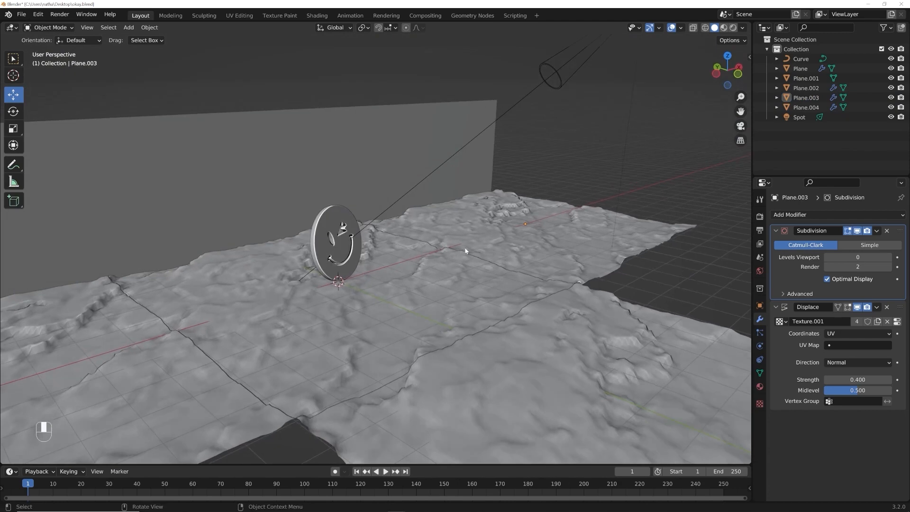
{"action": "middle_click_drag", "start_coordinate": [177, 356], "coordinate": [218, 349]}
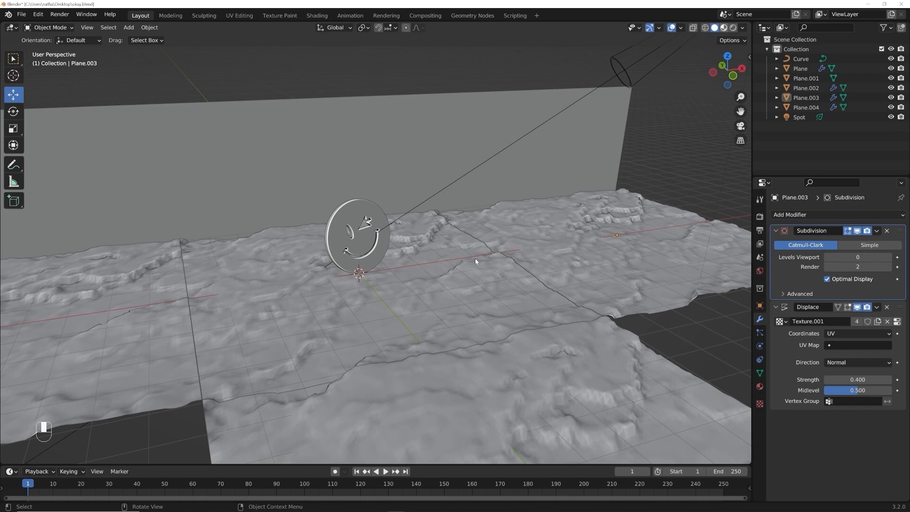
Step: Switch to Material Preview and nudge the two side planes along X toward the centre plane to close the seams
{"action": "key", "text": "z"}
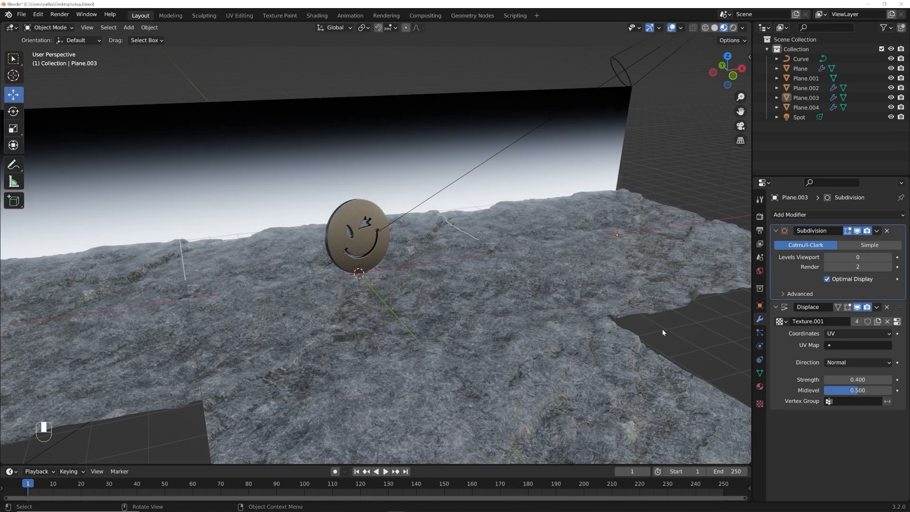
{"action": "middle_click_drag", "start_coordinate": [528, 280], "coordinate": [210, 287]}
{"action": "scroll", "coordinate": [211, 293], "scroll_direction": "up", "scroll_amount": 4}
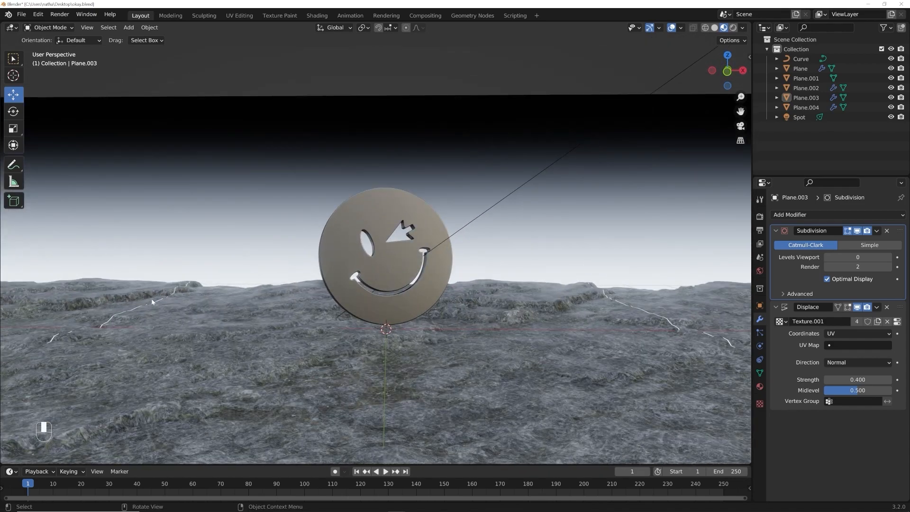
{"action": "left_click", "coordinate": [153, 299]}
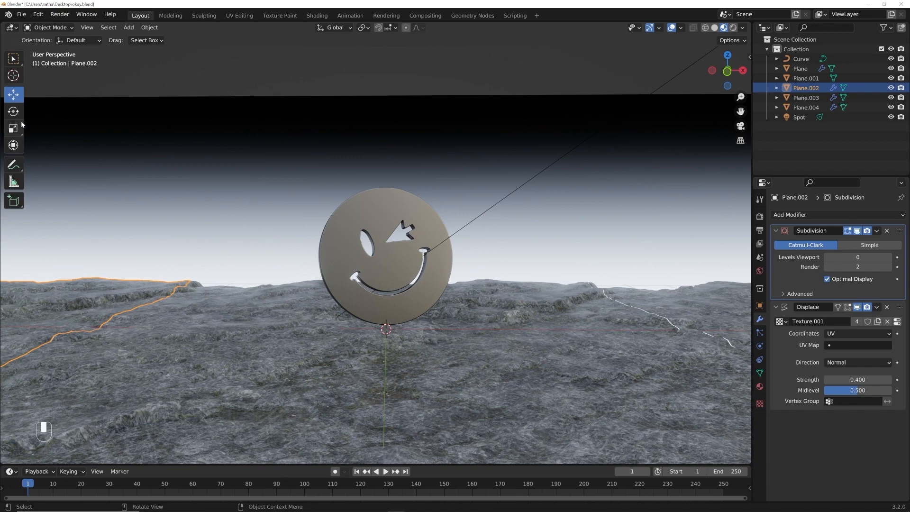
{"action": "scroll", "coordinate": [178, 265], "scroll_direction": "down", "scroll_amount": 4}
{"action": "left_click_drag", "start_coordinate": [140, 287], "coordinate": [145, 287]}
{"action": "left_click", "coordinate": [590, 284]}
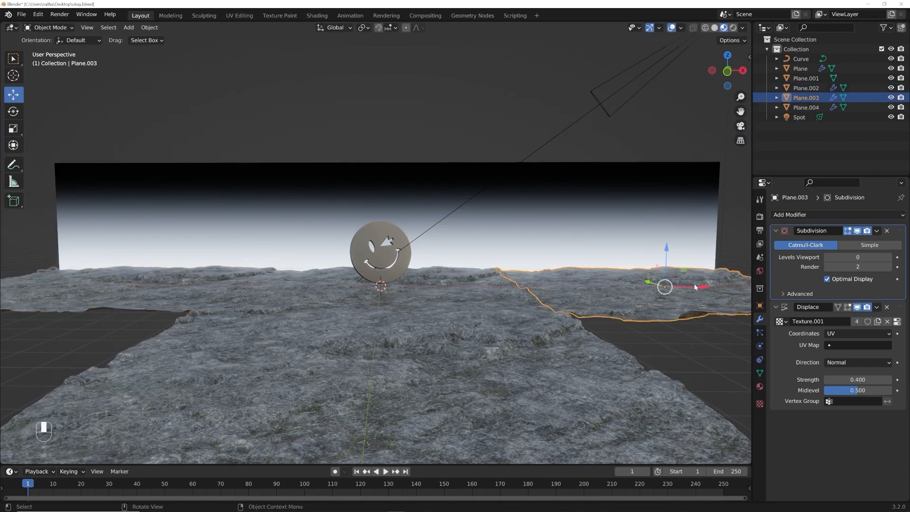
{"action": "left_click_drag", "start_coordinate": [699, 286], "coordinate": [673, 327]}
{"action": "left_click", "coordinate": [639, 342]}
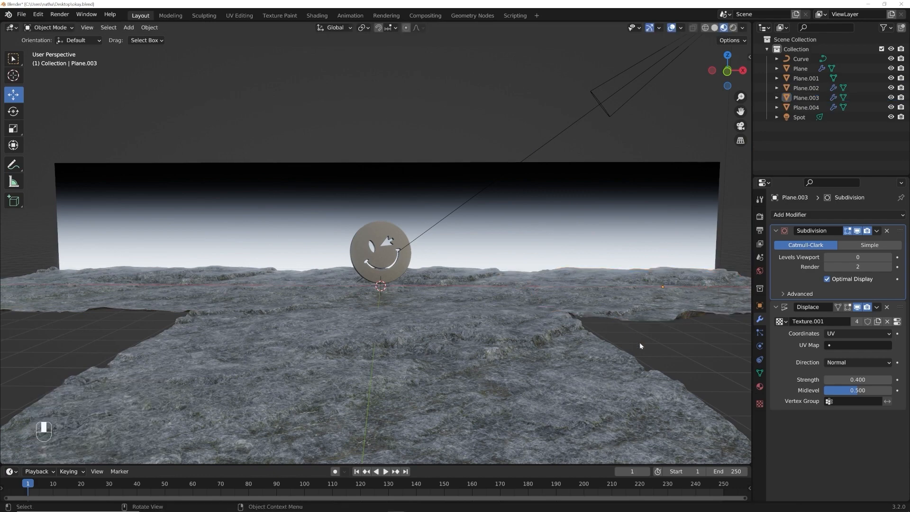
{"action": "scroll", "coordinate": [530, 328], "scroll_direction": "up", "scroll_amount": 3}
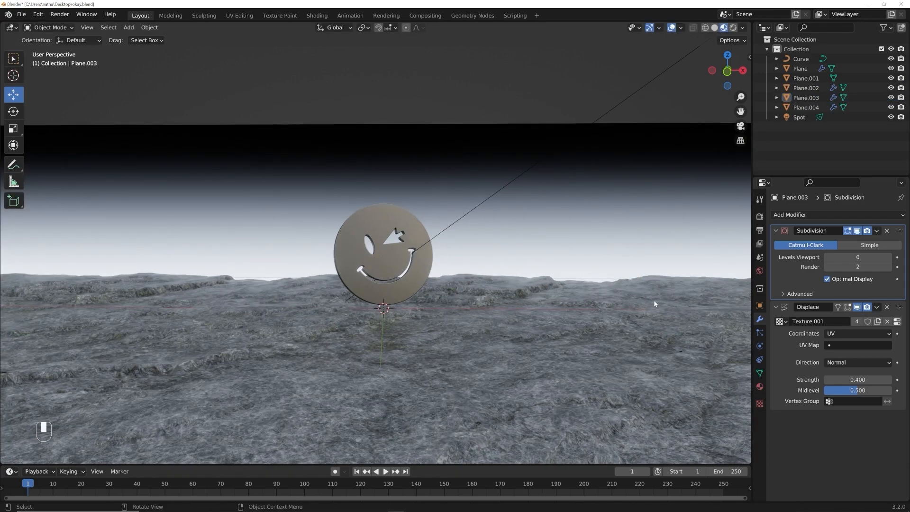
Step: Switch to Solid shading and add a camera at the world origin, facing the logo from the front with a 90° X rotation
{"action": "left_click", "coordinate": [714, 27]}
{"action": "mouse_move", "coordinate": [571, 159]}
{"action": "middle_mouse_down"}
{"action": "mouse_move", "coordinate": [459, 243]}
{"action": "mouse_move", "coordinate": [473, 275]}
{"action": "mouse_move", "coordinate": [524, 246]}
{"action": "mouse_move", "coordinate": [478, 252]}
{"action": "middle_mouse_up"}
{"action": "key", "text": "grave"}
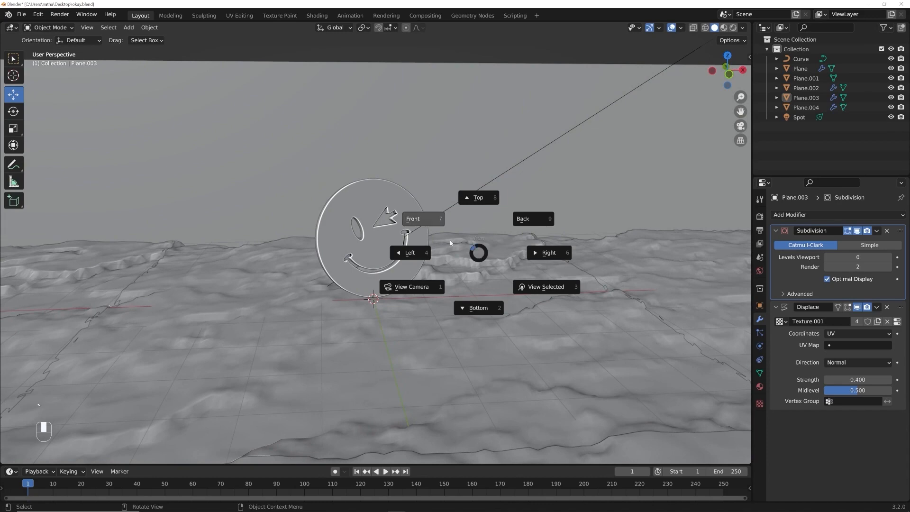
{"action": "left_click", "coordinate": [431, 221]}
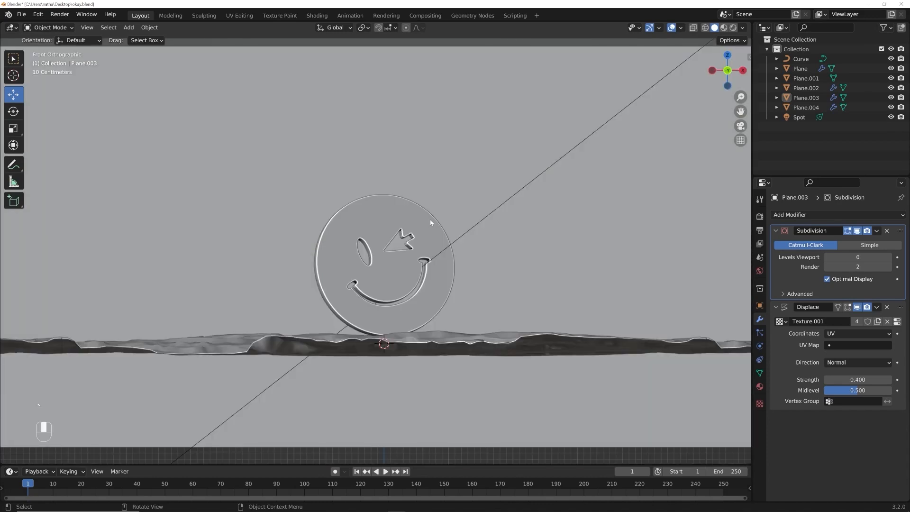
{"action": "key", "text": "shift+a"}
{"action": "mouse_move", "coordinate": [431, 219]}
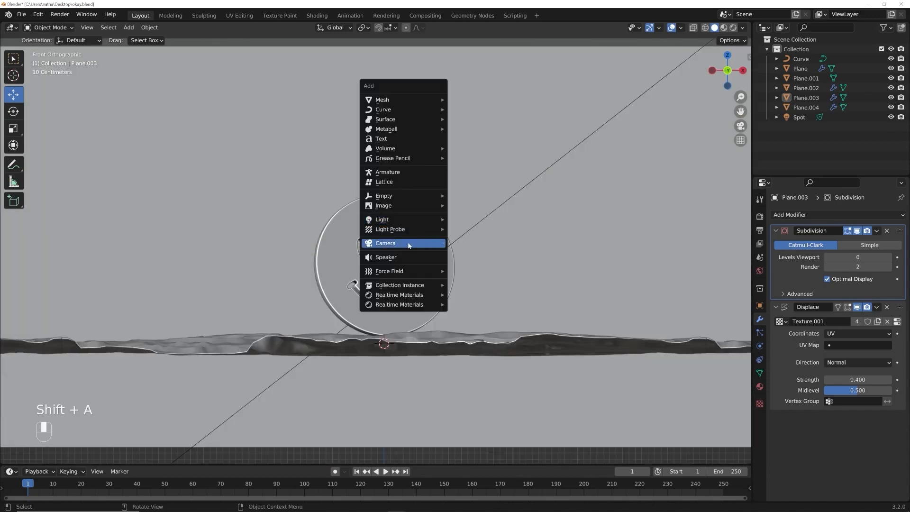
{"action": "left_click", "coordinate": [407, 243]}
{"action": "middle_click_drag", "start_coordinate": [518, 248], "coordinate": [414, 263]}
{"action": "scroll", "coordinate": [415, 266], "scroll_direction": "down", "scroll_amount": 5}
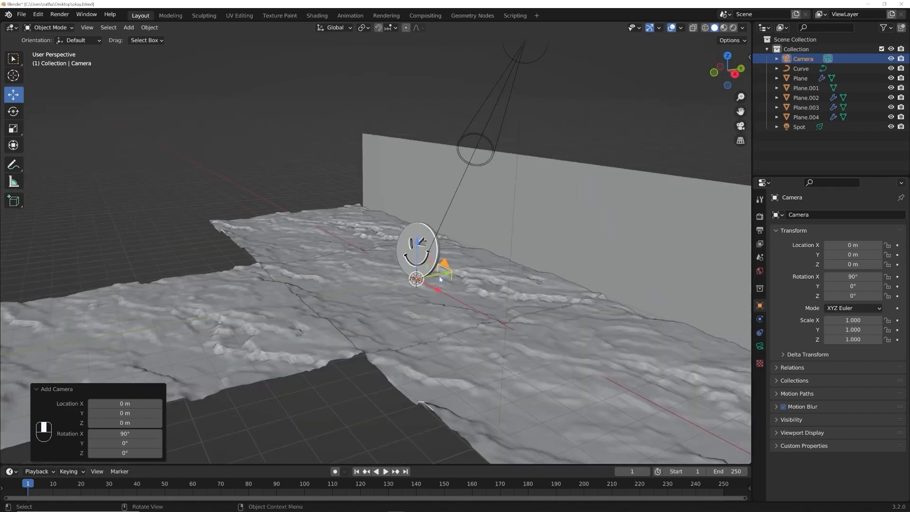
{"action": "middle_click_drag", "start_coordinate": [418, 283], "coordinate": [409, 289]}
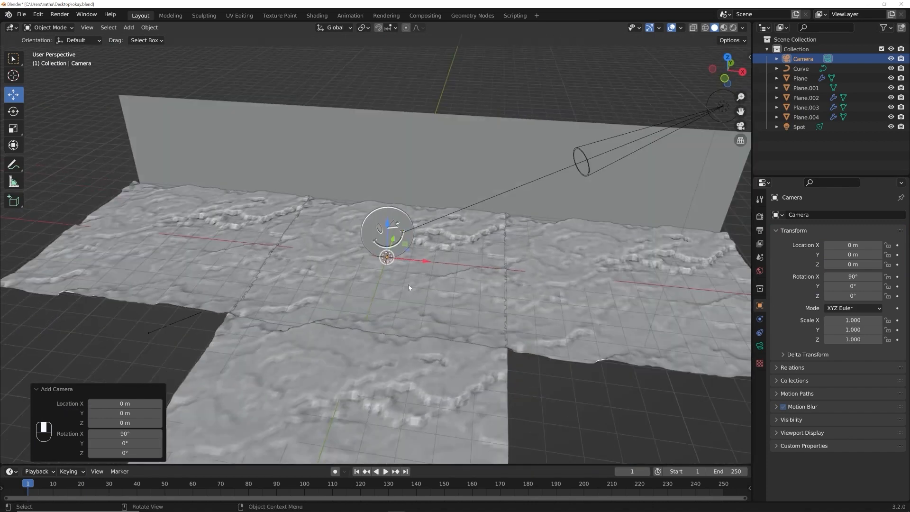
{"action": "middle_click_drag", "start_coordinate": [457, 274], "coordinate": [375, 214]}
{"action": "key", "text": "shift+a"}
{"action": "left_click", "coordinate": [375, 215]}
{"action": "middle_click_drag", "start_coordinate": [538, 305], "coordinate": [545, 264]}
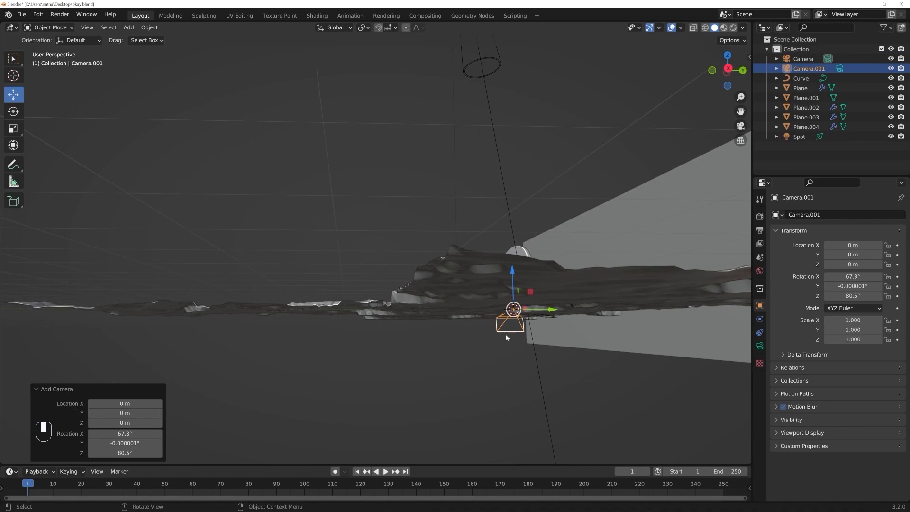
{"action": "key", "text": "Delete"}
Step: Raise the remaining camera to about 1.29 m and pull it back from the logo to about -11.25 m on Y
{"action": "middle_click_drag", "start_coordinate": [516, 328], "coordinate": [481, 293]}
{"action": "left_click", "coordinate": [491, 274]}
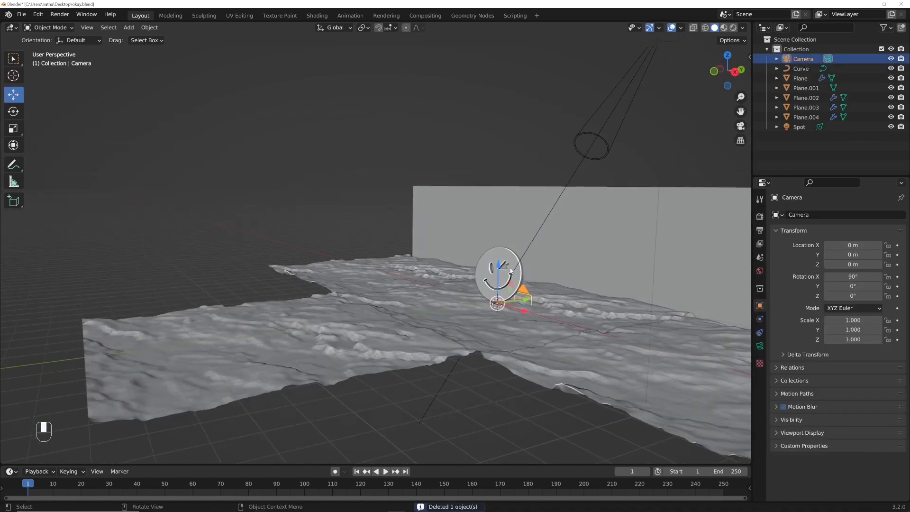
{"action": "scroll", "coordinate": [521, 306], "scroll_direction": "up", "scroll_amount": 3}
{"action": "left_click", "coordinate": [15, 96]}
{"action": "left_click", "coordinate": [14, 112]}
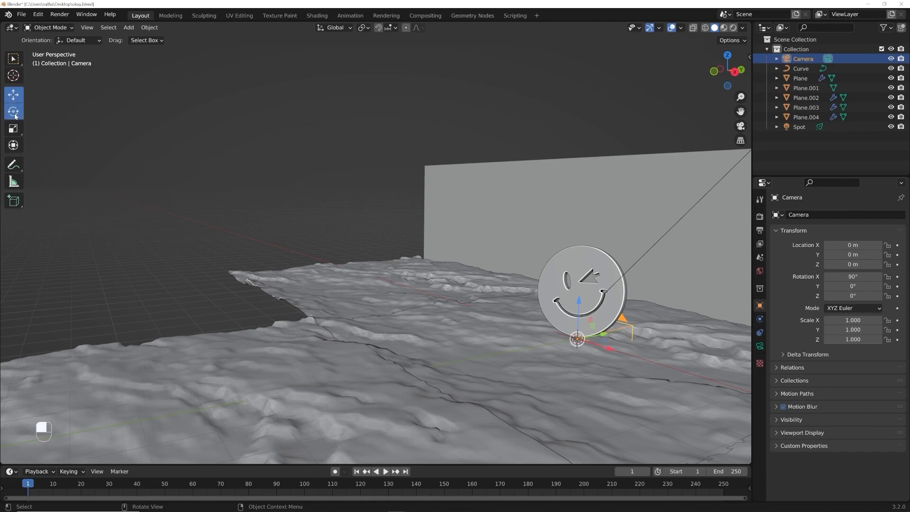
{"action": "left_click", "coordinate": [14, 97]}
{"action": "middle_click_drag", "start_coordinate": [592, 300], "coordinate": [521, 295], "text": "shift"}
{"action": "scroll", "coordinate": [521, 294], "scroll_direction": "down", "scroll_amount": 3}
{"action": "left_click_drag", "start_coordinate": [451, 263], "coordinate": [452, 226]}
{"action": "left_click_drag", "start_coordinate": [477, 260], "coordinate": [269, 236]}
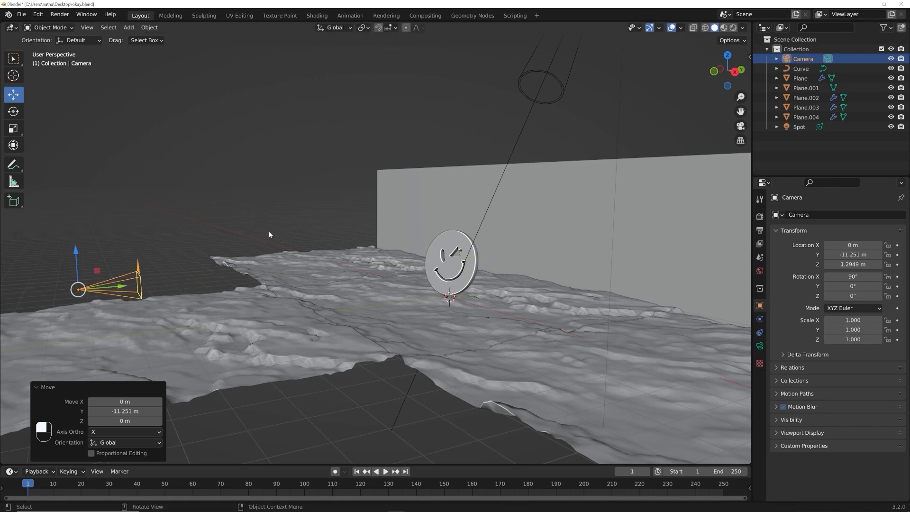
Step: Look through the camera, set its Focal Length to 35 mm, and display the scene in Rendered shading
{"action": "key", "text": "KP_0"}
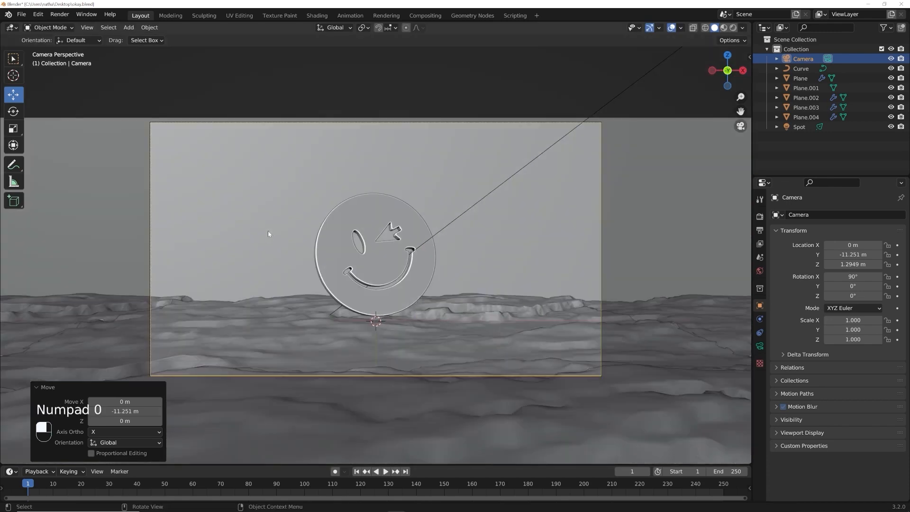
{"action": "left_click", "coordinate": [759, 345]}
{"action": "left_click", "coordinate": [837, 261]}
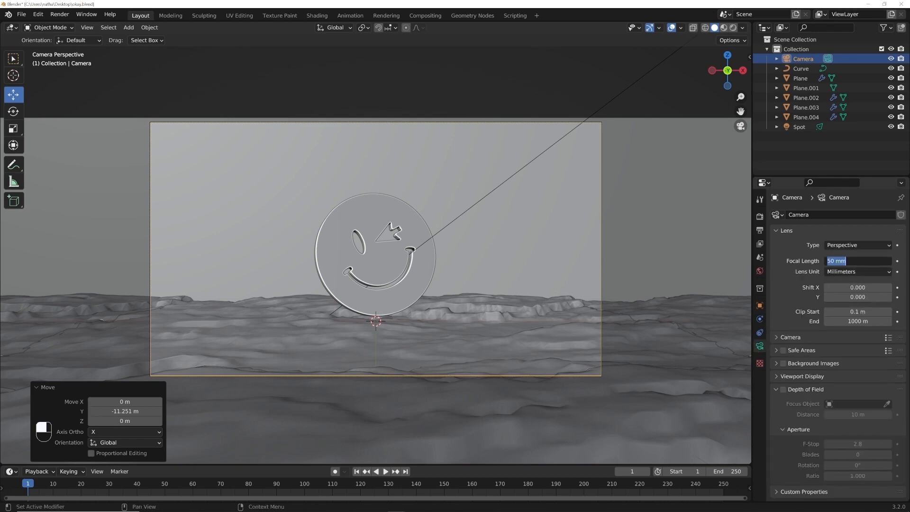
{"action": "type", "text": "35"}
{"action": "key", "text": "Return"}
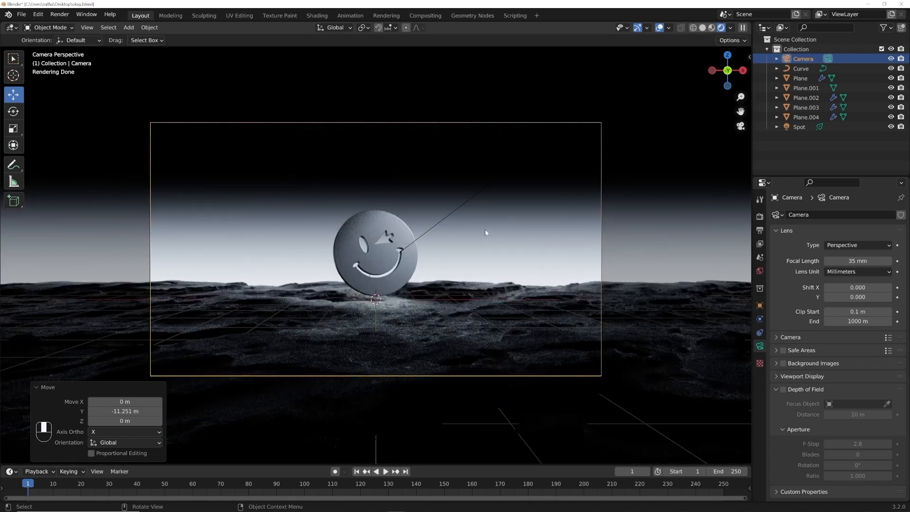
Step: Raise the gradient backdrop plane slightly along Z, then deselect it
{"action": "left_click", "coordinate": [371, 182]}
{"action": "key", "text": "g"}
{"action": "key", "text": "z"}
{"action": "left_click_drag", "start_coordinate": [379, 187], "coordinate": [381, 184]}
{"action": "left_click", "coordinate": [420, 100]}
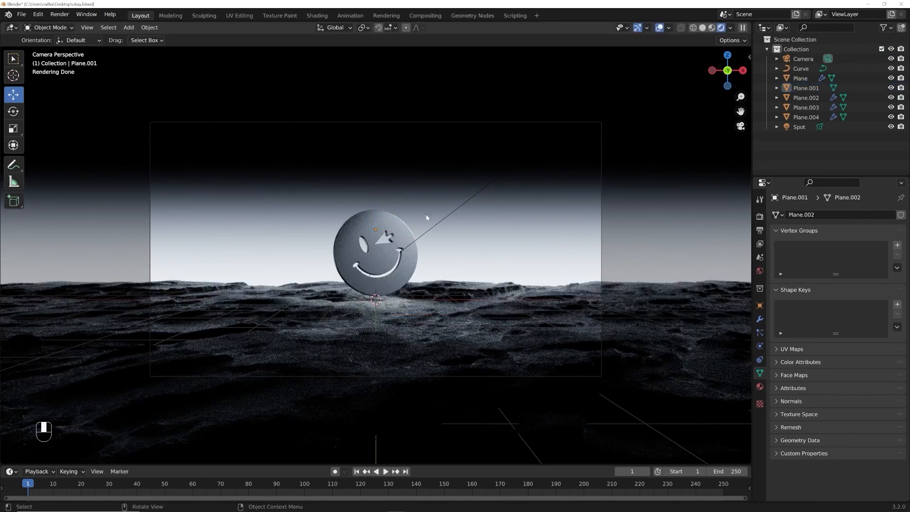
Step: Try to move the camera closer to the logo along its local Z axis
{"action": "left_click", "coordinate": [803, 58]}
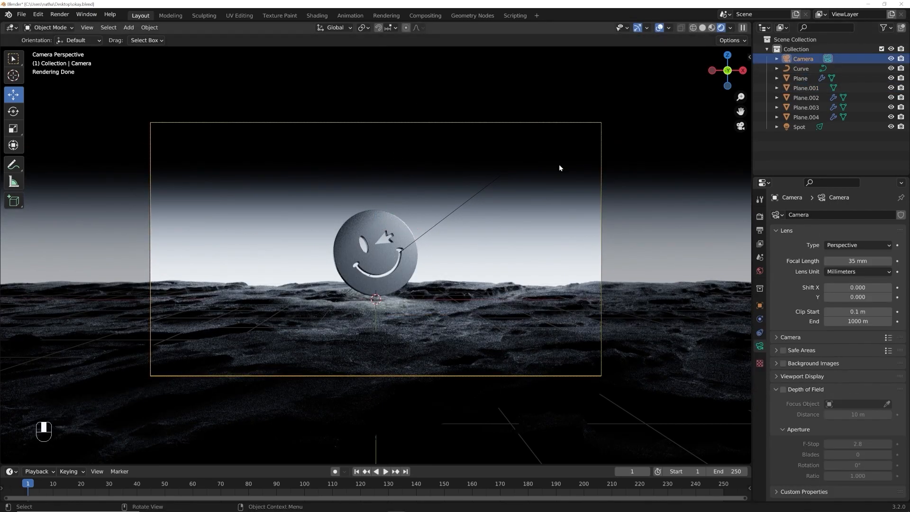
{"action": "scroll", "coordinate": [519, 205], "scroll_direction": "up", "scroll_amount": 3}
{"action": "key", "text": "g"}
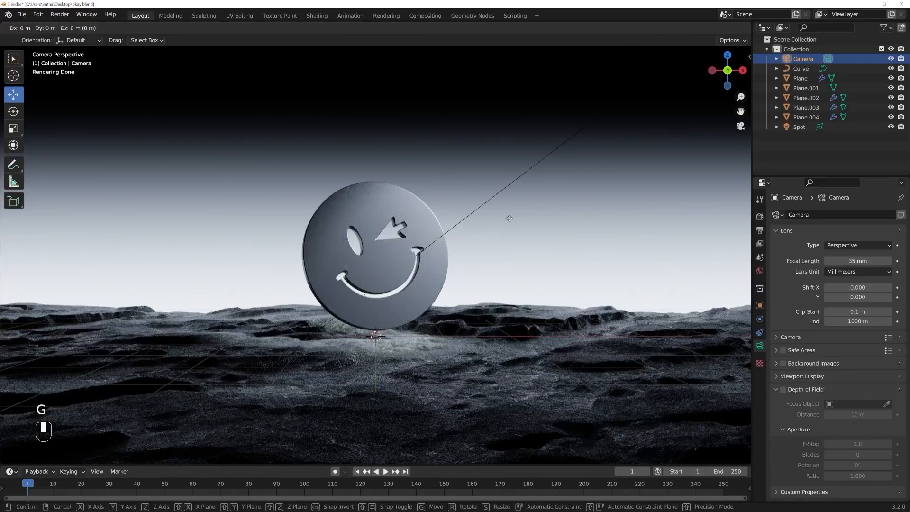
{"action": "middle_click", "coordinate": [510, 214]}
{"action": "mouse_move", "coordinate": [510, 214]}
{"action": "middle_mouse_down"}
{"action": "mouse_move", "coordinate": [520, 55]}
{"action": "mouse_move", "coordinate": [503, 202]}
{"action": "middle_mouse_up"}
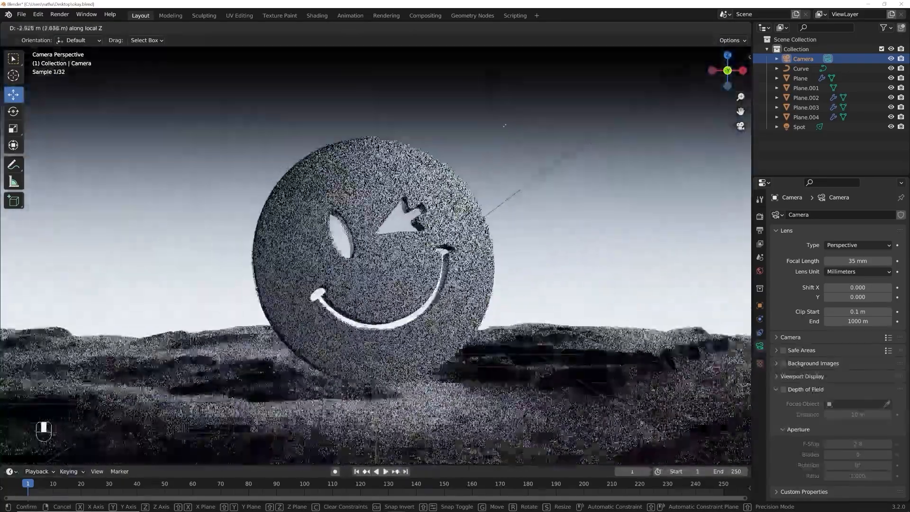
{"action": "left_click", "coordinate": [505, 141]}
Step: Switch the camera view back to Solid shading
{"action": "left_click", "coordinate": [703, 28]}
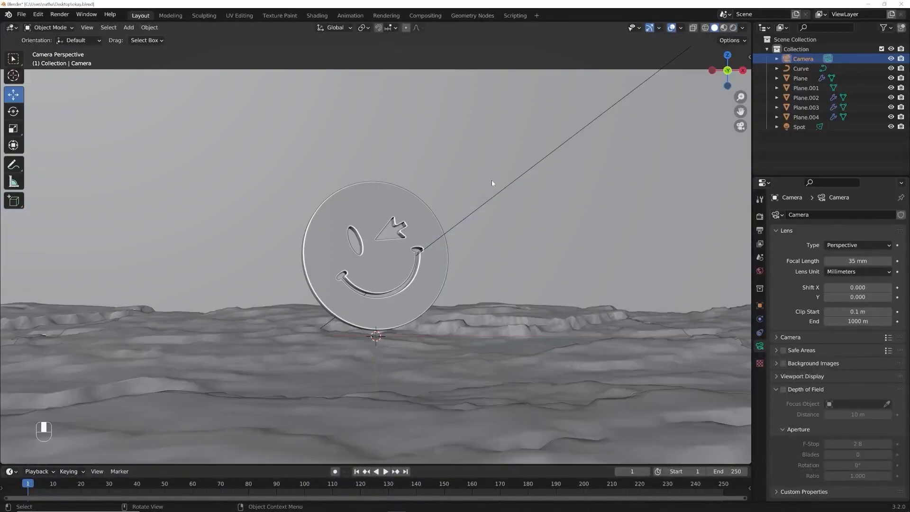
{"action": "scroll", "coordinate": [483, 187], "scroll_direction": "down", "scroll_amount": 3}
{"action": "scroll", "coordinate": [482, 186], "scroll_direction": "up", "scroll_amount": 2}
{"action": "key", "text": "g"}
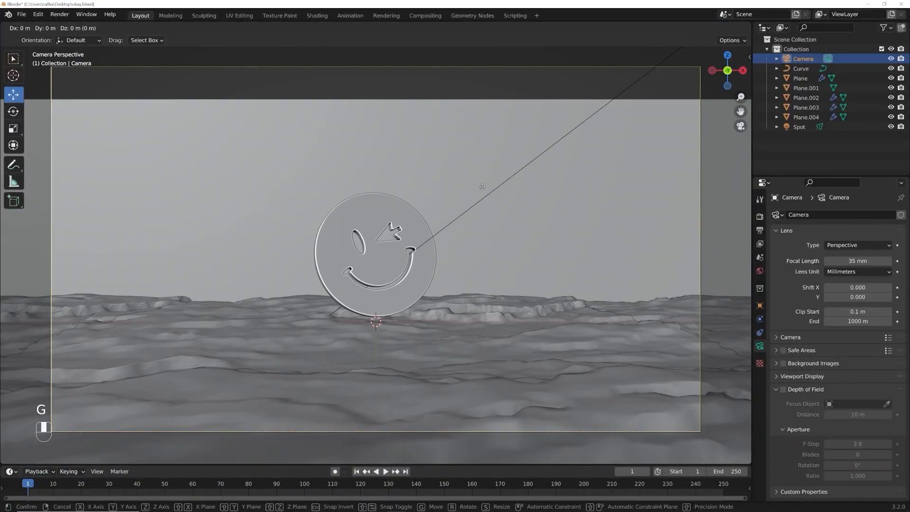
{"action": "key", "text": "z"}
{"action": "key", "text": "z"}
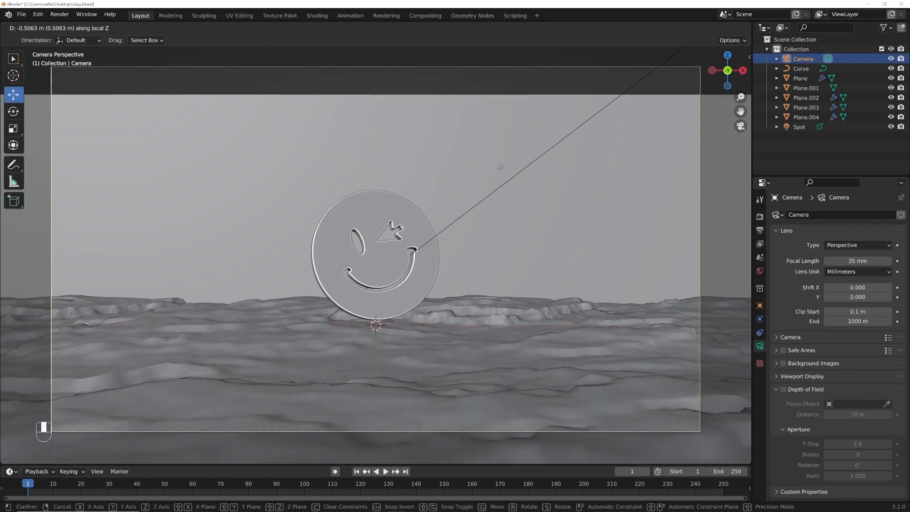
{"action": "left_click", "coordinate": [504, 241]}
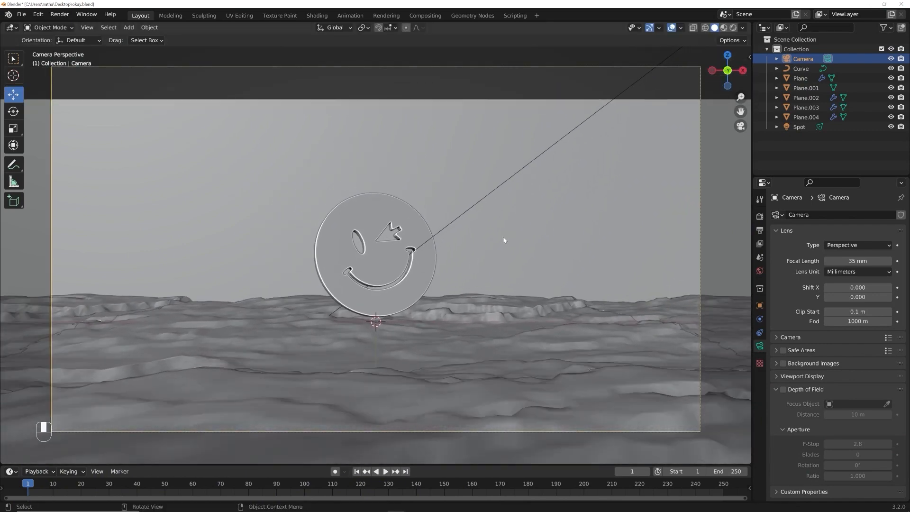
Step: Display the scene in Rendered shading and move the camera back about 5.36 m along its local Z axis
{"action": "left_click", "coordinate": [733, 28]}
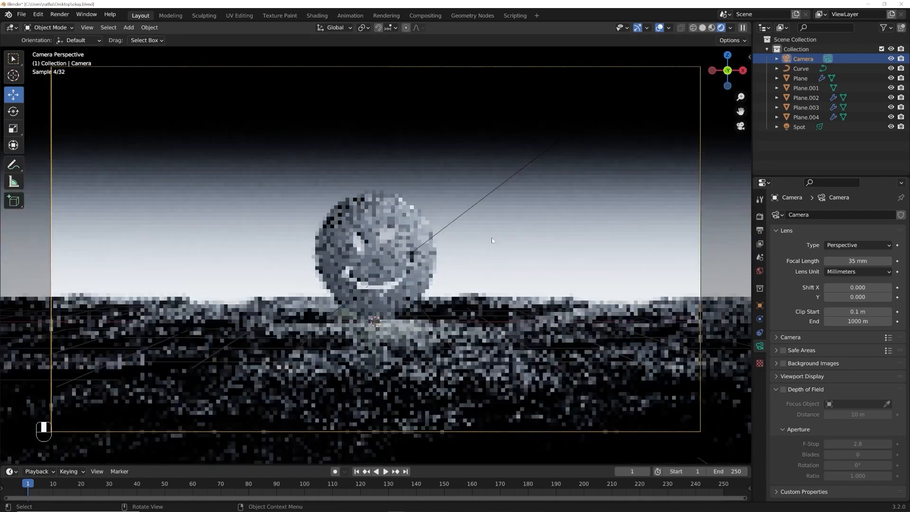
{"action": "key", "text": "g"}
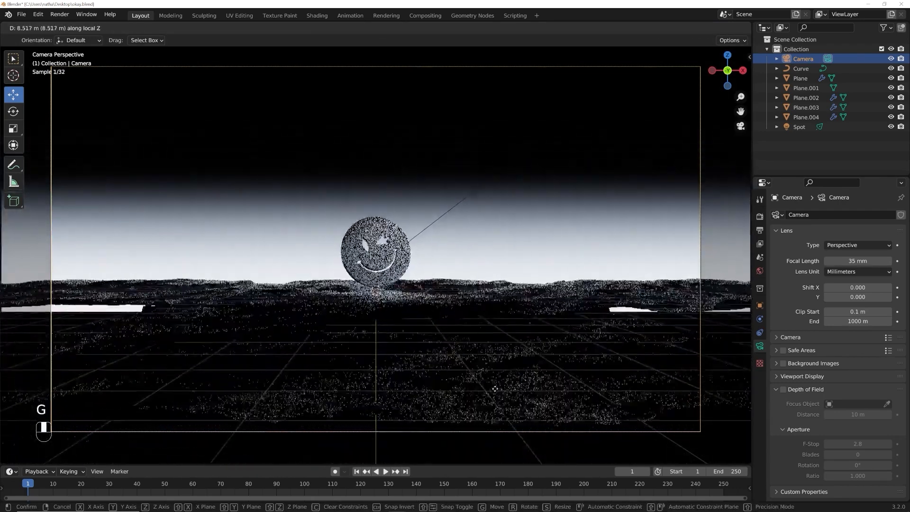
{"action": "left_click", "coordinate": [505, 356]}
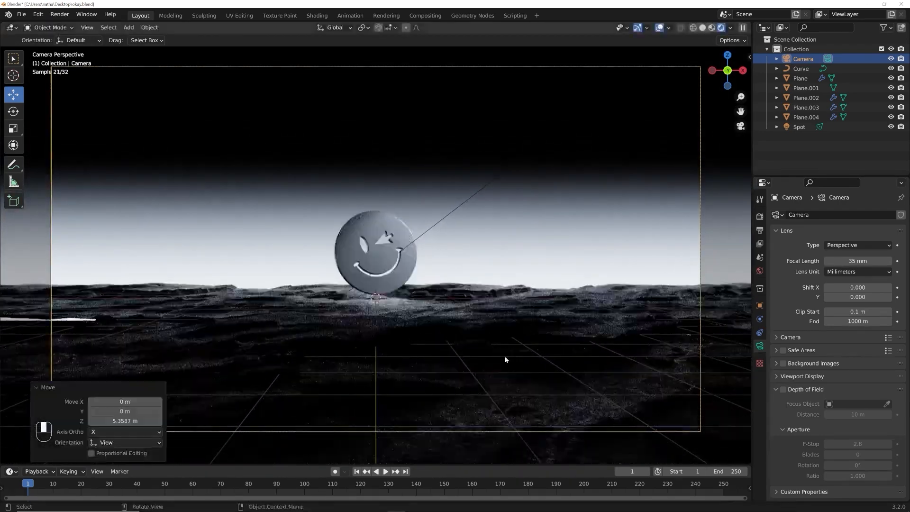
Step: Hide the viewport overlays, then move the camera about 3.25 m closer along its local Z axis and lower it about 0.23 m
{"action": "left_click", "coordinate": [659, 28]}
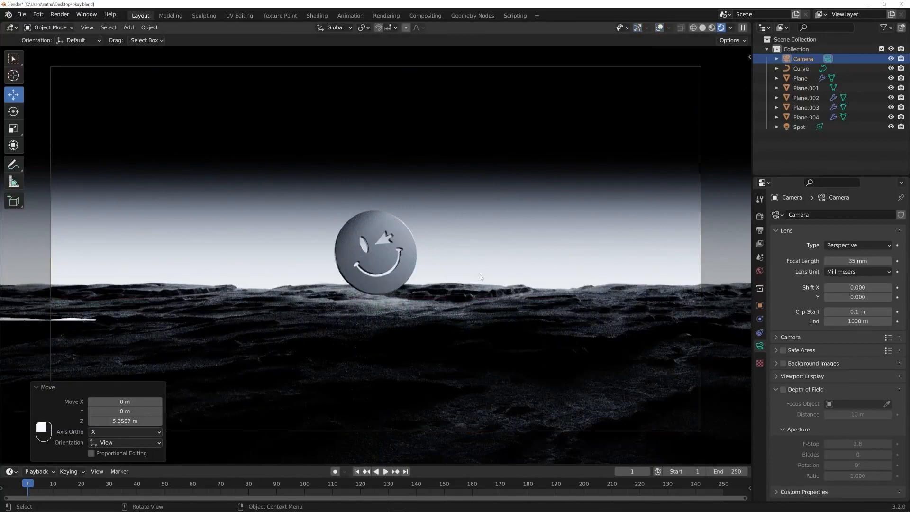
{"action": "key", "text": "g"}
{"action": "left_click", "coordinate": [493, 178]}
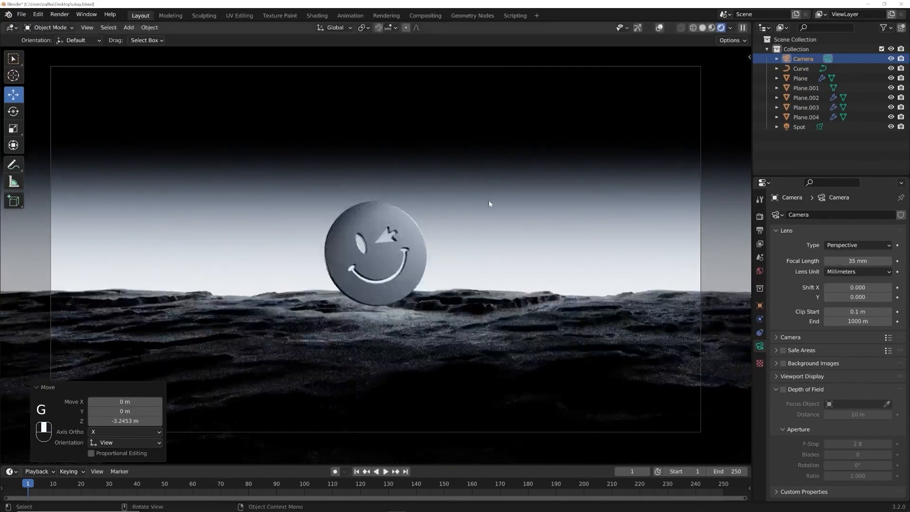
{"action": "key", "text": "g"}
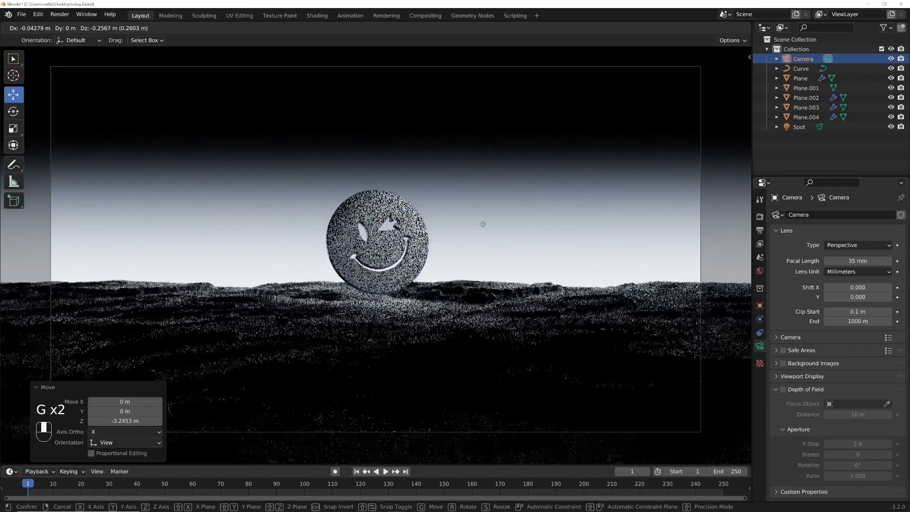
{"action": "left_click", "coordinate": [481, 220]}
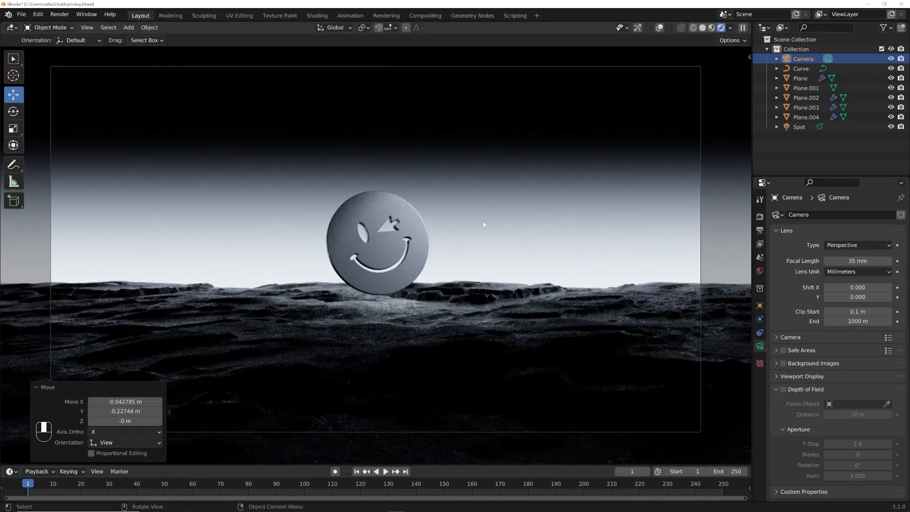
Step: Set the camera's X rotation to 90.9° and try moving it closer to the logo along its local Z axis
{"action": "left_click", "coordinate": [760, 305]}
{"action": "left_click_drag", "start_coordinate": [857, 277], "coordinate": [862, 277]}
{"action": "key", "text": "g"}
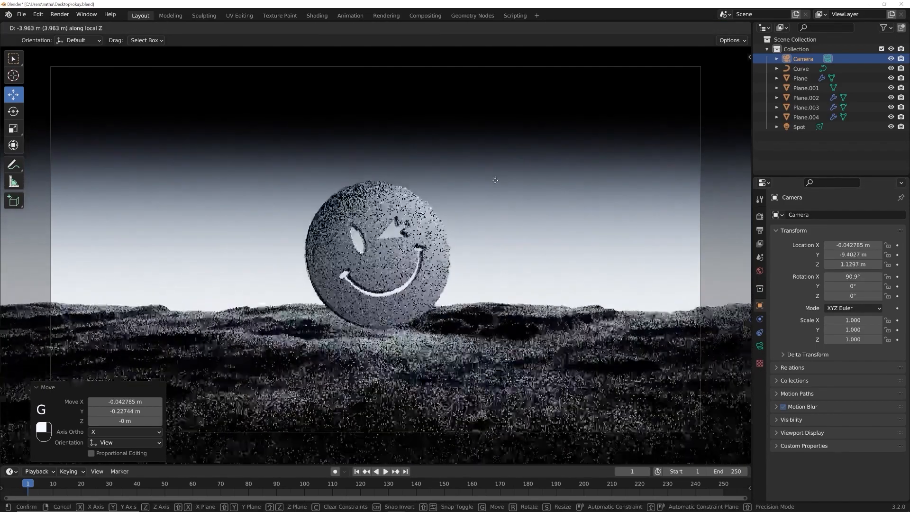
{"action": "left_click", "coordinate": [492, 195]}
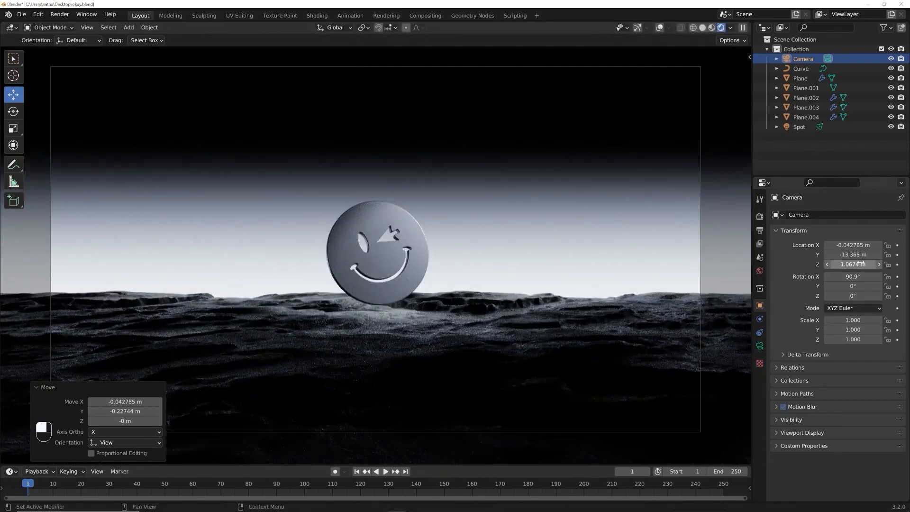
Step: Undo the last camera location changes and set the camera's Y location to about -10.8 m
{"action": "key", "text": "ctrl+z"}
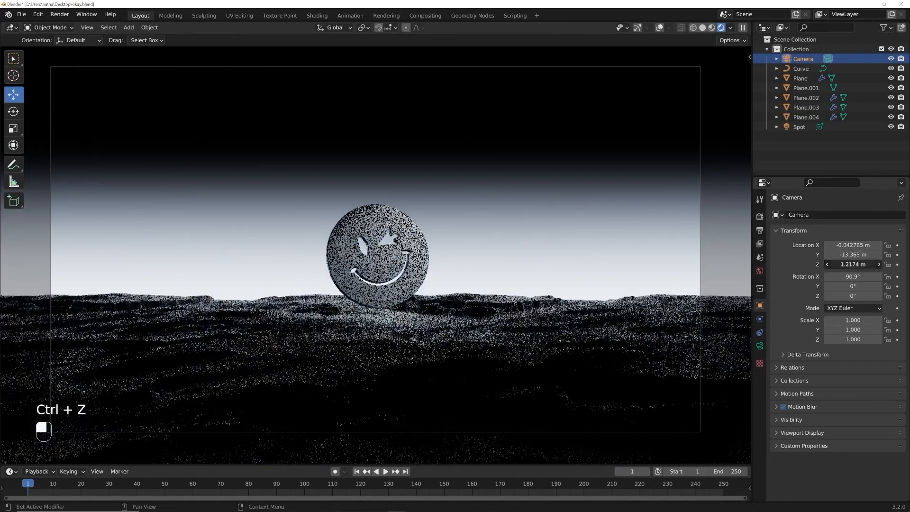
{"action": "key", "text": "ctrl+z"}
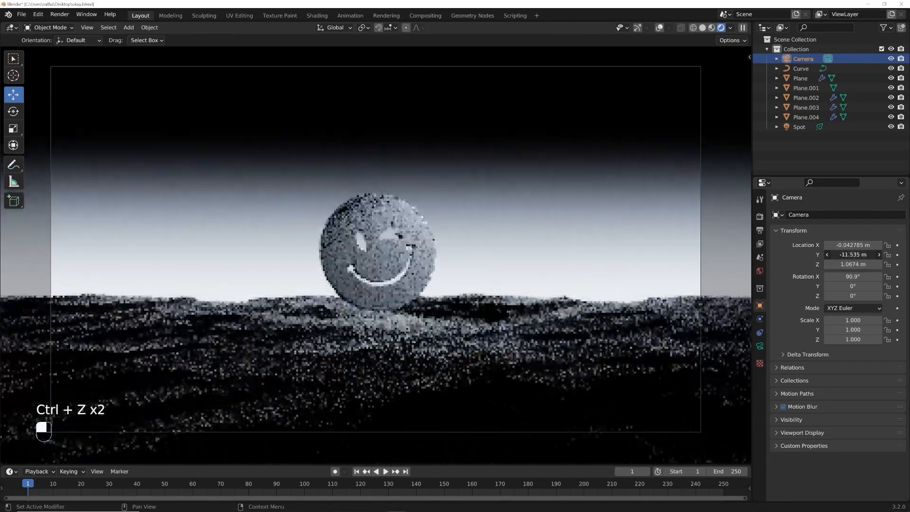
{"action": "left_click_drag", "start_coordinate": [852, 254], "coordinate": [773, 254]}
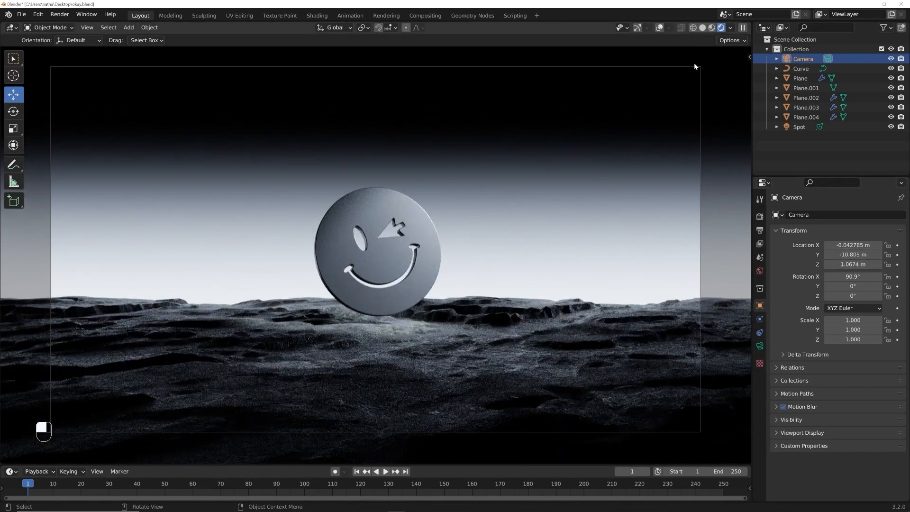
Step: Return the viewport to Solid shading, render a still image of the scene, and close the render window
{"action": "left_click", "coordinate": [702, 28]}
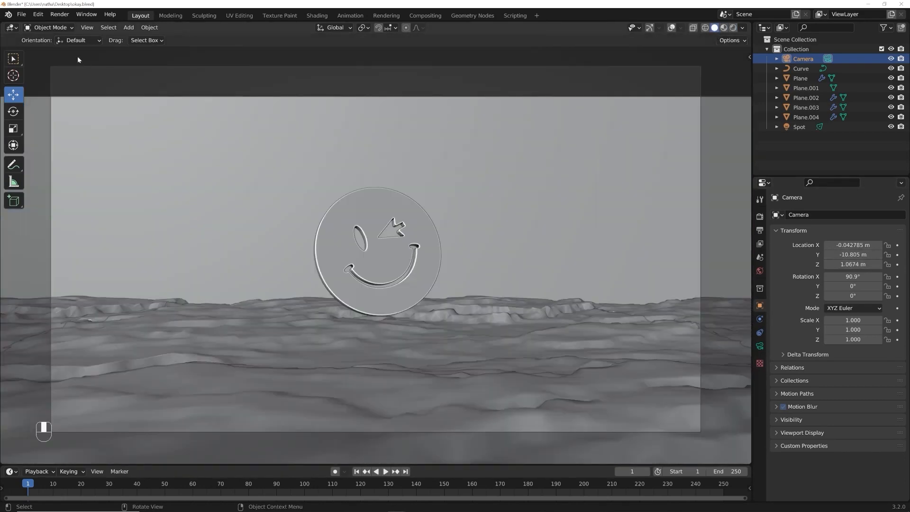
{"action": "left_click", "coordinate": [60, 14]}
{"action": "left_click", "coordinate": [71, 25]}
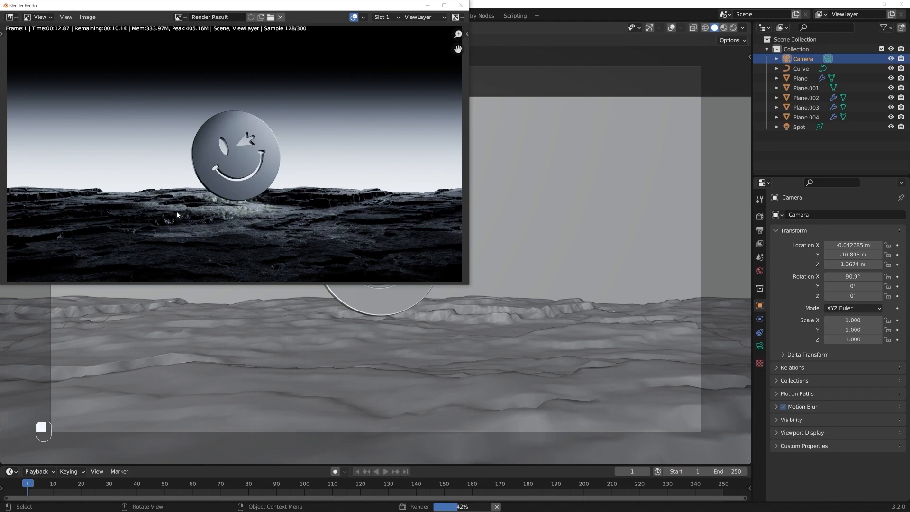
{"action": "left_click", "coordinate": [462, 5]}
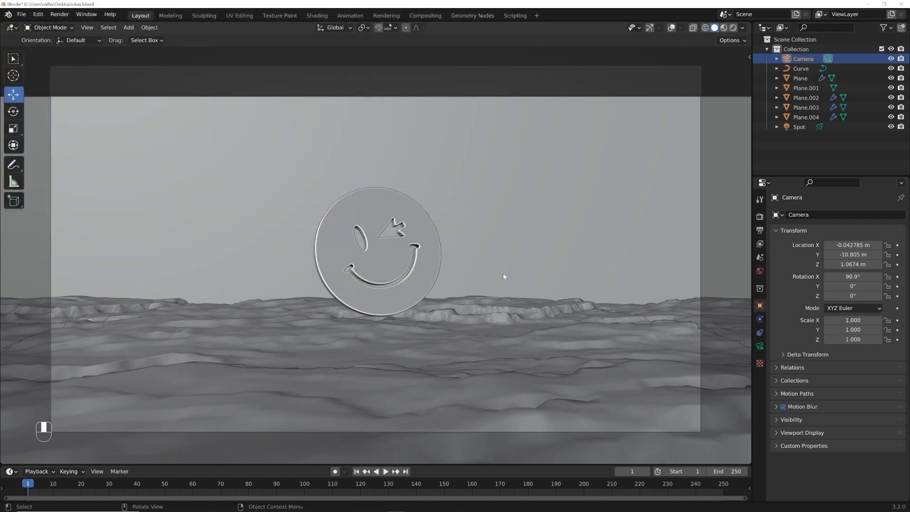
{"action": "key", "text": "g"}
{"action": "key", "text": "z"}
{"action": "key", "text": "z"}
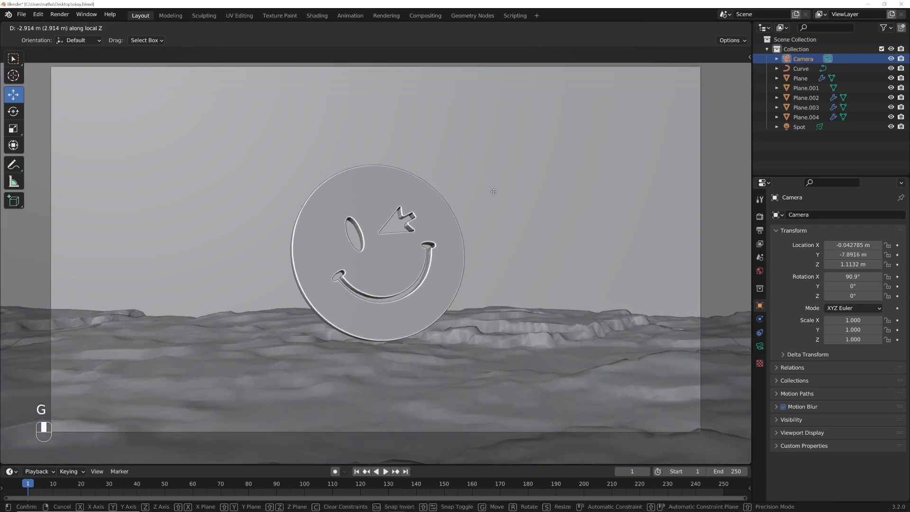
{"action": "key", "text": "Escape"}
Step: Scale the smiley logo up by about 1.32 and raise it along Z so its lower edge meets the terrain surface
{"action": "left_click", "coordinate": [402, 254]}
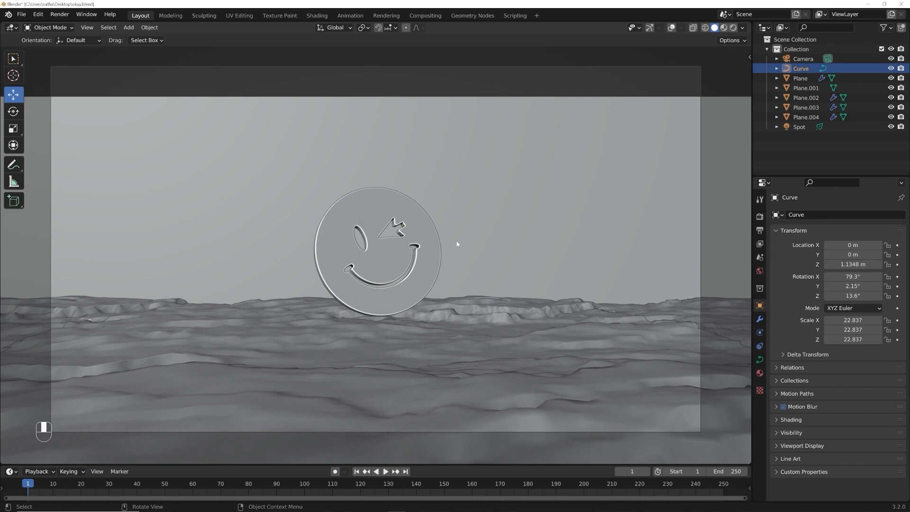
{"action": "key", "text": "s"}
{"action": "left_click", "coordinate": [480, 237]}
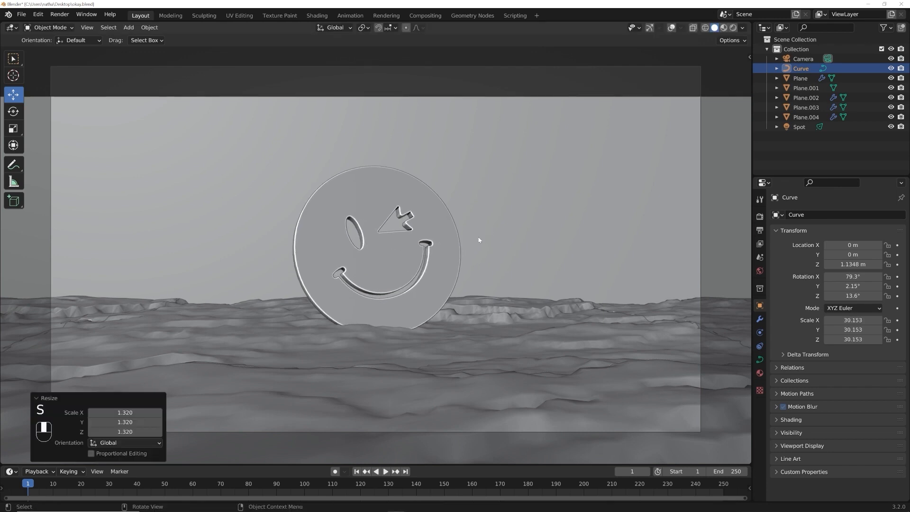
{"action": "key", "text": "shift+alt+z"}
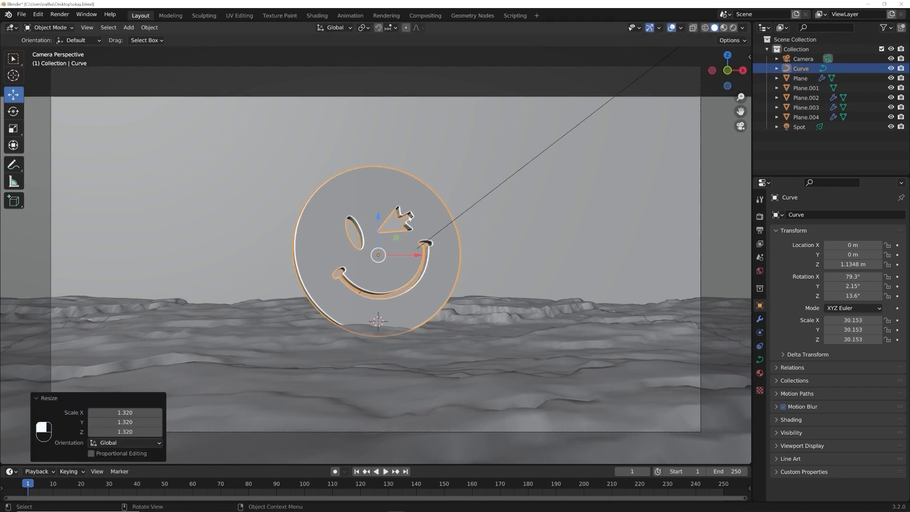
{"action": "left_click_drag", "start_coordinate": [379, 226], "coordinate": [380, 211]}
Step: Set the camera's X rotation to 92.8° and display the scene in Rendered shading
{"action": "left_click", "coordinate": [804, 59]}
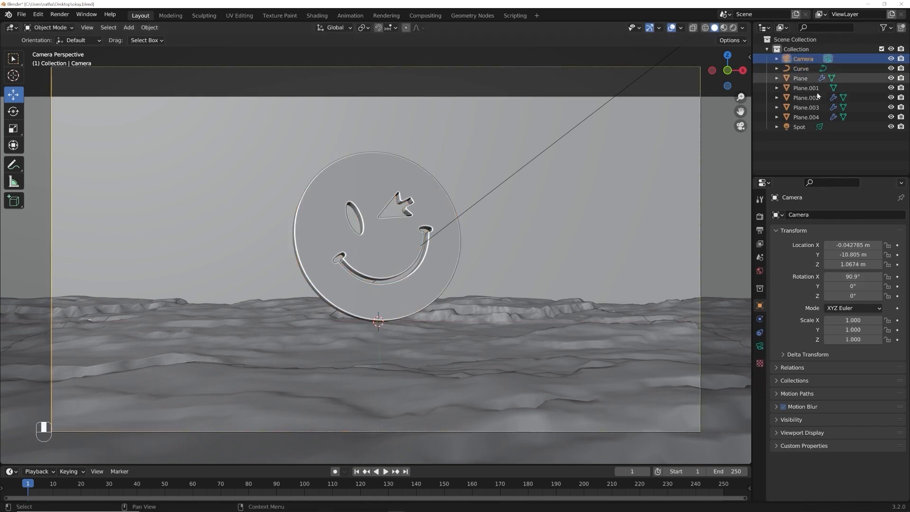
{"action": "left_click_drag", "start_coordinate": [857, 277], "coordinate": [869, 277]}
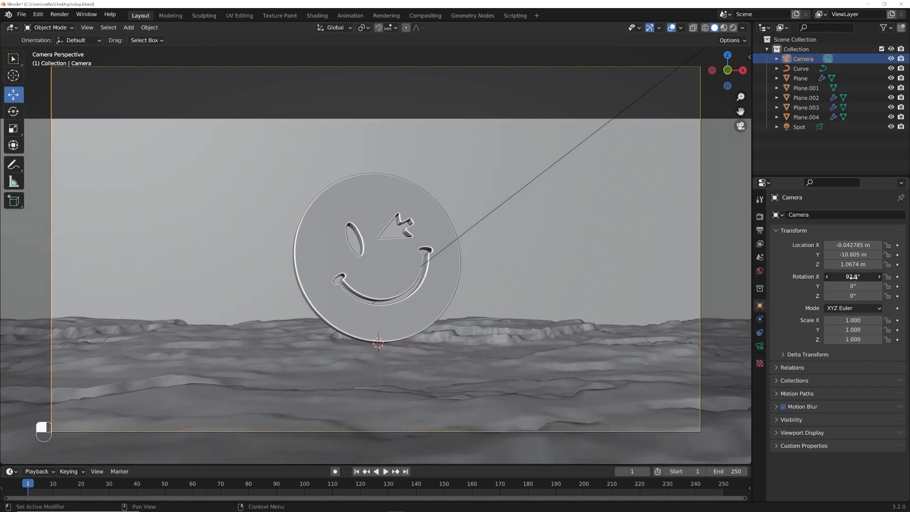
{"action": "left_click", "coordinate": [734, 27]}
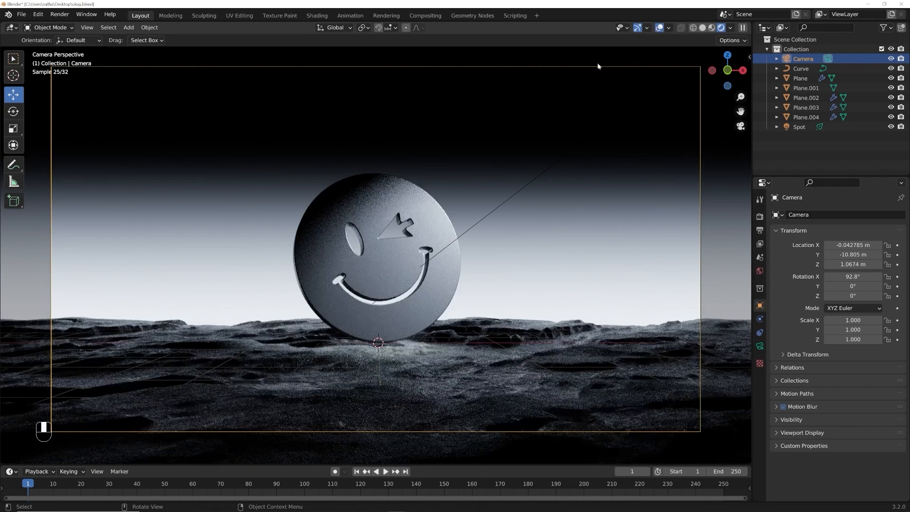
Step: Set the spot light's Radius to 0.68 m
{"action": "left_click", "coordinate": [494, 212]}
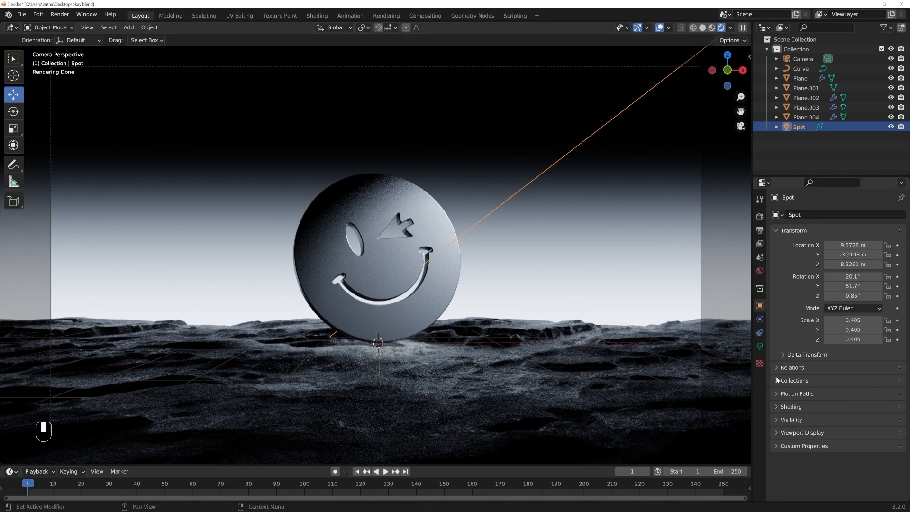
{"action": "left_click", "coordinate": [759, 346]}
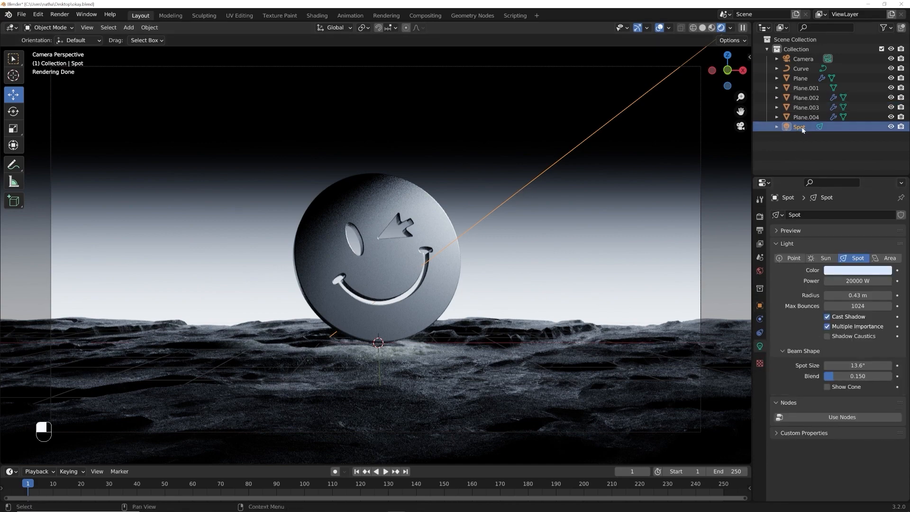
{"action": "left_click_drag", "start_coordinate": [859, 295], "coordinate": [893, 296]}
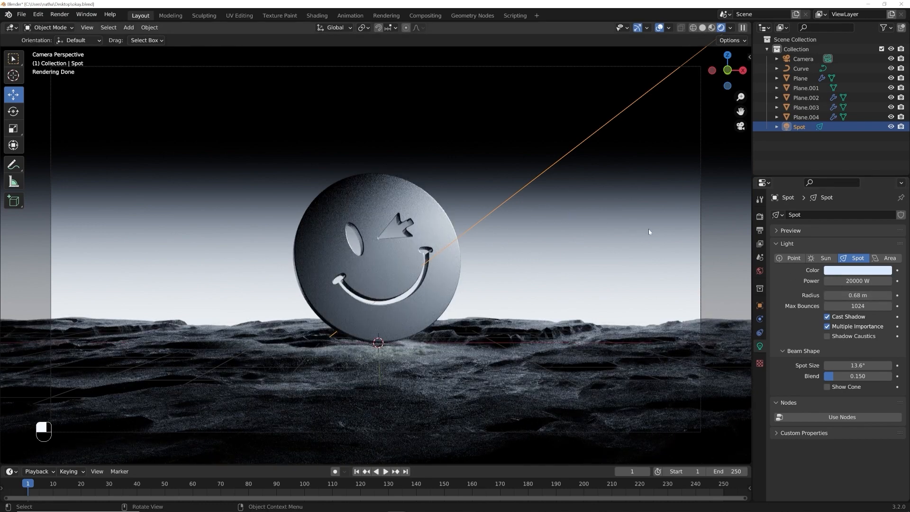
Step: Rotate the spot light freely by about 3.44° and 1.72° to light more of the logo's upper part
{"action": "key", "text": "r"}
{"action": "key", "text": "r"}
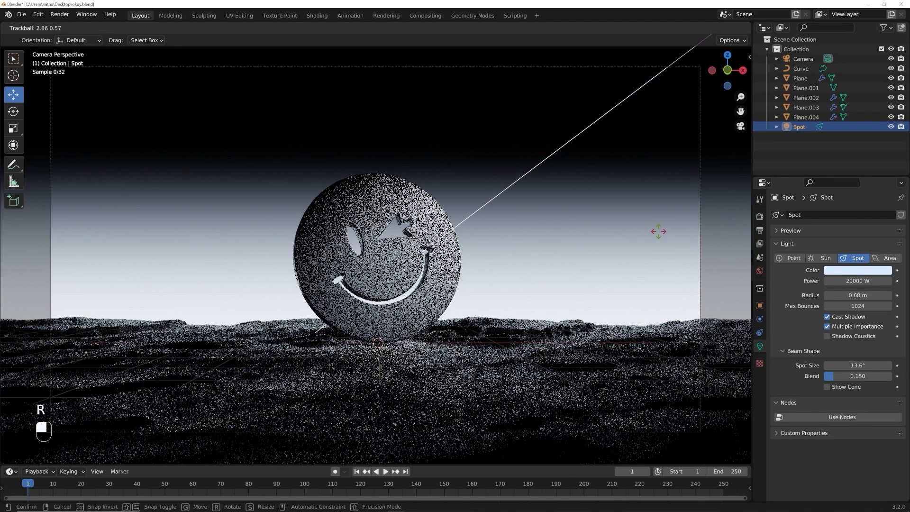
{"action": "left_click", "coordinate": [658, 232]}
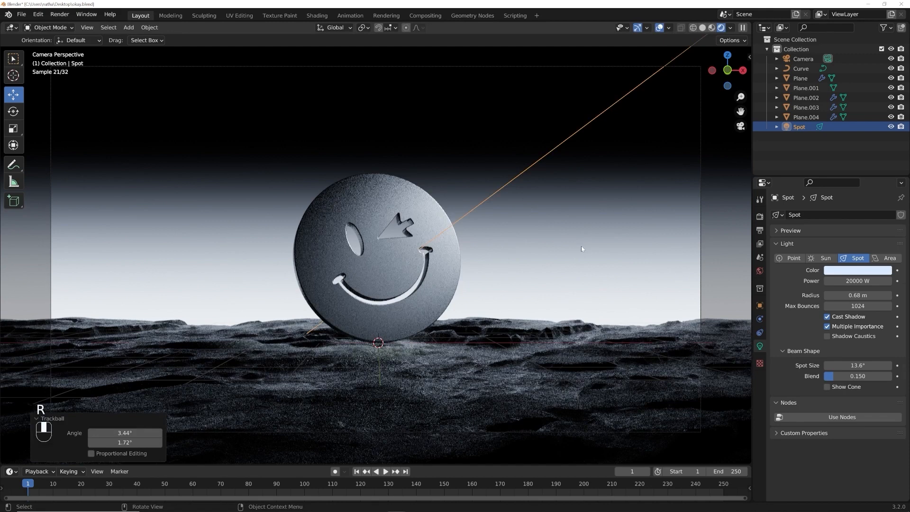
Step: Raise the gradient backdrop plane about 0.49 m along Z with the viewport overlays and gizmos shown
{"action": "left_click", "coordinate": [582, 249]}
{"action": "left_click", "coordinate": [659, 27]}
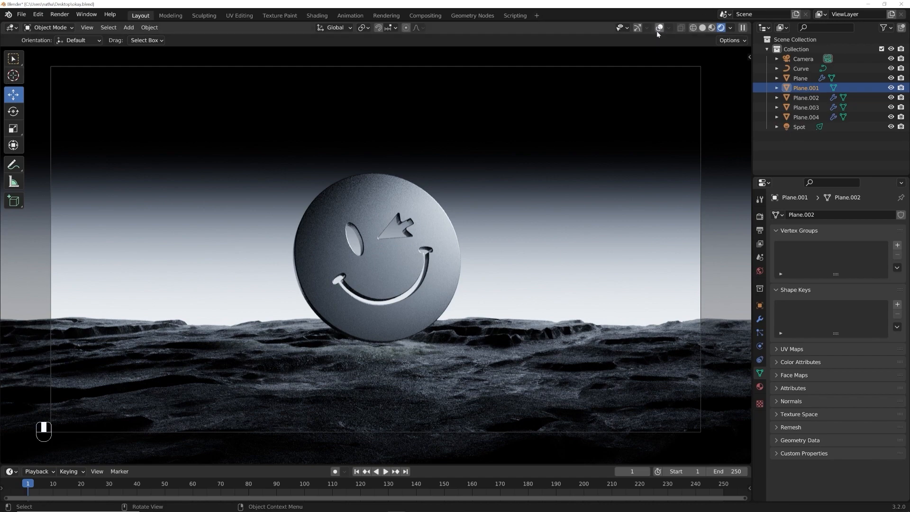
{"action": "left_click", "coordinate": [637, 28]}
{"action": "left_click", "coordinate": [659, 28]}
{"action": "left_click_drag", "start_coordinate": [376, 201], "coordinate": [377, 181]}
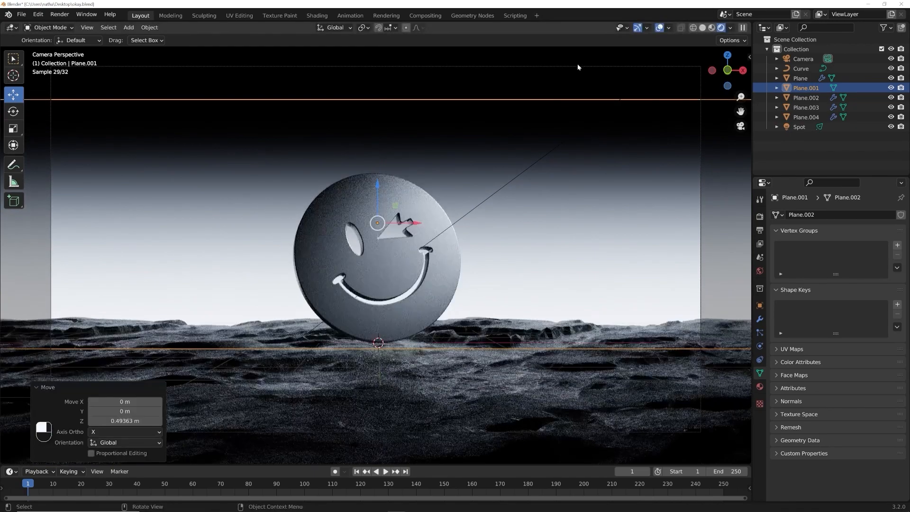
Step: Select the camera, switch the viewport to Solid shading, and enable the camera's Depth of Field
{"action": "left_click", "coordinate": [577, 65]}
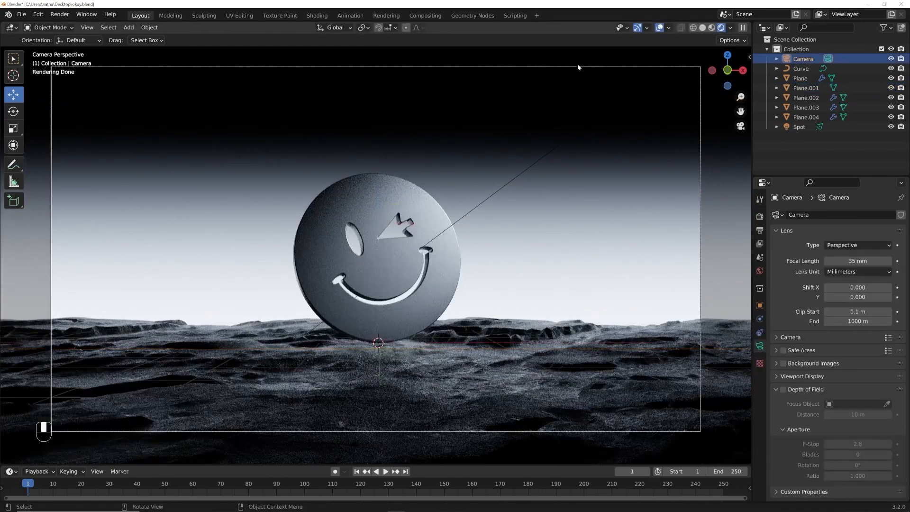
{"action": "left_click", "coordinate": [702, 27]}
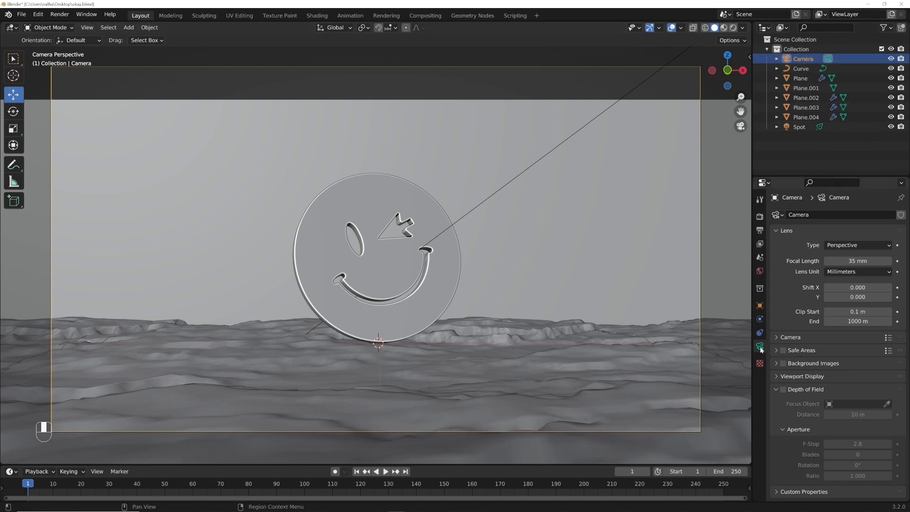
{"action": "left_click", "coordinate": [783, 390]}
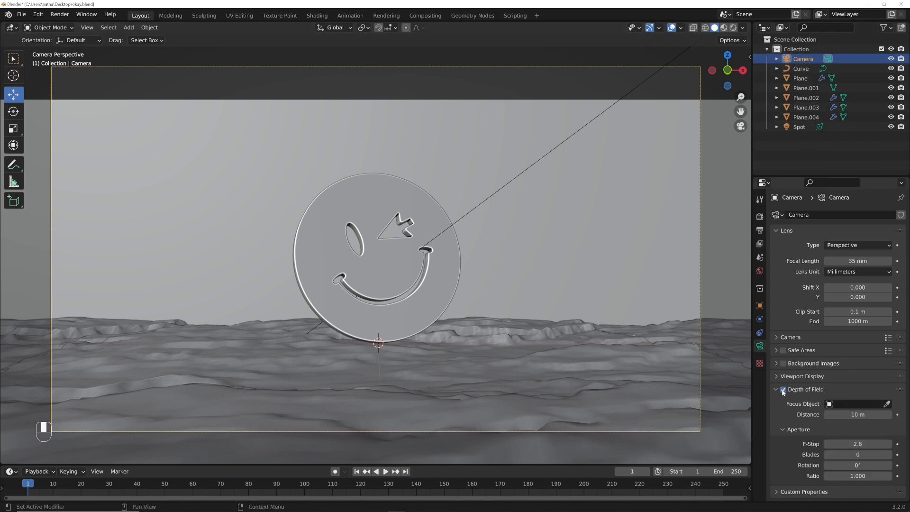
Step: Set the camera's F-Stop to 0.1 and compare the Solid viewport with its Depth of Field option off and on
{"action": "left_click_drag", "start_coordinate": [857, 443], "coordinate": [805, 443]}
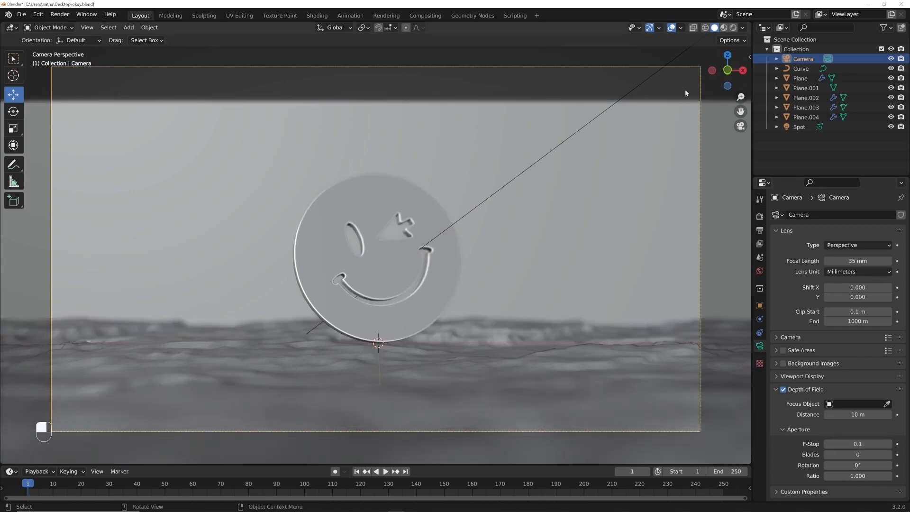
{"action": "left_click", "coordinate": [742, 29]}
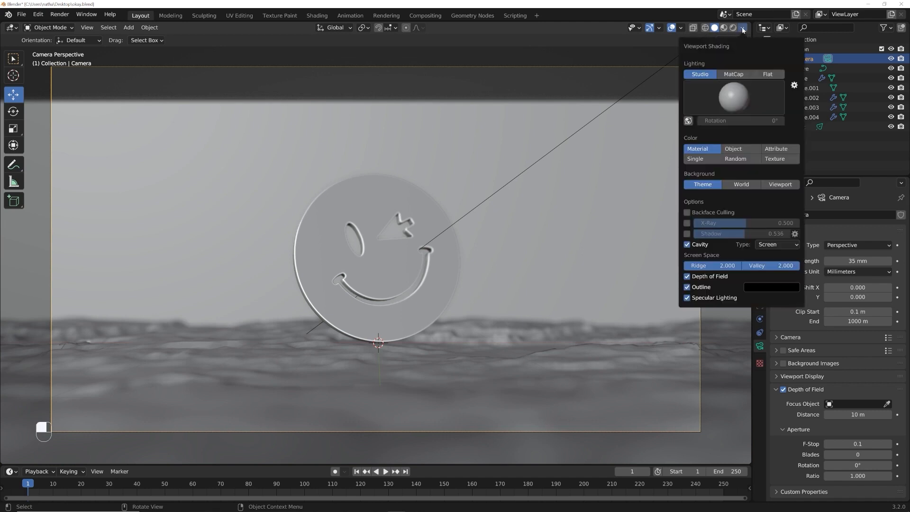
{"action": "left_click", "coordinate": [687, 277]}
{"action": "left_click", "coordinate": [687, 277]}
{"action": "left_click", "coordinate": [687, 277]}
{"action": "left_click", "coordinate": [687, 277]}
Step: Set the camera's focus Distance to 11 m so the logo's face is sharp
{"action": "mouse_move", "coordinate": [863, 414]}
{"action": "left_mouse_down", "text": "shift"}
{"action": "mouse_move", "coordinate": [851, 414]}
{"action": "mouse_move", "coordinate": [875, 418]}
{"action": "left_mouse_up", "text": "shift"}
{"action": "scroll", "coordinate": [481, 377], "scroll_direction": "up", "scroll_amount": 3}
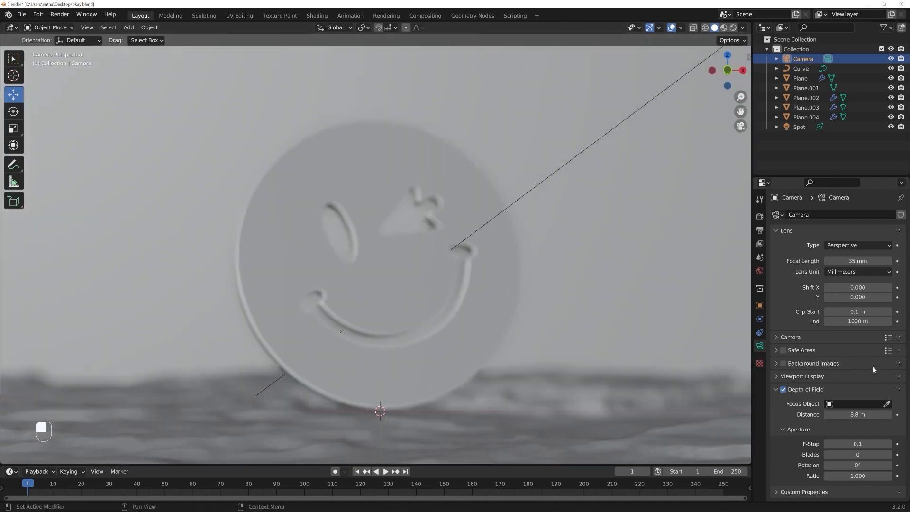
{"action": "scroll", "coordinate": [581, 361], "scroll_direction": "up", "scroll_amount": 3}
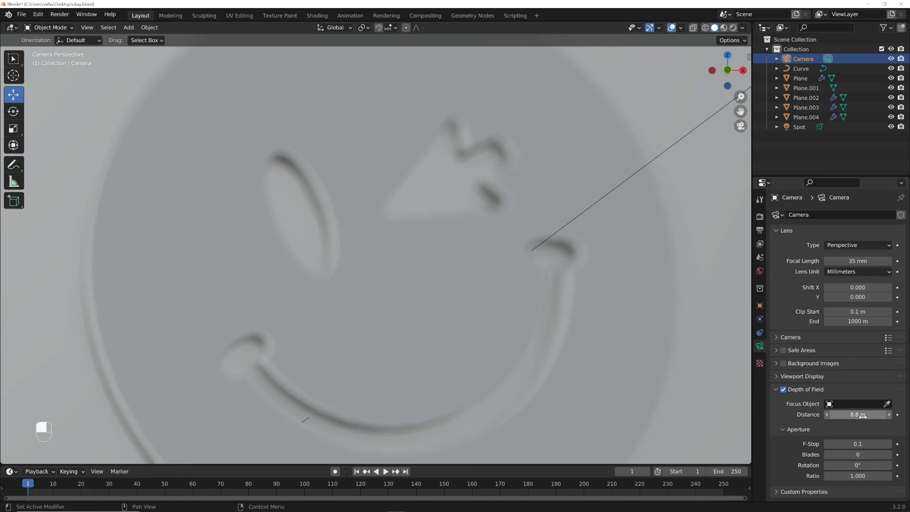
{"action": "left_click_drag", "start_coordinate": [863, 416], "coordinate": [883, 417]}
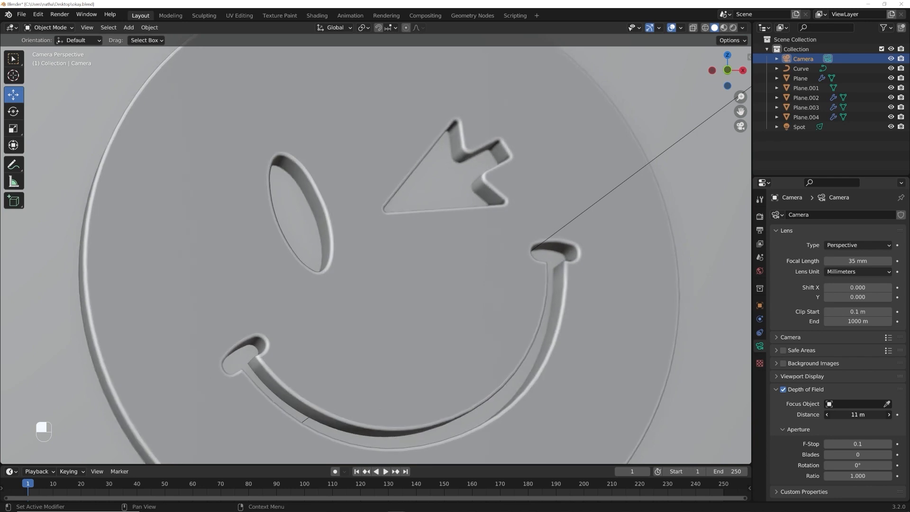
{"action": "scroll", "coordinate": [368, 351], "scroll_direction": "down", "scroll_amount": 5}
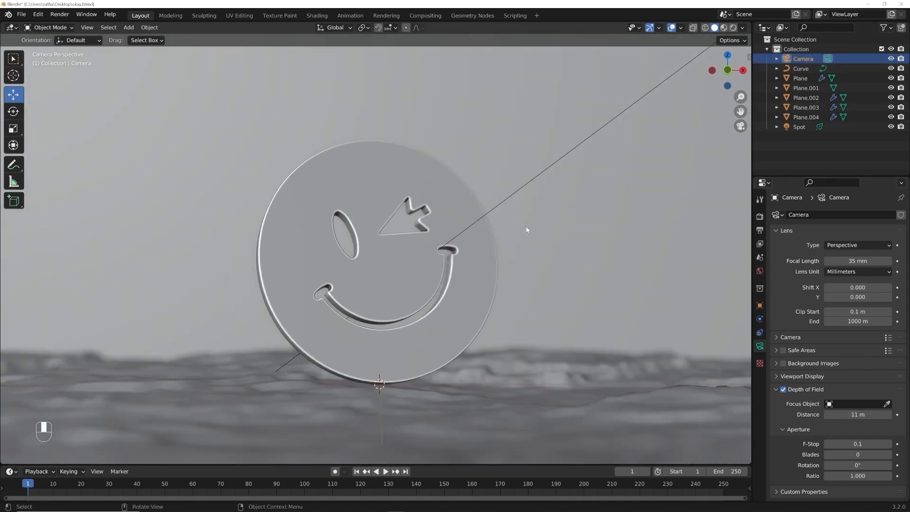
Step: Try moving the camera back along its local Z axis to test the fixed focus distance
{"action": "key", "text": "g"}
{"action": "key", "text": "z"}
{"action": "key", "text": "z"}
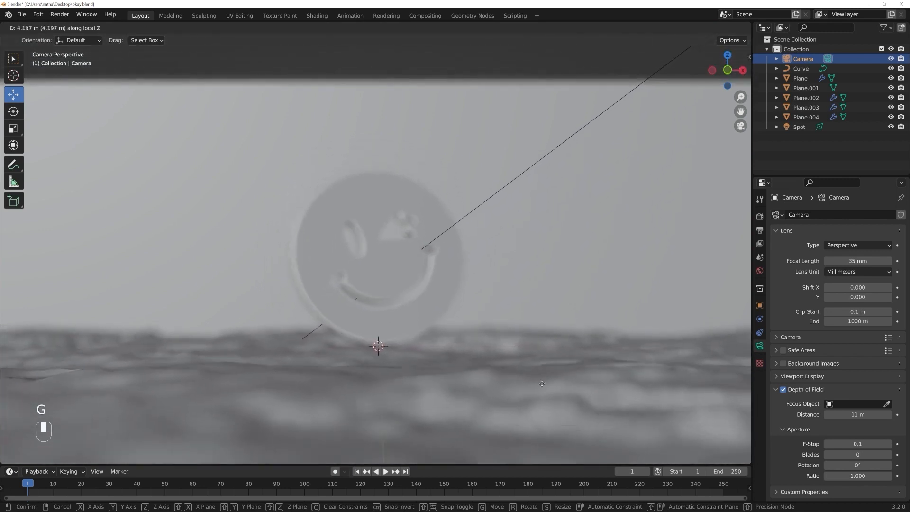
{"action": "right_click", "coordinate": [553, 413]}
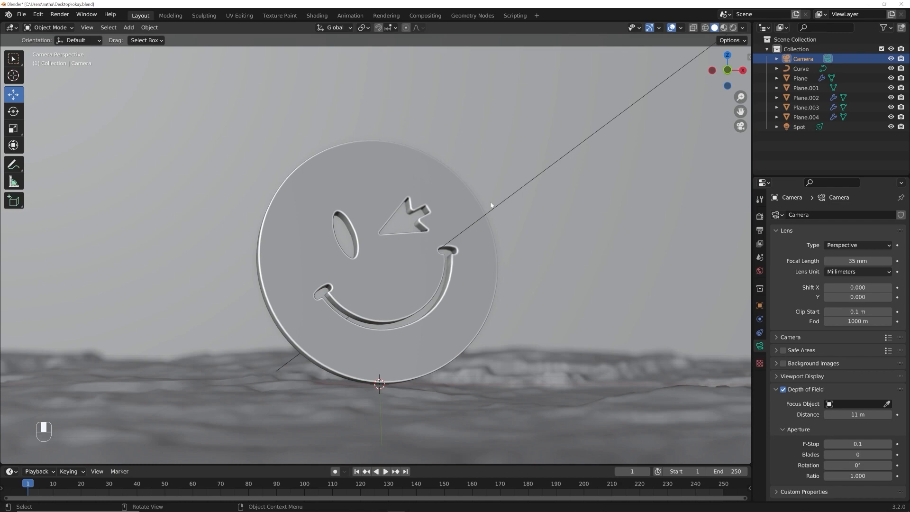
{"action": "middle_click_drag", "start_coordinate": [646, 138], "coordinate": [572, 236]}
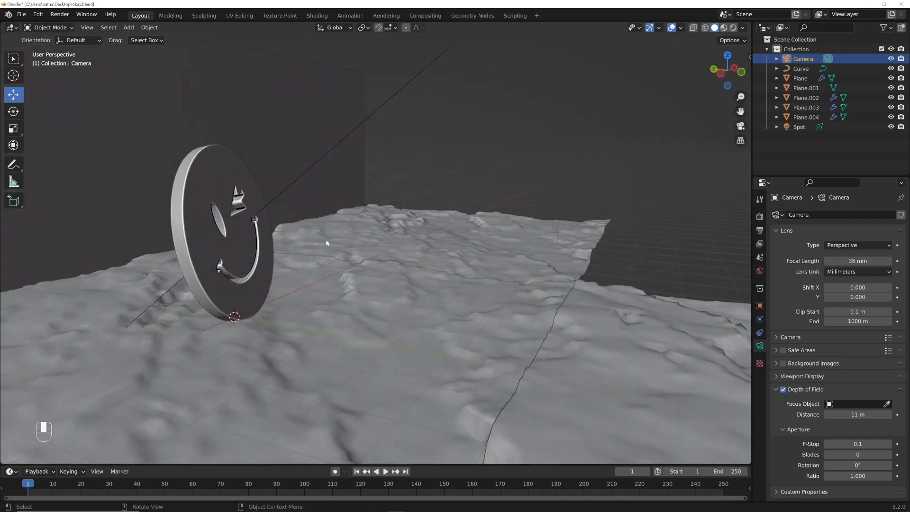
{"action": "left_click", "coordinate": [243, 249]}
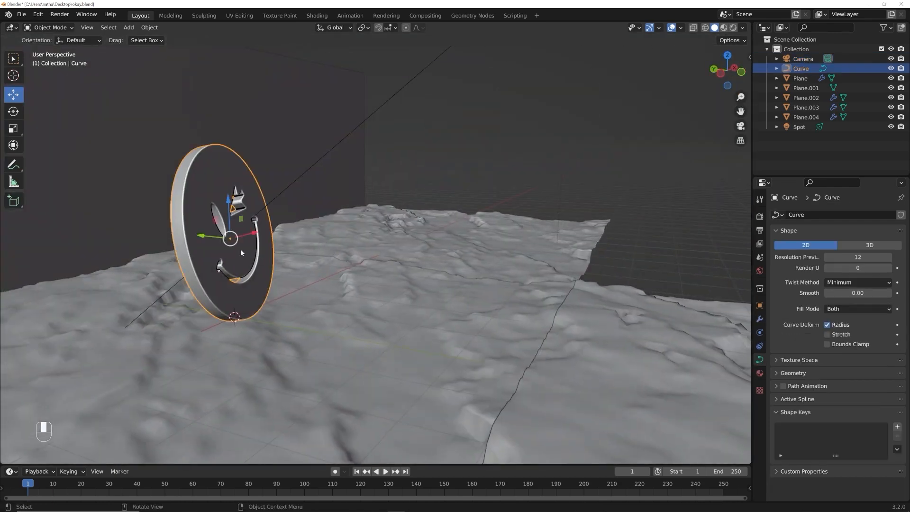
{"action": "left_click", "coordinate": [479, 165]}
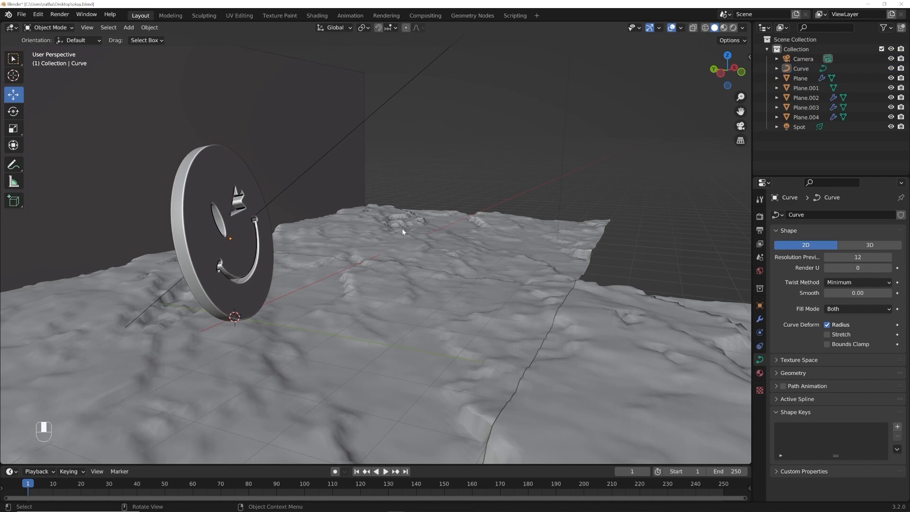
{"action": "left_click", "coordinate": [219, 261]}
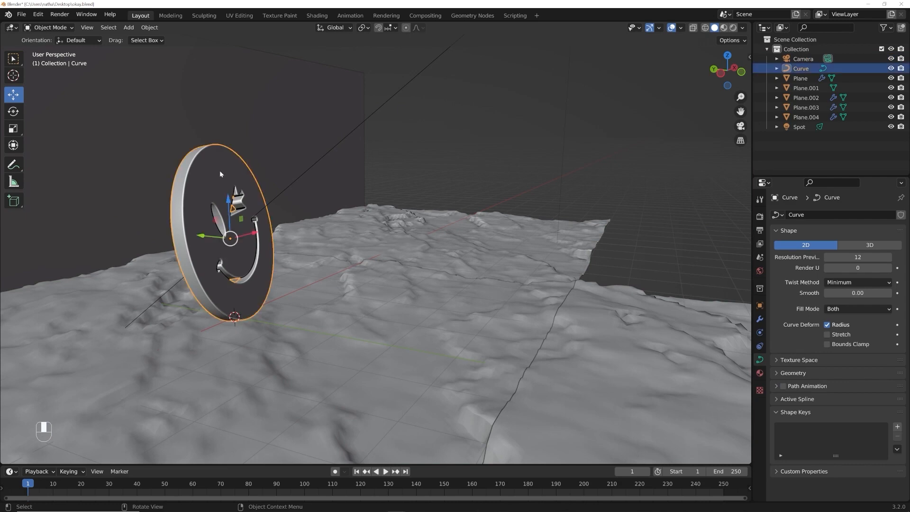
{"action": "middle_click_drag", "start_coordinate": [220, 170], "coordinate": [146, 261]}
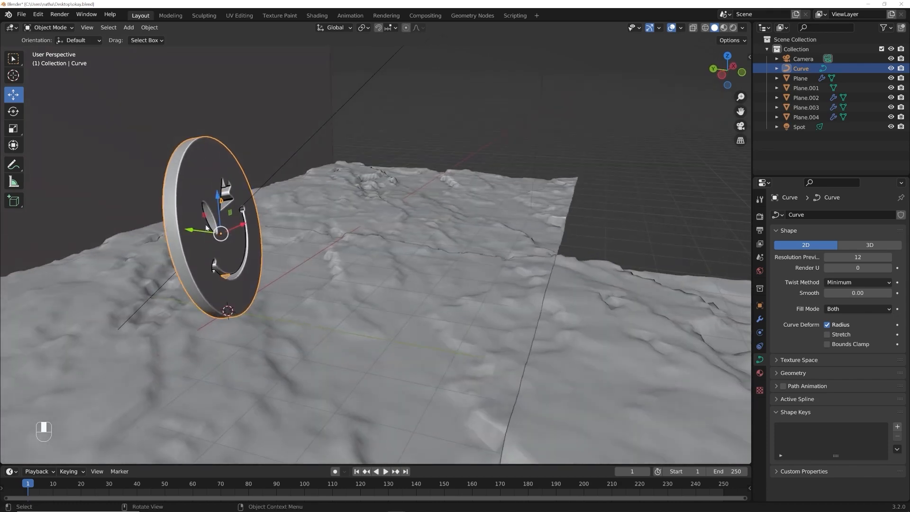
{"action": "left_click", "coordinate": [490, 107]}
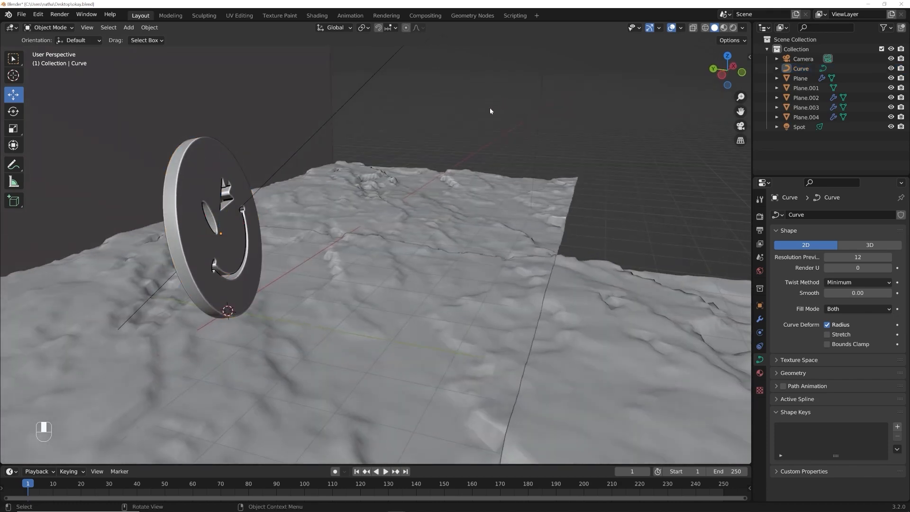
Step: Add a Plain Axes empty at the base of the smiley logo with nothing else selected
{"action": "key", "text": "shift+a"}
{"action": "mouse_move", "coordinate": [439, 164]}
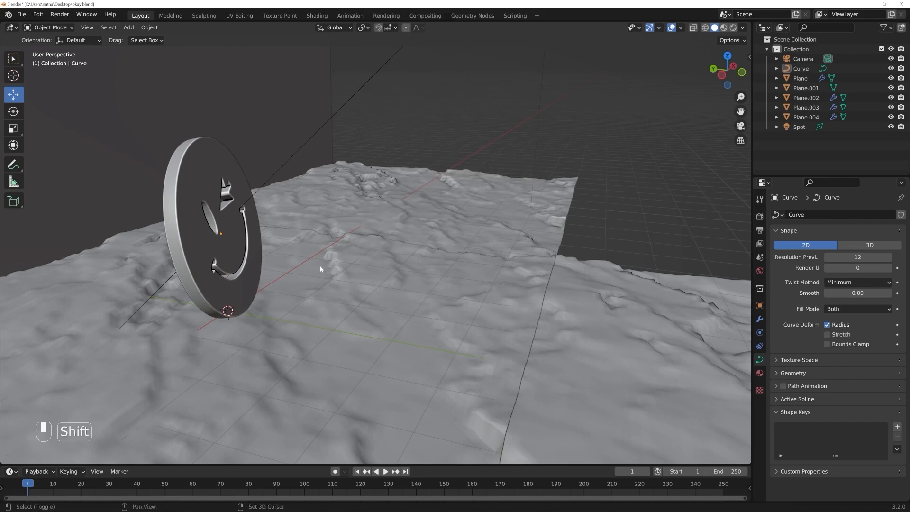
{"action": "key", "text": "shift+a"}
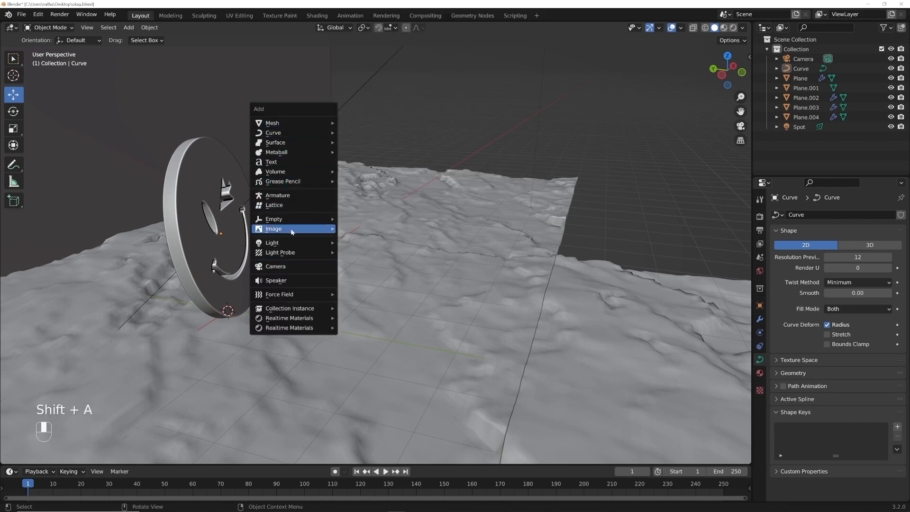
{"action": "mouse_move", "coordinate": [297, 219]}
{"action": "left_click", "coordinate": [364, 219]}
Step: Move the new empty up from the ground to the middle of the logo's front face
{"action": "middle_click_drag", "start_coordinate": [392, 278], "coordinate": [428, 270]}
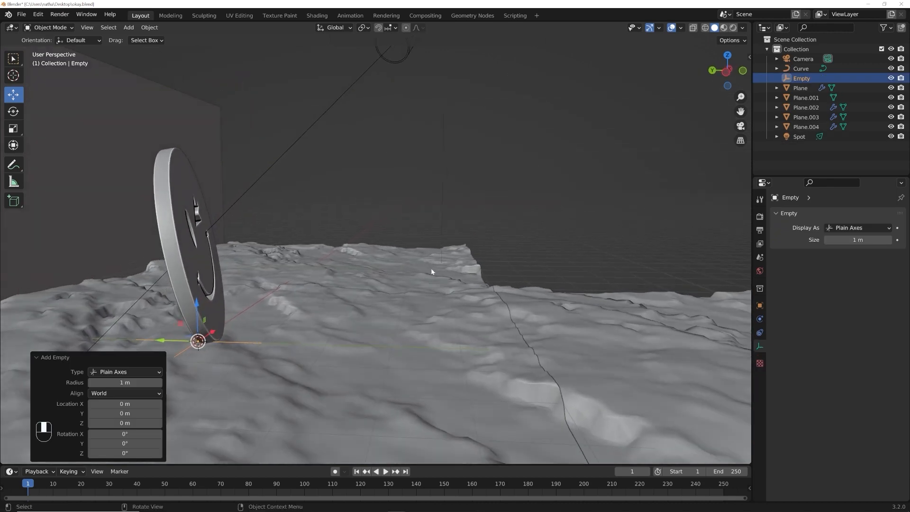
{"action": "middle_click_drag", "start_coordinate": [300, 311], "coordinate": [292, 315]}
{"action": "key", "text": "g"}
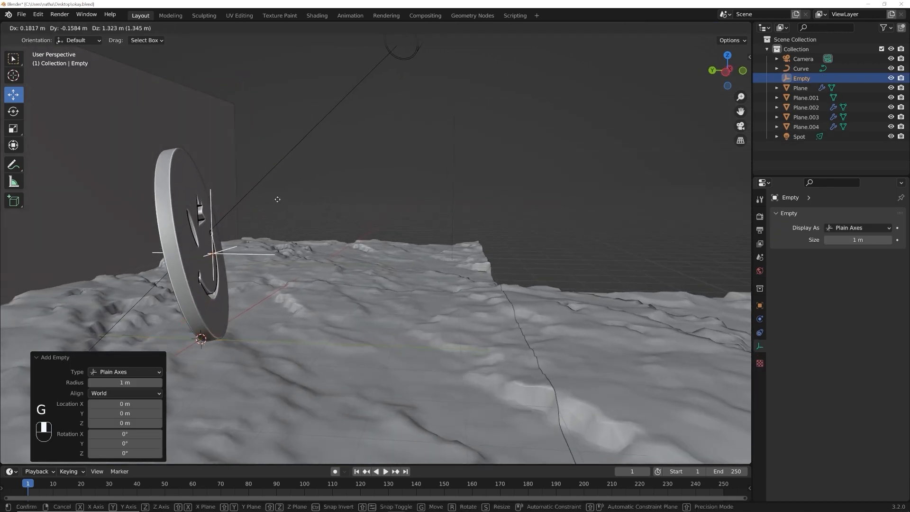
{"action": "left_click", "coordinate": [276, 216]}
{"action": "middle_click_drag", "start_coordinate": [348, 222], "coordinate": [249, 231]}
{"action": "key", "text": "g"}
{"action": "left_click", "coordinate": [364, 241]}
{"action": "middle_click_drag", "start_coordinate": [364, 243], "coordinate": [409, 237]}
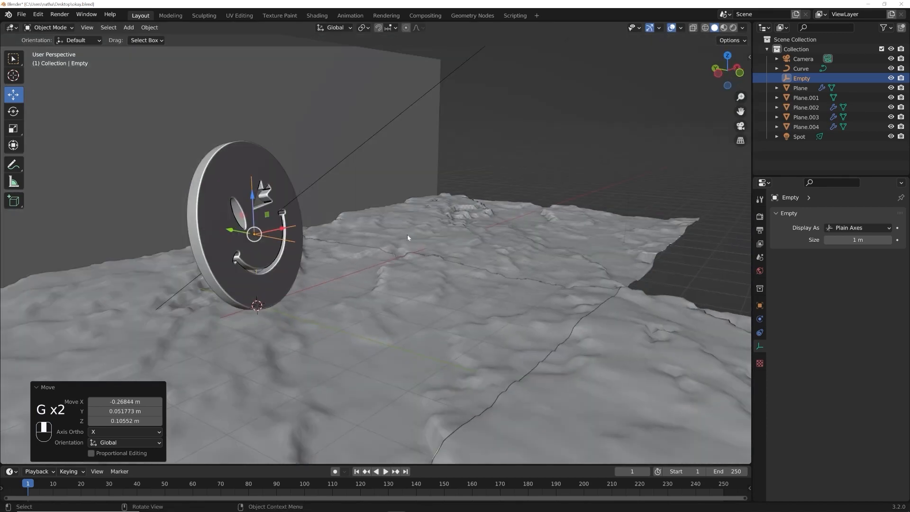
Step: Fine-position the empty on the logo's front surface, shifting it about 0.17 m along X and then about 0.10 m along Y
{"action": "key", "text": "KP_Decimal"}
{"action": "middle_click_drag", "start_coordinate": [427, 284], "coordinate": [417, 303]}
{"action": "key", "text": "g"}
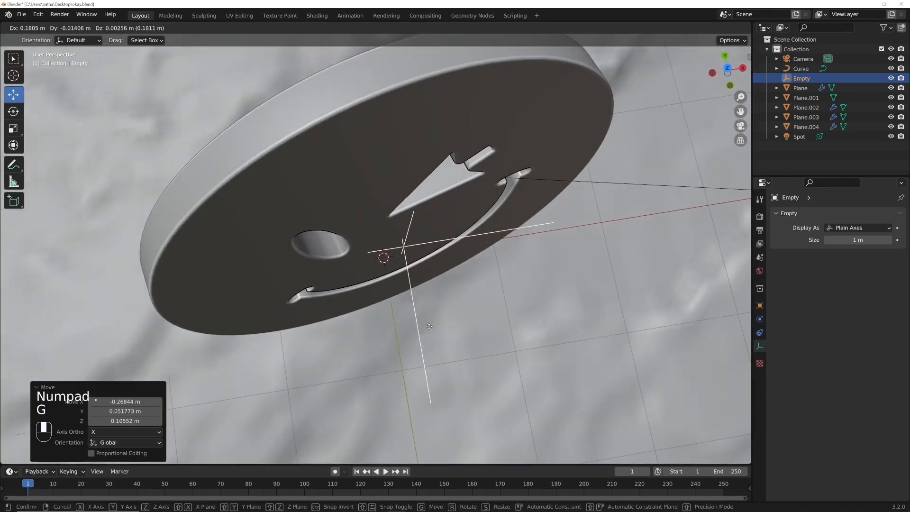
{"action": "left_click", "coordinate": [424, 304]}
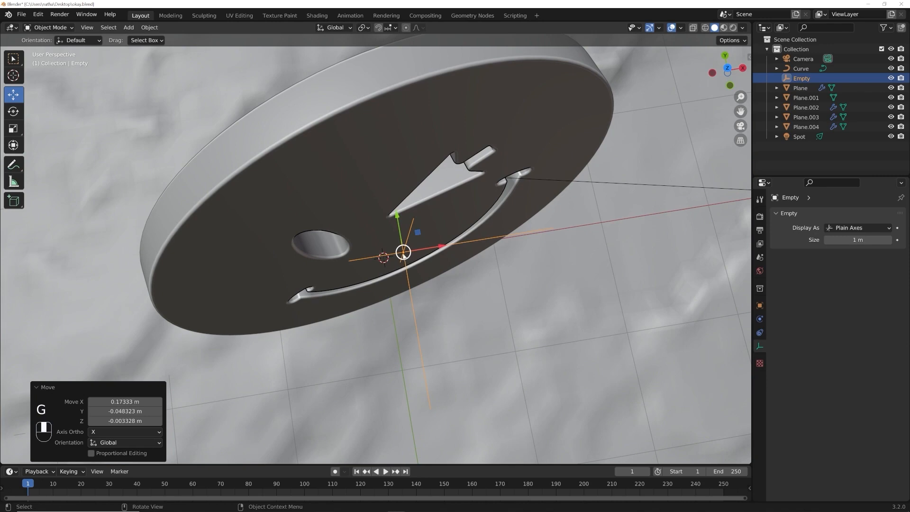
{"action": "middle_click_drag", "start_coordinate": [403, 255], "coordinate": [473, 241]}
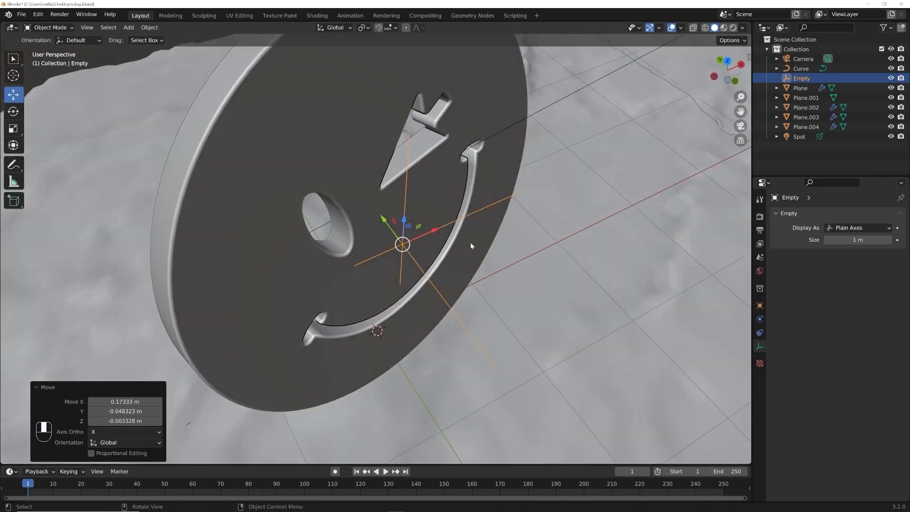
{"action": "key", "text": "g"}
{"action": "left_click", "coordinate": [455, 233]}
{"action": "middle_click_drag", "start_coordinate": [456, 233], "coordinate": [417, 238]}
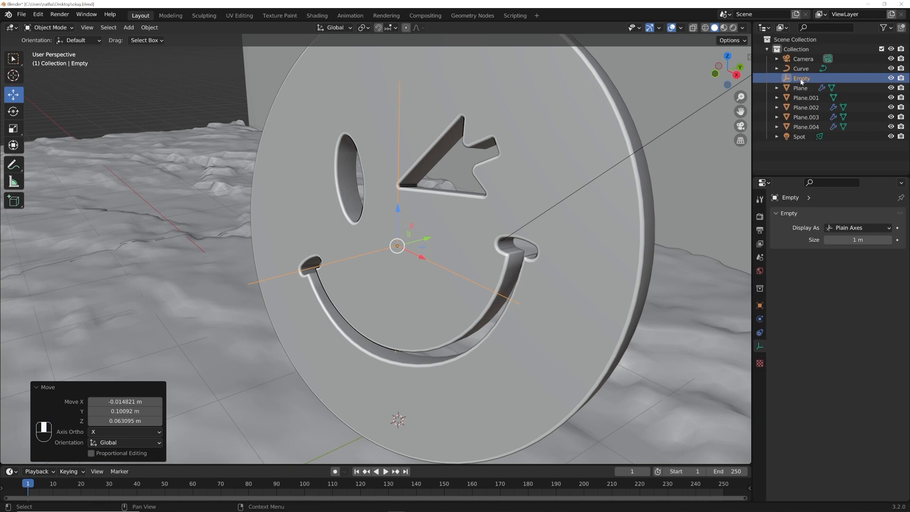
Step: Rename the empty as FOCUS
{"action": "double_click", "coordinate": [801, 82]}
{"action": "type", "text": "FOCUYS"}
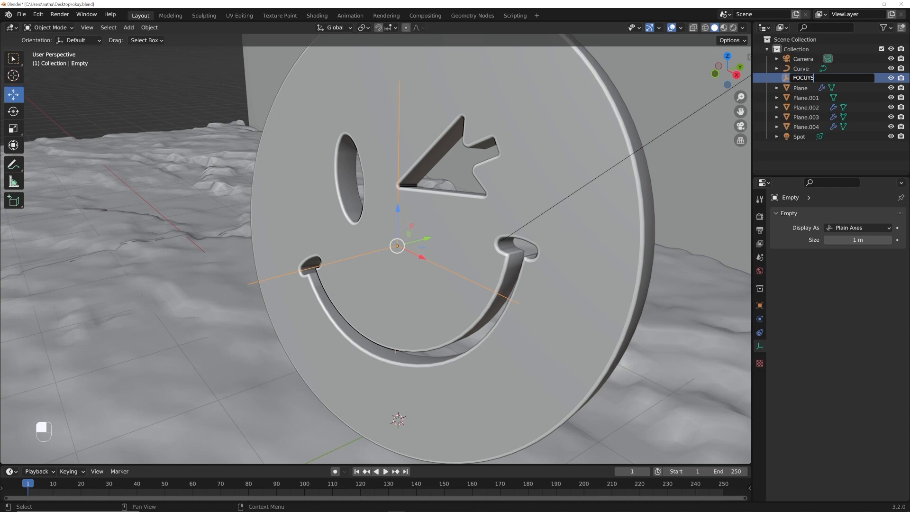
{"action": "key", "text": "BackSpace"}
{"action": "key", "text": "BackSpace"}
{"action": "type", "text": "S"}
{"action": "key", "text": "KP_Enter"}
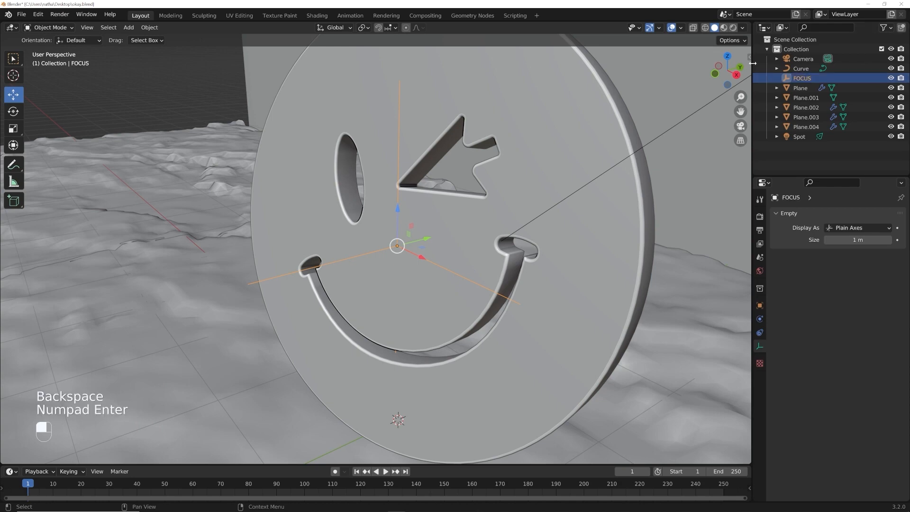
Step: Set the camera's depth of field Focus Object to the FOCUS empty
{"action": "middle_click_drag", "start_coordinate": [544, 230], "coordinate": [433, 244]}
{"action": "scroll", "coordinate": [433, 244], "scroll_direction": "down", "scroll_amount": 5}
{"action": "left_click", "coordinate": [808, 60]}
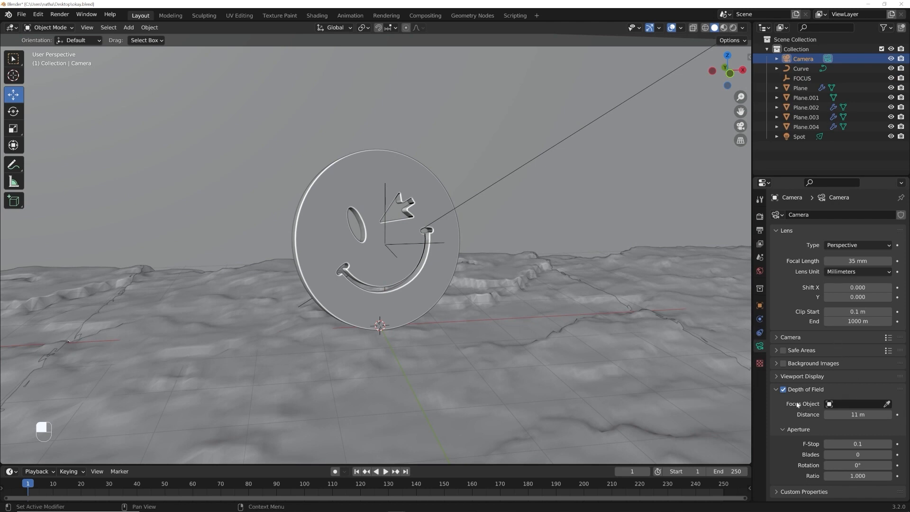
{"action": "left_click", "coordinate": [848, 404]}
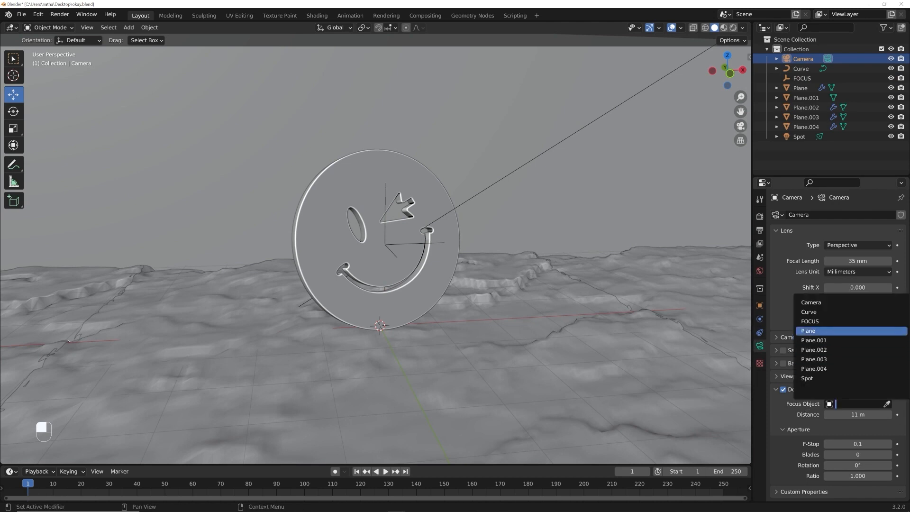
{"action": "left_click", "coordinate": [810, 321]}
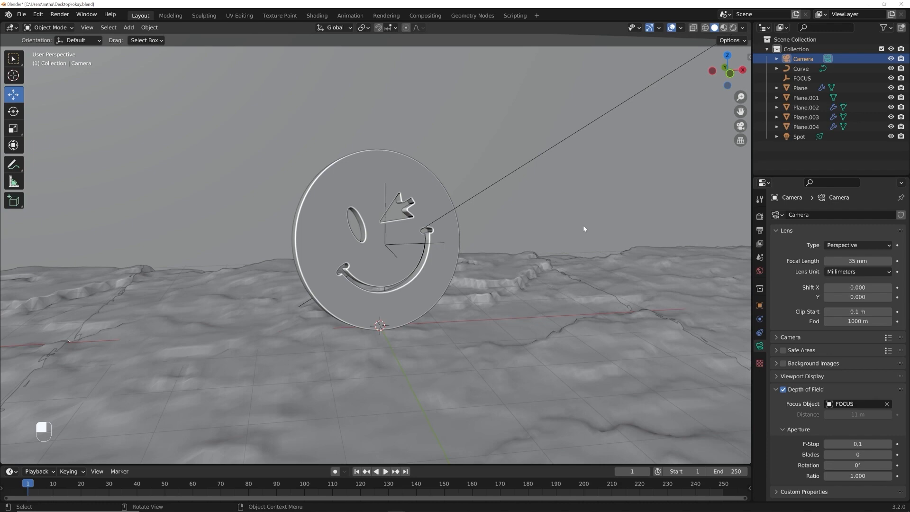
Step: Look through the camera and try moving it along its local Z axis to test focusing on the FOCUS empty
{"action": "key", "text": "KP_0"}
{"action": "left_click", "coordinate": [696, 55]}
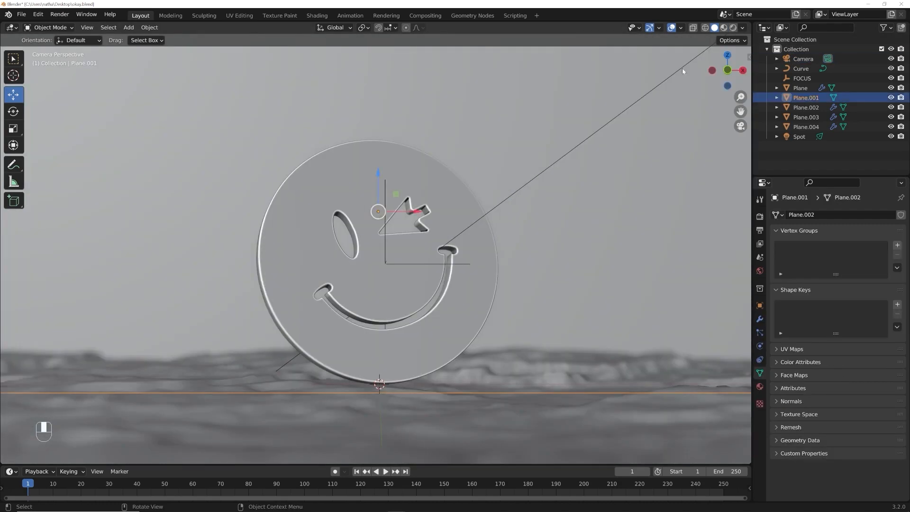
{"action": "scroll", "coordinate": [541, 187], "scroll_direction": "down", "scroll_amount": 1}
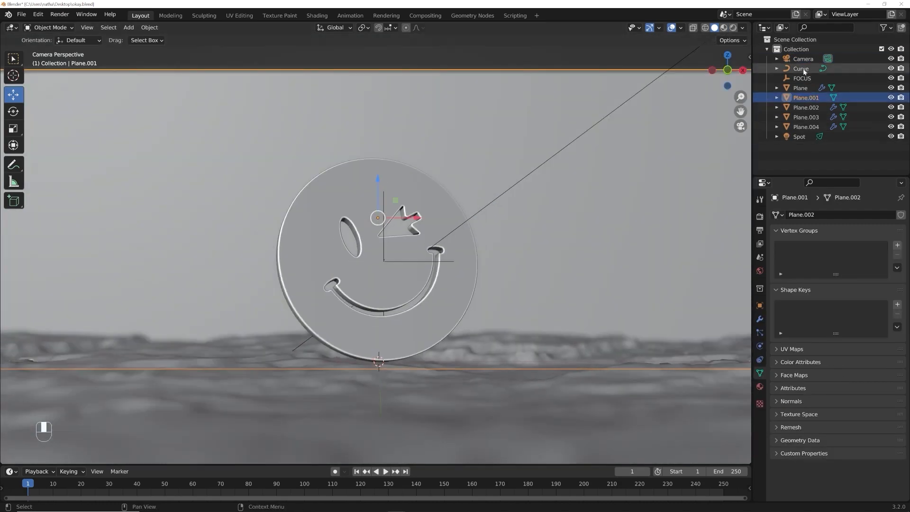
{"action": "left_click", "coordinate": [803, 59]}
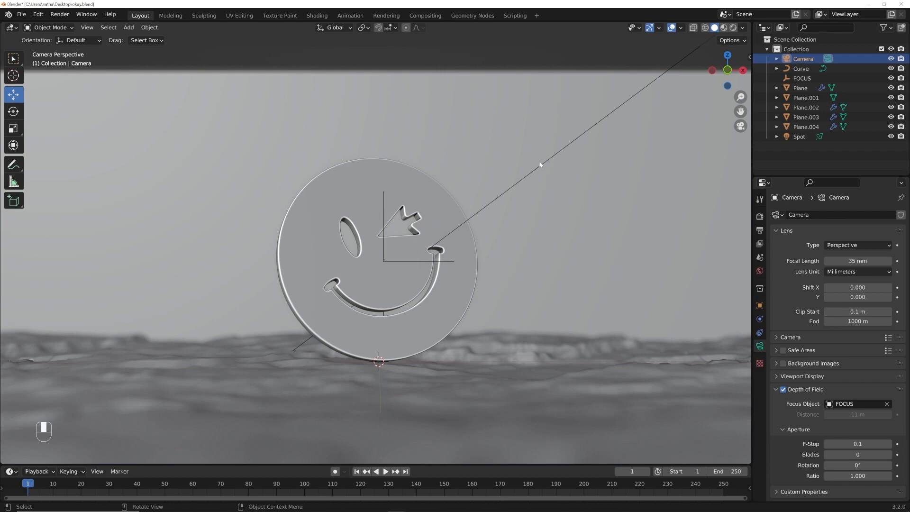
{"action": "key", "text": "g"}
{"action": "key", "text": "z"}
{"action": "key", "text": "z"}
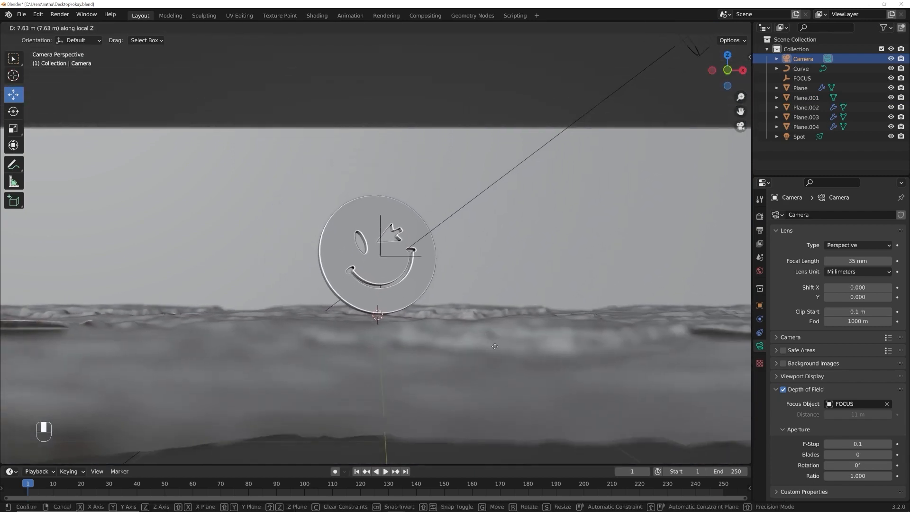
{"action": "left_click", "coordinate": [498, 349]}
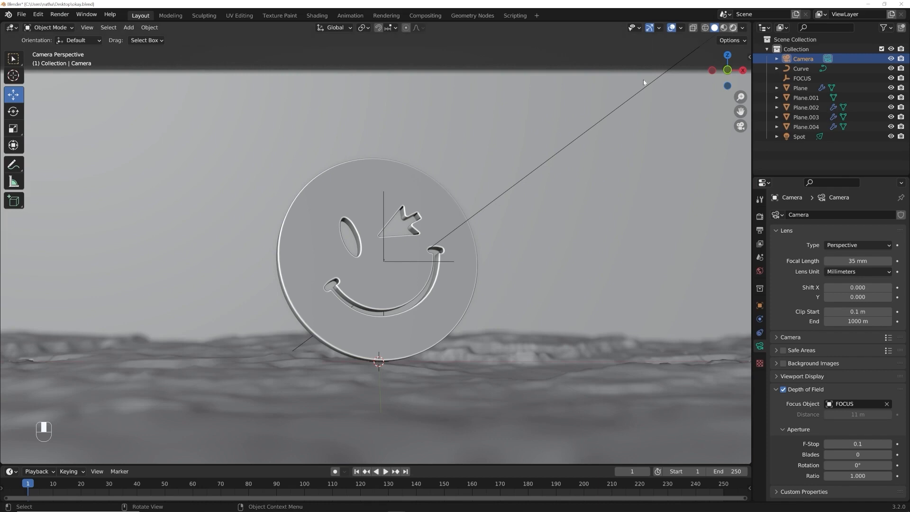
Step: Switch the viewport to Rendered shading with overlays and gizmos hidden, and show the full camera frame
{"action": "left_click", "coordinate": [733, 27]}
{"action": "left_click", "coordinate": [659, 29]}
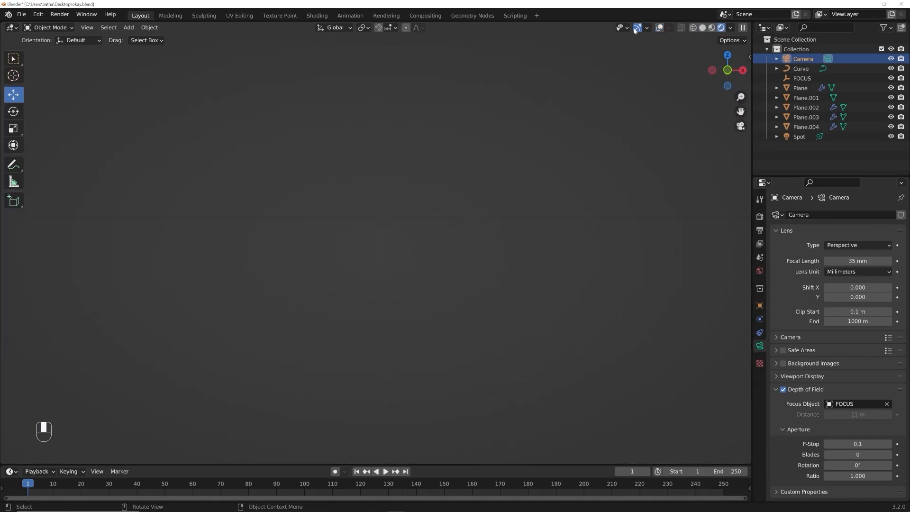
{"action": "key", "text": "KP_0"}
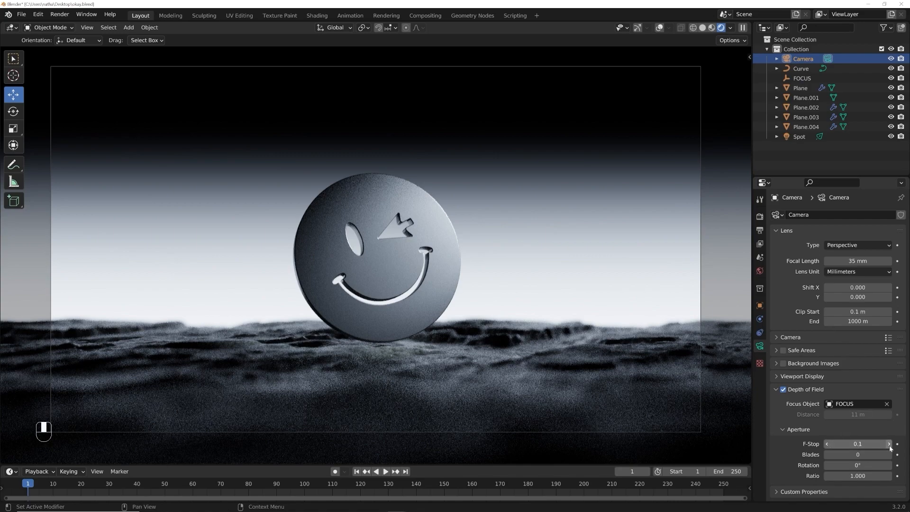
Step: Try several aperture F-Stop values for the camera's depth of field and settle on 0.3
{"action": "left_click_drag", "start_coordinate": [857, 444], "coordinate": [889, 448]}
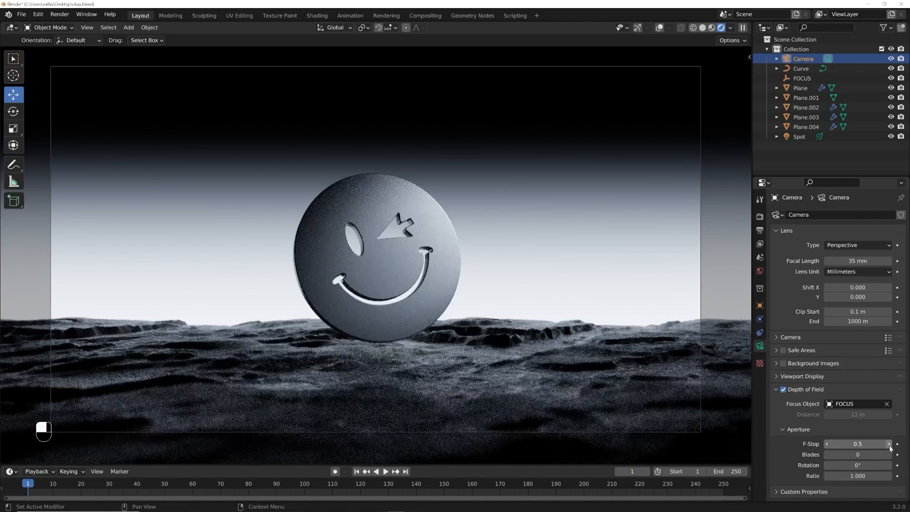
{"action": "left_click", "coordinate": [828, 444]}
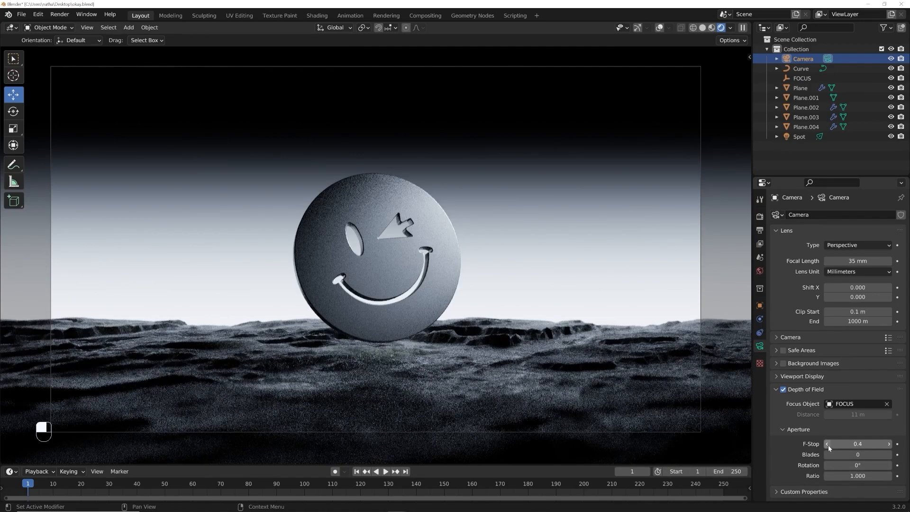
{"action": "left_click", "coordinate": [827, 444]}
{"action": "left_click", "coordinate": [827, 444]}
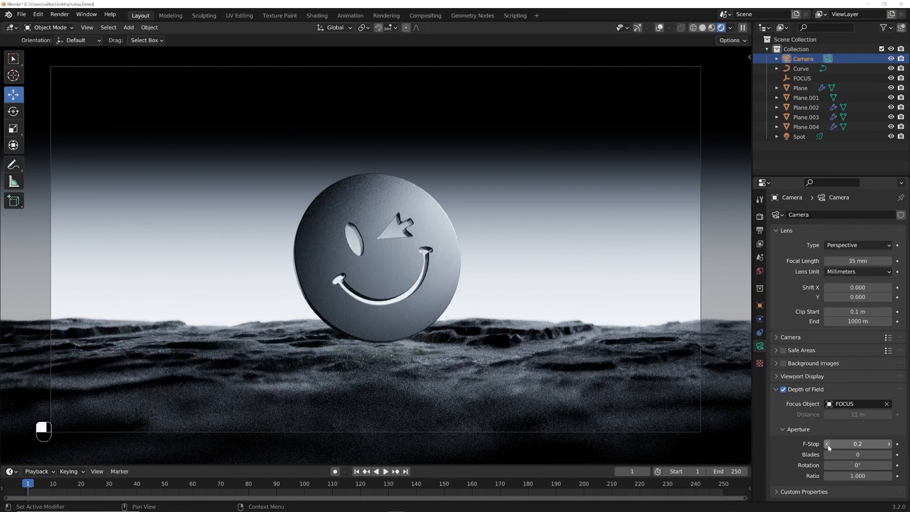
{"action": "left_click", "coordinate": [889, 445]}
{"action": "left_click", "coordinate": [889, 445]}
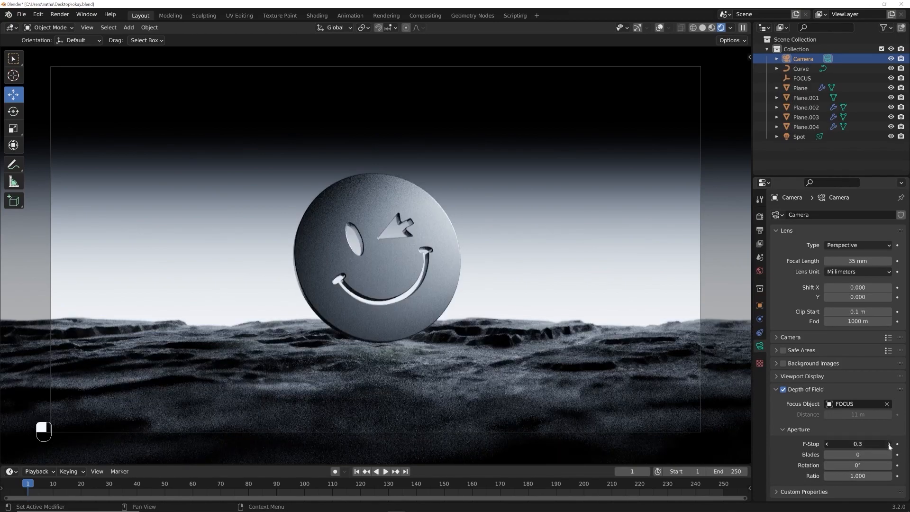
{"action": "left_click_drag", "start_coordinate": [858, 444], "coordinate": [850, 444]}
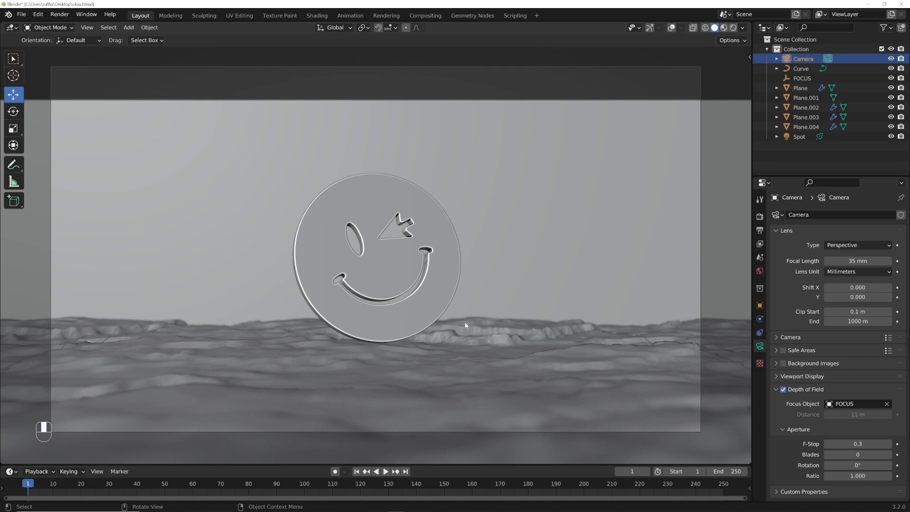
Step: Test moving the camera along Y, leave it at about -12.135 m, and return the viewport to Solid shading
{"action": "left_click", "coordinate": [759, 306]}
{"action": "mouse_move", "coordinate": [852, 255]}
{"action": "left_mouse_down"}
{"action": "mouse_move", "coordinate": [867, 254]}
{"action": "mouse_move", "coordinate": [838, 255]}
{"action": "left_mouse_up"}
{"action": "scroll", "coordinate": [711, 156], "scroll_direction": "up", "scroll_amount": 1}
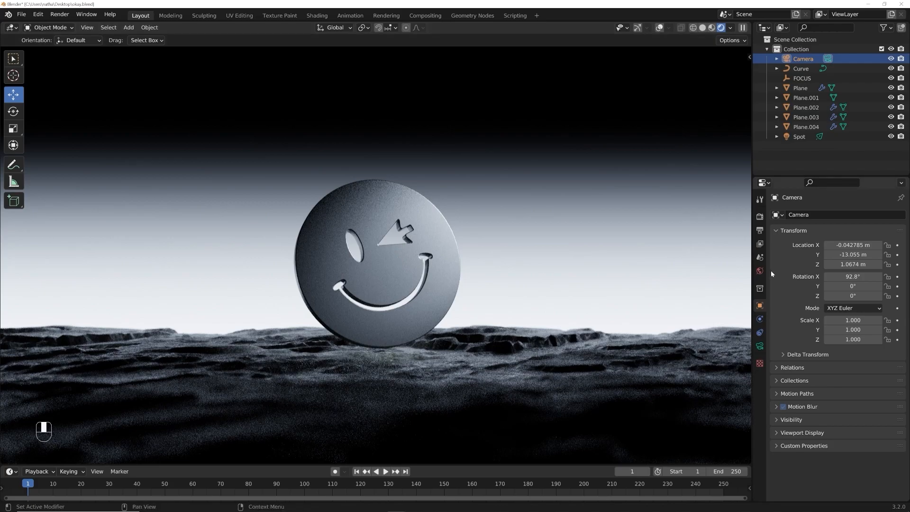
{"action": "mouse_move", "coordinate": [850, 255]}
{"action": "left_mouse_down"}
{"action": "mouse_move", "coordinate": [862, 255]}
{"action": "mouse_move", "coordinate": [854, 255]}
{"action": "left_mouse_up"}
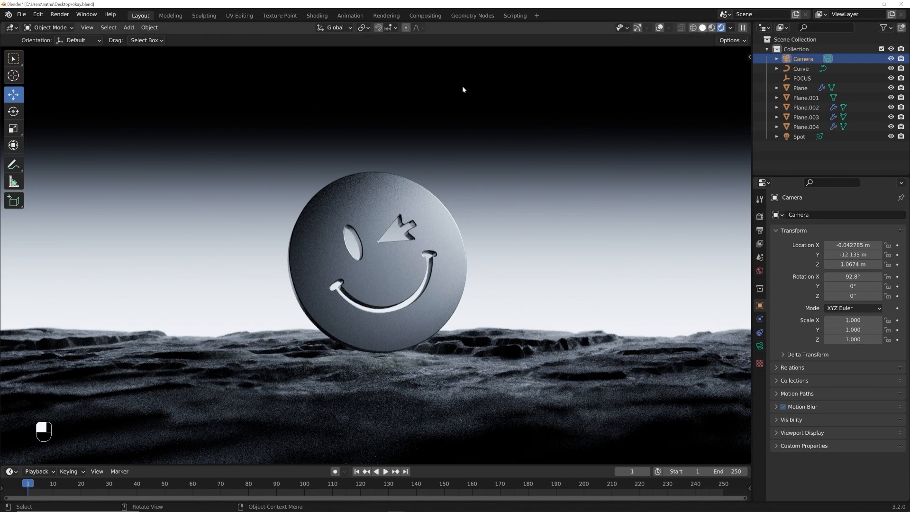
{"action": "key", "text": "z"}
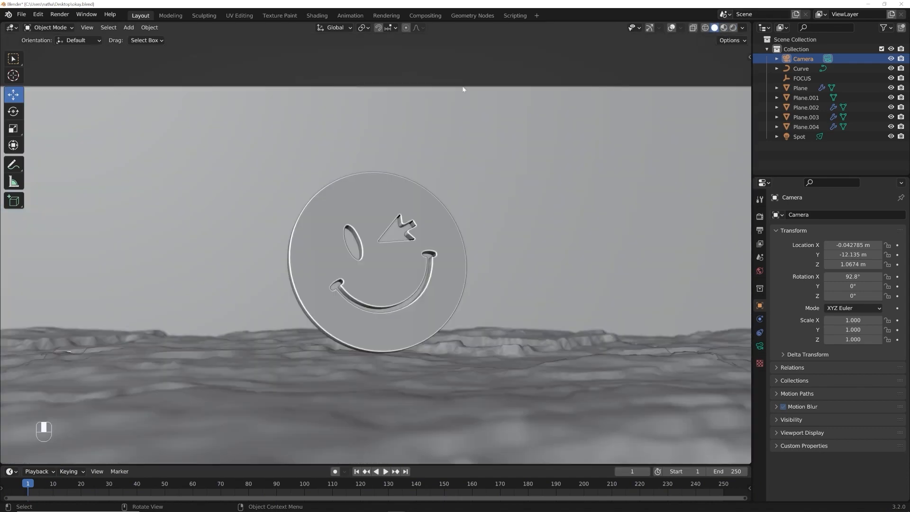
Step: Check the Default Interpolation setting for F-Curves in the Animation preferences and close the preferences
{"action": "left_click", "coordinate": [38, 15]}
{"action": "left_click", "coordinate": [74, 154]}
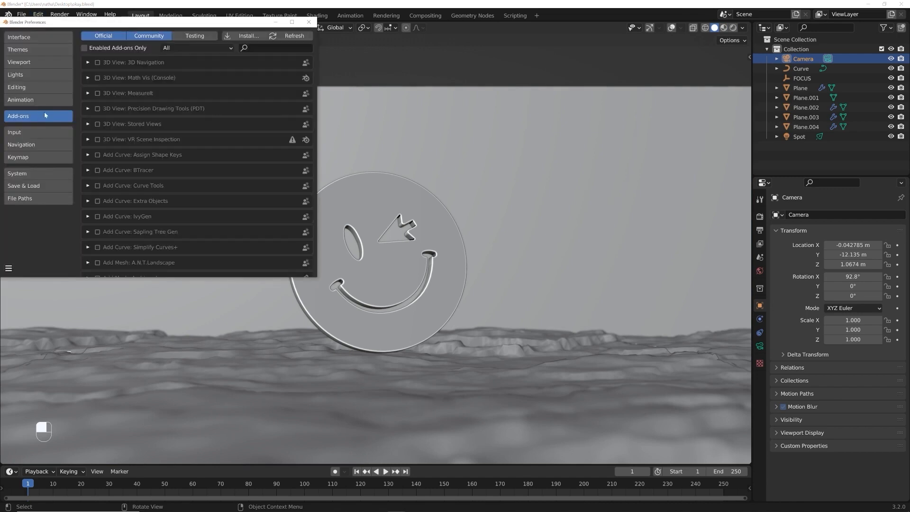
{"action": "left_click", "coordinate": [29, 99]}
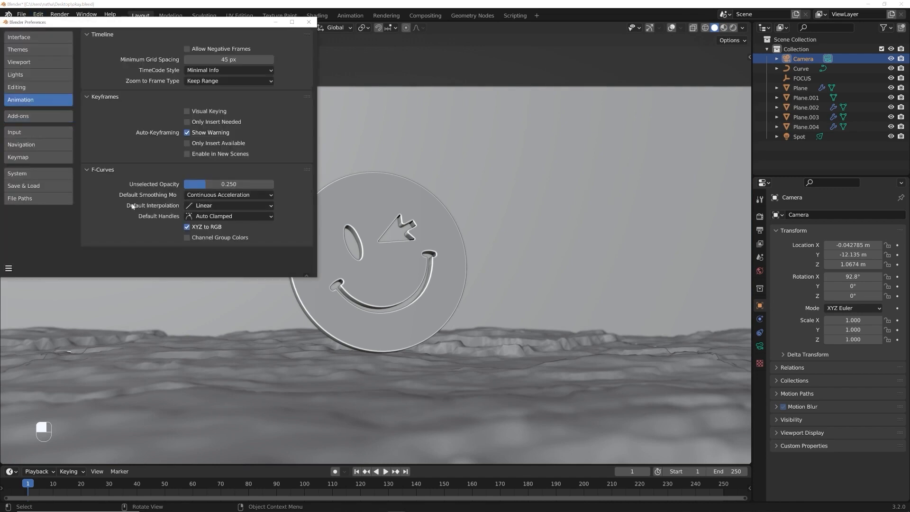
{"action": "left_click", "coordinate": [201, 206]}
{"action": "left_click", "coordinate": [120, 156]}
{"action": "left_click", "coordinate": [307, 23]}
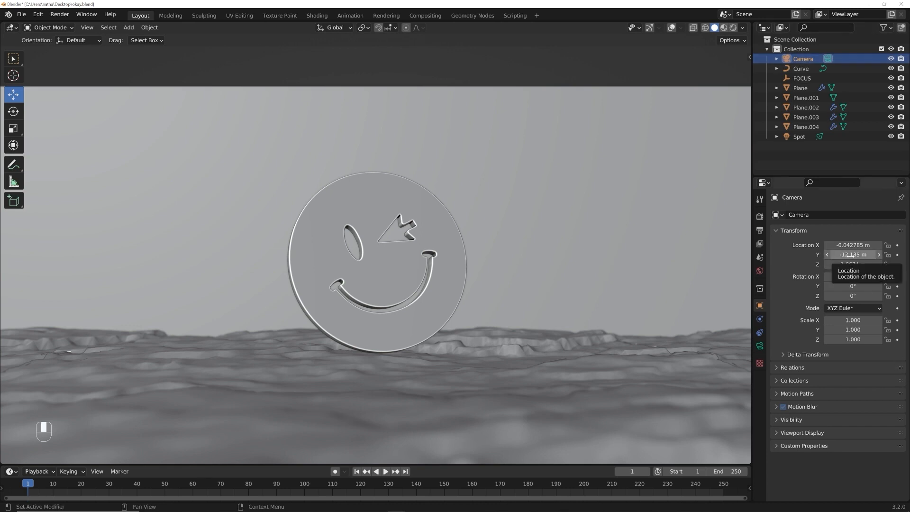
Step: Set the camera's Y location to -12.175 m and keyframe it at frame 1
{"action": "left_click_drag", "start_coordinate": [848, 255], "coordinate": [852, 254]}
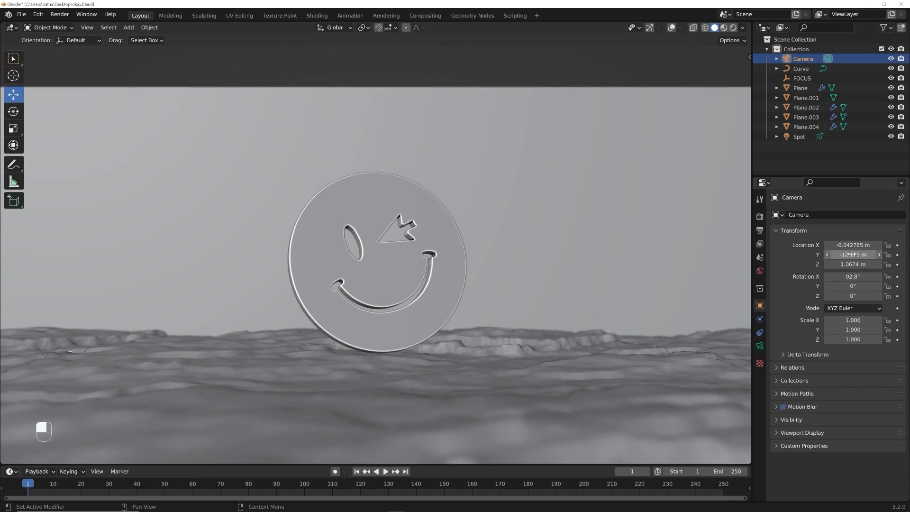
{"action": "left_click", "coordinate": [897, 256]}
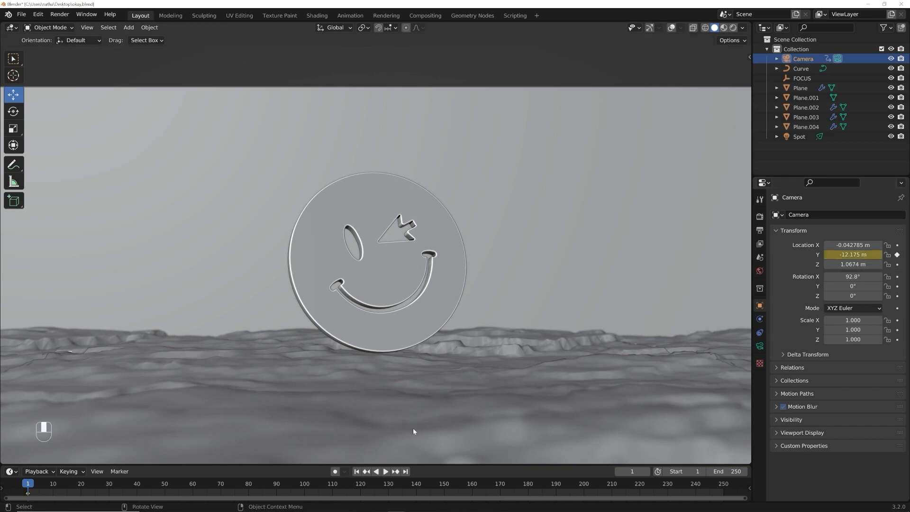
Step: Advance to frame 72, set the camera's Y location to about -9.3 m, and keyframe it there
{"action": "left_click", "coordinate": [385, 472]}
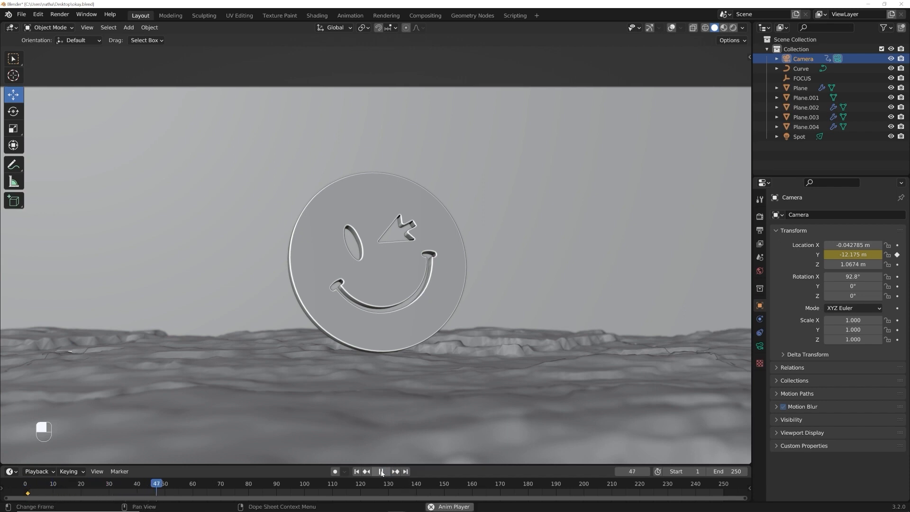
{"action": "left_click", "coordinate": [381, 472]}
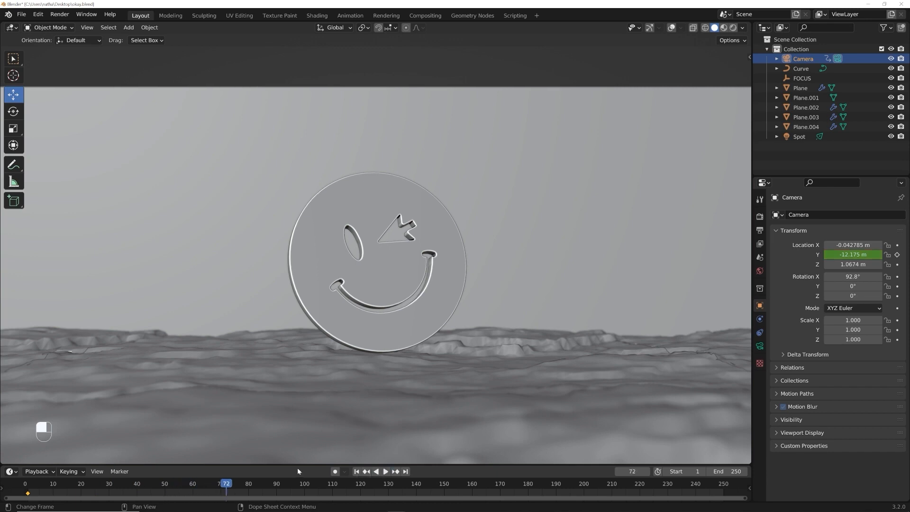
{"action": "left_click_drag", "start_coordinate": [299, 464], "coordinate": [223, 456]}
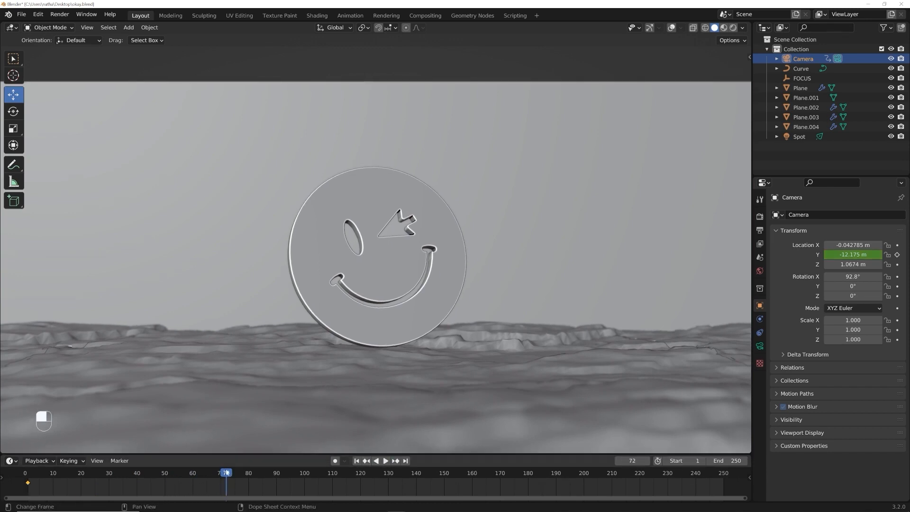
{"action": "left_click_drag", "start_coordinate": [853, 255], "coordinate": [885, 255]}
{"action": "scroll", "coordinate": [519, 272], "scroll_direction": "down", "scroll_amount": 1}
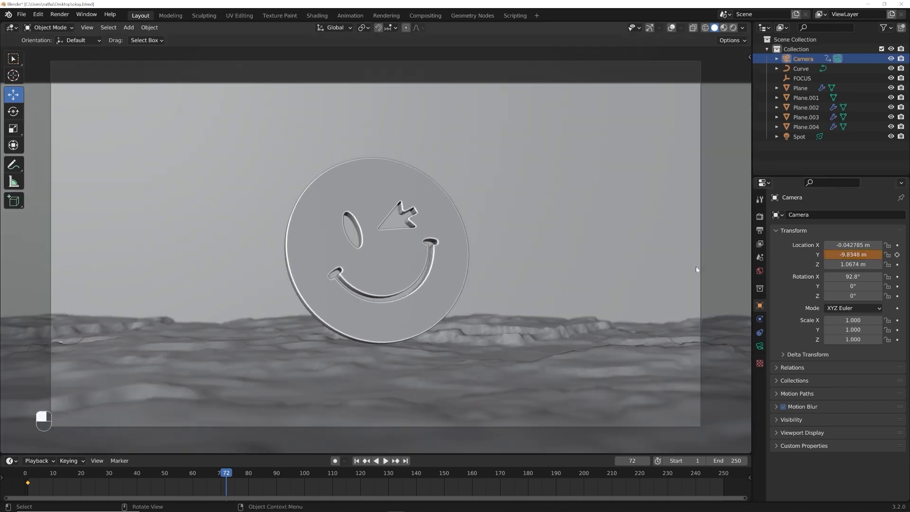
{"action": "left_click_drag", "start_coordinate": [853, 254], "coordinate": [862, 254]}
{"action": "left_click", "coordinate": [896, 255]}
Step: Play the camera's push-in animation from the first frame to review its motion
{"action": "left_click", "coordinate": [361, 462]}
{"action": "left_click", "coordinate": [386, 461]}
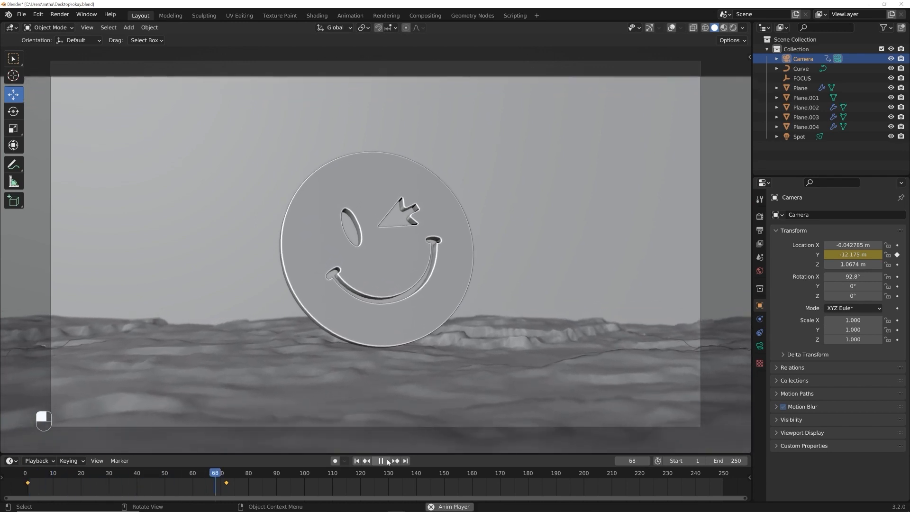
{"action": "left_click", "coordinate": [380, 460]}
{"action": "left_click", "coordinate": [356, 461]}
{"action": "key", "text": "space"}
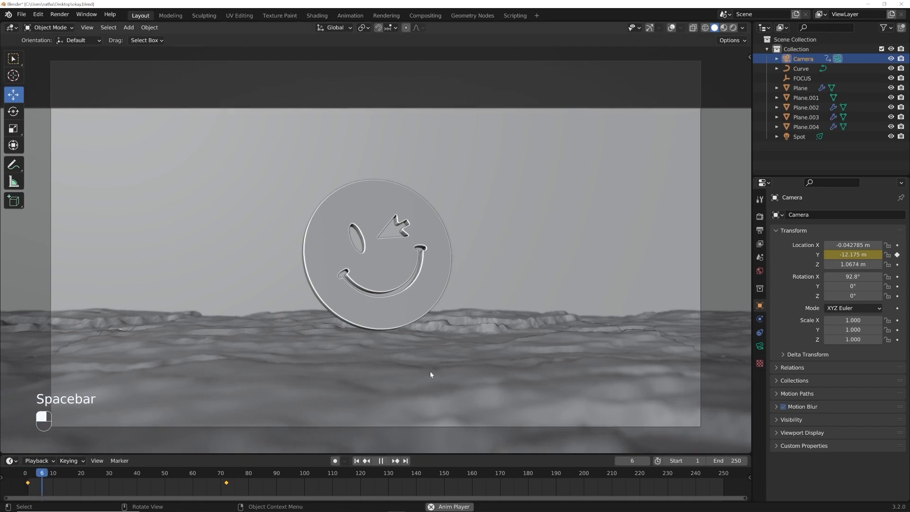
{"action": "key", "text": "space"}
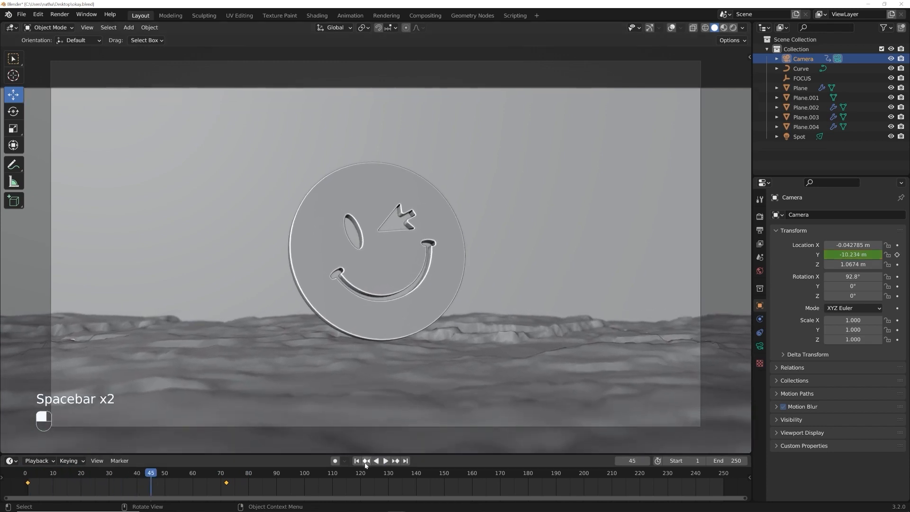
Step: At frame 1, set the camera's Y rotation to 16.4° and keyframe it
{"action": "left_click", "coordinate": [356, 460]}
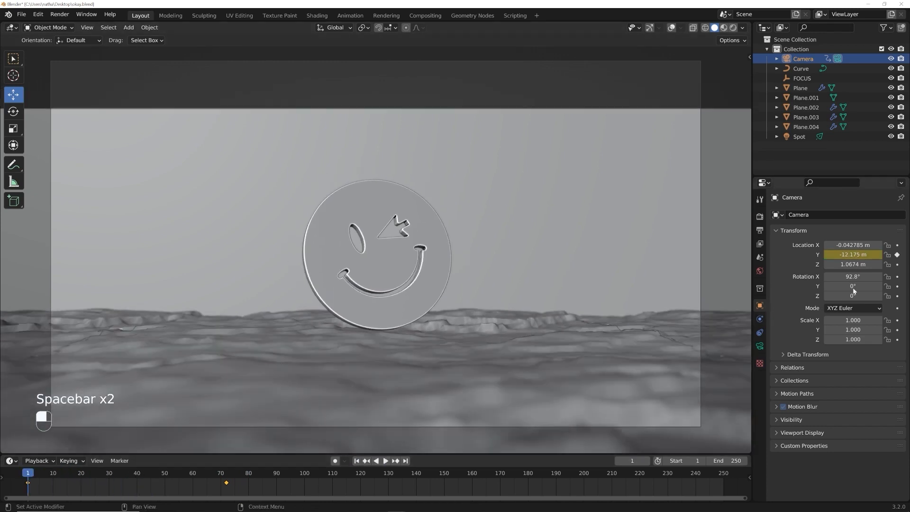
{"action": "mouse_move", "coordinate": [852, 285]}
{"action": "left_mouse_down"}
{"action": "mouse_move", "coordinate": [845, 286]}
{"action": "mouse_move", "coordinate": [867, 286]}
{"action": "mouse_move", "coordinate": [852, 285]}
{"action": "left_mouse_up"}
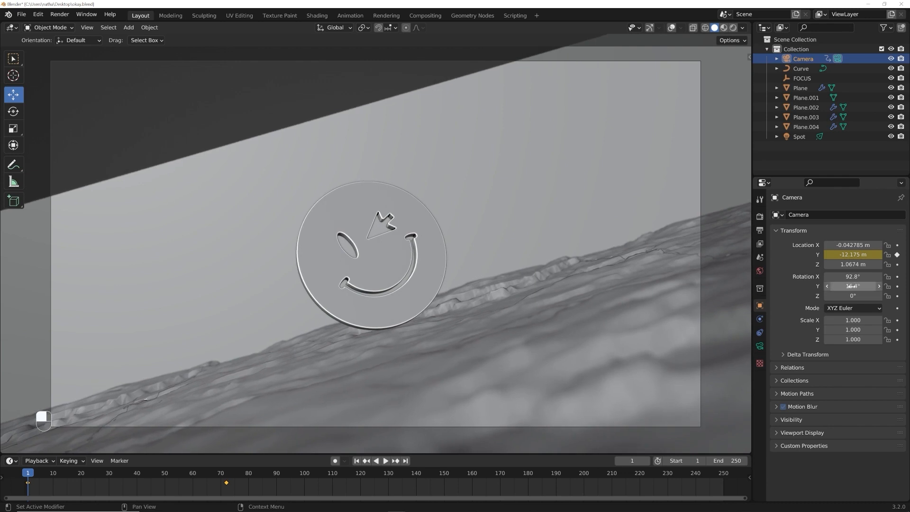
{"action": "left_click", "coordinate": [897, 287]}
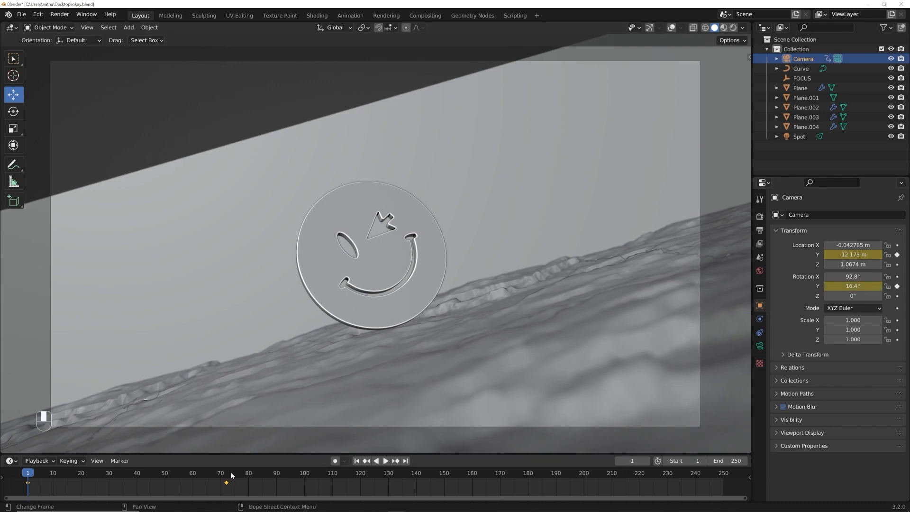
Step: At frame 59, set the camera's Y rotation to 0° and keyframe it
{"action": "left_click_drag", "start_coordinate": [226, 474], "coordinate": [190, 476]}
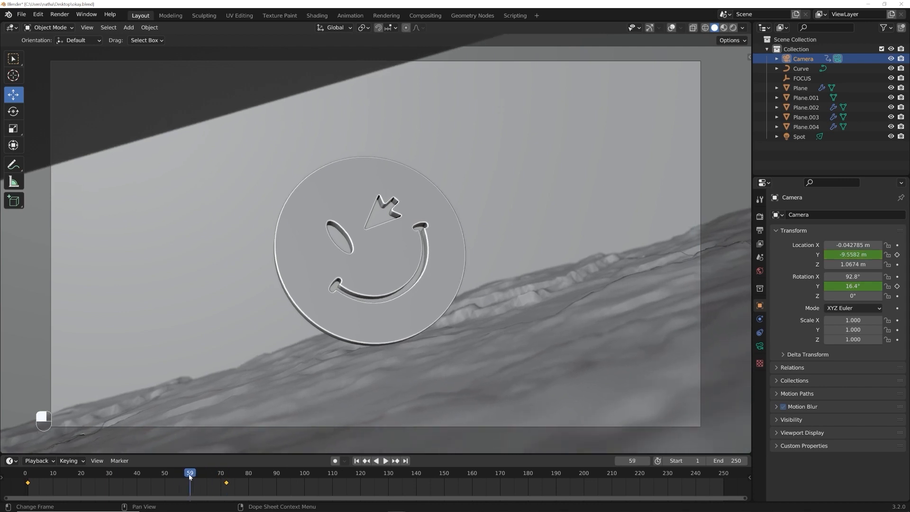
{"action": "left_click", "coordinate": [853, 286]}
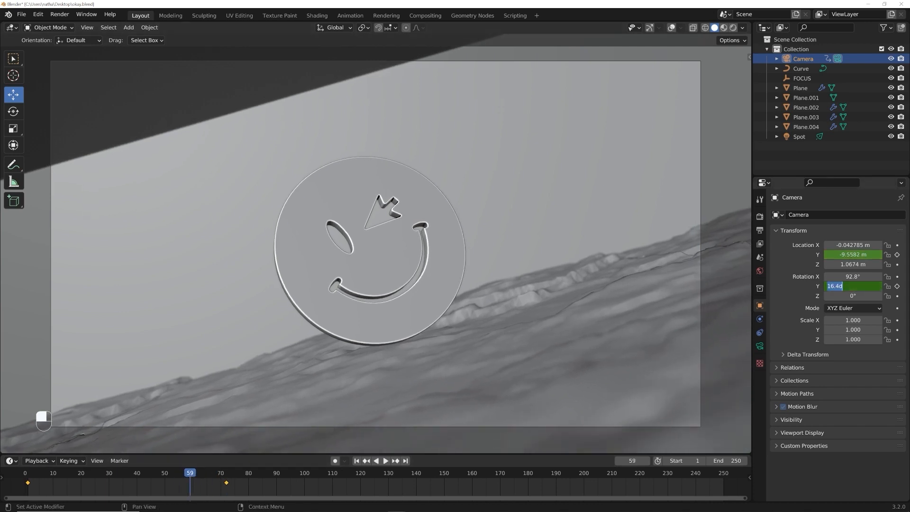
{"action": "type", "text": "0"}
{"action": "key", "text": "Return"}
{"action": "left_click", "coordinate": [897, 287]}
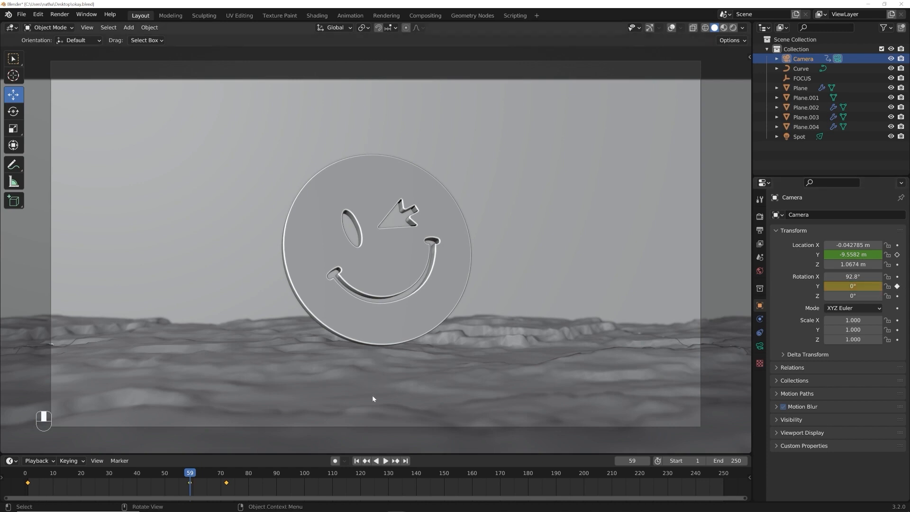
Step: Preview the camera roll from the start and move its end rotation keyframe to frame 69
{"action": "left_click", "coordinate": [357, 461]}
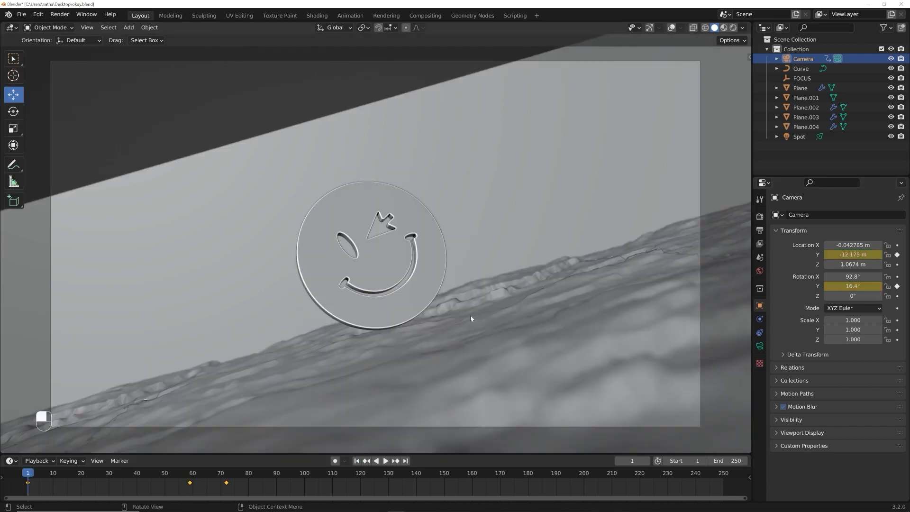
{"action": "key", "text": "space"}
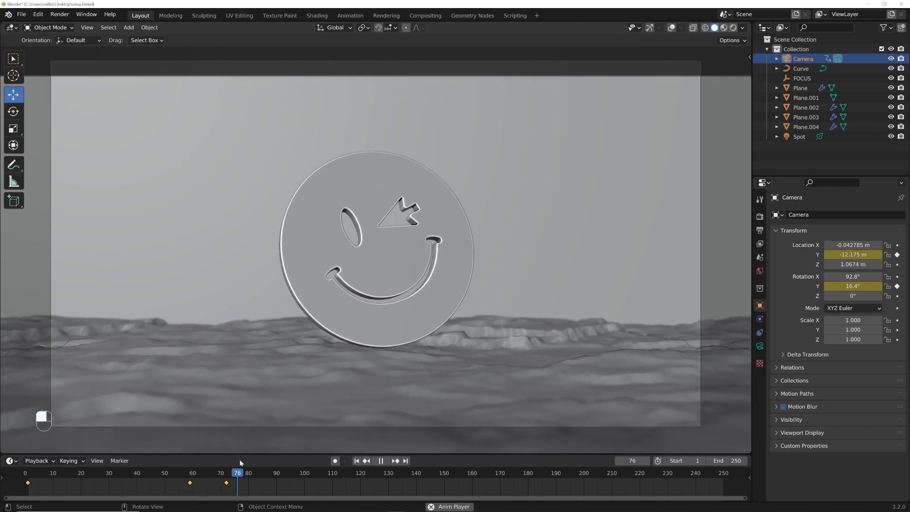
{"action": "key", "text": "space"}
{"action": "left_click_drag", "start_coordinate": [190, 482], "coordinate": [222, 484]}
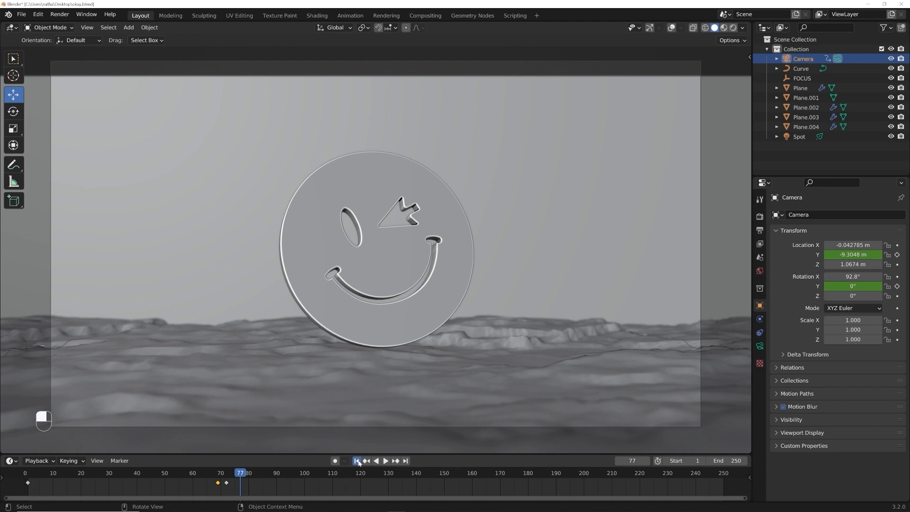
Step: Replay the combined camera push-in and roll from the first frame twice to review the timing
{"action": "left_click", "coordinate": [356, 461]}
{"action": "key", "text": "space"}
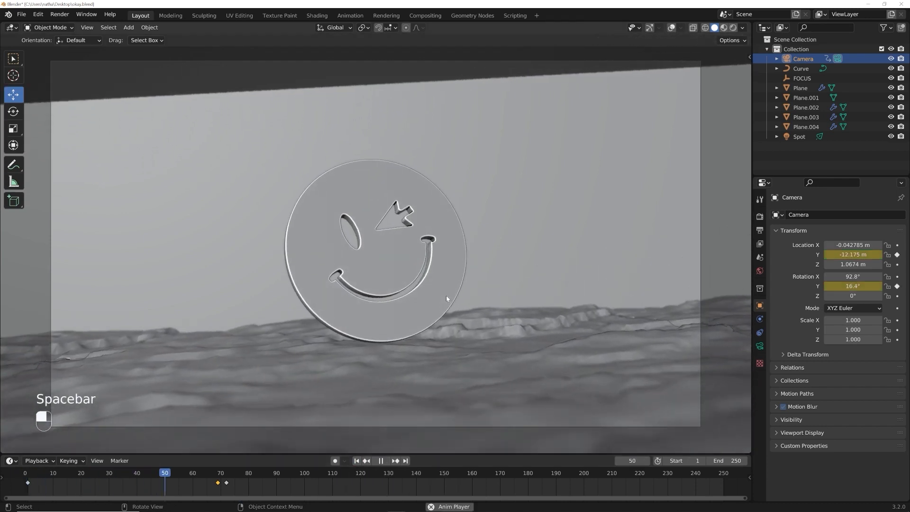
{"action": "key", "text": "space"}
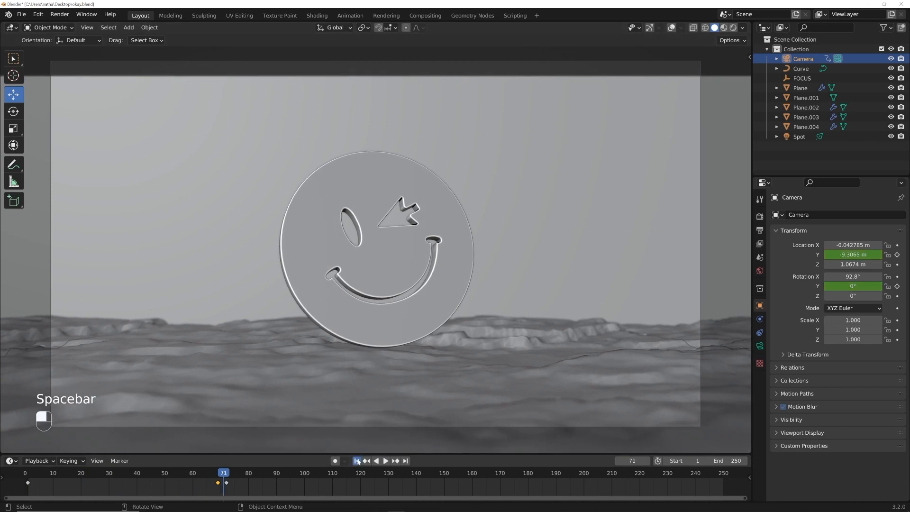
{"action": "left_click", "coordinate": [357, 461]}
{"action": "key", "text": "space"}
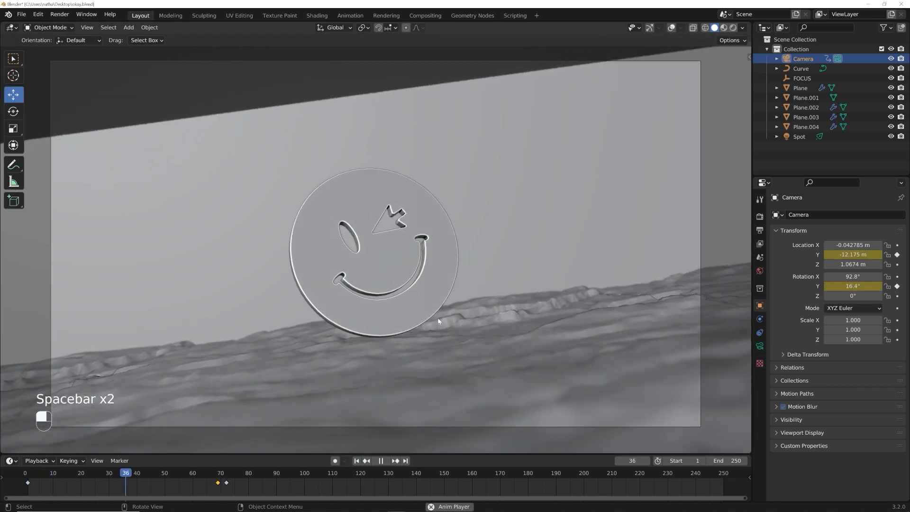
{"action": "key", "text": "space"}
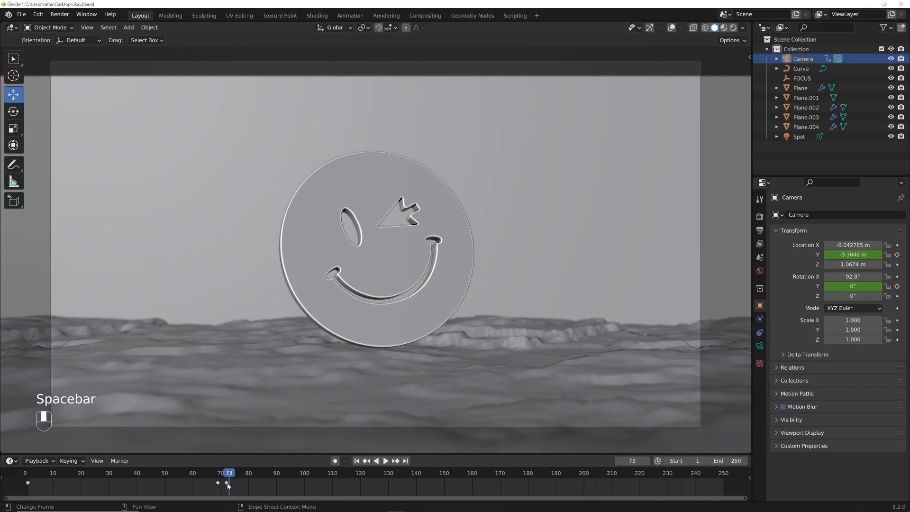
Step: Move the camera's end location keyframe to frame 78 and play the animation from the start
{"action": "left_click_drag", "start_coordinate": [227, 483], "coordinate": [251, 482]}
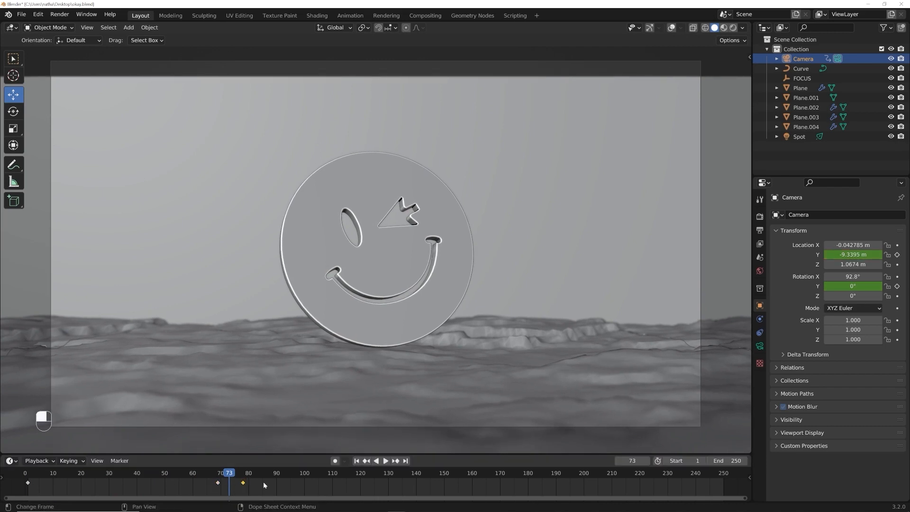
{"action": "left_click", "coordinate": [357, 460]}
{"action": "key", "text": "space"}
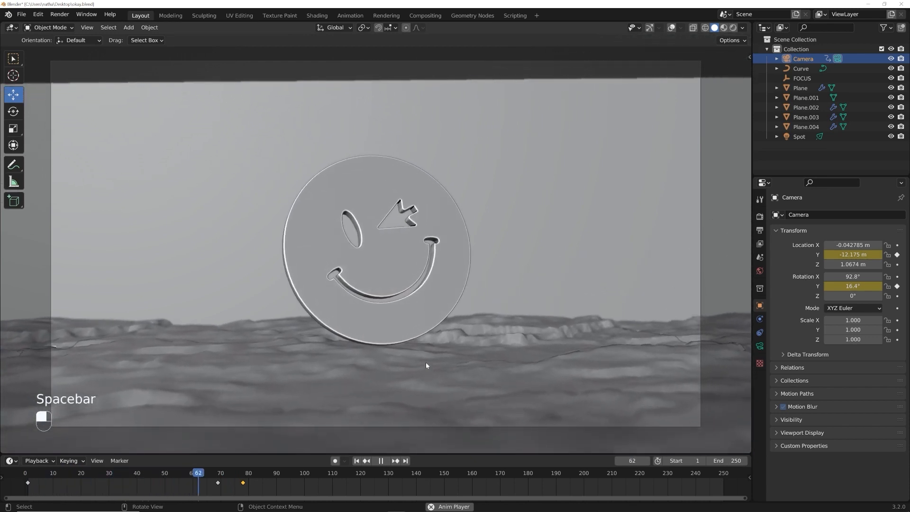
Step: Move the camera's end rotation keyframe to frame 76 and replay the animation from the first frame
{"action": "key", "text": "space"}
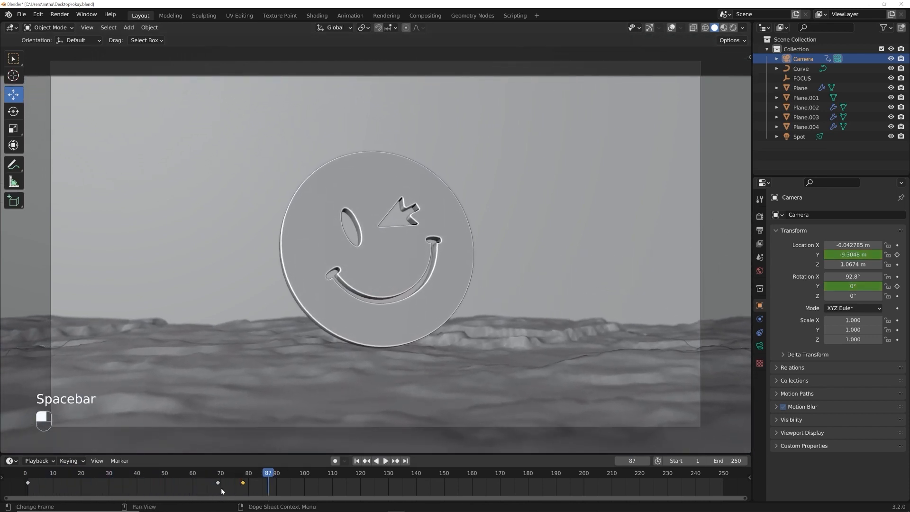
{"action": "left_click_drag", "start_coordinate": [219, 485], "coordinate": [238, 484]}
{"action": "left_click", "coordinate": [356, 462]}
{"action": "key", "text": "space"}
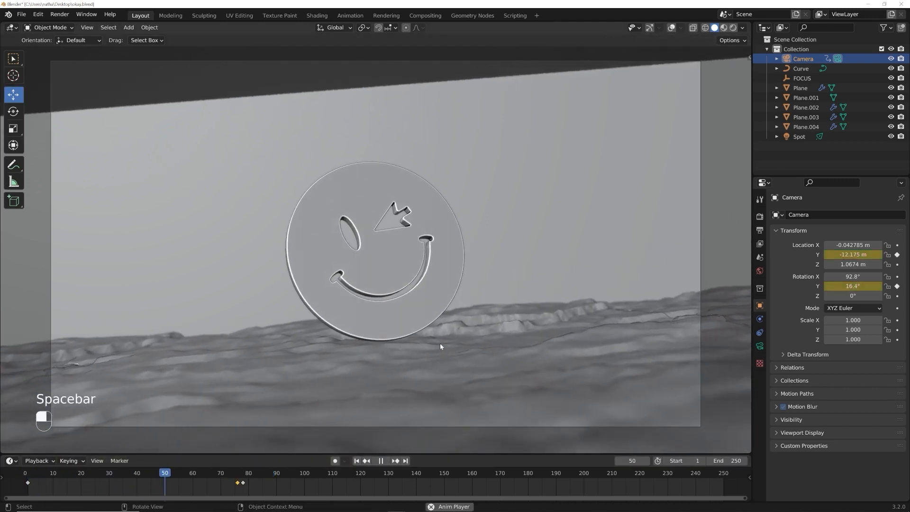
{"action": "key", "text": "space"}
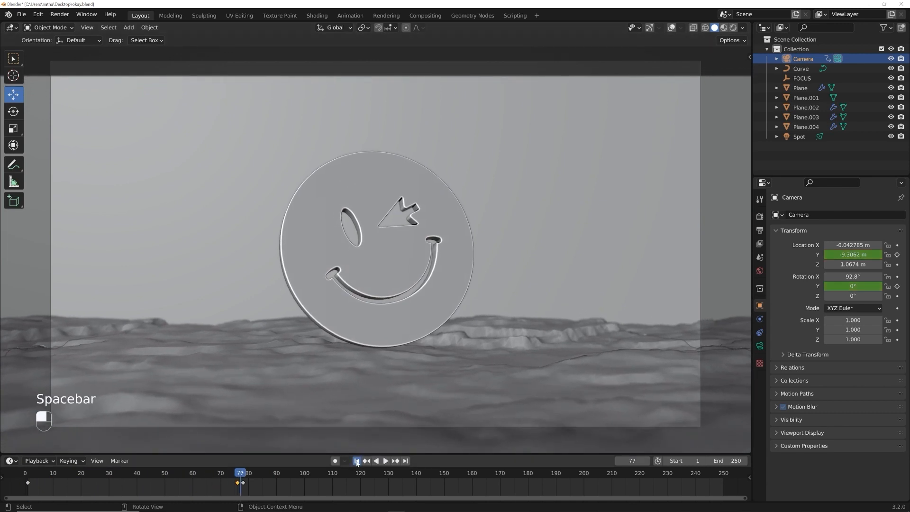
{"action": "left_click", "coordinate": [357, 462]}
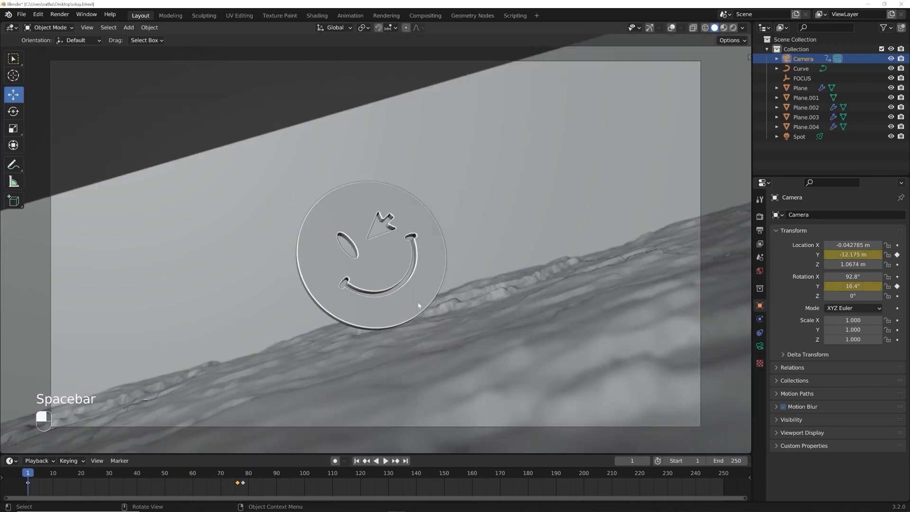
Step: Try rotating the smiley logo to -28.8° on its Y axis, and undo the rotation
{"action": "left_click", "coordinate": [384, 266]}
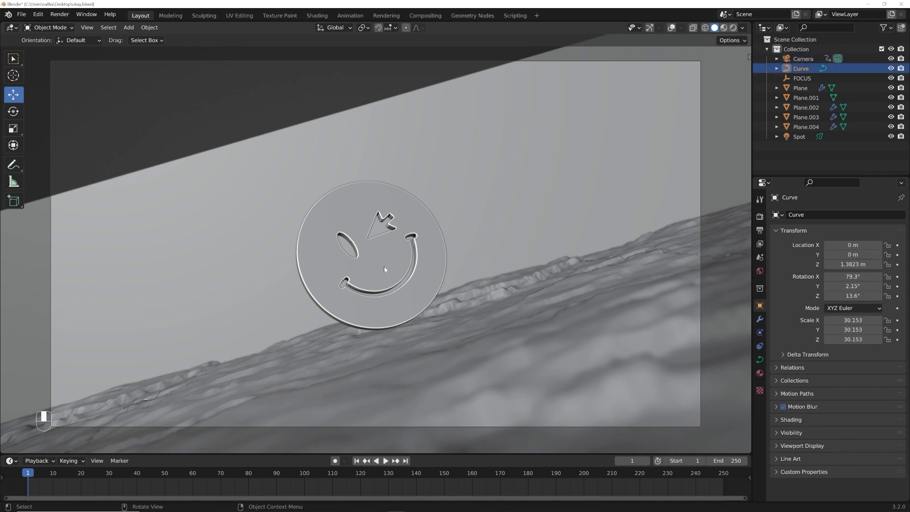
{"action": "left_click_drag", "start_coordinate": [853, 286], "coordinate": [824, 286]}
{"action": "key", "text": "ctrl+z"}
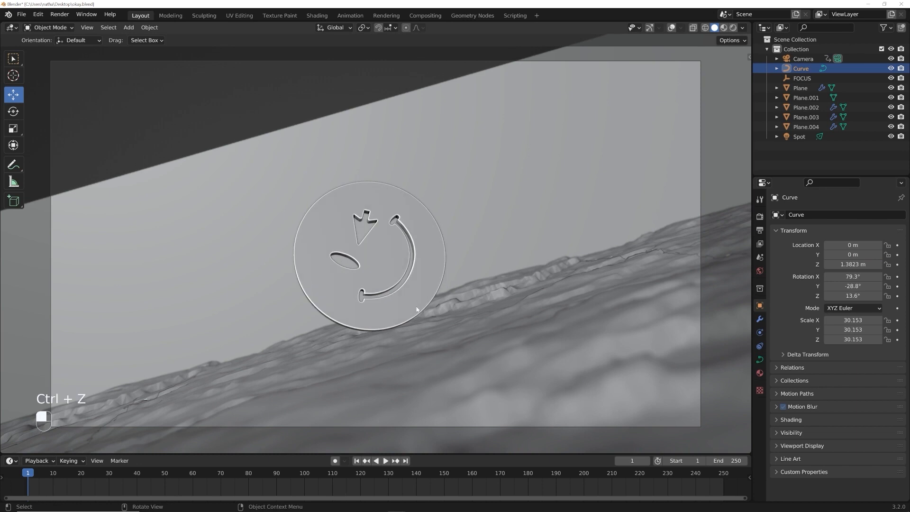
{"action": "key", "text": "ctrl+z"}
Step: Play the opening frames of the animation briefly and return to frame 1
{"action": "key", "text": "space"}
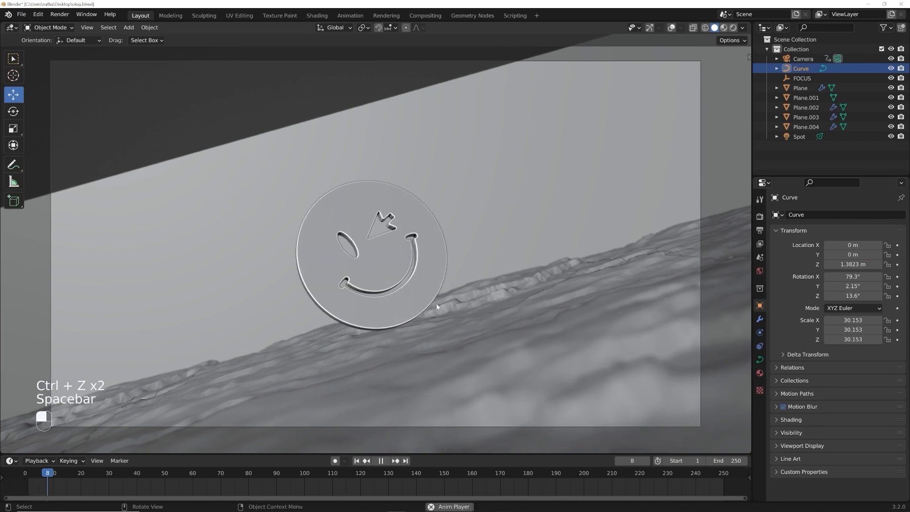
{"action": "key", "text": "space"}
{"action": "left_click", "coordinate": [357, 461]}
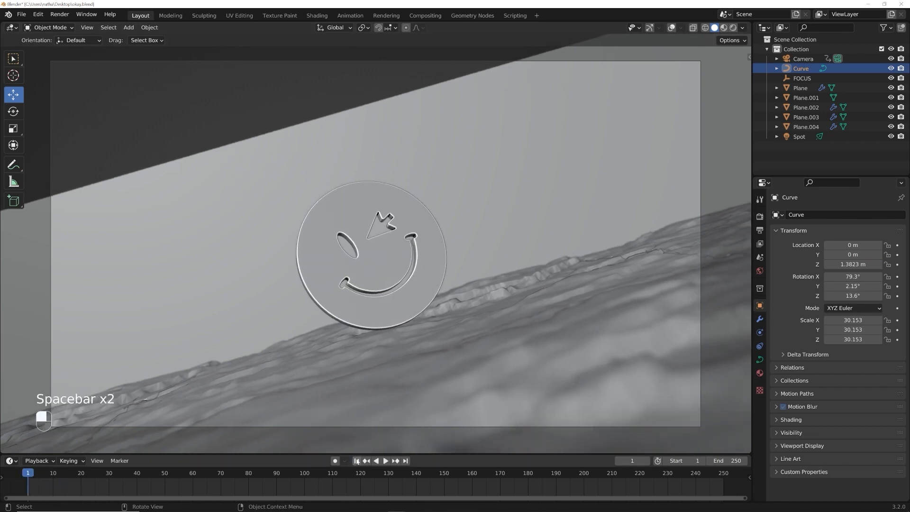
Step: In the rendered camera view, set the spotlight's Spot Size to 1° and keyframe it at frame 1
{"action": "left_click", "coordinate": [733, 28]}
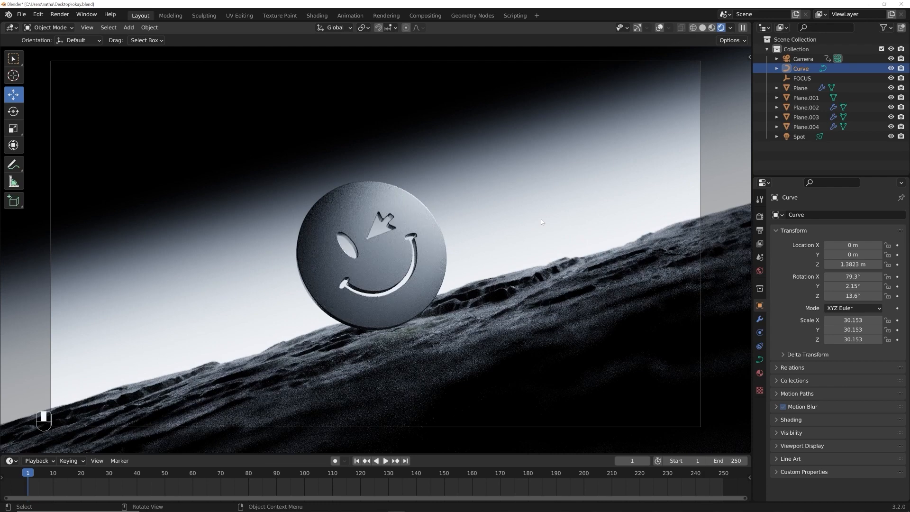
{"action": "left_click", "coordinate": [800, 136]}
{"action": "left_click", "coordinate": [759, 347]}
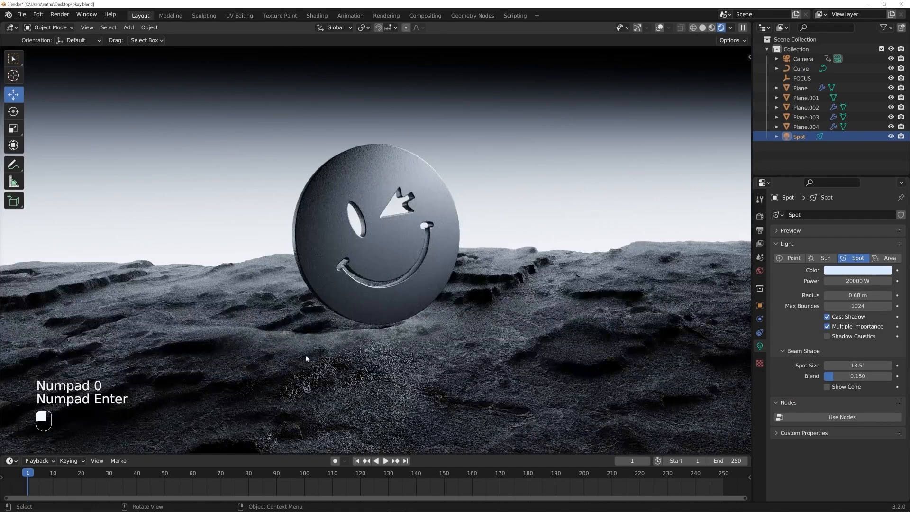
{"action": "key", "text": "KP_0"}
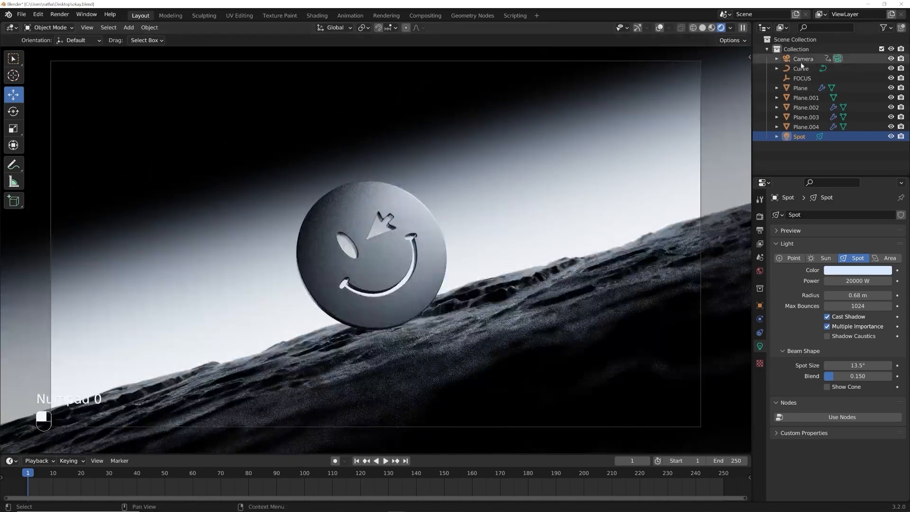
{"action": "double_click", "coordinate": [861, 365]}
{"action": "type", "text": "1"}
{"action": "key", "text": "Return"}
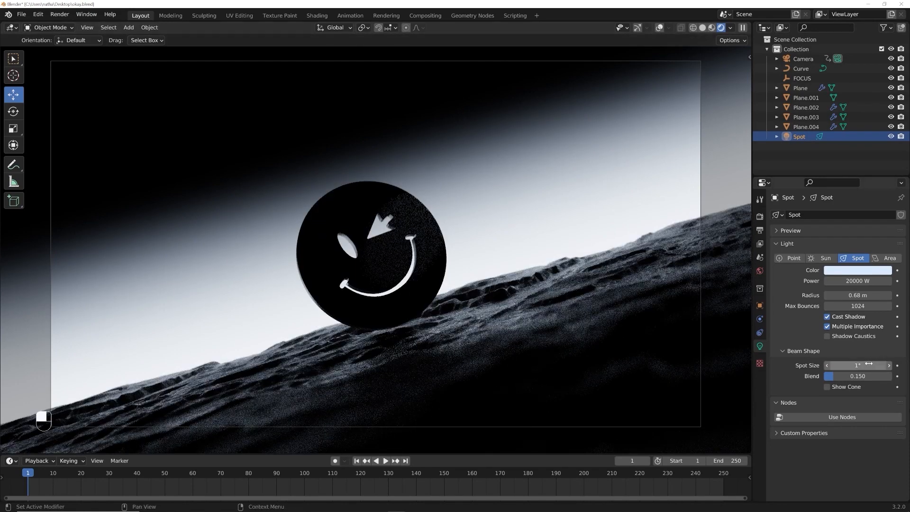
{"action": "left_click", "coordinate": [897, 366]}
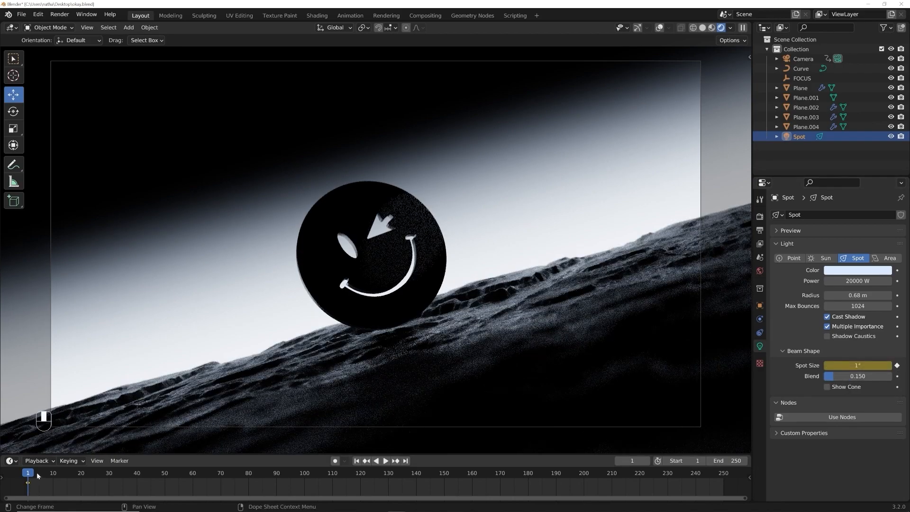
Step: At frame 20, set the spotlight's Spot Size to 16.1° and keyframe it
{"action": "key", "text": "space"}
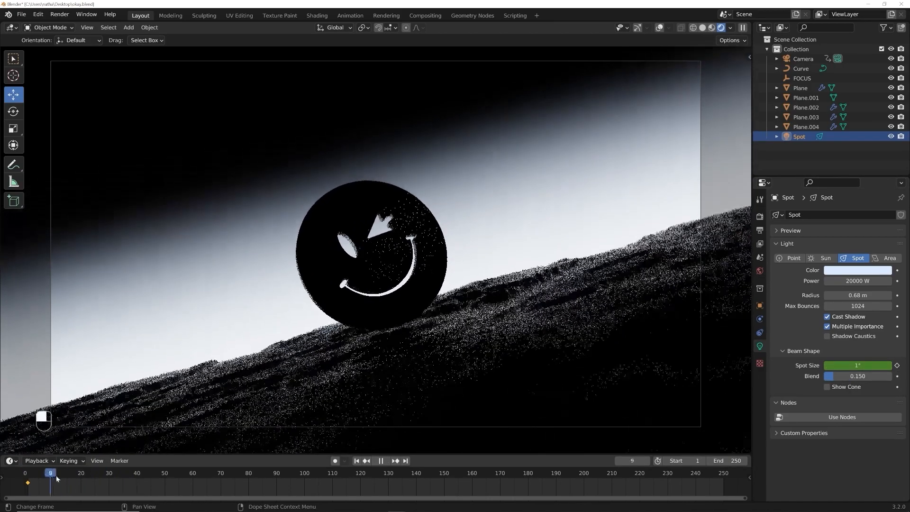
{"action": "key", "text": "space"}
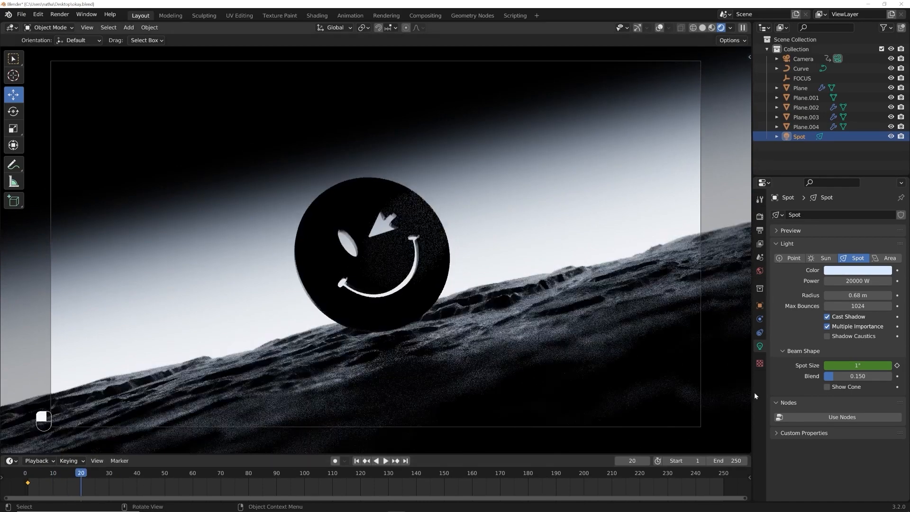
{"action": "left_click_drag", "start_coordinate": [858, 366], "coordinate": [890, 366]}
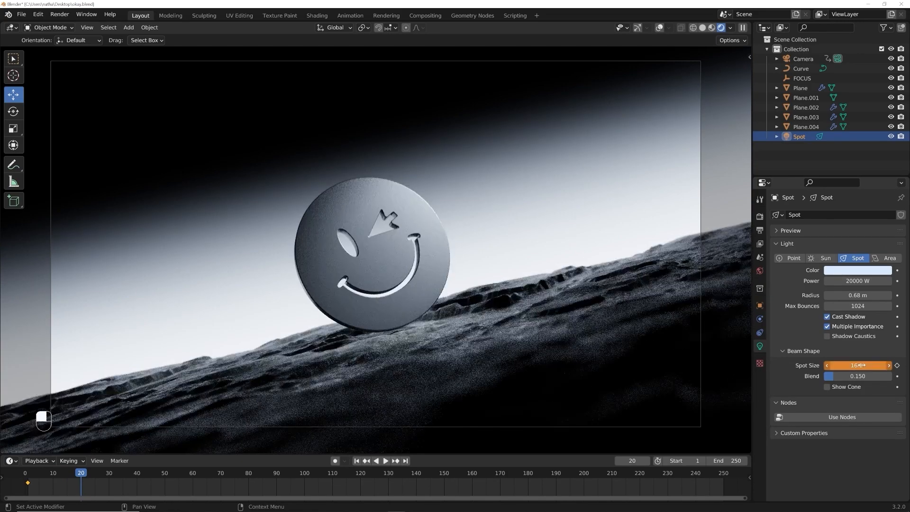
{"action": "left_click", "coordinate": [897, 365]}
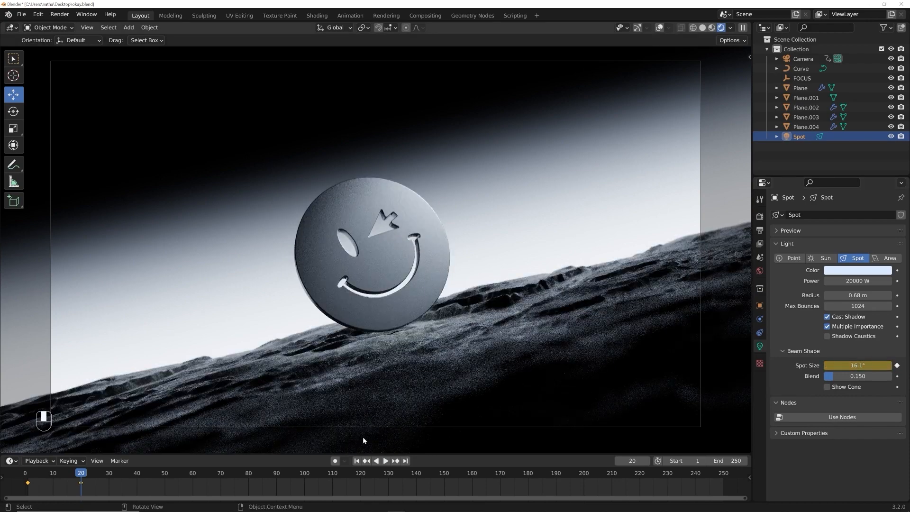
Step: Shift both Spot Size keyframes together so they sit at frames 10 and 29
{"action": "left_click", "coordinate": [357, 461]}
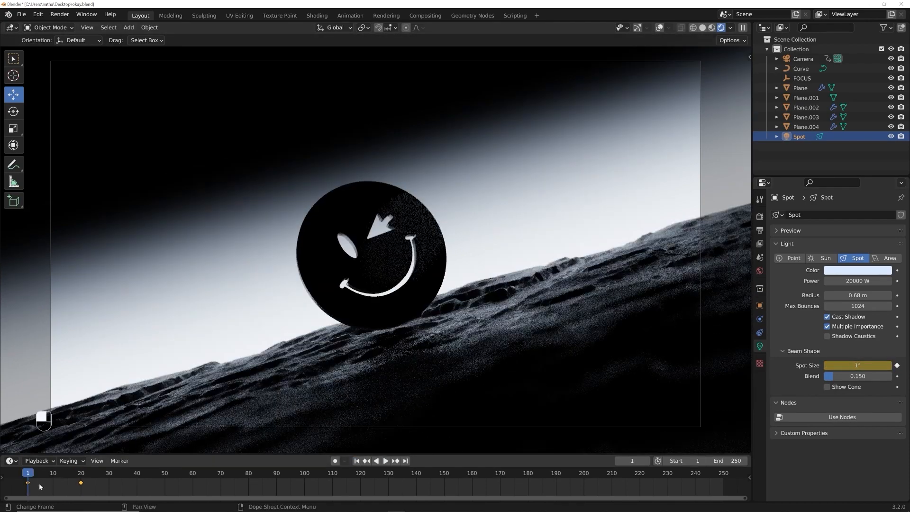
{"action": "scroll", "coordinate": [40, 485], "scroll_direction": "up", "scroll_amount": 5}
{"action": "middle_click_drag", "start_coordinate": [41, 485], "coordinate": [285, 477]}
{"action": "scroll", "coordinate": [271, 480], "scroll_direction": "down", "scroll_amount": 5}
{"action": "scroll", "coordinate": [270, 479], "scroll_direction": "up", "scroll_amount": 3}
{"action": "scroll", "coordinate": [271, 479], "scroll_direction": "down", "scroll_amount": 1}
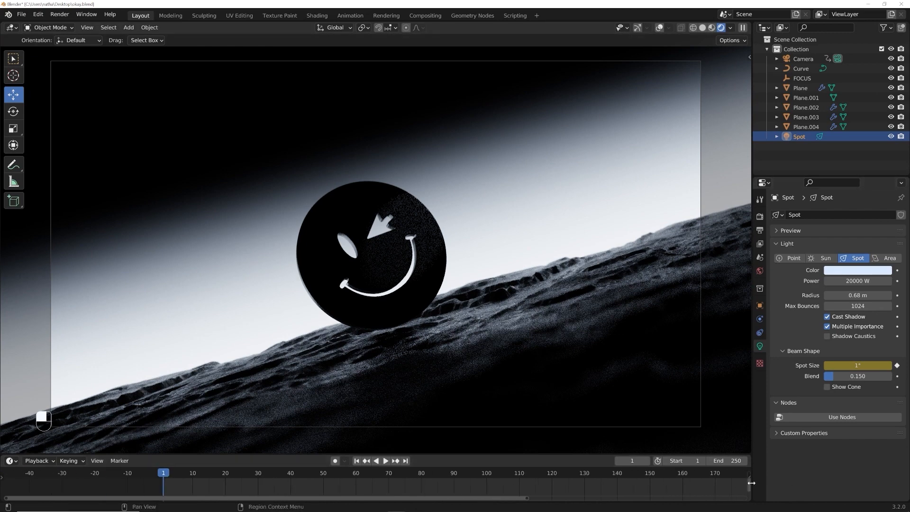
{"action": "mouse_move", "coordinate": [249, 487]}
{"action": "middle_mouse_down"}
{"action": "mouse_move", "coordinate": [275, 487]}
{"action": "mouse_move", "coordinate": [246, 491]}
{"action": "middle_mouse_up"}
{"action": "scroll", "coordinate": [274, 485], "scroll_direction": "up", "scroll_amount": 2}
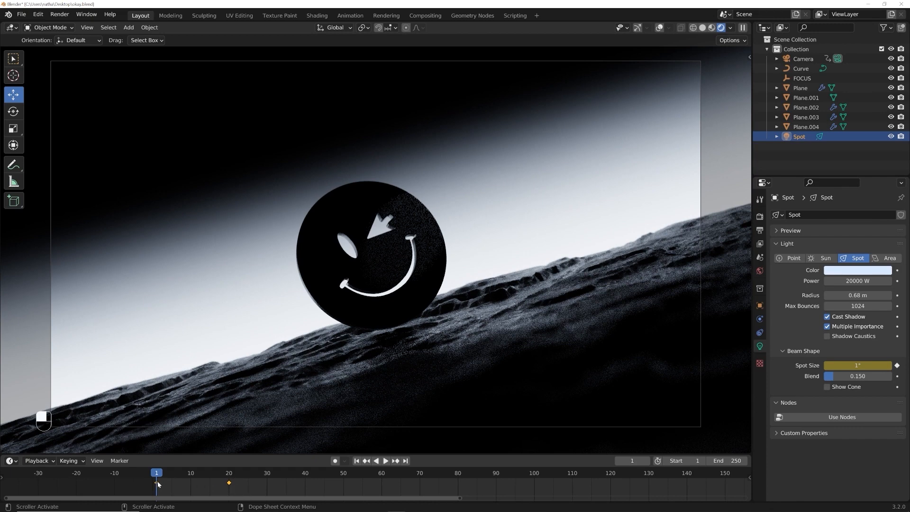
{"action": "key", "text": "g"}
{"action": "left_click", "coordinate": [196, 482]}
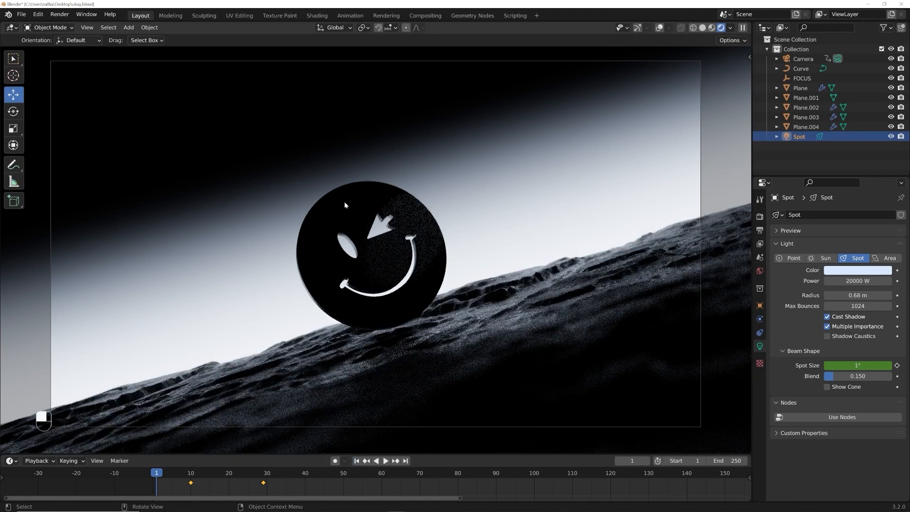
Step: Preview the spotlight opening up on the logo in the rendered view, replaying it from before frame 10
{"action": "left_click", "coordinate": [385, 461]}
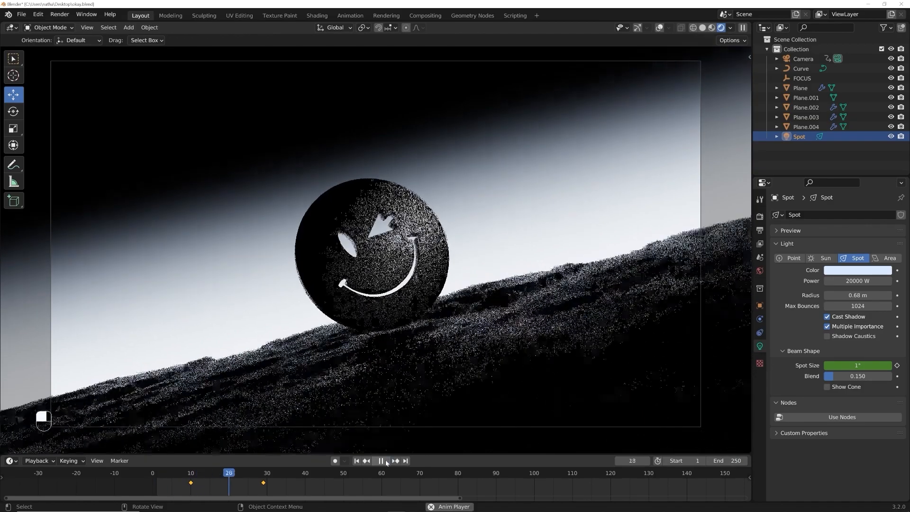
{"action": "left_click", "coordinate": [357, 460]}
{"action": "key", "text": "space"}
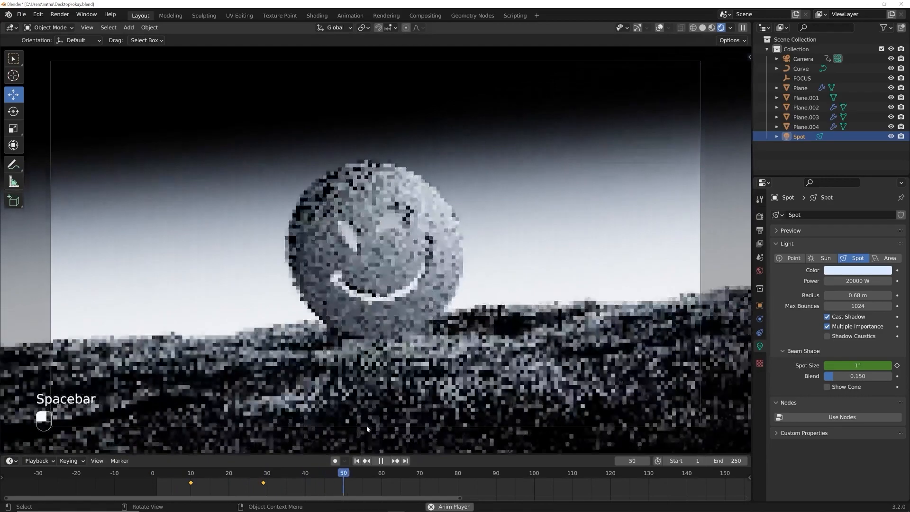
{"action": "key", "text": "space"}
{"action": "left_click_drag", "start_coordinate": [347, 475], "coordinate": [181, 484]}
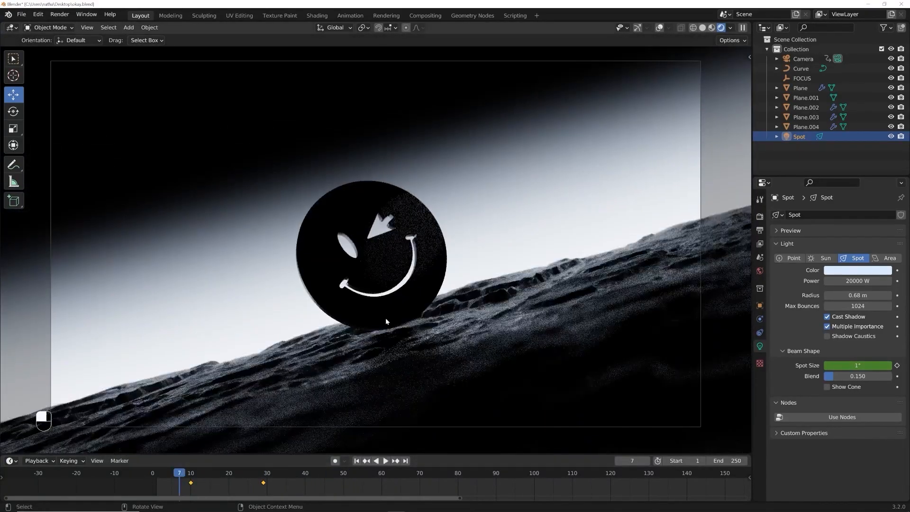
{"action": "key", "text": "space"}
{"action": "key", "text": "space"}
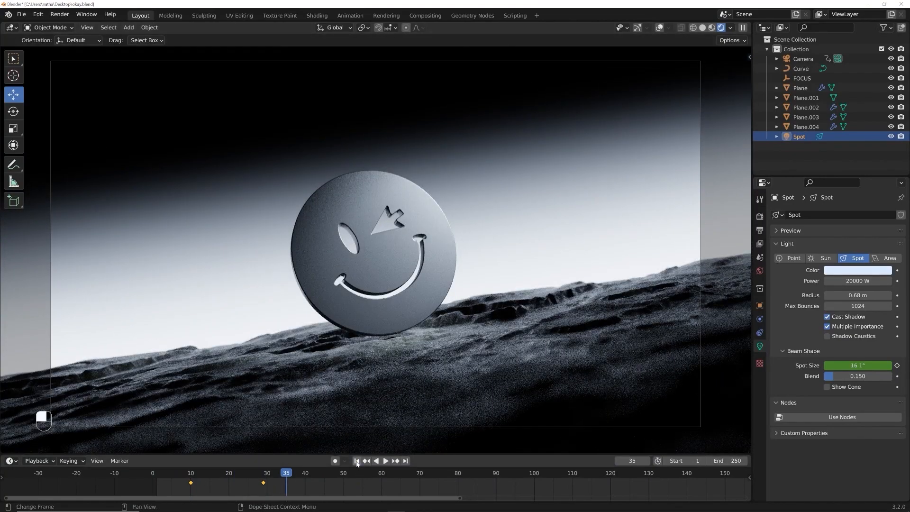
Step: Return to frame 1 and move the spotlight's second Spot Size keyframe to frame 30
{"action": "left_click", "coordinate": [157, 478]}
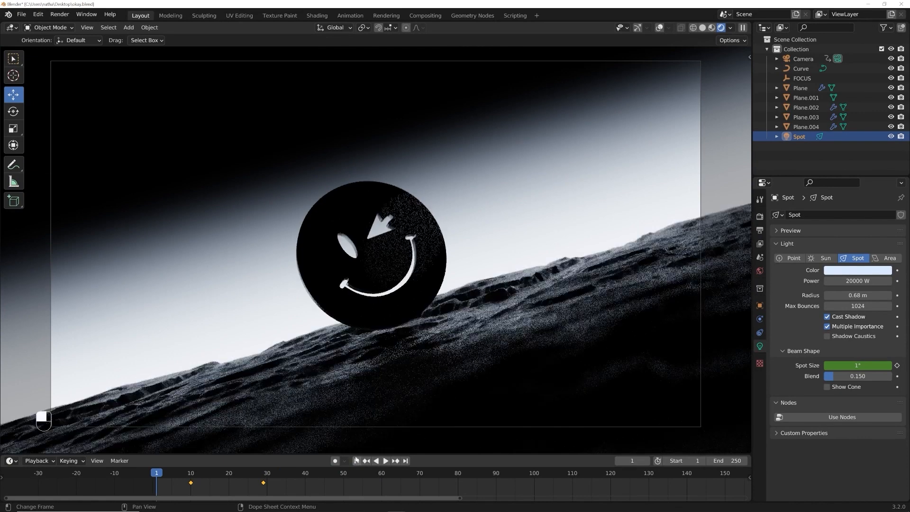
{"action": "left_click", "coordinate": [264, 483]}
{"action": "key", "text": "g"}
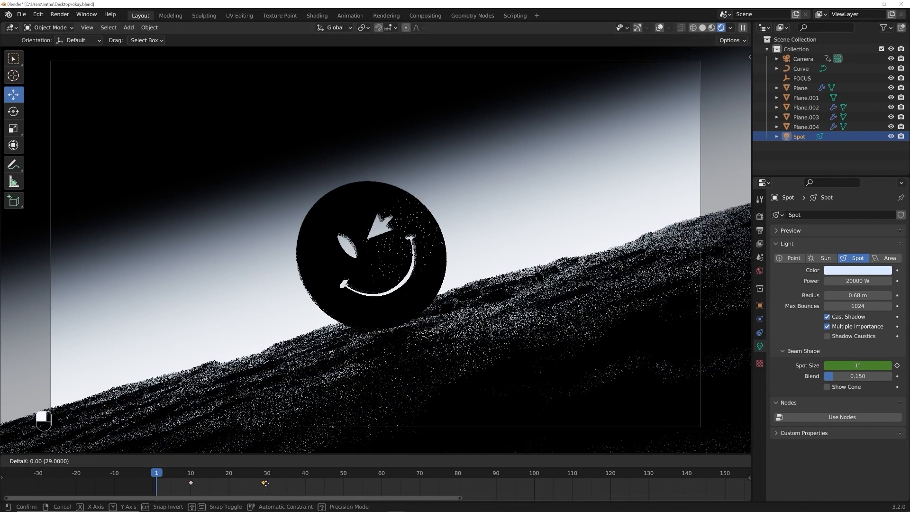
{"action": "left_click", "coordinate": [266, 483]}
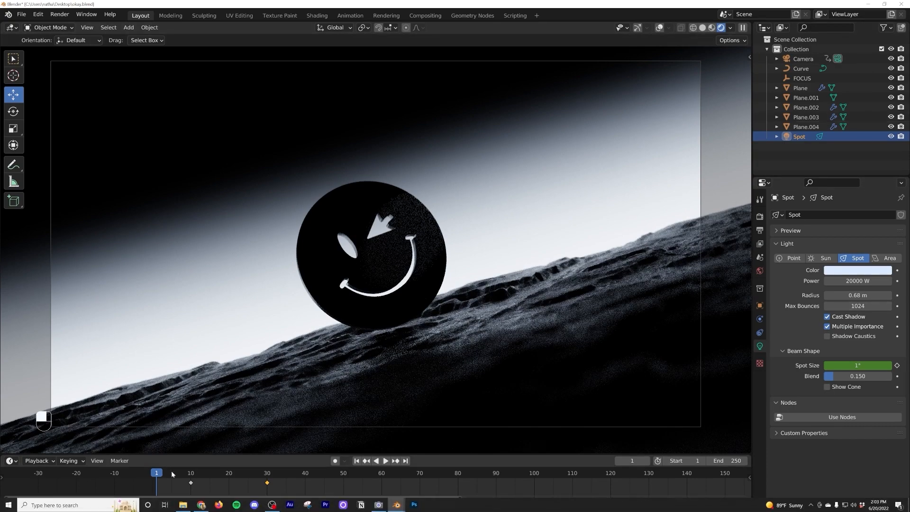
Step: Play the complete animation in solid shading to judge how long the shot should run
{"action": "left_click", "coordinate": [320, 472]}
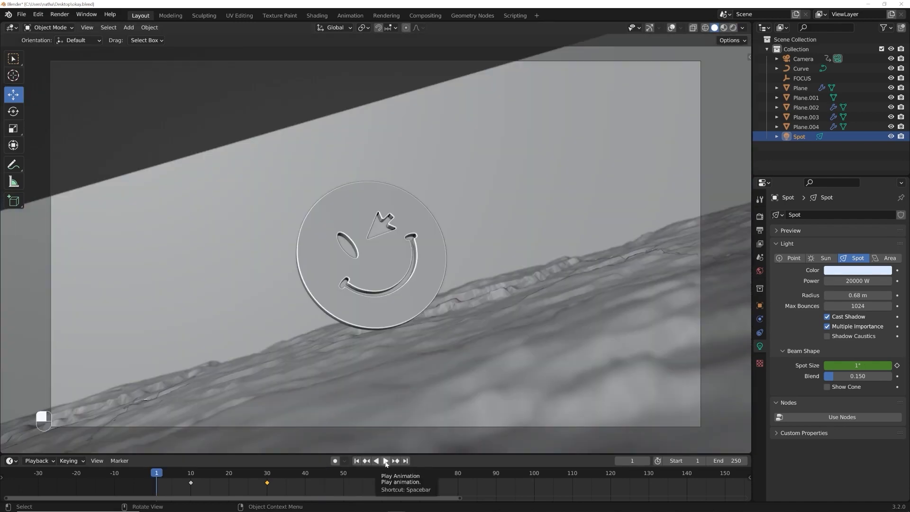
{"action": "left_click", "coordinate": [386, 461]}
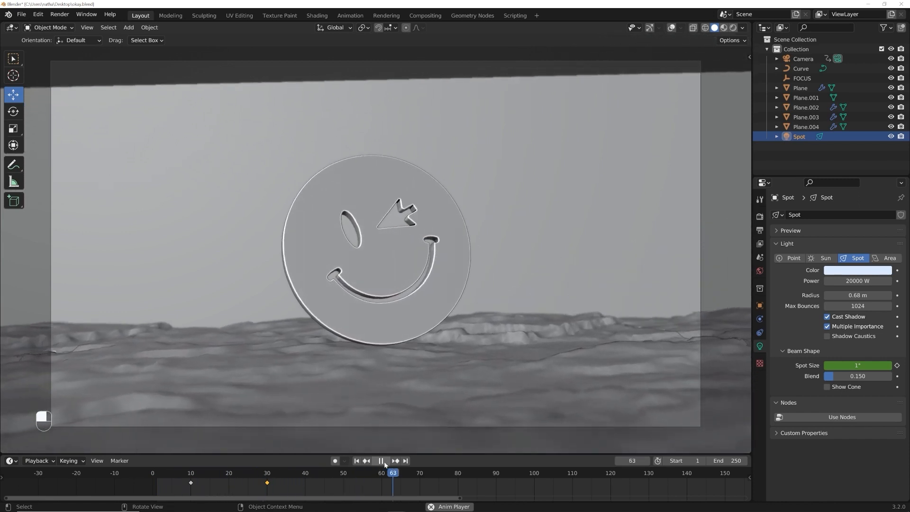
{"action": "key", "text": "space"}
{"action": "left_click_drag", "start_coordinate": [459, 498], "coordinate": [747, 498]}
{"action": "key", "text": "space"}
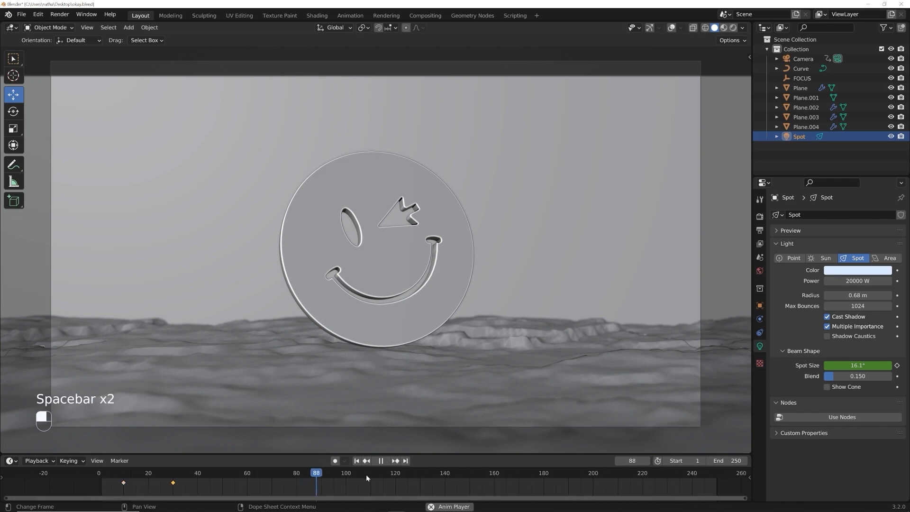
{"action": "key", "text": "space"}
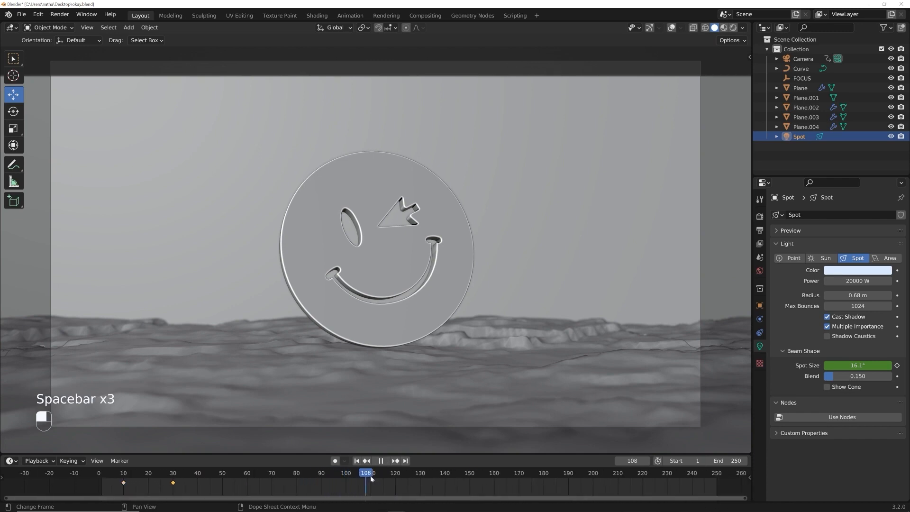
Step: Go to frame 110 and set the scene's end frame to 110
{"action": "left_click_drag", "start_coordinate": [372, 477], "coordinate": [371, 477]}
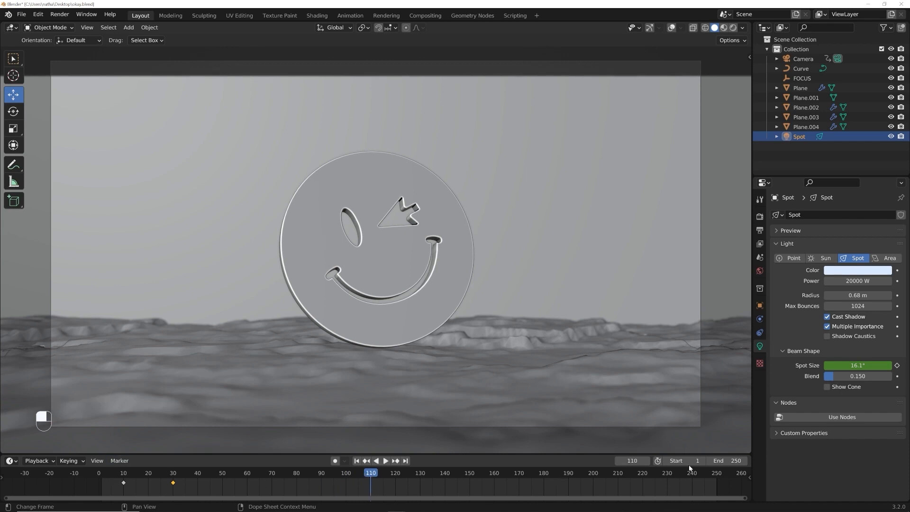
{"action": "left_click", "coordinate": [725, 461]}
{"action": "type", "text": "11"}
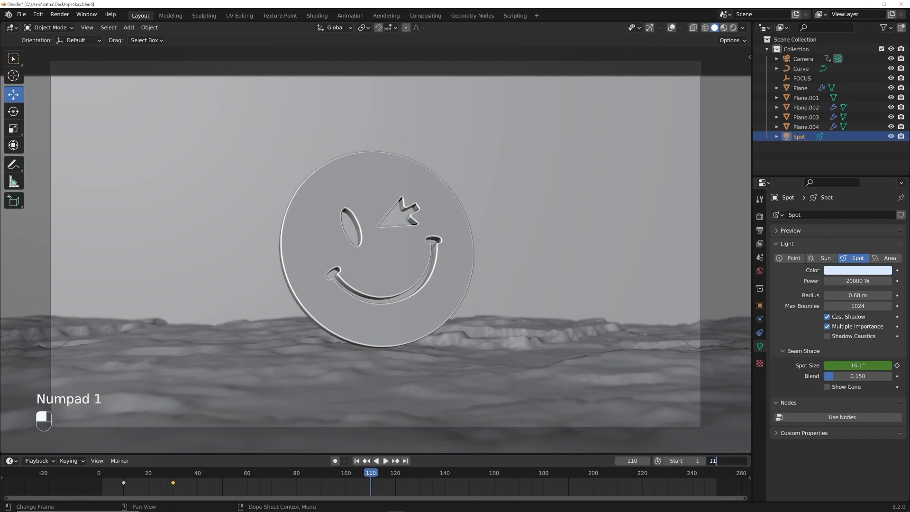
{"action": "type", "text": "0"}
{"action": "key", "text": "Return"}
{"action": "middle_click_drag", "start_coordinate": [228, 485], "coordinate": [368, 482]}
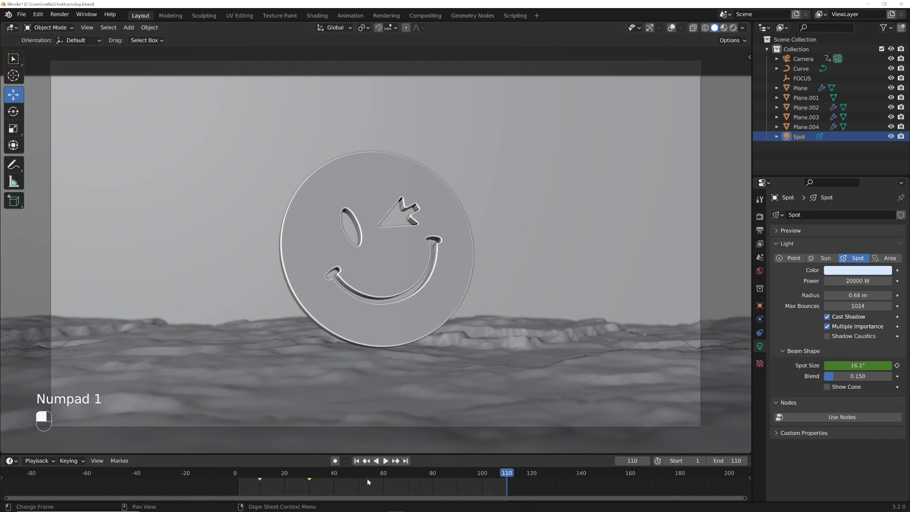
Step: Return to frame 1 and turn the viewport overlays and gizmos back on
{"action": "left_click", "coordinate": [358, 464]}
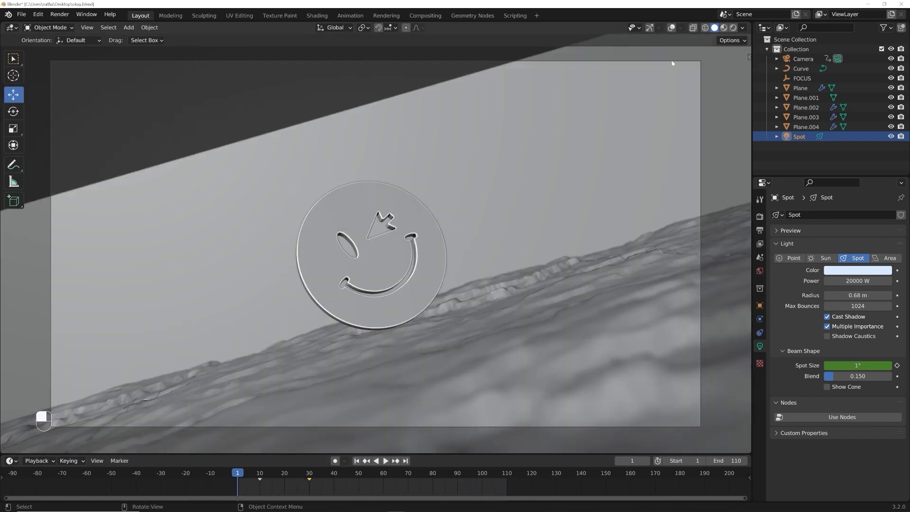
{"action": "left_click", "coordinate": [672, 29]}
{"action": "left_click", "coordinate": [649, 28]}
{"action": "scroll", "coordinate": [396, 246], "scroll_direction": "up", "scroll_amount": 3}
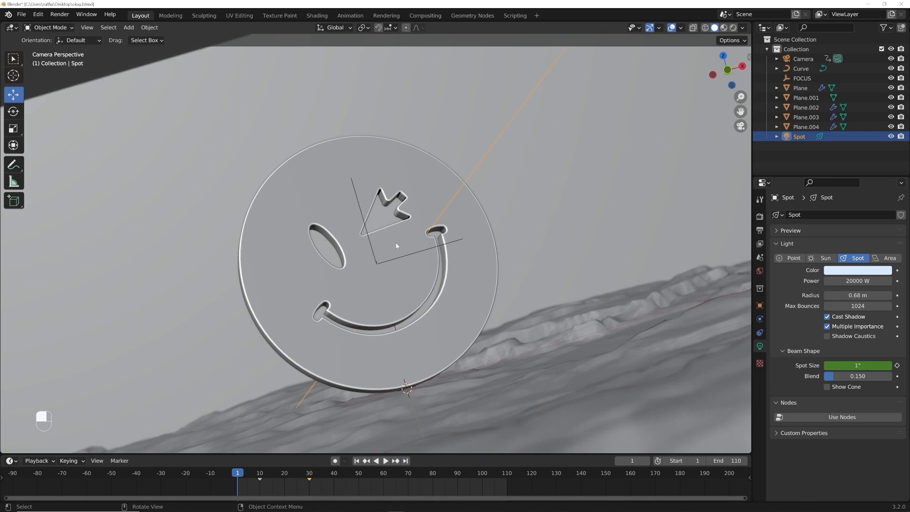
Step: Select the smiley logo and keyframe its X, Y and Z rotation at frame 30
{"action": "left_click", "coordinate": [396, 245]}
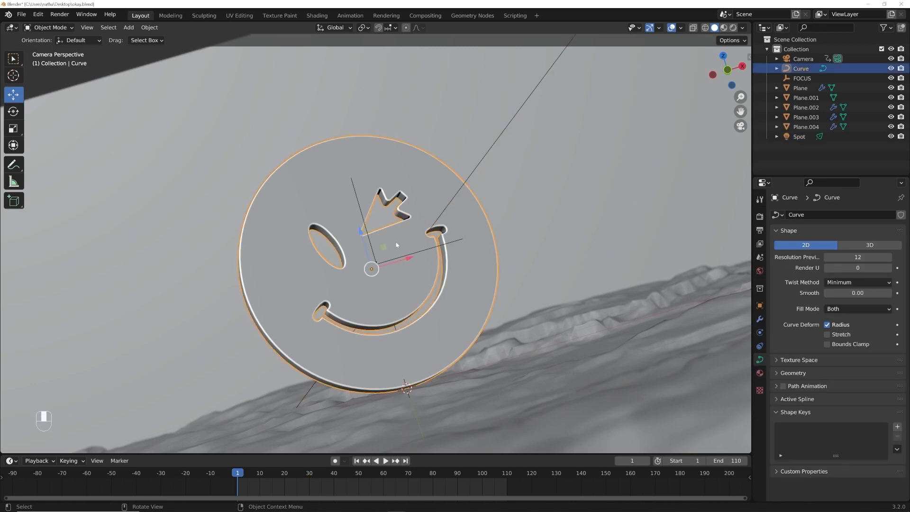
{"action": "left_click", "coordinate": [760, 305]}
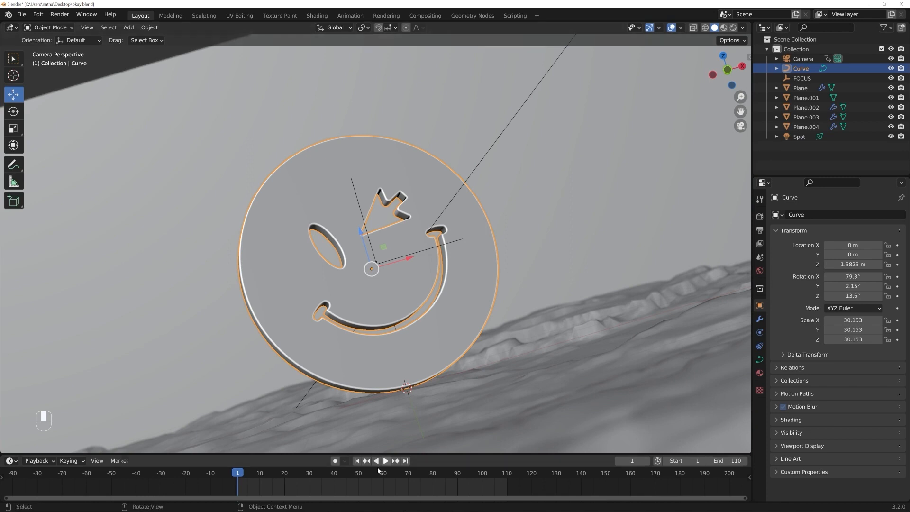
{"action": "key", "text": "space"}
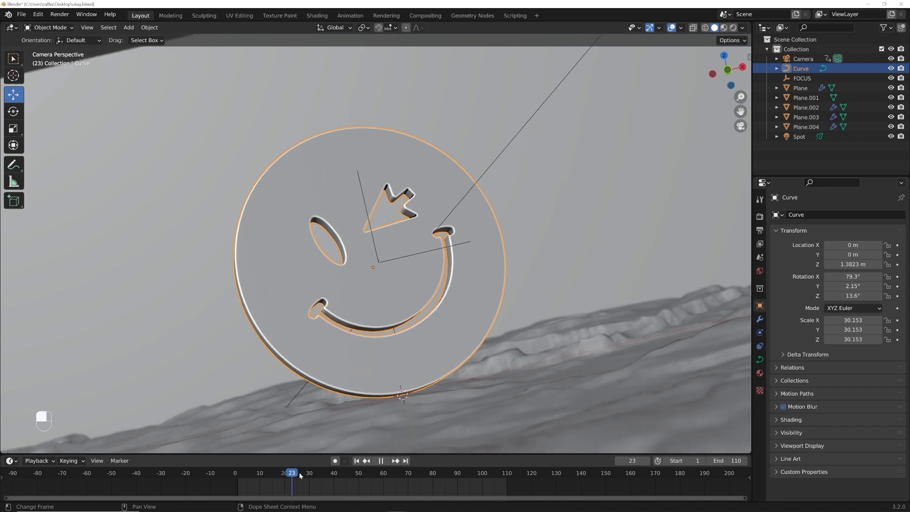
{"action": "key", "text": "space"}
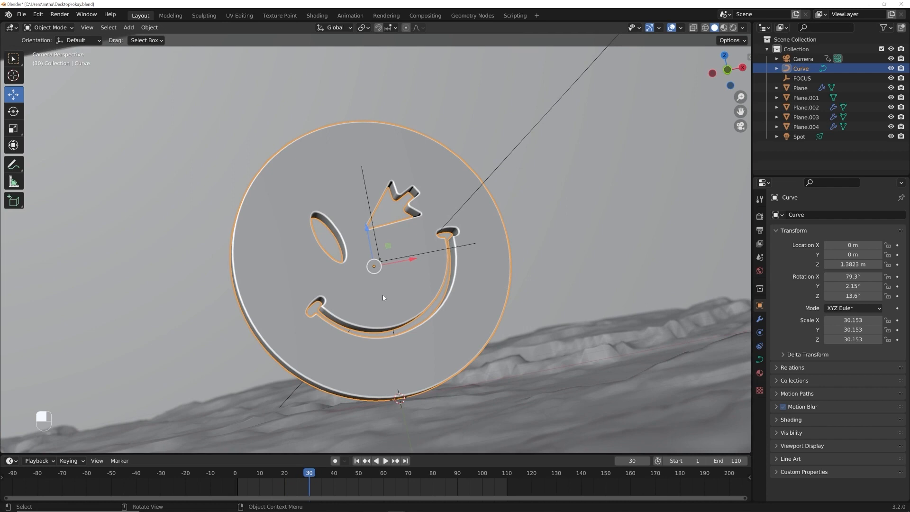
{"action": "left_click", "coordinate": [897, 277]}
{"action": "left_click", "coordinate": [897, 286]}
{"action": "left_click", "coordinate": [897, 295]}
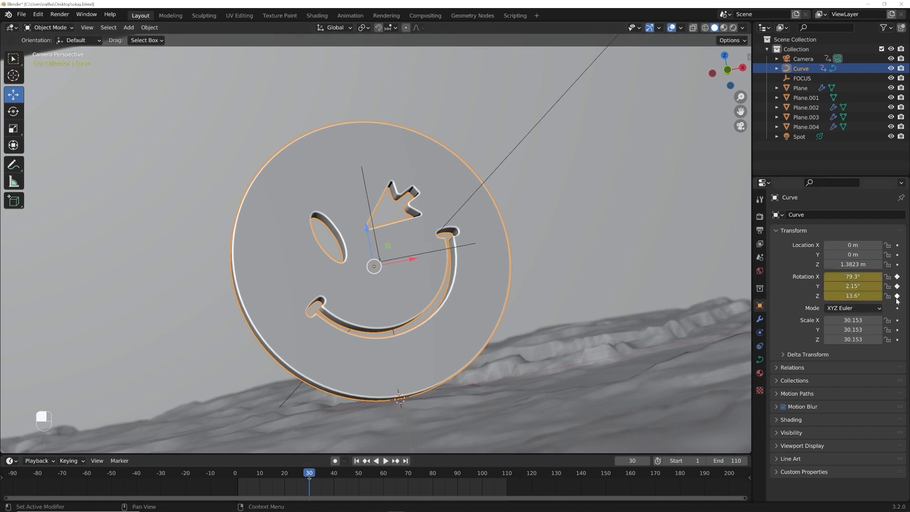
Step: At frame 1, trackball-rotate the logo to about 67.2°, 7.99°, 51.9° and keyframe that rotation
{"action": "left_click", "coordinate": [357, 461]}
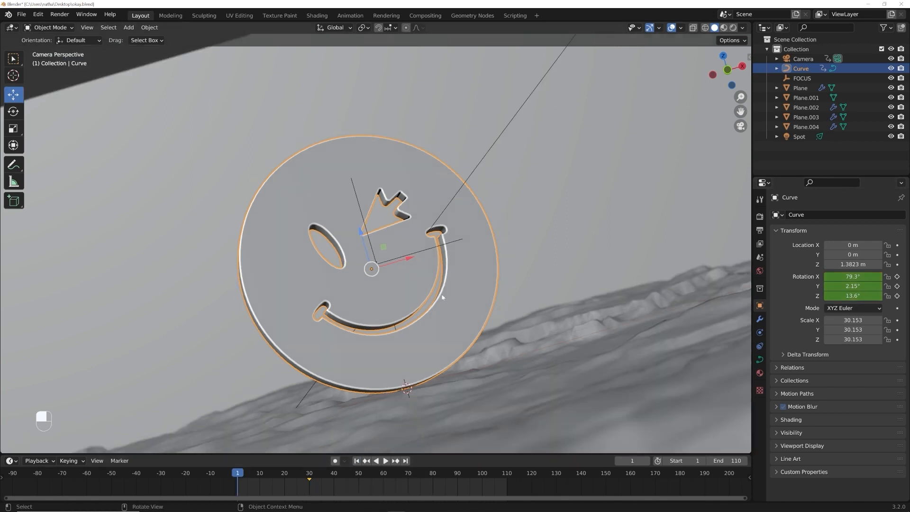
{"action": "key", "text": "r"}
{"action": "key", "text": "r"}
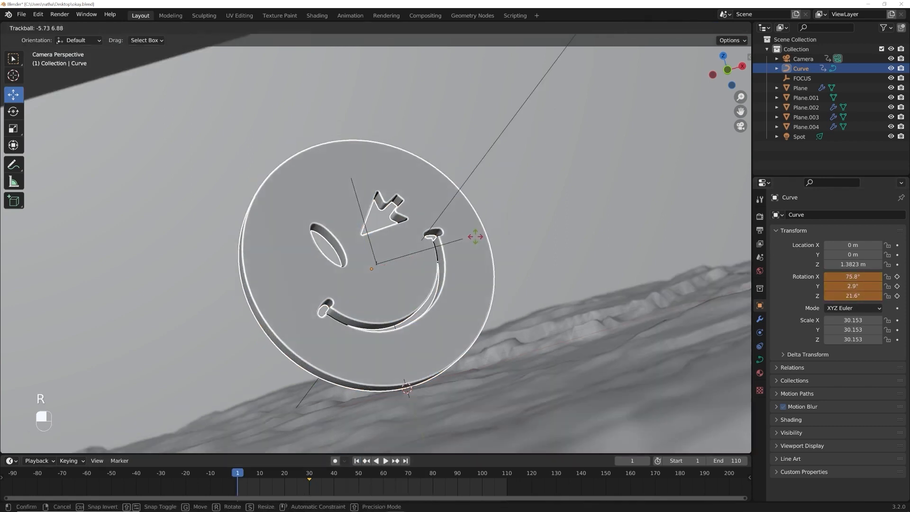
{"action": "left_click", "coordinate": [486, 229]}
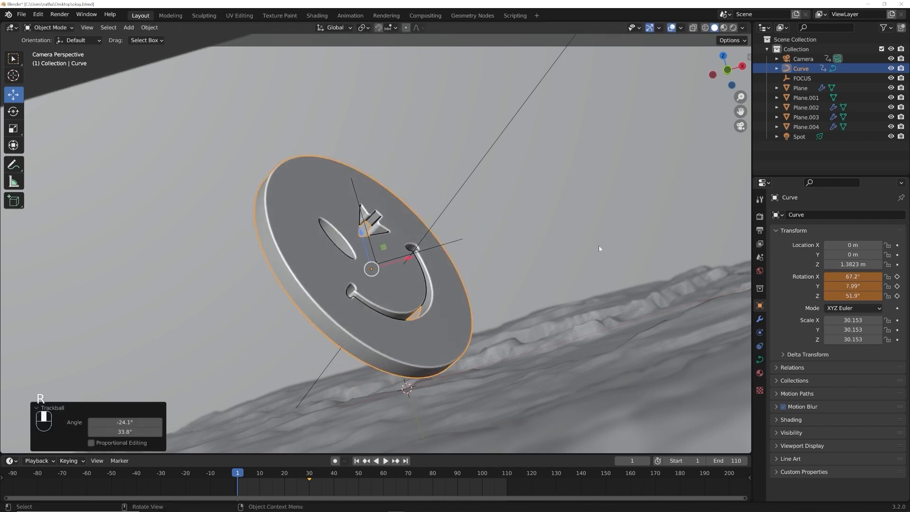
{"action": "left_click", "coordinate": [896, 277]}
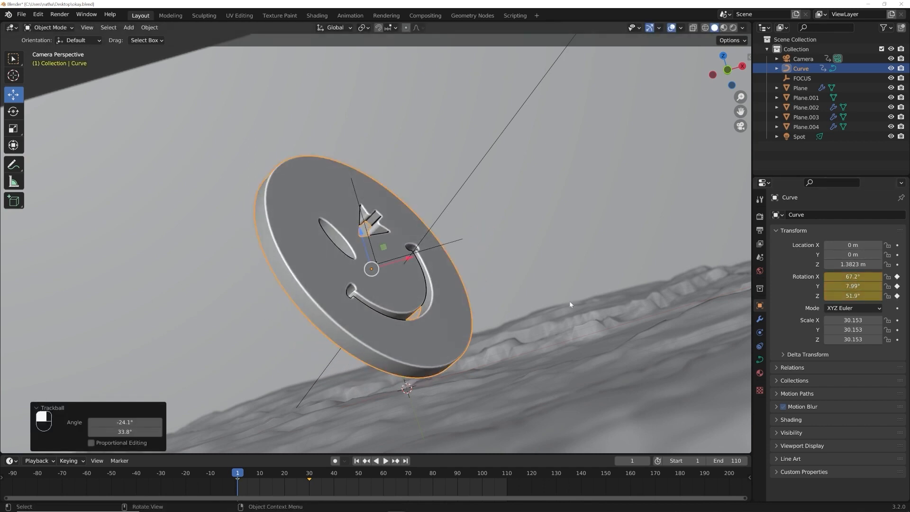
Step: Play the logo's turn together with the camera move twice, restarting from frame 1
{"action": "key", "text": "space"}
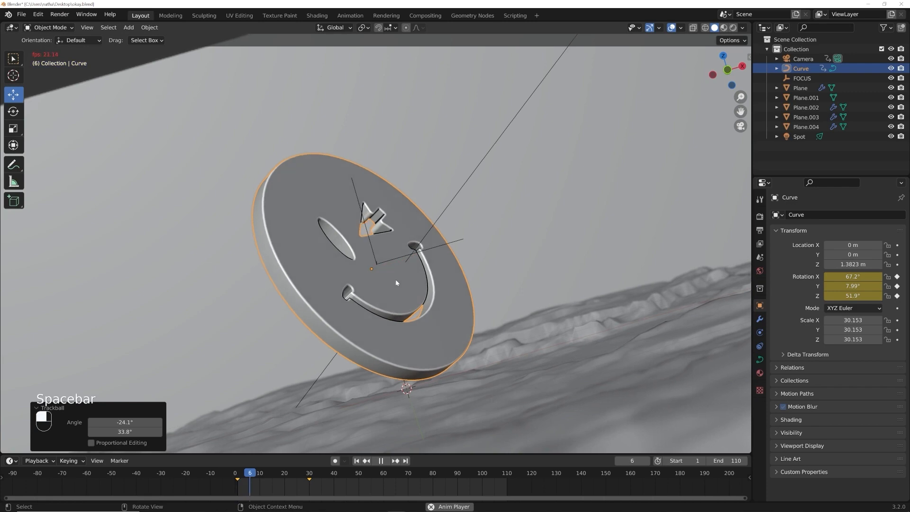
{"action": "key", "text": "space"}
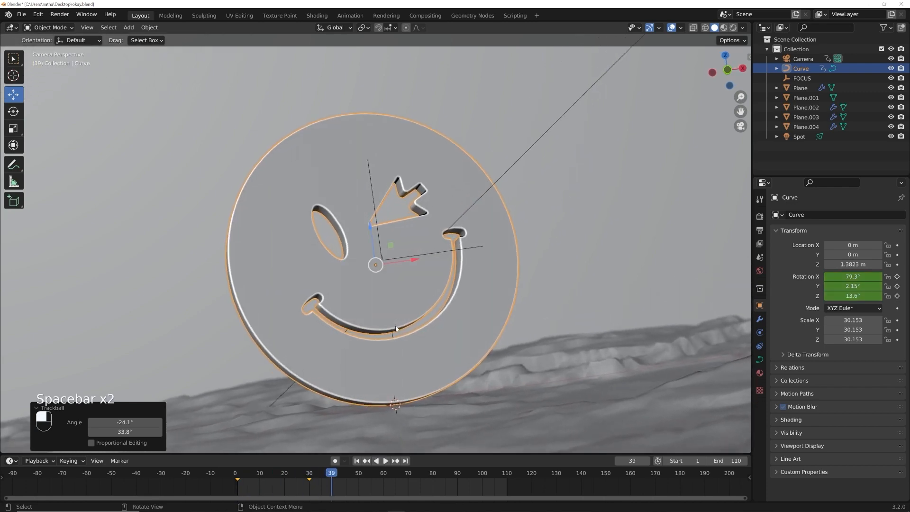
{"action": "left_click", "coordinate": [356, 461]}
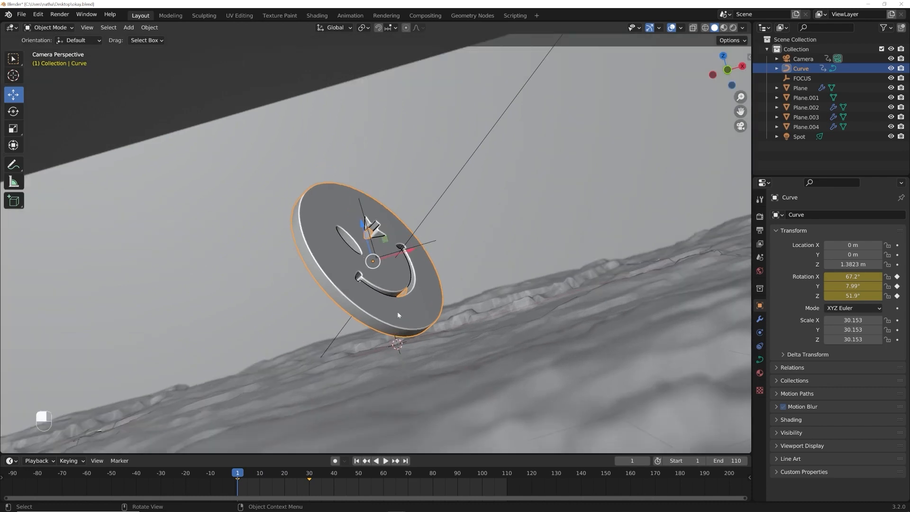
{"action": "key", "text": "space"}
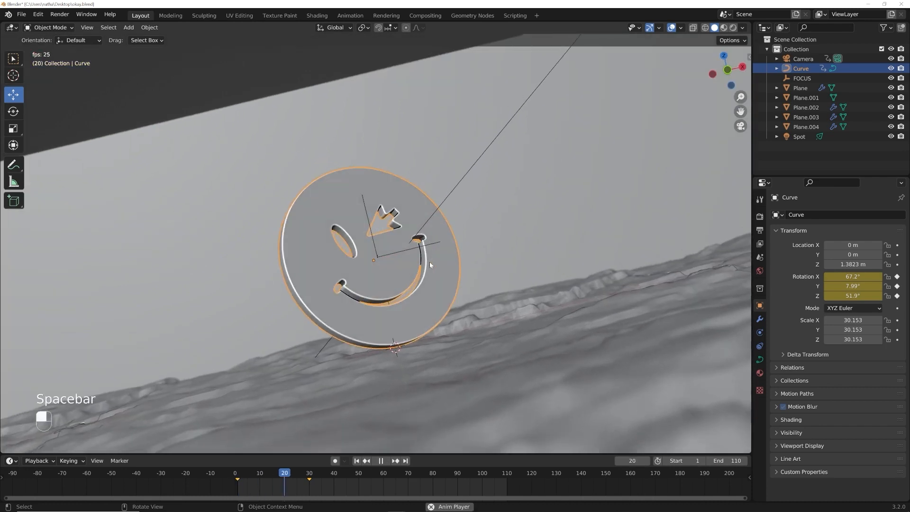
{"action": "key", "text": "space"}
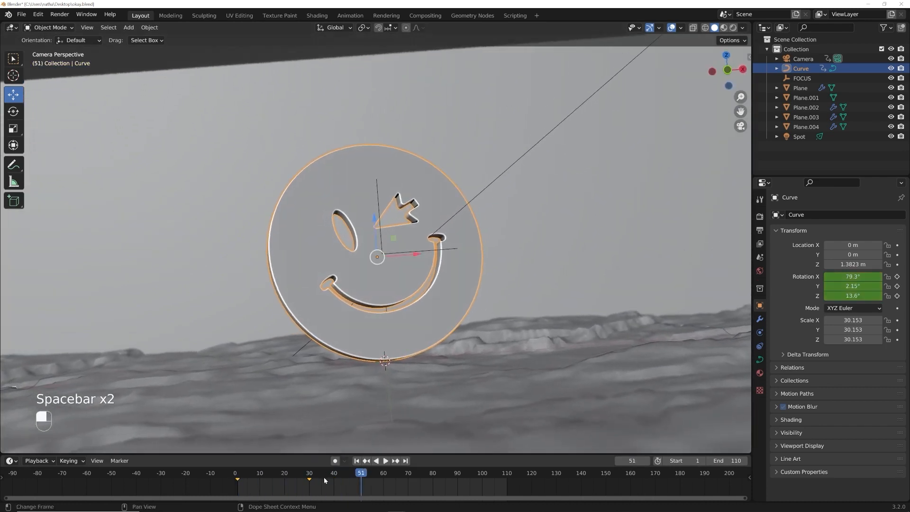
Step: Move the logo's second rotation keyframe to frame 35 and replay the turn from frame 1
{"action": "left_click_drag", "start_coordinate": [310, 480], "coordinate": [321, 480]}
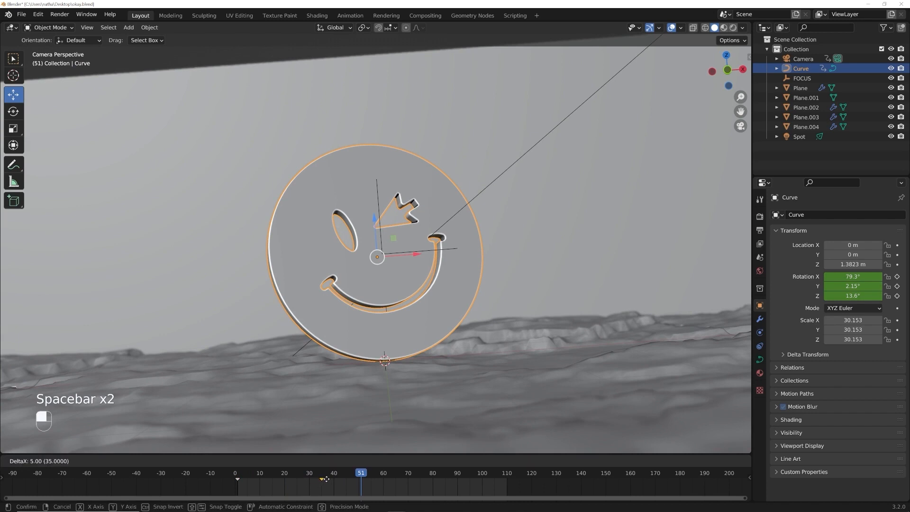
{"action": "left_click", "coordinate": [357, 462]}
{"action": "key", "text": "space"}
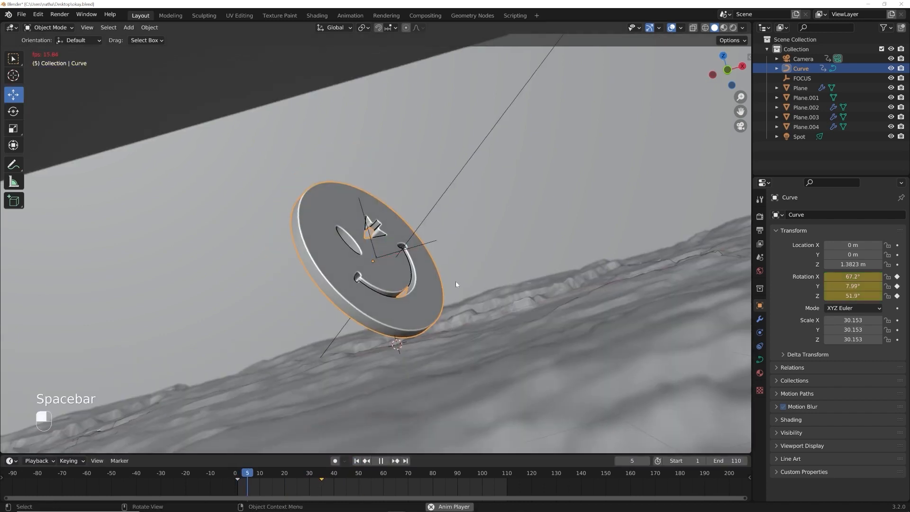
{"action": "key", "text": "space"}
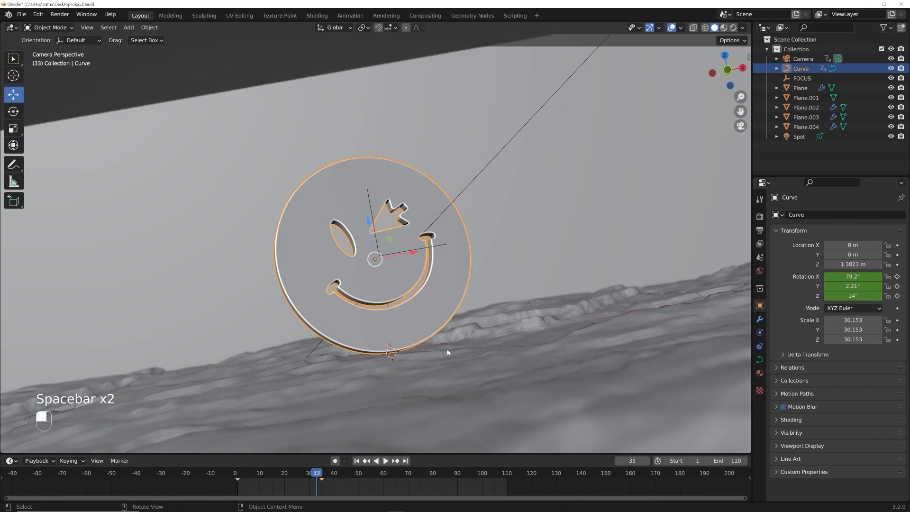
Step: Turn off depth of field in the viewport shading and preview the animation from frame 1
{"action": "left_click", "coordinate": [742, 28]}
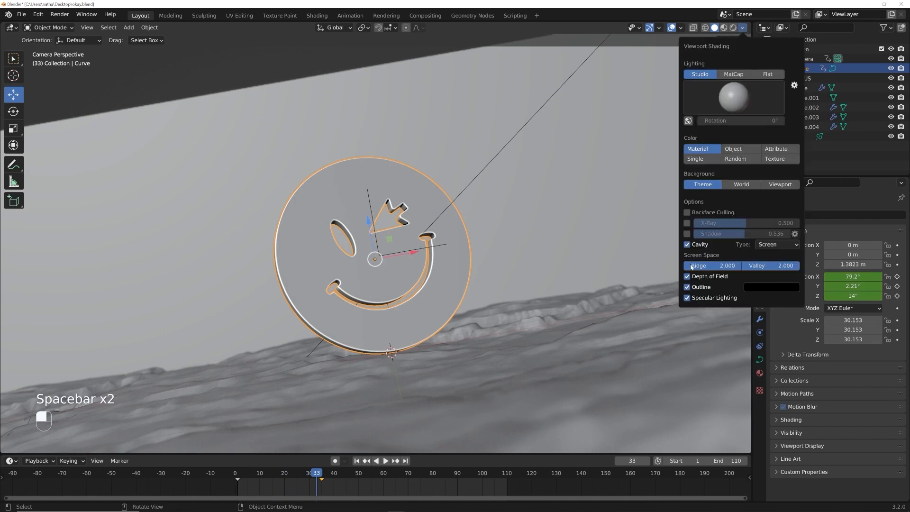
{"action": "left_click", "coordinate": [357, 460]}
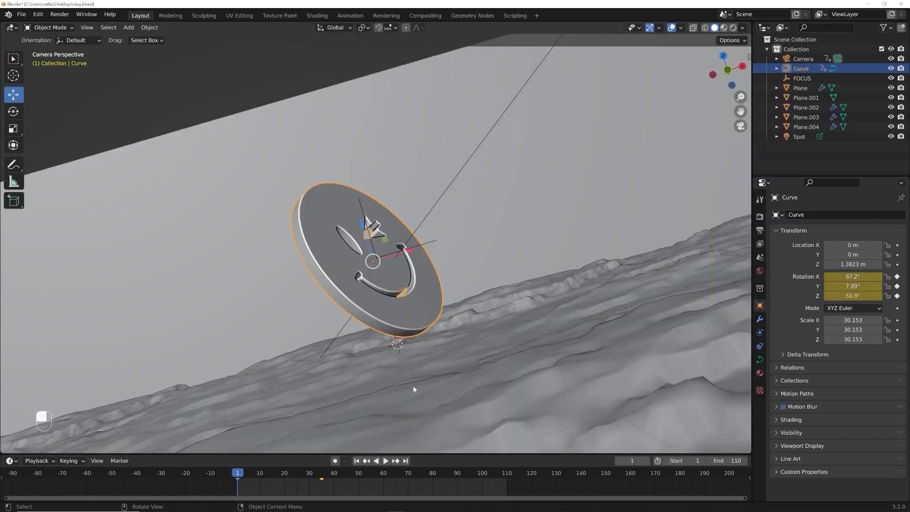
{"action": "key", "text": "space"}
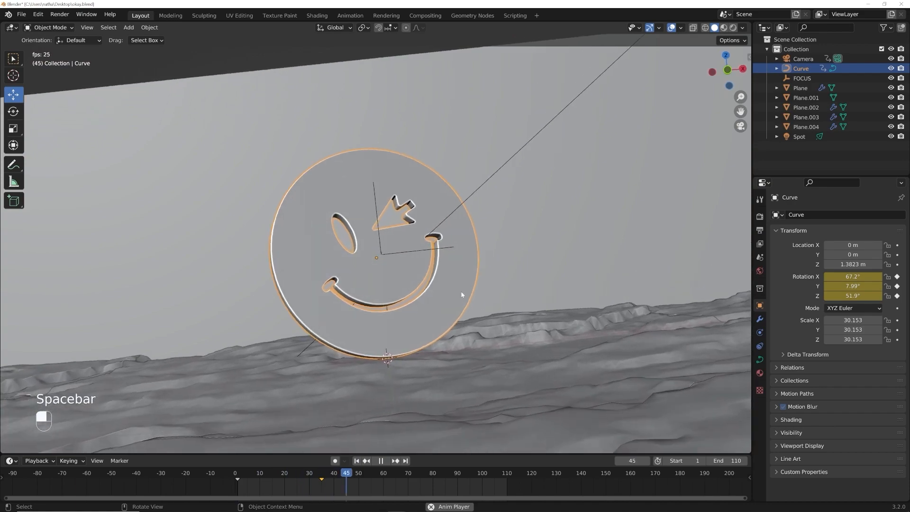
{"action": "key", "text": "space"}
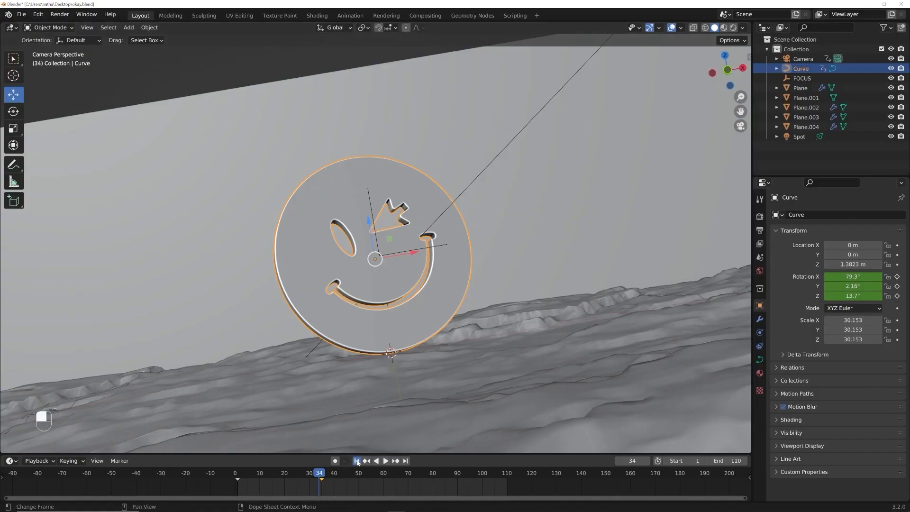
Step: Replay the animation from frame 1 and scrub through the rest of the timeline, ending at frame 53
{"action": "left_click", "coordinate": [357, 460]}
{"action": "key", "text": "space"}
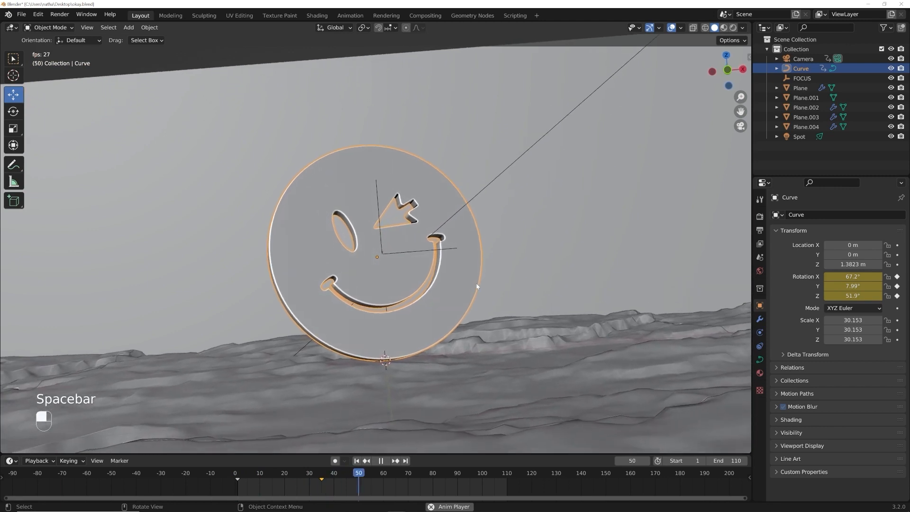
{"action": "key", "text": "space"}
{"action": "left_click_drag", "start_coordinate": [391, 476], "coordinate": [491, 477]}
{"action": "left_click_drag", "start_coordinate": [393, 476], "coordinate": [365, 474]}
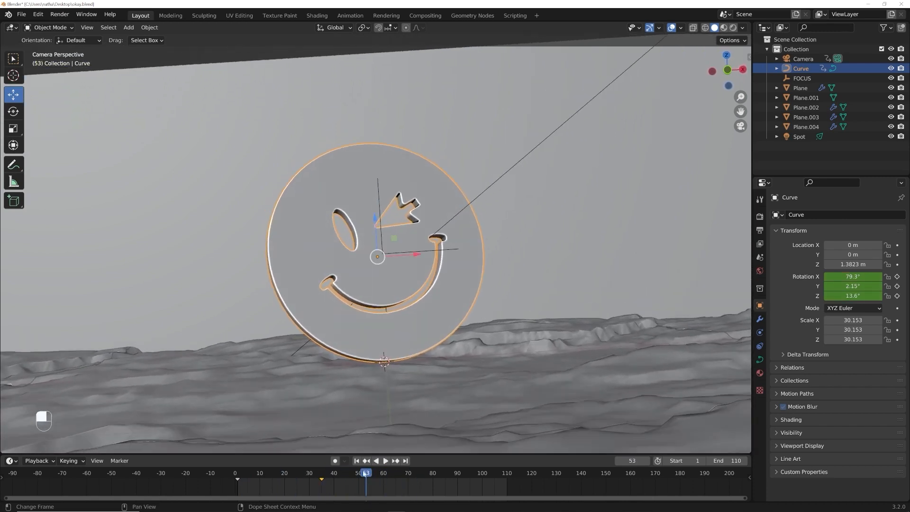
Step: Return to frame 1 and review the Cycles render sampling and light bounce settings
{"action": "left_click", "coordinate": [60, 14]}
{"action": "left_click", "coordinate": [71, 25]}
{"action": "key", "text": "shift+Left"}
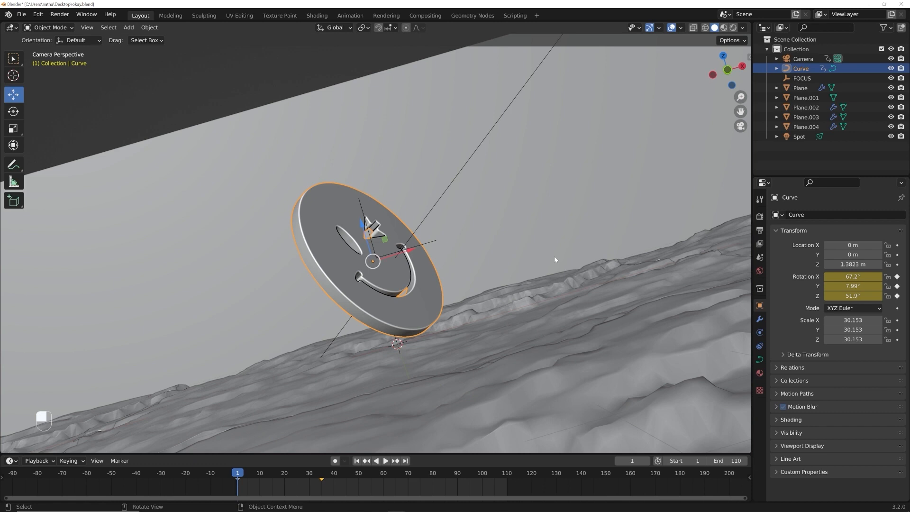
{"action": "left_click", "coordinate": [759, 216]}
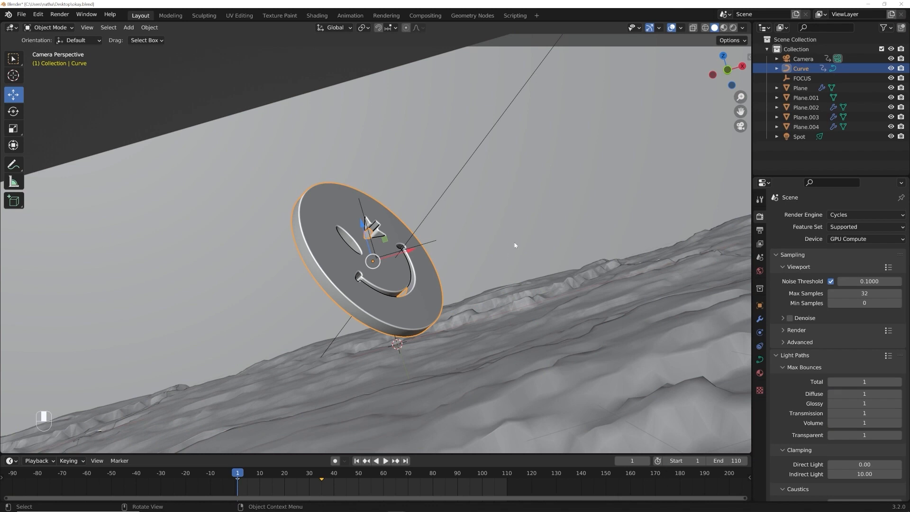
{"action": "scroll", "coordinate": [869, 371], "scroll_direction": "down", "scroll_amount": 3}
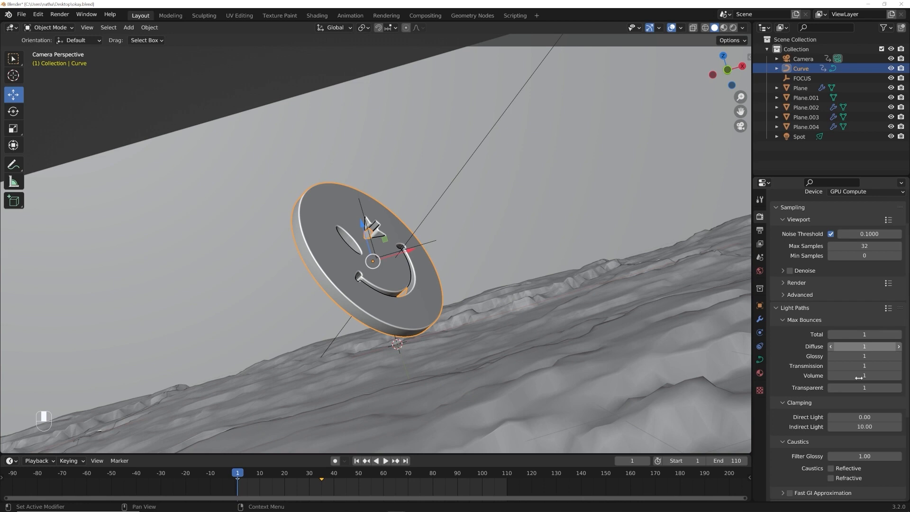
{"action": "scroll", "coordinate": [863, 363], "scroll_direction": "up", "scroll_amount": 2}
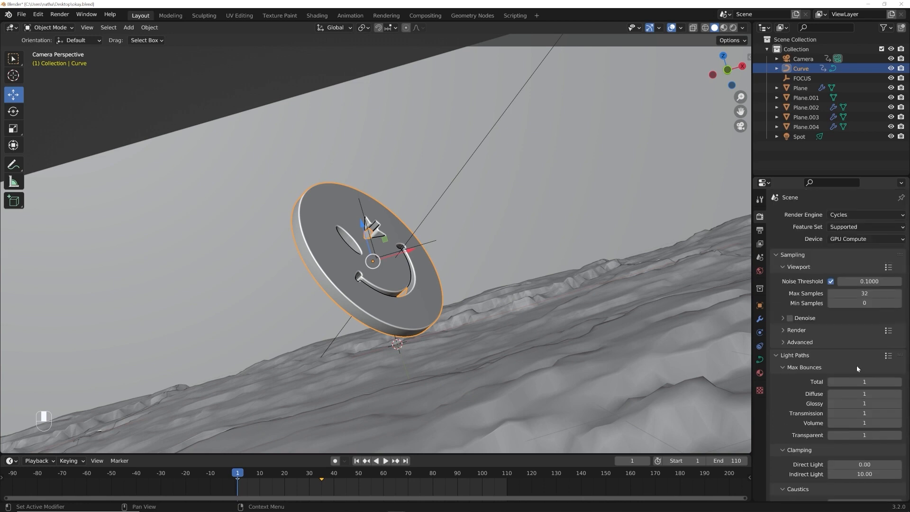
{"action": "left_click", "coordinate": [796, 331]}
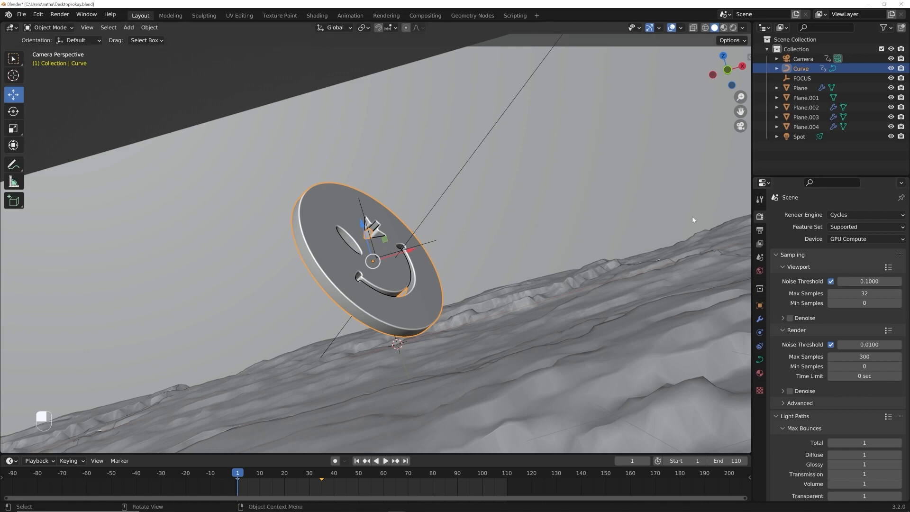
Step: Browse to the Desktop for the render output path and create a folder named "HE animation" there
{"action": "left_click", "coordinate": [761, 231]}
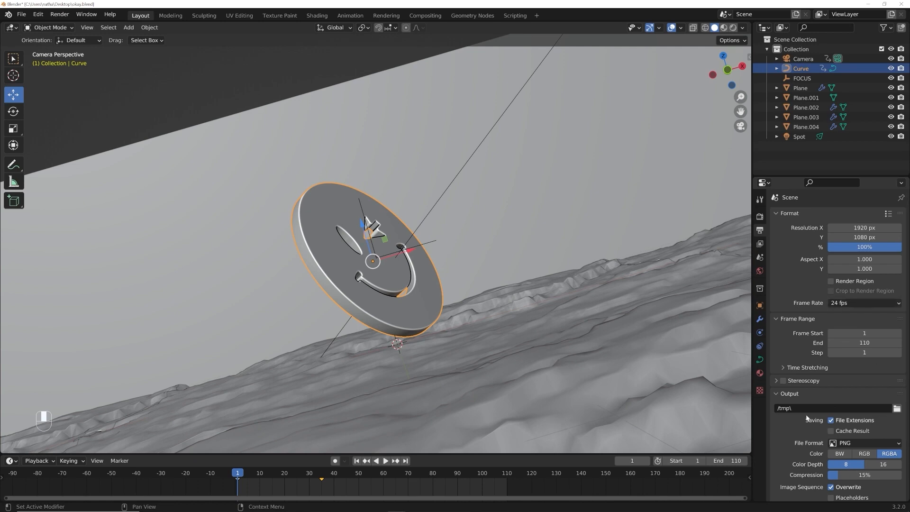
{"action": "left_click", "coordinate": [896, 408]}
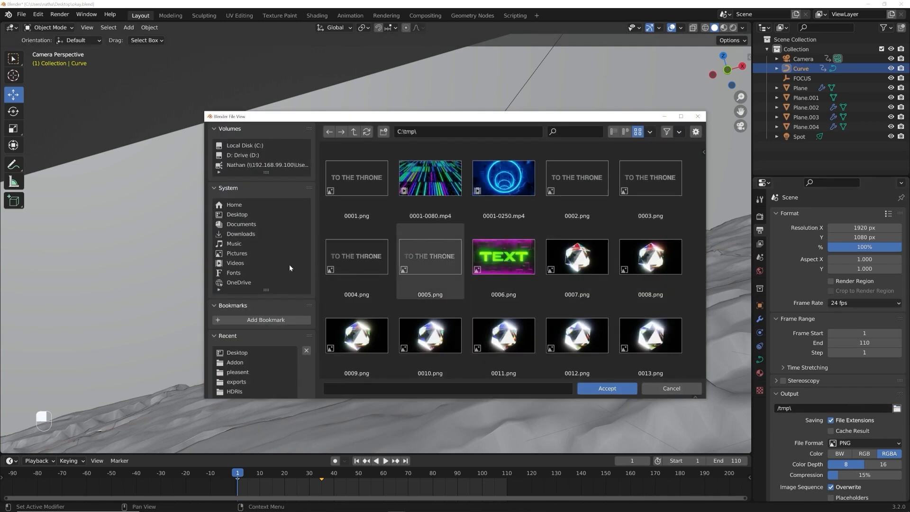
{"action": "left_click", "coordinate": [231, 213]}
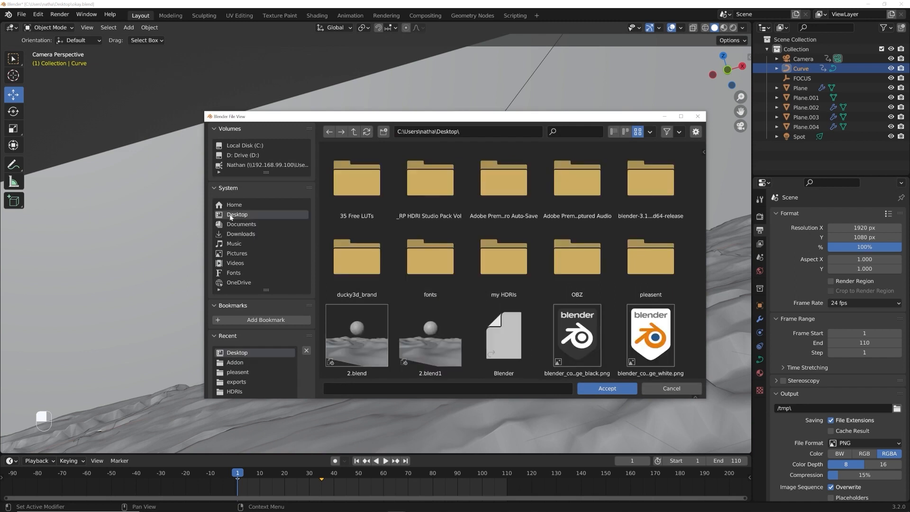
{"action": "left_click", "coordinate": [383, 132]}
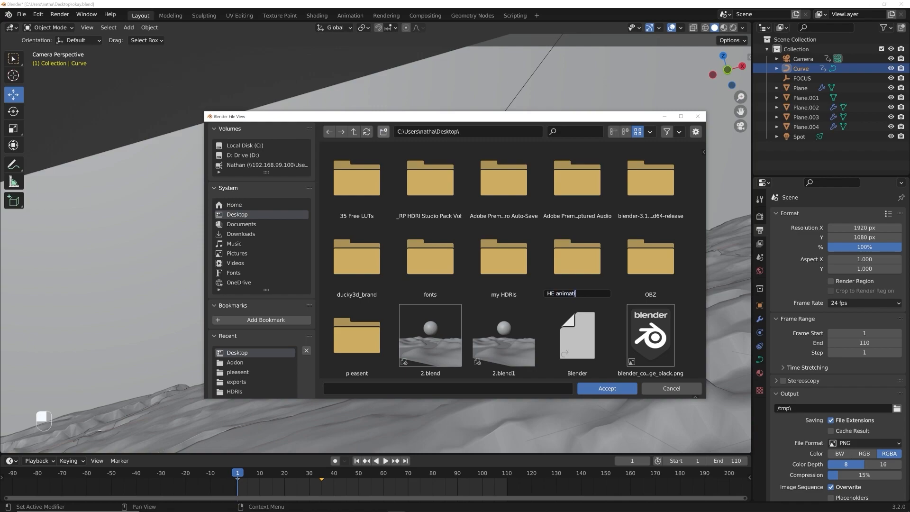
{"action": "type", "text": "HE animati"}
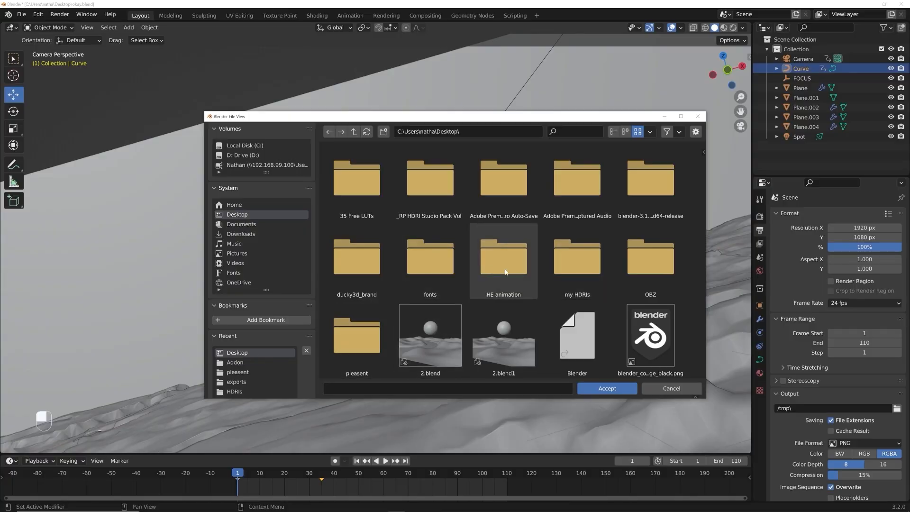
Step: Set the render output path to the HE animation folder on the Desktop, keeping PNG as the file format
{"action": "double_click", "coordinate": [503, 258]}
{"action": "left_click", "coordinate": [607, 388]}
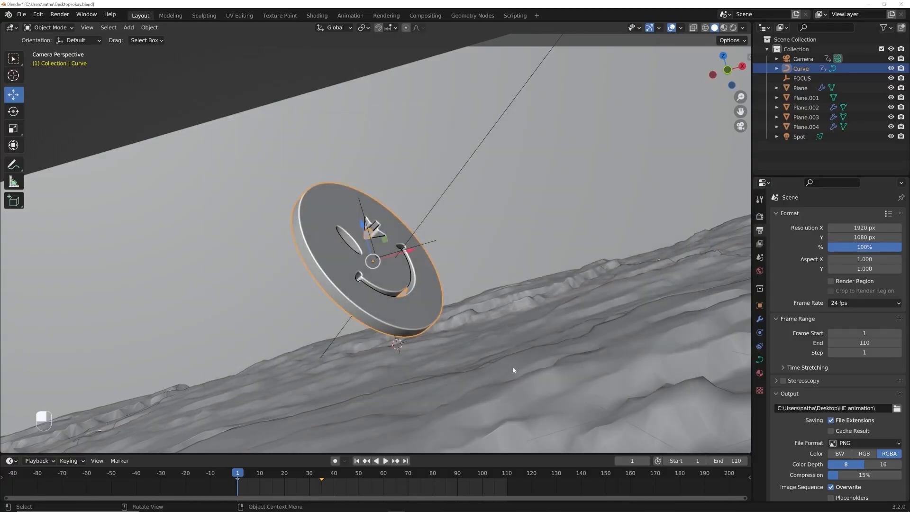
{"action": "scroll", "coordinate": [849, 392], "scroll_direction": "down", "scroll_amount": 3}
{"action": "left_click", "coordinate": [843, 401]}
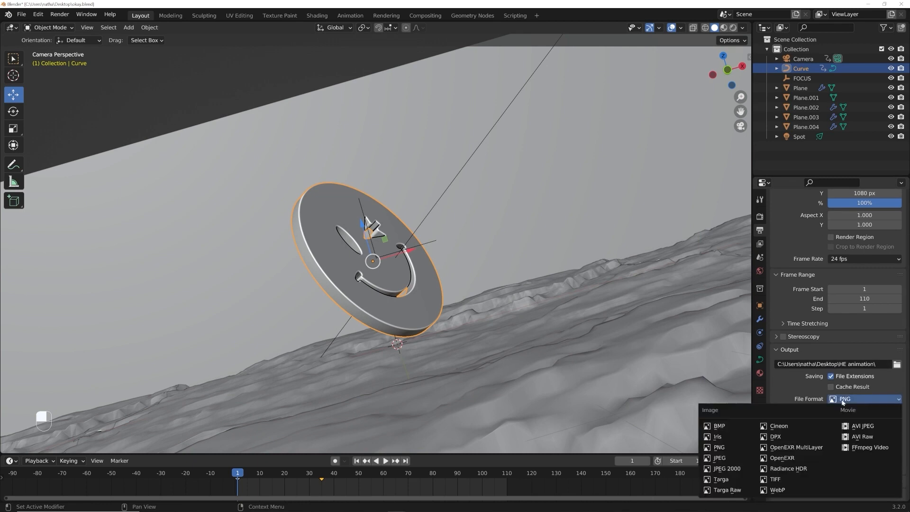
{"action": "left_click", "coordinate": [842, 402]}
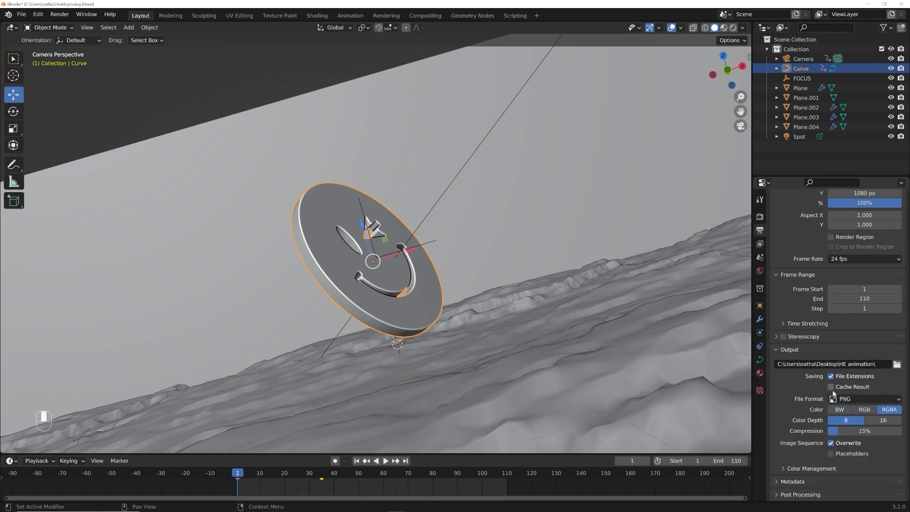
{"action": "left_click", "coordinate": [59, 20]}
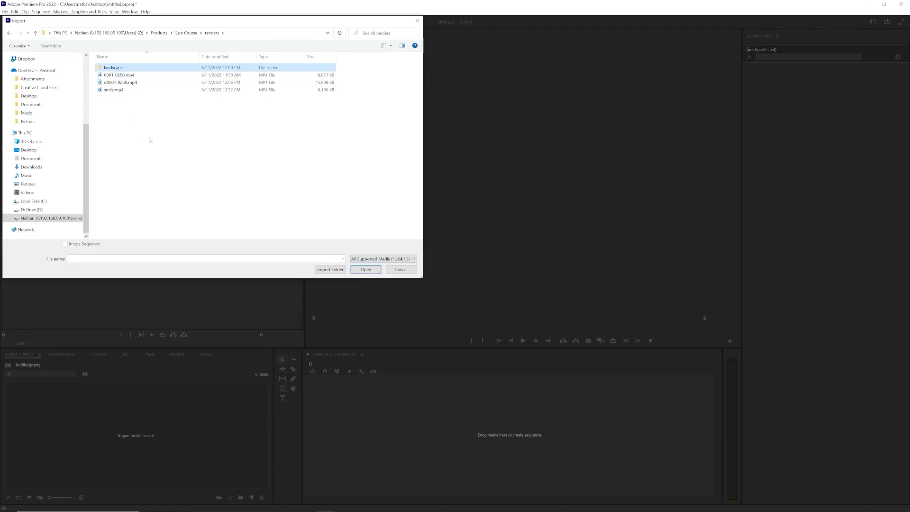
Step: In Premiere Pro, import the landscape folder's rendered PNGs as an image sequence starting from 0001.png
{"action": "key", "text": "Return"}
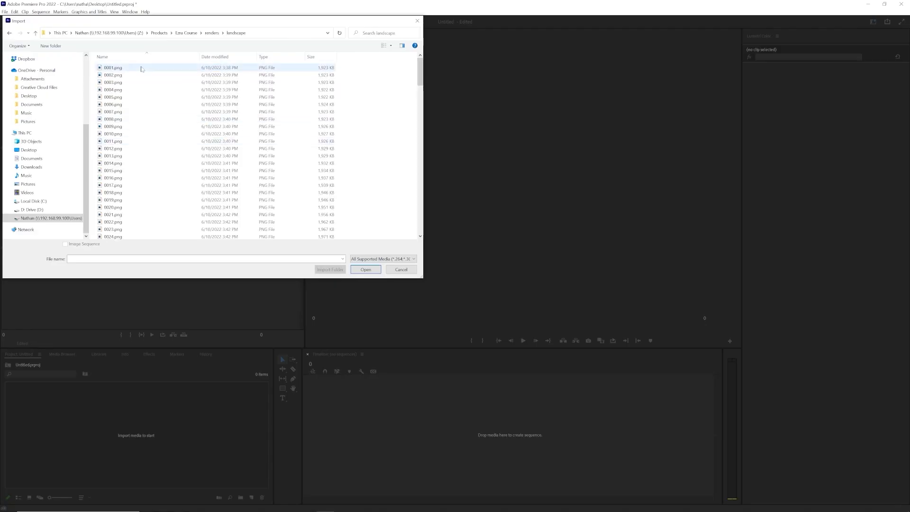
{"action": "left_click_drag", "start_coordinate": [420, 74], "coordinate": [425, 56]}
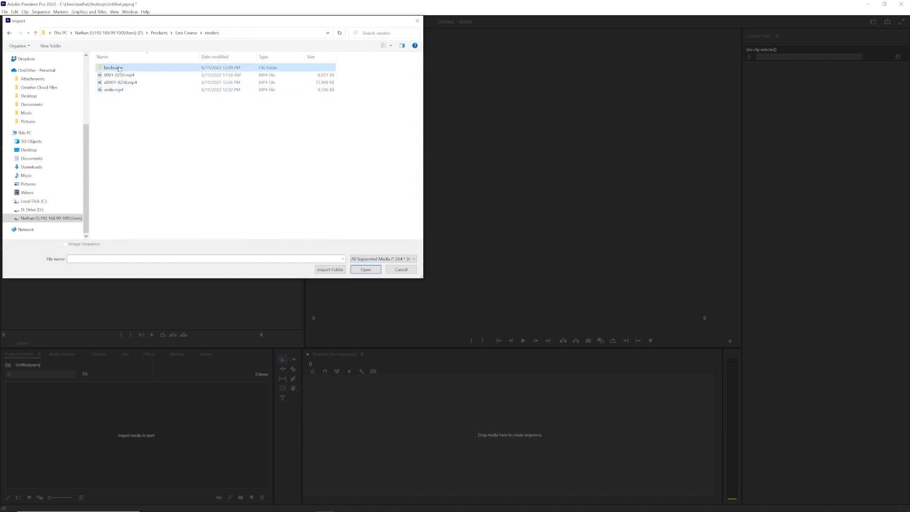
{"action": "double_click", "coordinate": [128, 70]}
{"action": "left_click", "coordinate": [114, 70]}
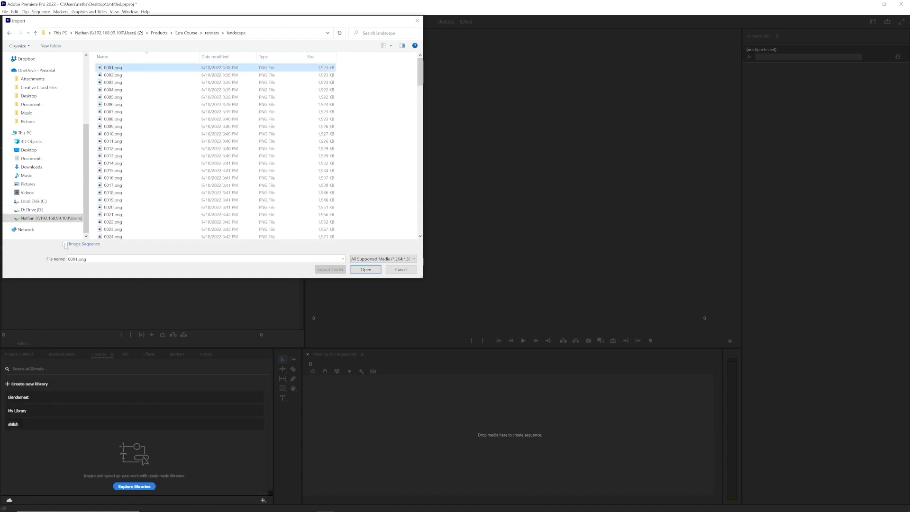
{"action": "left_click", "coordinate": [65, 245]}
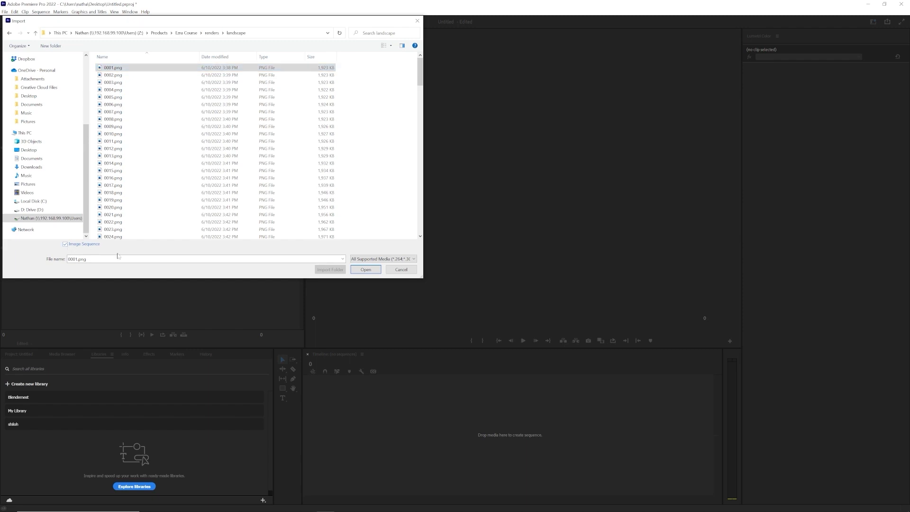
{"action": "left_click", "coordinate": [366, 270]}
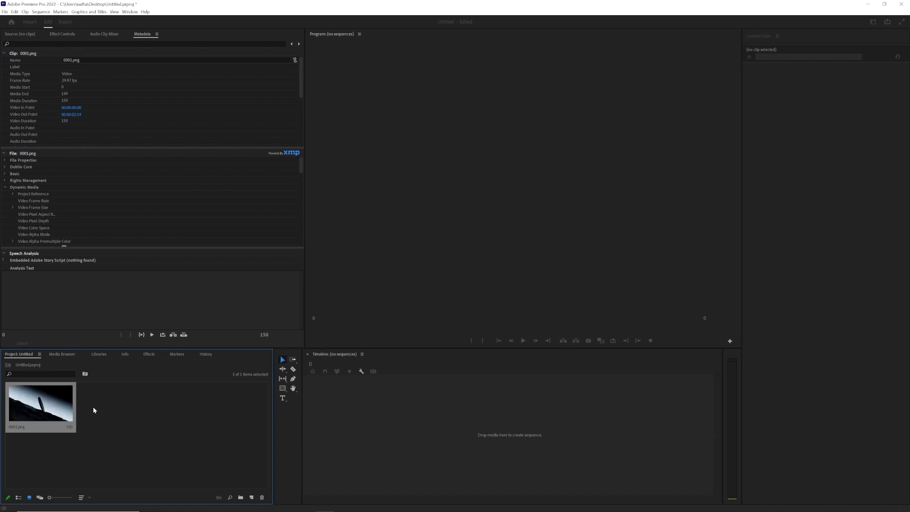
Step: Create a timeline sequence from the imported 0001.png clip and play the animation back from its start
{"action": "left_click_drag", "start_coordinate": [50, 413], "coordinate": [363, 431]}
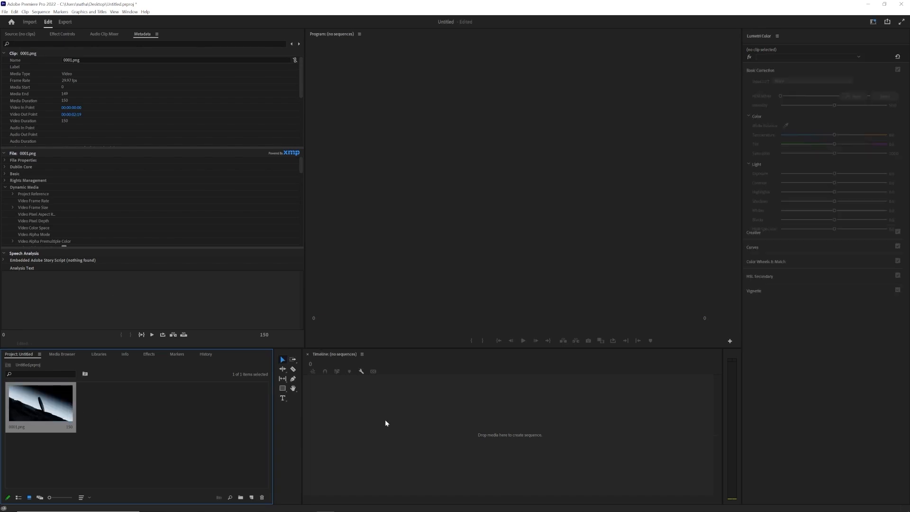
{"action": "left_click", "coordinate": [415, 370]}
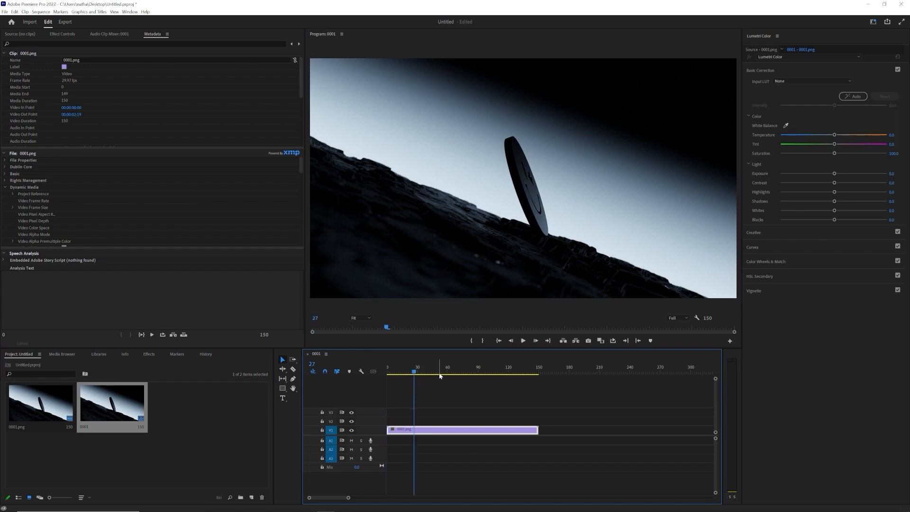
{"action": "left_click", "coordinate": [496, 372]}
{"action": "left_click", "coordinate": [523, 340]}
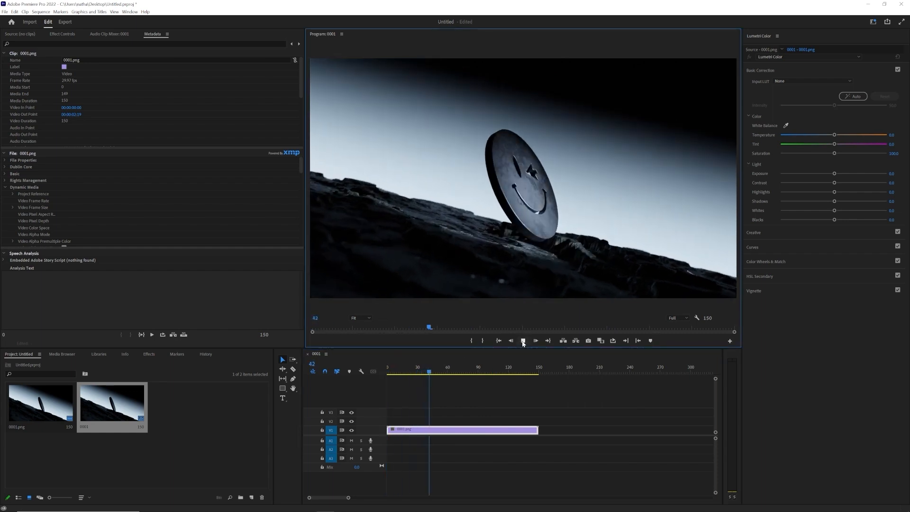
{"action": "left_click_drag", "start_coordinate": [447, 372], "coordinate": [358, 377]}
{"action": "key", "text": "space"}
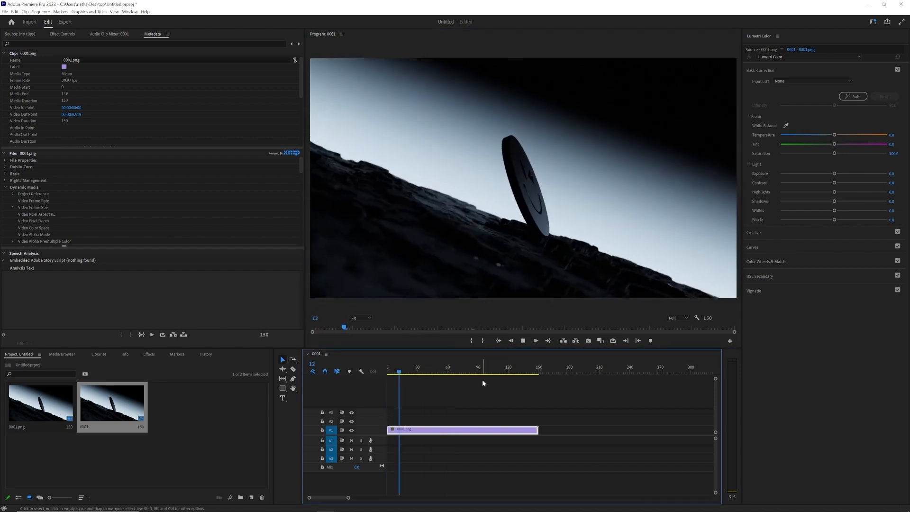
{"action": "key", "text": "space"}
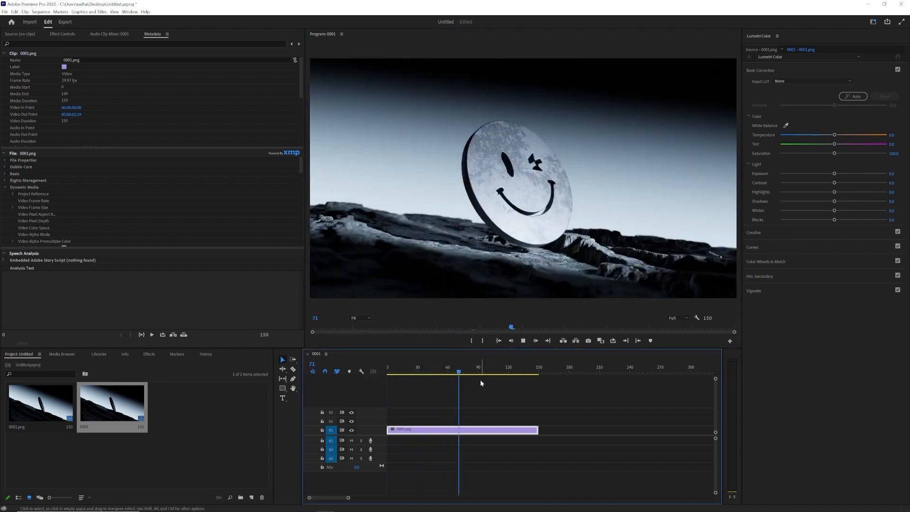
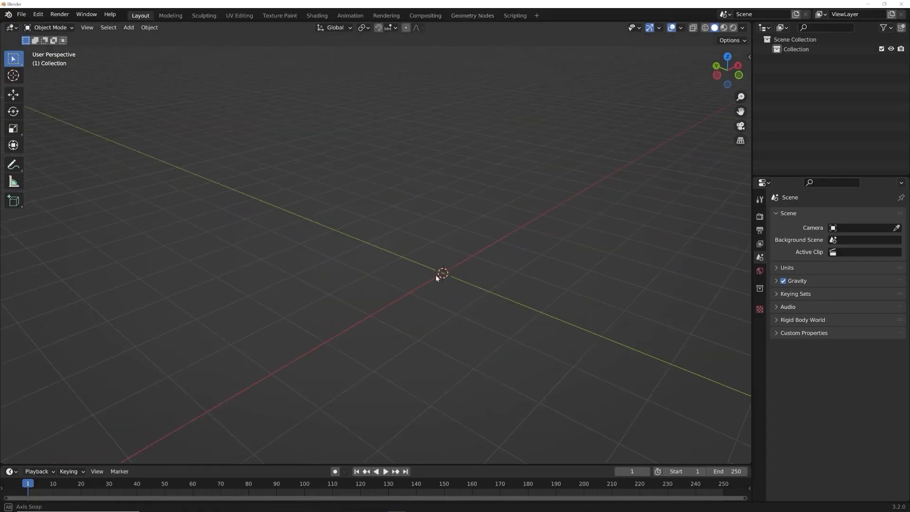
{"action": "middle_click_drag", "start_coordinate": [436, 276], "coordinate": [477, 274]}
{"action": "scroll", "coordinate": [492, 282], "scroll_direction": "down", "scroll_amount": 5}
{"action": "scroll", "coordinate": [493, 284], "scroll_direction": "up", "scroll_amount": 3}
{"action": "scroll", "coordinate": [509, 291], "scroll_direction": "down", "scroll_amount": 3}
{"action": "scroll", "coordinate": [482, 282], "scroll_direction": "up", "scroll_amount": 4}
{"action": "middle_click_drag", "start_coordinate": [493, 304], "coordinate": [394, 289], "text": "shift"}
{"action": "middle_click_drag", "start_coordinate": [268, 360], "coordinate": [340, 336]}
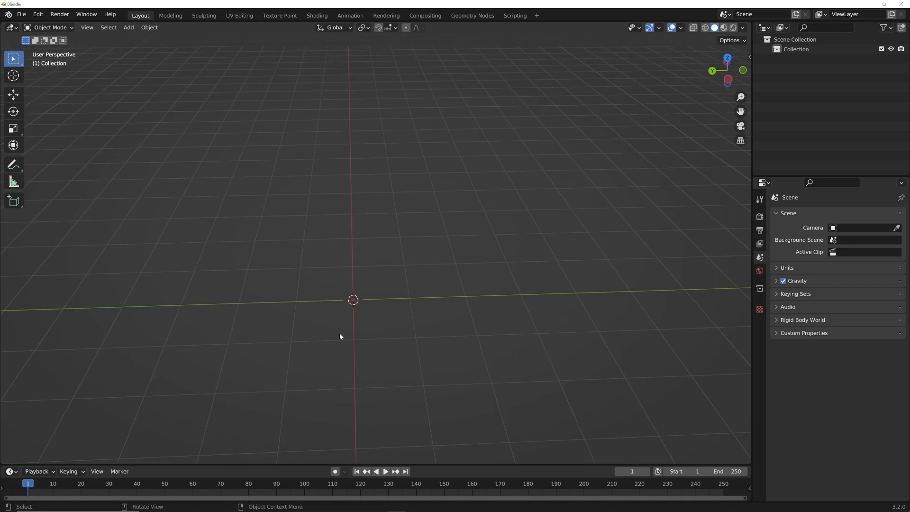
Step: In Blender, add a mesh plane at the origin of the empty scene and show its object transform properties
{"action": "key", "text": "shift+a"}
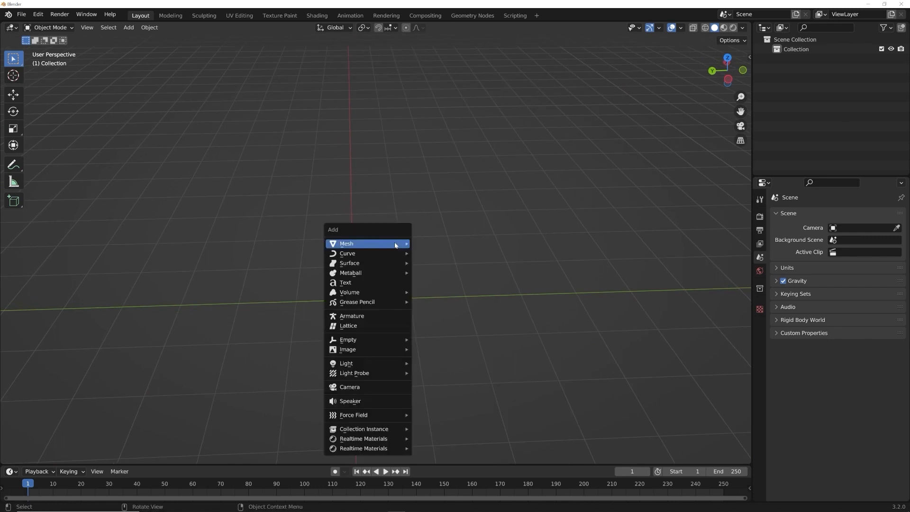
{"action": "mouse_move", "coordinate": [395, 245]}
{"action": "left_click", "coordinate": [434, 243]}
{"action": "key", "text": "n"}
{"action": "key", "text": "n"}
{"action": "middle_click_drag", "start_coordinate": [406, 323], "coordinate": [479, 299]}
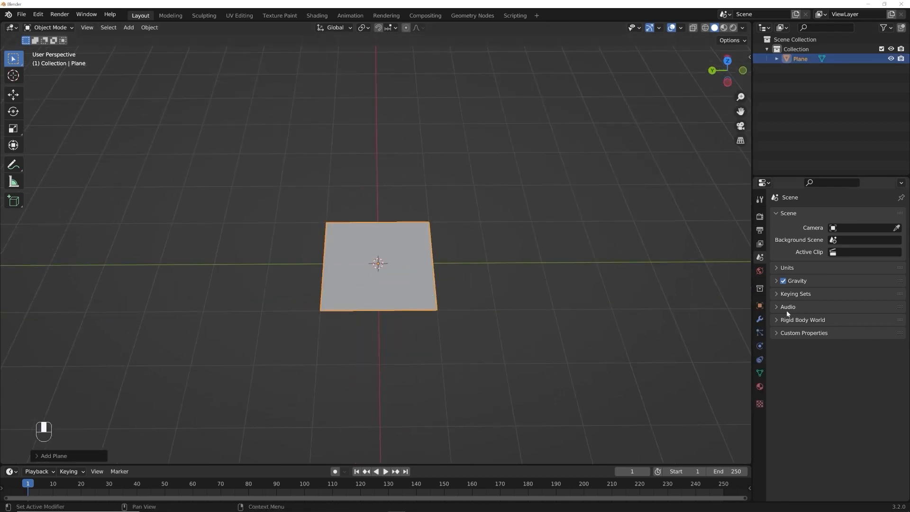
{"action": "left_click", "coordinate": [759, 305]}
{"action": "mouse_move", "coordinate": [853, 320]}
{"action": "left_mouse_down"}
{"action": "mouse_move", "coordinate": [838, 320]}
{"action": "mouse_move", "coordinate": [858, 320]}
{"action": "left_mouse_up"}
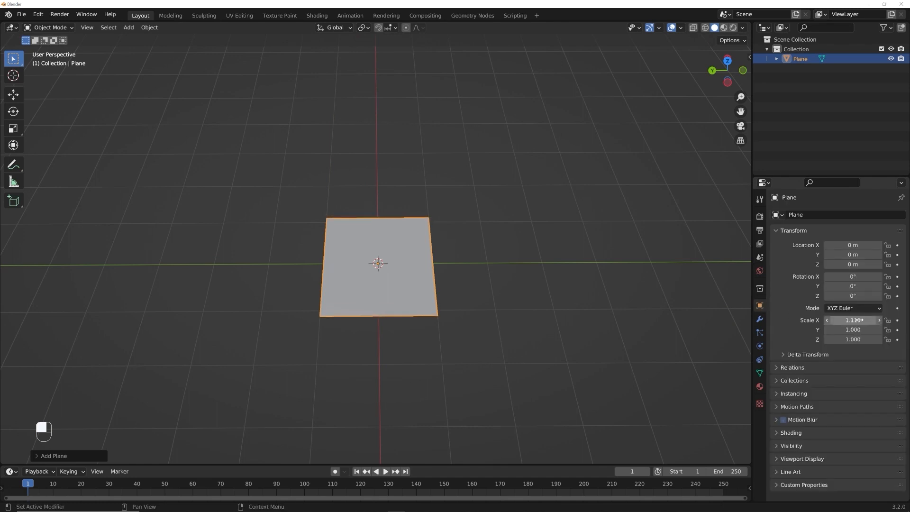
{"action": "left_click", "coordinate": [858, 320]}
{"action": "key", "text": "Return"}
{"action": "key", "text": "ctrl+z"}
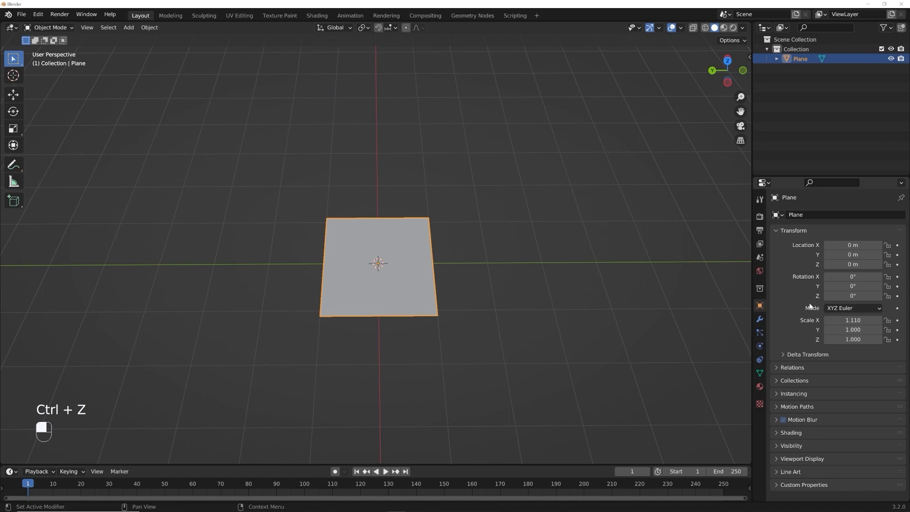
Step: Set the plane's scale to 16 on X and 9 on Y
{"action": "middle_click_drag", "start_coordinate": [453, 280], "coordinate": [465, 327]}
{"action": "left_click_drag", "start_coordinate": [852, 320], "coordinate": [891, 320]}
{"action": "type", "text": "16"}
{"action": "key", "text": "Return"}
{"action": "left_click", "coordinate": [853, 339]}
{"action": "key", "text": "Return"}
{"action": "key", "text": "ctrl+z"}
{"action": "left_click", "coordinate": [853, 330]}
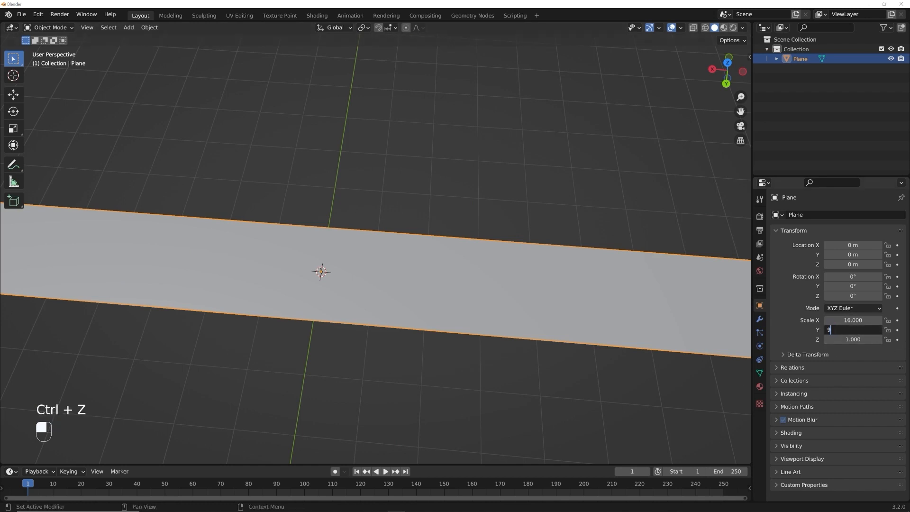
{"action": "key", "text": "Return"}
{"action": "scroll", "coordinate": [607, 377], "scroll_direction": "down", "scroll_amount": 8}
{"action": "middle_click_drag", "start_coordinate": [488, 341], "coordinate": [496, 366]}
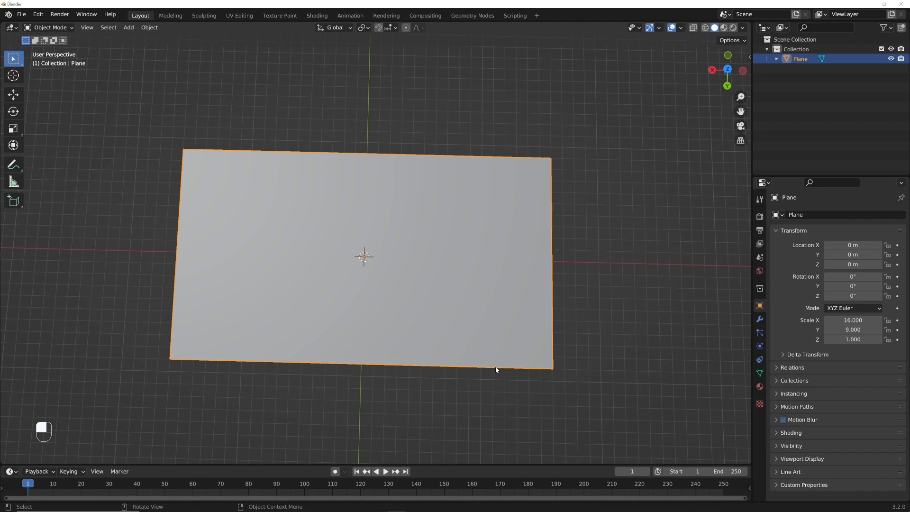
Step: Add a mesh cube at the origin as a size reference for the plane
{"action": "middle_click_drag", "start_coordinate": [405, 315], "coordinate": [482, 281]}
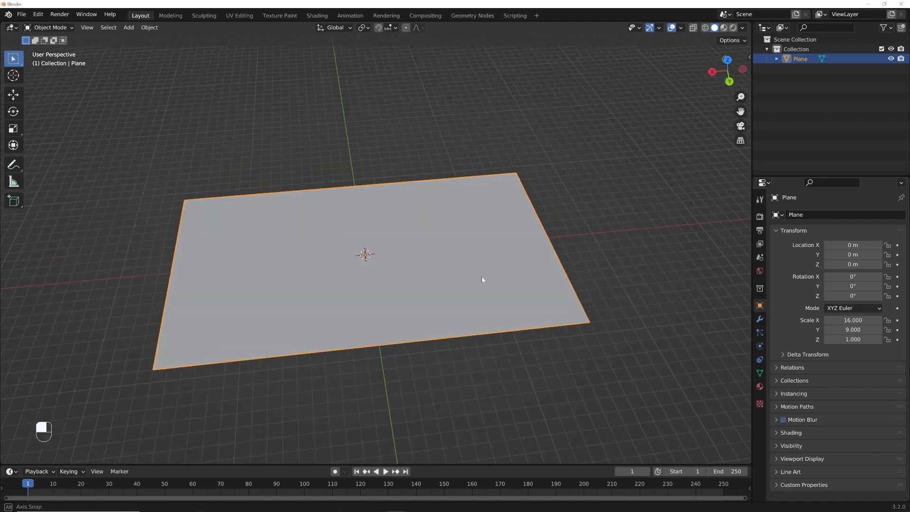
{"action": "key", "text": "shift+a"}
{"action": "left_click", "coordinate": [465, 240]}
{"action": "middle_click_drag", "start_coordinate": [465, 241], "coordinate": [474, 260]}
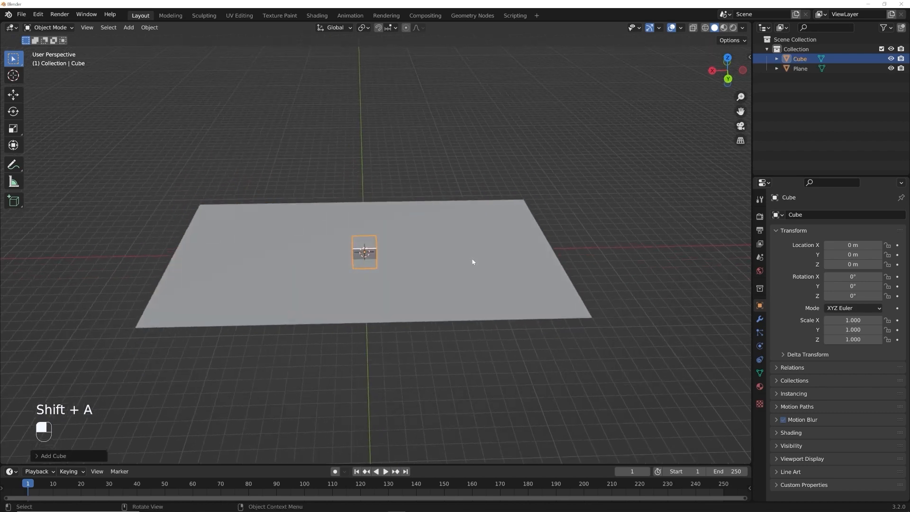
Step: Scale the plane down uniformly to a scale of about 5.11 on X and 2.88 on Y
{"action": "left_click", "coordinate": [493, 269]}
{"action": "key", "text": "s"}
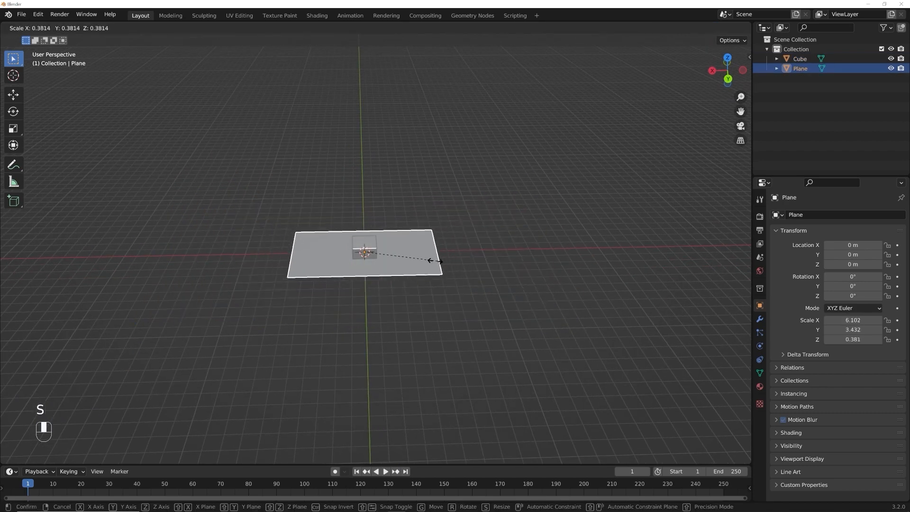
{"action": "left_click", "coordinate": [423, 282]}
Step: Delete the reference cube, keeping the plane in the scene
{"action": "left_click", "coordinate": [357, 242], "text": "shift"}
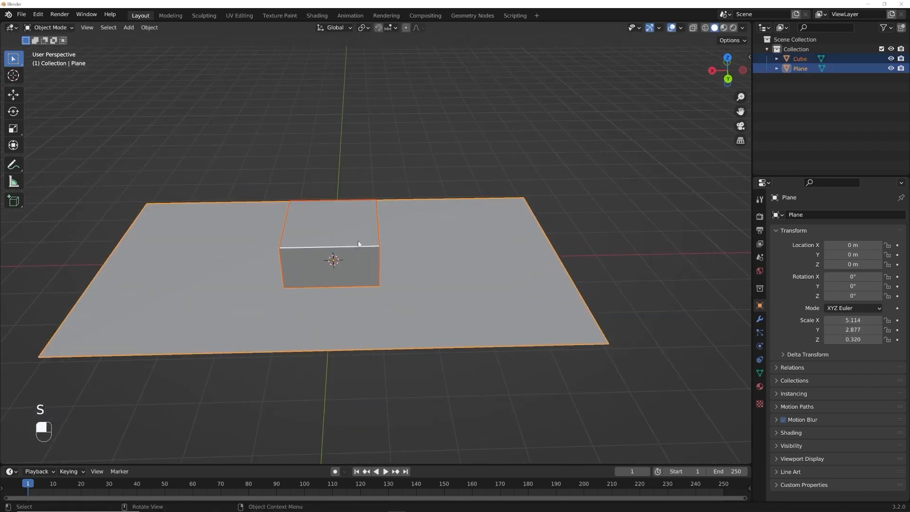
{"action": "key", "text": "Delete"}
{"action": "key", "text": "ctrl+z"}
{"action": "left_click", "coordinate": [351, 199]}
{"action": "left_click", "coordinate": [343, 224]}
{"action": "key", "text": "Delete"}
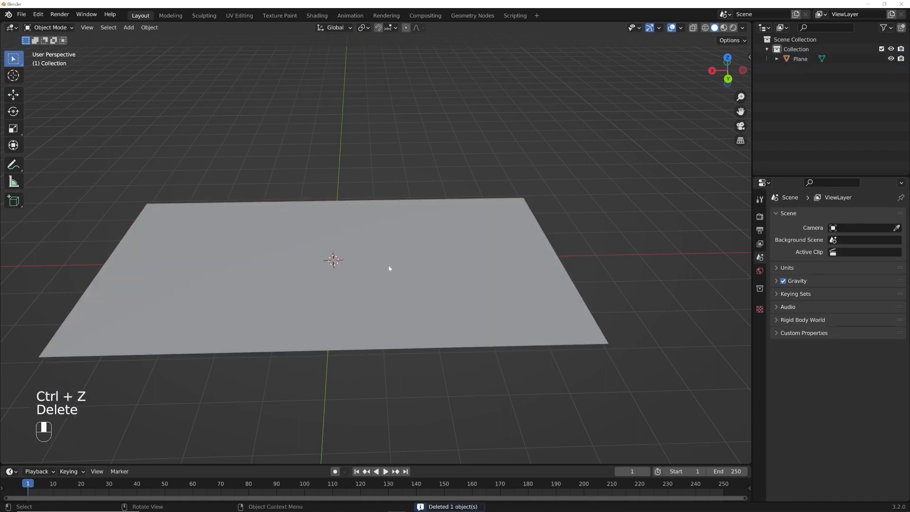
Step: Apply the scale of the plane
{"action": "key", "text": "Tab"}
{"action": "left_click", "coordinate": [389, 268]}
{"action": "key", "text": "ctrl+a"}
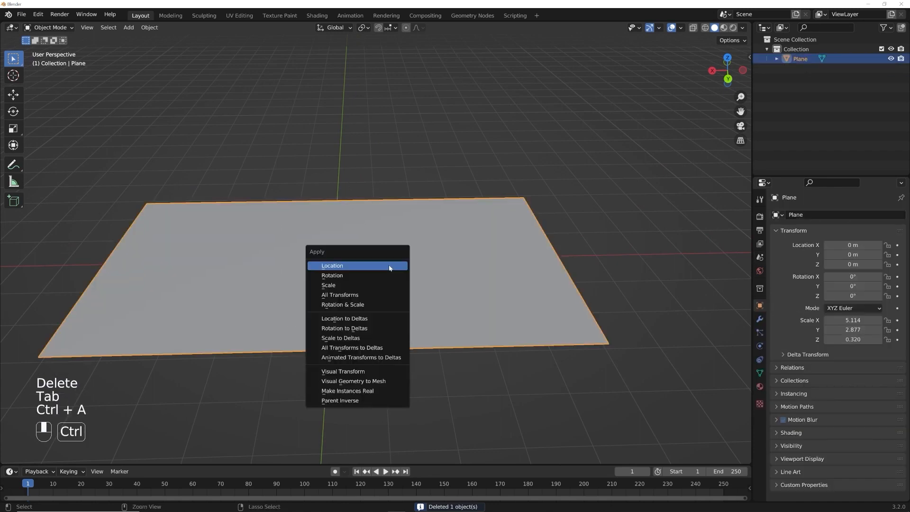
{"action": "left_click", "coordinate": [388, 280]}
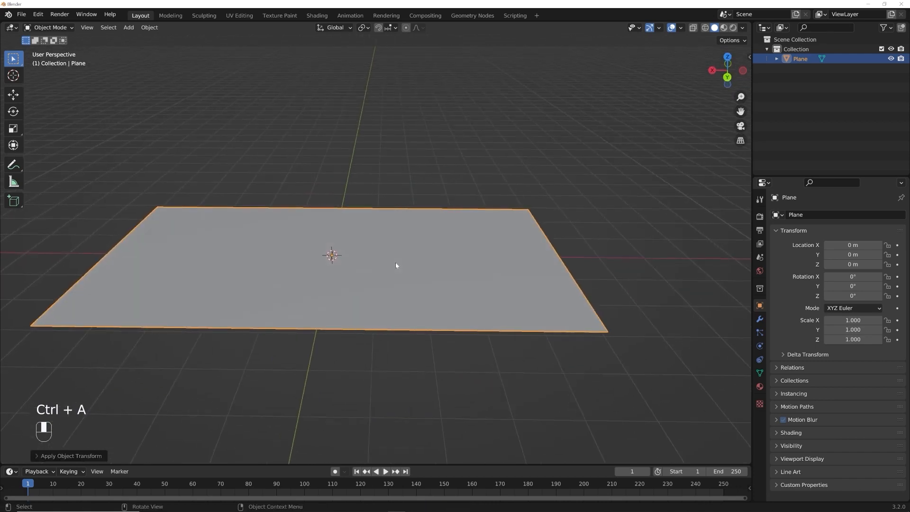
Step: Look at the plane from directly above in top view
{"action": "middle_click_drag", "start_coordinate": [393, 315], "coordinate": [403, 351]}
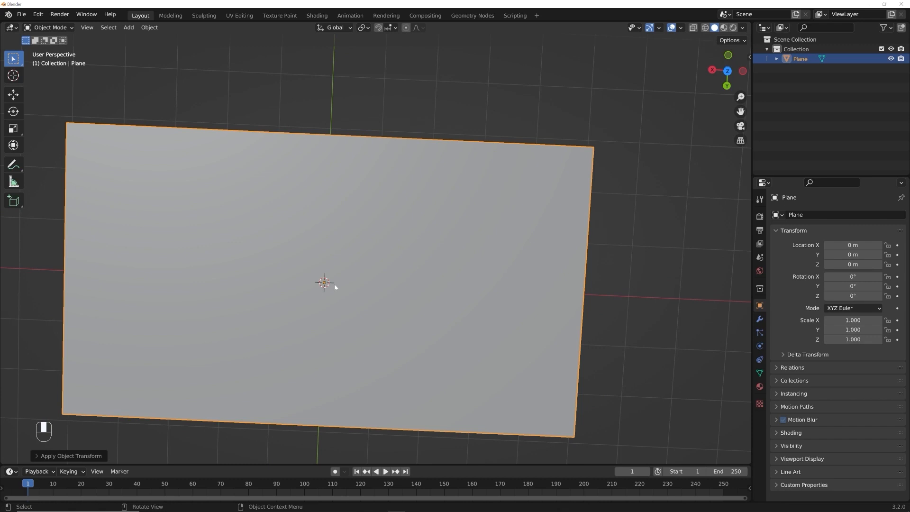
{"action": "key", "text": "grave"}
{"action": "left_click", "coordinate": [335, 286]}
{"action": "key", "text": "grave"}
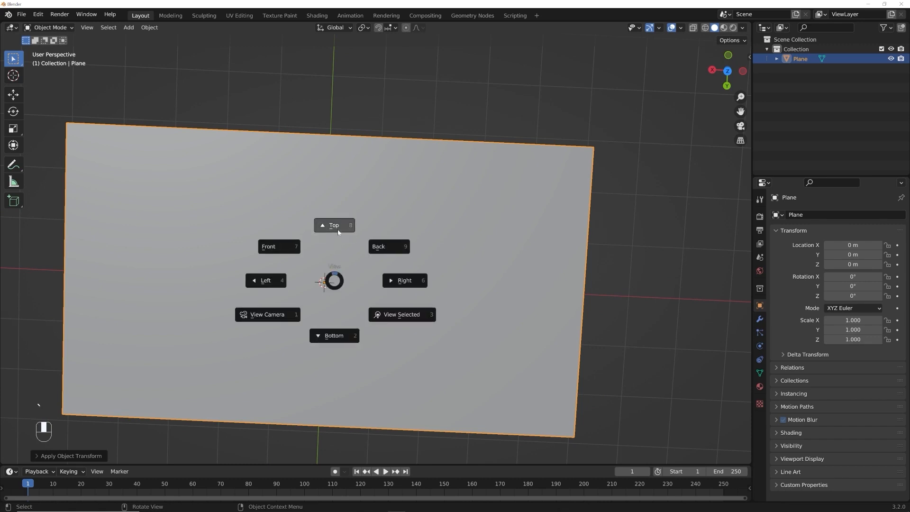
Step: Unwrap the whole plane with Project from View in the top view, returning to Object Mode
{"action": "left_click", "coordinate": [338, 227]}
{"action": "scroll", "coordinate": [408, 268], "scroll_direction": "down", "scroll_amount": 4}
{"action": "key", "text": "shift+c"}
{"action": "middle_click_drag", "start_coordinate": [417, 270], "coordinate": [522, 276]}
{"action": "key", "text": "grave"}
{"action": "left_click", "coordinate": [469, 233]}
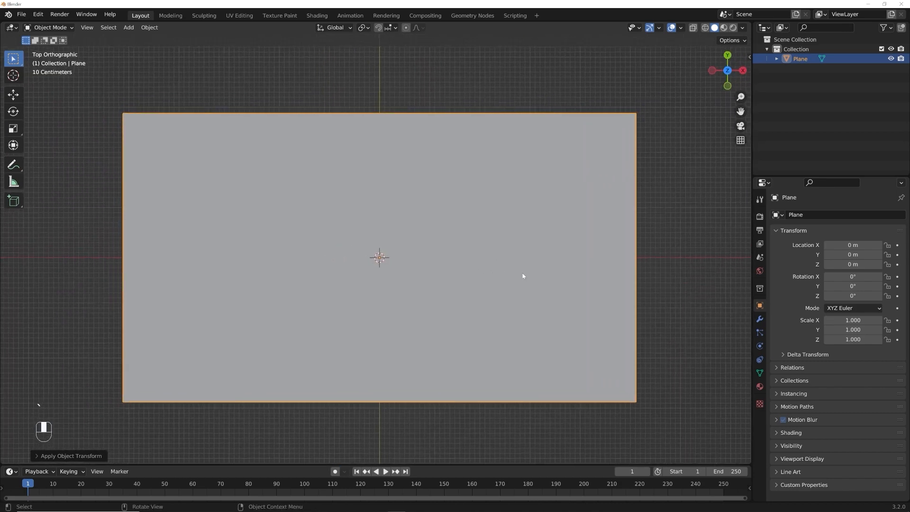
{"action": "key", "text": "Tab"}
{"action": "key", "text": "a"}
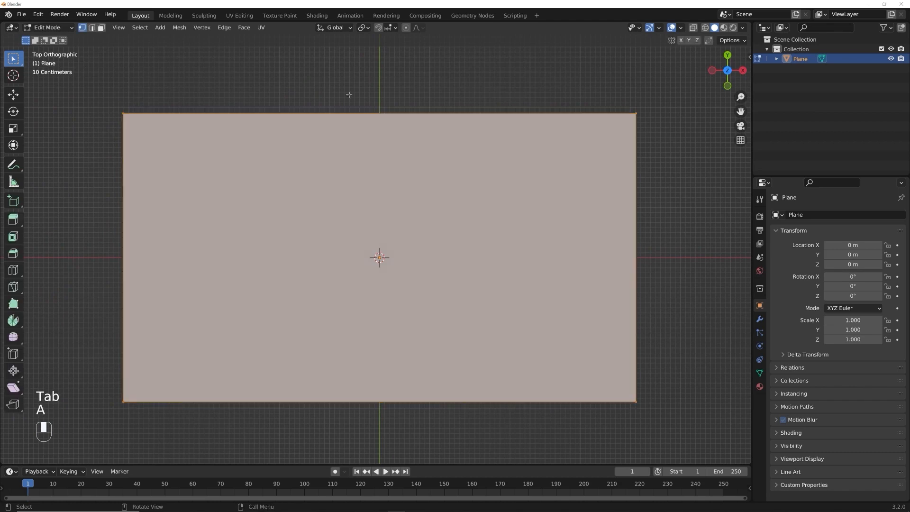
{"action": "key", "text": "a"}
{"action": "key", "text": "a"}
{"action": "key", "text": "u"}
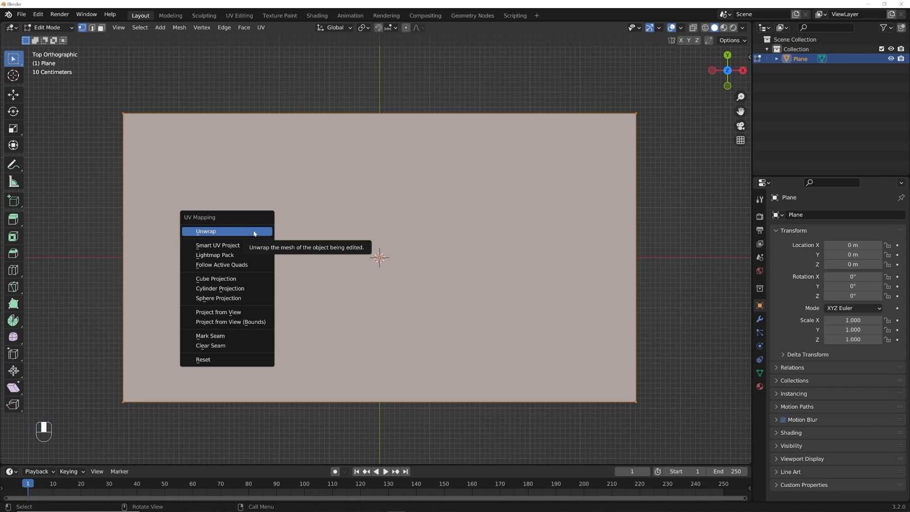
{"action": "left_click", "coordinate": [227, 315]}
{"action": "key", "text": "Tab"}
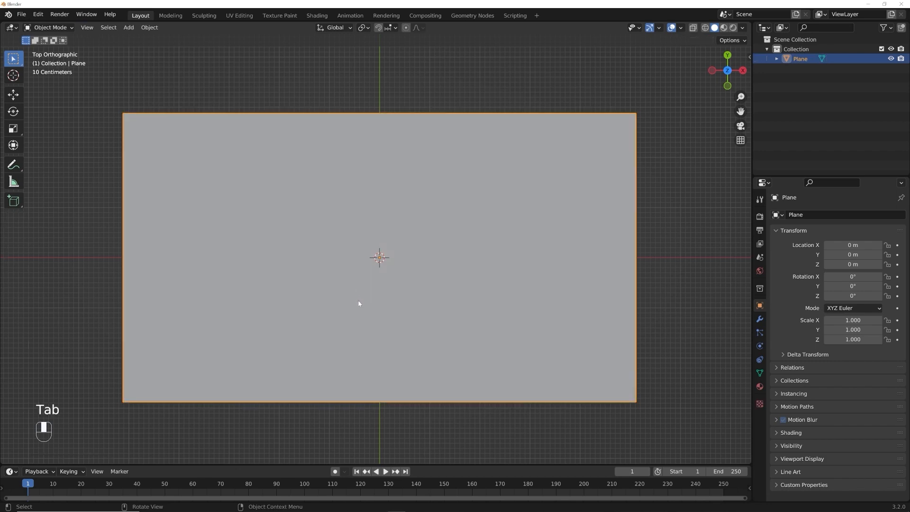
Step: Switch to the Shading workspace and hide the HDRI background in the viewport's material preview
{"action": "middle_click_drag", "start_coordinate": [401, 355], "coordinate": [514, 335]}
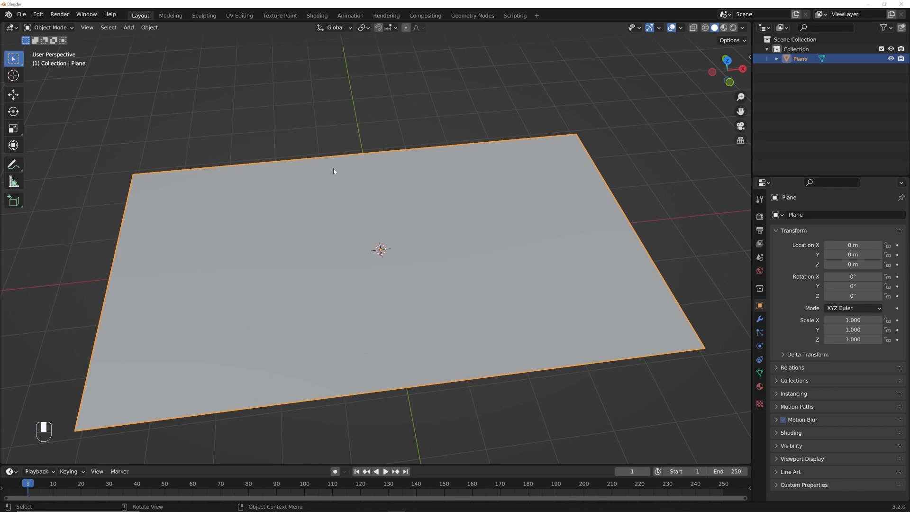
{"action": "left_click", "coordinate": [317, 16]}
{"action": "scroll", "coordinate": [522, 290], "scroll_direction": "down", "scroll_amount": 7}
{"action": "middle_click_drag", "start_coordinate": [523, 257], "coordinate": [579, 296]}
{"action": "scroll", "coordinate": [742, 29], "scroll_direction": "down", "scroll_amount": 2}
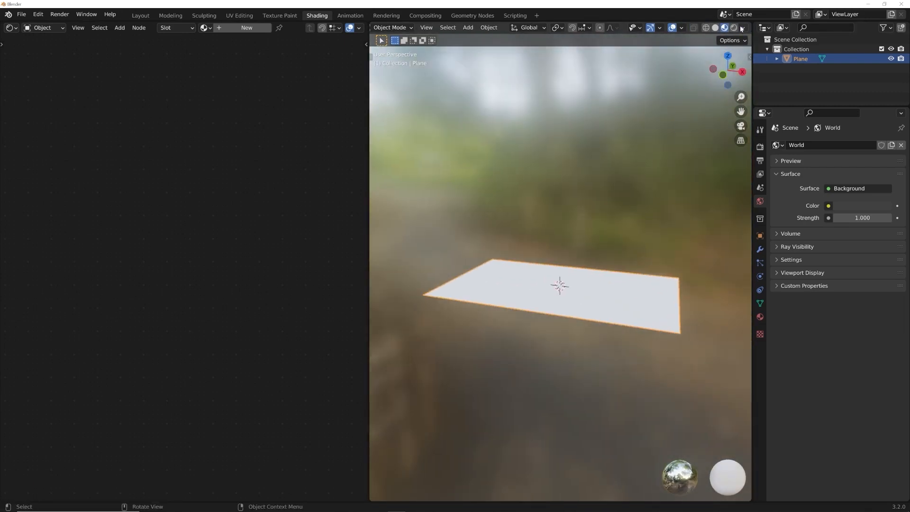
{"action": "left_click", "coordinate": [743, 29]}
{"action": "left_click_drag", "start_coordinate": [777, 155], "coordinate": [687, 154]}
{"action": "mouse_move", "coordinate": [522, 210]}
{"action": "middle_mouse_down"}
{"action": "mouse_move", "coordinate": [580, 273]}
{"action": "mouse_move", "coordinate": [603, 256]}
{"action": "mouse_move", "coordinate": [606, 210]}
{"action": "mouse_move", "coordinate": [588, 221]}
{"action": "middle_mouse_up"}
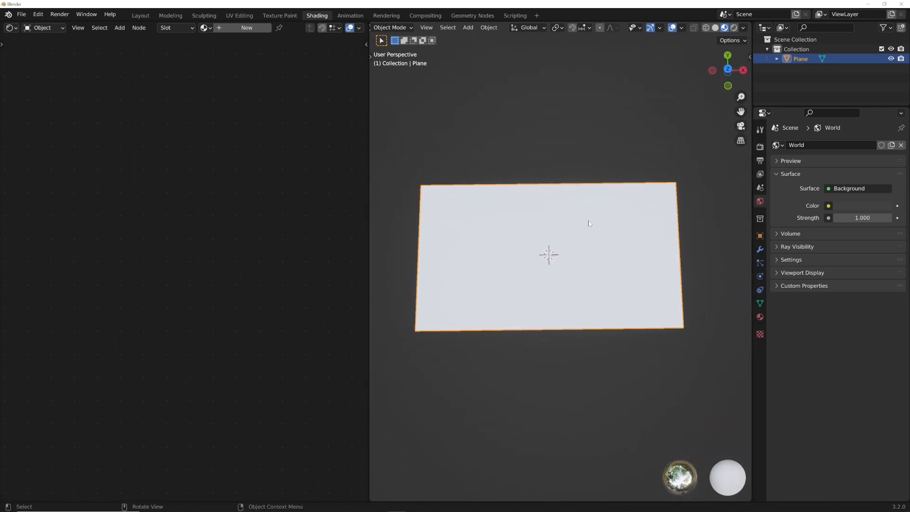
Step: Create a new node-based material for the plane
{"action": "left_click", "coordinate": [239, 28]}
{"action": "middle_click_drag", "start_coordinate": [171, 236], "coordinate": [251, 186]}
{"action": "scroll", "coordinate": [241, 200], "scroll_direction": "up", "scroll_amount": 5}
{"action": "middle_click_drag", "start_coordinate": [122, 198], "coordinate": [322, 215]}
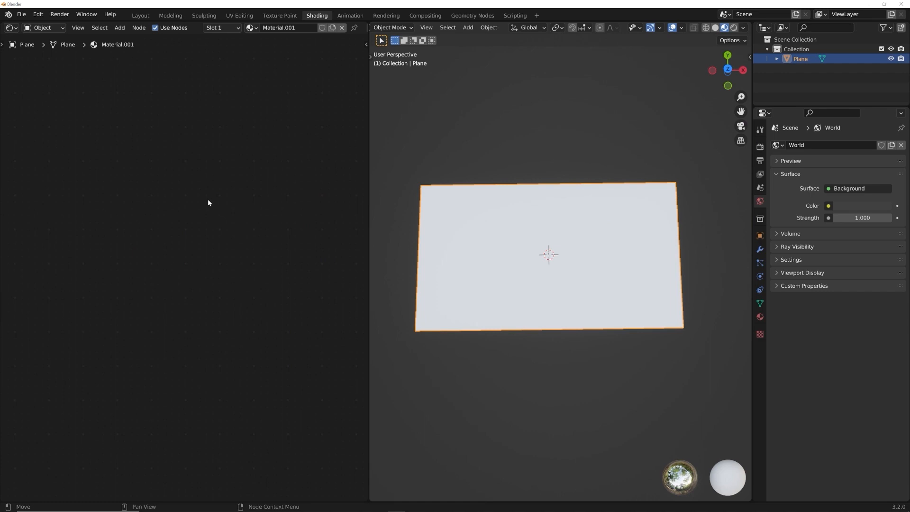
{"action": "scroll", "coordinate": [230, 197], "scroll_direction": "down", "scroll_amount": 4}
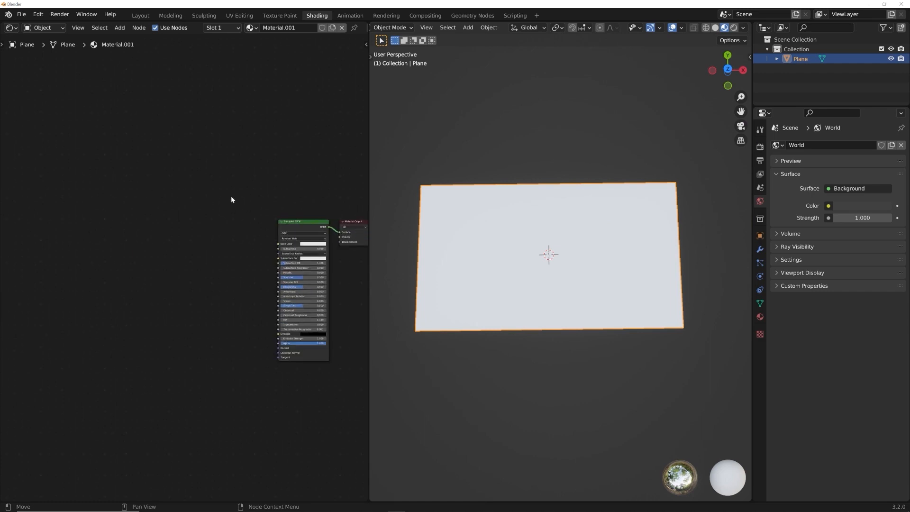
Step: Delete the Principled BSDF node from the plane's new material
{"action": "left_click", "coordinate": [308, 227]}
{"action": "middle_click_drag", "start_coordinate": [352, 159], "coordinate": [223, 144]}
{"action": "scroll", "coordinate": [285, 142], "scroll_direction": "up", "scroll_amount": 1}
{"action": "scroll", "coordinate": [224, 187], "scroll_direction": "up", "scroll_amount": 12}
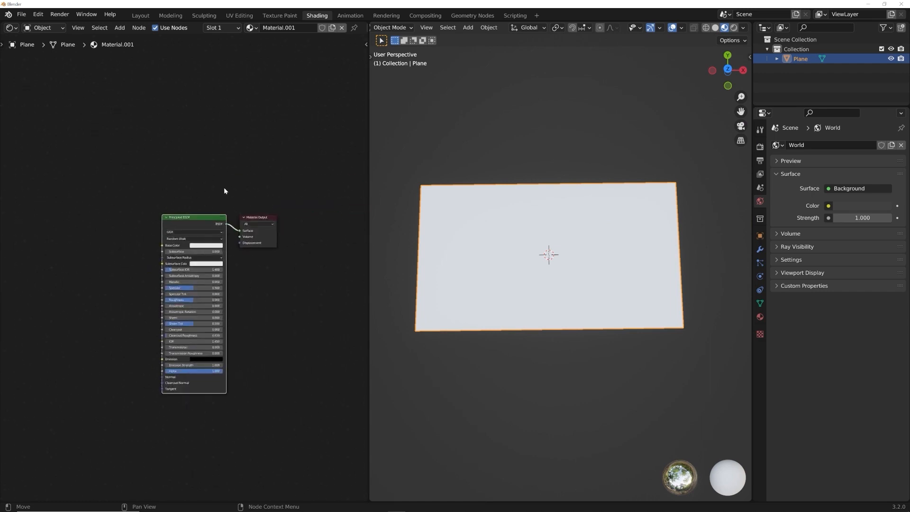
{"action": "scroll", "coordinate": [300, 192], "scroll_direction": "down", "scroll_amount": 2}
{"action": "middle_click_drag", "start_coordinate": [200, 172], "coordinate": [247, 174]}
{"action": "scroll", "coordinate": [297, 170], "scroll_direction": "down", "scroll_amount": 2}
{"action": "scroll", "coordinate": [296, 169], "scroll_direction": "down", "scroll_amount": 1}
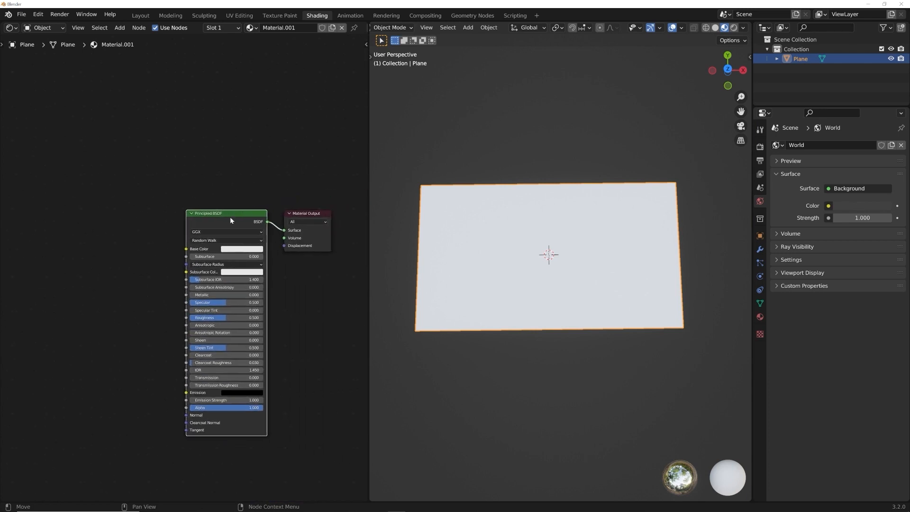
{"action": "key", "text": "x"}
Step: Add an Emission shader and connect its output to the Material Output's Surface input
{"action": "key", "text": "shift+a"}
{"action": "left_click", "coordinate": [244, 192]}
{"action": "type", "text": "em"}
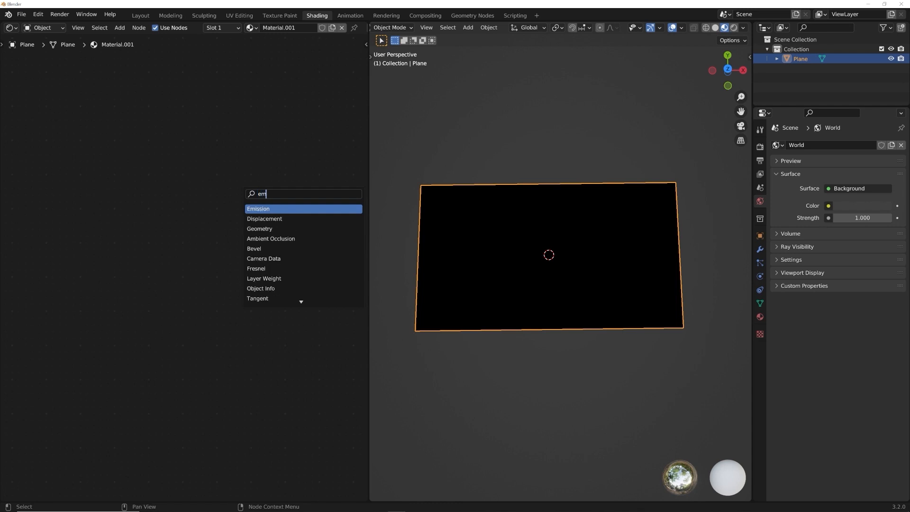
{"action": "key", "text": "Return"}
{"action": "left_click", "coordinate": [259, 226]}
{"action": "scroll", "coordinate": [260, 227], "scroll_direction": "up", "scroll_amount": 4}
{"action": "middle_click_drag", "start_coordinate": [260, 227], "coordinate": [196, 236]}
{"action": "scroll", "coordinate": [213, 223], "scroll_direction": "up", "scroll_amount": 3}
{"action": "left_click_drag", "start_coordinate": [230, 207], "coordinate": [280, 212]}
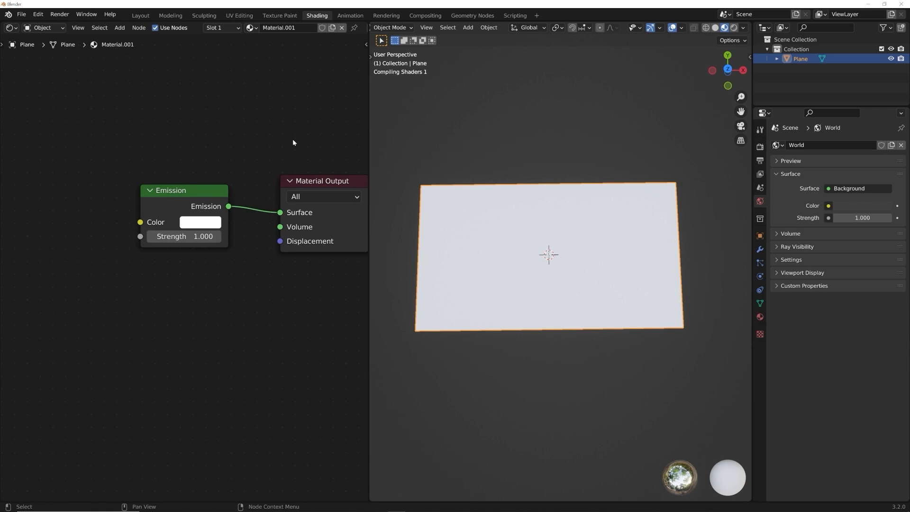
Step: Add an Image Texture with a connected Mapping node to the Emission color and space the texture apart from the shader
{"action": "middle_click_drag", "start_coordinate": [150, 193], "coordinate": [266, 212]}
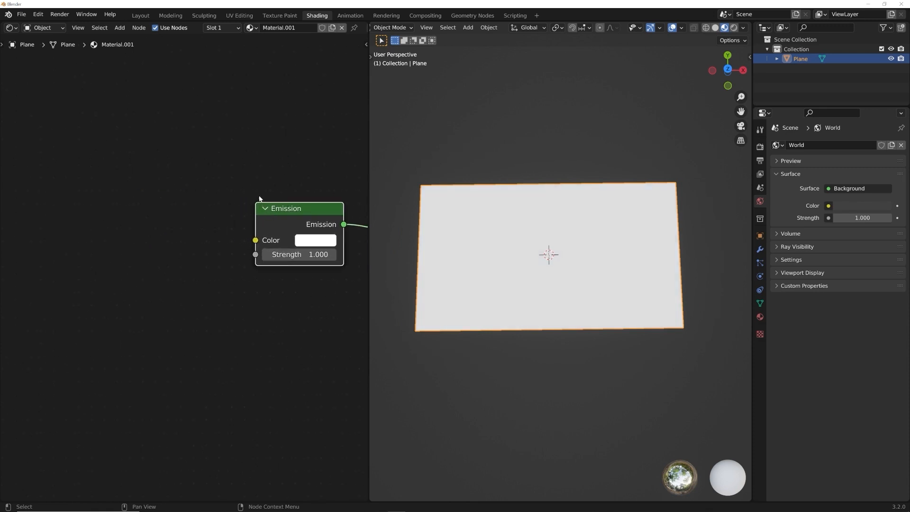
{"action": "middle_click_drag", "start_coordinate": [246, 189], "coordinate": [263, 183]}
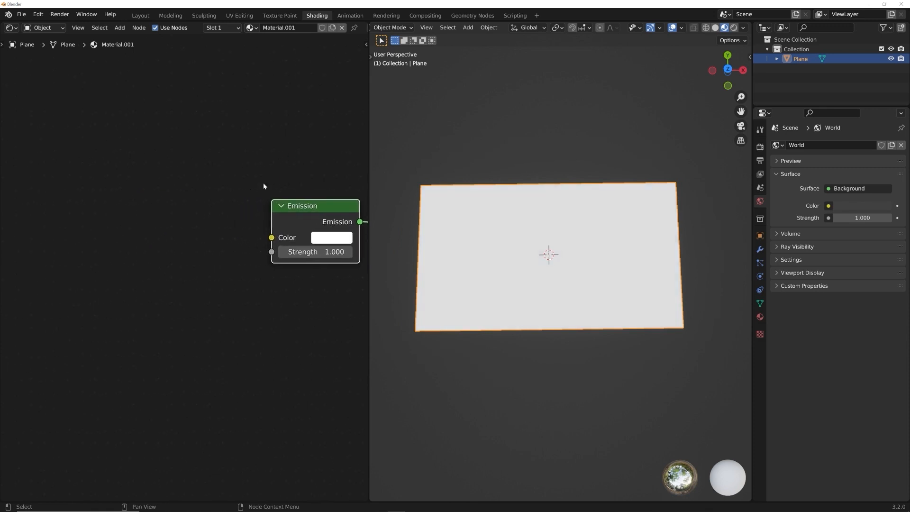
{"action": "key", "text": "ctrl+t"}
{"action": "key", "text": "g"}
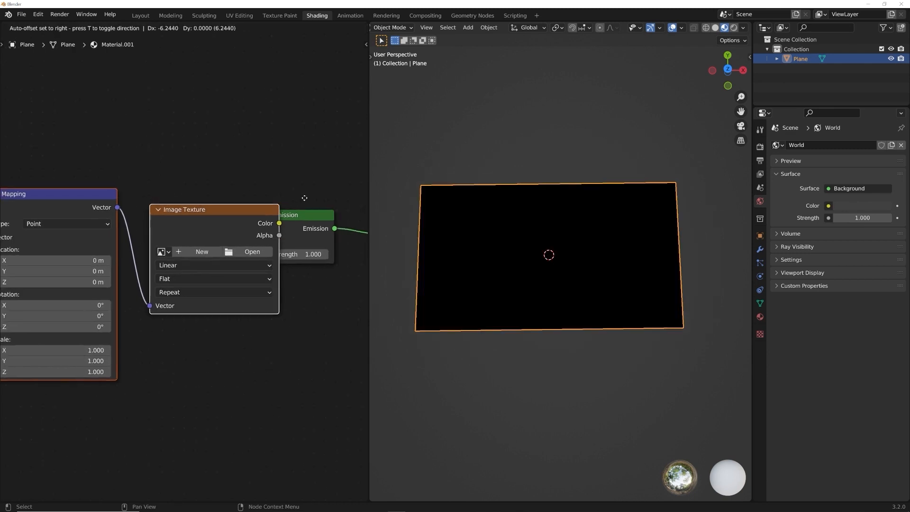
{"action": "left_click", "coordinate": [192, 208]}
{"action": "middle_click_drag", "start_coordinate": [205, 248], "coordinate": [278, 224]}
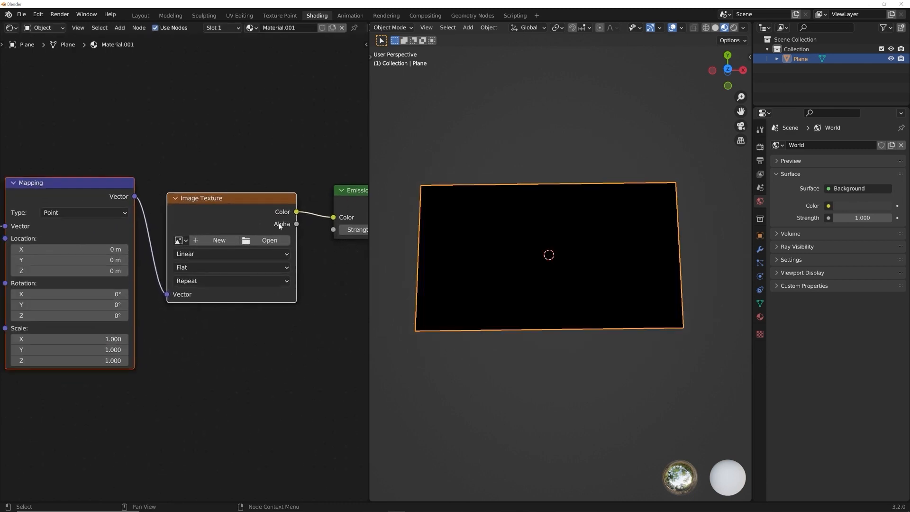
Step: Load the video e0001-0250.mp4 from the Desktop folder into the Image Texture node
{"action": "left_click", "coordinate": [269, 241]}
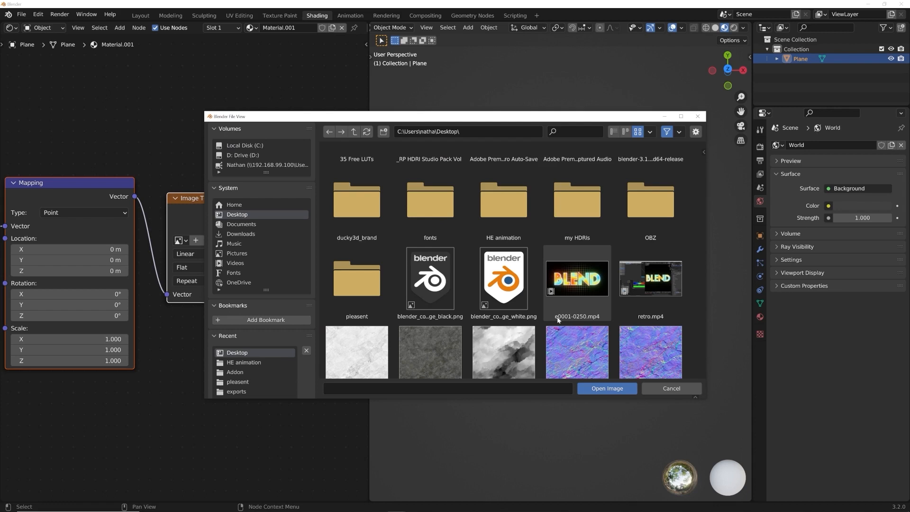
{"action": "left_click", "coordinate": [582, 316]}
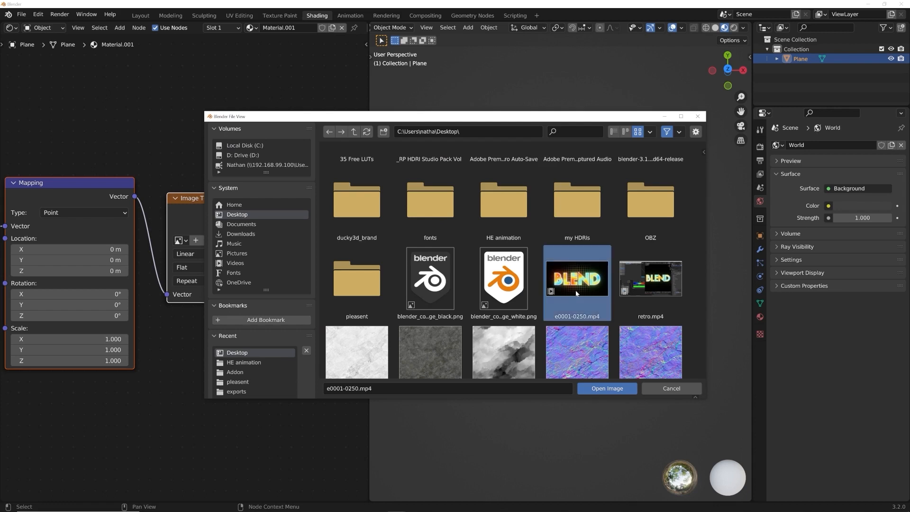
{"action": "left_click", "coordinate": [607, 389]}
{"action": "mouse_move", "coordinate": [237, 244]}
{"action": "middle_mouse_down"}
{"action": "mouse_move", "coordinate": [320, 250]}
{"action": "mouse_move", "coordinate": [248, 247]}
{"action": "middle_mouse_up"}
{"action": "scroll", "coordinate": [508, 278], "scroll_direction": "up", "scroll_amount": 3}
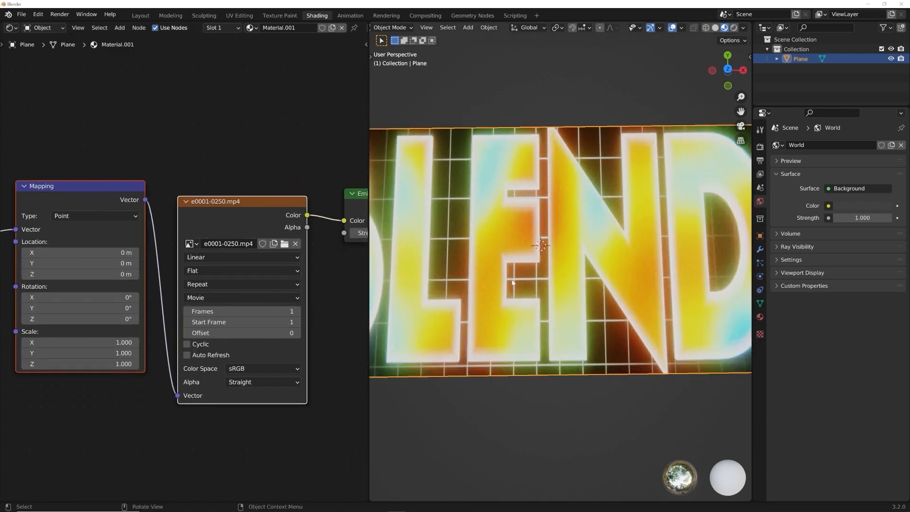
{"action": "scroll", "coordinate": [591, 242], "scroll_direction": "down", "scroll_amount": 2}
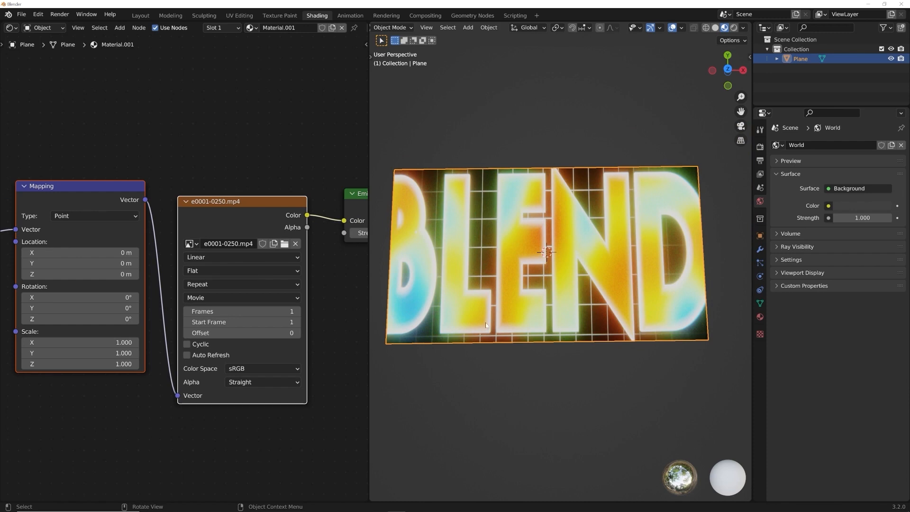
Step: Switch to the UV Editing workspace and select all of the plane's UVs over the video frame
{"action": "left_click", "coordinate": [245, 17]}
{"action": "scroll", "coordinate": [237, 210], "scroll_direction": "down", "scroll_amount": 5}
{"action": "scroll", "coordinate": [239, 223], "scroll_direction": "up", "scroll_amount": 3}
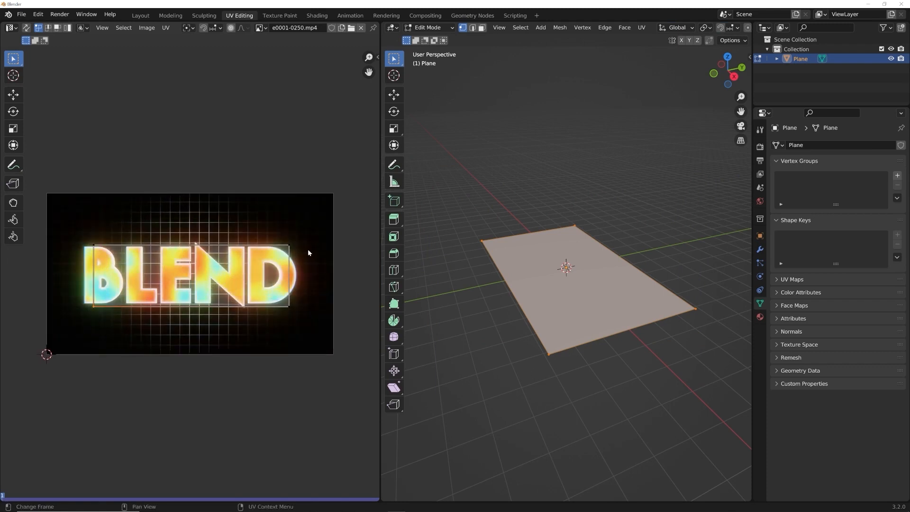
{"action": "left_click_drag", "start_coordinate": [85, 234], "coordinate": [315, 333]}
{"action": "middle_click_drag", "start_coordinate": [574, 360], "coordinate": [581, 337]}
{"action": "scroll", "coordinate": [174, 249], "scroll_direction": "up", "scroll_amount": 3}
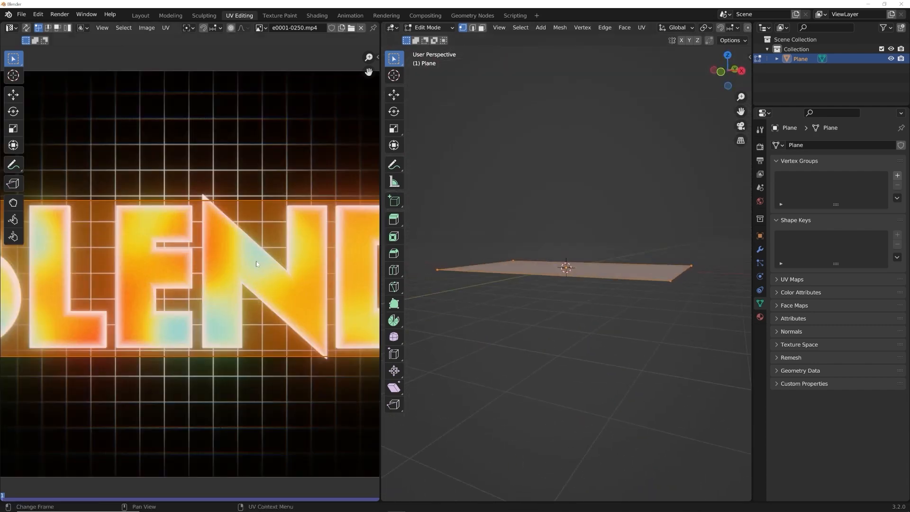
{"action": "scroll", "coordinate": [89, 240], "scroll_direction": "down", "scroll_amount": 3}
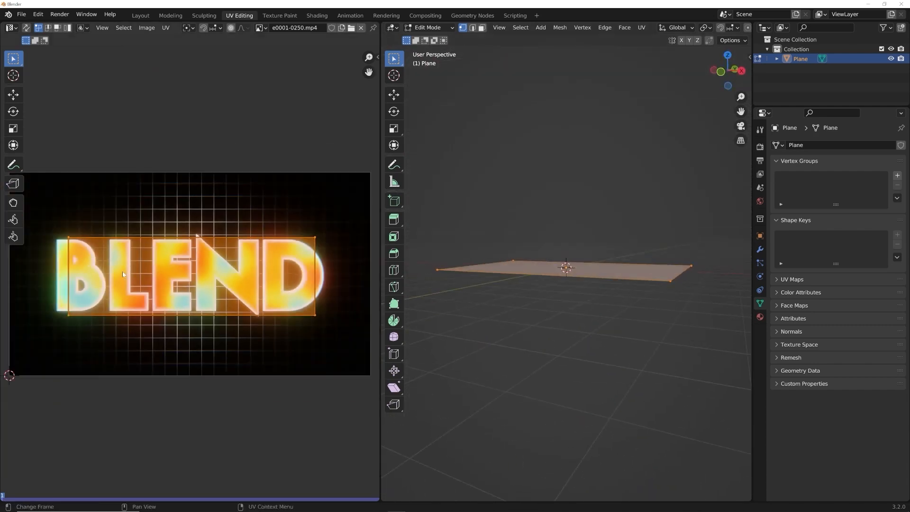
Step: Unwrap the plane again with Project from View in the top view
{"action": "middle_click_drag", "start_coordinate": [609, 279], "coordinate": [613, 301]}
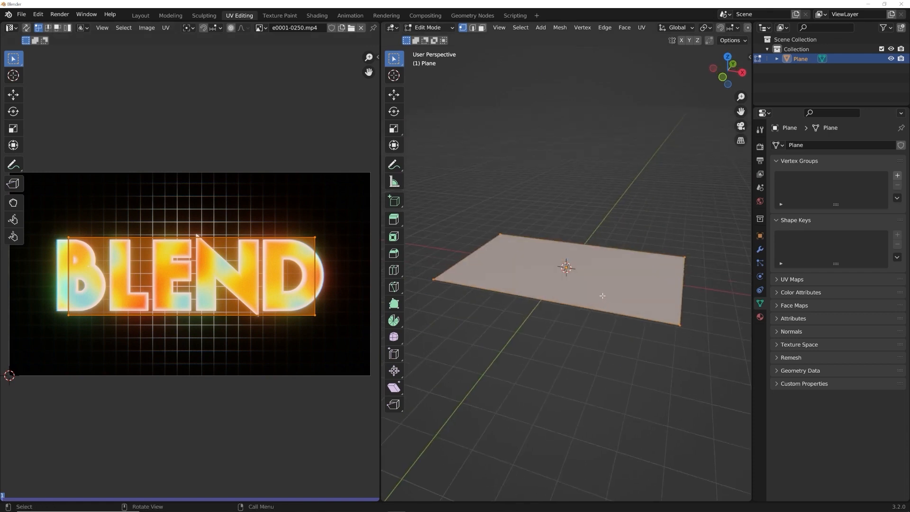
{"action": "key", "text": "grave"}
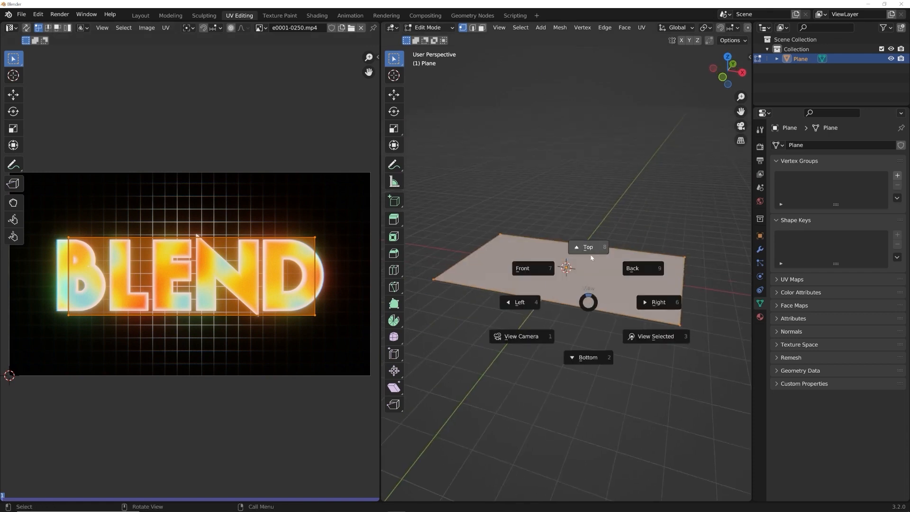
{"action": "left_click", "coordinate": [591, 250]}
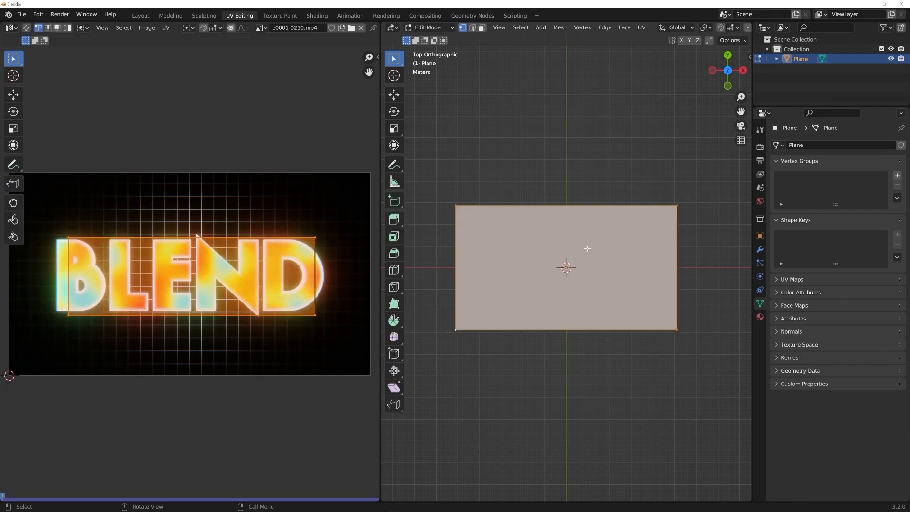
{"action": "key", "text": "u"}
{"action": "left_click", "coordinate": [568, 250]}
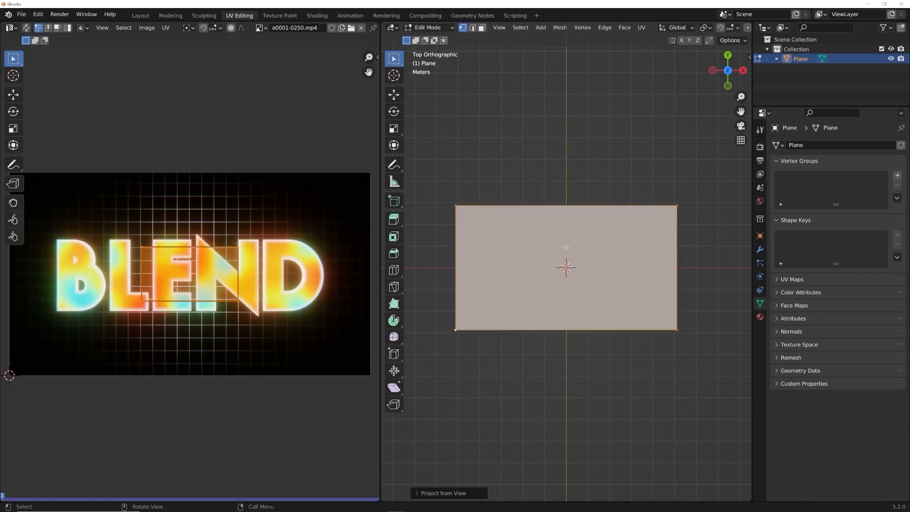
Step: Select all the projected UVs, scale them up until they fill the whole video frame, and activate the UV editor's Scale tool
{"action": "scroll", "coordinate": [294, 258], "scroll_direction": "up", "scroll_amount": 4}
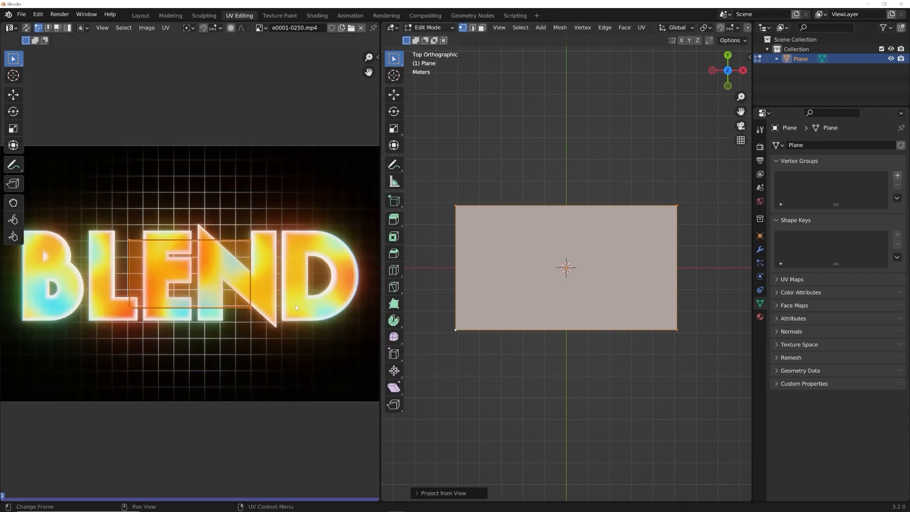
{"action": "scroll", "coordinate": [295, 257], "scroll_direction": "down", "scroll_amount": 3}
{"action": "scroll", "coordinate": [234, 266], "scroll_direction": "down", "scroll_amount": 1}
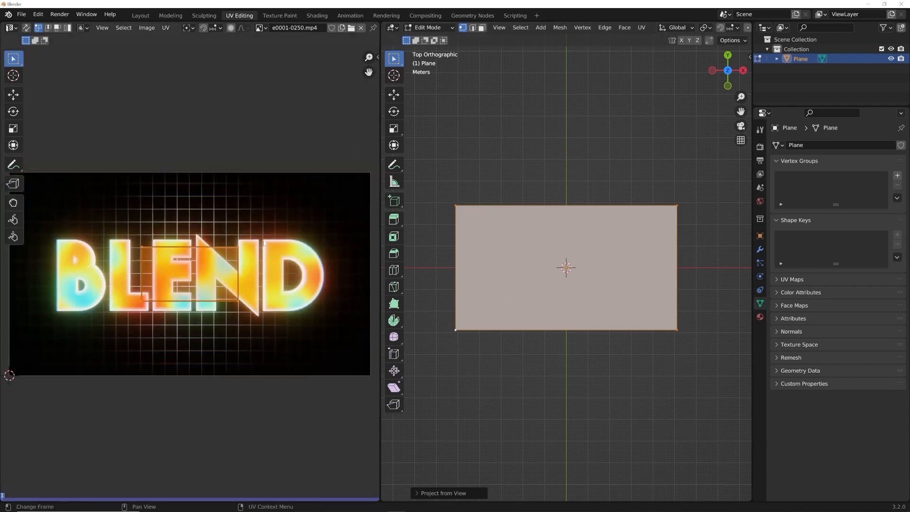
{"action": "left_click_drag", "start_coordinate": [279, 225], "coordinate": [103, 337]}
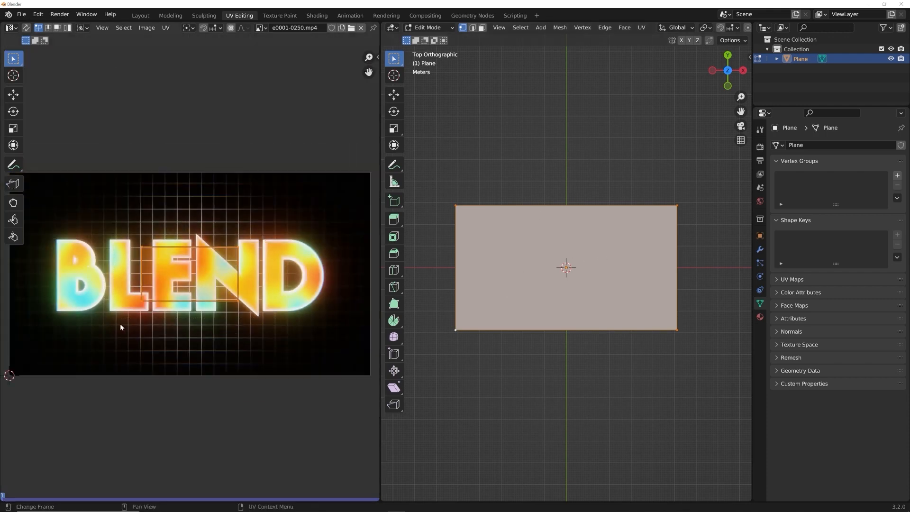
{"action": "key", "text": "s"}
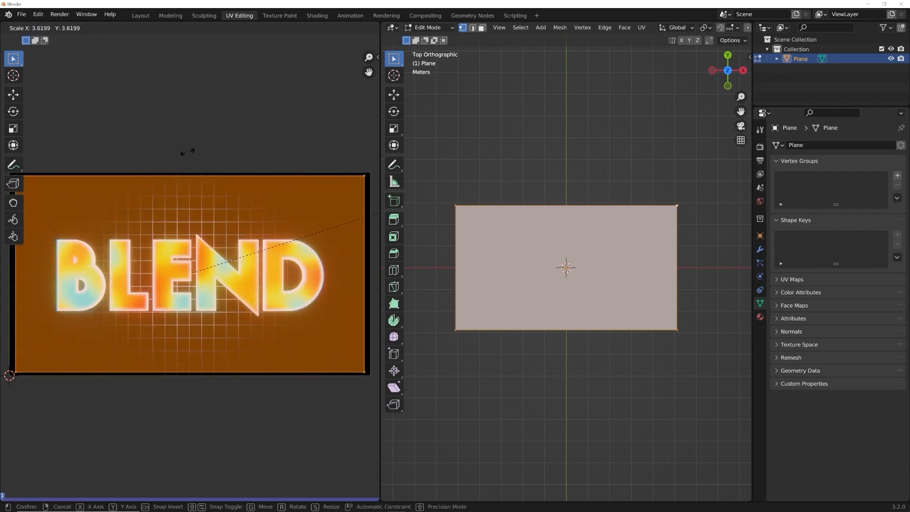
{"action": "left_click", "coordinate": [223, 174]}
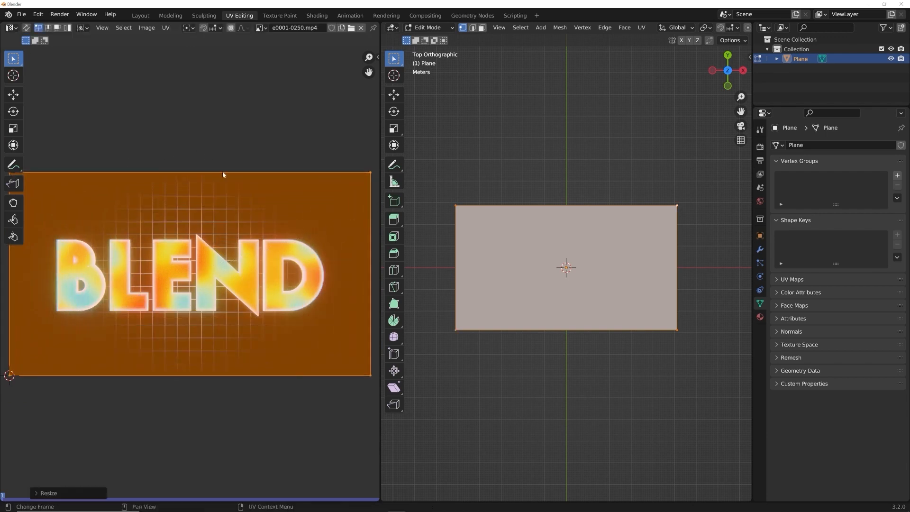
{"action": "scroll", "coordinate": [279, 206], "scroll_direction": "down", "scroll_amount": 1}
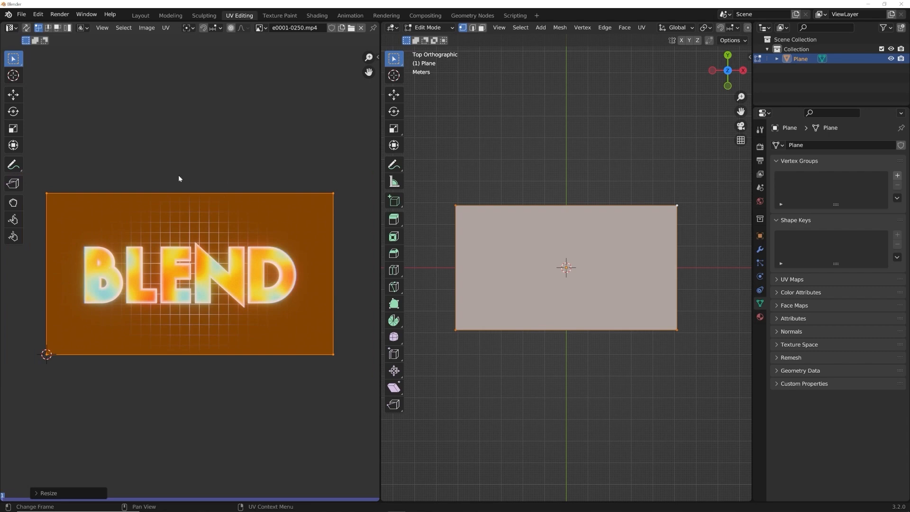
{"action": "left_click", "coordinate": [14, 129]}
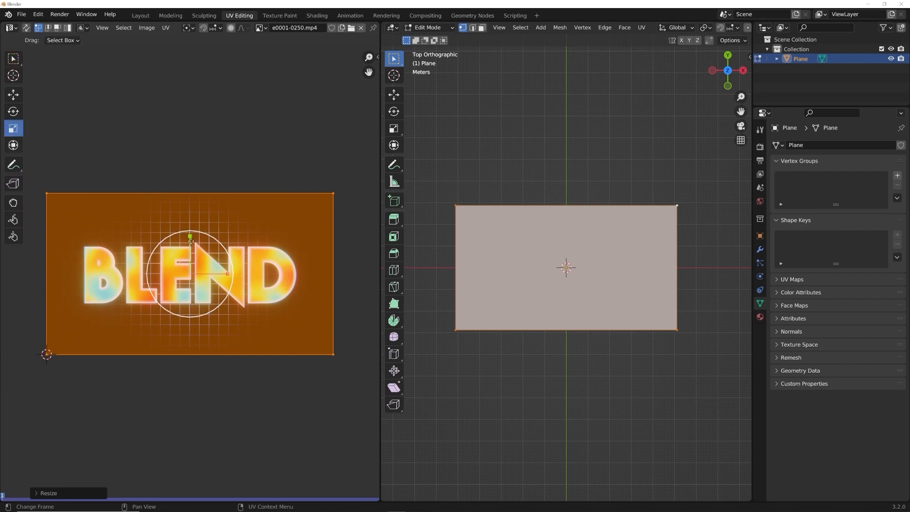
Step: Squash the selected UVs vertically and scale them down to a small rectangle over the middle of the video frame
{"action": "left_click_drag", "start_coordinate": [191, 236], "coordinate": [190, 257]}
{"action": "key", "text": "s"}
{"action": "left_click", "coordinate": [246, 263]}
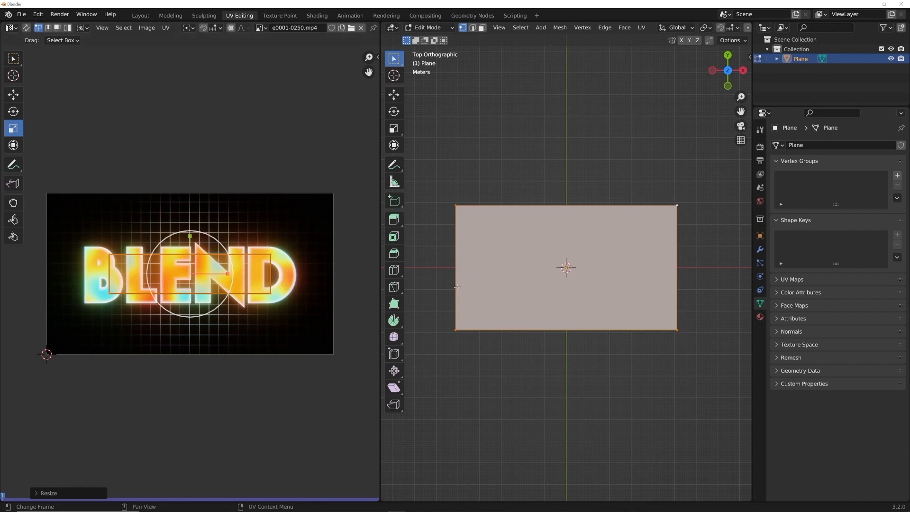
Step: Unwrap the plane with Project from View from the top orthographic view
{"action": "scroll", "coordinate": [572, 261], "scroll_direction": "down", "scroll_amount": 1}
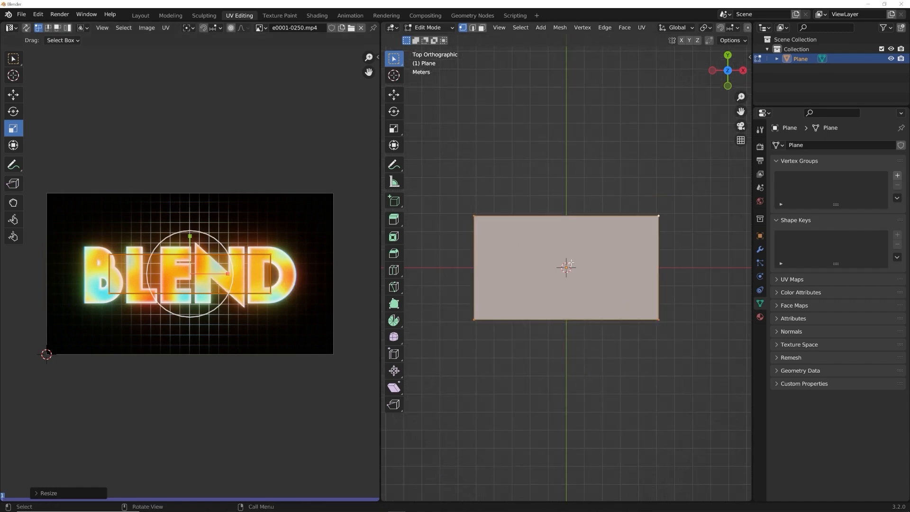
{"action": "key", "text": "u"}
{"action": "left_click", "coordinate": [538, 260]}
Step: Scale the projected UVs up to cover the whole video frame and activate the UV editor's Move tool
{"action": "scroll", "coordinate": [285, 234], "scroll_direction": "up", "scroll_amount": 4}
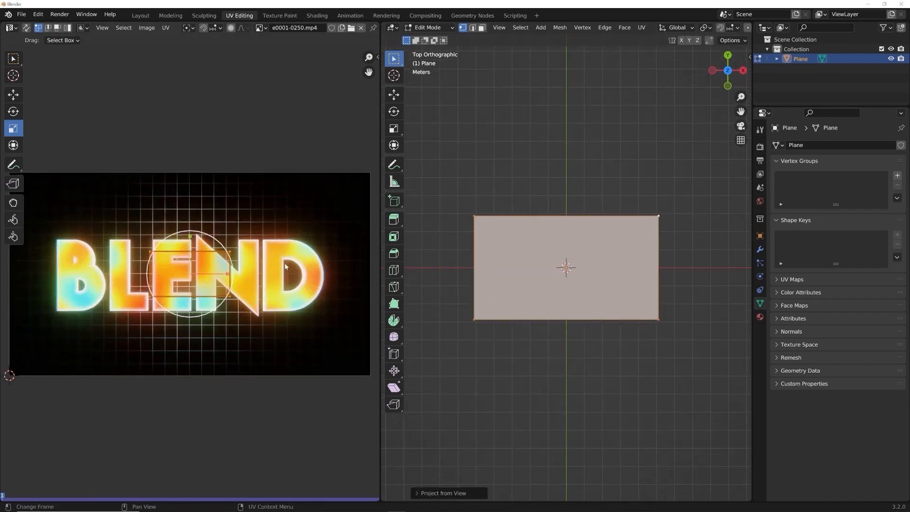
{"action": "scroll", "coordinate": [251, 295], "scroll_direction": "down", "scroll_amount": 1}
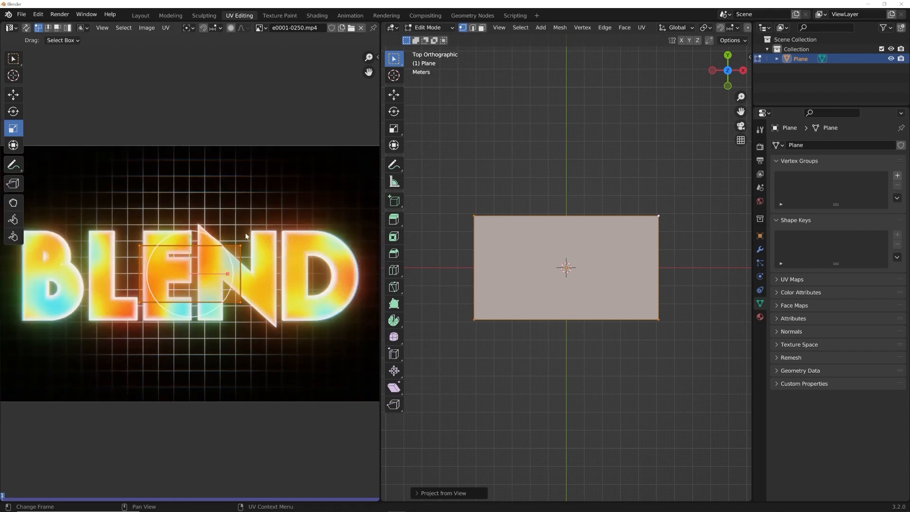
{"action": "scroll", "coordinate": [262, 262], "scroll_direction": "down", "scroll_amount": 1}
{"action": "key", "text": "s"}
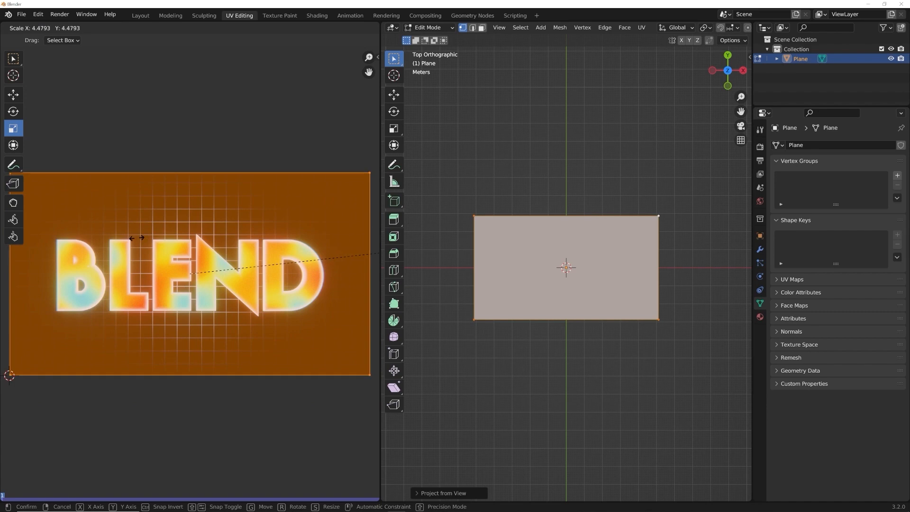
{"action": "left_click", "coordinate": [236, 297]}
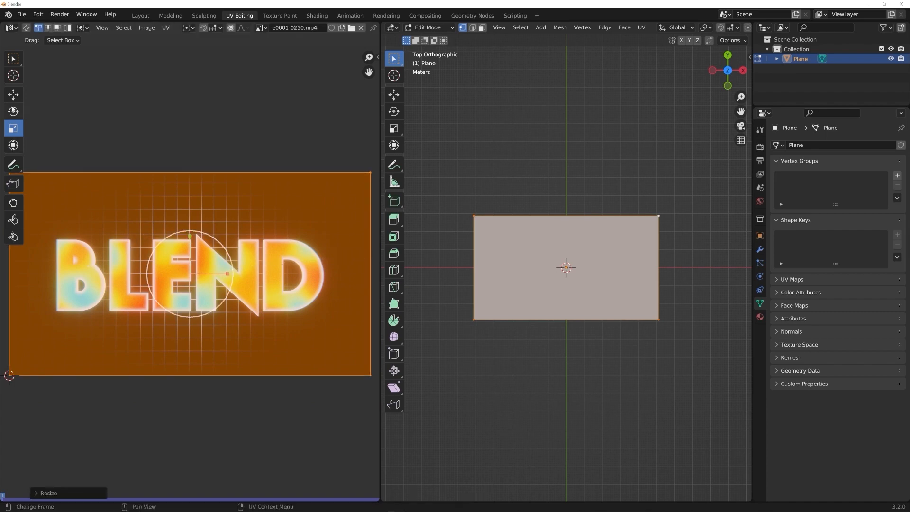
{"action": "left_click", "coordinate": [13, 95]}
{"action": "key", "text": "s"}
{"action": "key", "text": "Escape"}
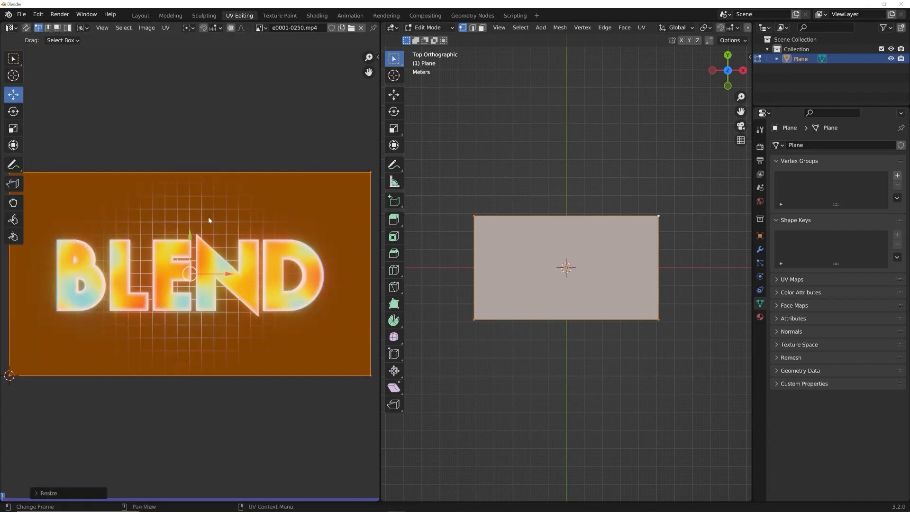
{"action": "scroll", "coordinate": [239, 172], "scroll_direction": "down", "scroll_amount": 1}
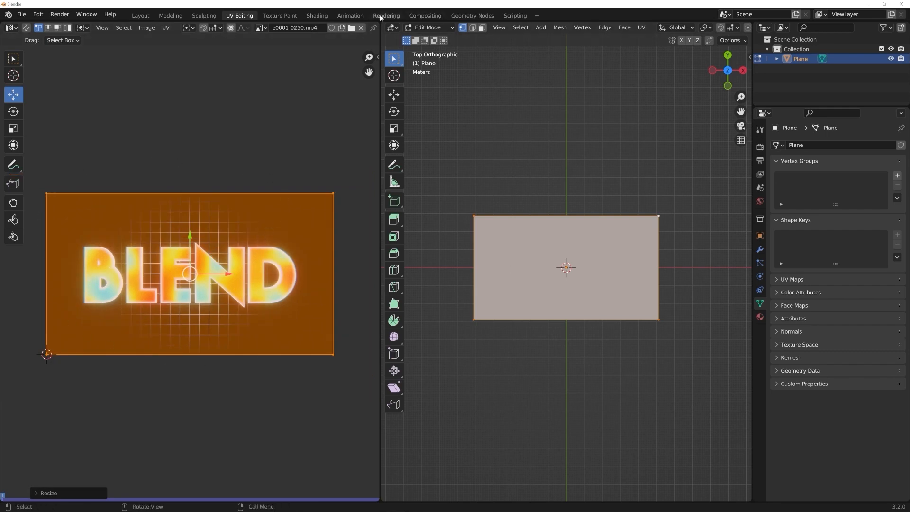
Step: Switch to the Shading workspace and bring the video texture and Emission nodes into view
{"action": "left_click", "coordinate": [316, 15]}
{"action": "mouse_move", "coordinate": [579, 171]}
{"action": "middle_mouse_down"}
{"action": "mouse_move", "coordinate": [578, 186]}
{"action": "mouse_move", "coordinate": [601, 169]}
{"action": "mouse_move", "coordinate": [596, 184]}
{"action": "middle_mouse_up"}
{"action": "middle_click_drag", "start_coordinate": [348, 223], "coordinate": [271, 236]}
Step: Try raising the Emission node's strength, up to 9.000, and undo the changes
{"action": "left_click_drag", "start_coordinate": [295, 248], "coordinate": [359, 247]}
{"action": "key", "text": "ctrl+z"}
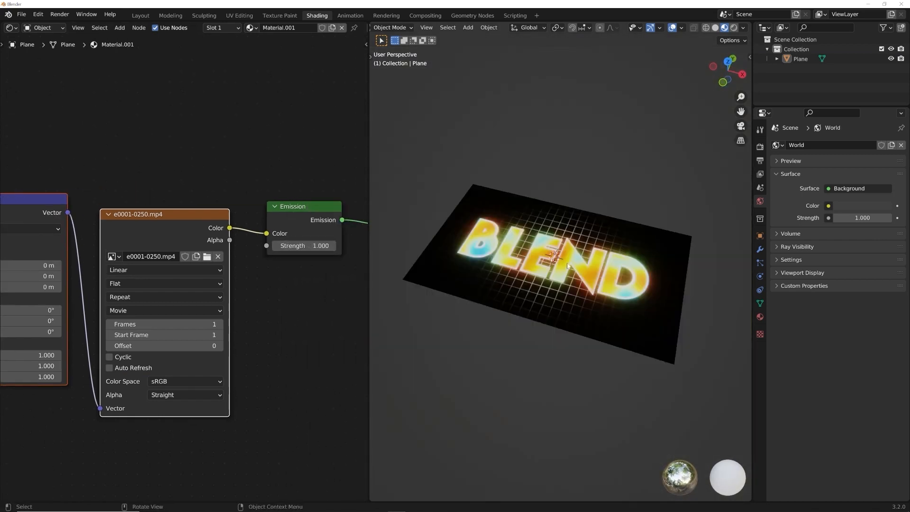
{"action": "middle_click_drag", "start_coordinate": [441, 227], "coordinate": [465, 263]}
{"action": "left_click_drag", "start_coordinate": [300, 247], "coordinate": [344, 258]}
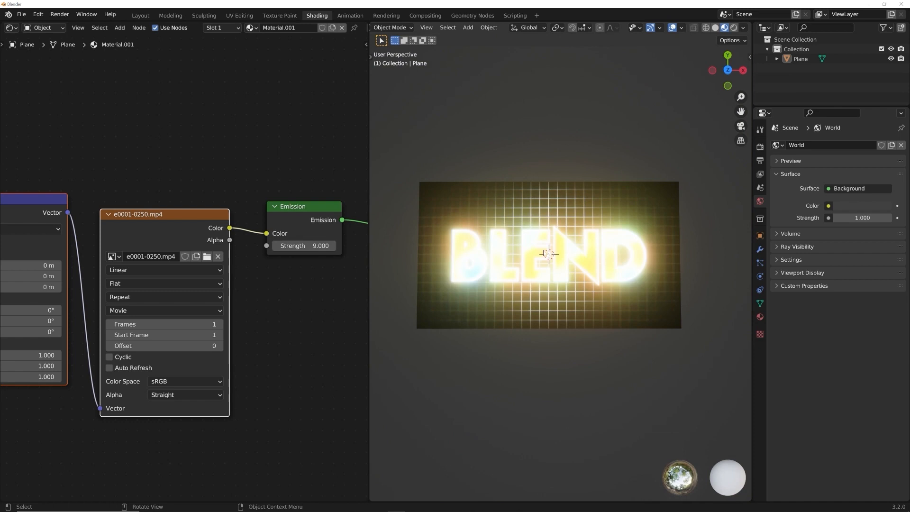
{"action": "key", "text": "ctrl+z"}
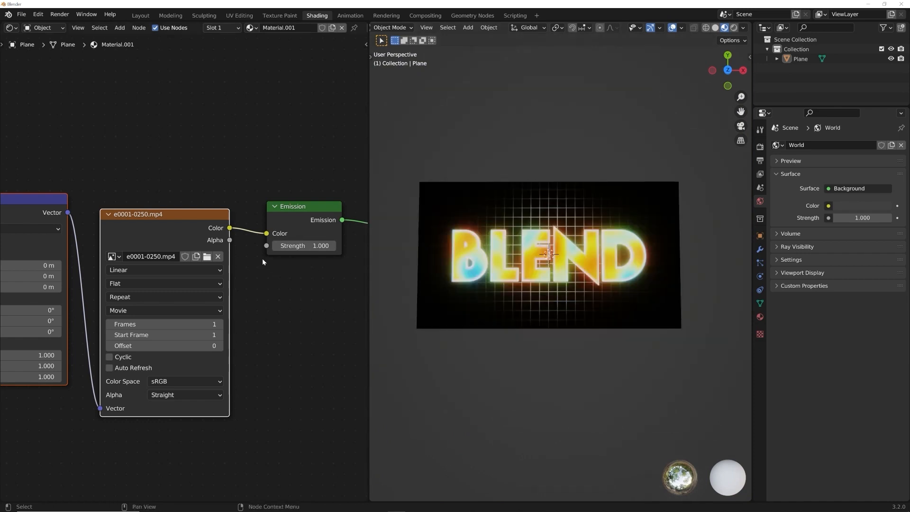
Step: Enable Cyclic and Auto Refresh on the video texture node and set its Frames to 250
{"action": "middle_click_drag", "start_coordinate": [248, 288], "coordinate": [287, 271]}
{"action": "scroll", "coordinate": [244, 307], "scroll_direction": "up", "scroll_amount": 3}
{"action": "middle_click_drag", "start_coordinate": [147, 344], "coordinate": [151, 321]}
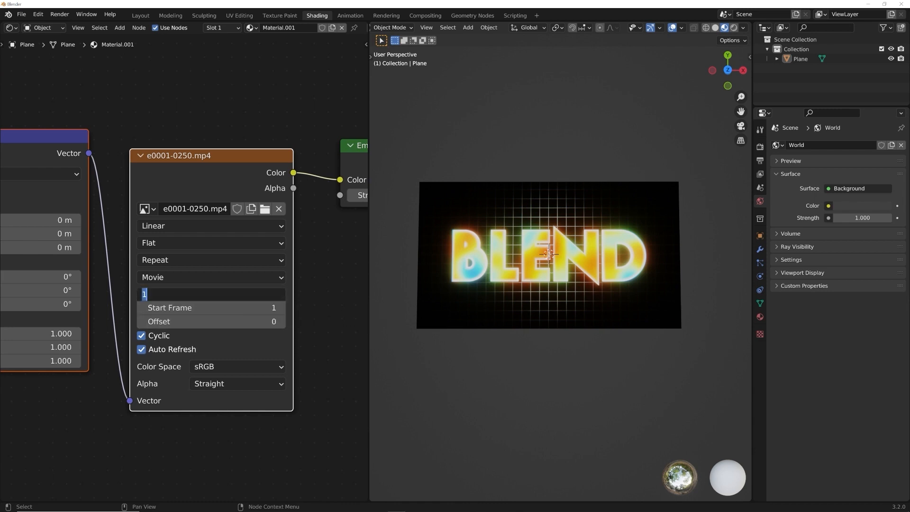
{"action": "type", "text": "0"}
{"action": "key", "text": "Return"}
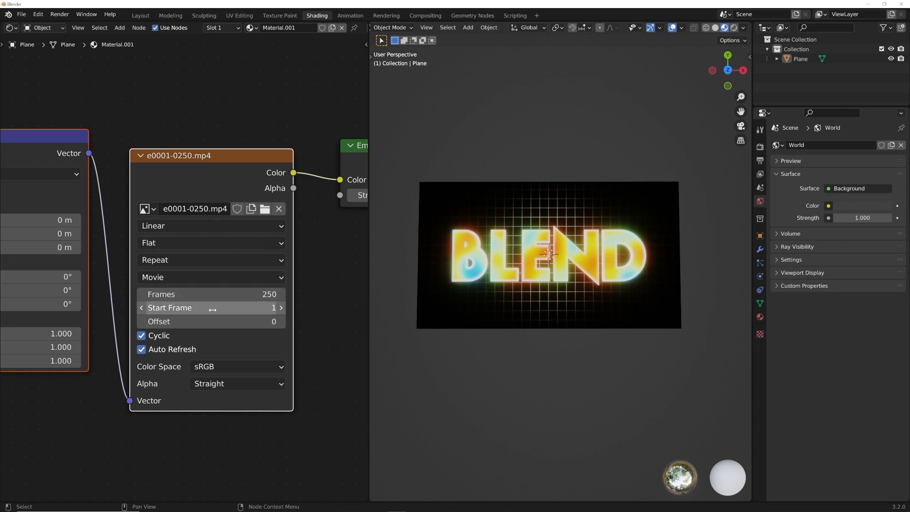
Step: Try a Start Frame of 5 on the video texture node and undo it
{"action": "left_click", "coordinate": [263, 308]}
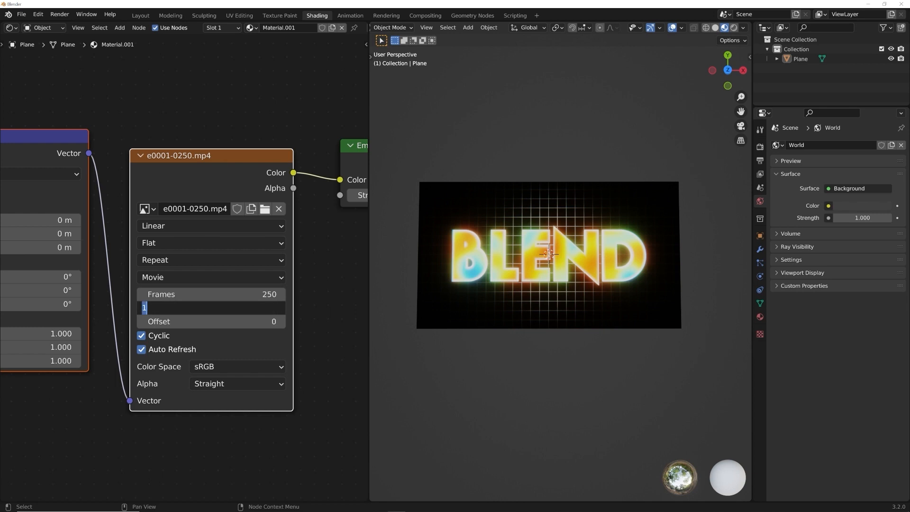
{"action": "key", "text": "Return"}
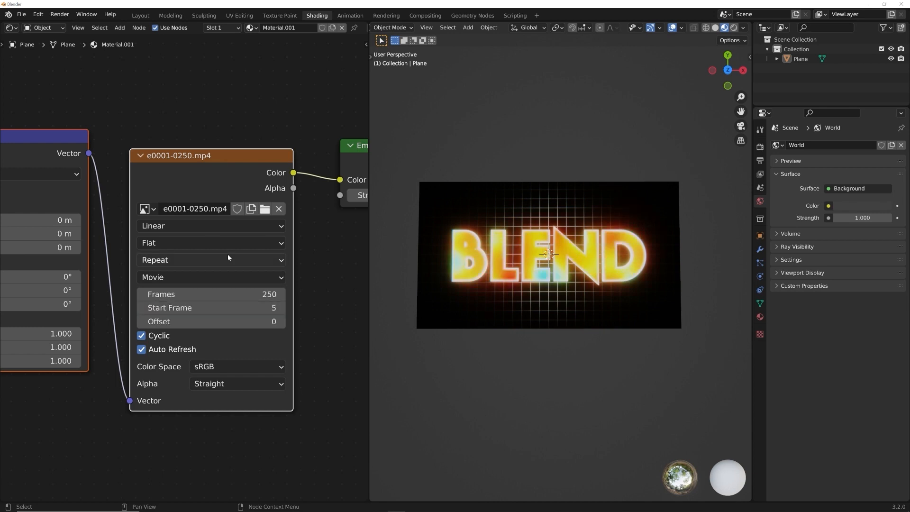
{"action": "key", "text": "ctrl+z"}
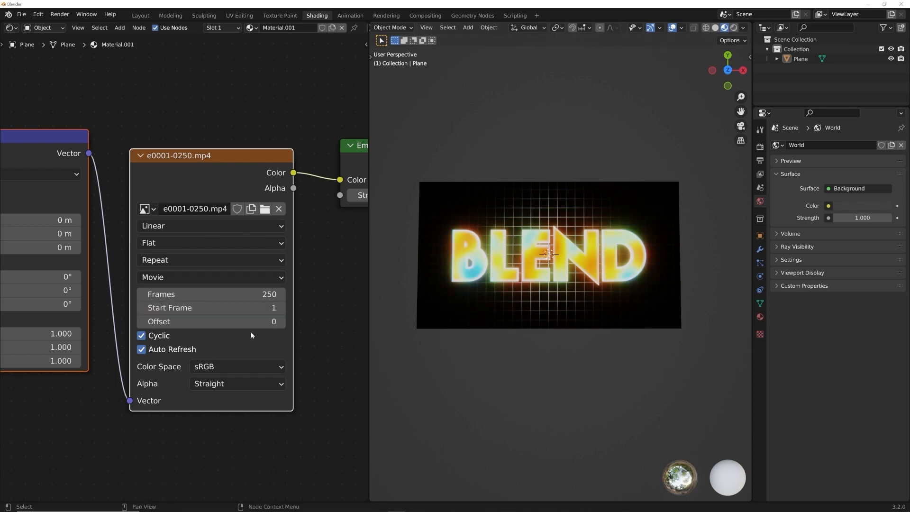
Step: Play the animation and check the video running on the plane in the viewport
{"action": "key", "text": "space"}
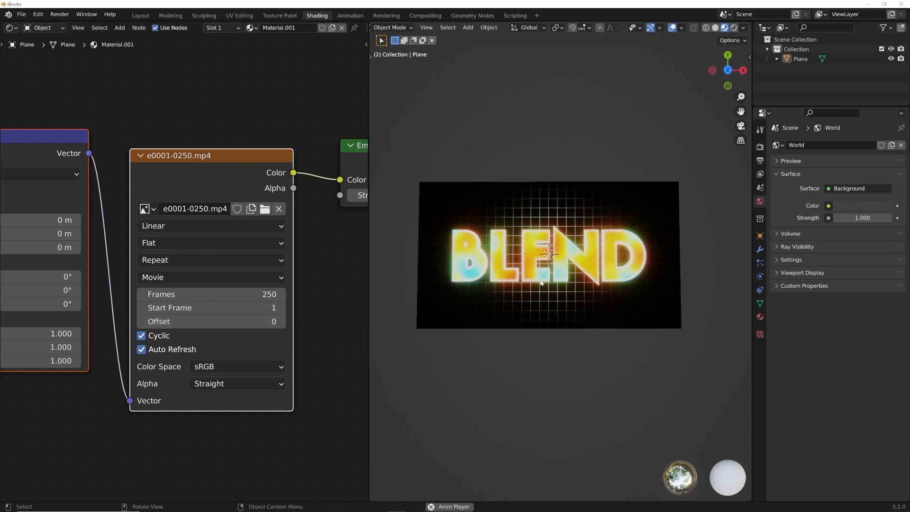
{"action": "scroll", "coordinate": [541, 282], "scroll_direction": "up", "scroll_amount": 3}
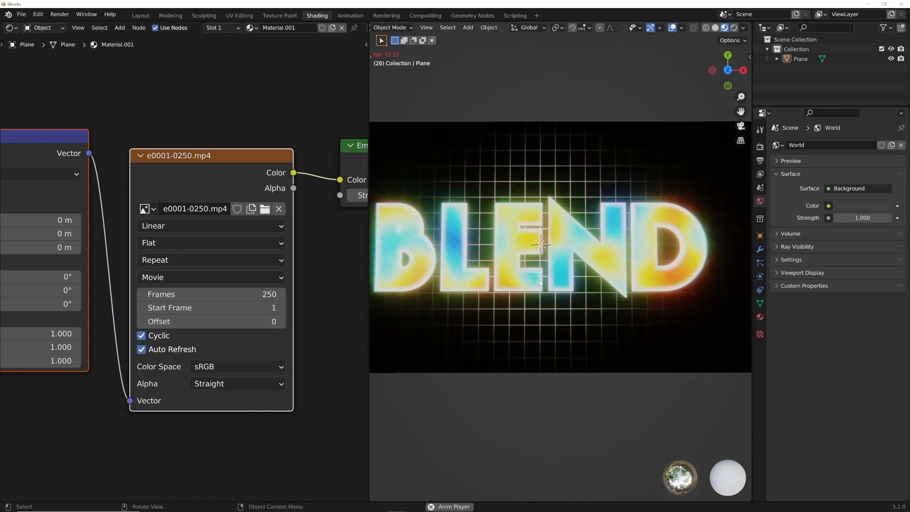
{"action": "scroll", "coordinate": [540, 282], "scroll_direction": "down", "scroll_amount": 1}
{"action": "scroll", "coordinate": [539, 281], "scroll_direction": "down", "scroll_amount": 1}
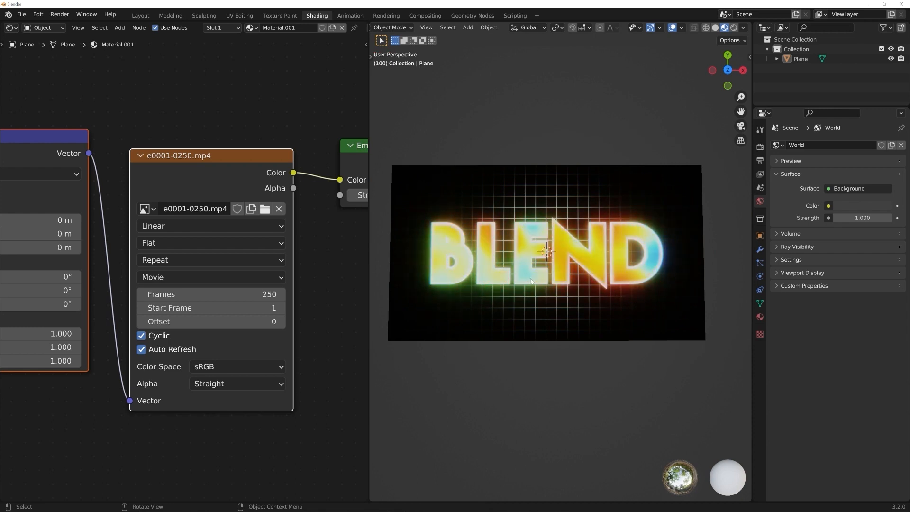
Step: Load the still image sfsf0215 copy.jpg from the Desktop folder into the Image Texture node and view the plane at an angle
{"action": "left_click", "coordinate": [265, 208]}
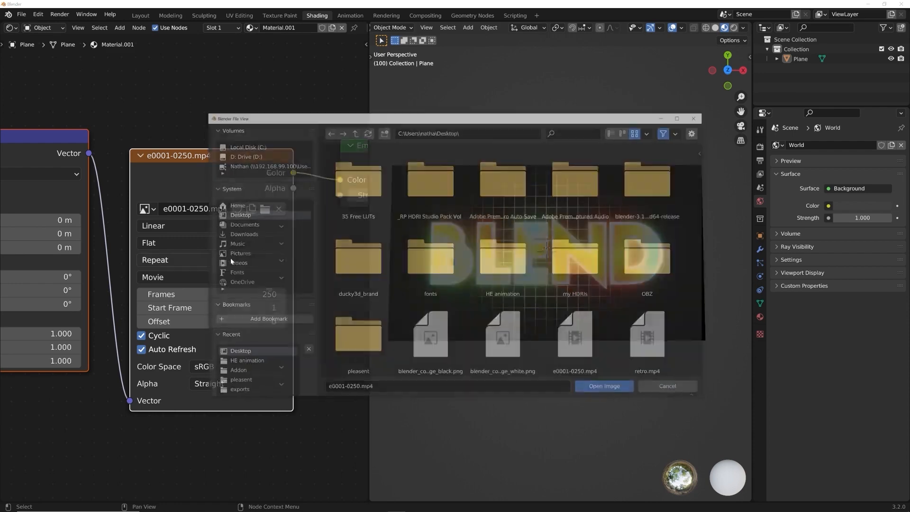
{"action": "scroll", "coordinate": [539, 294], "scroll_direction": "down", "scroll_amount": 5}
{"action": "scroll", "coordinate": [536, 296], "scroll_direction": "down", "scroll_amount": 3}
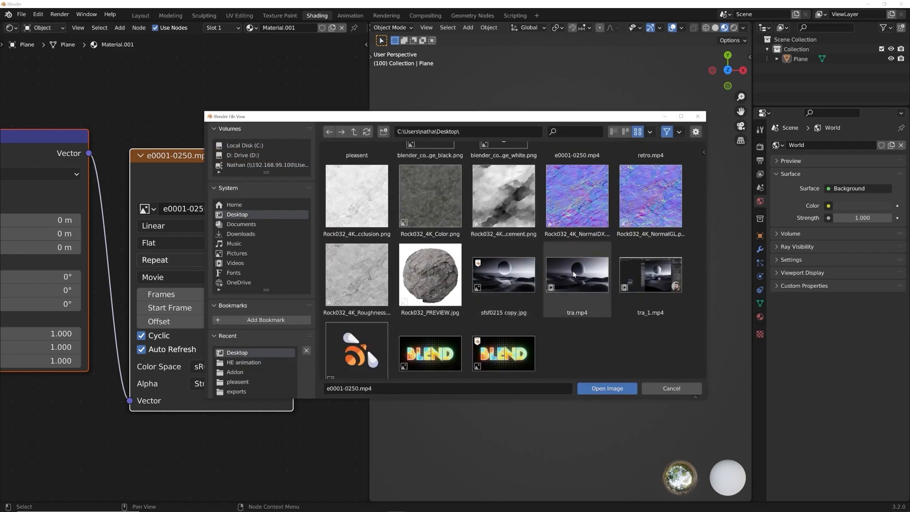
{"action": "double_click", "coordinate": [503, 279]}
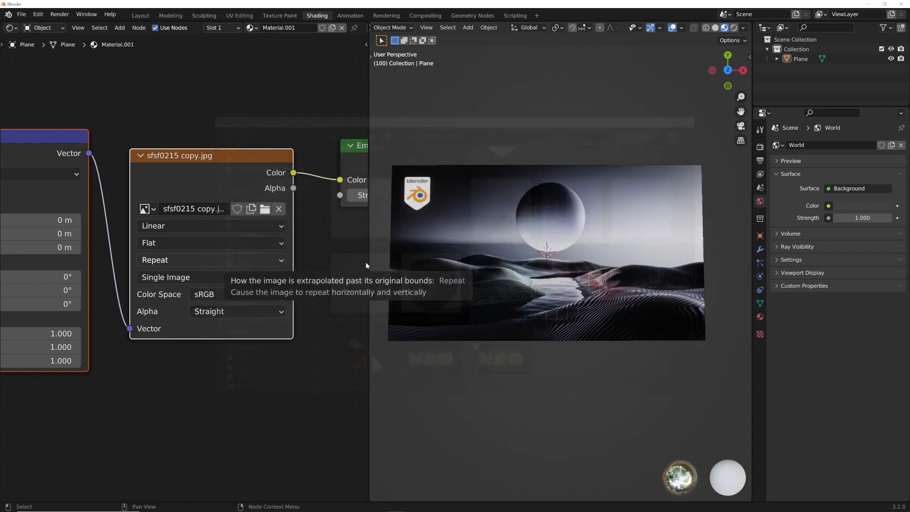
{"action": "scroll", "coordinate": [419, 266], "scroll_direction": "down", "scroll_amount": 3}
{"action": "middle_click_drag", "start_coordinate": [569, 247], "coordinate": [450, 237]}
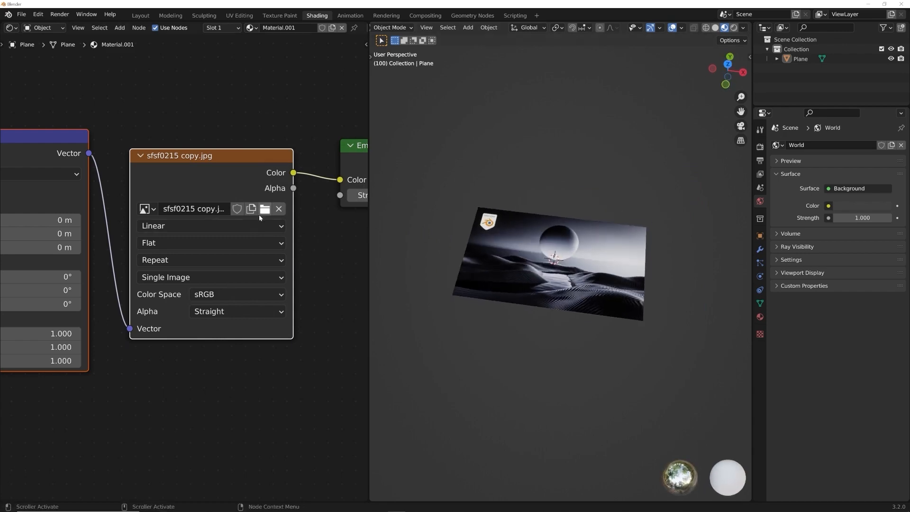
Step: Reload e0001-0250.mp4 into the Image Texture node and set its Frames to 250
{"action": "left_click", "coordinate": [265, 209]}
{"action": "scroll", "coordinate": [630, 318], "scroll_direction": "down", "scroll_amount": 3}
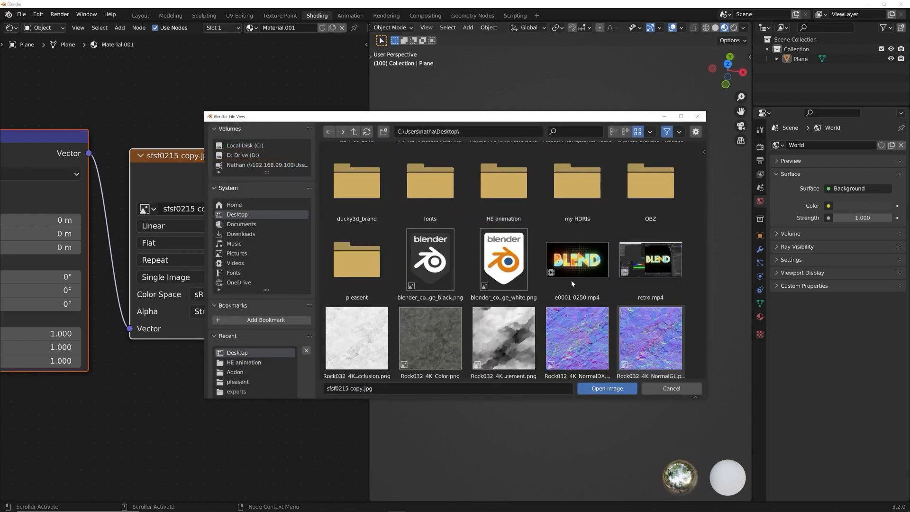
{"action": "key", "text": "Escape"}
{"action": "left_click", "coordinate": [222, 295]}
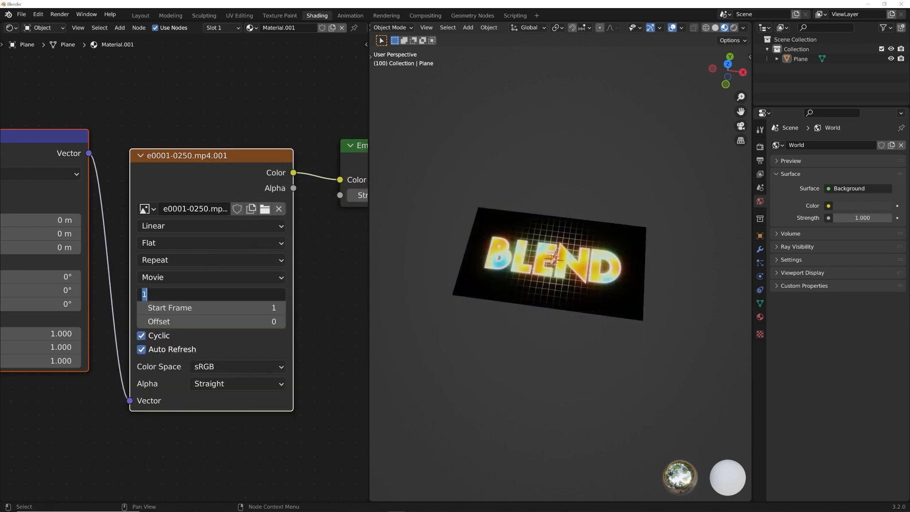
{"action": "type", "text": "250"}
{"action": "key", "text": "Return"}
Step: Play the animation while viewing the plane from a different angle, and stop the playback
{"action": "key", "text": "space"}
{"action": "middle_click_drag", "start_coordinate": [635, 211], "coordinate": [603, 259]}
{"action": "scroll", "coordinate": [602, 257], "scroll_direction": "up", "scroll_amount": 2}
{"action": "key", "text": "space"}
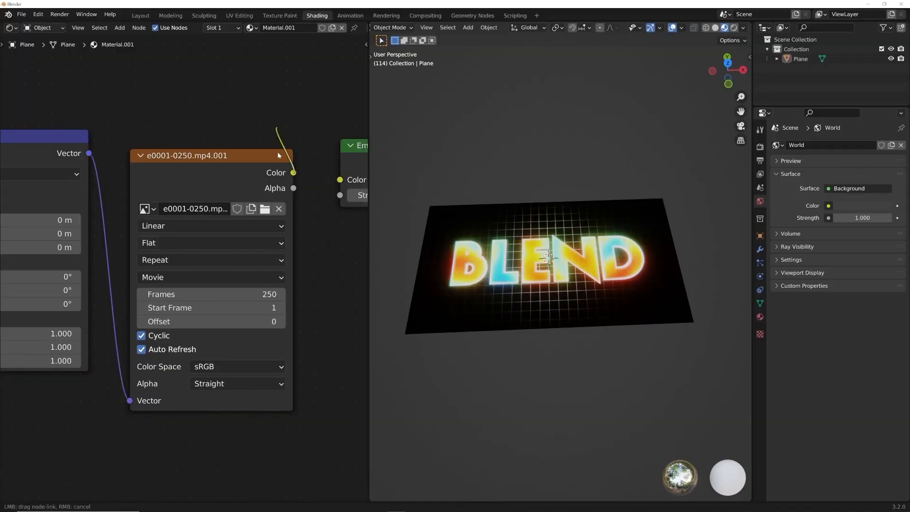
Step: Disconnect the video texture from the Emission node, and give the emission a red-orange color with a strength of 6.300
{"action": "middle_click_drag", "start_coordinate": [194, 166], "coordinate": [236, 173]}
{"action": "scroll", "coordinate": [236, 186], "scroll_direction": "up", "scroll_amount": 1}
{"action": "middle_click_drag", "start_coordinate": [323, 195], "coordinate": [169, 194]}
{"action": "left_click", "coordinate": [306, 190]}
{"action": "left_click_drag", "start_coordinate": [334, 301], "coordinate": [337, 305]}
{"action": "left_click_drag", "start_coordinate": [313, 209], "coordinate": [341, 209]}
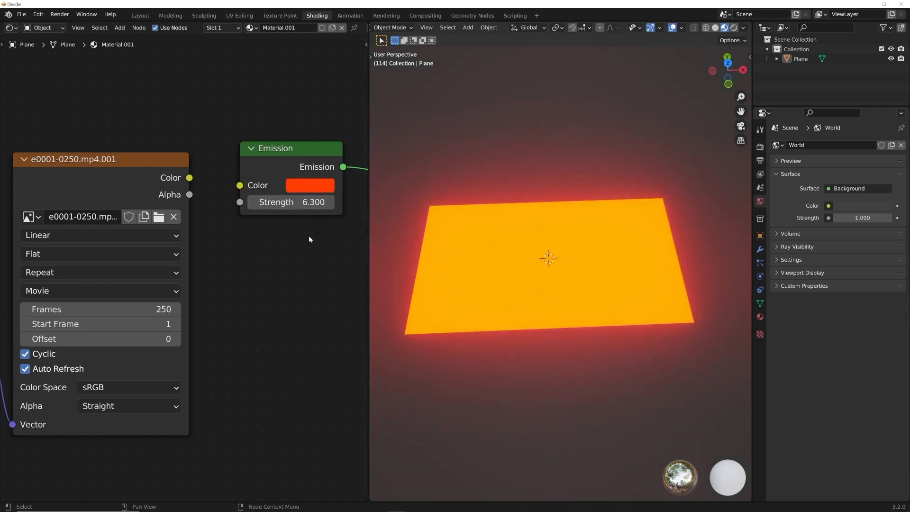
Step: Change the emission color to a lighter orange and reduce its strength to 2.500
{"action": "left_click", "coordinate": [308, 186]}
{"action": "left_click_drag", "start_coordinate": [334, 308], "coordinate": [332, 302]}
{"action": "mouse_move", "coordinate": [298, 202]}
{"action": "left_mouse_down"}
{"action": "mouse_move", "coordinate": [326, 202]}
{"action": "mouse_move", "coordinate": [284, 202]}
{"action": "left_mouse_up"}
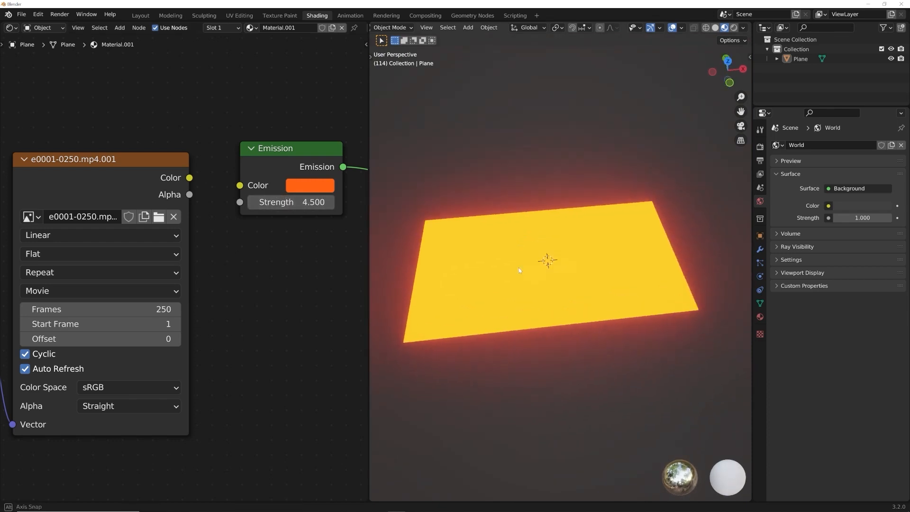
{"action": "middle_click_drag", "start_coordinate": [467, 203], "coordinate": [517, 257]}
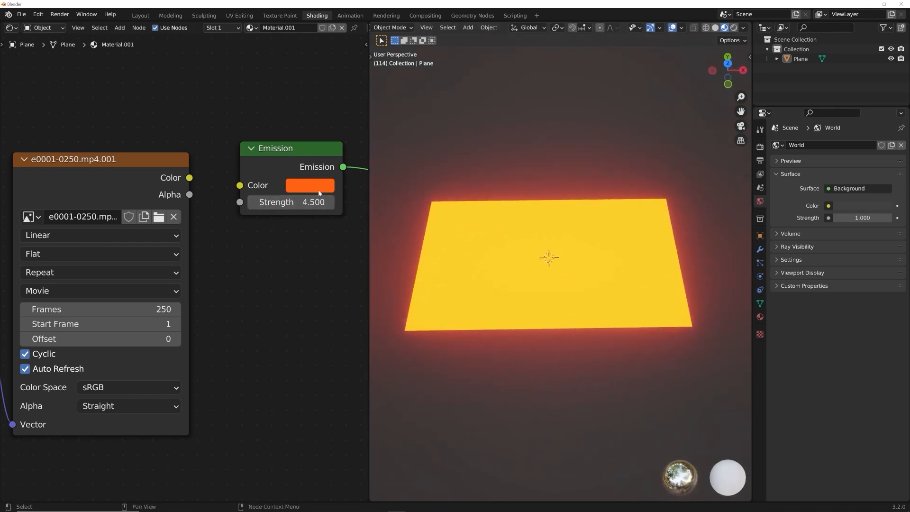
{"action": "left_click_drag", "start_coordinate": [316, 202], "coordinate": [312, 202]}
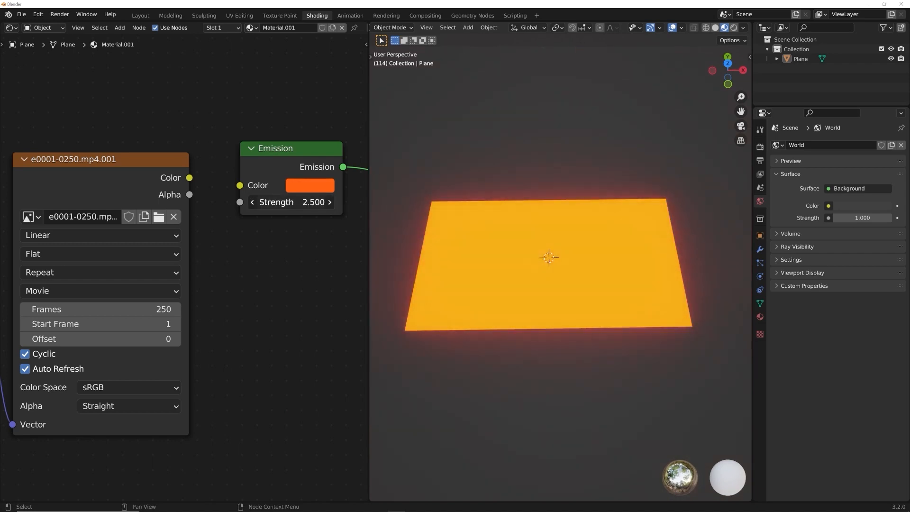
Step: Switch to the Layout workspace and rotate the plane 90° around the X axis so it stands upright
{"action": "left_click", "coordinate": [135, 18]}
{"action": "mouse_move", "coordinate": [408, 258]}
{"action": "middle_mouse_down"}
{"action": "mouse_move", "coordinate": [461, 242]}
{"action": "mouse_move", "coordinate": [440, 245]}
{"action": "middle_mouse_up"}
{"action": "scroll", "coordinate": [440, 248], "scroll_direction": "down", "scroll_amount": 3}
{"action": "left_click", "coordinate": [437, 250]}
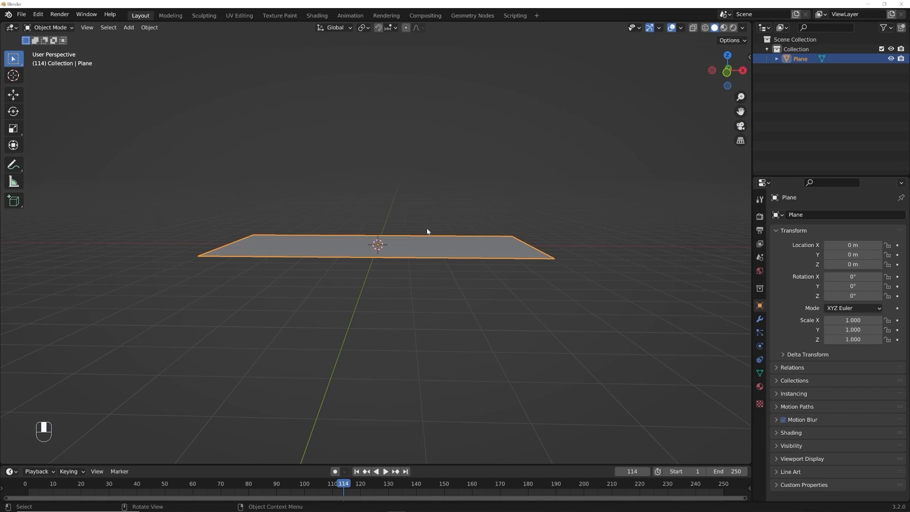
{"action": "type", "text": "rx90"}
{"action": "key", "text": "Return"}
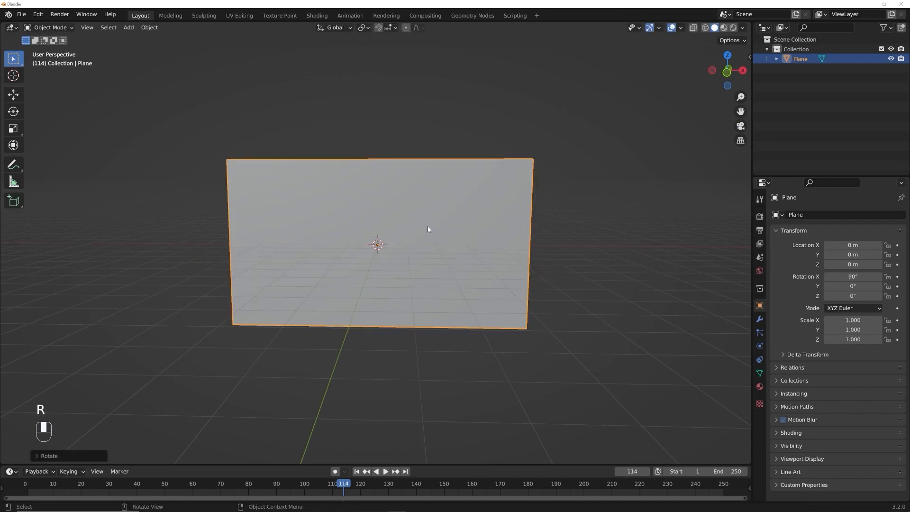
Step: Add a second mesh plane at the origin and scale it by 8 as a floor
{"action": "key", "text": "shift+a"}
{"action": "mouse_move", "coordinate": [430, 227]}
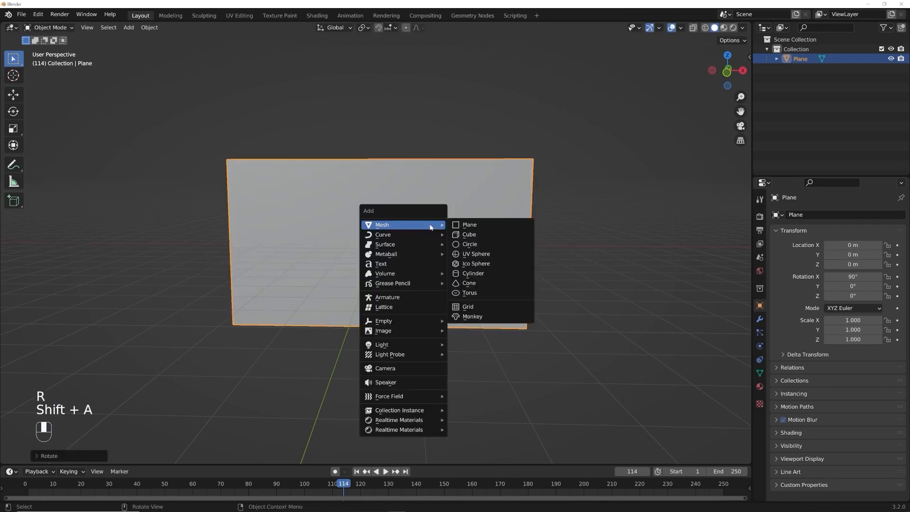
{"action": "left_click", "coordinate": [468, 226]}
{"action": "type", "text": "s8"}
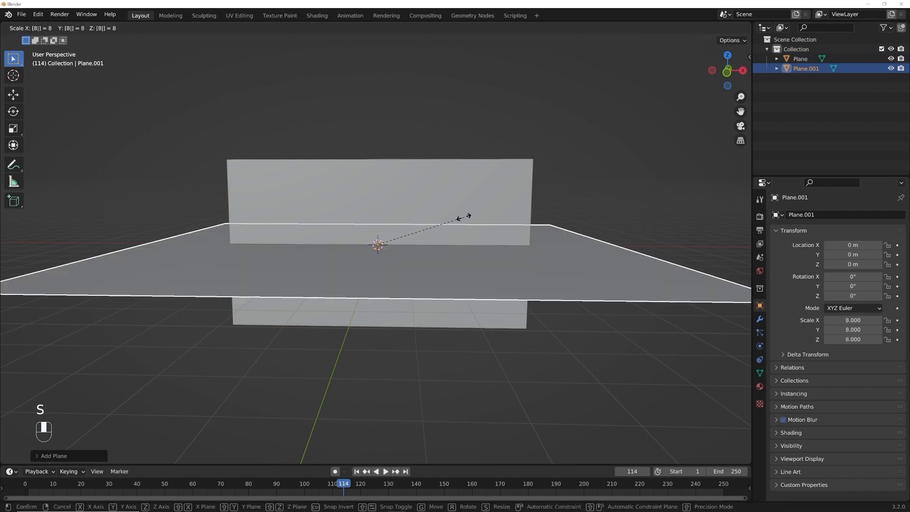
{"action": "left_click", "coordinate": [464, 218]}
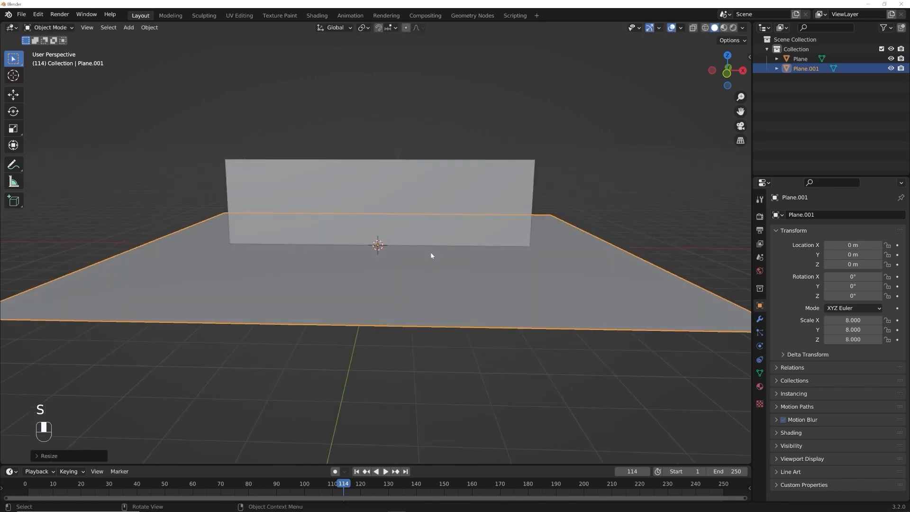
Step: Scale the upright emissive plane down uniformly to about 0.474
{"action": "left_click", "coordinate": [532, 213]}
{"action": "key", "text": "s"}
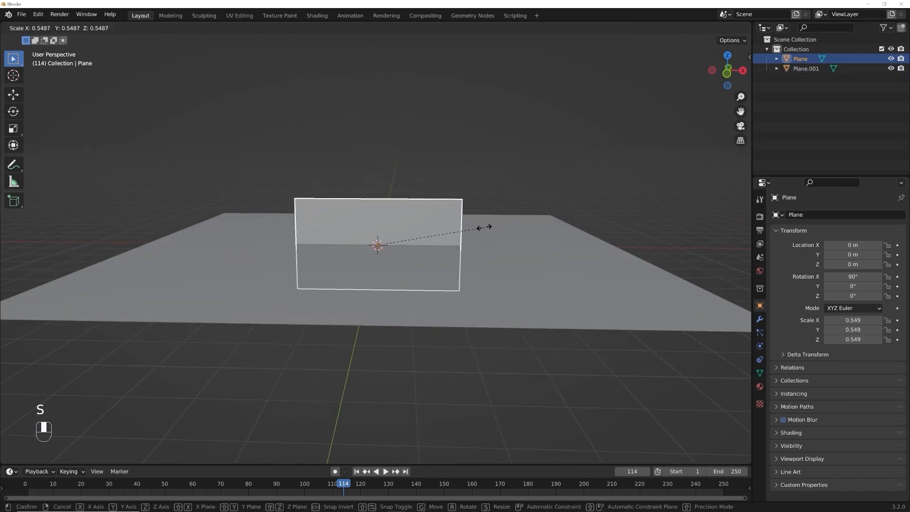
{"action": "left_click", "coordinate": [470, 230]}
Step: Move the upright plane to the floor's back edge and raise it, at about Y 5.86 m and Z 1.36 m
{"action": "middle_click_drag", "start_coordinate": [470, 230], "coordinate": [454, 245]}
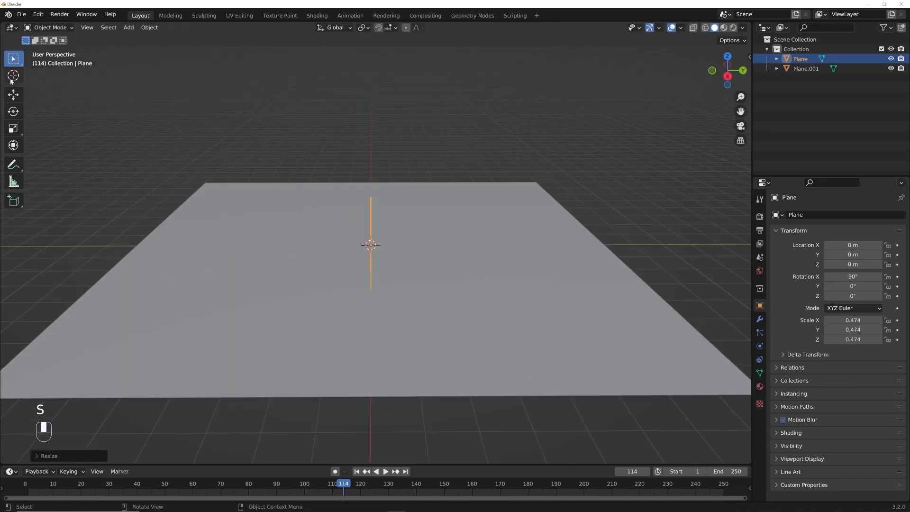
{"action": "left_click", "coordinate": [14, 95]}
{"action": "left_click_drag", "start_coordinate": [406, 245], "coordinate": [564, 174]}
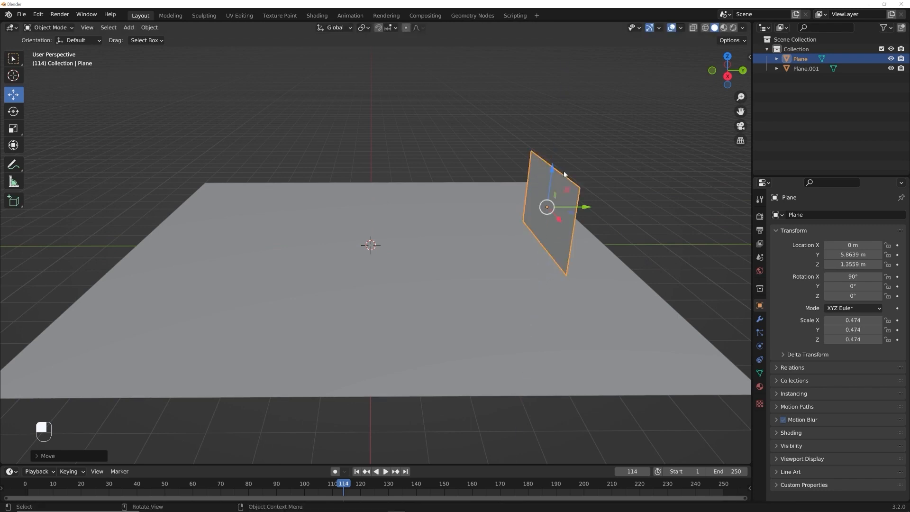
{"action": "scroll", "coordinate": [588, 183], "scroll_direction": "up", "scroll_amount": 3}
{"action": "middle_click_drag", "start_coordinate": [611, 191], "coordinate": [507, 220], "text": "shift"}
{"action": "middle_click_drag", "start_coordinate": [507, 220], "coordinate": [583, 211]}
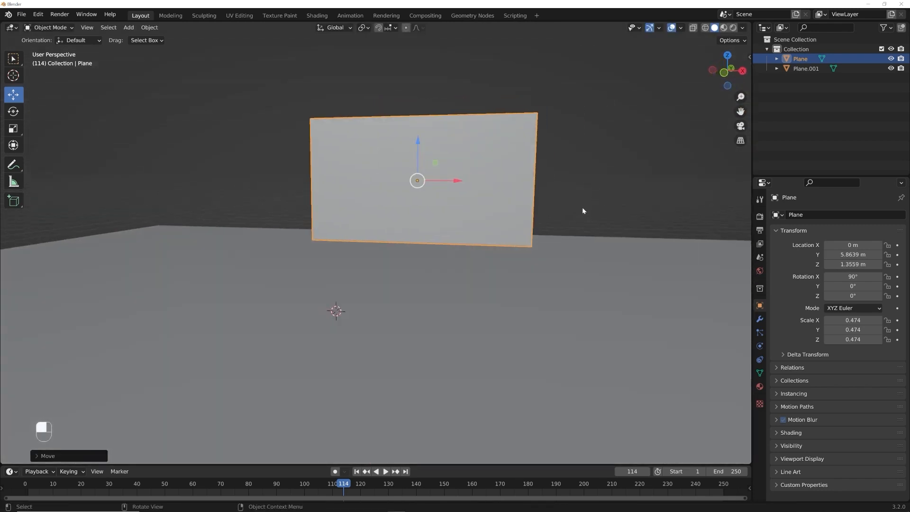
Step: Switch the viewport to Material Preview shading and view the glowing plane above the whole floor
{"action": "left_click", "coordinate": [723, 28]}
{"action": "mouse_move", "coordinate": [427, 180]}
{"action": "middle_mouse_down"}
{"action": "mouse_move", "coordinate": [530, 311]}
{"action": "mouse_move", "coordinate": [548, 319]}
{"action": "mouse_move", "coordinate": [422, 231]}
{"action": "middle_mouse_up"}
{"action": "scroll", "coordinate": [405, 232], "scroll_direction": "down", "scroll_amount": 5}
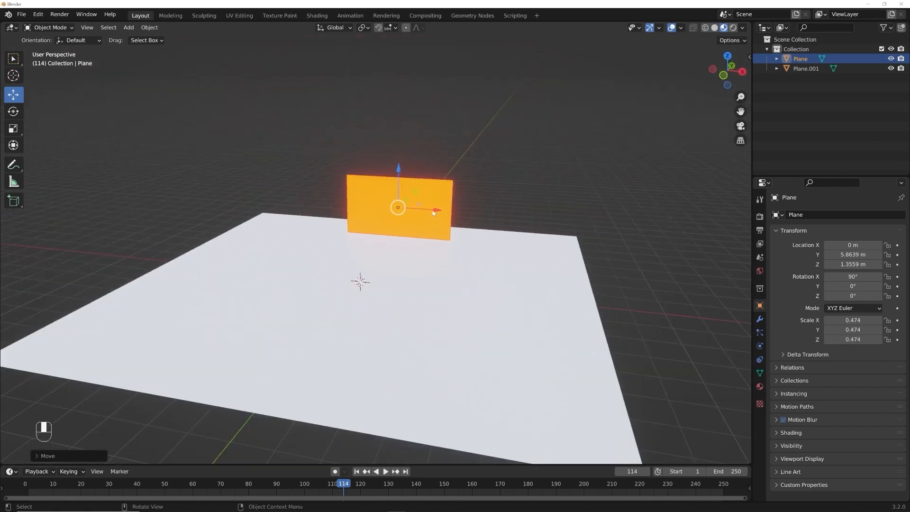
Step: Apply the scale of the floor plane
{"action": "left_click", "coordinate": [455, 321]}
{"action": "key", "text": "ctrl+a"}
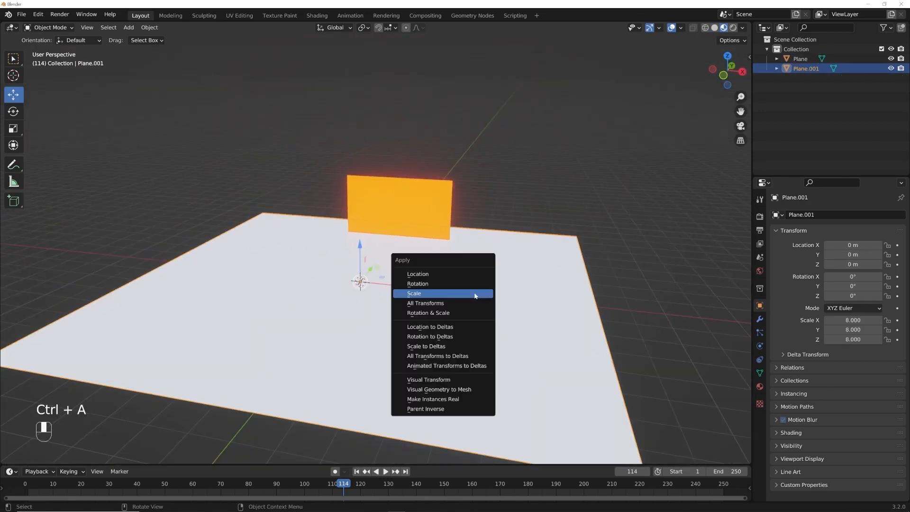
{"action": "left_click", "coordinate": [475, 295]}
{"action": "scroll", "coordinate": [417, 280], "scroll_direction": "up", "scroll_amount": 3}
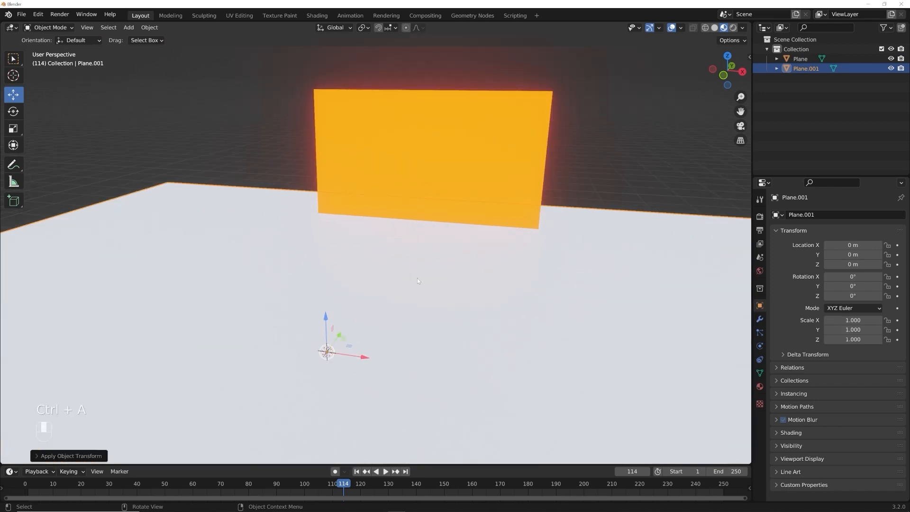
Step: Open the Realtime Materials add-on in the sidebar, choose the Surfaces category and pick Surface 13
{"action": "key", "text": "n"}
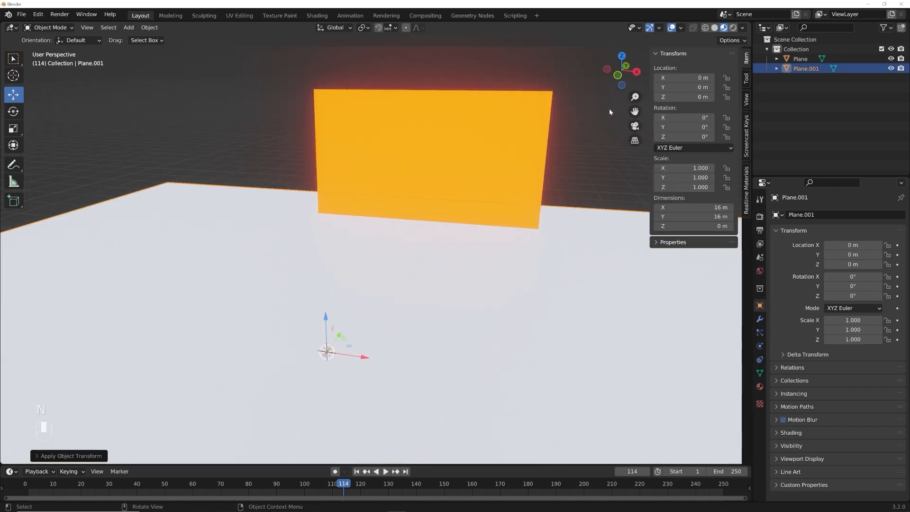
{"action": "left_click", "coordinate": [747, 196]}
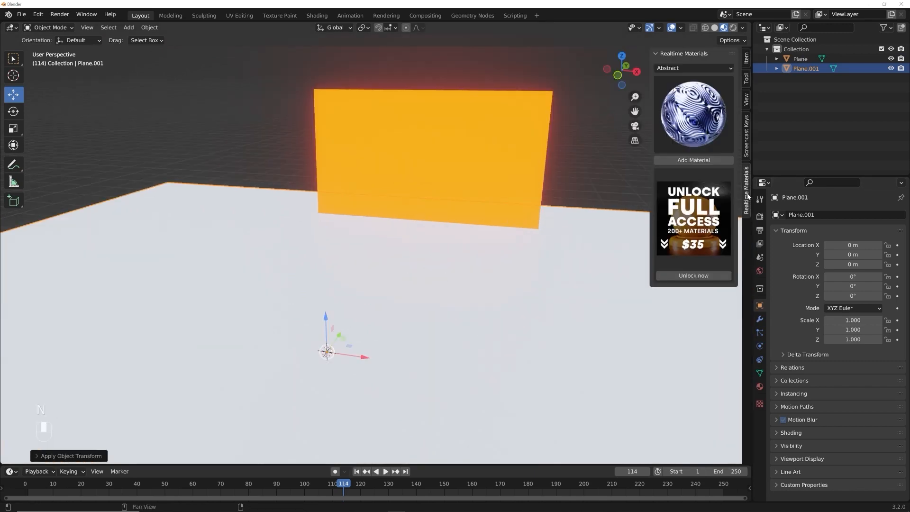
{"action": "left_click", "coordinate": [678, 70]}
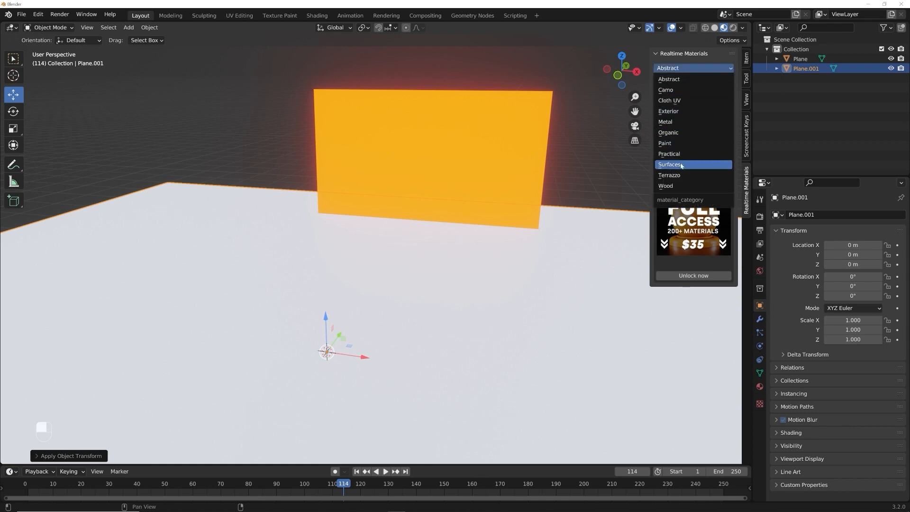
{"action": "left_click", "coordinate": [681, 165]}
{"action": "left_click", "coordinate": [684, 101]}
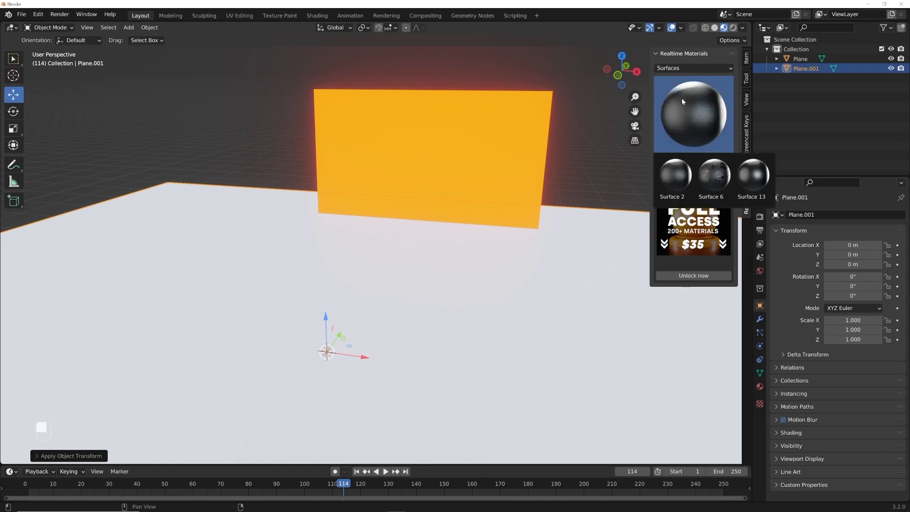
{"action": "left_click", "coordinate": [756, 182]}
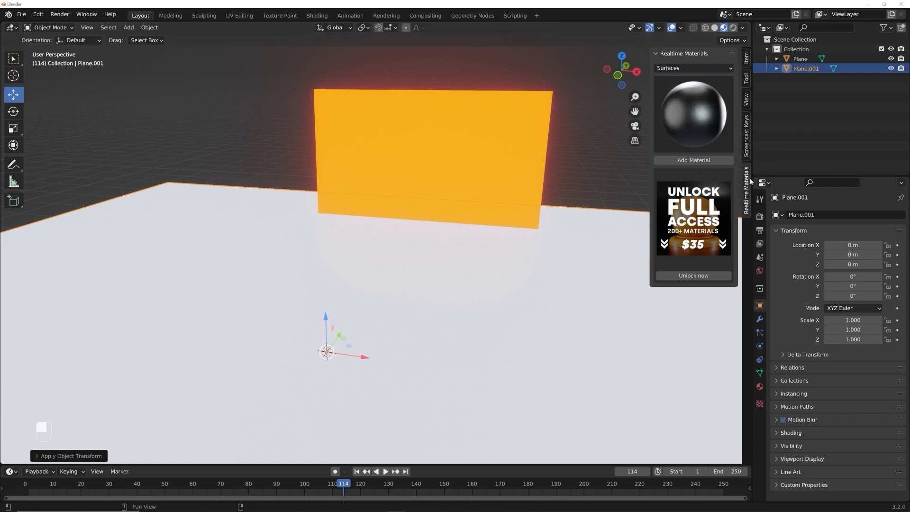
Step: Compare the Surface 2 and Surface 6 previews and add the Surface 2 material to the floor plane
{"action": "left_click", "coordinate": [698, 153]}
{"action": "left_click", "coordinate": [682, 175]}
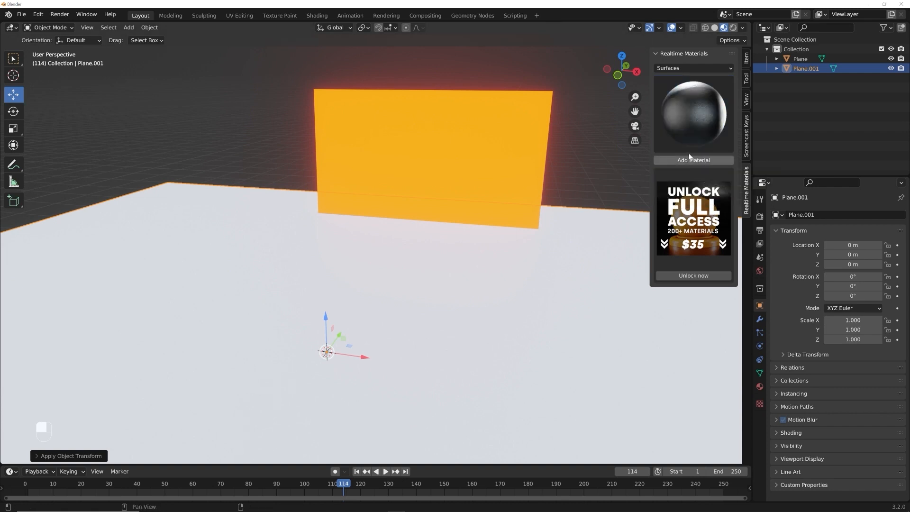
{"action": "left_click", "coordinate": [693, 151]}
{"action": "left_click", "coordinate": [700, 167]}
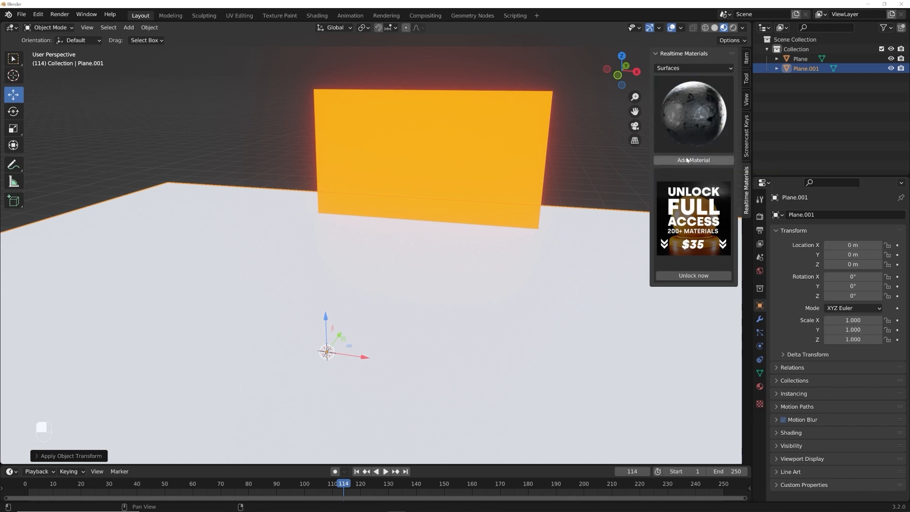
{"action": "left_click", "coordinate": [687, 130]}
{"action": "left_click", "coordinate": [714, 174]}
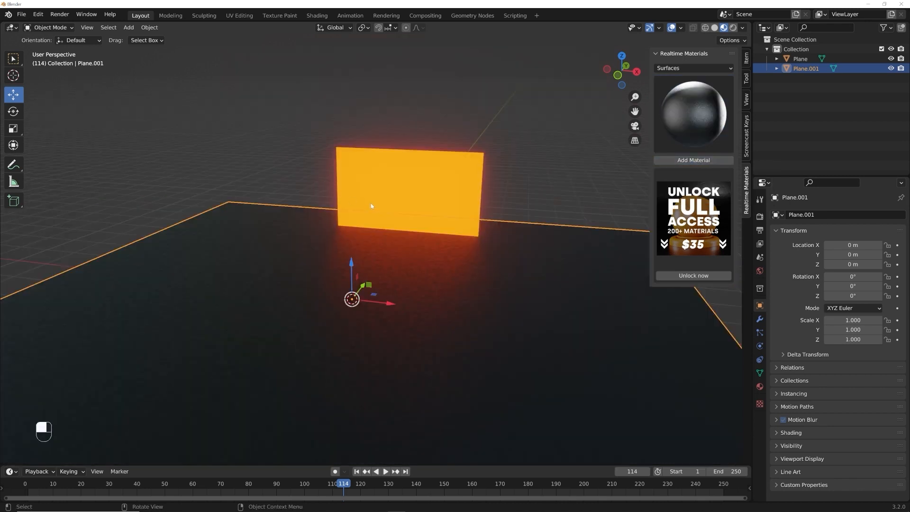
Step: Open the floor's material settings and set the Rough Scale of Surface 2 to 1.000
{"action": "scroll", "coordinate": [424, 265], "scroll_direction": "down", "scroll_amount": 1}
{"action": "scroll", "coordinate": [426, 267], "scroll_direction": "up", "scroll_amount": 3}
{"action": "middle_click_drag", "start_coordinate": [425, 263], "coordinate": [463, 280]}
{"action": "scroll", "coordinate": [461, 255], "scroll_direction": "up", "scroll_amount": 5}
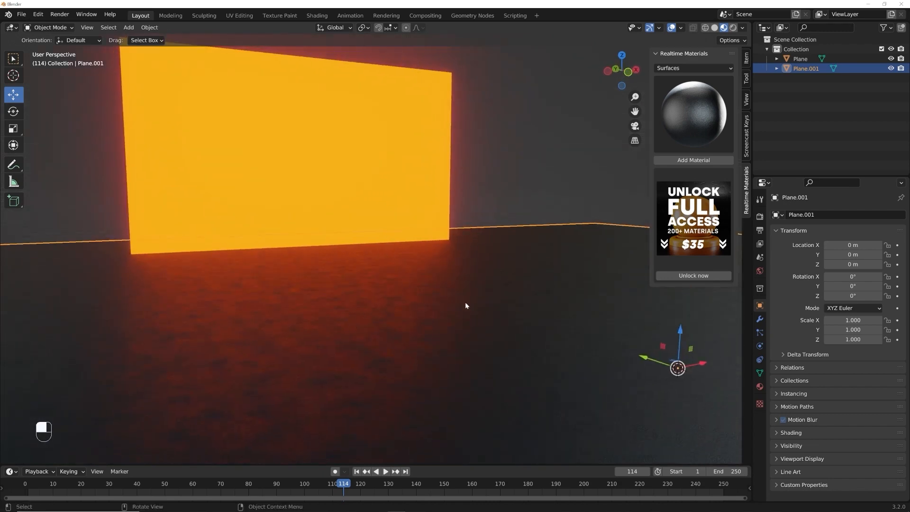
{"action": "left_click", "coordinate": [759, 386]}
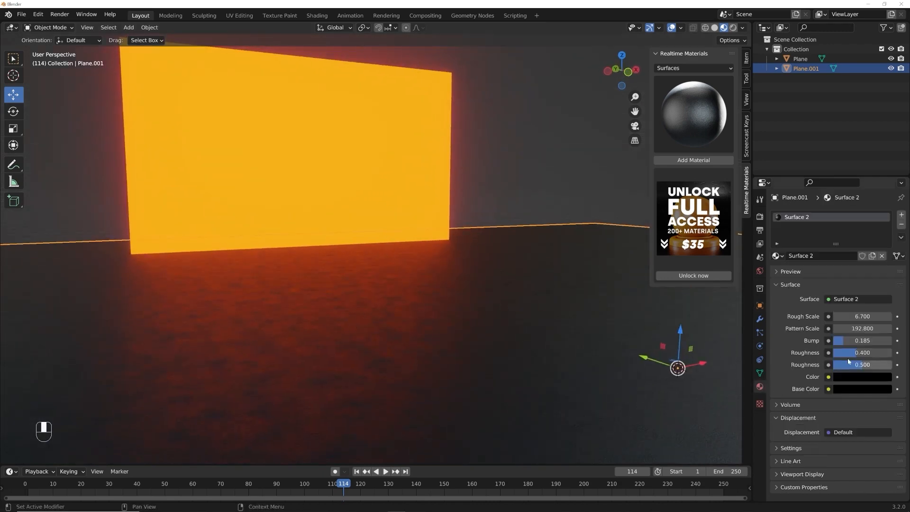
{"action": "left_click", "coordinate": [860, 316]}
{"action": "key", "text": "Return"}
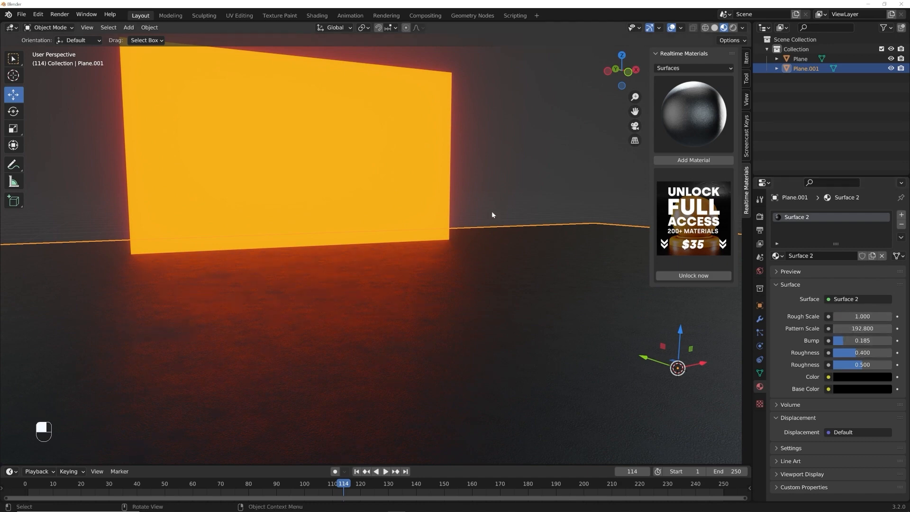
Step: Try a Pattern Scale of 50 for the floor material and settle on about 167.700
{"action": "left_click", "coordinate": [865, 329]}
{"action": "type", "text": "50"}
{"action": "key", "text": "Return"}
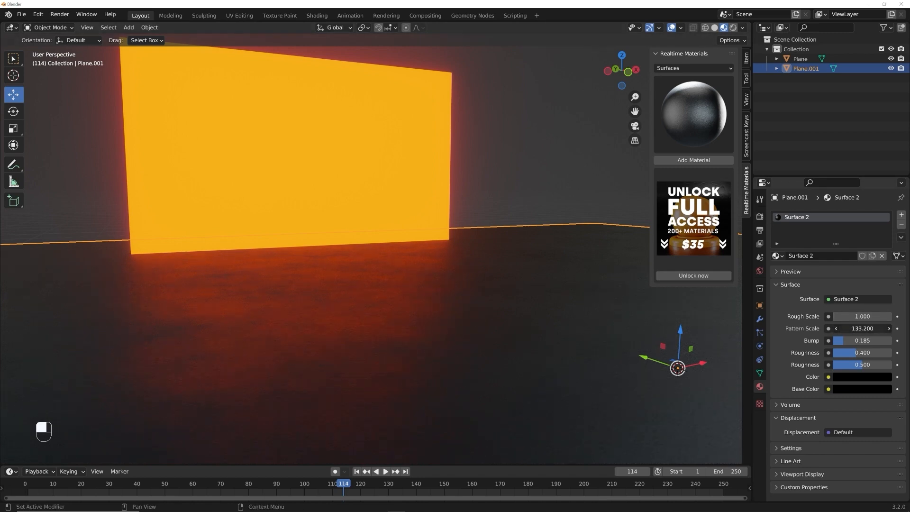
{"action": "left_click_drag", "start_coordinate": [864, 328], "coordinate": [859, 329]}
Step: Set both Roughness values of the floor material to 0.000
{"action": "scroll", "coordinate": [260, 335], "scroll_direction": "up", "scroll_amount": 2}
{"action": "mouse_move", "coordinate": [315, 364]}
{"action": "middle_mouse_down"}
{"action": "mouse_move", "coordinate": [318, 352]}
{"action": "mouse_move", "coordinate": [328, 365]}
{"action": "middle_mouse_up"}
{"action": "left_click_drag", "start_coordinate": [862, 352], "coordinate": [789, 364]}
{"action": "mouse_move", "coordinate": [537, 345]}
{"action": "middle_mouse_down"}
{"action": "mouse_move", "coordinate": [525, 343]}
{"action": "mouse_move", "coordinate": [532, 343]}
{"action": "middle_mouse_up"}
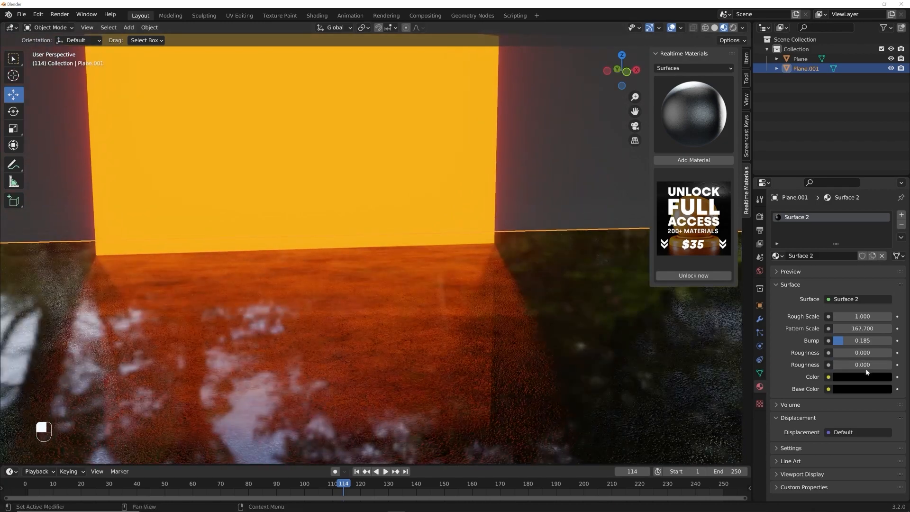
Step: Set the floor material's first Roughness to about 0.244 and the second Roughness to 1.000
{"action": "mouse_move", "coordinate": [852, 352]}
{"action": "left_mouse_down"}
{"action": "mouse_move", "coordinate": [882, 352]}
{"action": "mouse_move", "coordinate": [870, 353]}
{"action": "mouse_move", "coordinate": [891, 365]}
{"action": "mouse_move", "coordinate": [849, 356]}
{"action": "left_mouse_up"}
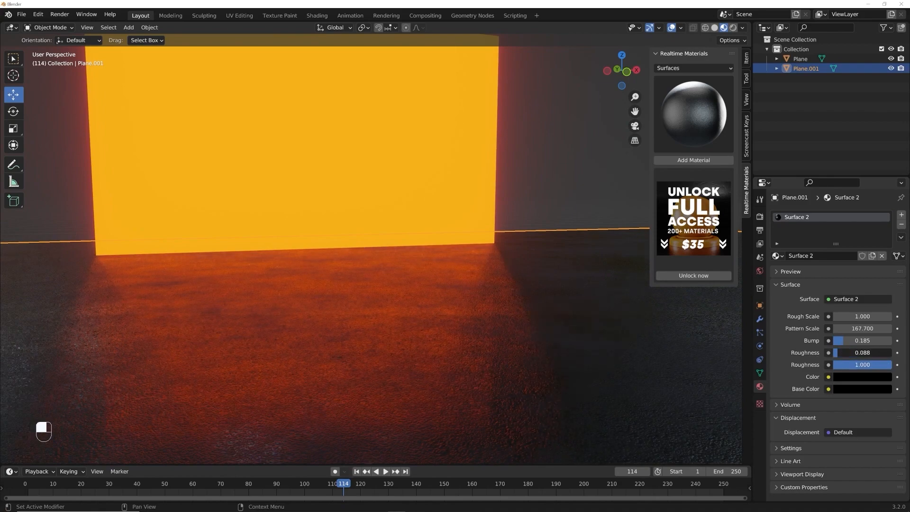
{"action": "mouse_move", "coordinate": [331, 289]}
{"action": "middle_mouse_down"}
{"action": "mouse_move", "coordinate": [363, 290]}
{"action": "mouse_move", "coordinate": [287, 289]}
{"action": "mouse_move", "coordinate": [318, 289]}
{"action": "middle_mouse_up"}
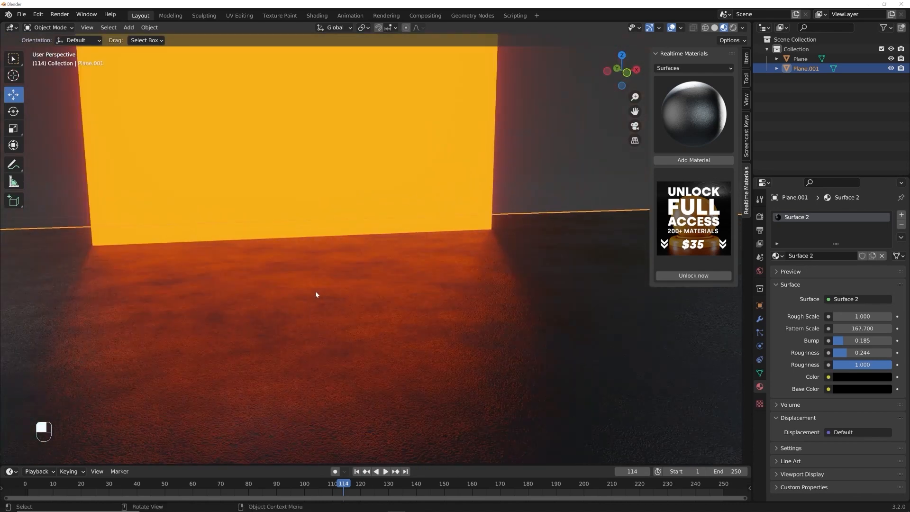
{"action": "left_click", "coordinate": [713, 28]}
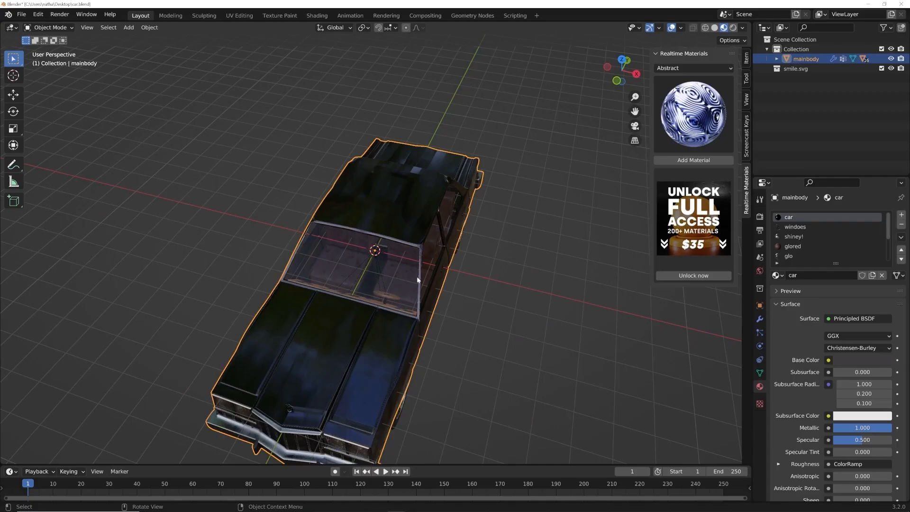
Step: Examine the car model from several angles and select its body and seats to see how the parts are separated
{"action": "middle_click_drag", "start_coordinate": [421, 265], "coordinate": [438, 317]}
{"action": "scroll", "coordinate": [430, 316], "scroll_direction": "up", "scroll_amount": 4}
{"action": "scroll", "coordinate": [430, 316], "scroll_direction": "down", "scroll_amount": 5}
{"action": "left_click", "coordinate": [276, 167]}
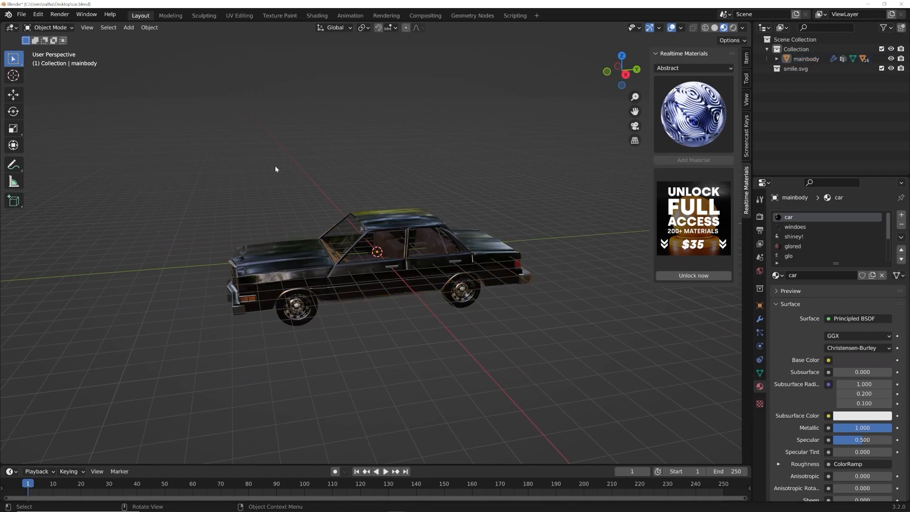
{"action": "scroll", "coordinate": [288, 236], "scroll_direction": "up", "scroll_amount": 4}
{"action": "left_click", "coordinate": [224, 287]}
{"action": "scroll", "coordinate": [369, 153], "scroll_direction": "down", "scroll_amount": 3}
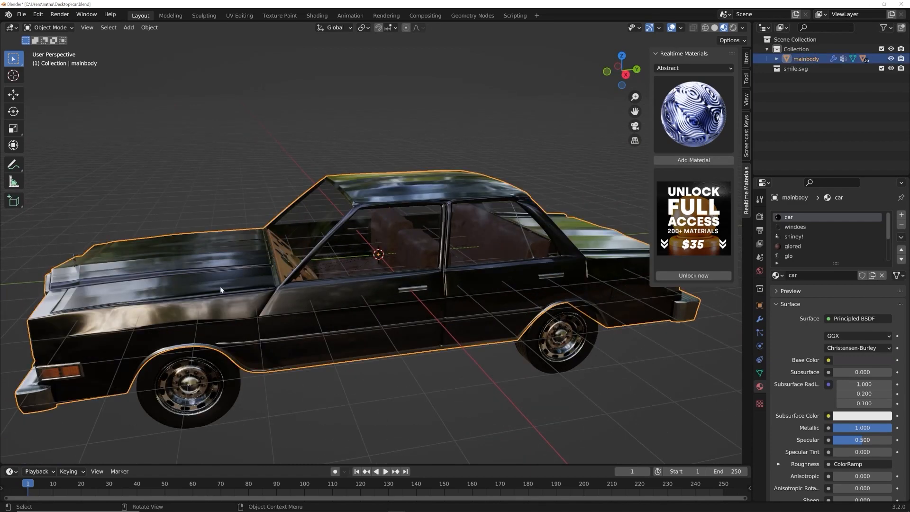
{"action": "left_click", "coordinate": [347, 141]}
{"action": "scroll", "coordinate": [333, 178], "scroll_direction": "up", "scroll_amount": 4}
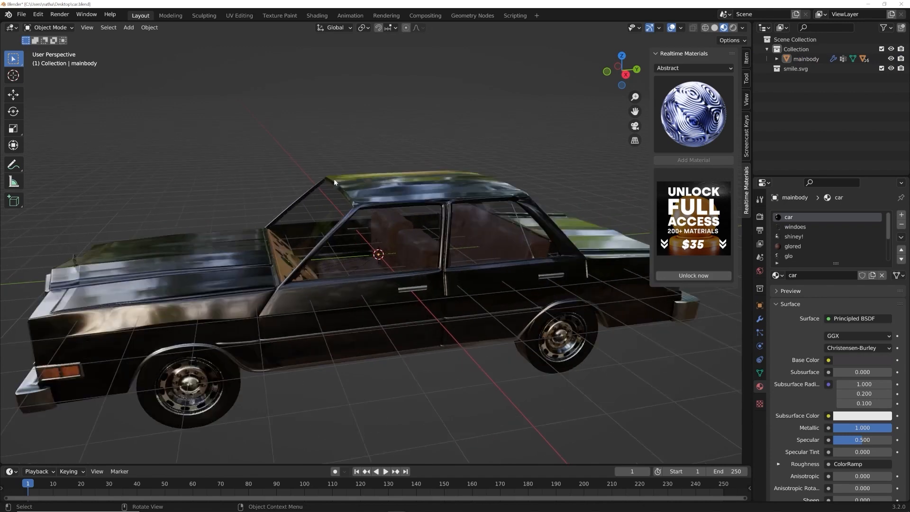
{"action": "left_click", "coordinate": [410, 241]}
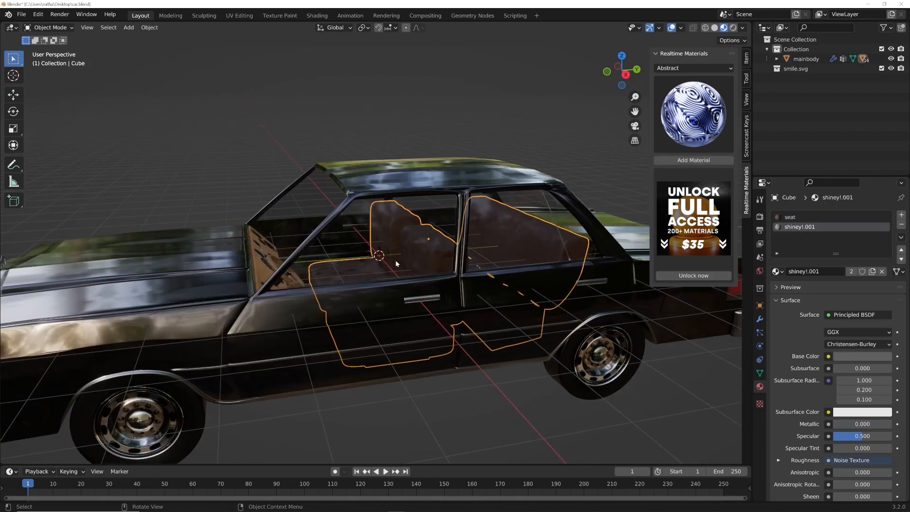
{"action": "left_click", "coordinate": [375, 170]}
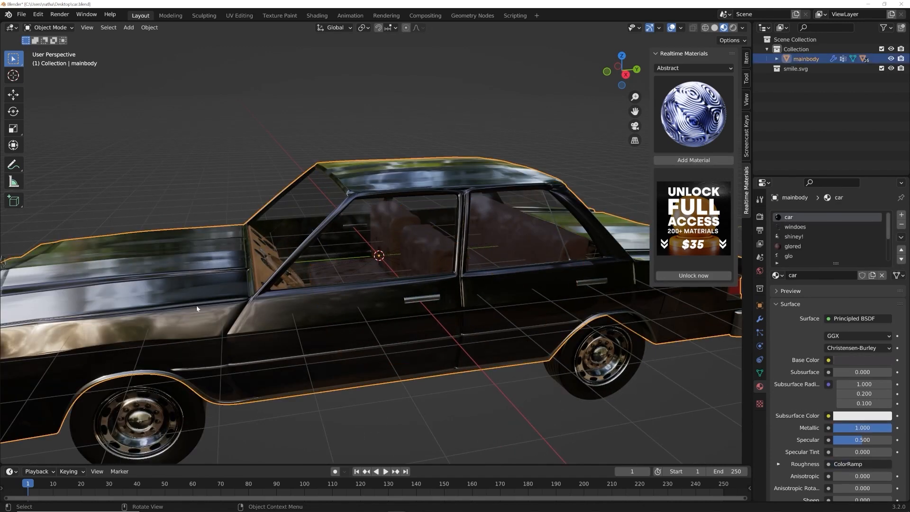
{"action": "middle_click_drag", "start_coordinate": [365, 260], "coordinate": [373, 274]}
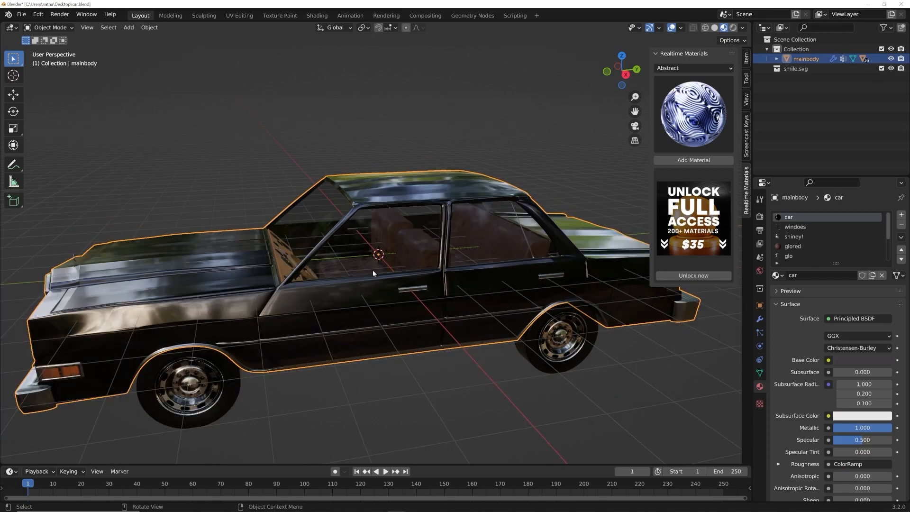
Step: Try to move the car body freely to see whether its attached parts follow
{"action": "key", "text": "g"}
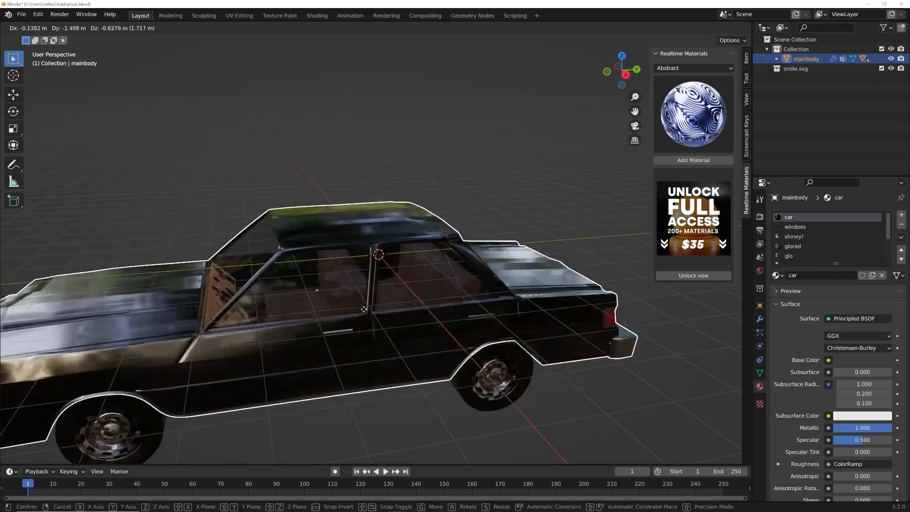
{"action": "right_click", "coordinate": [363, 309]}
{"action": "middle_click_drag", "start_coordinate": [288, 340], "coordinate": [313, 316]}
{"action": "middle_click_drag", "start_coordinate": [481, 322], "coordinate": [400, 279]}
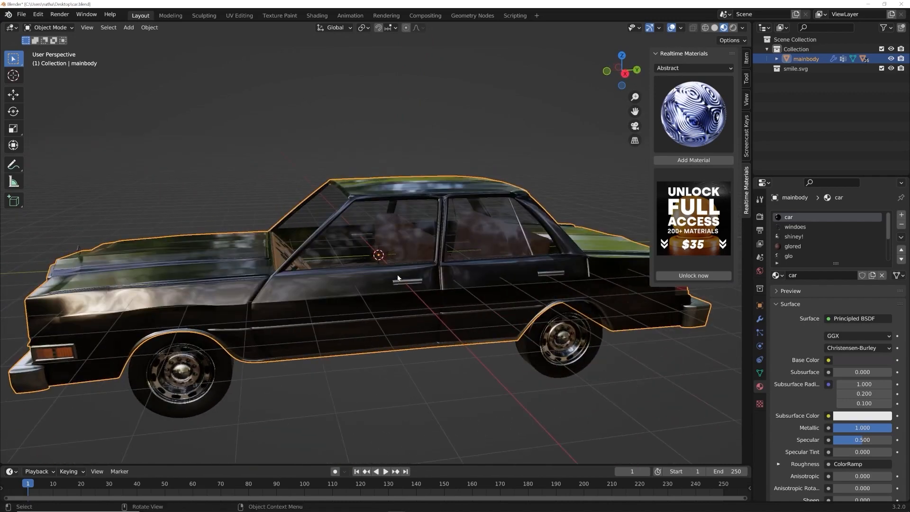
Step: In the front view, raise the car body about 2.445 m along Z so the tires rest on the ground line
{"action": "left_click", "coordinate": [13, 95]}
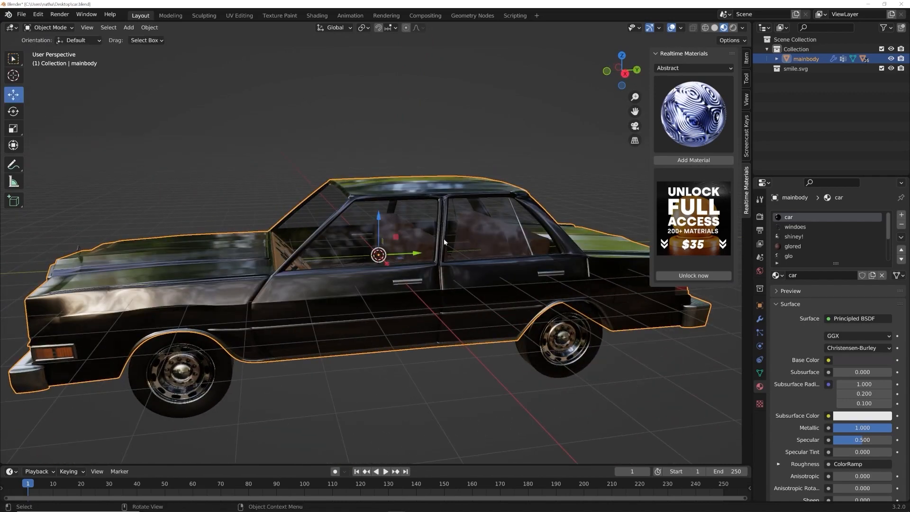
{"action": "key", "text": "grave"}
{"action": "left_click", "coordinate": [418, 216]}
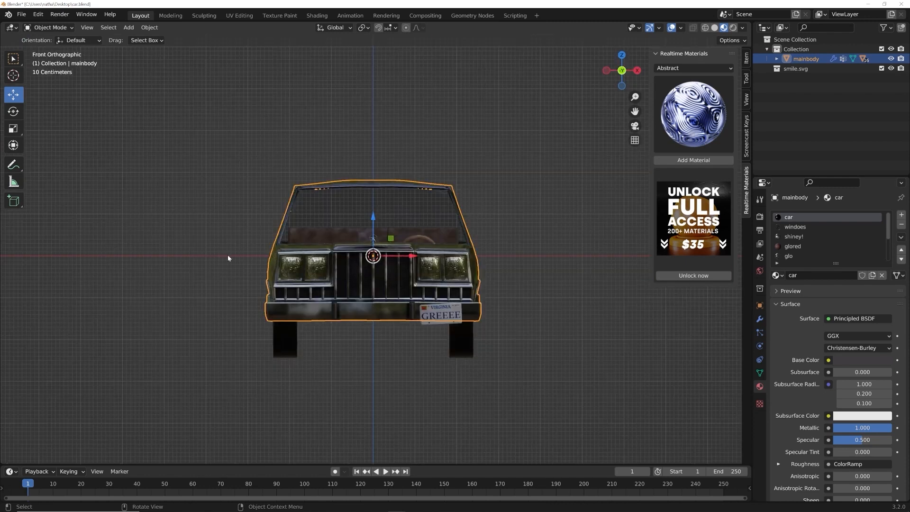
{"action": "scroll", "coordinate": [224, 258], "scroll_direction": "up", "scroll_amount": 4}
{"action": "key", "text": "g"}
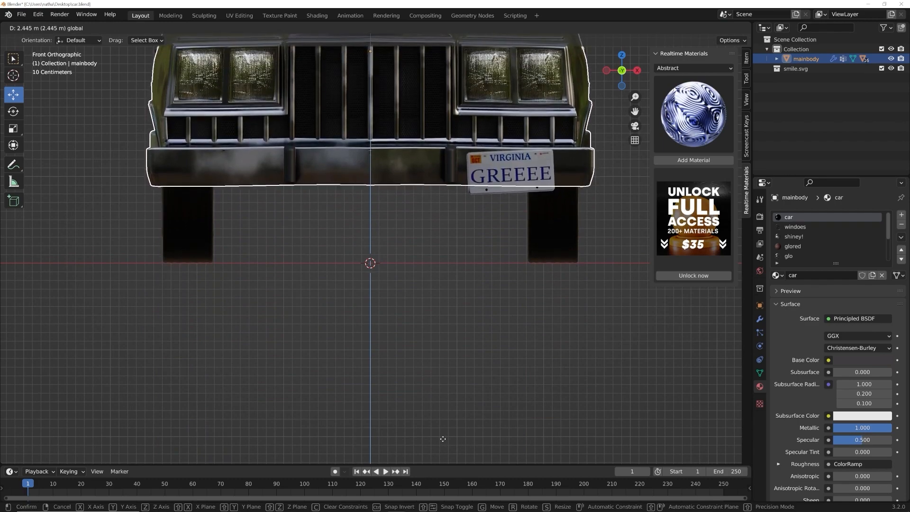
{"action": "left_click", "coordinate": [443, 439]}
{"action": "middle_click_drag", "start_coordinate": [615, 448], "coordinate": [471, 313]}
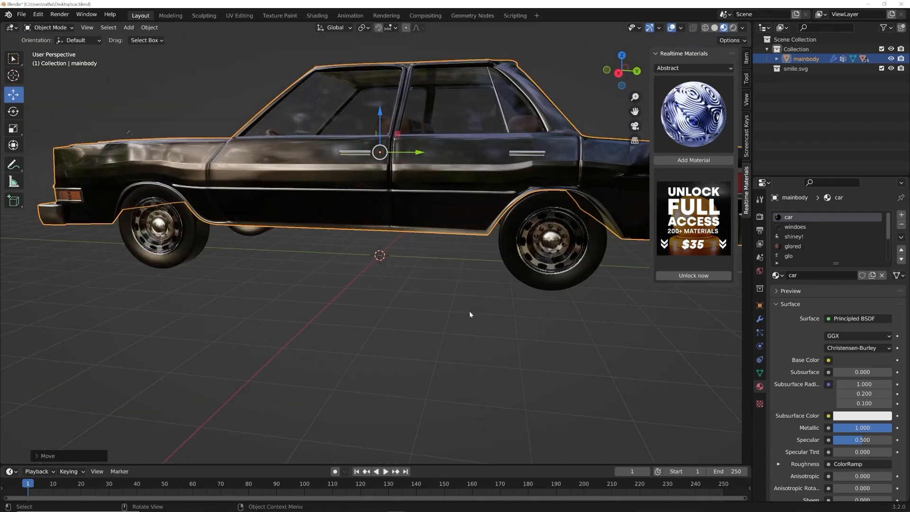
Step: Save the car file with the repositioned car body
{"action": "scroll", "coordinate": [471, 313], "scroll_direction": "down", "scroll_amount": 4}
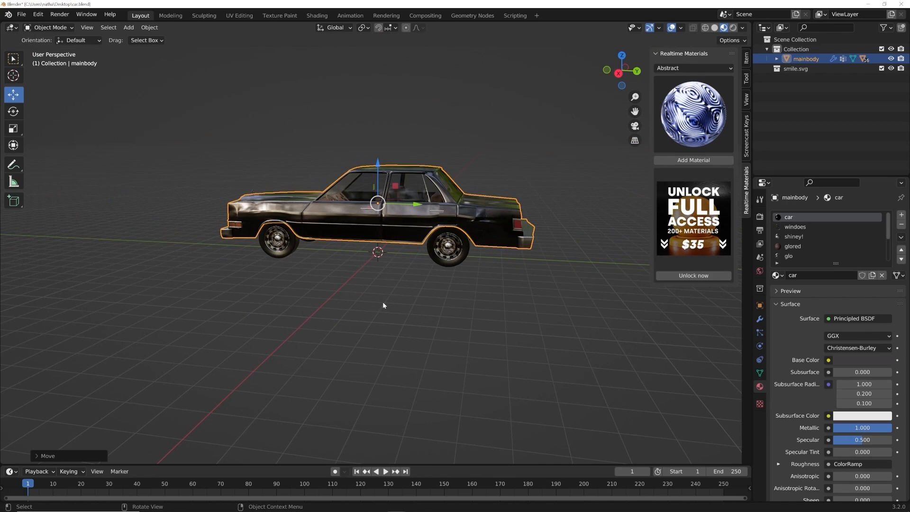
{"action": "left_click", "coordinate": [22, 15]}
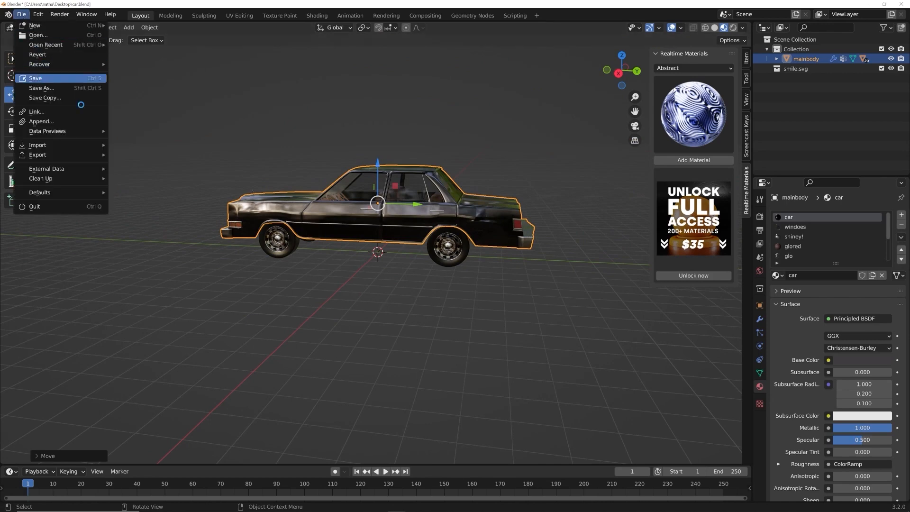
{"action": "left_click", "coordinate": [47, 79]}
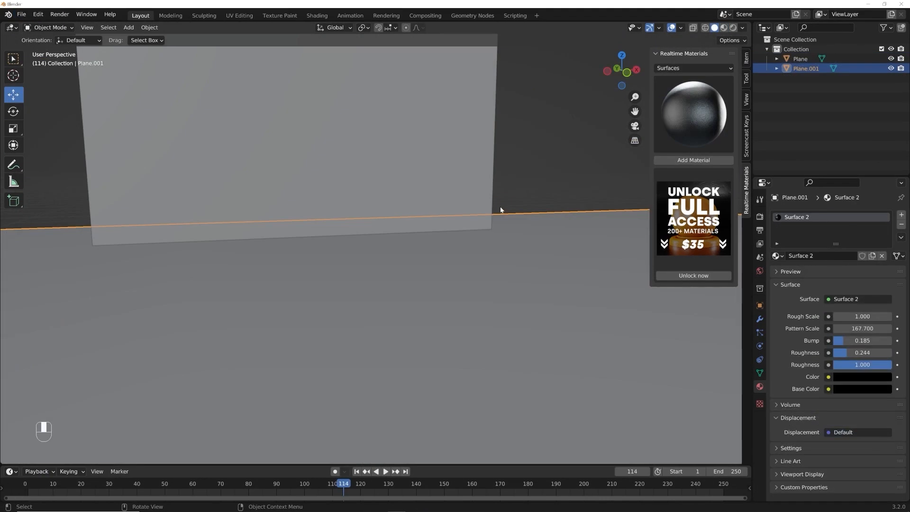
Step: In the plane and floor scene, start appending from car.blend on the Desktop and open its Object category
{"action": "left_click", "coordinate": [22, 16]}
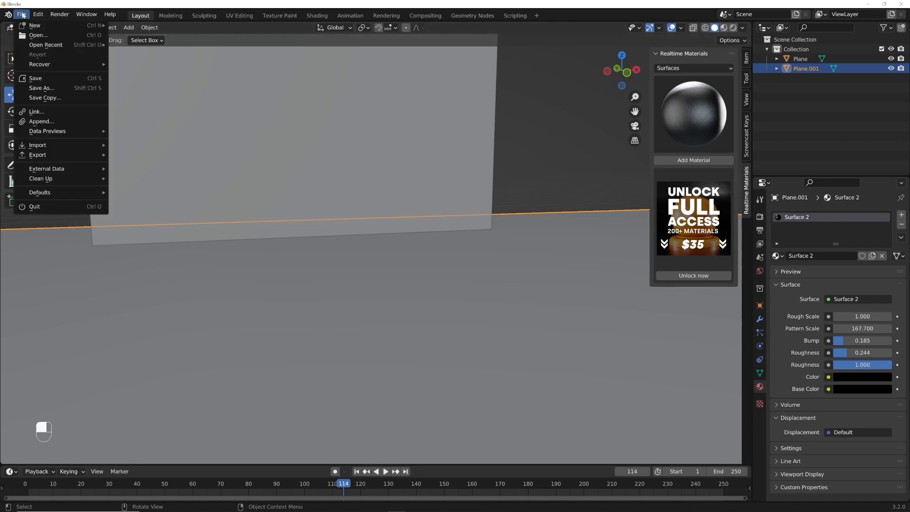
{"action": "left_click", "coordinate": [45, 122]}
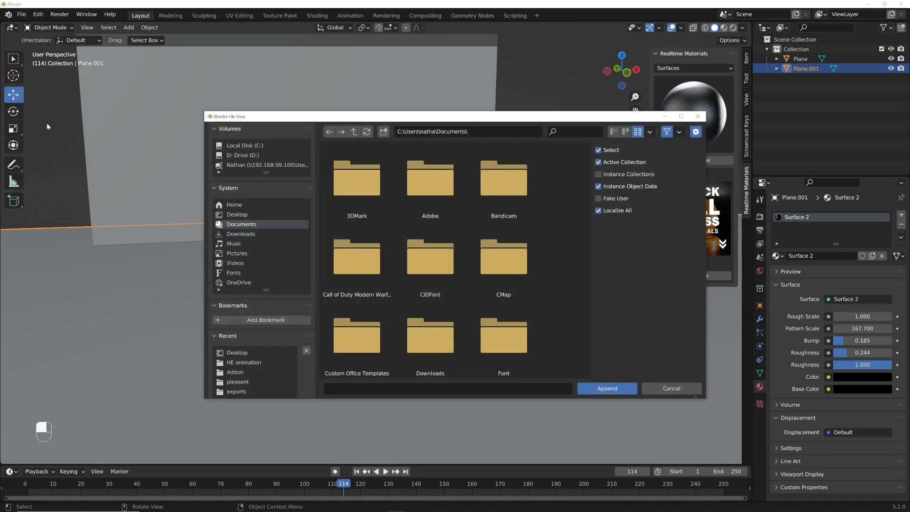
{"action": "left_click", "coordinate": [237, 216]}
{"action": "scroll", "coordinate": [451, 240], "scroll_direction": "down", "scroll_amount": 5}
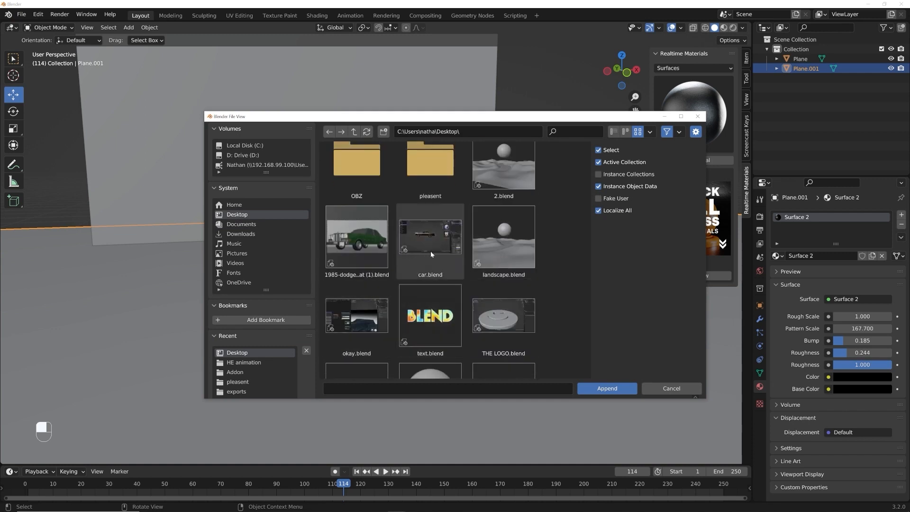
{"action": "double_click", "coordinate": [431, 254]}
{"action": "scroll", "coordinate": [442, 221], "scroll_direction": "down", "scroll_amount": 2}
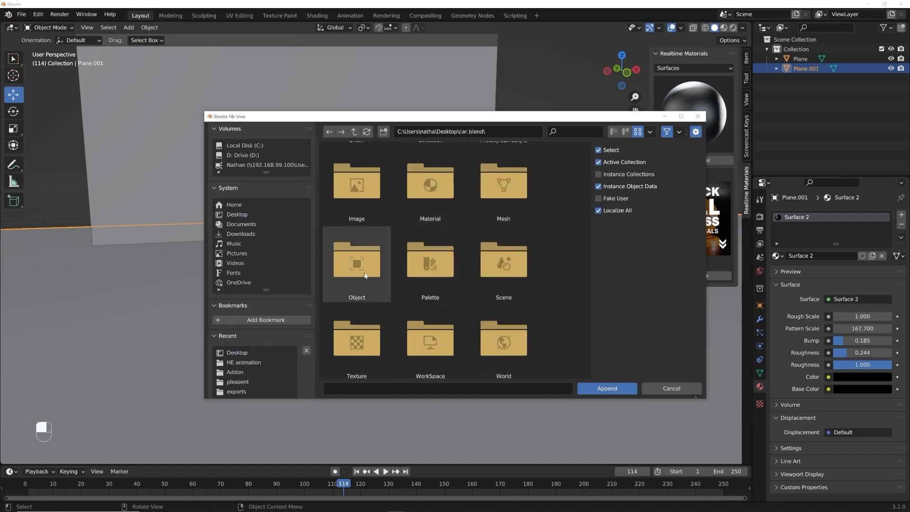
{"action": "double_click", "coordinate": [365, 275]}
Step: Select all objects in car.blend's Object category and append them to the scene
{"action": "left_click", "coordinate": [367, 265]}
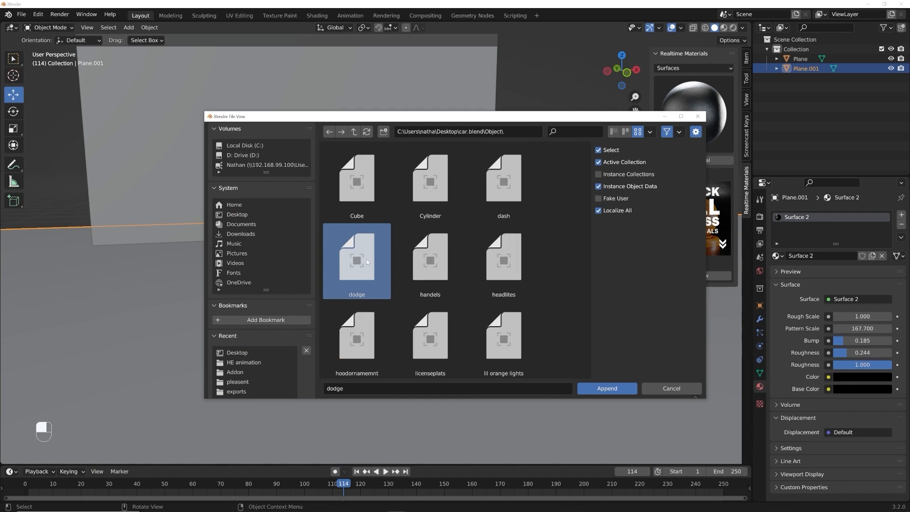
{"action": "key", "text": "a"}
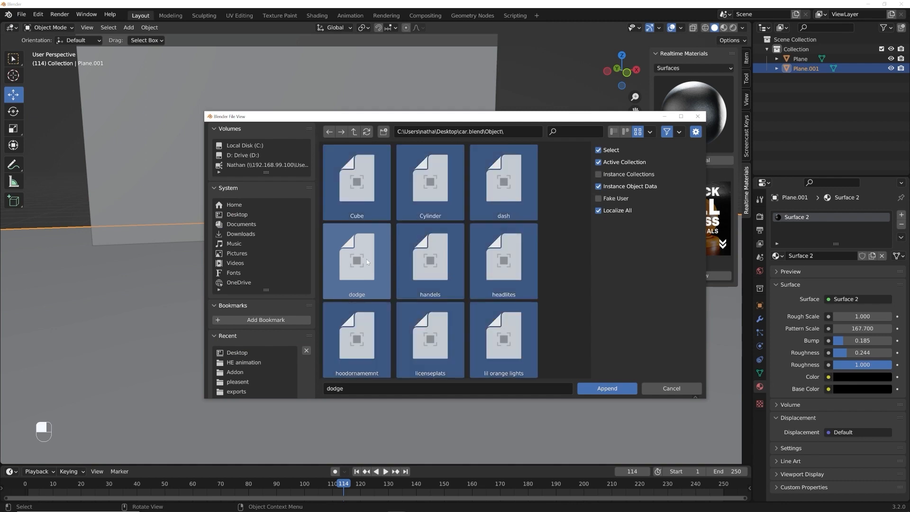
{"action": "left_click", "coordinate": [354, 131]}
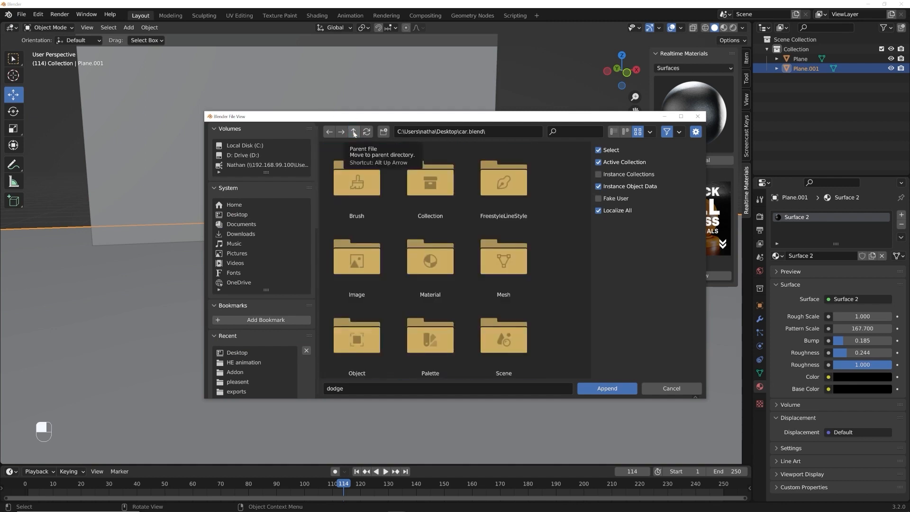
{"action": "double_click", "coordinate": [358, 344]}
{"action": "left_click", "coordinate": [353, 262]}
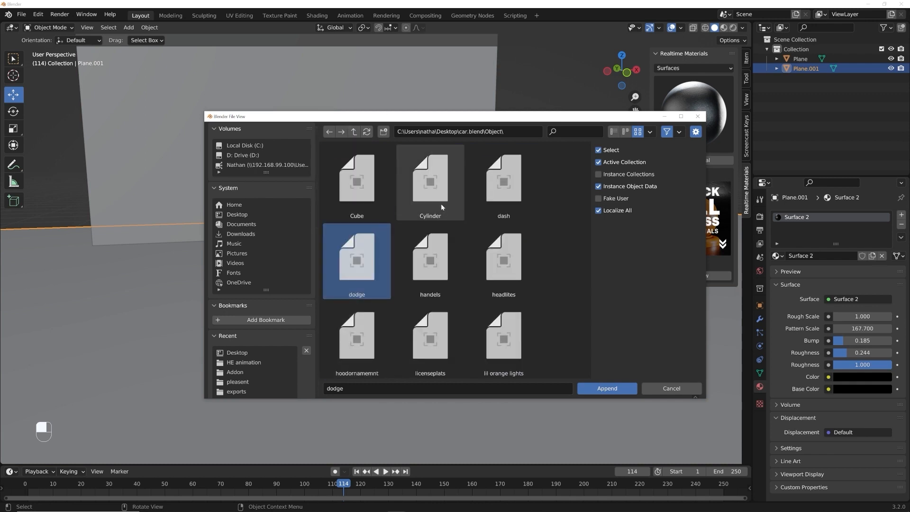
{"action": "key", "text": "a"}
{"action": "key", "text": "Return"}
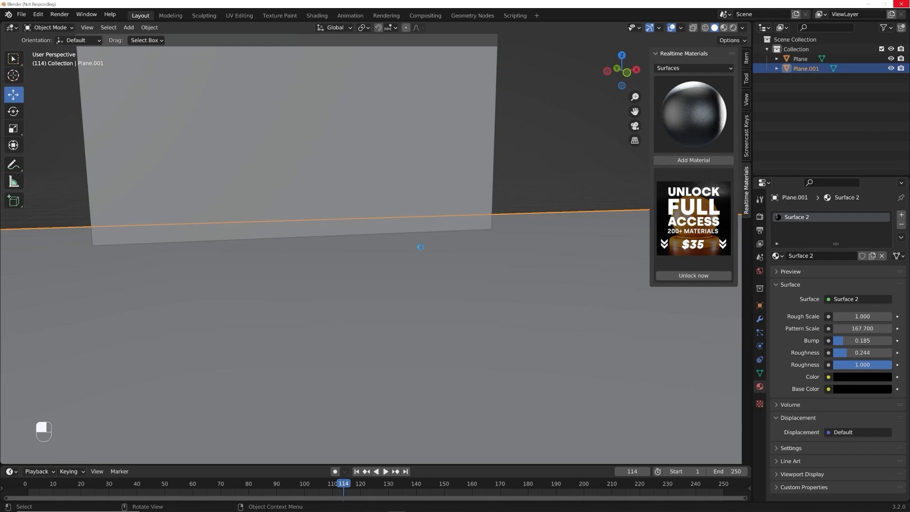
Step: Scale the appended car down so it fits well within the floor plane
{"action": "scroll", "coordinate": [419, 241], "scroll_direction": "down", "scroll_amount": 4}
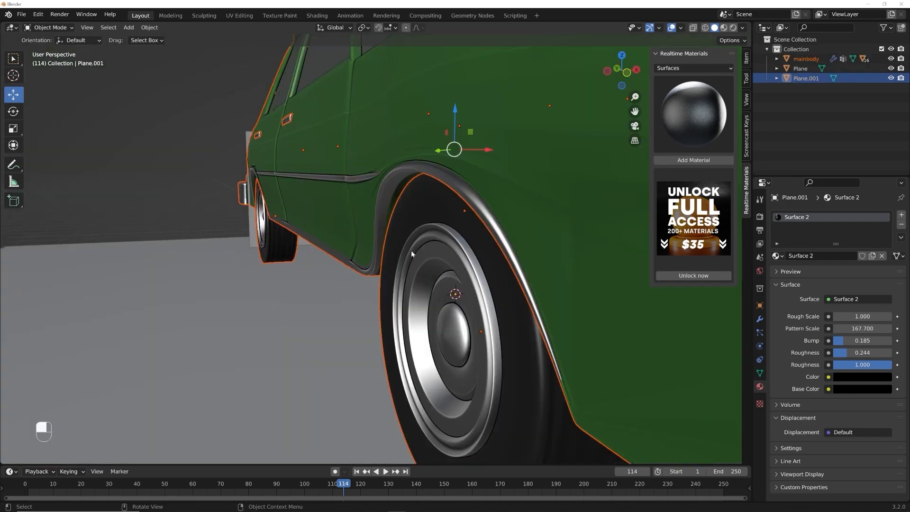
{"action": "middle_click_drag", "start_coordinate": [412, 248], "coordinate": [466, 258]}
{"action": "scroll", "coordinate": [467, 258], "scroll_direction": "down", "scroll_amount": 5}
{"action": "key", "text": "s"}
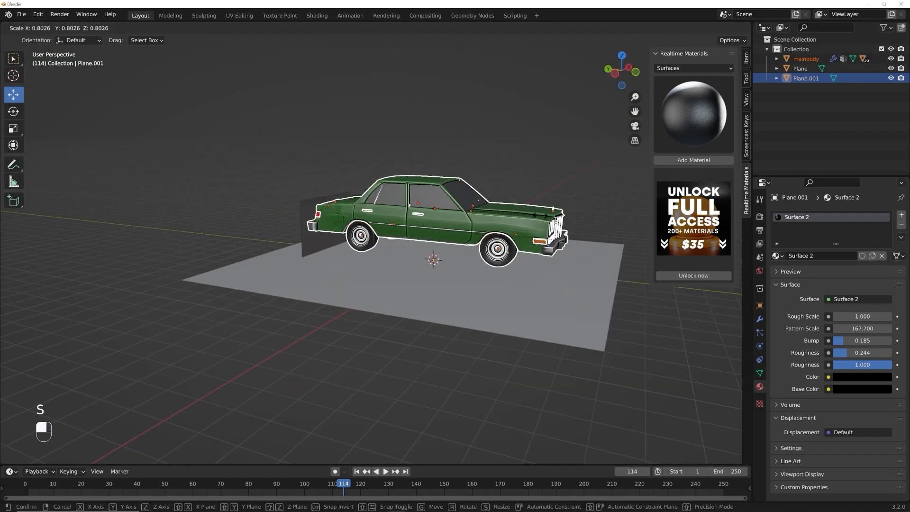
{"action": "left_click", "coordinate": [463, 223]}
Step: In the front view, lower the car along Z until its tires sit at floor level
{"action": "key", "text": "grave"}
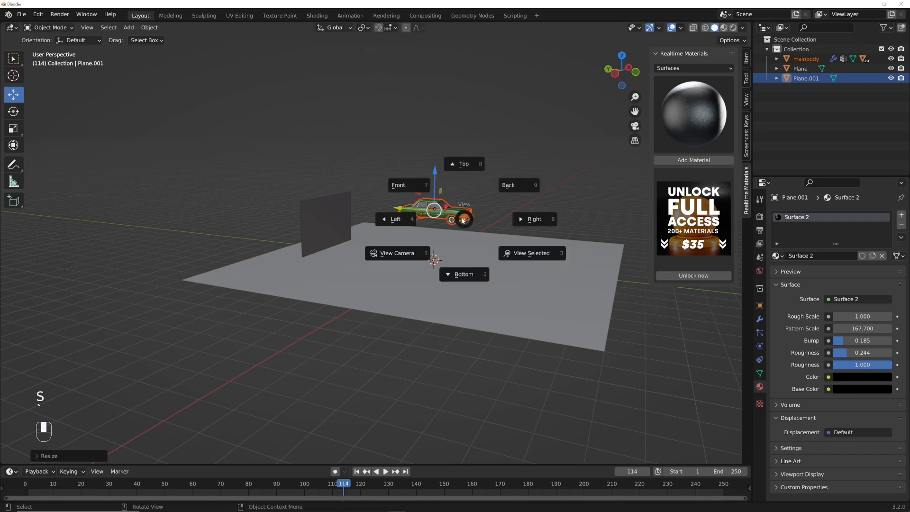
{"action": "left_click", "coordinate": [429, 195]}
{"action": "left_click_drag", "start_coordinate": [387, 126], "coordinate": [392, 201]}
{"action": "left_click", "coordinate": [392, 201]}
{"action": "scroll", "coordinate": [426, 250], "scroll_direction": "up", "scroll_amount": 6}
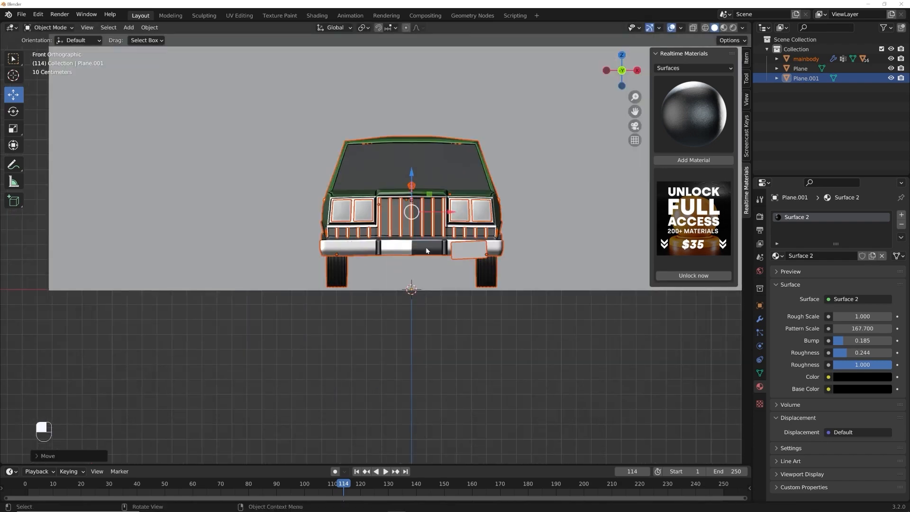
{"action": "left_click_drag", "start_coordinate": [412, 174], "coordinate": [412, 182]}
Step: Scale the car down further so it looks small next to the upright plane
{"action": "middle_click_drag", "start_coordinate": [411, 183], "coordinate": [415, 234]}
{"action": "scroll", "coordinate": [413, 234], "scroll_direction": "down", "scroll_amount": 5}
{"action": "middle_click_drag", "start_coordinate": [426, 268], "coordinate": [529, 280]}
{"action": "key", "text": "w"}
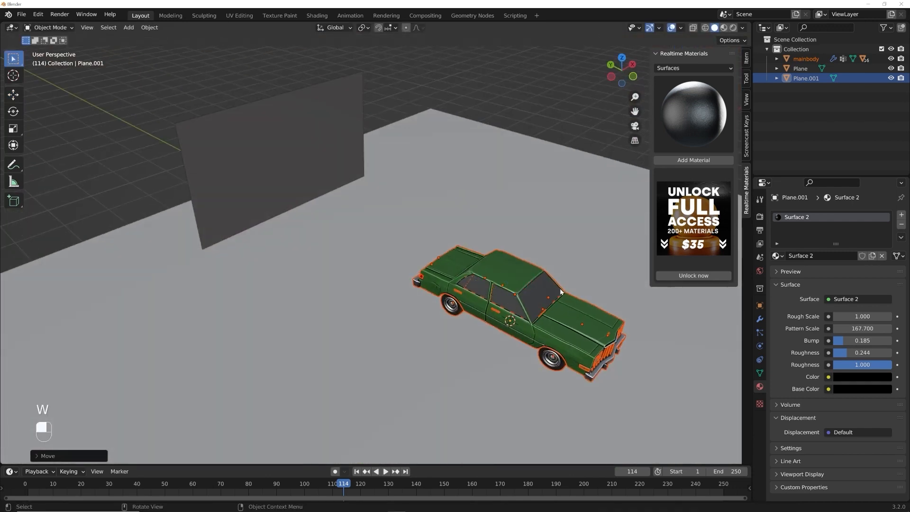
{"action": "key", "text": "s"}
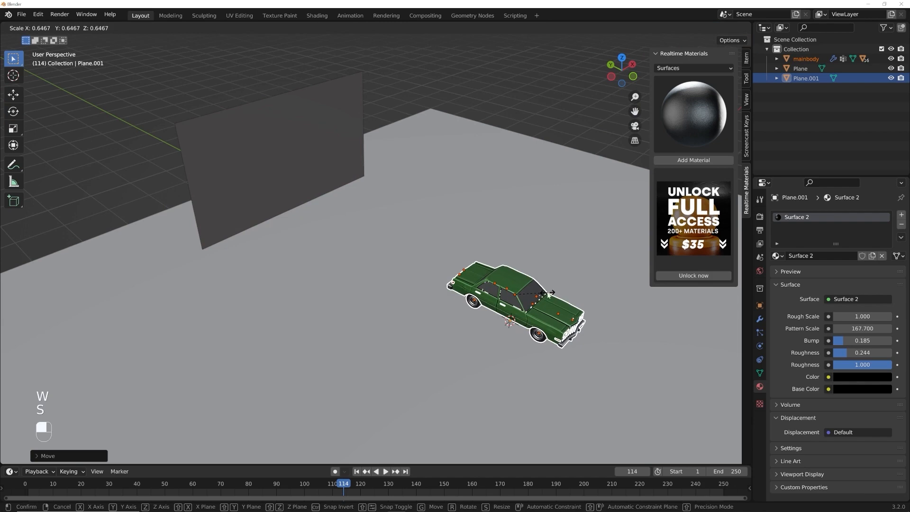
{"action": "left_click", "coordinate": [545, 291]}
Step: In the top view, move the car close to the upright plane, then shift it slightly away along Y
{"action": "key", "text": "grave"}
{"action": "key", "text": "grave"}
{"action": "left_click", "coordinate": [540, 191]}
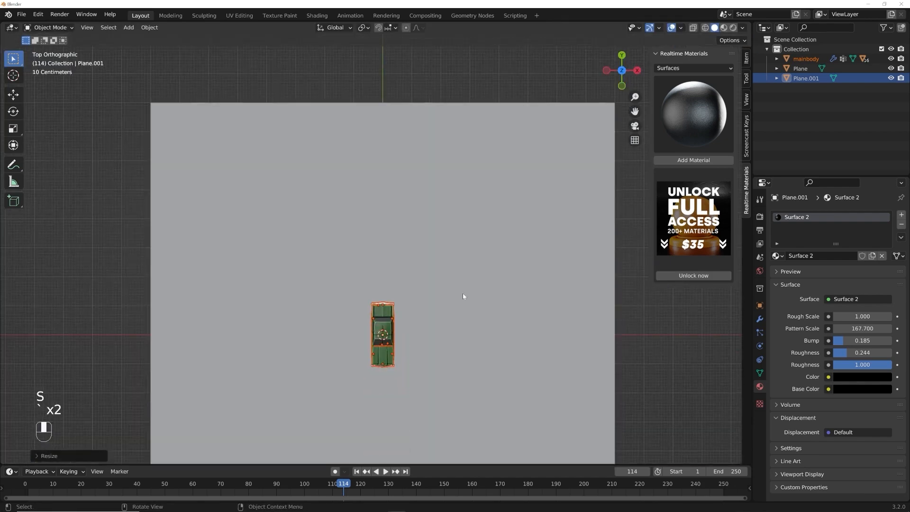
{"action": "key", "text": "g"}
{"action": "left_click", "coordinate": [450, 187]}
{"action": "middle_click_drag", "start_coordinate": [450, 187], "coordinate": [439, 262]}
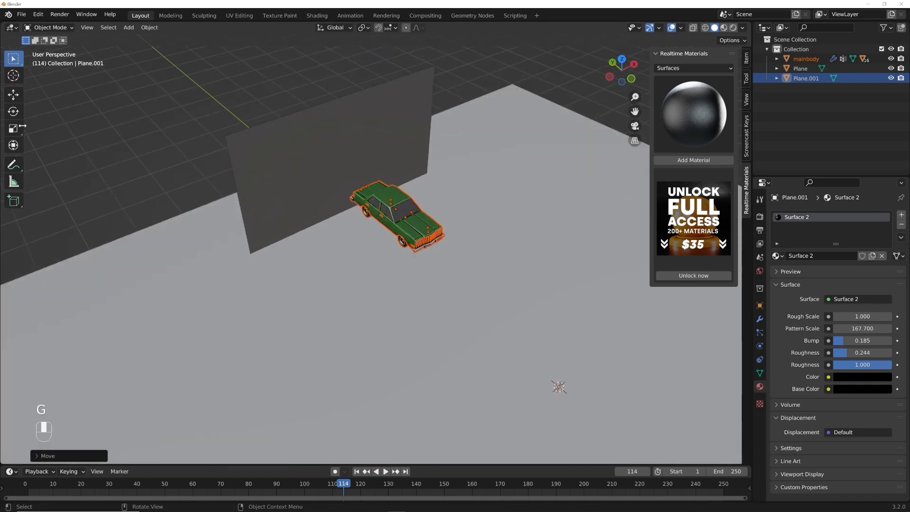
{"action": "left_click", "coordinate": [13, 94]}
{"action": "left_click_drag", "start_coordinate": [373, 195], "coordinate": [381, 201]}
Step: In the top view, rotate the car by about -80° so its side faces the upright plane
{"action": "key", "text": "grave"}
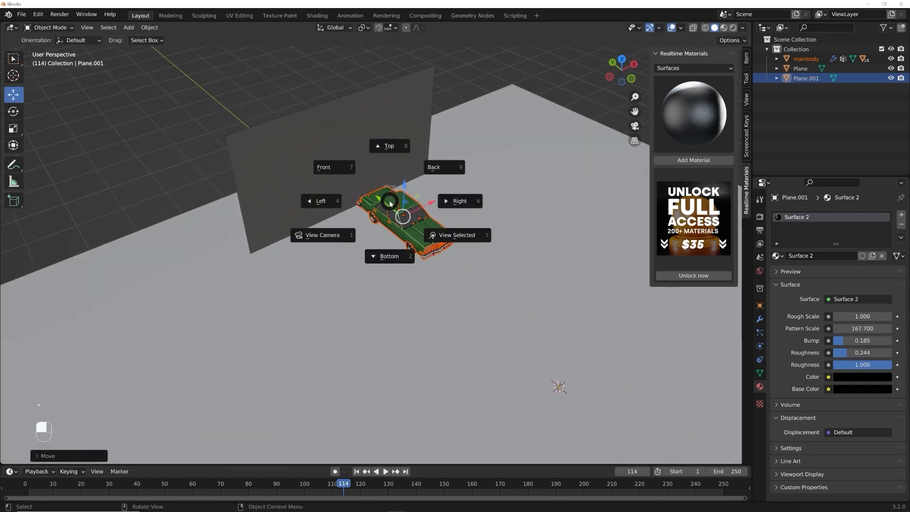
{"action": "left_click", "coordinate": [385, 151]}
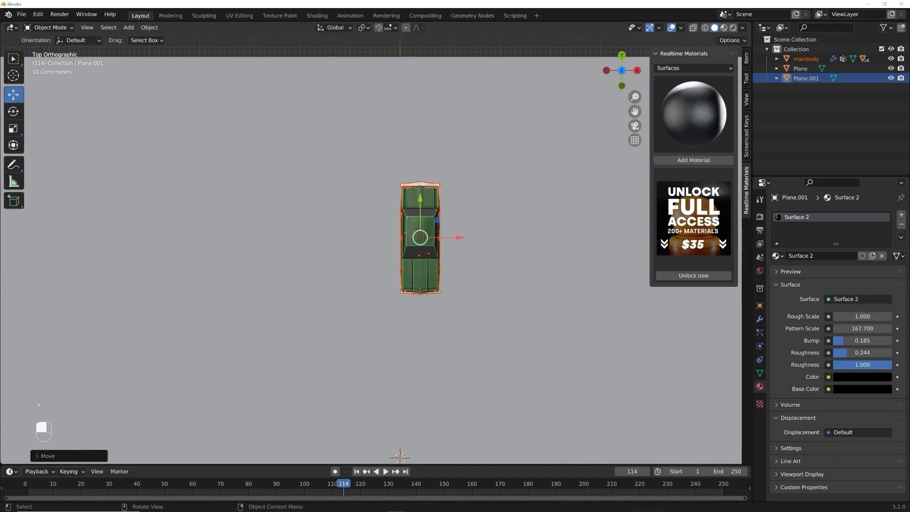
{"action": "key", "text": "r"}
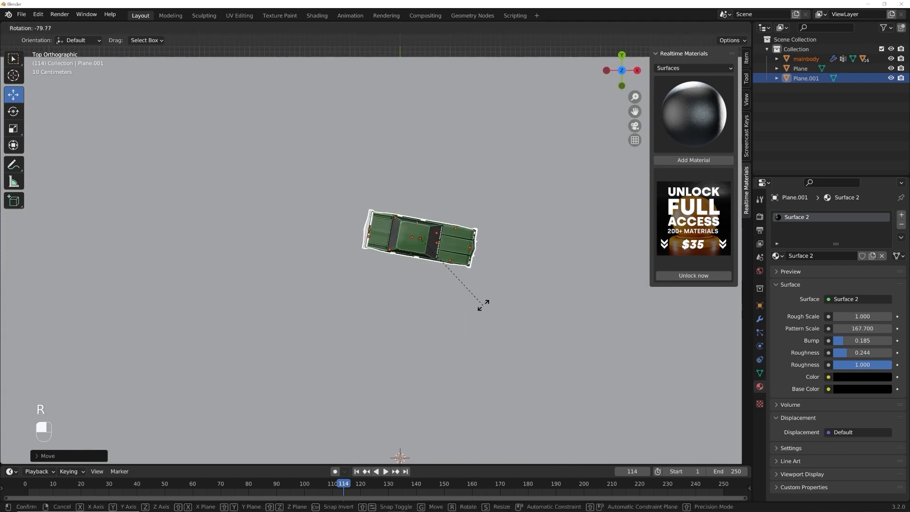
{"action": "left_click", "coordinate": [477, 301]}
{"action": "mouse_move", "coordinate": [476, 301]}
{"action": "middle_mouse_down"}
{"action": "mouse_move", "coordinate": [479, 208]}
{"action": "mouse_move", "coordinate": [468, 292]}
{"action": "middle_mouse_up"}
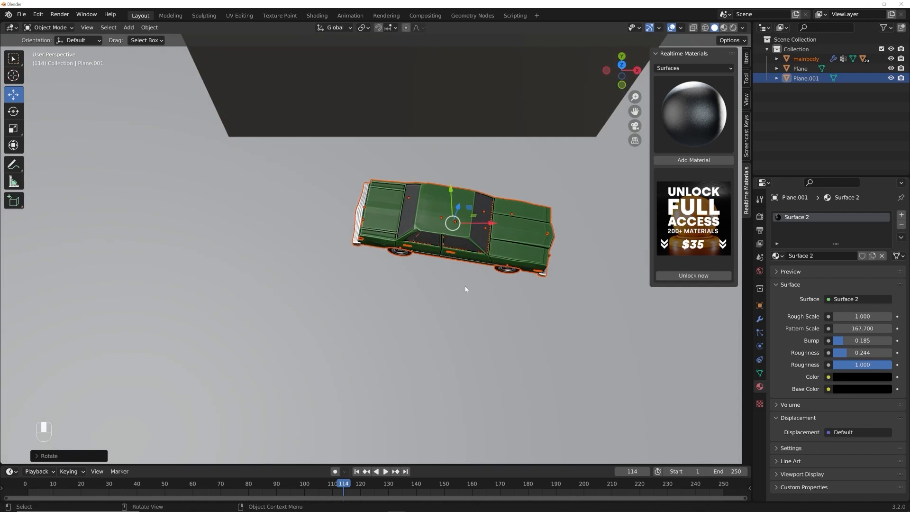
Step: In the front view, lower the car onto the floor and nudge it slightly along X
{"action": "middle_click_drag", "start_coordinate": [493, 226], "coordinate": [483, 247]}
{"action": "scroll", "coordinate": [460, 263], "scroll_direction": "up", "scroll_amount": 5}
{"action": "key", "text": "grave"}
{"action": "key", "text": "grave"}
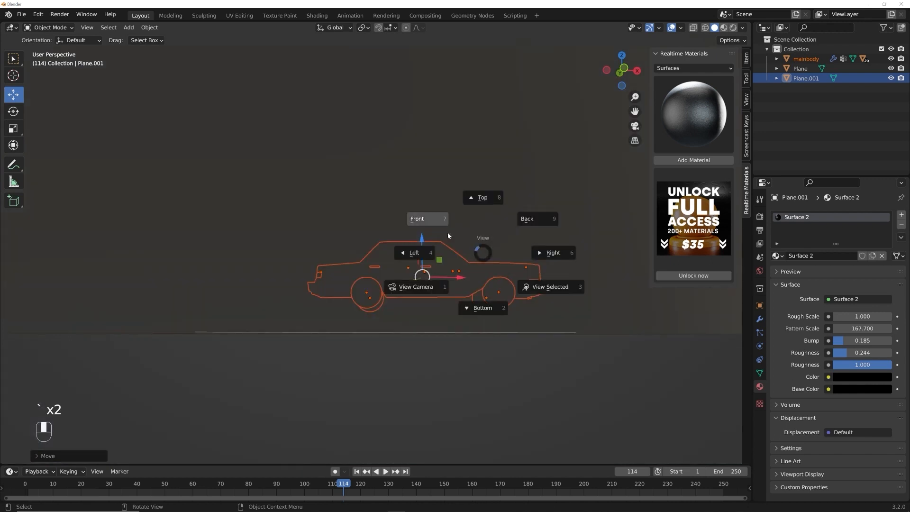
{"action": "left_click", "coordinate": [426, 232]}
{"action": "left_click_drag", "start_coordinate": [427, 237], "coordinate": [427, 257]}
{"action": "middle_click_drag", "start_coordinate": [427, 256], "coordinate": [440, 274]}
{"action": "left_click_drag", "start_coordinate": [463, 291], "coordinate": [459, 291]}
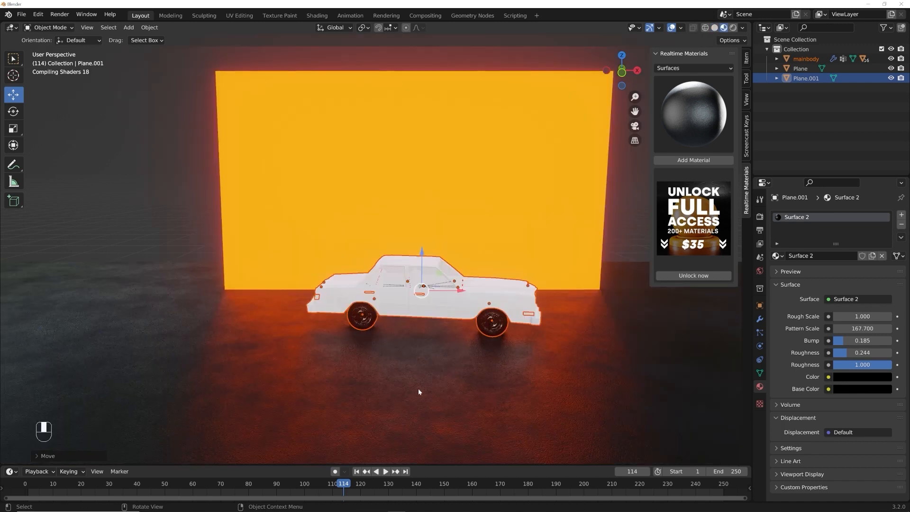
Step: Hide the sidebar and inspect the car against the glowing plane from above and from the side
{"action": "scroll", "coordinate": [454, 362], "scroll_direction": "up", "scroll_amount": 2}
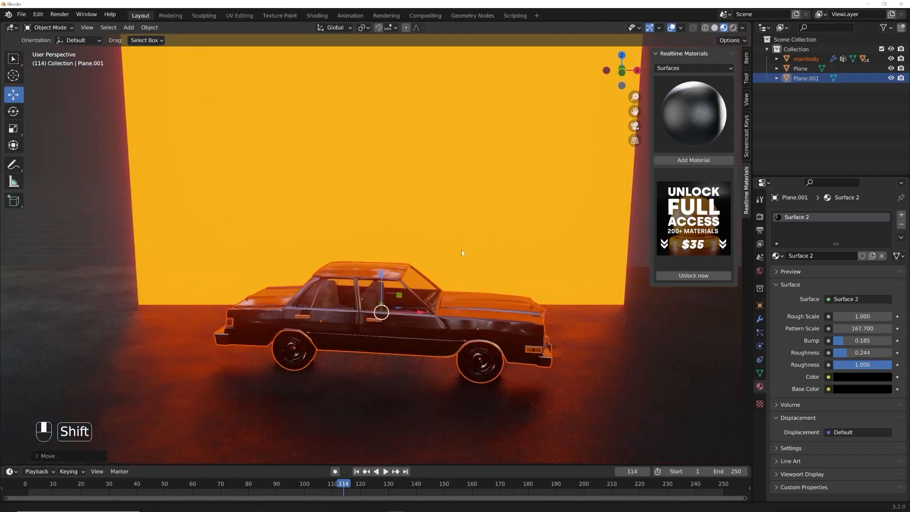
{"action": "key", "text": "n"}
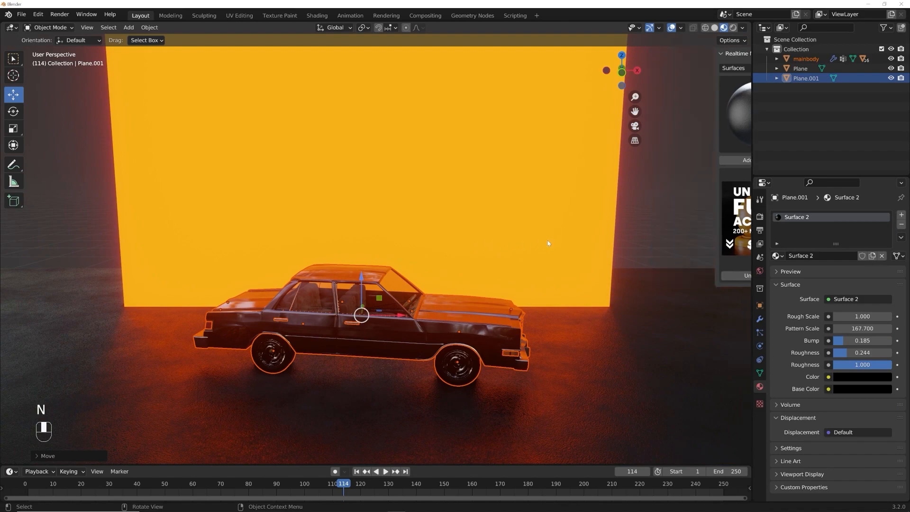
{"action": "middle_click_drag", "start_coordinate": [522, 248], "coordinate": [485, 252]}
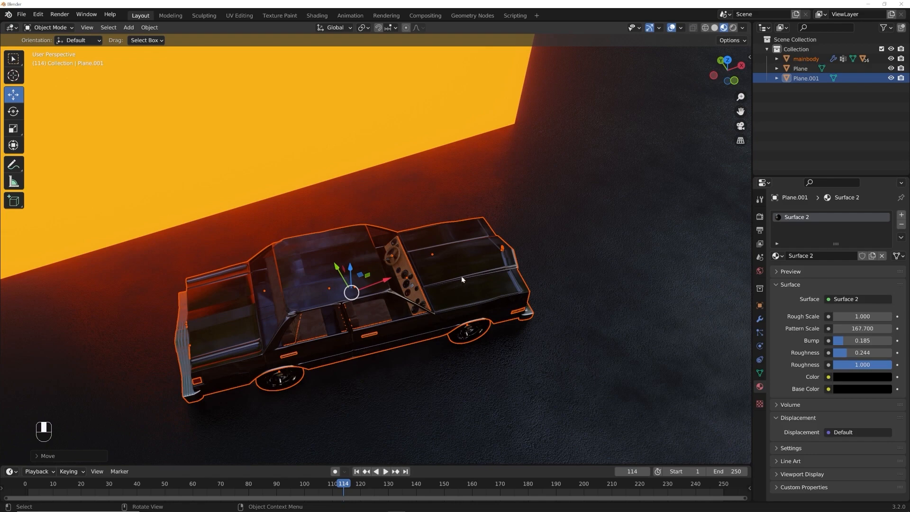
{"action": "middle_click_drag", "start_coordinate": [464, 278], "coordinate": [453, 306]}
{"action": "scroll", "coordinate": [453, 305], "scroll_direction": "up", "scroll_amount": 1}
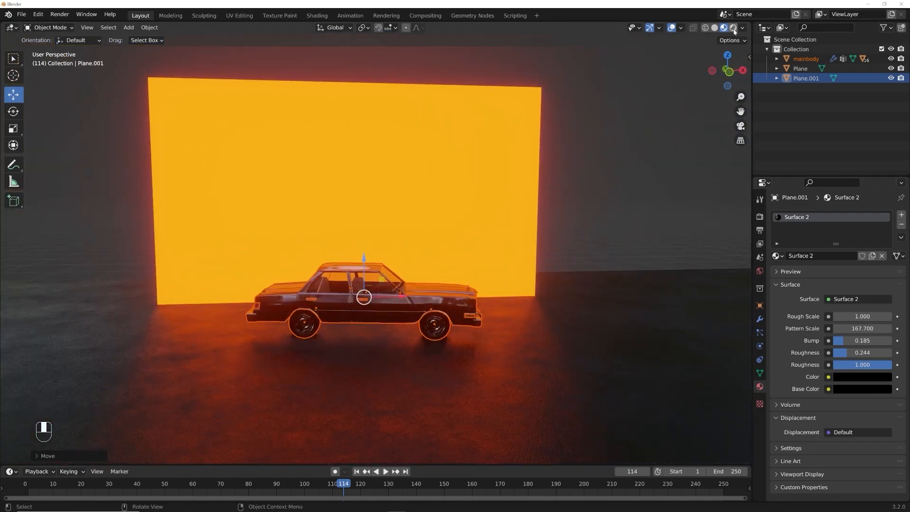
Step: Check the render engine setting and enable Scene Lights and Scene World for the material preview shading
{"action": "left_click", "coordinate": [760, 217]}
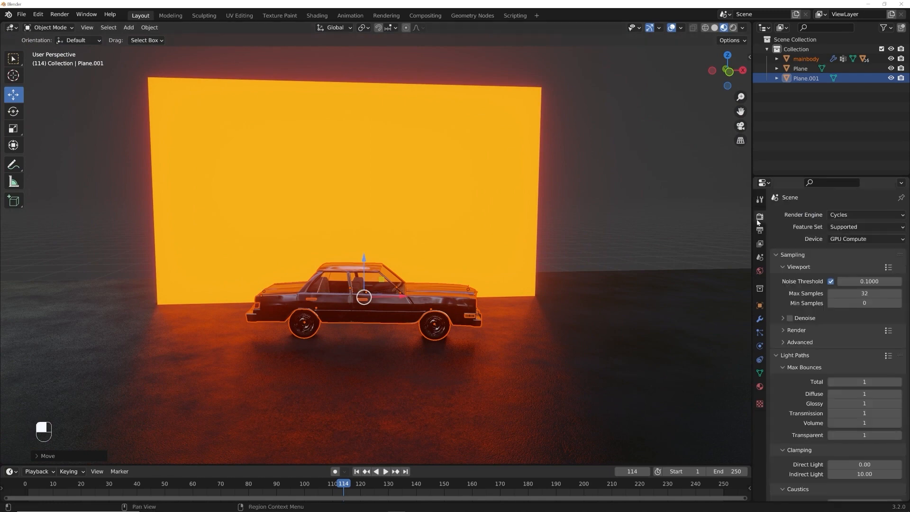
{"action": "left_click", "coordinate": [846, 218]}
{"action": "left_click", "coordinate": [742, 28]}
{"action": "left_click", "coordinate": [686, 86]}
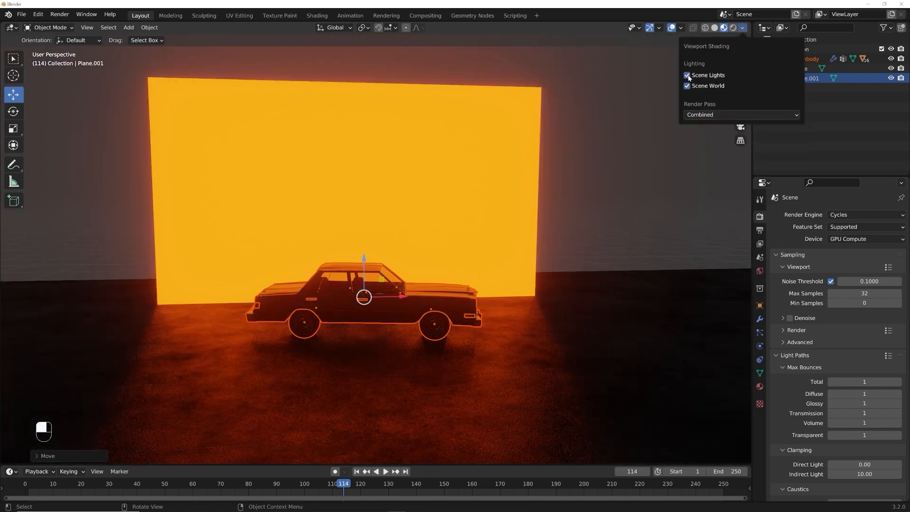
{"action": "middle_click_drag", "start_coordinate": [593, 221], "coordinate": [393, 275]}
{"action": "scroll", "coordinate": [570, 229], "scroll_direction": "up", "scroll_amount": 3}
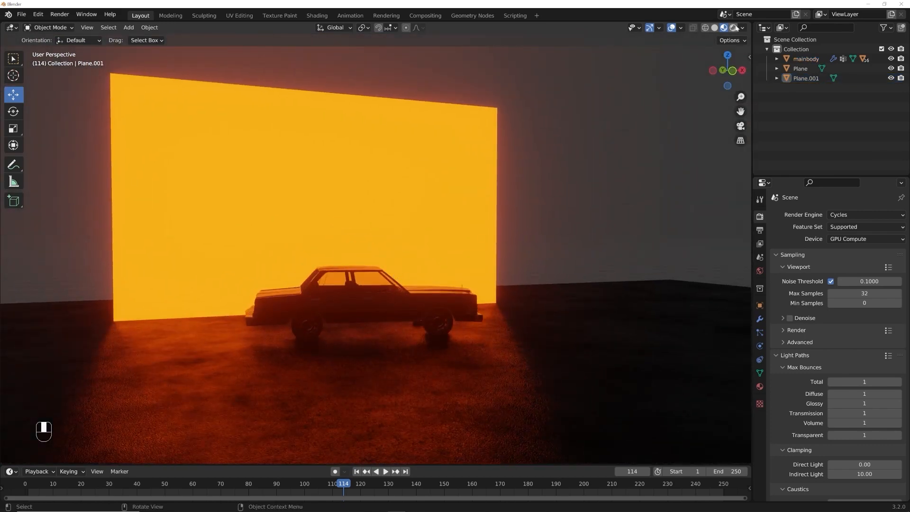
Step: Compare the car's lighting in rendered shading from another angle and return to the material preview
{"action": "key", "text": "z"}
{"action": "key", "text": "8"}
{"action": "middle_click_drag", "start_coordinate": [460, 306], "coordinate": [491, 313]}
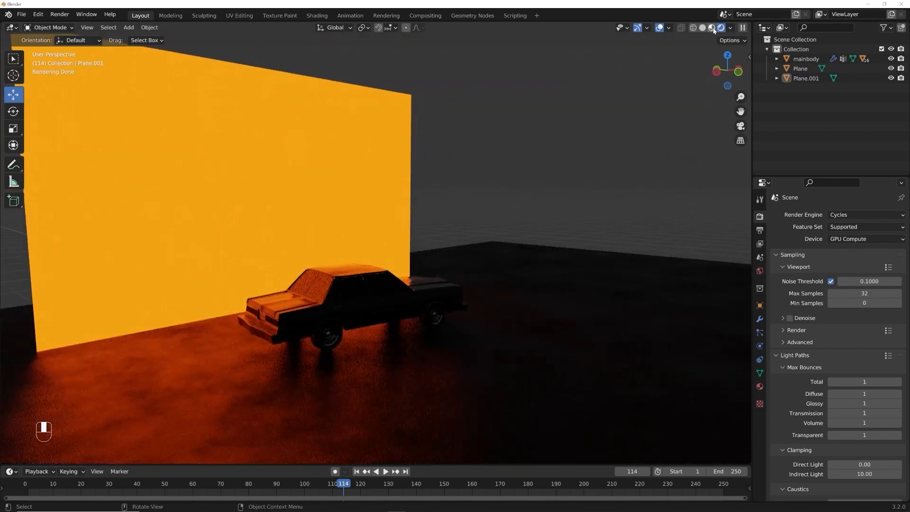
{"action": "left_click", "coordinate": [714, 29]}
{"action": "mouse_move", "coordinate": [530, 233]}
{"action": "middle_mouse_down"}
{"action": "mouse_move", "coordinate": [478, 276]}
{"action": "mouse_move", "coordinate": [498, 258]}
{"action": "mouse_move", "coordinate": [499, 227]}
{"action": "middle_mouse_up"}
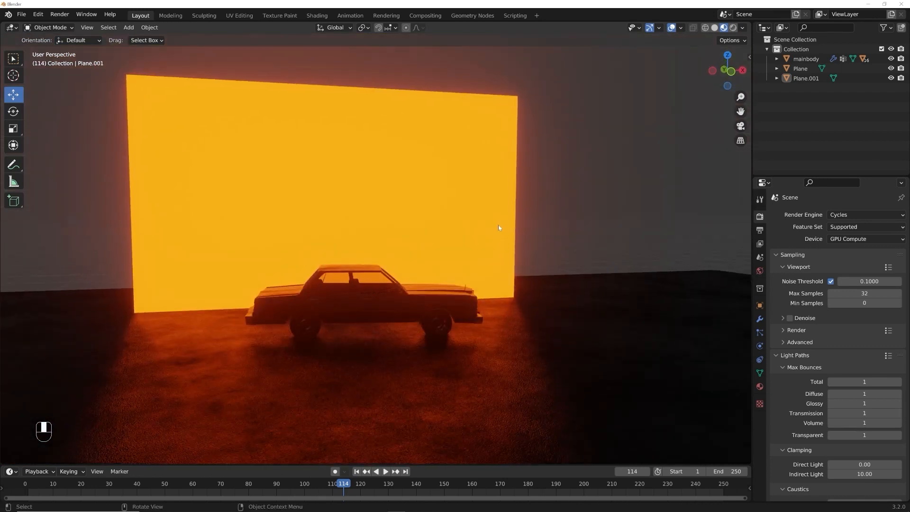
Step: Set the world background colour to black with a value of 0
{"action": "left_click", "coordinate": [760, 271]}
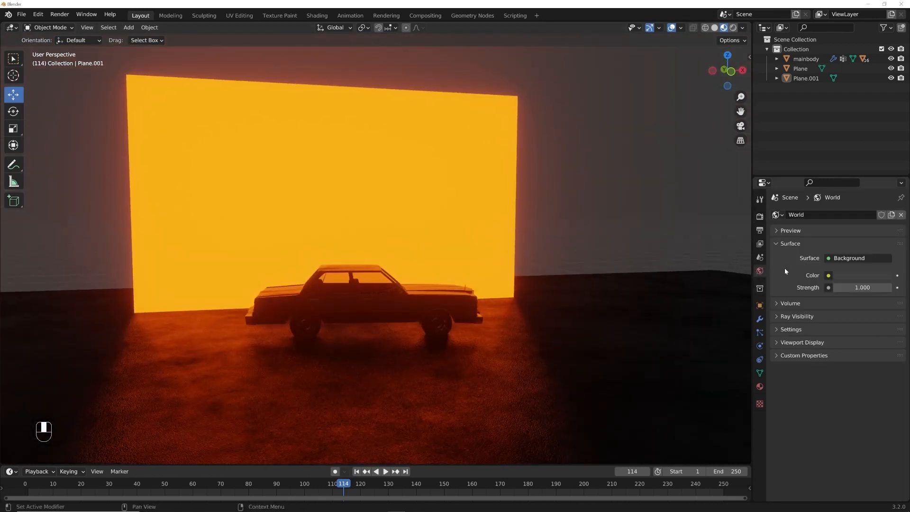
{"action": "left_click", "coordinate": [844, 274]}
{"action": "left_click_drag", "start_coordinate": [883, 192], "coordinate": [884, 207]}
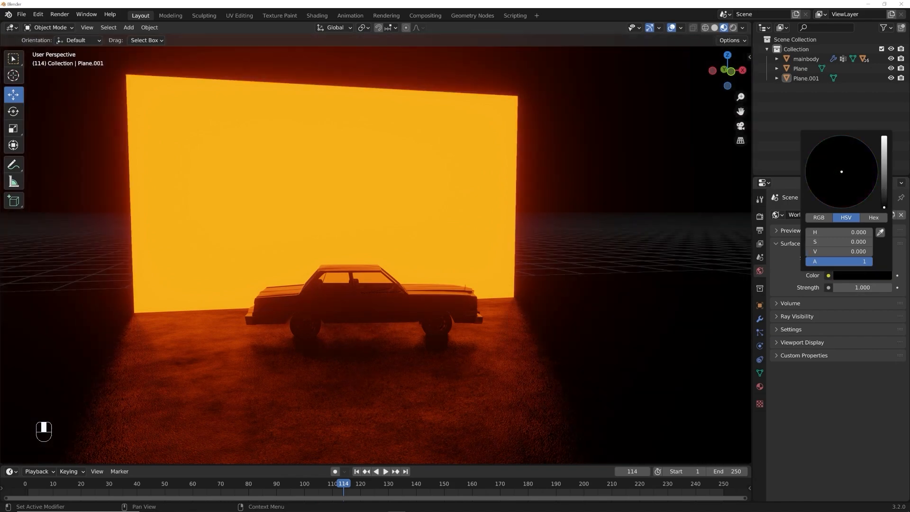
{"action": "middle_click_drag", "start_coordinate": [516, 203], "coordinate": [459, 243]}
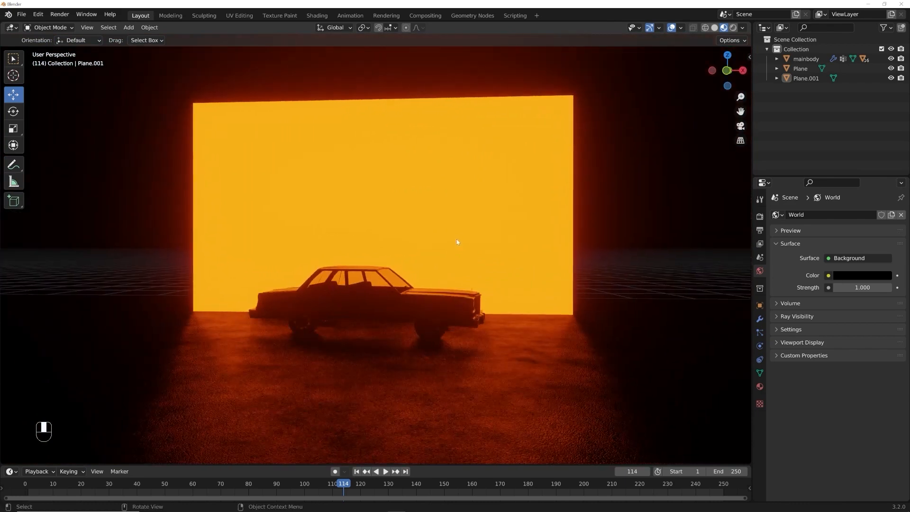
Step: Feed the movie texture's colour into the upright plane's Emission colour, set the strength to 1, and check the car's reflections
{"action": "left_click", "coordinate": [453, 234]}
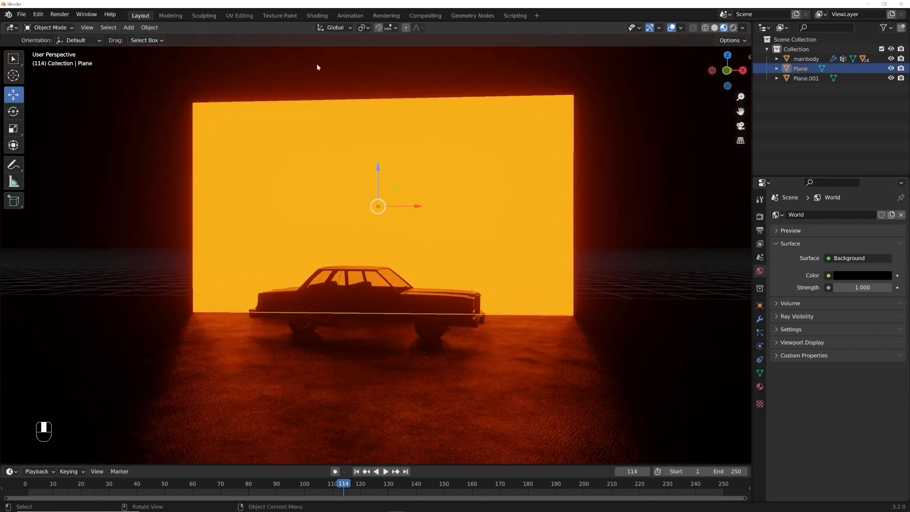
{"action": "left_click", "coordinate": [317, 16]}
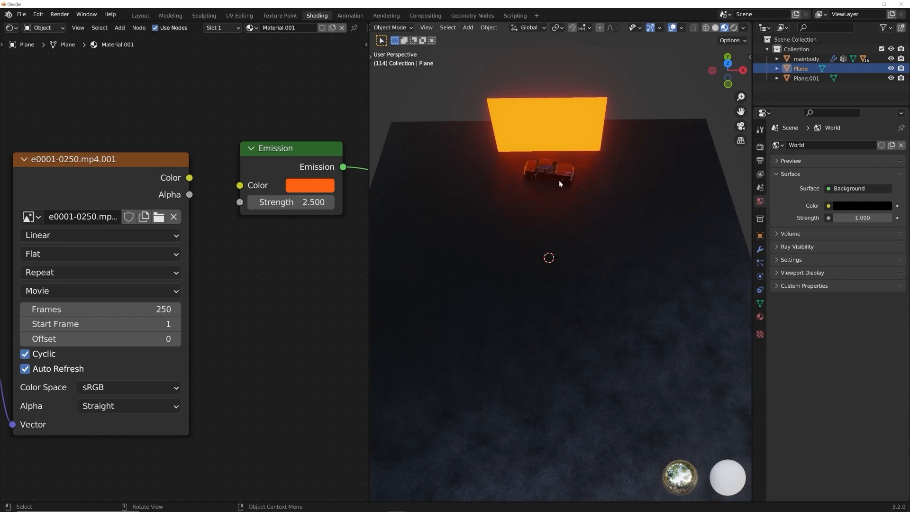
{"action": "scroll", "coordinate": [559, 180], "scroll_direction": "down", "scroll_amount": 3}
{"action": "left_click_drag", "start_coordinate": [184, 179], "coordinate": [234, 186]}
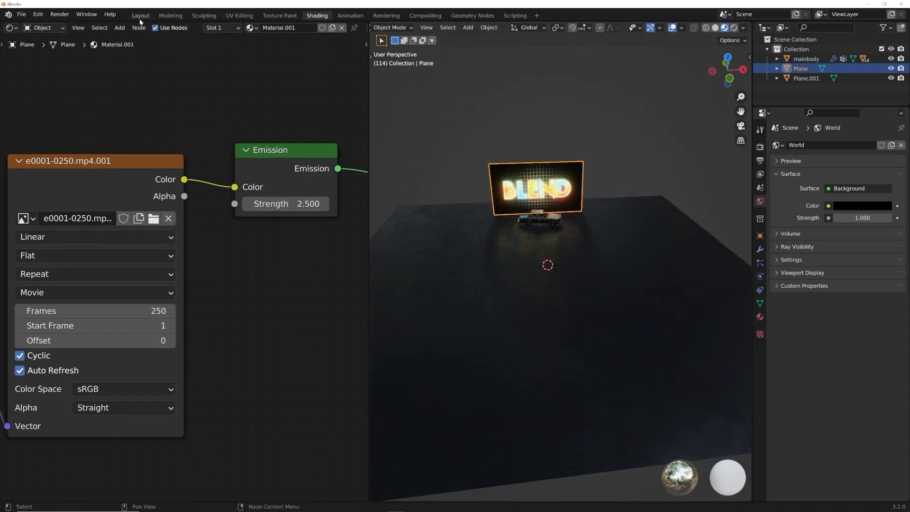
{"action": "left_click", "coordinate": [286, 204]}
{"action": "type", "text": "1"}
{"action": "key", "text": "Return"}
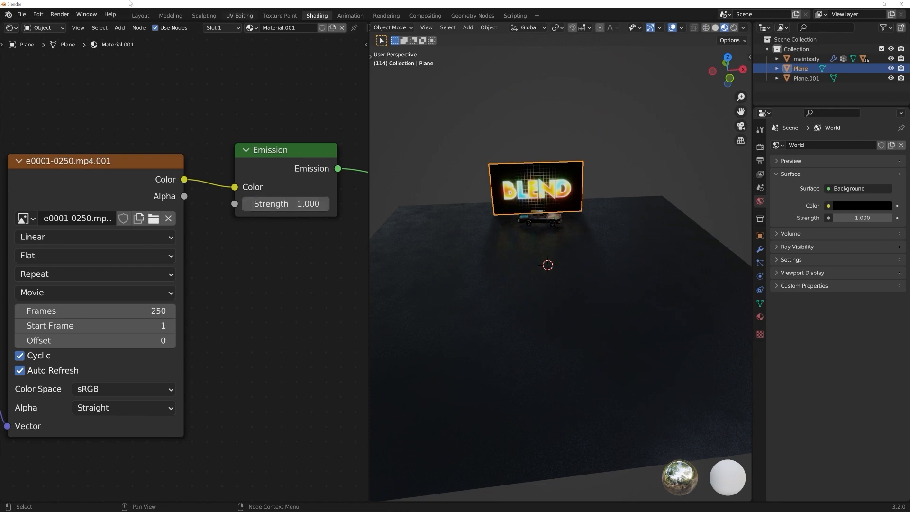
{"action": "left_click", "coordinate": [135, 16]}
{"action": "left_click", "coordinate": [587, 252]}
{"action": "middle_click_drag", "start_coordinate": [467, 285], "coordinate": [439, 287]}
{"action": "scroll", "coordinate": [439, 284], "scroll_direction": "up", "scroll_amount": 5}
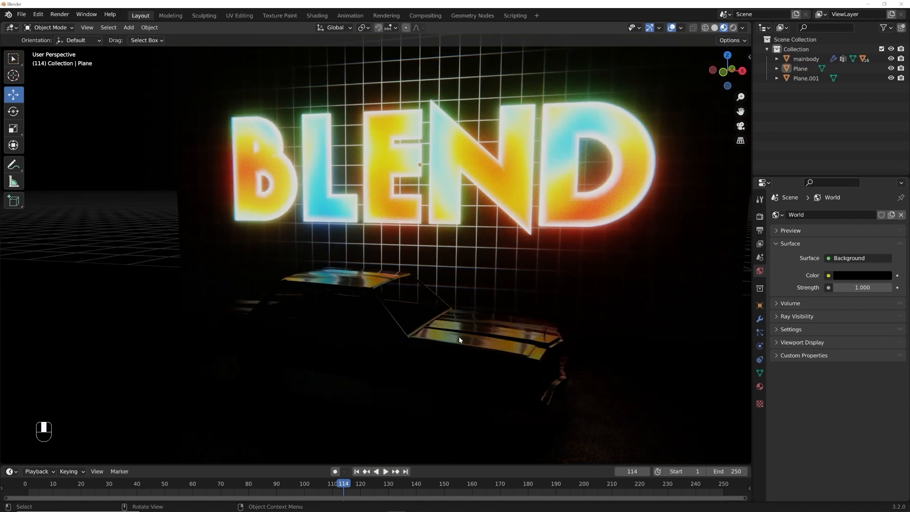
{"action": "middle_click_drag", "start_coordinate": [459, 336], "coordinate": [470, 297], "text": "shift"}
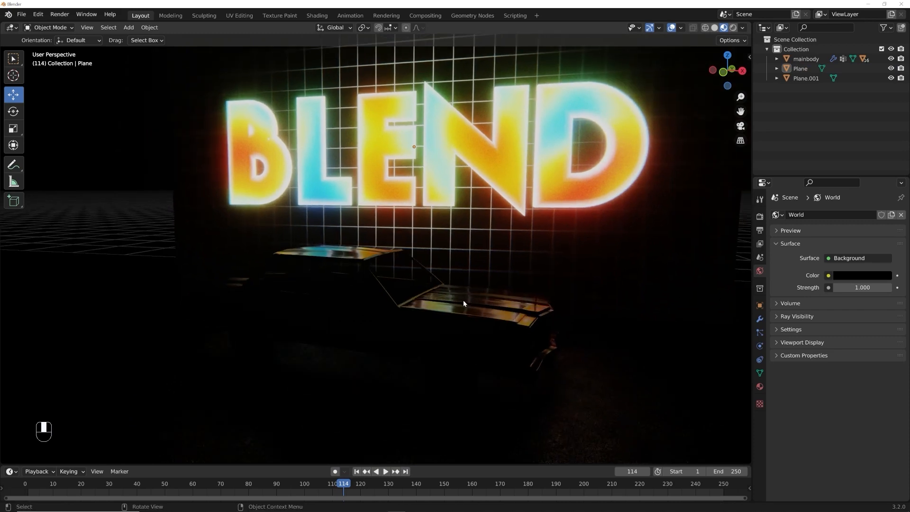
Step: Disconnect the movie texture from the plane's Emission colour and raise the emission strength to 3.5
{"action": "left_click", "coordinate": [317, 15]}
{"action": "middle_click_drag", "start_coordinate": [345, 240], "coordinate": [257, 187]}
{"action": "left_click_drag", "start_coordinate": [150, 198], "coordinate": [131, 209]}
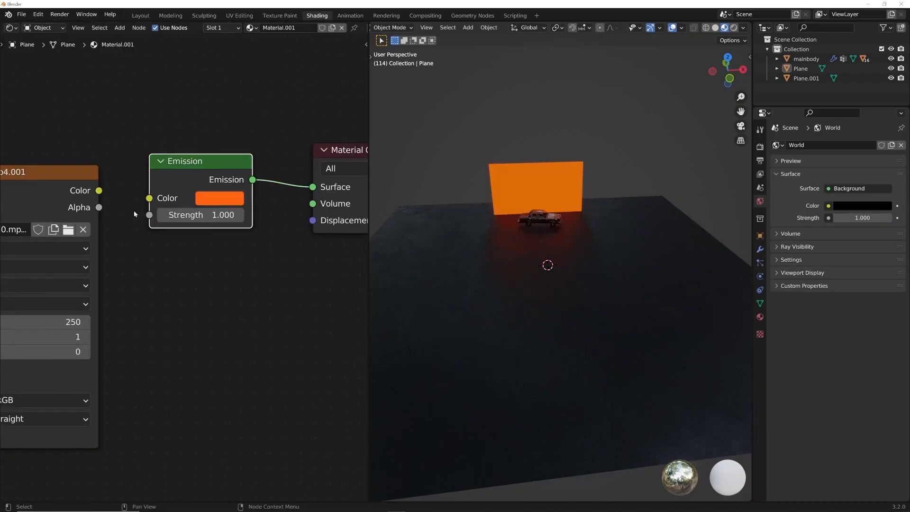
{"action": "left_click_drag", "start_coordinate": [199, 215], "coordinate": [237, 215]}
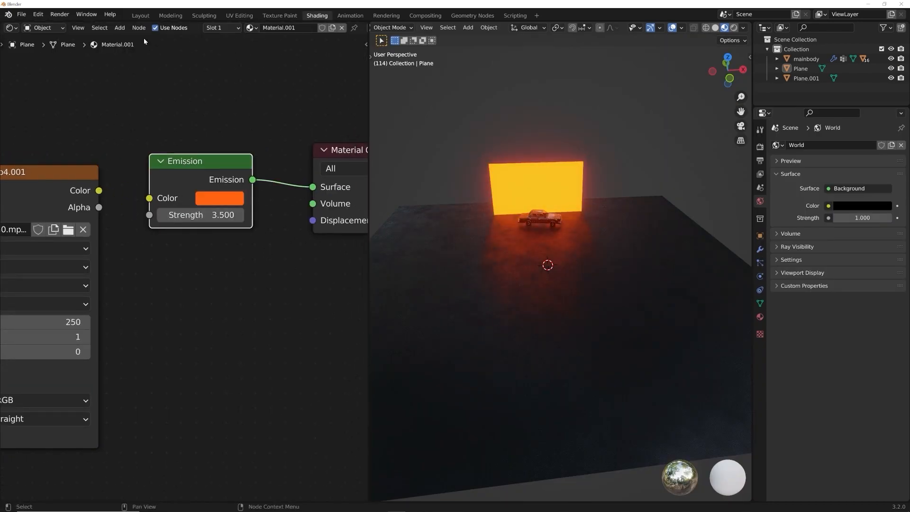
{"action": "left_click", "coordinate": [140, 15]}
{"action": "mouse_move", "coordinate": [521, 256]}
{"action": "middle_mouse_down"}
{"action": "mouse_move", "coordinate": [599, 256]}
{"action": "mouse_move", "coordinate": [498, 255]}
{"action": "mouse_move", "coordinate": [330, 175]}
{"action": "middle_mouse_up"}
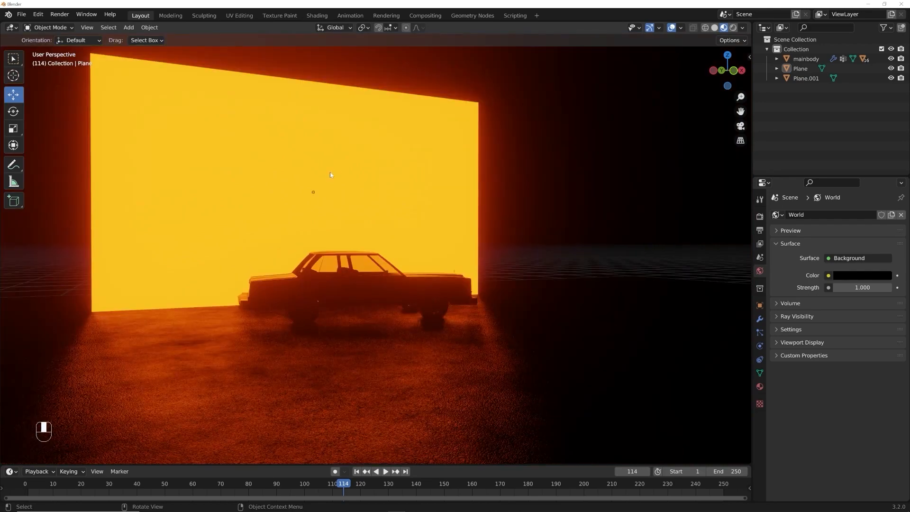
{"action": "middle_click_drag", "start_coordinate": [331, 174], "coordinate": [428, 268]}
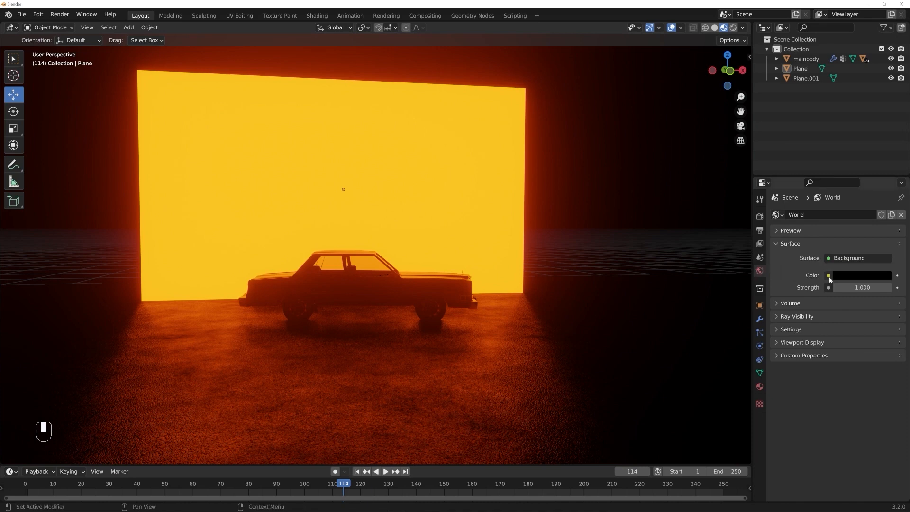
Step: Assign a Principled Volume to the world's volume and set its density to 0.1
{"action": "left_click", "coordinate": [790, 303]}
{"action": "left_click", "coordinate": [790, 303]}
{"action": "left_click", "coordinate": [791, 304]}
{"action": "left_click", "coordinate": [837, 318]}
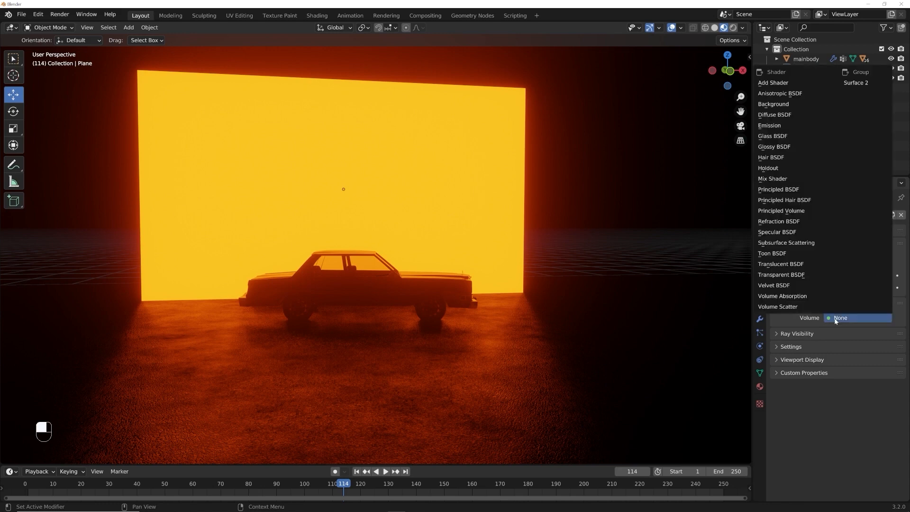
{"action": "left_click", "coordinate": [792, 214]}
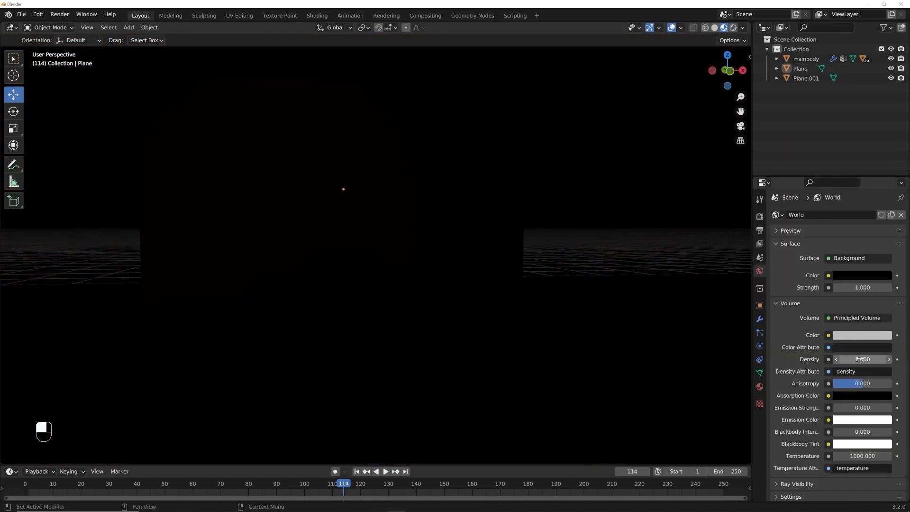
{"action": "left_click_drag", "start_coordinate": [862, 359], "coordinate": [837, 359]}
{"action": "left_click", "coordinate": [862, 360]}
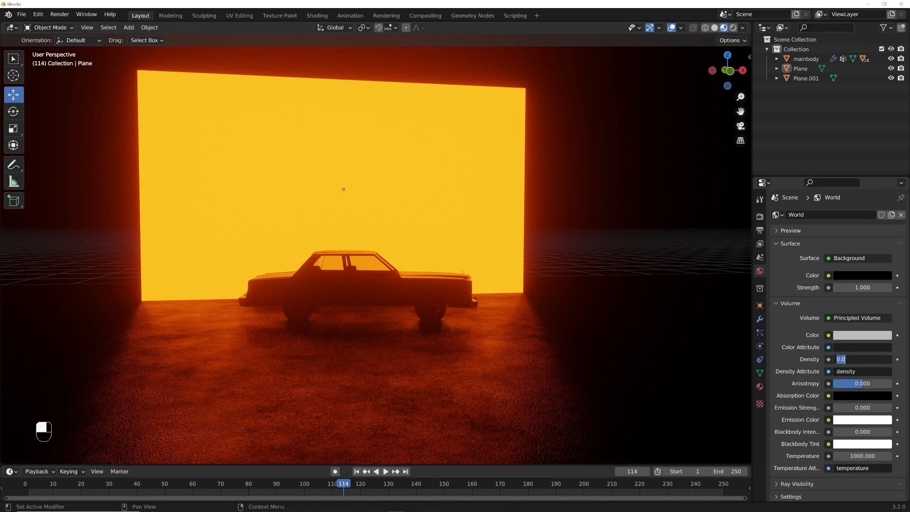
{"action": "type", "text": "0.1"}
{"action": "key", "text": "Return"}
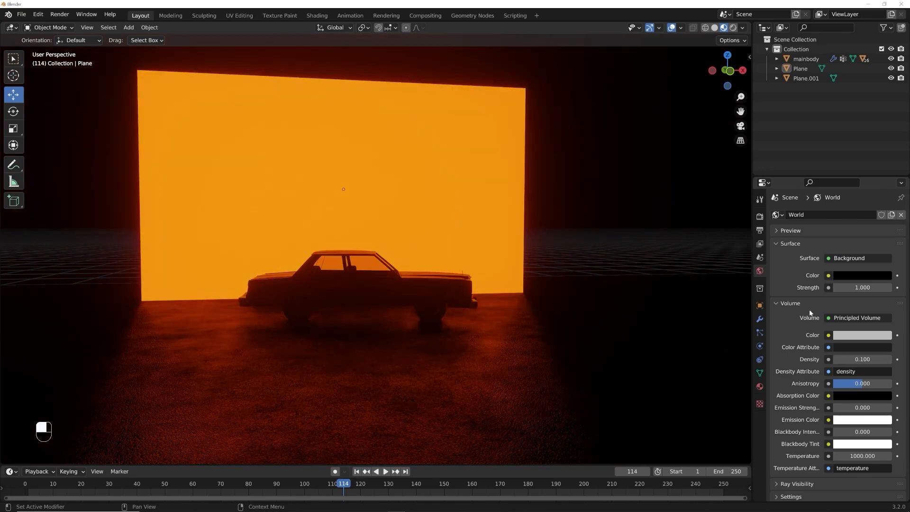
Step: Hide the viewport overlays and gizmos and compare the fog around the car in rendered and material preview shading
{"action": "key", "text": "shift+a"}
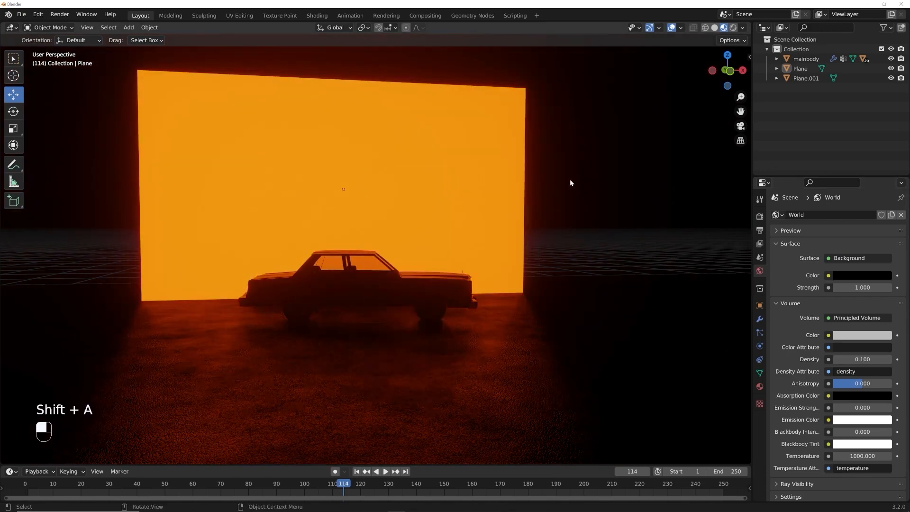
{"action": "middle_click_drag", "start_coordinate": [298, 224], "coordinate": [338, 228]}
{"action": "scroll", "coordinate": [337, 228], "scroll_direction": "up", "scroll_amount": 6}
{"action": "scroll", "coordinate": [337, 228], "scroll_direction": "down", "scroll_amount": 1}
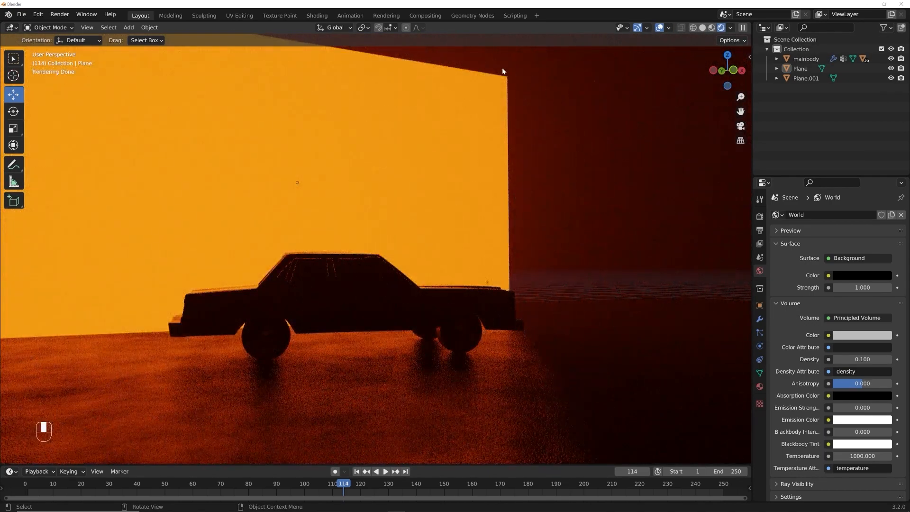
{"action": "left_click", "coordinate": [660, 27]}
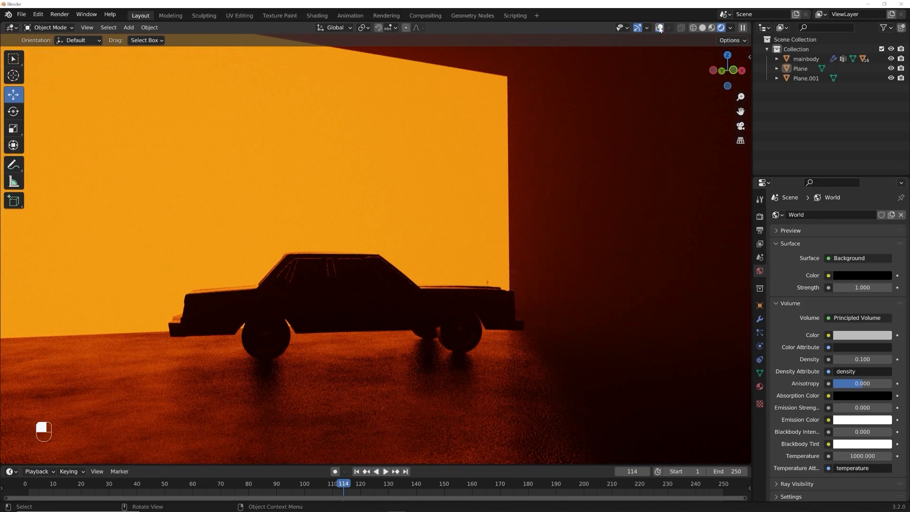
{"action": "left_click", "coordinate": [637, 27]}
{"action": "mouse_move", "coordinate": [536, 224]}
{"action": "middle_mouse_down"}
{"action": "mouse_move", "coordinate": [497, 227]}
{"action": "mouse_move", "coordinate": [544, 216]}
{"action": "middle_mouse_up"}
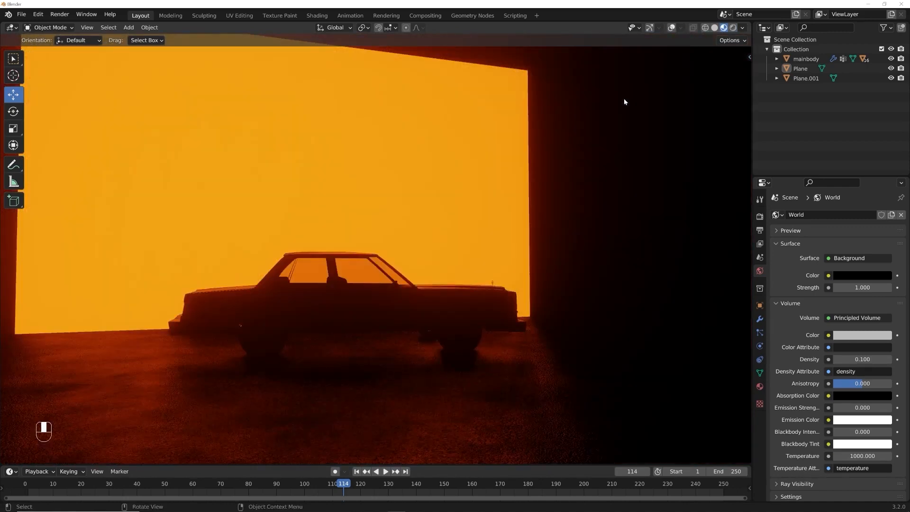
{"action": "scroll", "coordinate": [542, 138], "scroll_direction": "down", "scroll_amount": 4}
{"action": "scroll", "coordinate": [540, 140], "scroll_direction": "up", "scroll_amount": 2}
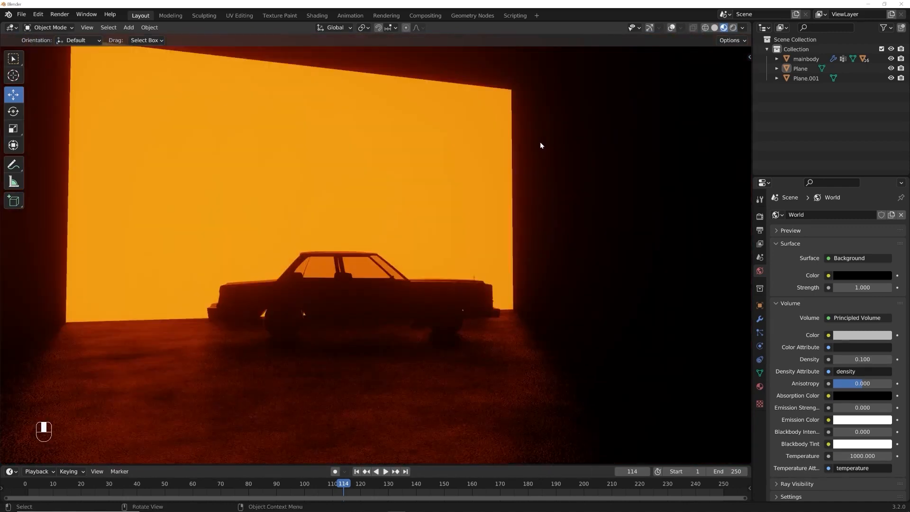
{"action": "scroll", "coordinate": [539, 142], "scroll_direction": "down", "scroll_amount": 2}
Step: Add a point light and set its power to 142.7 W
{"action": "key", "text": "shift+a"}
{"action": "mouse_move", "coordinate": [545, 136]}
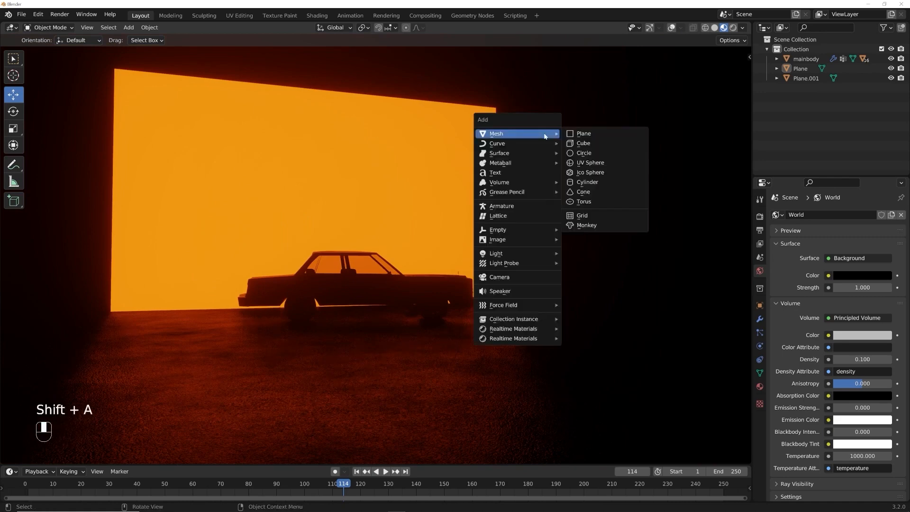
{"action": "mouse_move", "coordinate": [545, 253]}
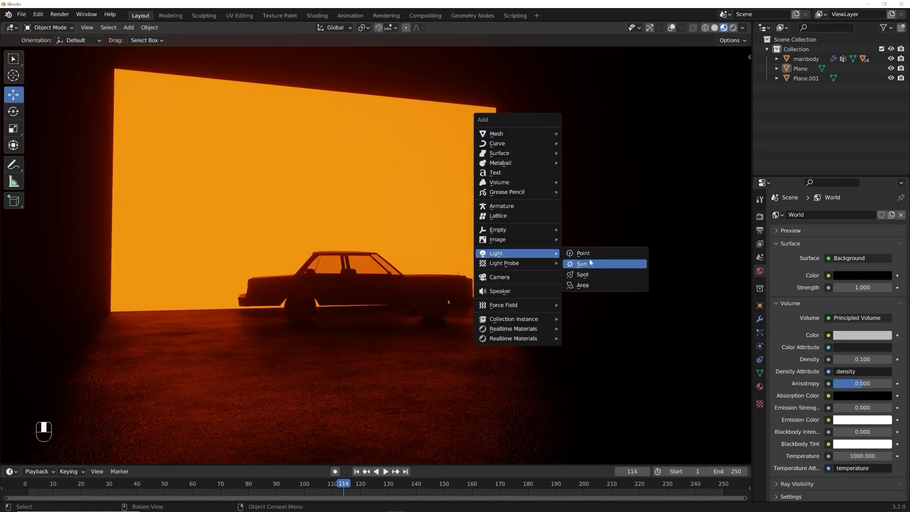
{"action": "left_click", "coordinate": [582, 252]}
{"action": "middle_click_drag", "start_coordinate": [471, 204], "coordinate": [614, 144]}
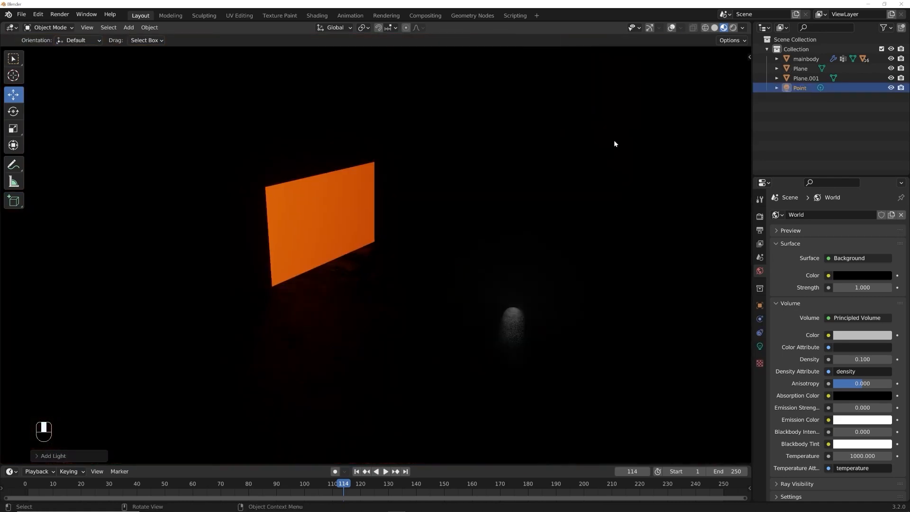
{"action": "middle_click_drag", "start_coordinate": [538, 303], "coordinate": [553, 281]}
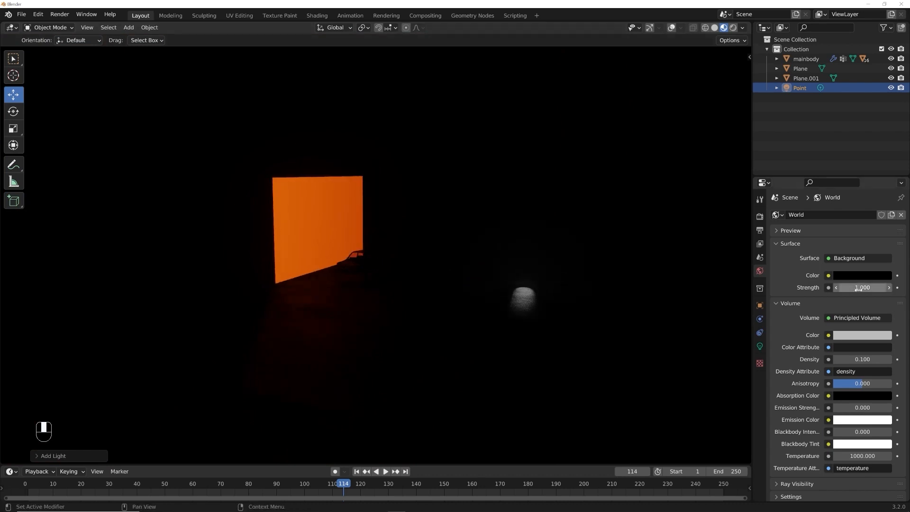
{"action": "left_click", "coordinate": [801, 91]}
{"action": "left_click", "coordinate": [760, 346]}
{"action": "left_click_drag", "start_coordinate": [863, 282], "coordinate": [891, 282]}
Step: Move the point light behind the glowing plane, near its upper corner by the front of the car
{"action": "key", "text": "g"}
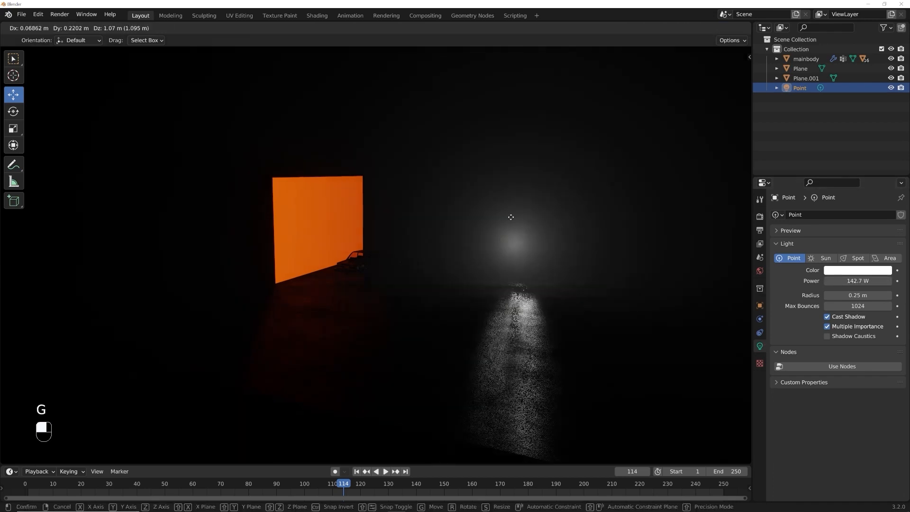
{"action": "left_click", "coordinate": [326, 137]}
{"action": "middle_click_drag", "start_coordinate": [326, 137], "coordinate": [371, 150]}
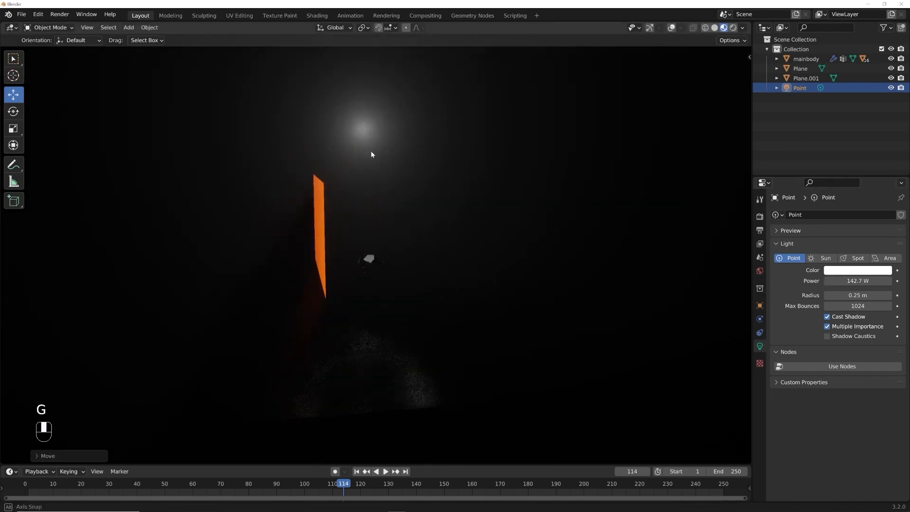
{"action": "key", "text": "g"}
{"action": "left_click", "coordinate": [306, 193]}
{"action": "middle_click_drag", "start_coordinate": [306, 192], "coordinate": [463, 183]}
{"action": "key", "text": "g"}
{"action": "left_click", "coordinate": [503, 243]}
{"action": "key", "text": "g"}
{"action": "left_click", "coordinate": [380, 197]}
{"action": "scroll", "coordinate": [446, 217], "scroll_direction": "up", "scroll_amount": 4}
Step: Raise the point light's power to 356.9 W and give it a pale blue colour
{"action": "left_click_drag", "start_coordinate": [857, 281], "coordinate": [882, 281]}
{"action": "left_click", "coordinate": [841, 272]}
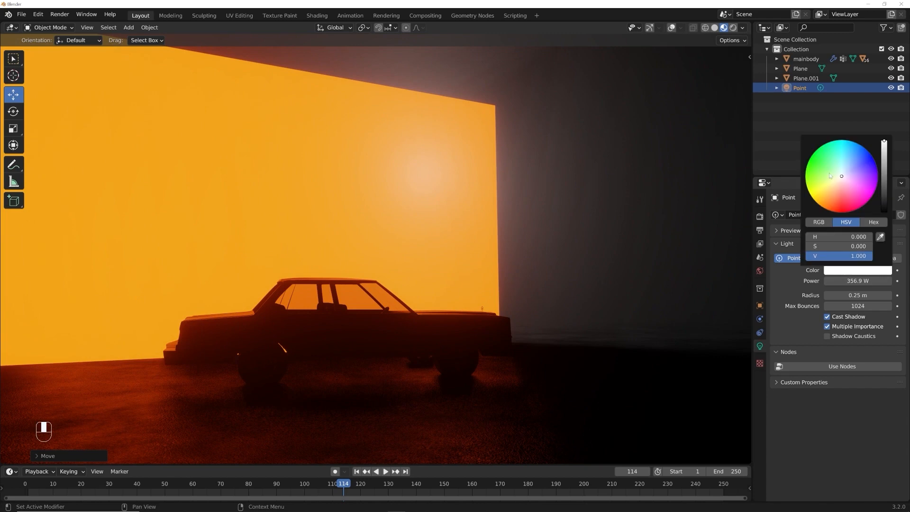
{"action": "left_click", "coordinate": [846, 164]}
{"action": "left_click", "coordinate": [572, 269]}
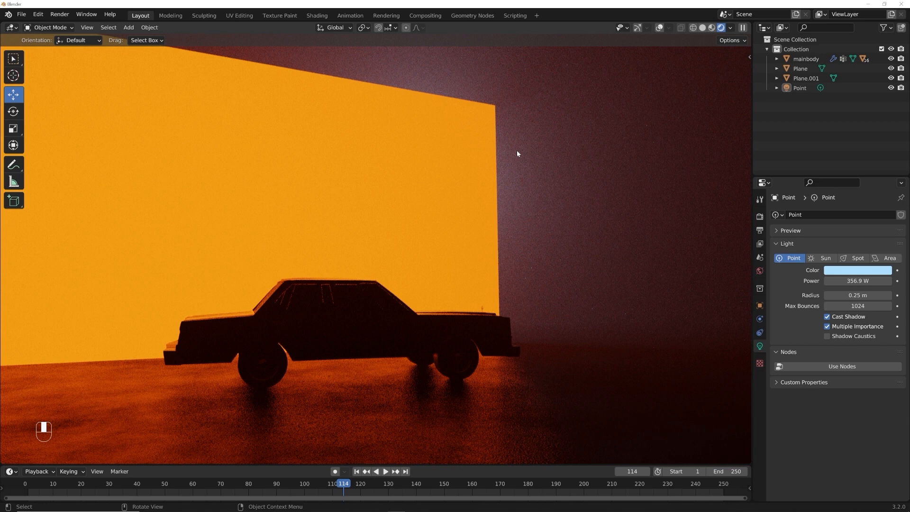
Step: Set the point light's power to 2000 W, then delete the light
{"action": "left_click", "coordinate": [801, 88]}
{"action": "left_click", "coordinate": [856, 281]}
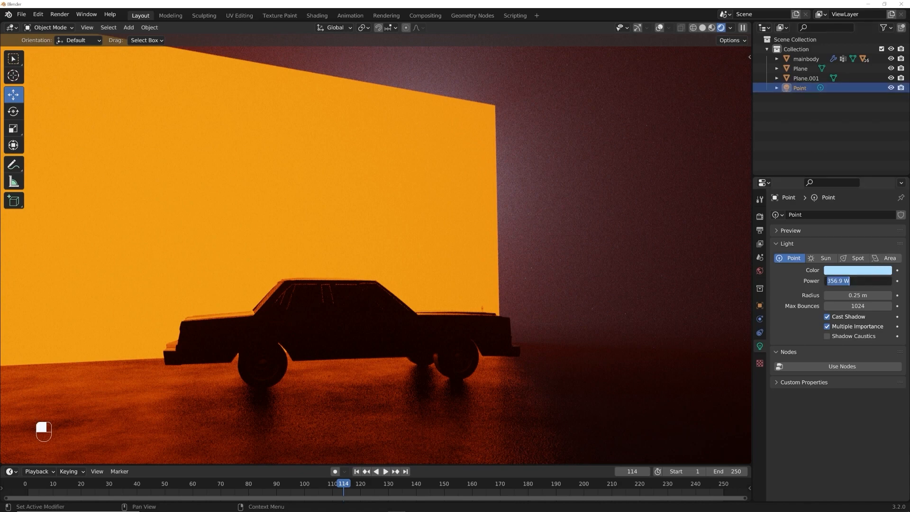
{"action": "type", "text": "2000"}
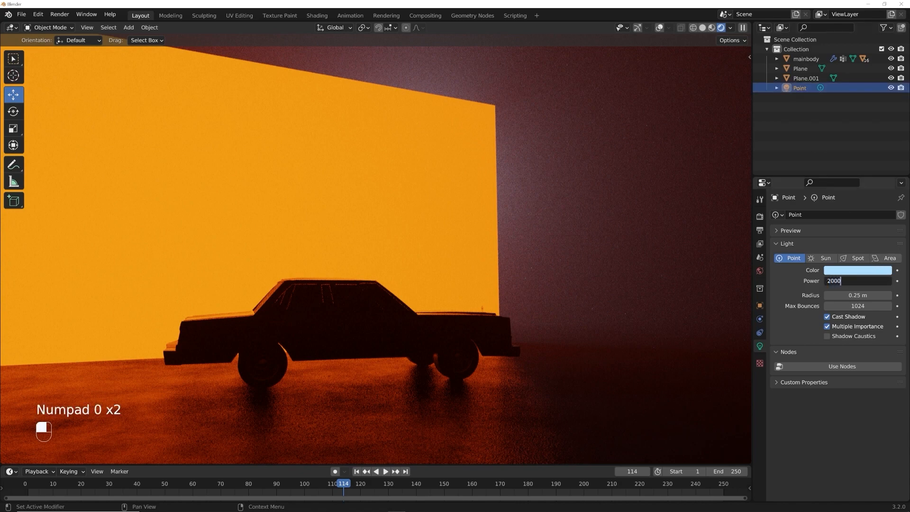
{"action": "key", "text": "Return"}
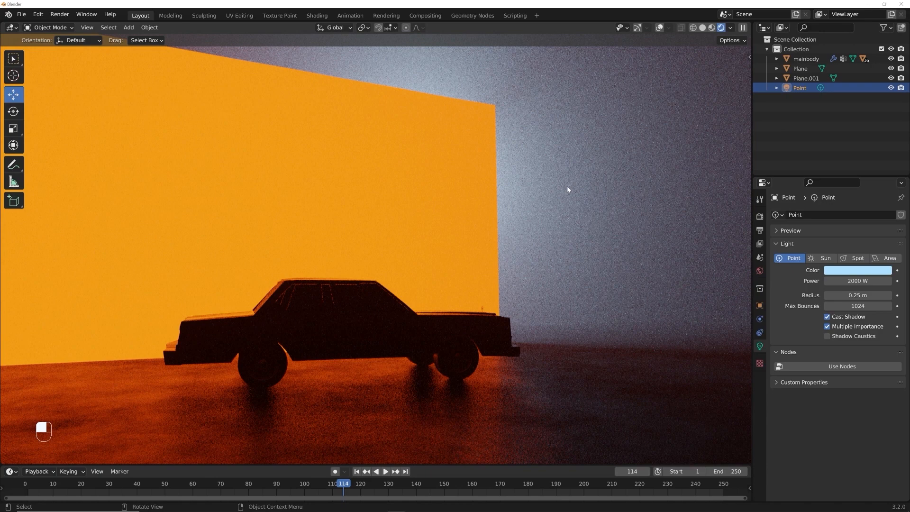
{"action": "key", "text": "Delete"}
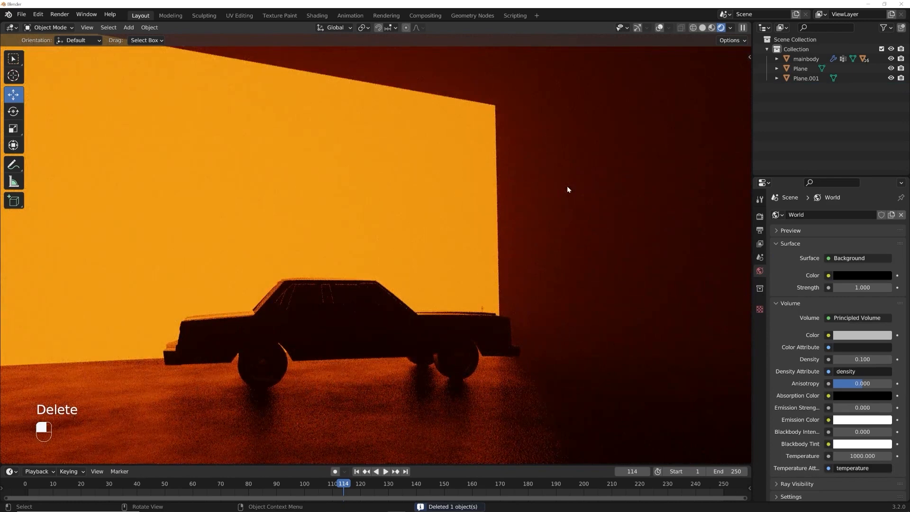
Step: Switch the viewport to solid shading and turn the overlays and gizmos back on
{"action": "left_click", "coordinate": [703, 28]}
{"action": "middle_click_drag", "start_coordinate": [460, 287], "coordinate": [429, 296]}
{"action": "scroll", "coordinate": [430, 297], "scroll_direction": "down", "scroll_amount": 6}
{"action": "left_click", "coordinate": [671, 28]}
{"action": "left_click", "coordinate": [649, 28]}
{"action": "scroll", "coordinate": [430, 254], "scroll_direction": "up", "scroll_amount": 4}
{"action": "middle_click_drag", "start_coordinate": [431, 254], "coordinate": [477, 227]}
{"action": "middle_click_drag", "start_coordinate": [467, 235], "coordinate": [535, 310], "text": "shift"}
{"action": "middle_click_drag", "start_coordinate": [558, 276], "coordinate": [443, 221]}
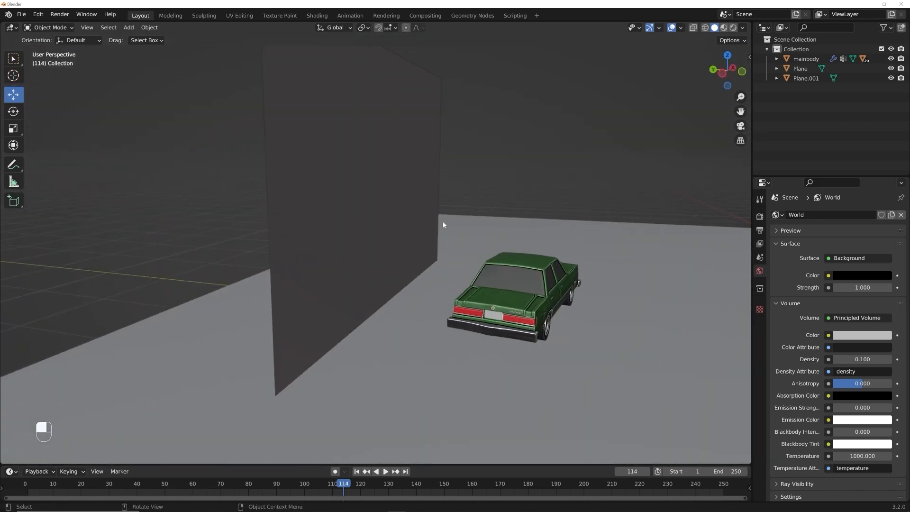
Step: Duplicate the tall glowing plane in place and scale the copy down along Z into a thin horizontal strip
{"action": "left_click", "coordinate": [367, 131]}
{"action": "mouse_move", "coordinate": [402, 172]}
{"action": "middle_mouse_down"}
{"action": "mouse_move", "coordinate": [424, 172]}
{"action": "mouse_move", "coordinate": [406, 168]}
{"action": "middle_mouse_up"}
{"action": "key", "text": "shift+d"}
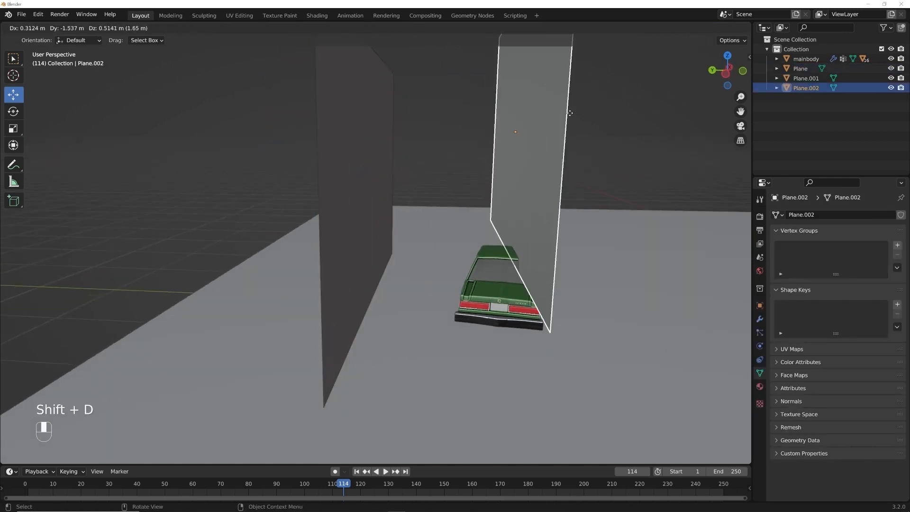
{"action": "right_click", "coordinate": [570, 113]}
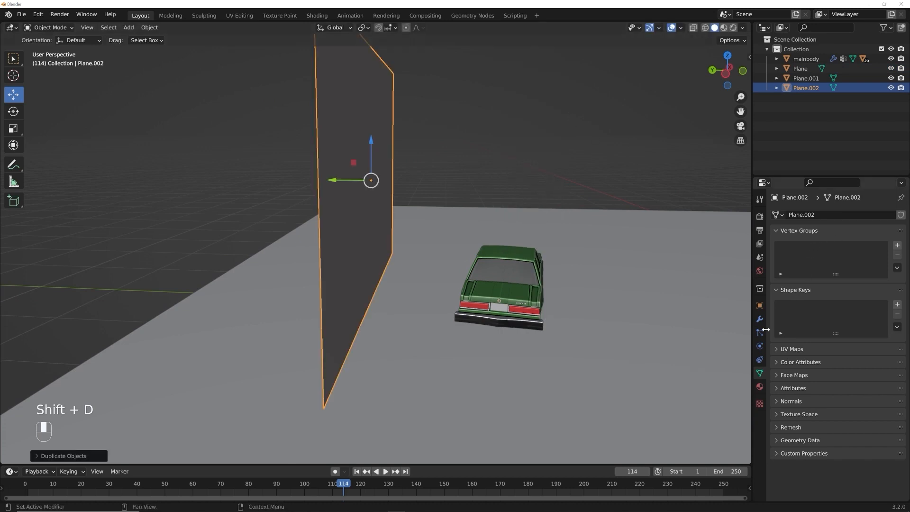
{"action": "left_click", "coordinate": [760, 319]}
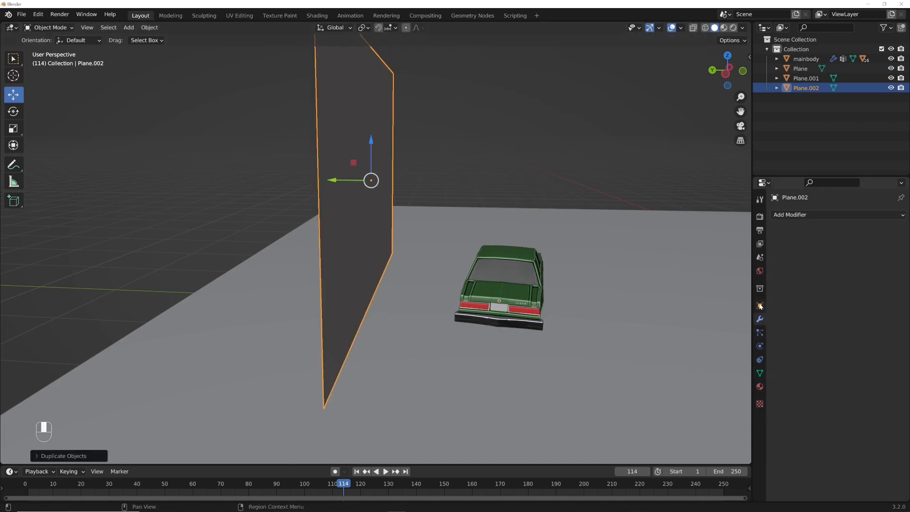
{"action": "left_click", "coordinate": [16, 129]}
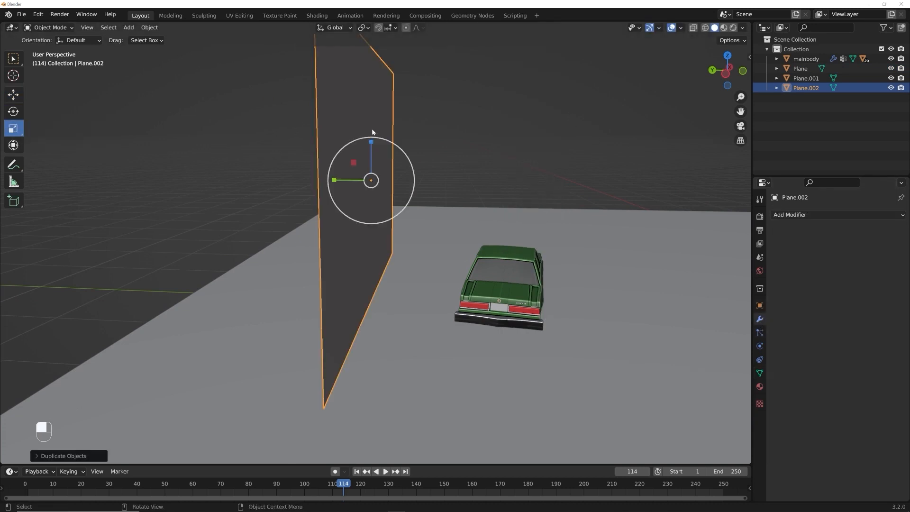
{"action": "left_click_drag", "start_coordinate": [371, 142], "coordinate": [371, 179]}
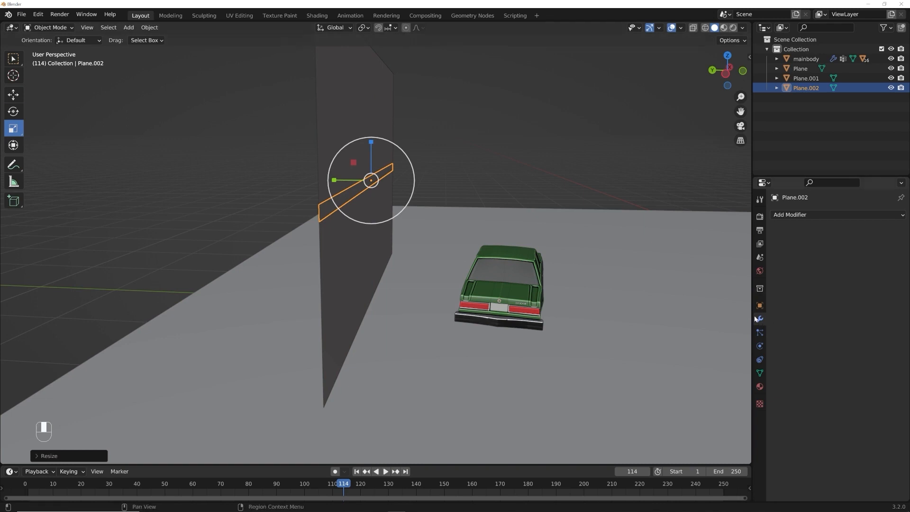
Step: Add a Solidify modifier to the strip and set its thickness to 0.131 m
{"action": "left_click", "coordinate": [795, 215]}
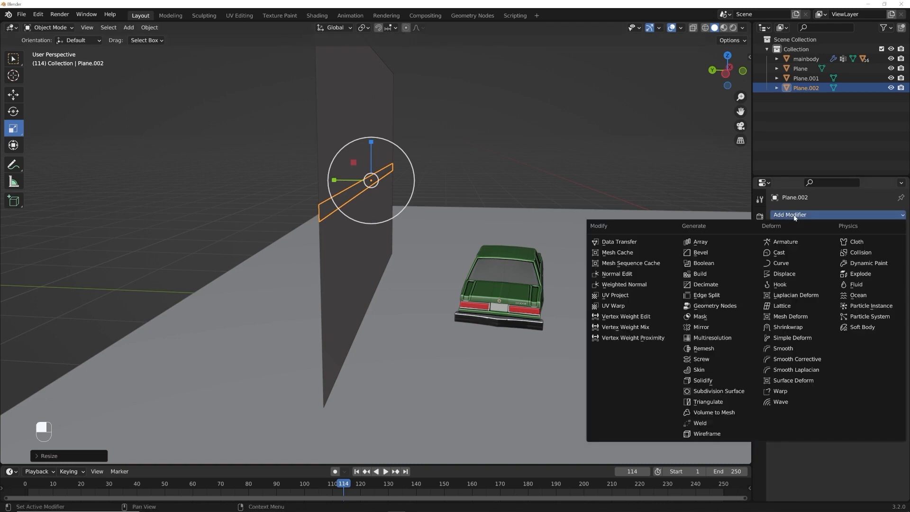
{"action": "left_click", "coordinate": [706, 380]}
{"action": "middle_click_drag", "start_coordinate": [603, 285], "coordinate": [611, 275]}
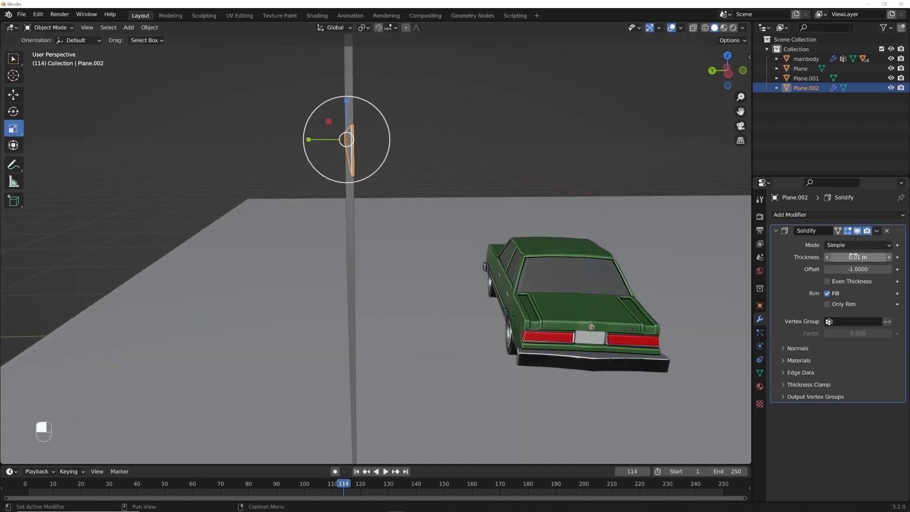
{"action": "left_click_drag", "start_coordinate": [858, 257], "coordinate": [885, 257], "text": "shift"}
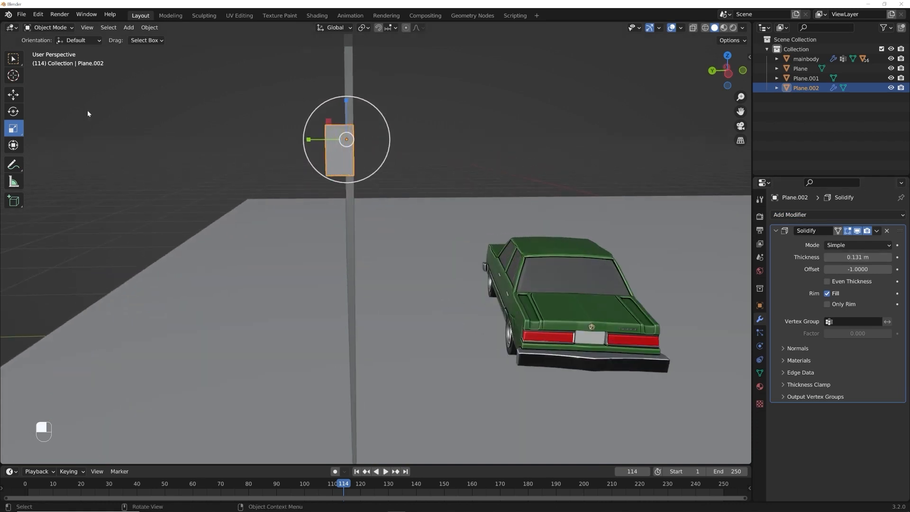
Step: Align the solidified strip with the tall plane along Y and lower it to the plane's bottom edge at the floor
{"action": "left_click", "coordinate": [13, 95]}
{"action": "mouse_move", "coordinate": [308, 140]}
{"action": "left_mouse_down"}
{"action": "mouse_move", "coordinate": [329, 139]}
{"action": "mouse_move", "coordinate": [318, 142]}
{"action": "left_mouse_up"}
{"action": "middle_click_drag", "start_coordinate": [363, 125], "coordinate": [364, 115]}
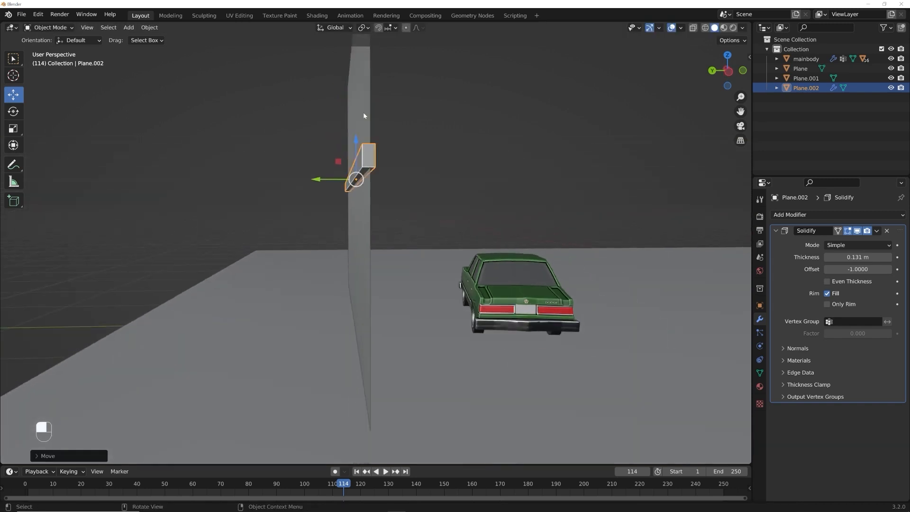
{"action": "left_click_drag", "start_coordinate": [356, 138], "coordinate": [356, 279]}
{"action": "middle_click_drag", "start_coordinate": [427, 278], "coordinate": [398, 276]}
{"action": "left_click", "coordinate": [486, 229]}
{"action": "middle_click_drag", "start_coordinate": [486, 227], "coordinate": [386, 224]}
{"action": "left_click", "coordinate": [229, 340]}
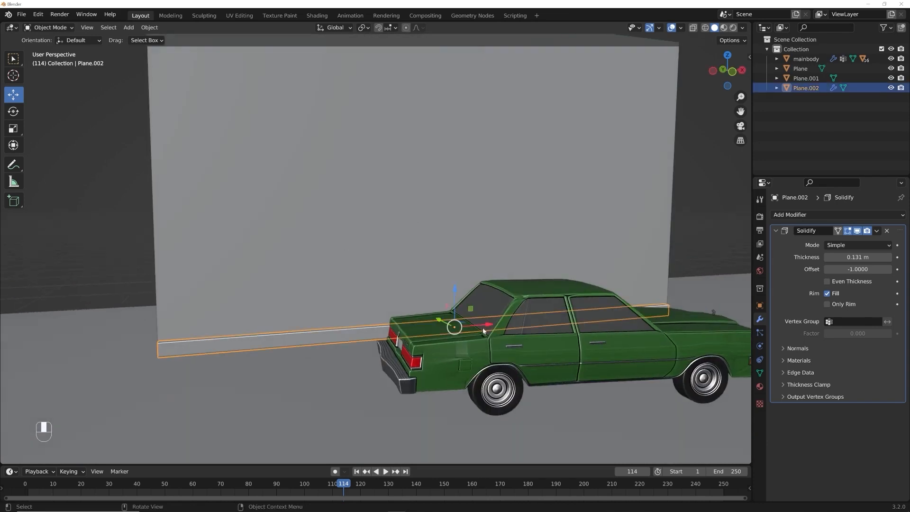
{"action": "left_click", "coordinate": [13, 128]}
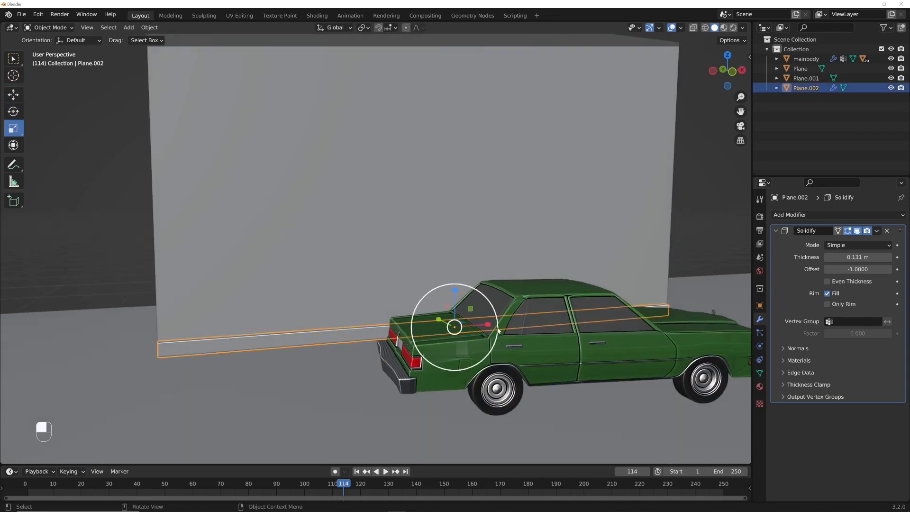
{"action": "left_click", "coordinate": [138, 230]}
Step: Add a Path curve to the scene on the floor in front of the car
{"action": "middle_click_drag", "start_coordinate": [229, 260], "coordinate": [370, 339]}
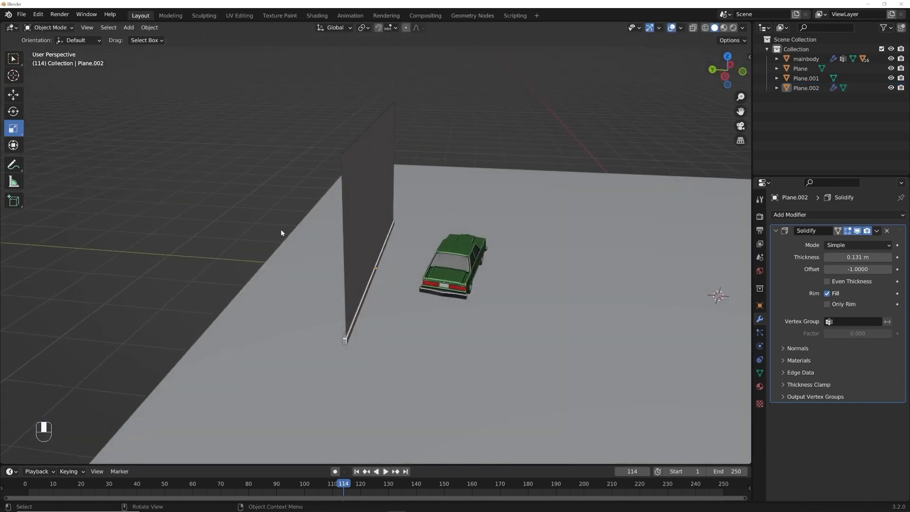
{"action": "middle_click_drag", "start_coordinate": [281, 230], "coordinate": [439, 260]}
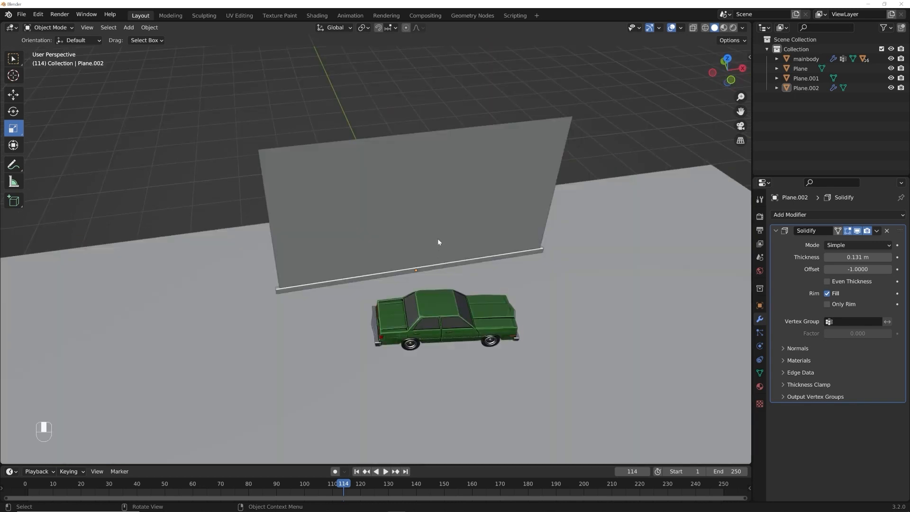
{"action": "key", "text": "shift+a"}
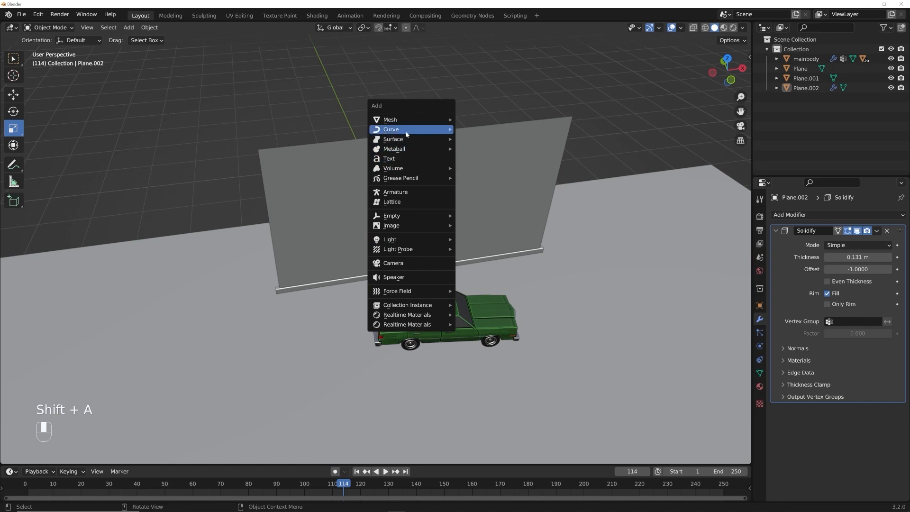
{"action": "mouse_move", "coordinate": [406, 135]}
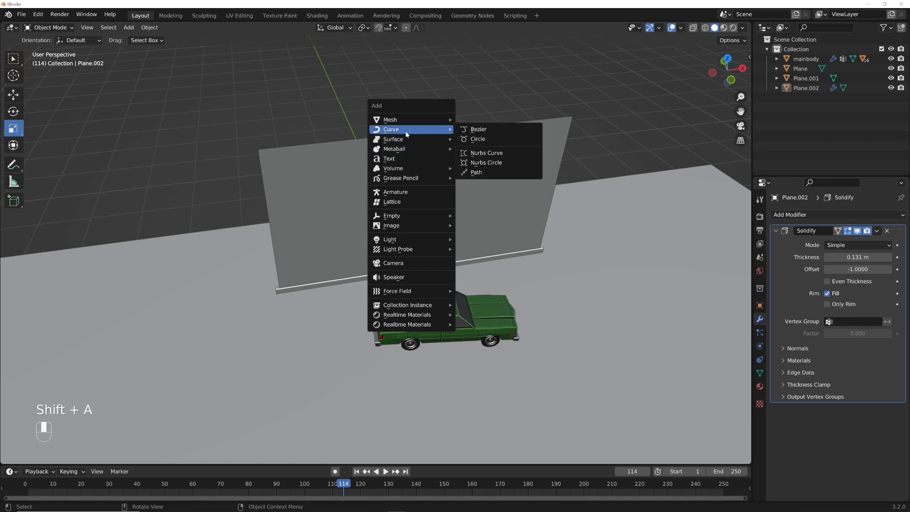
{"action": "left_click", "coordinate": [495, 174]}
{"action": "middle_click_drag", "start_coordinate": [541, 176], "coordinate": [536, 231]}
{"action": "scroll", "coordinate": [536, 231], "scroll_direction": "down", "scroll_amount": 7}
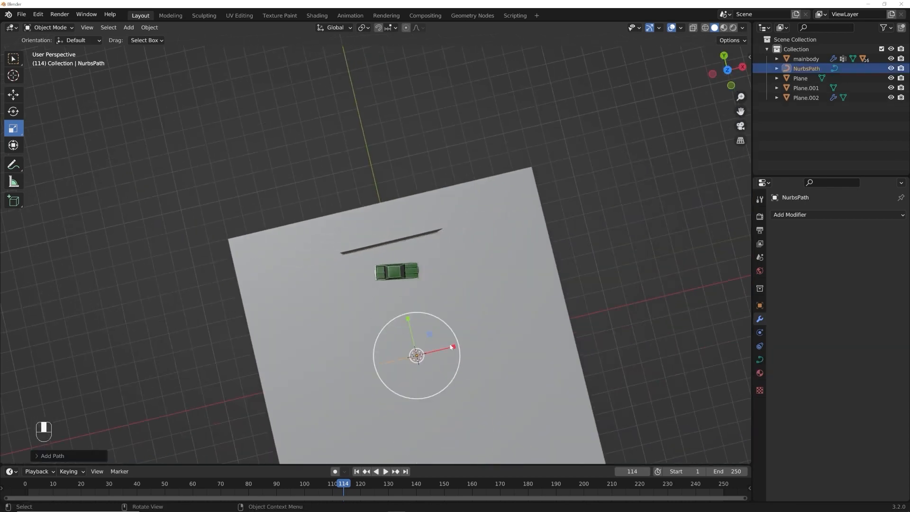
{"action": "middle_click_drag", "start_coordinate": [448, 353], "coordinate": [443, 330]}
{"action": "middle_click_drag", "start_coordinate": [419, 371], "coordinate": [429, 373]}
{"action": "key", "text": "KP_Decimal"}
{"action": "middle_click_drag", "start_coordinate": [388, 300], "coordinate": [468, 230]}
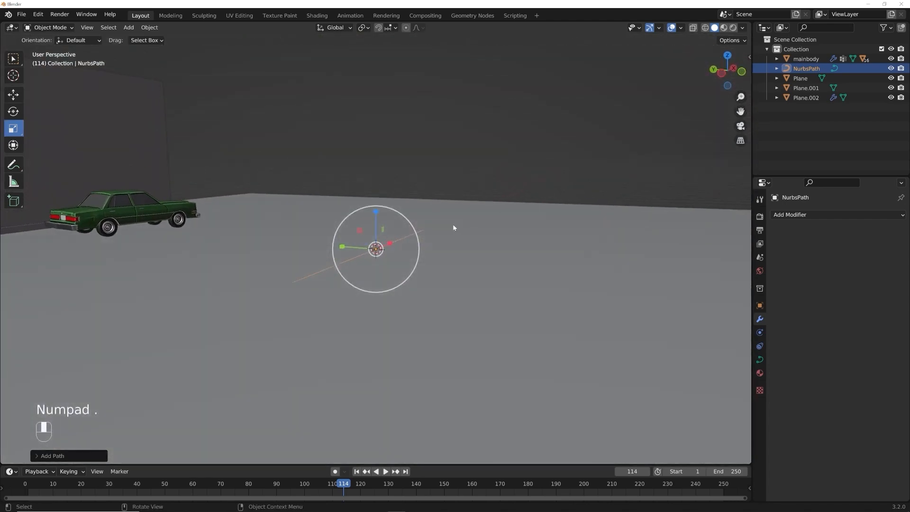
Step: Edit the path and move its two inner control points in opposite directions along Y to form an S-bend
{"action": "left_click", "coordinate": [14, 95]}
{"action": "middle_click_drag", "start_coordinate": [315, 229], "coordinate": [403, 287]}
{"action": "key", "text": "Tab"}
{"action": "left_click", "coordinate": [357, 307]}
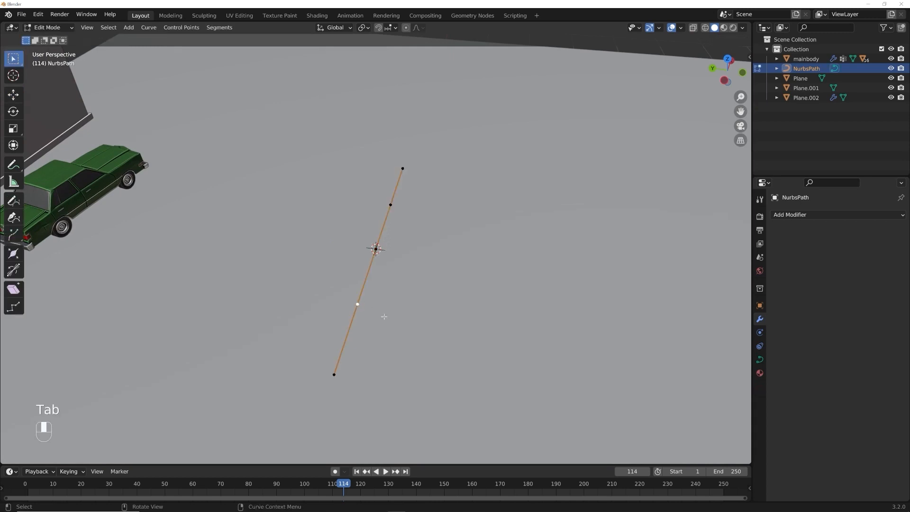
{"action": "middle_click_drag", "start_coordinate": [384, 317], "coordinate": [389, 312]}
{"action": "left_click", "coordinate": [14, 94]}
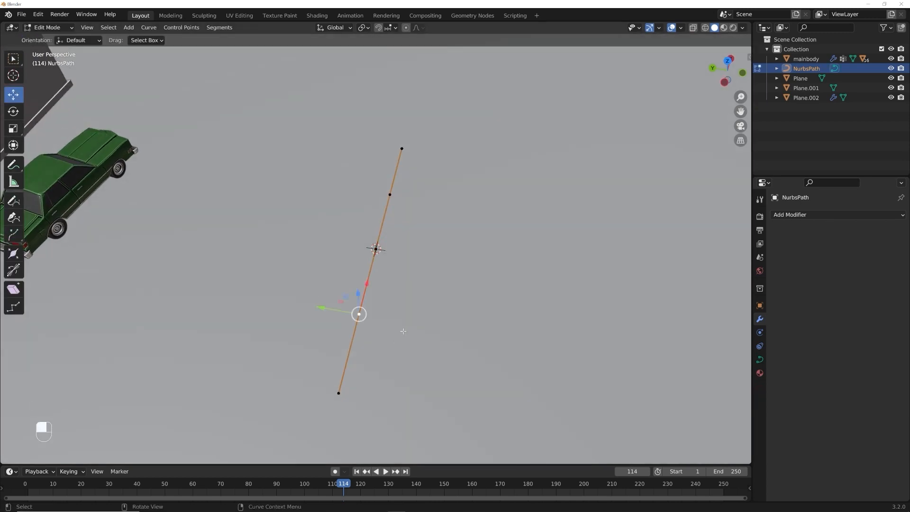
{"action": "left_click_drag", "start_coordinate": [325, 307], "coordinate": [400, 320]}
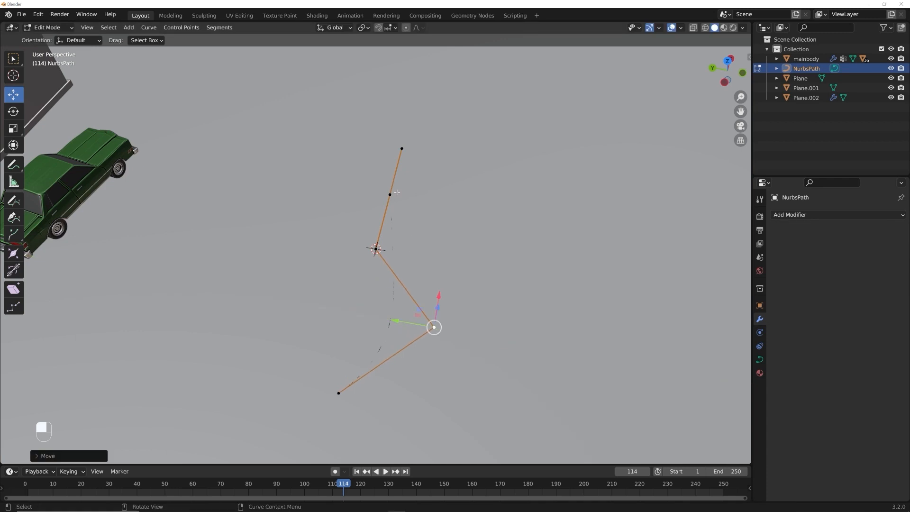
{"action": "left_click", "coordinate": [389, 195]}
{"action": "scroll", "coordinate": [388, 195], "scroll_direction": "up", "scroll_amount": 3}
{"action": "left_click_drag", "start_coordinate": [361, 161], "coordinate": [289, 151]}
Step: Move the path's middle control point and the inner point beside it to exaggerate the curve
{"action": "key", "text": "Tab"}
{"action": "middle_click_drag", "start_coordinate": [360, 204], "coordinate": [368, 289]}
{"action": "key", "text": "Tab"}
{"action": "left_click", "coordinate": [375, 242]}
{"action": "left_click_drag", "start_coordinate": [387, 230], "coordinate": [433, 274]}
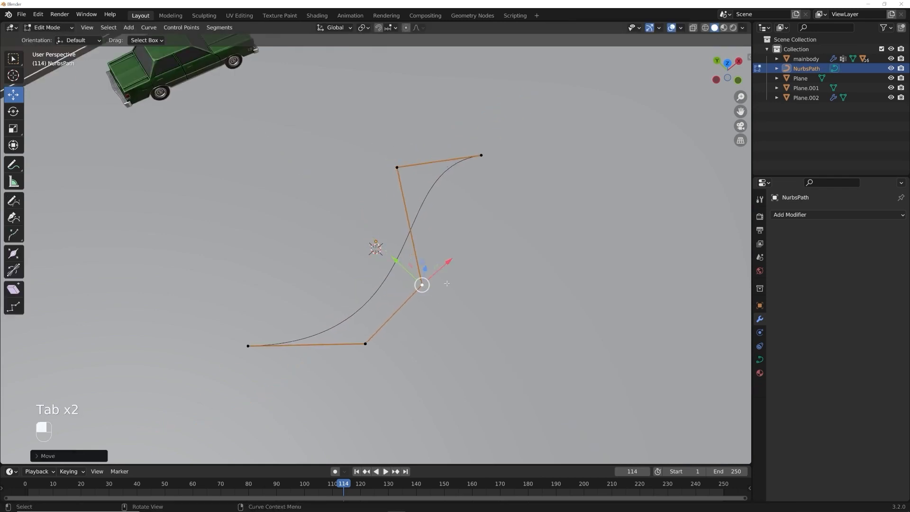
{"action": "middle_click_drag", "start_coordinate": [433, 274], "coordinate": [436, 273]}
{"action": "scroll", "coordinate": [436, 273], "scroll_direction": "up", "scroll_amount": 4}
{"action": "scroll", "coordinate": [444, 274], "scroll_direction": "down", "scroll_amount": 2, "text": "shift"}
{"action": "left_click_drag", "start_coordinate": [435, 235], "coordinate": [341, 344]}
{"action": "left_click", "coordinate": [332, 341]}
{"action": "middle_click_drag", "start_coordinate": [340, 344], "coordinate": [403, 328]}
{"action": "middle_click_drag", "start_coordinate": [465, 337], "coordinate": [253, 305]}
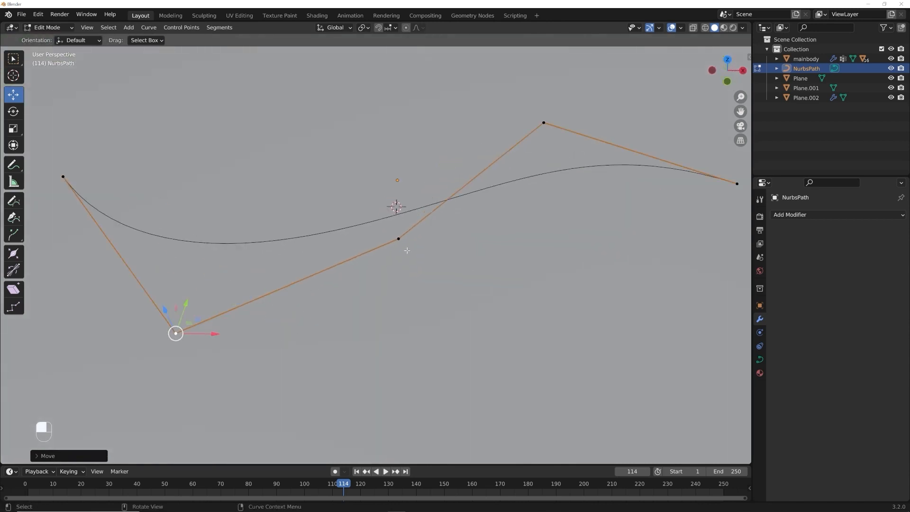
Step: Subdivide the segment between the middle control point and its neighbour, and move the new point toward the car
{"action": "key", "text": "shift"}
{"action": "left_click", "coordinate": [398, 239], "text": "shift"}
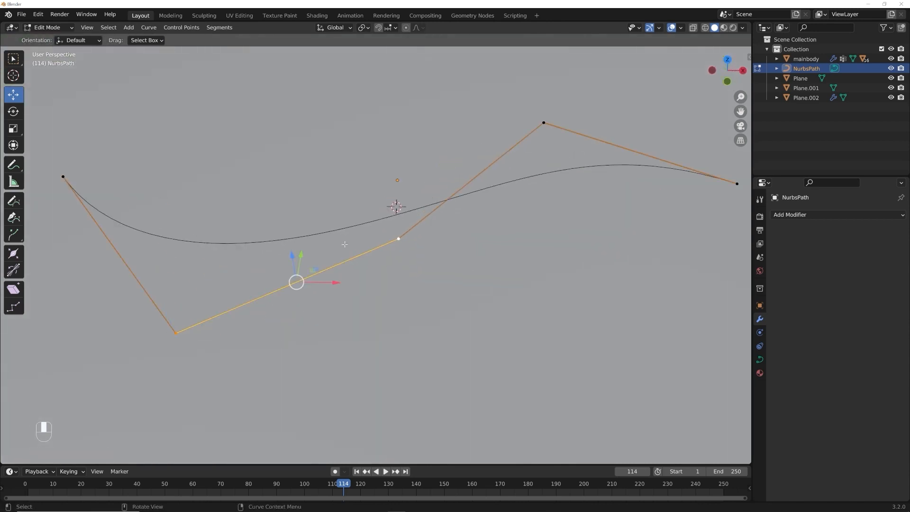
{"action": "right_click", "coordinate": [346, 246]}
{"action": "left_click", "coordinate": [345, 246]}
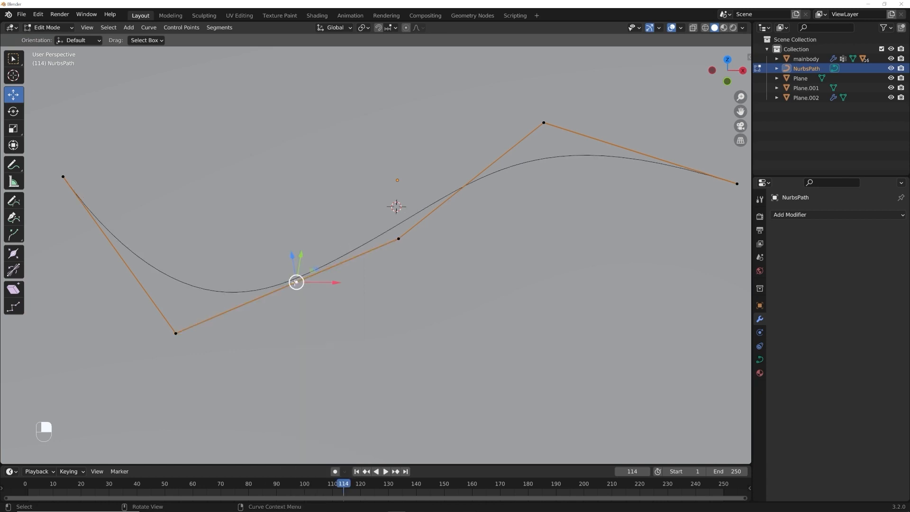
{"action": "middle_click_drag", "start_coordinate": [306, 279], "coordinate": [336, 316]}
{"action": "key", "text": "g"}
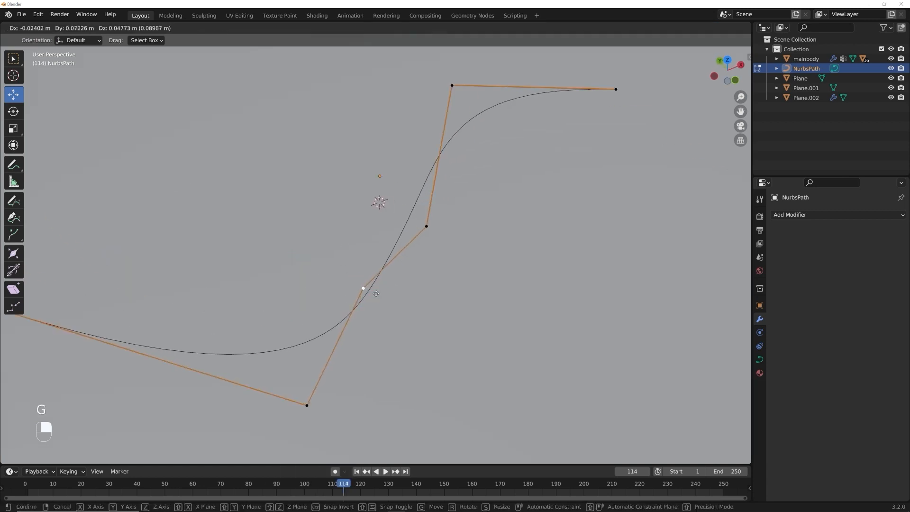
{"action": "left_click", "coordinate": [330, 239]}
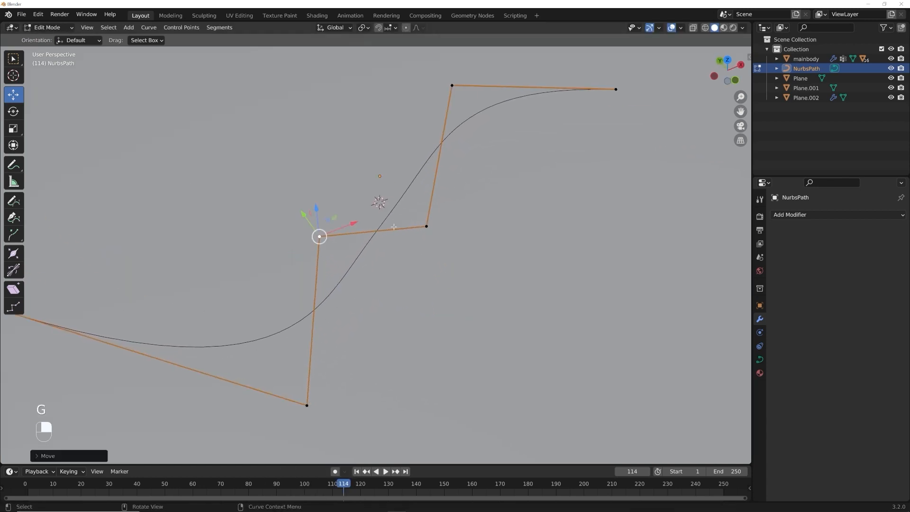
Step: Subdivide the segment between the moved point and the middle control point, and pull the new point away from the car
{"action": "left_click", "coordinate": [427, 226]}
{"action": "left_click", "coordinate": [336, 237], "text": "shift"}
{"action": "right_click", "coordinate": [370, 220]}
{"action": "left_click", "coordinate": [370, 221]}
{"action": "left_click", "coordinate": [376, 231]}
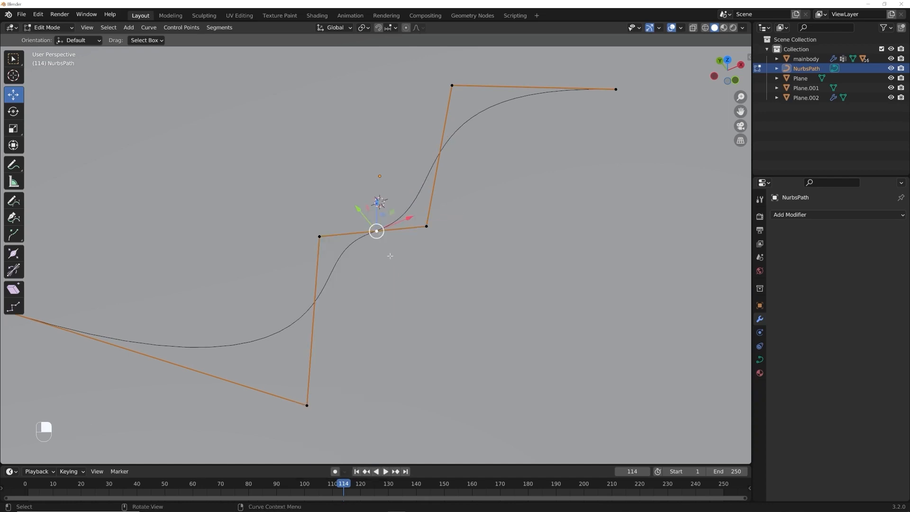
{"action": "key", "text": "g"}
{"action": "left_click", "coordinate": [425, 300]}
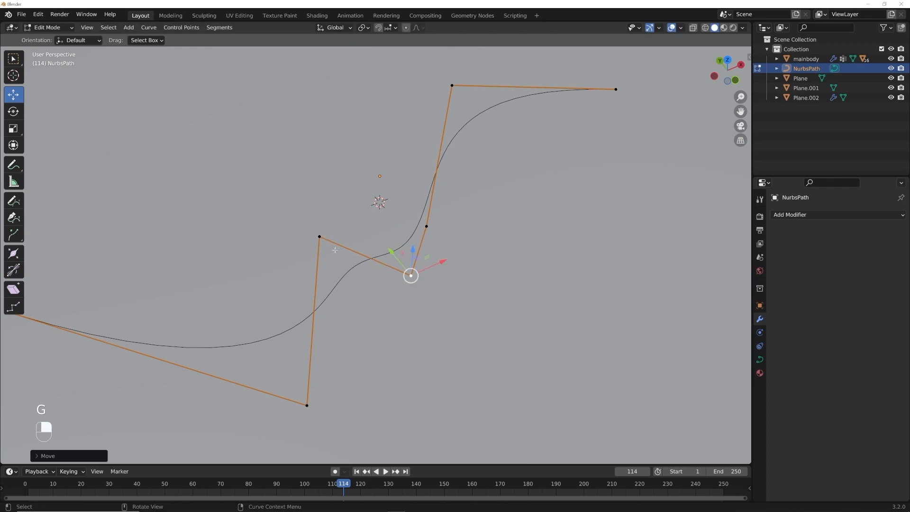
Step: Pull the first subdivided point further toward the car to sharpen the extra bend, and return to object mode
{"action": "left_click", "coordinate": [320, 236]}
{"action": "key", "text": "g"}
{"action": "left_click", "coordinate": [288, 192]}
{"action": "key", "text": "Tab"}
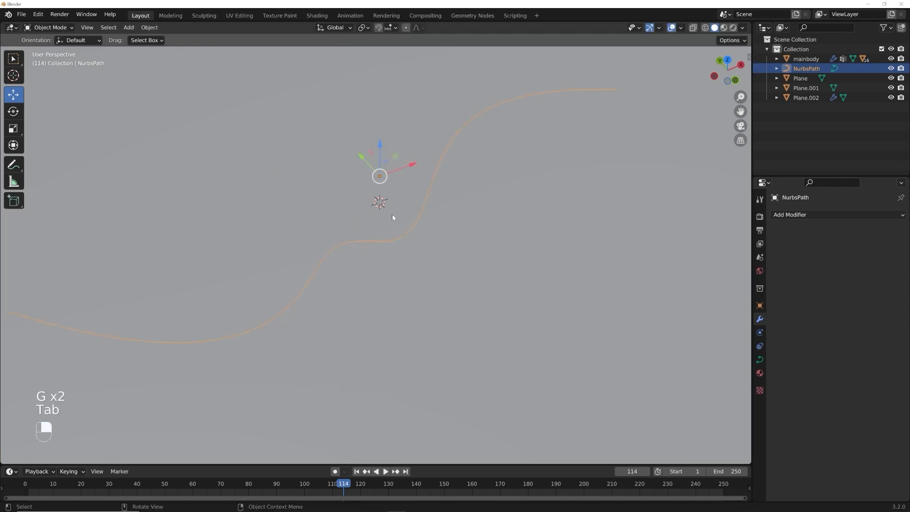
{"action": "middle_click_drag", "start_coordinate": [474, 226], "coordinate": [439, 216]}
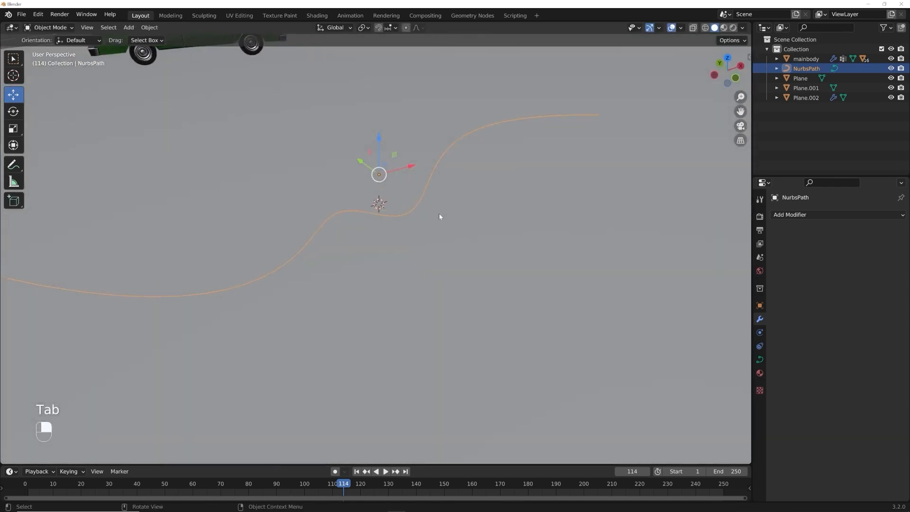
{"action": "left_click", "coordinate": [446, 217]}
{"action": "left_click", "coordinate": [402, 216]}
{"action": "middle_click_drag", "start_coordinate": [417, 296], "coordinate": [539, 296]}
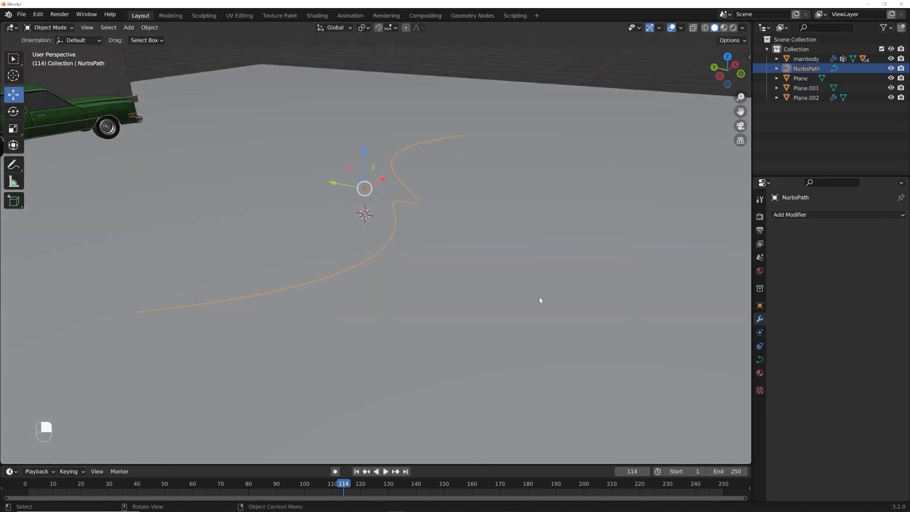
Step: Give the path thickness by raising its bevel depth, then delete the path
{"action": "left_click", "coordinate": [760, 360]}
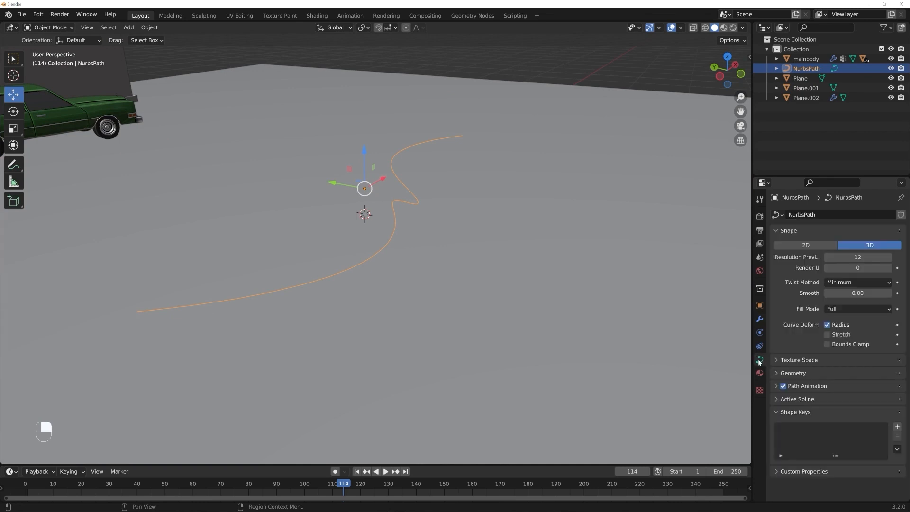
{"action": "left_click", "coordinate": [796, 374]}
{"action": "left_click_drag", "start_coordinate": [857, 471], "coordinate": [891, 472], "text": "shift"}
{"action": "left_click", "coordinate": [497, 262]}
{"action": "middle_click_drag", "start_coordinate": [498, 262], "coordinate": [427, 266]}
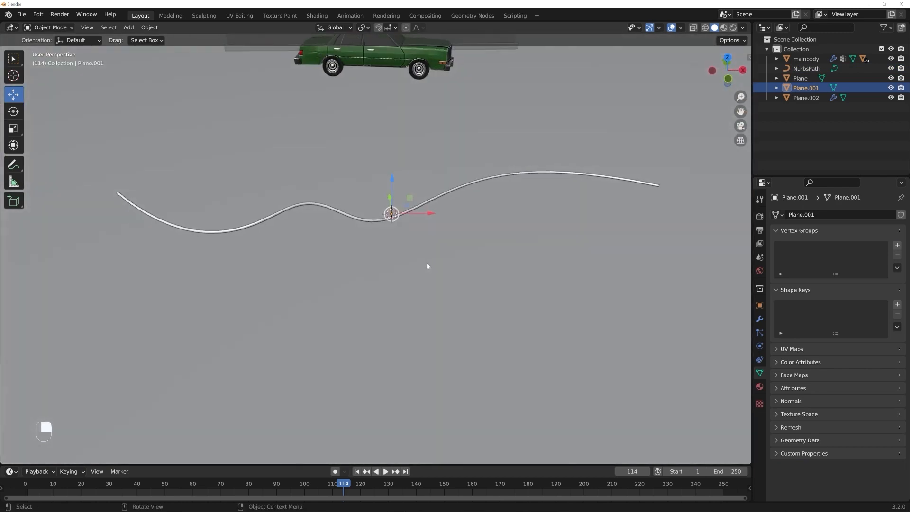
{"action": "left_click", "coordinate": [352, 218]}
{"action": "key", "text": "Delete"}
Step: Add a new Path curve to the scene at the 3D cursor on the floor in front of the car
{"action": "middle_click_drag", "start_coordinate": [367, 201], "coordinate": [425, 199]}
{"action": "scroll", "coordinate": [425, 199], "scroll_direction": "up", "scroll_amount": 4}
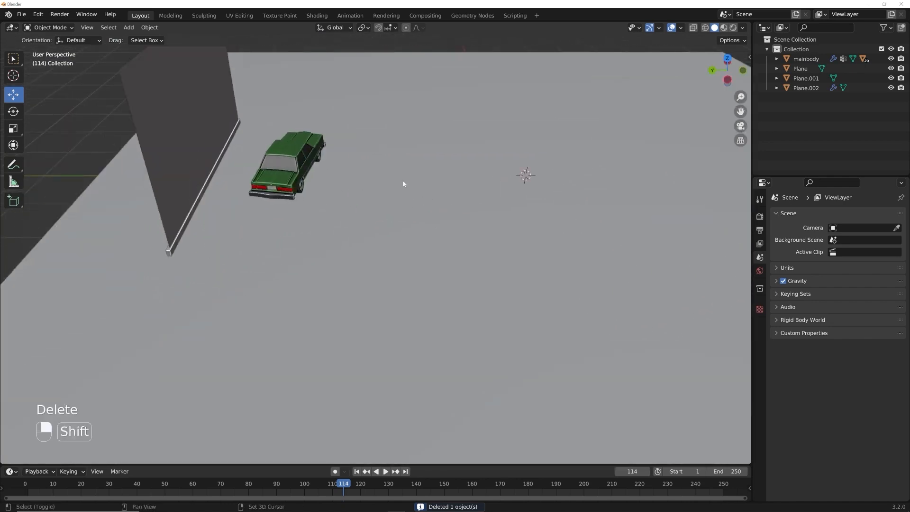
{"action": "scroll", "coordinate": [403, 180], "scroll_direction": "down", "scroll_amount": 1}
{"action": "key", "text": "shift+a"}
{"action": "mouse_move", "coordinate": [428, 172]}
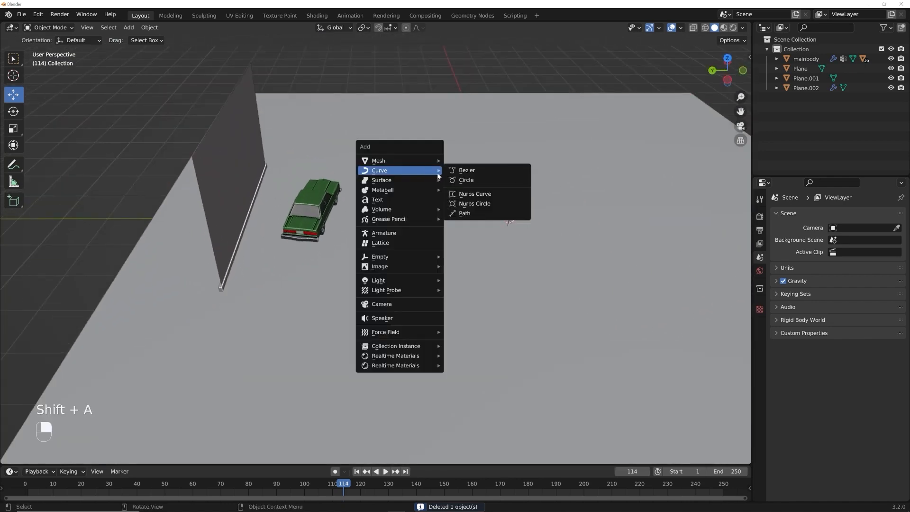
{"action": "left_click", "coordinate": [477, 213]}
{"action": "middle_click_drag", "start_coordinate": [508, 218], "coordinate": [512, 231]}
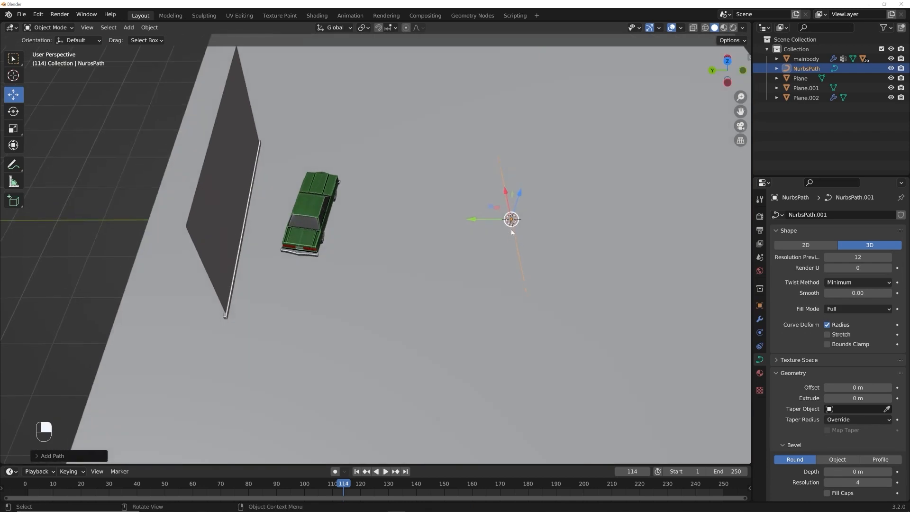
Step: In top view, rotate the path perpendicular to the upright plane and move it behind the car to the strip's end
{"action": "middle_click_drag", "start_coordinate": [299, 185], "coordinate": [299, 205]}
{"action": "key", "text": "grave"}
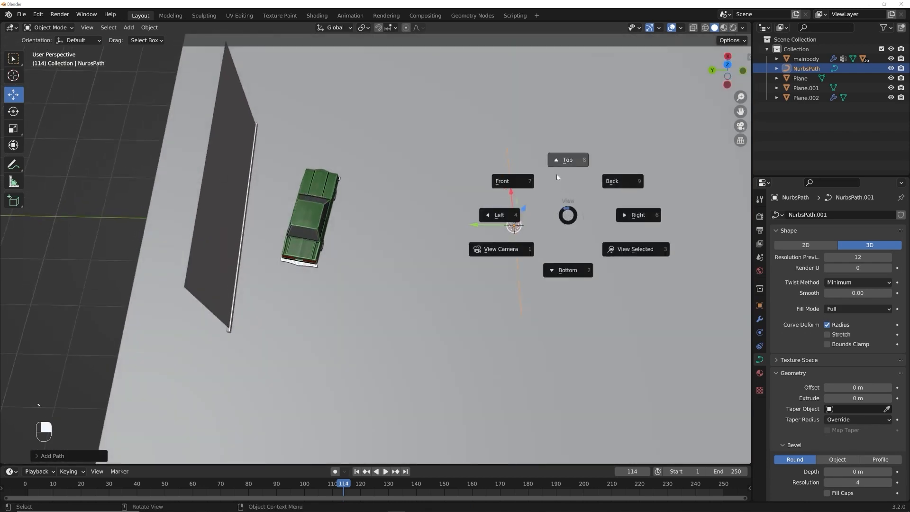
{"action": "left_click", "coordinate": [550, 182]}
{"action": "middle_click_drag", "start_coordinate": [482, 245], "coordinate": [476, 224], "text": "shift"}
{"action": "key", "text": "r"}
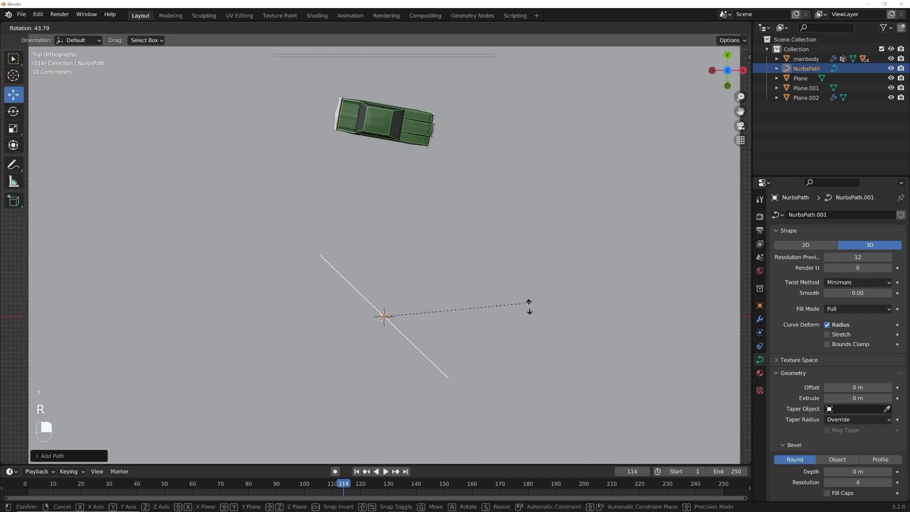
{"action": "left_click", "coordinate": [448, 370]}
{"action": "middle_click_drag", "start_coordinate": [448, 214], "coordinate": [472, 260], "text": "shift"}
{"action": "key", "text": "g"}
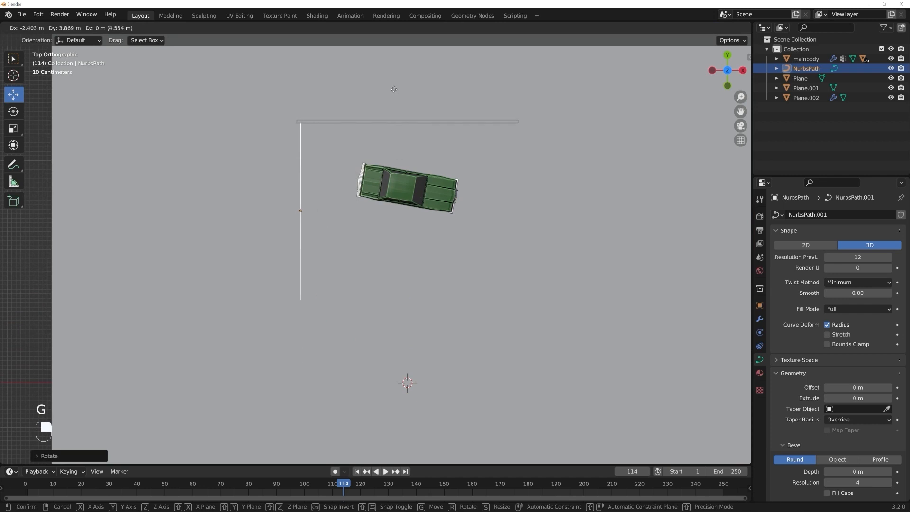
{"action": "left_click", "coordinate": [379, 111]}
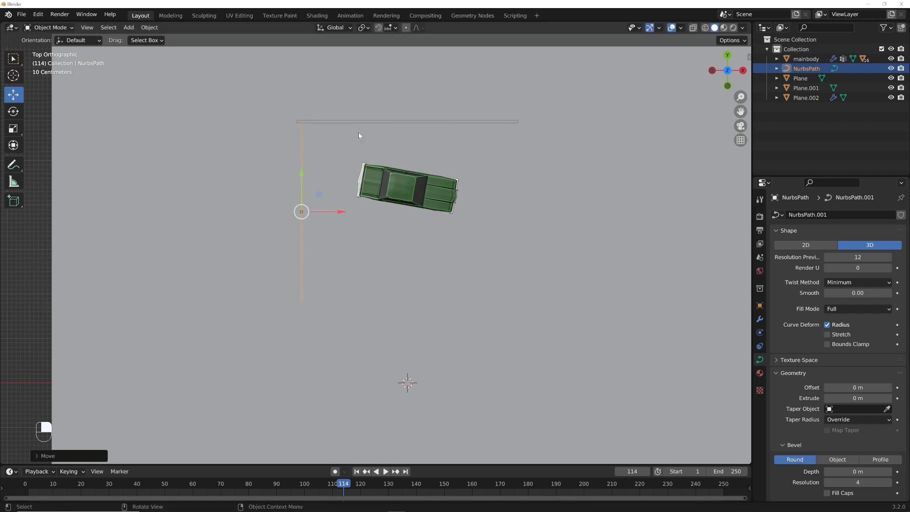
Step: Resize the path and nudge it along its length so that it starts at the strip's end
{"action": "middle_click_drag", "start_coordinate": [379, 175], "coordinate": [396, 117]}
{"action": "scroll", "coordinate": [394, 117], "scroll_direction": "up", "scroll_amount": 4}
{"action": "middle_click_drag", "start_coordinate": [330, 196], "coordinate": [583, 197], "text": "shift"}
{"action": "middle_click_drag", "start_coordinate": [427, 154], "coordinate": [484, 148]}
{"action": "key", "text": "s"}
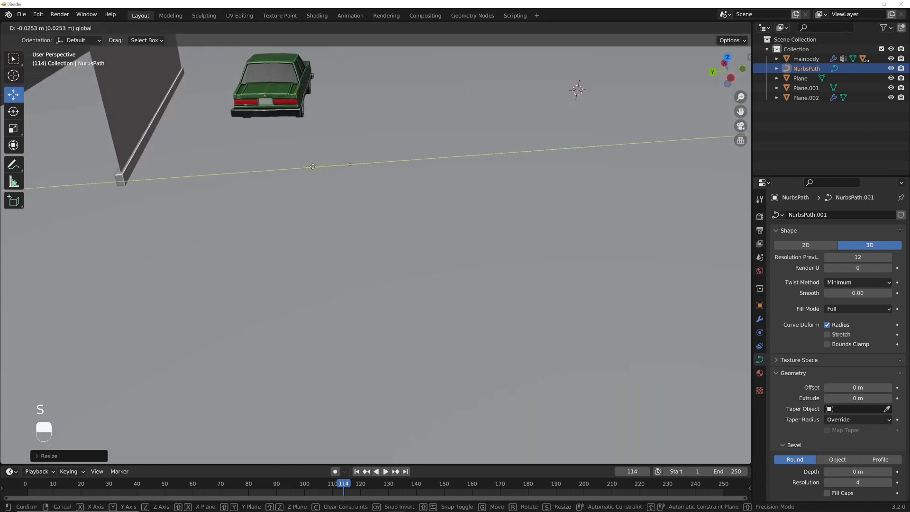
{"action": "right_click", "coordinate": [413, 166]}
{"action": "left_click_drag", "start_coordinate": [423, 164], "coordinate": [378, 164]}
{"action": "middle_click_drag", "start_coordinate": [388, 187], "coordinate": [532, 218], "text": "shift"}
{"action": "scroll", "coordinate": [467, 188], "scroll_direction": "up", "scroll_amount": 4}
{"action": "left_click_drag", "start_coordinate": [666, 123], "coordinate": [659, 124]}
{"action": "middle_click_drag", "start_coordinate": [615, 197], "coordinate": [424, 232], "text": "shift"}
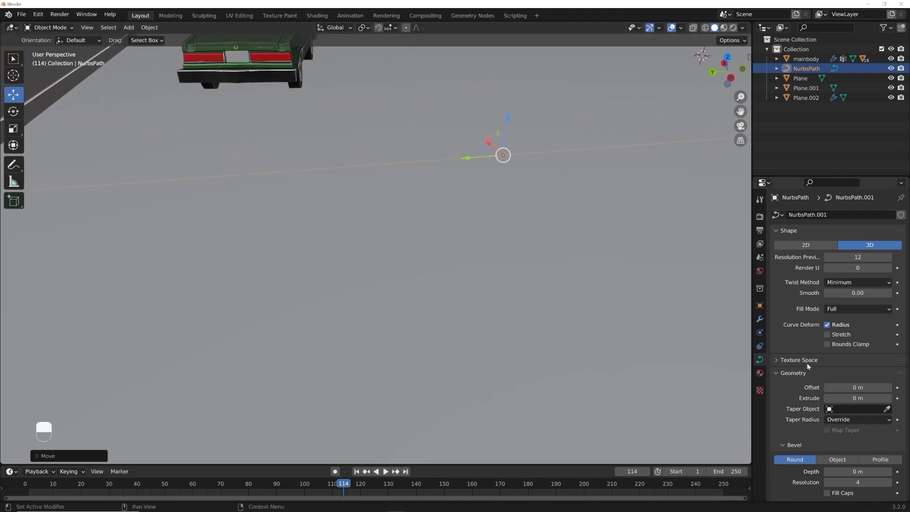
Step: Set the path's round bevel depth to 0.006 m
{"action": "left_click_drag", "start_coordinate": [858, 471], "coordinate": [867, 471]}
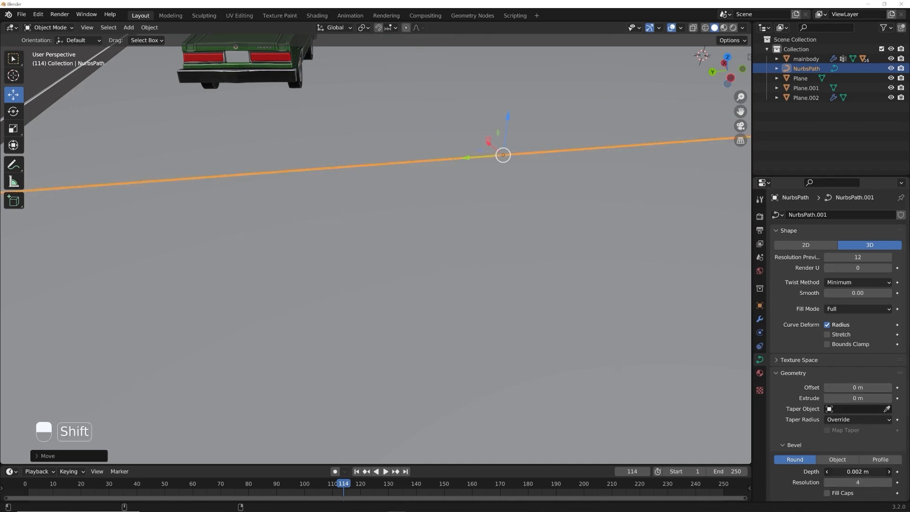
{"action": "left_click", "coordinate": [490, 256]}
{"action": "middle_click_drag", "start_coordinate": [456, 214], "coordinate": [326, 200]}
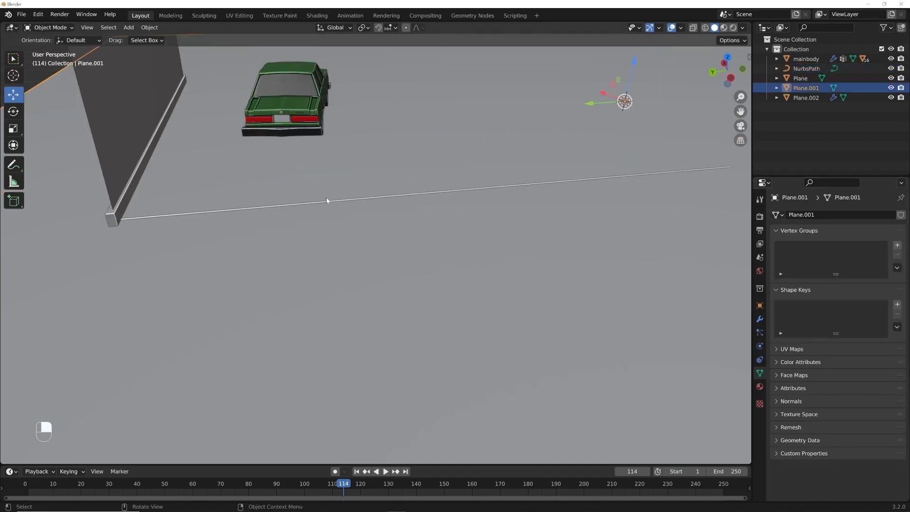
Step: Edit the path, pulling the second control point from the strip toward the car's side and the middle point slightly the opposite way
{"action": "left_click", "coordinate": [329, 203]}
{"action": "key", "text": "Tab"}
{"action": "key", "text": "a"}
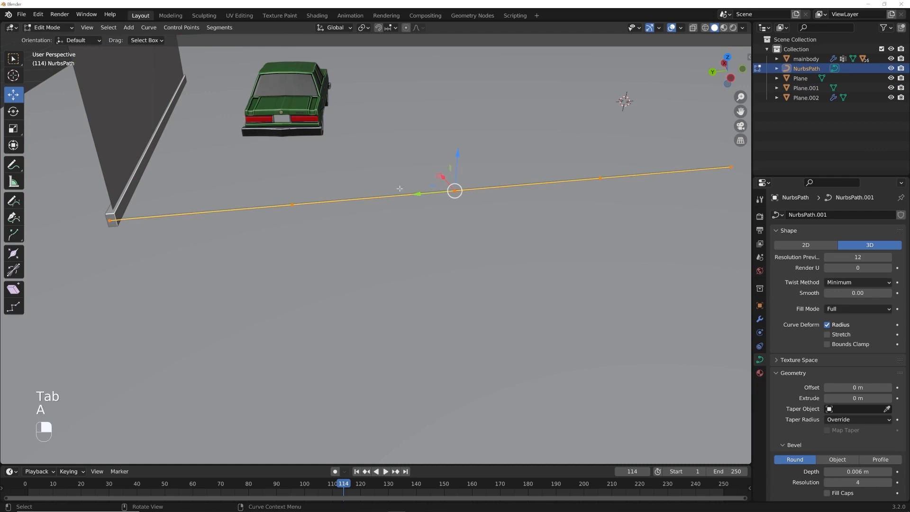
{"action": "middle_click_drag", "start_coordinate": [350, 203], "coordinate": [349, 244]}
{"action": "left_click", "coordinate": [273, 262]}
{"action": "left_click_drag", "start_coordinate": [247, 242], "coordinate": [172, 183]}
{"action": "middle_click_drag", "start_coordinate": [373, 174], "coordinate": [357, 253], "text": "shift"}
{"action": "scroll", "coordinate": [355, 225], "scroll_direction": "down", "scroll_amount": 4}
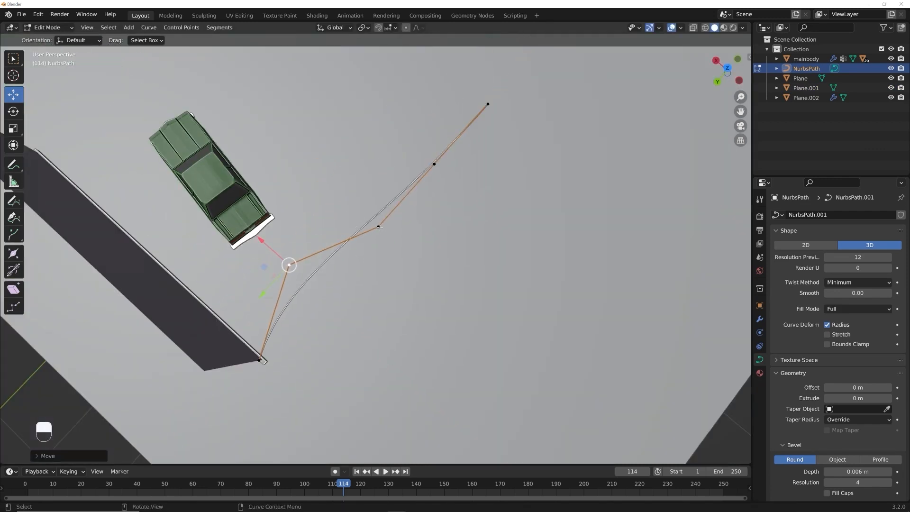
{"action": "left_click", "coordinate": [380, 229]}
{"action": "mouse_move", "coordinate": [366, 214]}
{"action": "left_mouse_down"}
{"action": "mouse_move", "coordinate": [414, 251]}
{"action": "mouse_move", "coordinate": [375, 221]}
{"action": "left_mouse_up"}
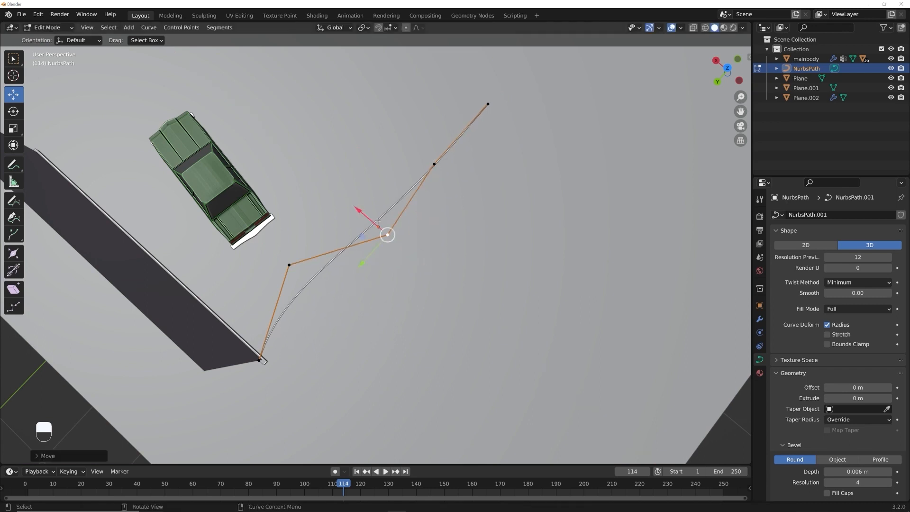
Step: Subdivide the whole path, pull a control point in its outer half toward the car's side, and return to object mode
{"action": "key", "text": "a"}
{"action": "right_click", "coordinate": [369, 151]}
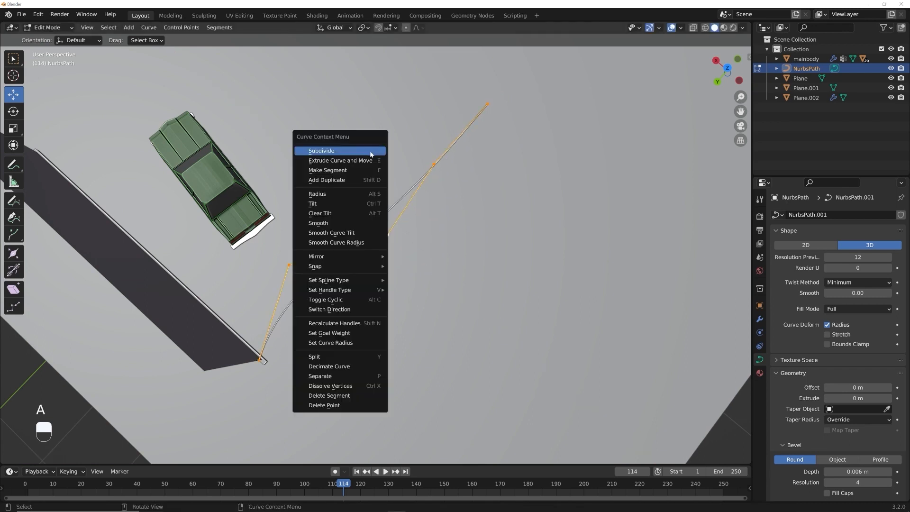
{"action": "left_click", "coordinate": [371, 152]}
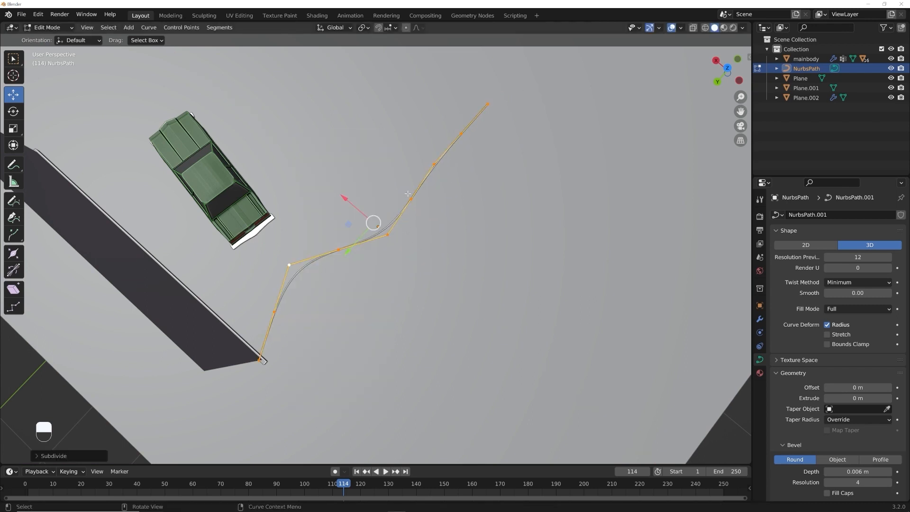
{"action": "left_click", "coordinate": [432, 165]}
{"action": "middle_click_drag", "start_coordinate": [431, 165], "coordinate": [412, 207], "text": "shift"}
{"action": "left_click_drag", "start_coordinate": [386, 183], "coordinate": [325, 146]}
{"action": "key", "text": "Tab"}
{"action": "middle_click_drag", "start_coordinate": [439, 278], "coordinate": [304, 188]}
{"action": "scroll", "coordinate": [474, 232], "scroll_direction": "up", "scroll_amount": 2}
{"action": "middle_click_drag", "start_coordinate": [504, 240], "coordinate": [412, 284], "text": "shift"}
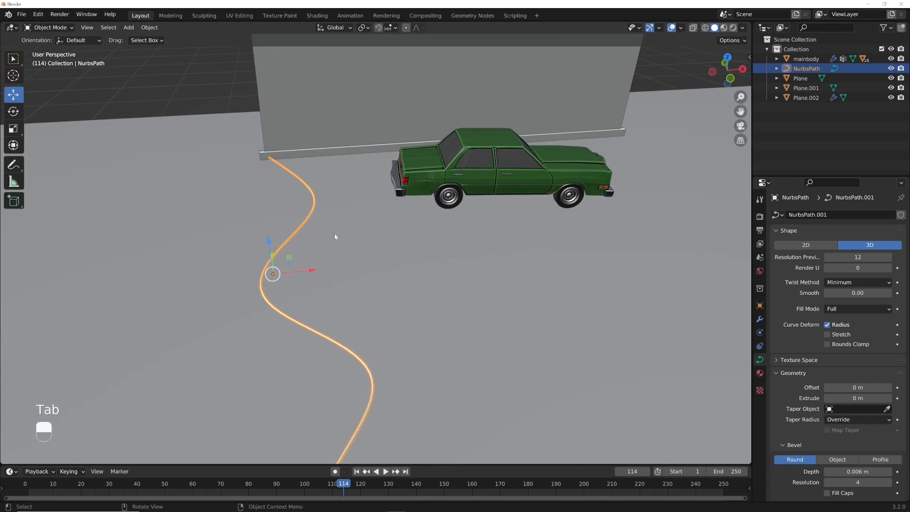
Step: Duplicate the path beside the original and pull two of the copy's control points in the positive X direction
{"action": "key", "text": "shift+d"}
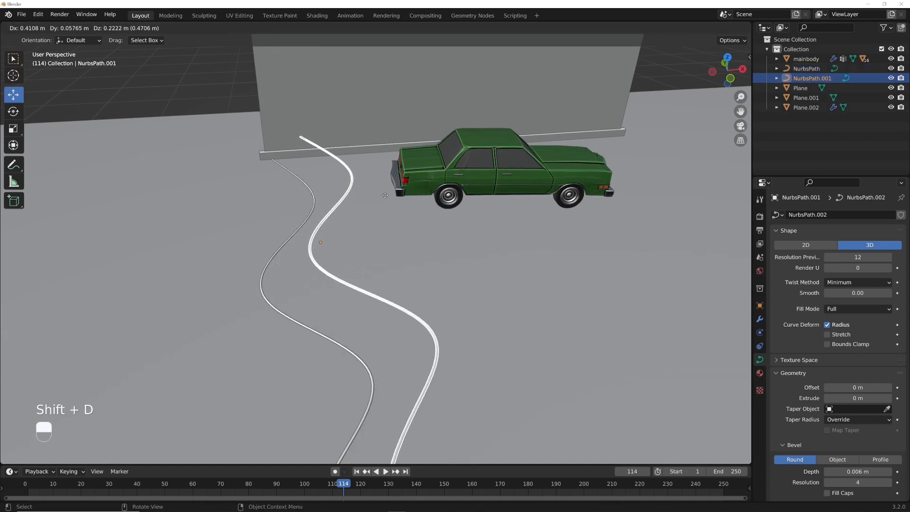
{"action": "right_click", "coordinate": [319, 229]}
{"action": "key", "text": "Tab"}
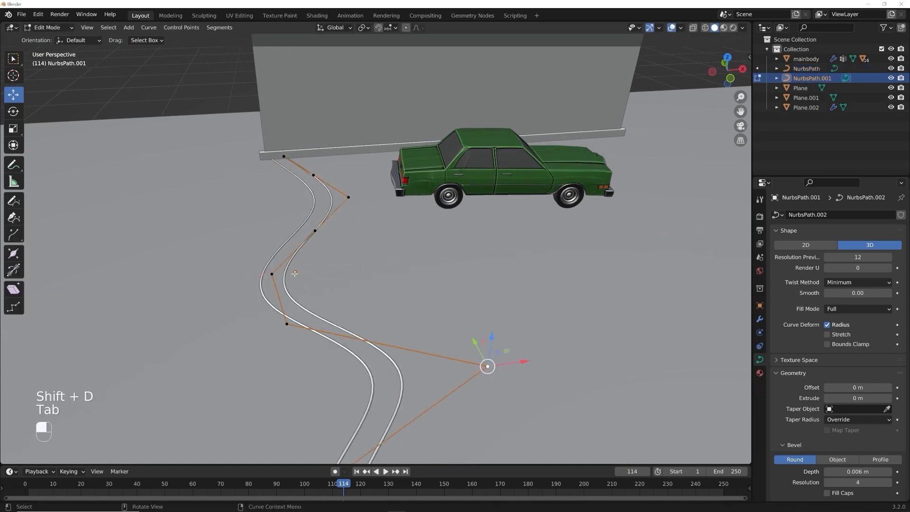
{"action": "left_click_drag", "start_coordinate": [294, 276], "coordinate": [414, 355]}
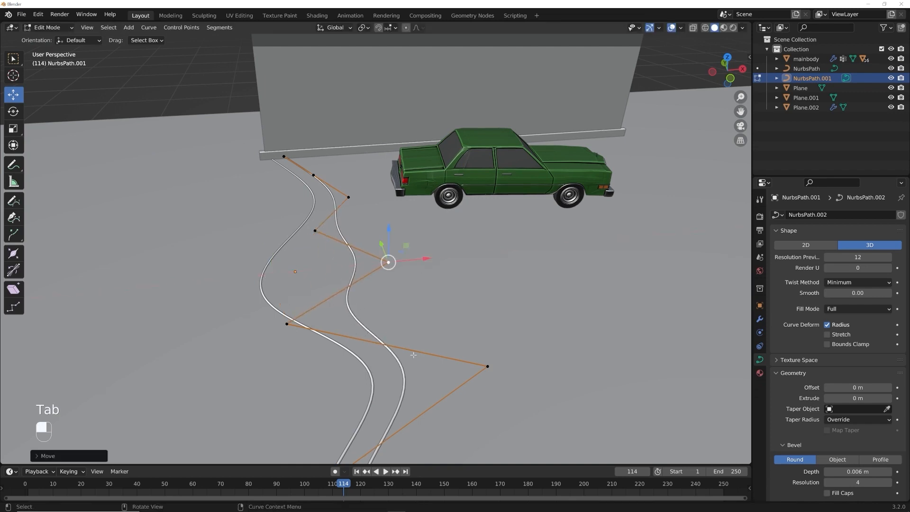
{"action": "left_click", "coordinate": [489, 366]}
{"action": "left_click_drag", "start_coordinate": [525, 363], "coordinate": [559, 360]}
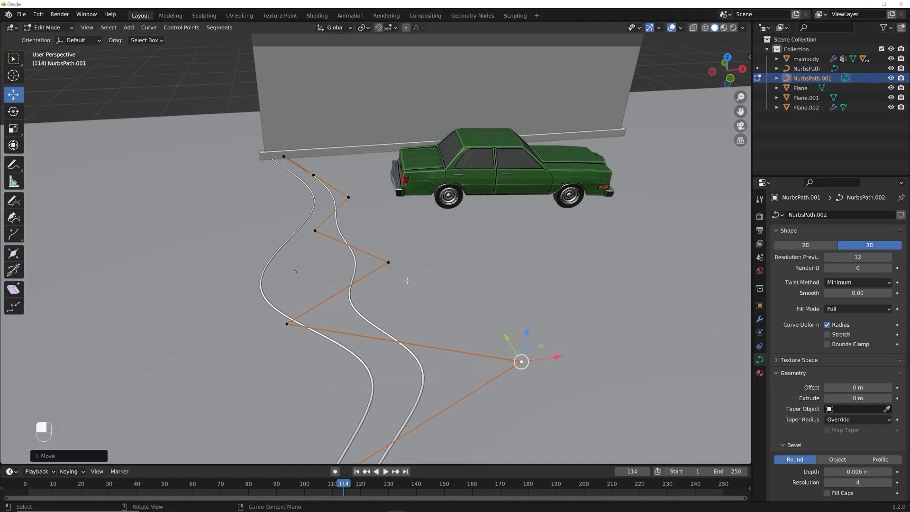
Step: Adjust the copy's control points near the strip and at the free end to vary its bends, and return to object mode
{"action": "left_click", "coordinate": [349, 196]}
{"action": "left_click_drag", "start_coordinate": [349, 197], "coordinate": [318, 200]}
{"action": "middle_click_drag", "start_coordinate": [428, 319], "coordinate": [423, 227], "text": "shift"}
{"action": "left_click", "coordinate": [310, 348]}
{"action": "middle_click_drag", "start_coordinate": [312, 347], "coordinate": [295, 273], "text": "shift"}
{"action": "left_click_drag", "start_coordinate": [331, 270], "coordinate": [387, 270]}
{"action": "left_click", "coordinate": [301, 365]}
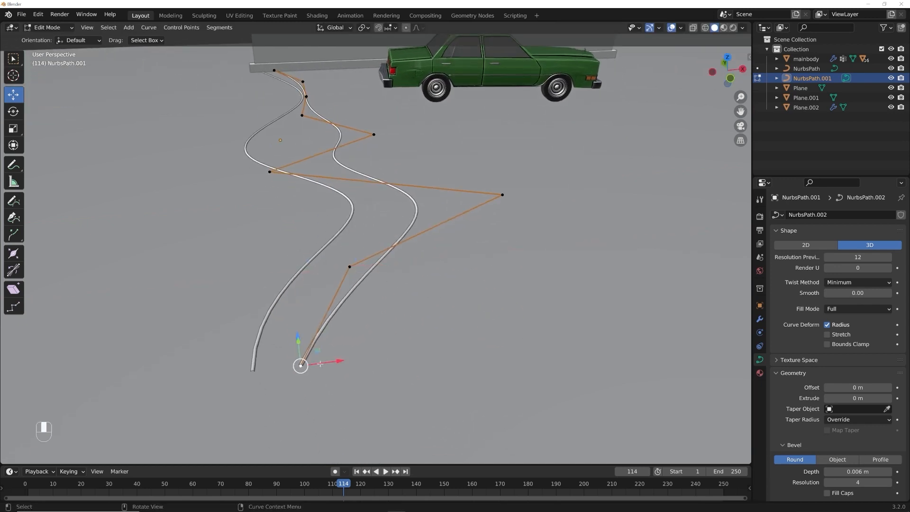
{"action": "left_click_drag", "start_coordinate": [301, 365], "coordinate": [275, 369]}
{"action": "key", "text": "Tab"}
{"action": "middle_click_drag", "start_coordinate": [388, 249], "coordinate": [379, 270]}
{"action": "left_click", "coordinate": [387, 200]}
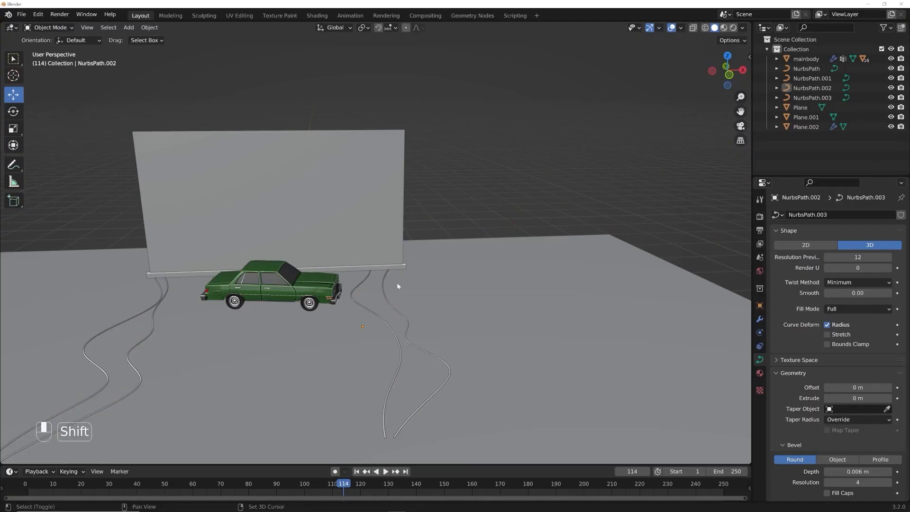
Step: Switch the viewport to Material Preview shading and turn off Scene World lighting to light the cables
{"action": "middle_click_drag", "start_coordinate": [396, 283], "coordinate": [481, 247], "text": "shift"}
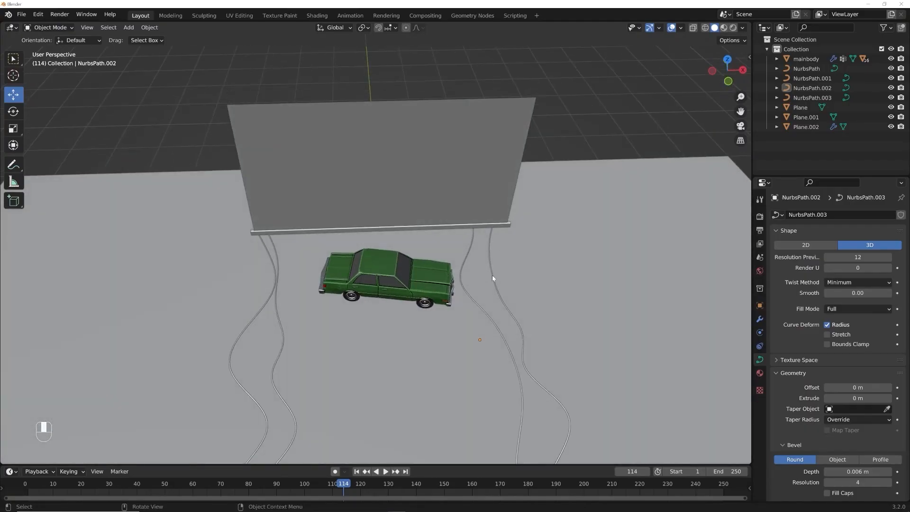
{"action": "middle_click_drag", "start_coordinate": [483, 340], "coordinate": [480, 298]}
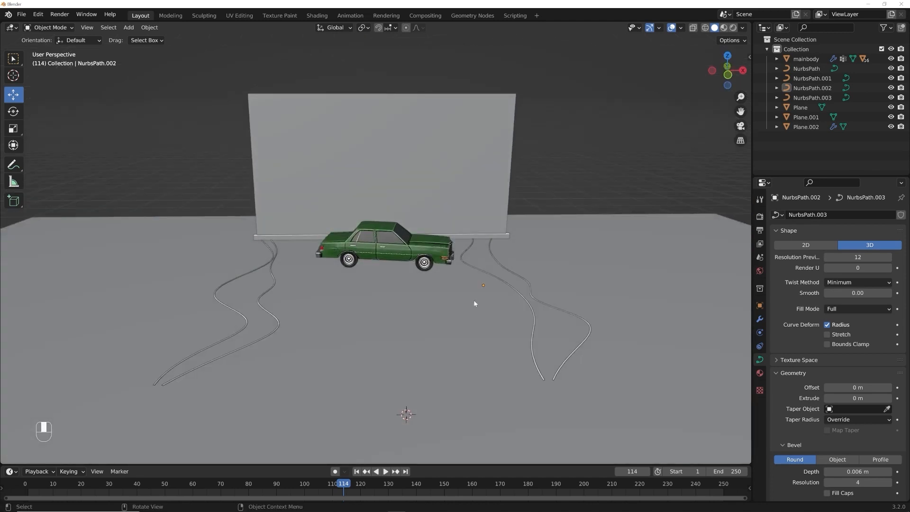
{"action": "scroll", "coordinate": [472, 303], "scroll_direction": "up", "scroll_amount": 2}
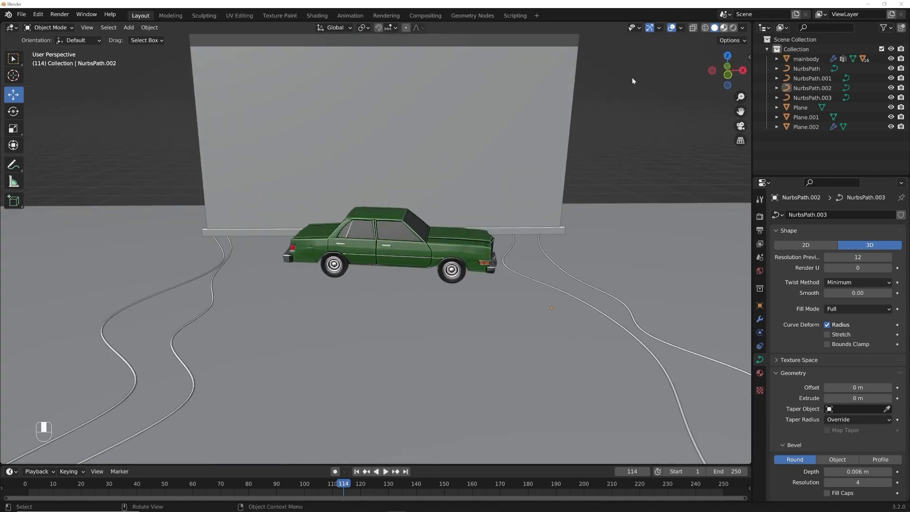
{"action": "left_click", "coordinate": [724, 28]}
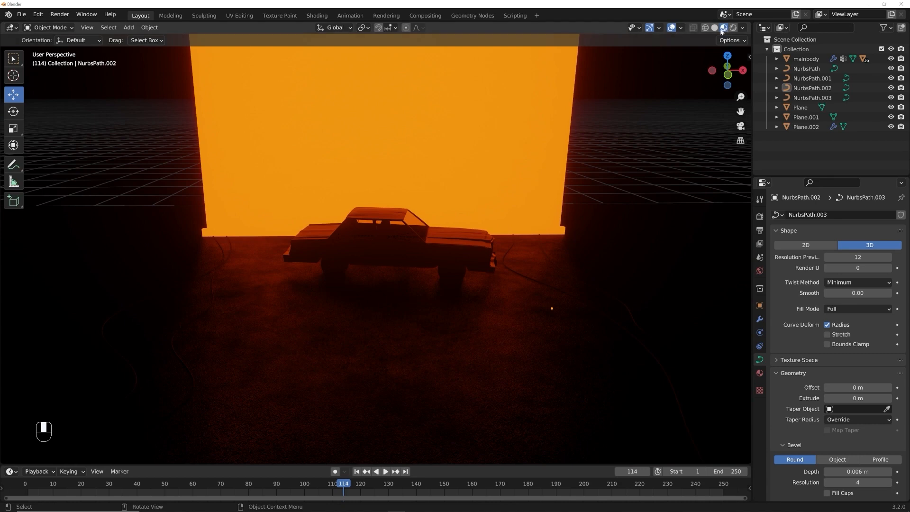
{"action": "left_click", "coordinate": [742, 27]}
{"action": "left_click", "coordinate": [734, 28]}
{"action": "left_click", "coordinate": [743, 28]}
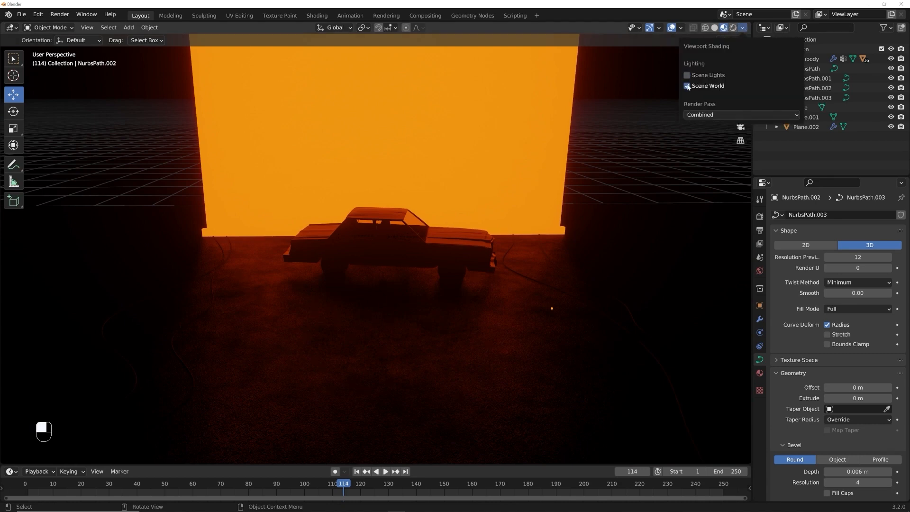
{"action": "left_click", "coordinate": [687, 86]}
{"action": "middle_click_drag", "start_coordinate": [463, 167], "coordinate": [431, 297]}
{"action": "scroll", "coordinate": [427, 304], "scroll_direction": "up", "scroll_amount": 1}
{"action": "middle_click_drag", "start_coordinate": [431, 297], "coordinate": [445, 263], "text": "shift"}
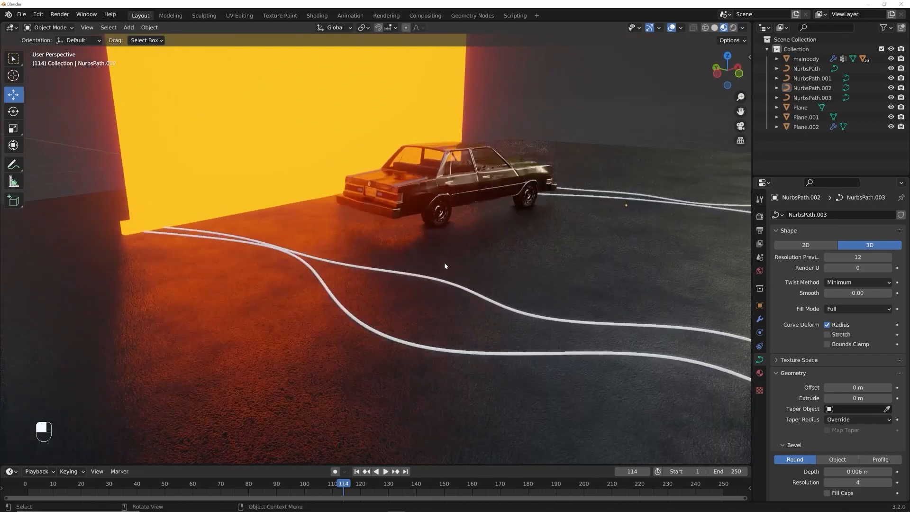
Step: Give the outer cable behind the car a new material with Metallic 1.000 and a darker grey base color
{"action": "left_click", "coordinate": [459, 354]}
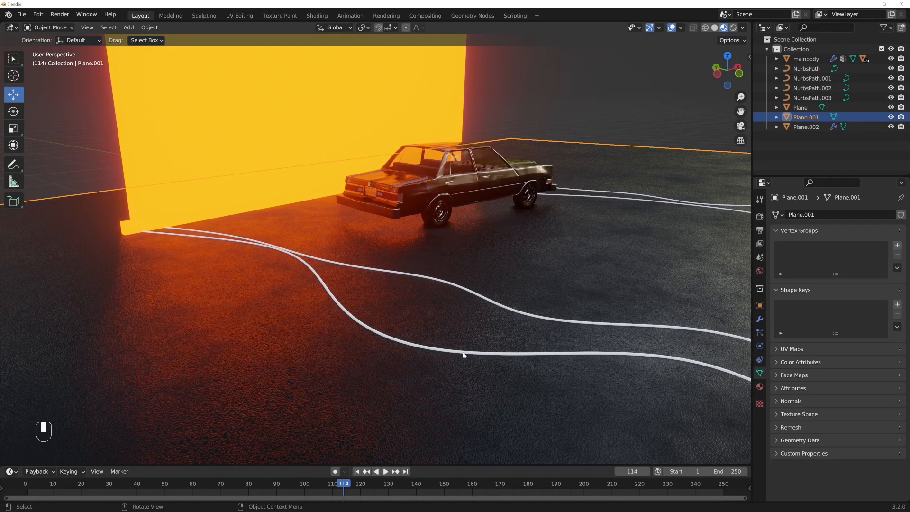
{"action": "left_click", "coordinate": [463, 353]}
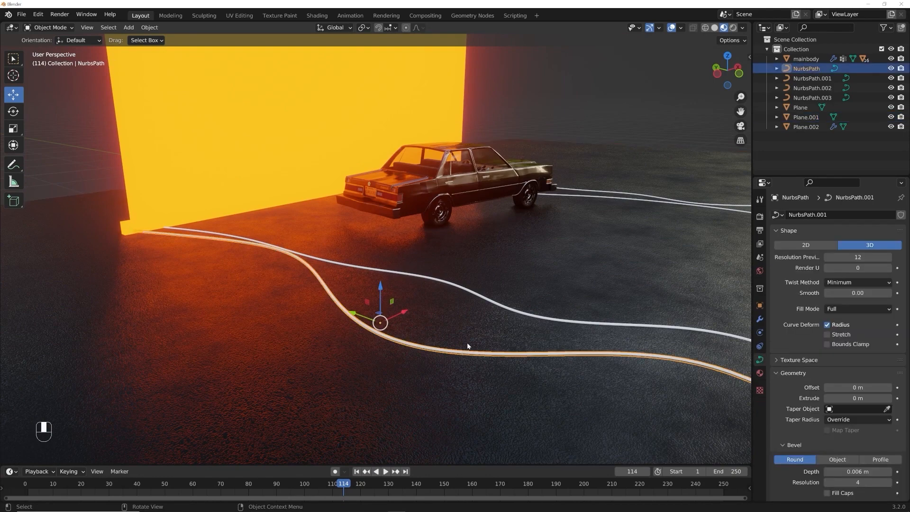
{"action": "left_click", "coordinate": [759, 372]}
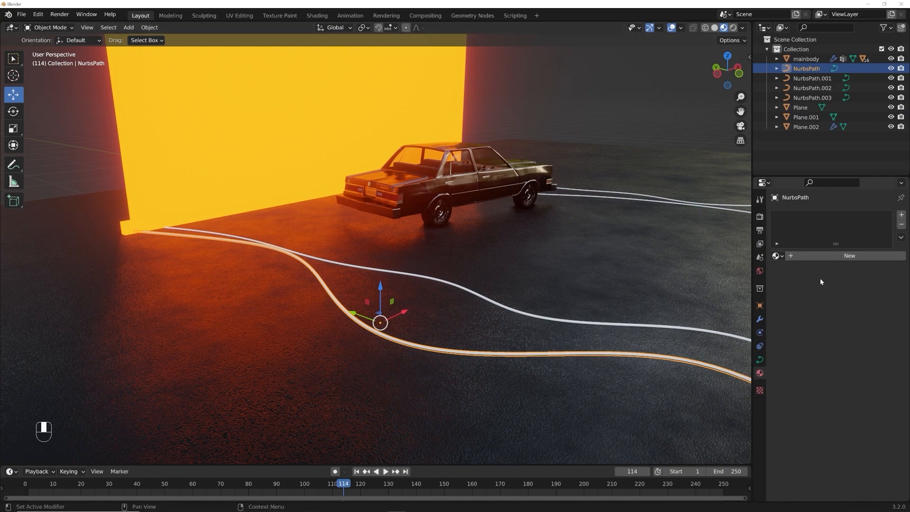
{"action": "left_click", "coordinate": [826, 256]}
{"action": "left_click_drag", "start_coordinate": [848, 432], "coordinate": [886, 423]}
{"action": "left_click", "coordinate": [865, 340]}
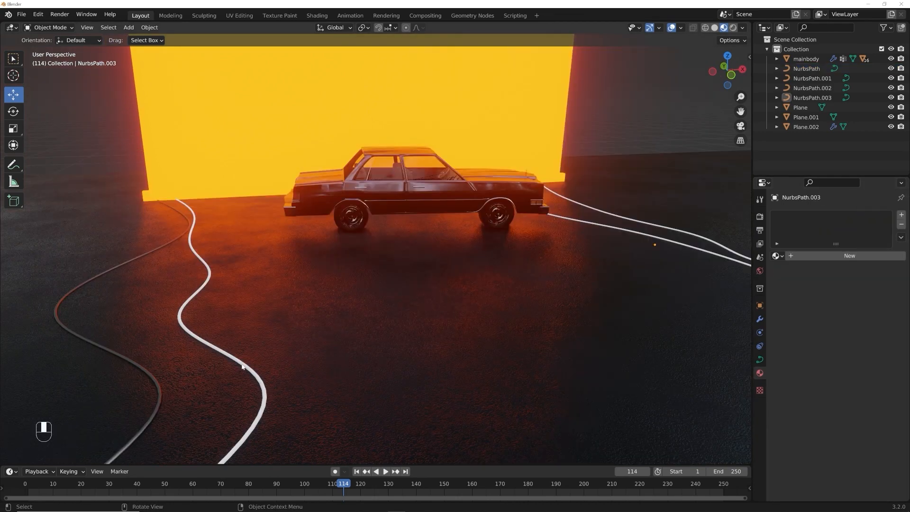
Step: Rename the outer cable's material as cord
{"action": "left_click", "coordinate": [242, 366]}
{"action": "left_click", "coordinate": [778, 256]}
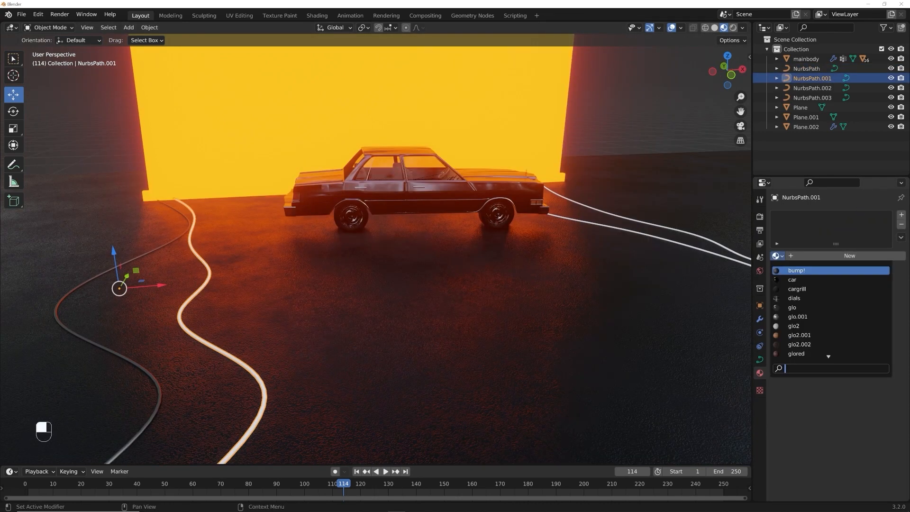
{"action": "left_click", "coordinate": [92, 340]}
{"action": "left_click", "coordinate": [815, 256]}
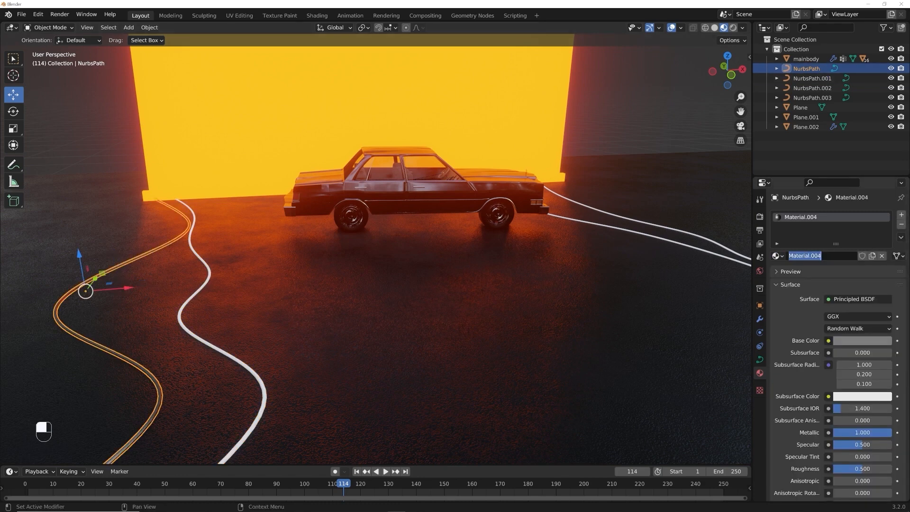
{"action": "type", "text": "cord"}
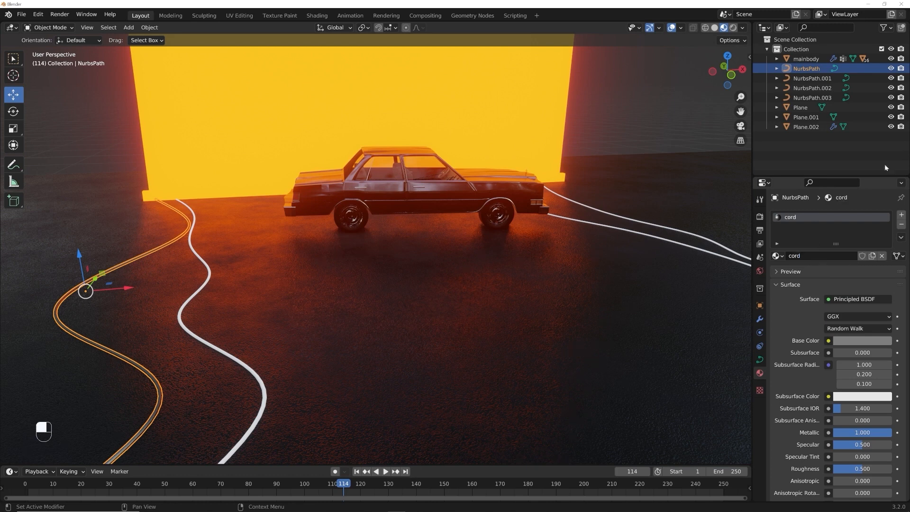
Step: Assign the existing cord material to the other three cables
{"action": "left_click", "coordinate": [263, 388]}
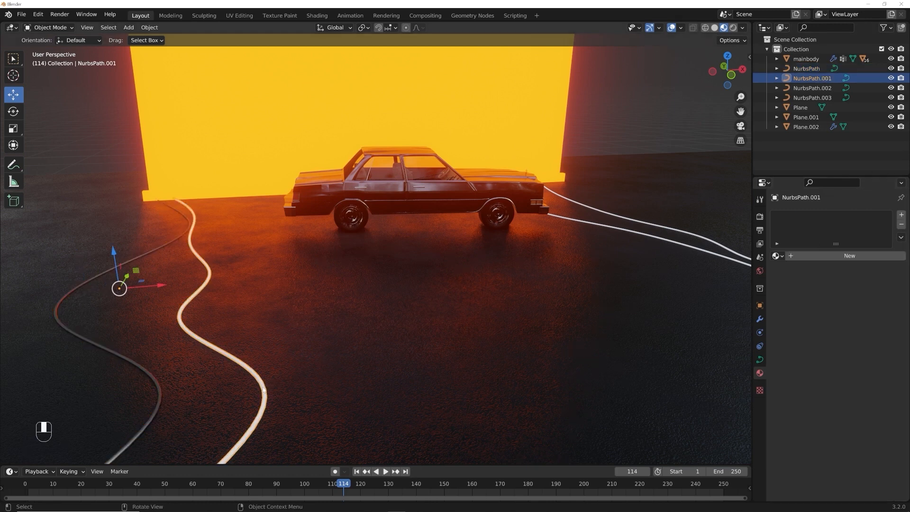
{"action": "left_click", "coordinate": [777, 256]}
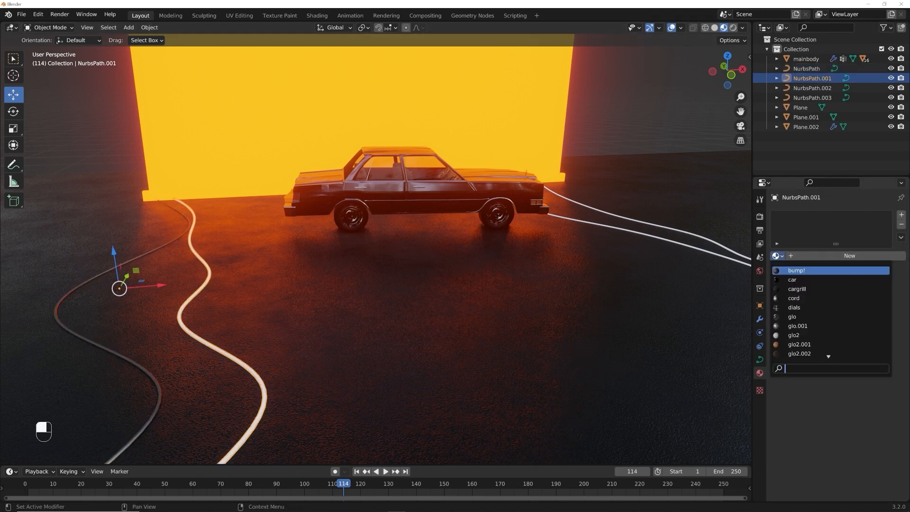
{"action": "left_click", "coordinate": [793, 298]}
{"action": "left_click", "coordinate": [633, 243]}
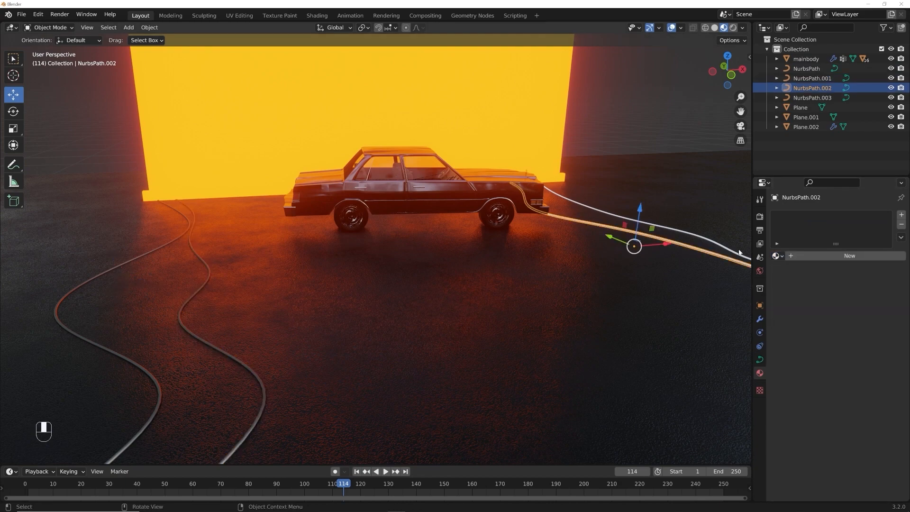
{"action": "left_click", "coordinate": [777, 256]}
{"action": "left_click", "coordinate": [793, 298]}
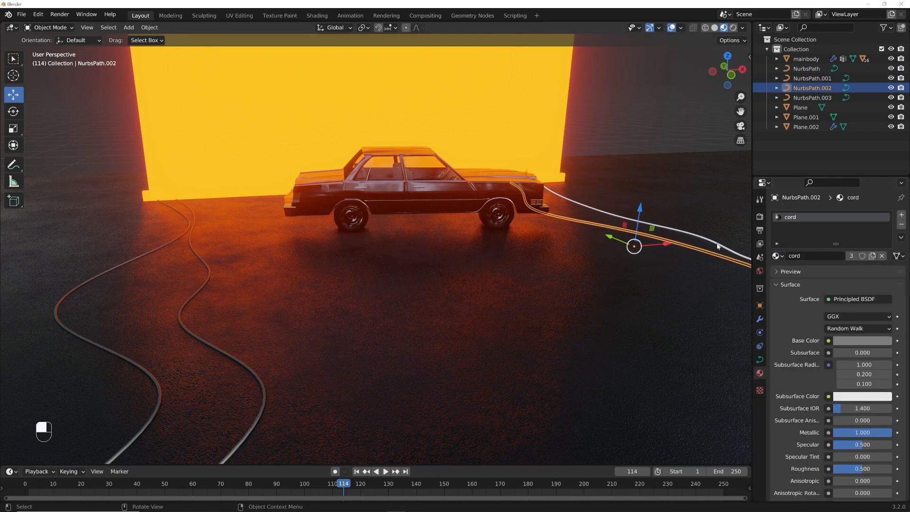
{"action": "left_click", "coordinate": [719, 244]}
{"action": "left_click", "coordinate": [777, 256]}
{"action": "left_click", "coordinate": [793, 299]}
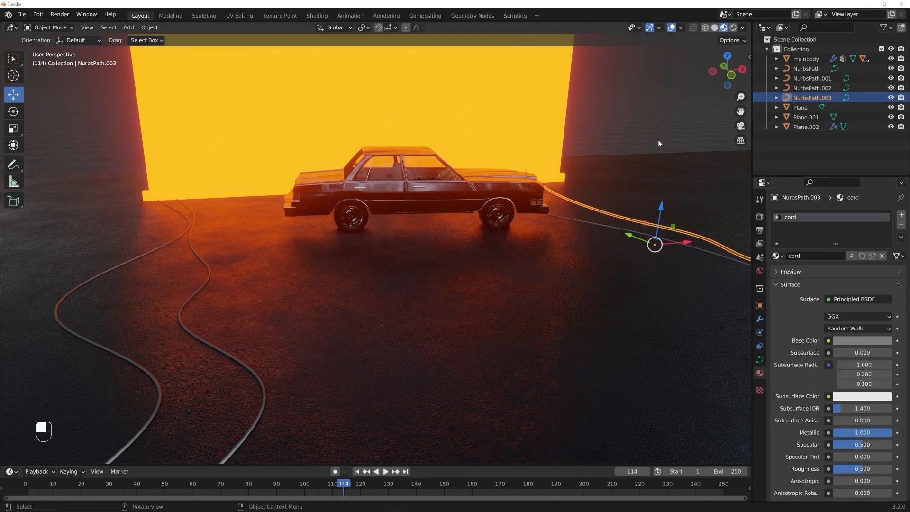
Step: Replace the material of the strip along the base of the glowing plane with cord
{"action": "left_click", "coordinate": [552, 206]}
{"action": "middle_click_drag", "start_coordinate": [552, 209], "coordinate": [507, 240]}
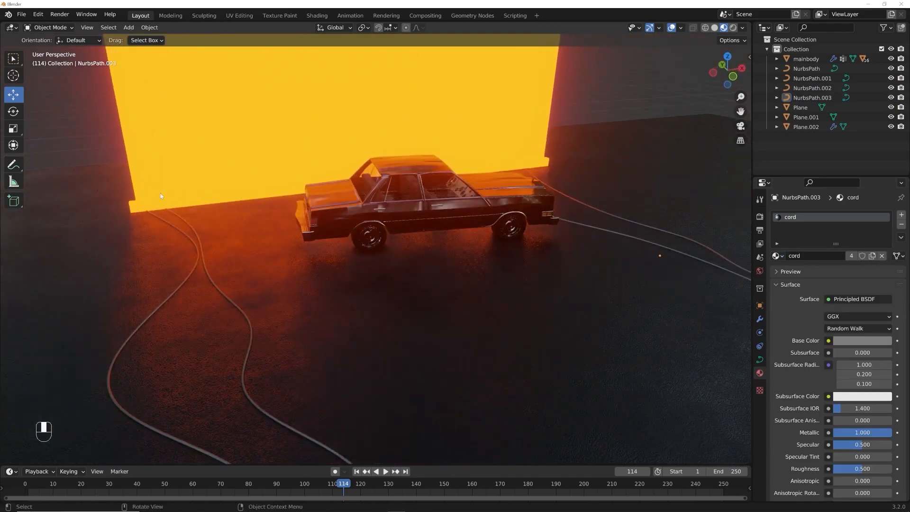
{"action": "left_click", "coordinate": [135, 212]}
{"action": "left_click", "coordinate": [783, 255]}
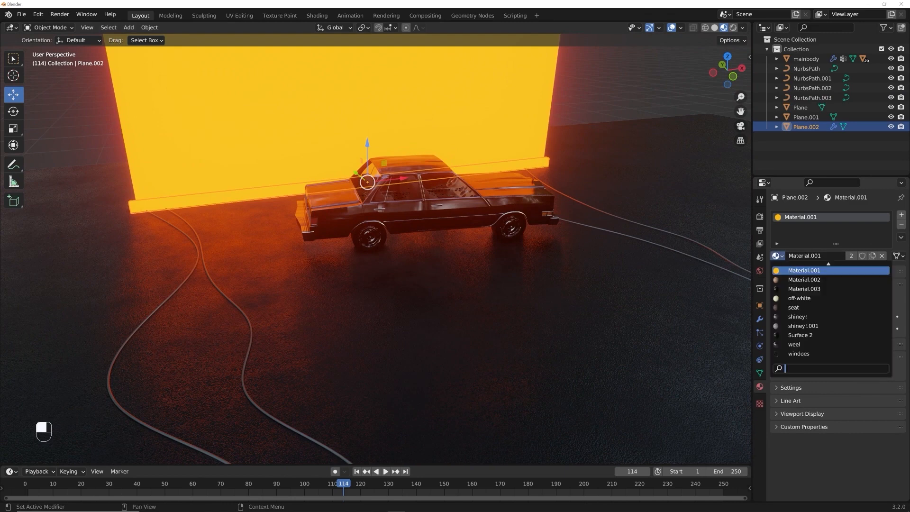
{"action": "scroll", "coordinate": [831, 270], "scroll_direction": "up", "scroll_amount": 5}
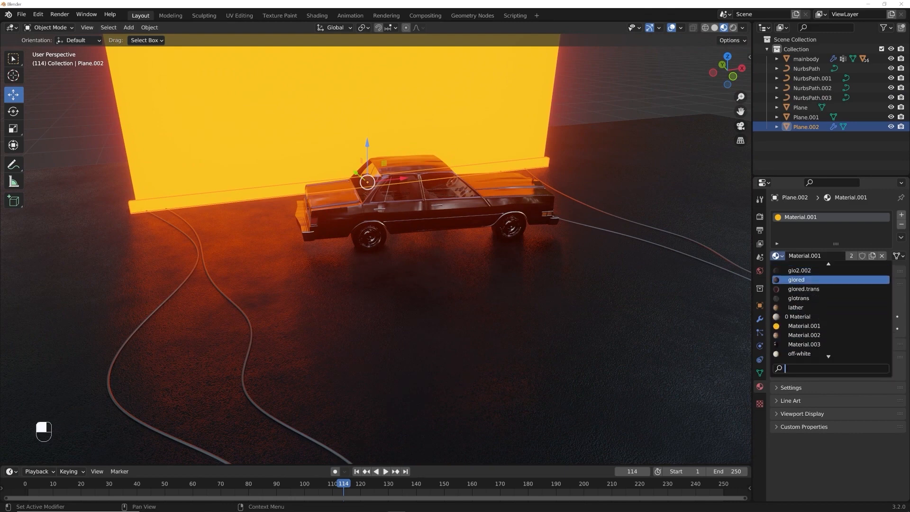
{"action": "left_click", "coordinate": [794, 297]}
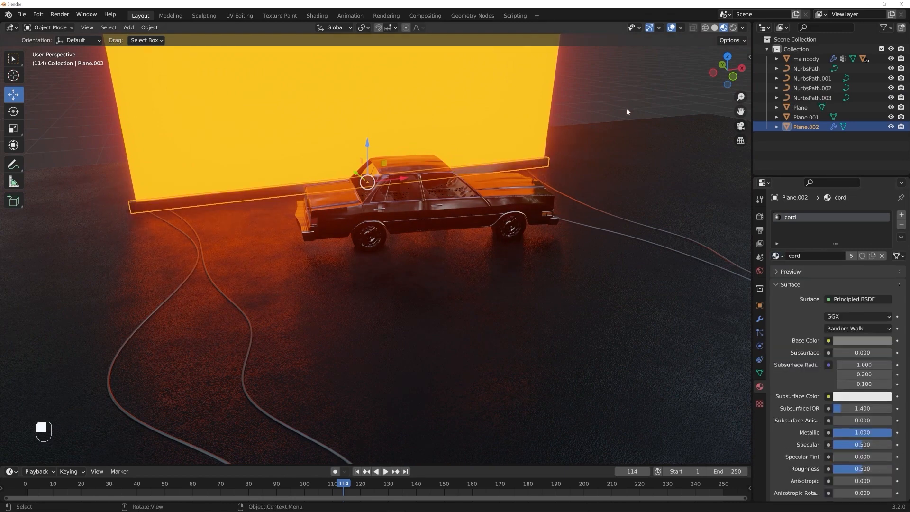
{"action": "left_click", "coordinate": [603, 95]}
{"action": "middle_click_drag", "start_coordinate": [626, 134], "coordinate": [459, 196]}
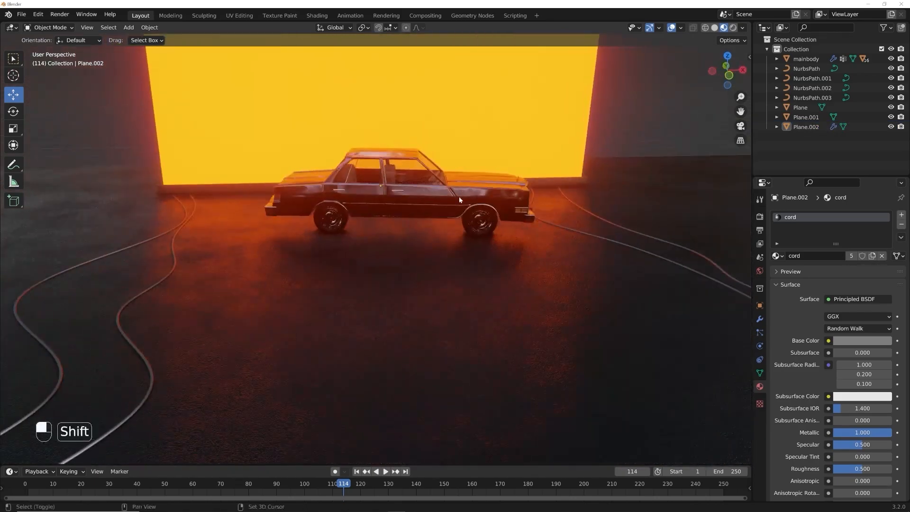
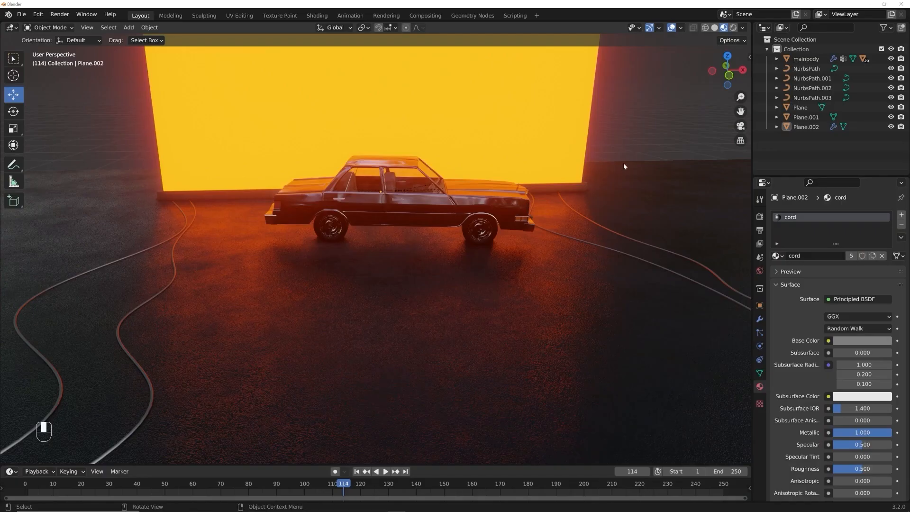
Step: Switch the viewport to Solid shading and add a camera at the 3D cursor
{"action": "scroll", "coordinate": [309, 246], "scroll_direction": "up", "scroll_amount": 2}
{"action": "scroll", "coordinate": [440, 231], "scroll_direction": "down", "scroll_amount": 3}
{"action": "left_click", "coordinate": [715, 28]}
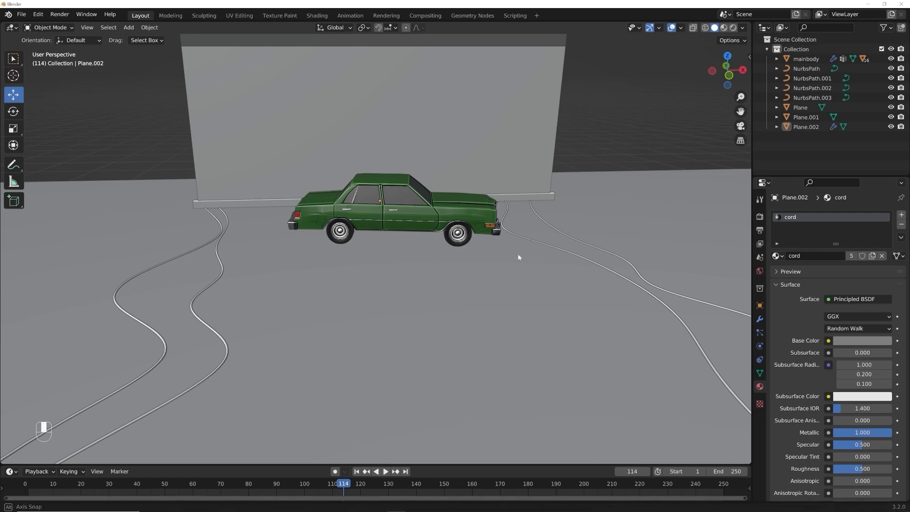
{"action": "middle_click_drag", "start_coordinate": [519, 257], "coordinate": [533, 308]}
{"action": "scroll", "coordinate": [533, 308], "scroll_direction": "down", "scroll_amount": 5}
{"action": "middle_click_drag", "start_coordinate": [390, 313], "coordinate": [450, 276]}
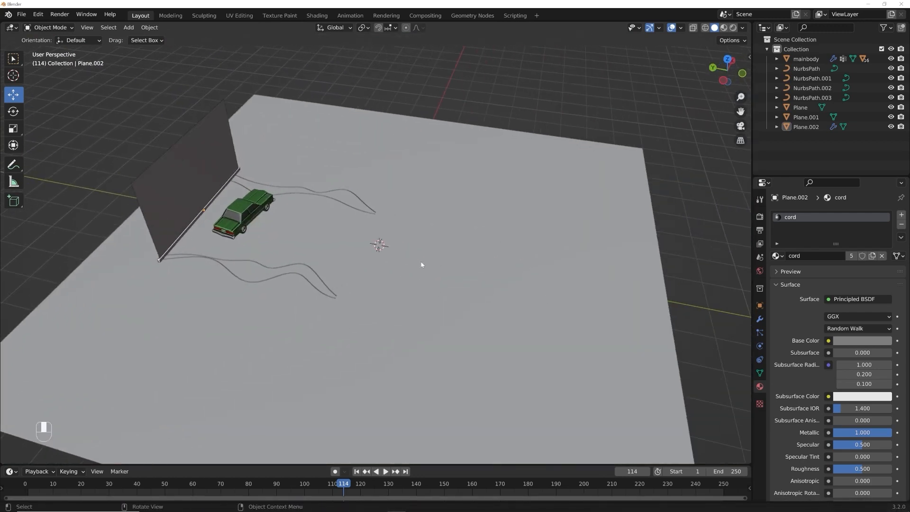
{"action": "scroll", "coordinate": [422, 223], "scroll_direction": "up", "scroll_amount": 1}
{"action": "key", "text": "shift+a"}
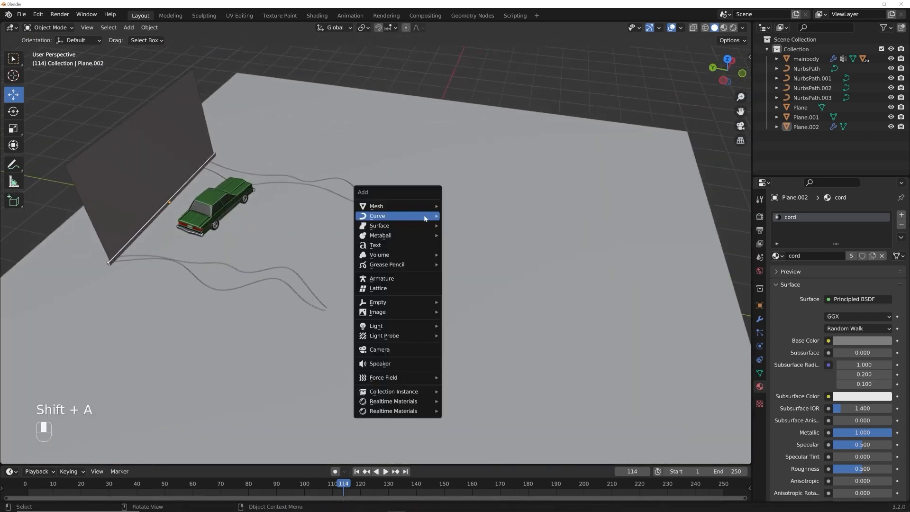
{"action": "left_click", "coordinate": [394, 352]}
{"action": "scroll", "coordinate": [430, 238], "scroll_direction": "up", "scroll_amount": 4}
{"action": "mouse_move", "coordinate": [430, 238]}
{"action": "middle_mouse_down"}
{"action": "mouse_move", "coordinate": [420, 200]}
{"action": "mouse_move", "coordinate": [430, 256]}
{"action": "middle_mouse_up"}
{"action": "scroll", "coordinate": [430, 256], "scroll_direction": "down", "scroll_amount": 4}
{"action": "scroll", "coordinate": [413, 242], "scroll_direction": "up", "scroll_amount": 4}
Step: Add a Bezier circle curve at the 3D cursor
{"action": "key", "text": "shift+a"}
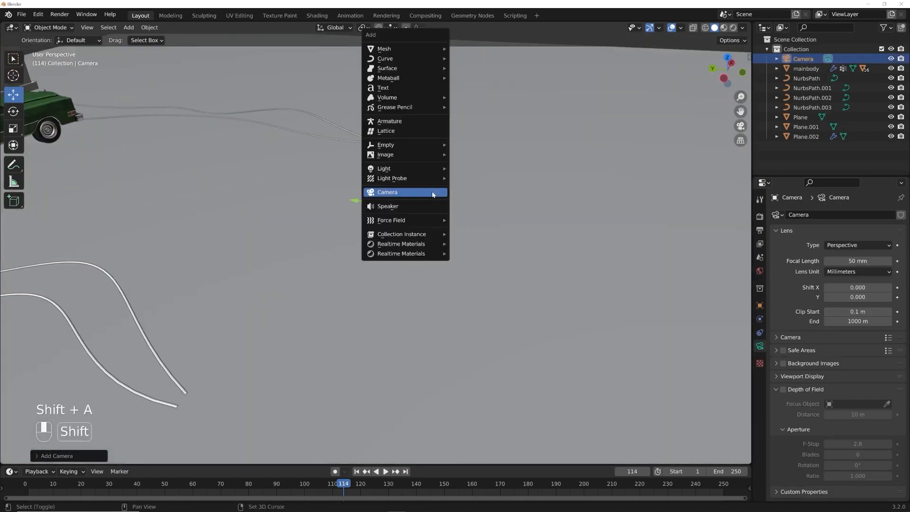
{"action": "mouse_move", "coordinate": [438, 59]}
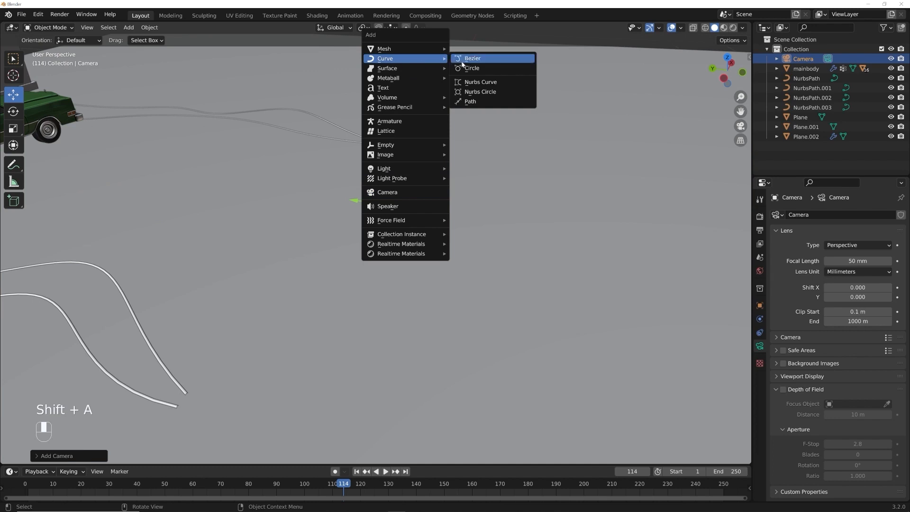
{"action": "left_click", "coordinate": [472, 69]}
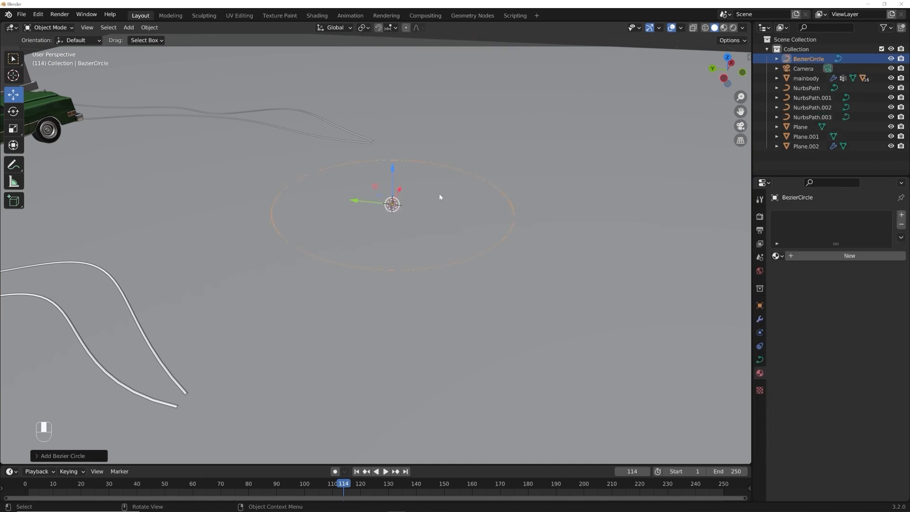
{"action": "key", "text": "shift+a"}
{"action": "mouse_move", "coordinate": [439, 195]}
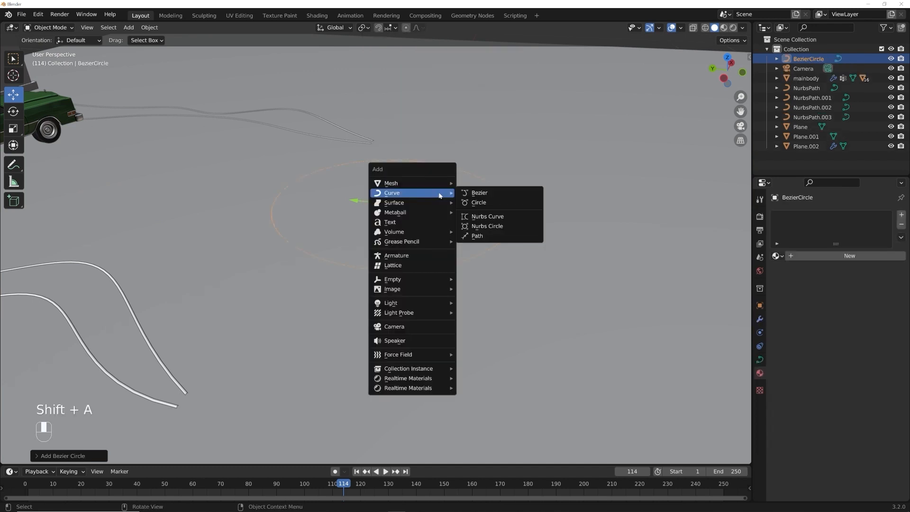
{"action": "middle_click_drag", "start_coordinate": [418, 241], "coordinate": [433, 189]}
{"action": "left_click", "coordinate": [413, 211]}
{"action": "left_click", "coordinate": [413, 212]}
Step: Give the camera a Follow Path constraint with BezierCircle as its target
{"action": "middle_click_drag", "start_coordinate": [462, 143], "coordinate": [426, 267], "text": "shift"}
{"action": "left_click", "coordinate": [451, 164]}
{"action": "left_click", "coordinate": [368, 269]}
{"action": "middle_click_drag", "start_coordinate": [368, 269], "coordinate": [453, 297]}
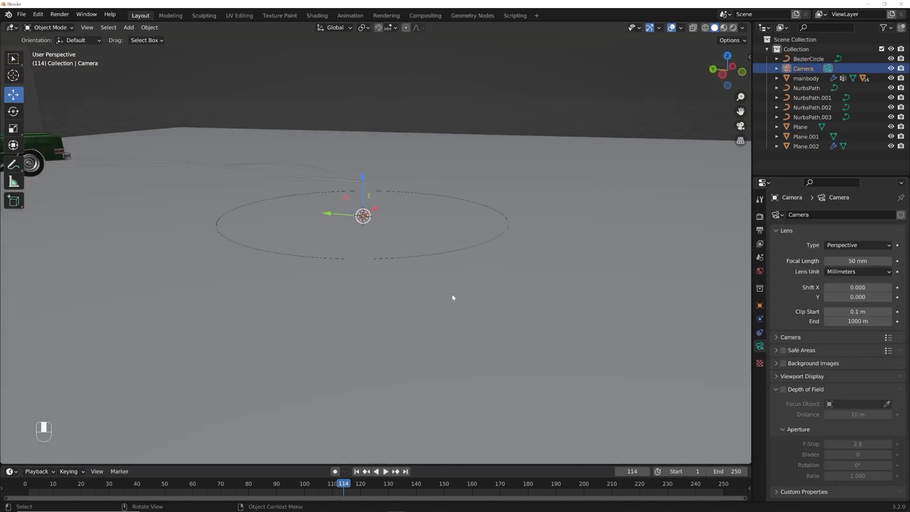
{"action": "left_click", "coordinate": [761, 333]}
{"action": "left_click", "coordinate": [839, 216]}
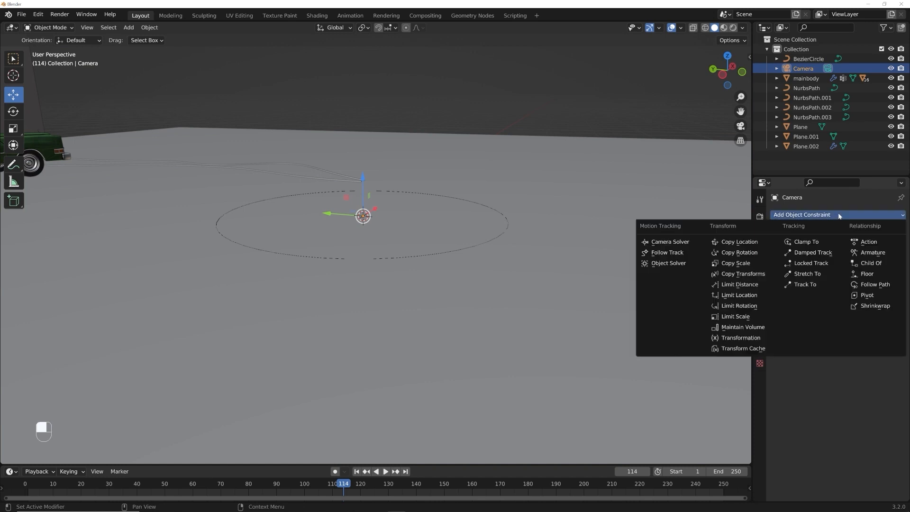
{"action": "left_click", "coordinate": [877, 285]}
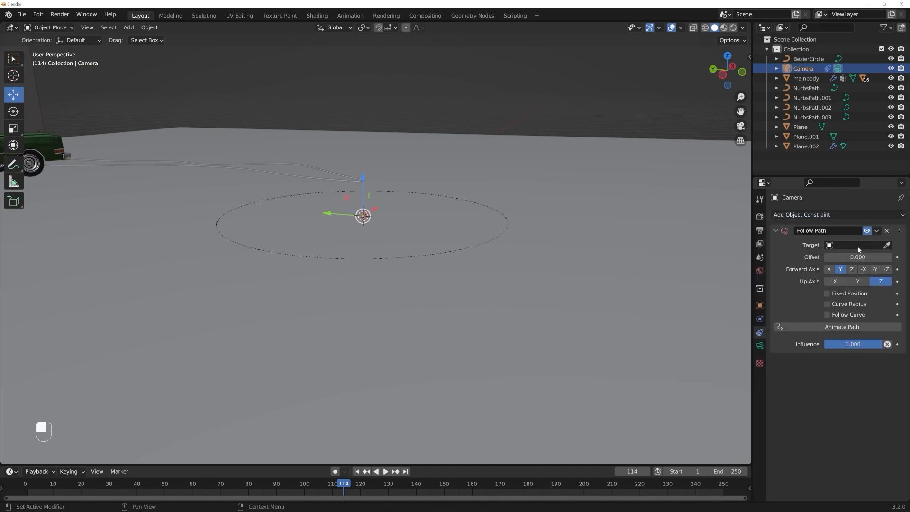
{"action": "left_click", "coordinate": [843, 246]}
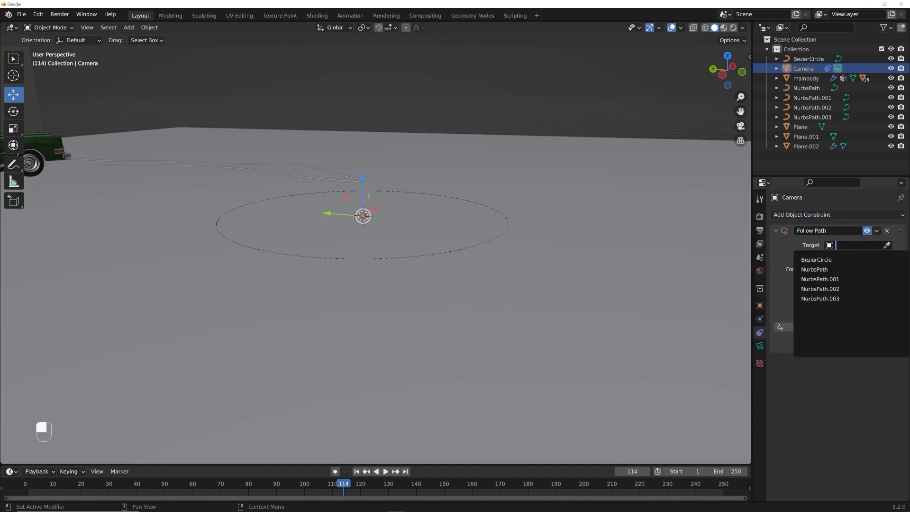
{"action": "left_click", "coordinate": [824, 260]}
Step: Set the camera's Follow Path offset to -4.800
{"action": "middle_click_drag", "start_coordinate": [448, 237], "coordinate": [464, 208]}
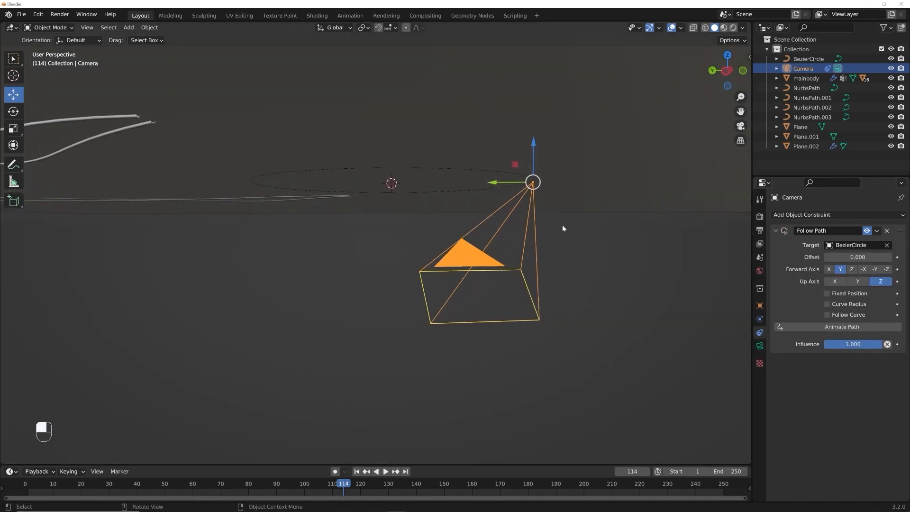
{"action": "middle_click_drag", "start_coordinate": [554, 229], "coordinate": [494, 207]}
{"action": "left_click_drag", "start_coordinate": [853, 256], "coordinate": [820, 257]}
{"action": "middle_click_drag", "start_coordinate": [468, 229], "coordinate": [467, 239]}
{"action": "scroll", "coordinate": [466, 239], "scroll_direction": "down", "scroll_amount": 3}
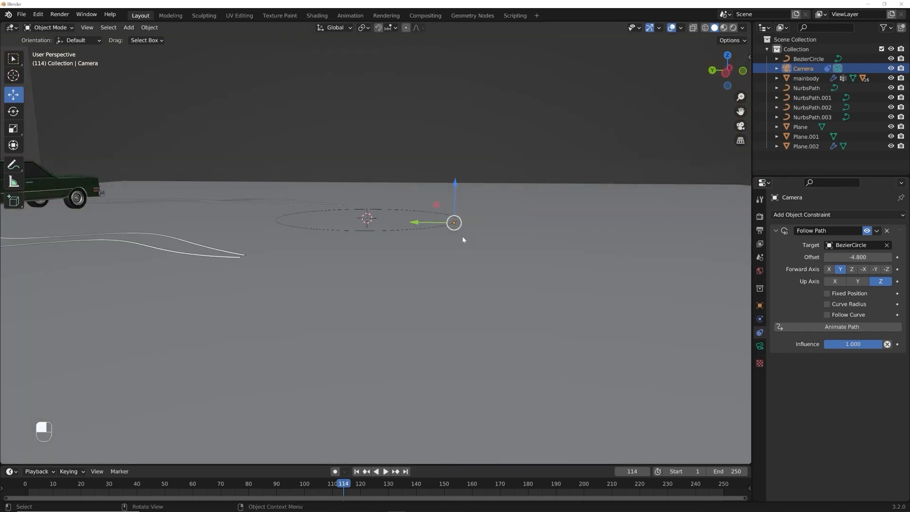
Step: Move the Bezier circle along Y to the car, scale it up to surround the car, and raise it above the floor
{"action": "left_click", "coordinate": [398, 232]}
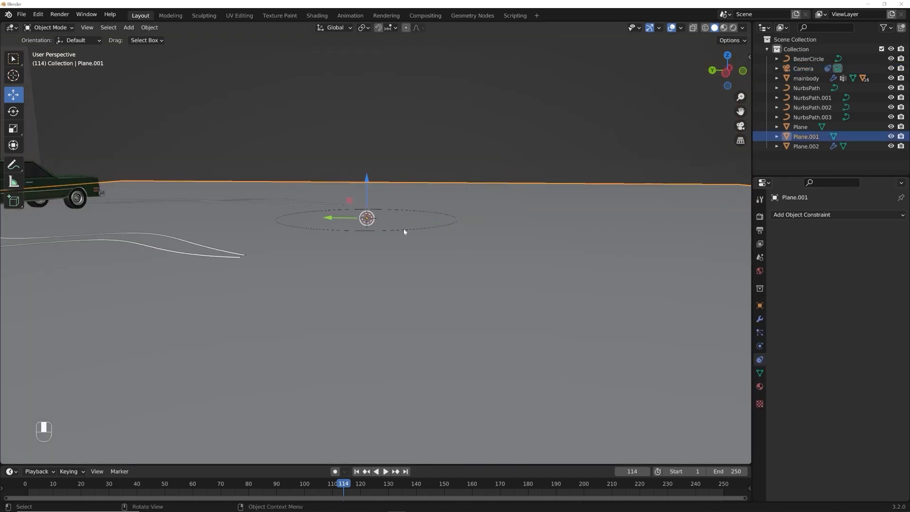
{"action": "left_click", "coordinate": [401, 232]}
{"action": "middle_click_drag", "start_coordinate": [401, 233], "coordinate": [472, 283]}
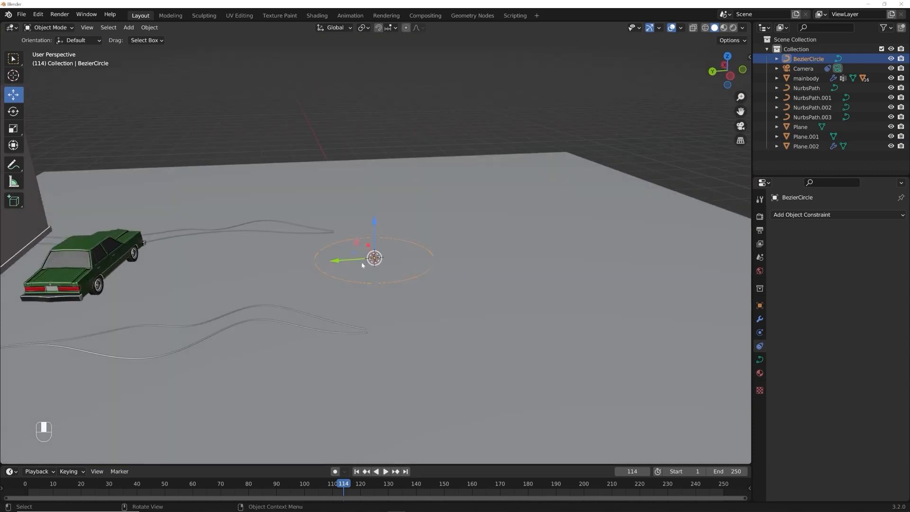
{"action": "middle_click_drag", "start_coordinate": [363, 264], "coordinate": [471, 248], "text": "shift"}
{"action": "left_click_drag", "start_coordinate": [454, 260], "coordinate": [183, 276]}
{"action": "key", "text": "s"}
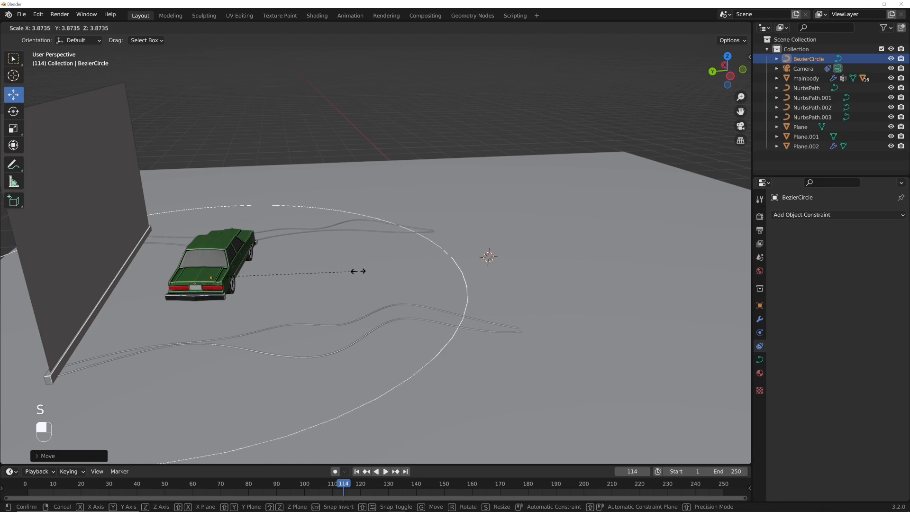
{"action": "left_click", "coordinate": [312, 268]}
{"action": "left_click_drag", "start_coordinate": [207, 247], "coordinate": [204, 197]}
Step: Rotate the camera freely with trackball rotation so that it faces the car
{"action": "middle_click_drag", "start_coordinate": [387, 222], "coordinate": [166, 257]}
{"action": "left_click", "coordinate": [339, 262]}
{"action": "key", "text": "r"}
{"action": "key", "text": "r"}
{"action": "left_click", "coordinate": [394, 255]}
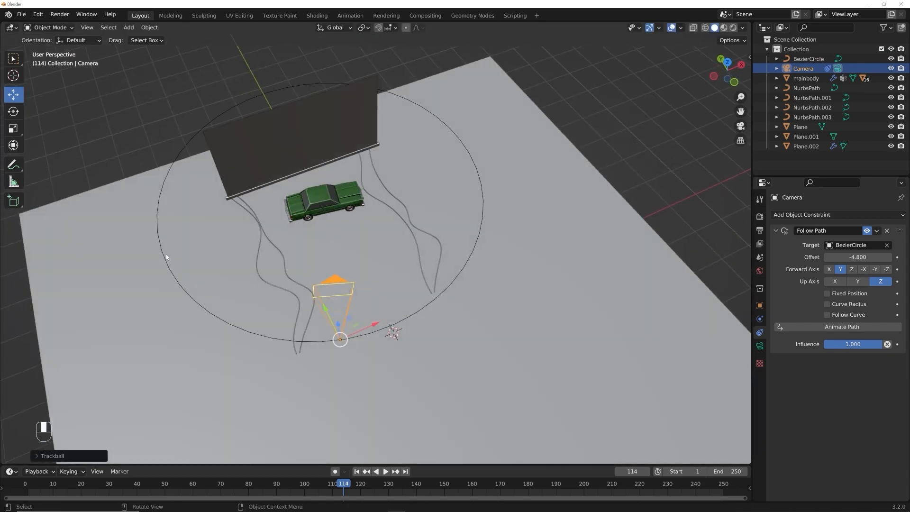
Step: Set the camera's Follow Path offset to -2.100
{"action": "middle_click_drag", "start_coordinate": [399, 234], "coordinate": [385, 201]}
{"action": "scroll", "coordinate": [325, 224], "scroll_direction": "up", "scroll_amount": 3}
{"action": "mouse_move", "coordinate": [855, 257]}
{"action": "left_mouse_down"}
{"action": "mouse_move", "coordinate": [798, 257]}
{"action": "mouse_move", "coordinate": [859, 257]}
{"action": "left_mouse_up"}
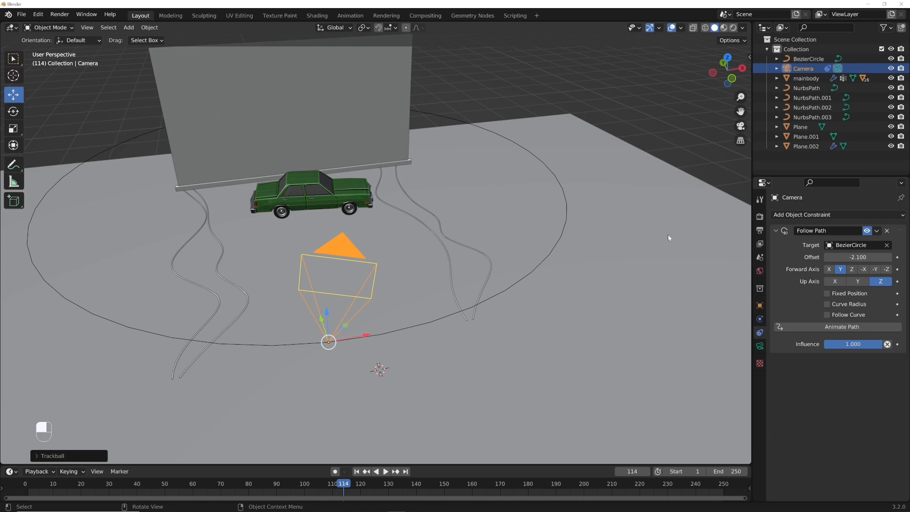
Step: Add a plain axes empty to the scene as an aiming point for the camera
{"action": "middle_click_drag", "start_coordinate": [393, 240], "coordinate": [428, 246]}
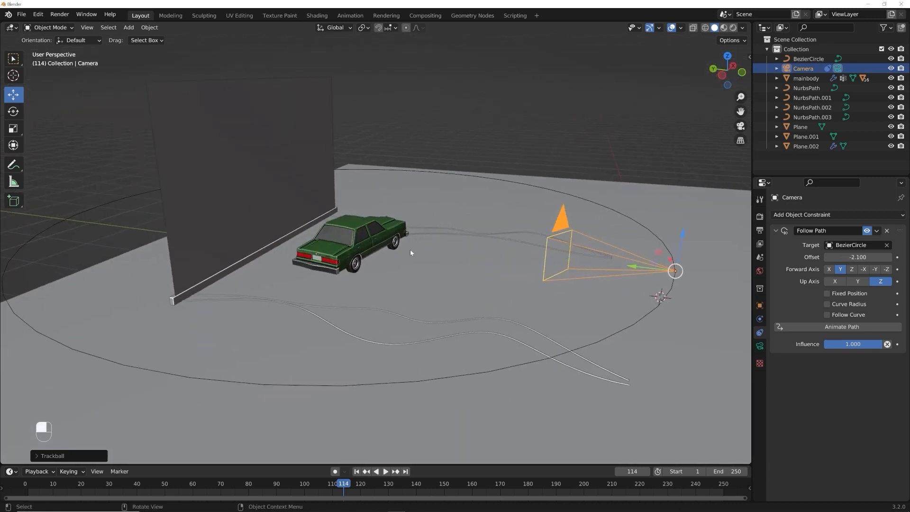
{"action": "scroll", "coordinate": [398, 260], "scroll_direction": "up", "scroll_amount": 4}
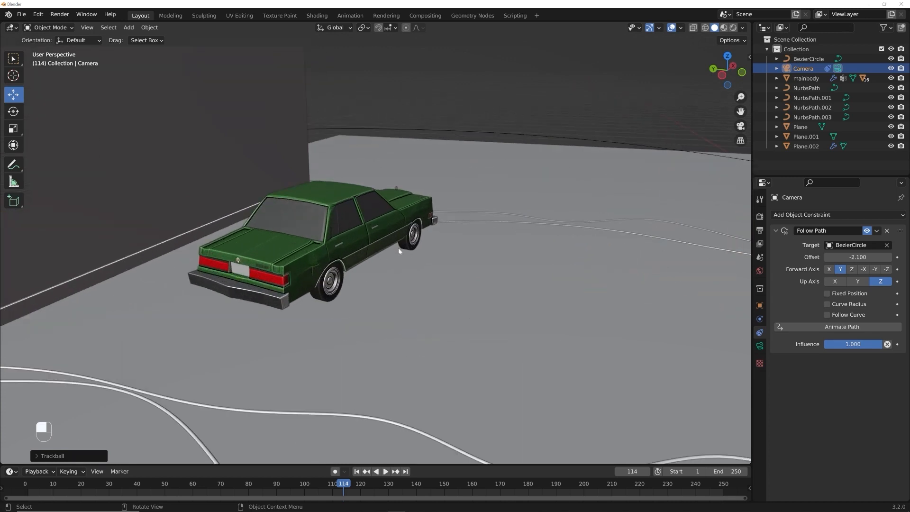
{"action": "key", "text": "shift+a"}
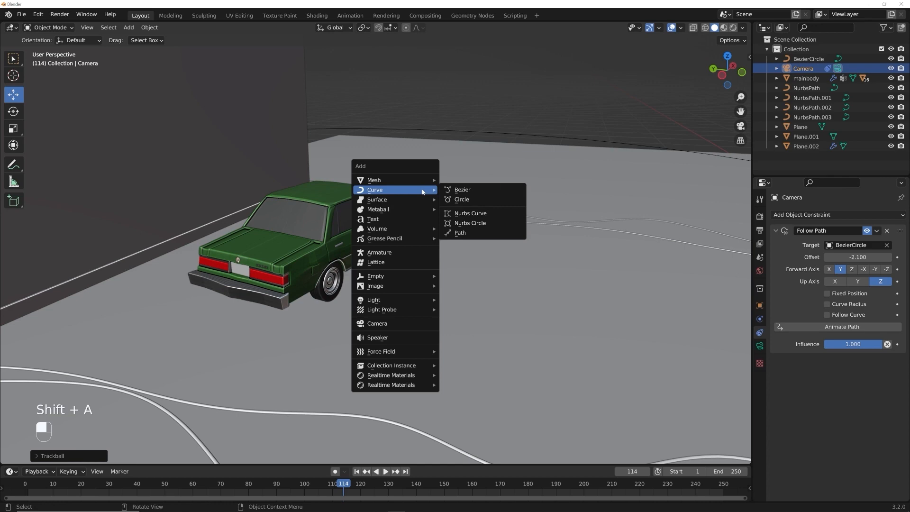
{"action": "mouse_move", "coordinate": [391, 276]}
{"action": "left_click", "coordinate": [482, 279]}
Step: Move the empty from its starting point to the middle of the car body
{"action": "scroll", "coordinate": [478, 276], "scroll_direction": "down", "scroll_amount": 2}
{"action": "middle_click_drag", "start_coordinate": [463, 270], "coordinate": [509, 256]}
{"action": "scroll", "coordinate": [508, 256], "scroll_direction": "down", "scroll_amount": 2}
{"action": "left_click_drag", "start_coordinate": [525, 248], "coordinate": [310, 267]}
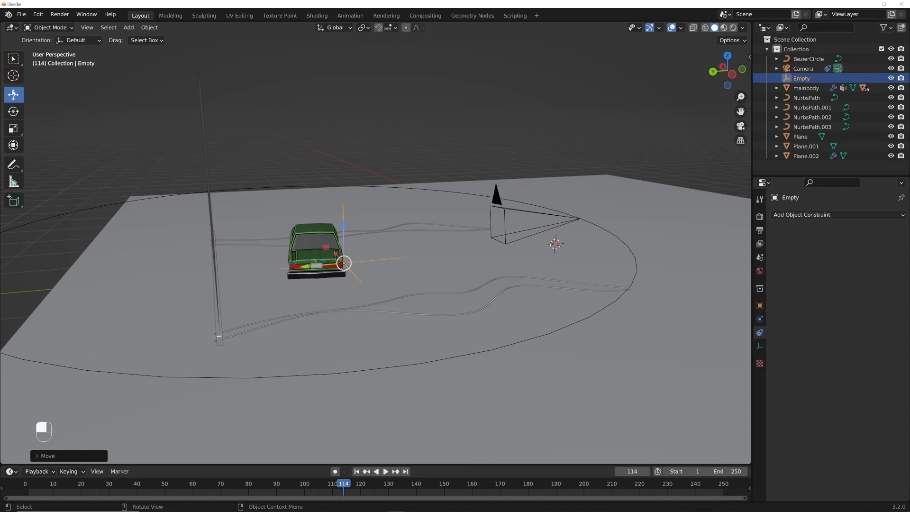
{"action": "scroll", "coordinate": [373, 248], "scroll_direction": "up", "scroll_amount": 4}
{"action": "middle_click_drag", "start_coordinate": [372, 247], "coordinate": [412, 286], "text": "shift"}
{"action": "middle_click_drag", "start_coordinate": [413, 286], "coordinate": [390, 270]}
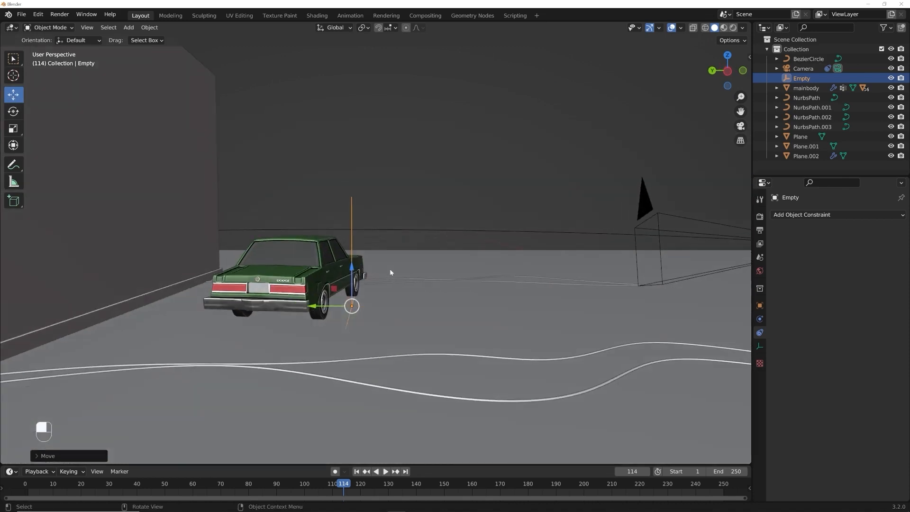
{"action": "scroll", "coordinate": [388, 270], "scroll_direction": "up", "scroll_amount": 3}
{"action": "left_click_drag", "start_coordinate": [334, 315], "coordinate": [264, 283]}
{"action": "middle_click_drag", "start_coordinate": [295, 249], "coordinate": [249, 263]}
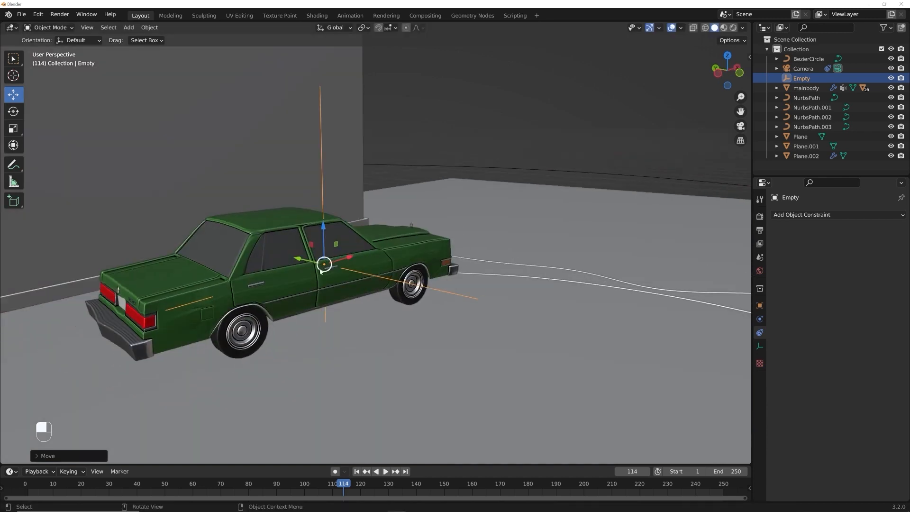
Step: Rename the empty as track
{"action": "double_click", "coordinate": [803, 79]}
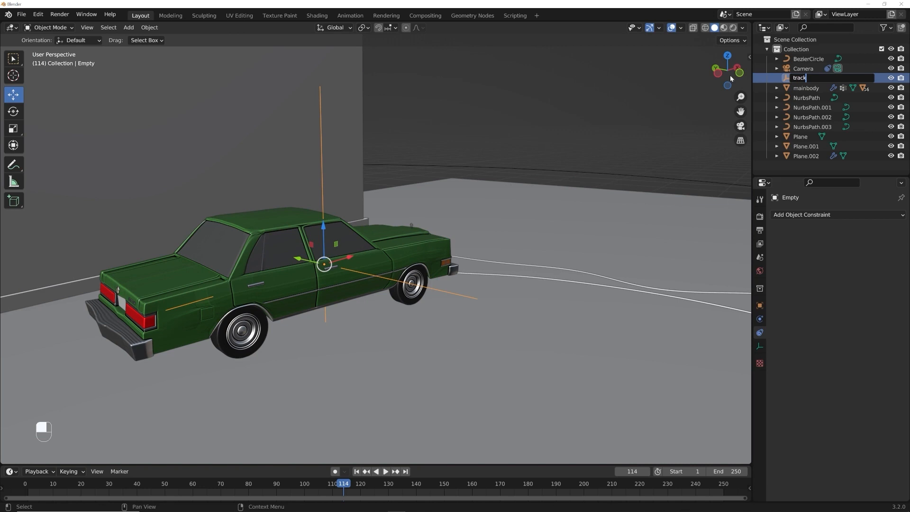
{"action": "key", "text": "Return"}
Step: Add a Track To constraint to the camera and set its target to the track empty
{"action": "scroll", "coordinate": [473, 258], "scroll_direction": "down", "scroll_amount": 5}
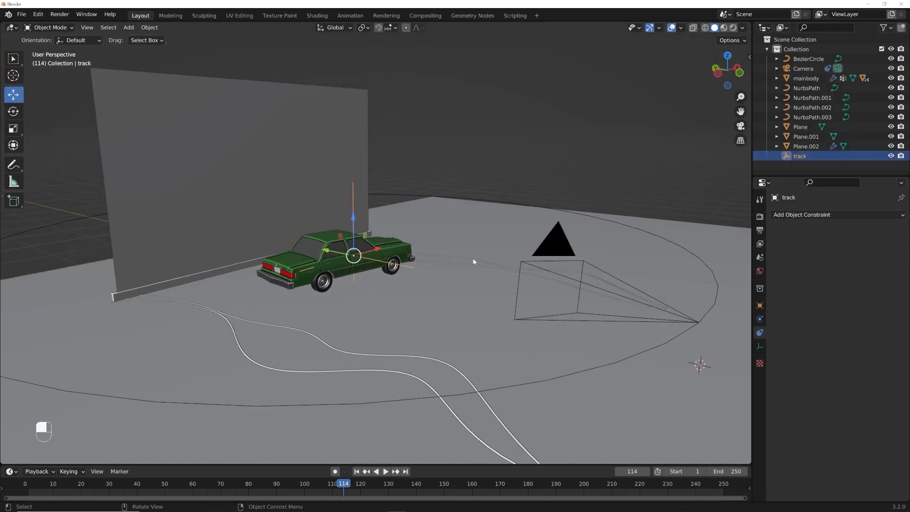
{"action": "left_click", "coordinate": [558, 249]}
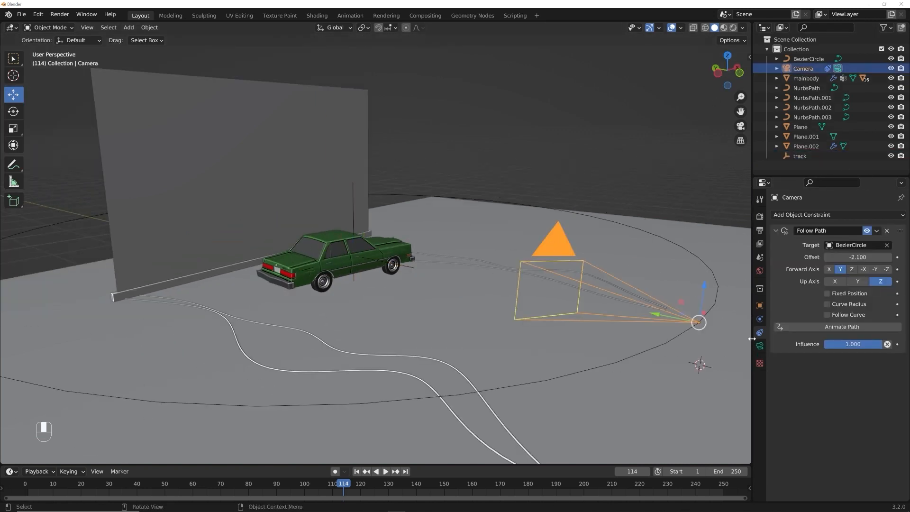
{"action": "left_click", "coordinate": [815, 216]}
{"action": "left_click", "coordinate": [805, 284]}
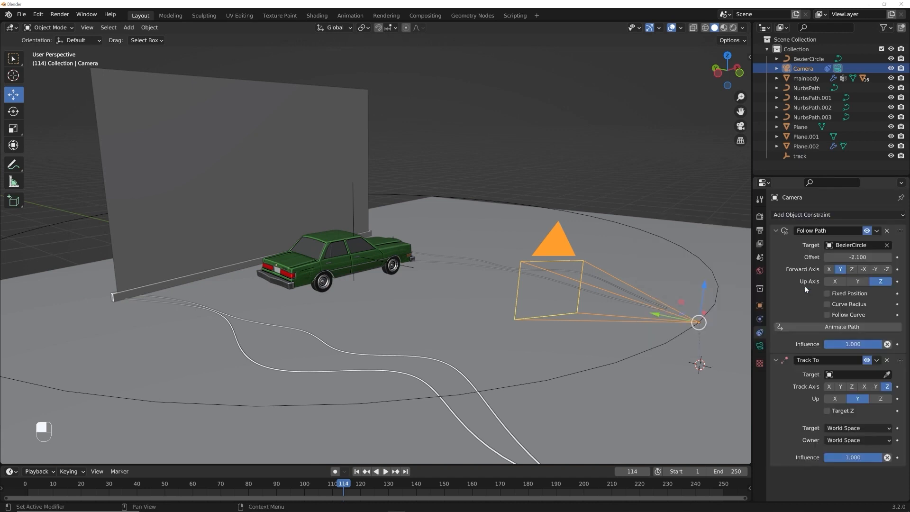
{"action": "left_click", "coordinate": [856, 374]}
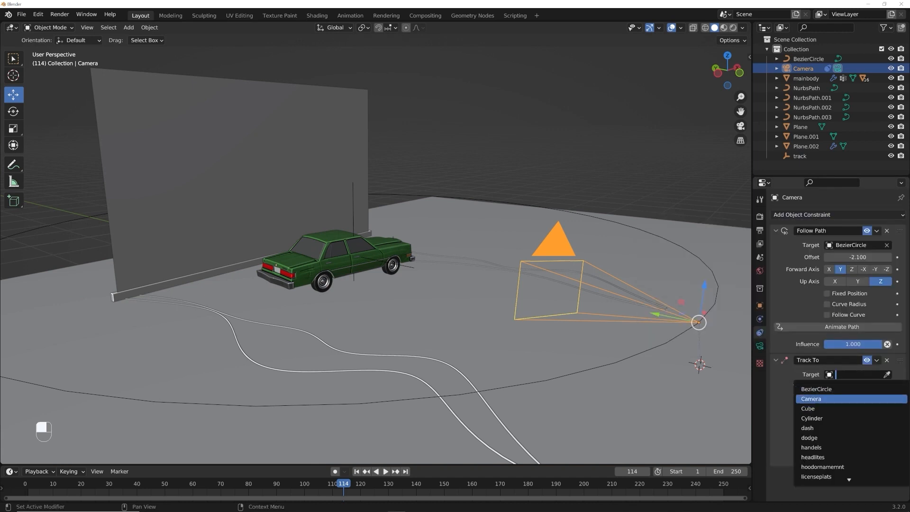
{"action": "type", "text": "tra"}
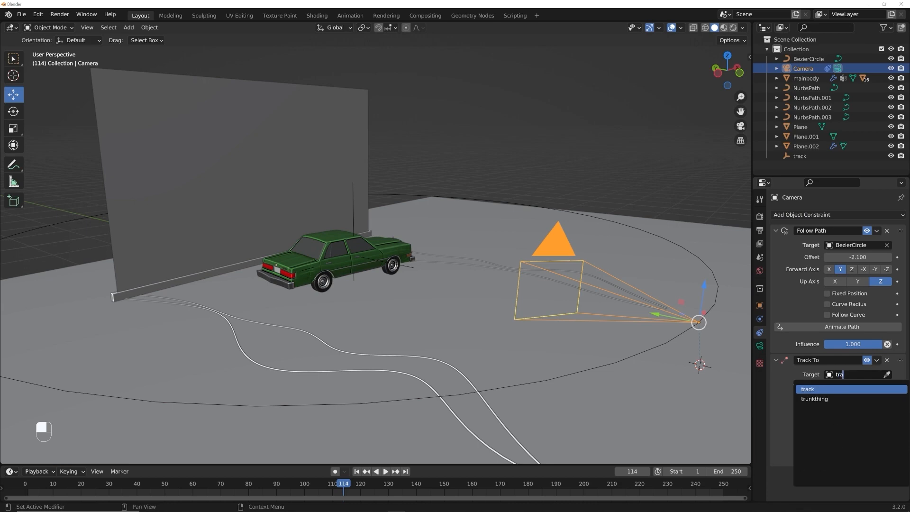
{"action": "key", "text": "Return"}
Step: Set the camera's Follow Path offset to 0.500 and look through the camera
{"action": "middle_click_drag", "start_coordinate": [592, 95], "coordinate": [405, 280]}
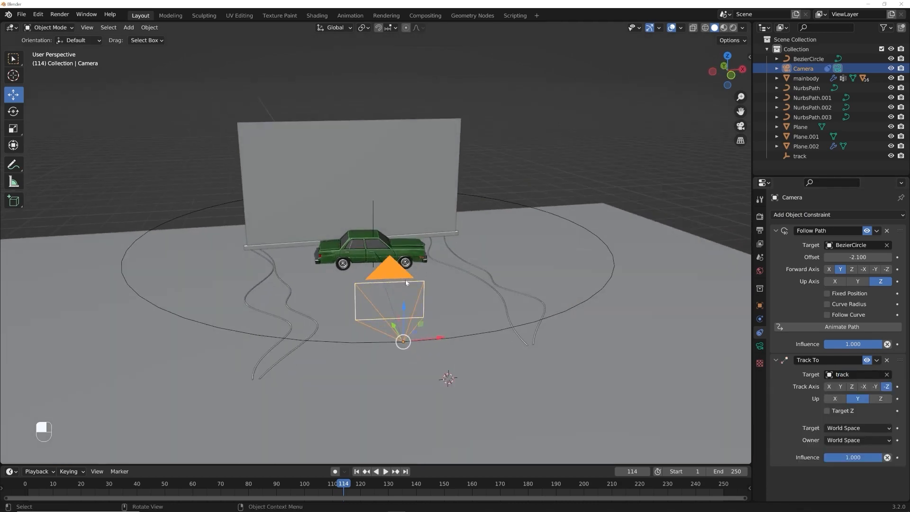
{"action": "mouse_move", "coordinate": [858, 257]}
{"action": "left_mouse_down"}
{"action": "mouse_move", "coordinate": [834, 257]}
{"action": "mouse_move", "coordinate": [877, 257]}
{"action": "mouse_move", "coordinate": [770, 257]}
{"action": "mouse_move", "coordinate": [855, 255]}
{"action": "left_mouse_up"}
{"action": "key", "text": "KP_0"}
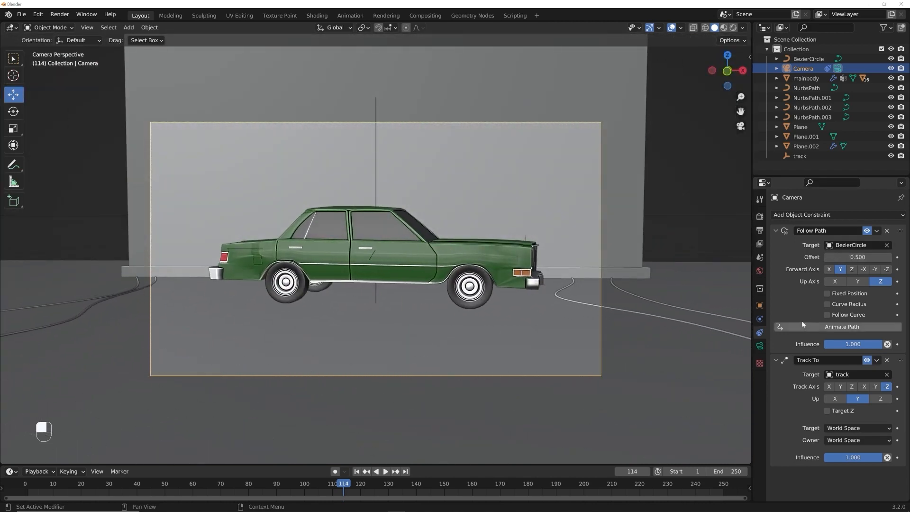
Step: Lower the camera's focal length to 29.9 mm for a wider framing of the car and plane
{"action": "left_click", "coordinate": [759, 346]}
{"action": "key", "text": "Escape"}
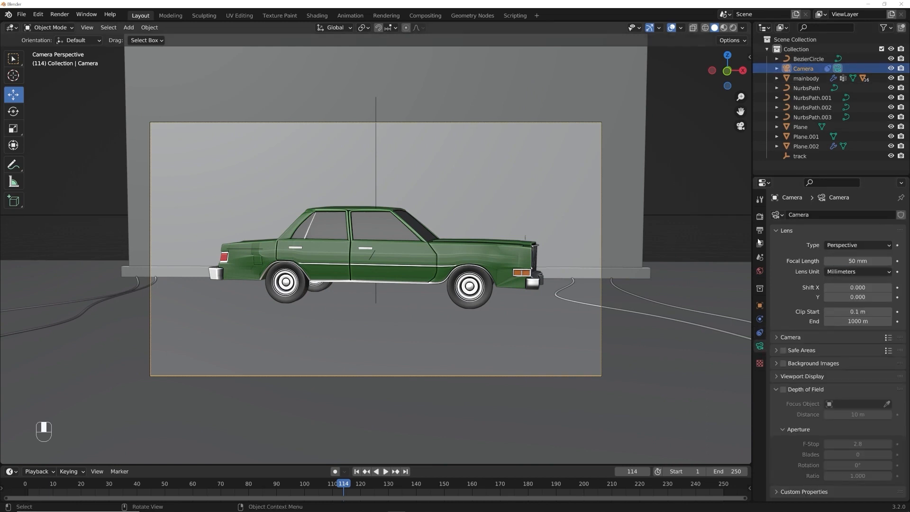
{"action": "left_click_drag", "start_coordinate": [875, 261], "coordinate": [825, 262], "text": "shift"}
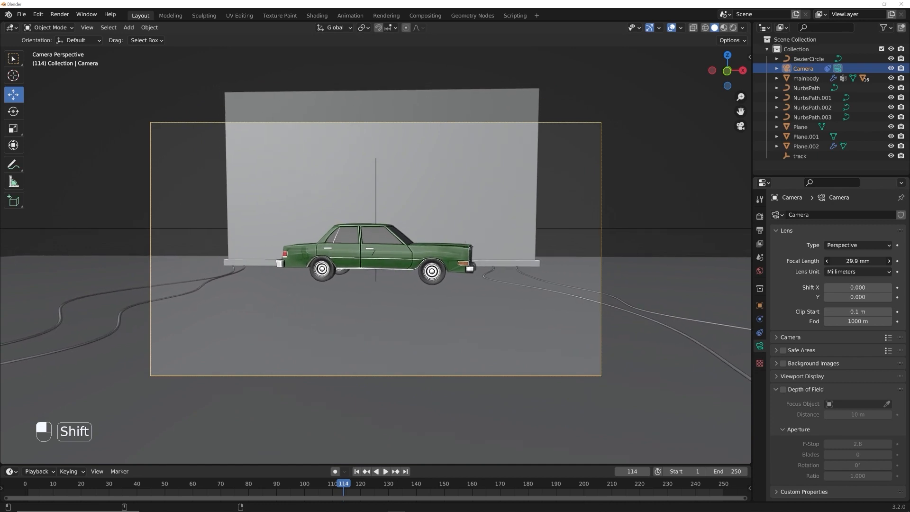
Step: Raise the track empty above the car so the camera aims higher
{"action": "left_click", "coordinate": [376, 194]}
{"action": "scroll", "coordinate": [398, 220], "scroll_direction": "up", "scroll_amount": 2}
{"action": "scroll", "coordinate": [398, 220], "scroll_direction": "down", "scroll_amount": 2}
{"action": "left_click_drag", "start_coordinate": [376, 215], "coordinate": [387, 185]}
Step: Switch the viewport to Material Preview shading and light it with the Scene World
{"action": "left_click", "coordinate": [724, 27]}
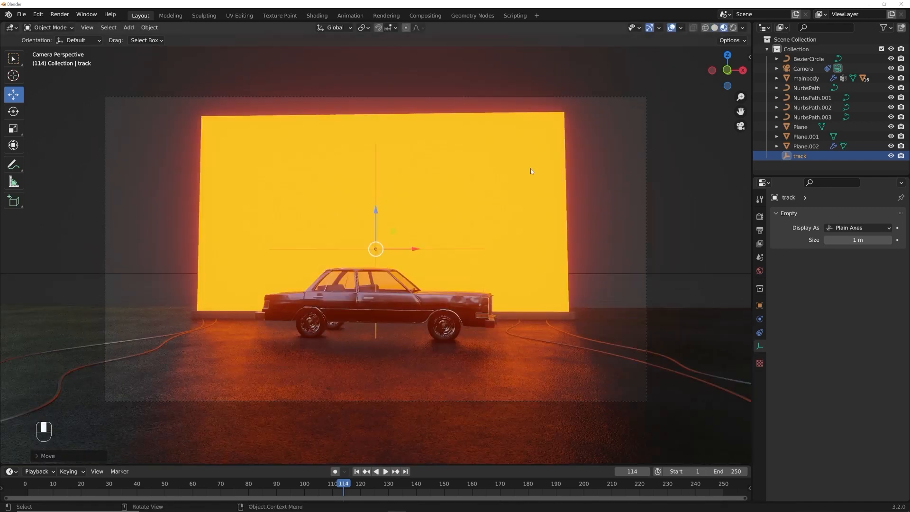
{"action": "left_click", "coordinate": [742, 28]}
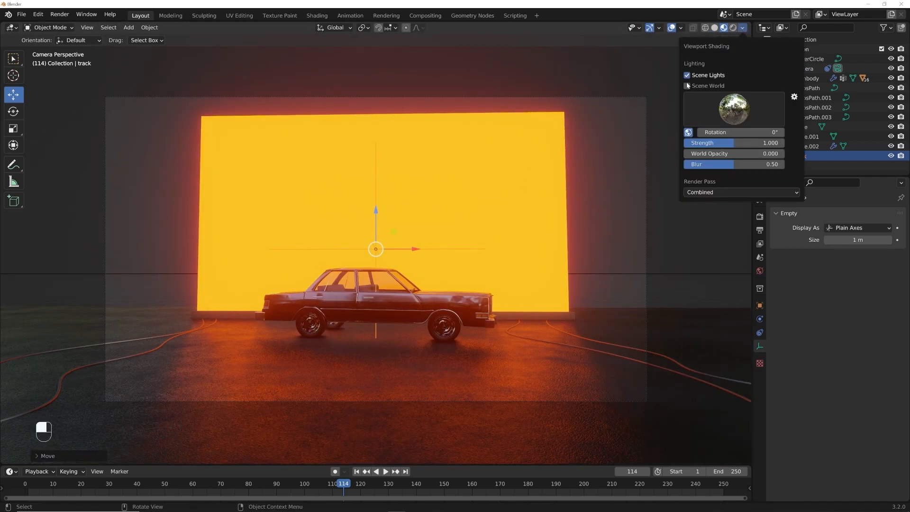
{"action": "left_click", "coordinate": [687, 86]}
{"action": "scroll", "coordinate": [504, 238], "scroll_direction": "up", "scroll_amount": 1}
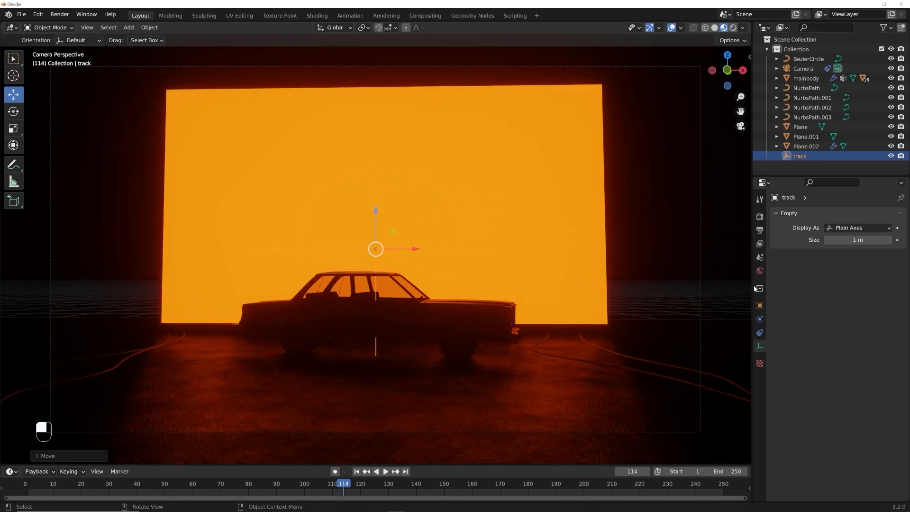
Step: Set the world's Principled Volume density to 0.000
{"action": "left_click", "coordinate": [760, 270]}
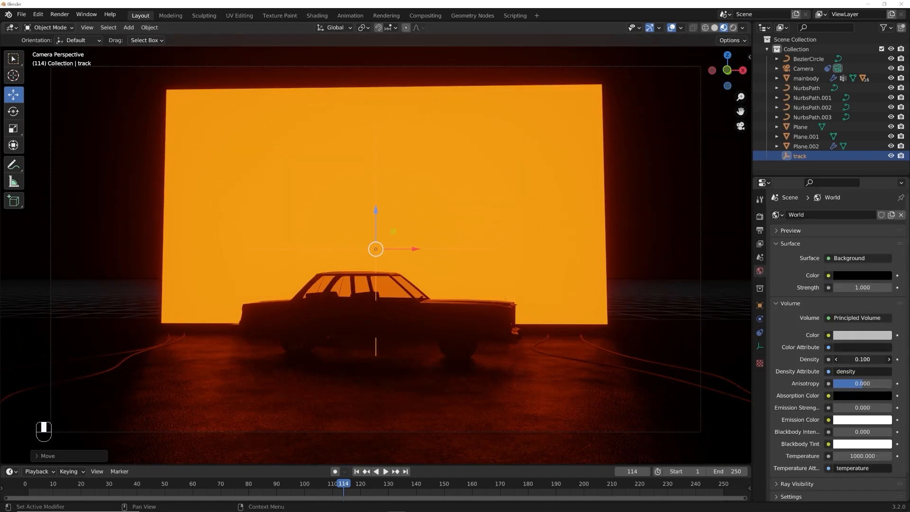
{"action": "left_click_drag", "start_coordinate": [859, 359], "coordinate": [829, 359]}
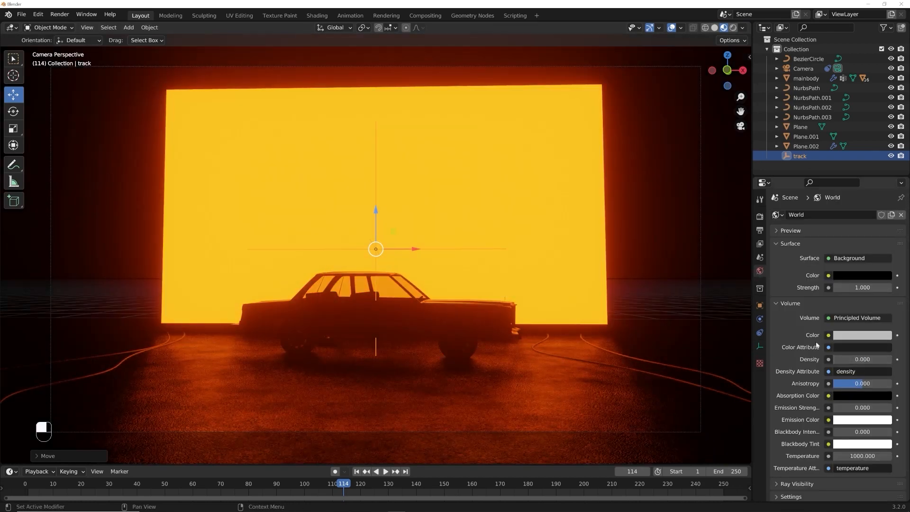
Step: Try the camera's Follow Path offset at -20.800, then set it to -9.700
{"action": "left_click", "coordinate": [803, 69]}
{"action": "left_click", "coordinate": [760, 333]}
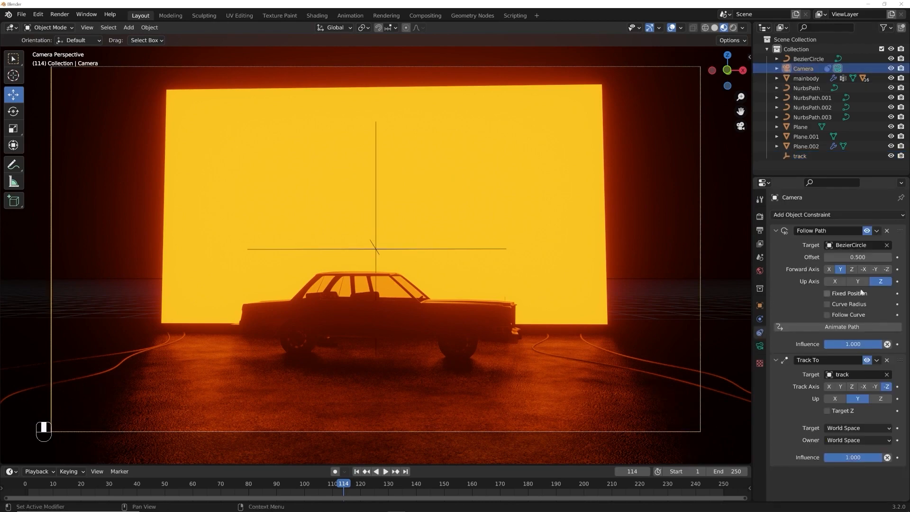
{"action": "left_click_drag", "start_coordinate": [859, 257], "coordinate": [827, 257]}
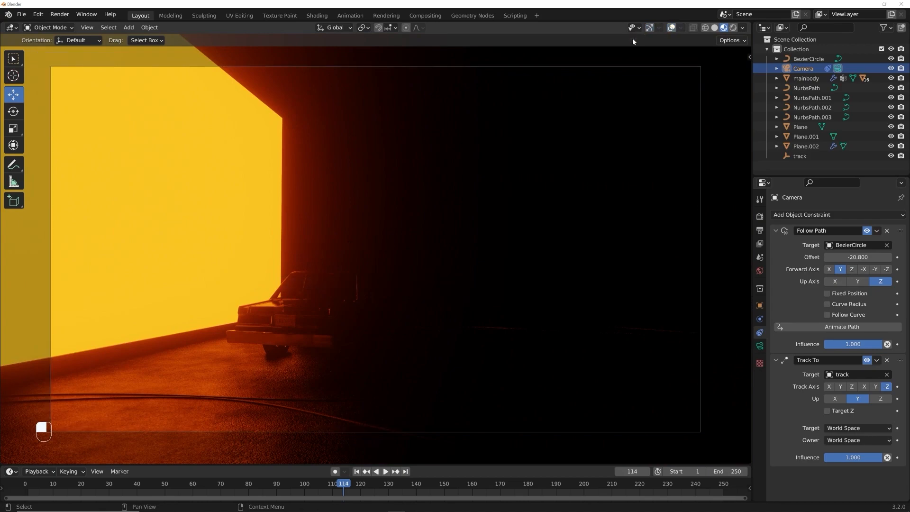
{"action": "mouse_move", "coordinate": [853, 257]}
{"action": "left_mouse_down"}
{"action": "mouse_move", "coordinate": [900, 257]}
{"action": "mouse_move", "coordinate": [856, 257]}
{"action": "left_mouse_up"}
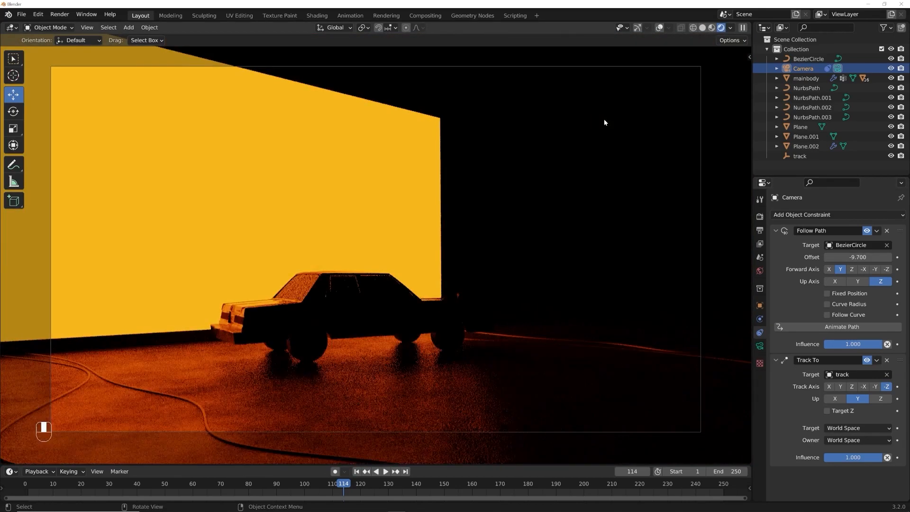
Step: Set the world's Principled Volume density to 0.200
{"action": "left_click", "coordinate": [760, 271]}
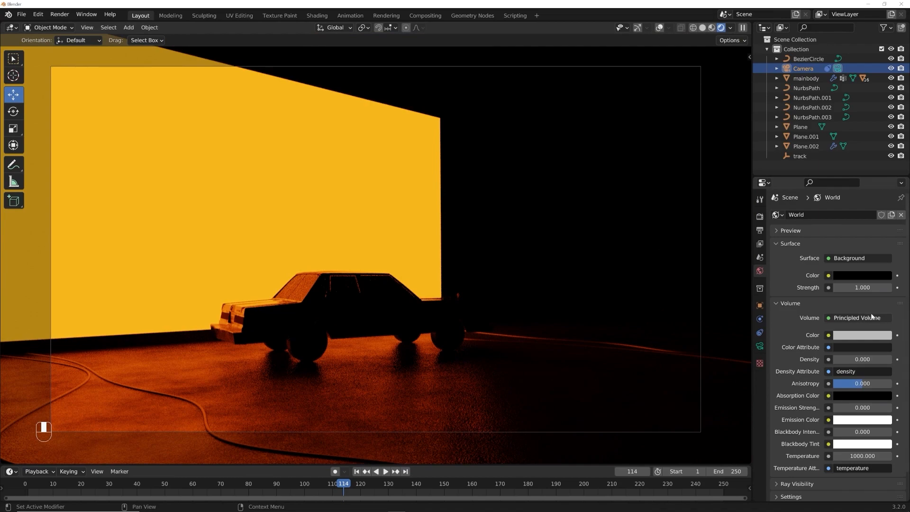
{"action": "left_click_drag", "start_coordinate": [863, 364], "coordinate": [863, 363]}
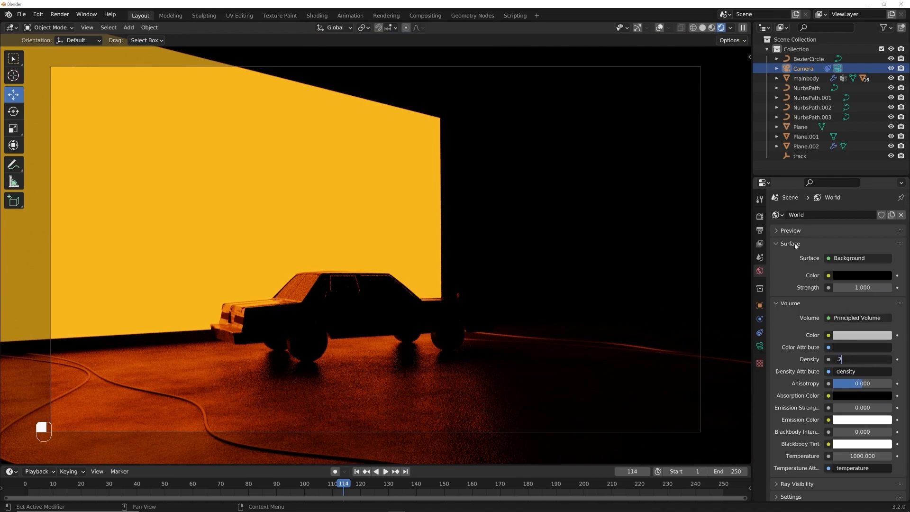
{"action": "key", "text": "Return"}
Step: Set the glowing plane's emission strength to 11.300 and its color to light blue with hue 0.584 and saturation 0.789
{"action": "left_click", "coordinate": [429, 195]}
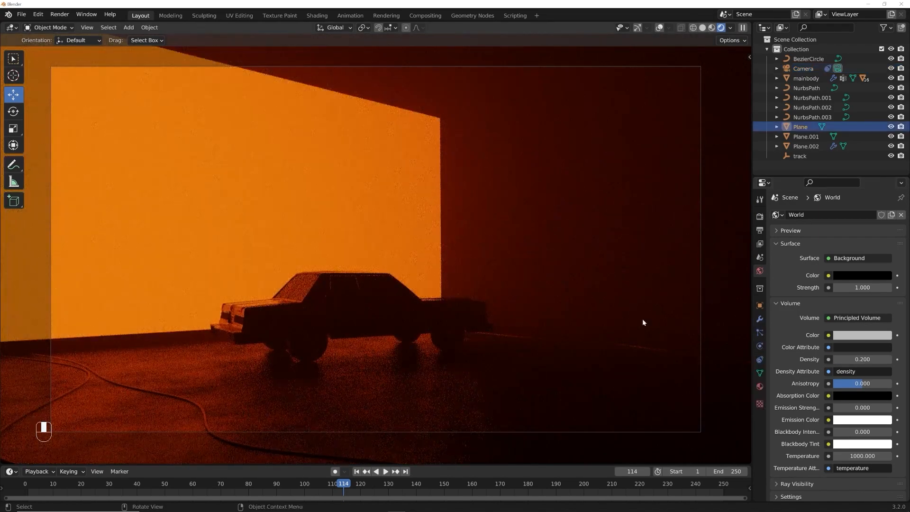
{"action": "left_click", "coordinate": [759, 387]}
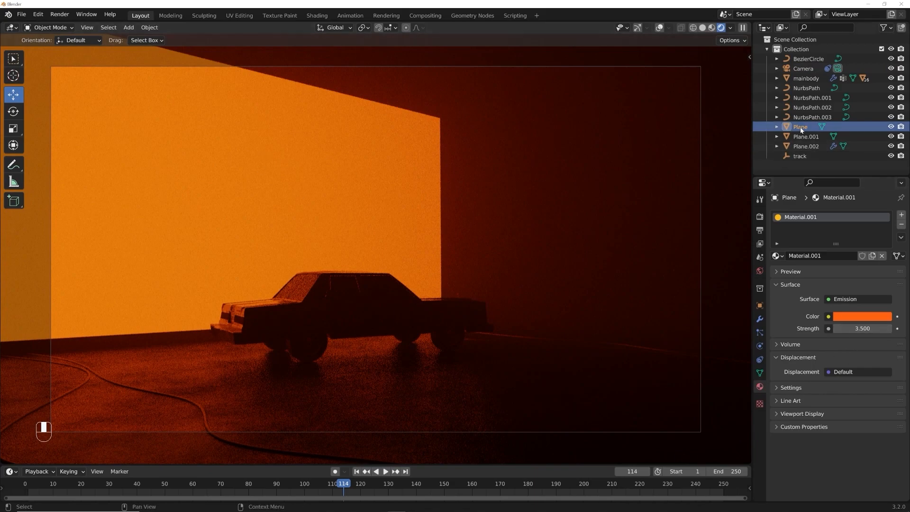
{"action": "mouse_move", "coordinate": [860, 328]}
{"action": "left_mouse_down"}
{"action": "mouse_move", "coordinate": [877, 328]}
{"action": "mouse_move", "coordinate": [860, 328]}
{"action": "left_mouse_up"}
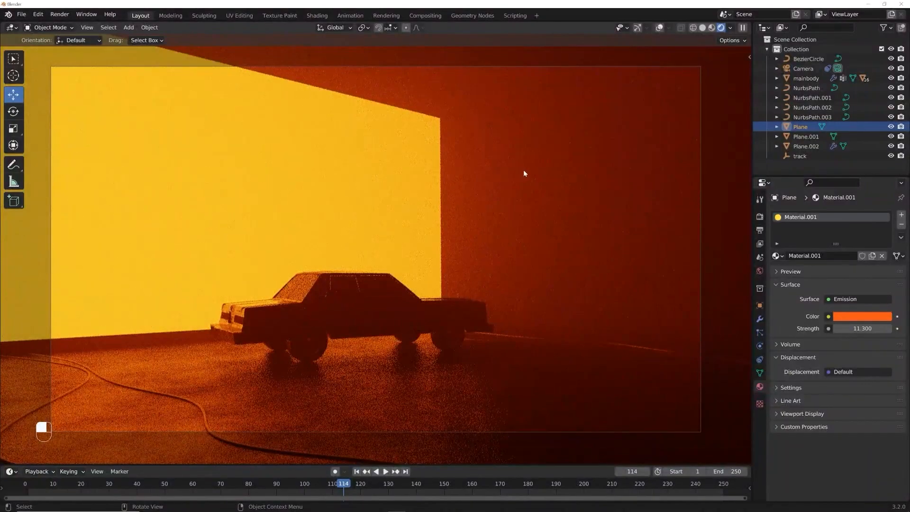
{"action": "left_click", "coordinate": [841, 316]}
{"action": "left_click", "coordinate": [852, 201]}
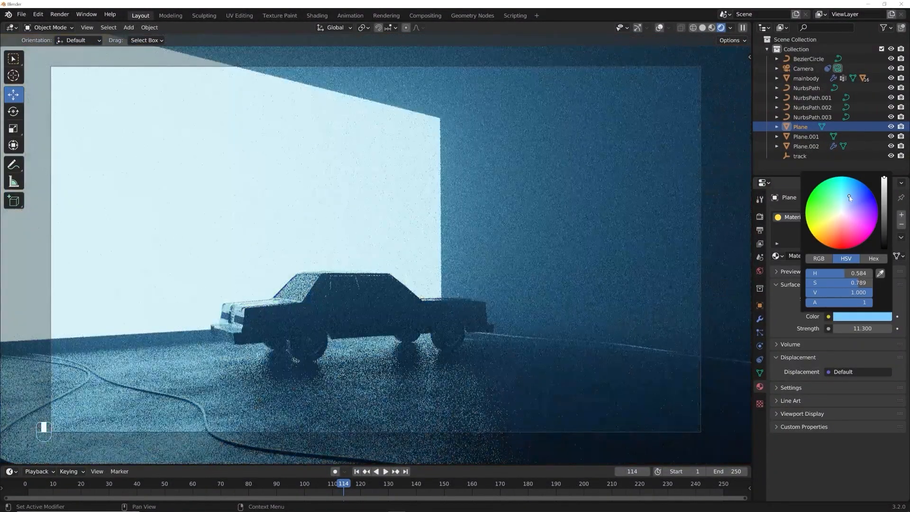
Step: Switch the viewport back to Solid shading and set the camera's Follow Path offset to -16.600
{"action": "left_click", "coordinate": [802, 69]}
{"action": "left_click", "coordinate": [759, 333]}
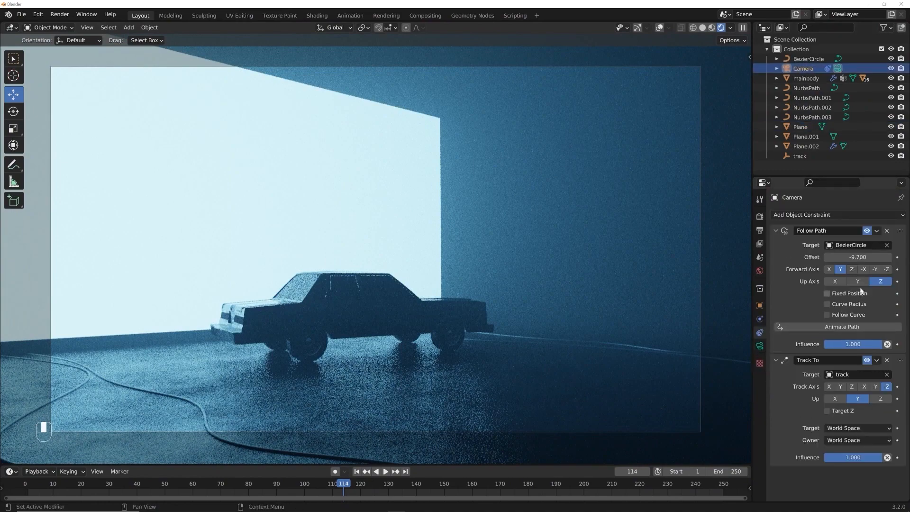
{"action": "left_click_drag", "start_coordinate": [848, 257], "coordinate": [876, 257]}
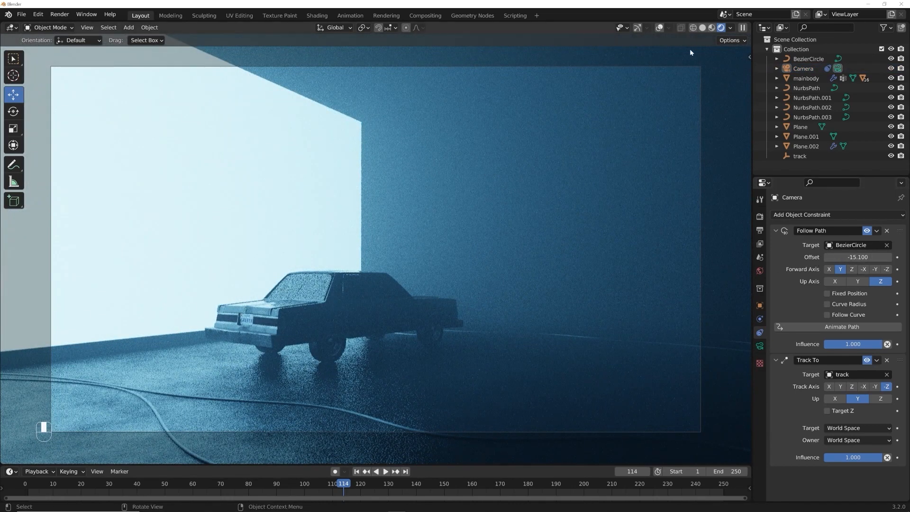
{"action": "left_click", "coordinate": [701, 28]}
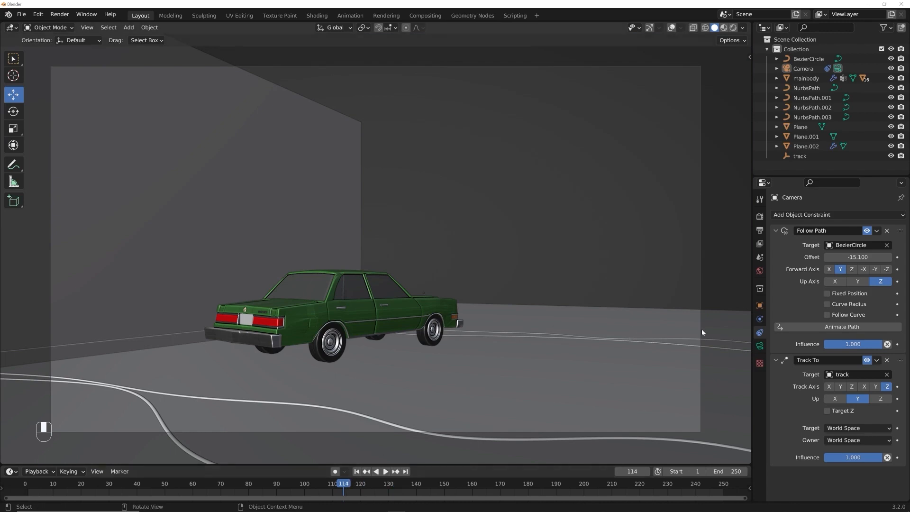
{"action": "left_click_drag", "start_coordinate": [858, 257], "coordinate": [830, 257]}
Step: Check the keyframe and F-Curve defaults in the animation preferences
{"action": "left_click", "coordinate": [39, 14]}
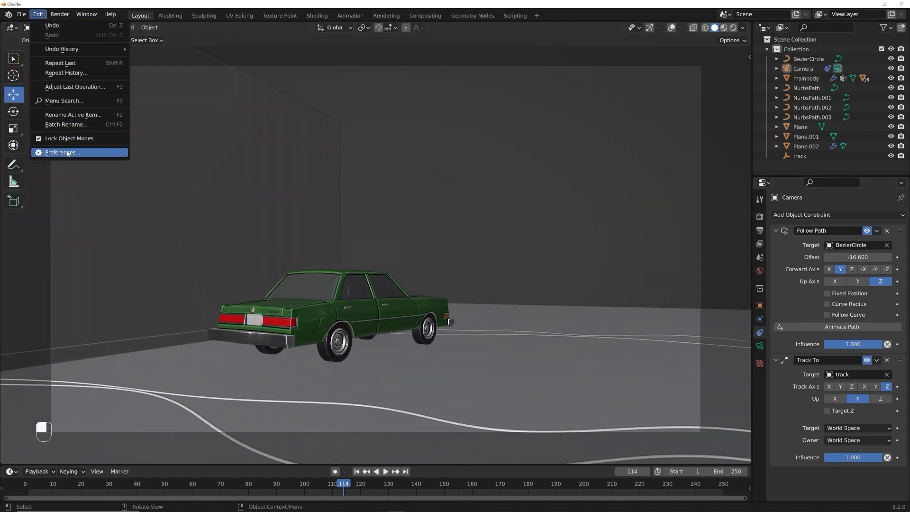
{"action": "left_click", "coordinate": [86, 153]}
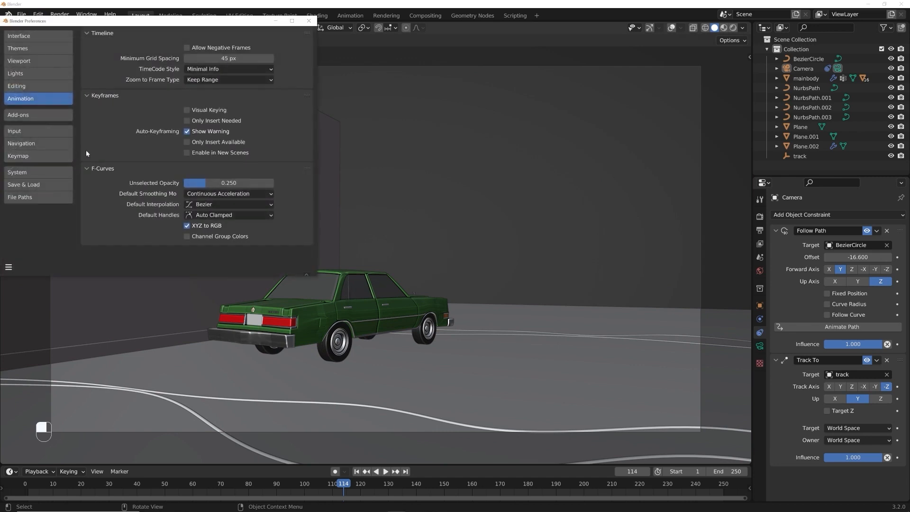
{"action": "left_click", "coordinate": [309, 21]}
Step: Keyframe the camera's Follow Path offset at -16.600 on frame 1 and at 6.600 on frame 150
{"action": "left_click", "coordinate": [356, 472]}
{"action": "left_click_drag", "start_coordinate": [434, 464], "coordinate": [434, 452]}
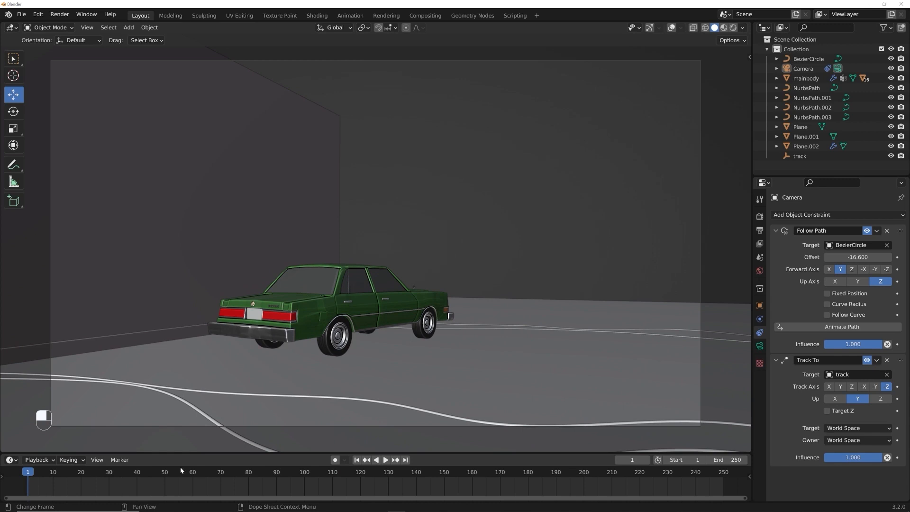
{"action": "left_click", "coordinate": [898, 257]}
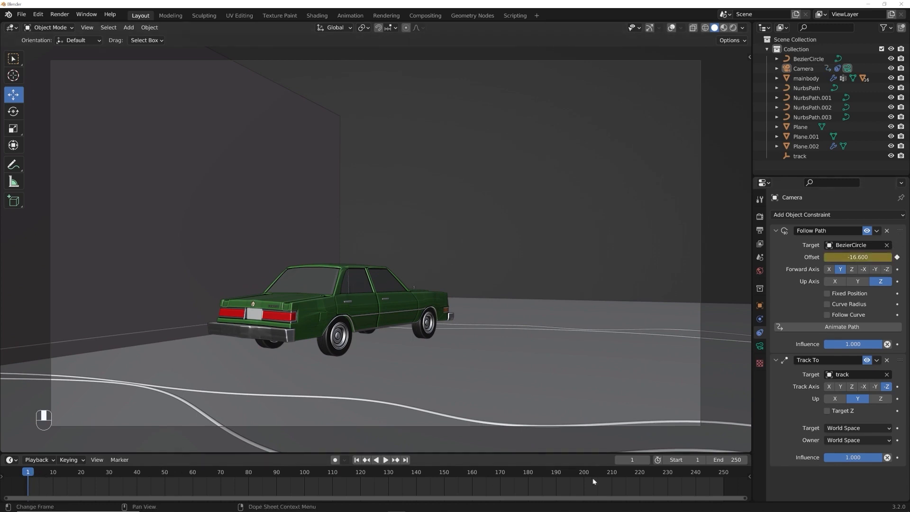
{"action": "left_click_drag", "start_coordinate": [43, 475], "coordinate": [447, 484]}
{"action": "left_click_drag", "start_coordinate": [857, 257], "coordinate": [907, 257]}
{"action": "left_click", "coordinate": [897, 257]}
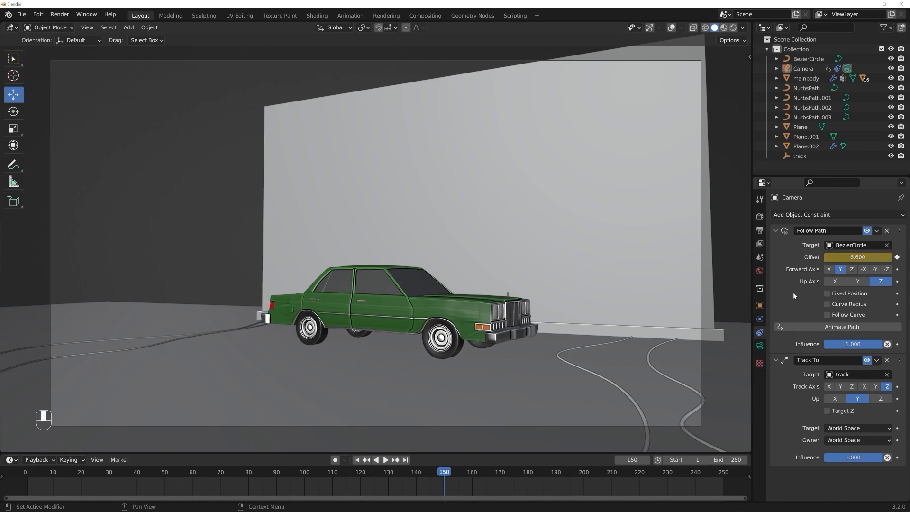
Step: Play the camera animation from the first frame, stop at frame 108 and show the viewport in Rendered shading
{"action": "left_click", "coordinate": [359, 460]}
{"action": "key", "text": "space"}
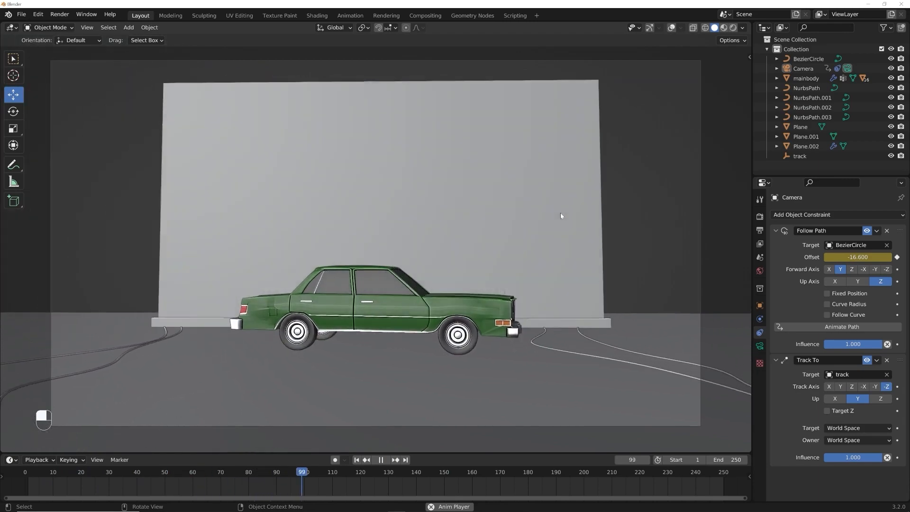
{"action": "key", "text": "space"}
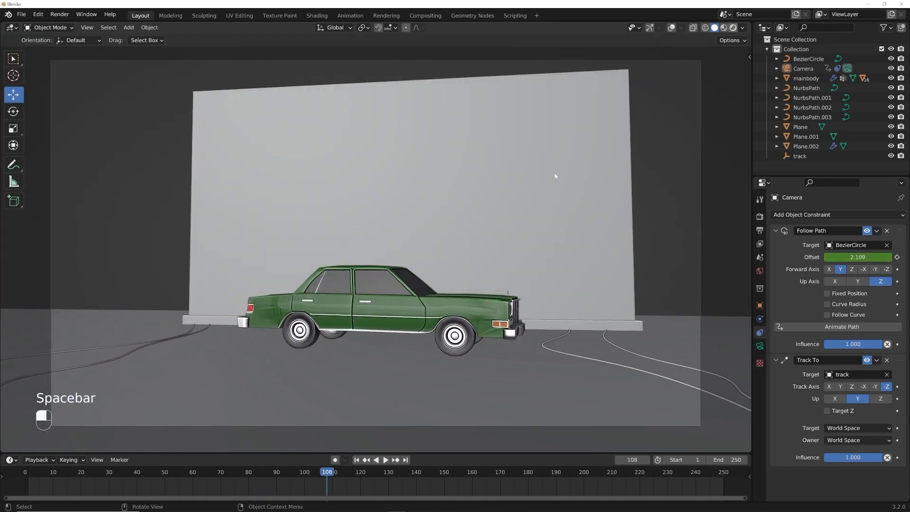
{"action": "middle_click", "coordinate": [553, 175]}
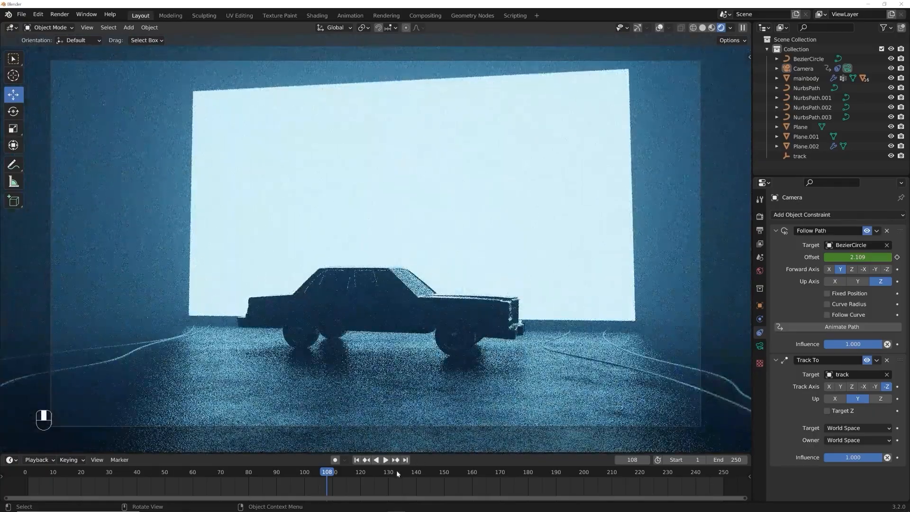
Step: Set the timeline's end frame to 153 and play the shortened animation
{"action": "left_click_drag", "start_coordinate": [338, 474], "coordinate": [453, 476]}
{"action": "left_click", "coordinate": [727, 460]}
{"action": "type", "text": "153"}
{"action": "key", "text": "Return"}
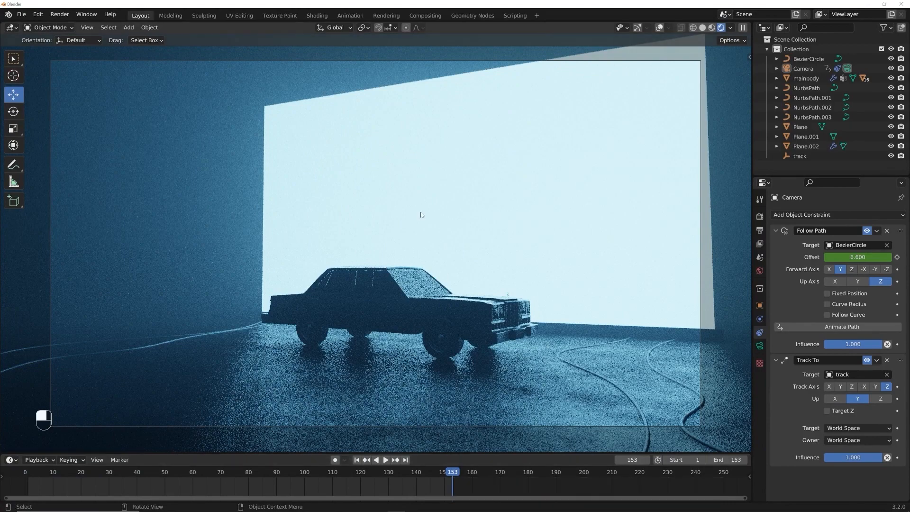
{"action": "left_click", "coordinate": [384, 459]}
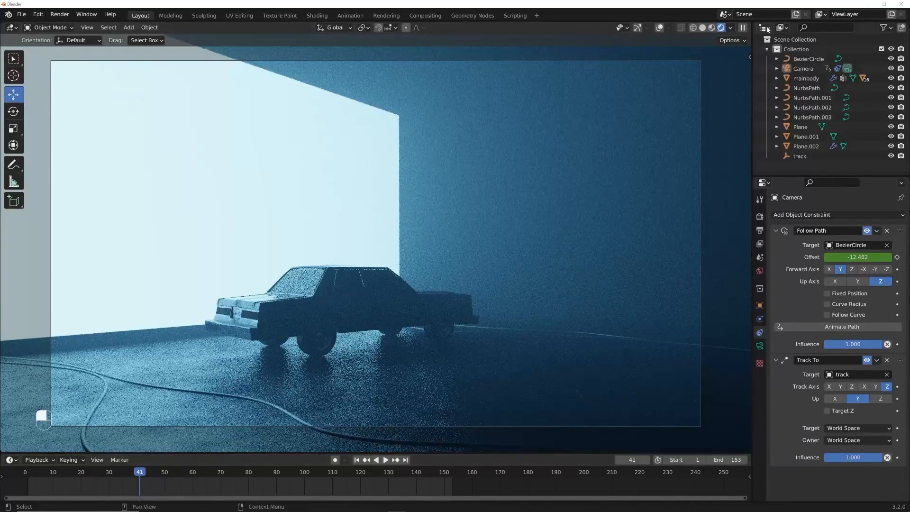
Step: Switch the viewport to Solid shading, render frame 41 as a still image and close the render window
{"action": "left_click", "coordinate": [703, 29]}
{"action": "left_click", "coordinate": [54, 17]}
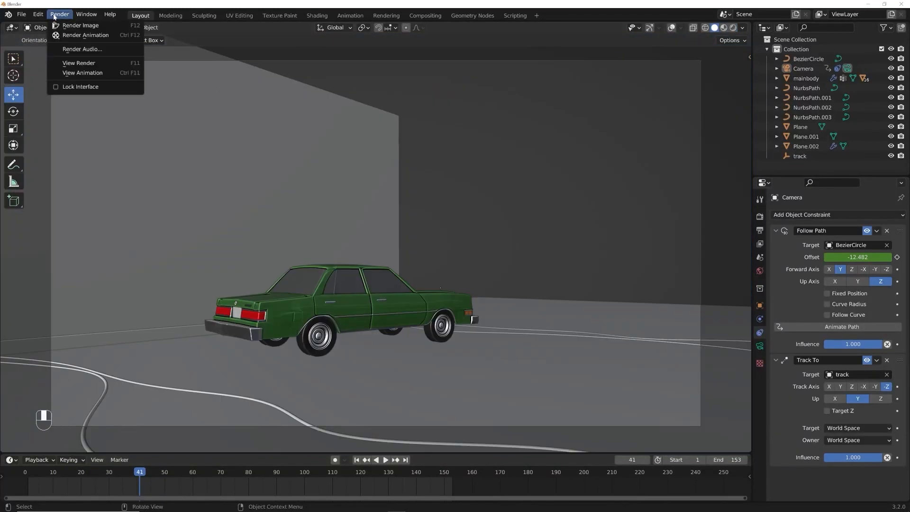
{"action": "left_click", "coordinate": [62, 25]}
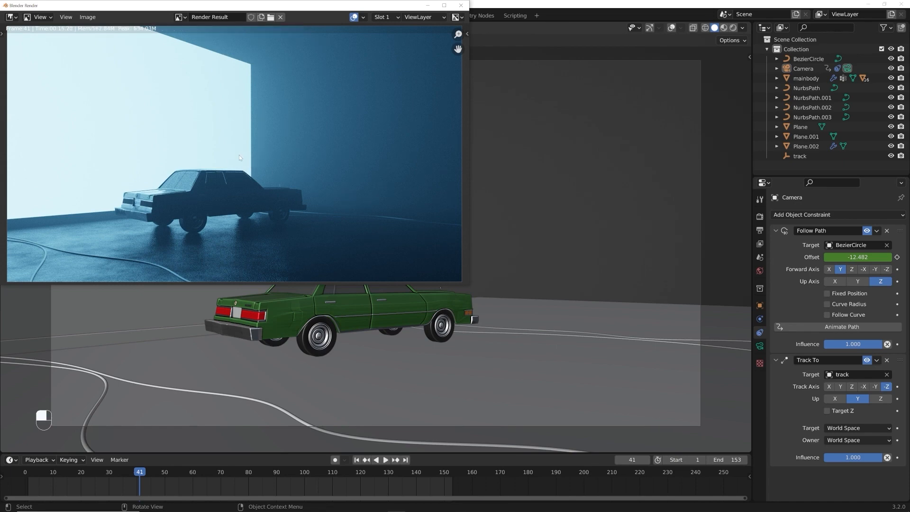
{"action": "left_click", "coordinate": [460, 5]}
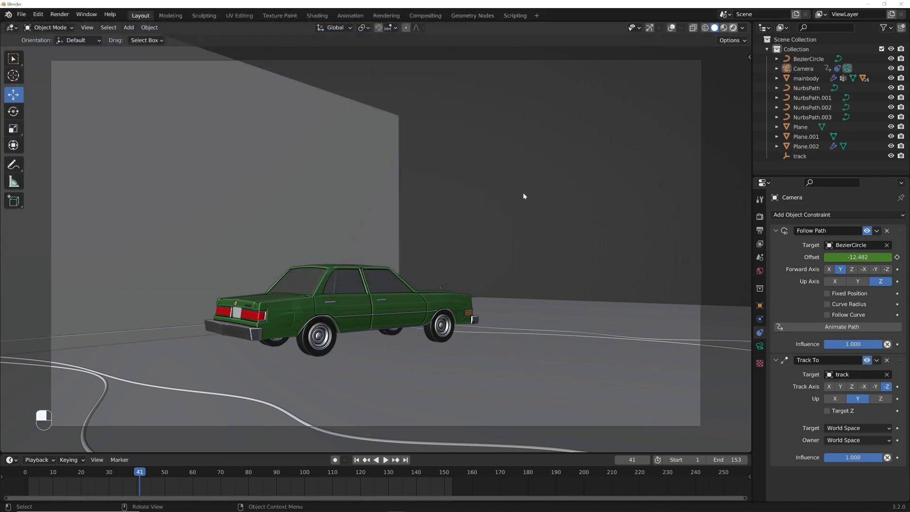
Step: Show overlays and gizmos, raise the Bezier circle that guides the camera, and return to the camera view
{"action": "left_click", "coordinate": [733, 28]}
{"action": "left_click", "coordinate": [714, 28]}
{"action": "middle_click_drag", "start_coordinate": [721, 187], "coordinate": [524, 184]}
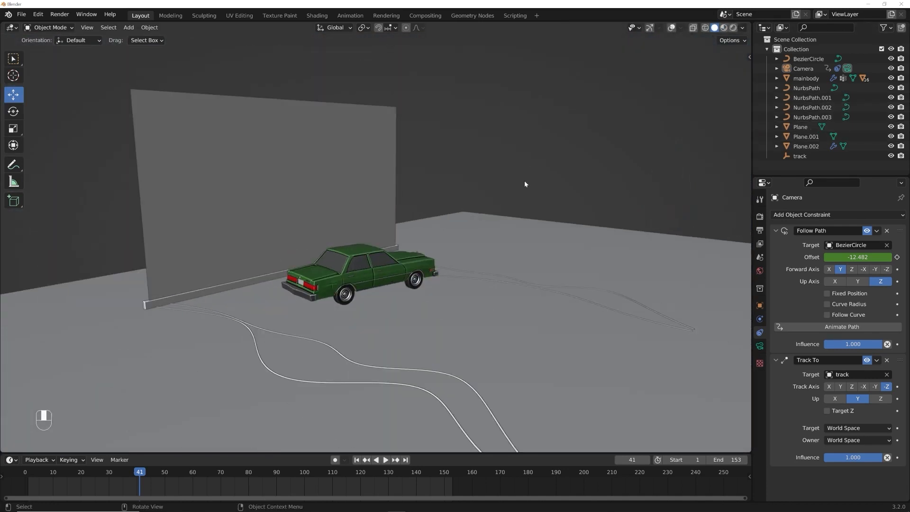
{"action": "left_click", "coordinate": [671, 28]}
{"action": "left_click", "coordinate": [650, 28]}
{"action": "scroll", "coordinate": [478, 284], "scroll_direction": "down", "scroll_amount": 3}
{"action": "left_click", "coordinate": [470, 300]}
{"action": "left_click_drag", "start_coordinate": [367, 212], "coordinate": [378, 117]}
{"action": "key", "text": "KP_0"}
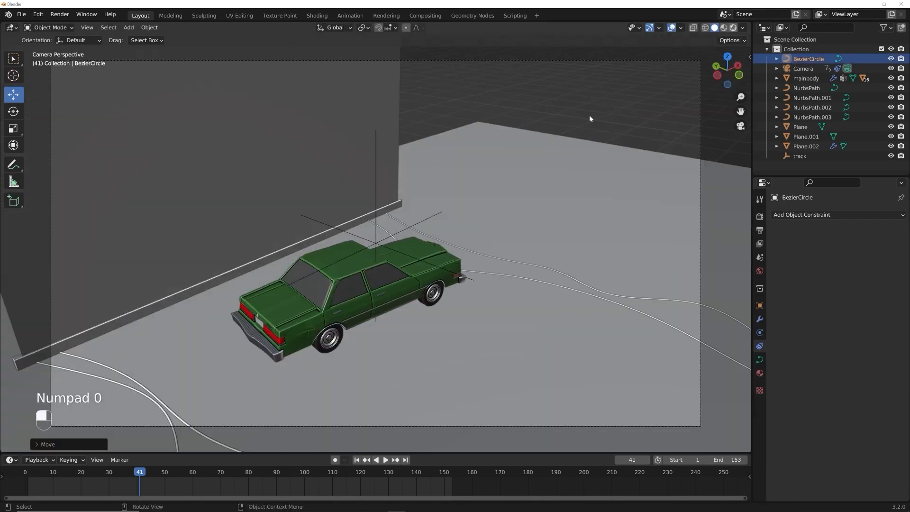
Step: Preview the raised camera path in Rendered shading by scrubbing from frame 1, ending on frame 37
{"action": "left_click", "coordinate": [733, 28]}
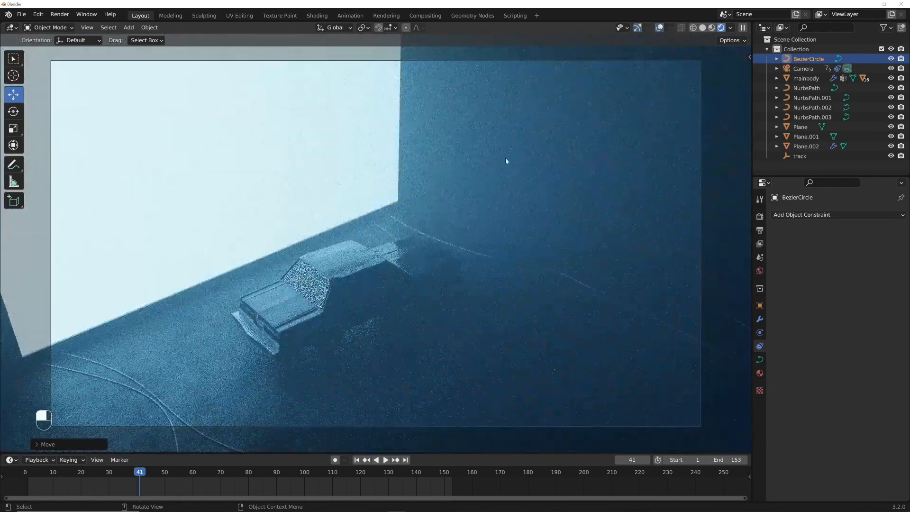
{"action": "left_click", "coordinate": [356, 460]}
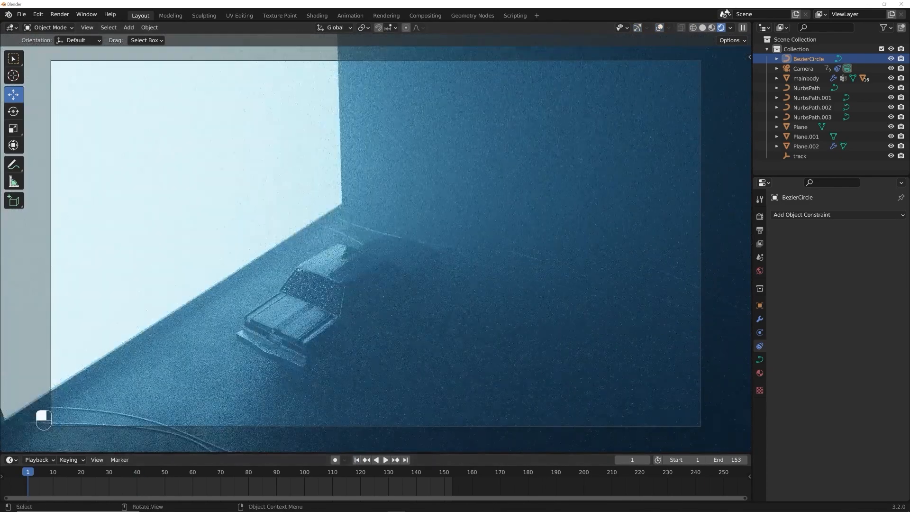
{"action": "left_click_drag", "start_coordinate": [45, 473], "coordinate": [296, 474]}
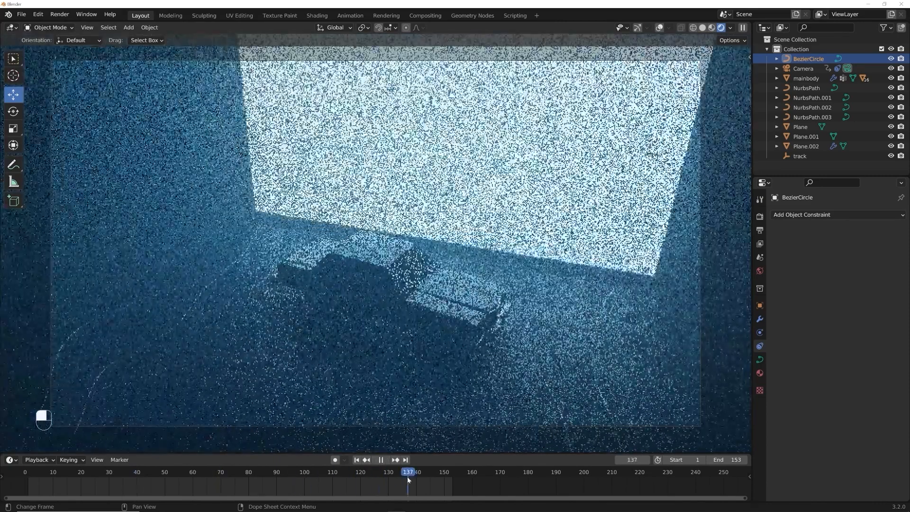
{"action": "left_click", "coordinate": [132, 472]}
{"action": "left_click_drag", "start_coordinate": [132, 472], "coordinate": [129, 472]}
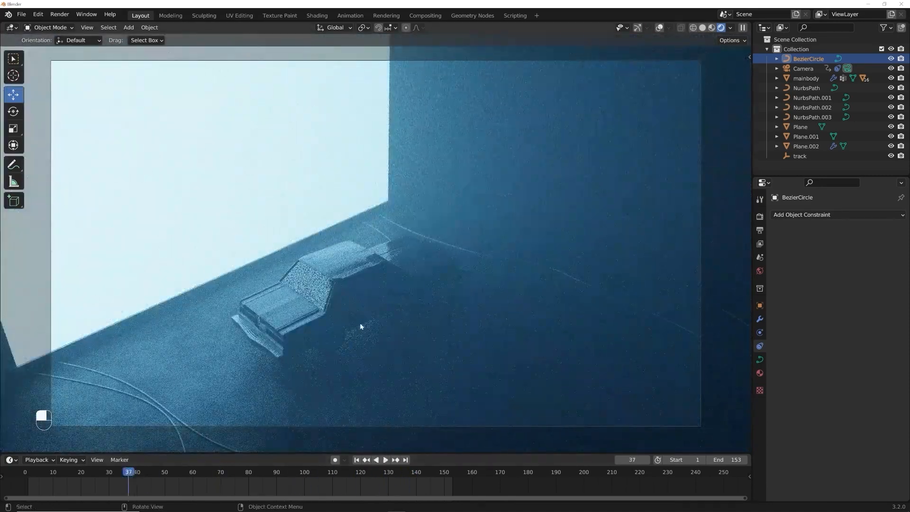
Step: Set the camera's focal length to 51.1 mm
{"action": "left_click", "coordinate": [806, 68]}
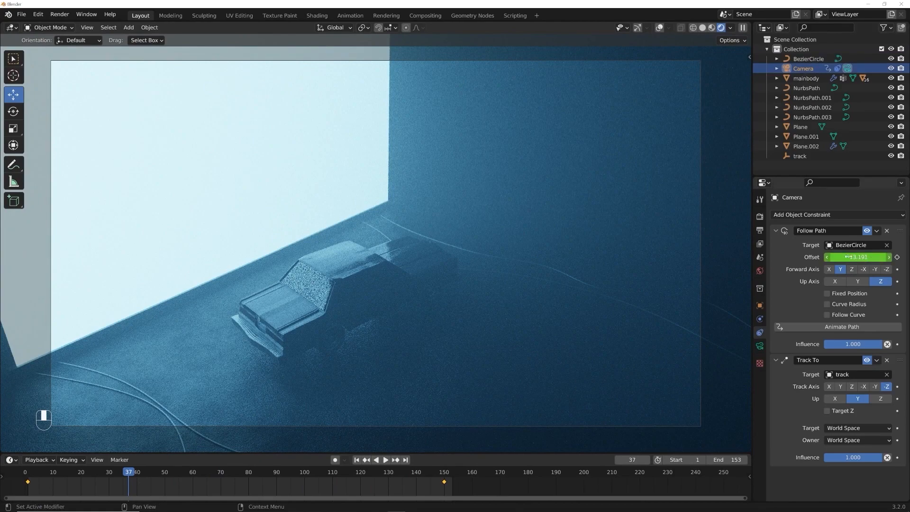
{"action": "left_click", "coordinate": [759, 346]}
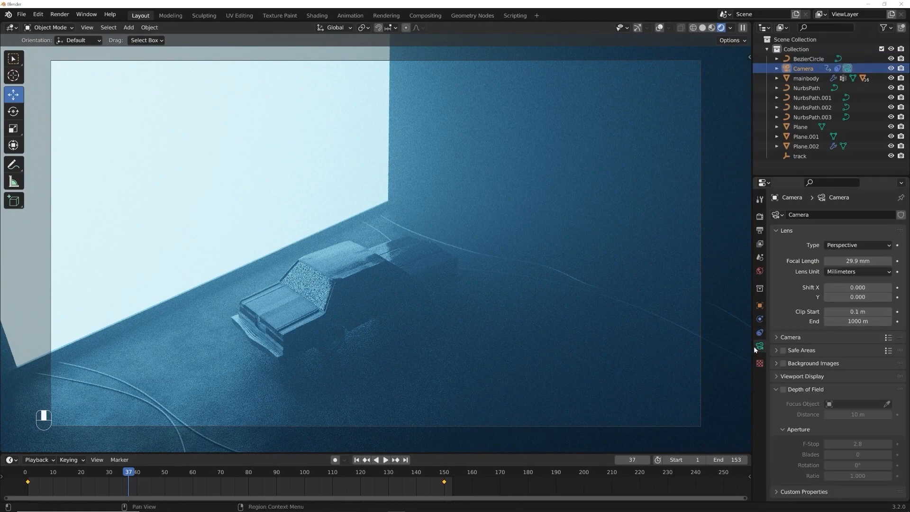
{"action": "left_click_drag", "start_coordinate": [857, 261], "coordinate": [882, 261], "text": "shift"}
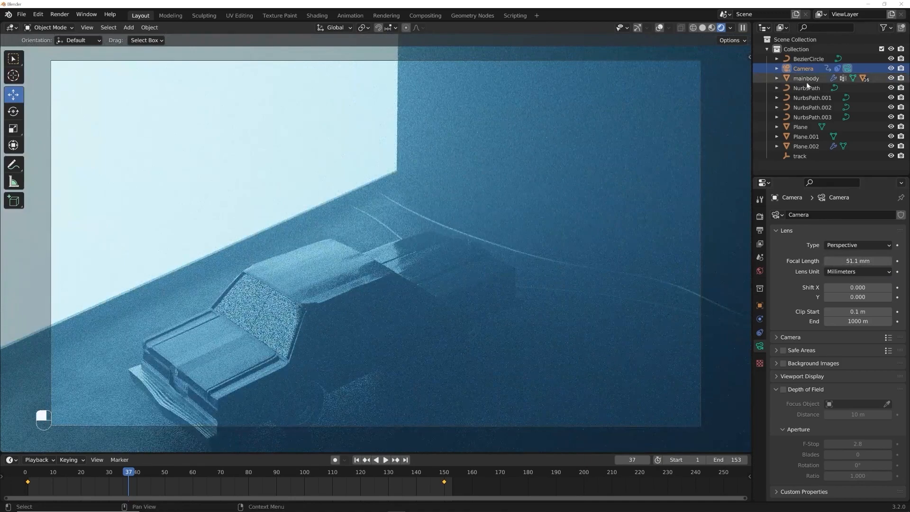
Step: Lower the track empty along Z to reframe the car, showing the overlays only for the move
{"action": "left_click", "coordinate": [800, 156]}
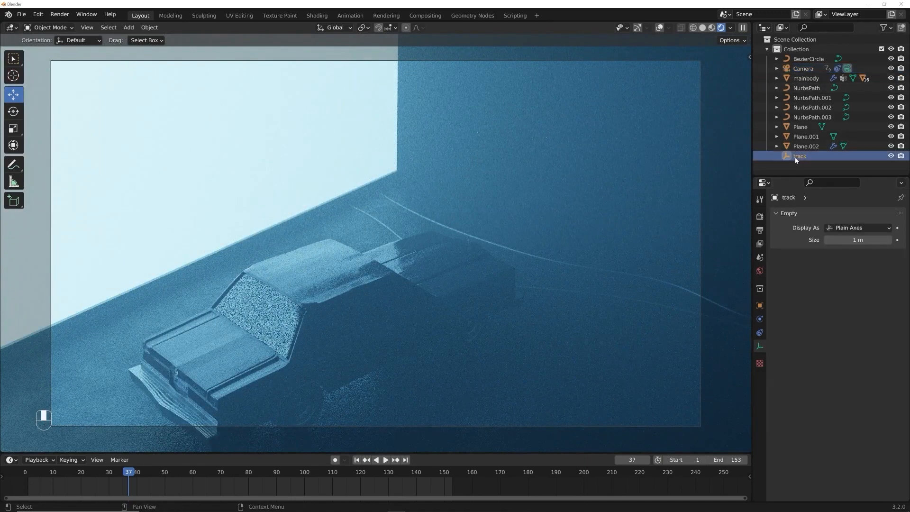
{"action": "left_click", "coordinate": [659, 27]}
{"action": "left_click_drag", "start_coordinate": [377, 211], "coordinate": [382, 234]}
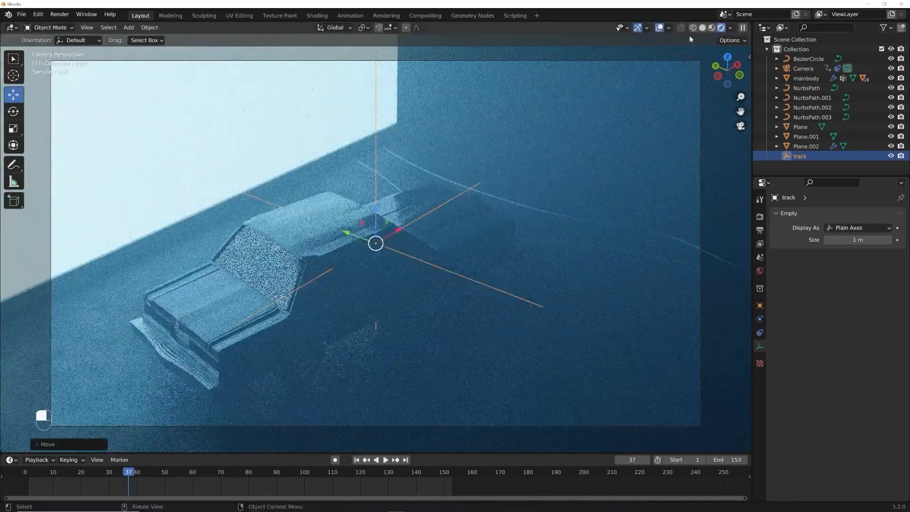
{"action": "left_click", "coordinate": [660, 27]}
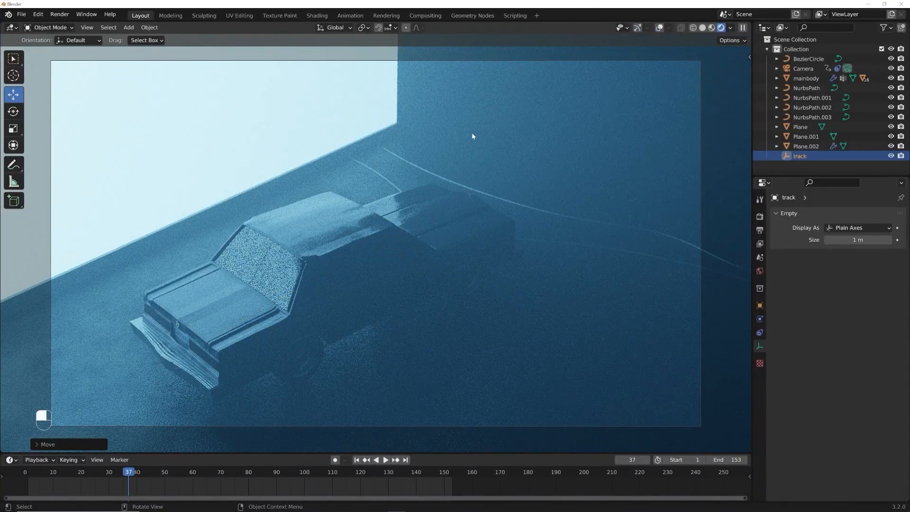
Step: Play the reframed animation from the first frame in Rendered shading and stop at frame 61
{"action": "left_click", "coordinate": [356, 459]}
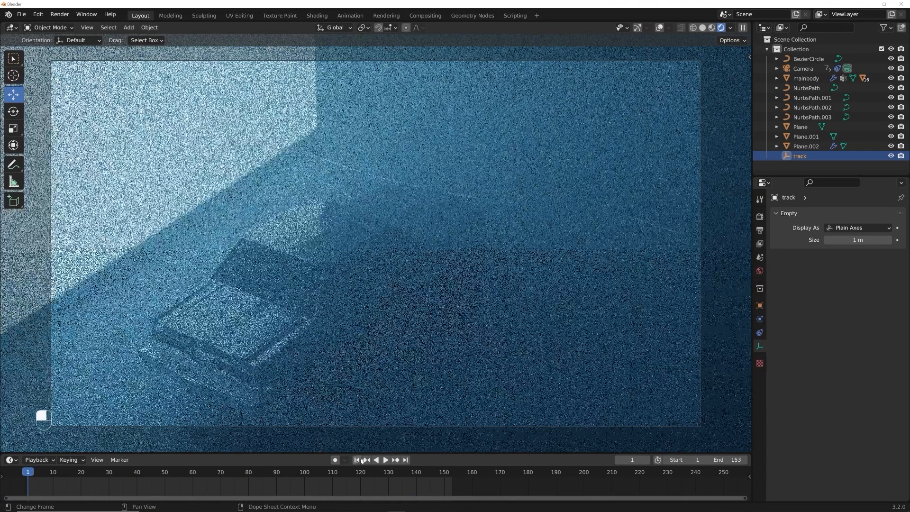
{"action": "left_click", "coordinate": [384, 460]}
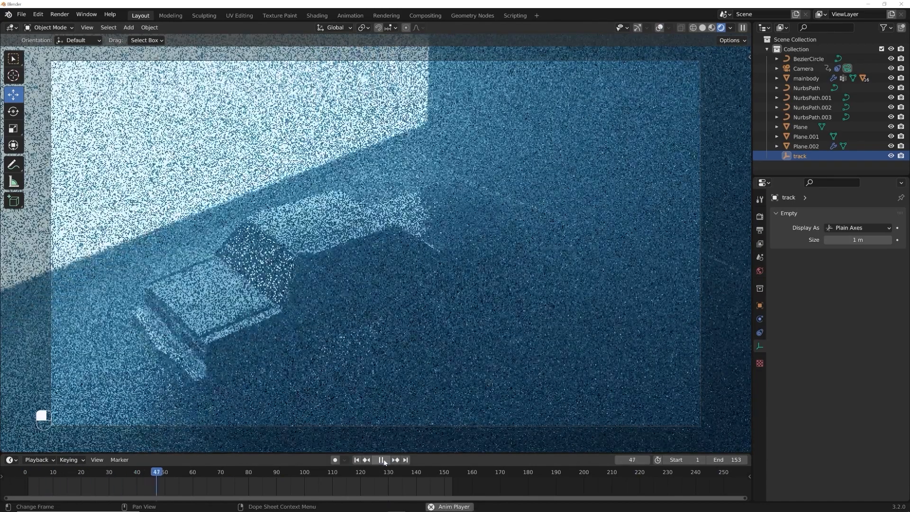
{"action": "left_click", "coordinate": [382, 459]}
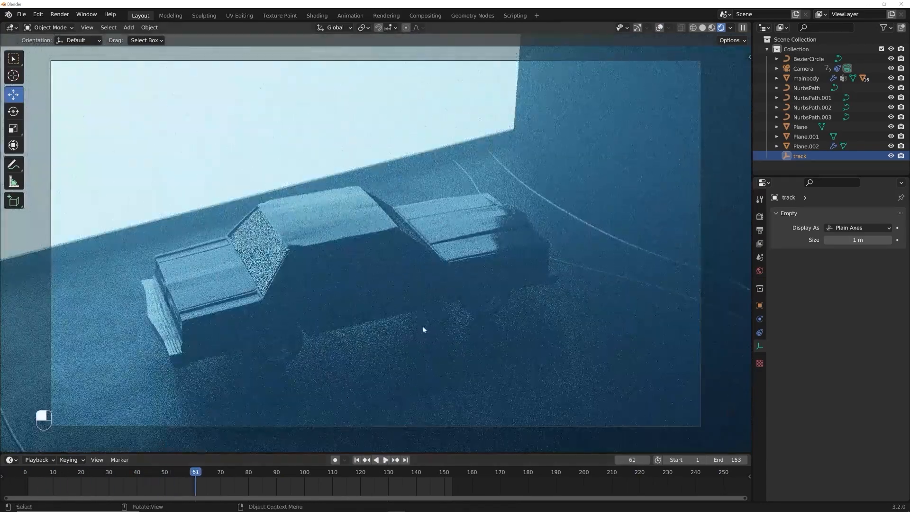
Step: Leave the camera view, switch to Solid shading and add a point light to the scene
{"action": "middle_click_drag", "start_coordinate": [516, 246], "coordinate": [384, 300]}
{"action": "scroll", "coordinate": [380, 331], "scroll_direction": "up", "scroll_amount": 5}
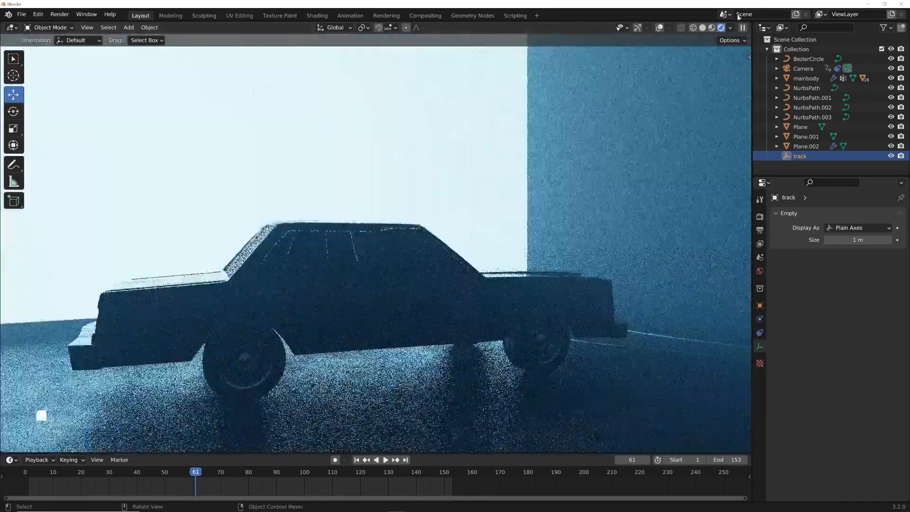
{"action": "left_click", "coordinate": [702, 28]}
{"action": "middle_click_drag", "start_coordinate": [618, 115], "coordinate": [457, 253]}
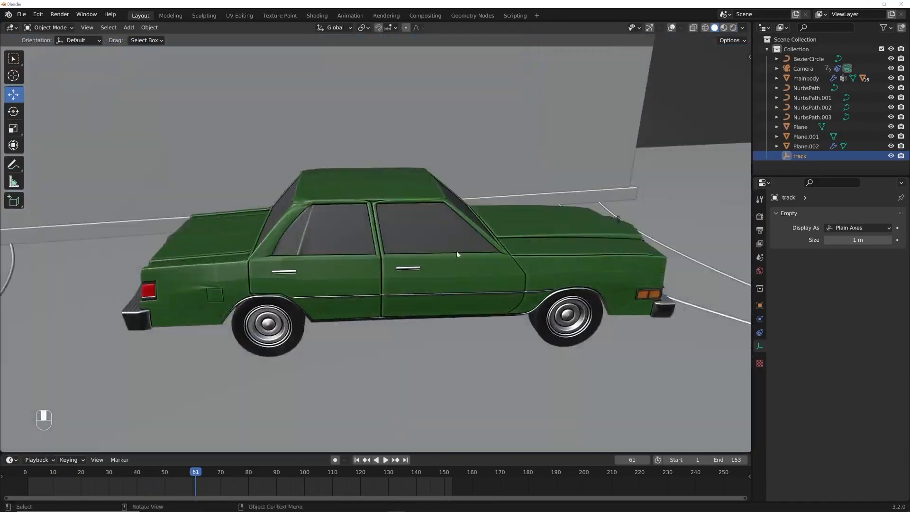
{"action": "middle_click_drag", "start_coordinate": [394, 226], "coordinate": [397, 244]}
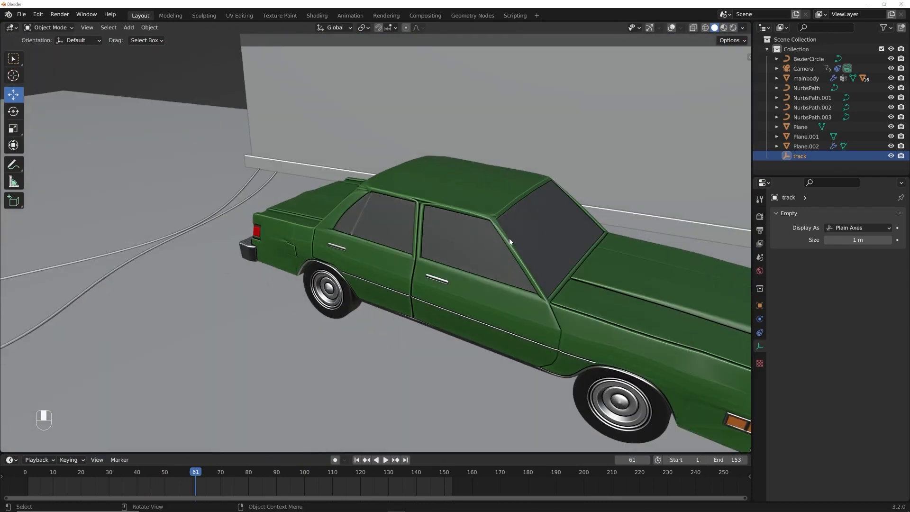
{"action": "scroll", "coordinate": [509, 242], "scroll_direction": "down", "scroll_amount": 4}
{"action": "middle_click_drag", "start_coordinate": [453, 243], "coordinate": [475, 235]}
{"action": "key", "text": "shift+a"}
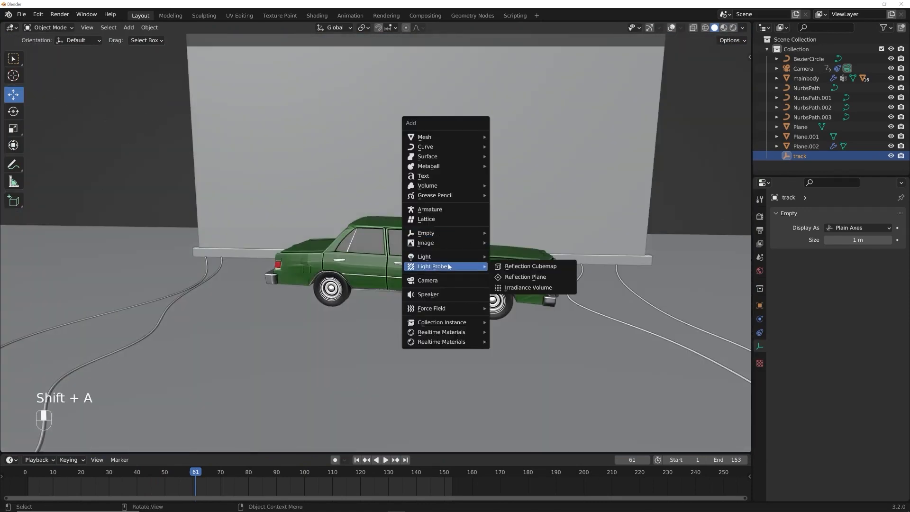
{"action": "mouse_move", "coordinate": [426, 257]}
{"action": "left_click", "coordinate": [498, 258]}
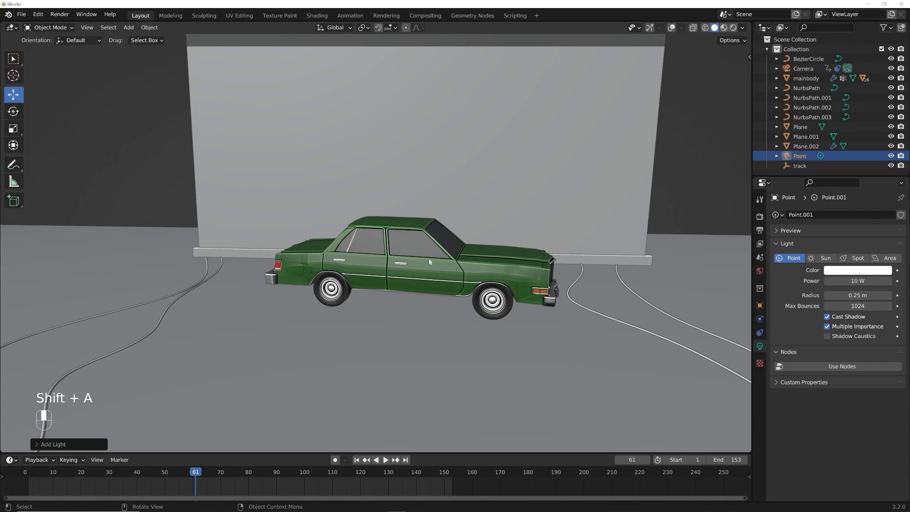
Step: Show overlays and gizmos, move the point light into the car's cabin behind the windshield, and return to the camera view
{"action": "left_click", "coordinate": [671, 27]}
{"action": "left_click", "coordinate": [649, 27]}
{"action": "middle_click_drag", "start_coordinate": [552, 67], "coordinate": [531, 300]}
{"action": "scroll", "coordinate": [521, 298], "scroll_direction": "up", "scroll_amount": 4}
{"action": "middle_click_drag", "start_coordinate": [483, 270], "coordinate": [564, 305], "text": "shift"}
{"action": "scroll", "coordinate": [563, 304], "scroll_direction": "down", "scroll_amount": 1}
{"action": "key", "text": "g"}
{"action": "left_click", "coordinate": [198, 237]}
{"action": "middle_click_drag", "start_coordinate": [417, 227], "coordinate": [417, 266]}
{"action": "scroll", "coordinate": [379, 234], "scroll_direction": "up", "scroll_amount": 4}
{"action": "key", "text": "g"}
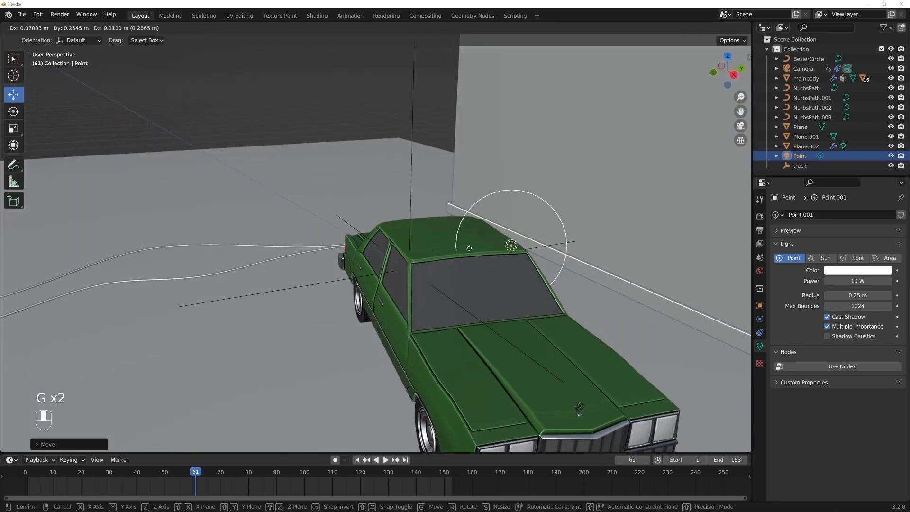
{"action": "left_click", "coordinate": [418, 283]}
{"action": "key", "text": "KP_0"}
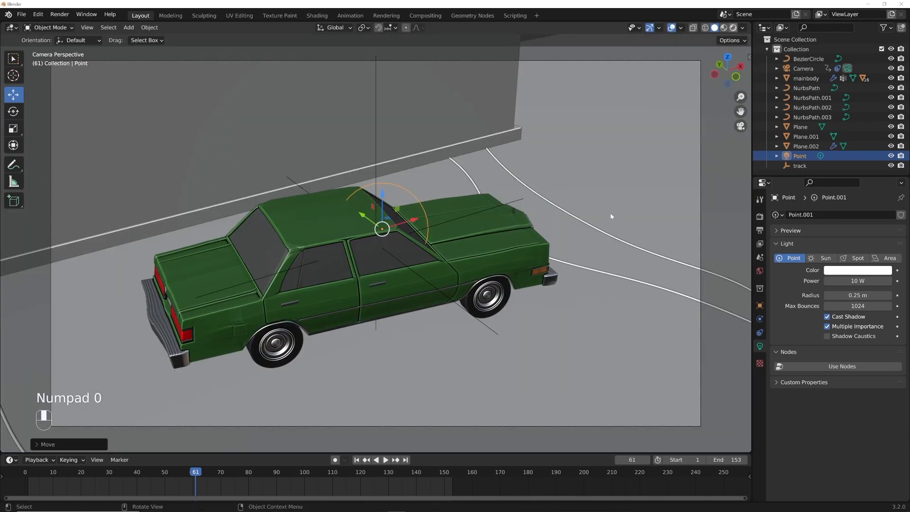
Step: Switch the viewport to Rendered shading and set the point light's power to 300 W
{"action": "key", "text": "z"}
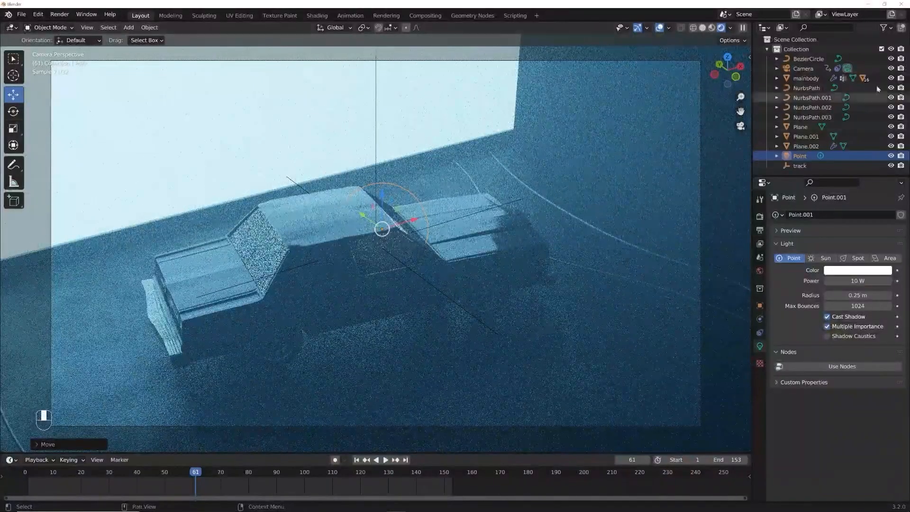
{"action": "left_click", "coordinate": [853, 279]}
{"action": "type", "text": "300"}
{"action": "key", "text": "Return"}
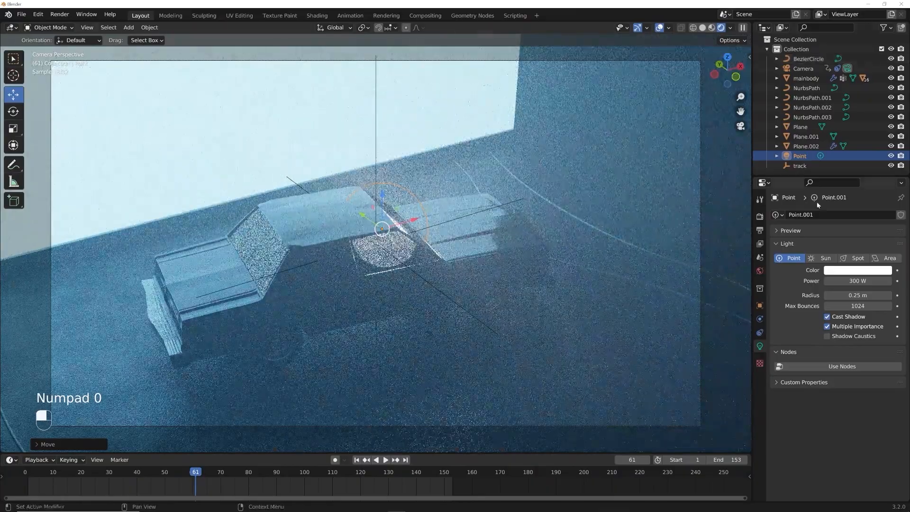
Step: Select the car's main body near its windshield and bring up the settings of its windoes material
{"action": "middle_click_drag", "start_coordinate": [483, 246], "coordinate": [426, 230]}
{"action": "scroll", "coordinate": [474, 239], "scroll_direction": "up", "scroll_amount": 5}
{"action": "middle_click_drag", "start_coordinate": [483, 241], "coordinate": [409, 195], "text": "shift"}
{"action": "scroll", "coordinate": [396, 200], "scroll_direction": "up", "scroll_amount": 3}
{"action": "left_click", "coordinate": [396, 200]}
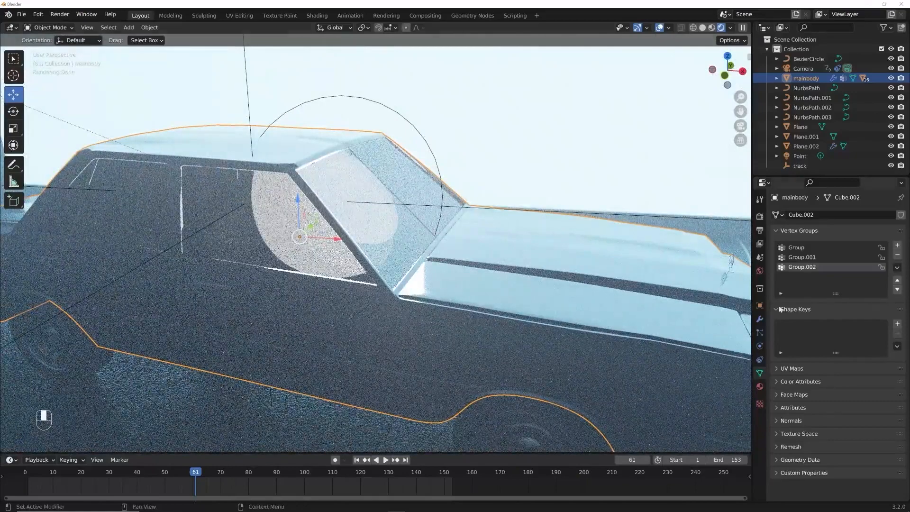
{"action": "left_click", "coordinate": [760, 387]}
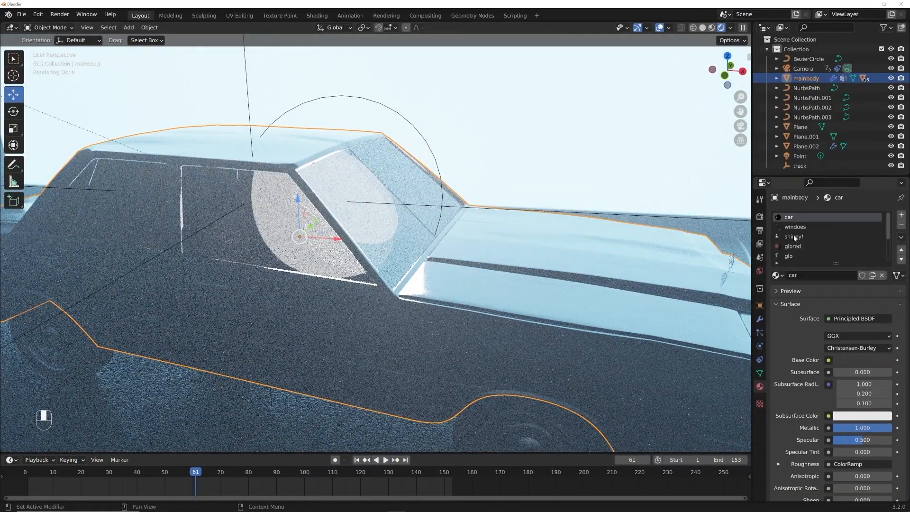
{"action": "scroll", "coordinate": [791, 255], "scroll_direction": "down", "scroll_amount": 7}
{"action": "scroll", "coordinate": [795, 252], "scroll_direction": "up", "scroll_amount": 7}
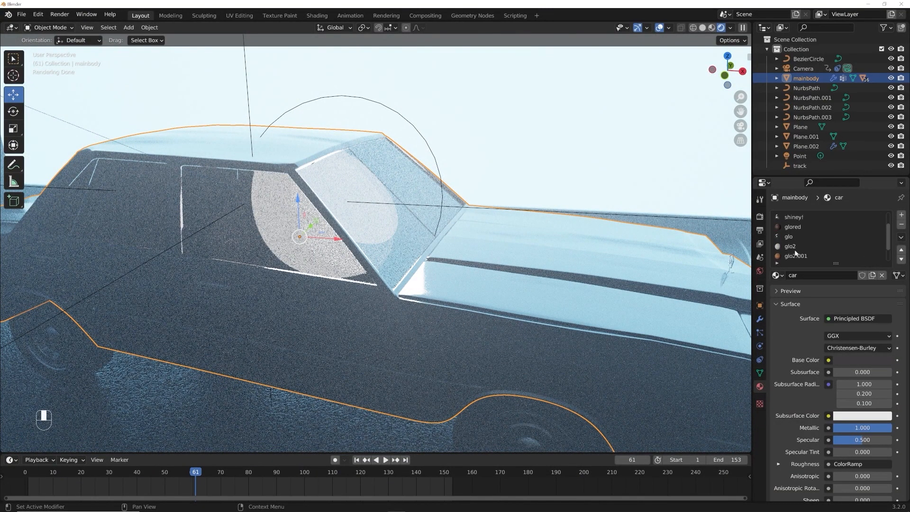
{"action": "left_click", "coordinate": [798, 227]}
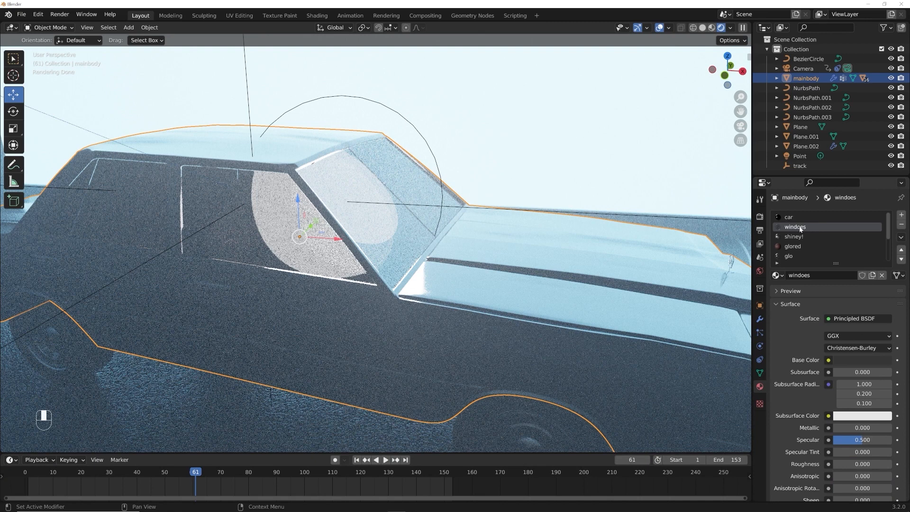
{"action": "scroll", "coordinate": [844, 403], "scroll_direction": "down", "scroll_amount": 4}
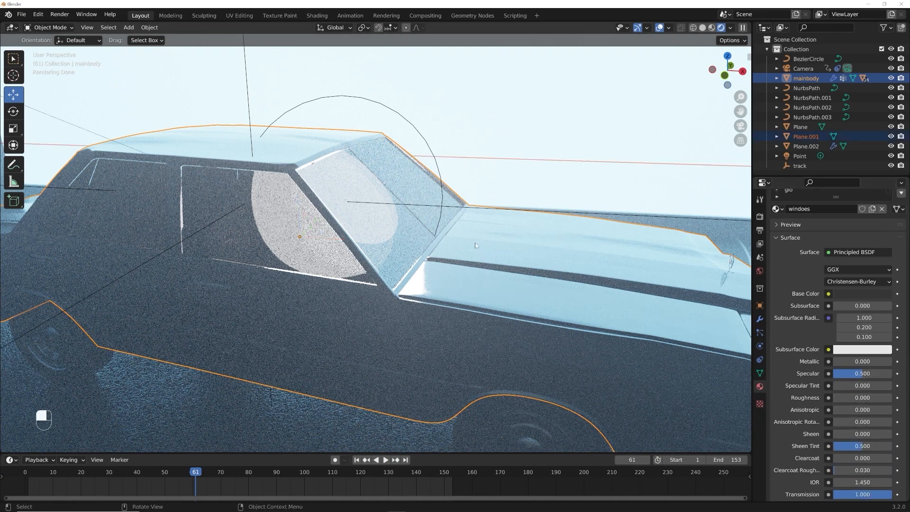
Step: Undo the stray object selection and raise the windoes material's roughness to about 0.544
{"action": "left_click", "coordinate": [480, 267], "text": "shift"}
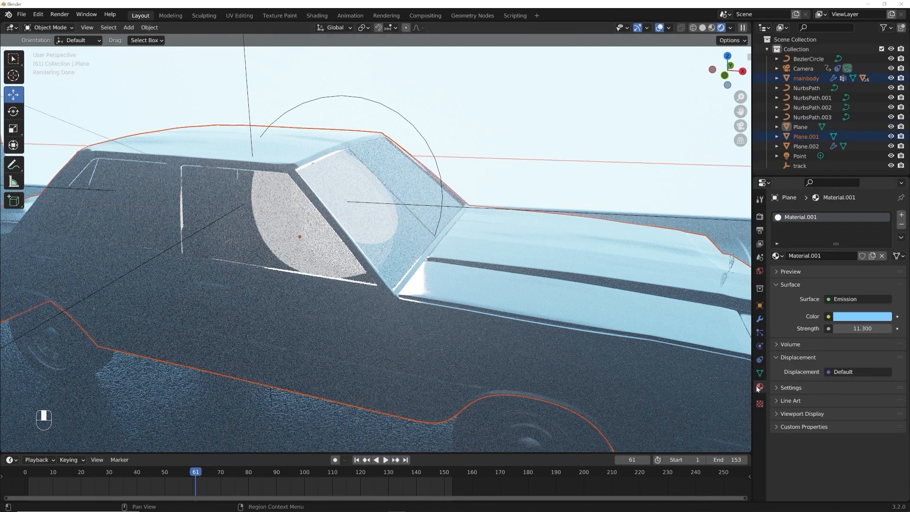
{"action": "key", "text": "ctrl+z"}
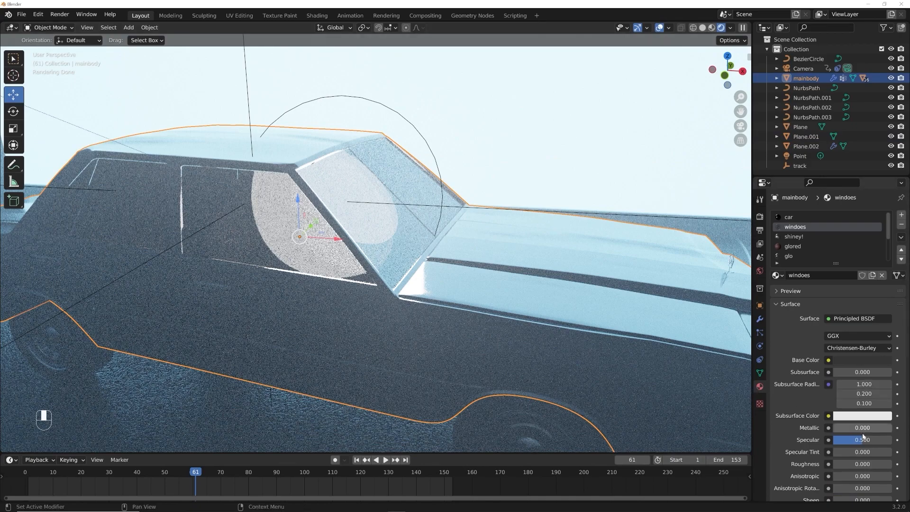
{"action": "left_click_drag", "start_coordinate": [855, 463], "coordinate": [886, 464]}
{"action": "scroll", "coordinate": [359, 266], "scroll_direction": "down", "scroll_amount": 2}
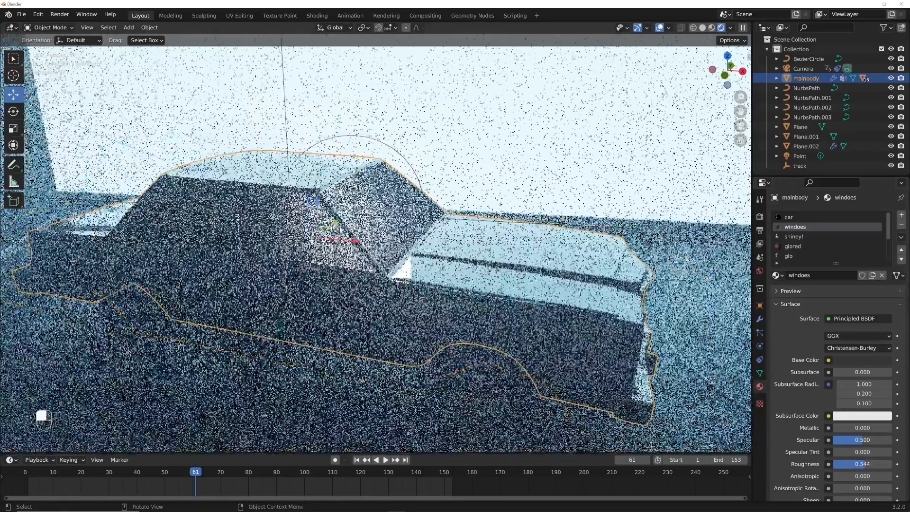
Step: Select the point light, change its colour to a saturated orange, and return to the camera view
{"action": "left_click", "coordinate": [799, 156]}
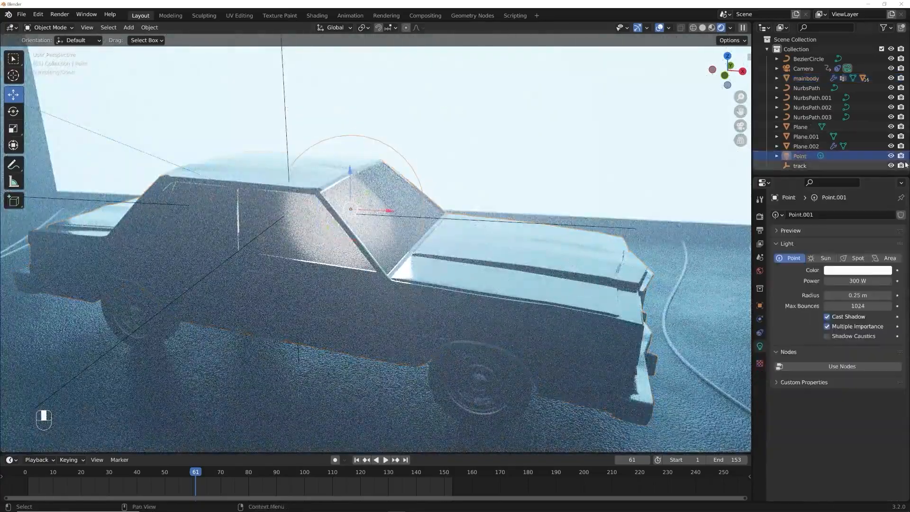
{"action": "left_click", "coordinate": [891, 156]}
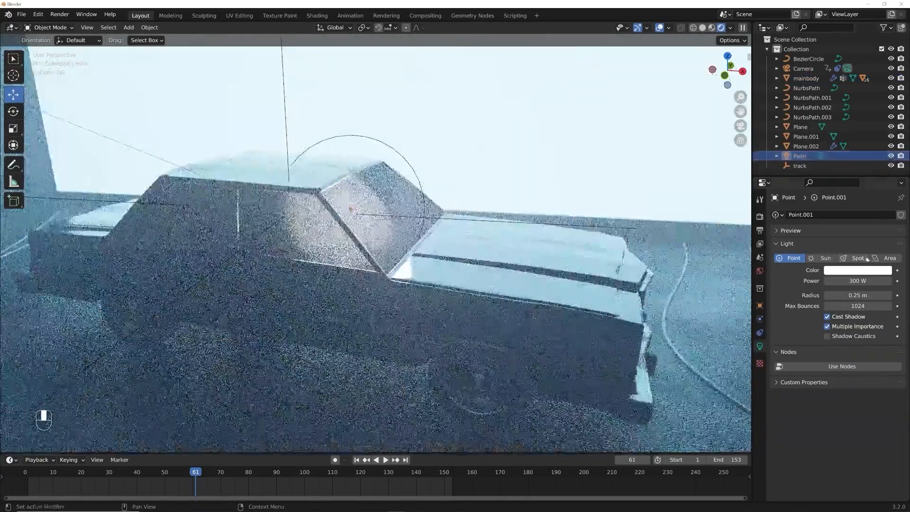
{"action": "left_click", "coordinate": [863, 269]}
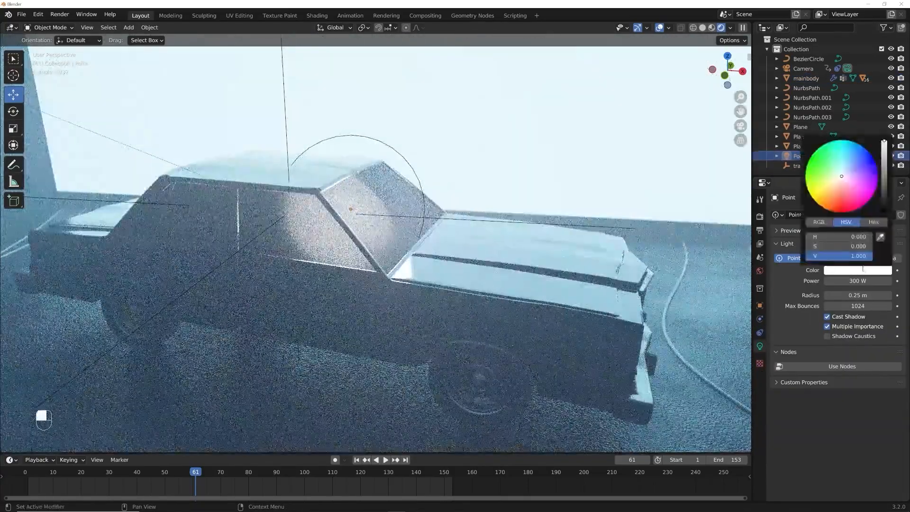
{"action": "left_click", "coordinate": [838, 207]}
{"action": "key", "text": "KP_0"}
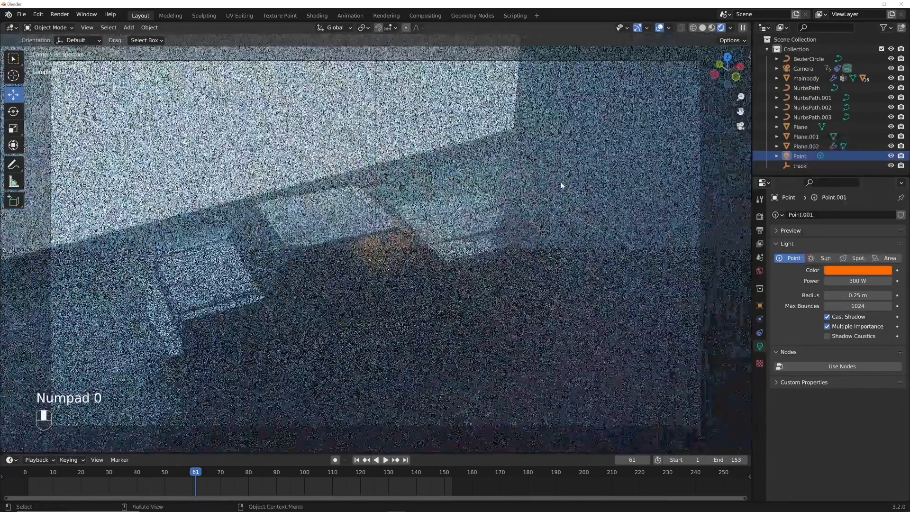
Step: Raise the point light's power to about 436.4 W and hide the viewport gizmos and overlays
{"action": "left_click_drag", "start_coordinate": [858, 282], "coordinate": [887, 282]}
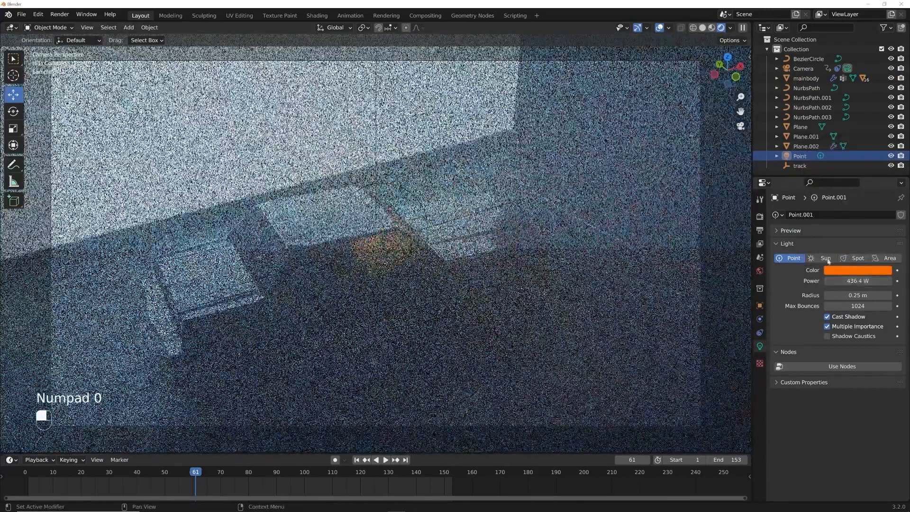
{"action": "left_click", "coordinate": [638, 28]}
{"action": "left_click", "coordinate": [659, 27]}
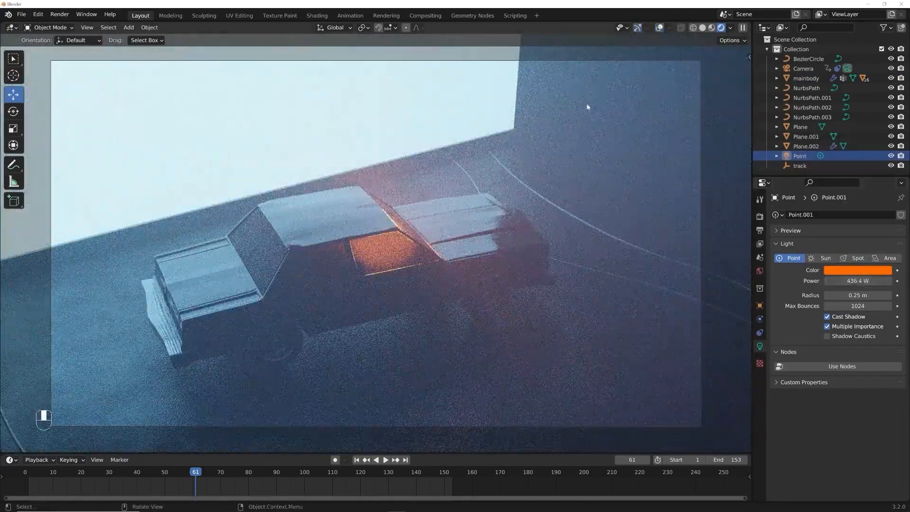
Step: Reposition the point light inside the car's cabin from a side view and return to the camera view
{"action": "middle_click_drag", "start_coordinate": [531, 132], "coordinate": [483, 92]}
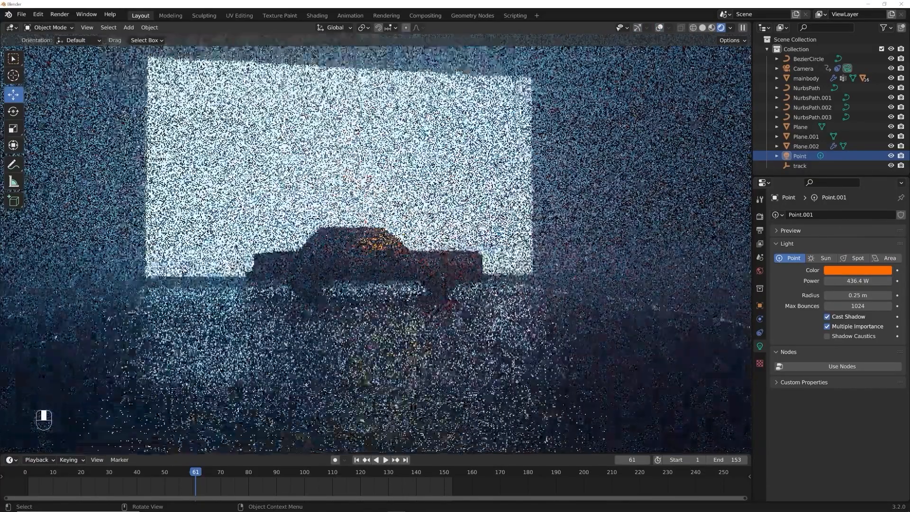
{"action": "scroll", "coordinate": [412, 251], "scroll_direction": "up", "scroll_amount": 7}
{"action": "mouse_move", "coordinate": [413, 249]}
{"action": "middle_mouse_down"}
{"action": "mouse_move", "coordinate": [417, 259]}
{"action": "mouse_move", "coordinate": [425, 239]}
{"action": "middle_mouse_up"}
{"action": "key", "text": "g"}
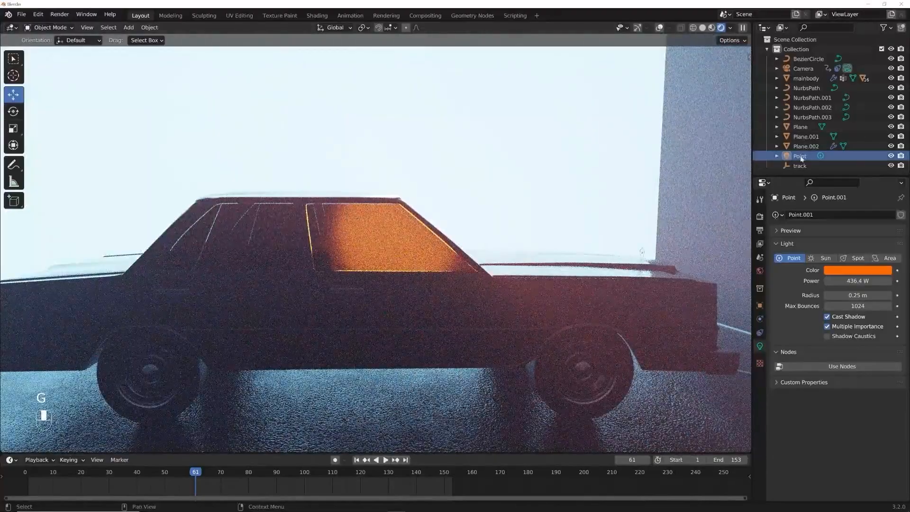
{"action": "key", "text": "g"}
{"action": "left_click", "coordinate": [532, 206]}
{"action": "middle_click_drag", "start_coordinate": [518, 170], "coordinate": [509, 209]}
{"action": "key", "text": "KP_0"}
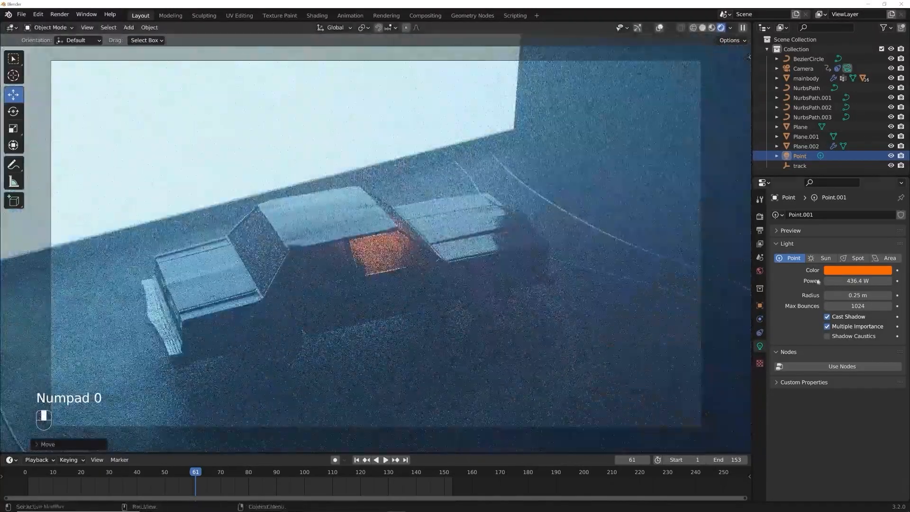
Step: Set the point light's power to 2000 W
{"action": "double_click", "coordinate": [848, 280]}
{"action": "type", "text": "200"}
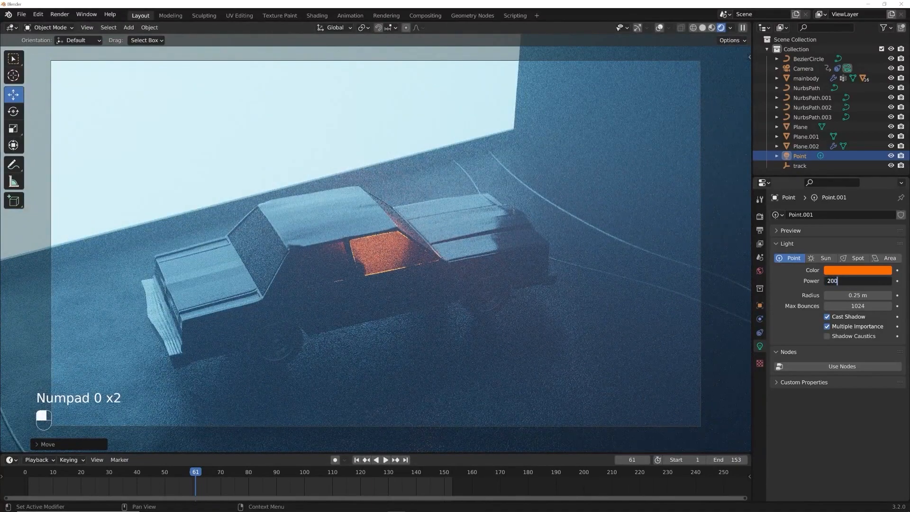
{"action": "type", "text": "0"}
{"action": "key", "text": "Return"}
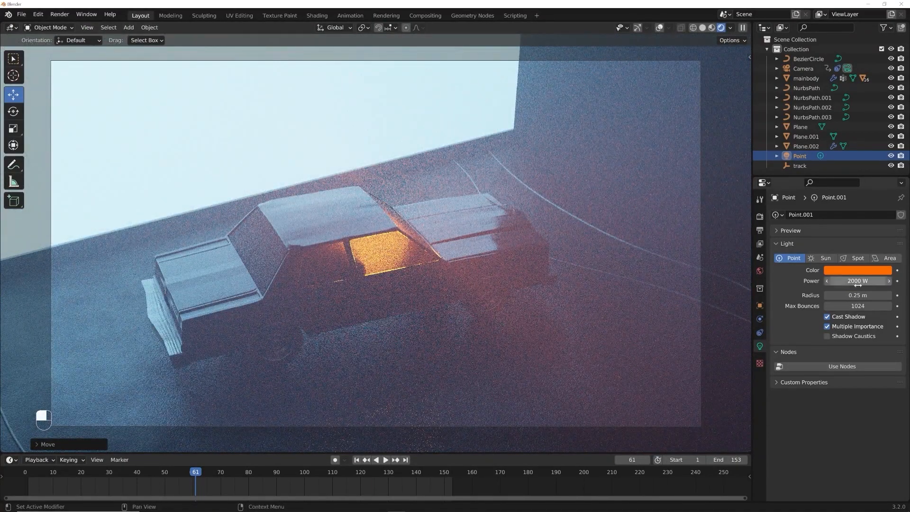
Step: Reduce the point light's power to 300 W
{"action": "left_click", "coordinate": [853, 280]}
{"action": "type", "text": "300"}
{"action": "key", "text": "Return"}
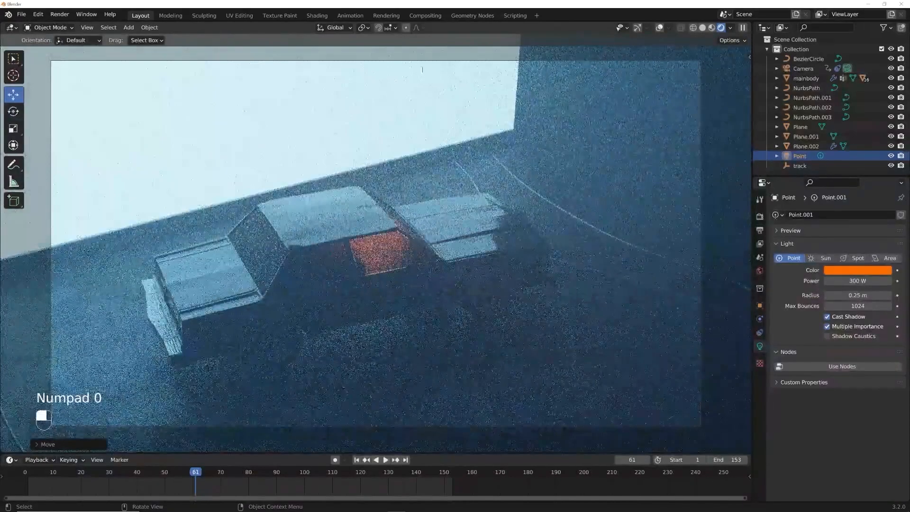
Step: Switch to Solid shading, render the current frame as a still image, inspect it and close the render window
{"action": "left_click", "coordinate": [701, 28]}
{"action": "left_click", "coordinate": [60, 14]}
{"action": "left_click", "coordinate": [76, 24]}
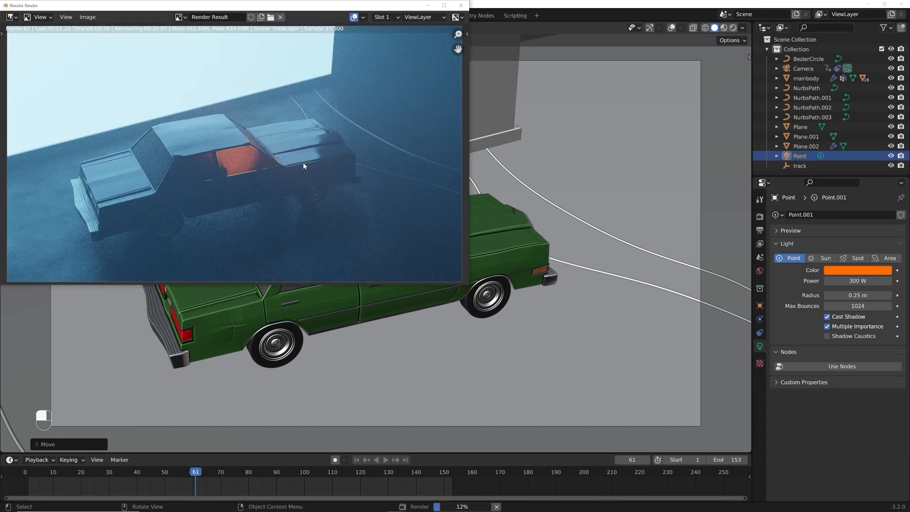
{"action": "scroll", "coordinate": [305, 83], "scroll_direction": "down", "scroll_amount": 3}
{"action": "scroll", "coordinate": [277, 144], "scroll_direction": "up", "scroll_amount": 3}
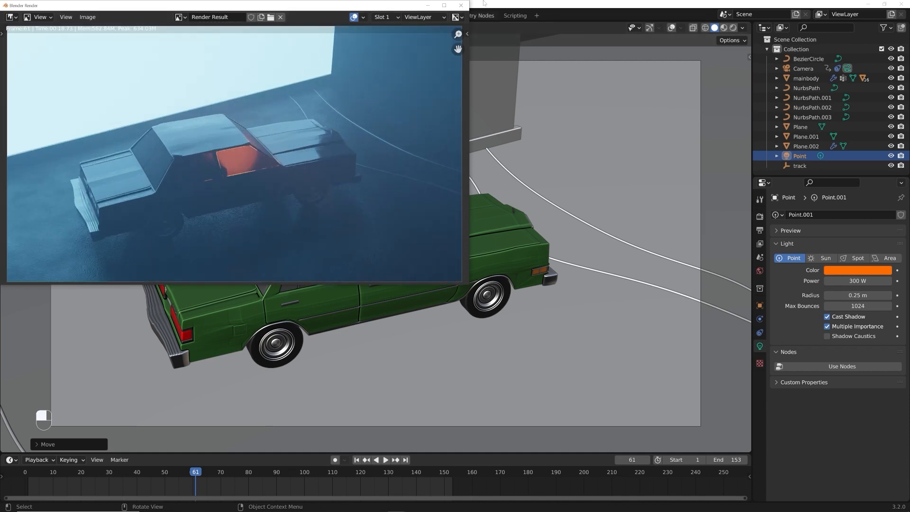
{"action": "left_click", "coordinate": [461, 6]}
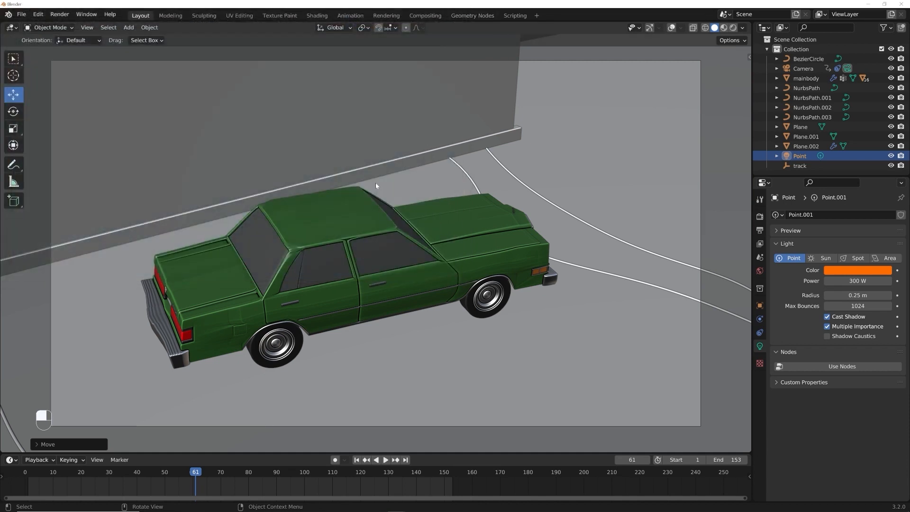
Step: Play the camera animation from the first frame in Solid shading and stop at frame 117
{"action": "left_click", "coordinate": [356, 461]}
{"action": "key", "text": "space"}
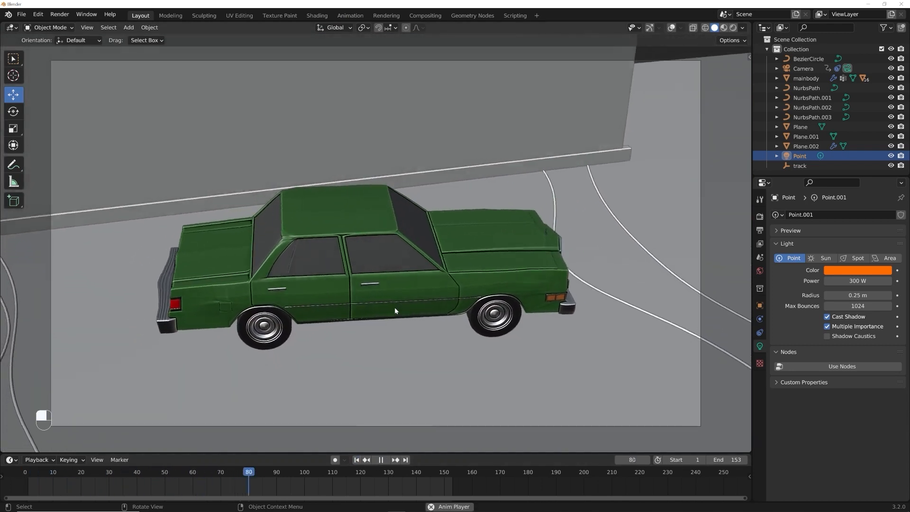
{"action": "key", "text": "space"}
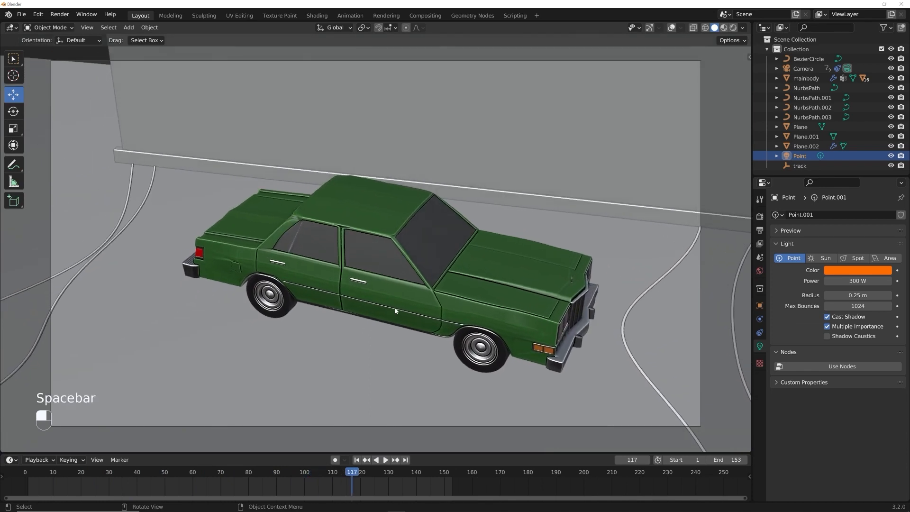
Step: Create a folder named "de car" on the Desktop and set it as the render output location
{"action": "left_click", "coordinate": [760, 216]}
{"action": "left_click", "coordinate": [759, 231]}
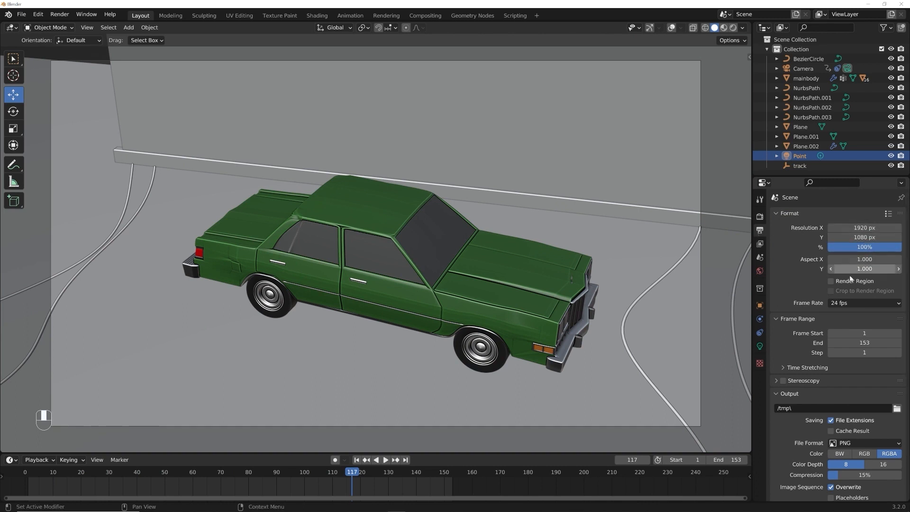
{"action": "scroll", "coordinate": [866, 345], "scroll_direction": "down", "scroll_amount": 2}
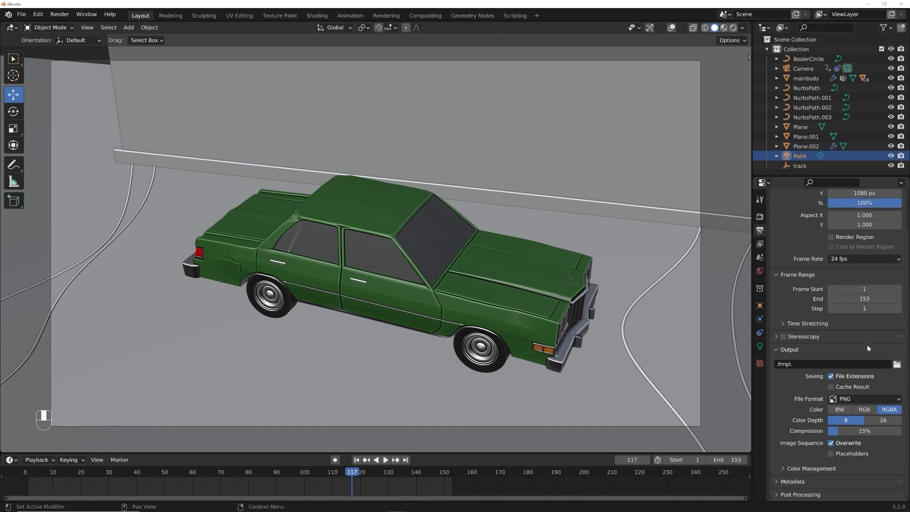
{"action": "left_click", "coordinate": [897, 364]}
{"action": "left_click", "coordinate": [232, 216]}
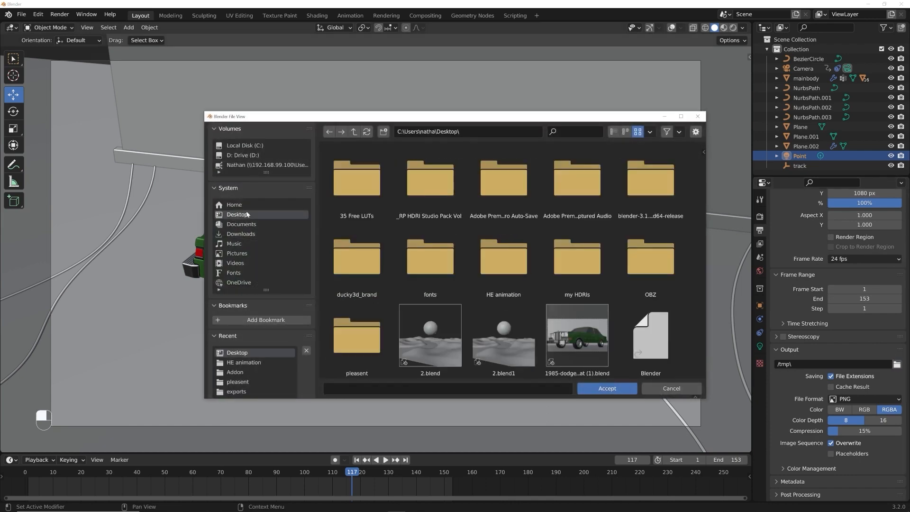
{"action": "left_click", "coordinate": [383, 131]}
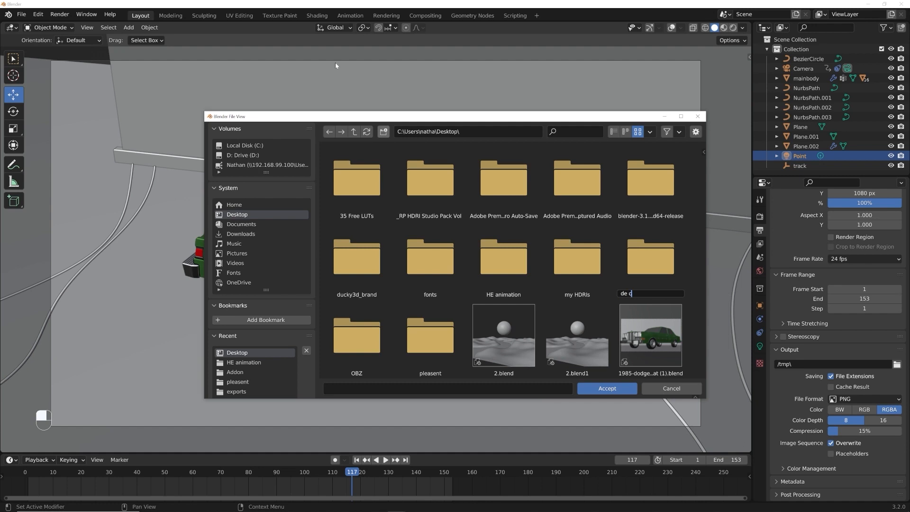
{"action": "type", "text": "de car"}
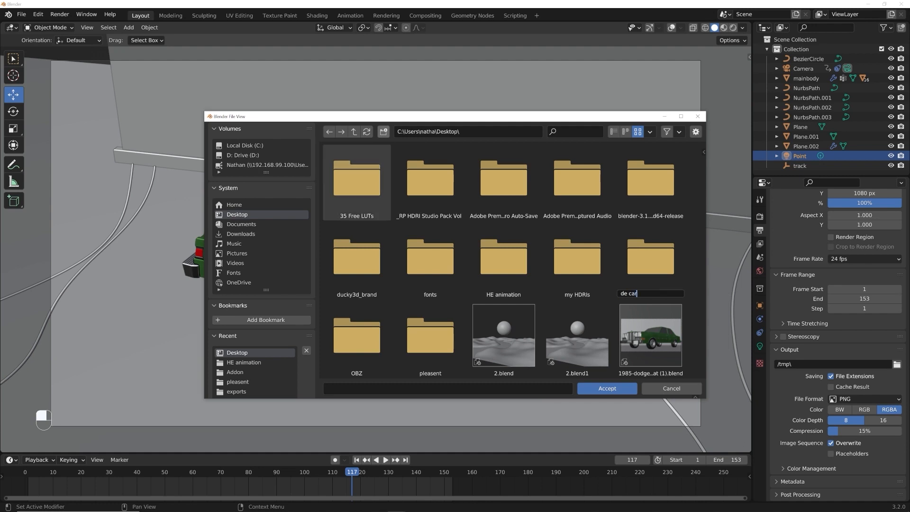
{"action": "key", "text": "Return"}
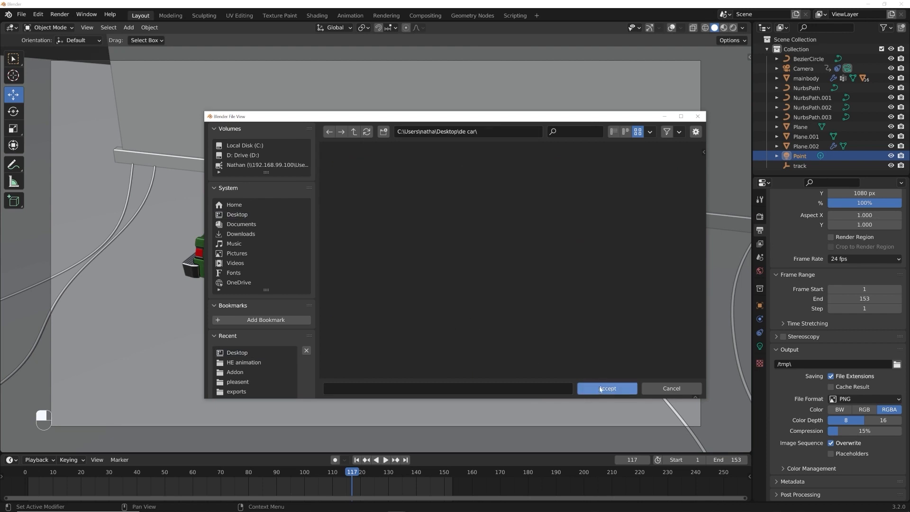
{"action": "left_click", "coordinate": [599, 388]}
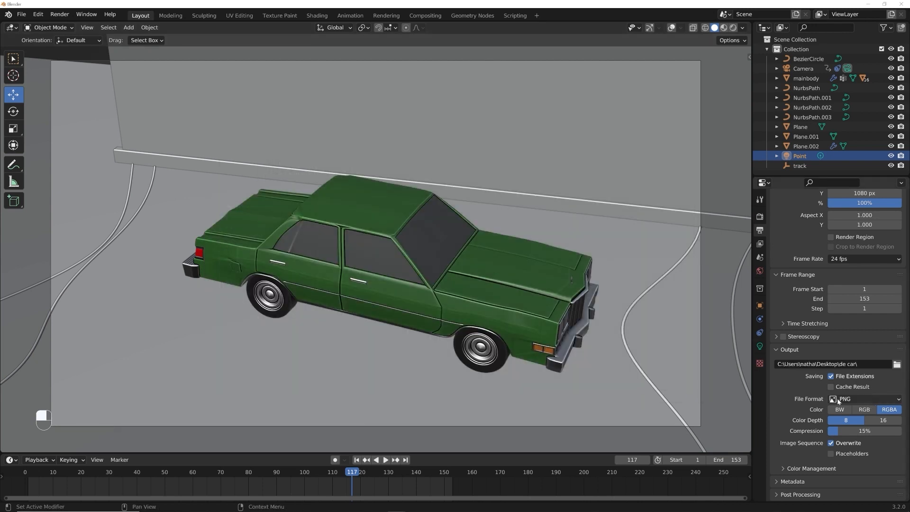
Step: Examine the metadata options of the render output and the available render commands
{"action": "left_click", "coordinate": [800, 482]}
{"action": "scroll", "coordinate": [812, 467], "scroll_direction": "down", "scroll_amount": 3}
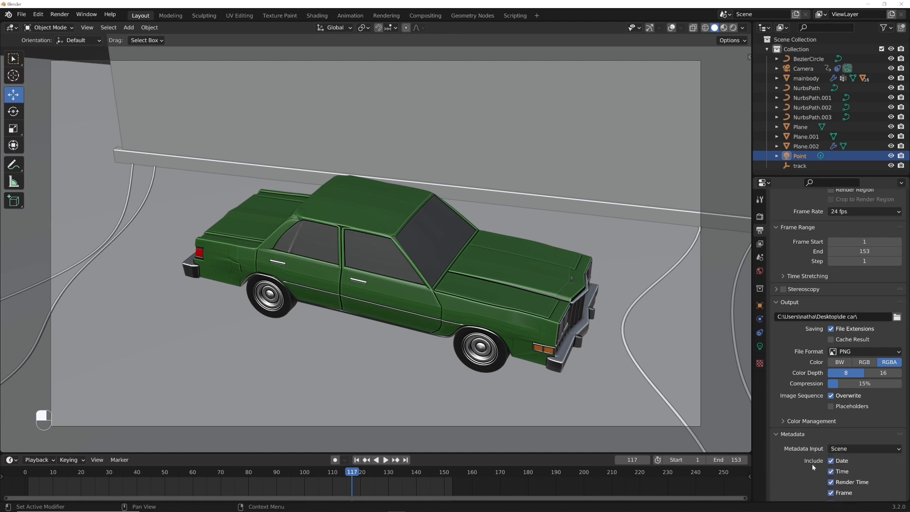
{"action": "scroll", "coordinate": [805, 435], "scroll_direction": "up", "scroll_amount": 5}
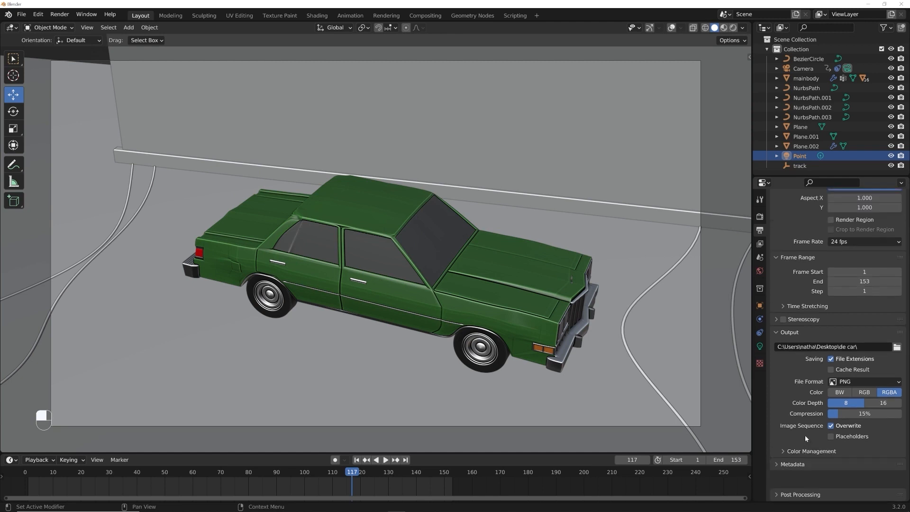
{"action": "left_click", "coordinate": [60, 13]}
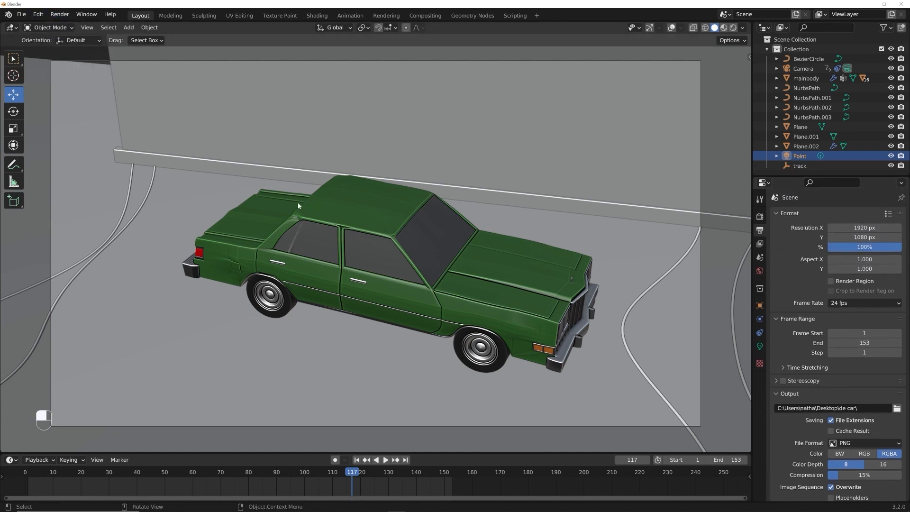